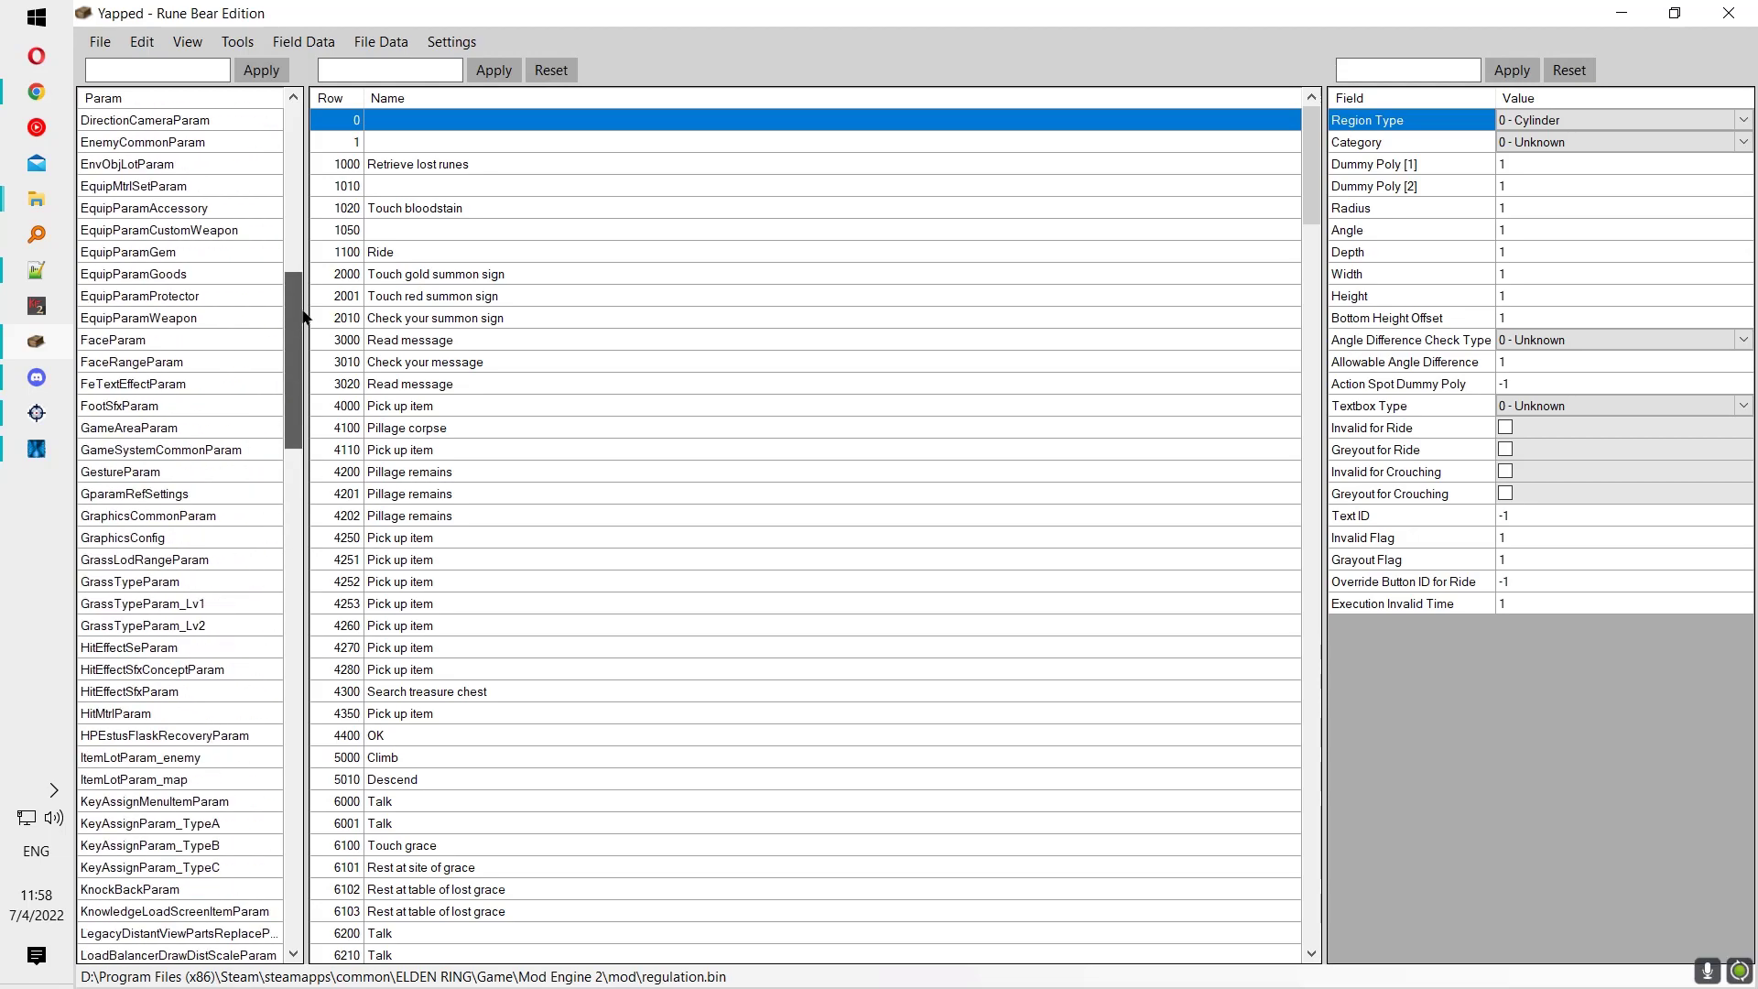
Step: Switch to the DS Tools folder in File Explorer and point out the Yapped-Rune-Bear-2_14_1 folder without renaming it
click(115, 45)
click(159, 5)
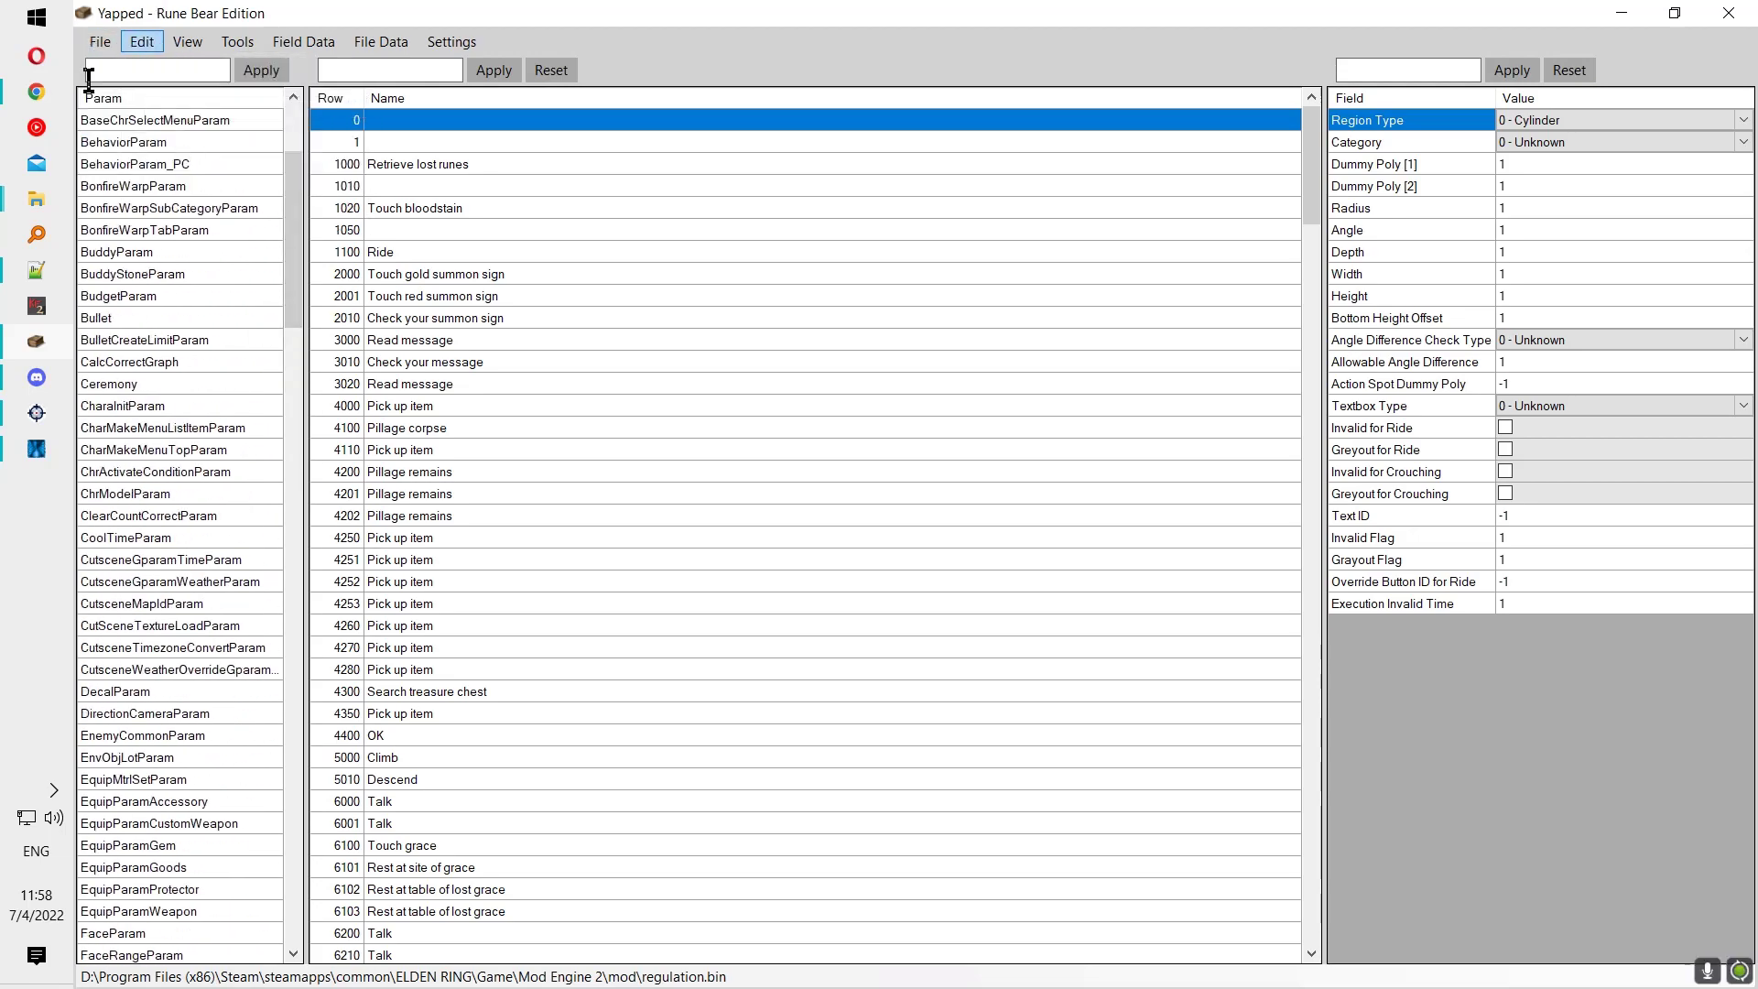
mouse_move(36, 199)
click(269, 217)
click(579, 176)
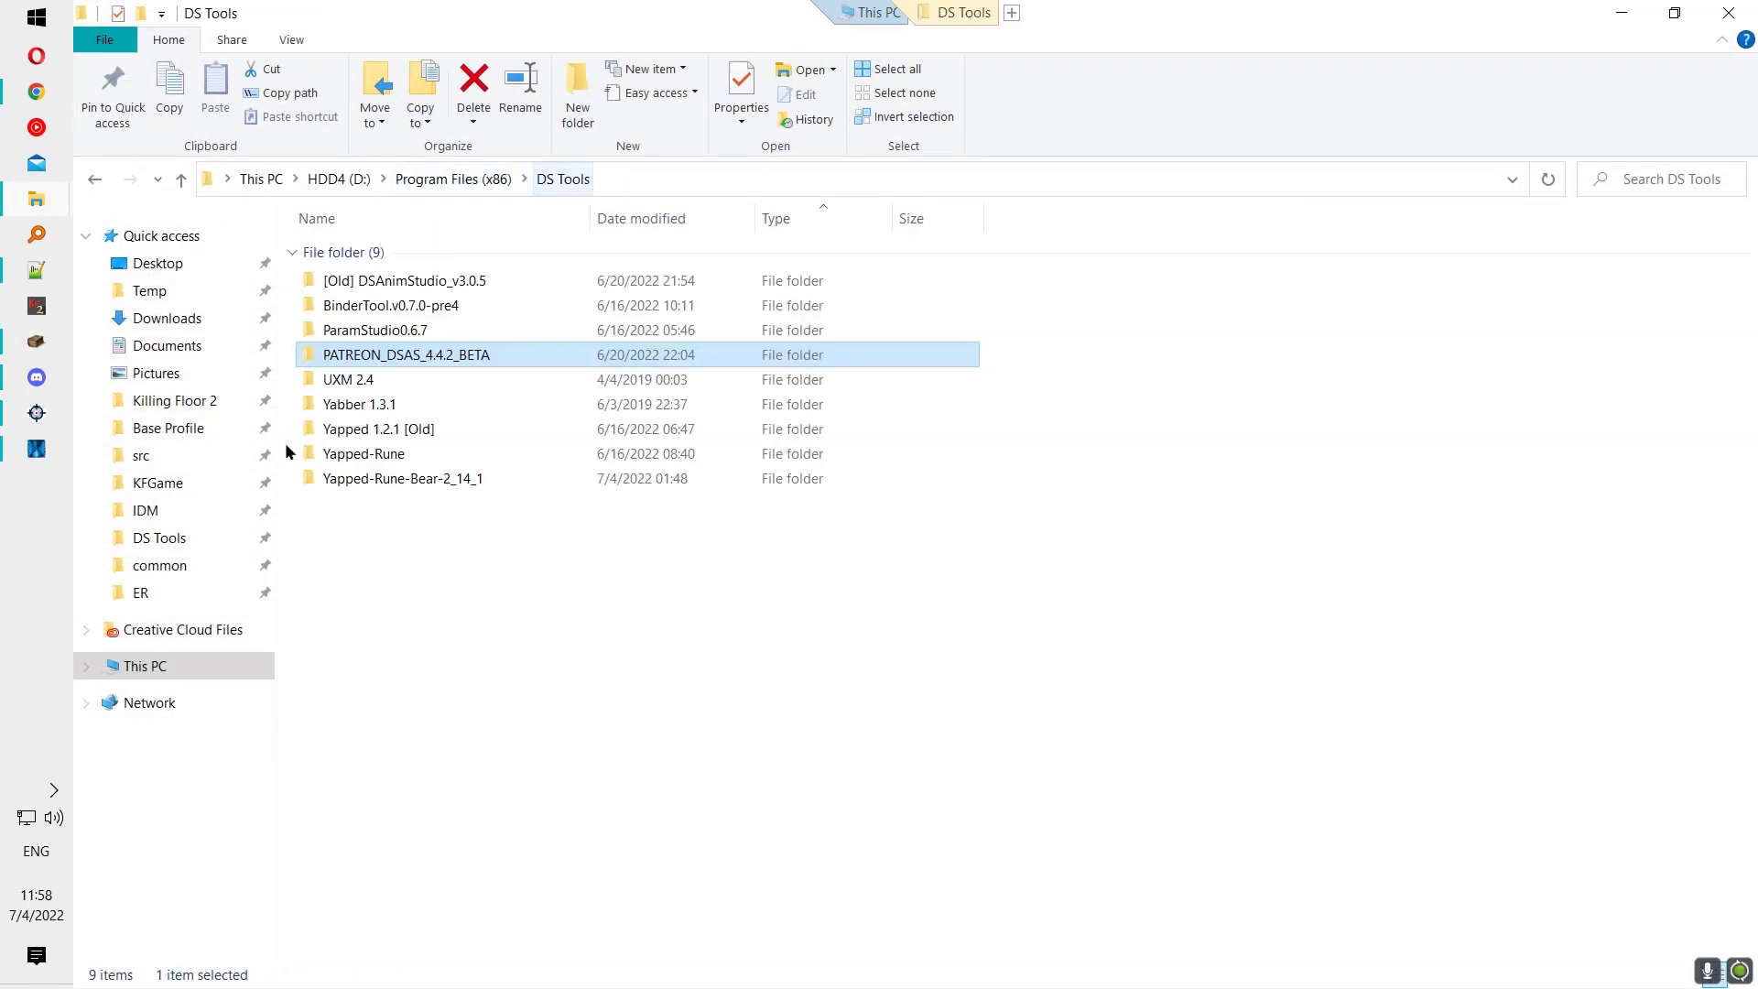
click(368, 478)
key(F2)
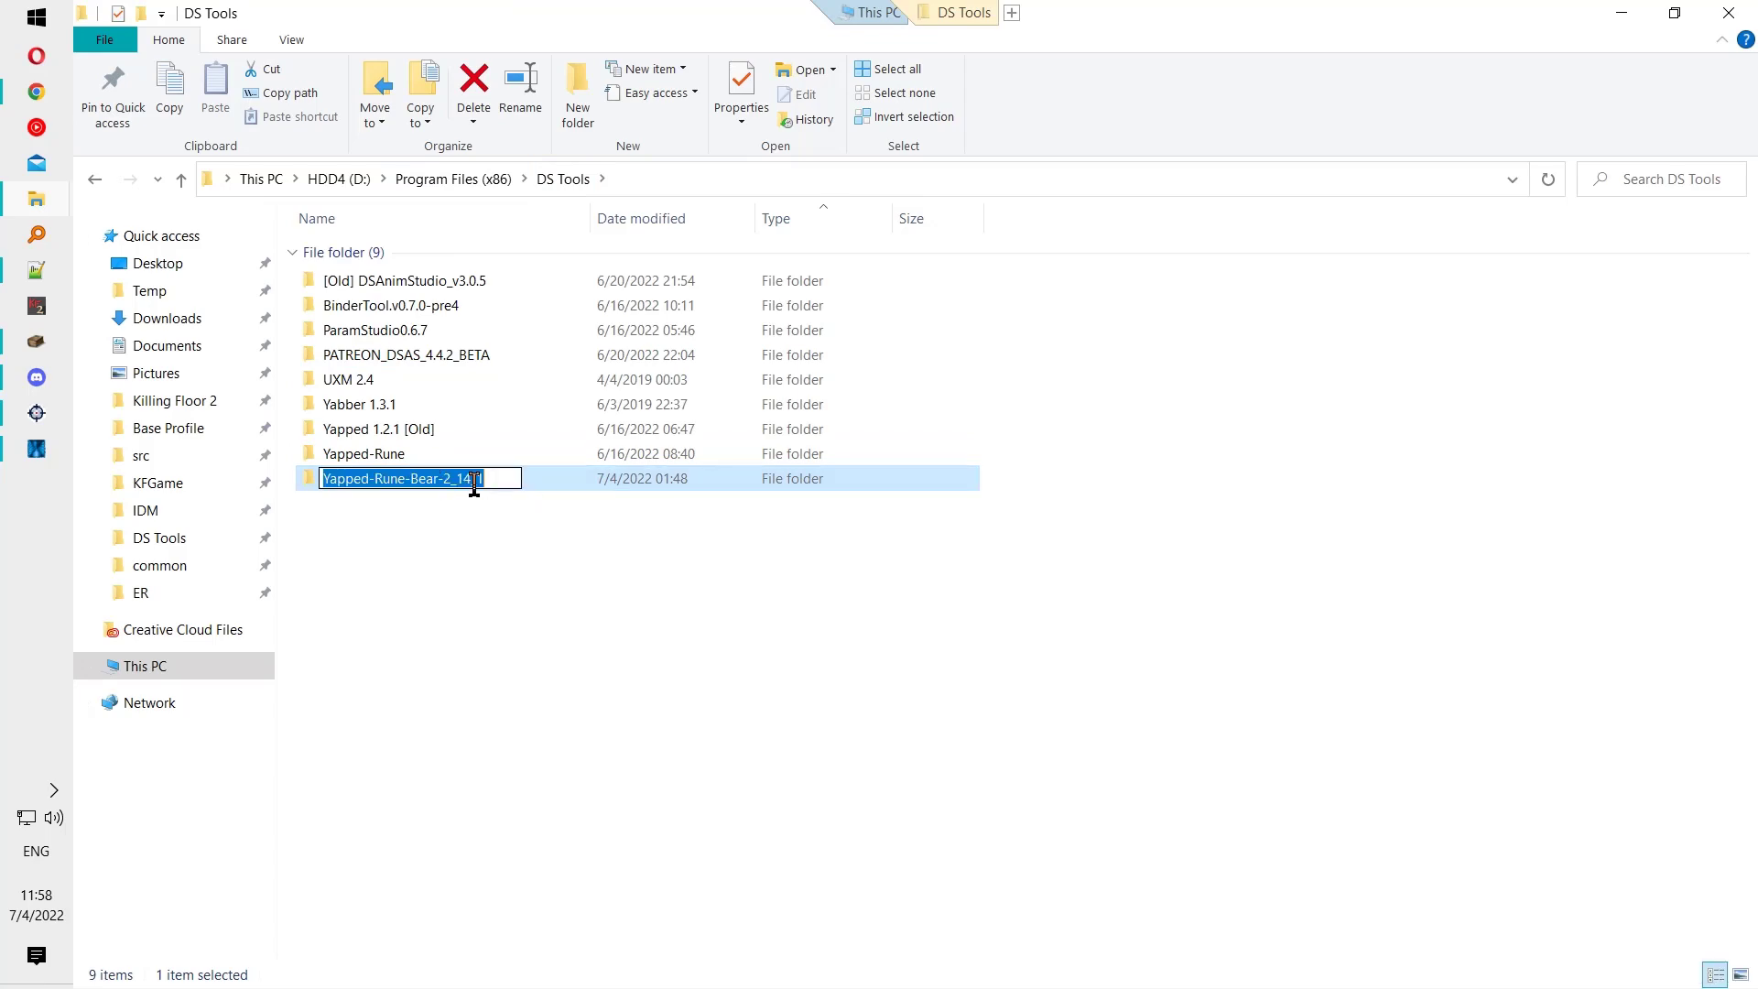
click(496, 519)
Step: Switch to Chrome and search the web for "yapped rune bear github"
click(37, 93)
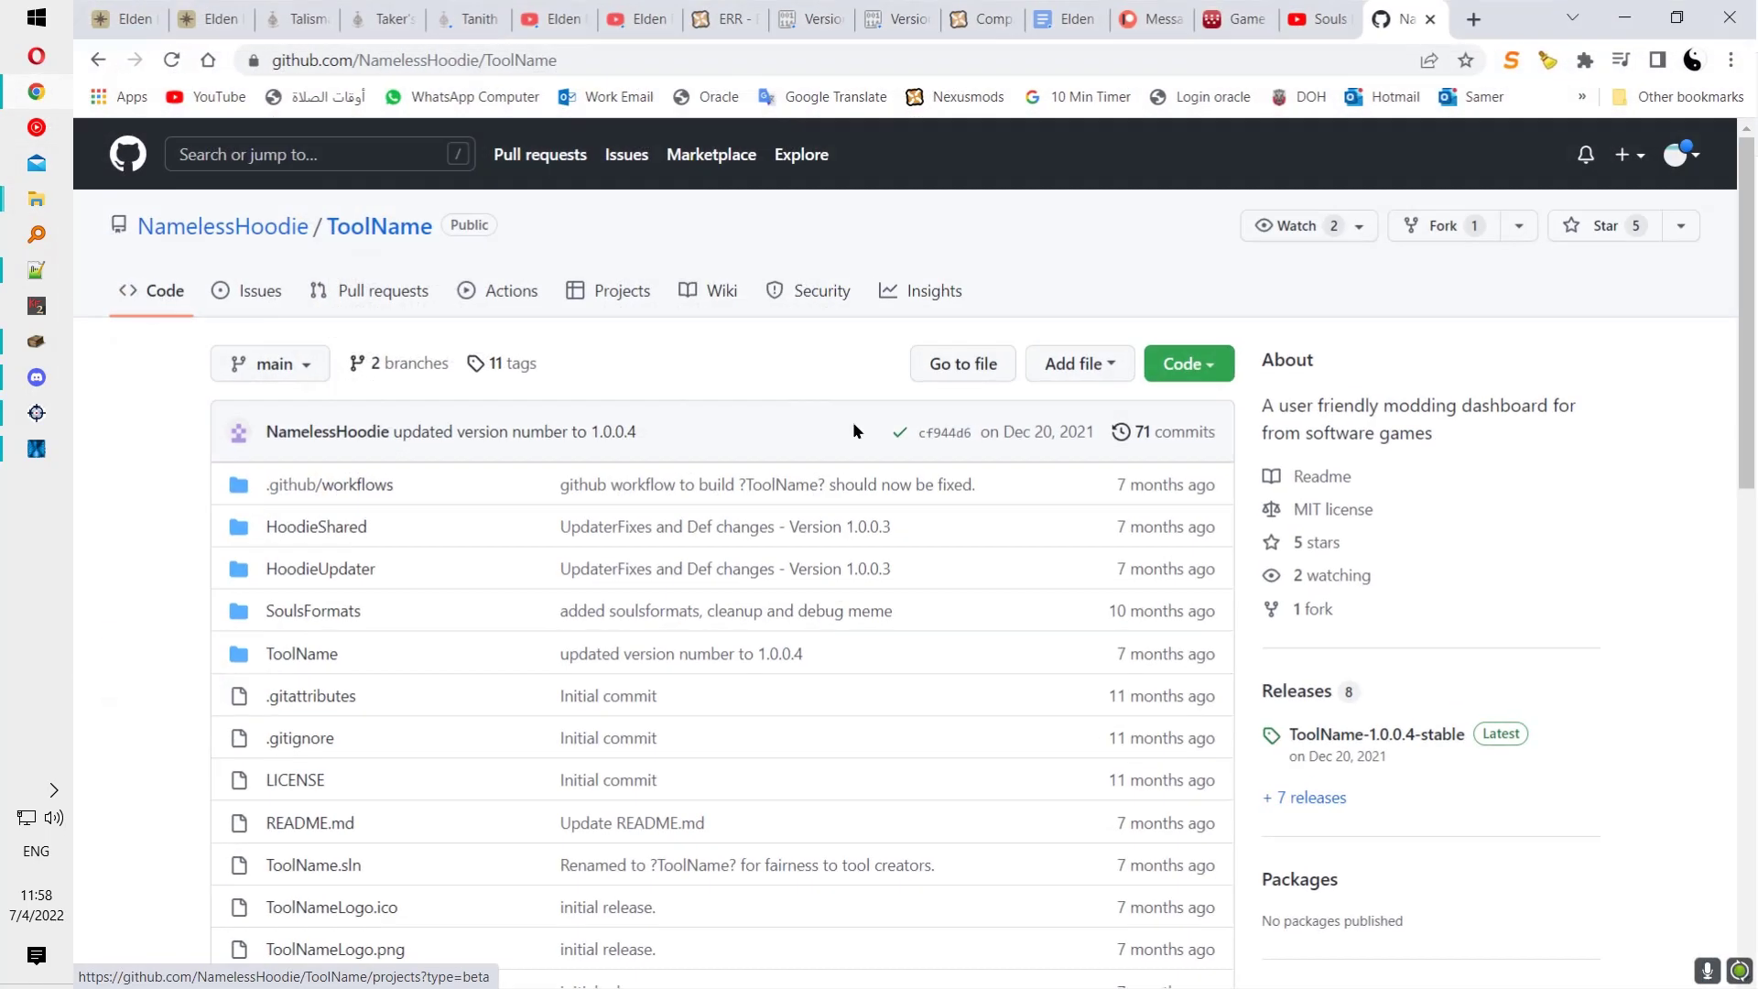
click(682, 57)
text(yappe d)
key(BackSpace)
key(BackSpace)
text(d rune bnea)
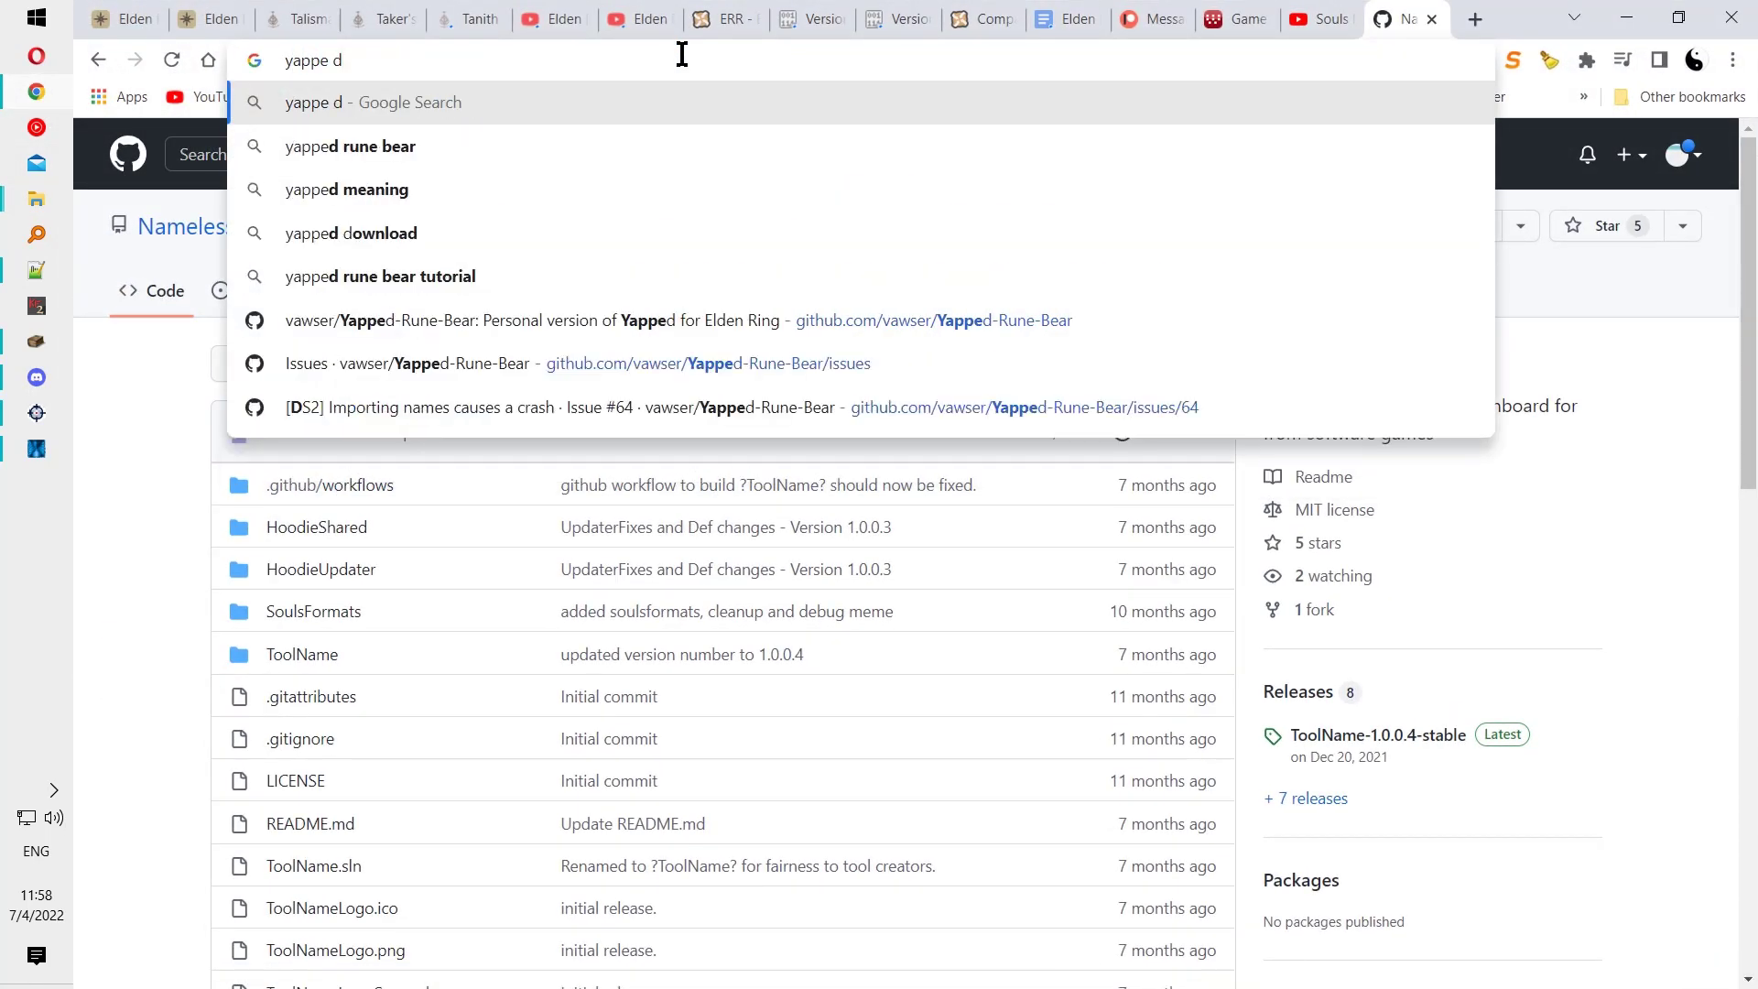
key(BackSpace)
key(BackSpace)
key(BackSpace)
text(ear 2)
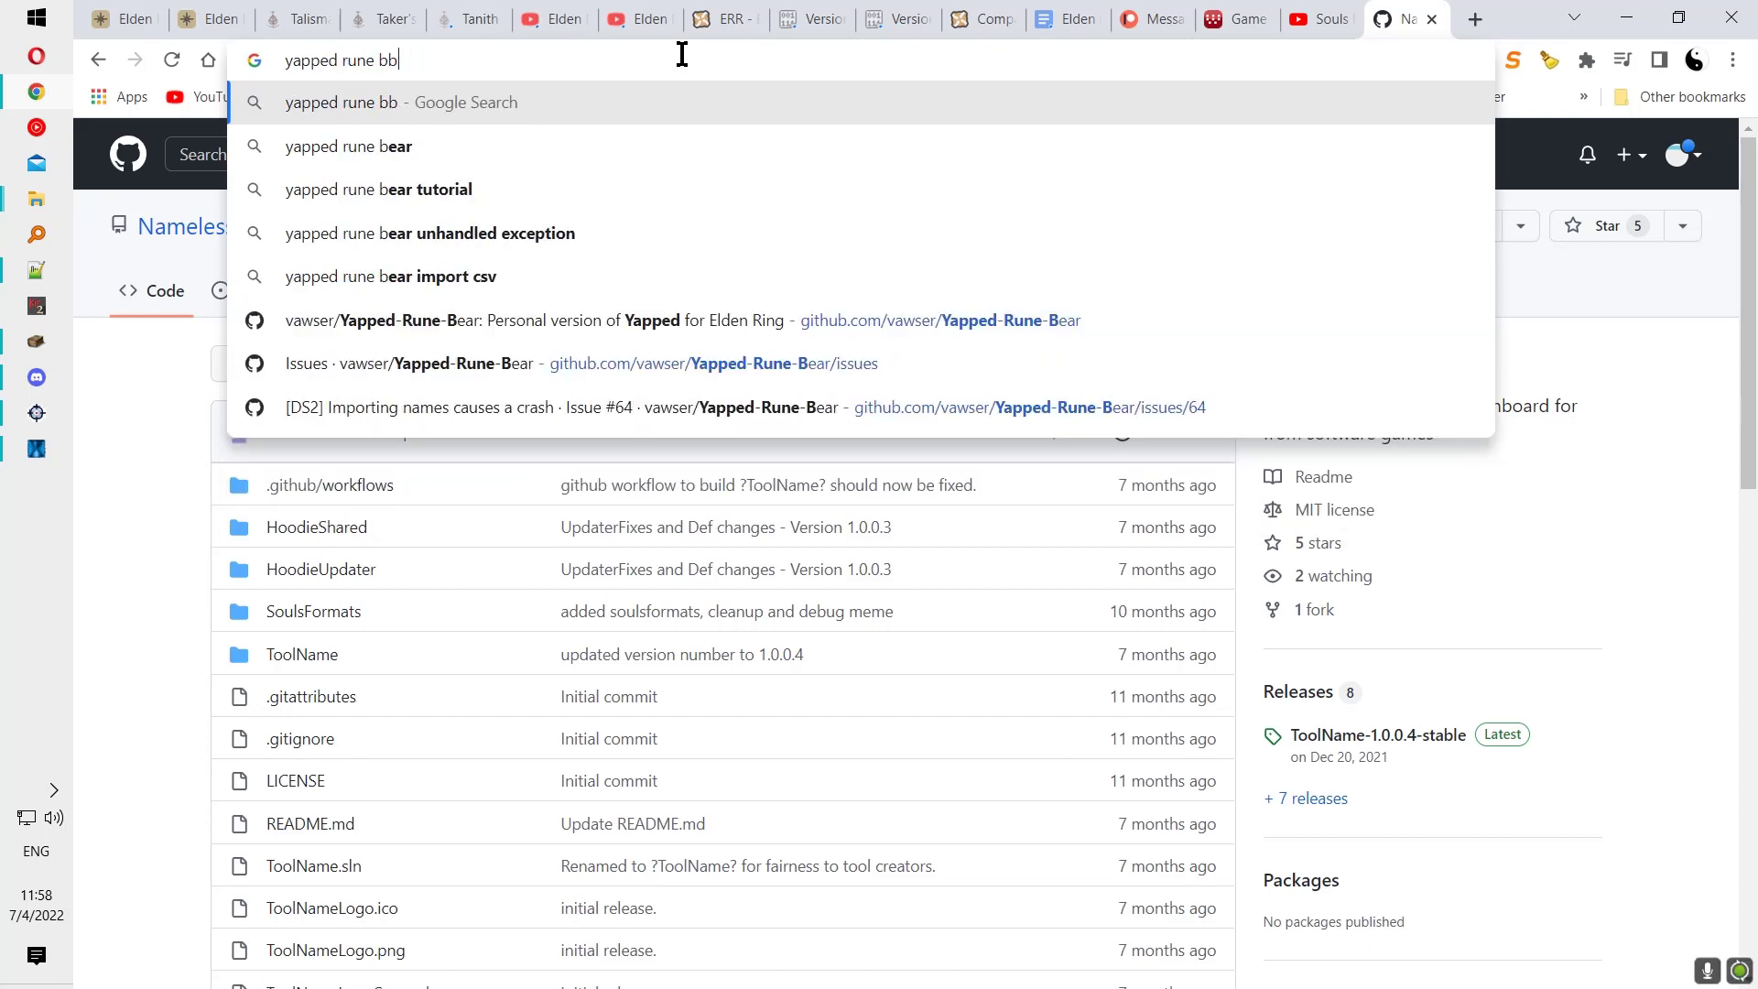
key(BackSpace)
text(github)
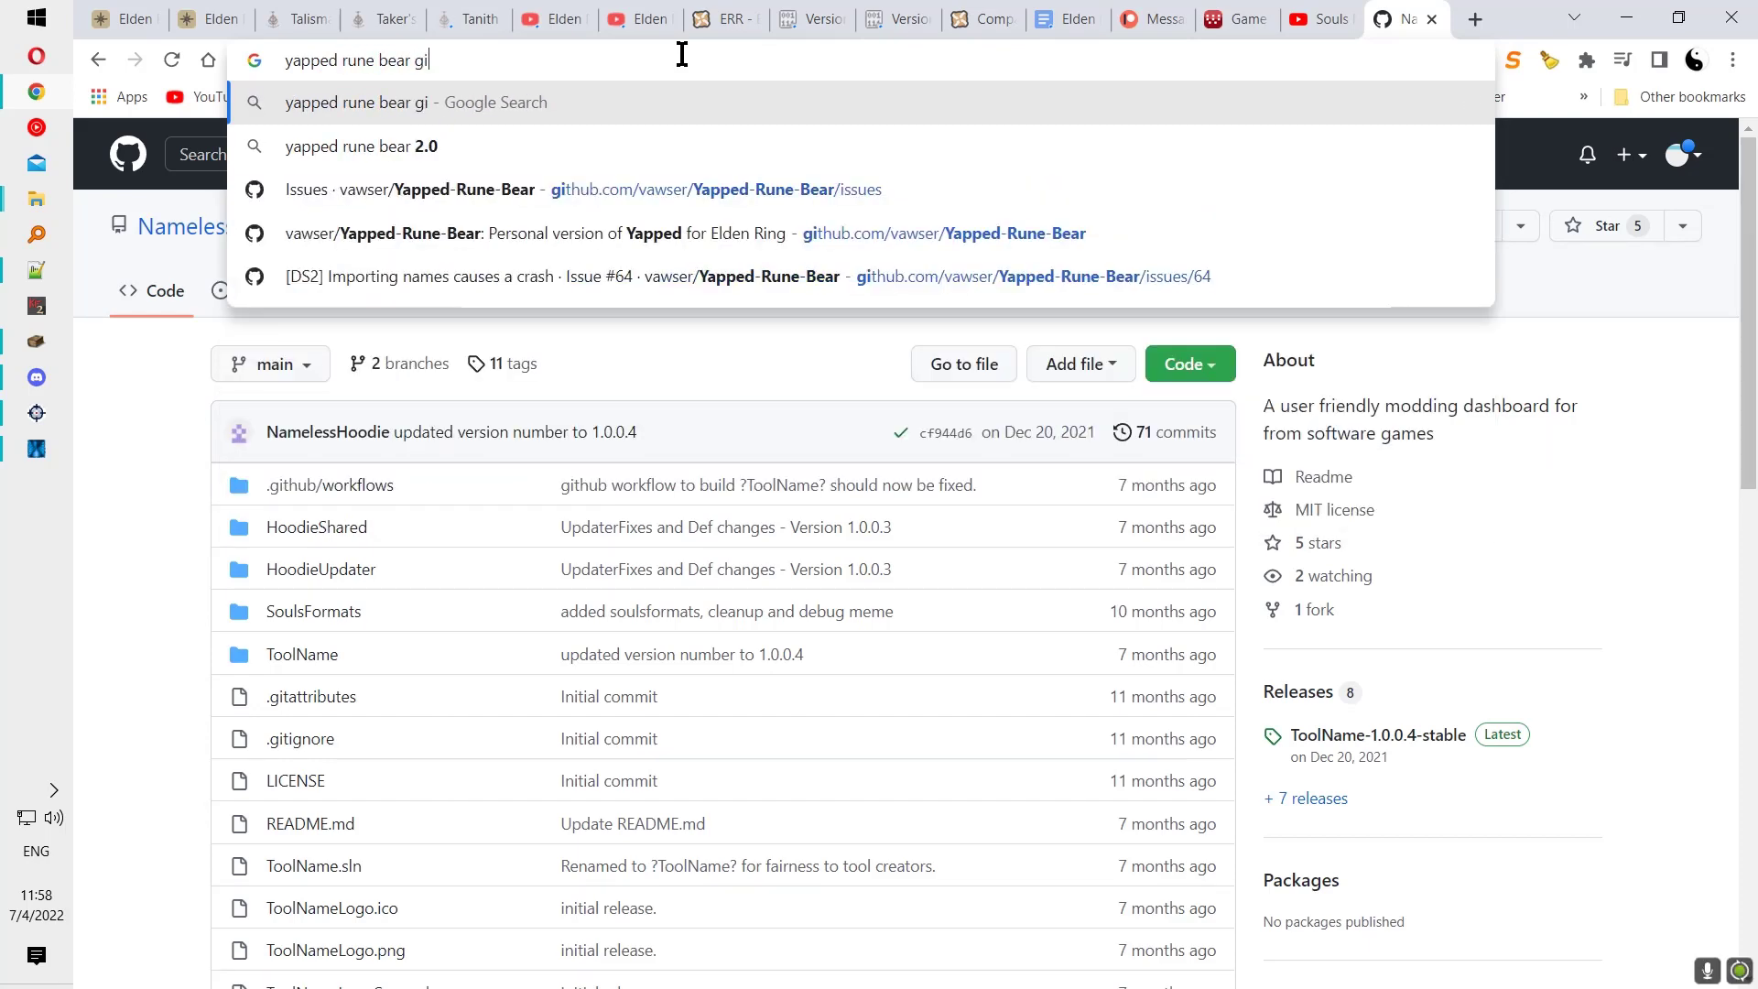
key(Return)
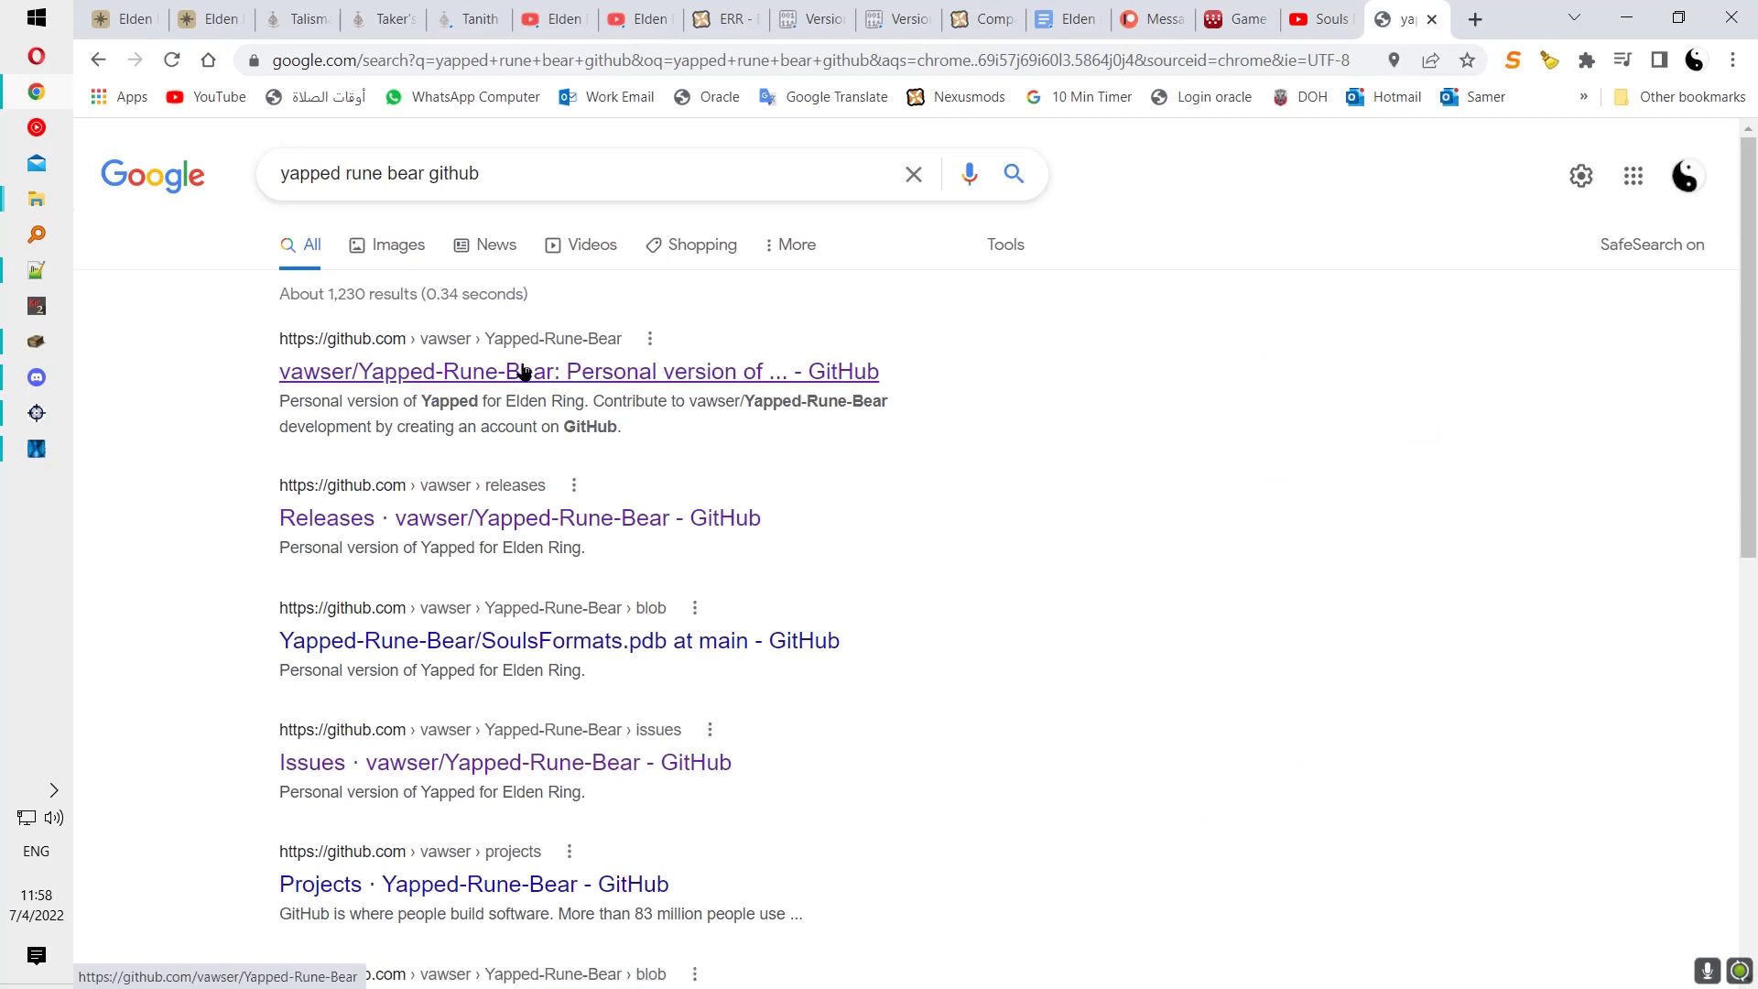
Step: View the Yapped-Rune-Bear GitHub repository and its releases page, and reopen the releases page from the search results
click(607, 387)
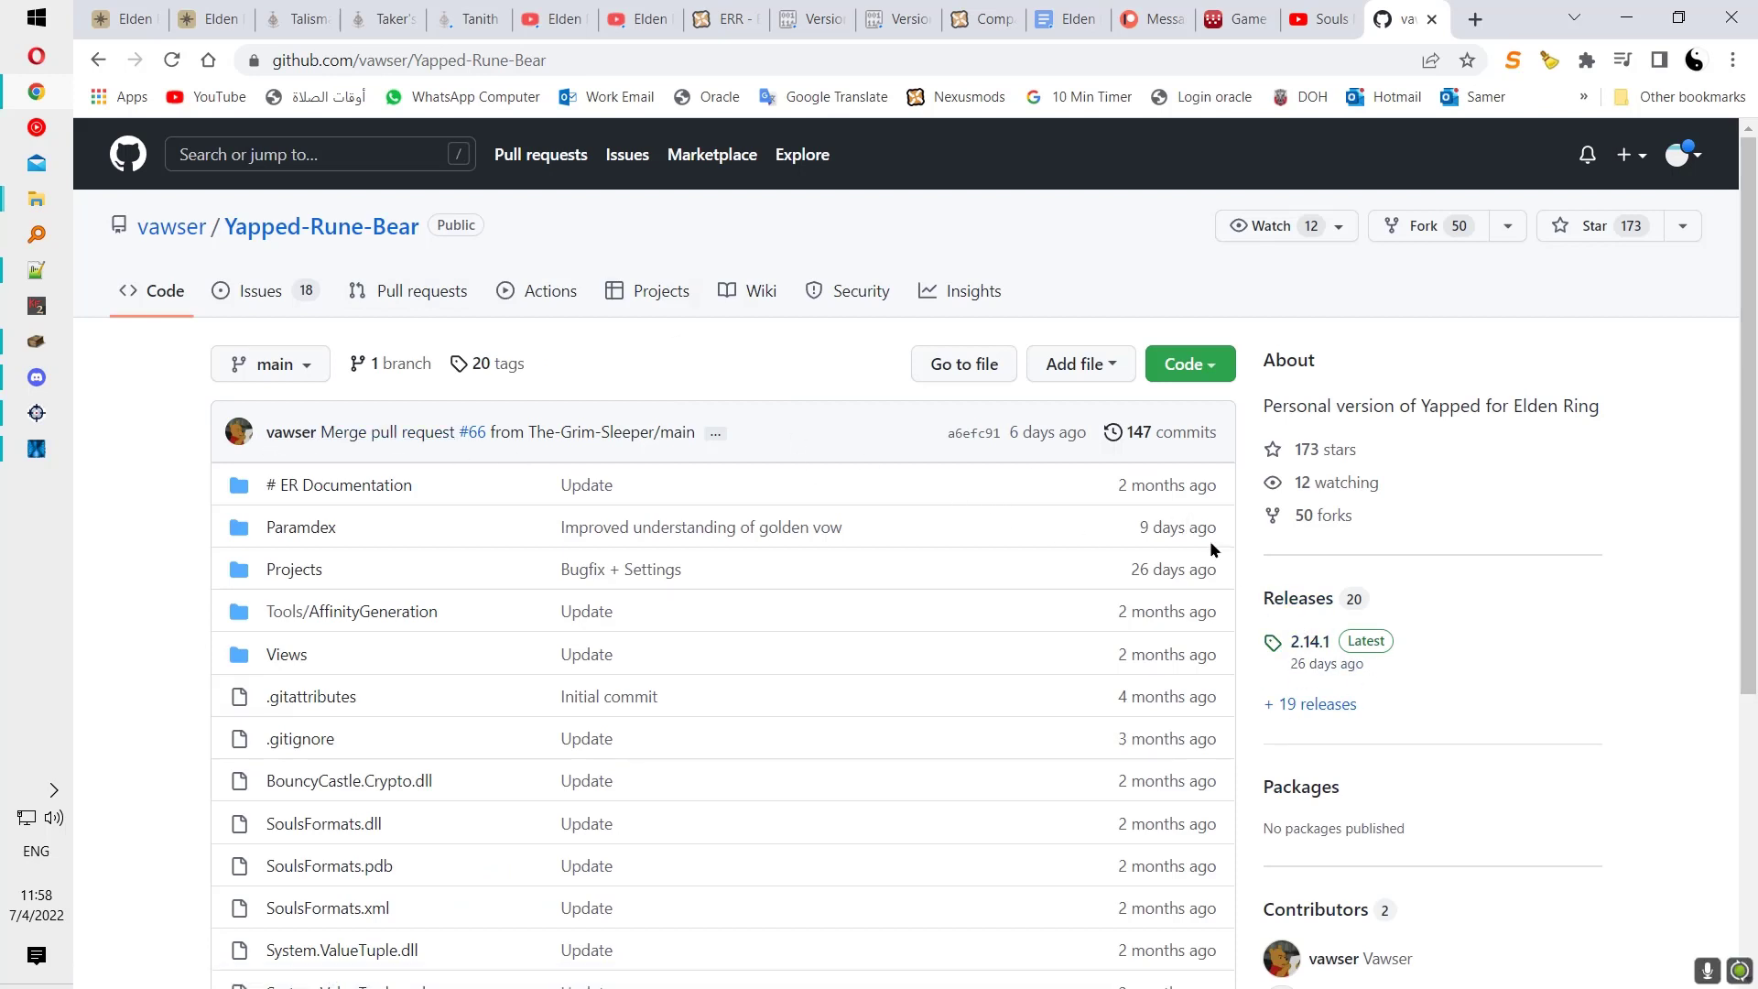
click(1298, 597)
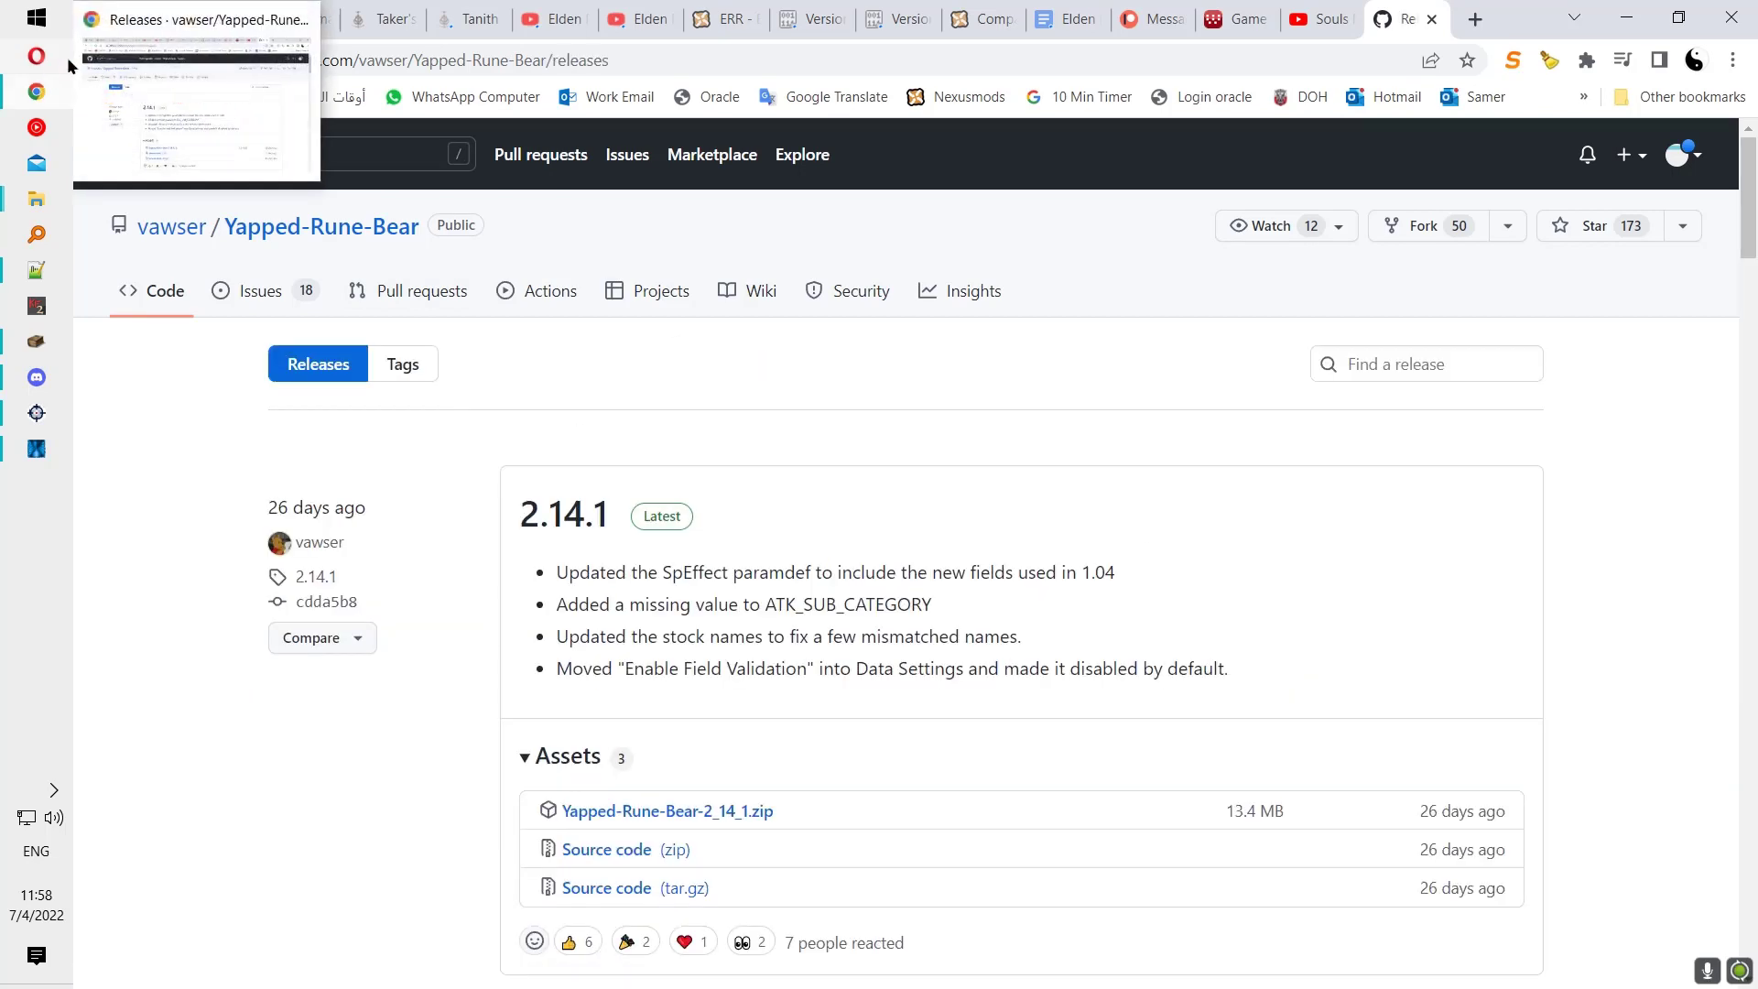
click(98, 60)
click(98, 60)
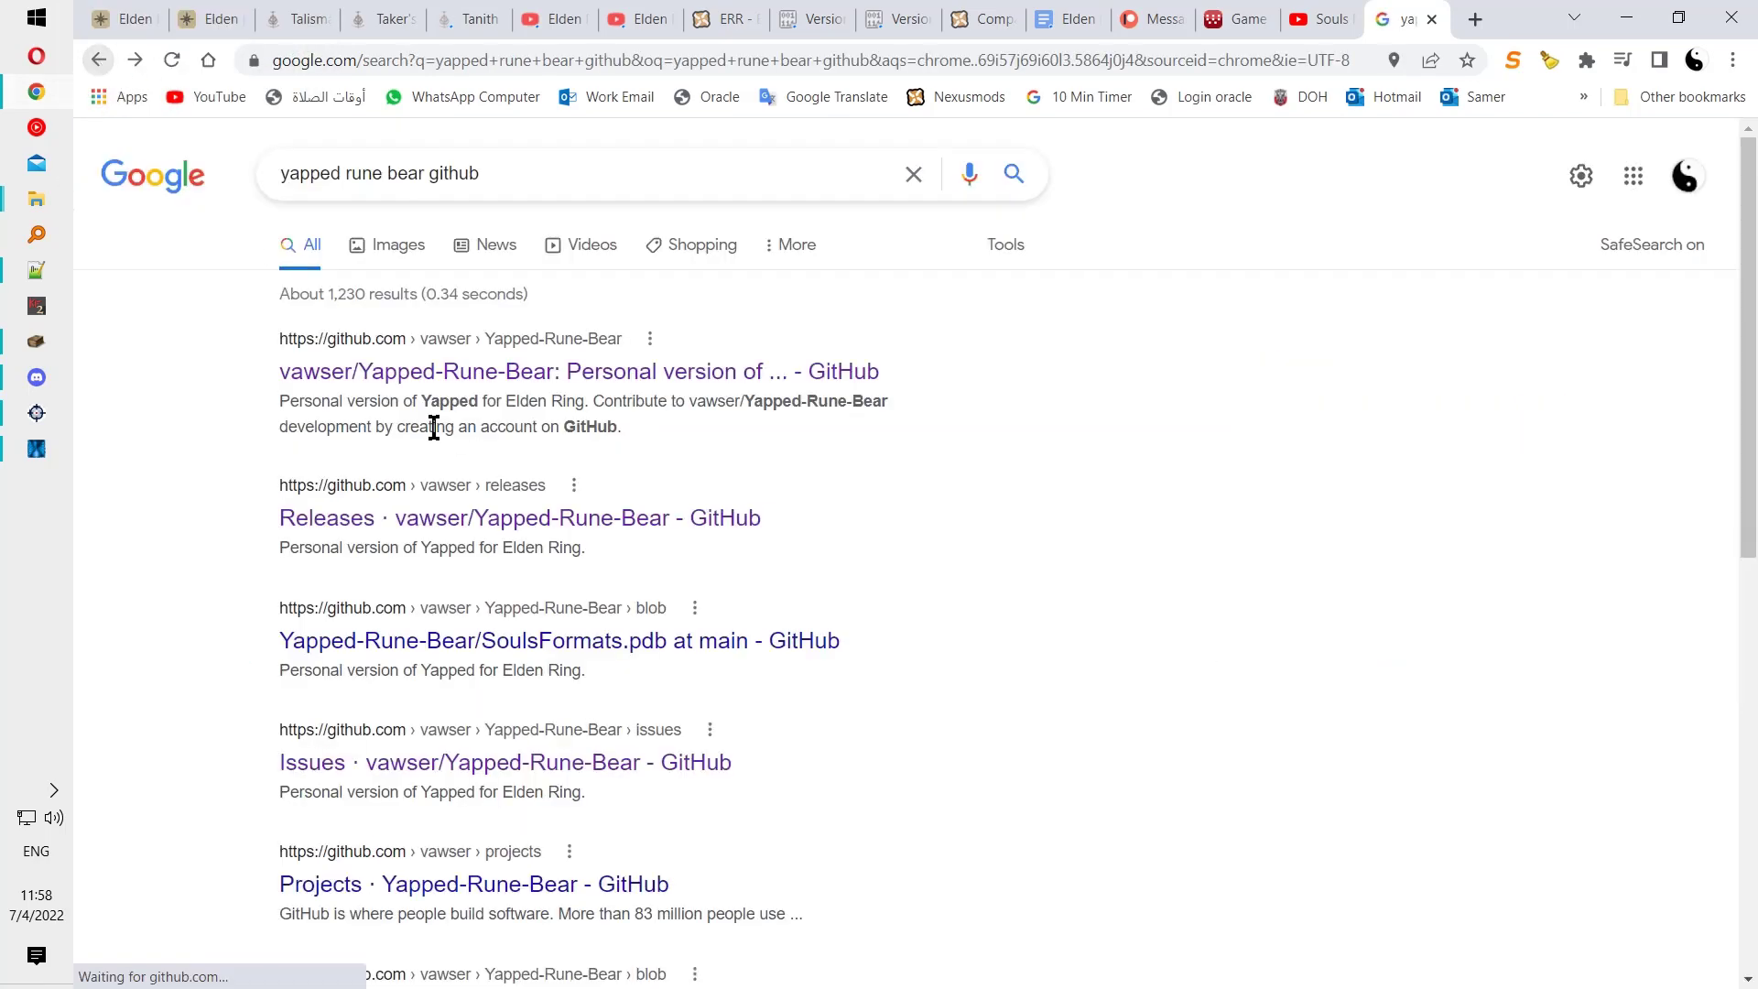
click(502, 513)
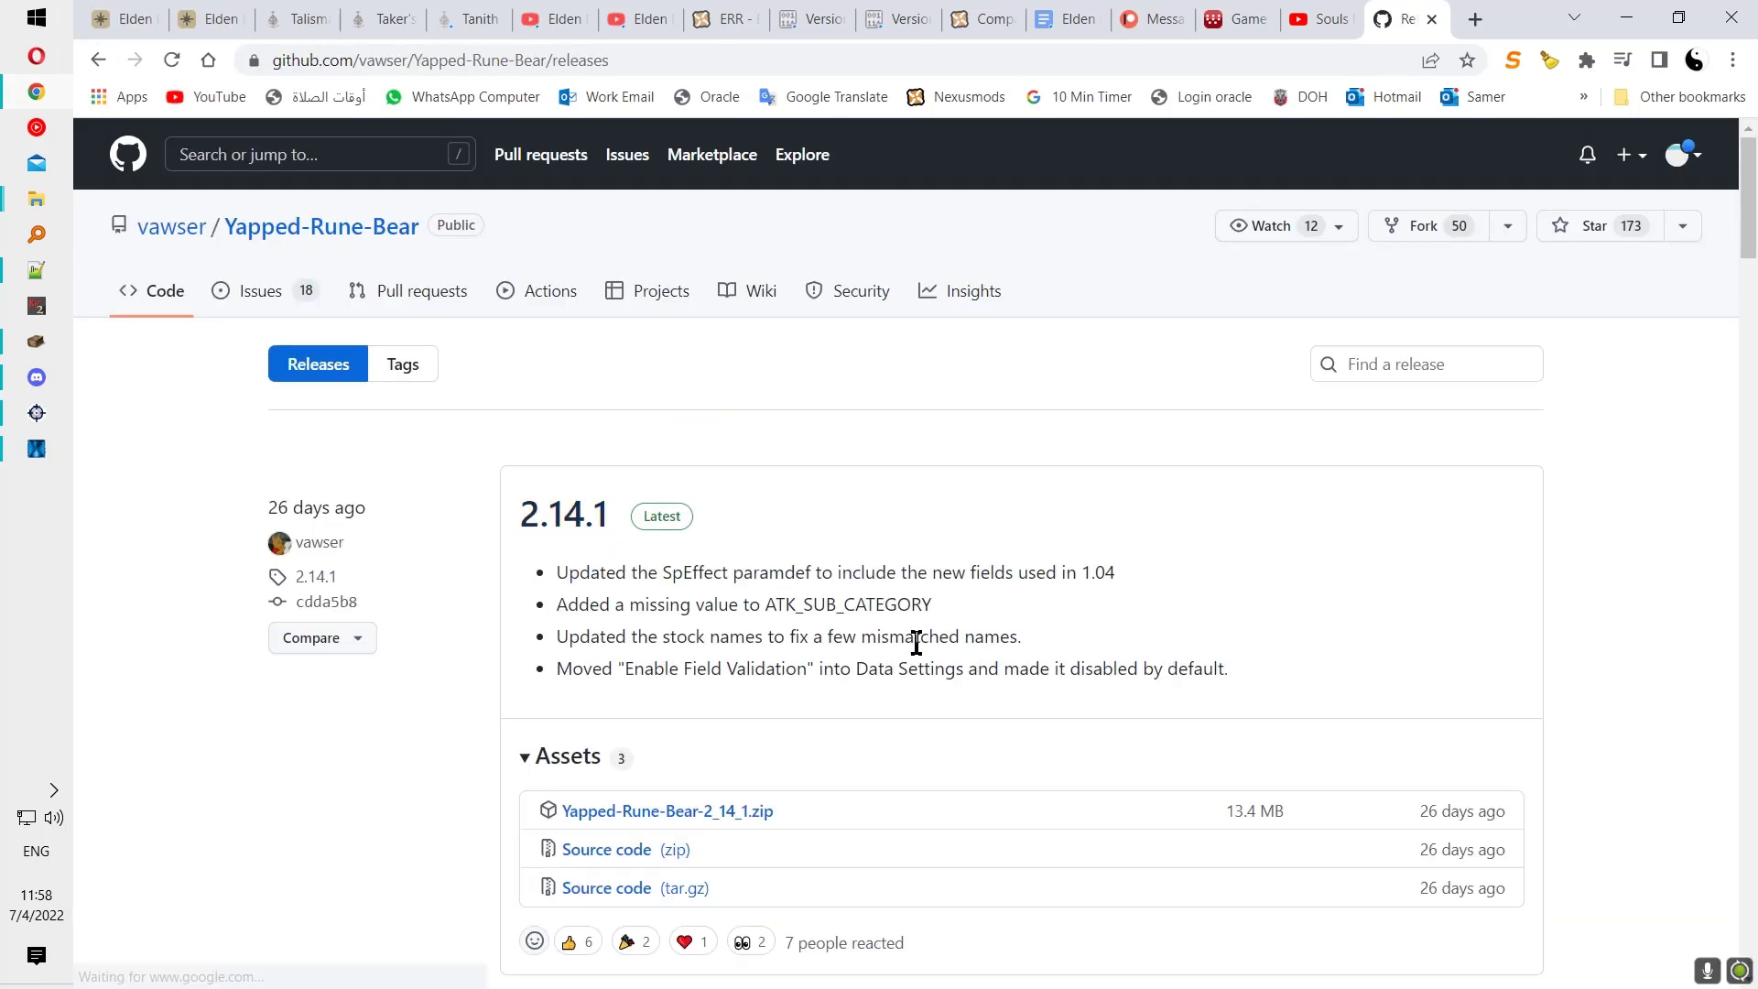
Step: Look at the Yapped-Rune-Bear Projects page from the search results and return to the results
click(98, 60)
scroll(536, 538, down, 2)
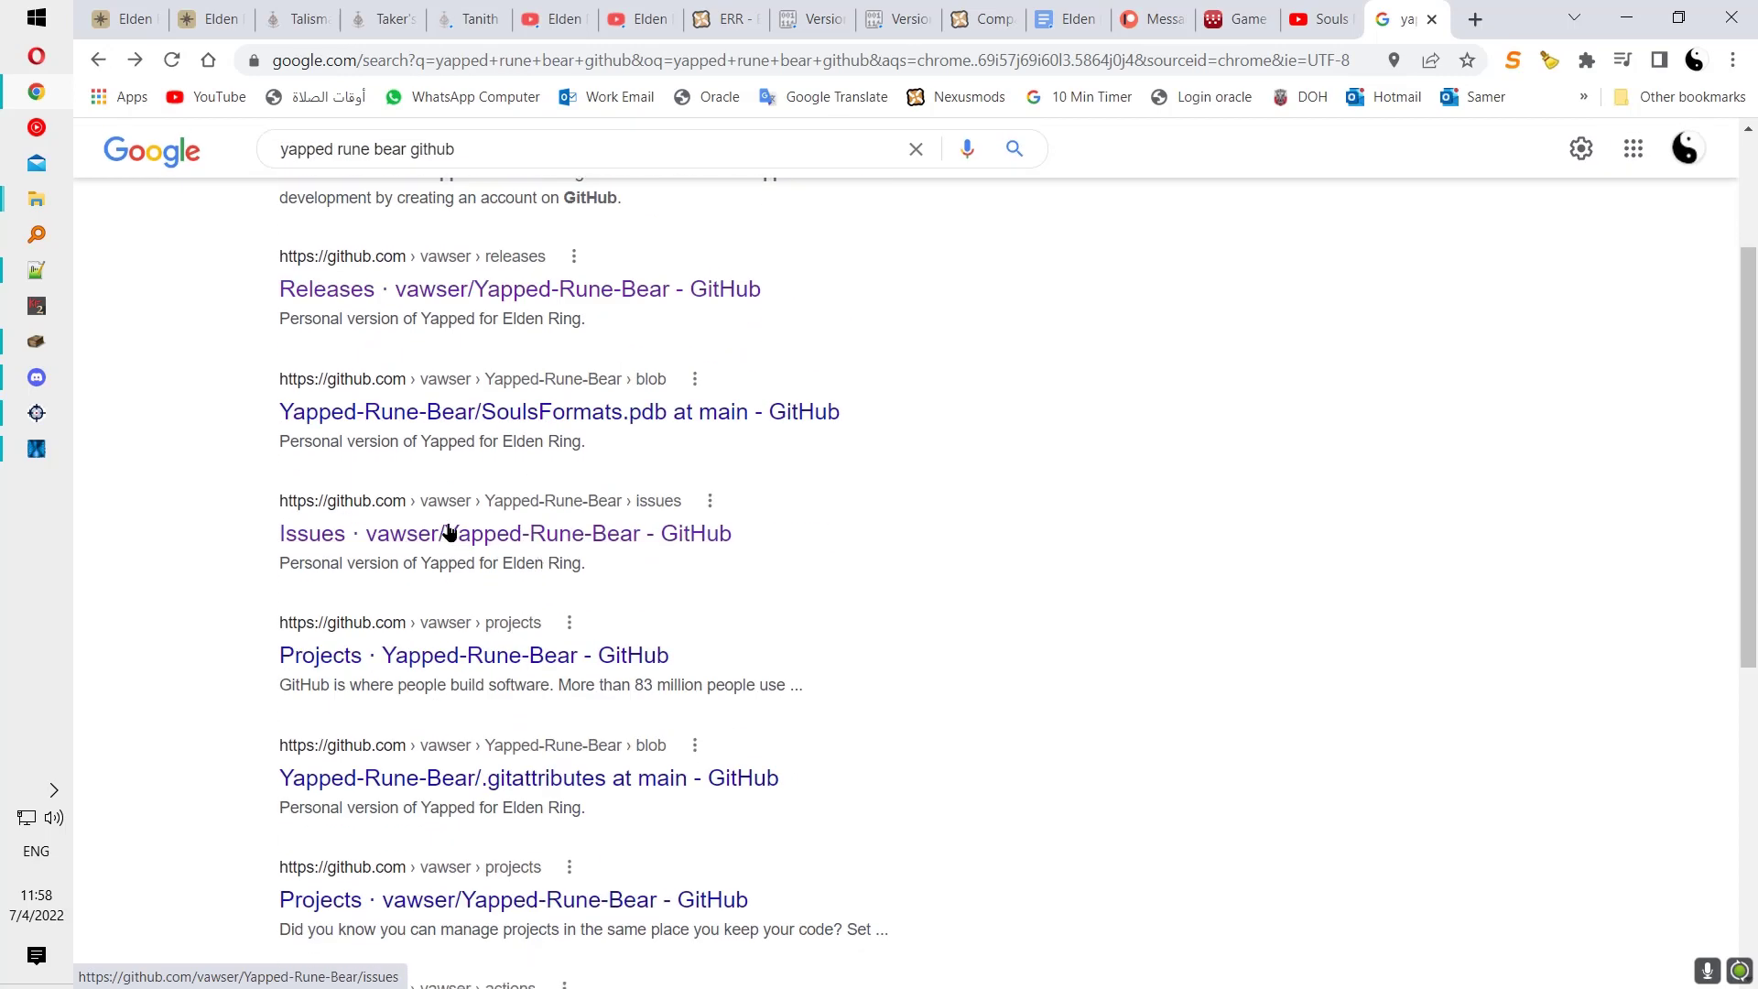
click(492, 657)
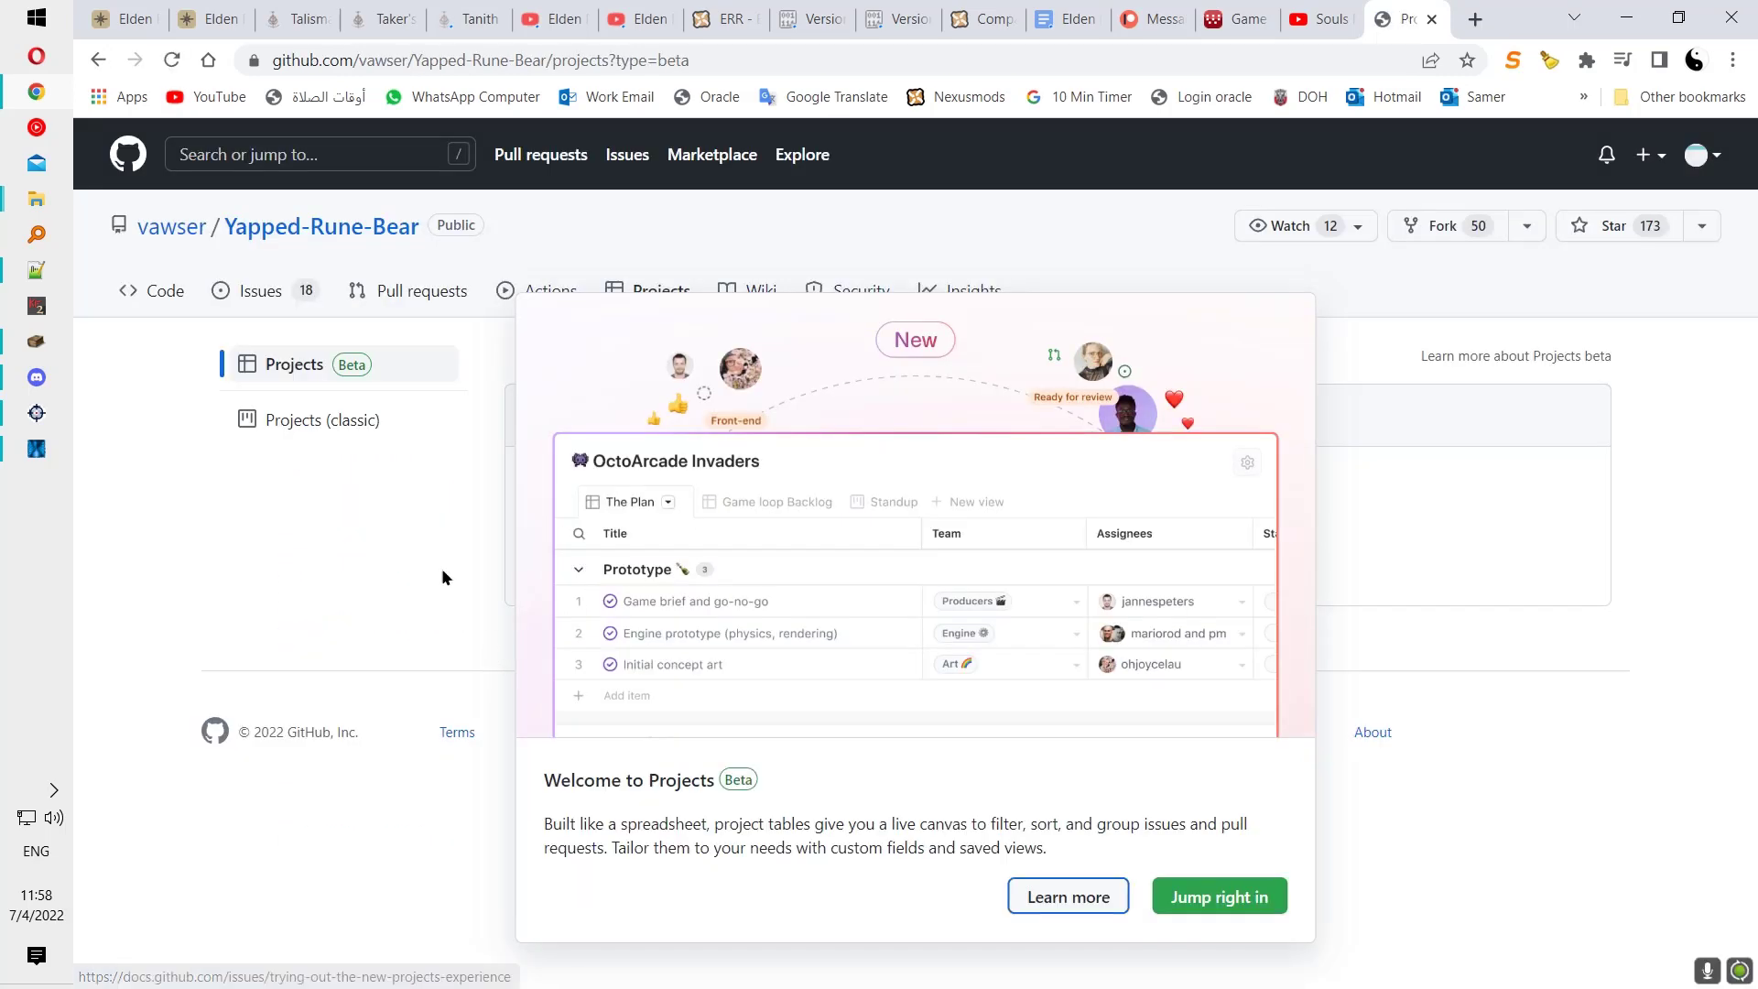
key(alt+Left)
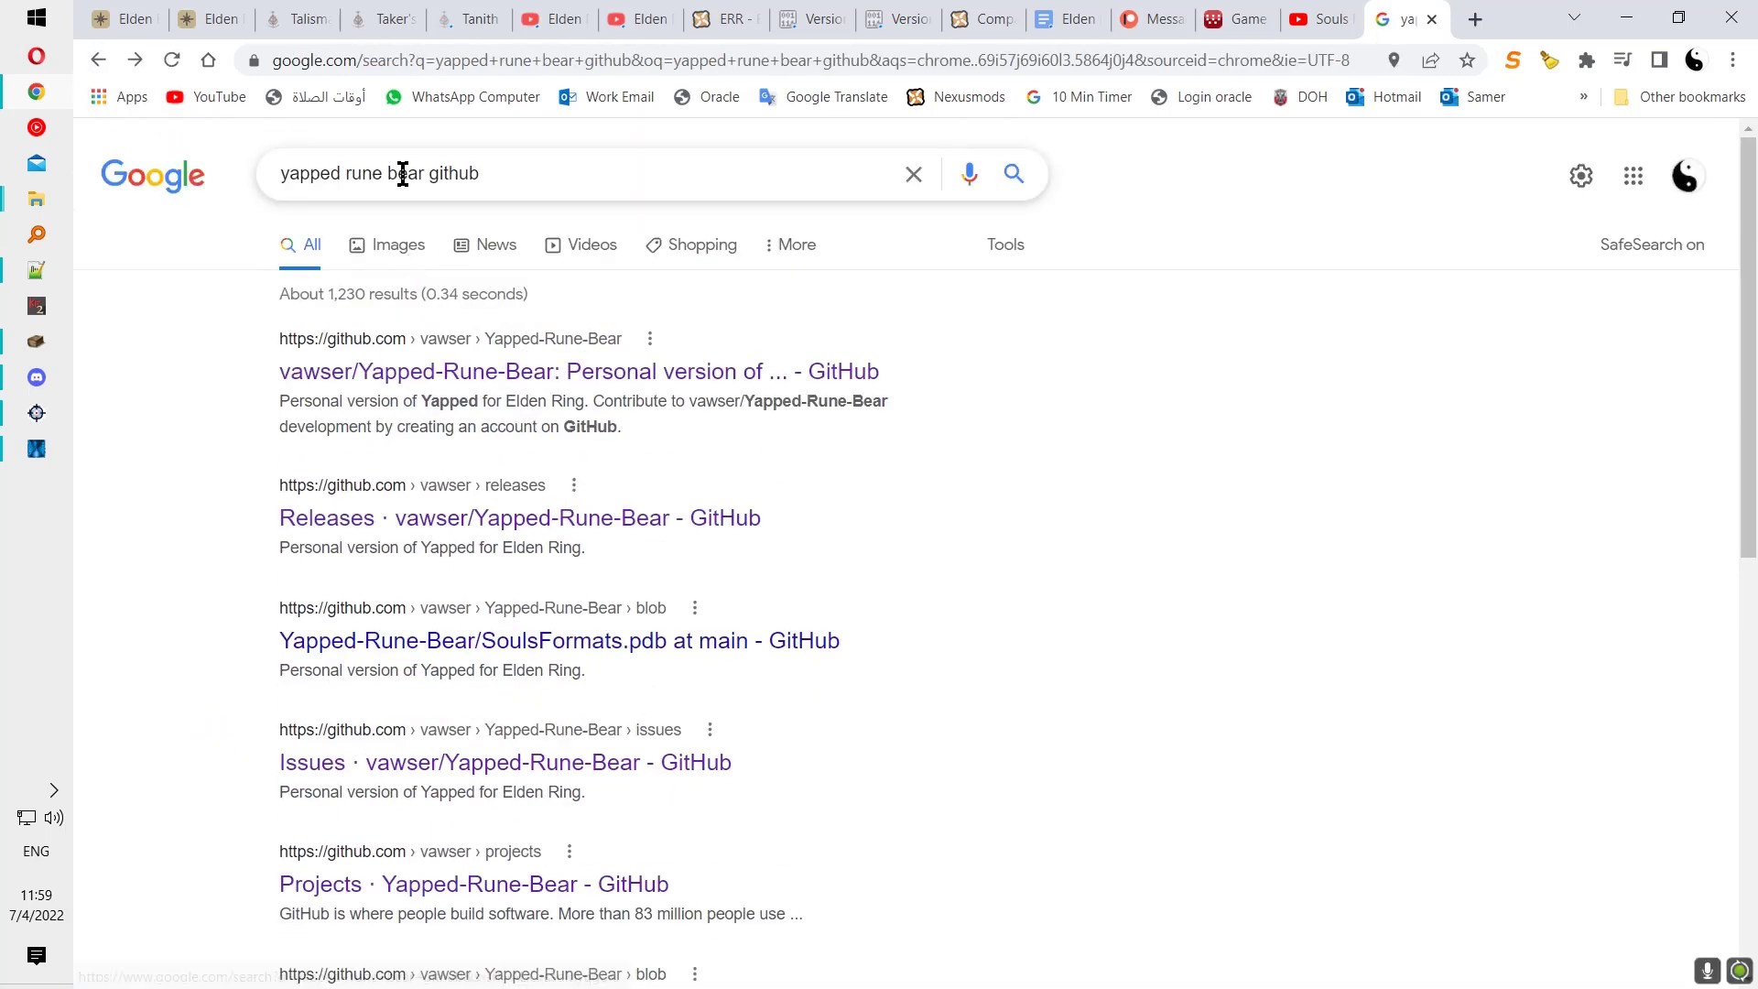
Step: Search for "yapped github", view the original Yapped repository for DS3 game params, and return to the rune bear results
drag(426, 173, 345, 173)
key(BackSpace)
key(Return)
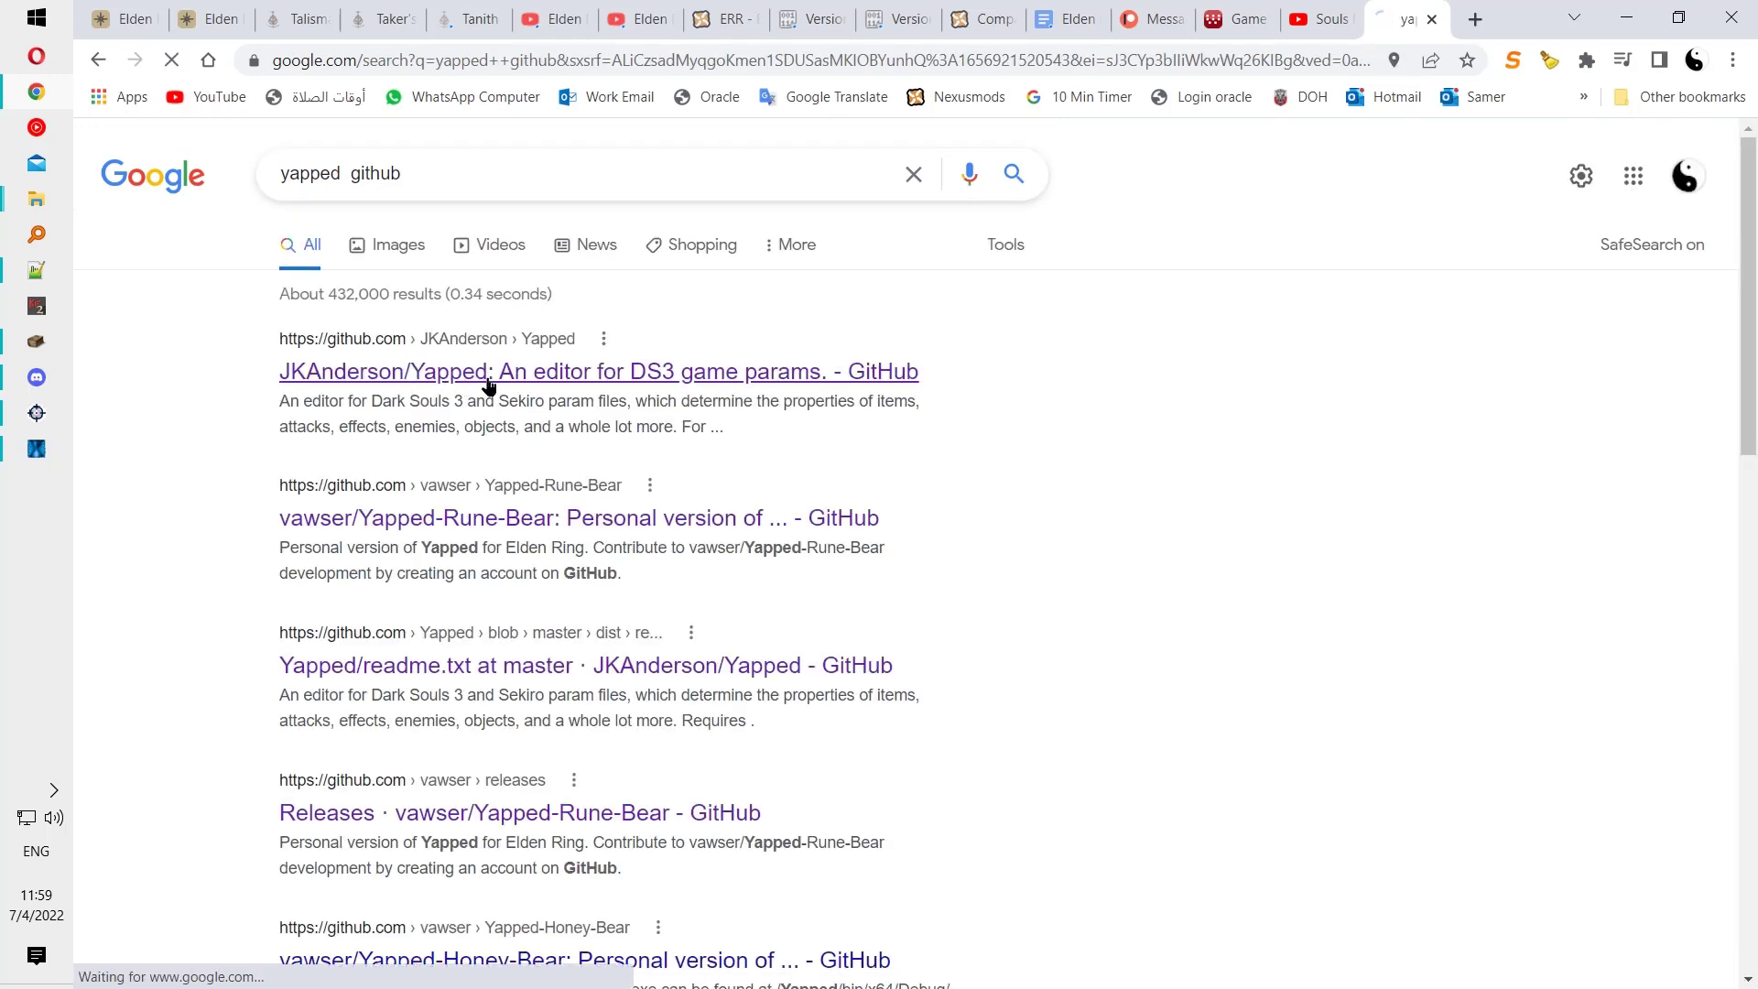
click(724, 376)
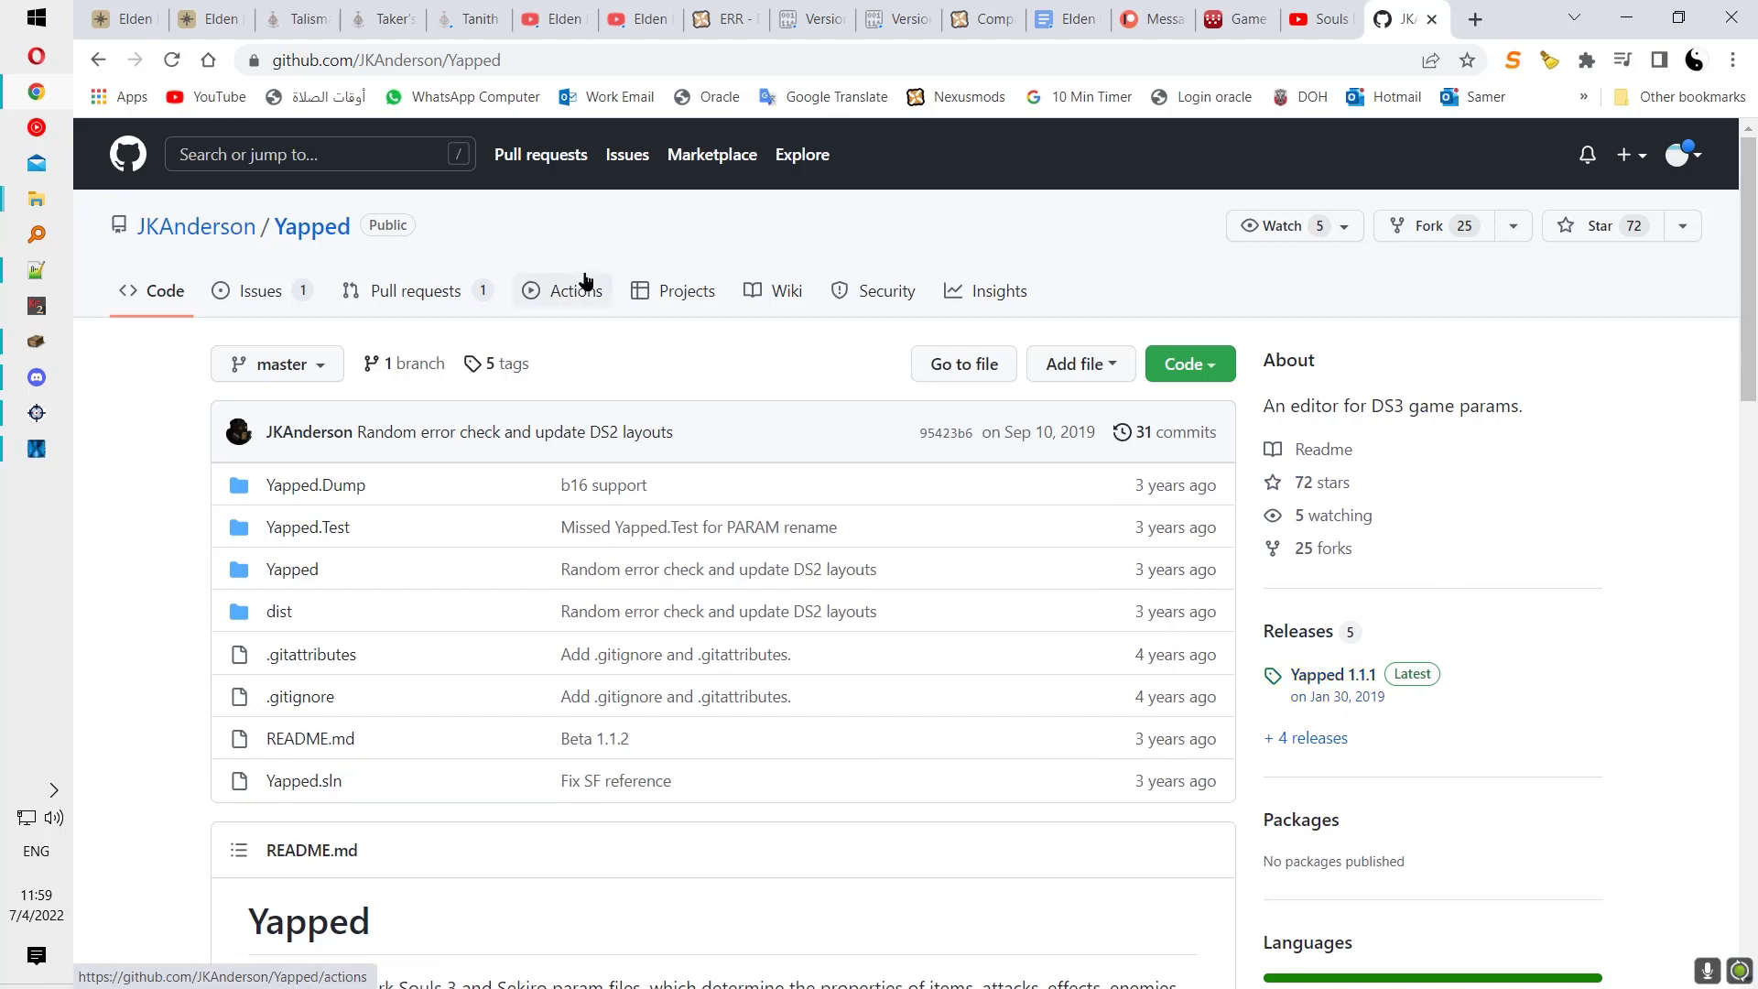
click(98, 60)
click(98, 60)
Step: Highlight "rune bear" in the search query, switch back to Yapped - Rune Bear Edition and look through the param list
drag(372, 182, 424, 174)
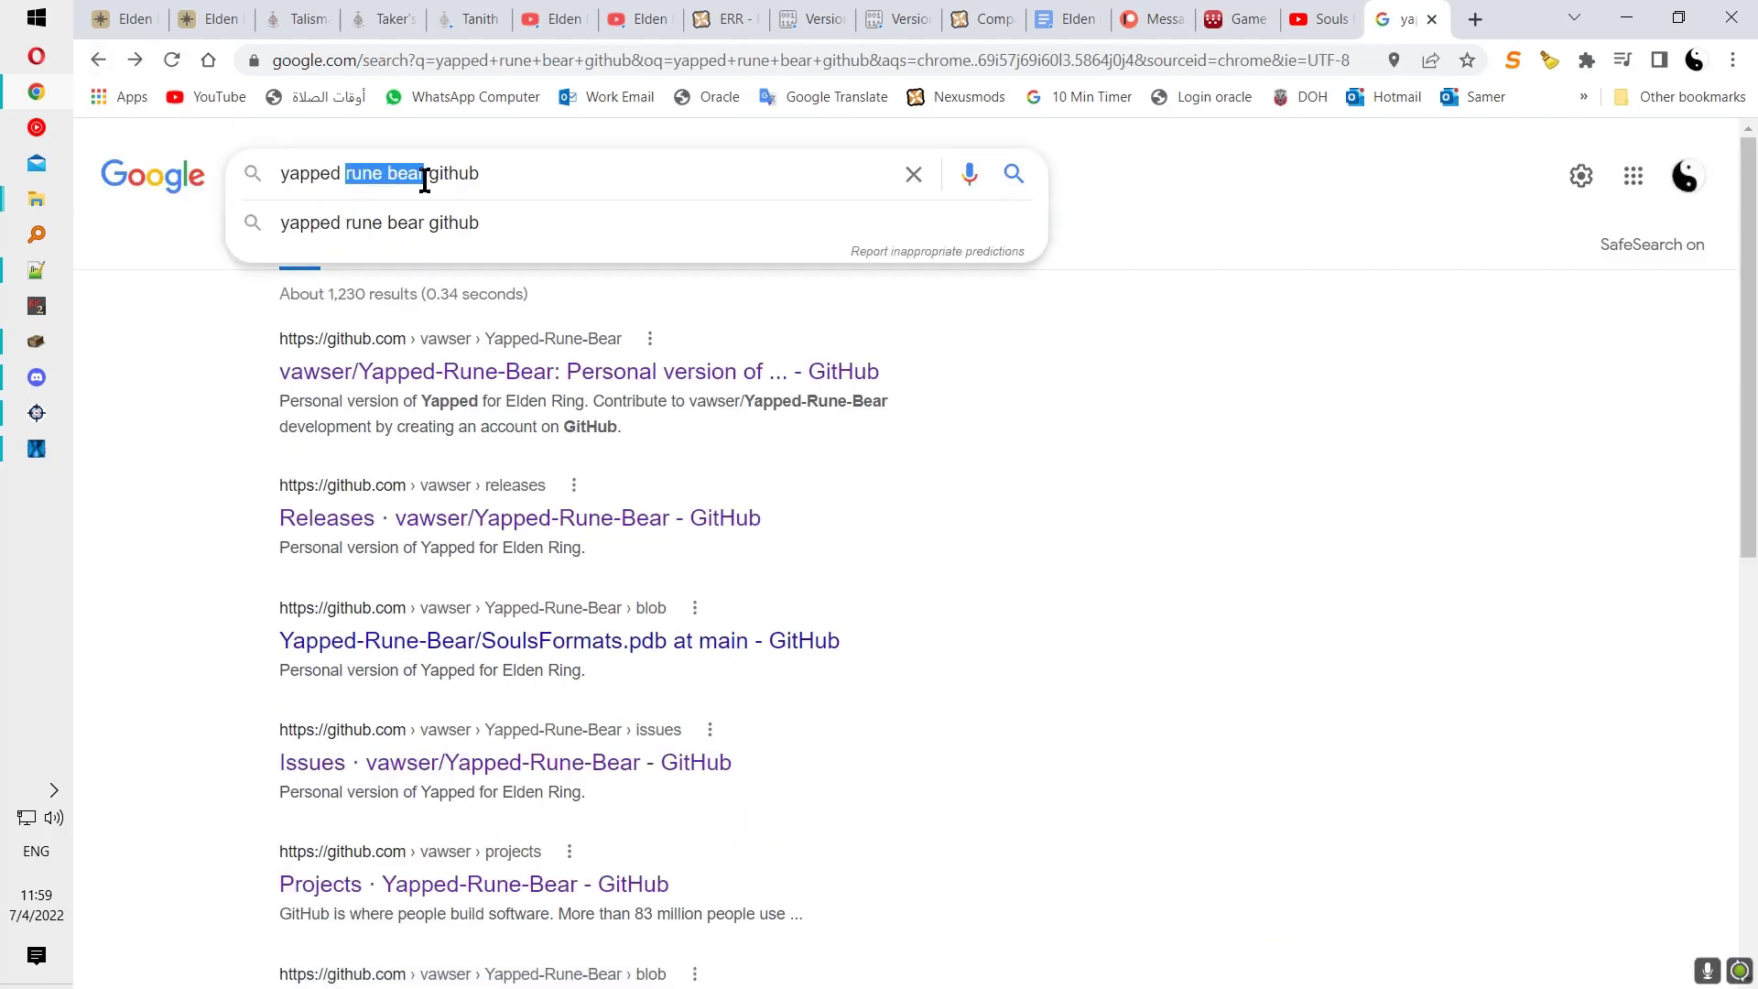
click(619, 178)
click(65, 345)
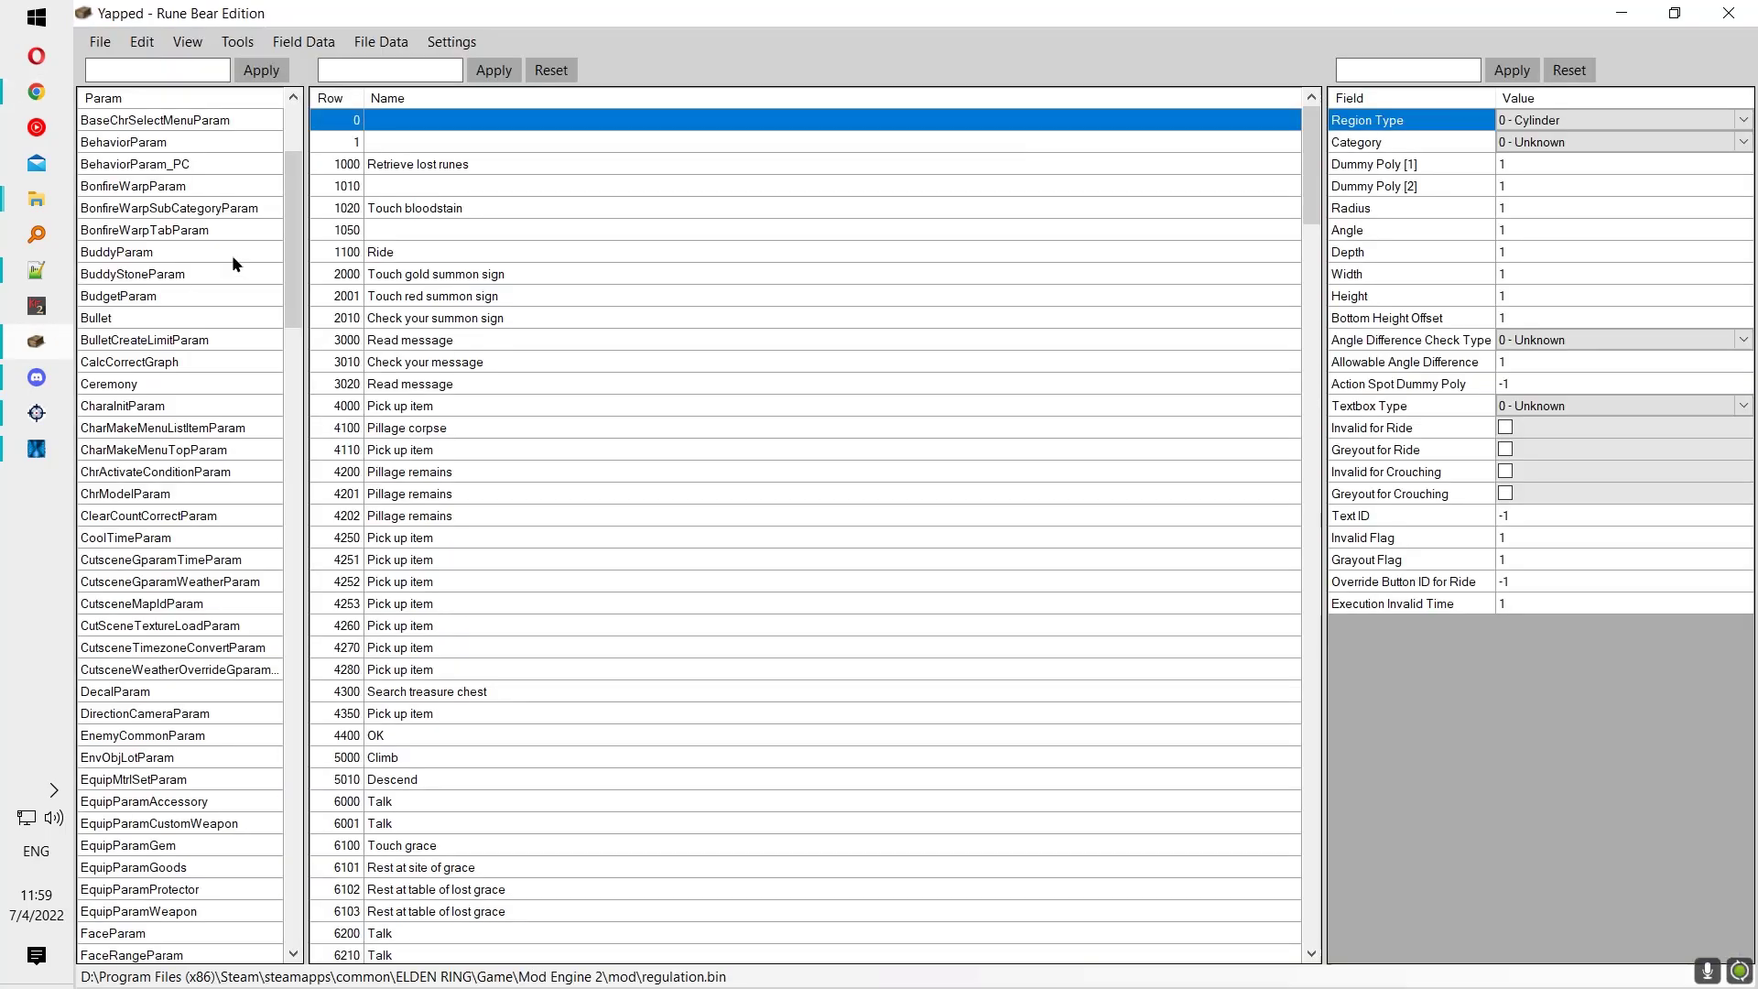
scroll(266, 227, down, 15)
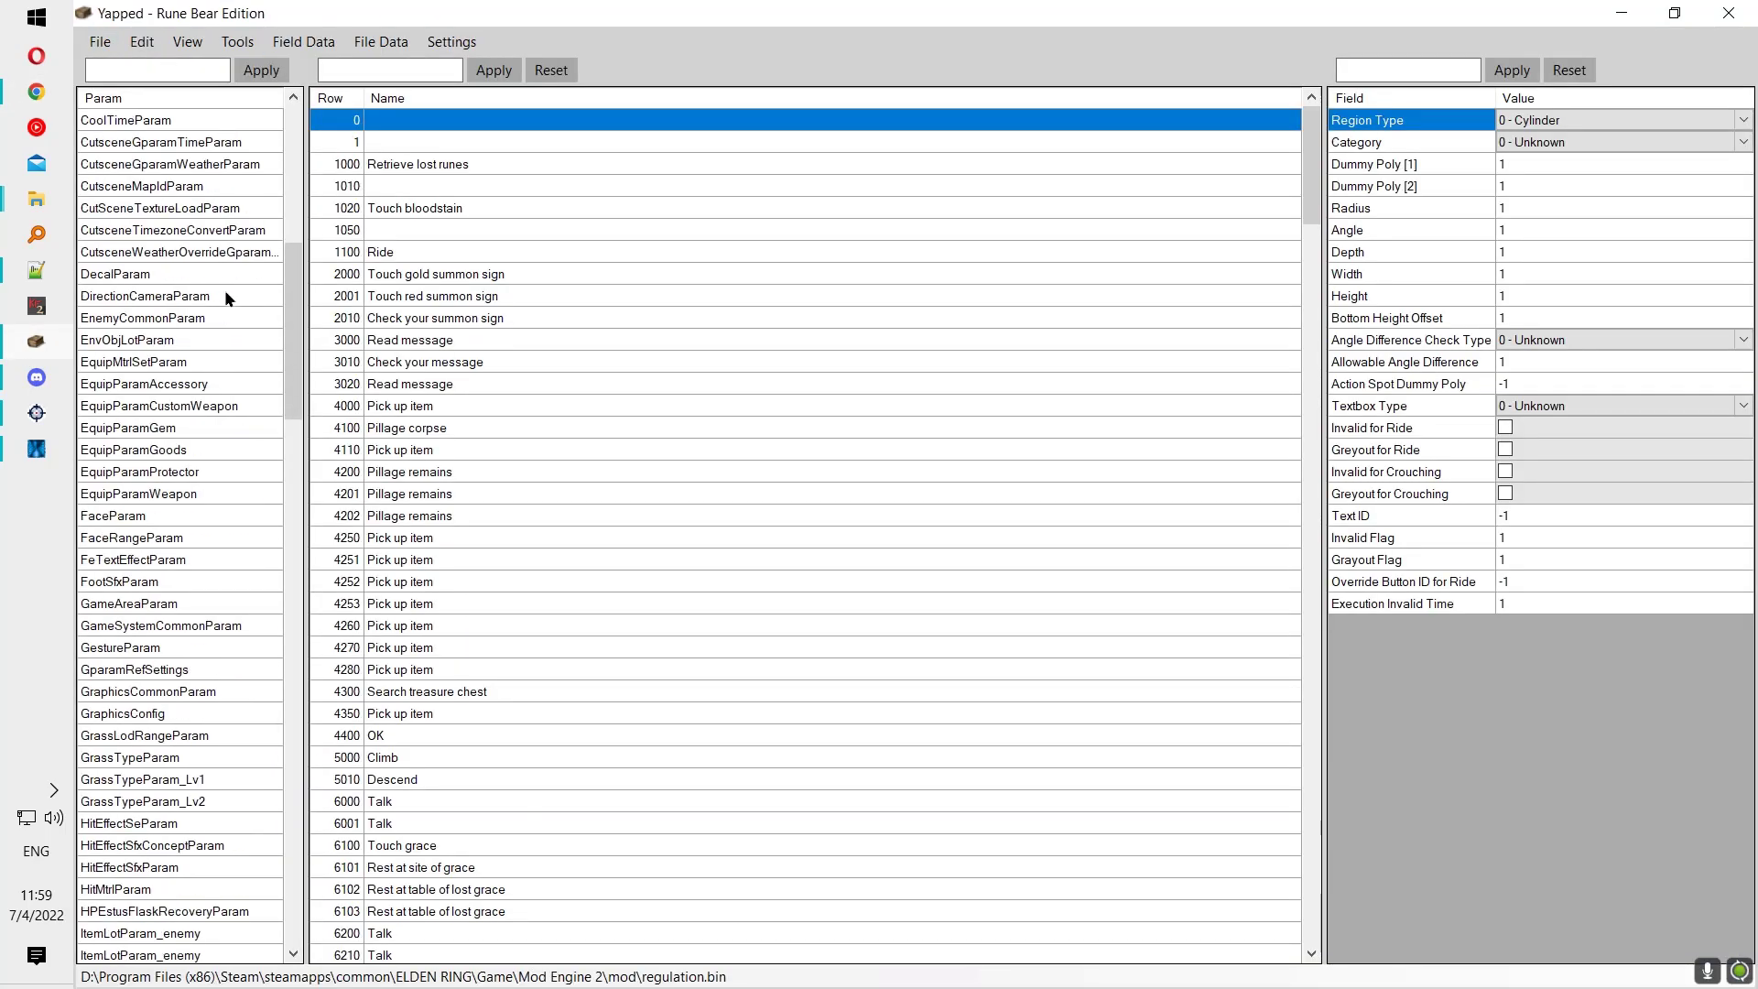
drag(289, 418, 324, 342)
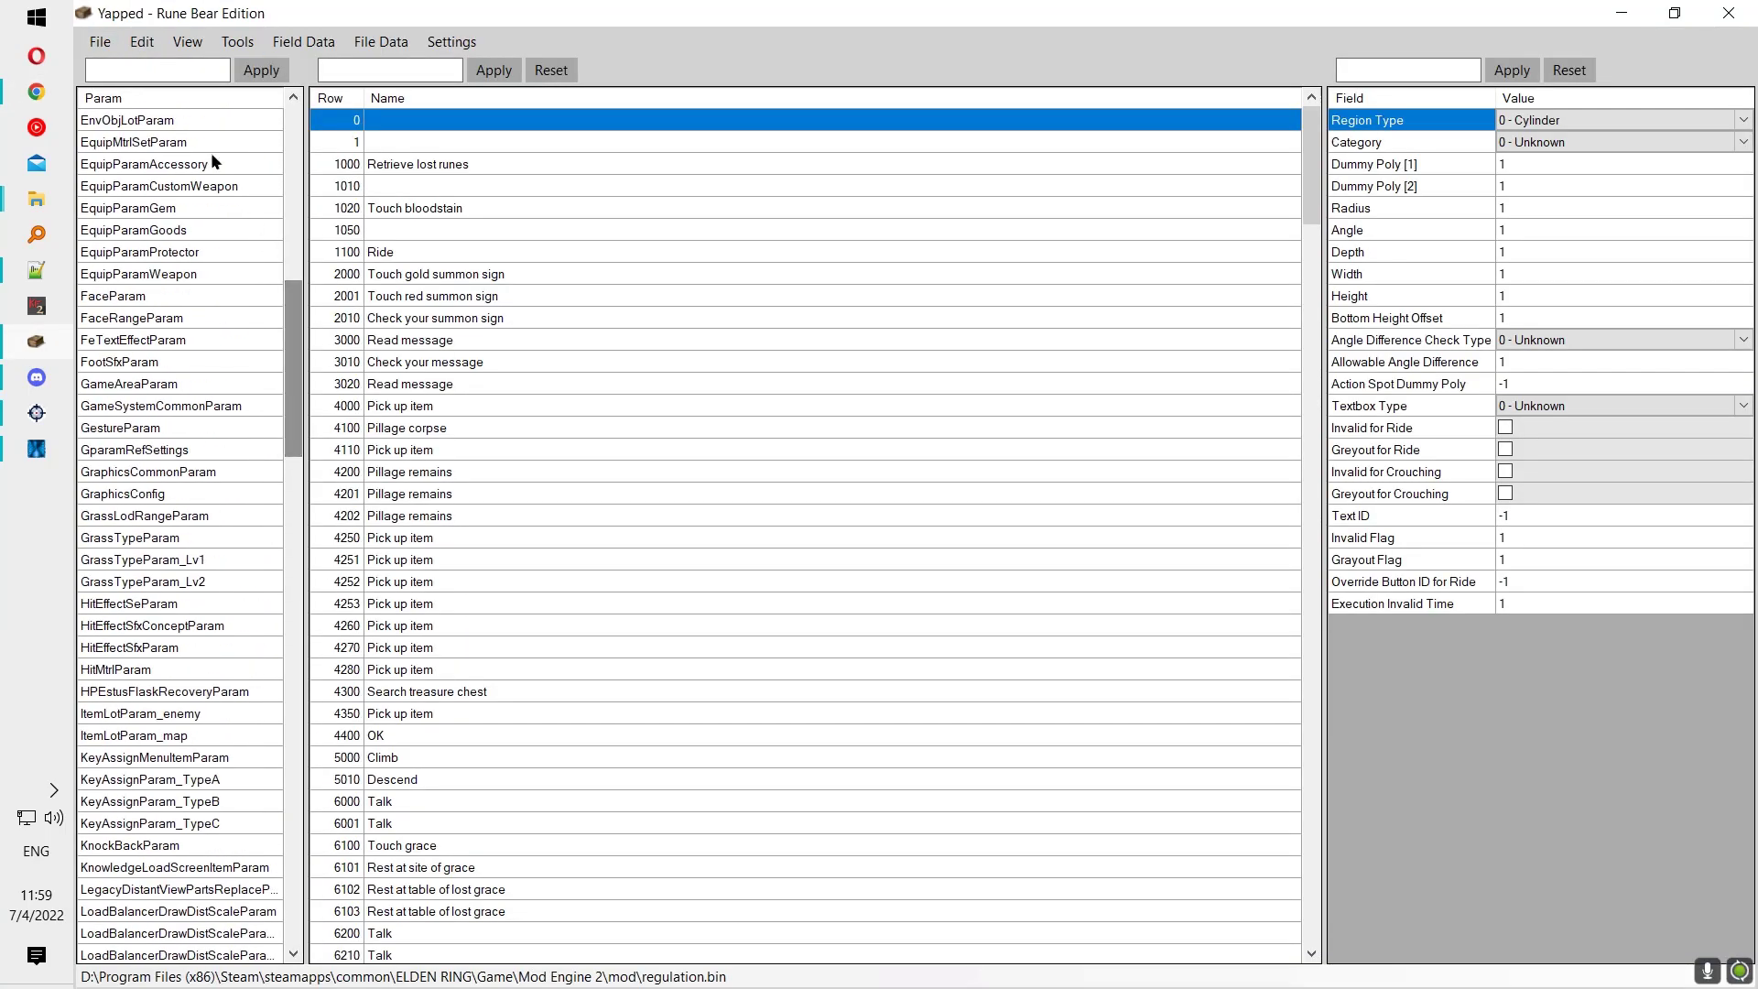
Step: Browse the mod folder and its Original Regulation subfolder in the Open dialog, and cancel without opening a file
click(113, 46)
click(111, 48)
click(112, 47)
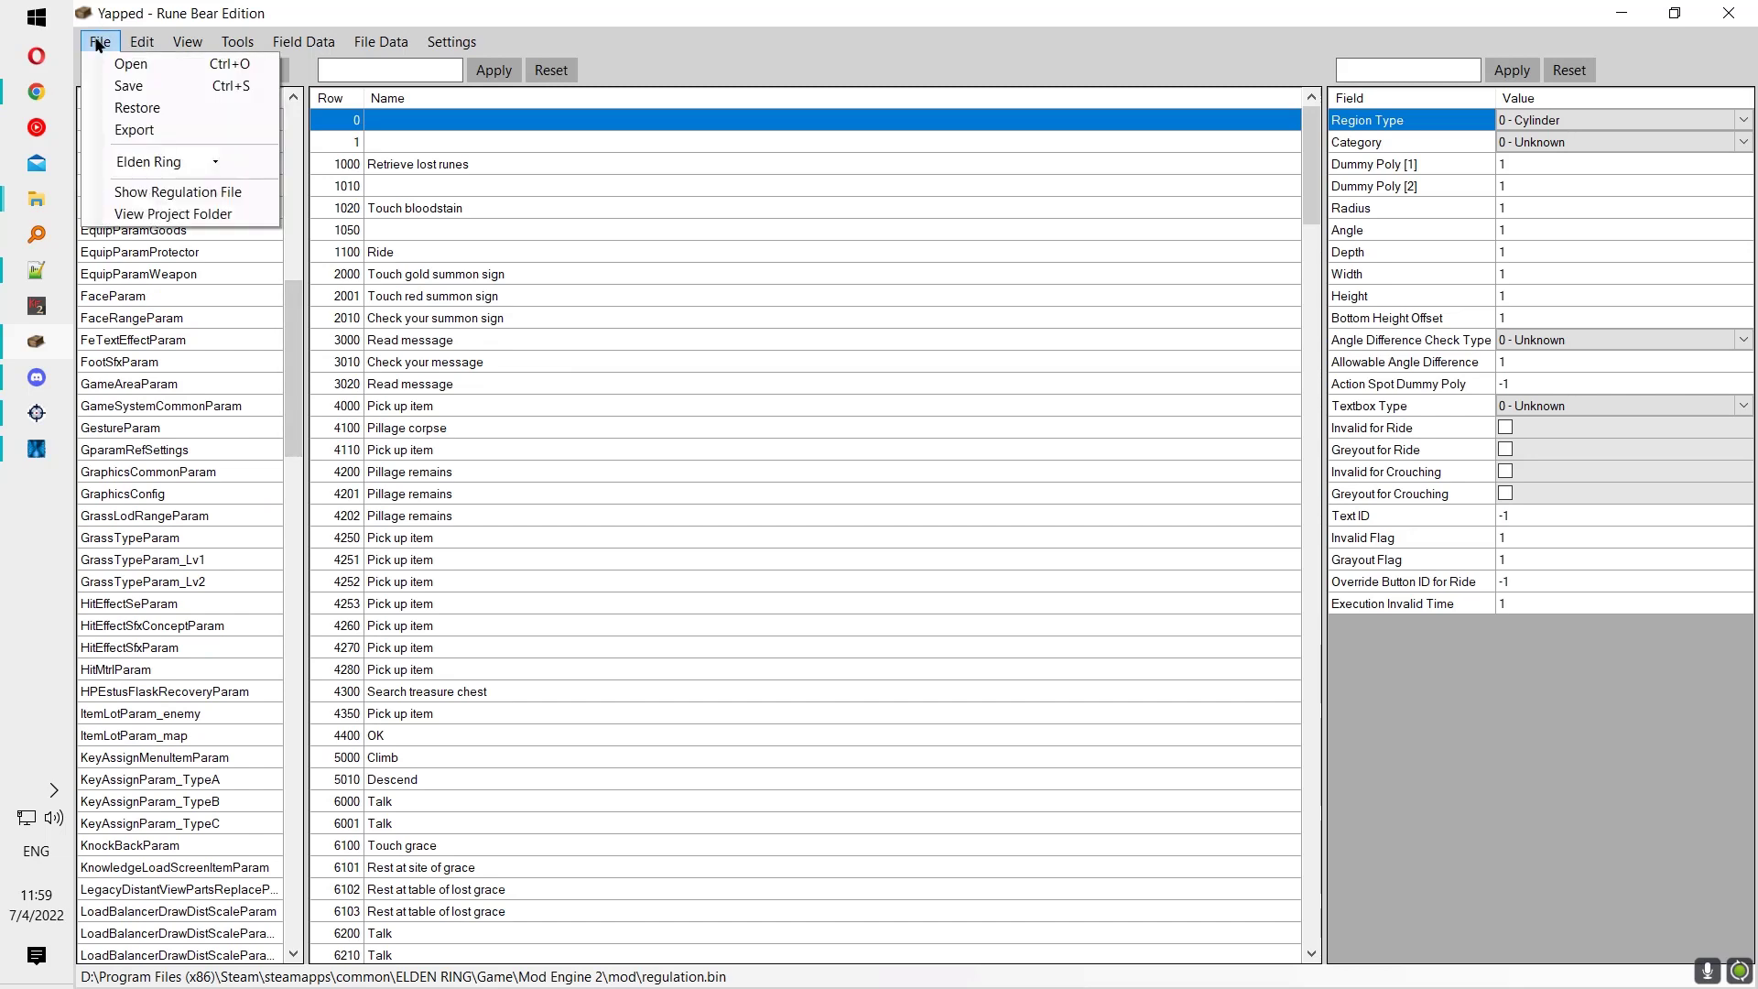
click(110, 50)
click(108, 53)
click(117, 63)
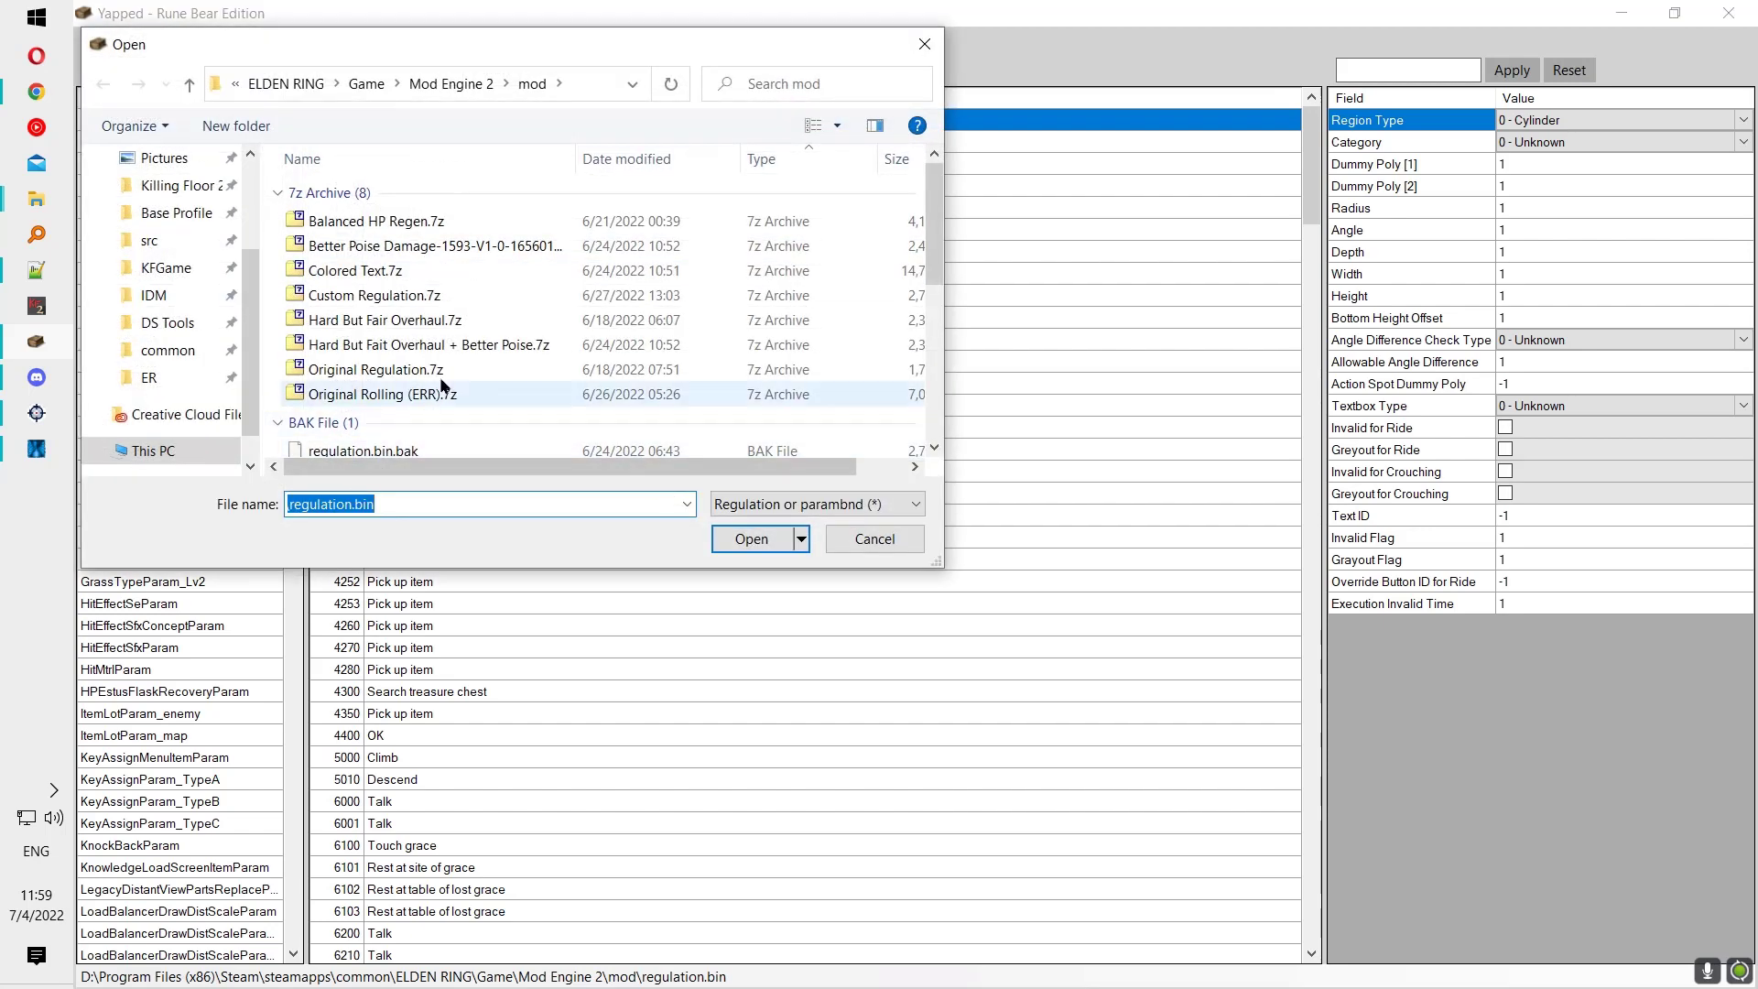
scroll(432, 368, down, 3)
double_click(366, 285)
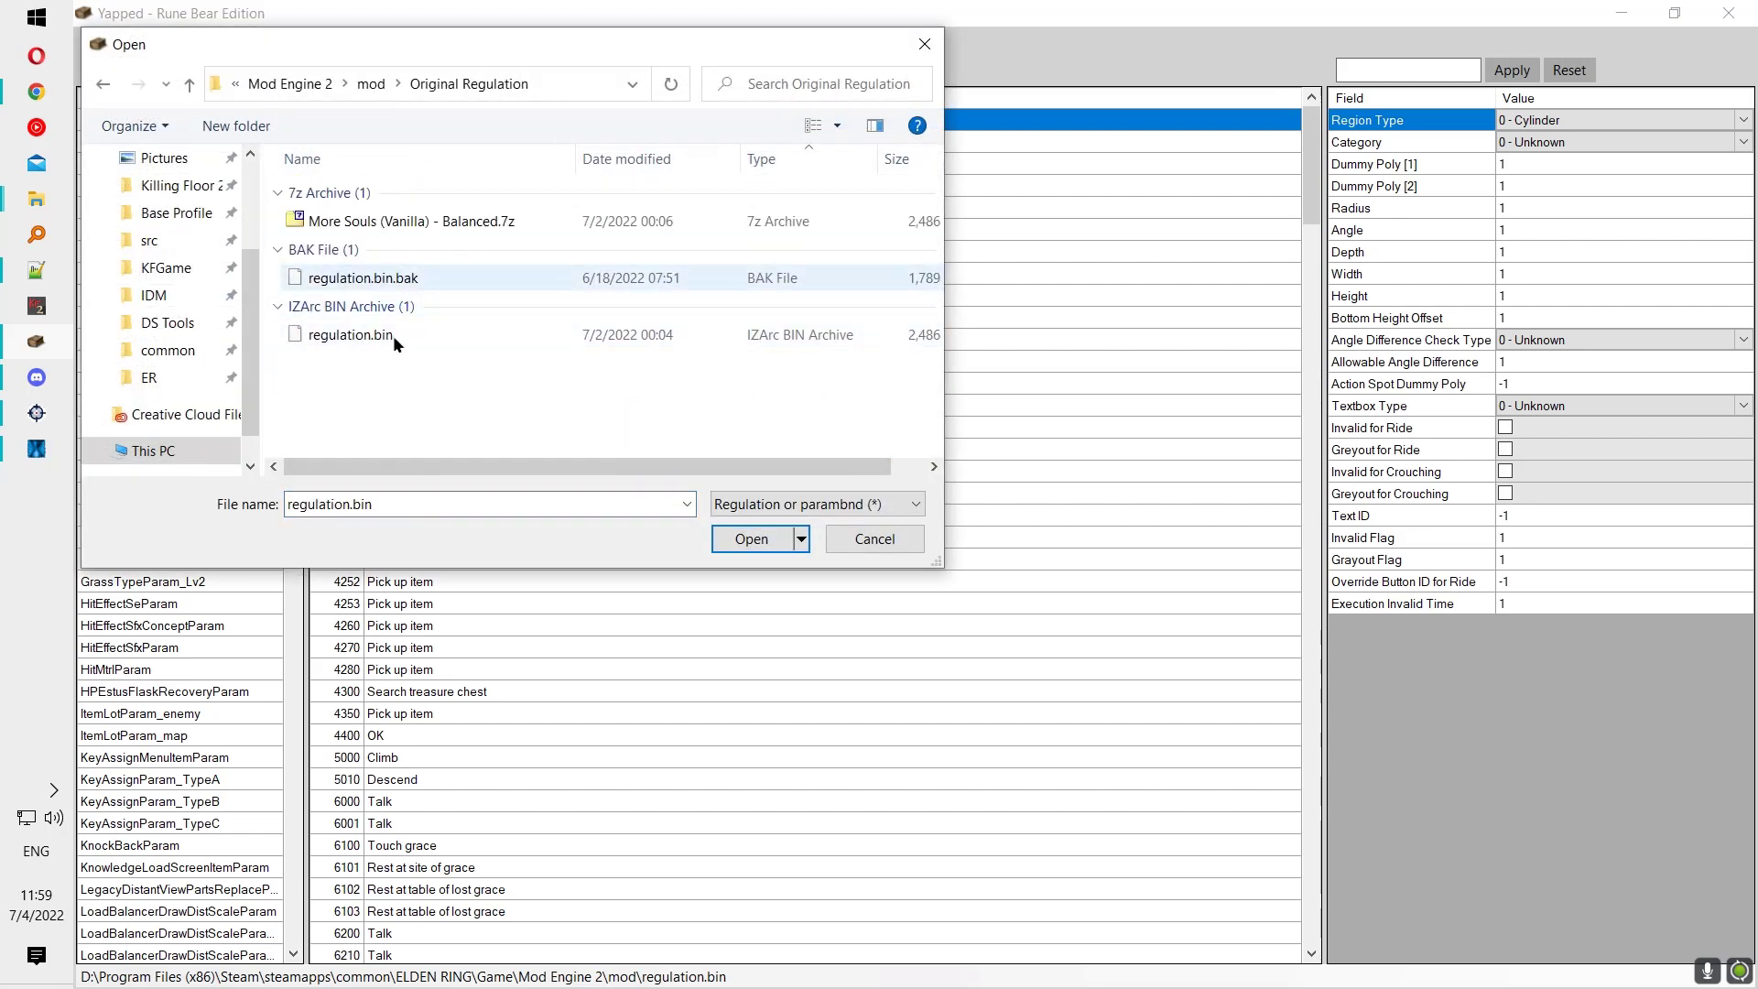
click(379, 83)
scroll(436, 414, up, 2)
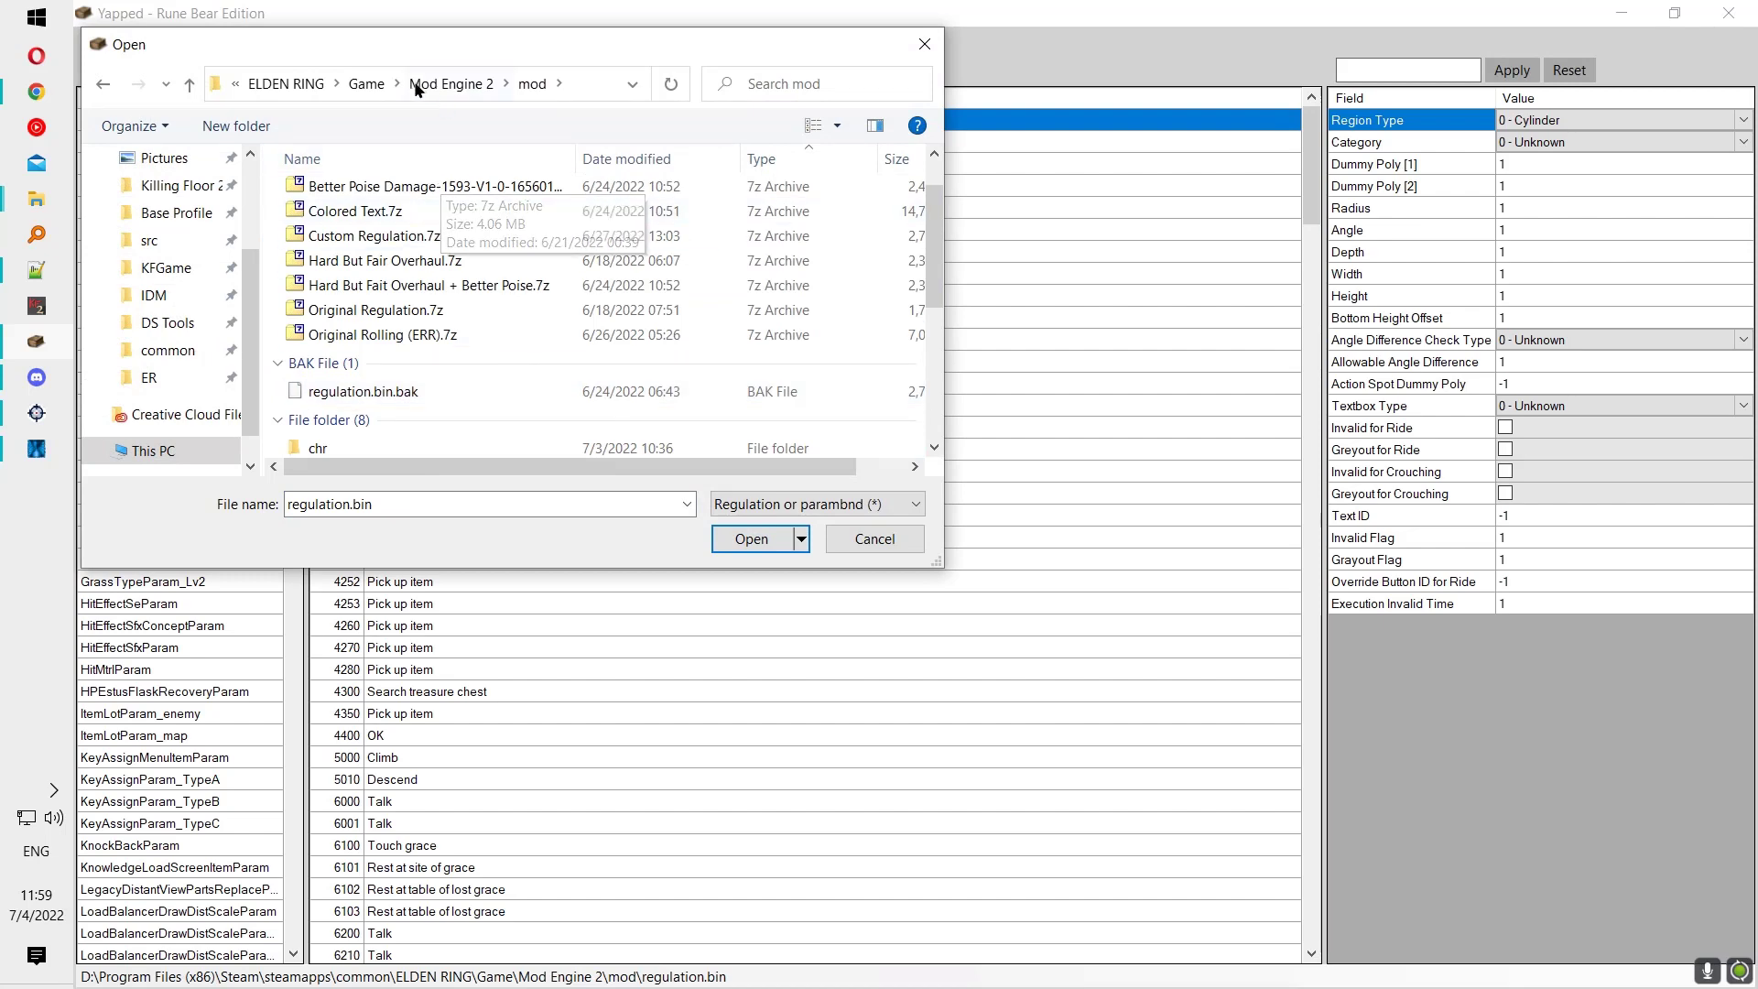
click(874, 539)
Step: Examine the WeatherAssetCreateParam, WaypointParam, WeatherAssetReplaceParam and WeatherLotParam tables
click(36, 199)
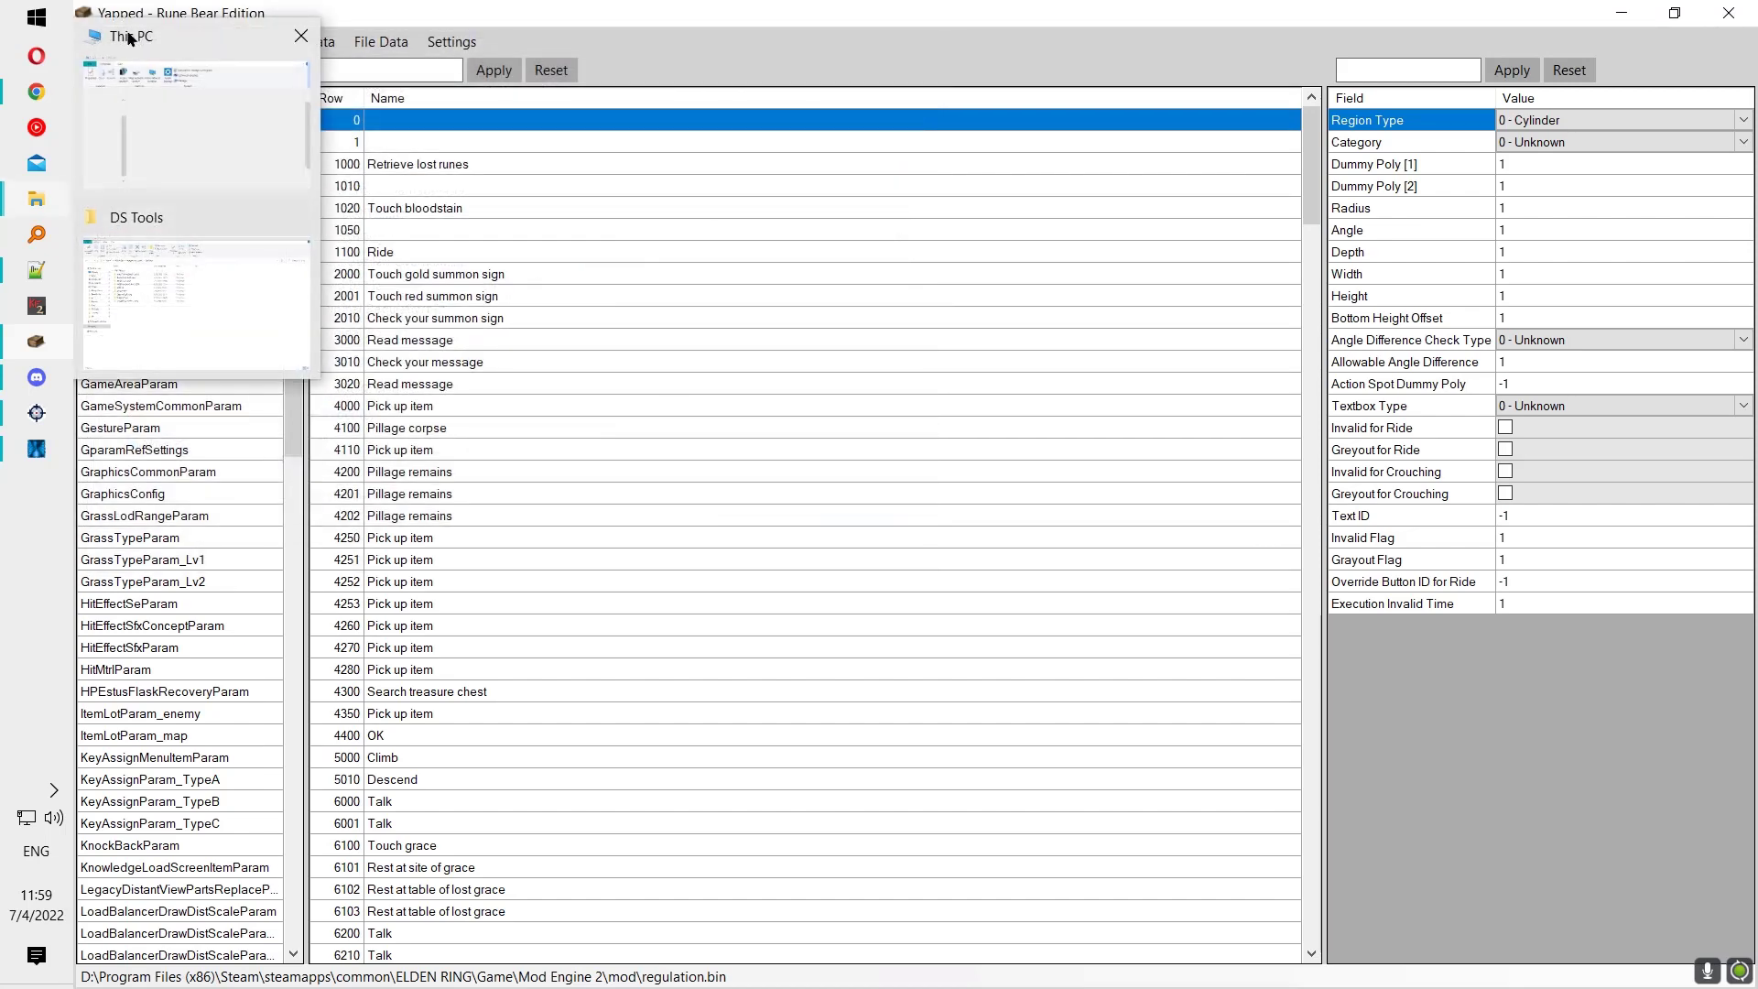
drag(291, 447, 339, 774)
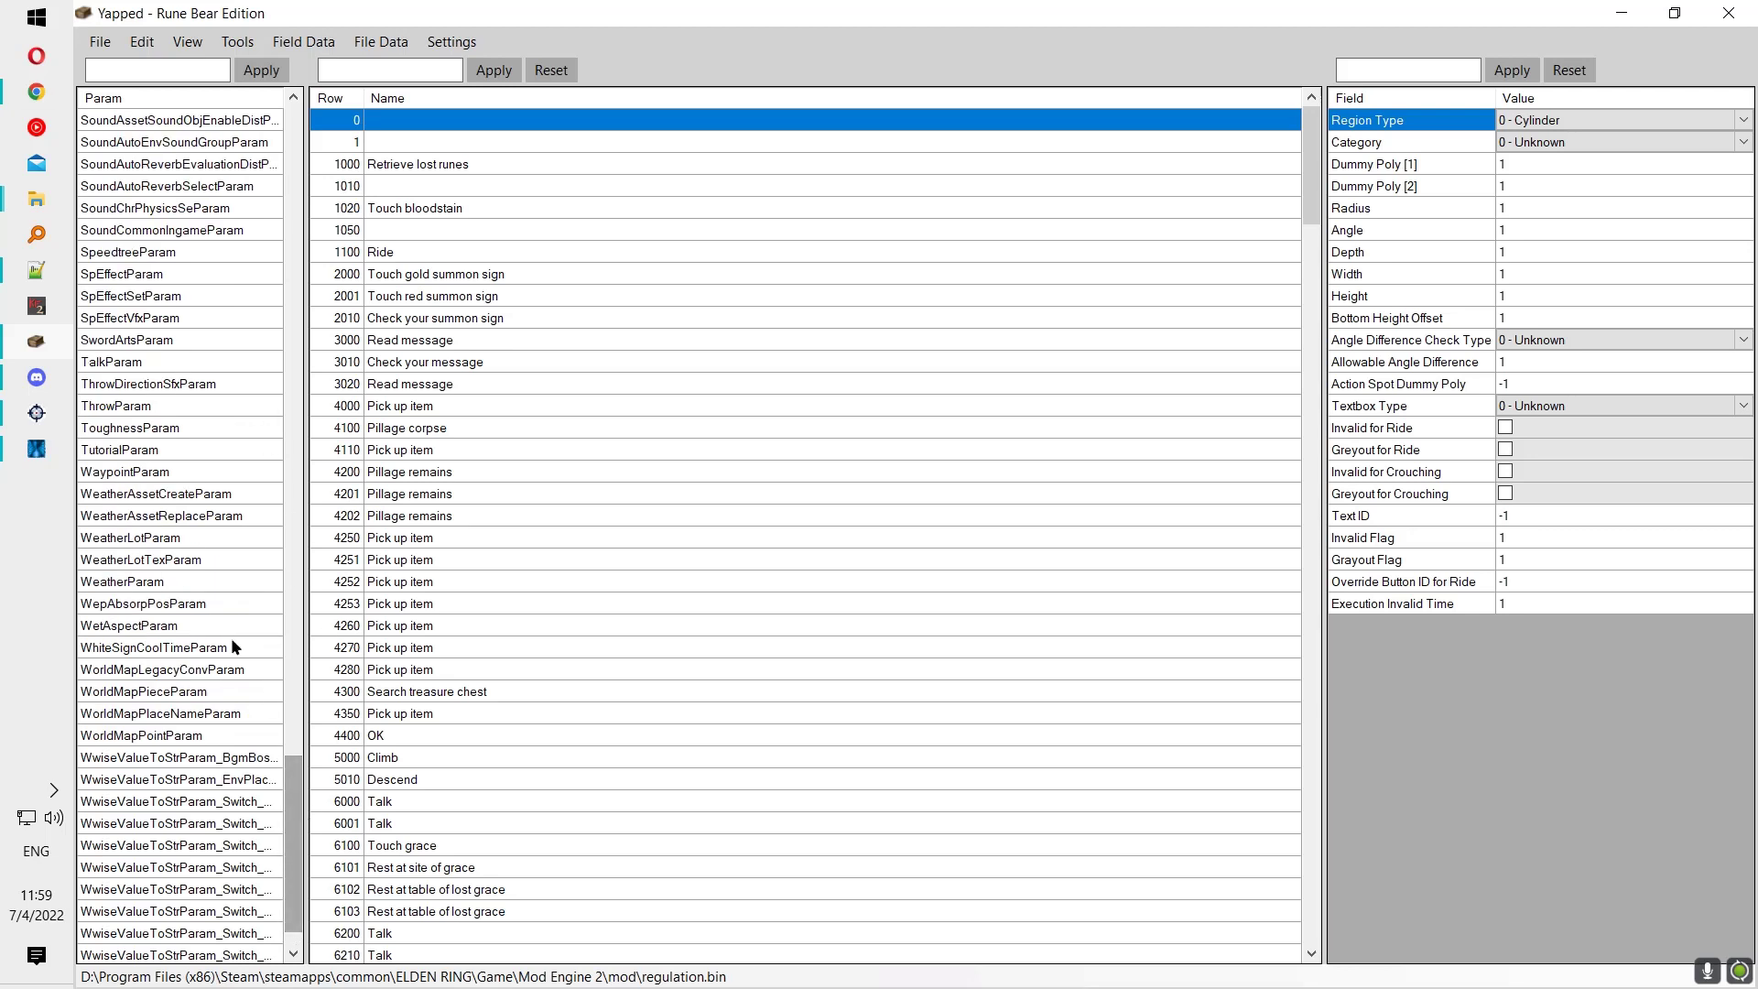
scroll(231, 637, up, 2)
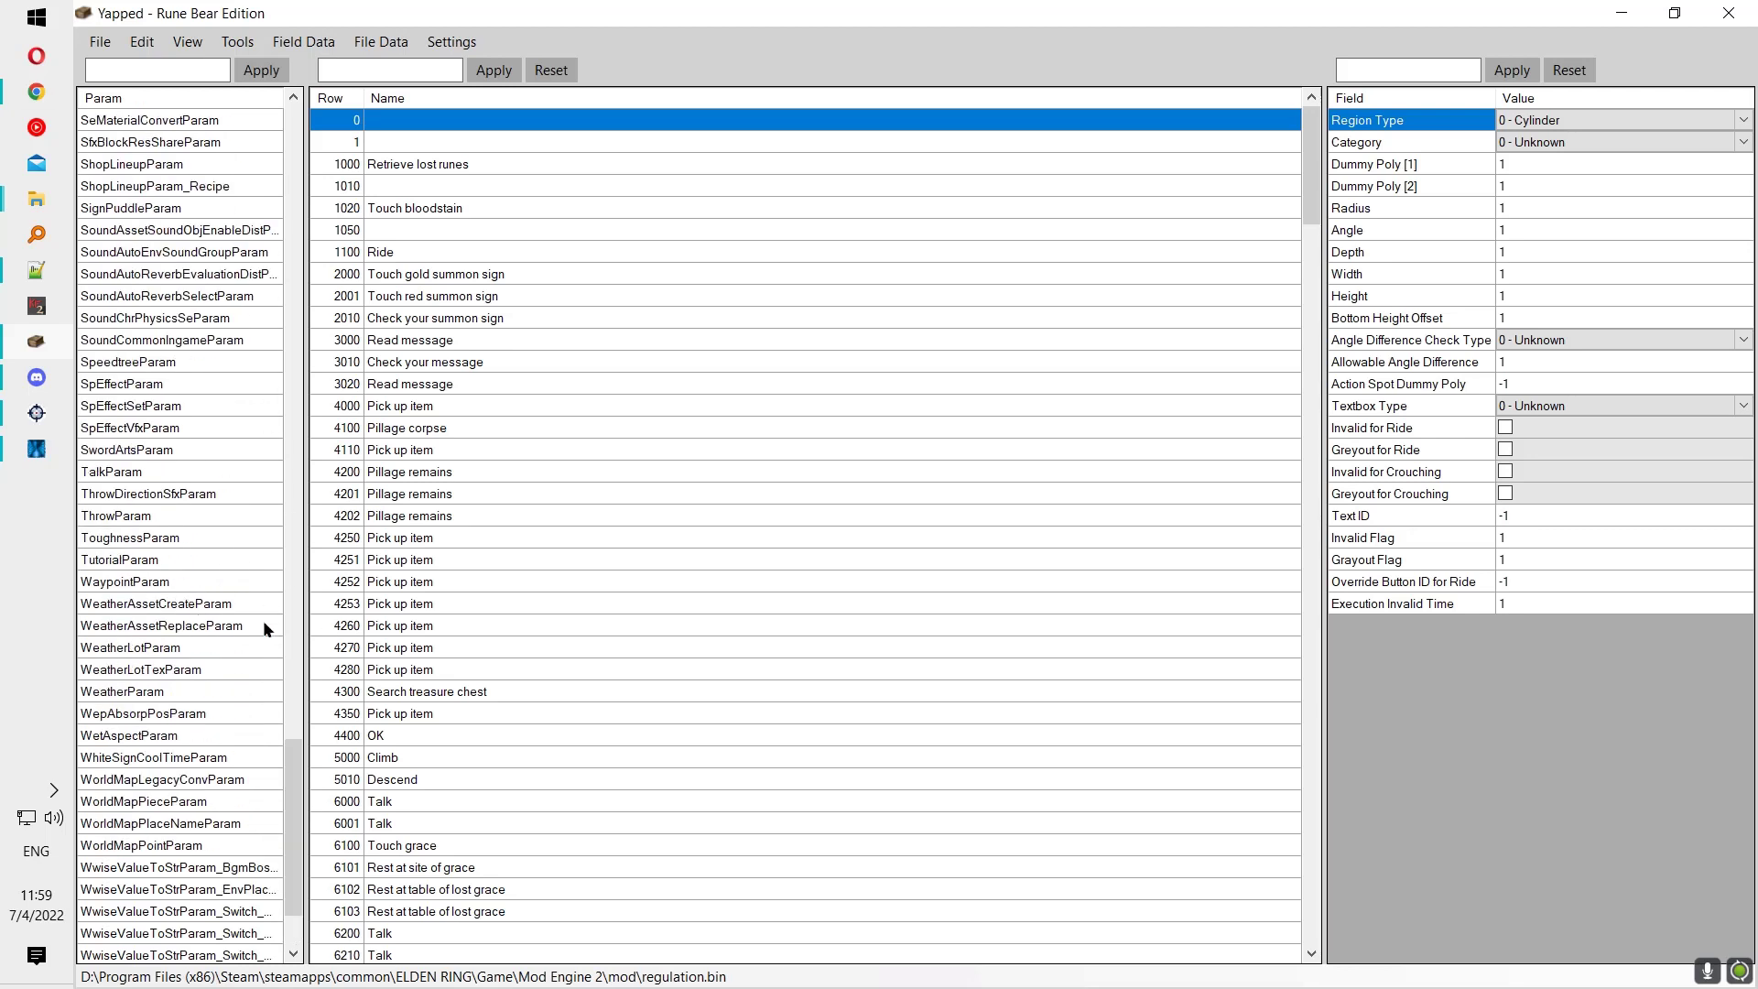
scroll(244, 558, down, 1)
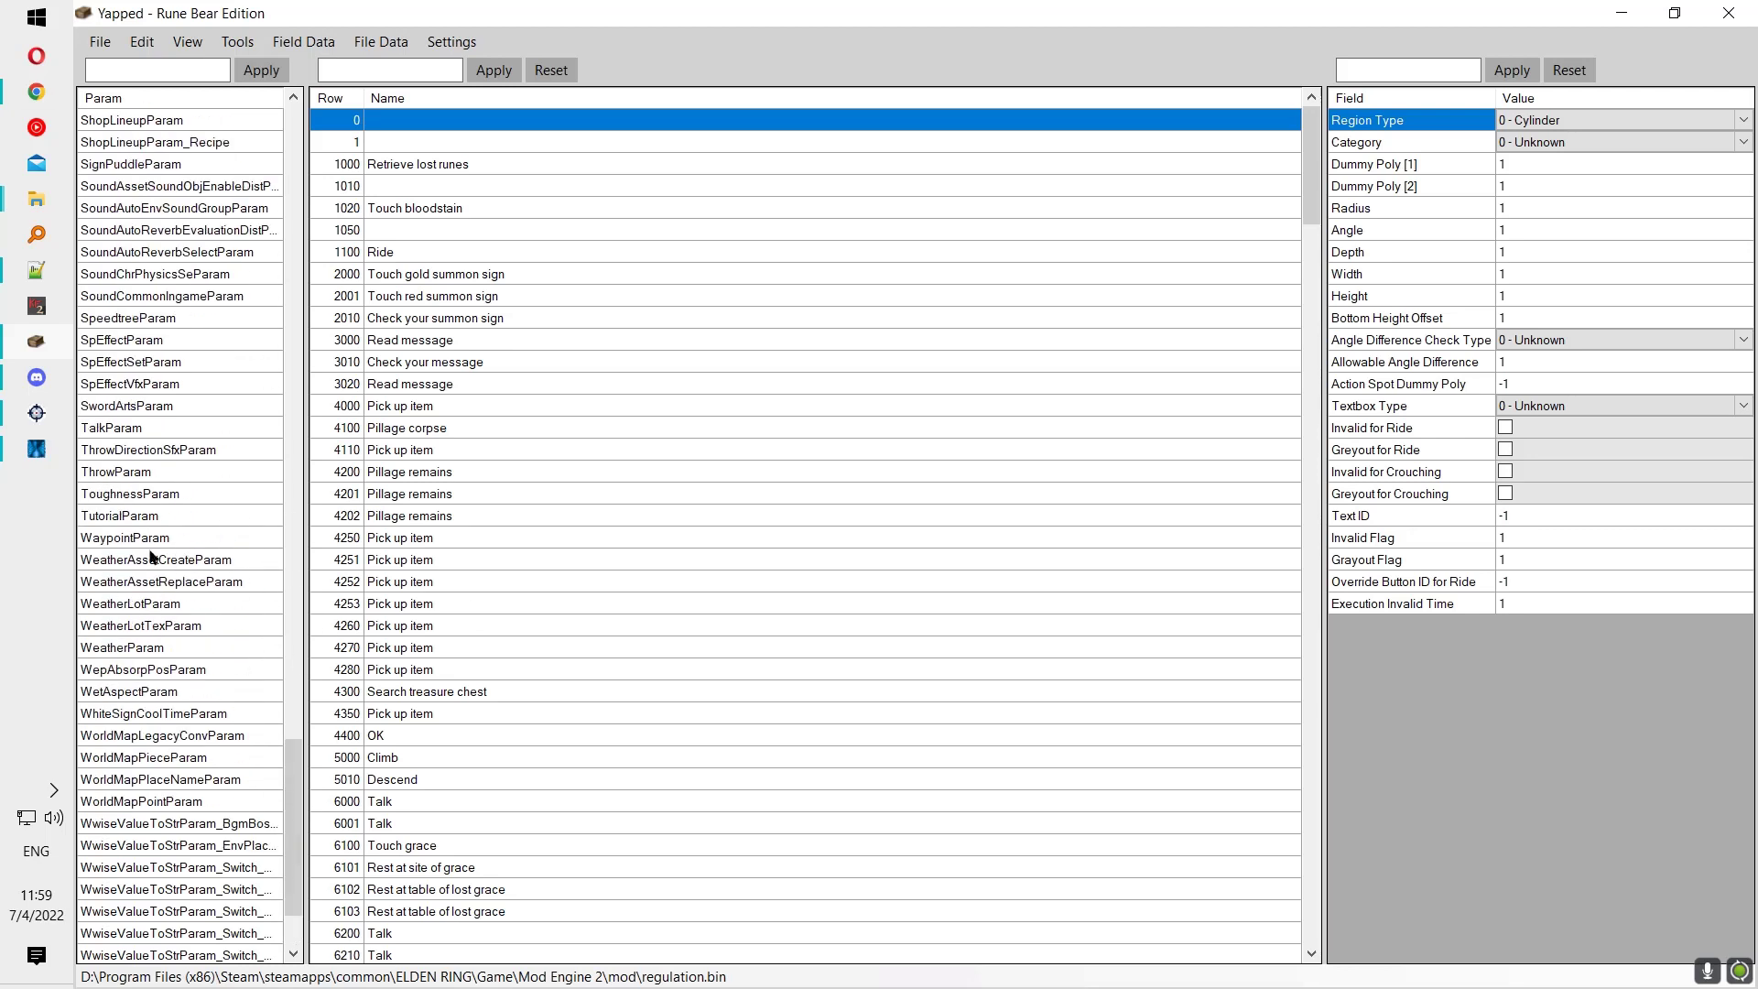
click(116, 561)
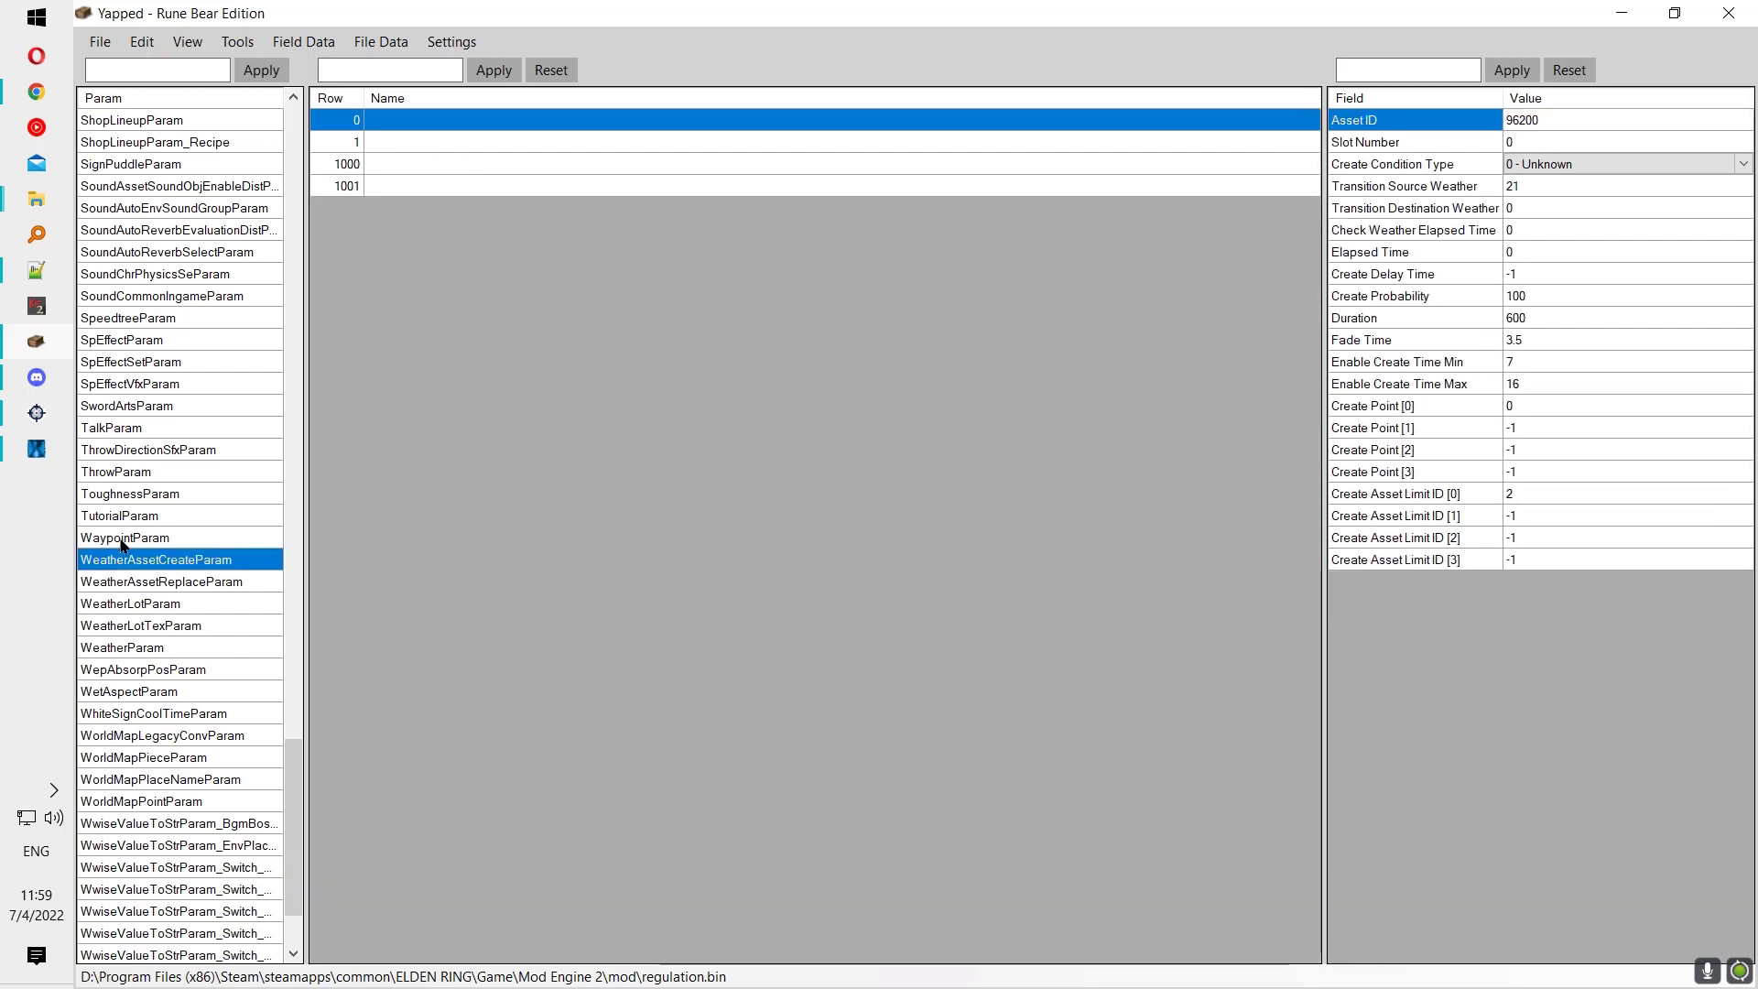
click(119, 539)
click(151, 580)
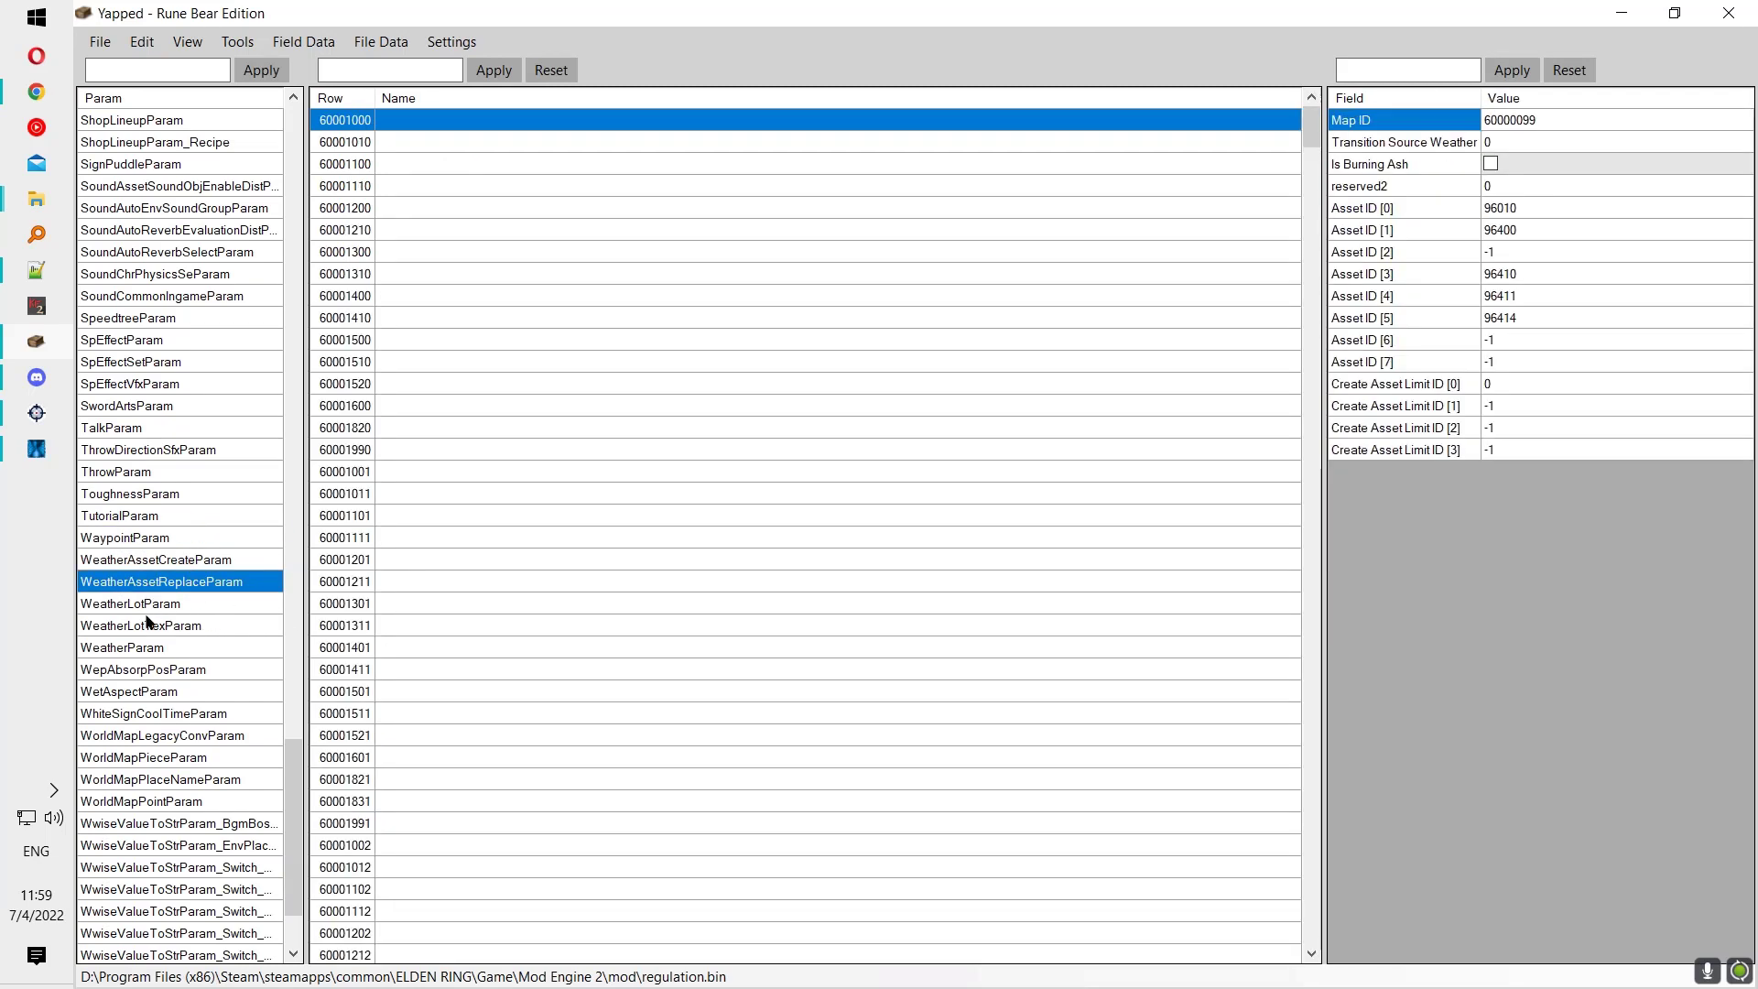
click(159, 605)
Step: Open the SpEffectParam table and select the Golden Rune [1] row
scroll(229, 394, up, 10)
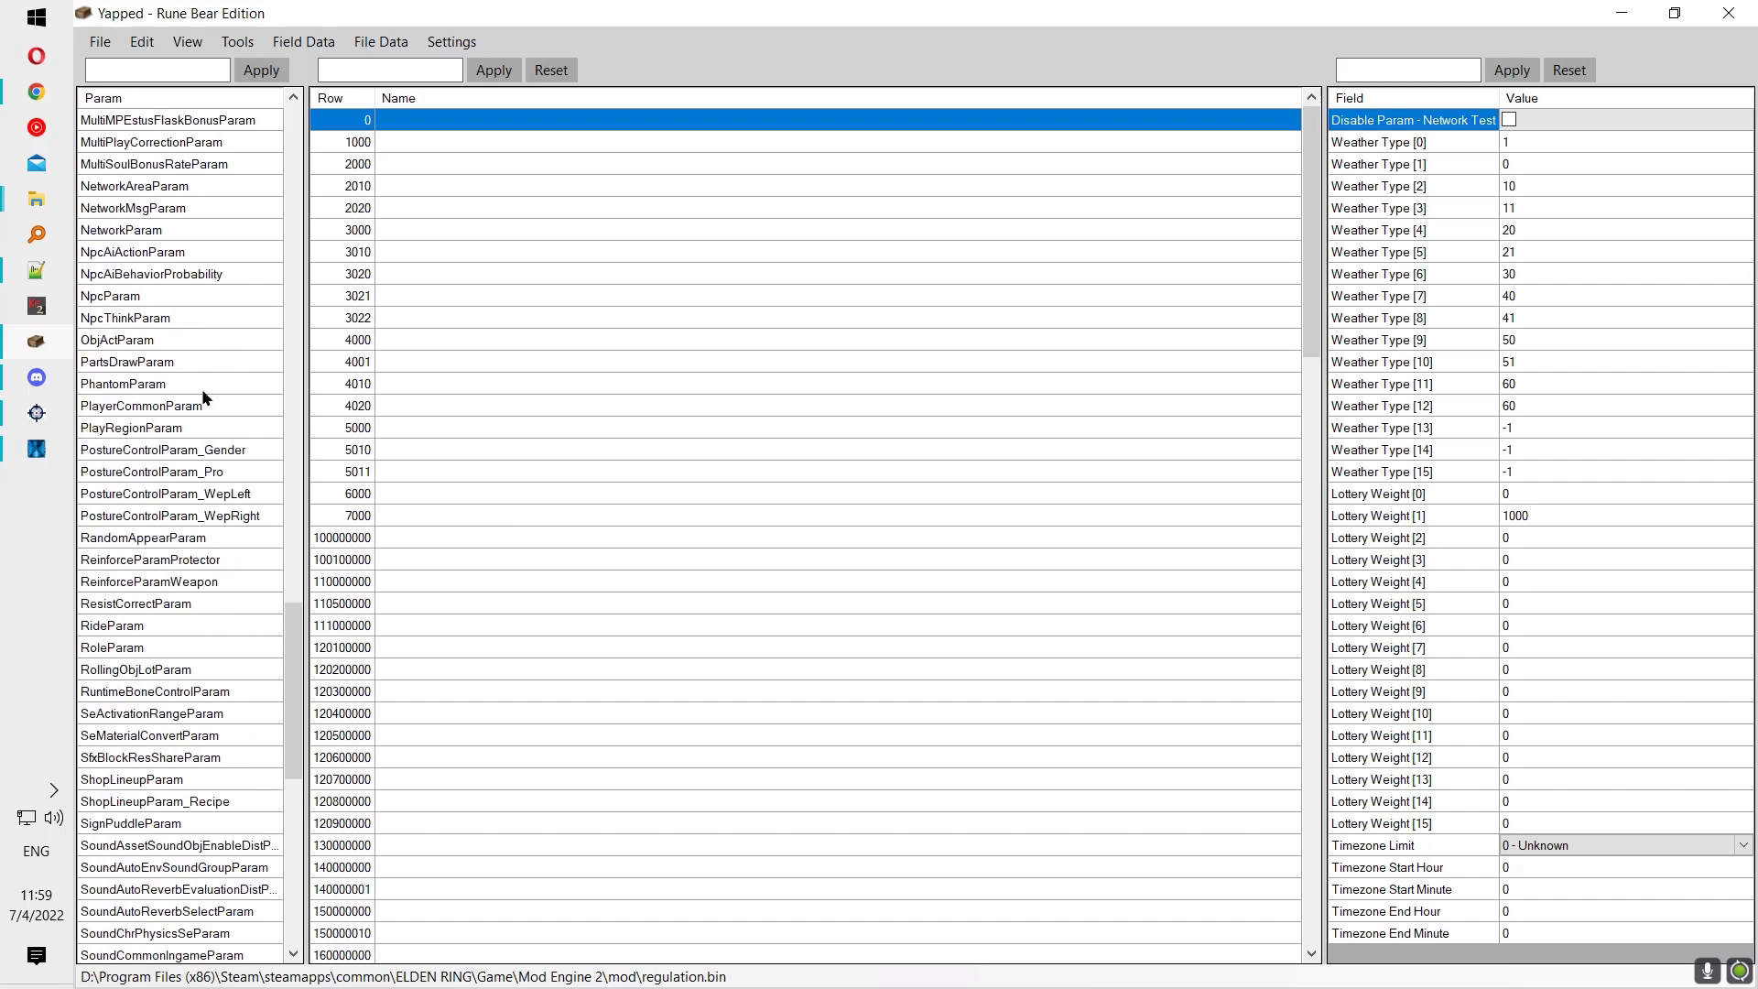
scroll(197, 430, down, 6)
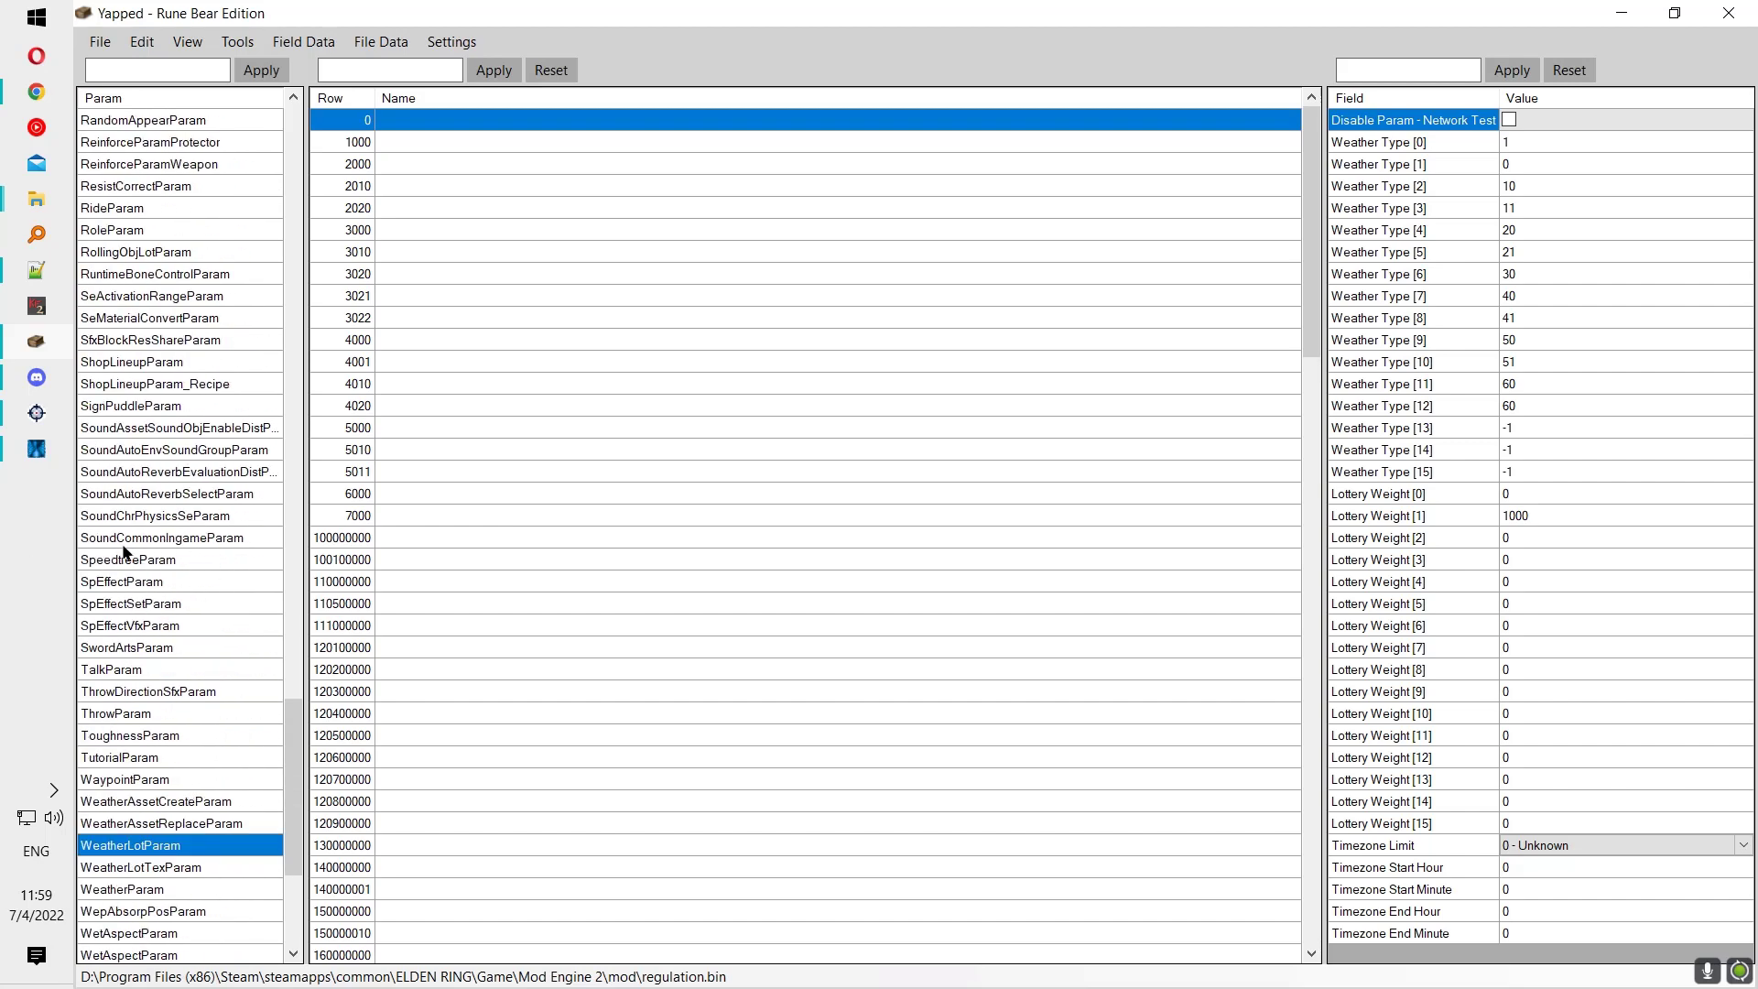
scroll(129, 547, down, 1)
click(83, 543)
scroll(638, 327, down, 20)
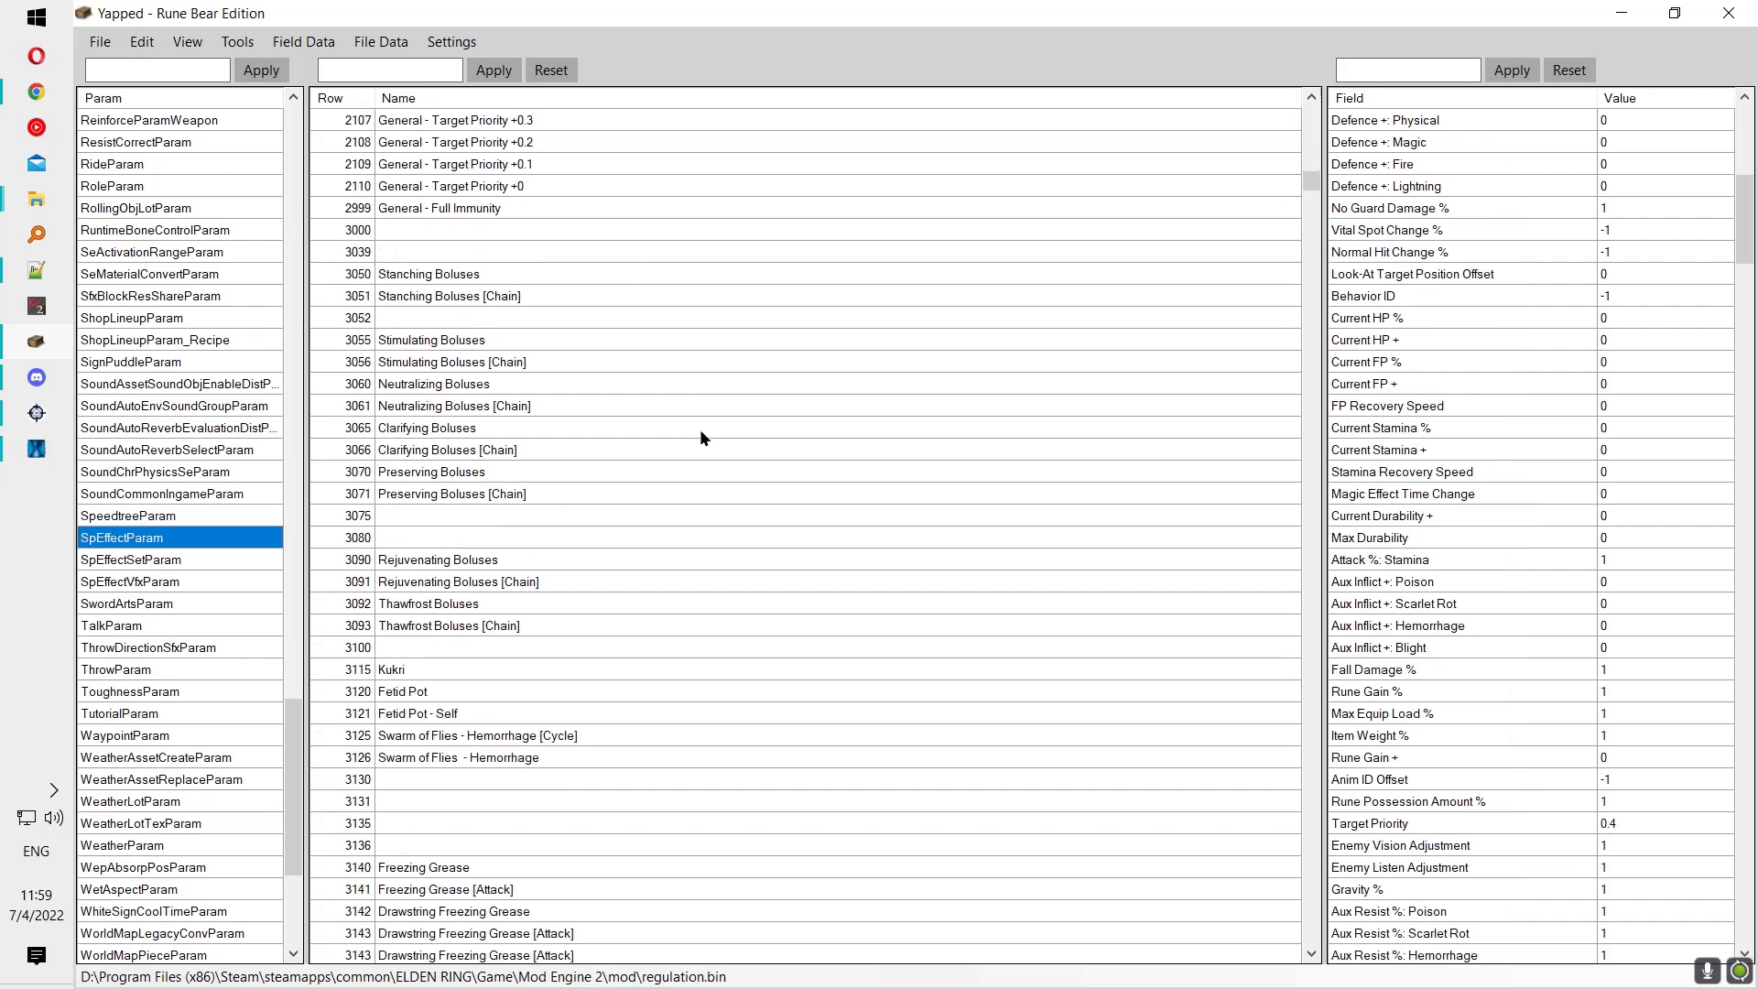
scroll(413, 441, down, 1)
click(458, 495)
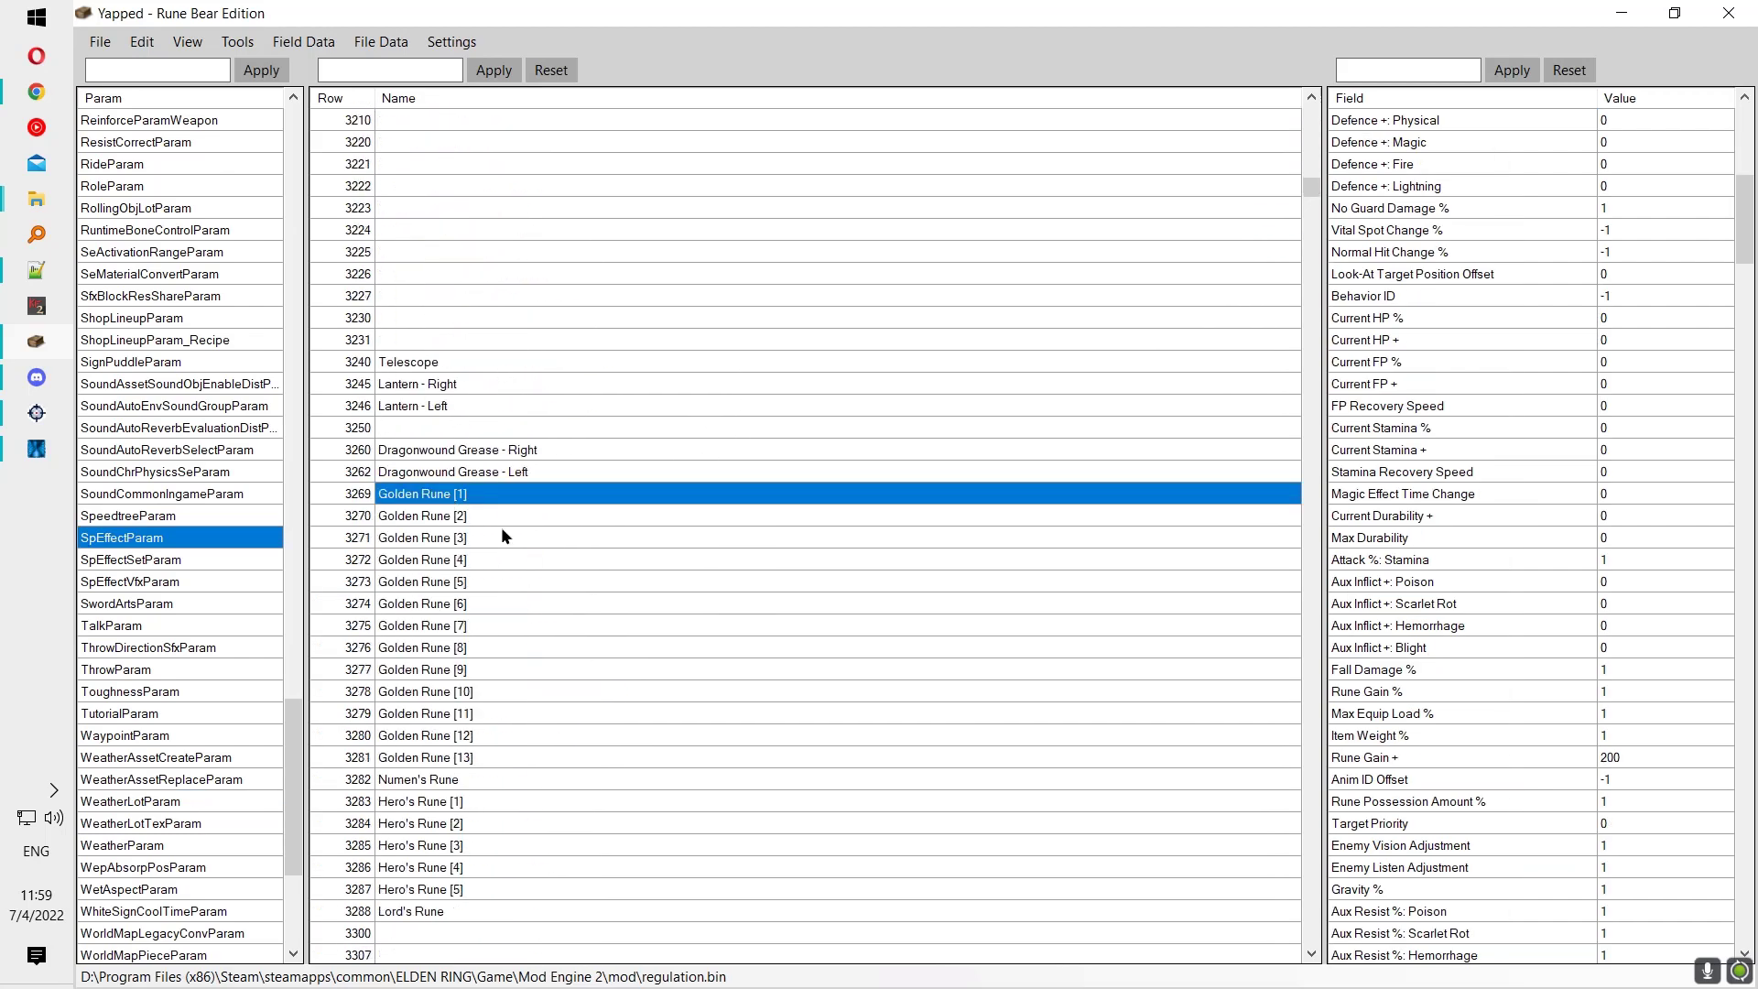
Step: Find the Rune Gain + field of the Golden Rune [1] row and display its description
click(434, 537)
click(458, 495)
click(491, 537)
click(479, 510)
click(479, 501)
scroll(1501, 631, down, 3)
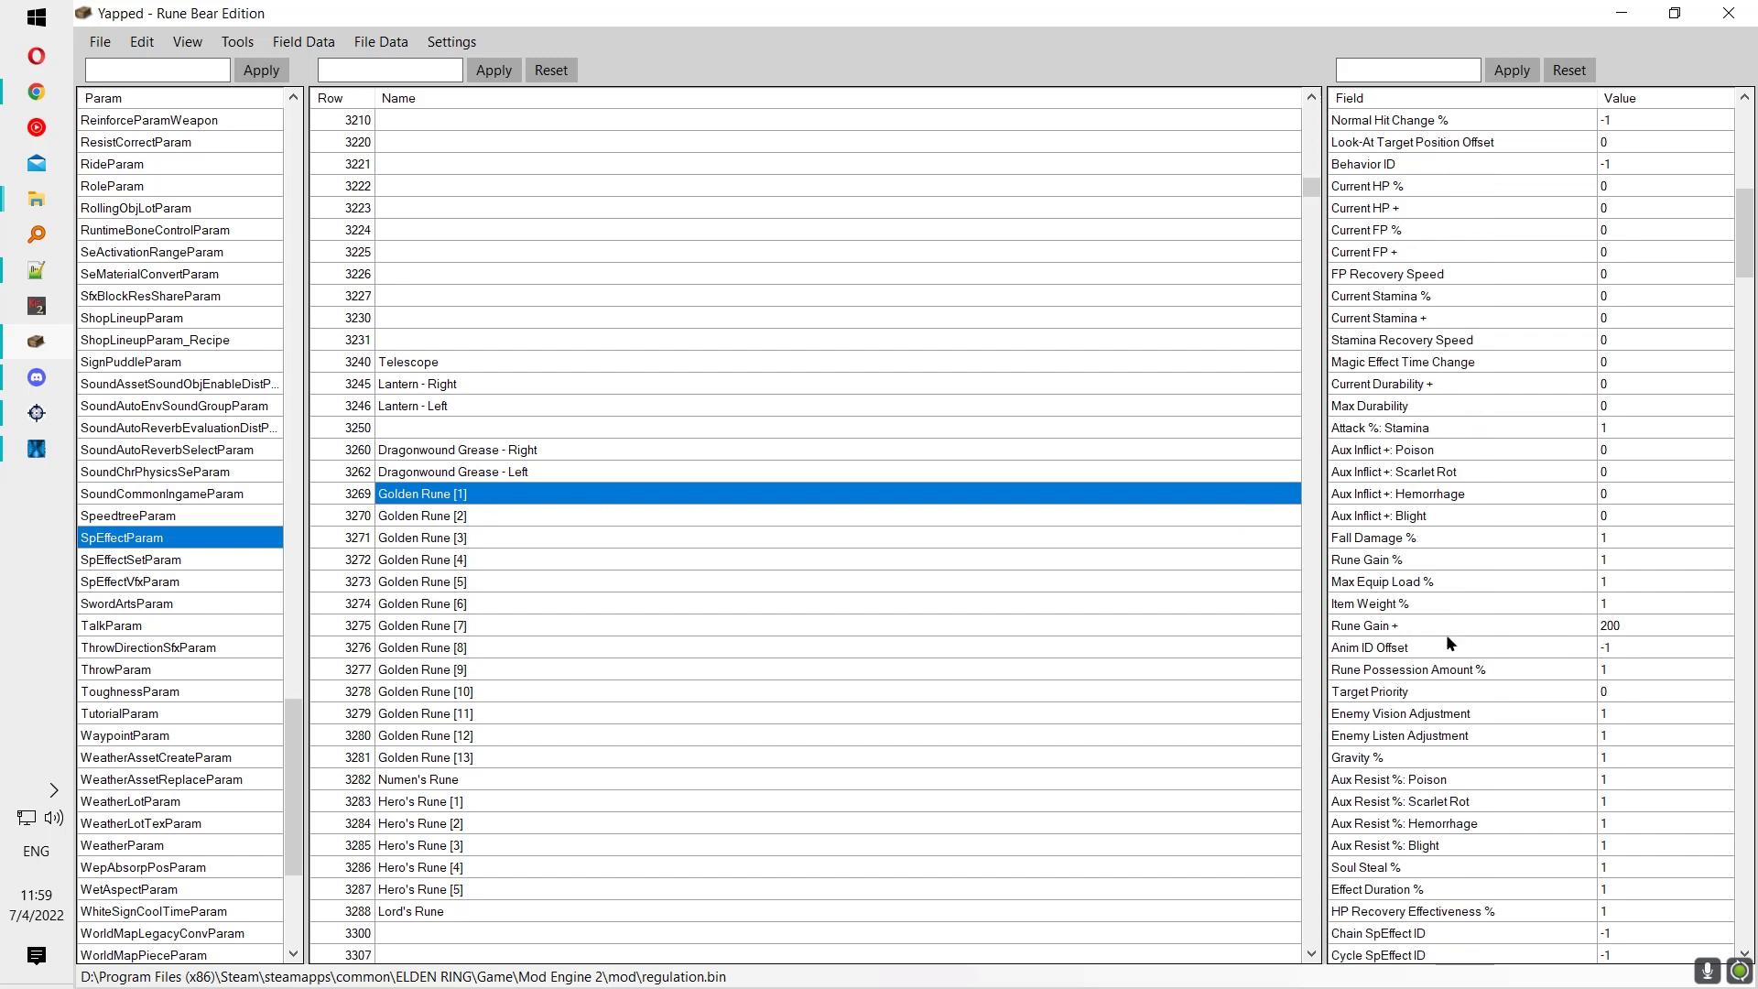
click(1373, 627)
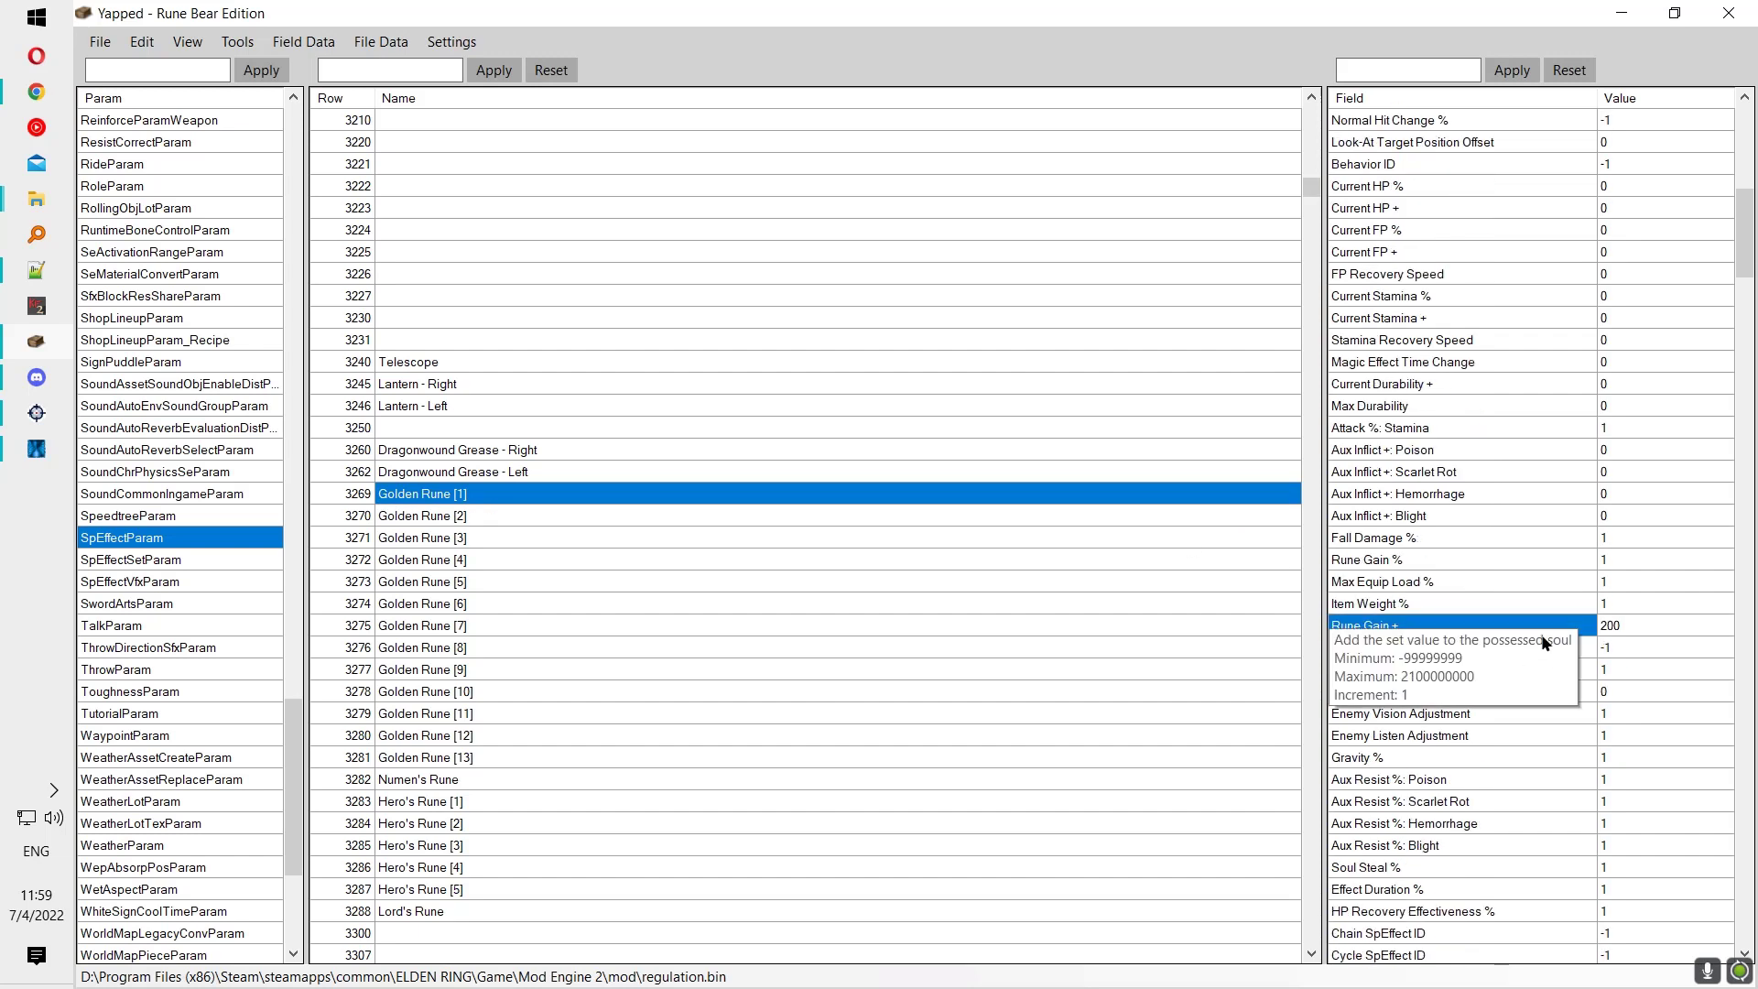
Step: Set the Rune Gain + value of the Golden Rune [2] row to 10000
click(606, 525)
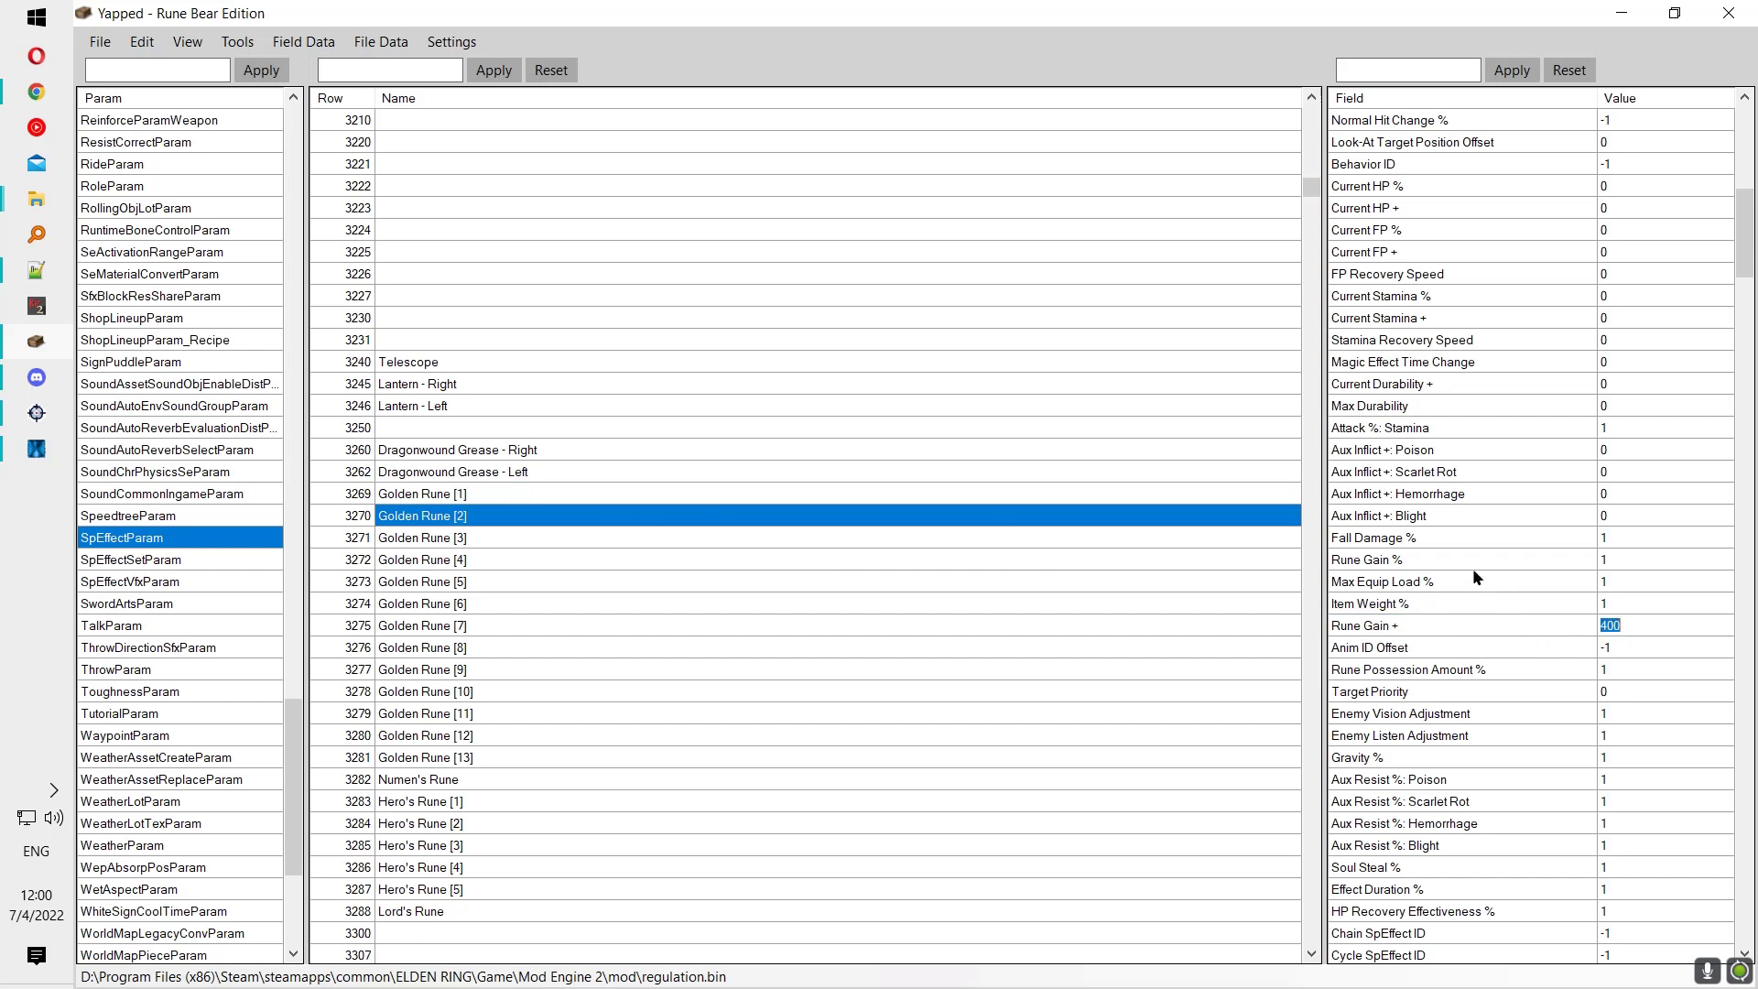
mouse_move(1472, 567)
key(Return)
click(1578, 586)
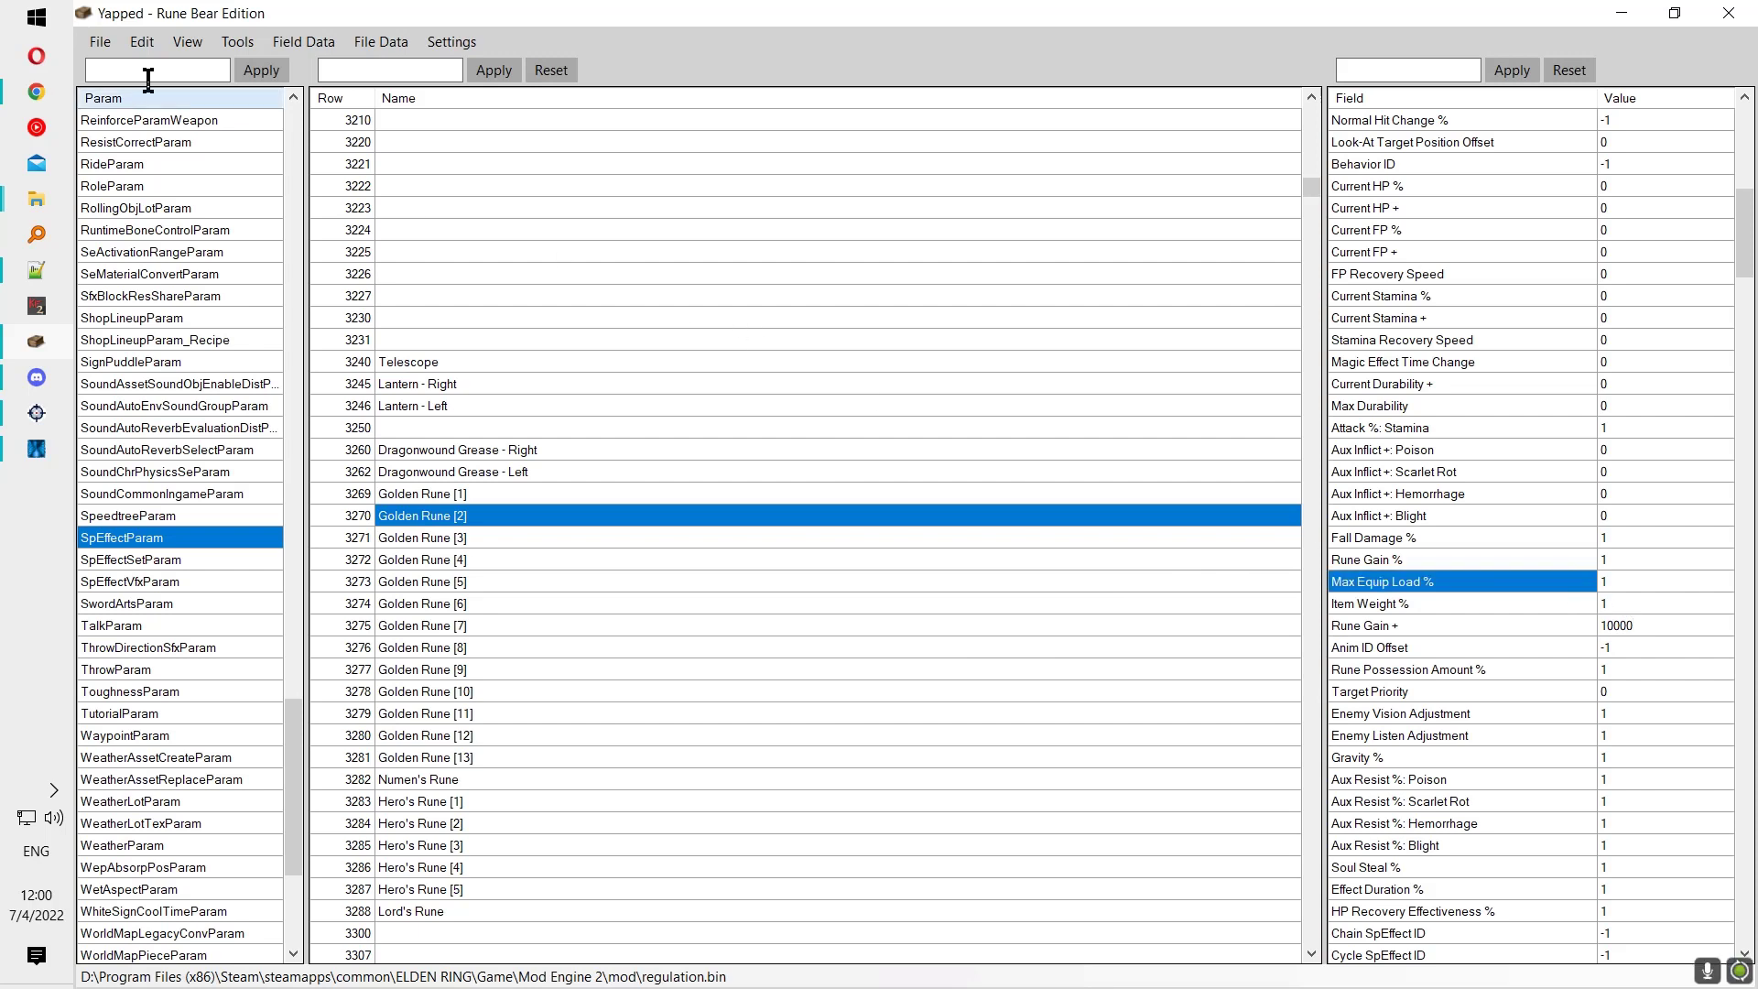
click(100, 43)
click(128, 108)
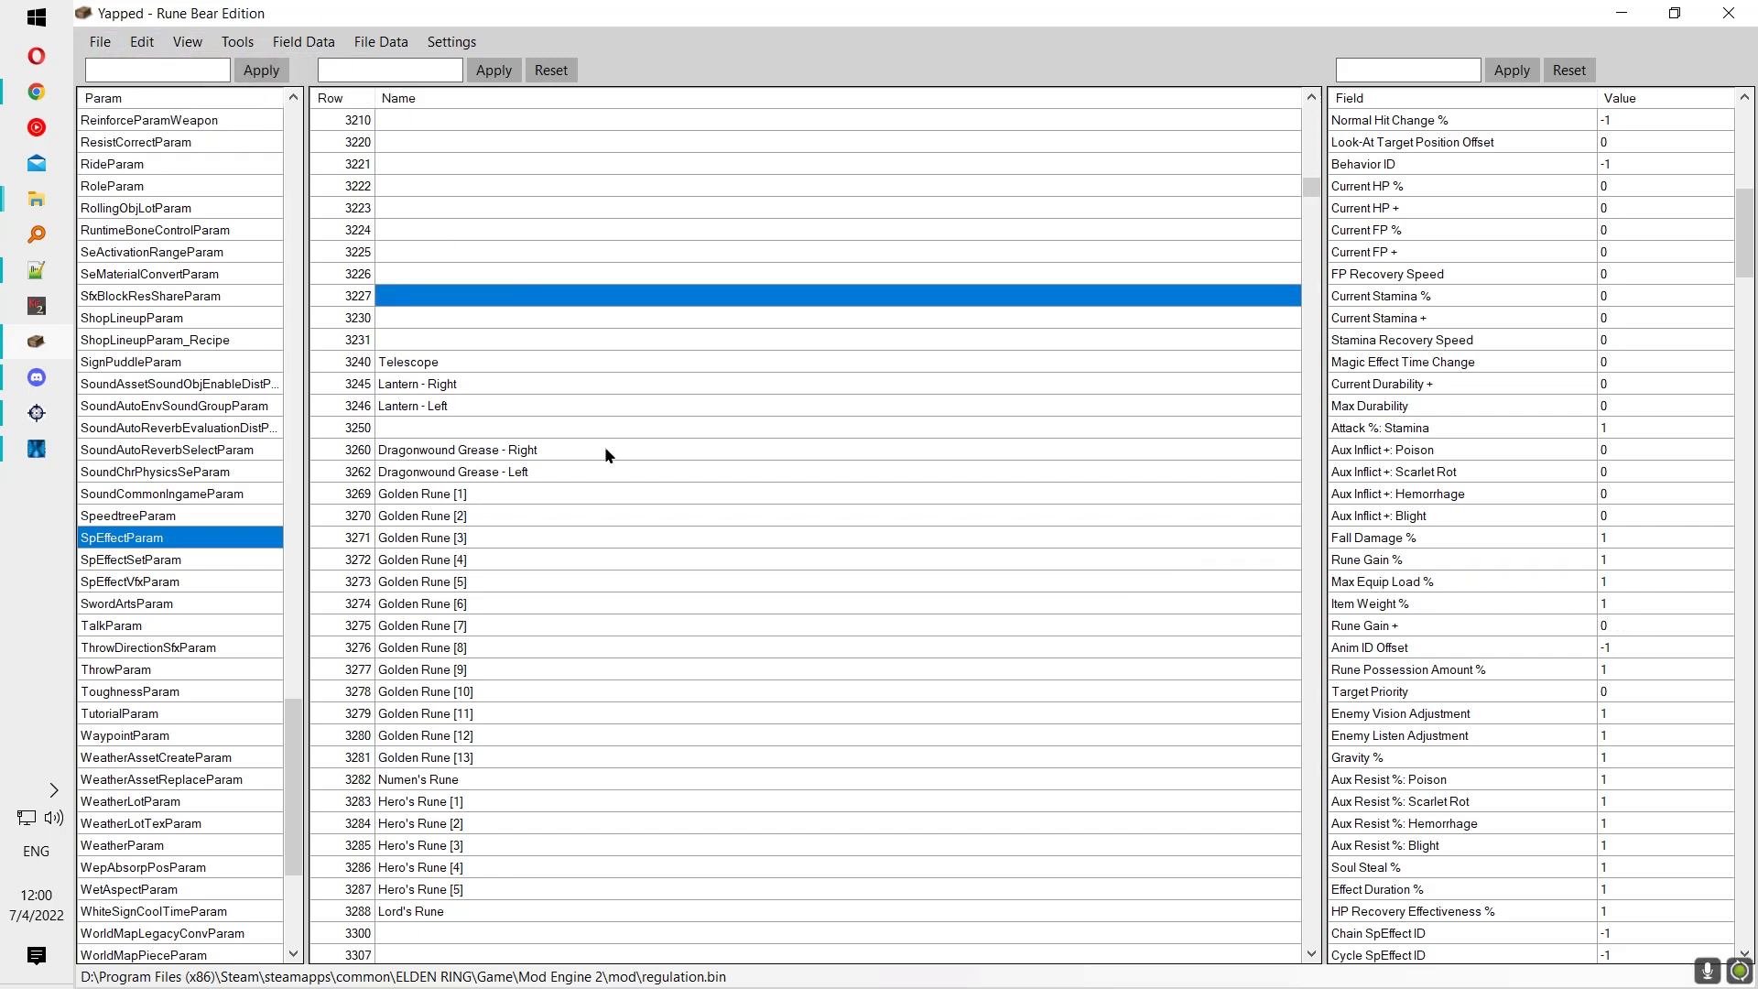
click(524, 449)
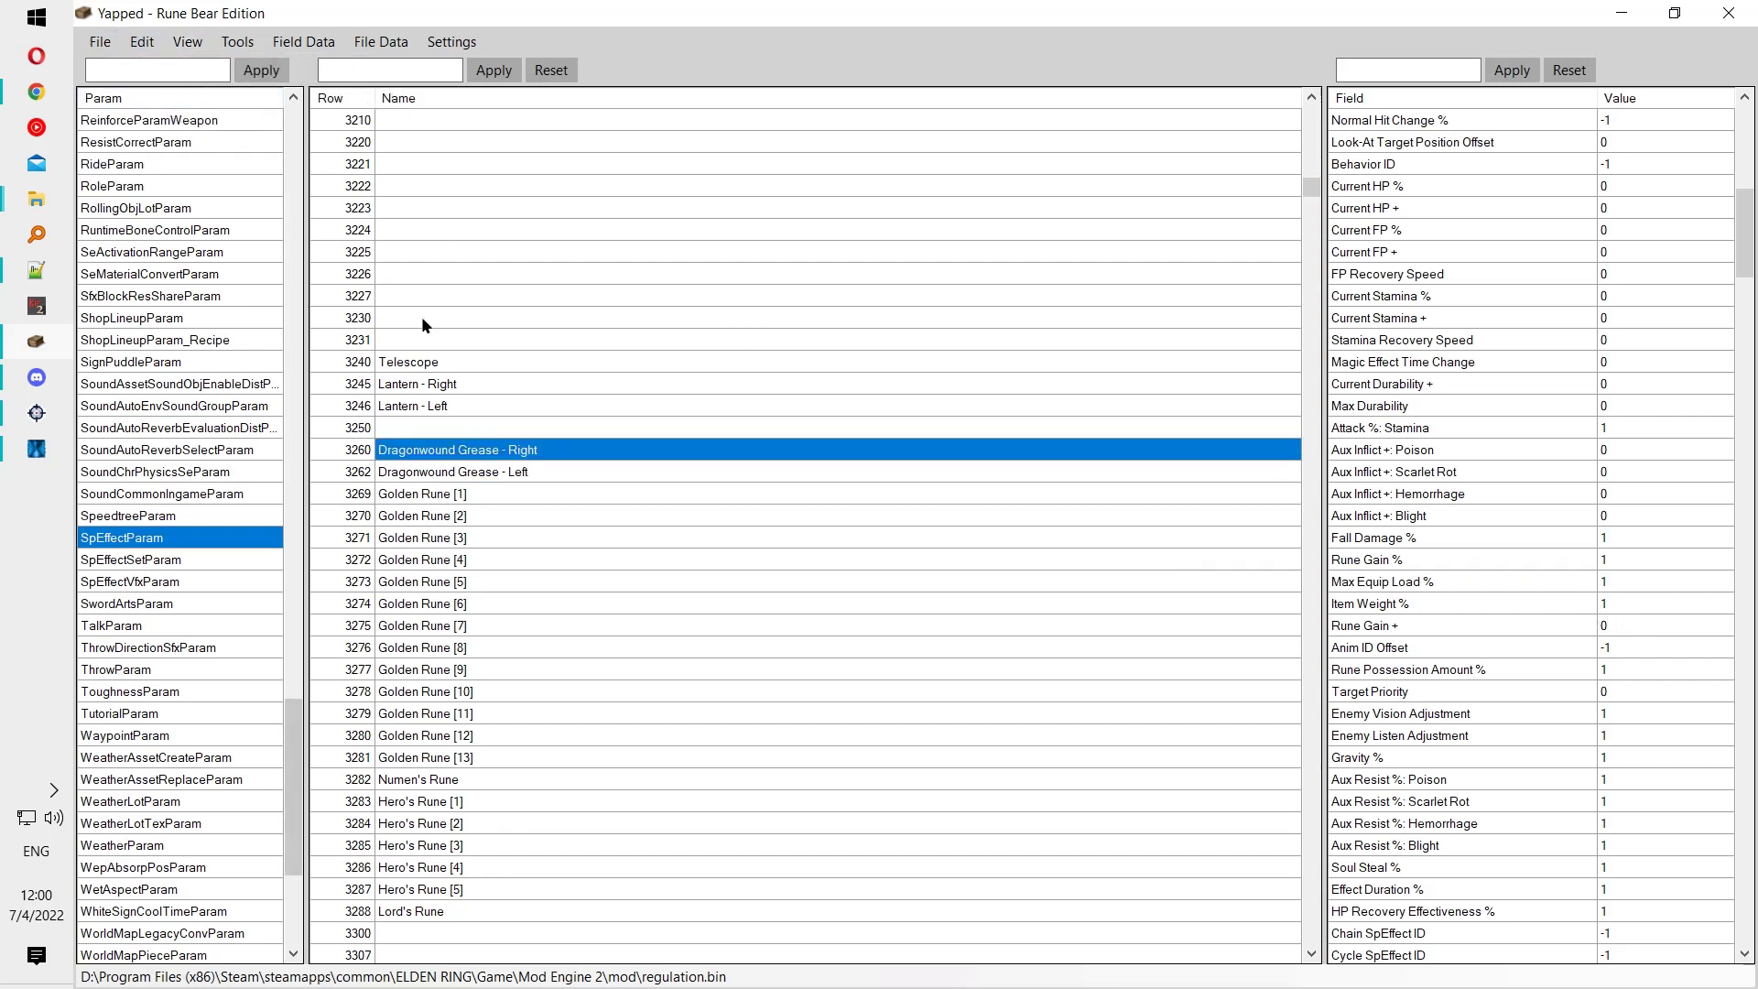
click(101, 45)
click(563, 101)
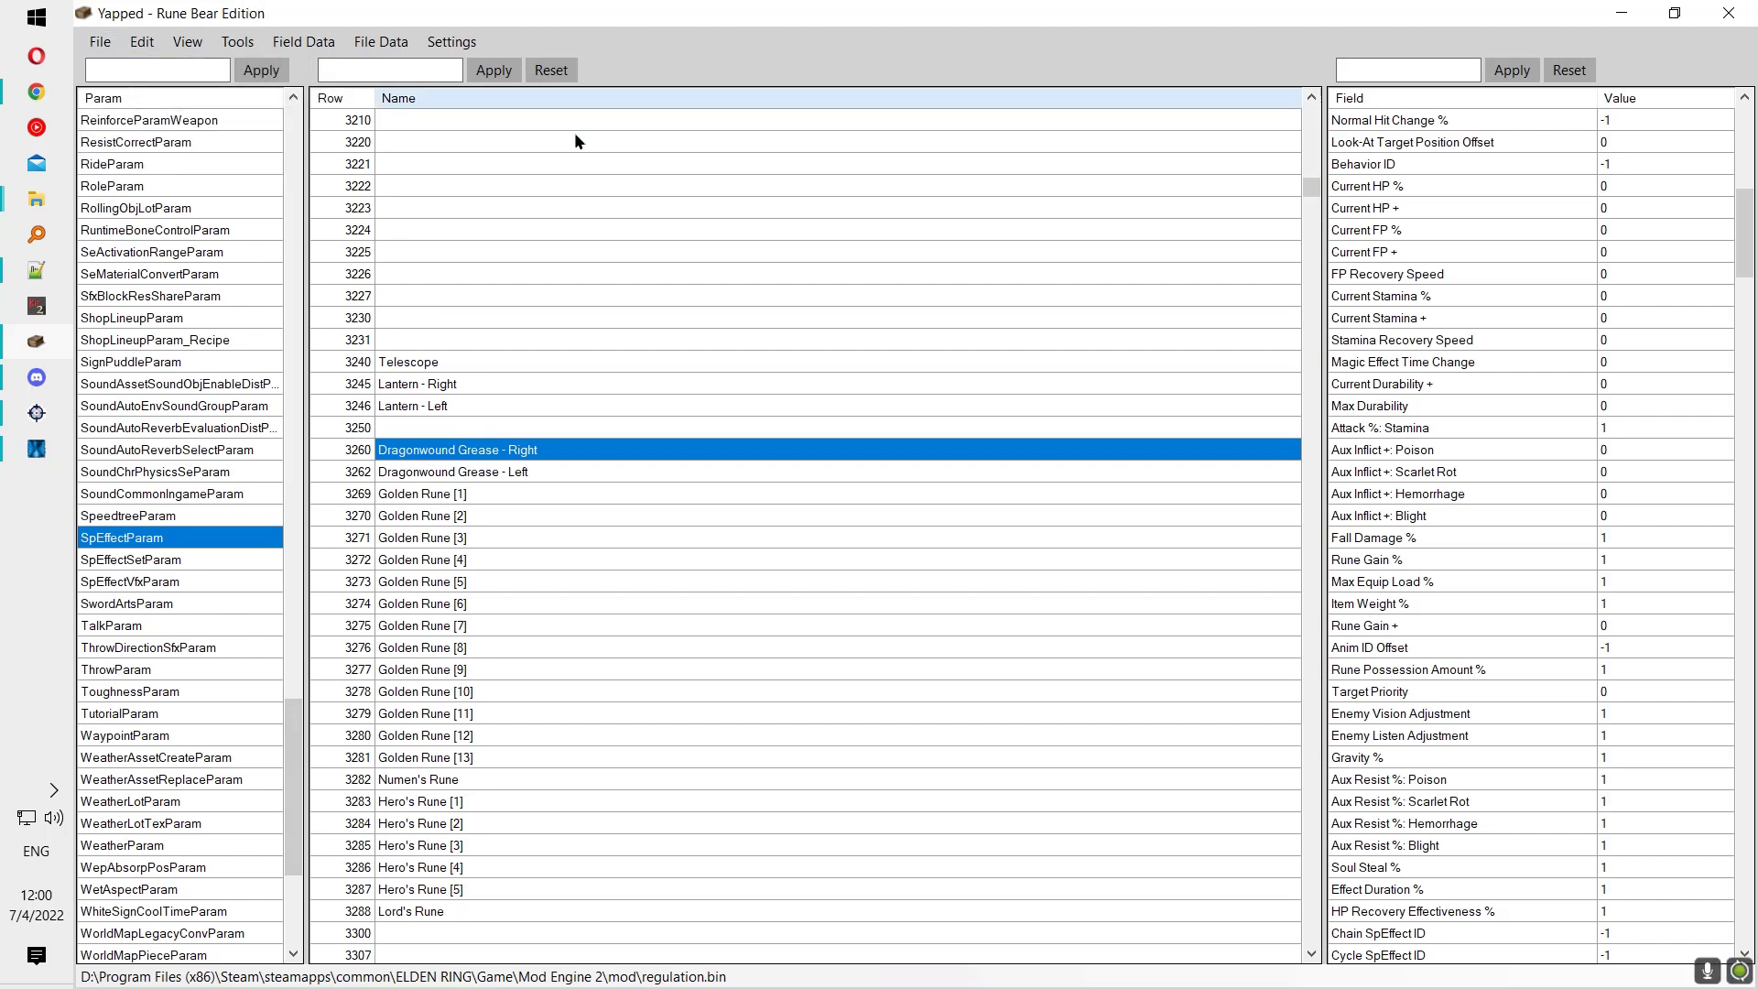
Step: Start opening another regulation file and highlight the ELDEN RING\Game part of the folder path
click(101, 43)
click(128, 60)
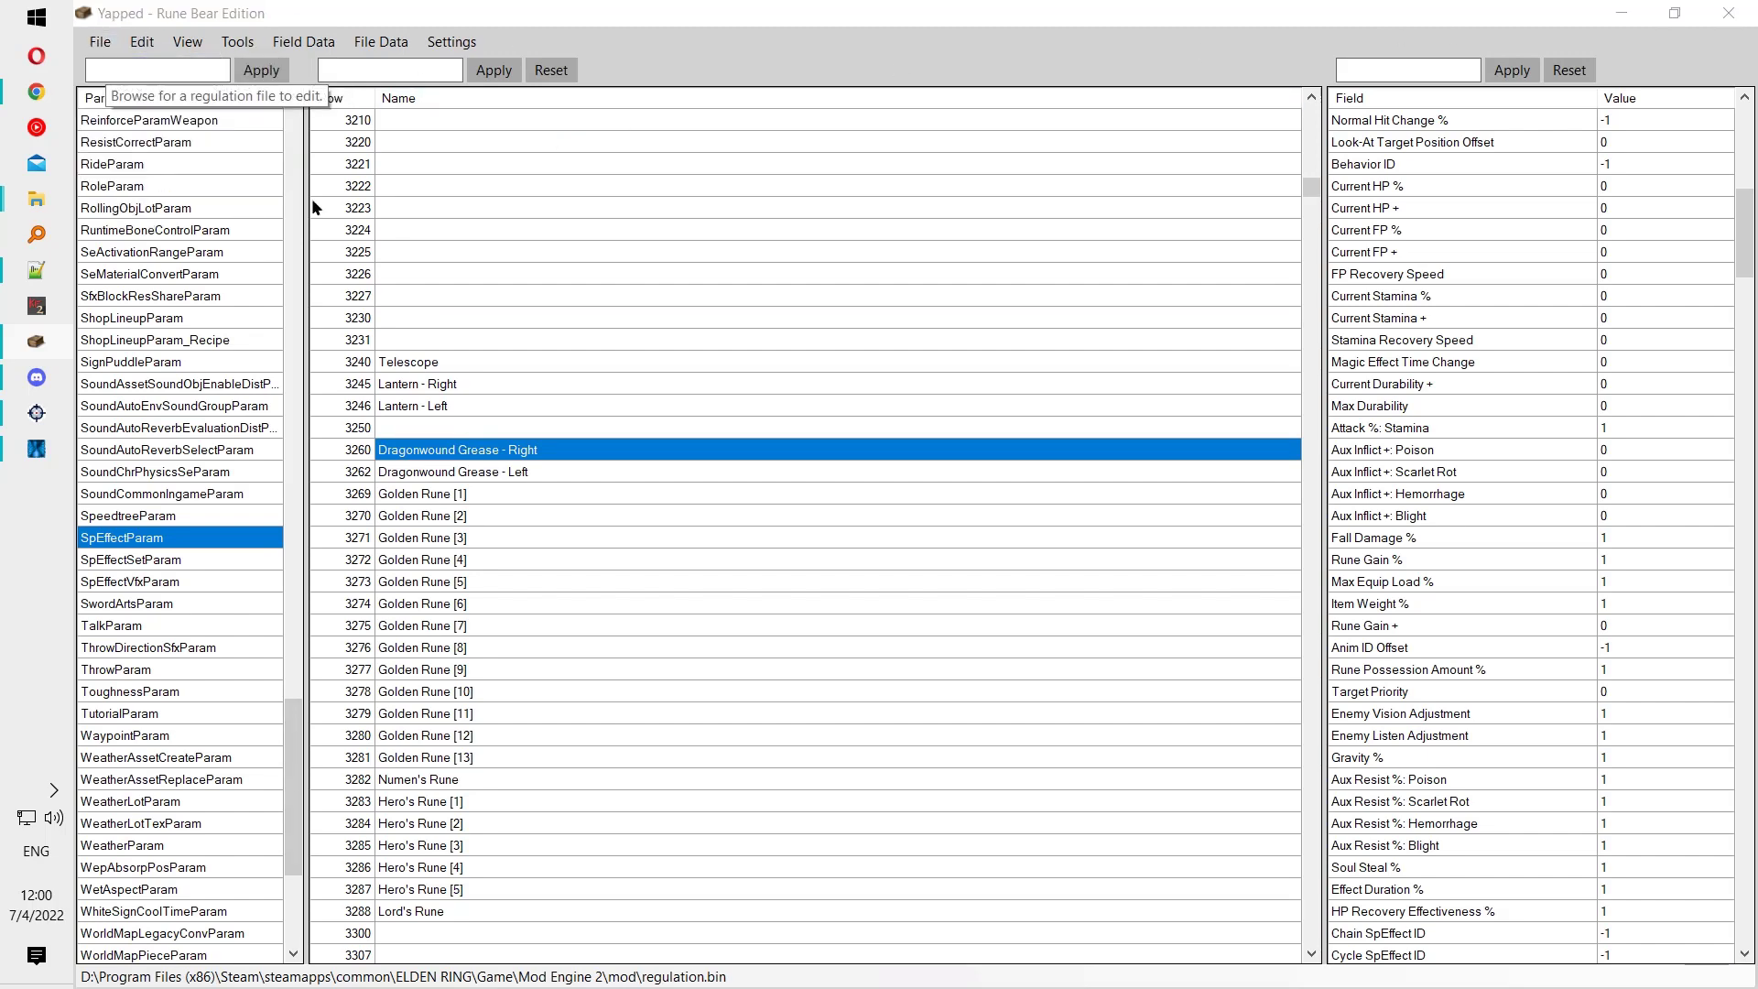
click(385, 84)
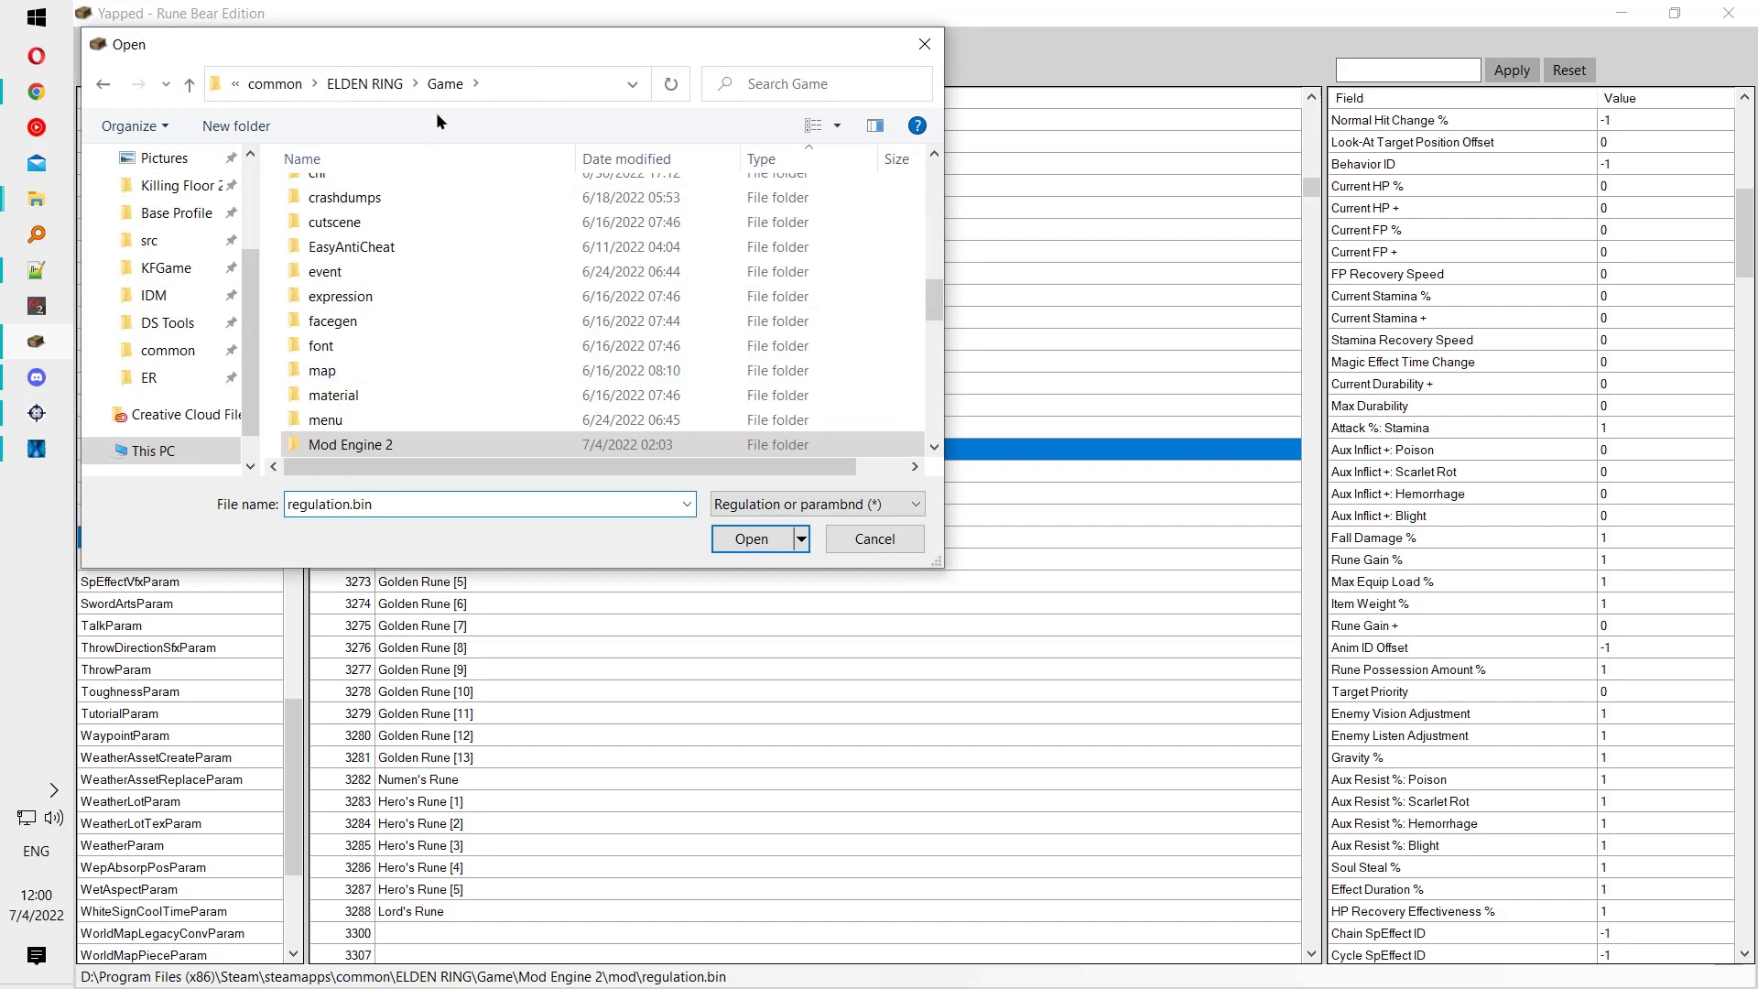
click(556, 82)
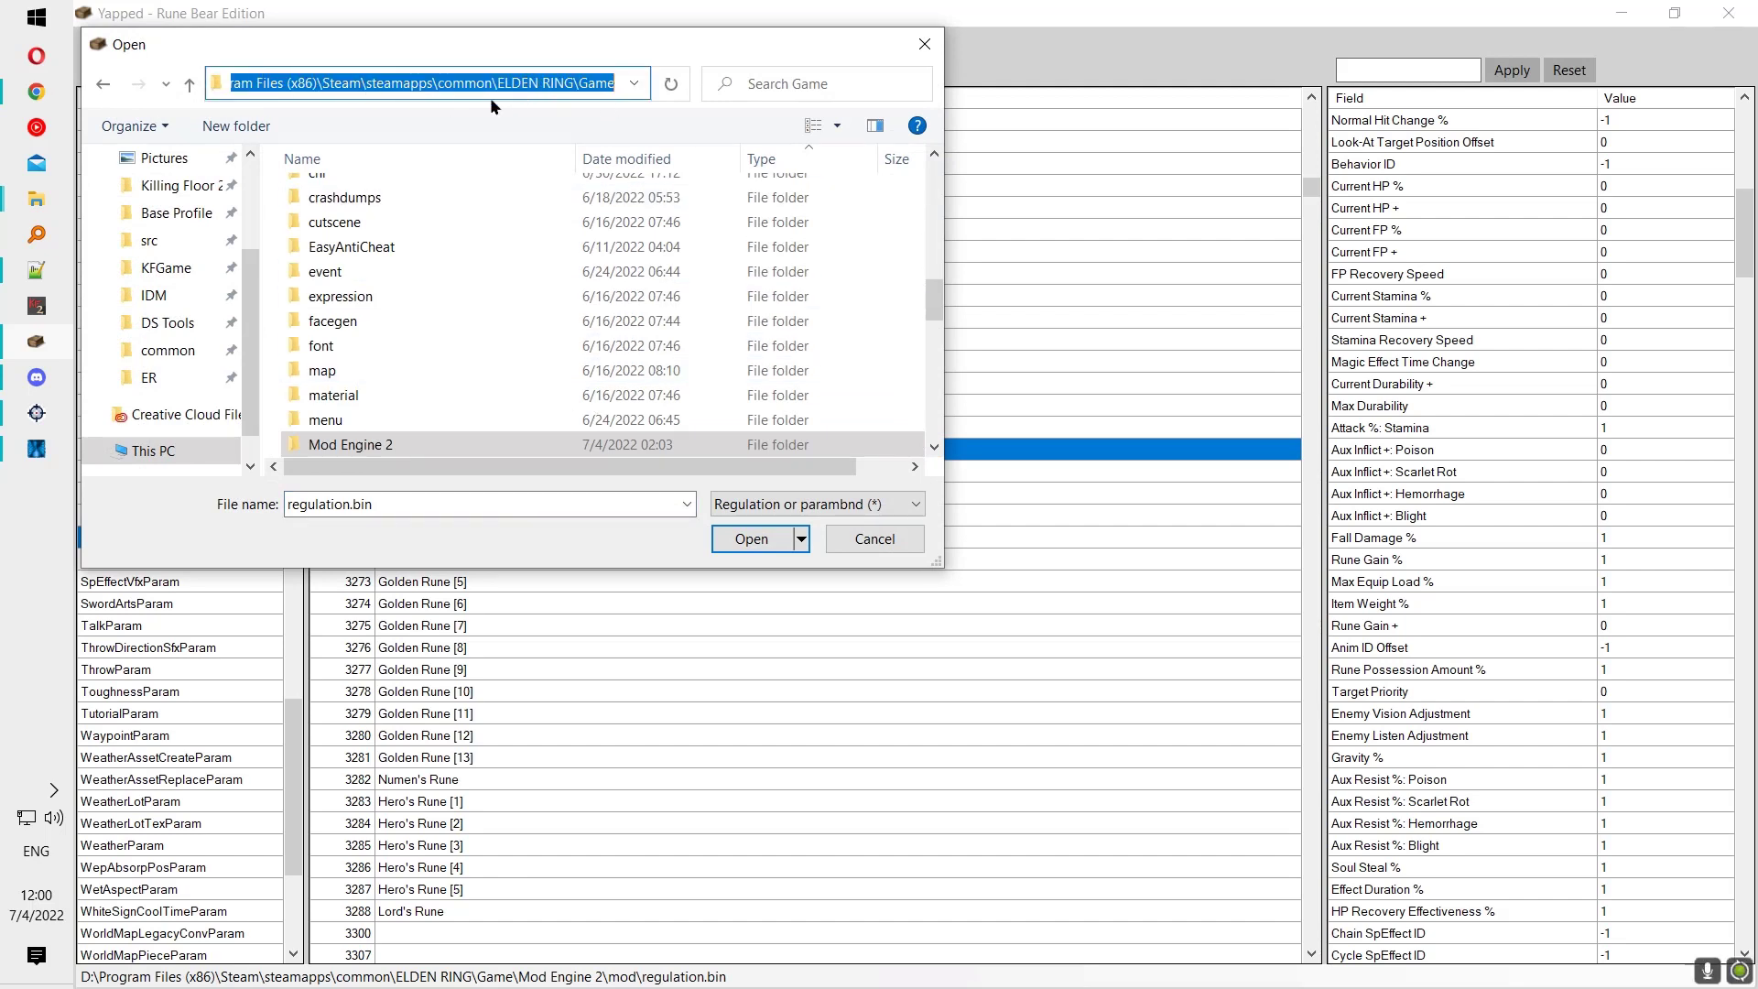
drag(501, 79, 668, 73)
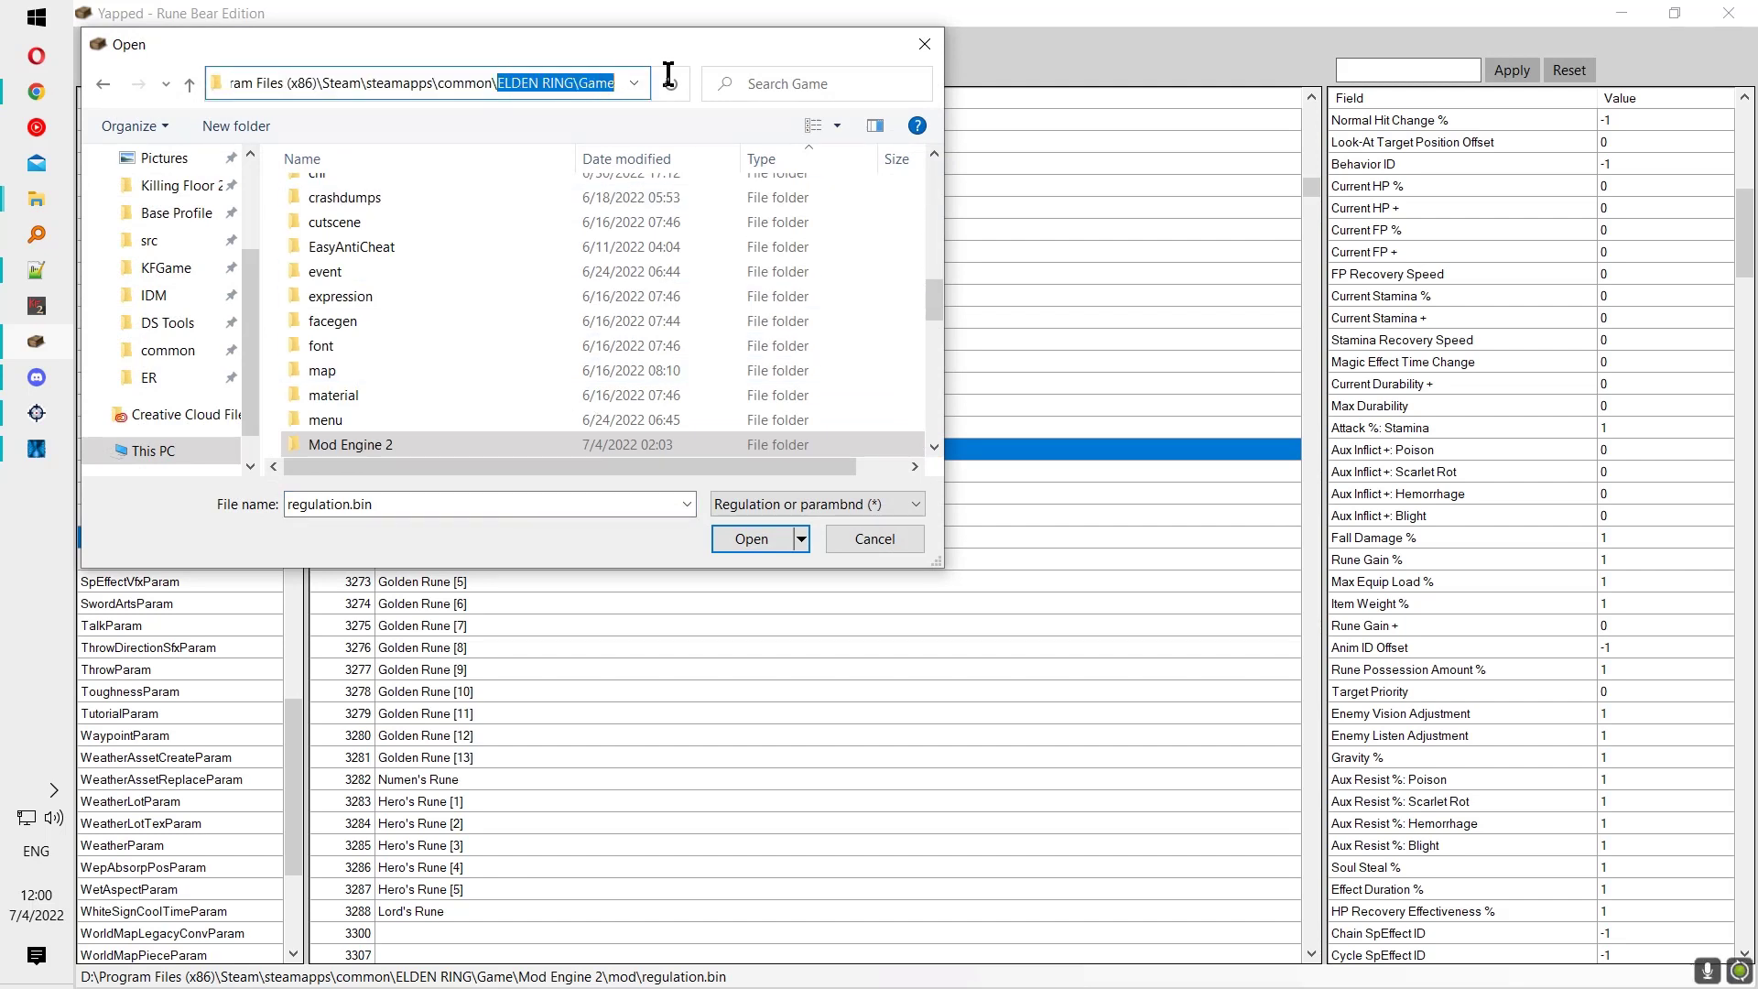
Step: Find regulation.bin in the ELDEN RING Game folder and open it for editing
click(455, 419)
scroll(416, 423, down, 3)
scroll(382, 304, up, 1)
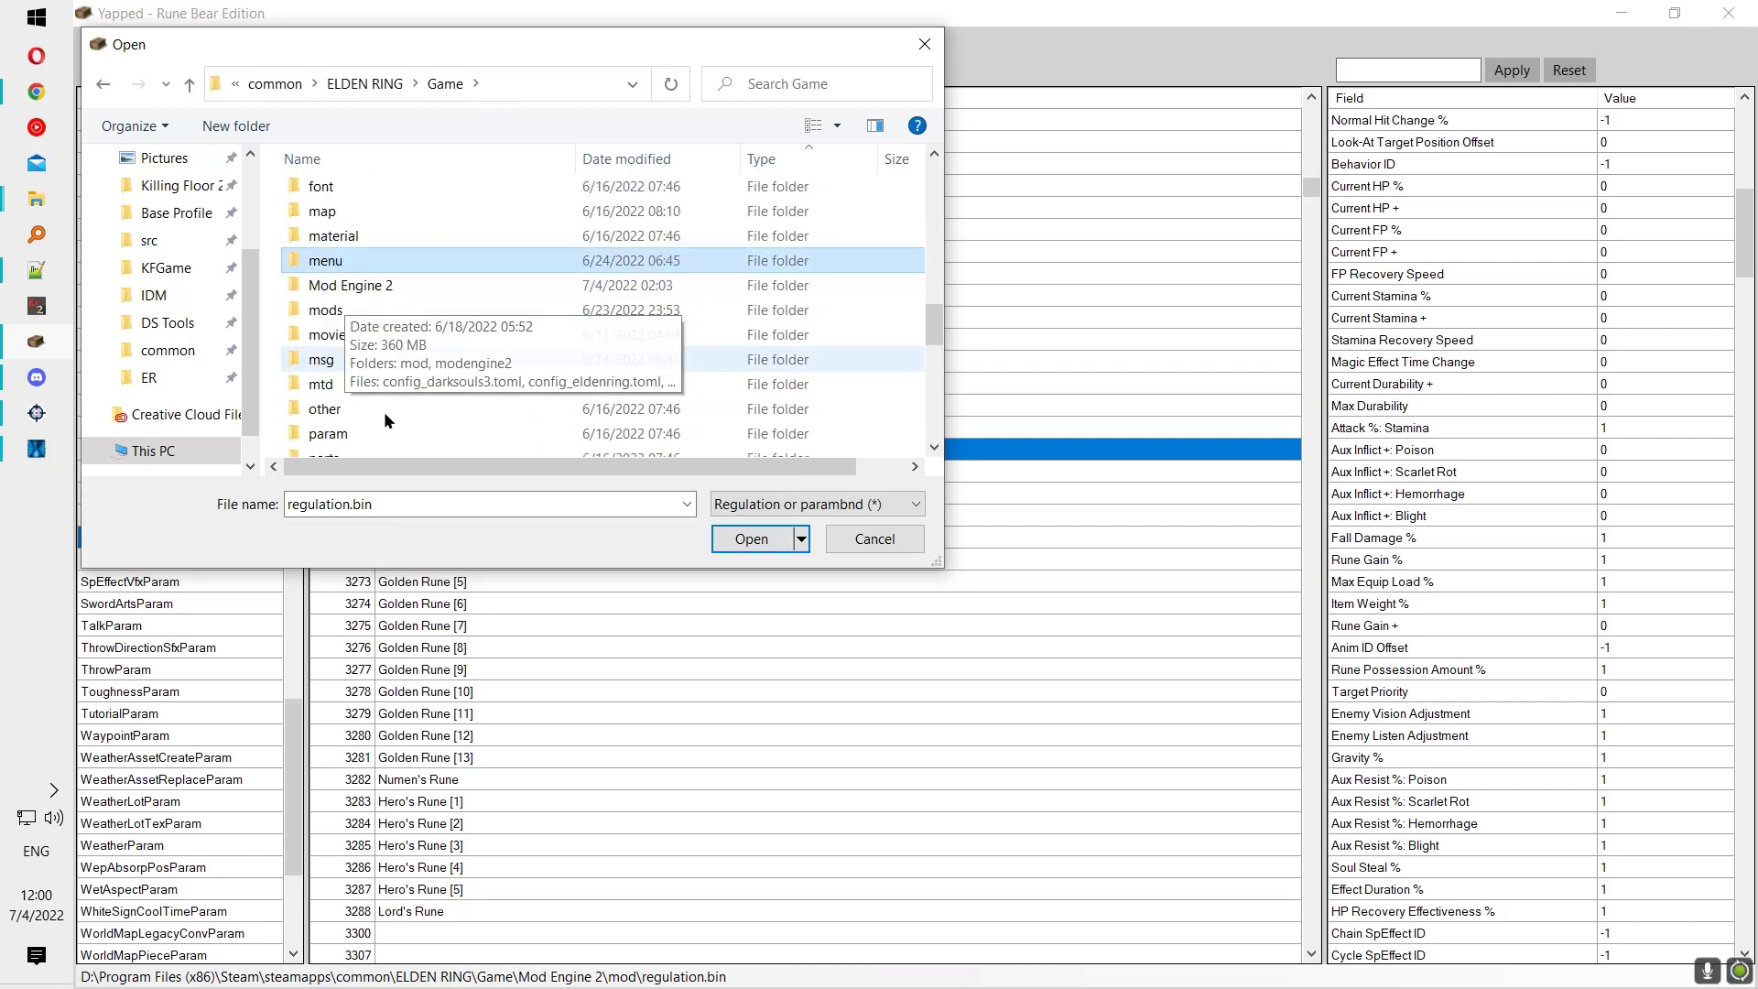
scroll(417, 385, down, 10)
scroll(423, 400, up, 3)
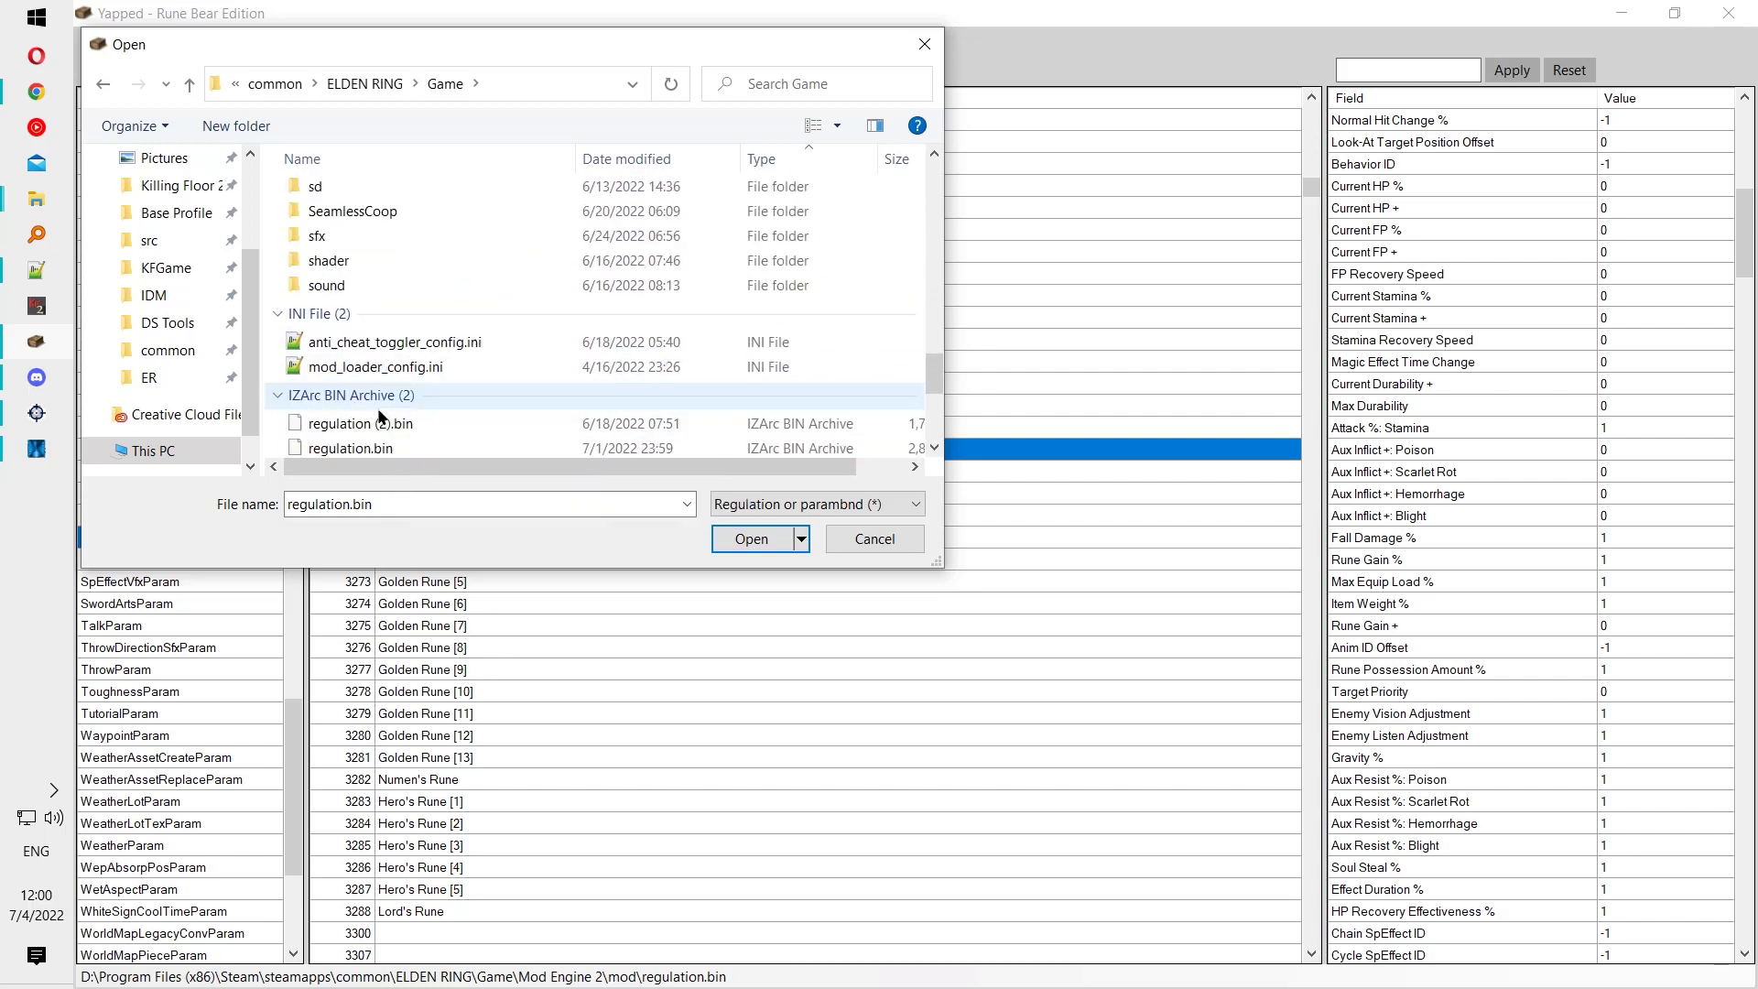
scroll(424, 397, down, 1)
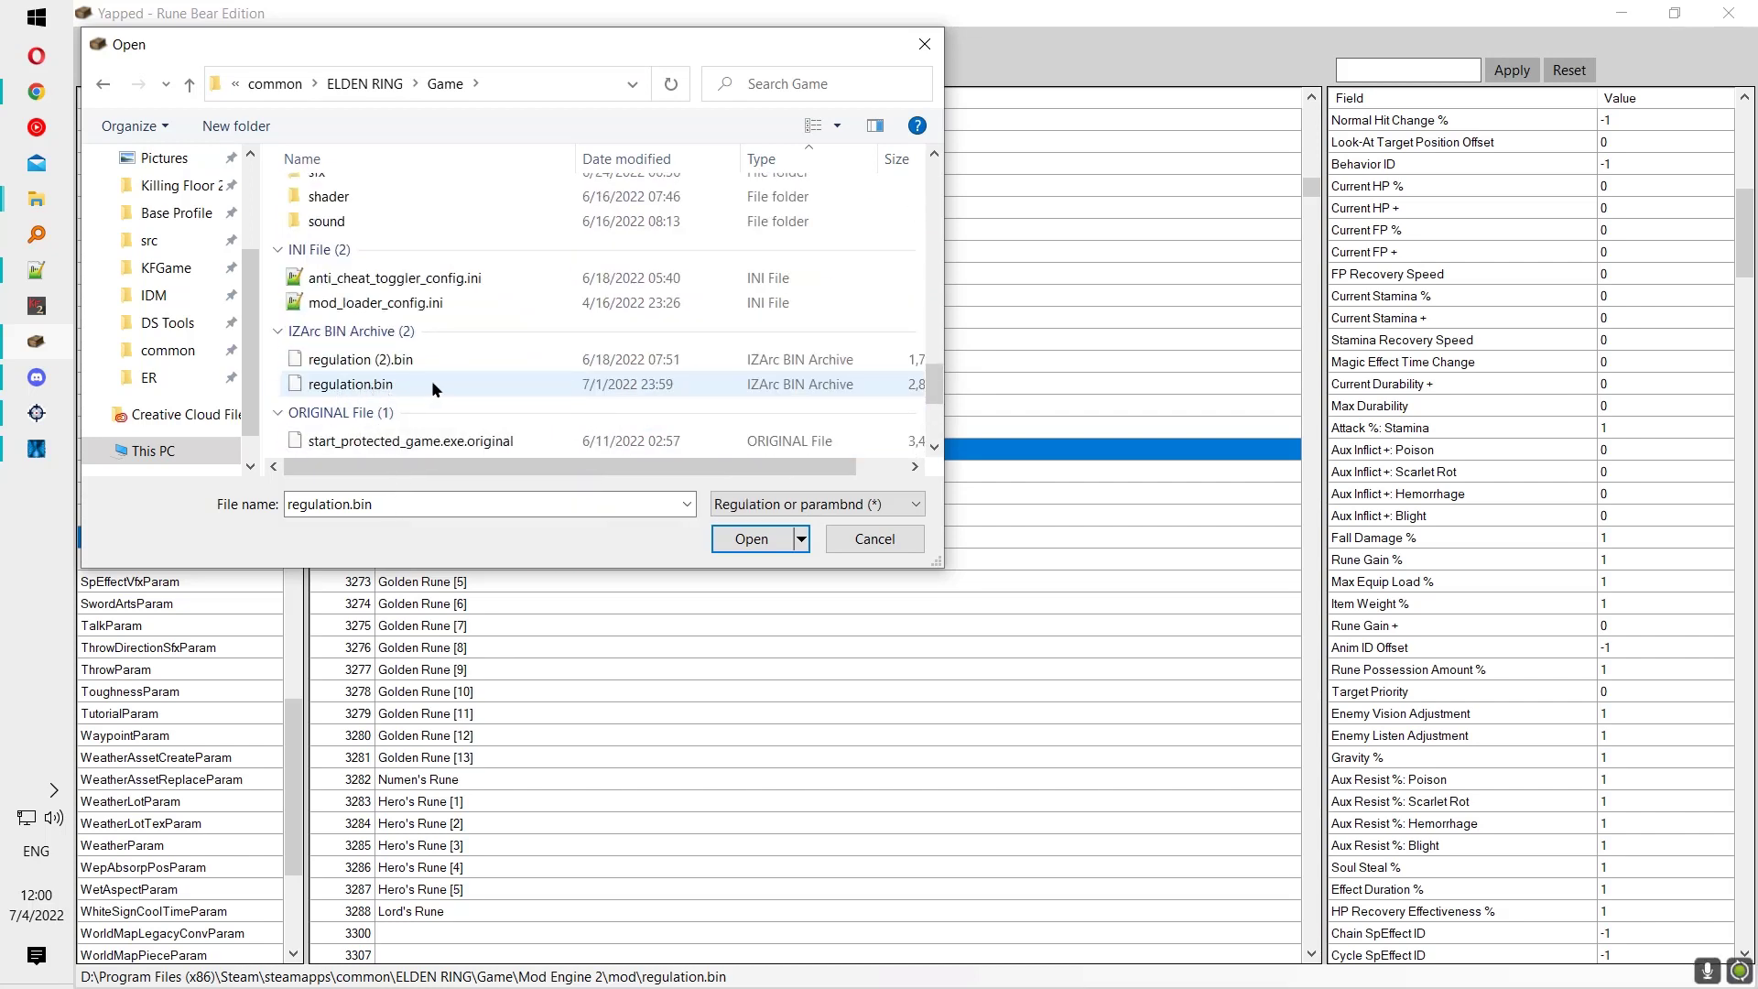
double_click(384, 388)
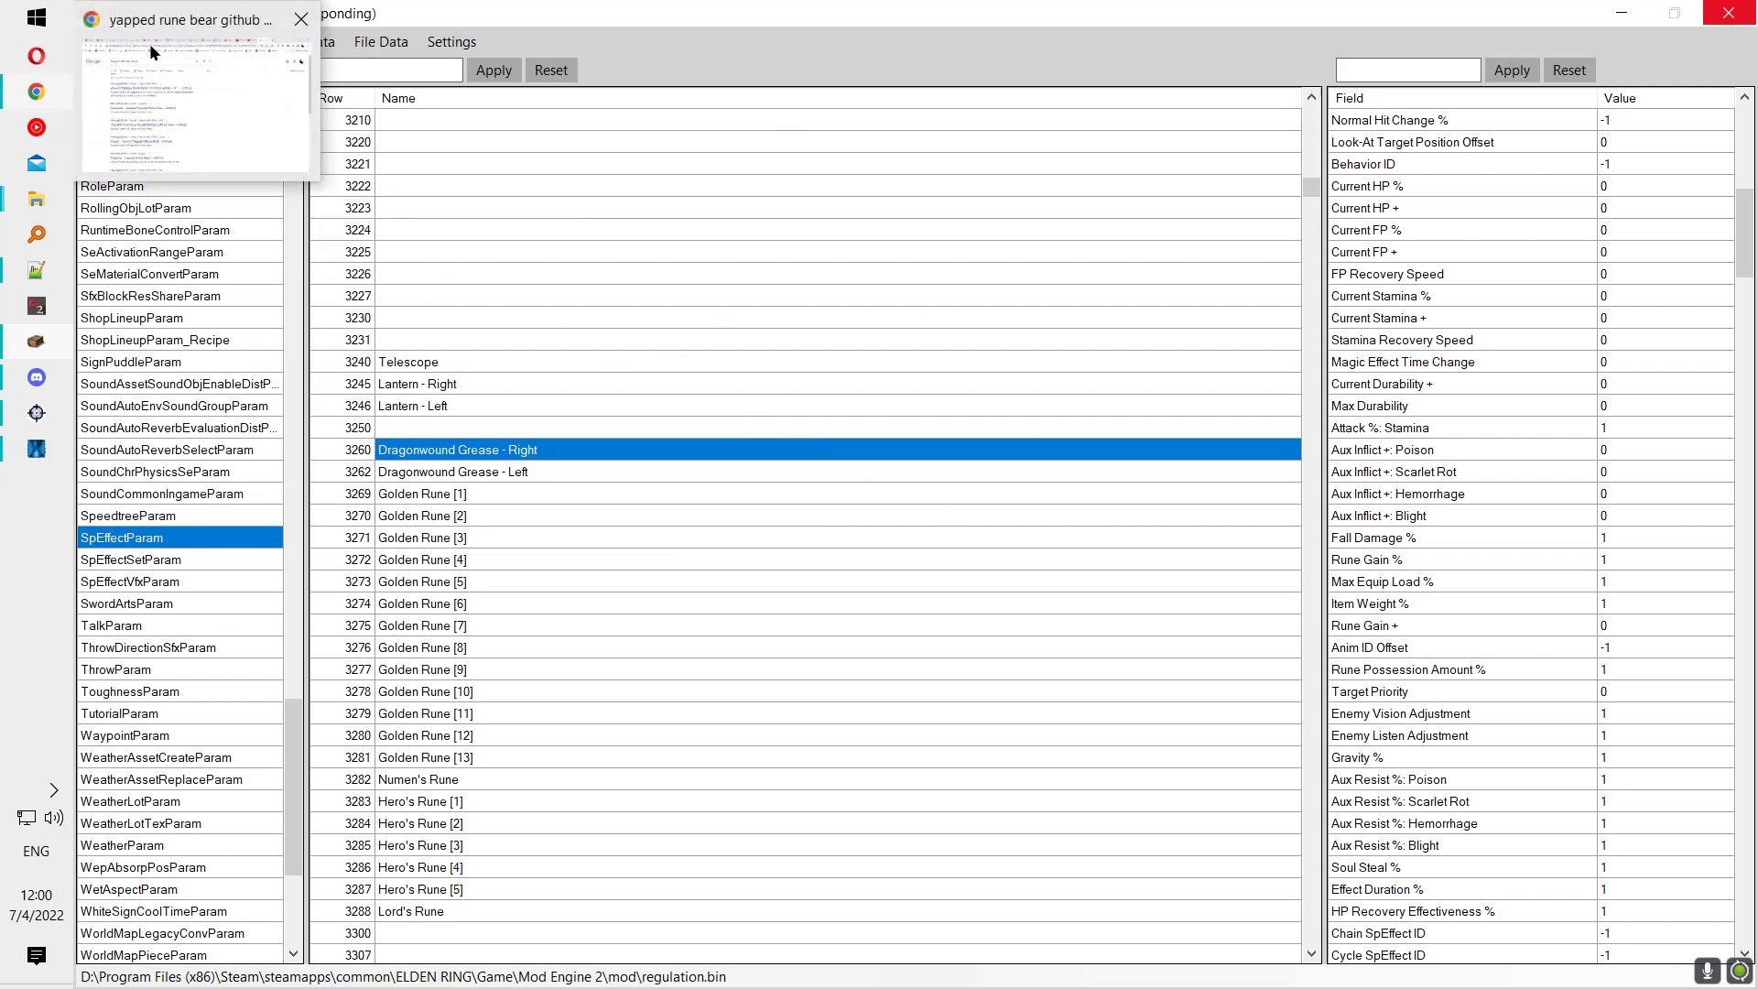
key(Return)
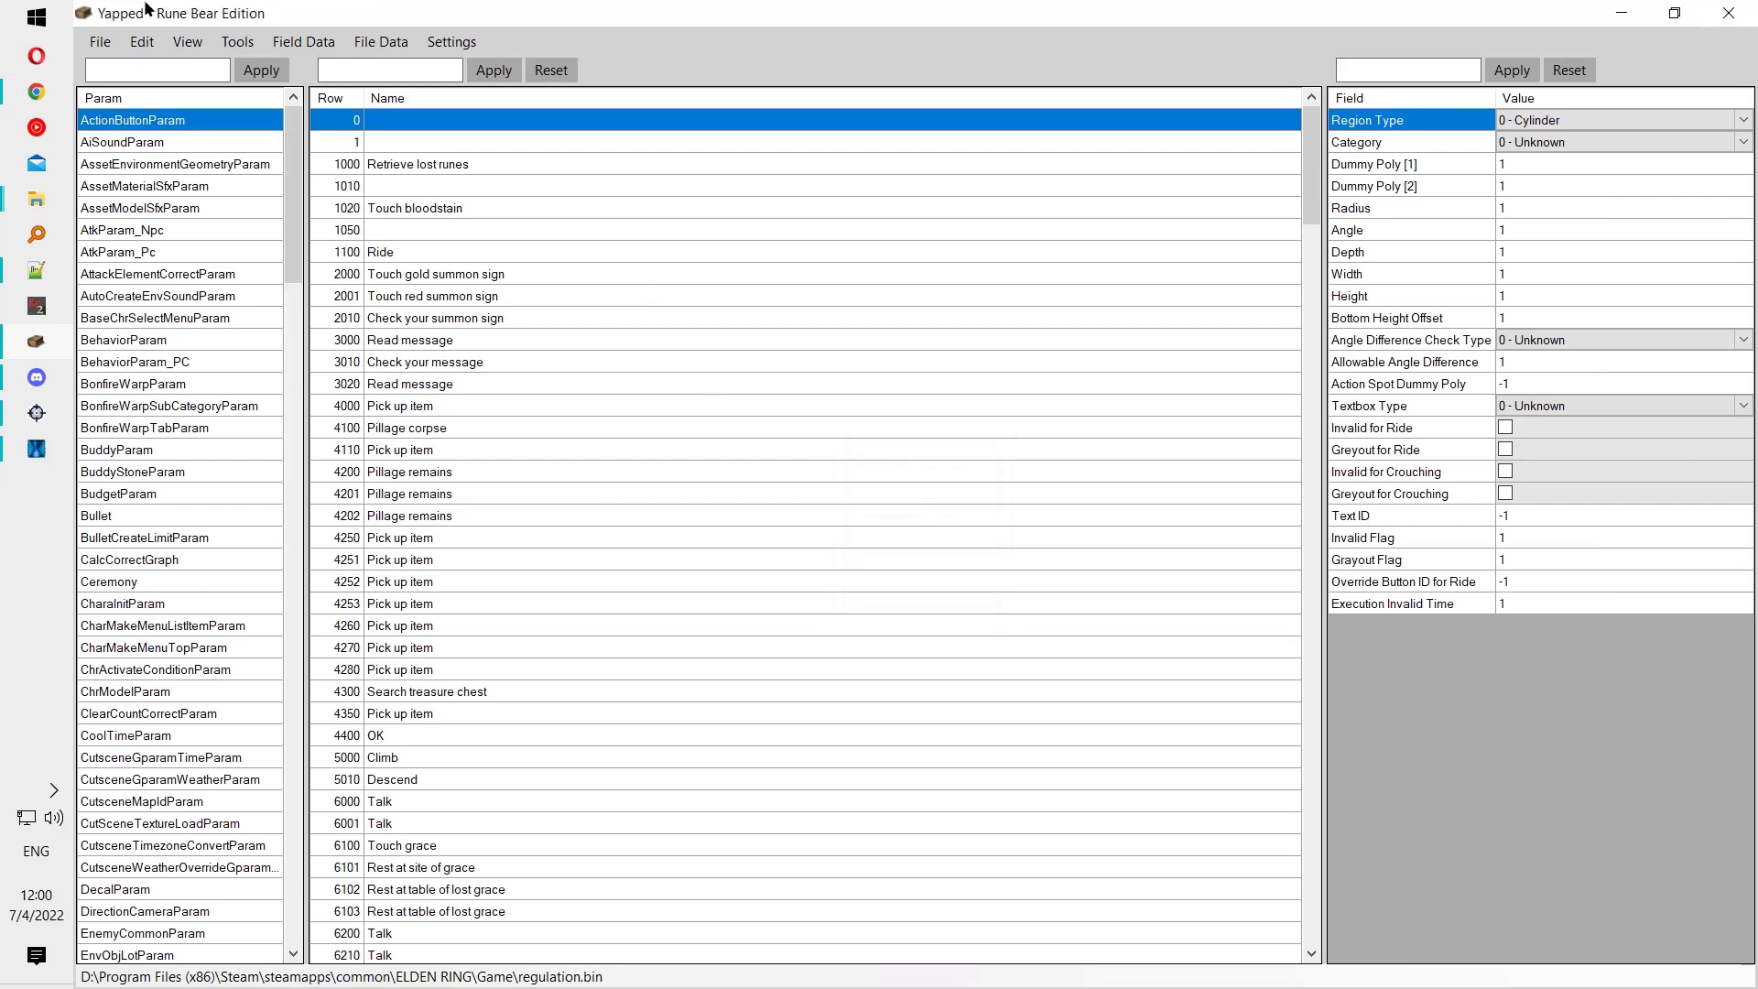
Step: Review the list of supported games, leaving Elden Ring selected, and look at the available settings categories
click(100, 41)
click(215, 164)
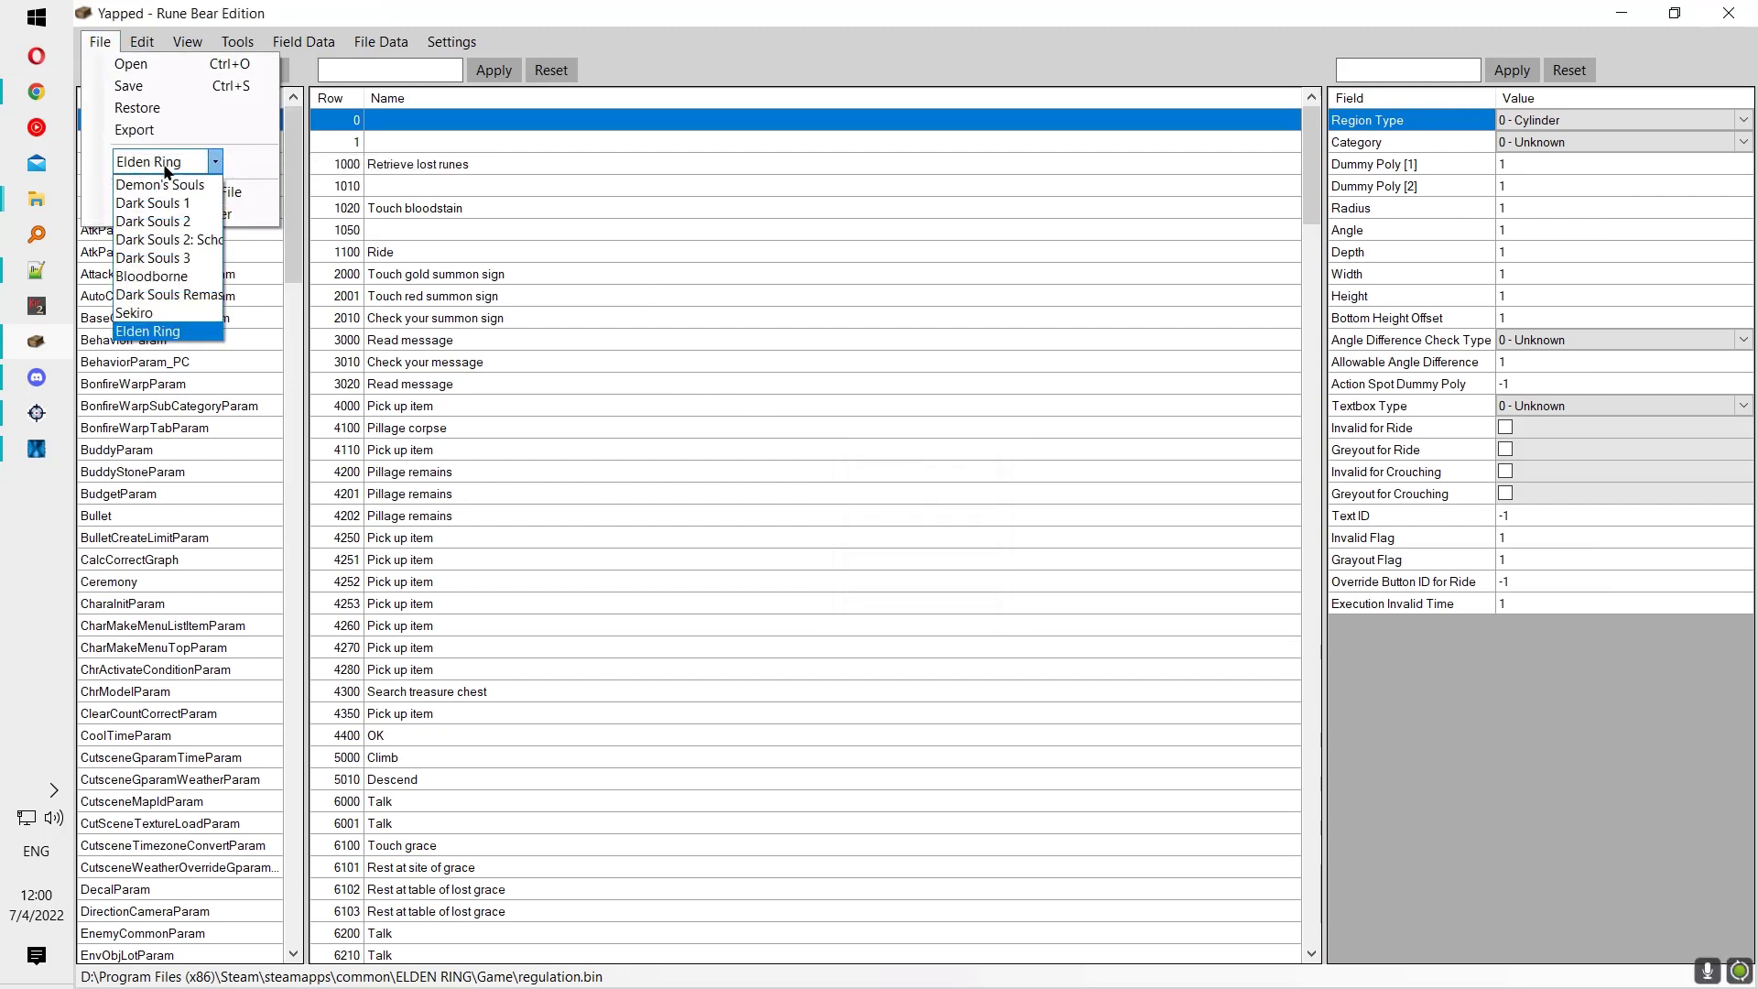
click(226, 5)
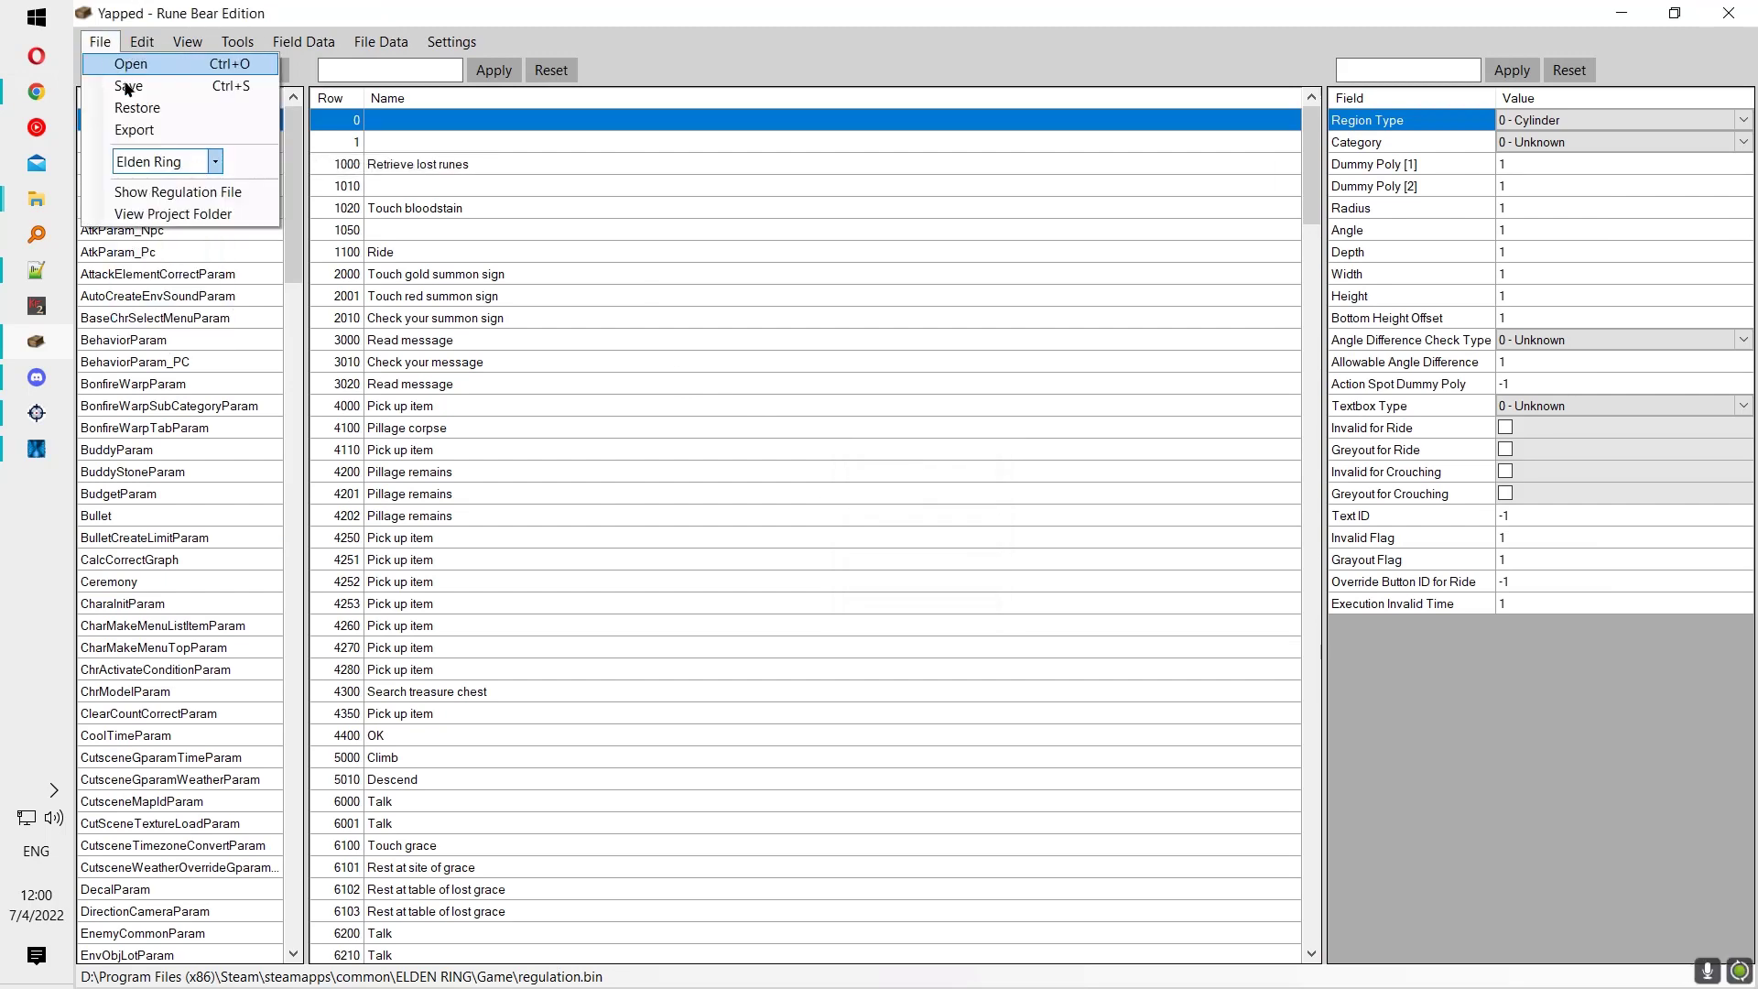
click(138, 162)
click(220, 167)
click(251, 11)
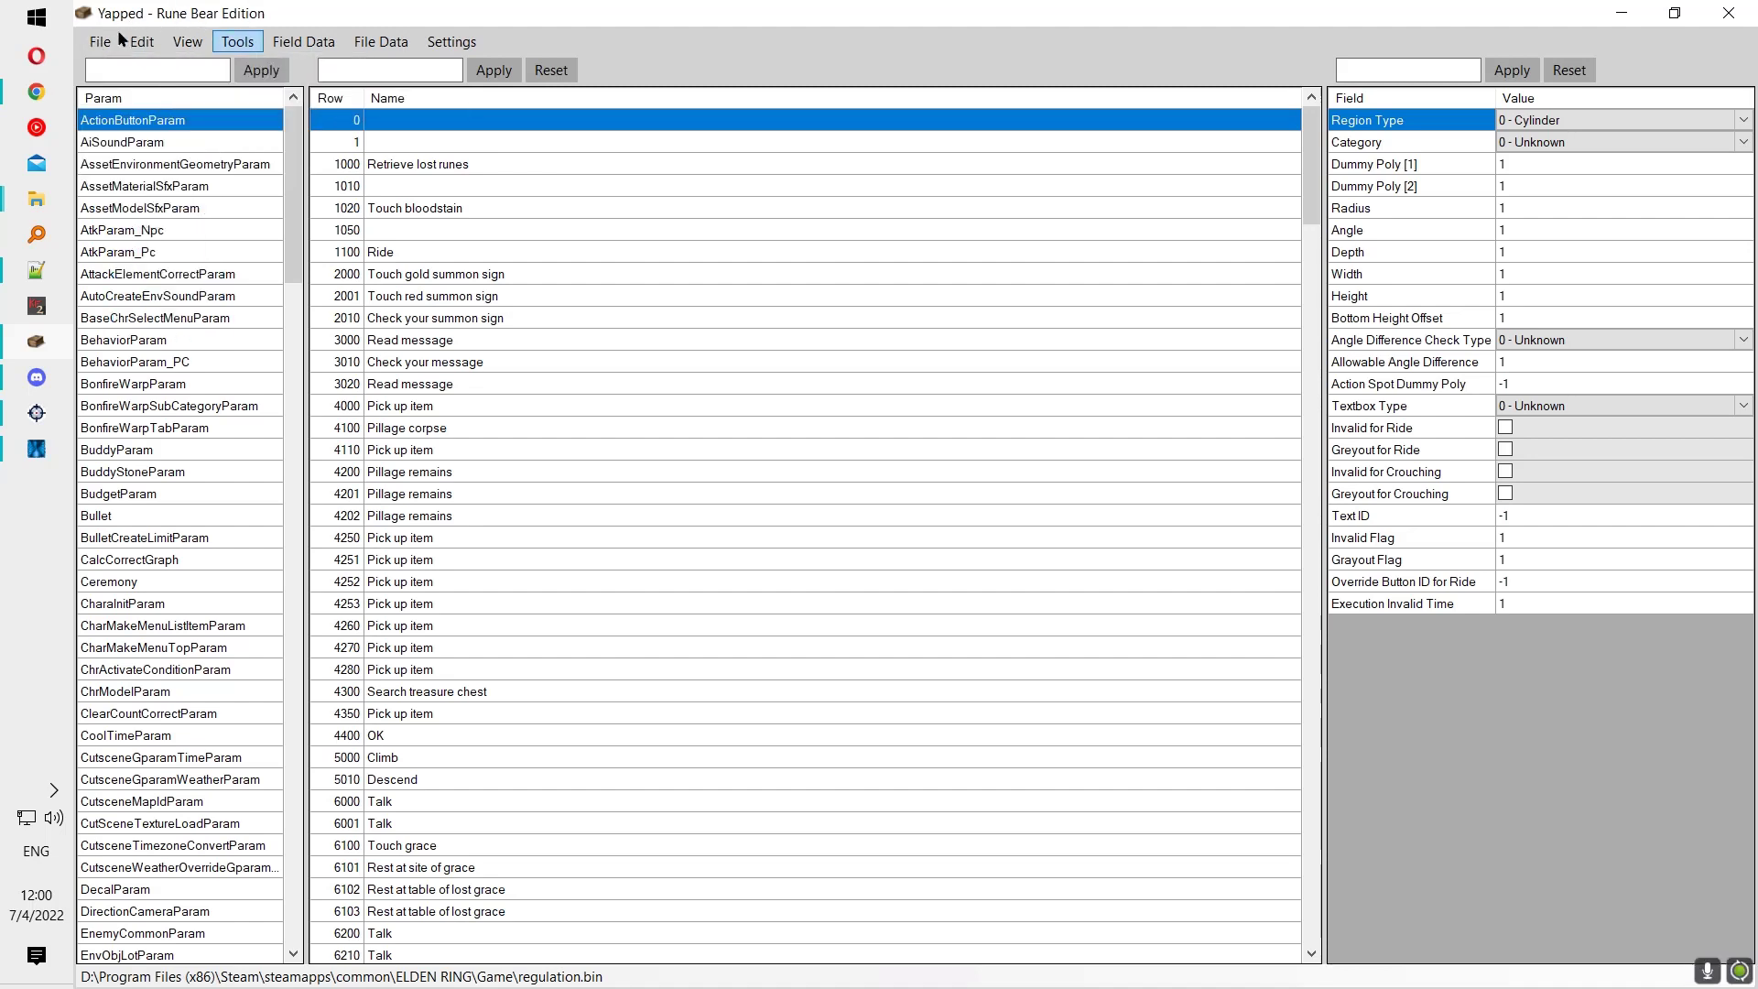
click(450, 41)
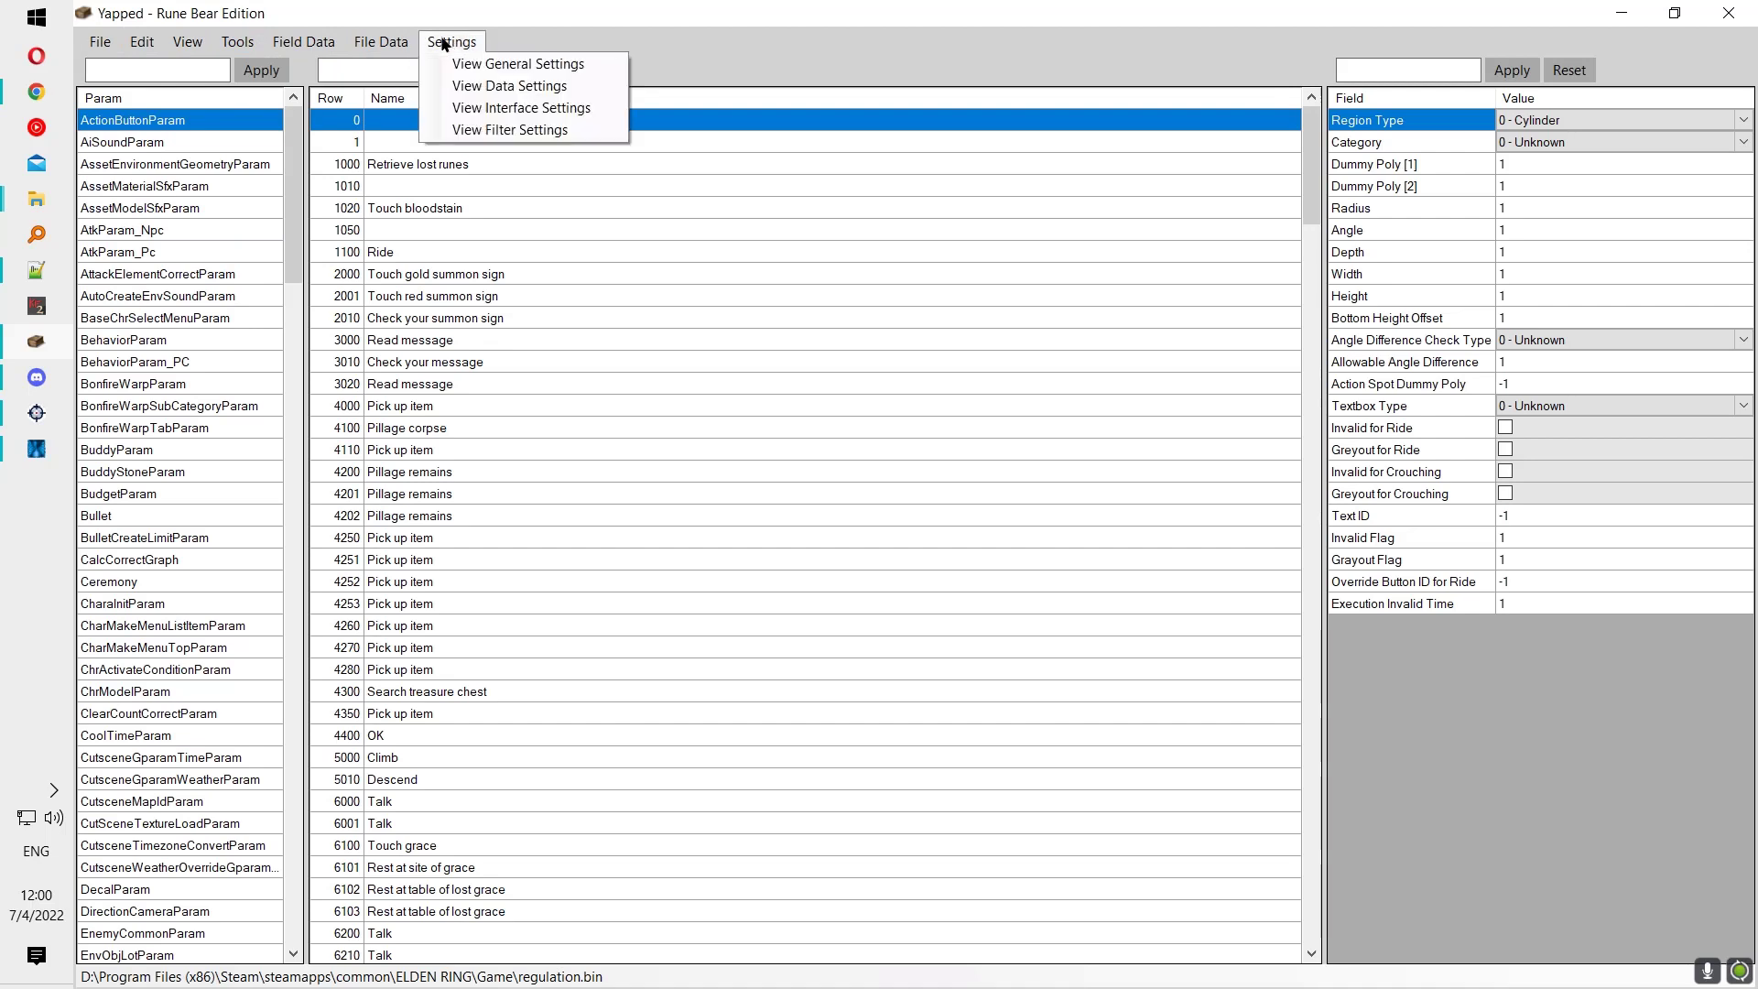
click(293, 233)
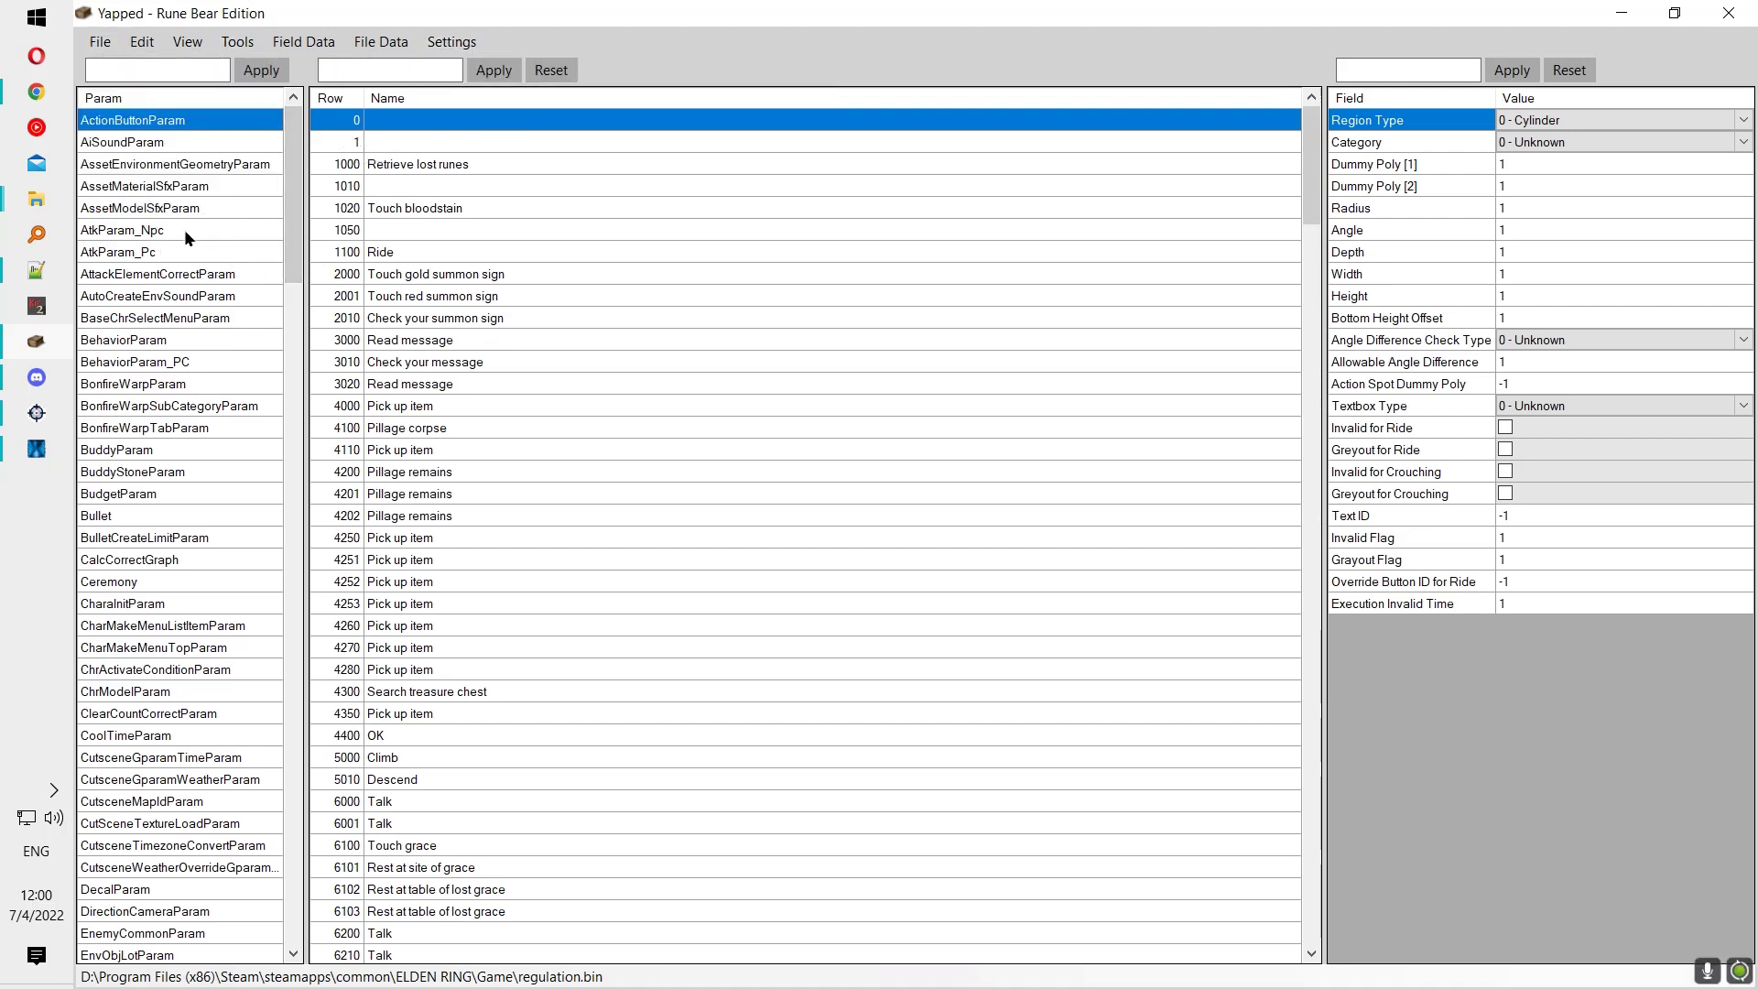
Step: Open the ClearCountCorrectParam table and select the NG+4 row
scroll(174, 320, down, 2)
scroll(170, 327, down, 3)
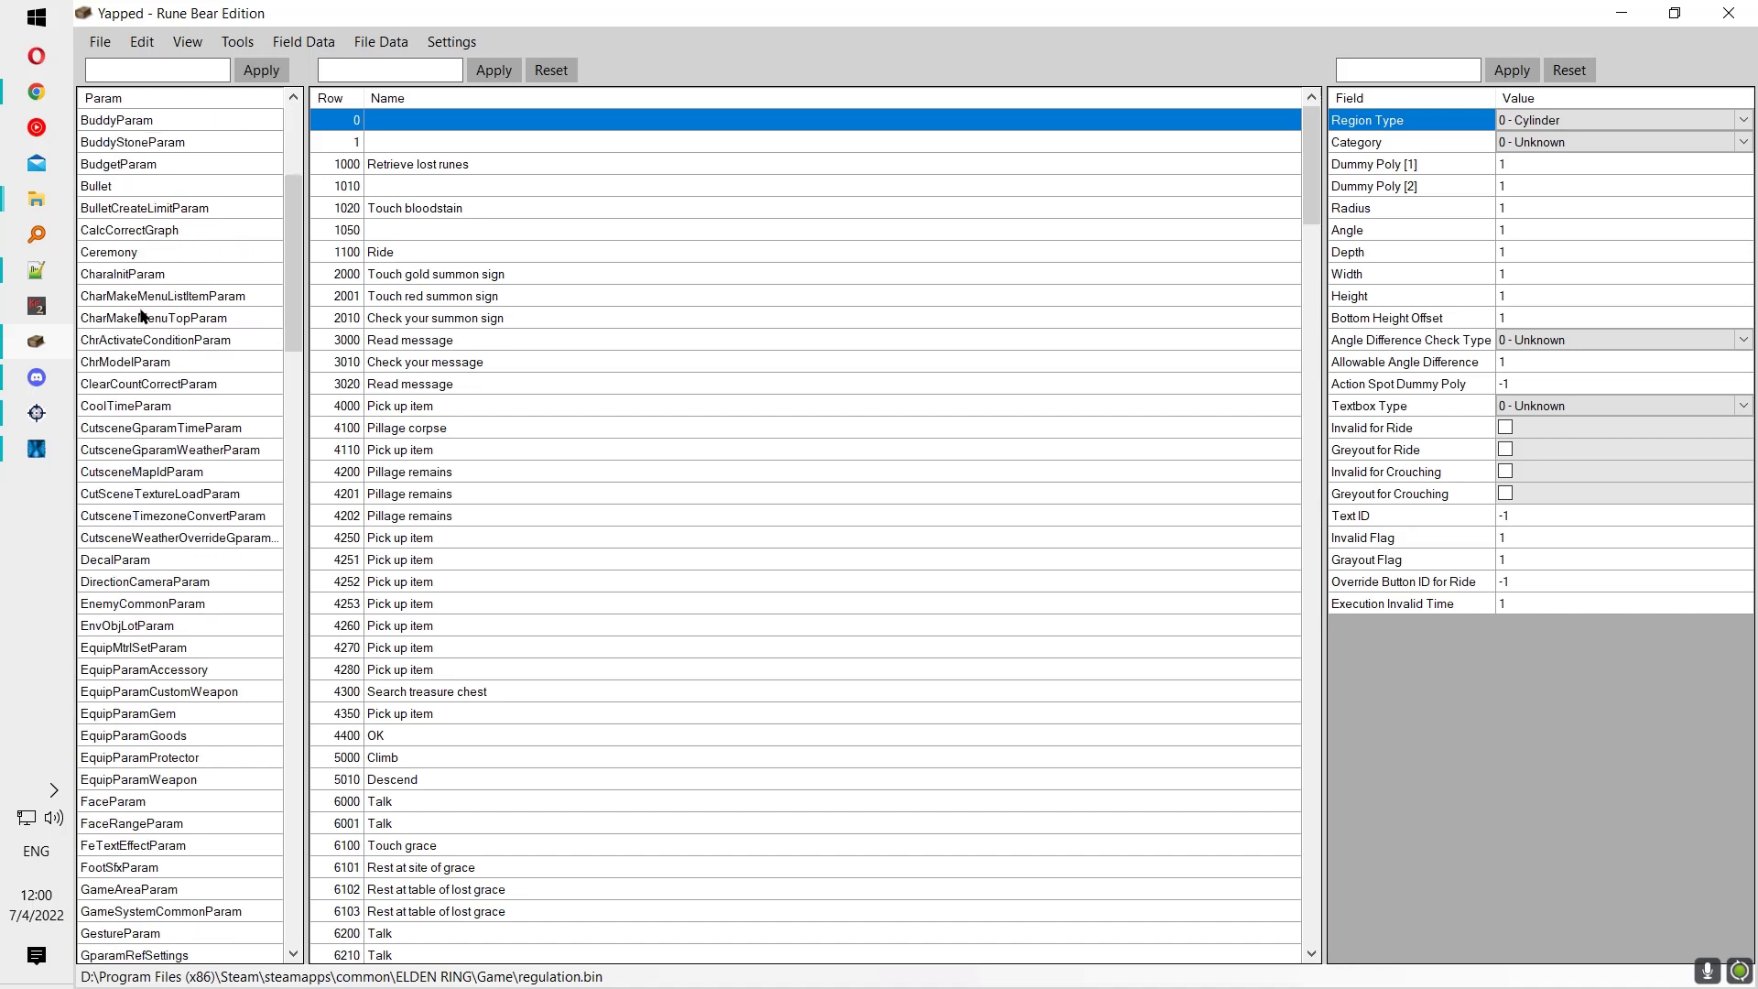
click(125, 389)
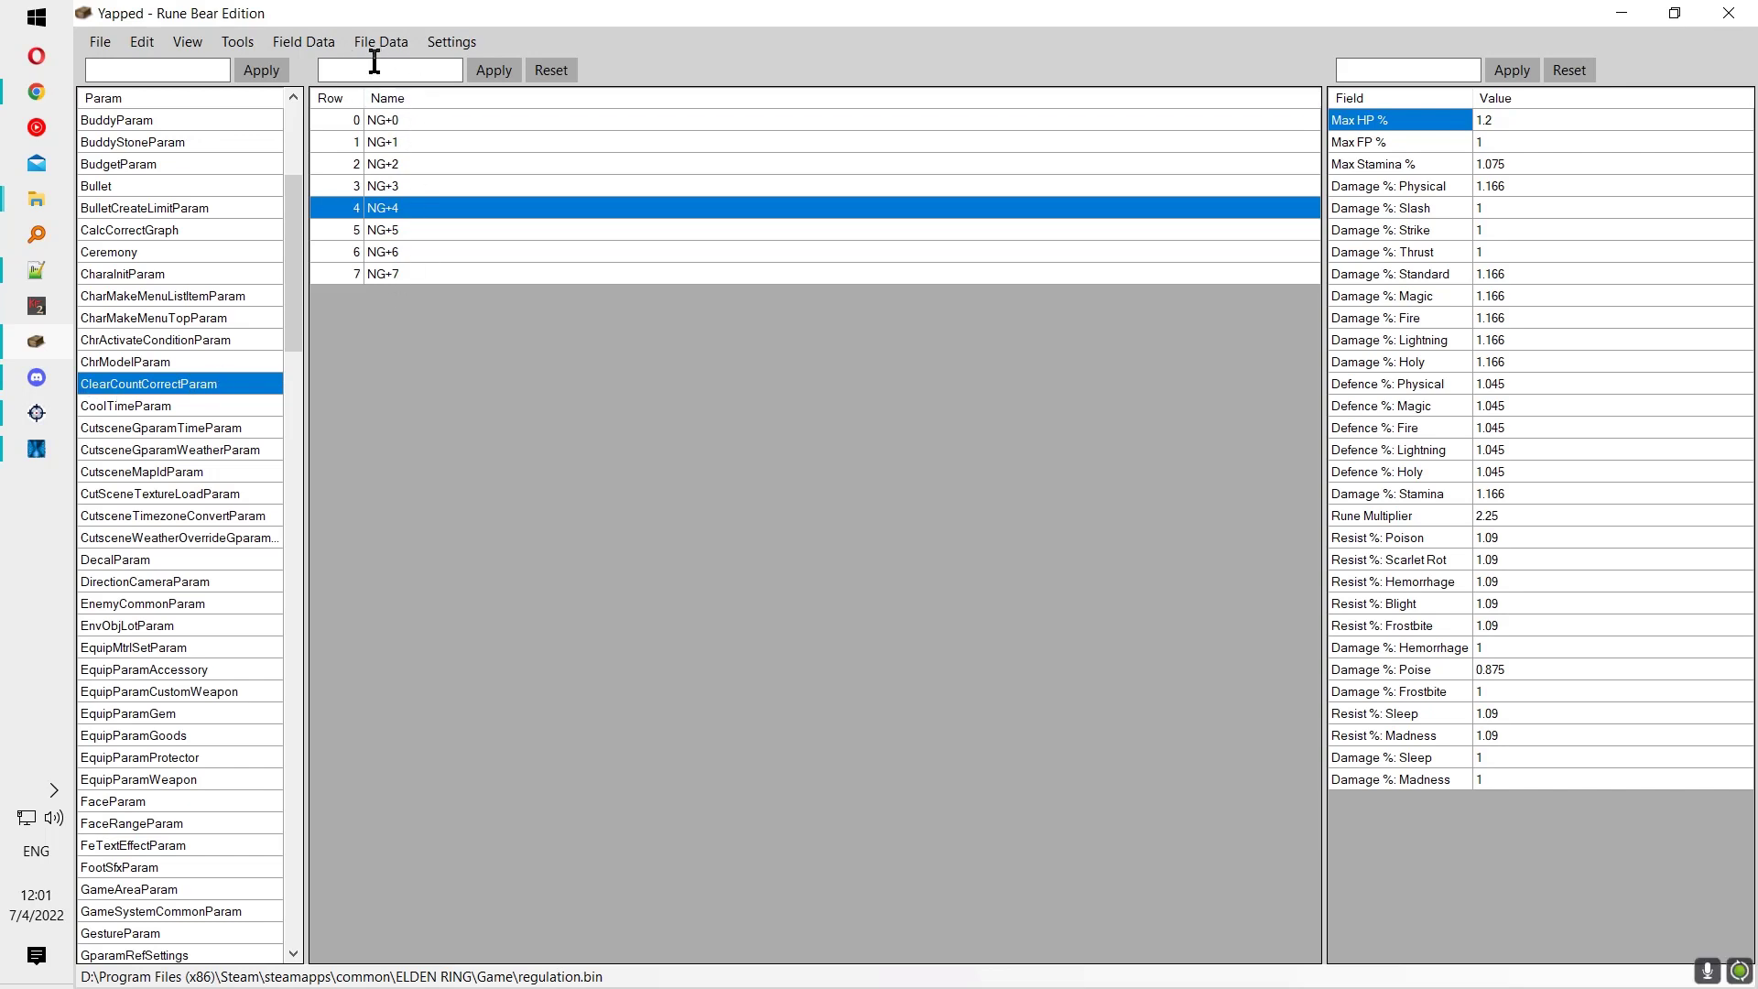
Step: Import the stock row names, replacing any existing names
click(300, 51)
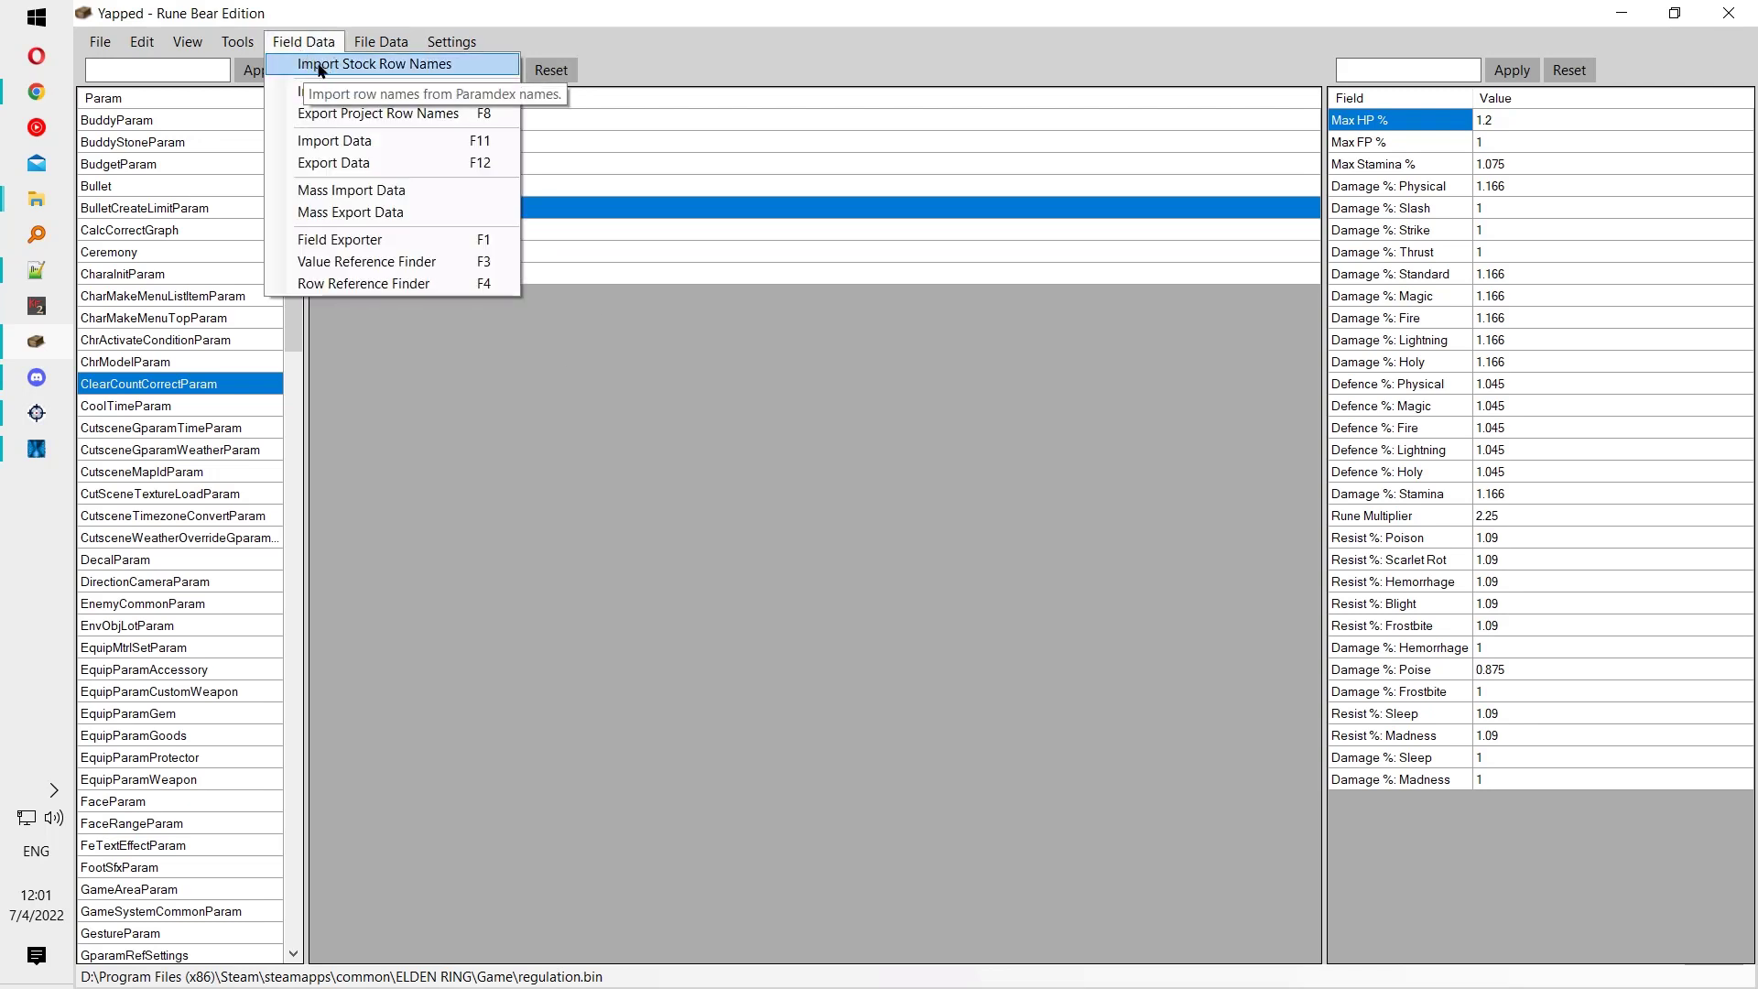
click(321, 66)
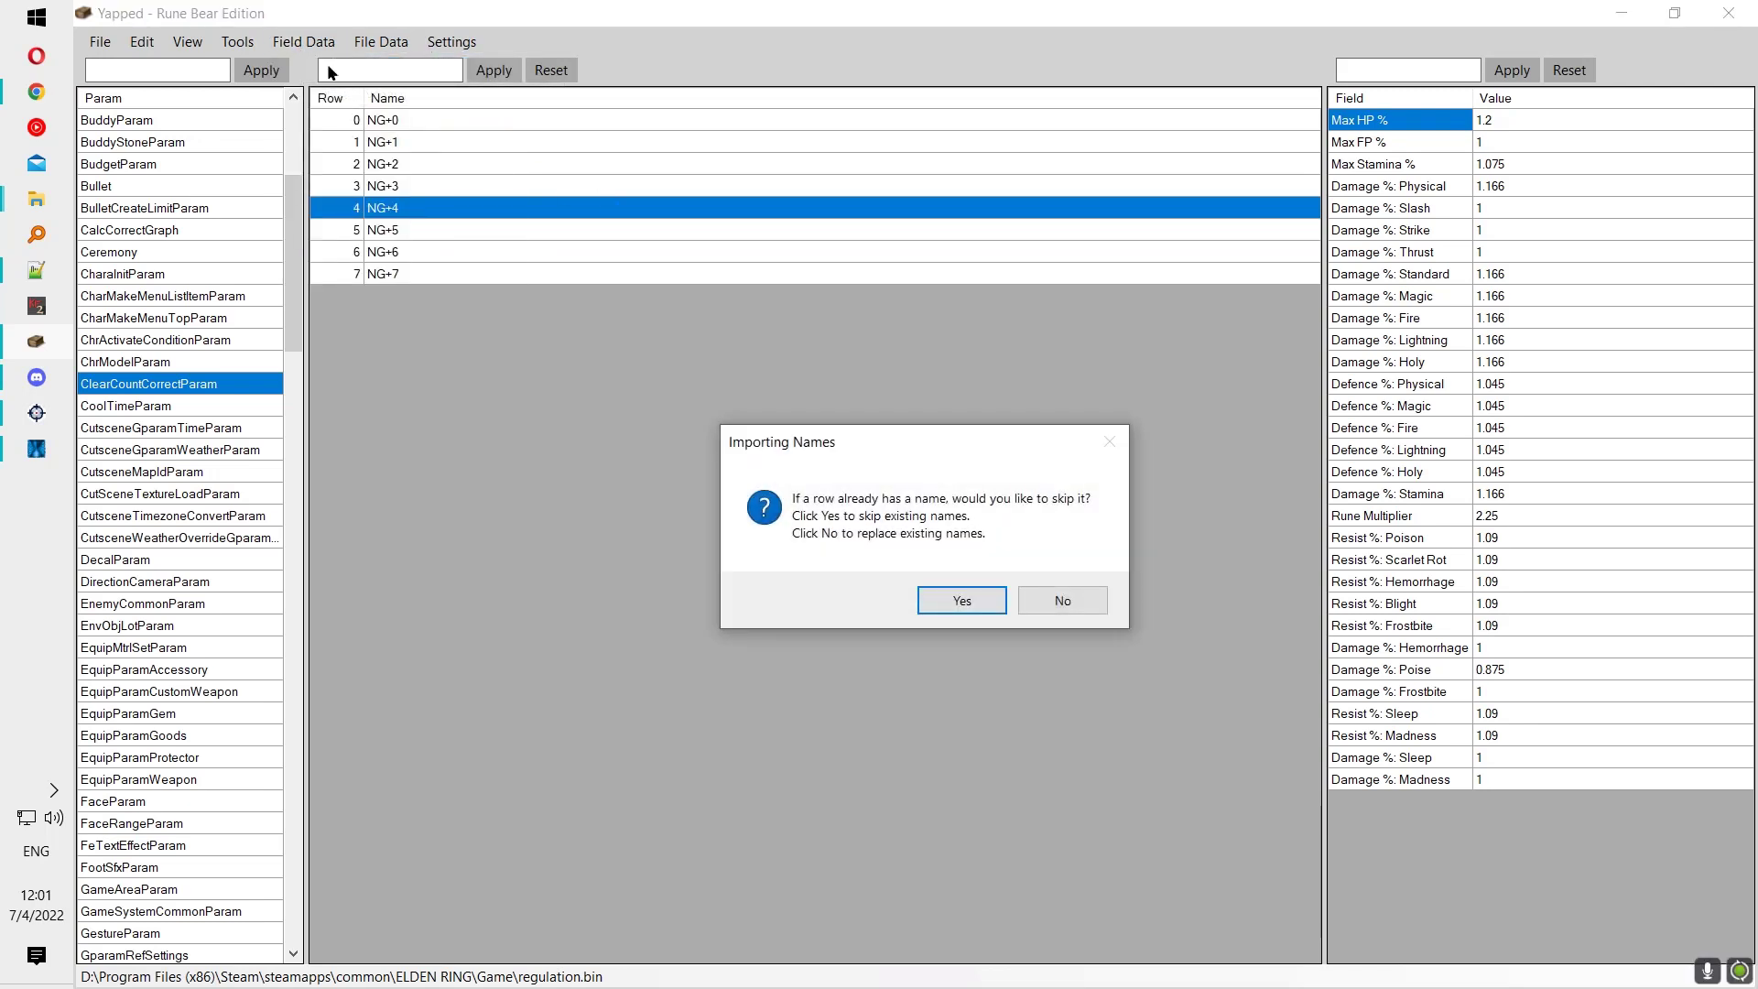
click(1069, 597)
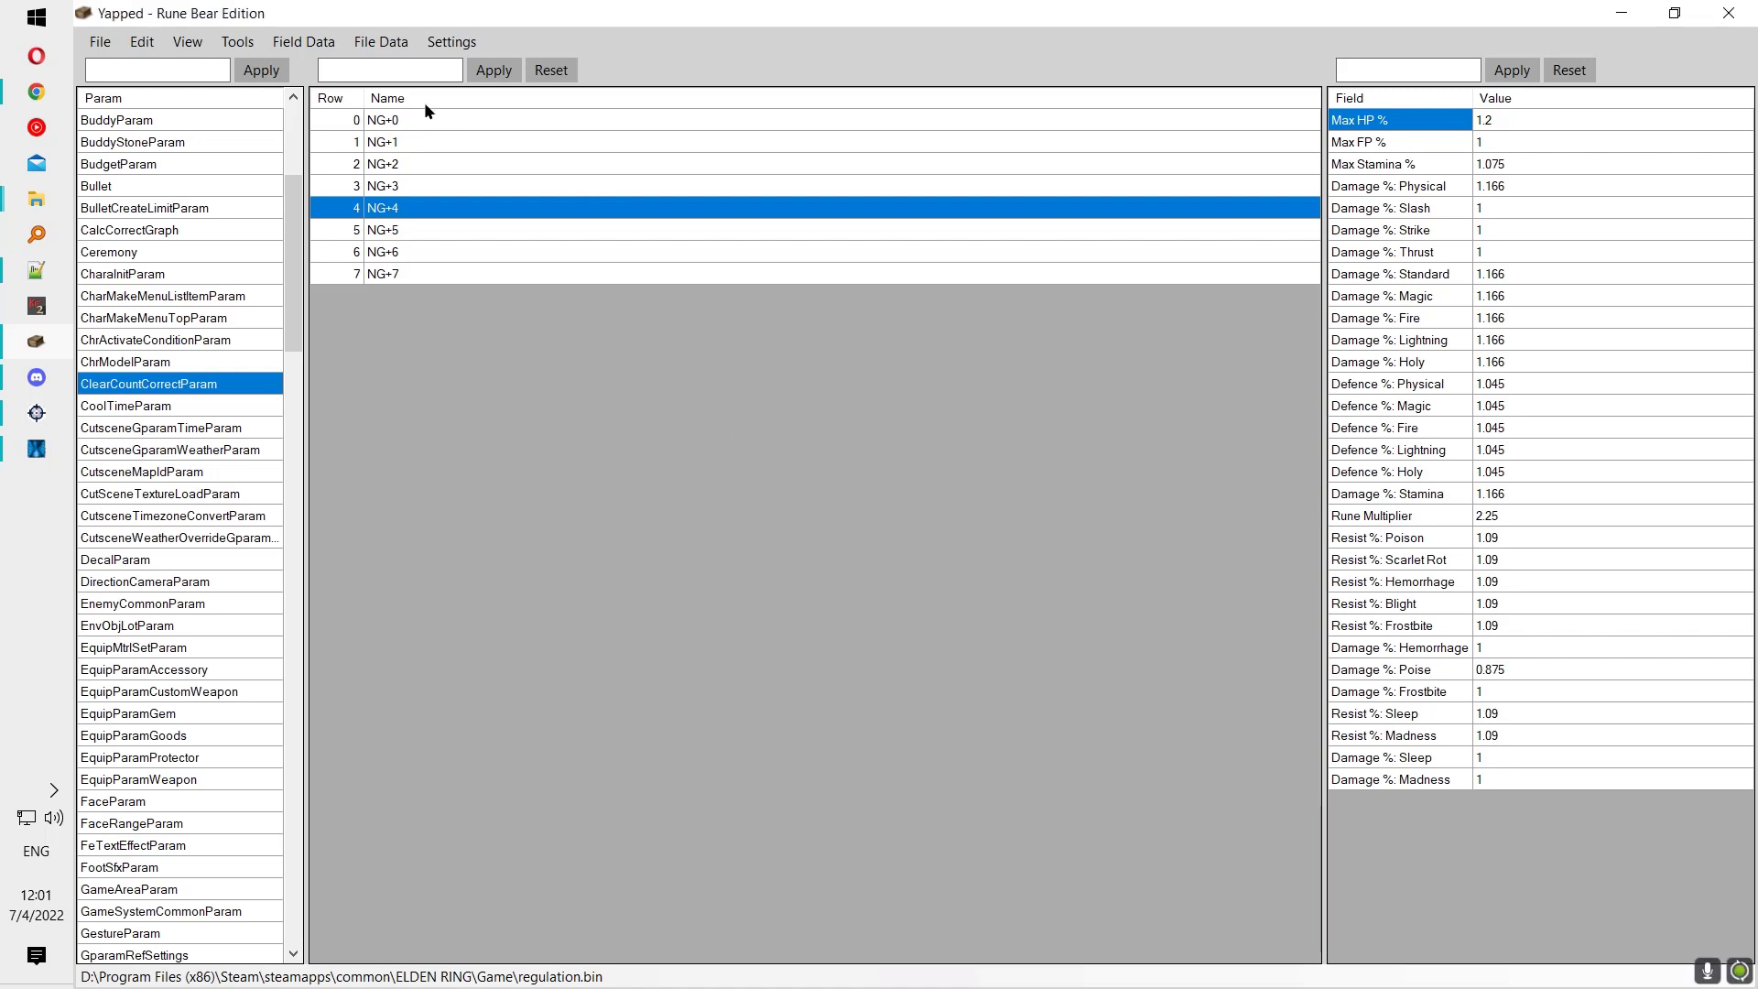
Step: Select the NG+0 row of ClearCountCorrectParam and open its Rune Multiplier value for editing
click(197, 428)
click(220, 385)
scroll(197, 399, down, 1)
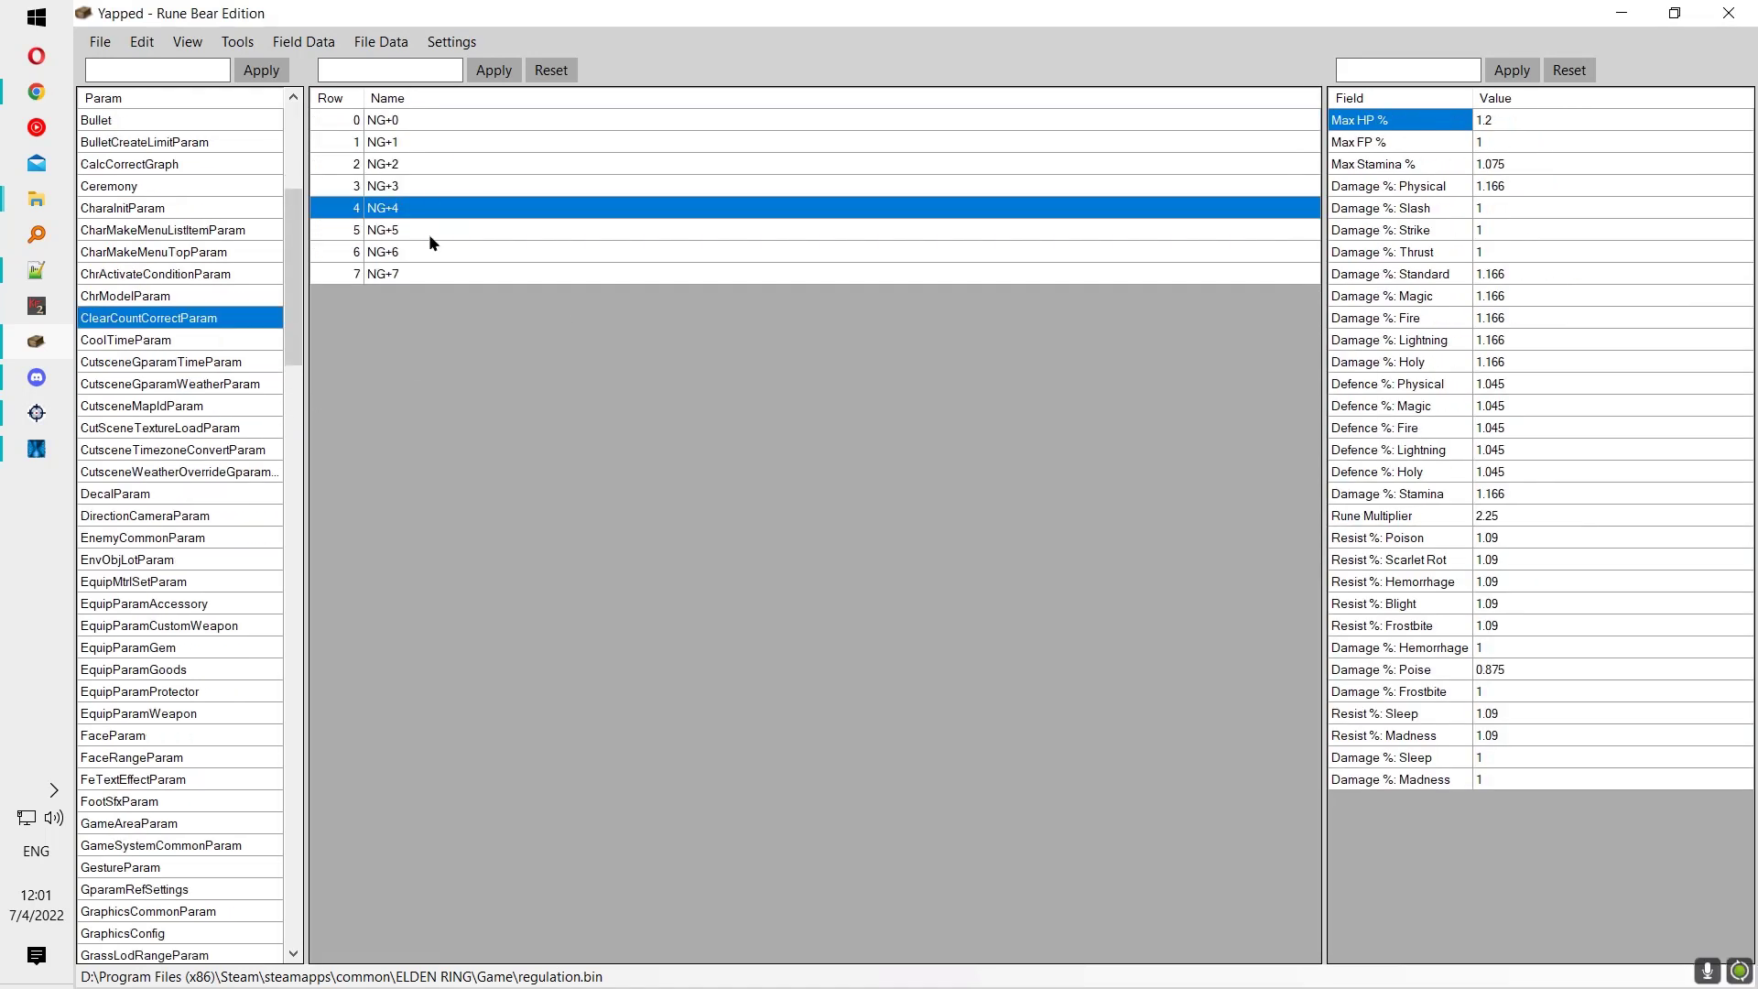
scroll(429, 241, down, 1)
click(416, 122)
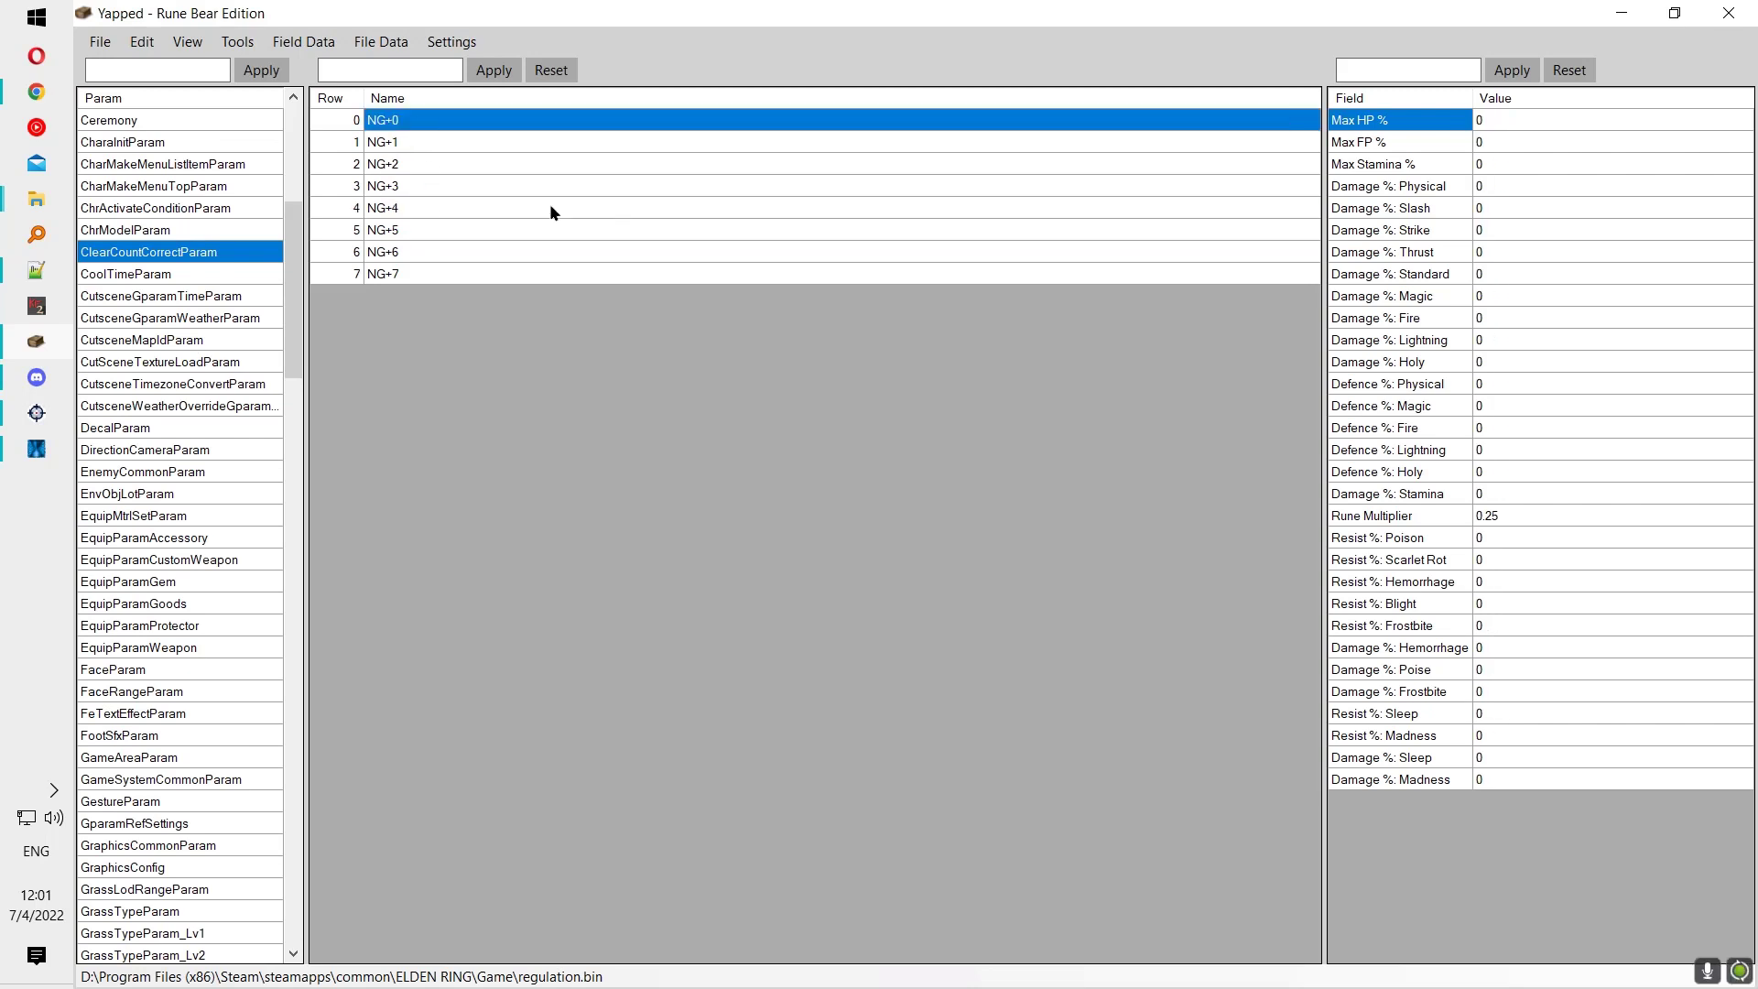
click(410, 142)
key(Up)
click(1554, 518)
click(1506, 518)
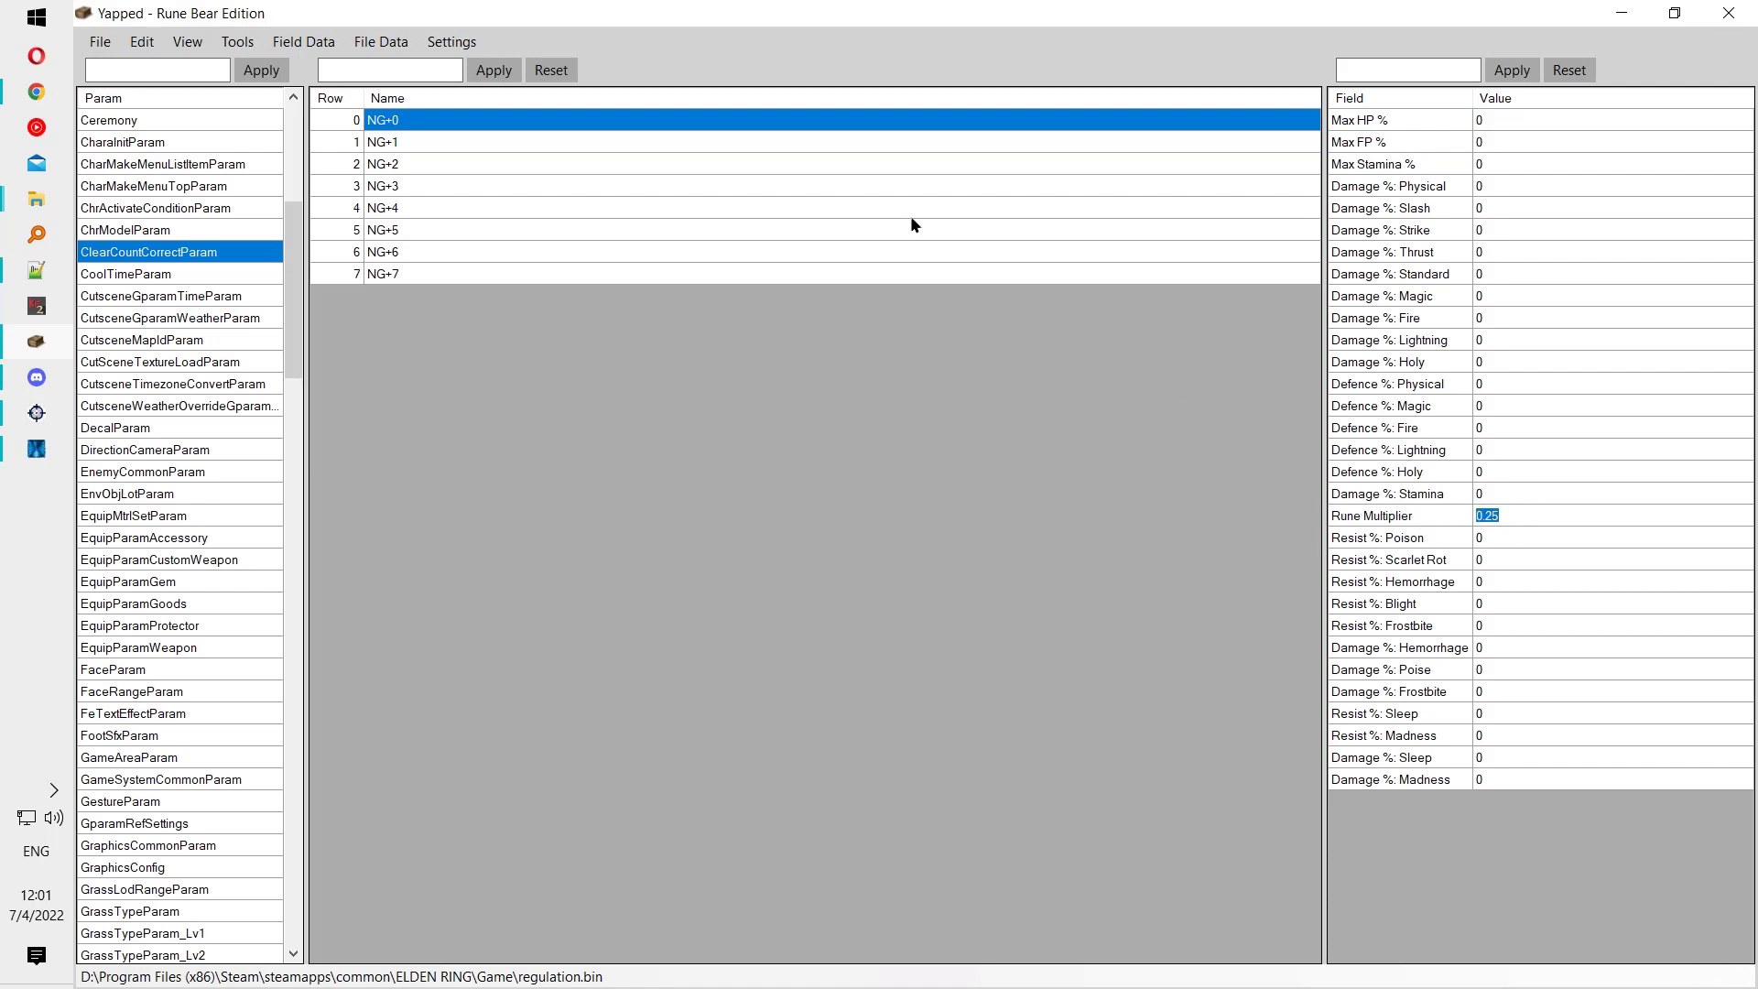
Step: Compare the Rune Multiplier values of the NG+1 through NG+7 rows and return to the NG+0 row
click(608, 141)
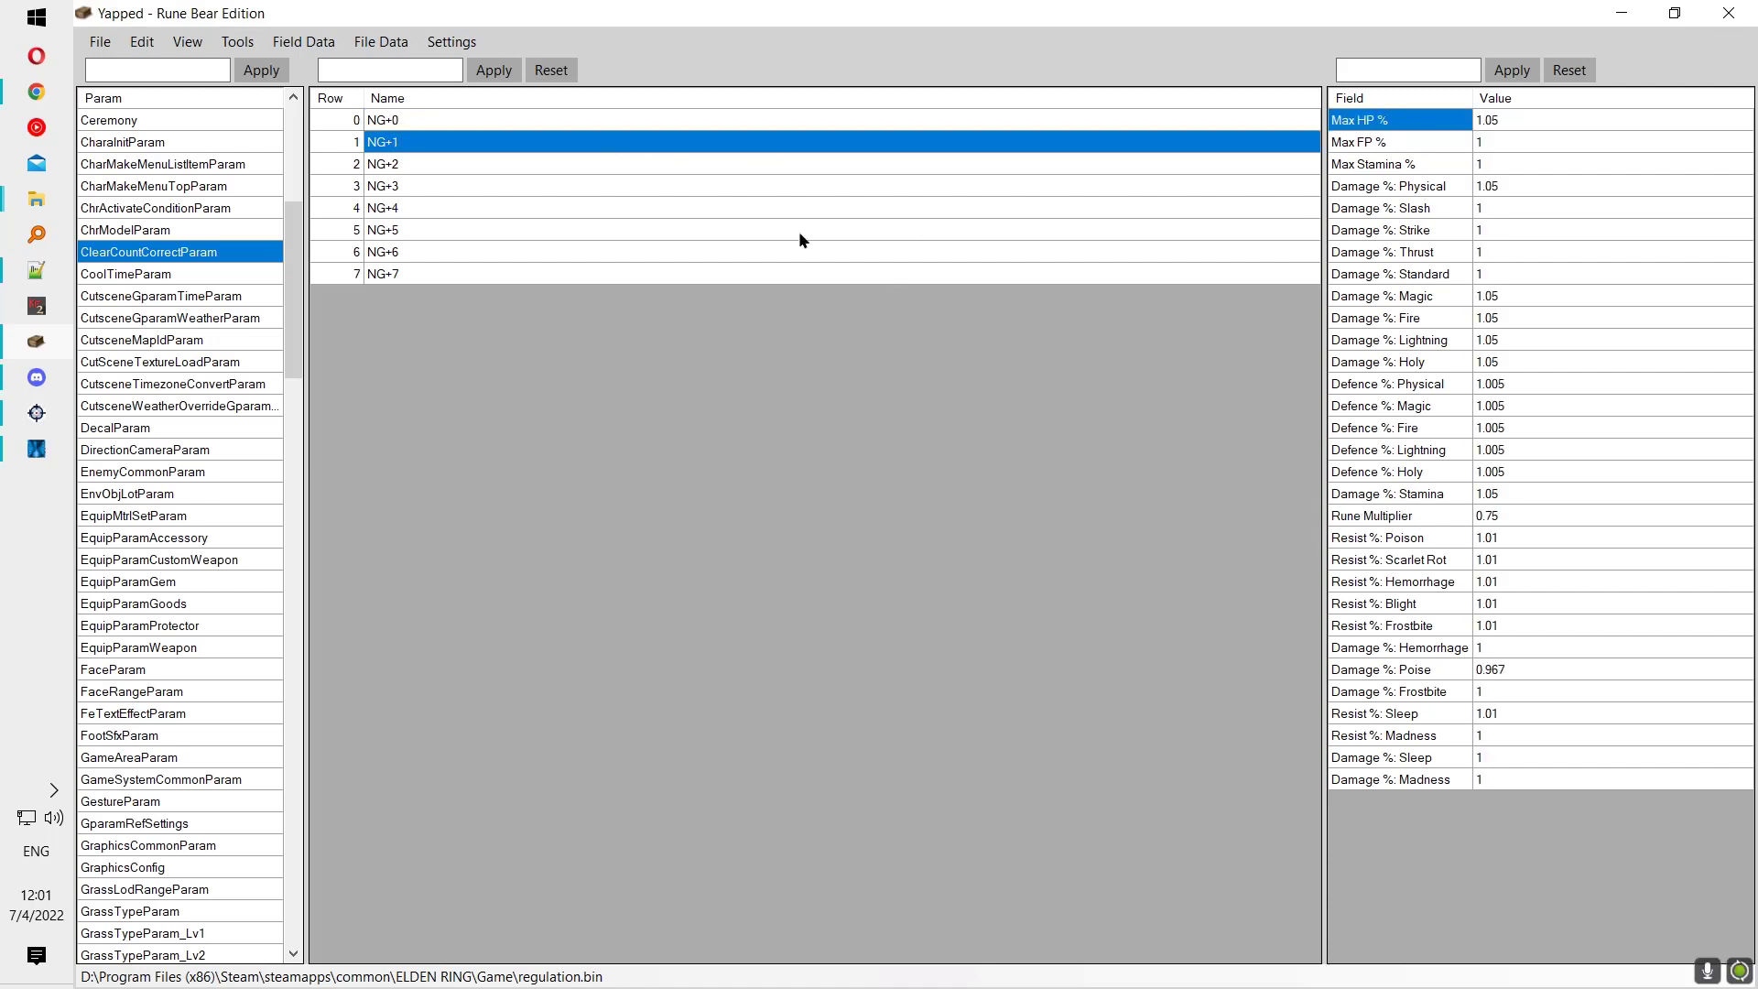
click(1512, 515)
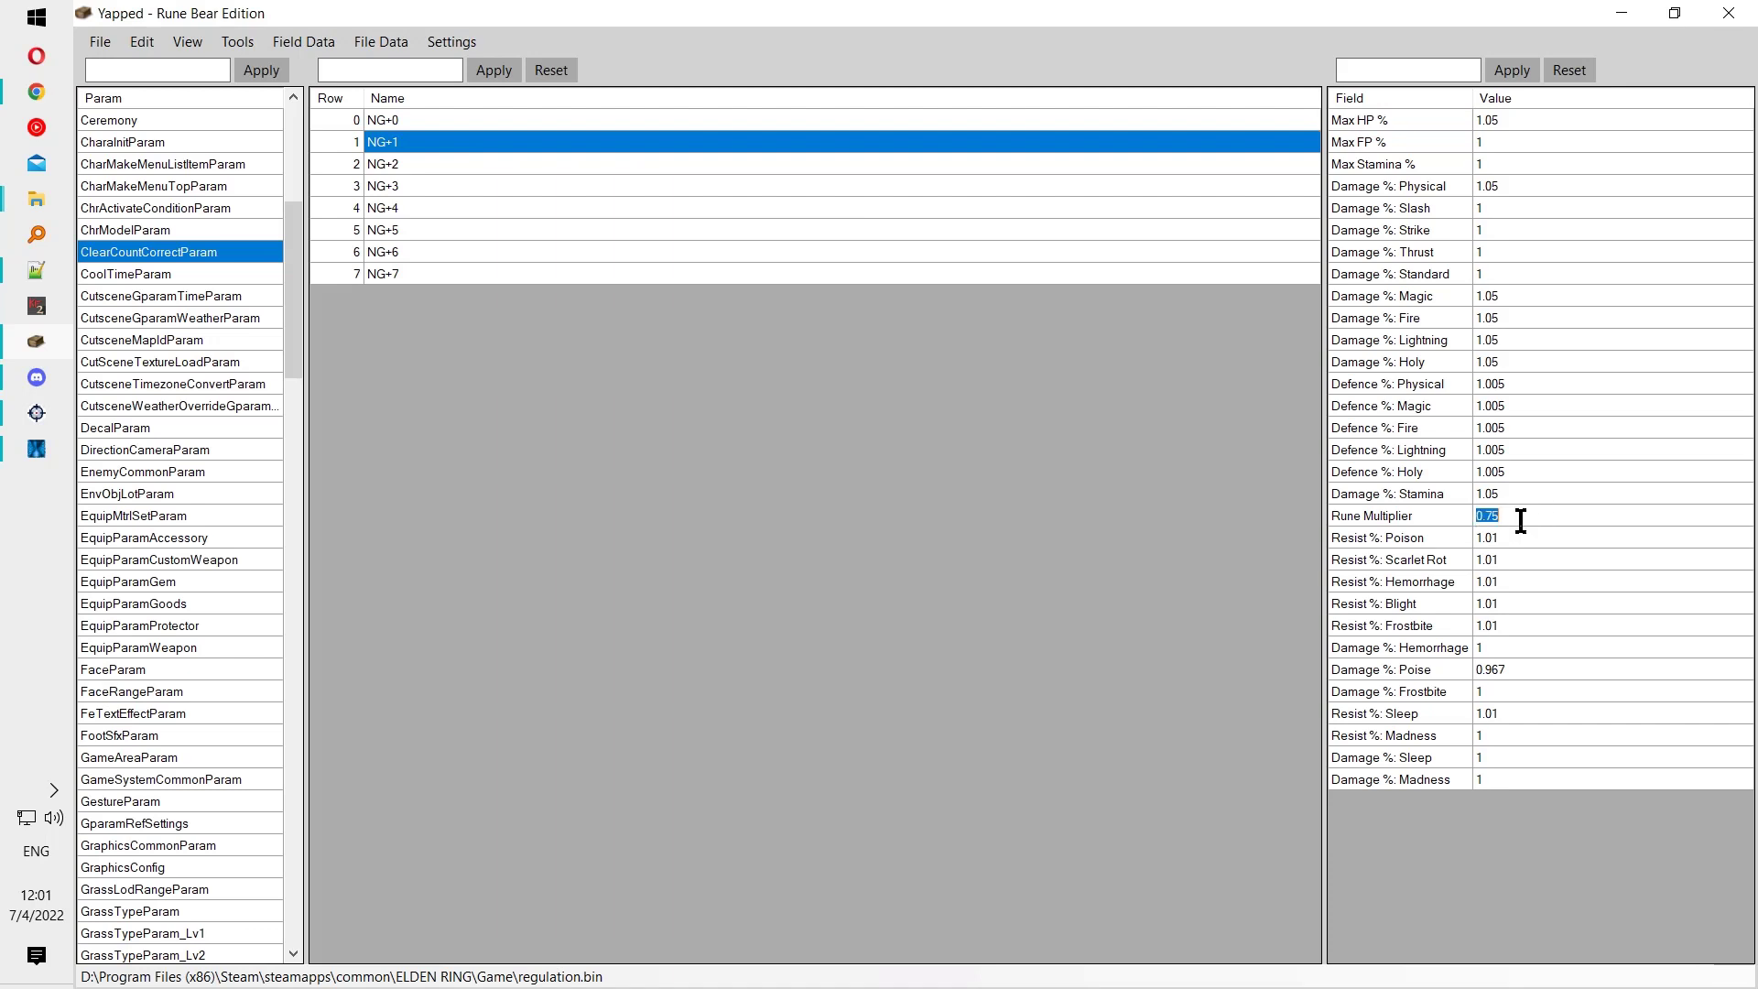
click(465, 163)
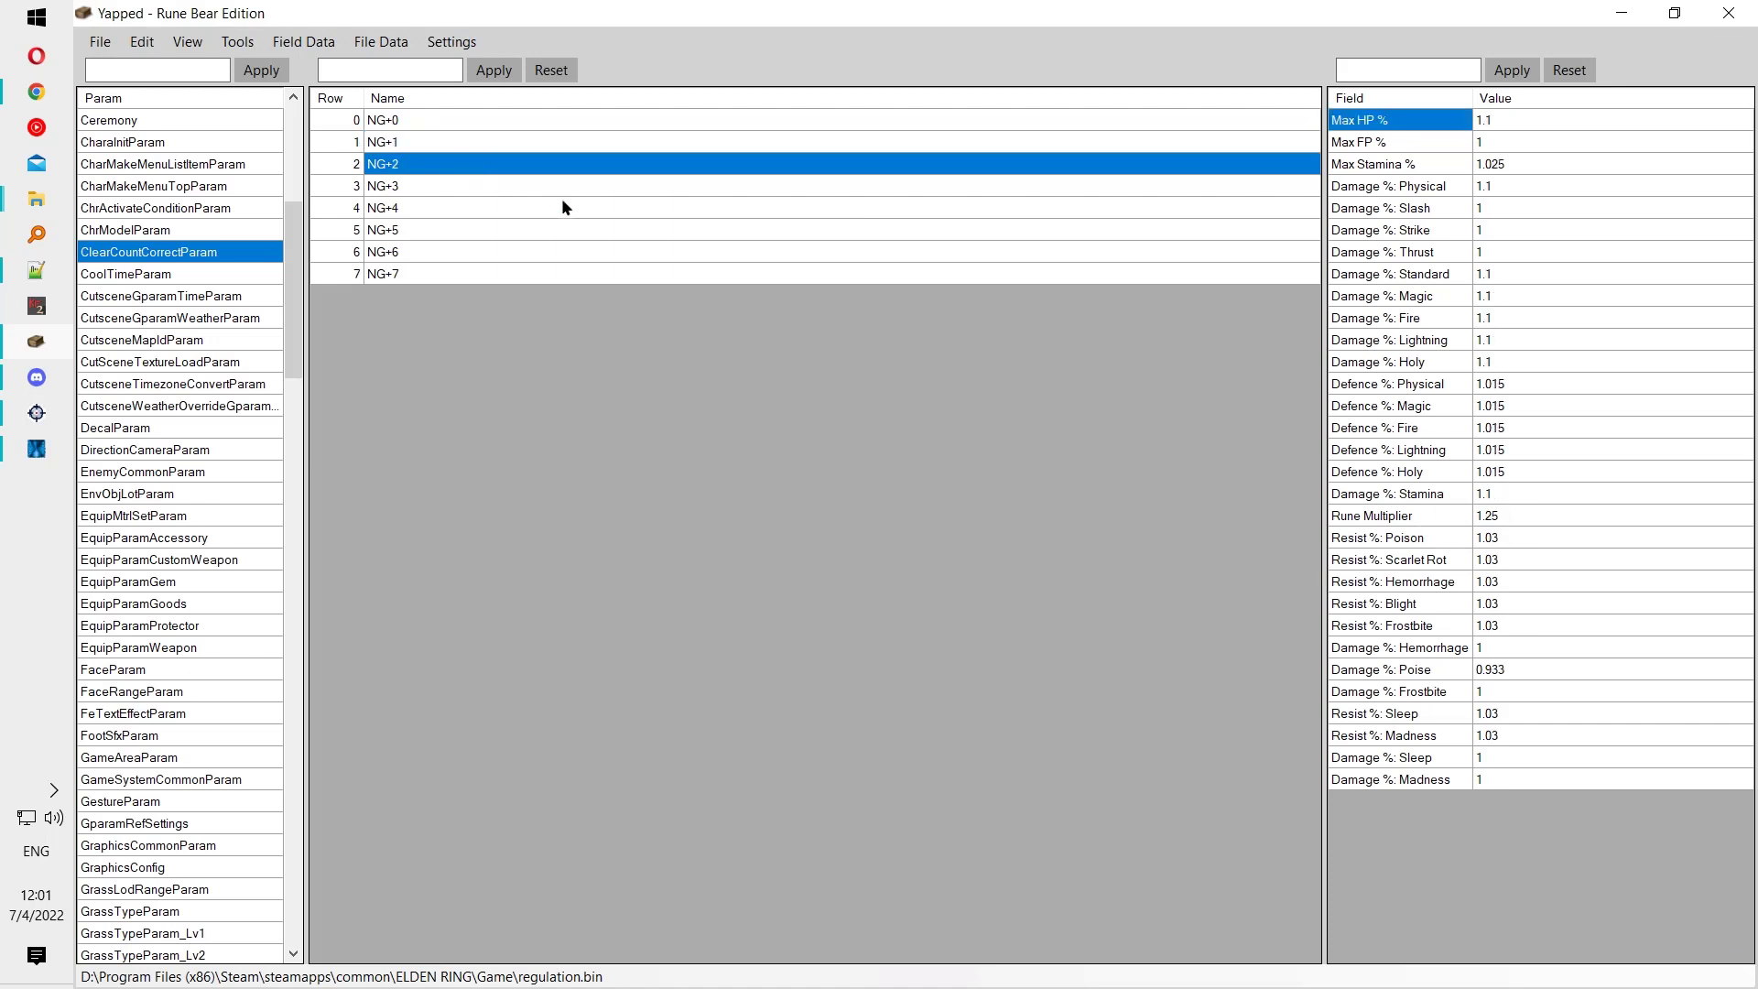
key(Down)
key(Down)
key(Down)
key(Down)
key(Down)
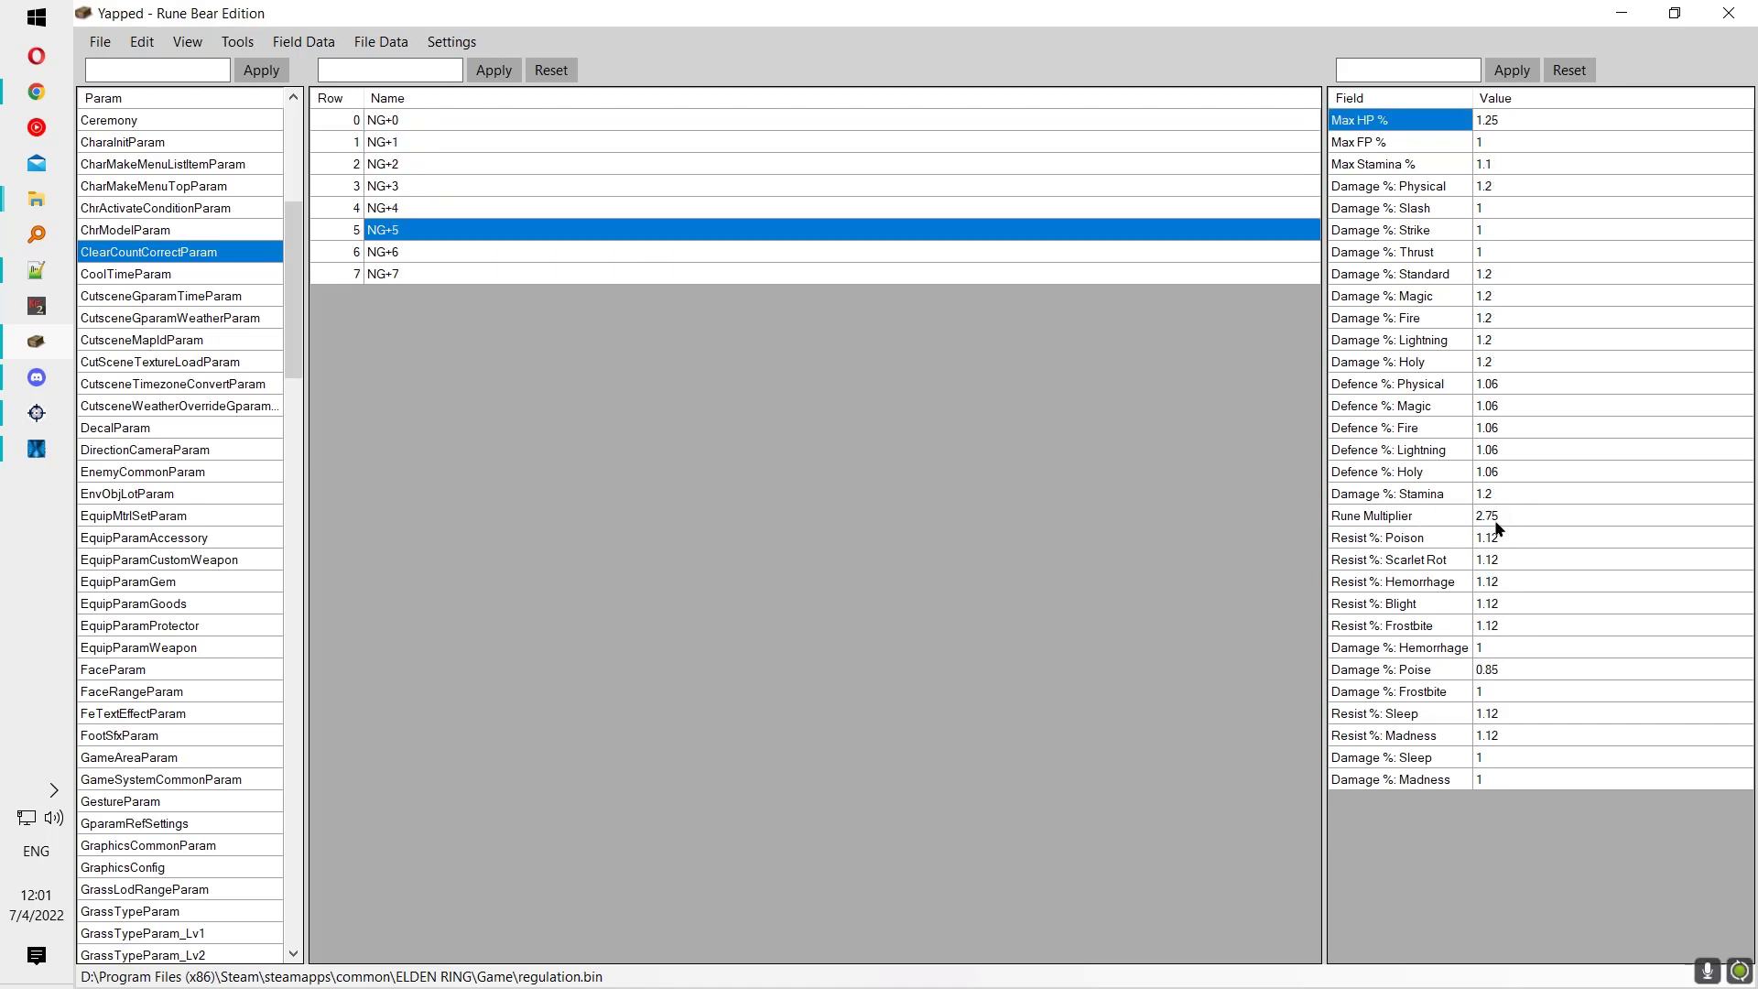
key(Up)
key(Up)
key(Up)
key(Up)
key(Up)
key(Up)
key(Up)
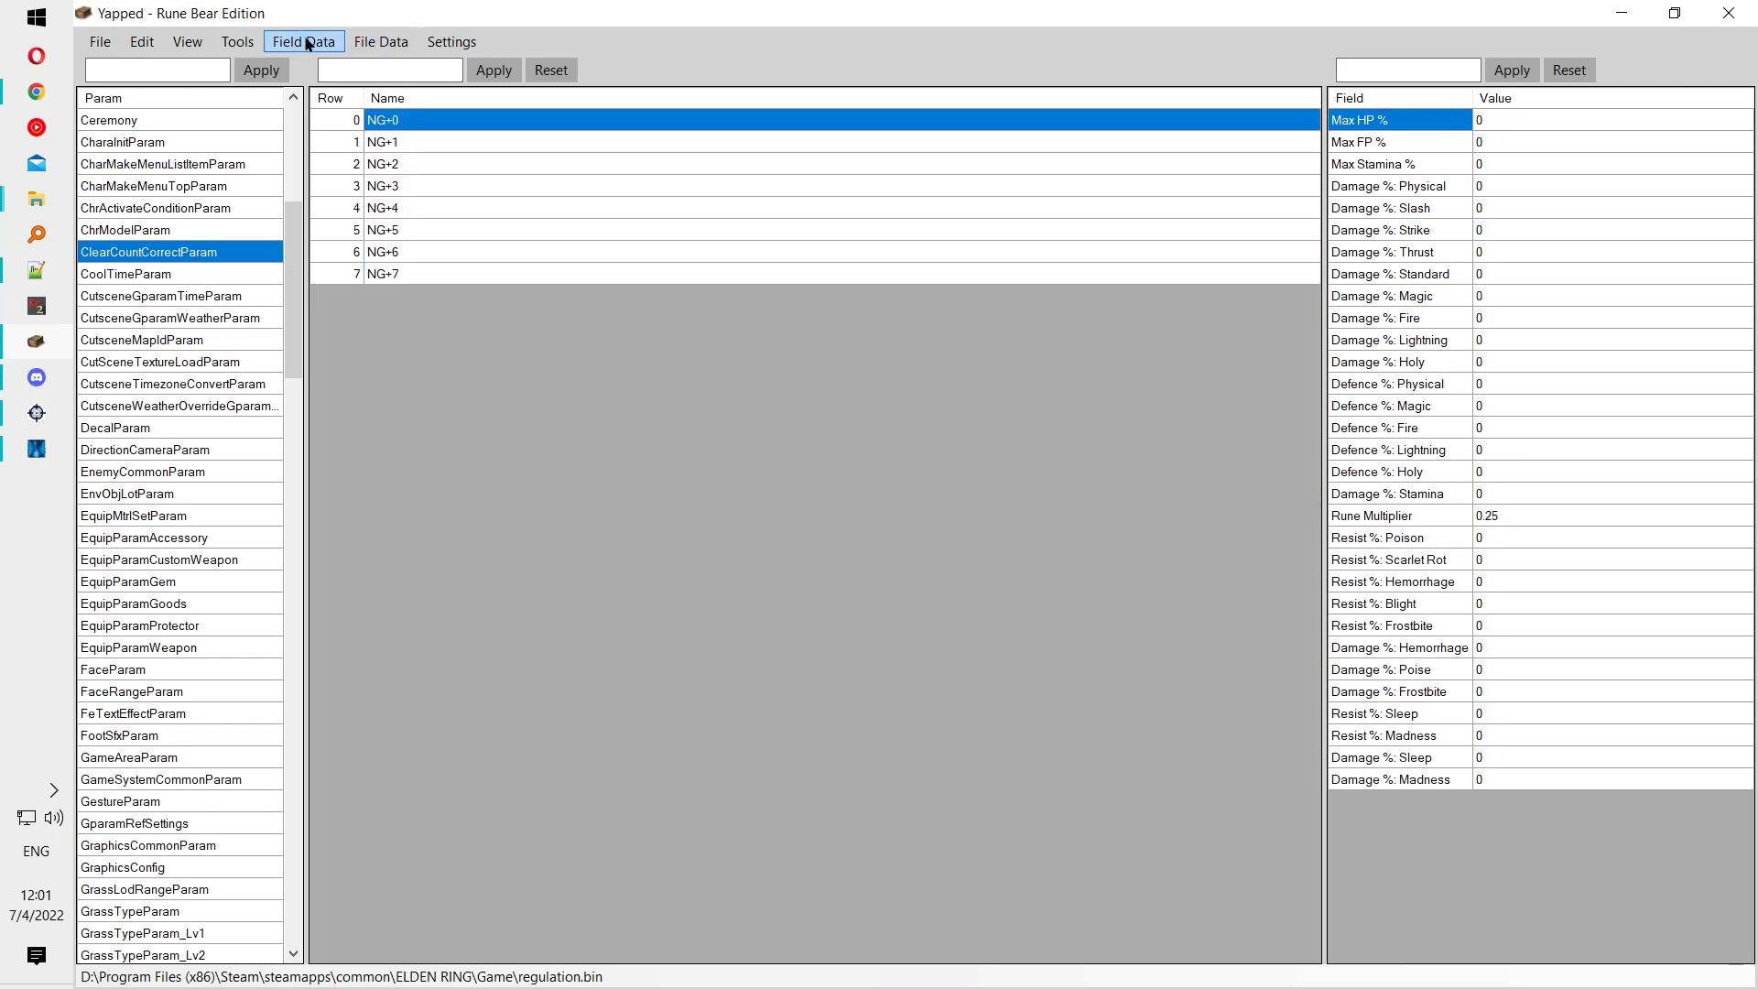
click(307, 43)
click(405, 186)
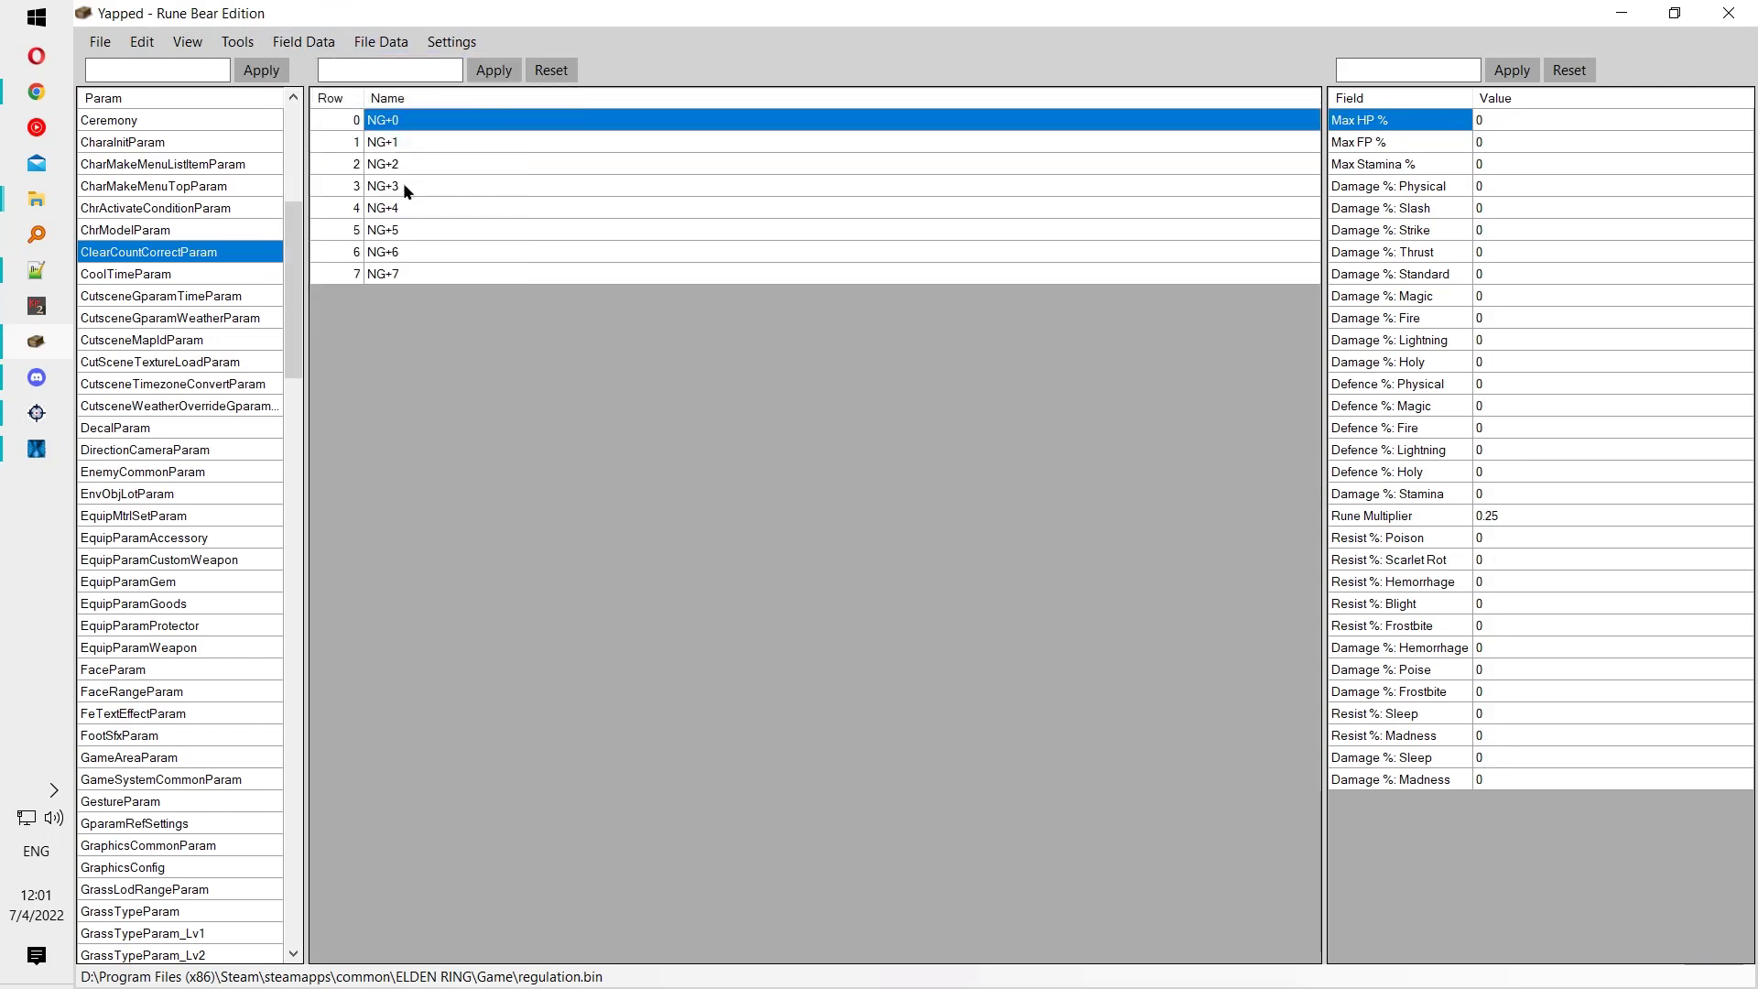
Step: Inspect the NG+0 row's Rune Multiplier value and its FP, thrust and magic damage percentage fields
click(1487, 516)
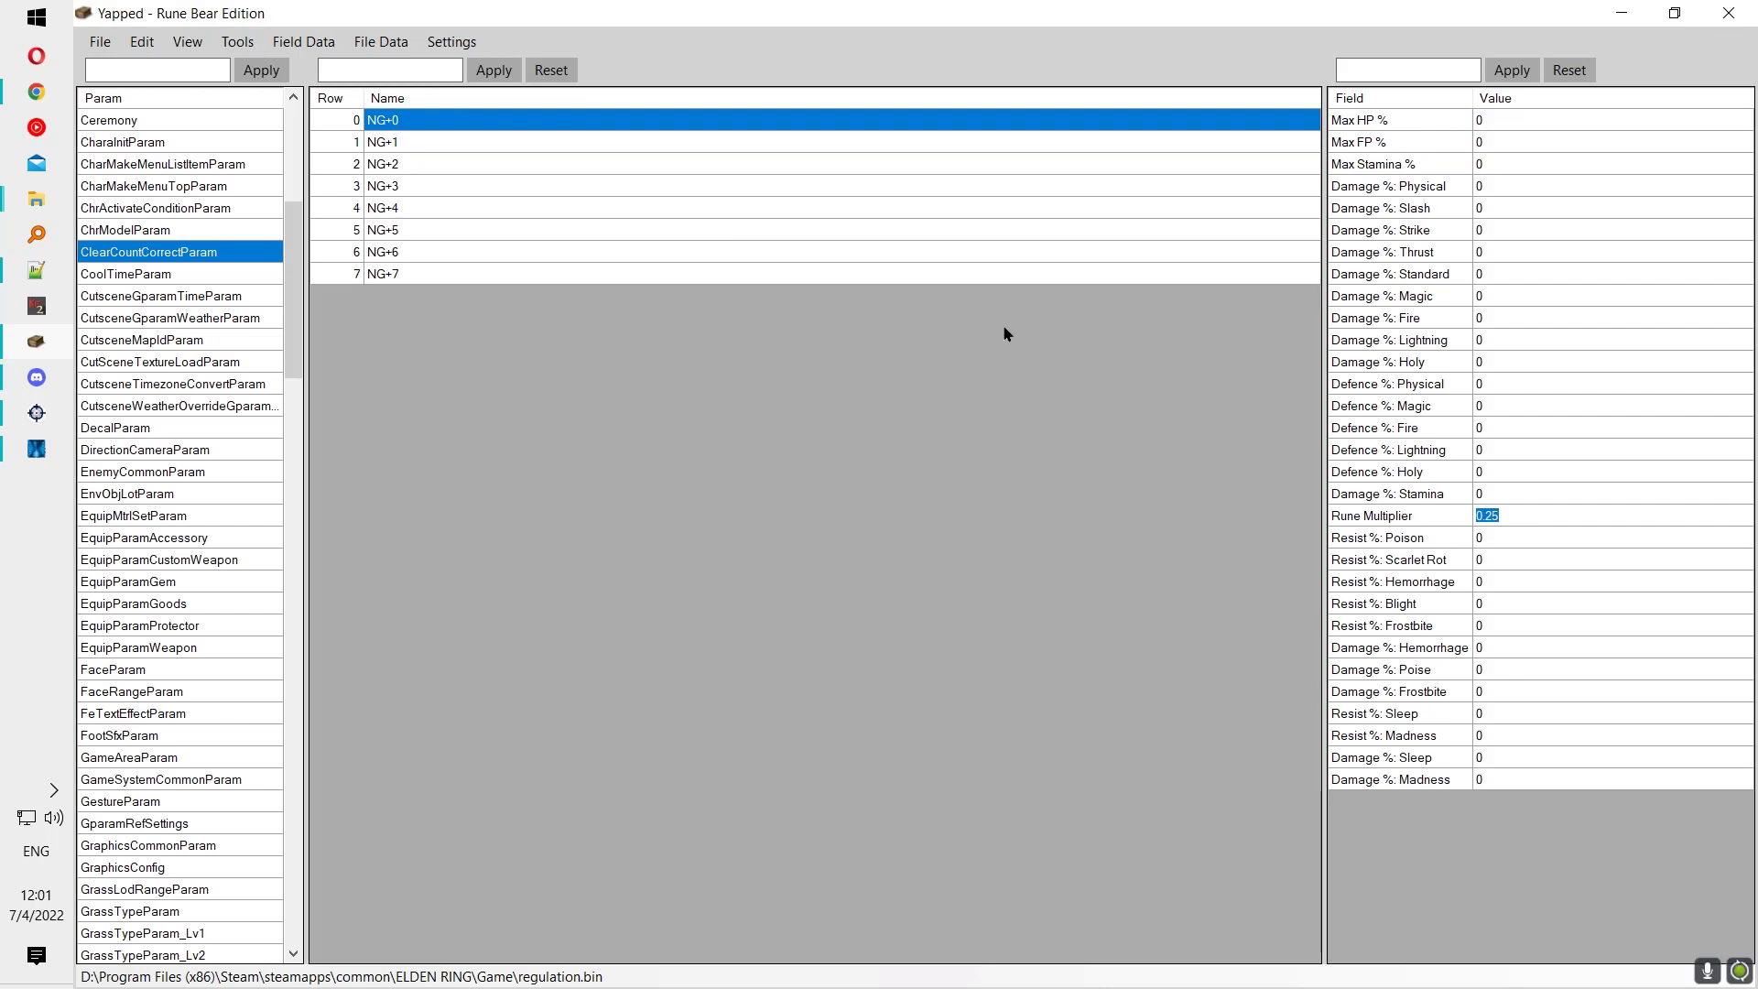
click(1437, 144)
click(1419, 254)
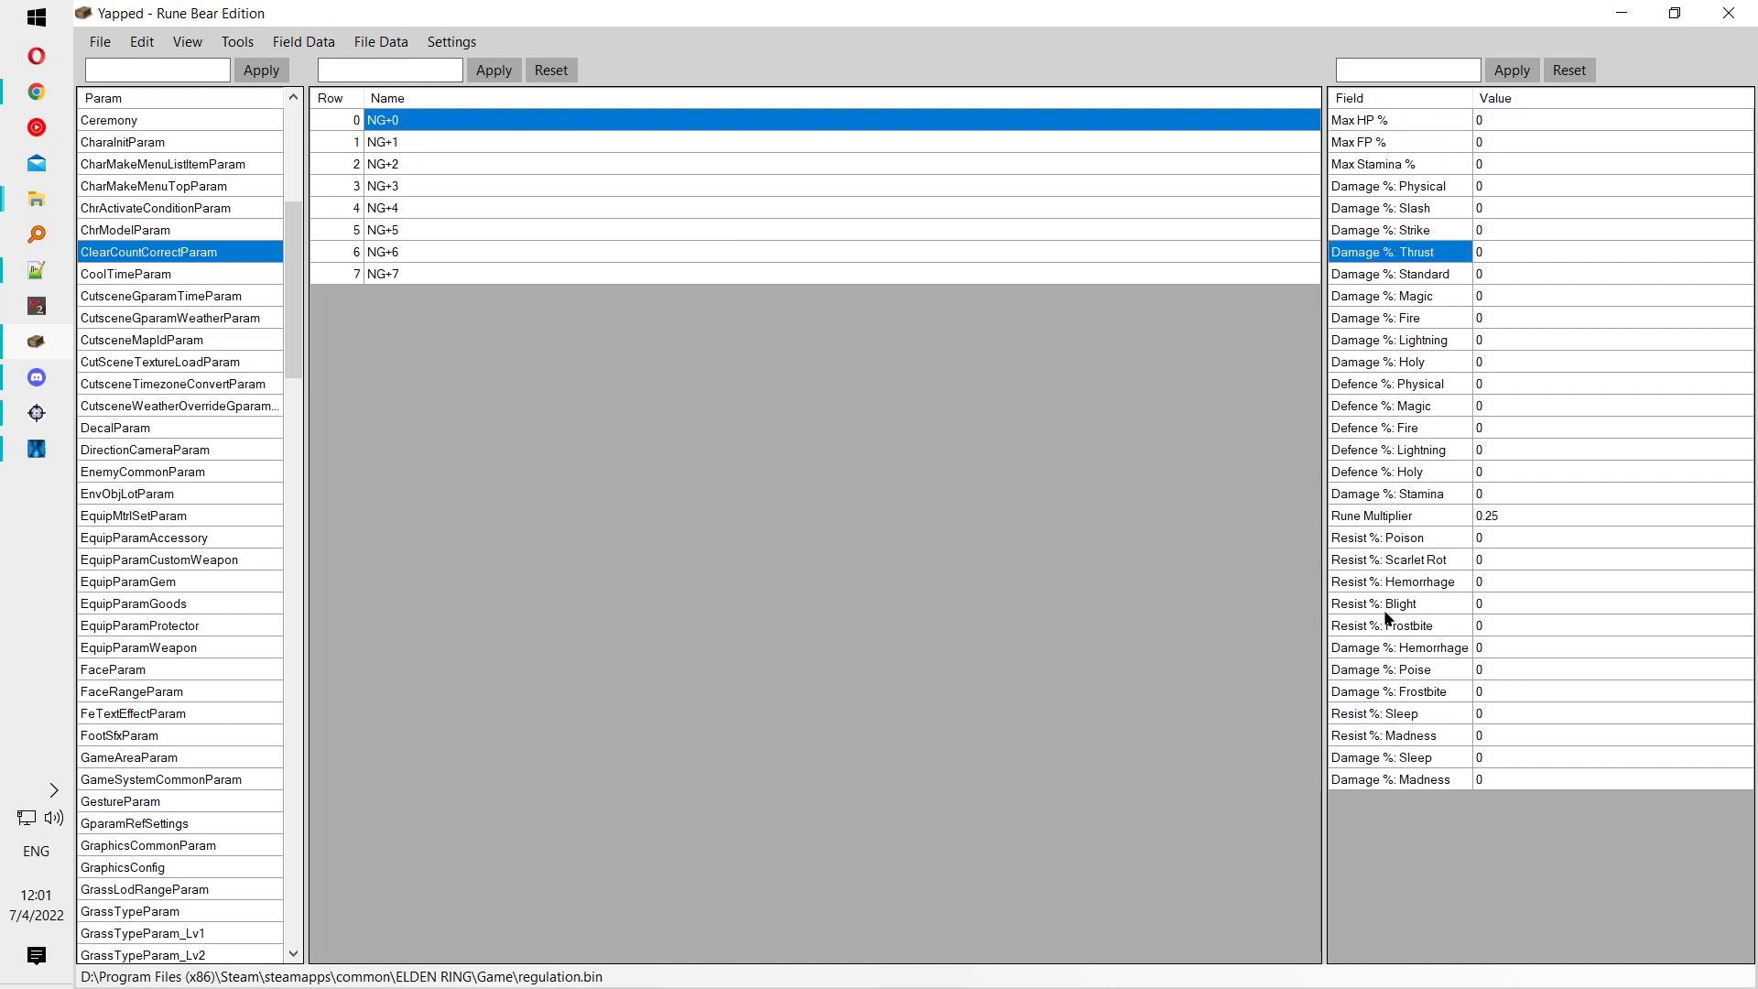
click(1382, 298)
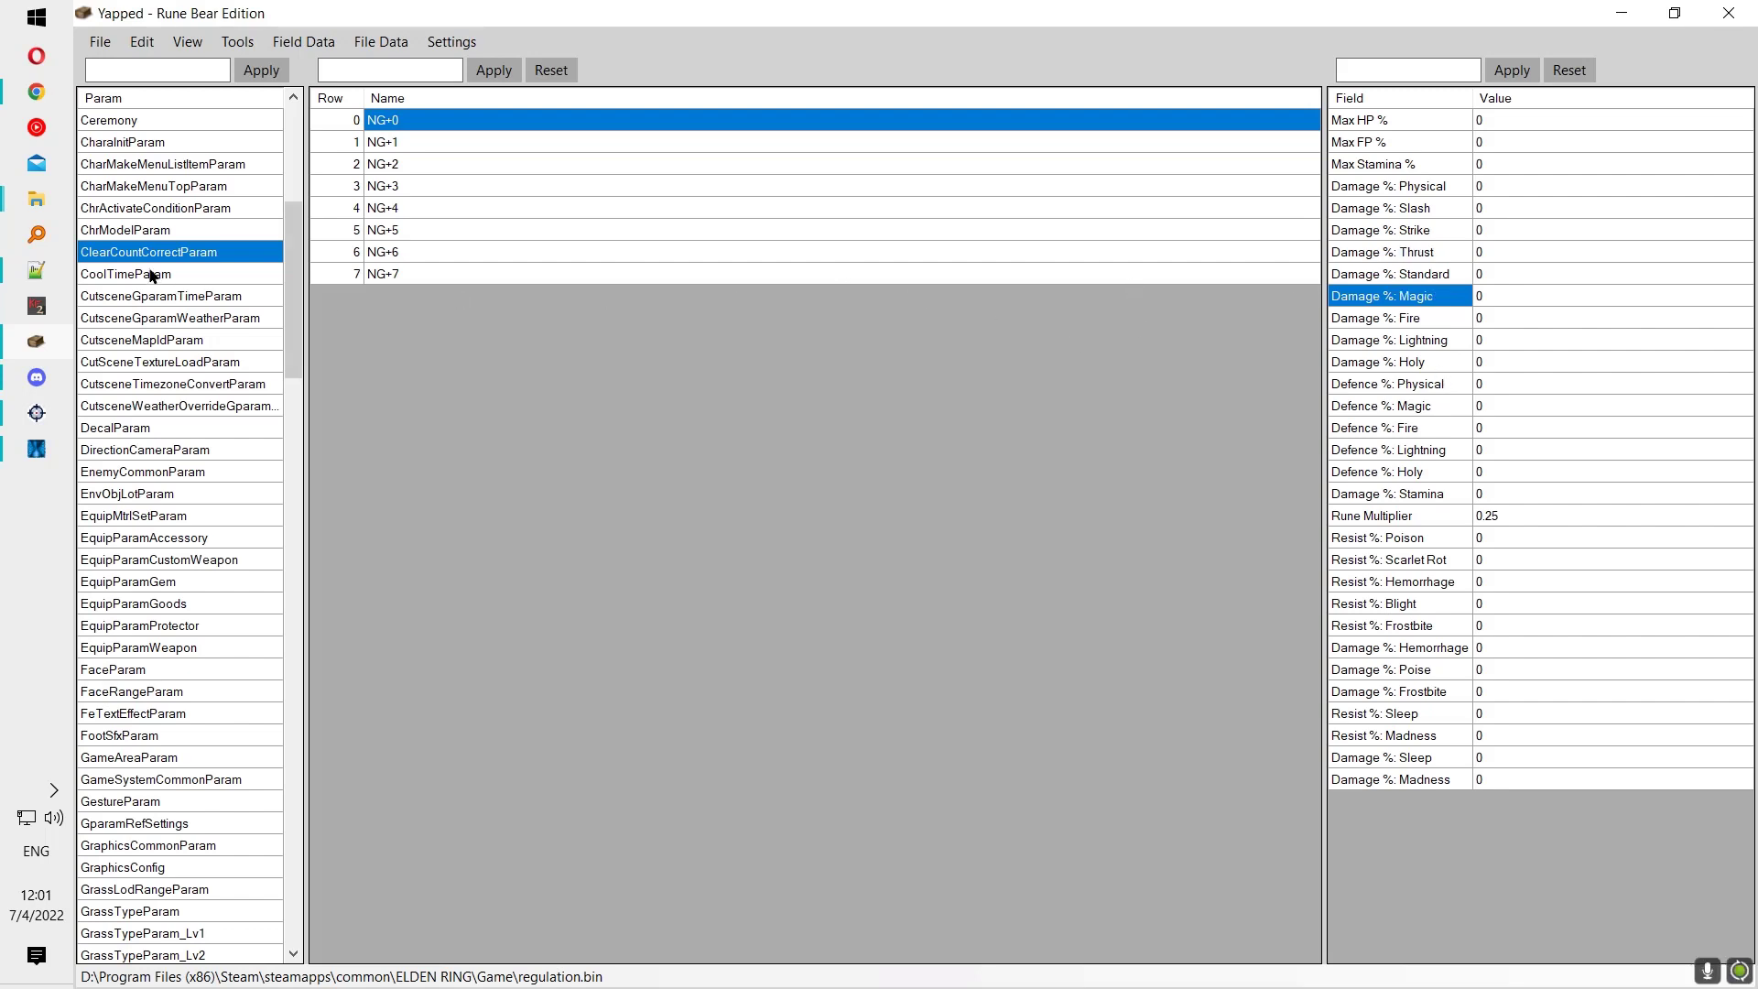
Step: Open the CalcCorrectGraph table and browse its defence and shield rows, ending on the Shield - Stamina % row
scroll(146, 291, up, 2)
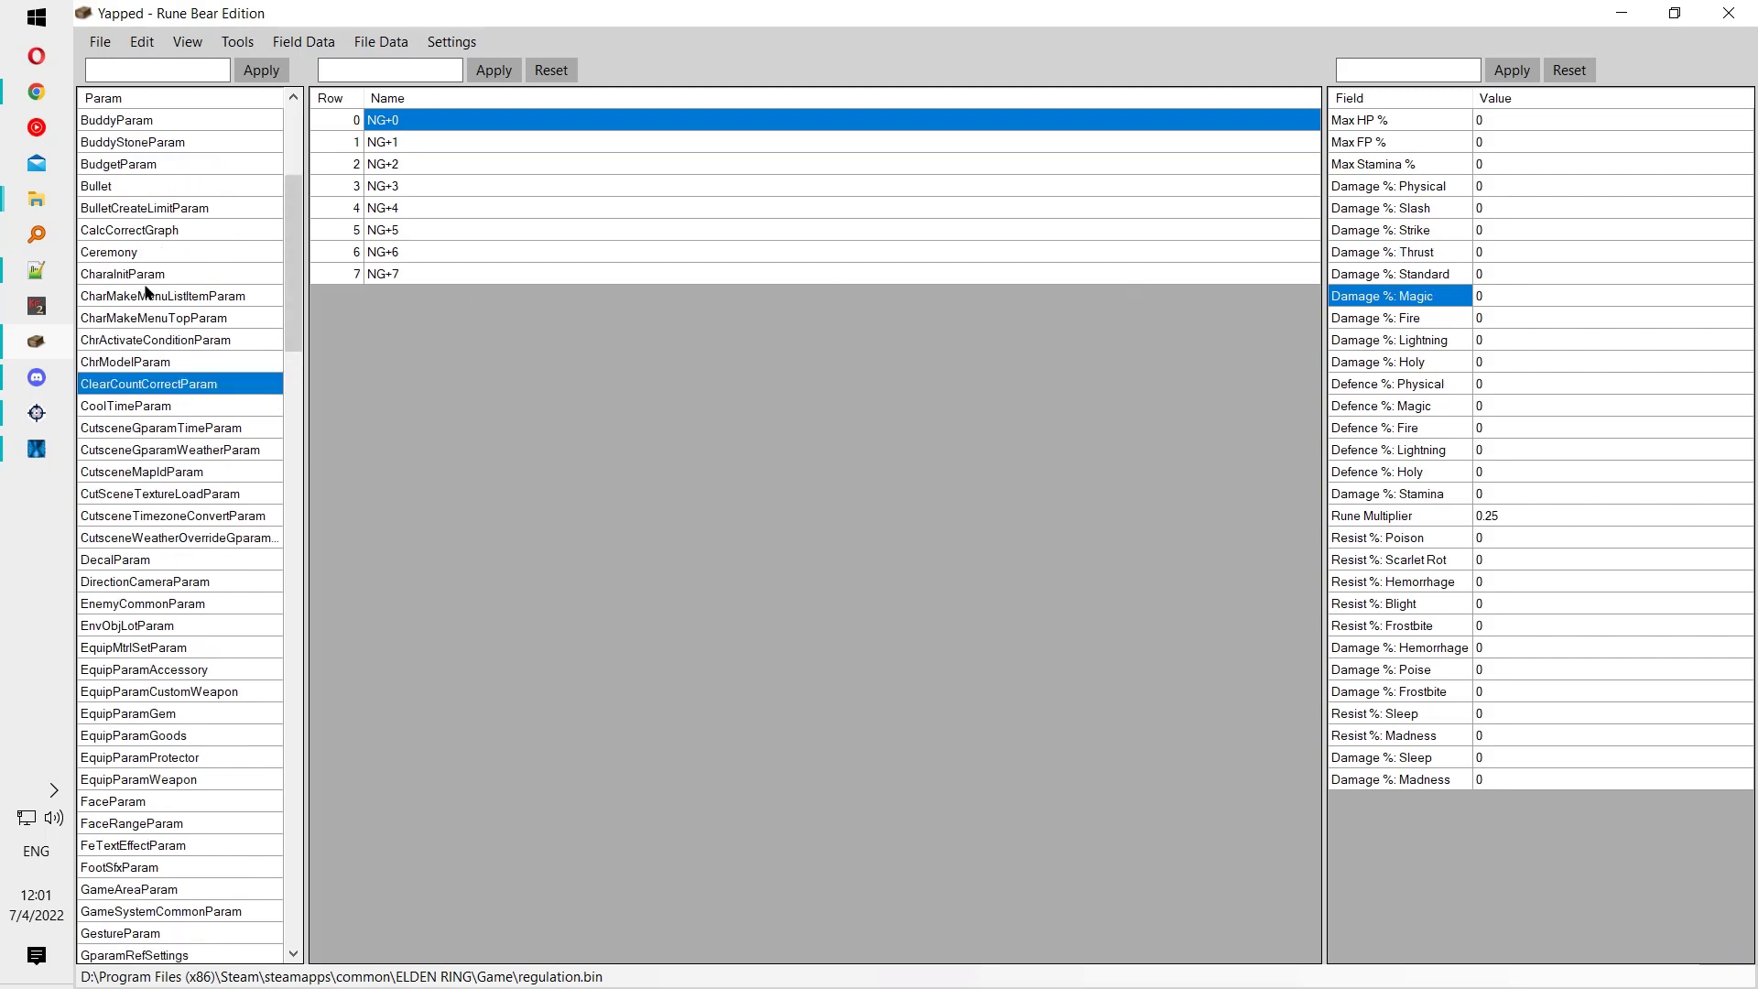
click(117, 233)
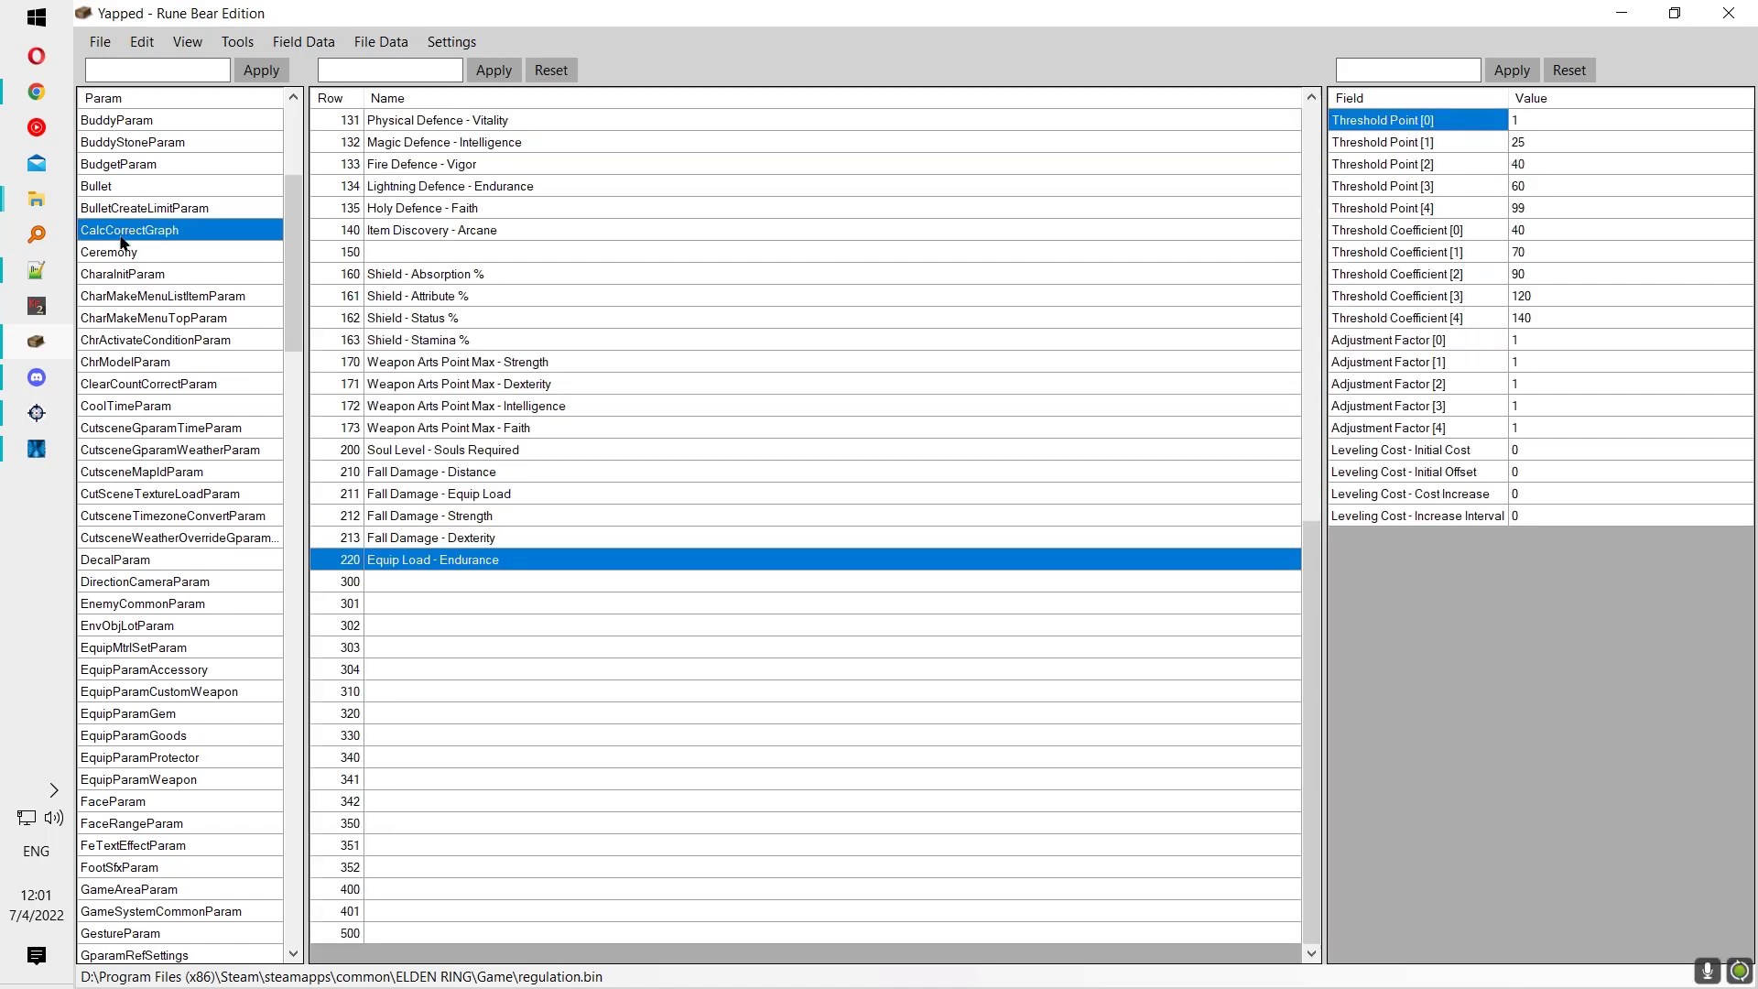
click(477, 122)
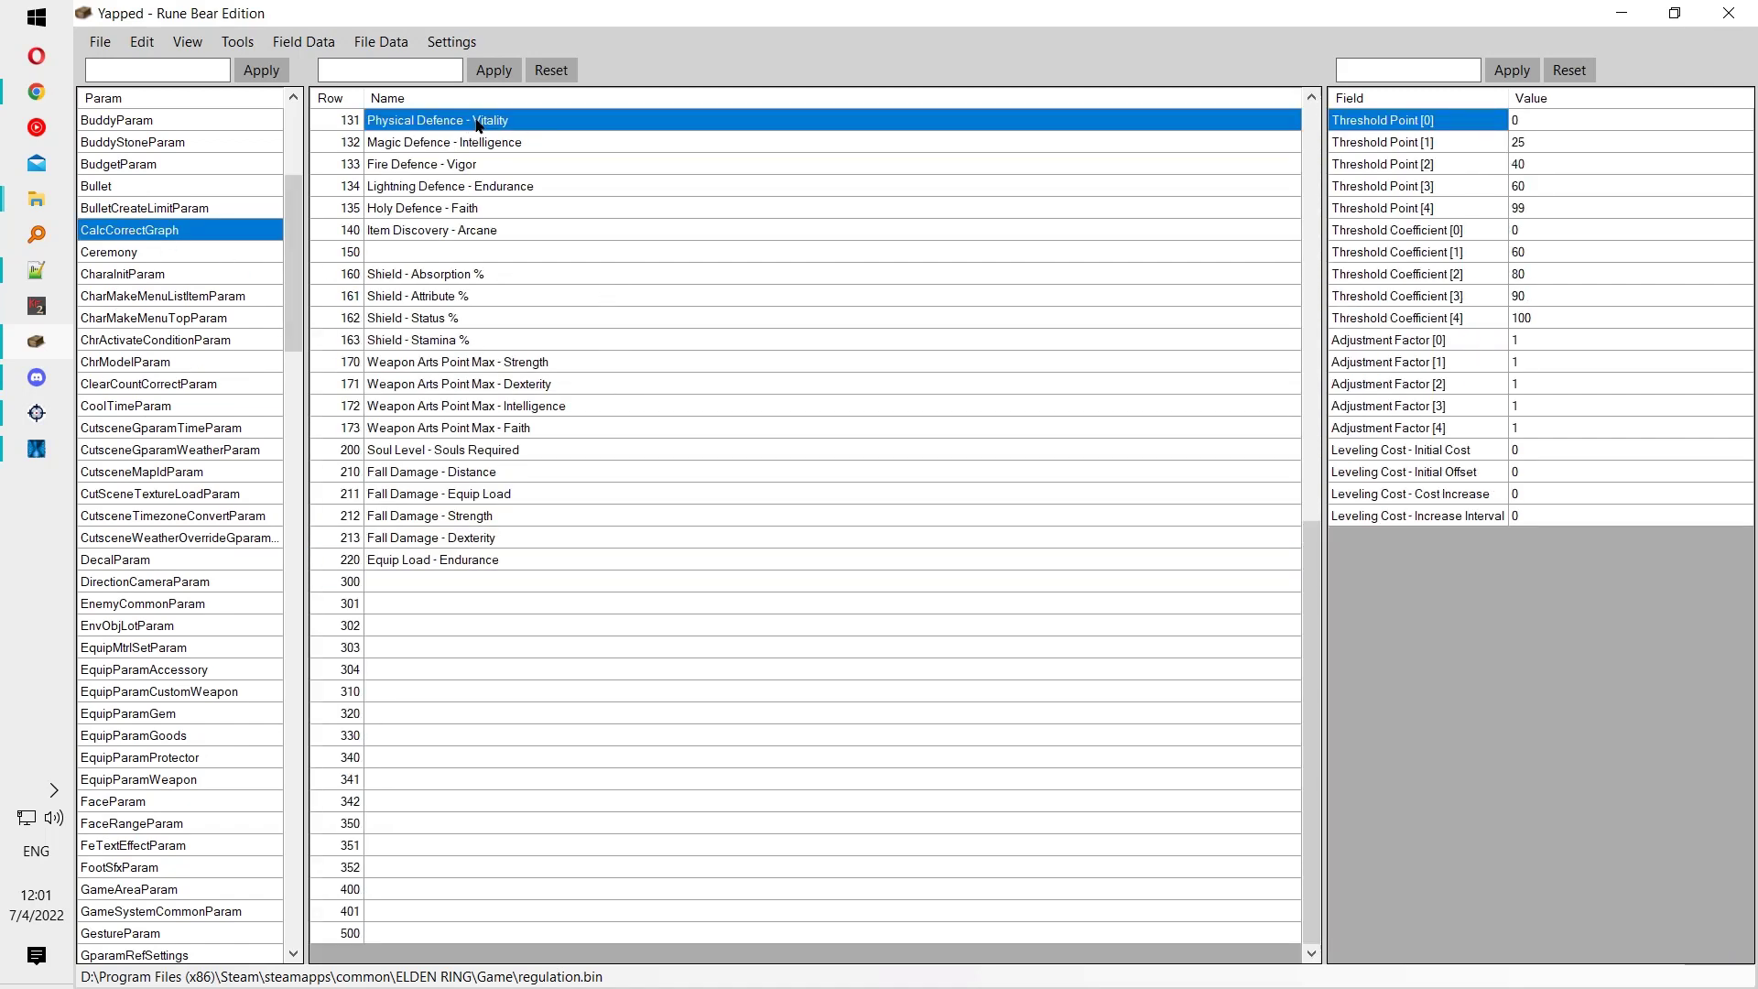
click(461, 341)
click(450, 251)
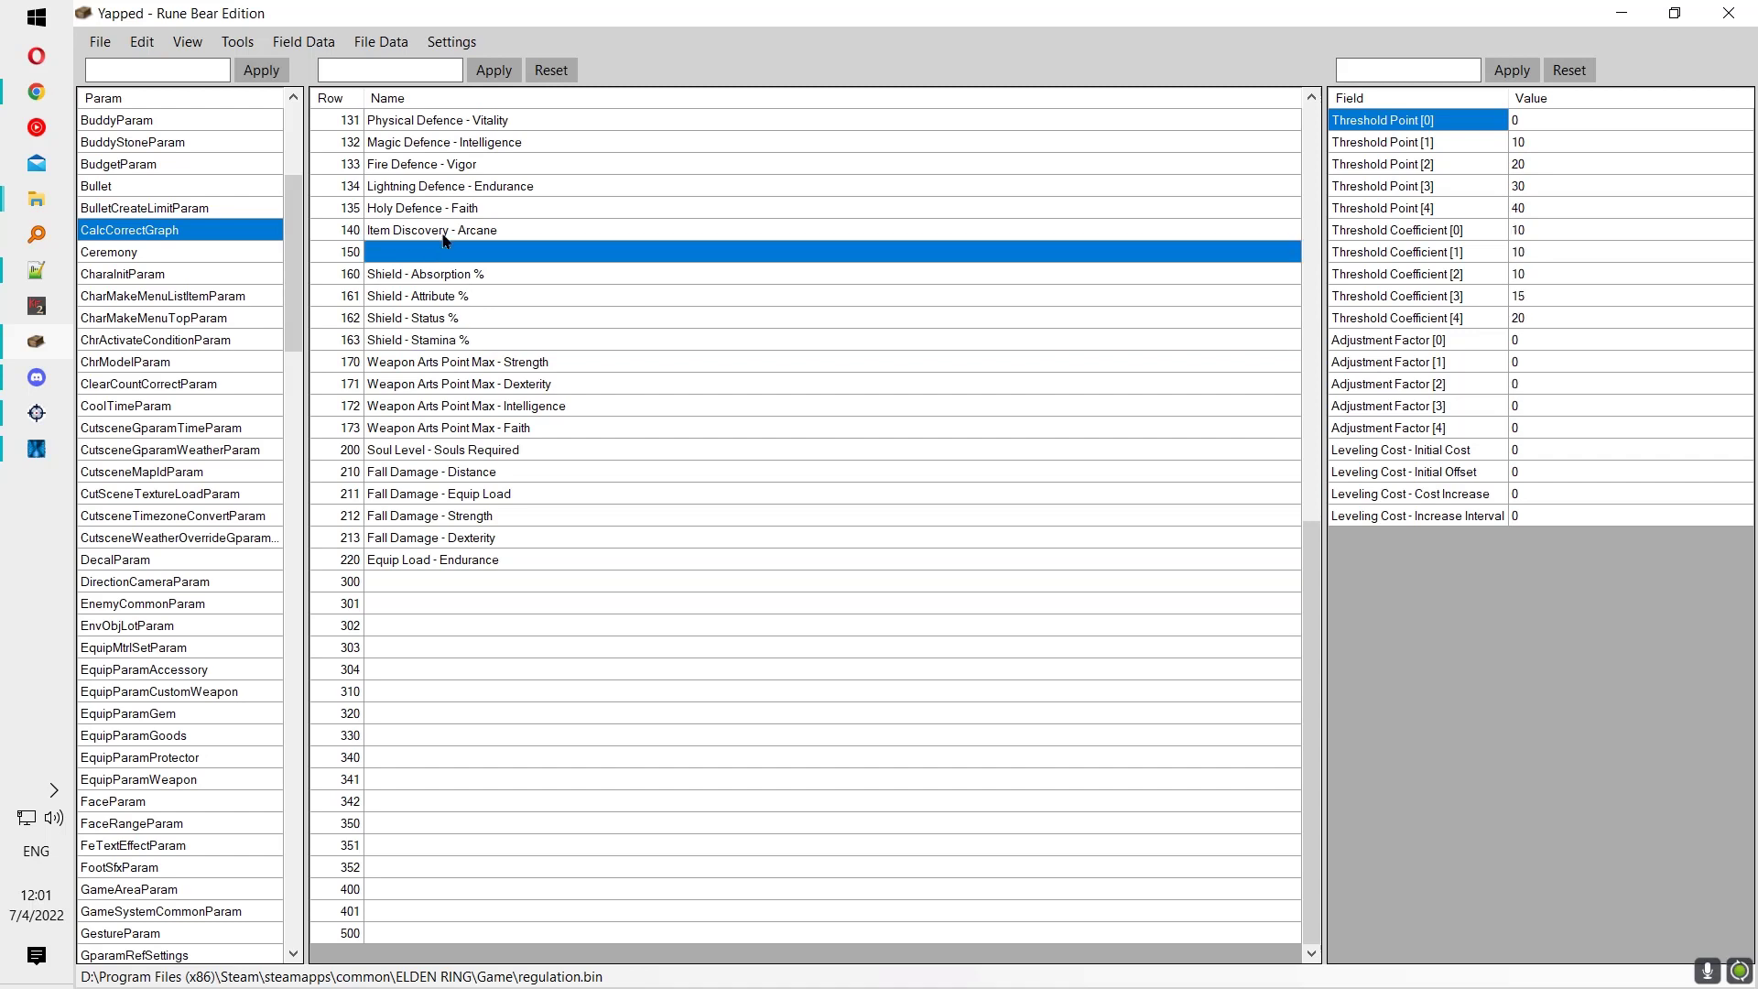
click(445, 144)
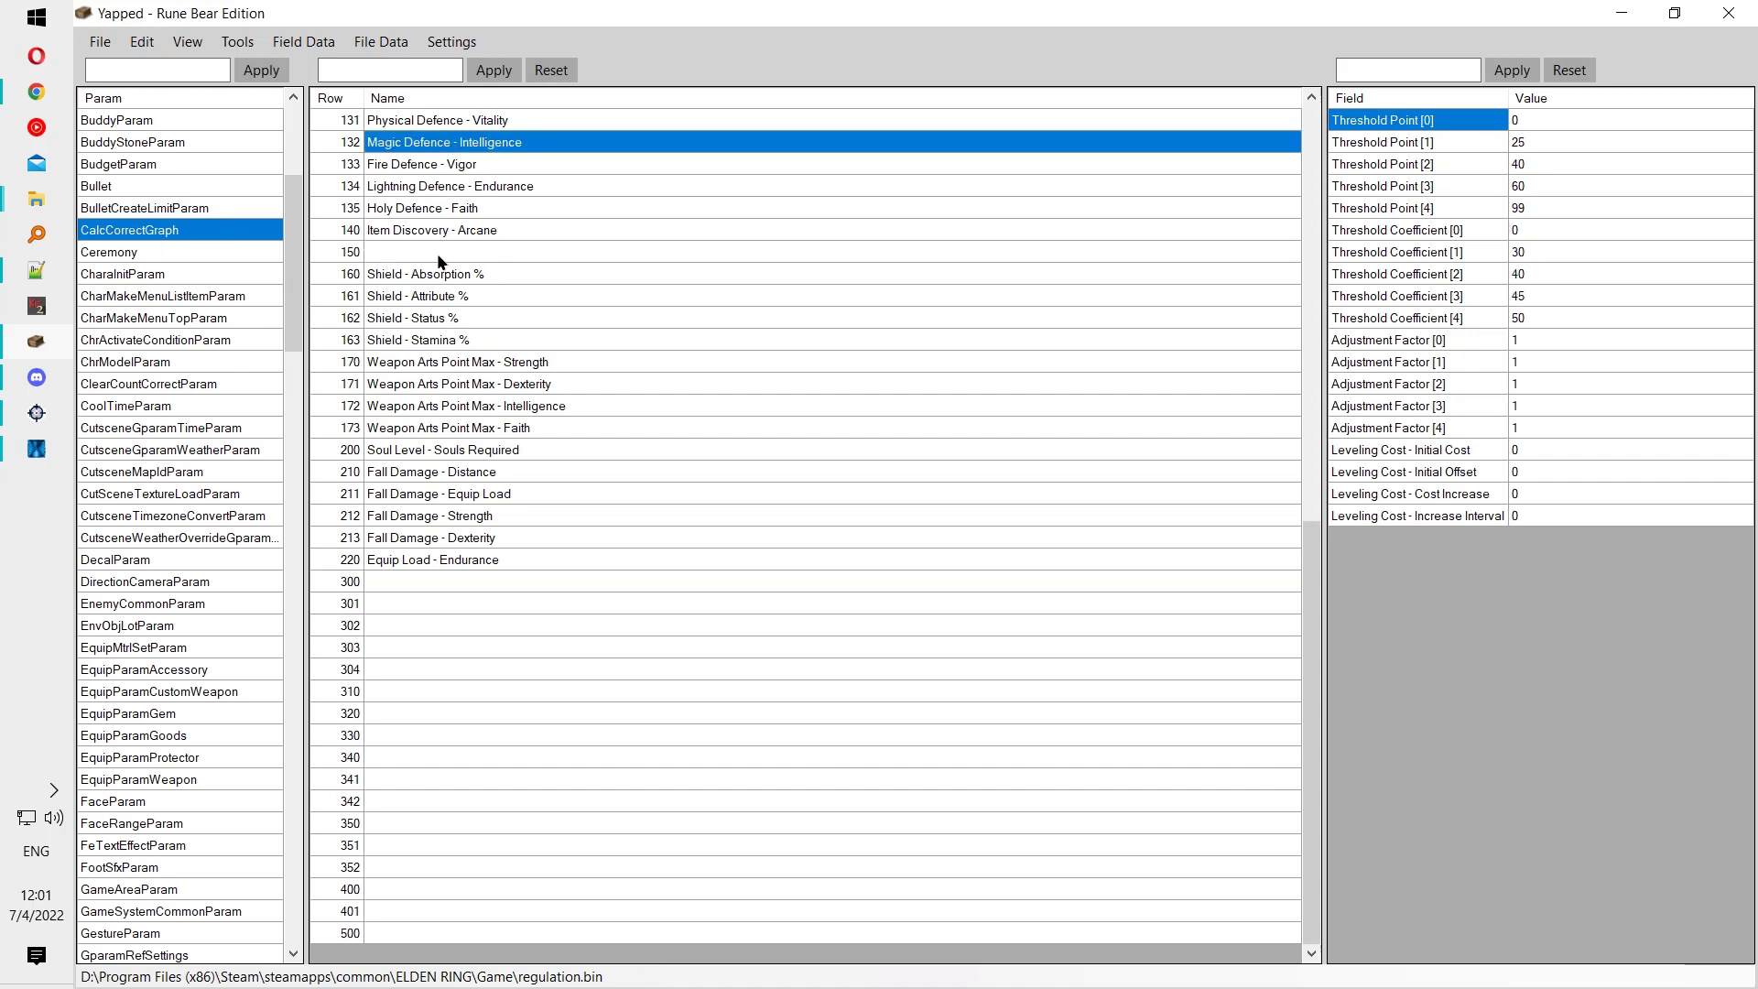
click(451, 274)
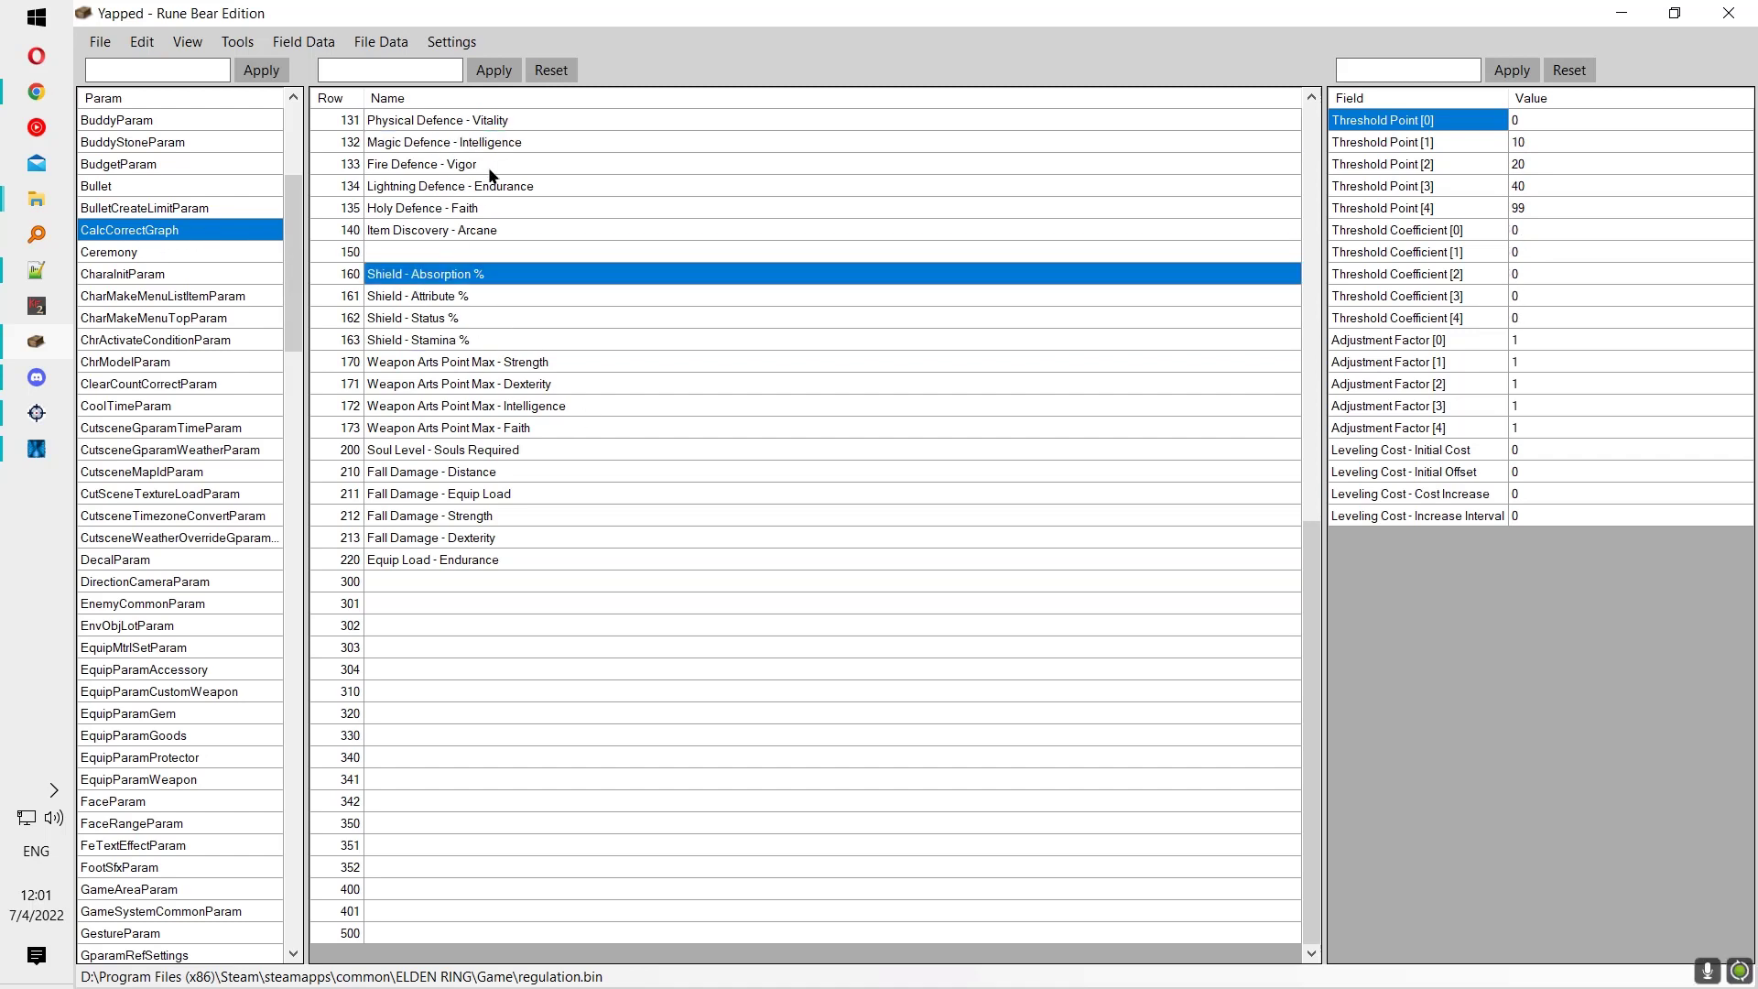
click(450, 339)
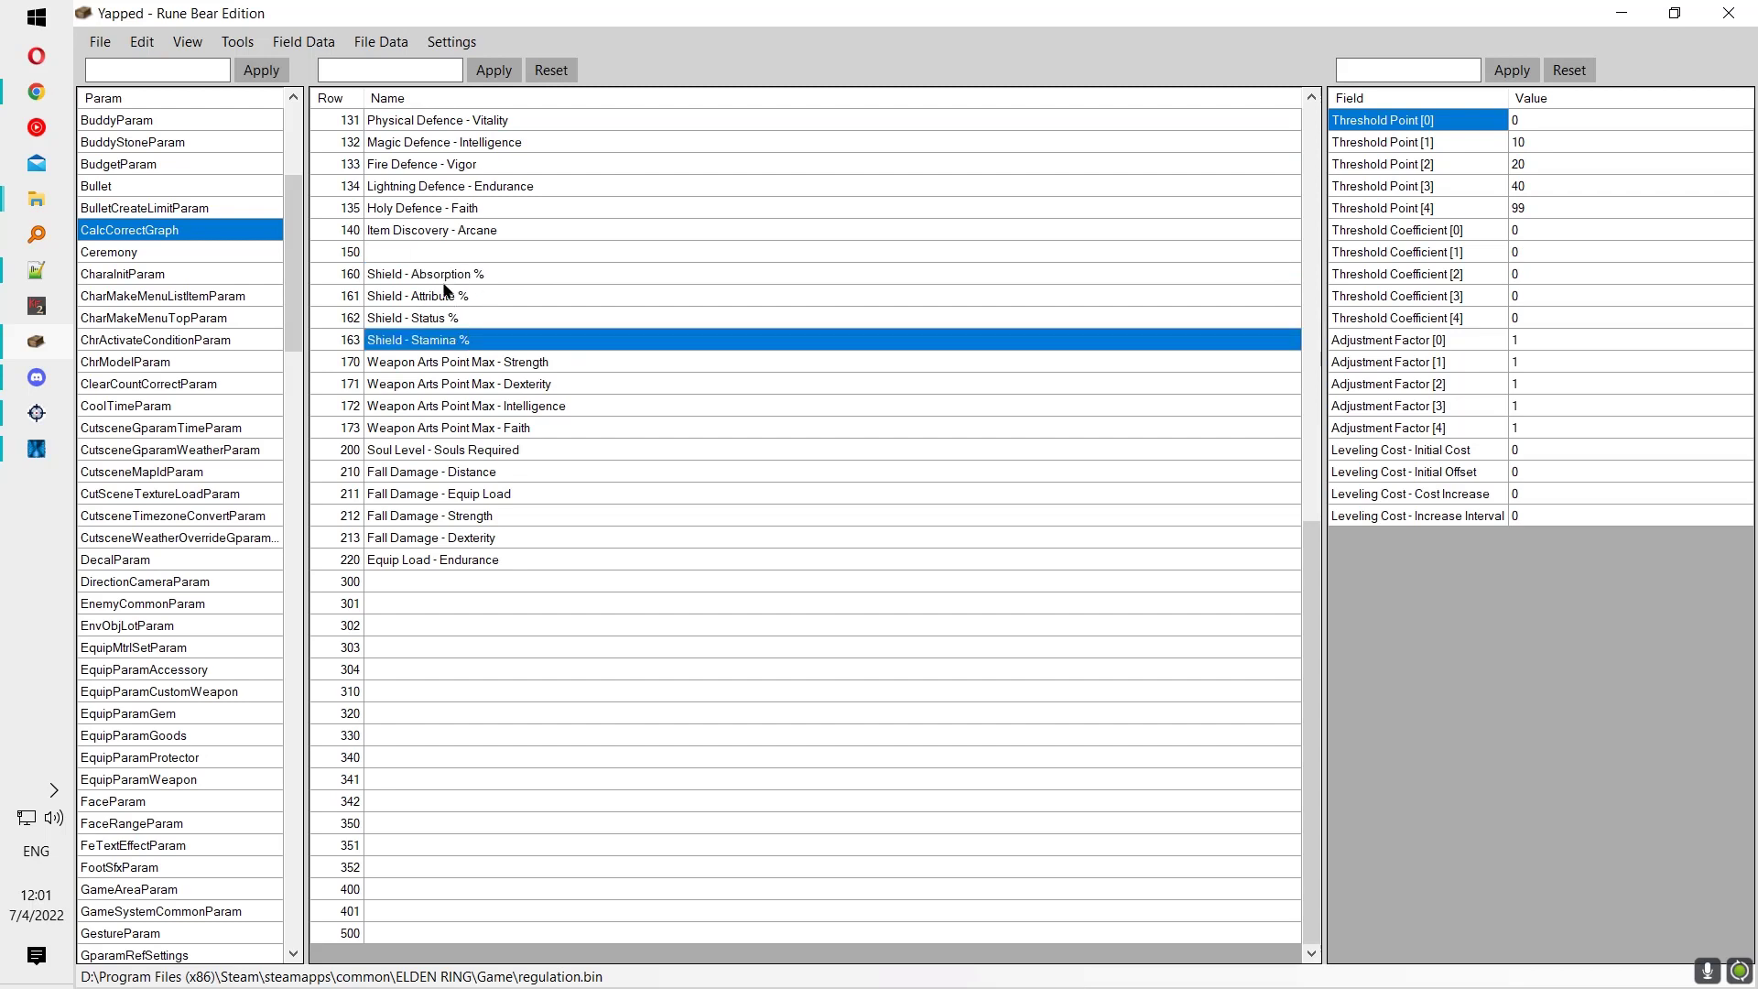
Step: Examine the Threshold Point [0] to [4] fields and Threshold Coefficient [0] of the Shield - Stamina % row
click(1543, 122)
click(1410, 120)
click(1426, 144)
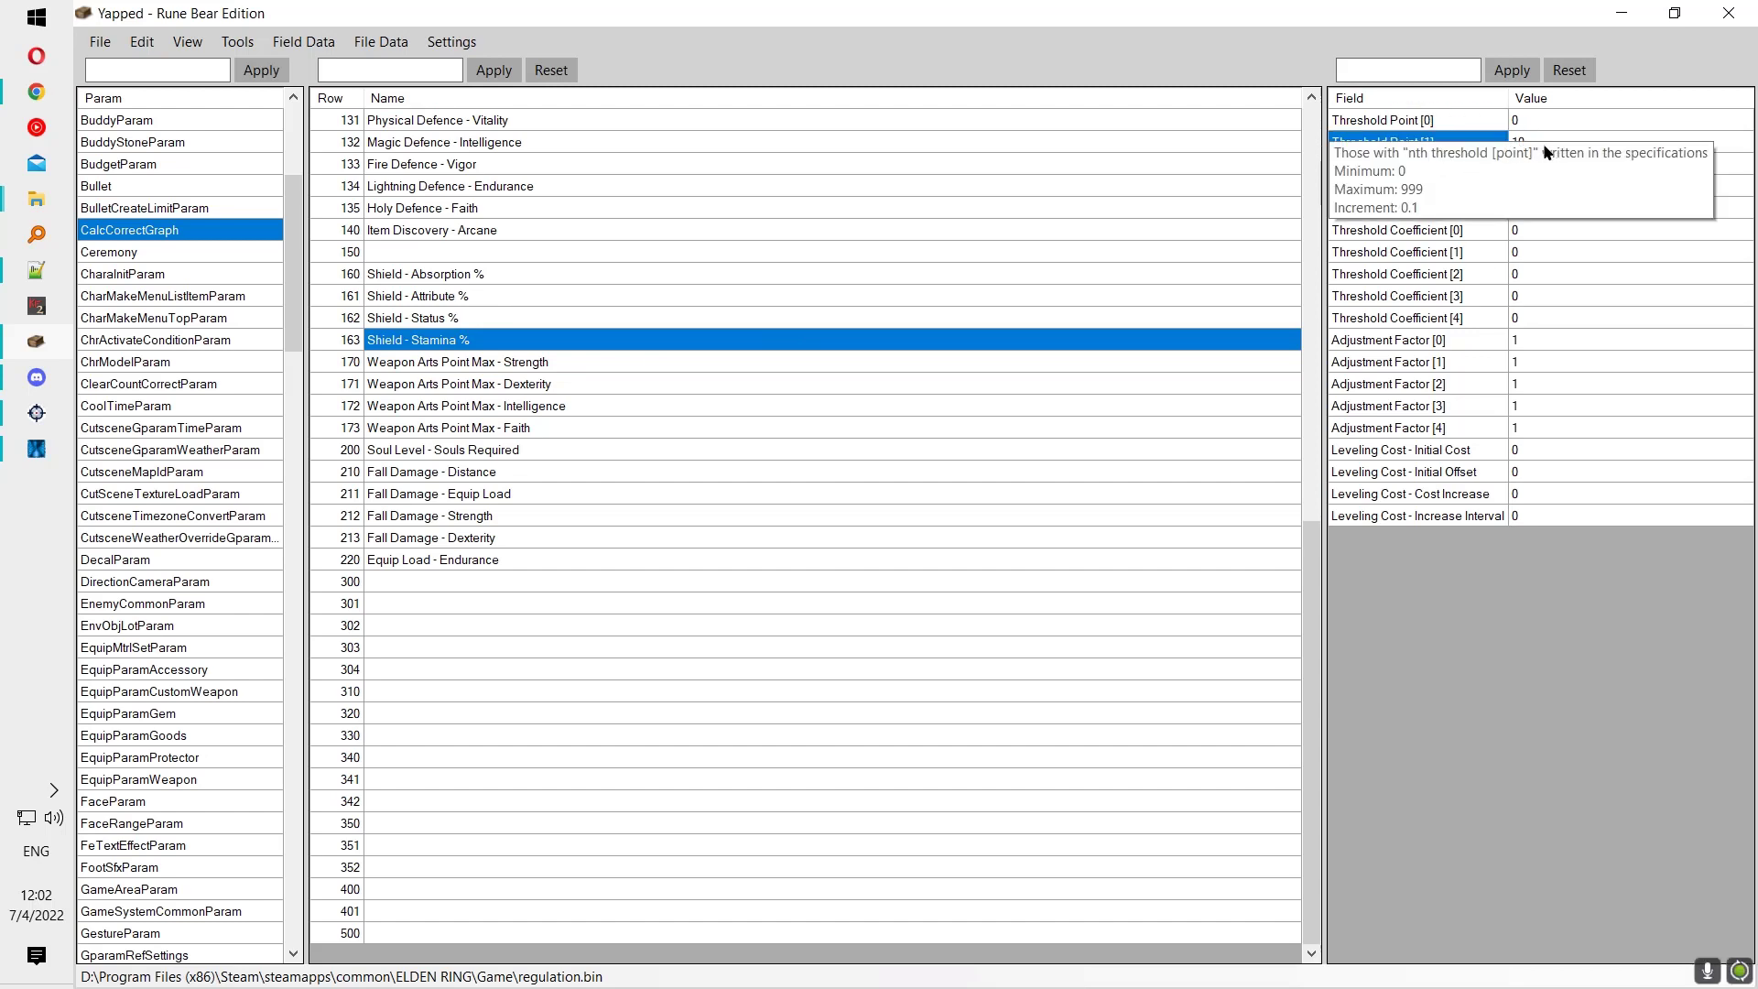
click(1582, 190)
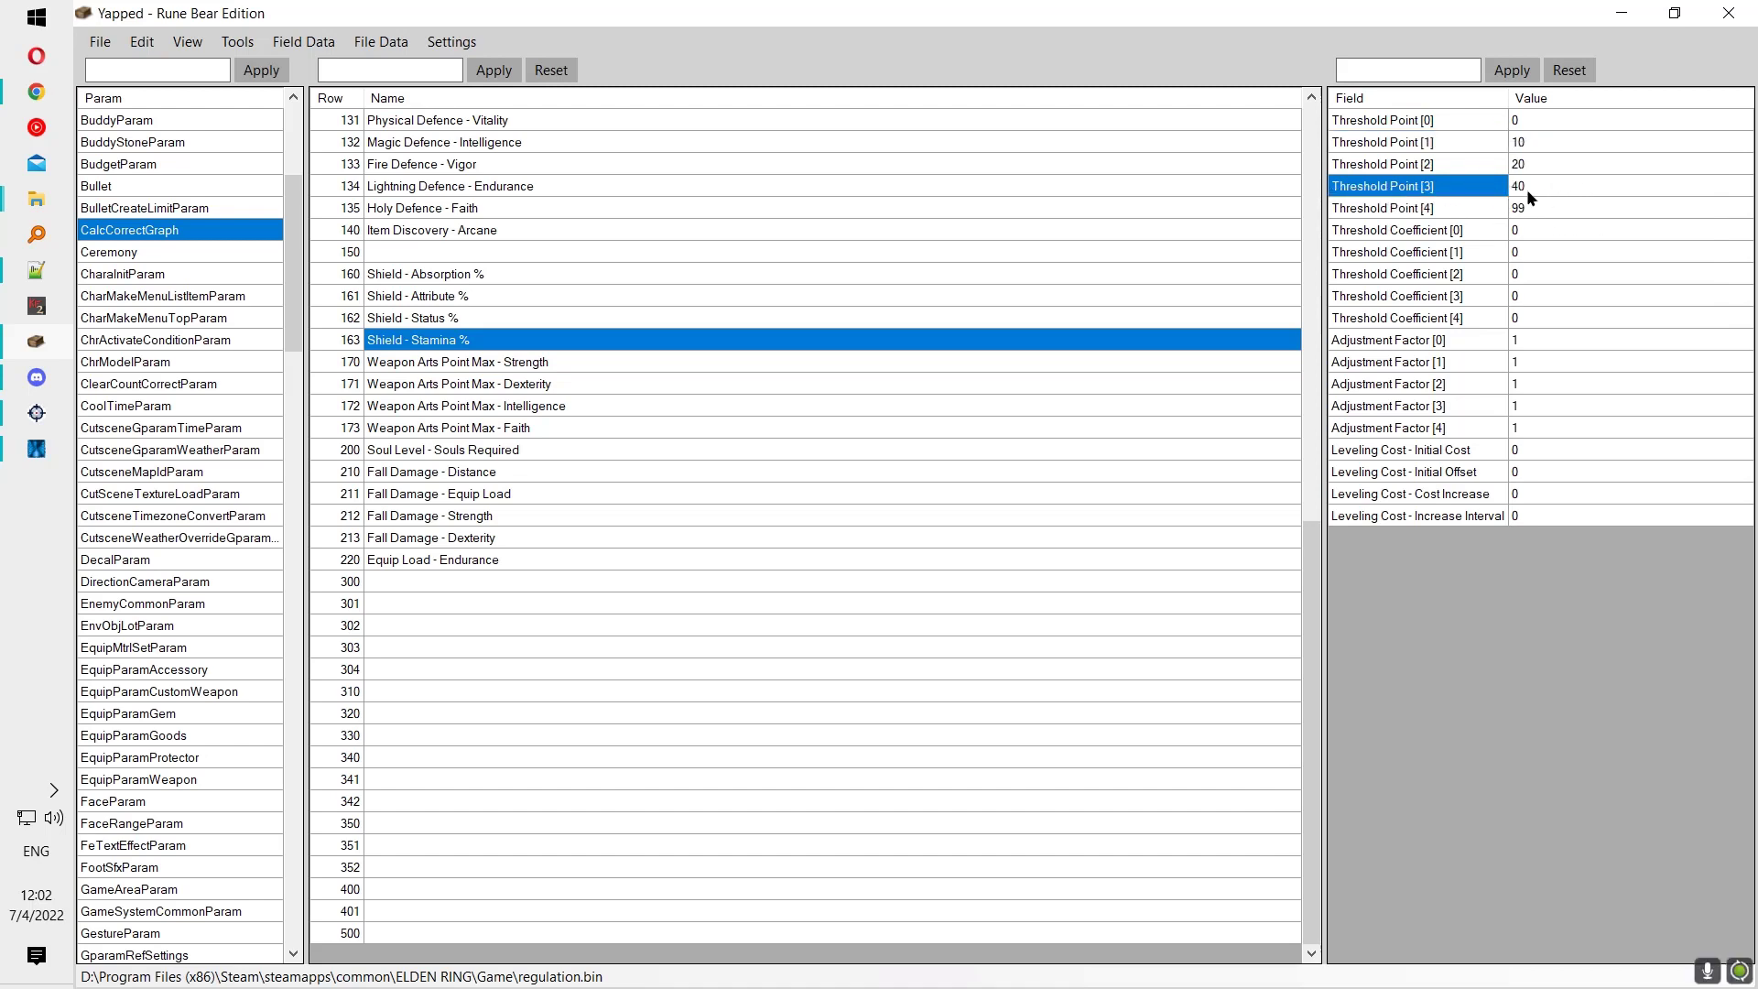
click(1479, 213)
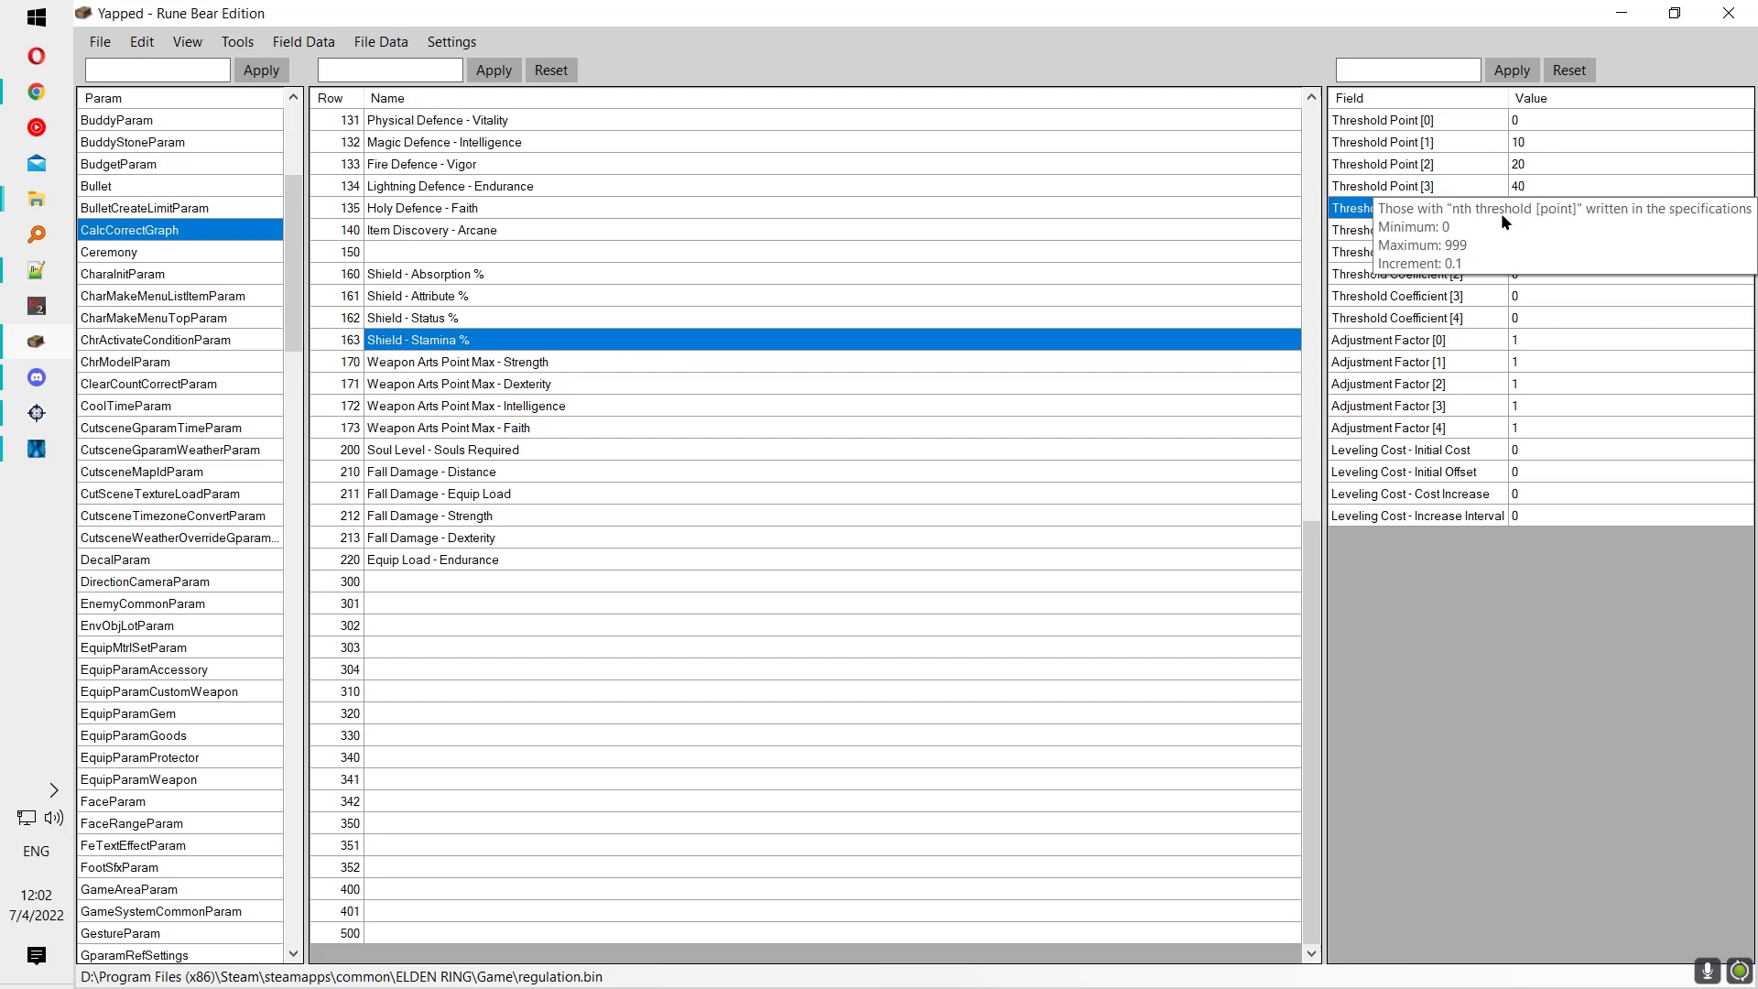
key(Down)
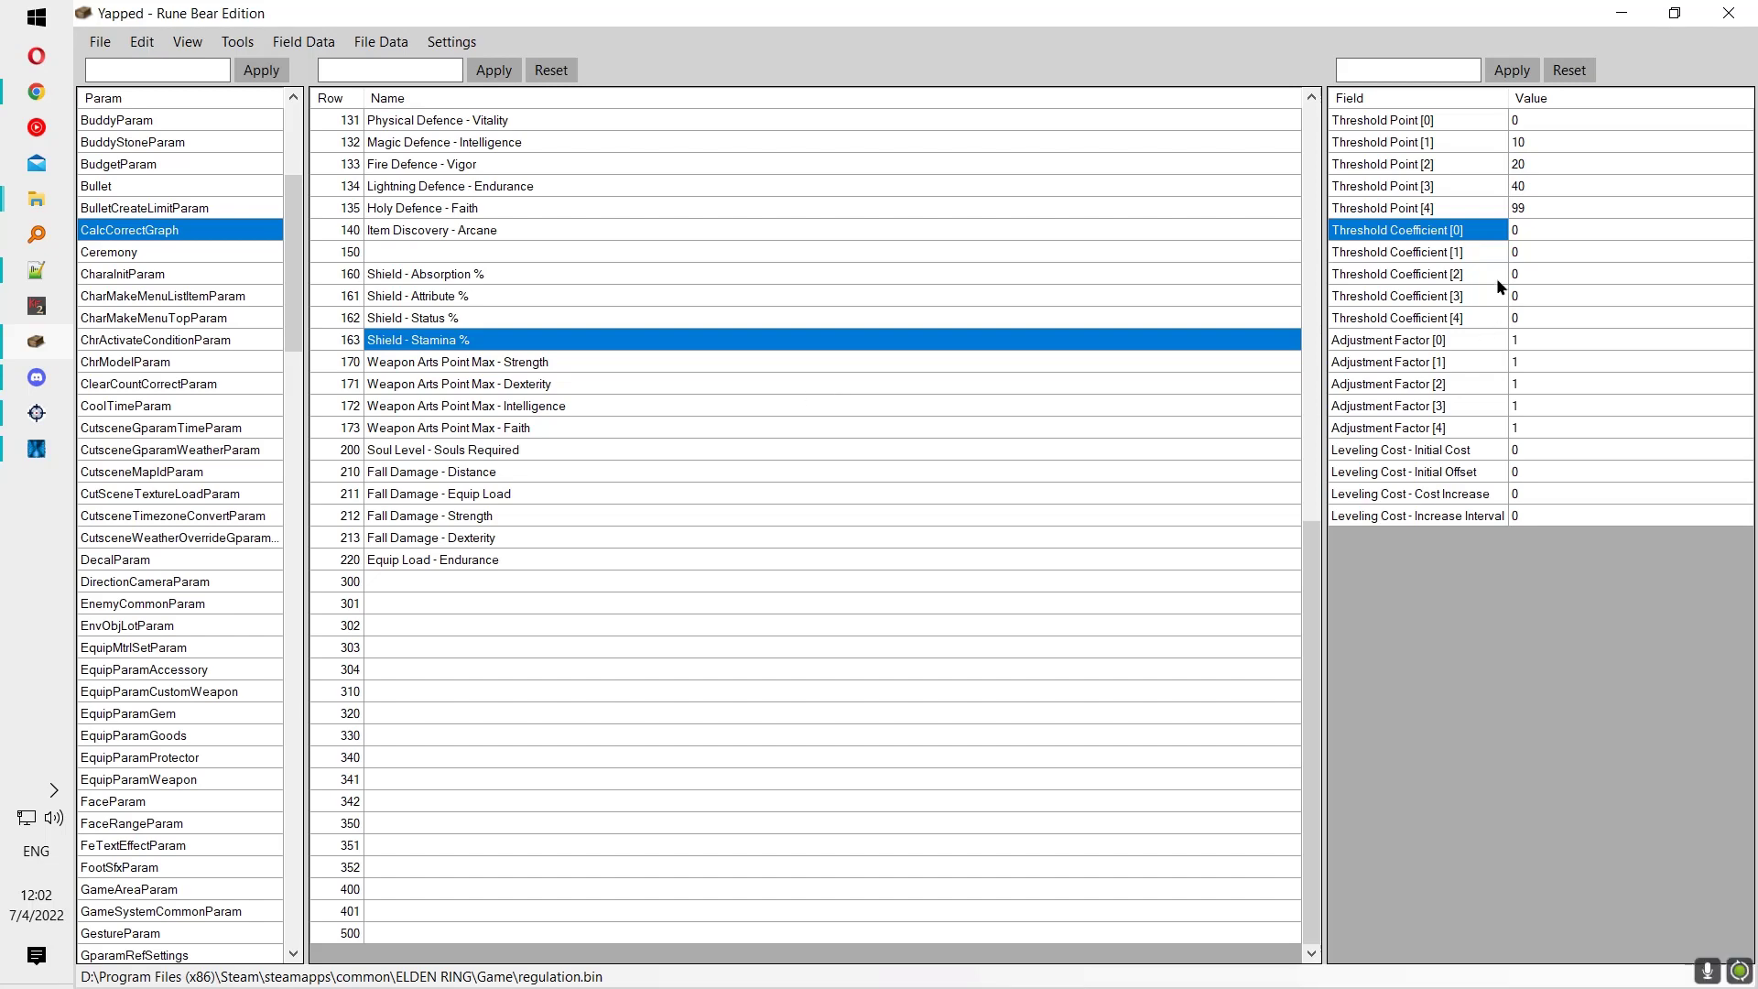
Step: Find and select the HP Scaling - Vigor row in CalcCorrectGraph
click(435, 120)
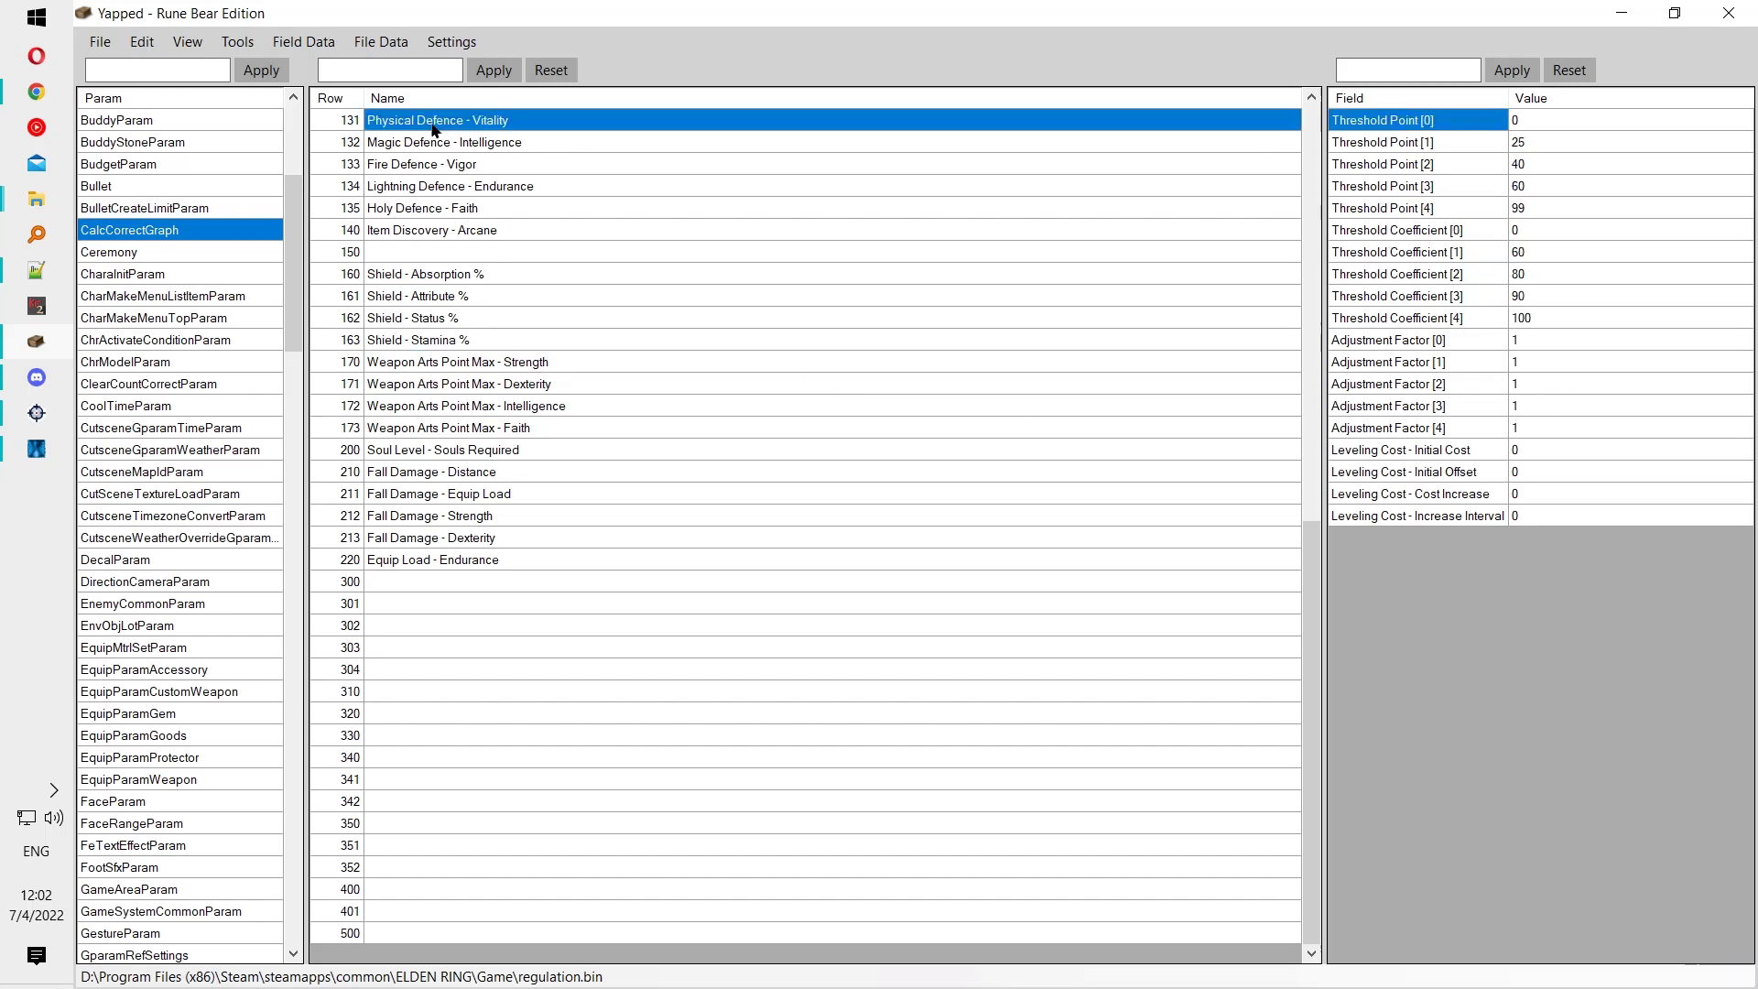
scroll(557, 354, up, 4)
scroll(464, 293, up, 12)
scroll(418, 358, down, 7)
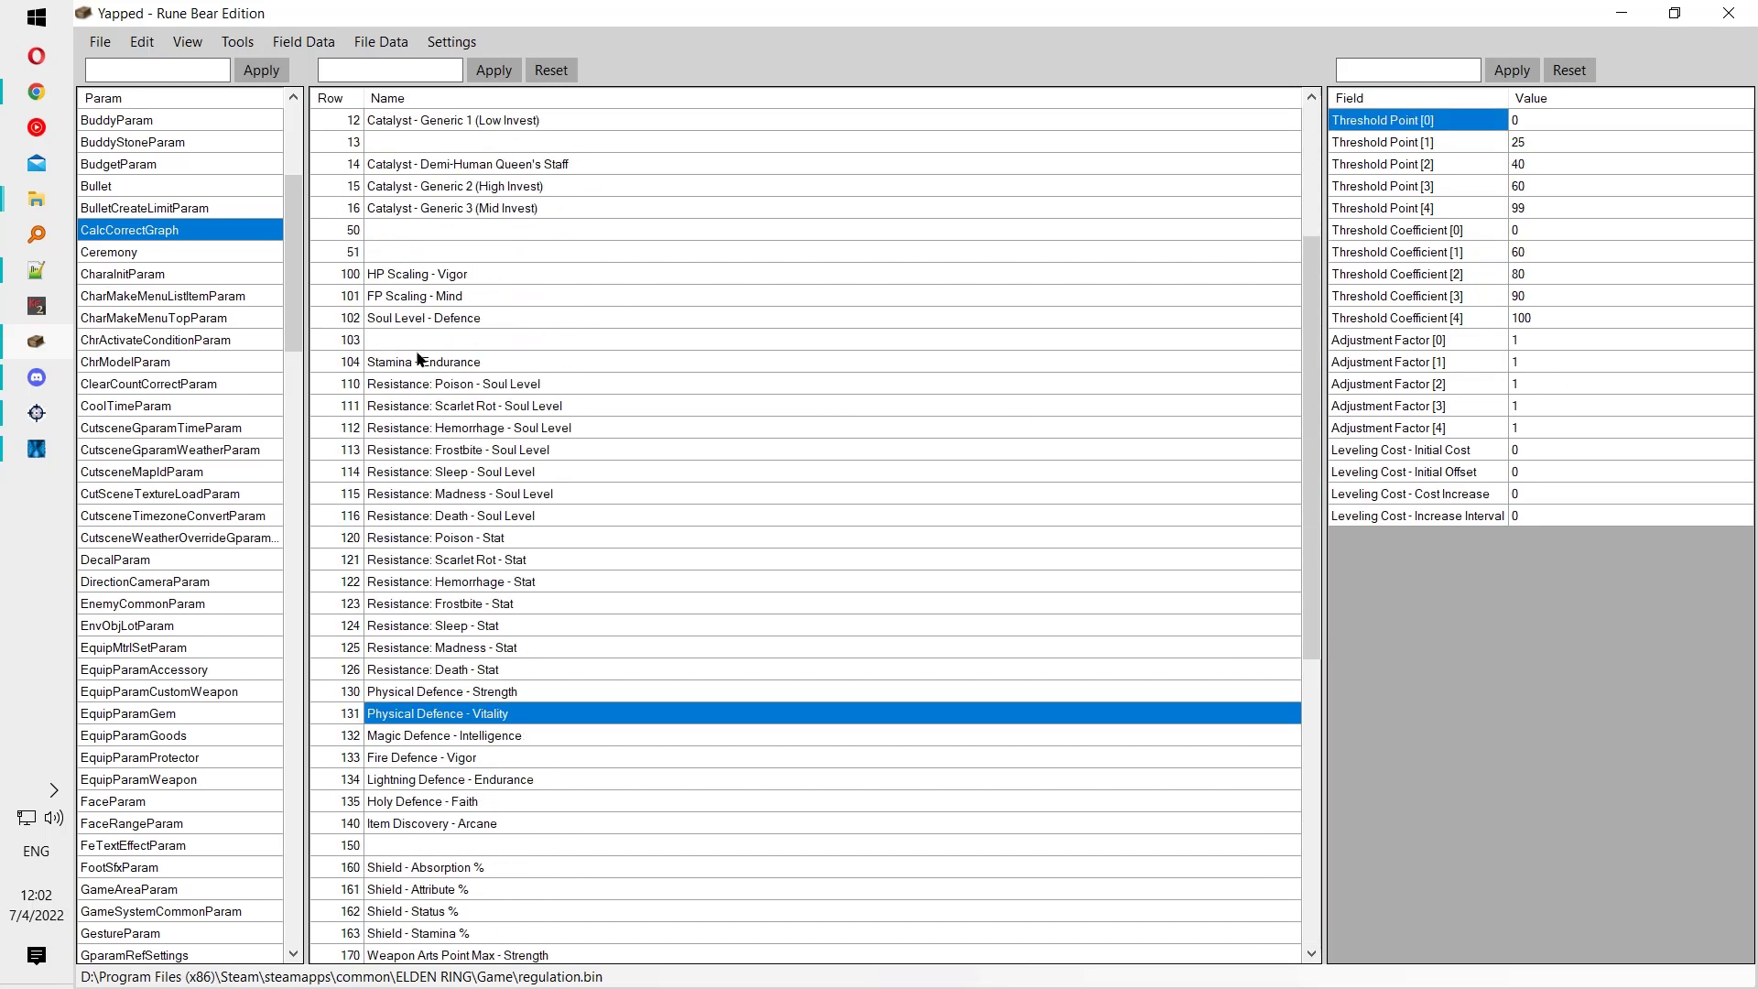
click(409, 275)
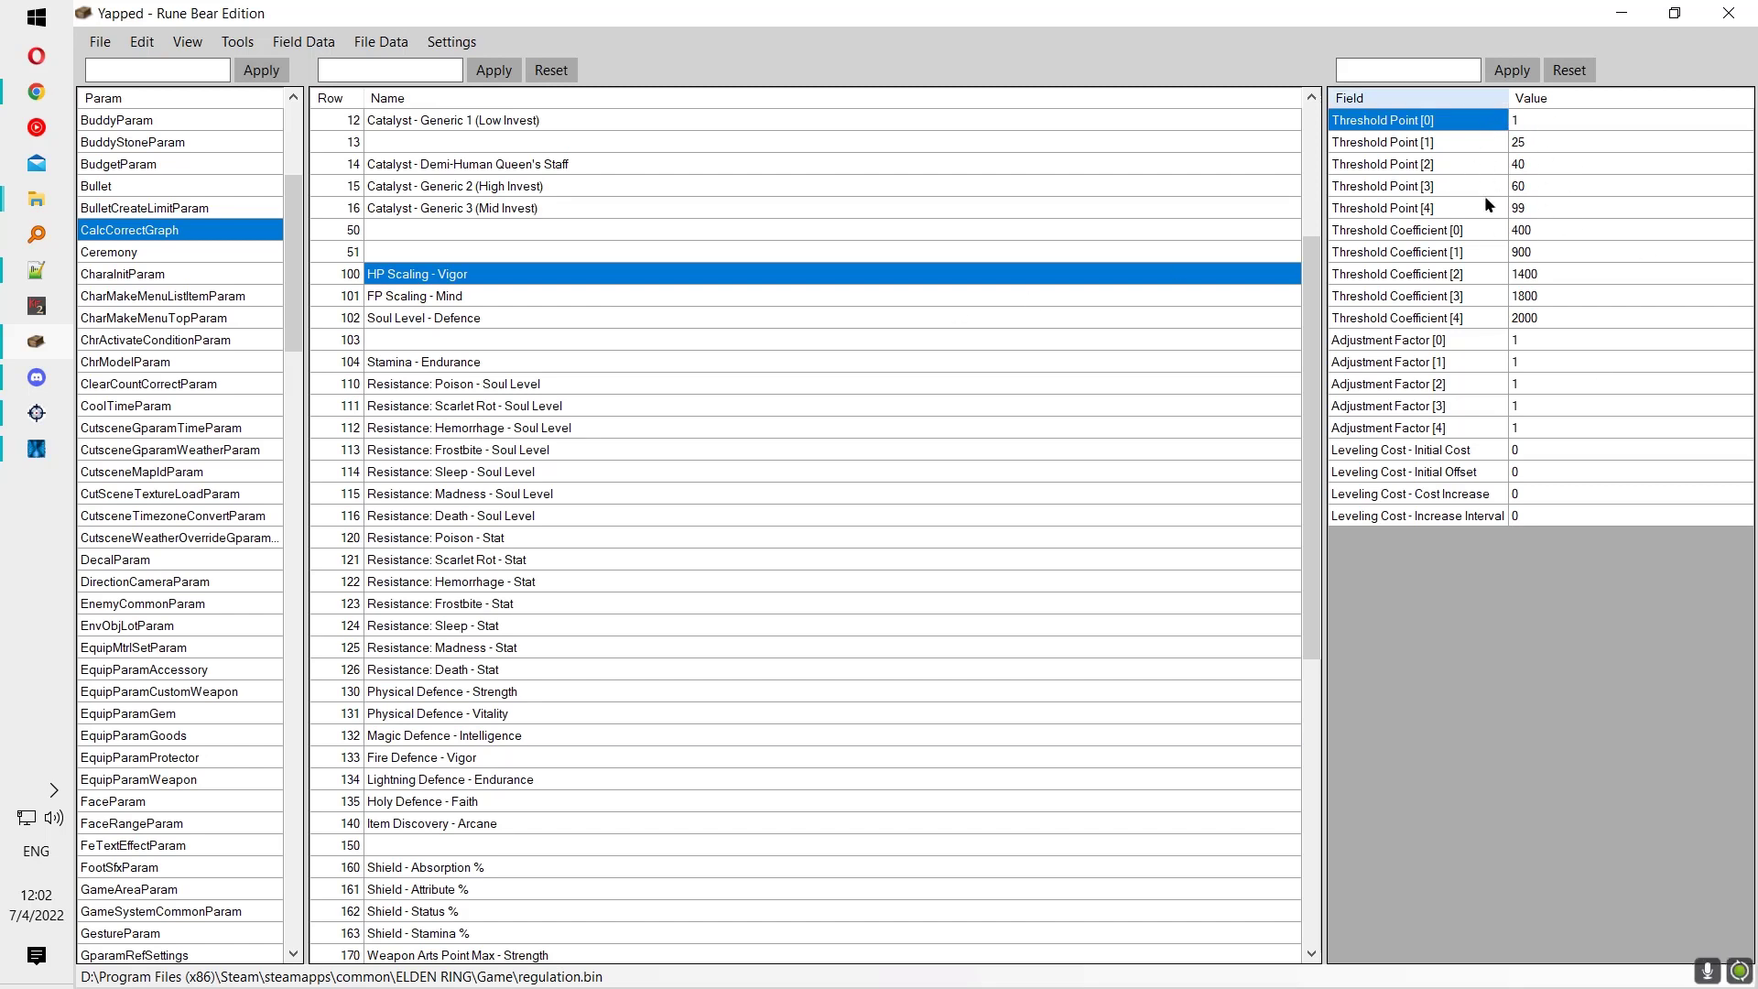
Step: Compare the Threshold Point values with the Threshold Coefficient values of the HP Scaling - Vigor row
click(1445, 232)
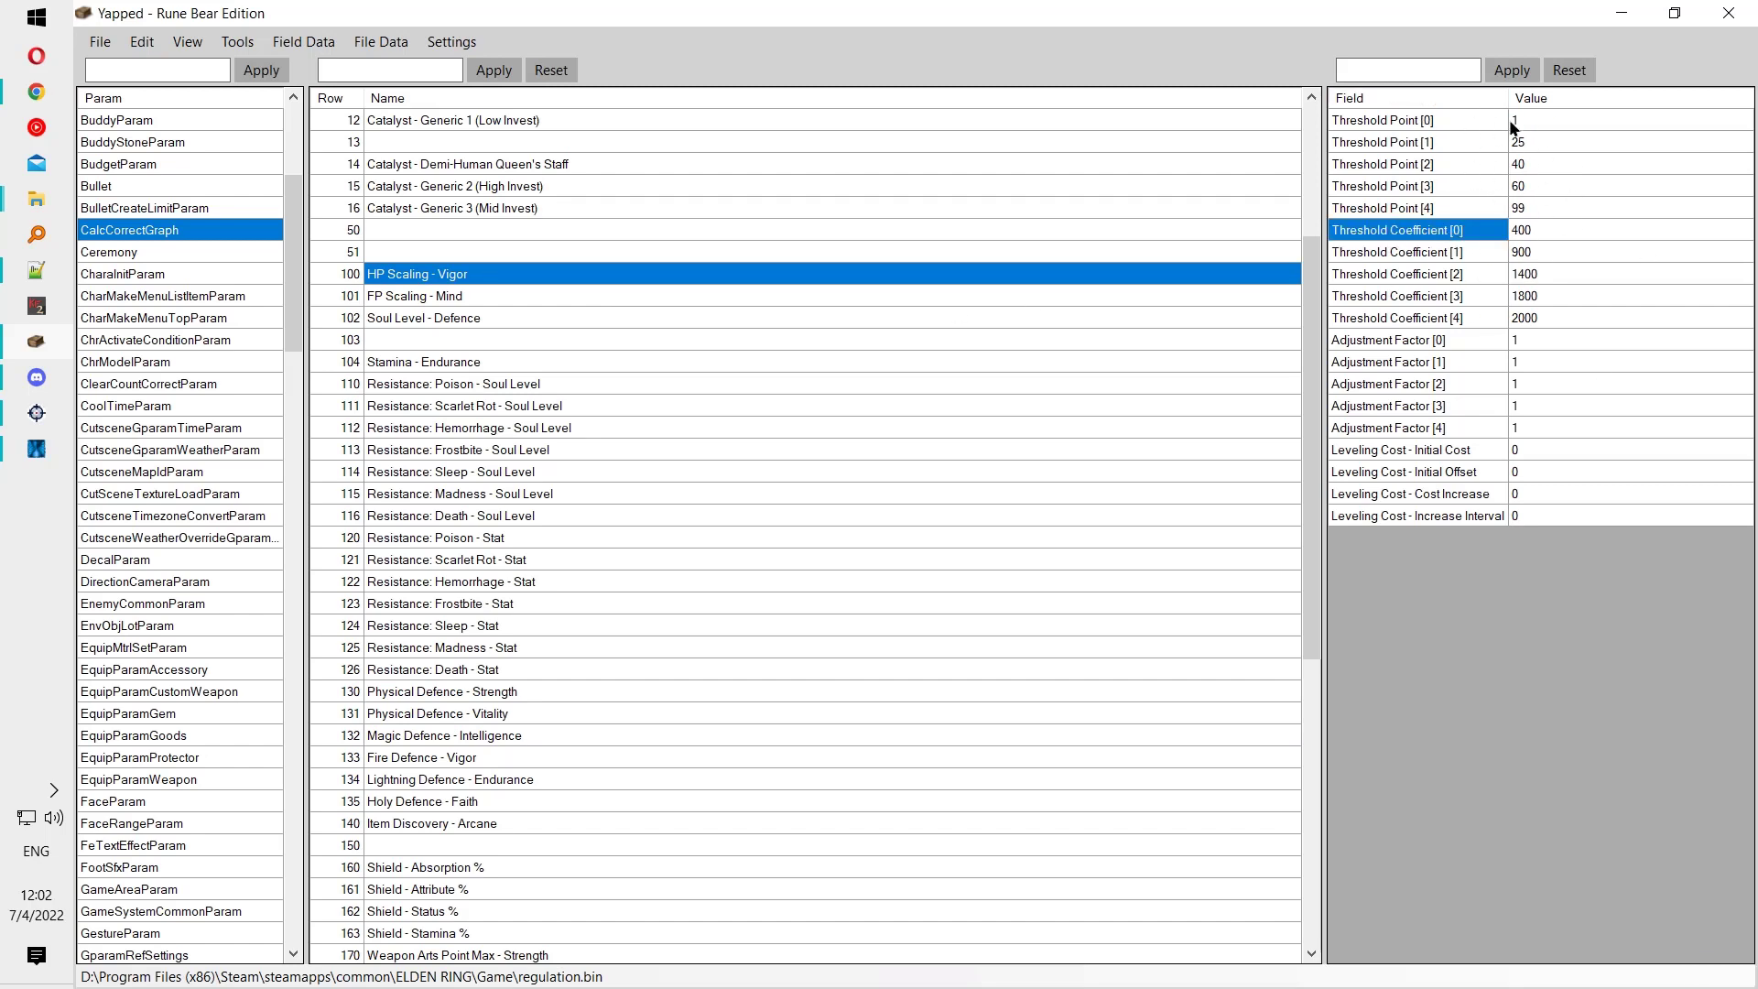
click(1546, 235)
click(1446, 251)
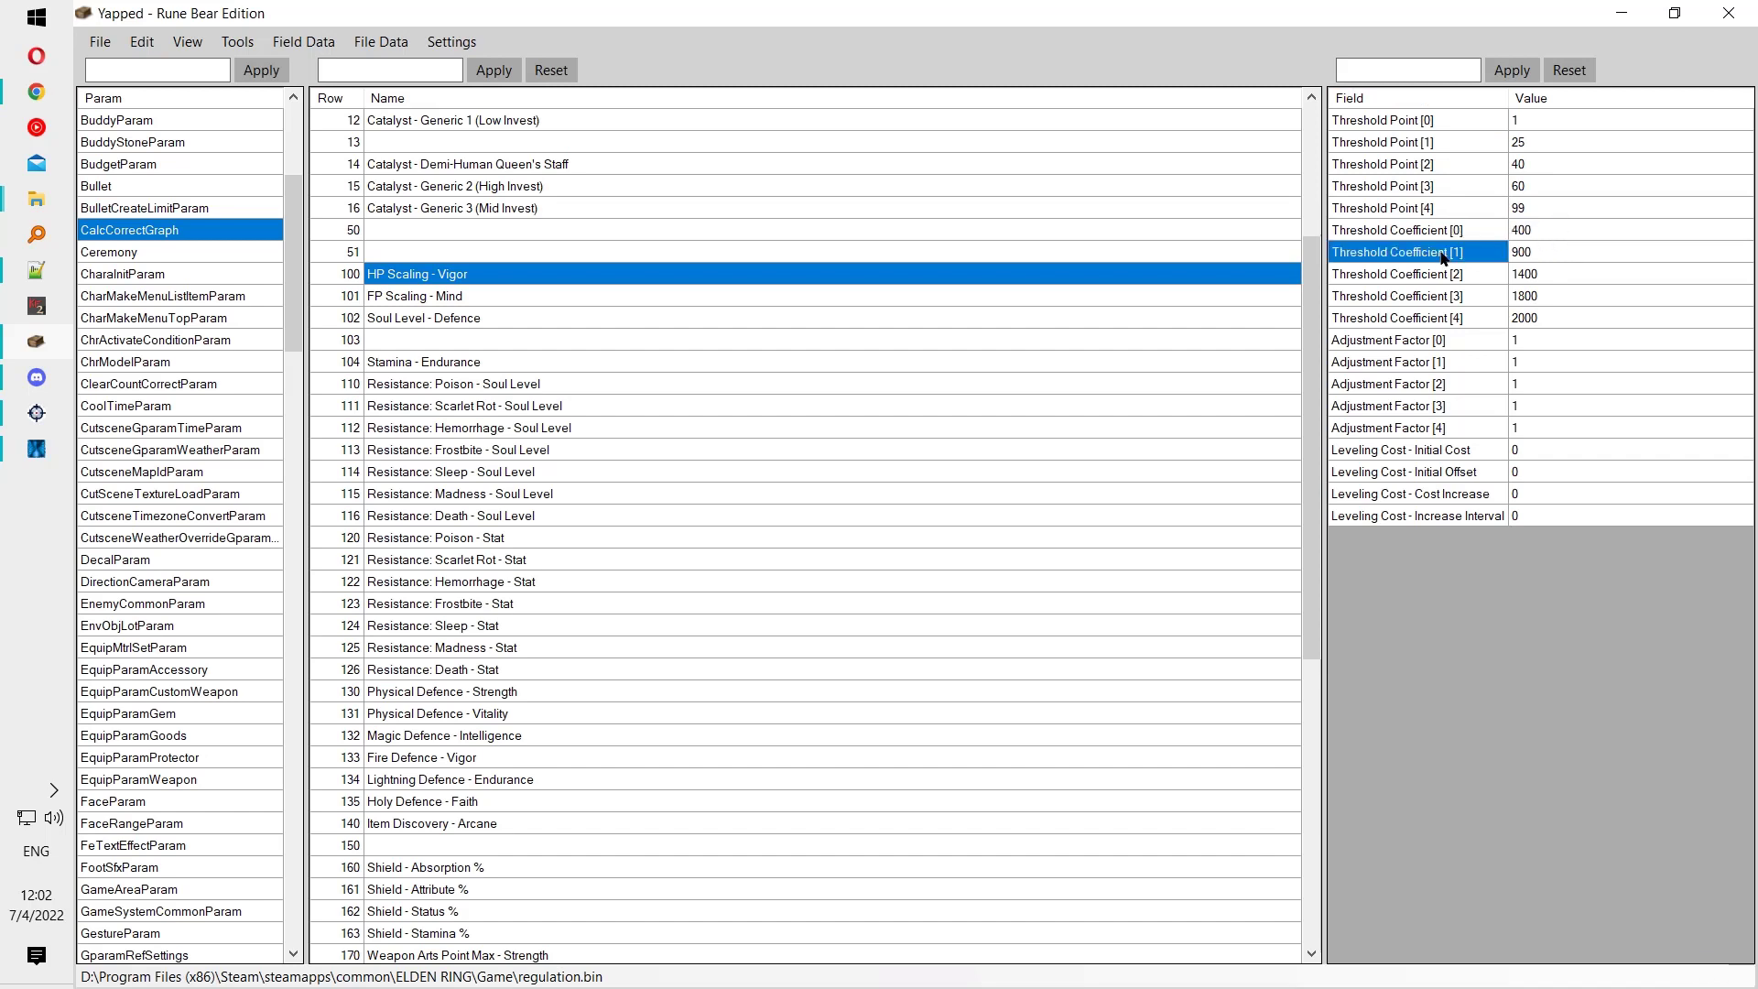
click(1449, 235)
click(1552, 120)
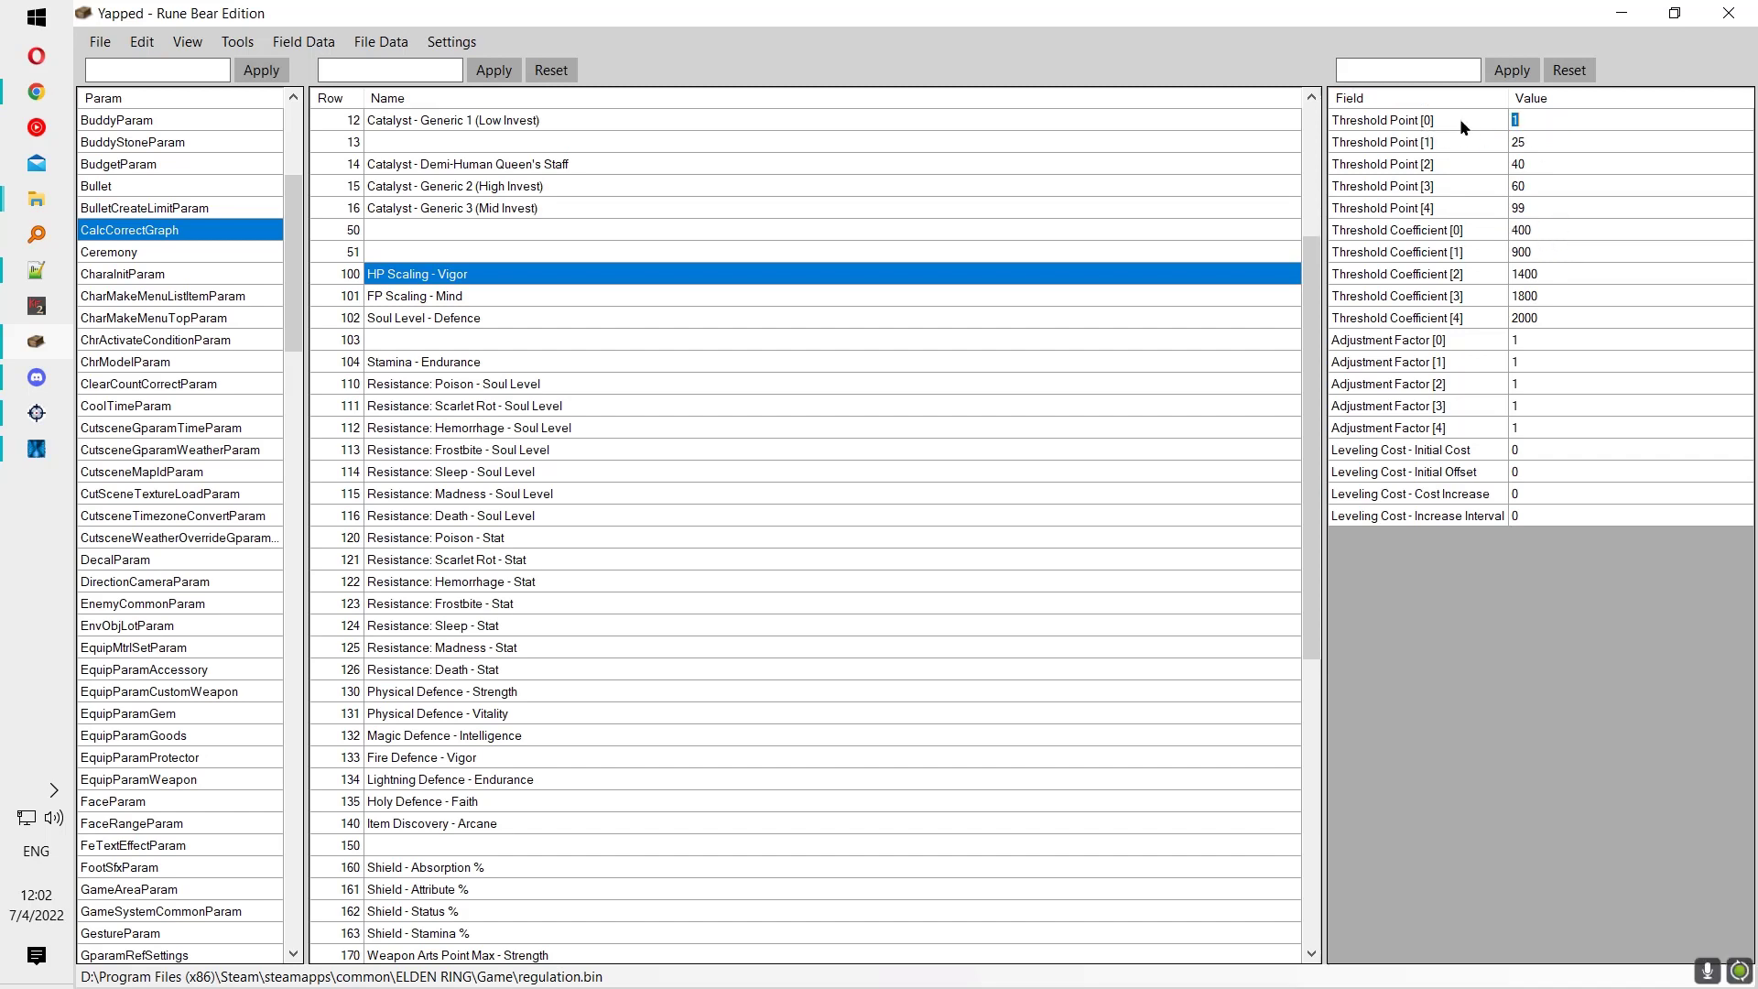
click(1460, 146)
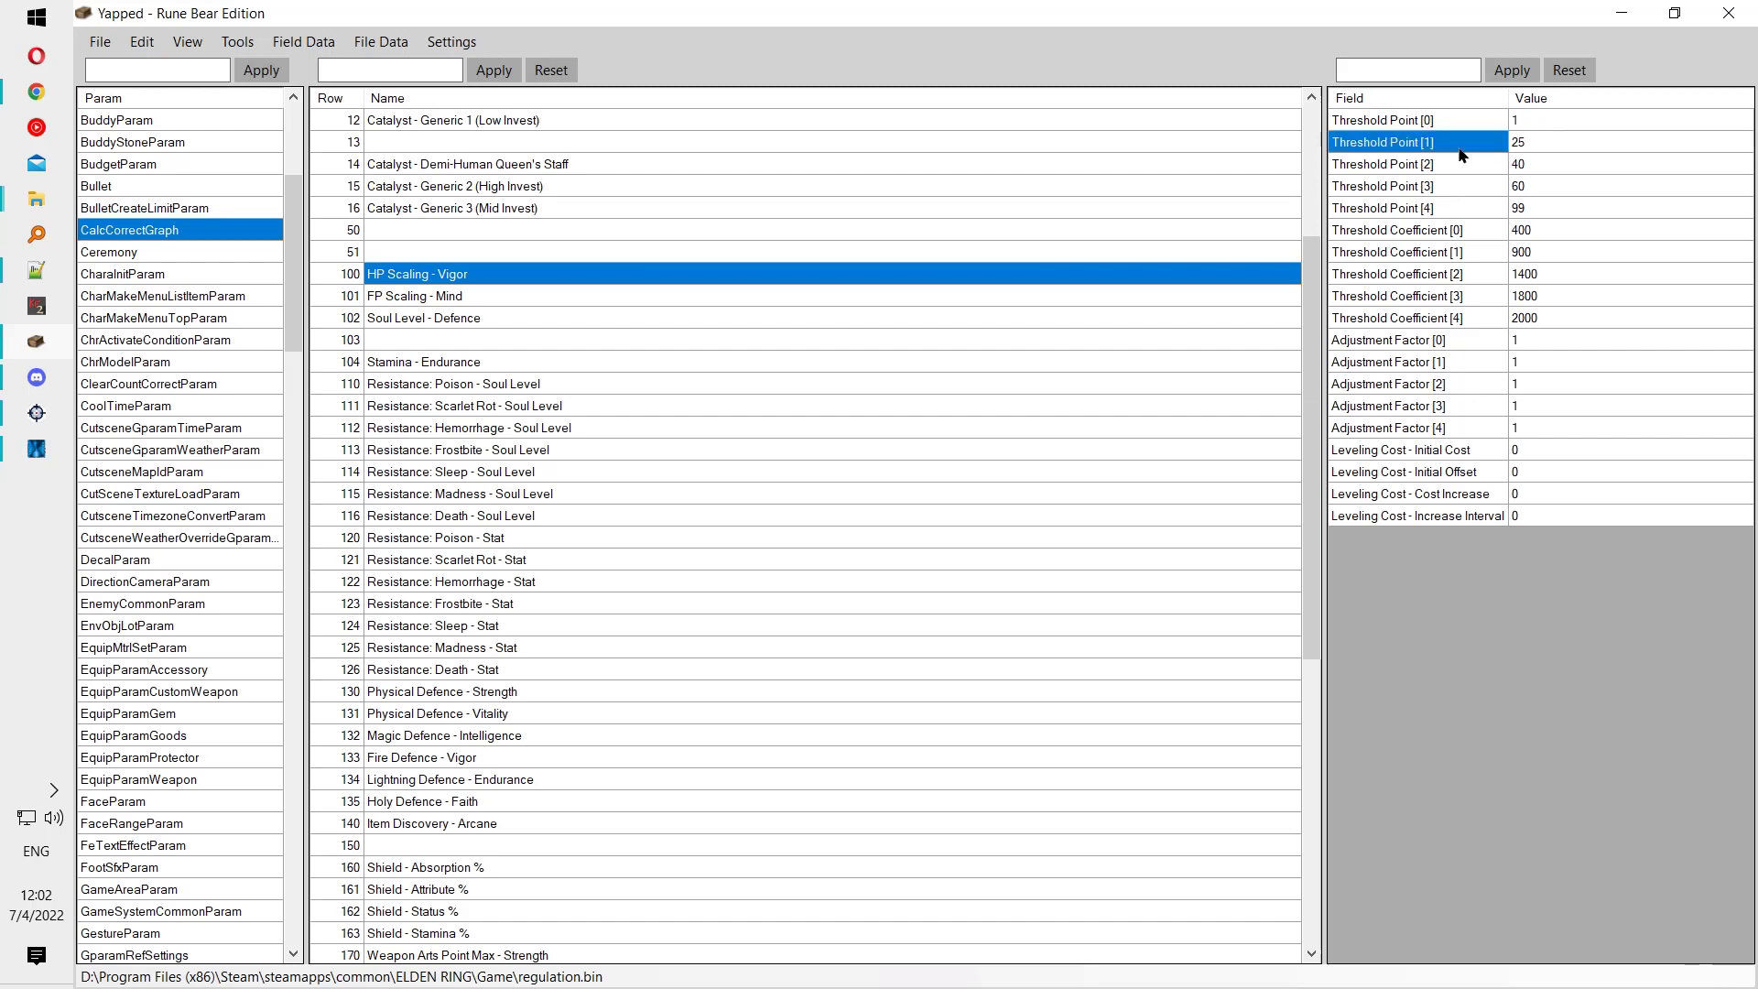
click(1536, 145)
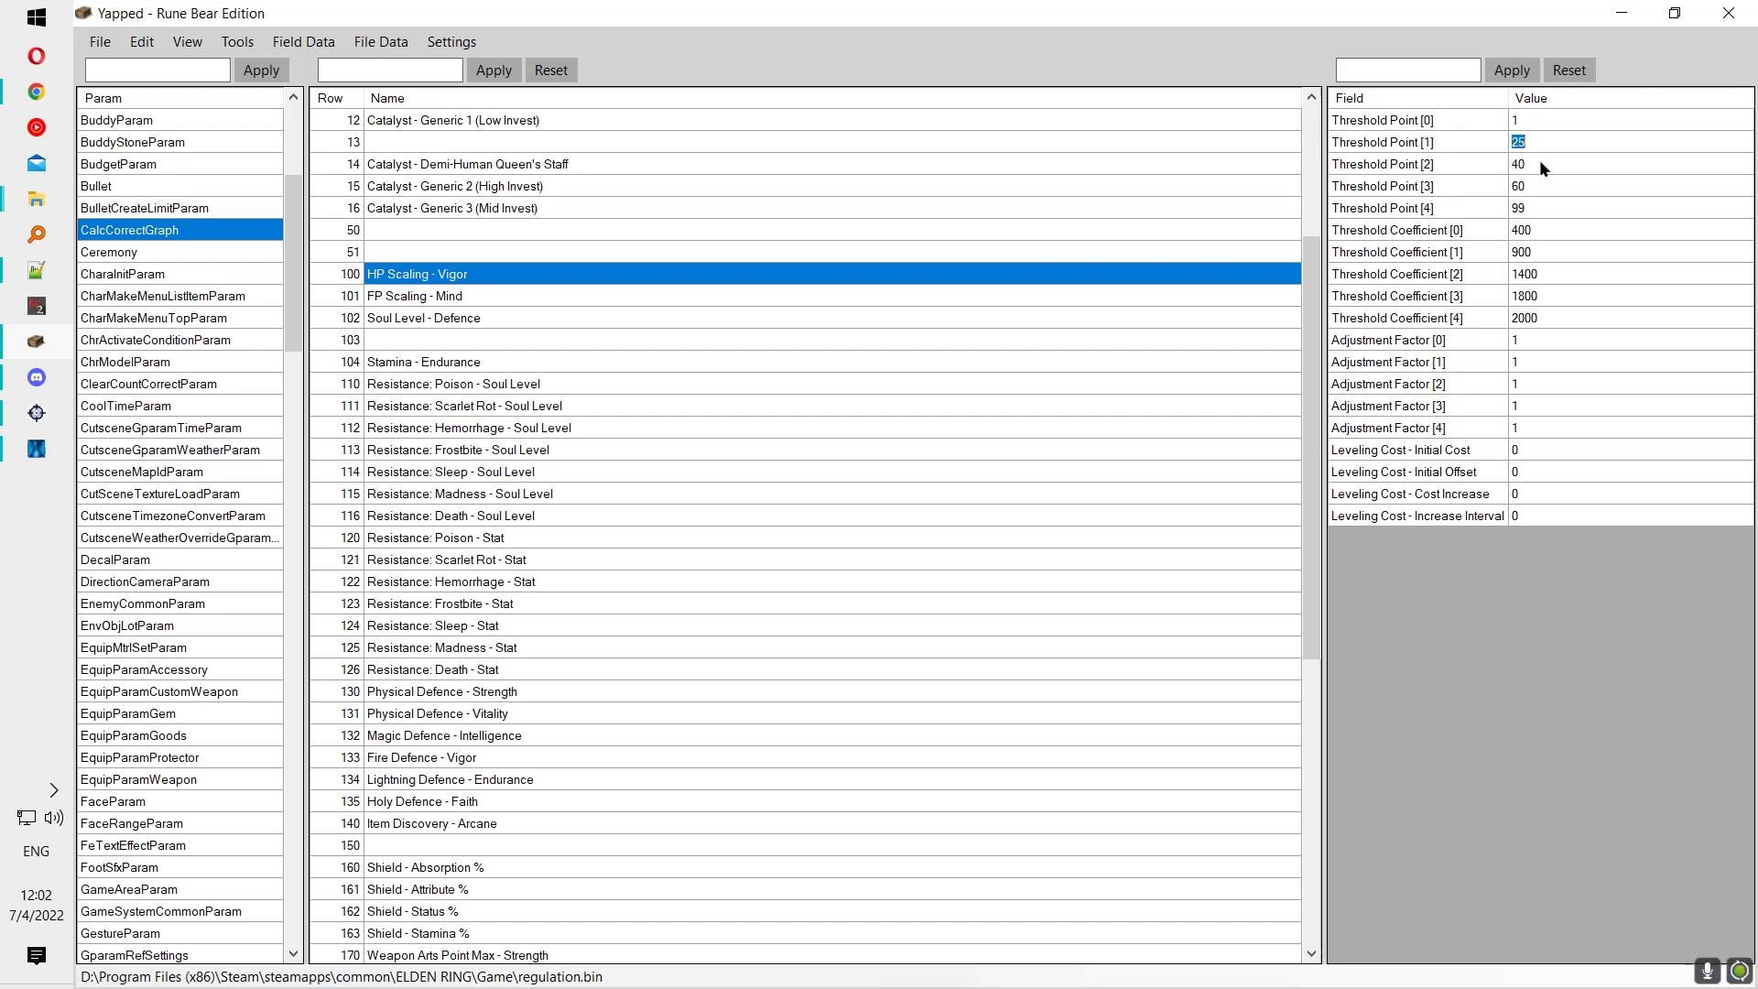
click(1540, 161)
click(1530, 209)
Step: Switch to Chrome and search Google for "Elden Ring vigot"
click(48, 100)
drag(667, 179, 249, 155)
key(Return)
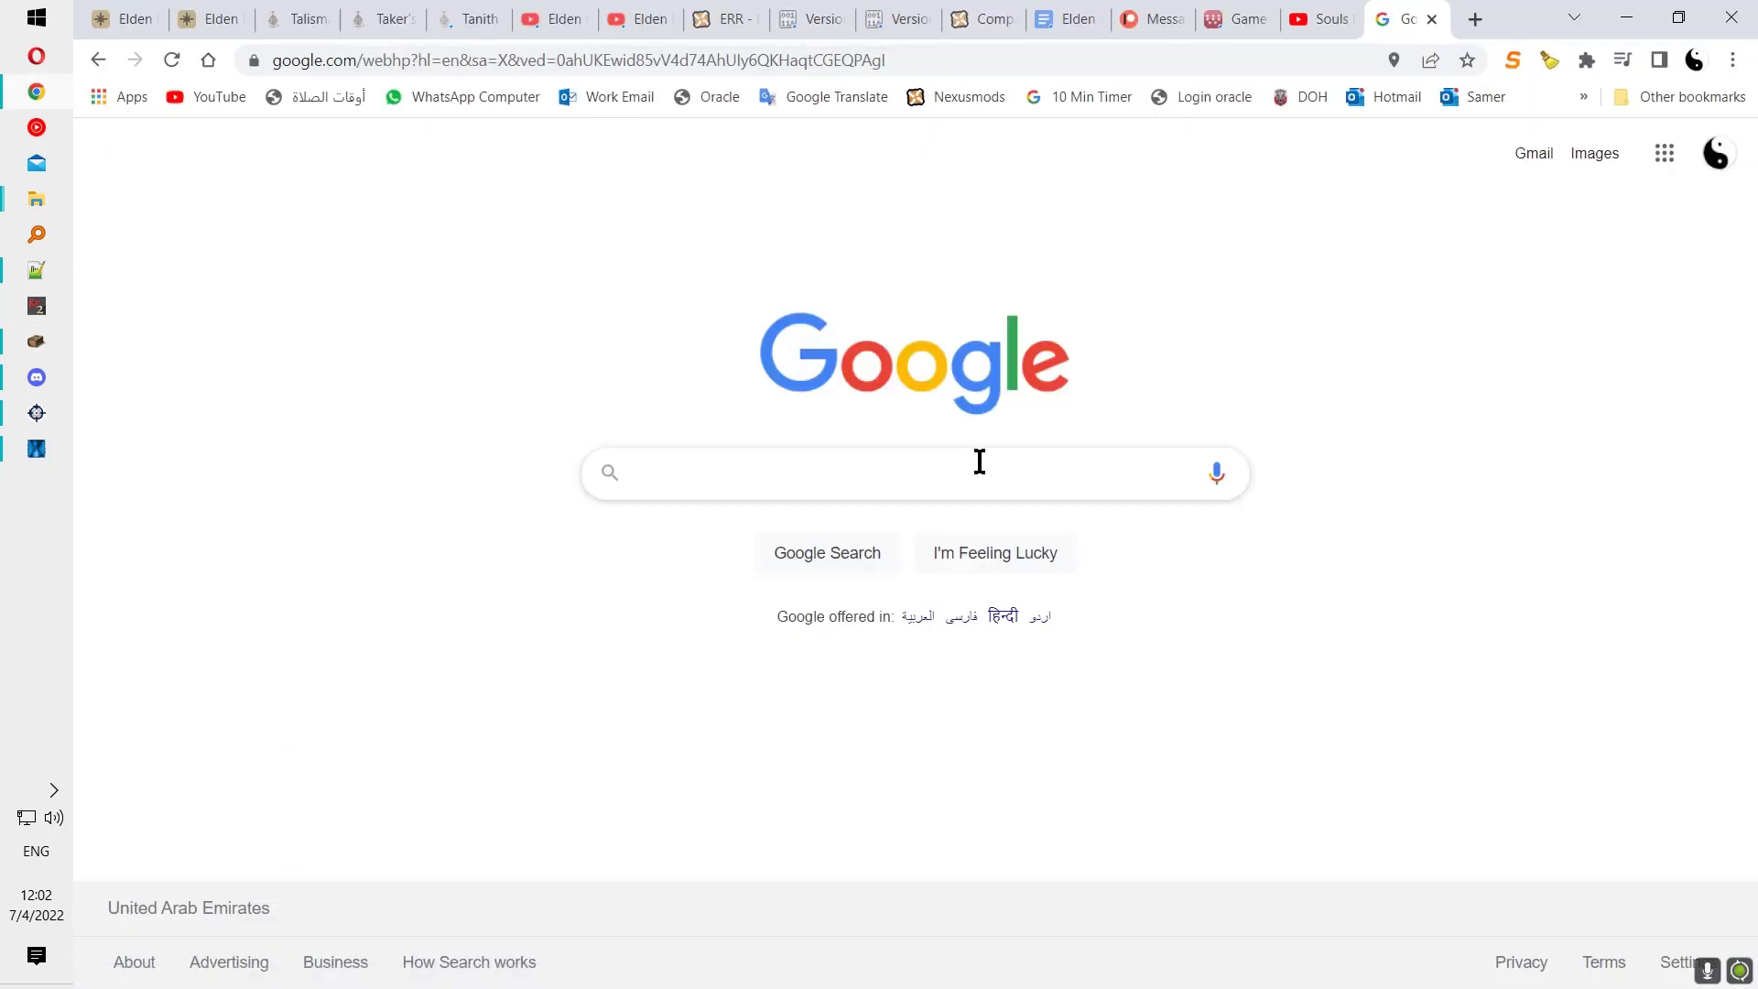
click(980, 460)
text(Elden Ring vigot)
key(Return)
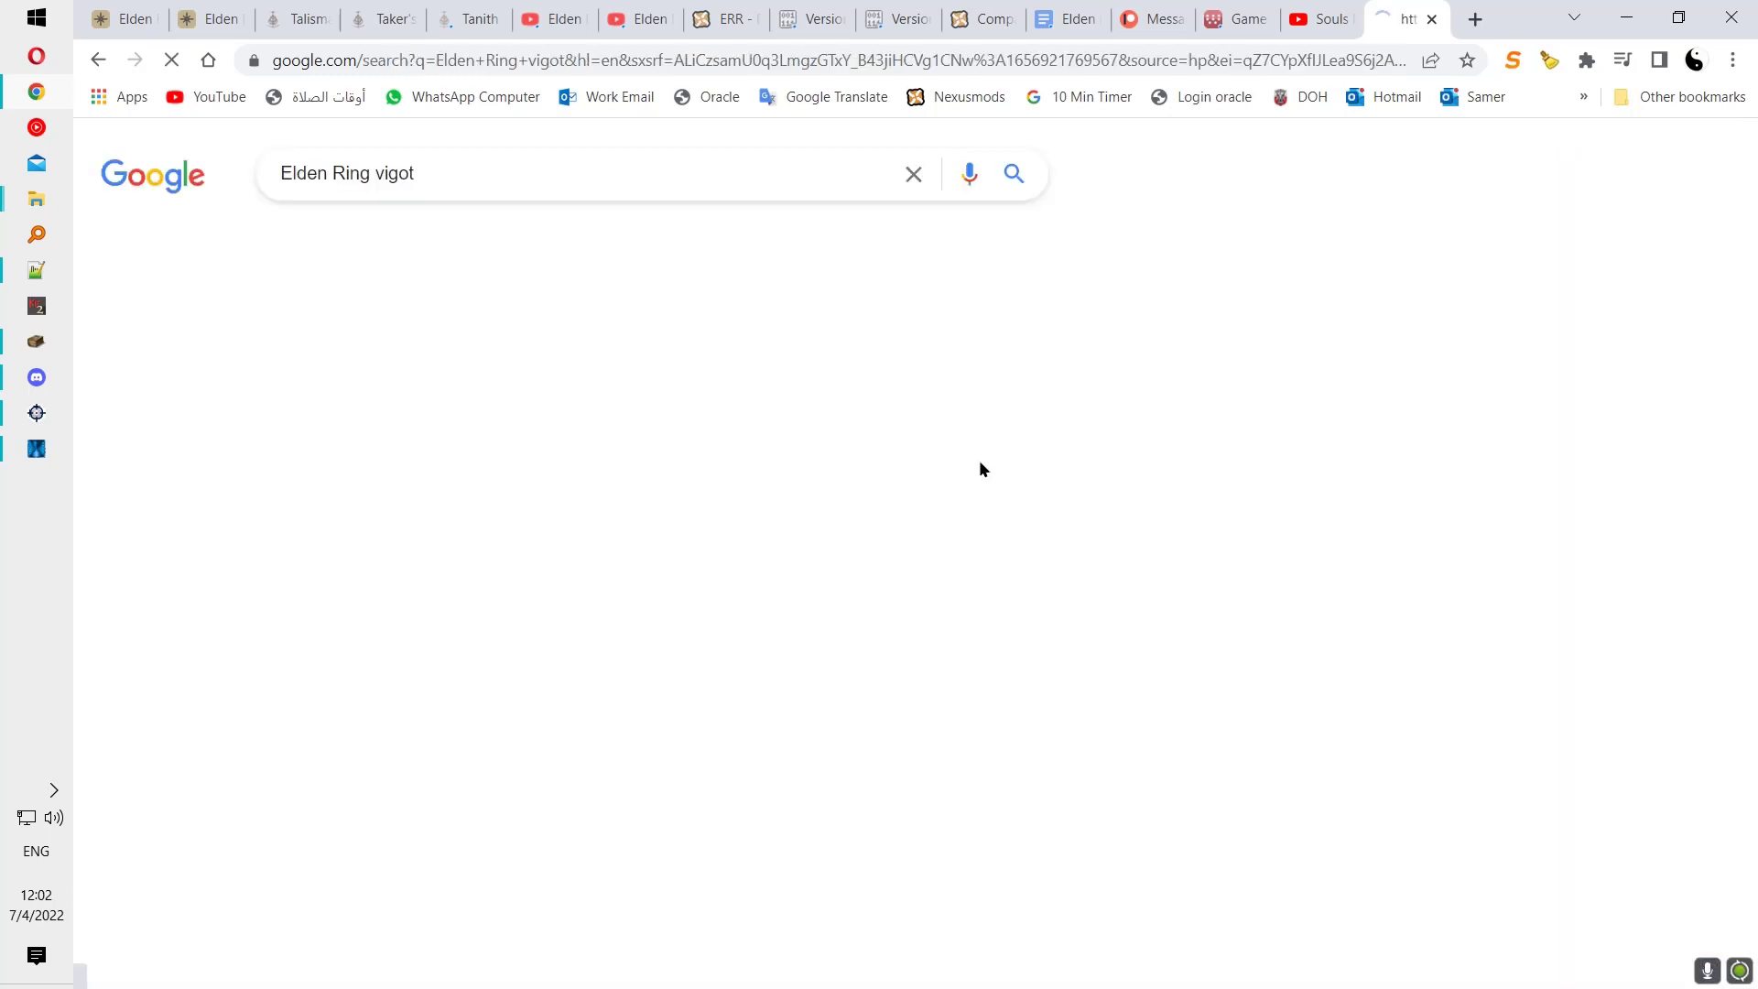
Step: Correct the Google search to "Elden Ring vigor Fextra Life"
click(593, 173)
scroll(593, 173, down, 5)
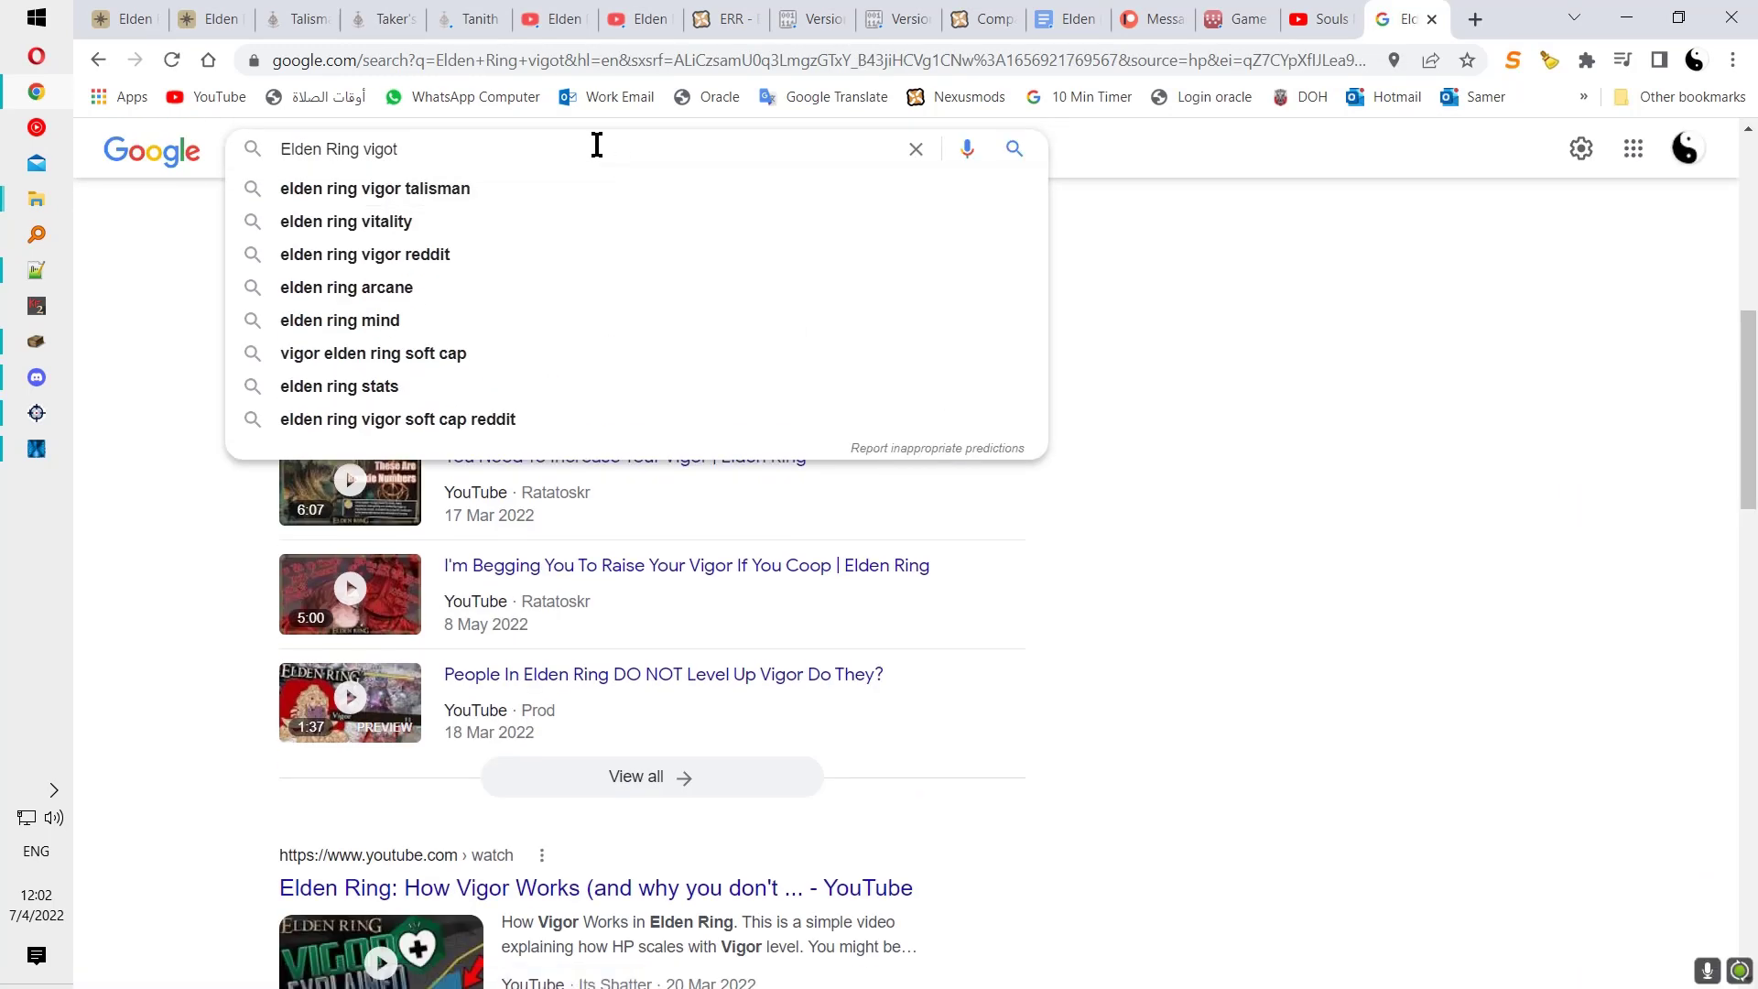
key(BackSpace)
key(BackSpace)
text(r fe)
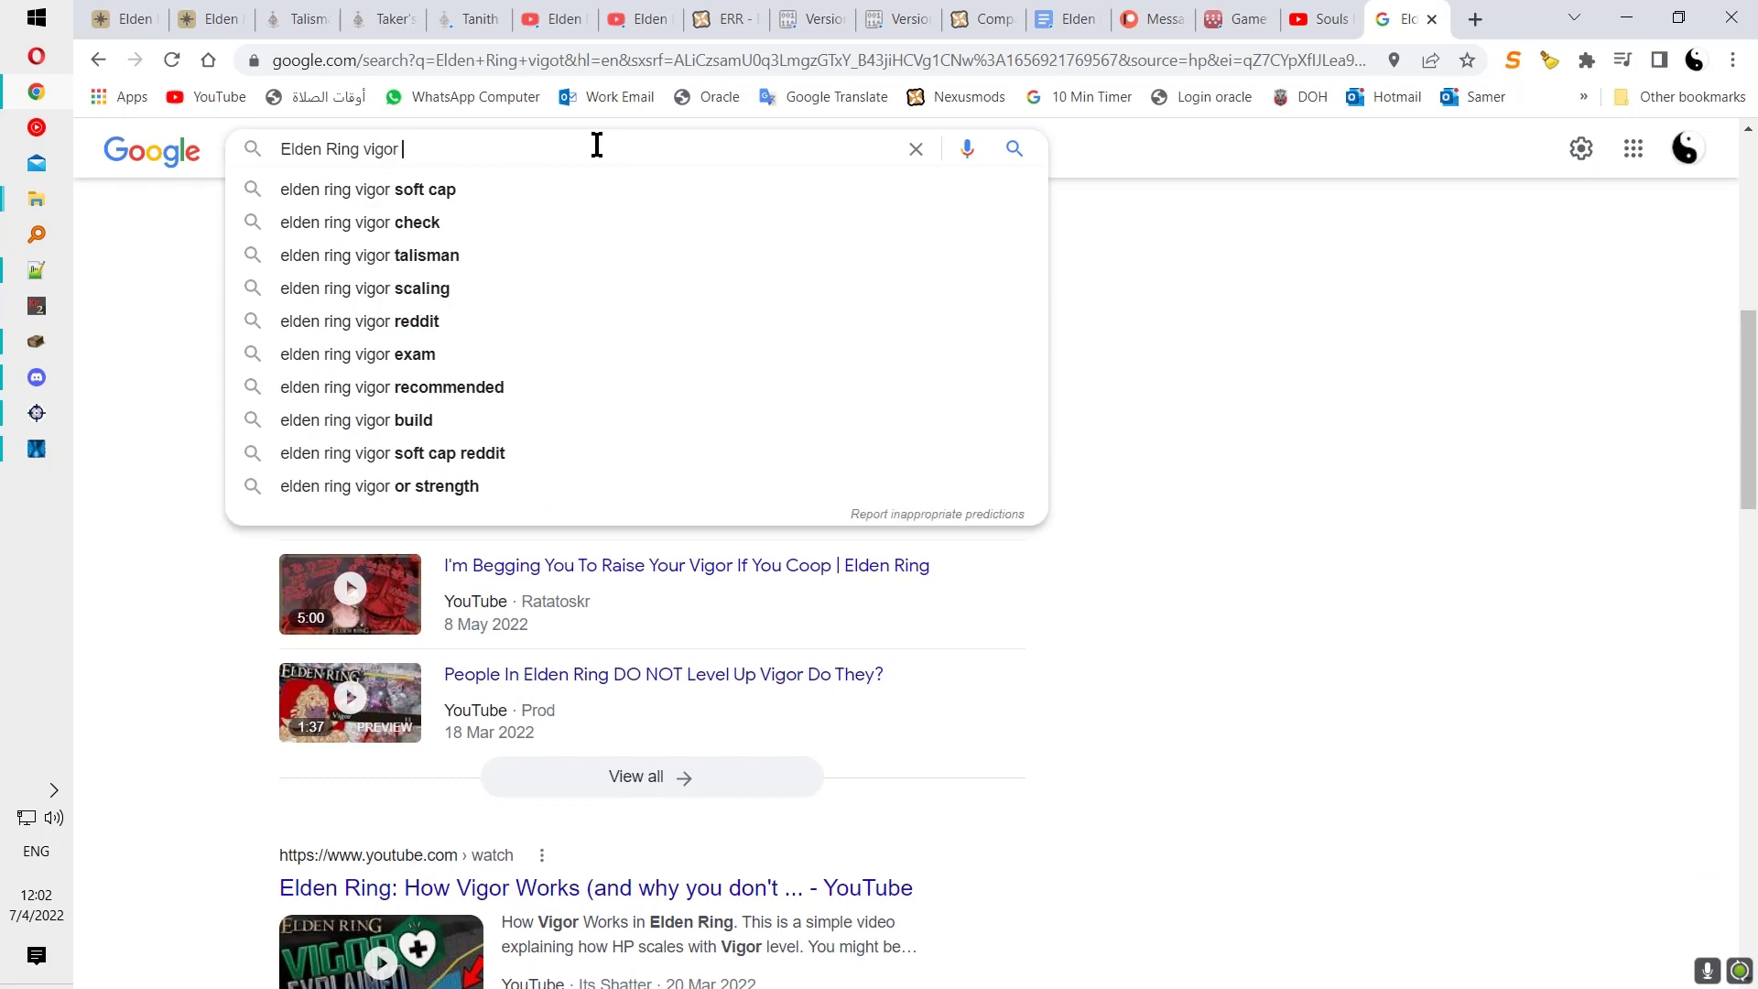
key(Return)
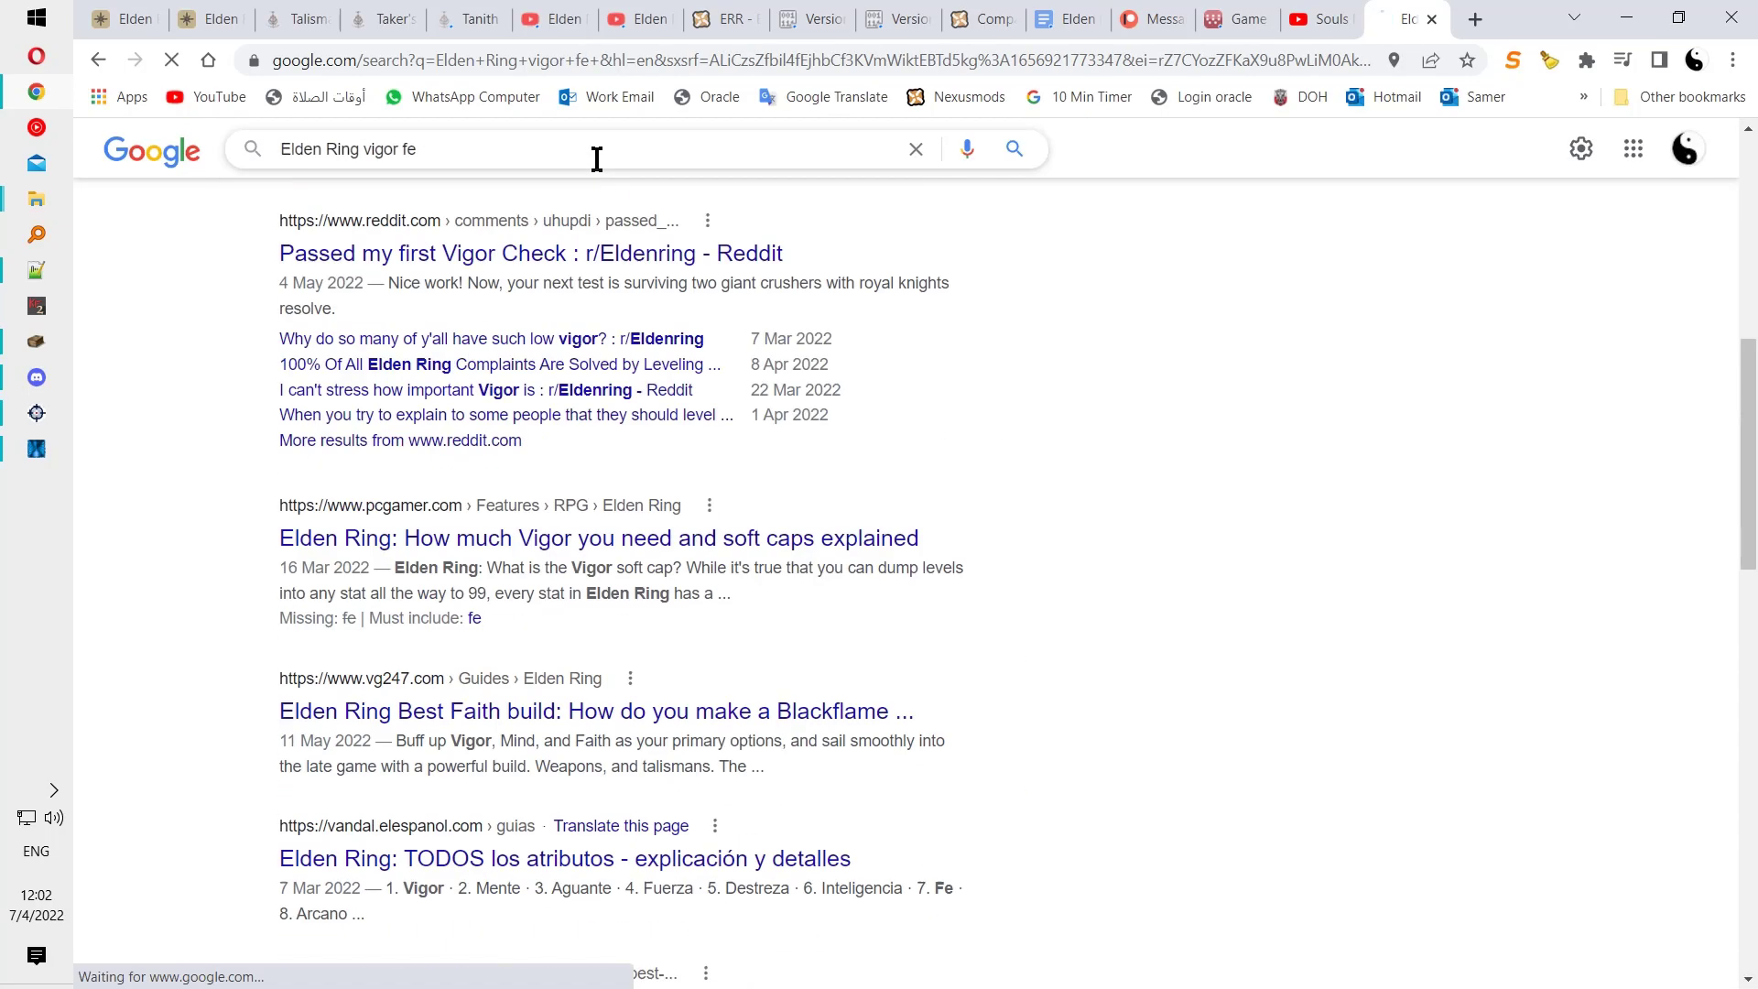
key(BackSpace)
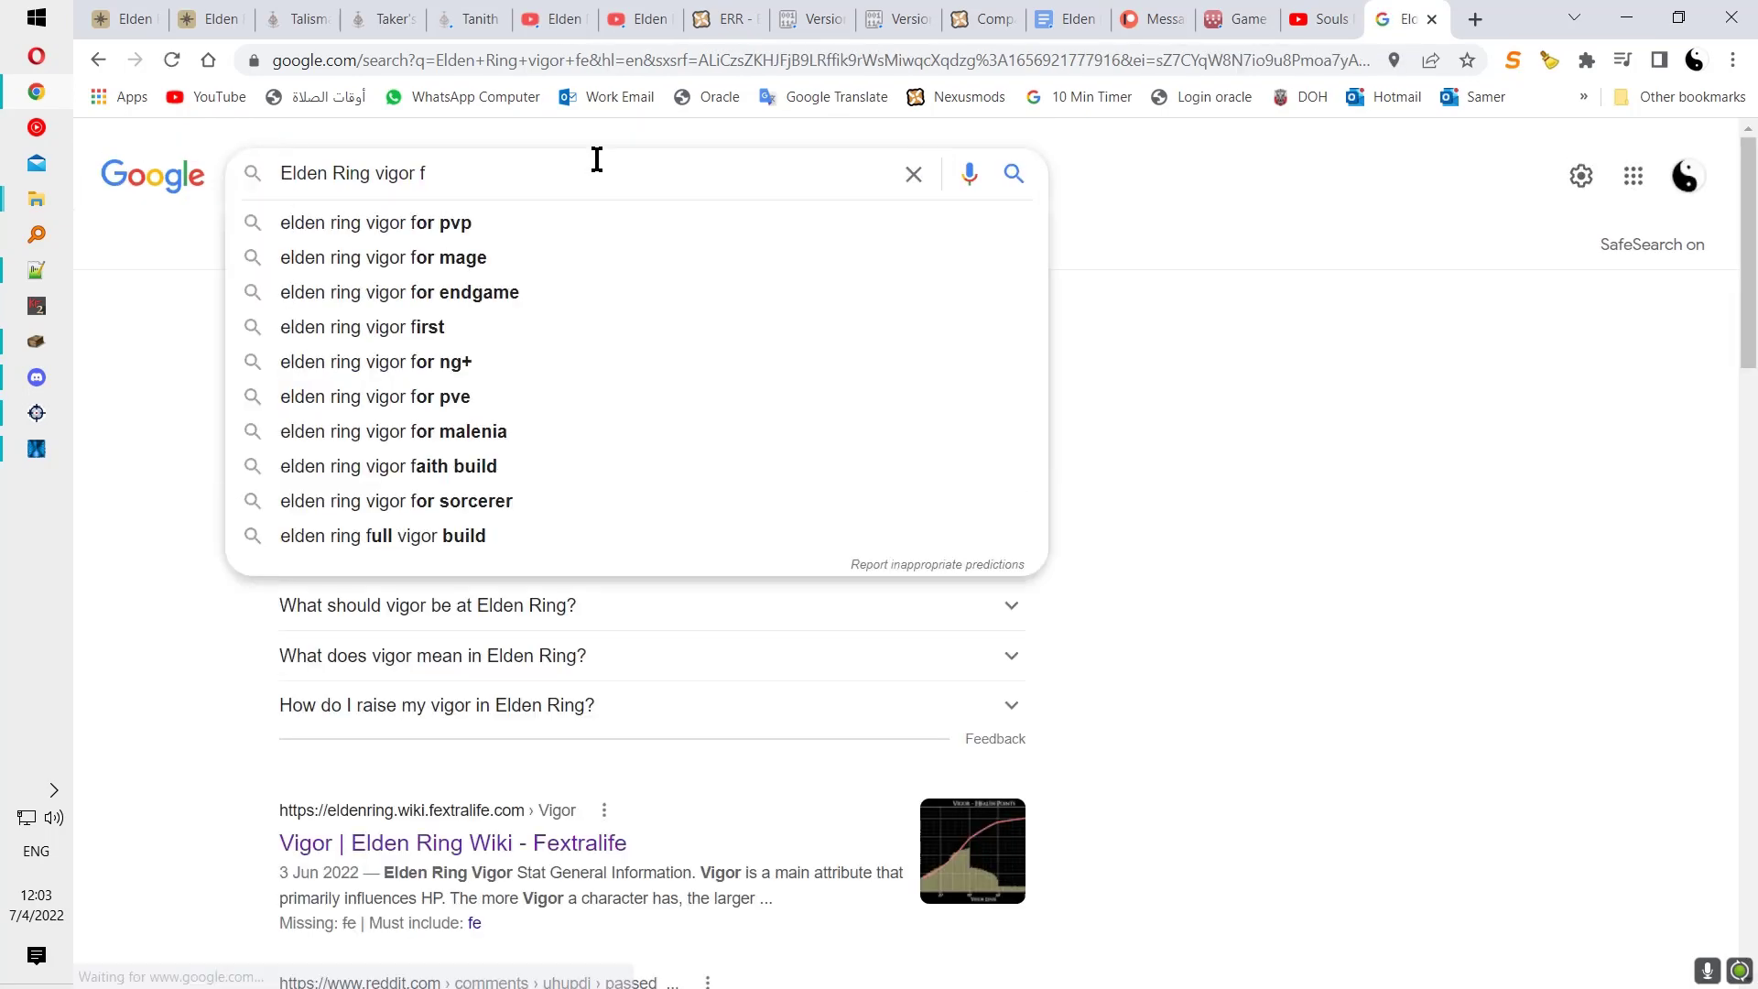
text(extra Life)
key(Return)
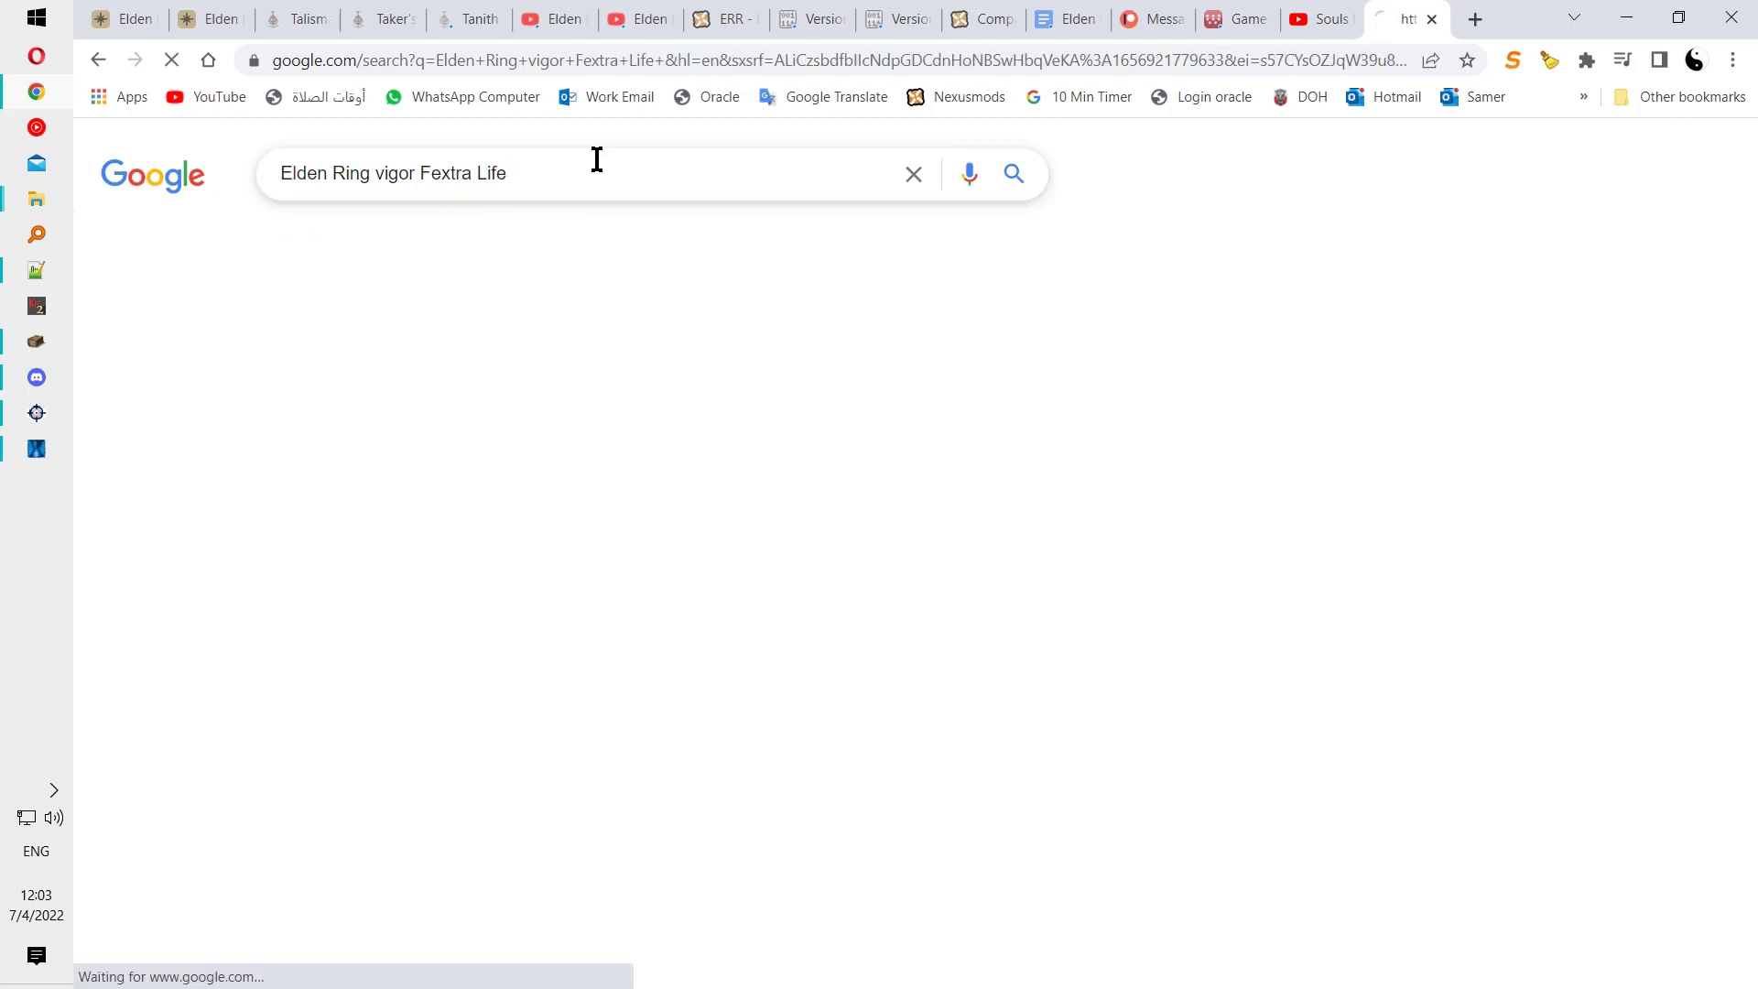
Step: Open the Fextralife wiki page on Vigor and read its HP progression table down to level 60
scroll(644, 595, down, 5)
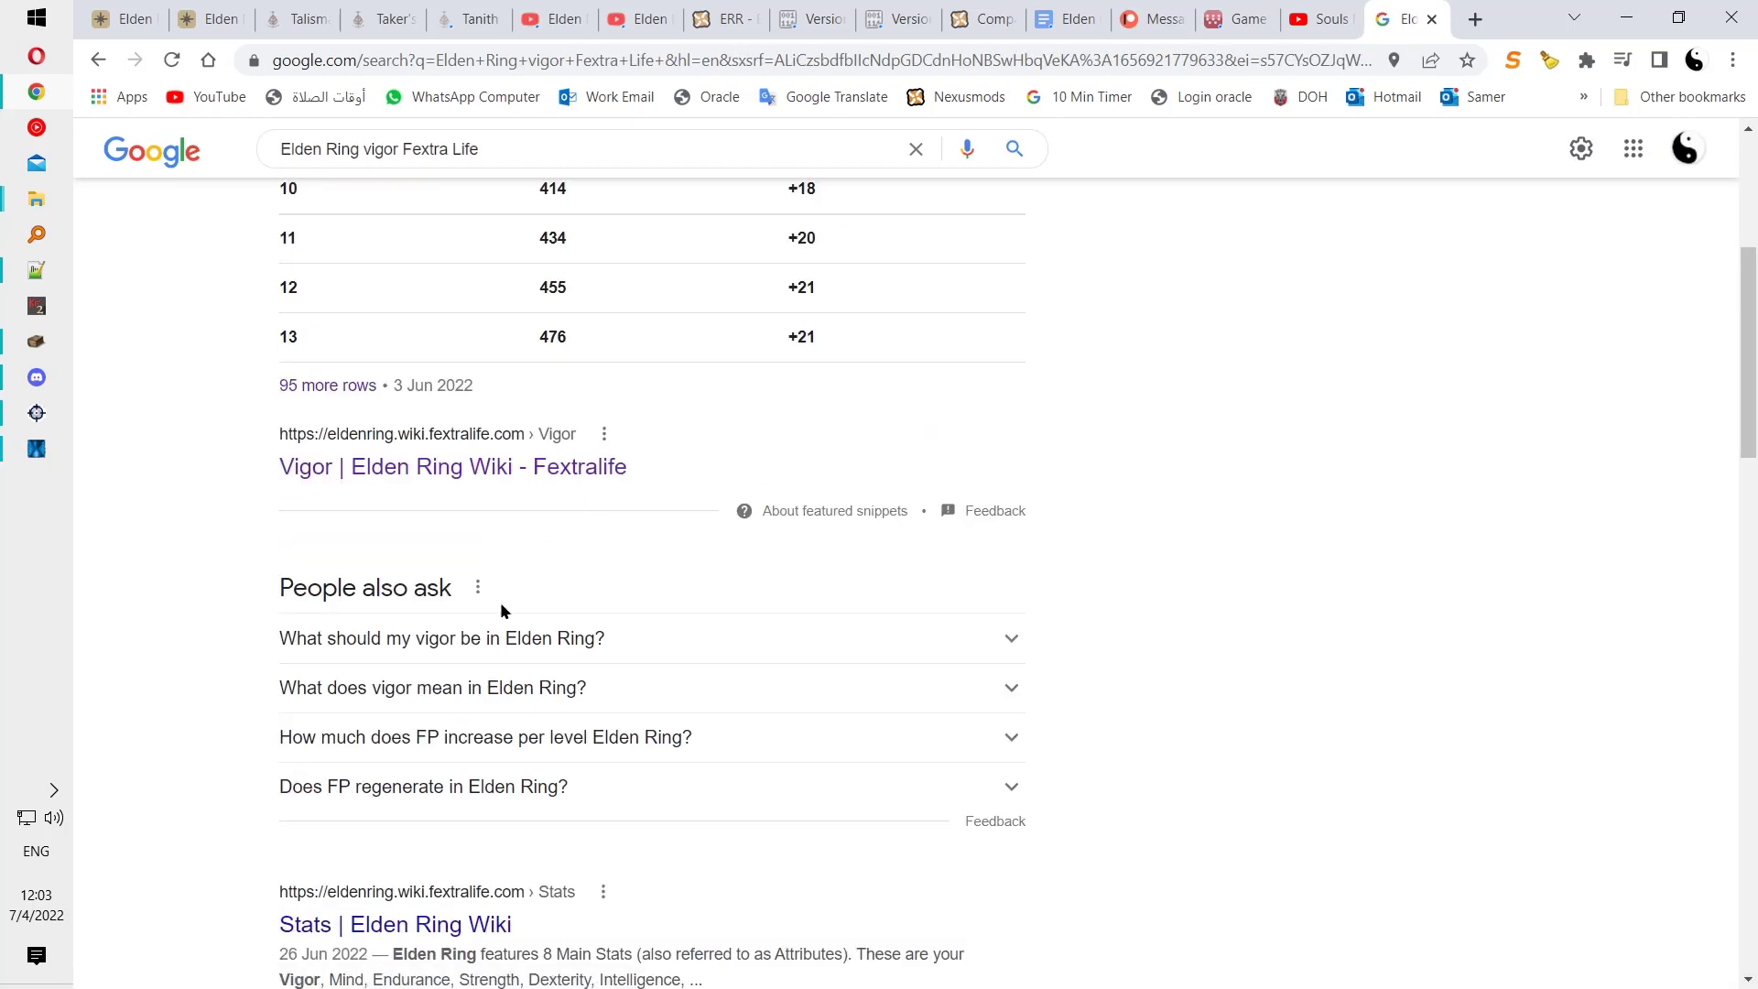
click(337, 466)
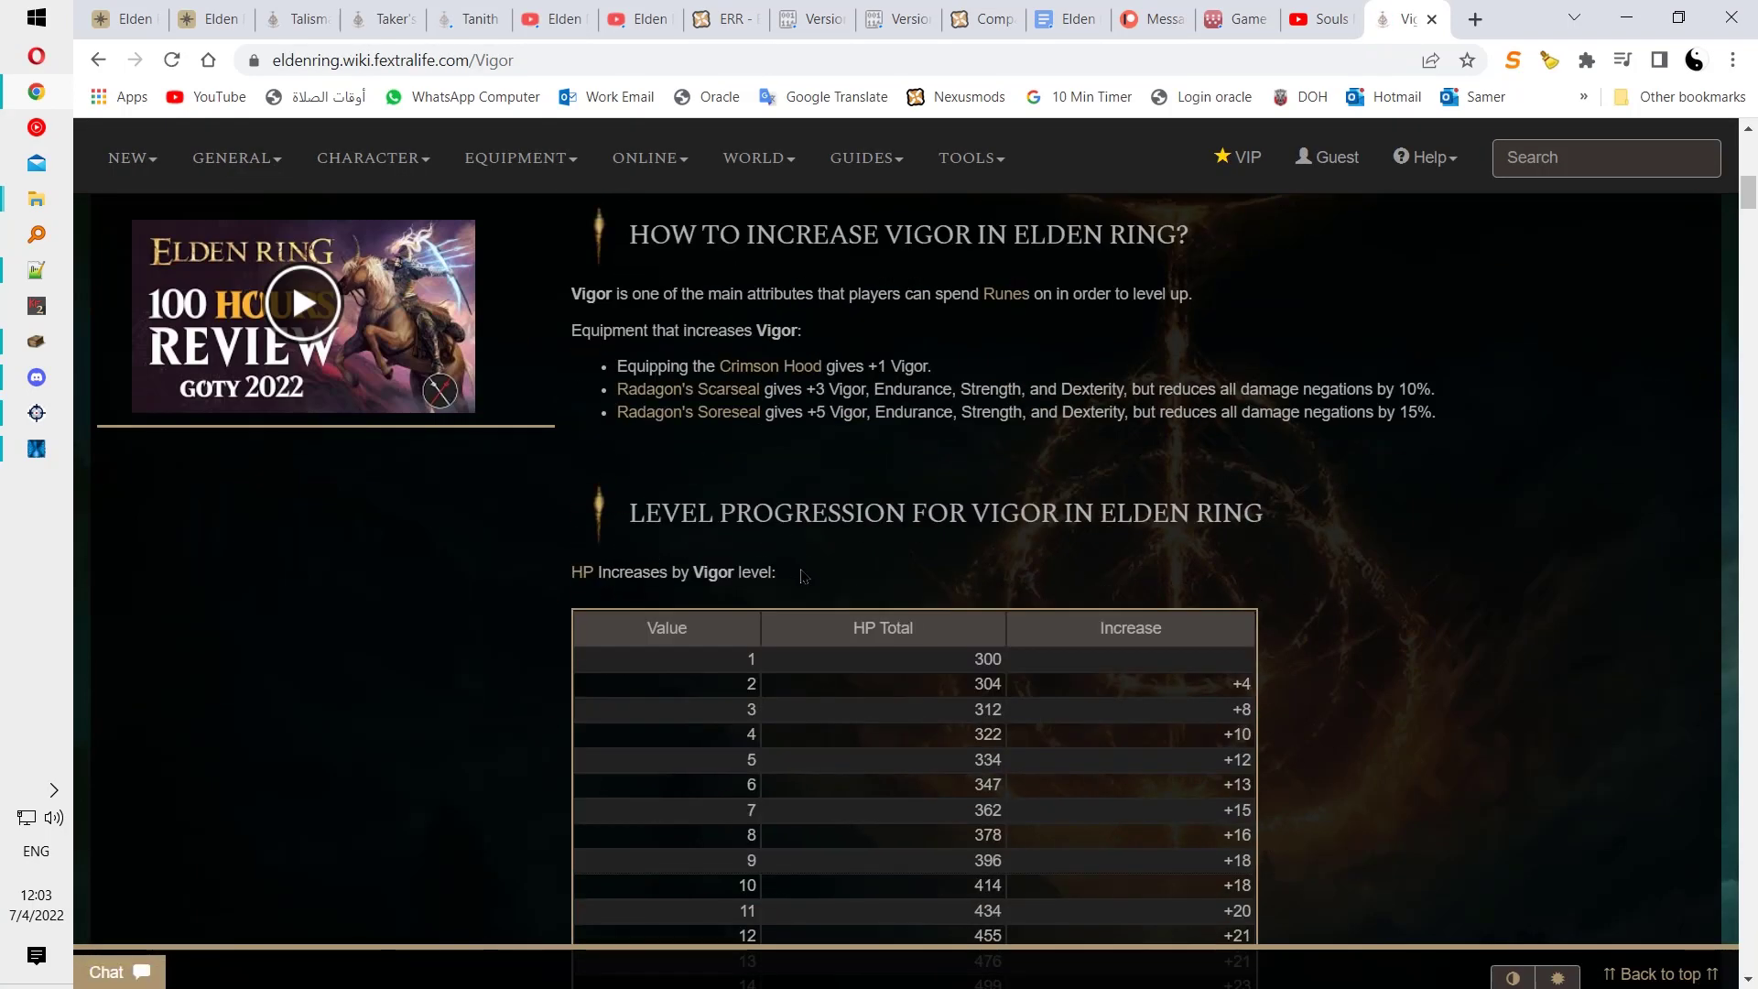
scroll(795, 568, down, 4)
scroll(705, 430, up, 3)
scroll(814, 549, down, 4)
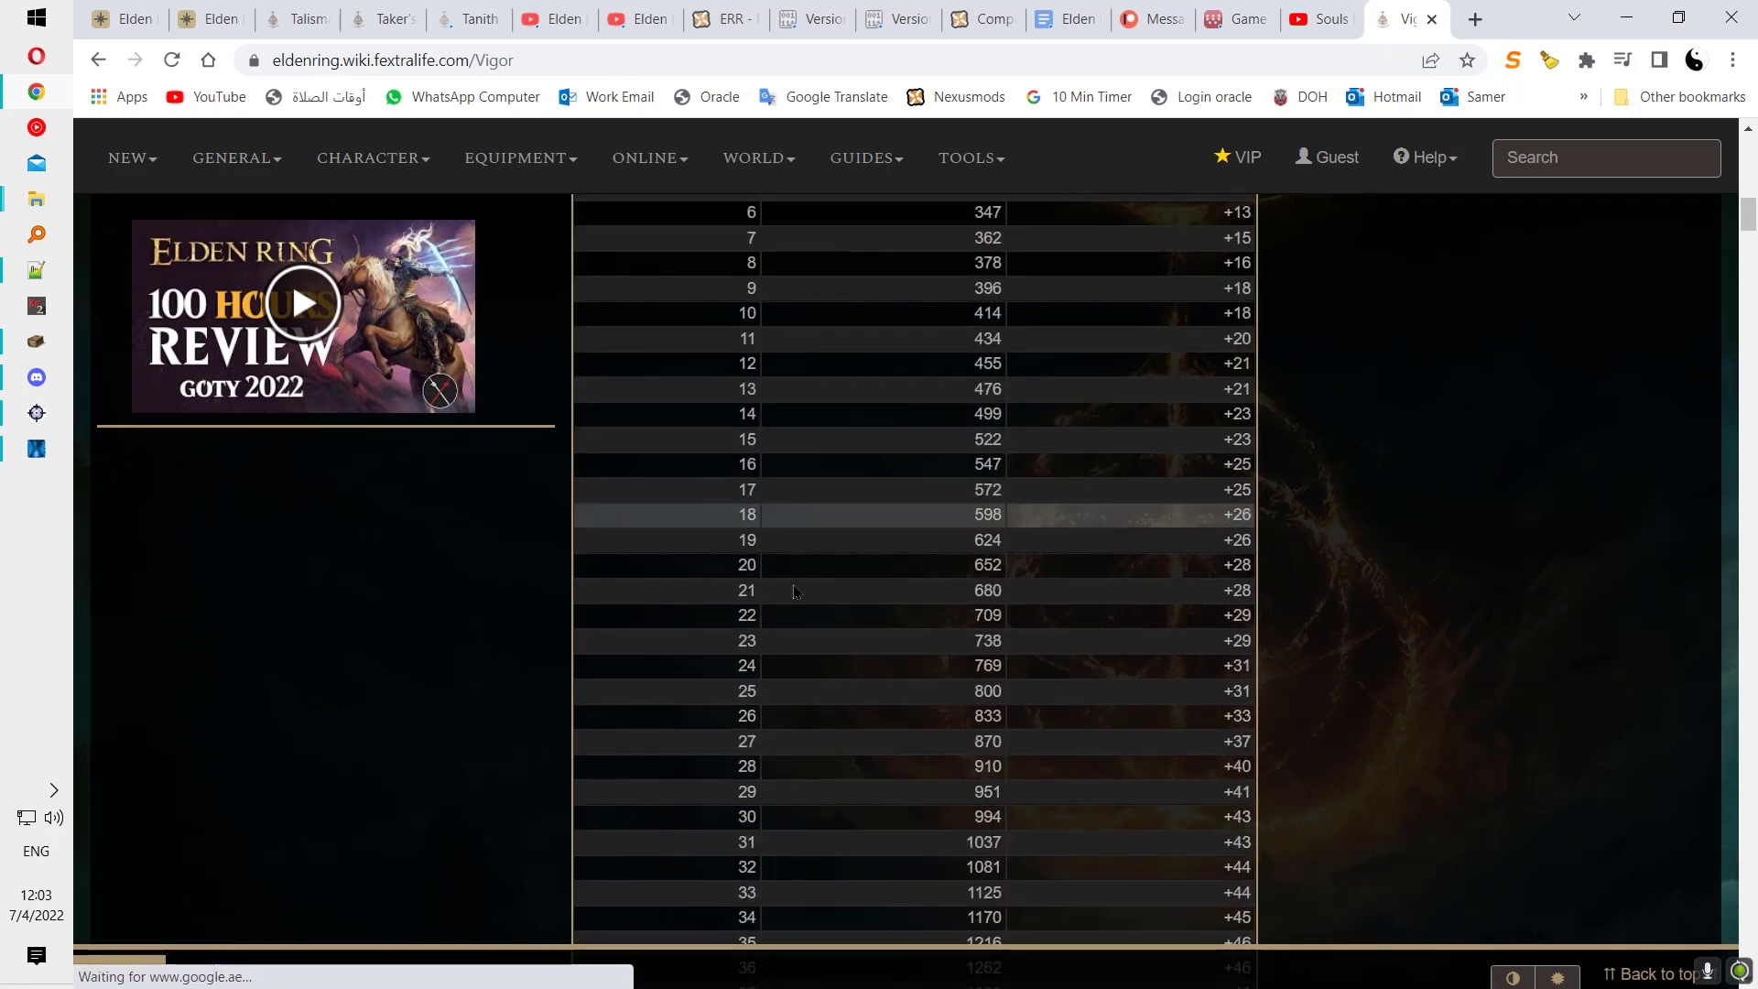
scroll(793, 592, down, 7)
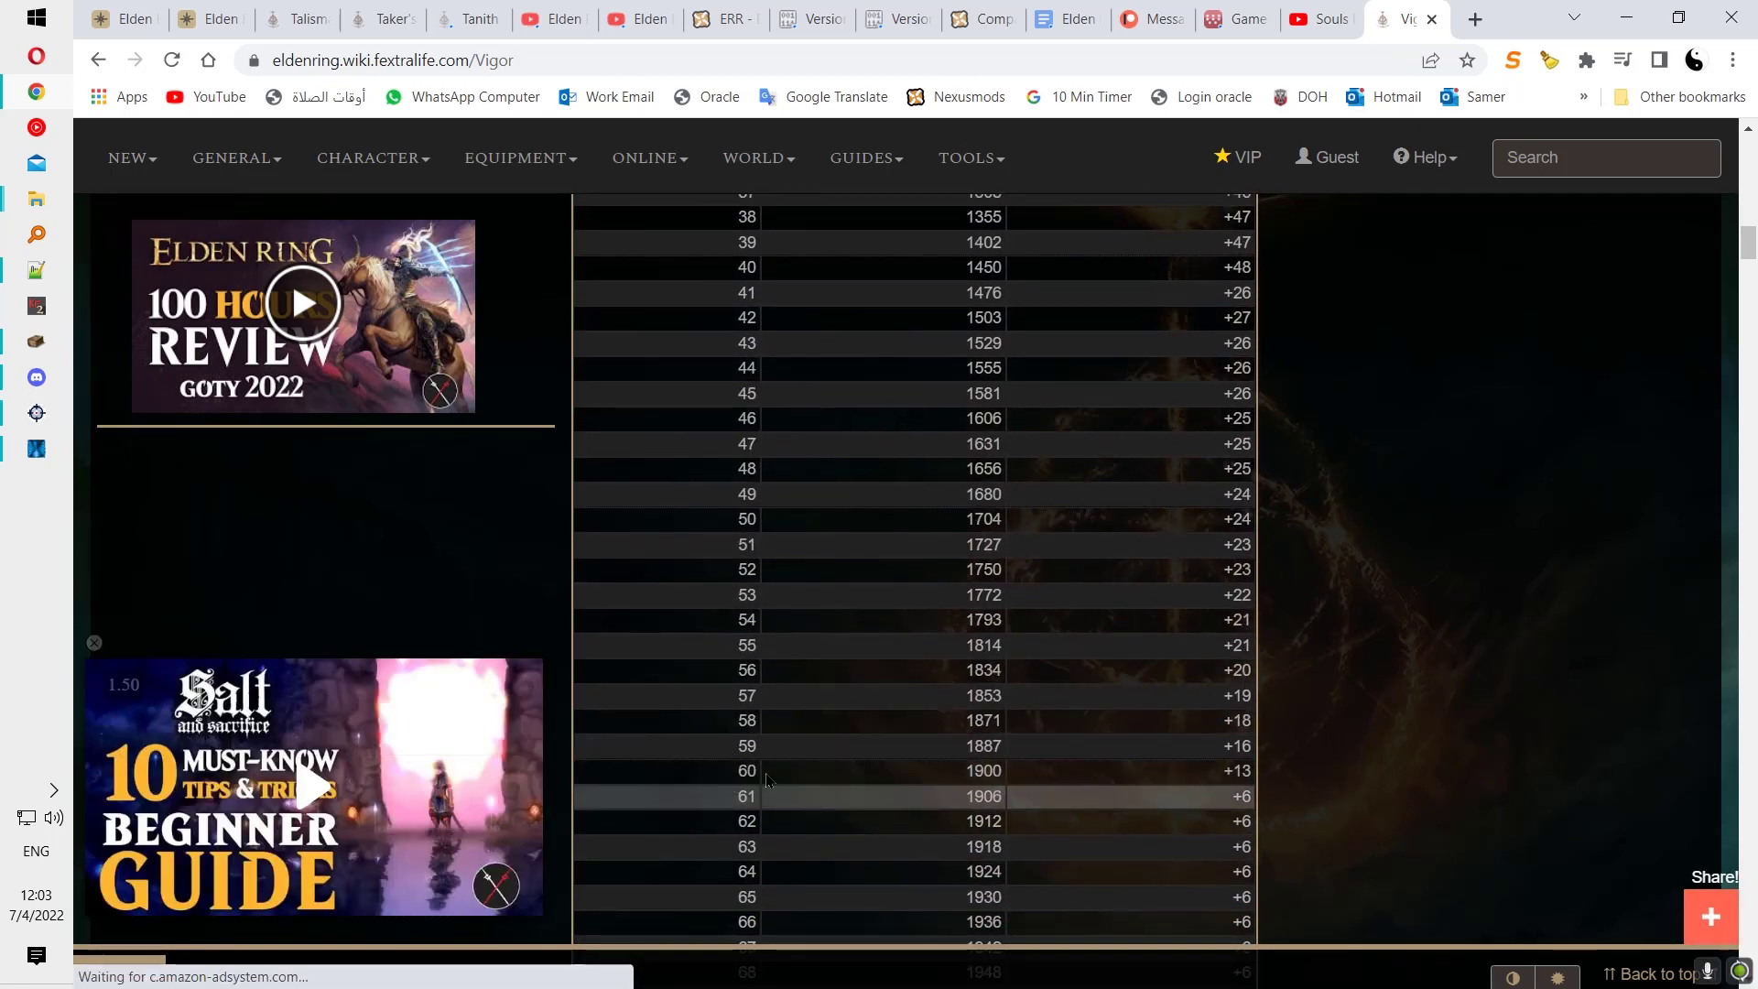
Step: Compare the HP increases around Vigor level 60 and highlight the level 60 row of the table
drag(735, 772, 1236, 720)
click(1227, 669)
click(1239, 815)
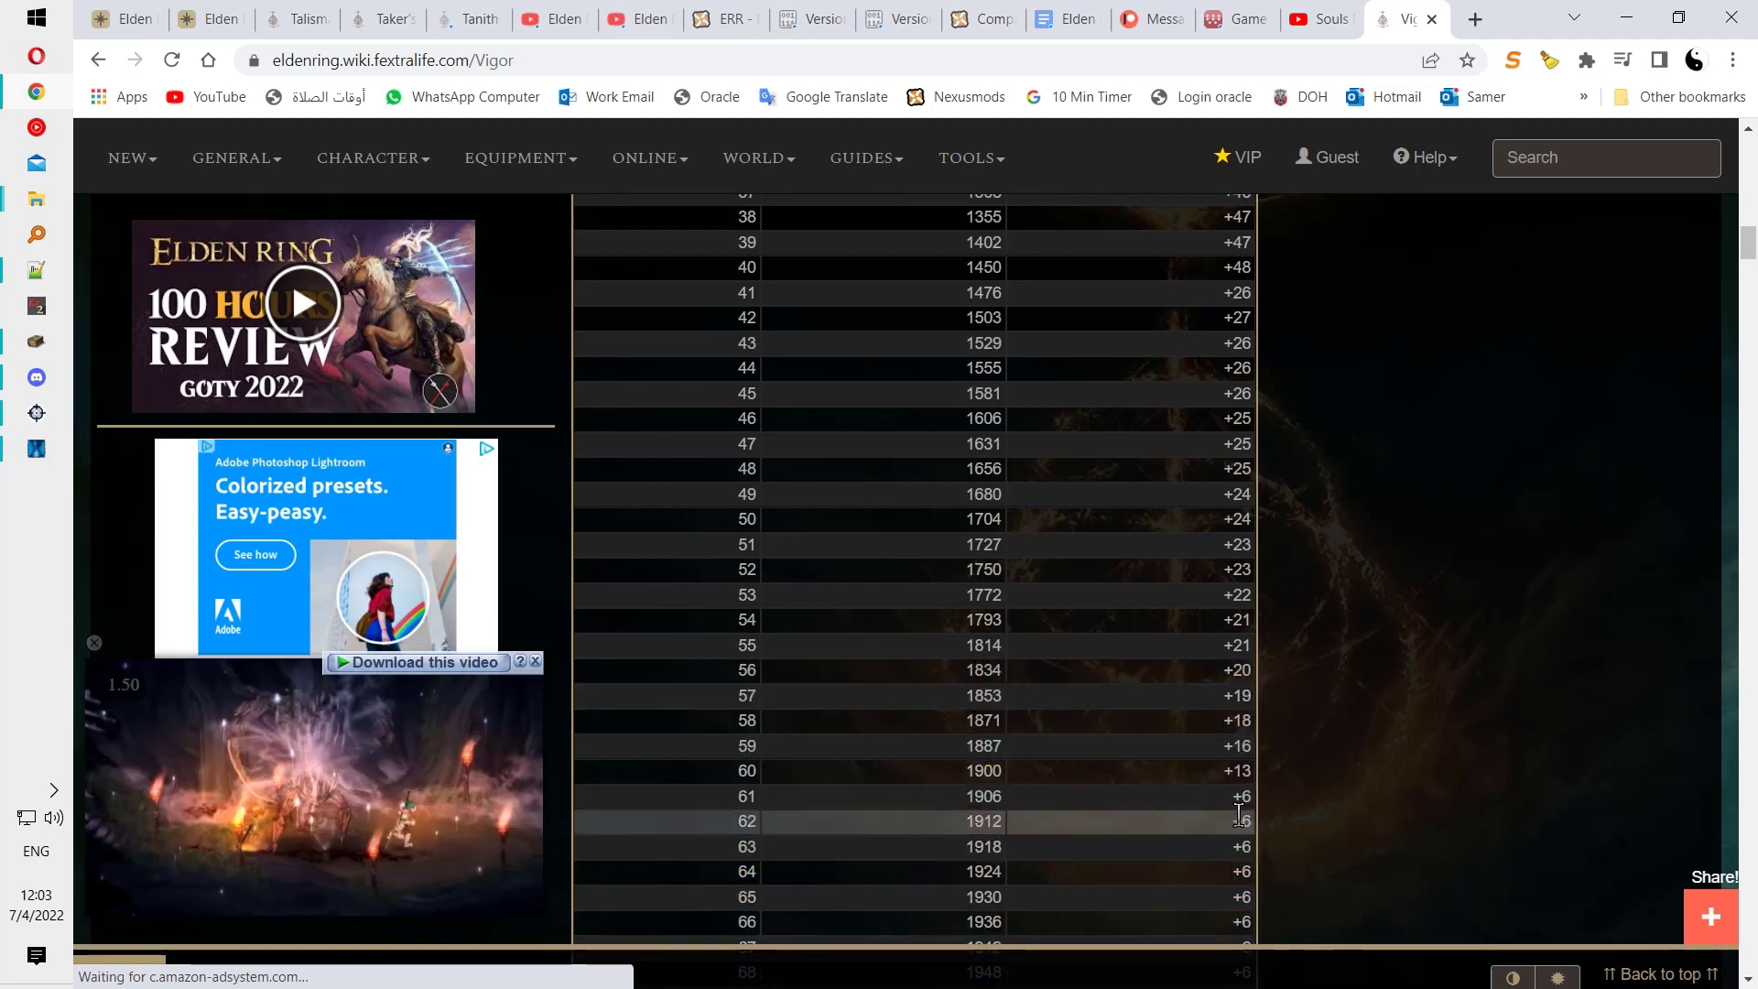
scroll(1239, 815, down, 1)
drag(735, 658, 1256, 661)
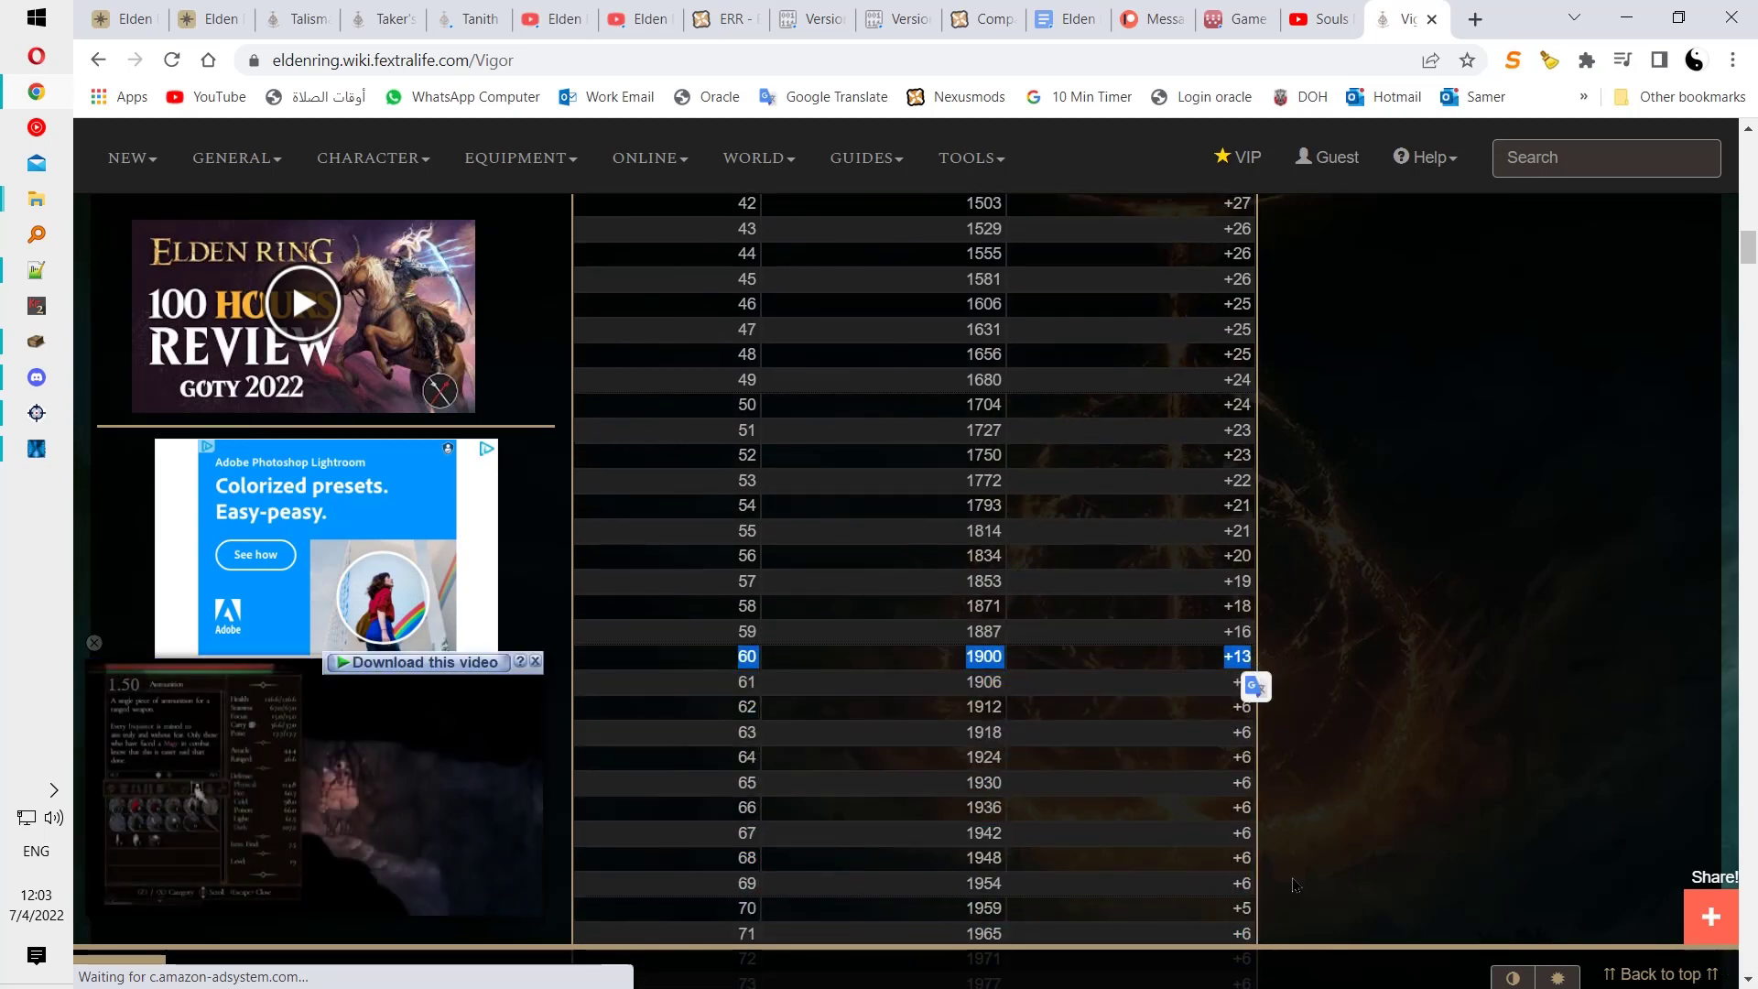
Step: Read the Vigor HP table down to level 99, then switch to Yapped Rune Bear and select Threshold Coefficient [4]
scroll(1294, 884, down, 7)
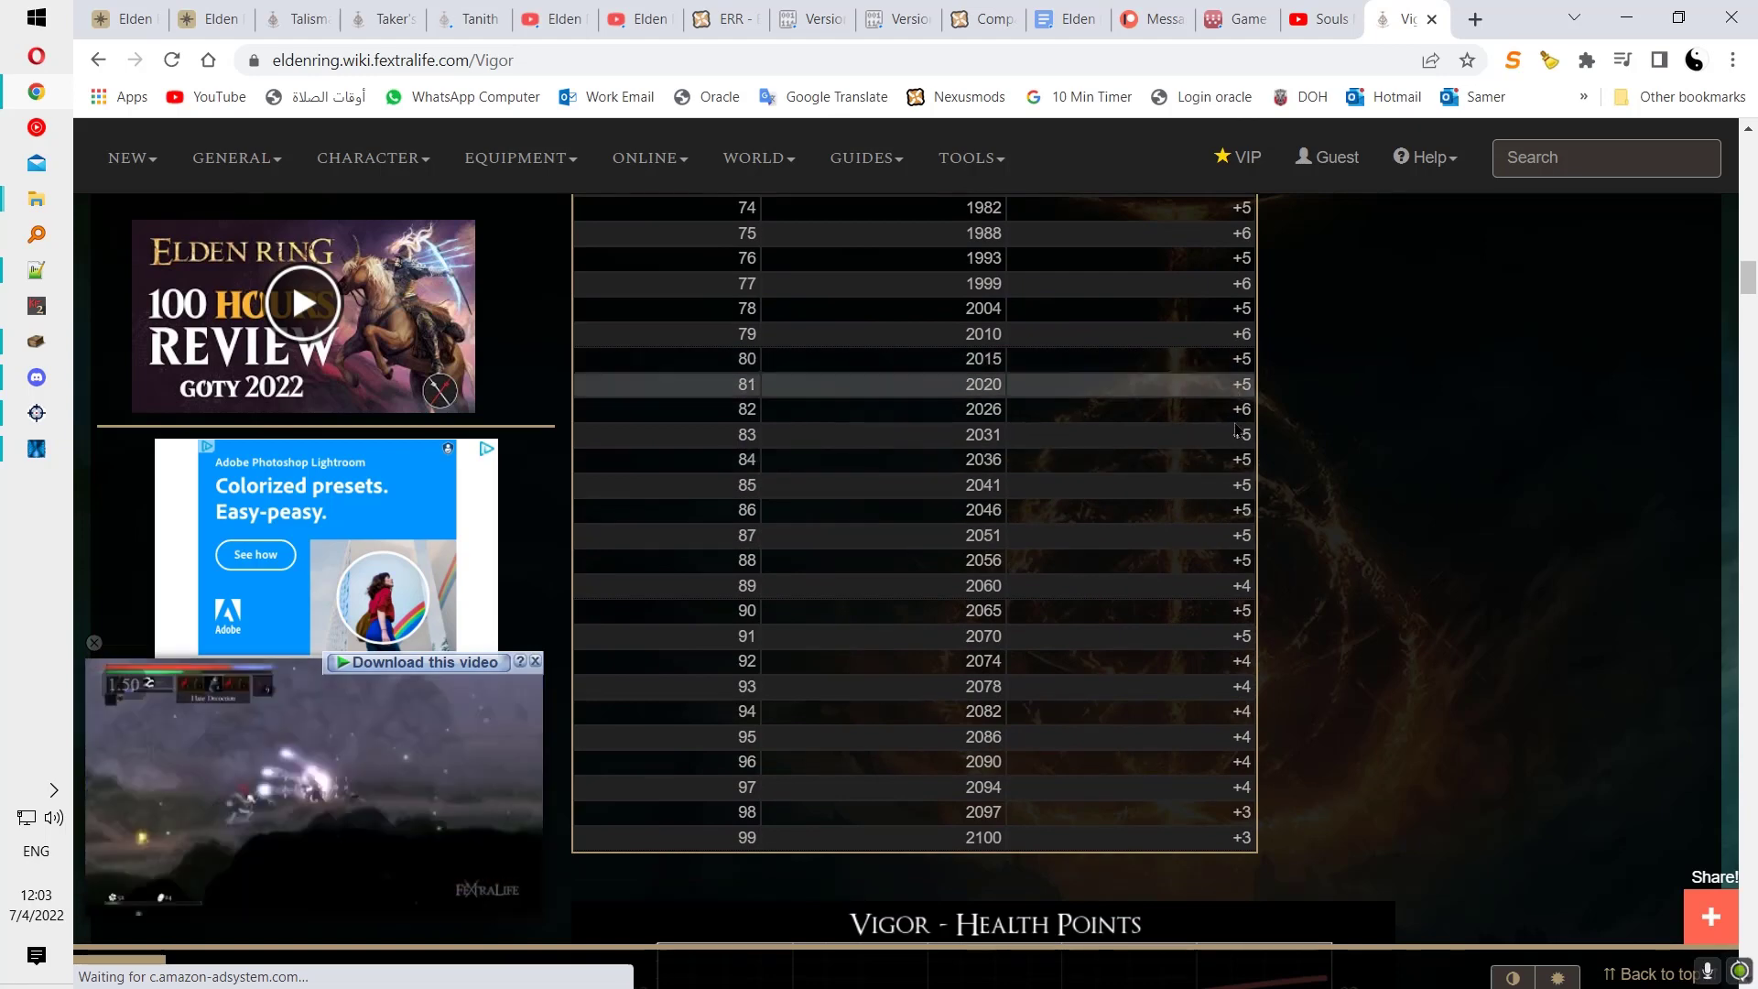
key(alt+Tab)
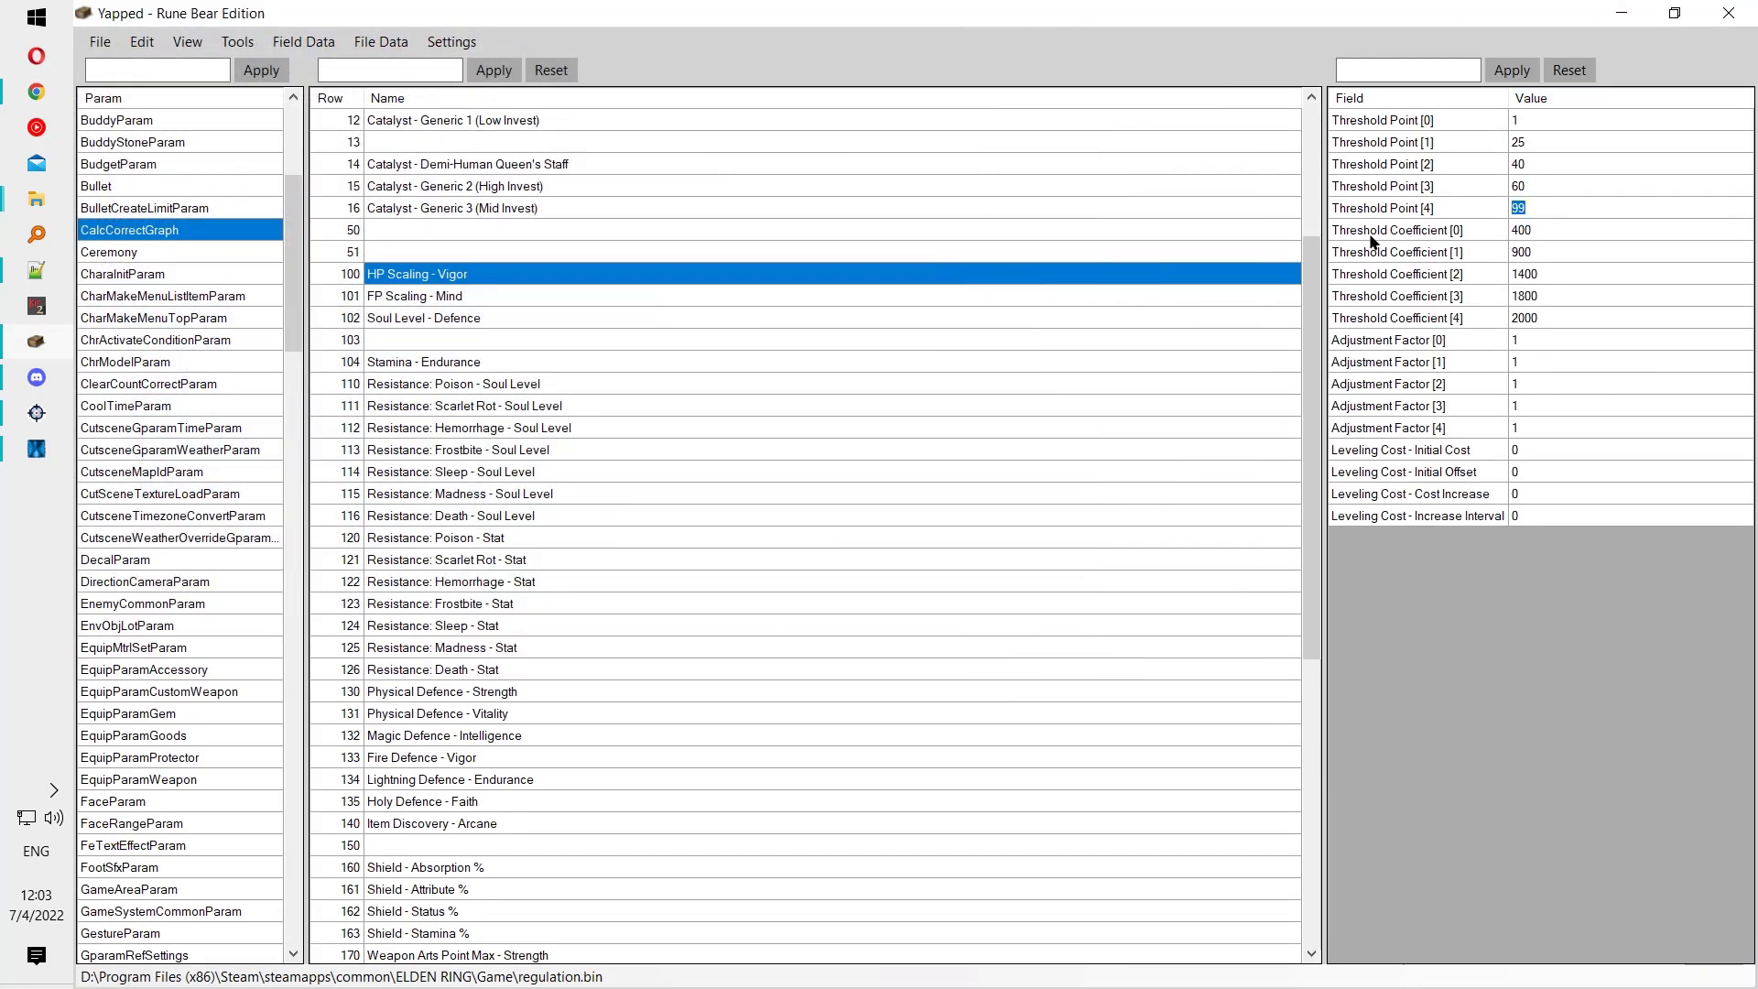
click(1454, 319)
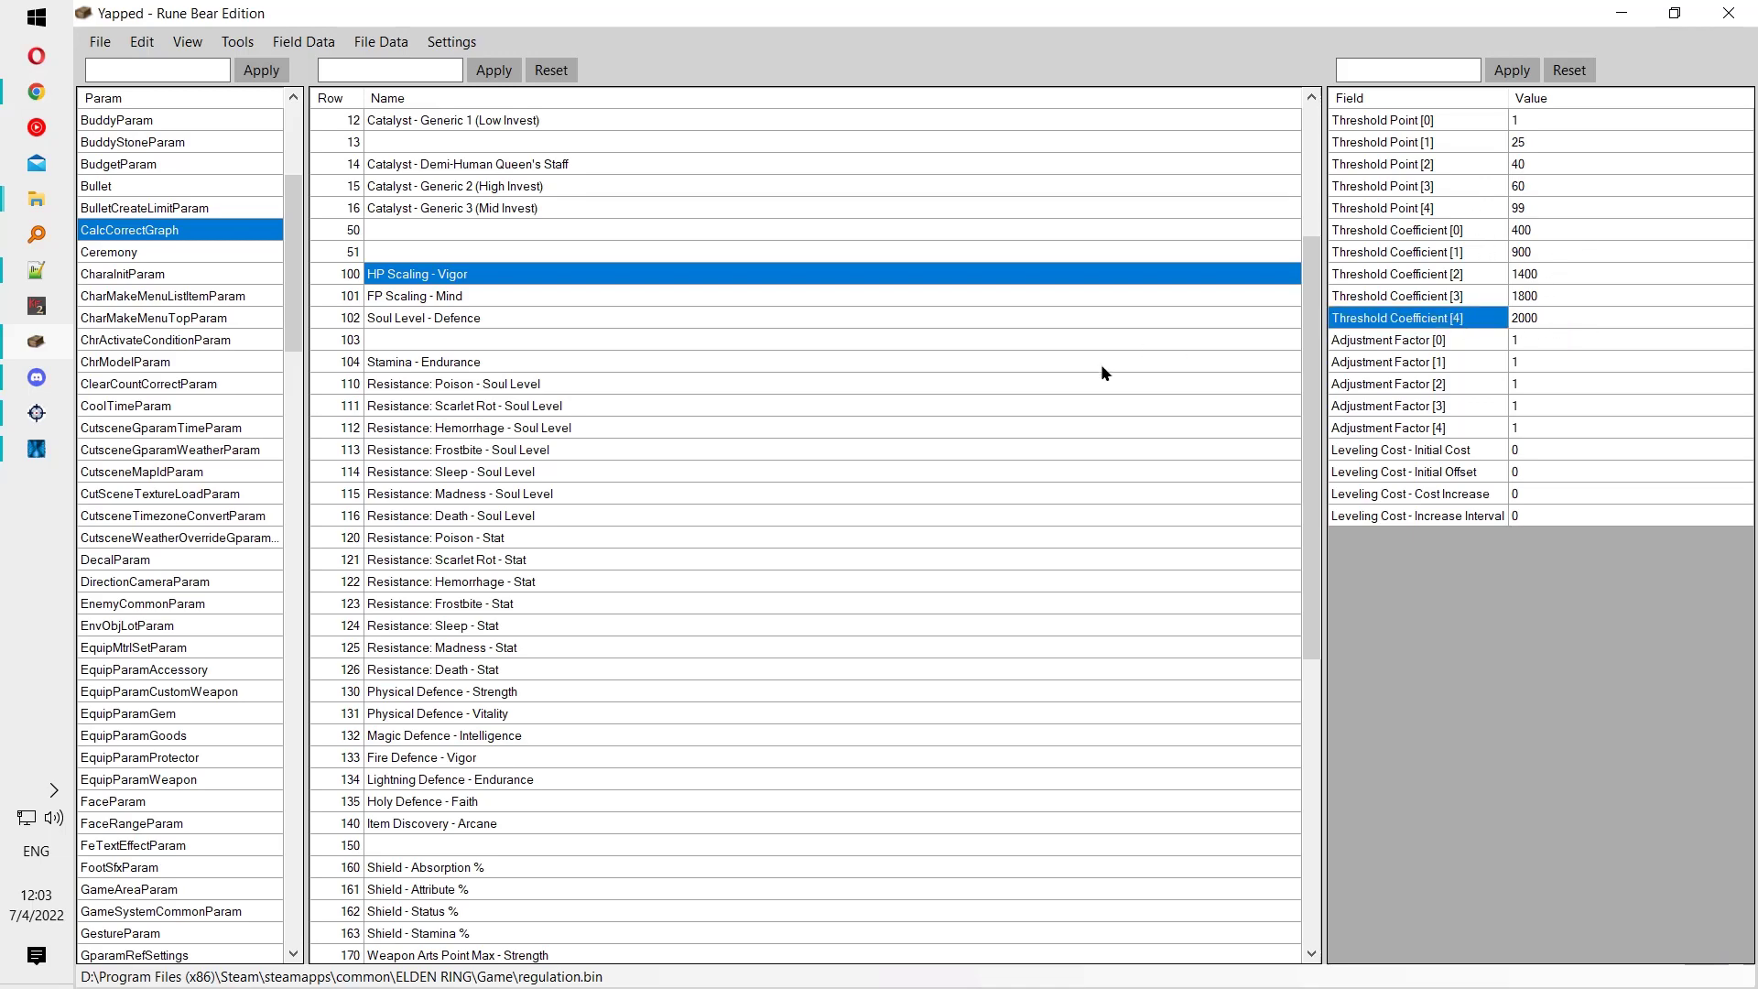
Step: Switch to the Vigor wiki page in Chrome, highlight the level 99 row of the HP table and return to Yapped Rune Bear
key(alt+Tab)
scroll(1010, 499, down, 2)
scroll(1011, 499, up, 1)
scroll(1010, 499, up, 1)
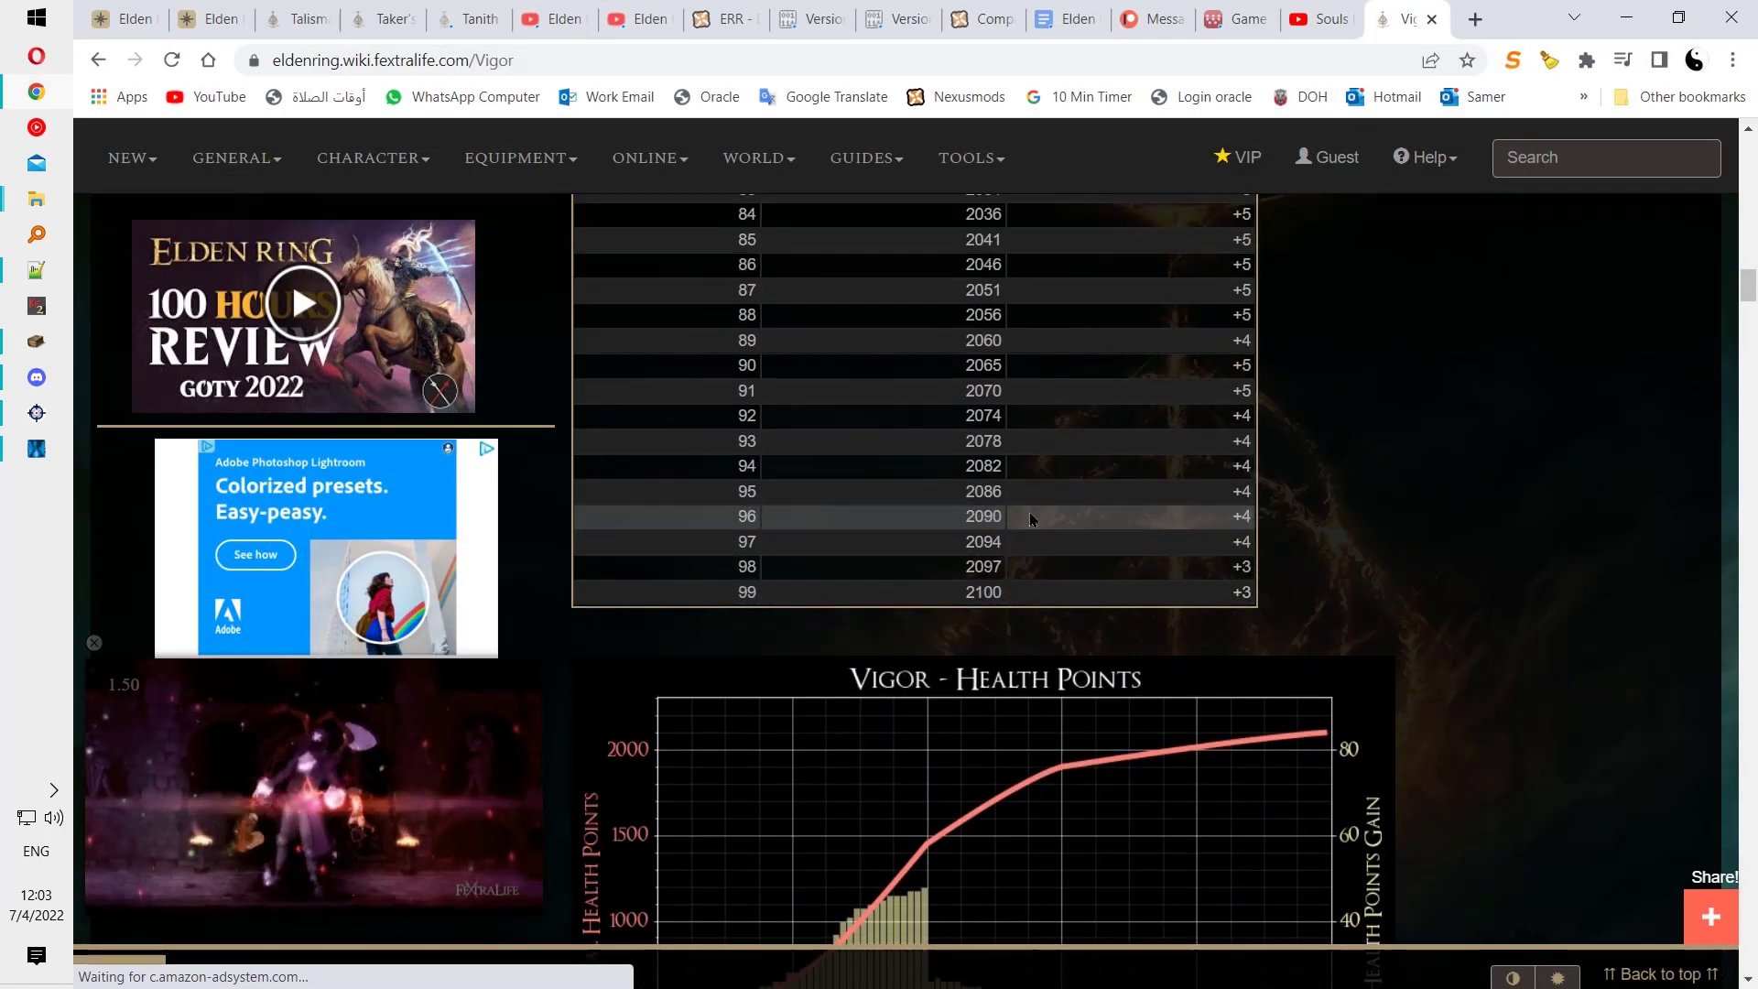
drag(1006, 610, 898, 611)
drag(717, 611, 1260, 615)
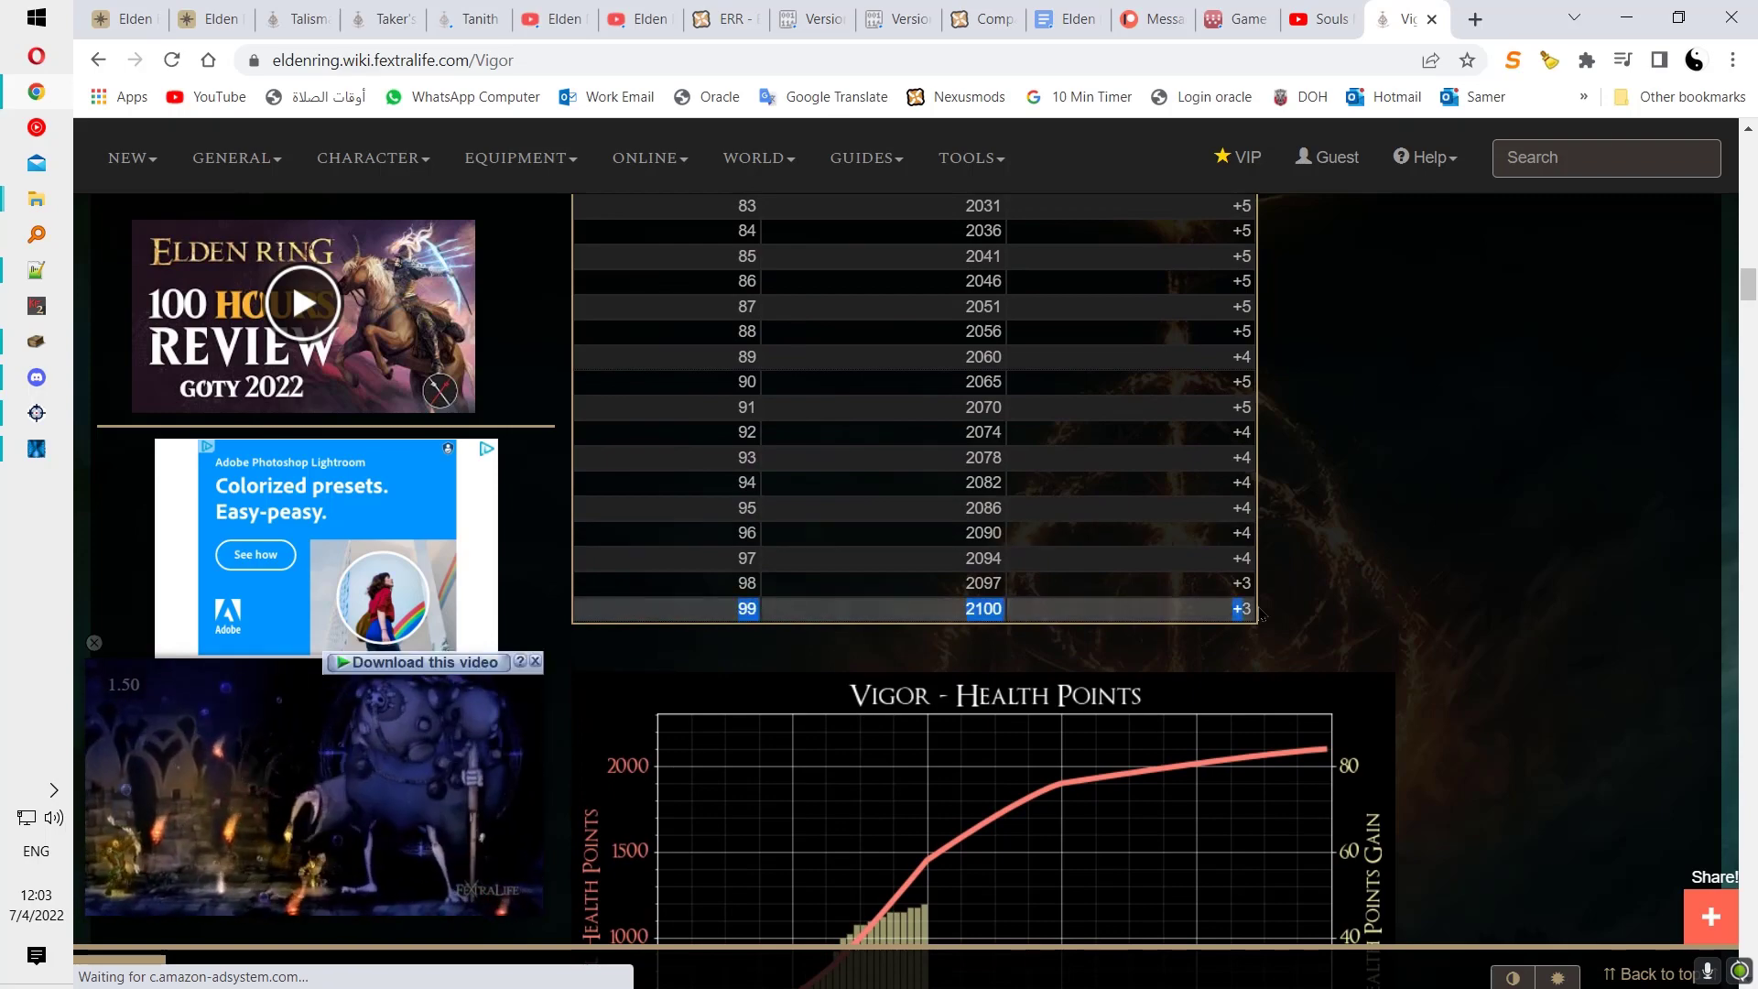
click(1089, 607)
key(alt+Tab)
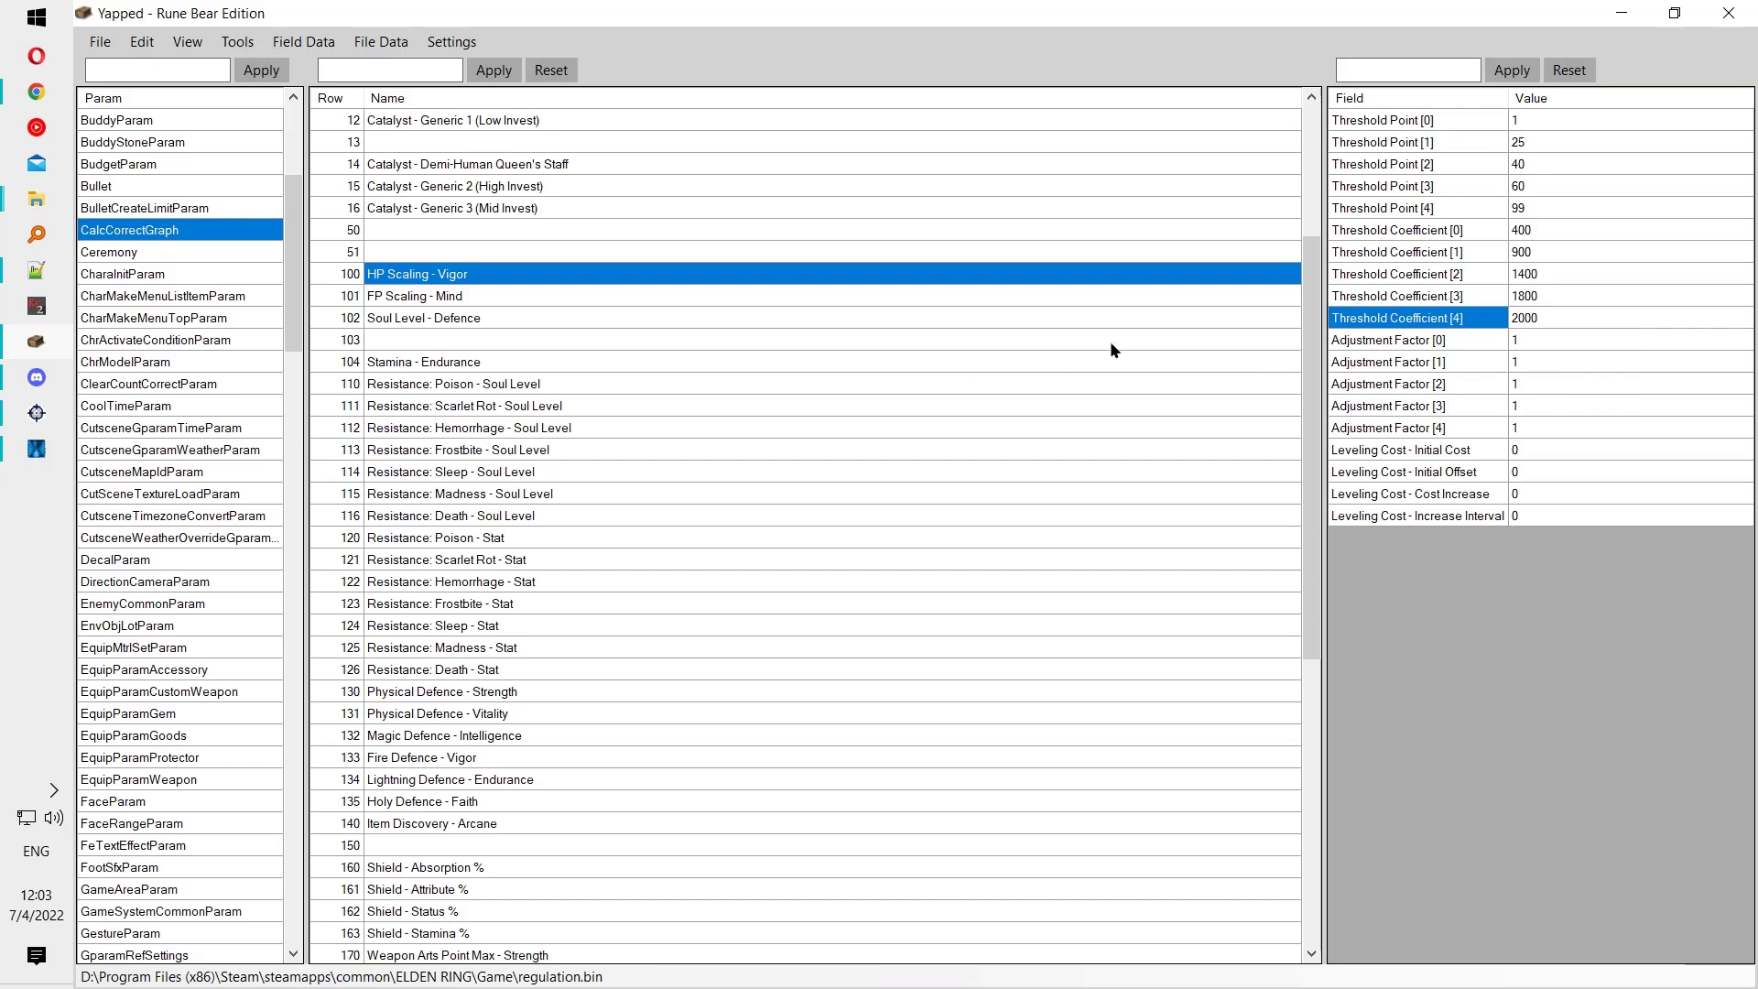
Step: Check the Vigor HP increases past level 60 on the wiki page in Chrome and return to Yapped Rune Bear
key(alt+Tab)
scroll(935, 649, down, 1)
scroll(1007, 643, up, 8)
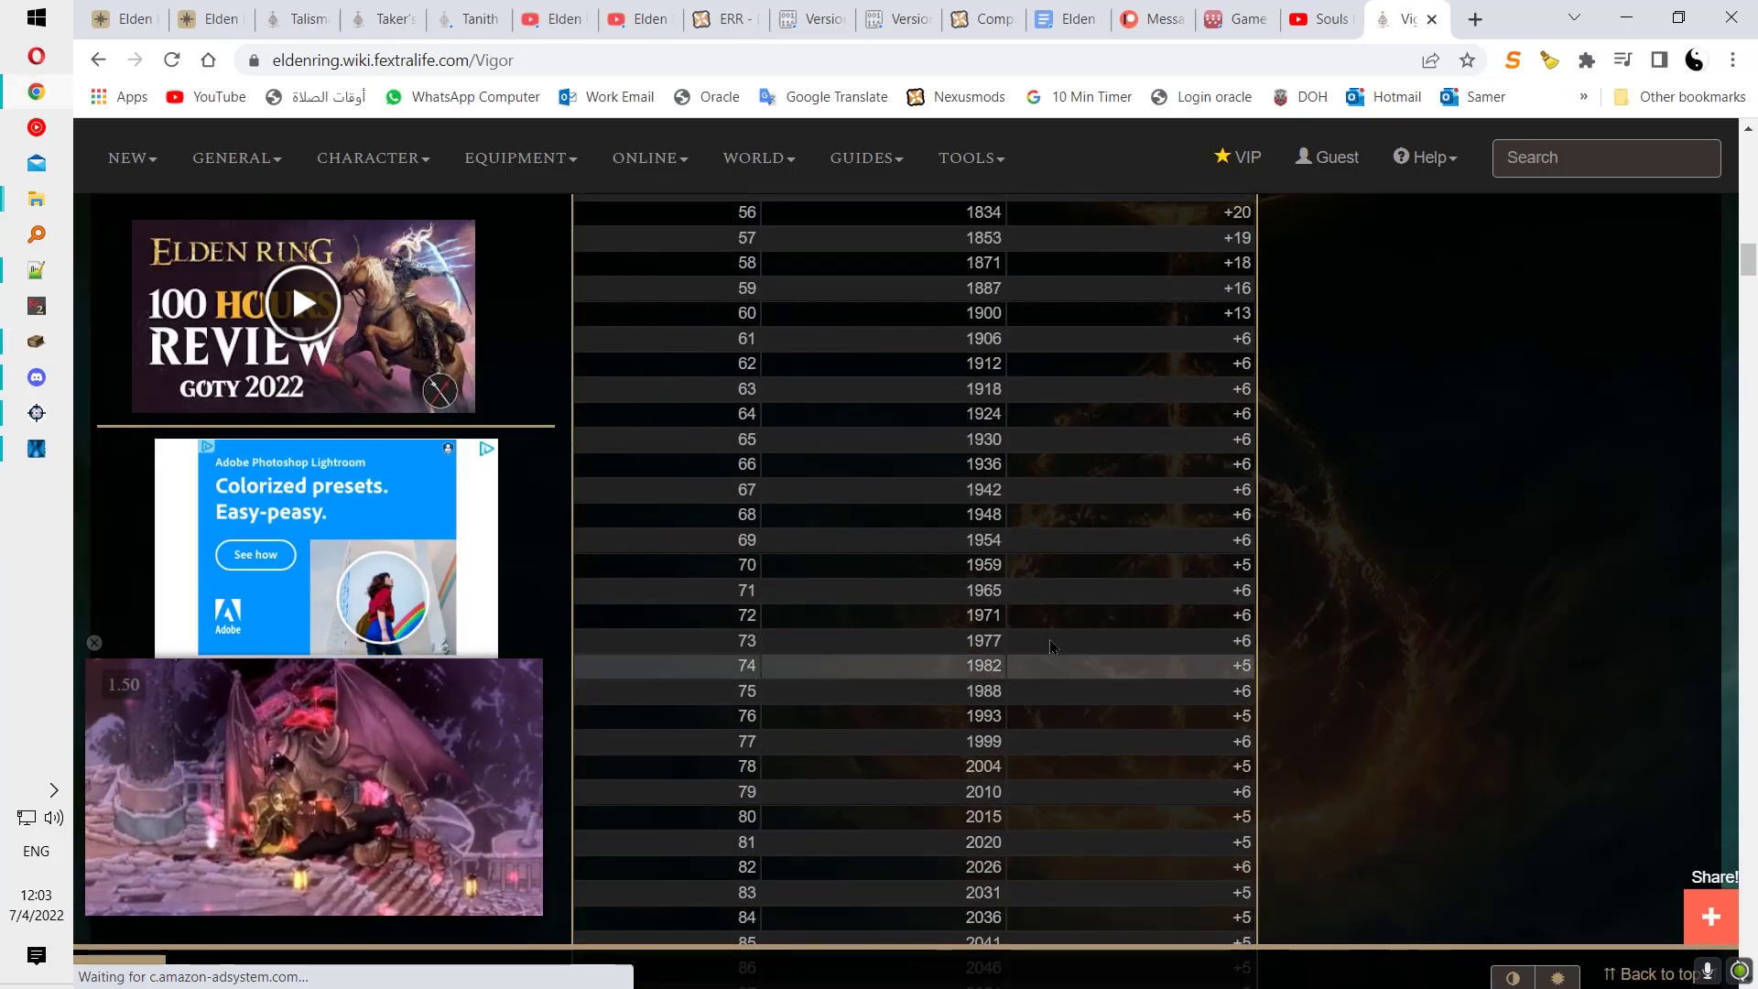
key(alt+Tab)
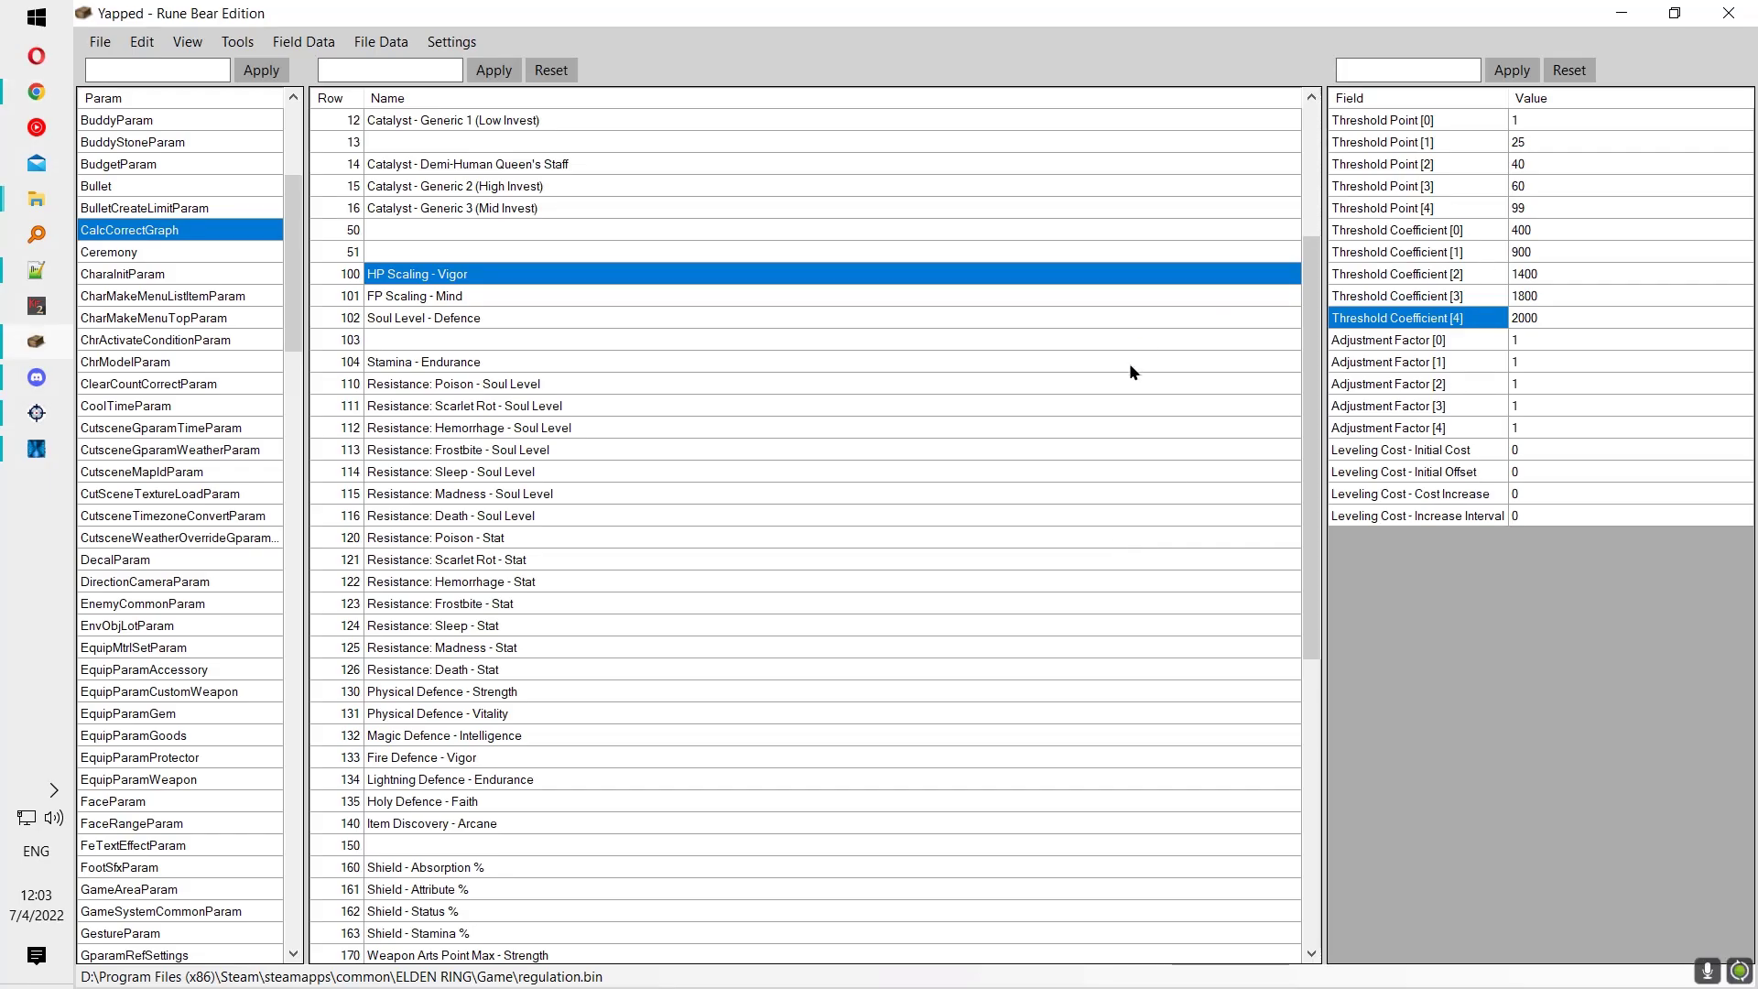
Step: Review the threshold and adjustment fields of the HP Scaling - Vigor row, selecting Threshold Point [1] and Adjustment Factor [3]
click(512, 299)
click(457, 279)
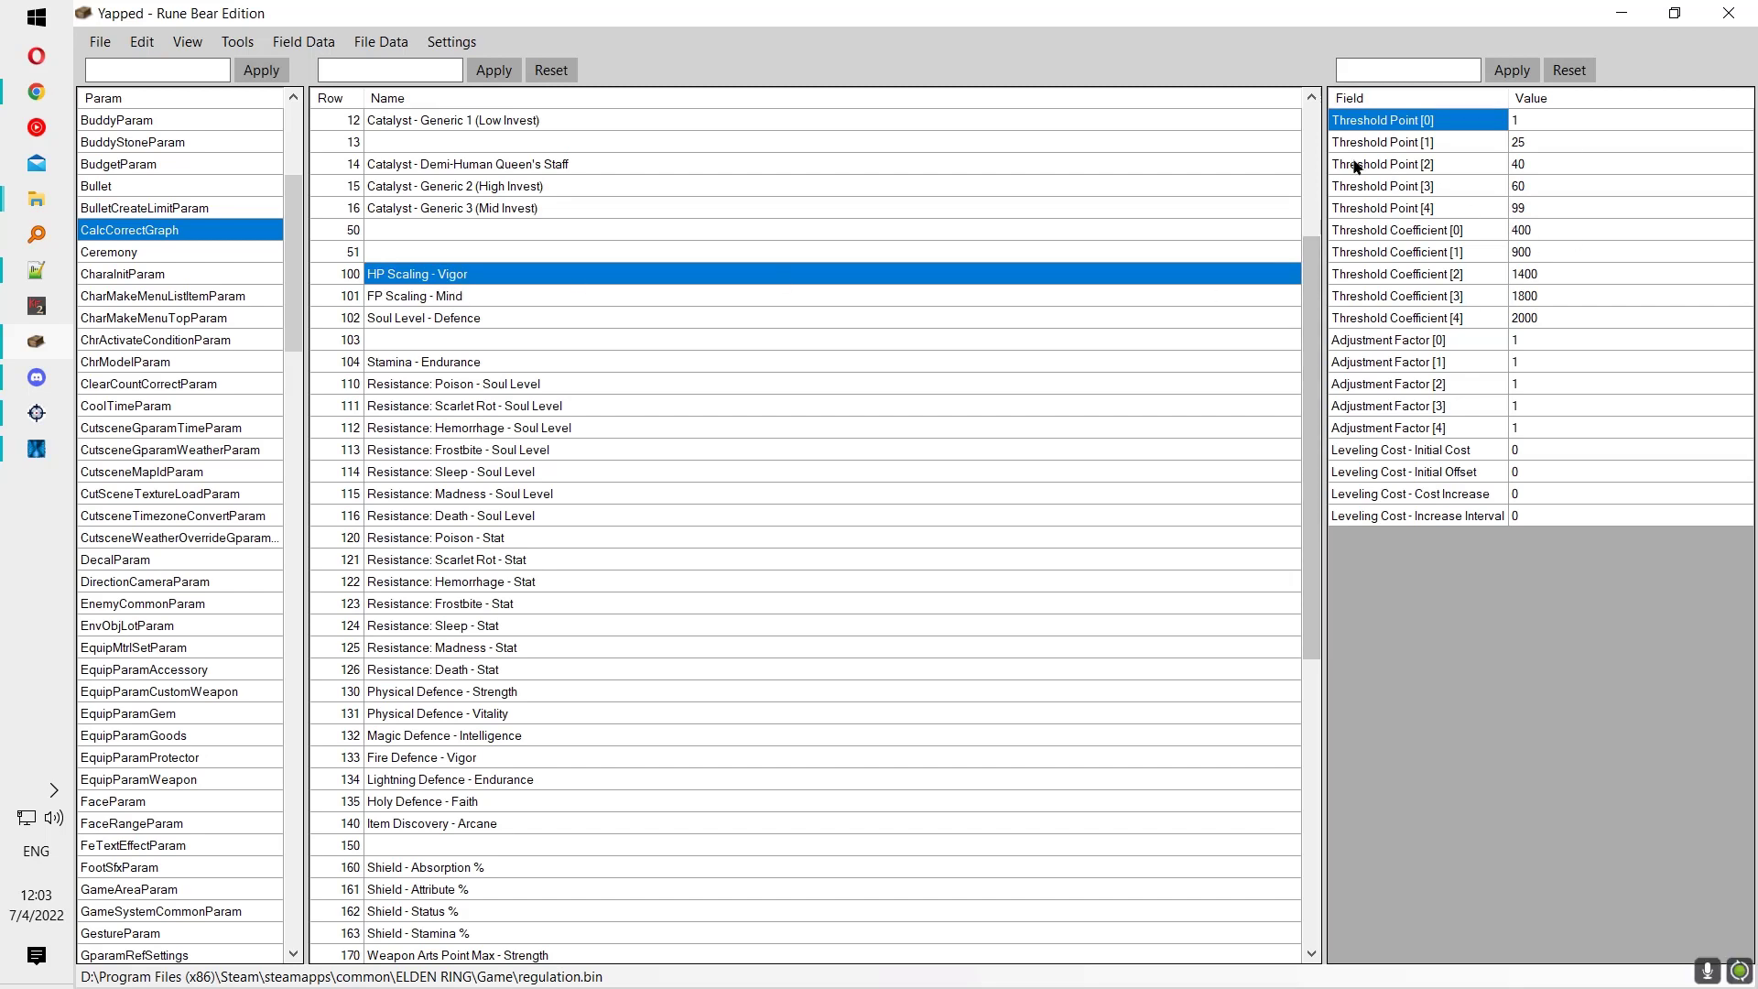
drag(1304, 290, 1277, 162)
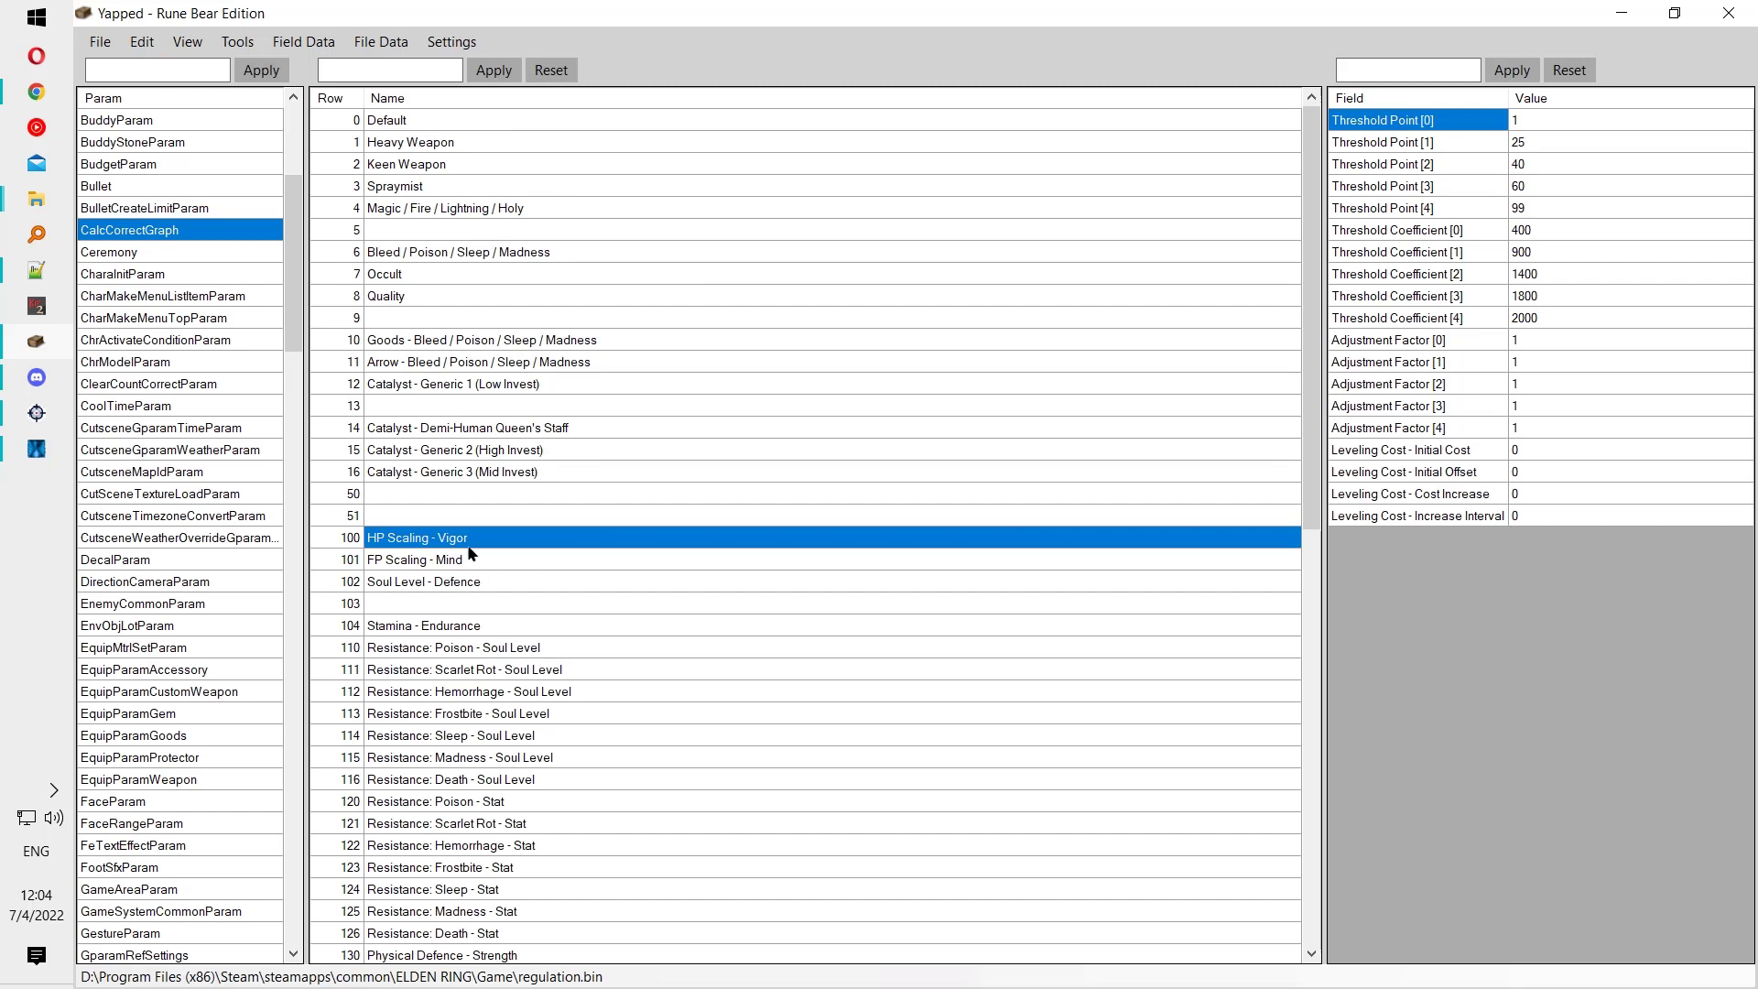
click(1433, 145)
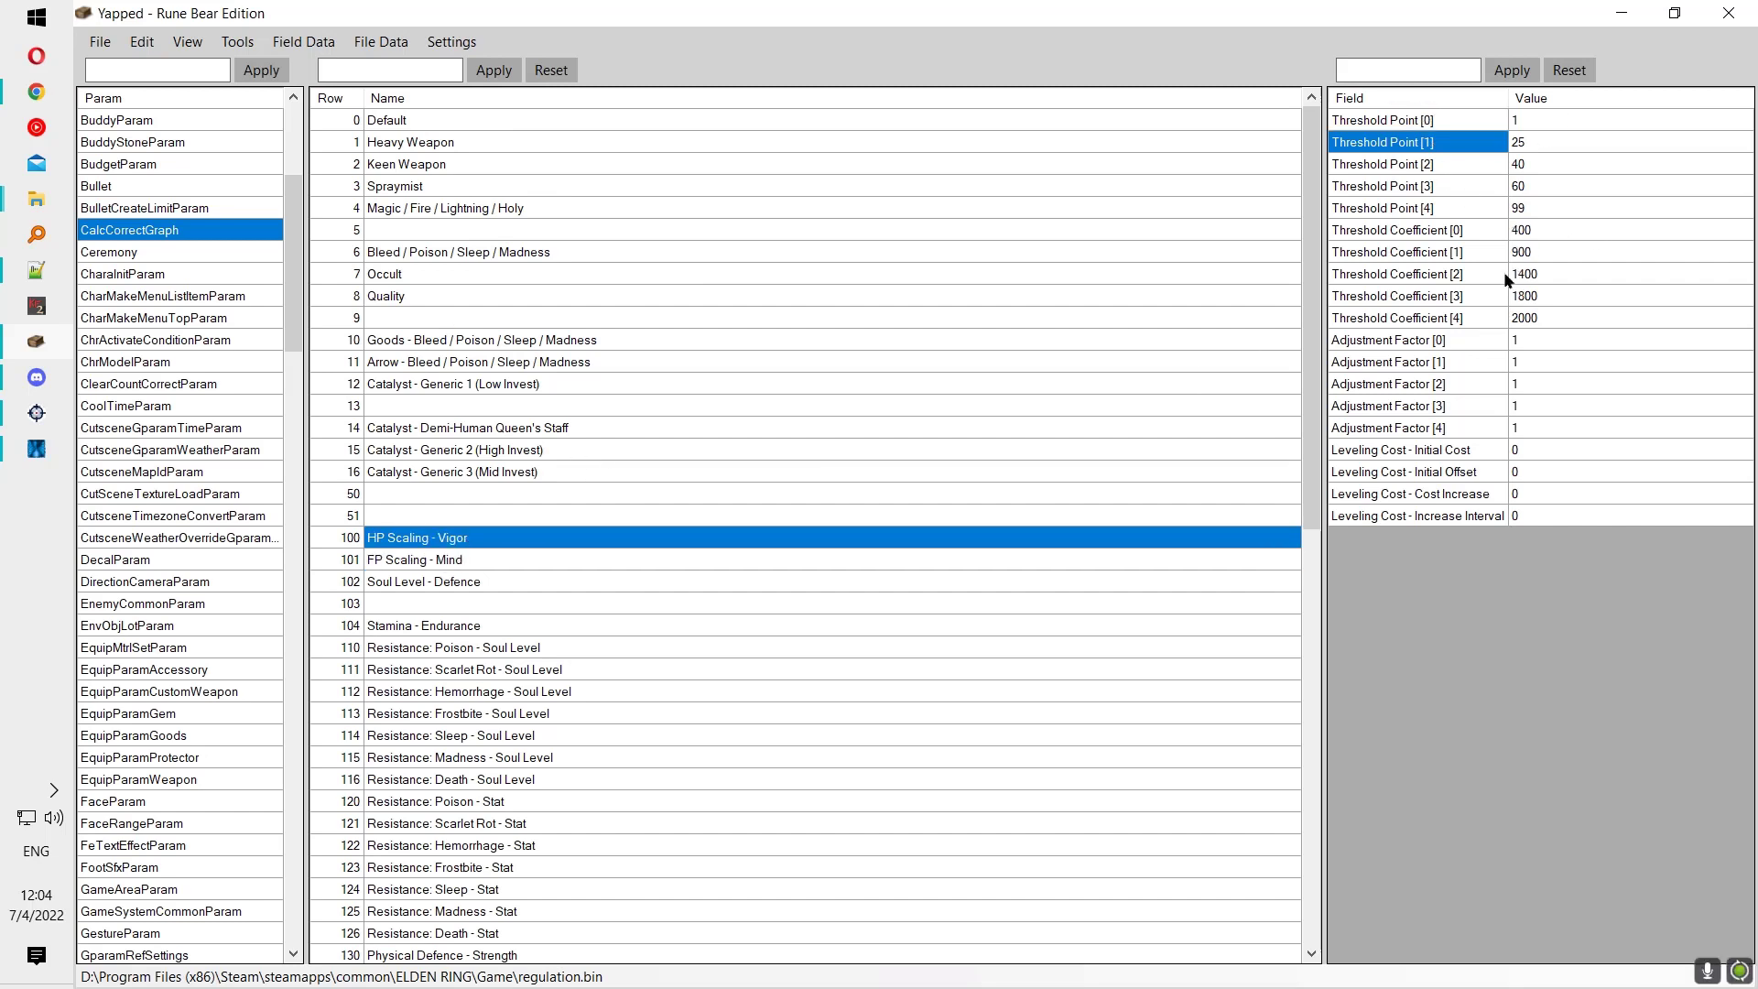
click(1450, 406)
Step: Browse the neighbouring stat rows, open Stamina - Endurance and select its Threshold Point [2]
click(542, 608)
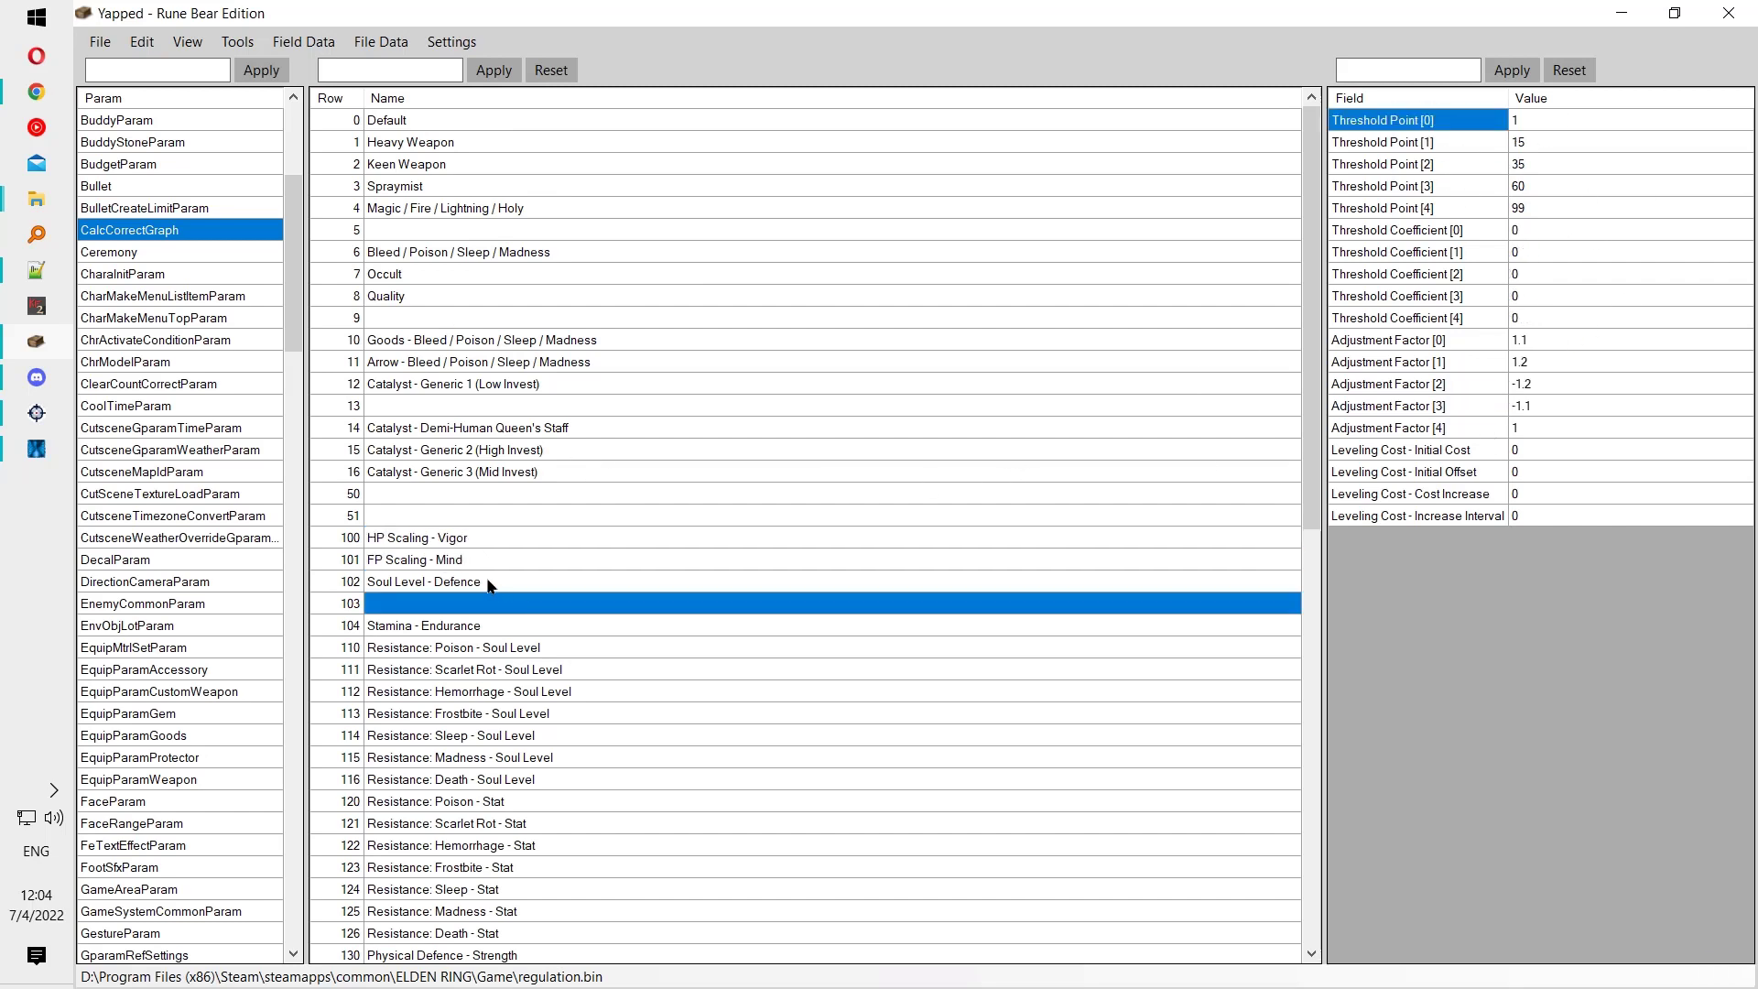
click(470, 561)
scroll(621, 648, down, 2)
click(449, 495)
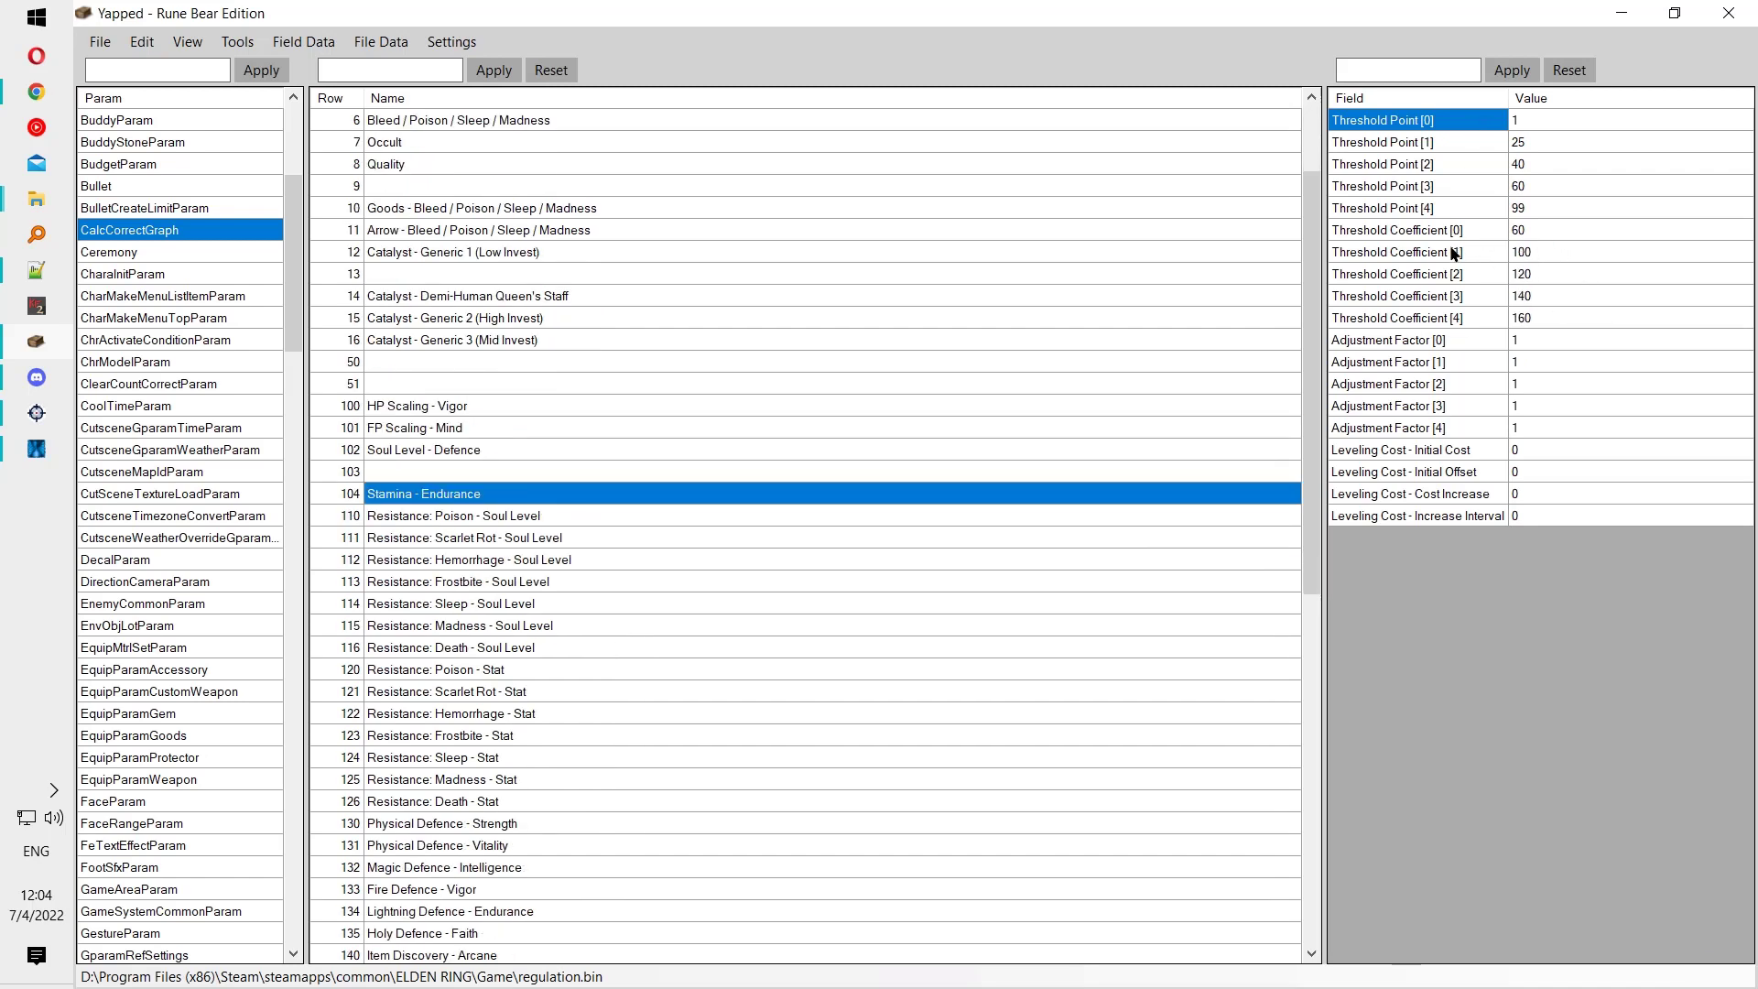
click(1522, 165)
click(1450, 171)
Step: Switch to Chrome, go back to the Google results and search for "Elden Ring stamina Fextra Life"
key(alt+Tab)
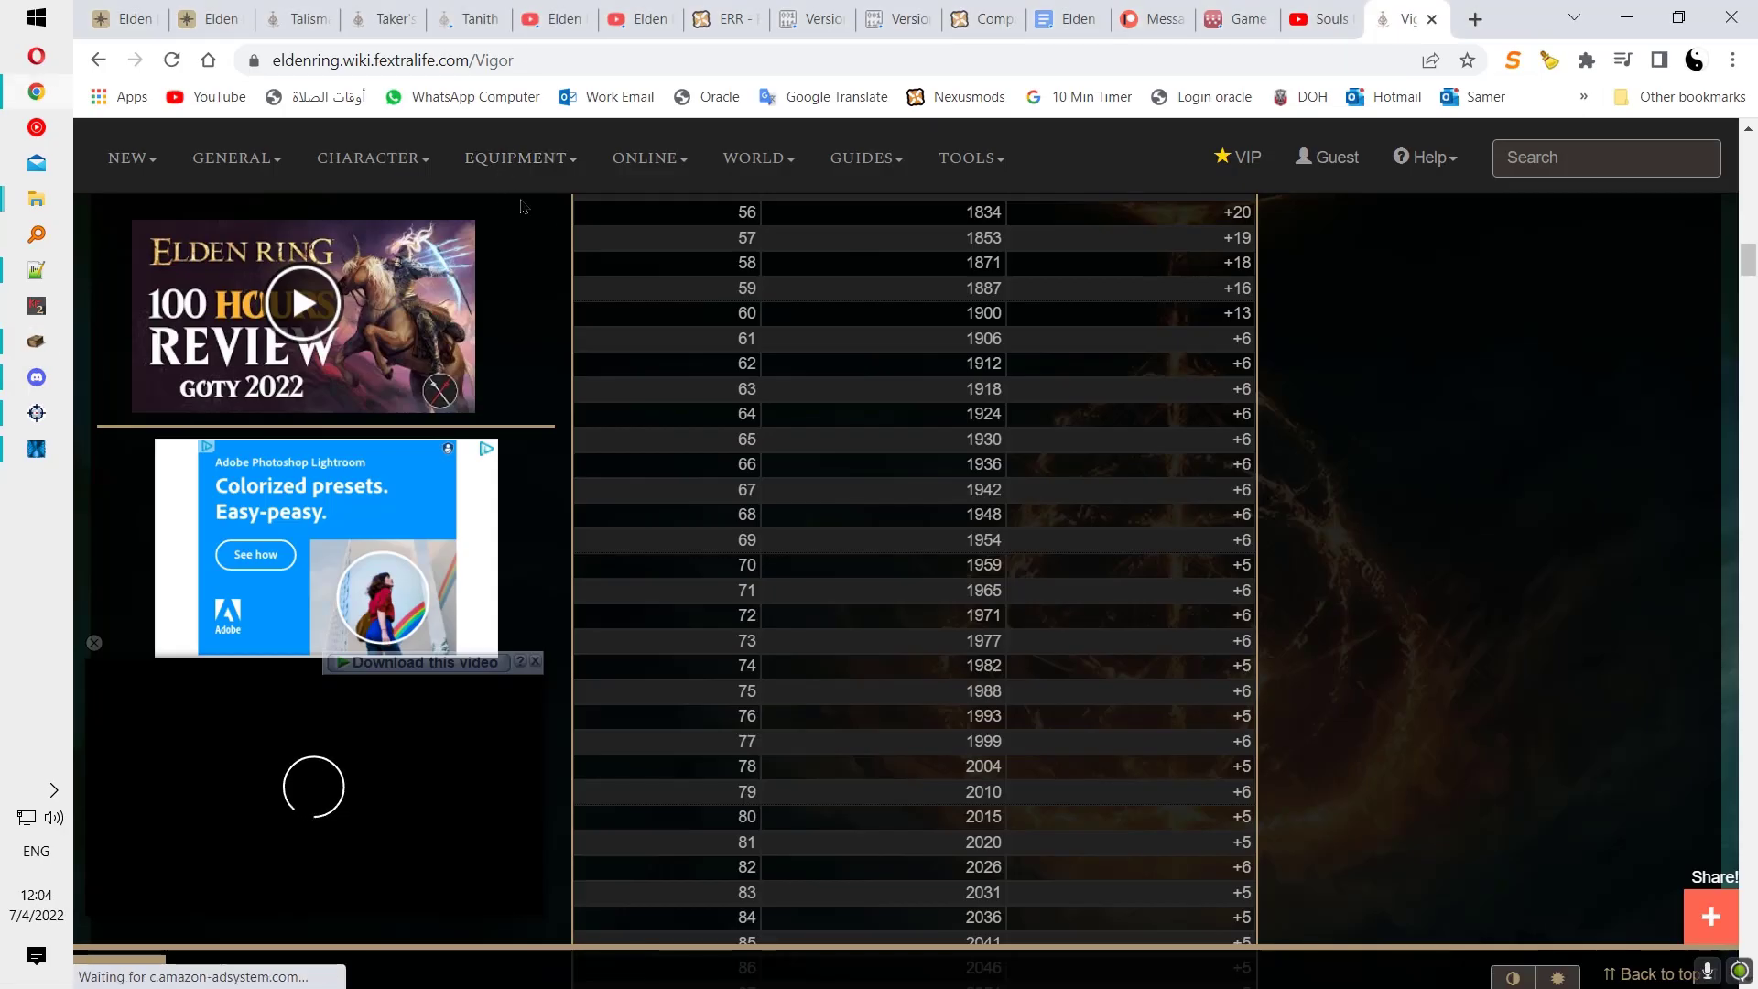
click(100, 60)
scroll(470, 176, up, 5)
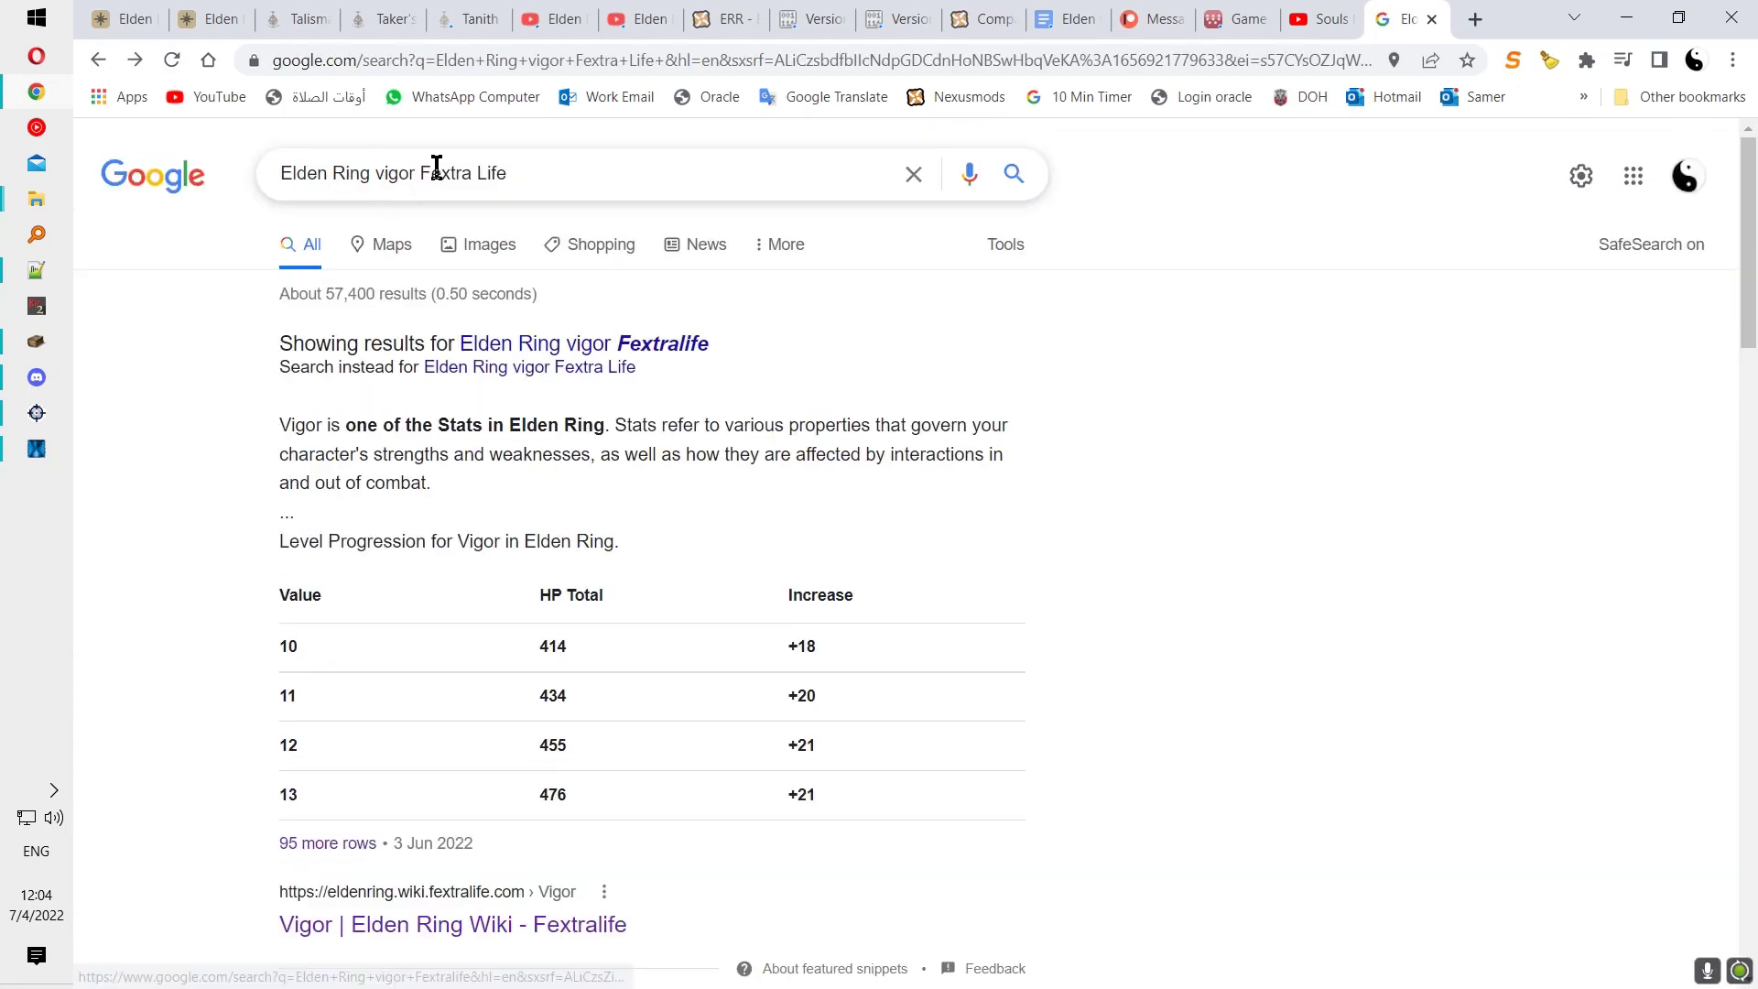
double_click(393, 173)
text(stamina)
key(Return)
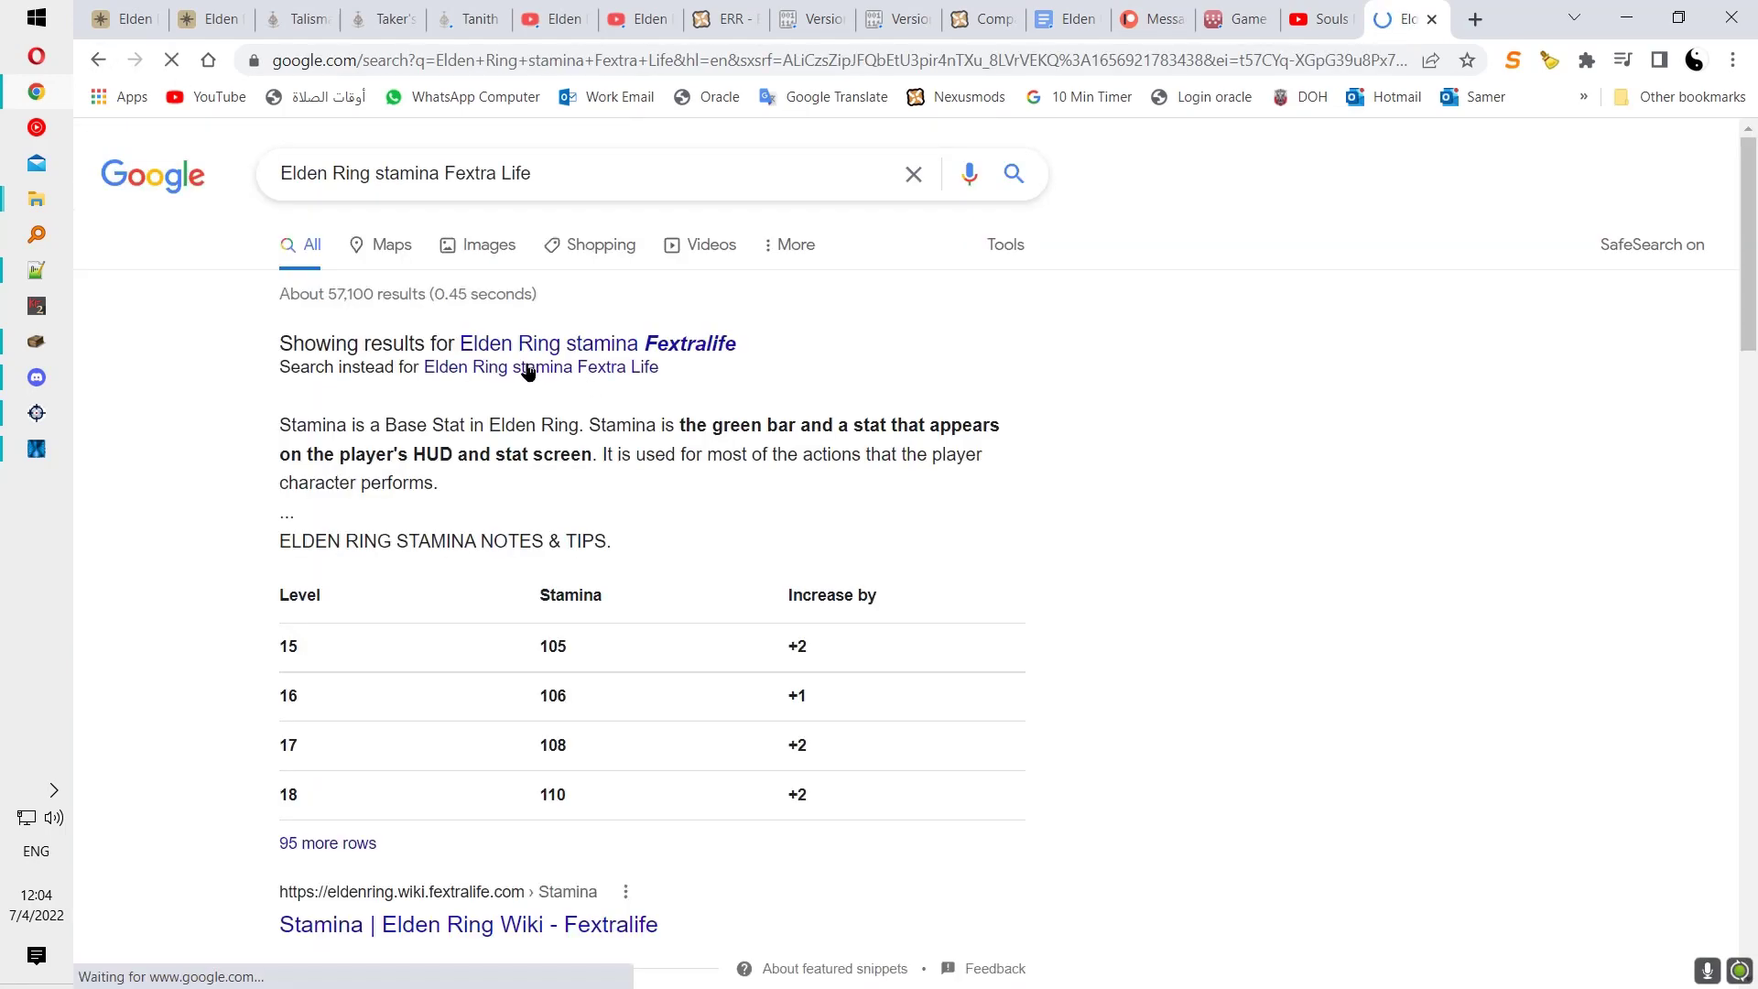
Step: Open the Fextralife wiki page on Stamina and find its level progression table
scroll(575, 472, down, 1)
scroll(575, 471, down, 1)
click(553, 696)
scroll(861, 545, down, 15)
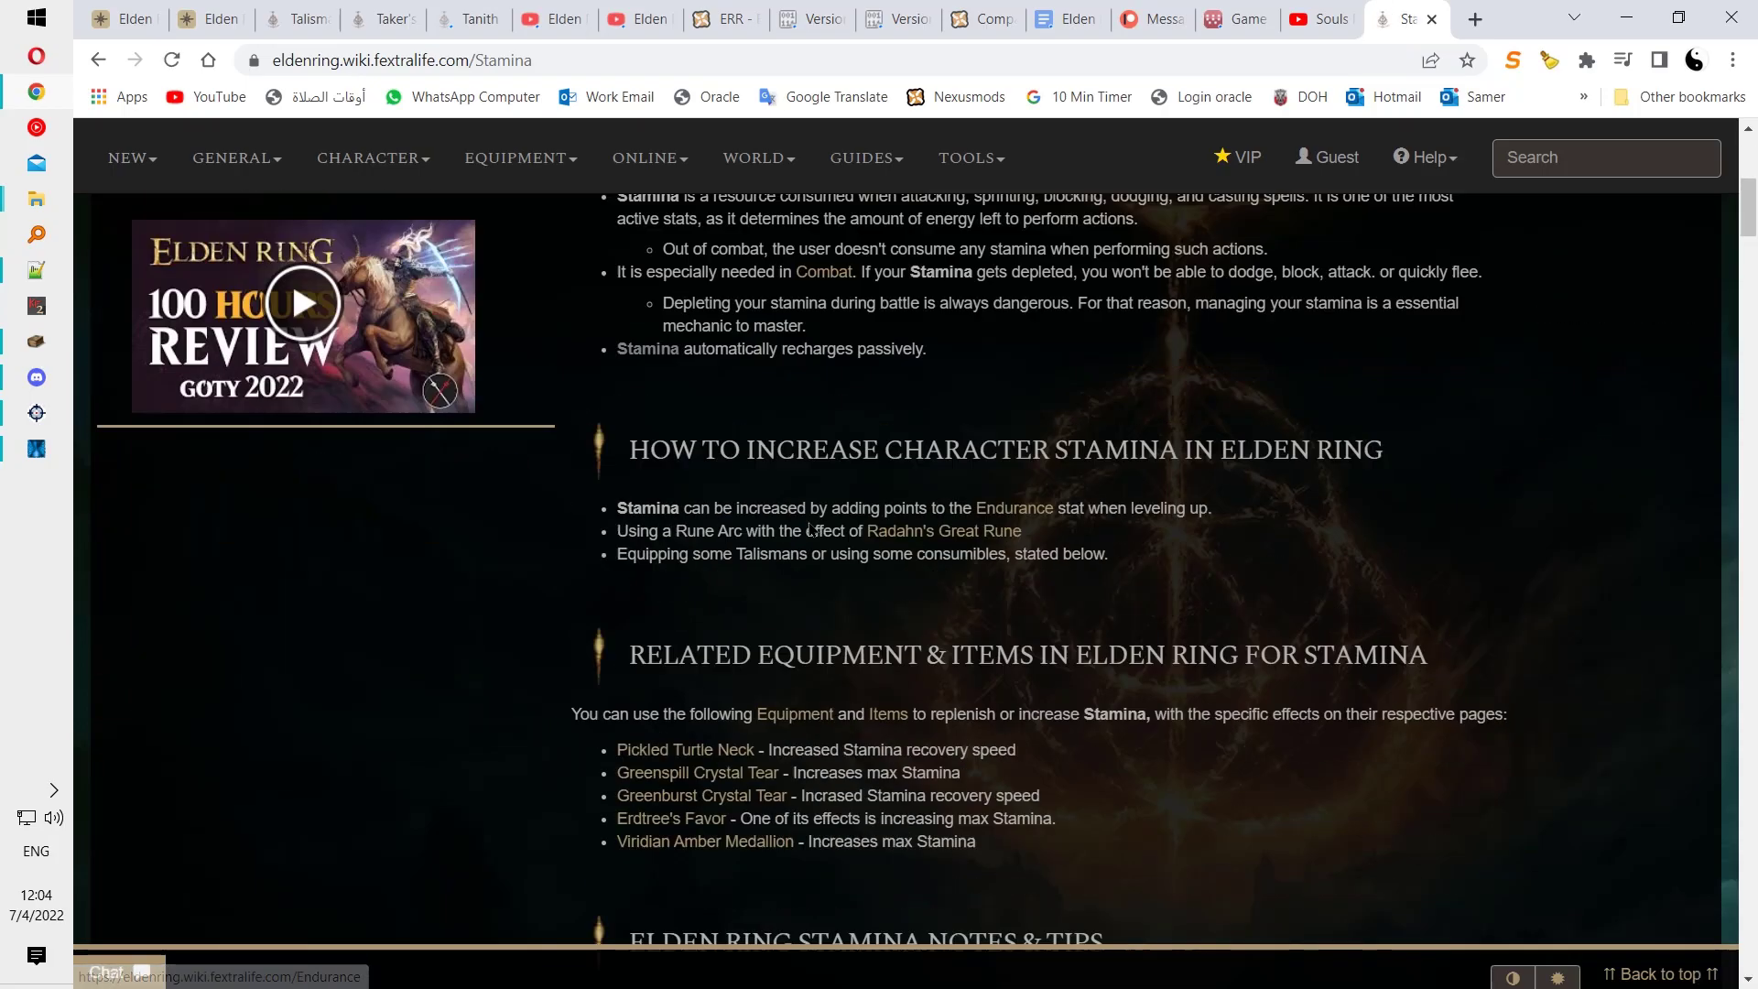
scroll(861, 546, down, 5)
Step: Check Threshold Points [3] and [2] of Stamina - Endurance in Yapped Rune Bear, then return to the Stamina page in Chrome
key(alt+Tab)
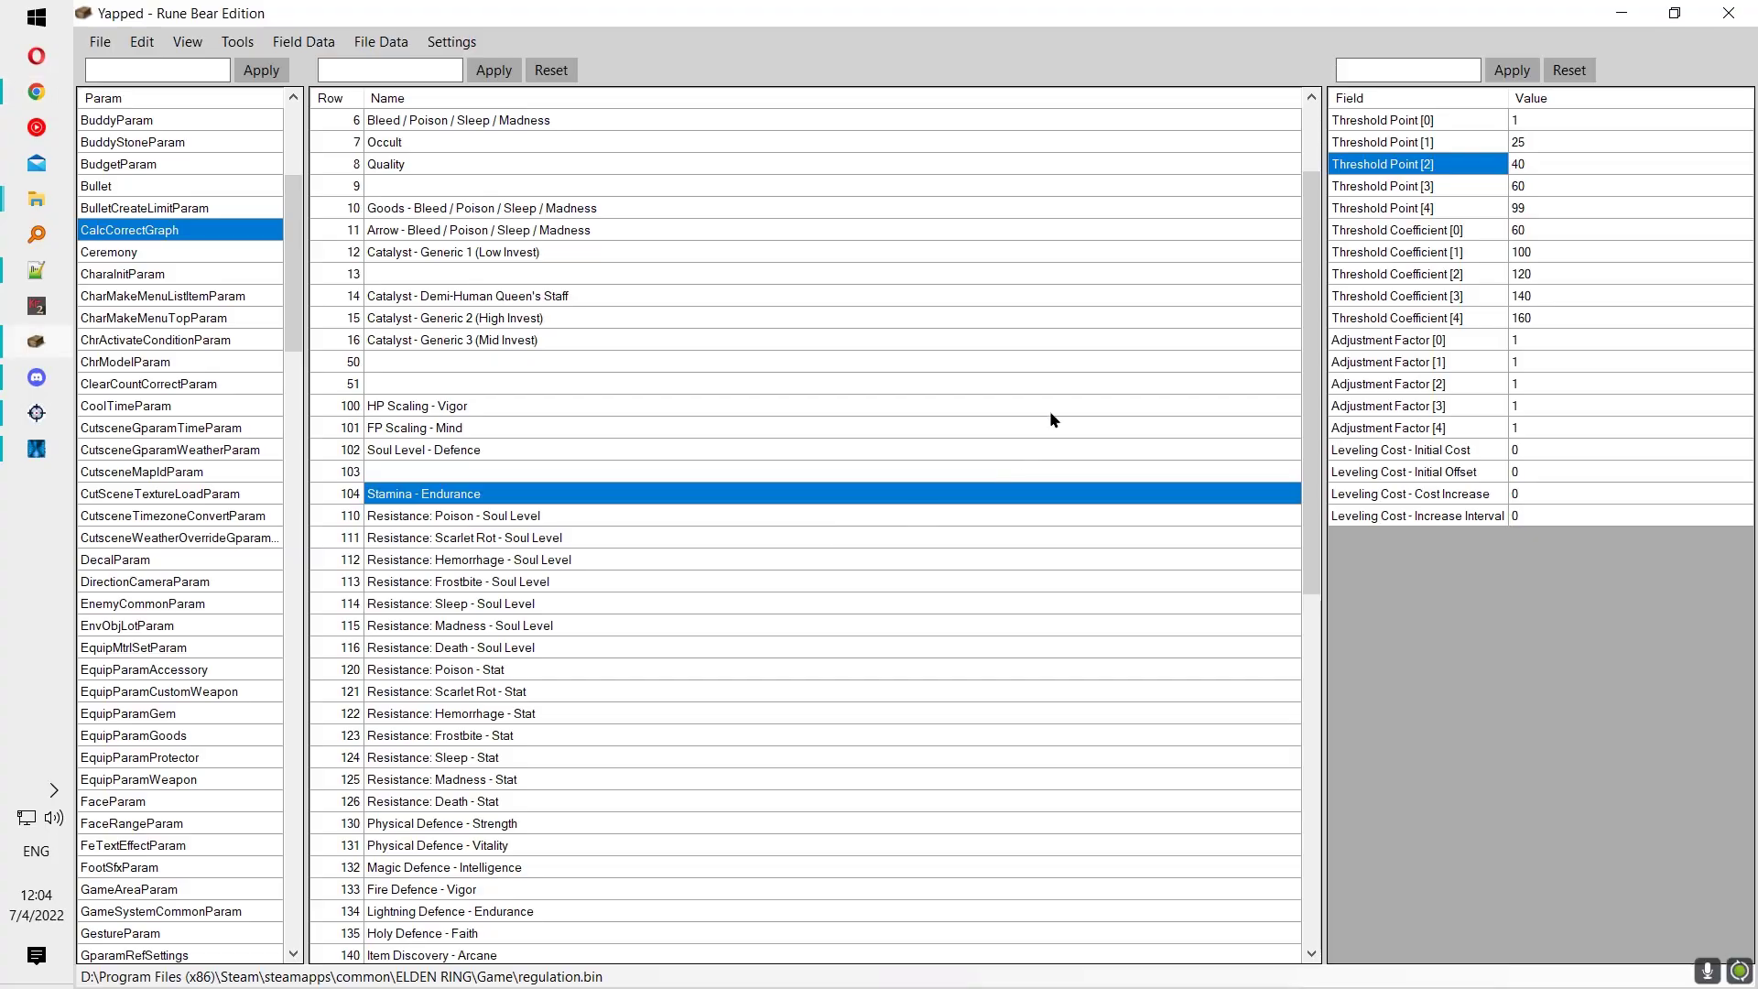
click(1541, 189)
click(1551, 163)
key(alt+Tab)
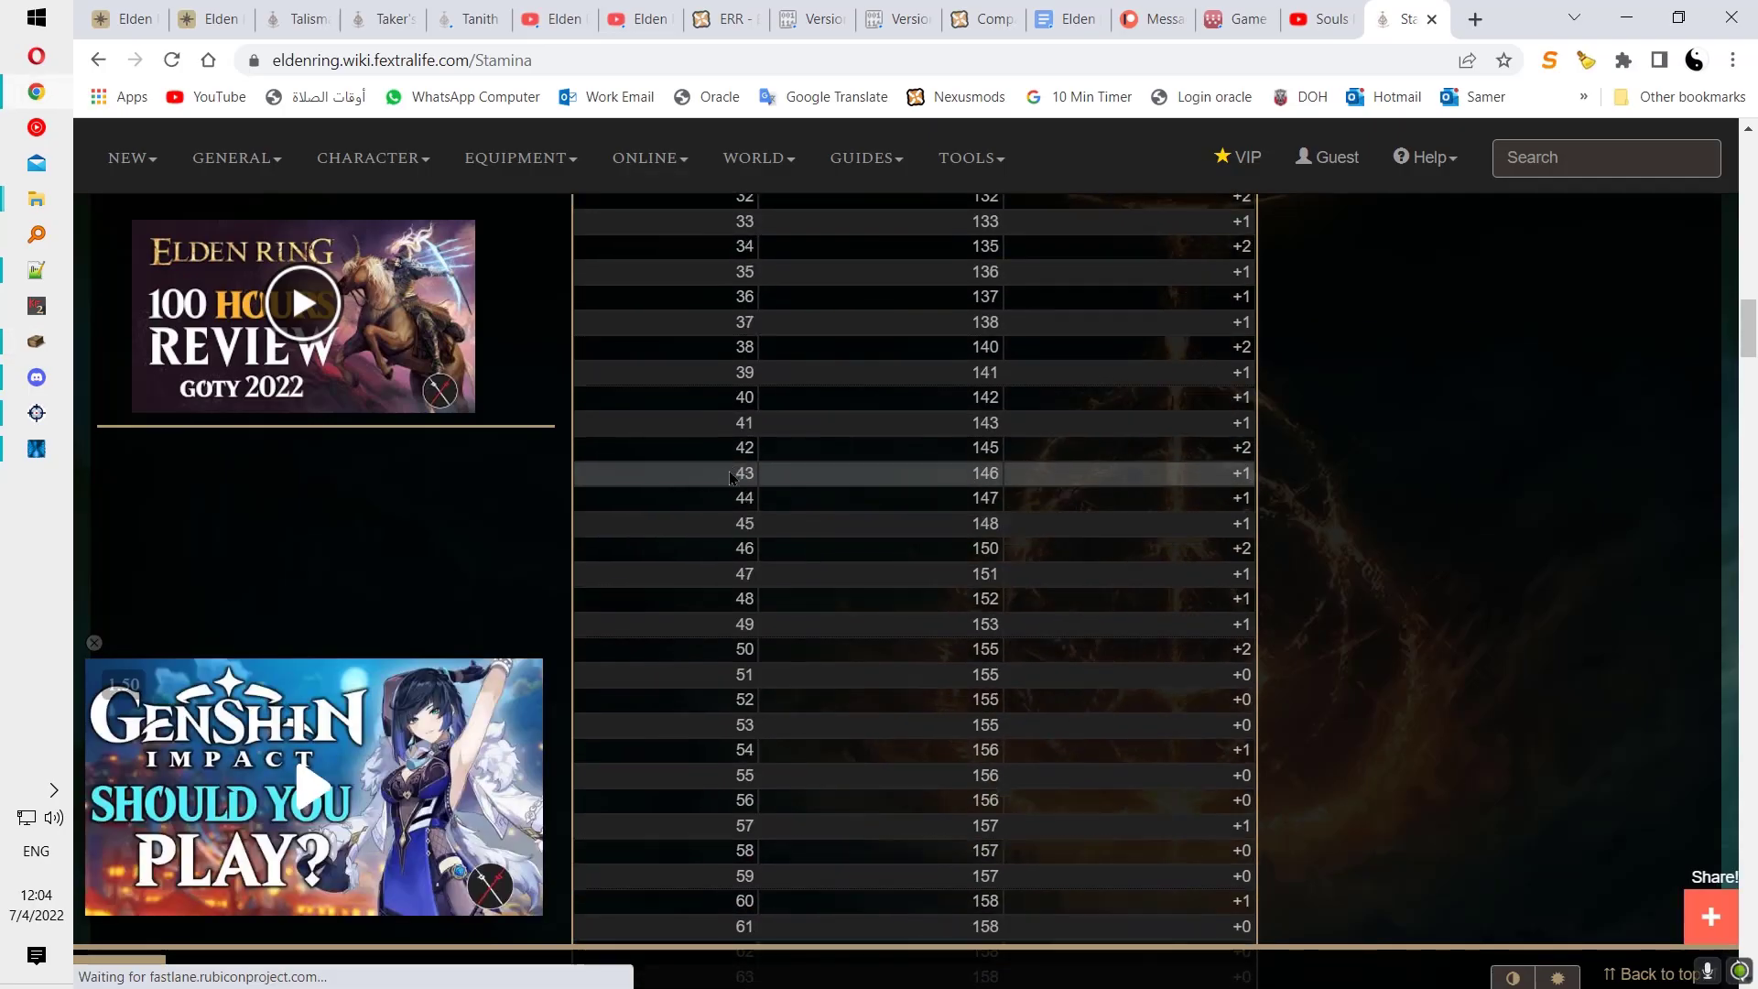
Step: Highlight levels 40 to 45 of the stamina table and compare their increases with those around levels 26 to 30
scroll(733, 477, up, 2)
drag(698, 583, 1262, 713)
click(1270, 636)
click(1269, 682)
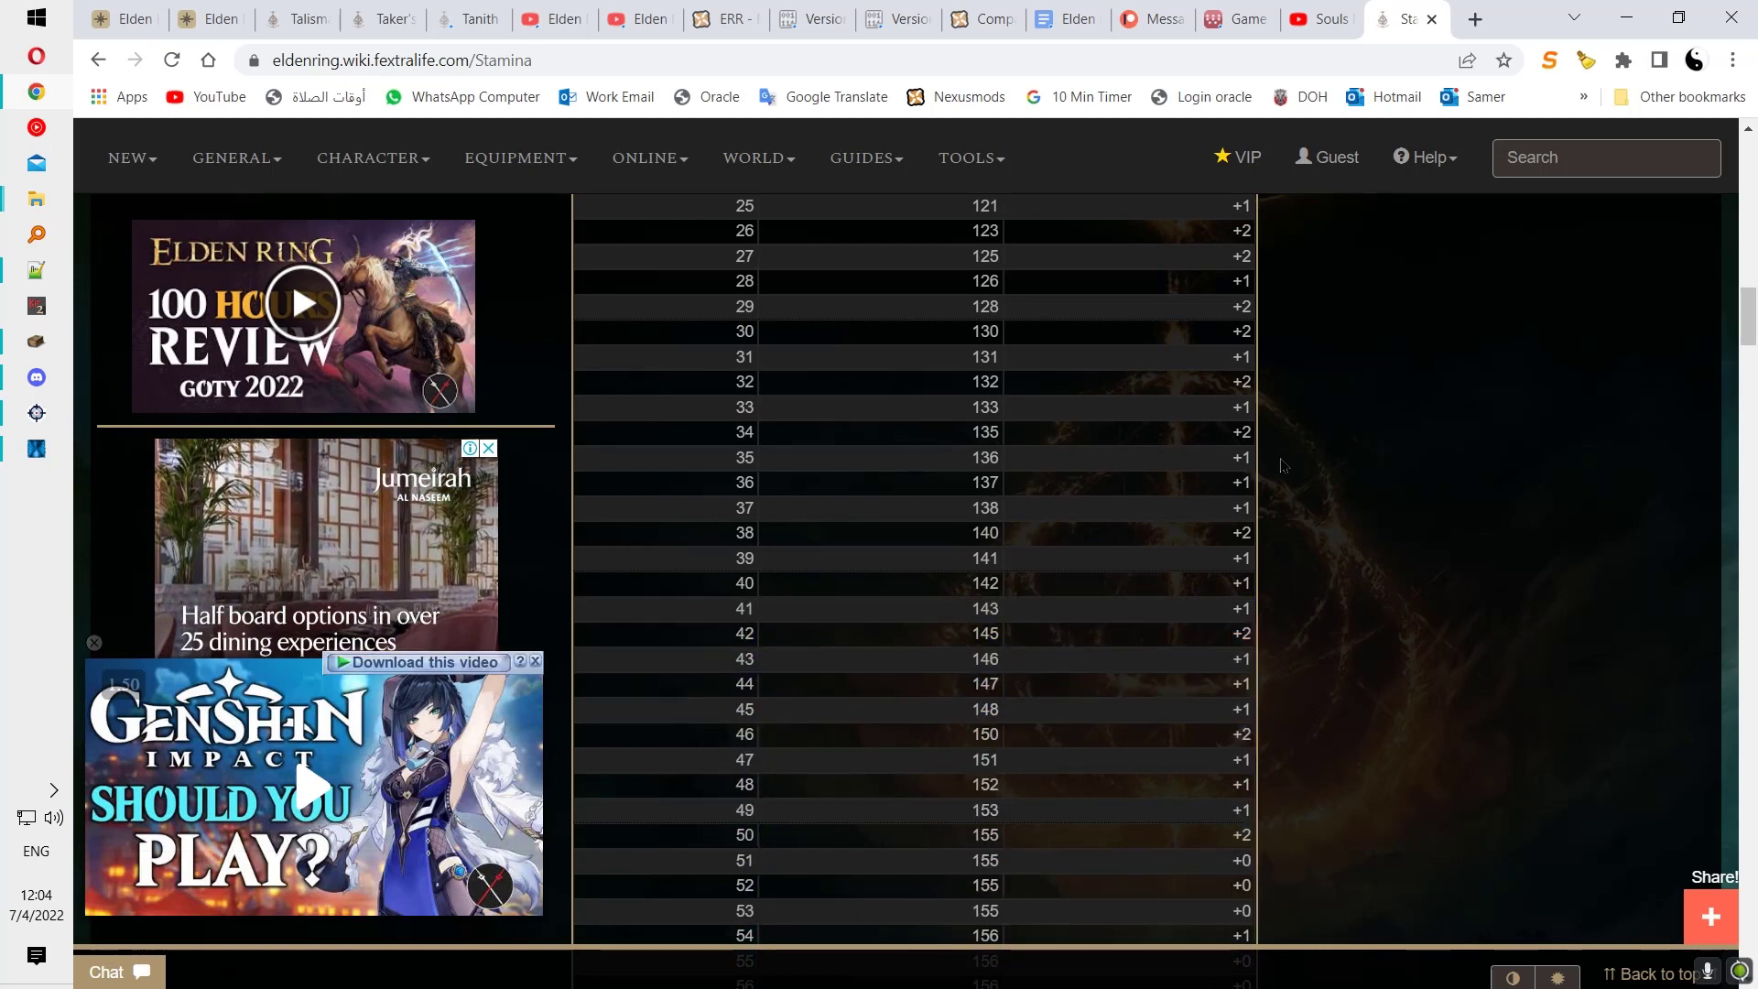
scroll(1271, 457, up, 1)
drag(1271, 449, 1233, 348)
click(812, 620)
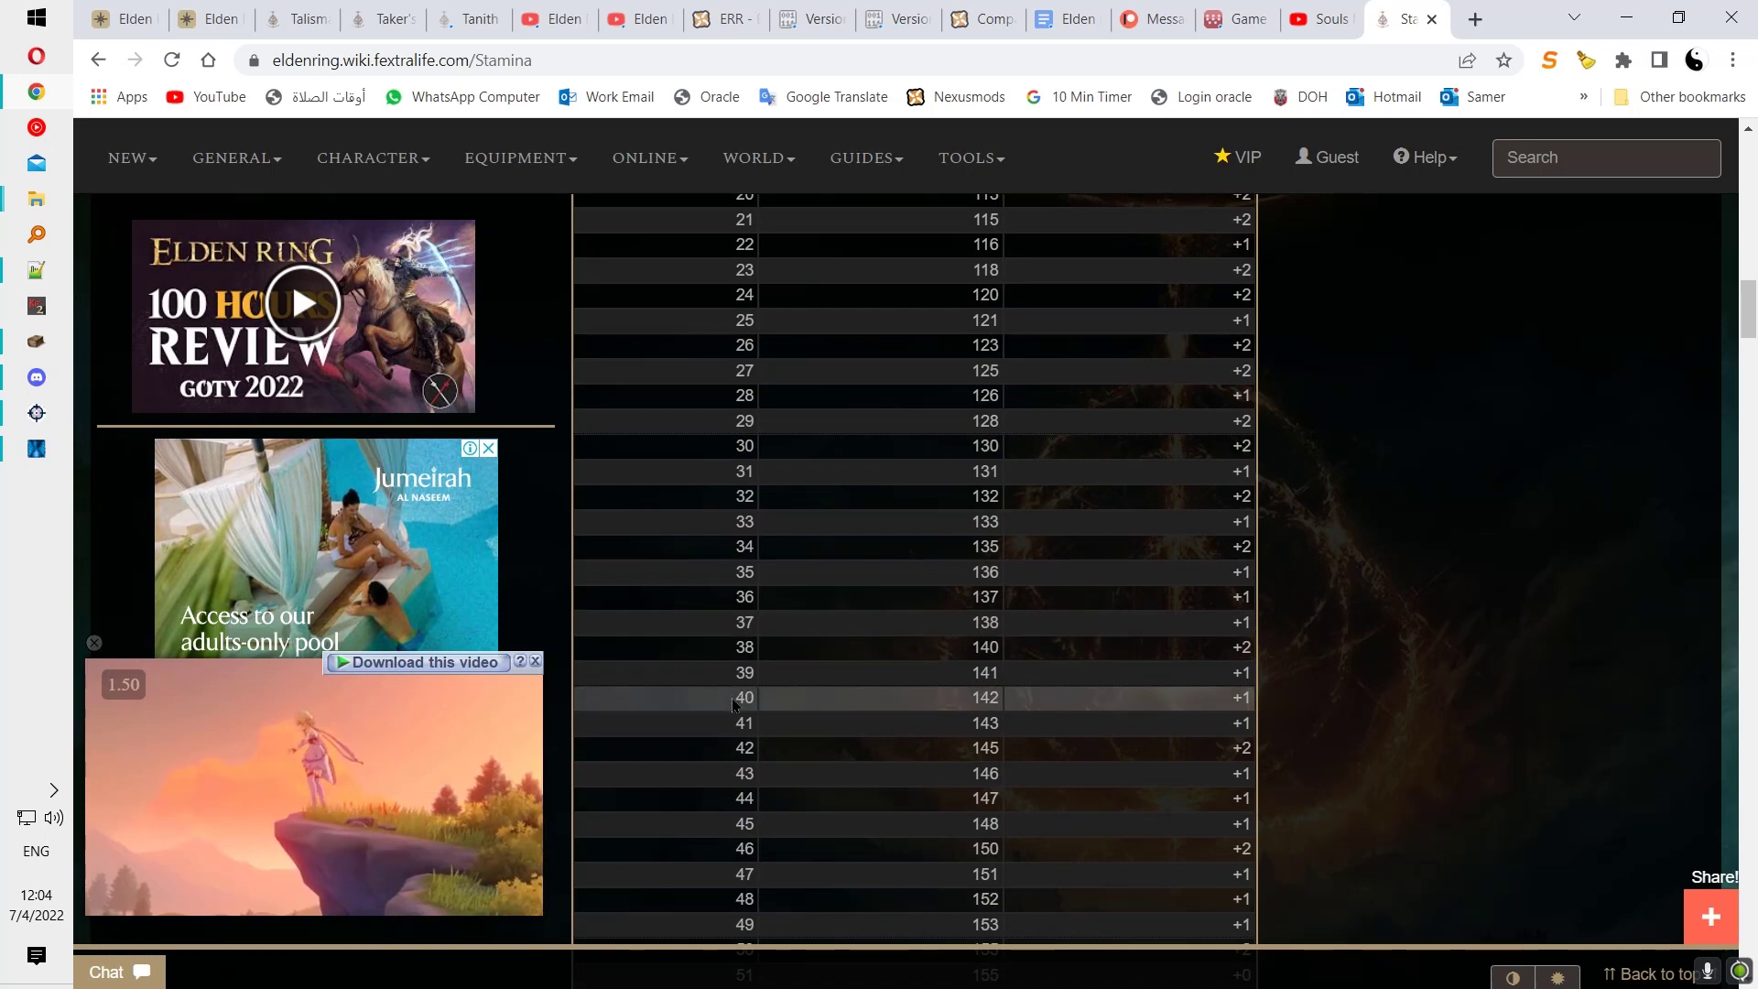
Step: Highlight the stamina rows from level 40 to 42, then examine the increases from the mid-40s past level 50
drag(730, 700, 1232, 747)
click(1263, 743)
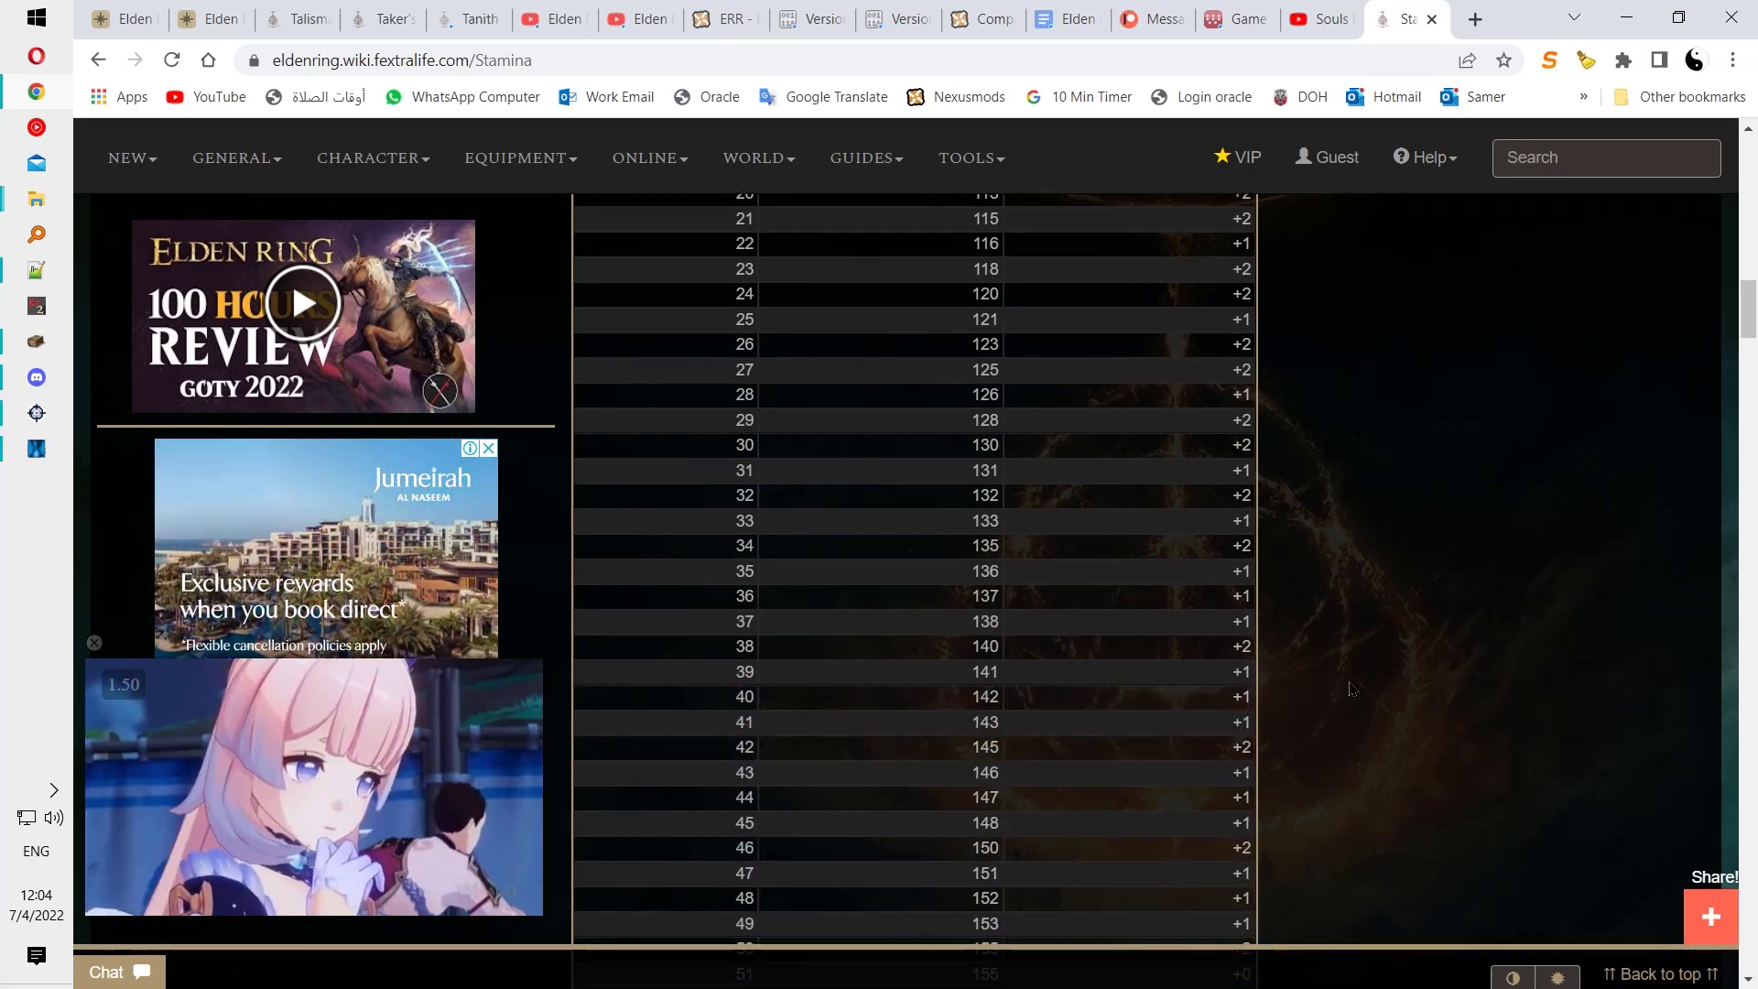
scroll(1264, 696, down, 1)
drag(1253, 660, 1272, 743)
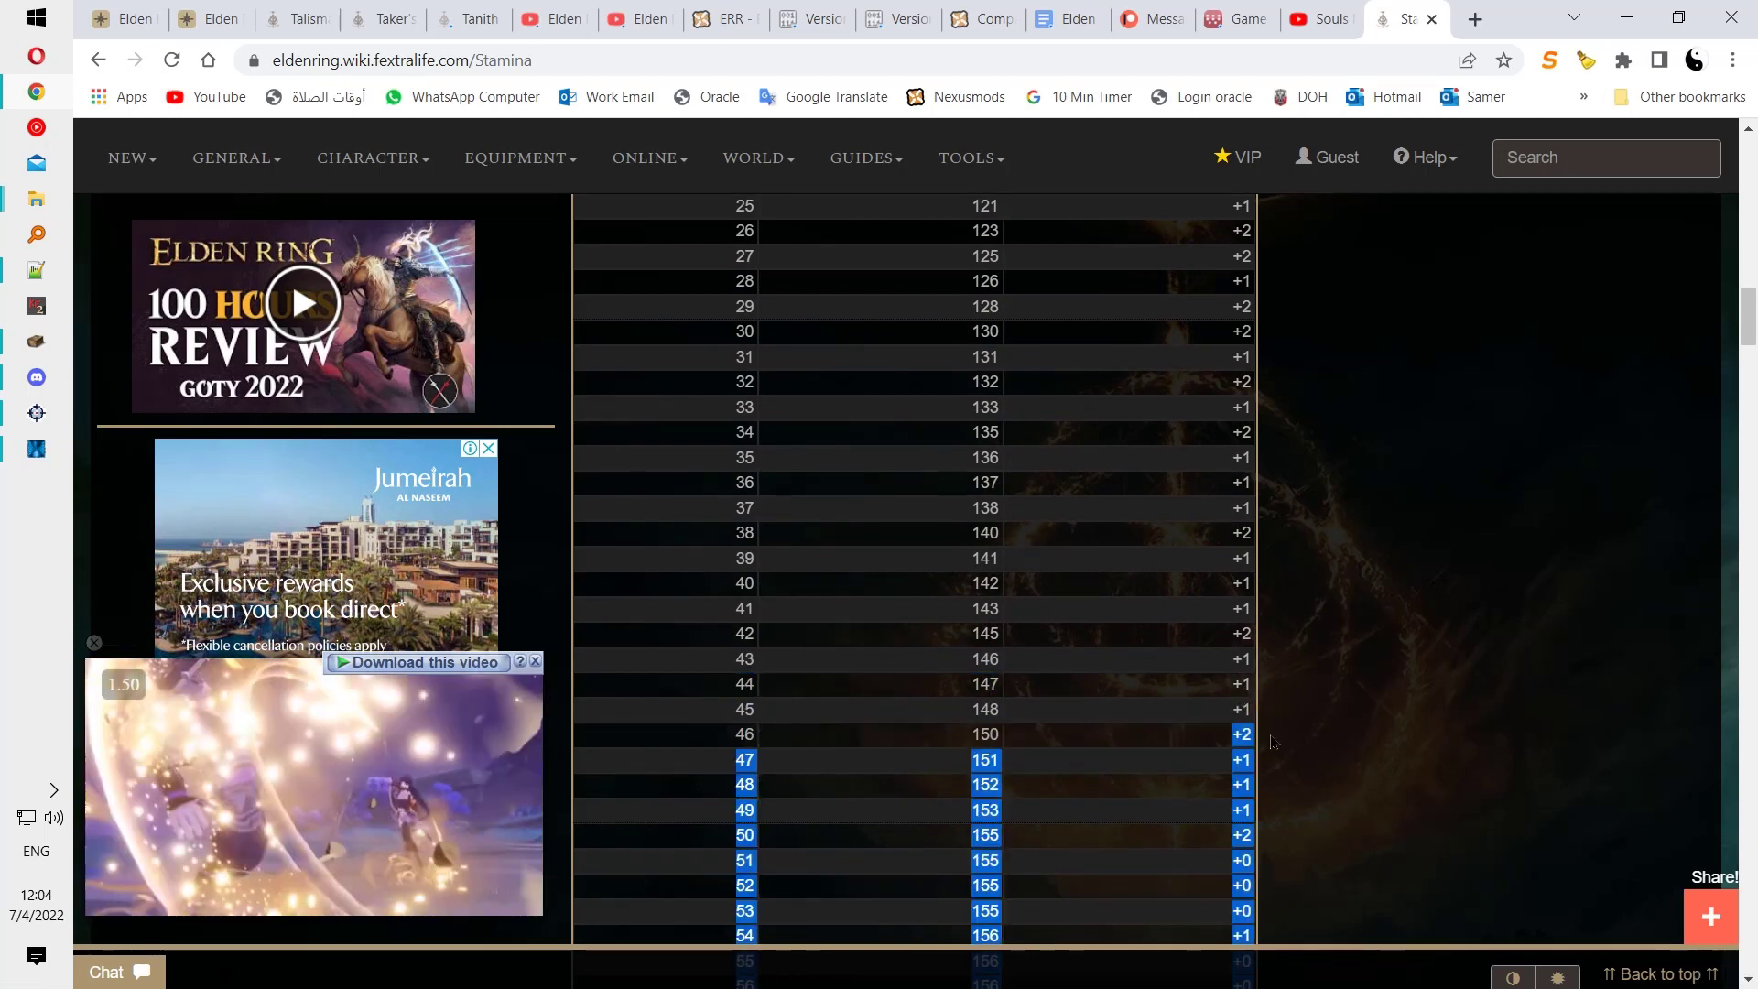
scroll(1268, 723, down, 2)
click(1191, 464)
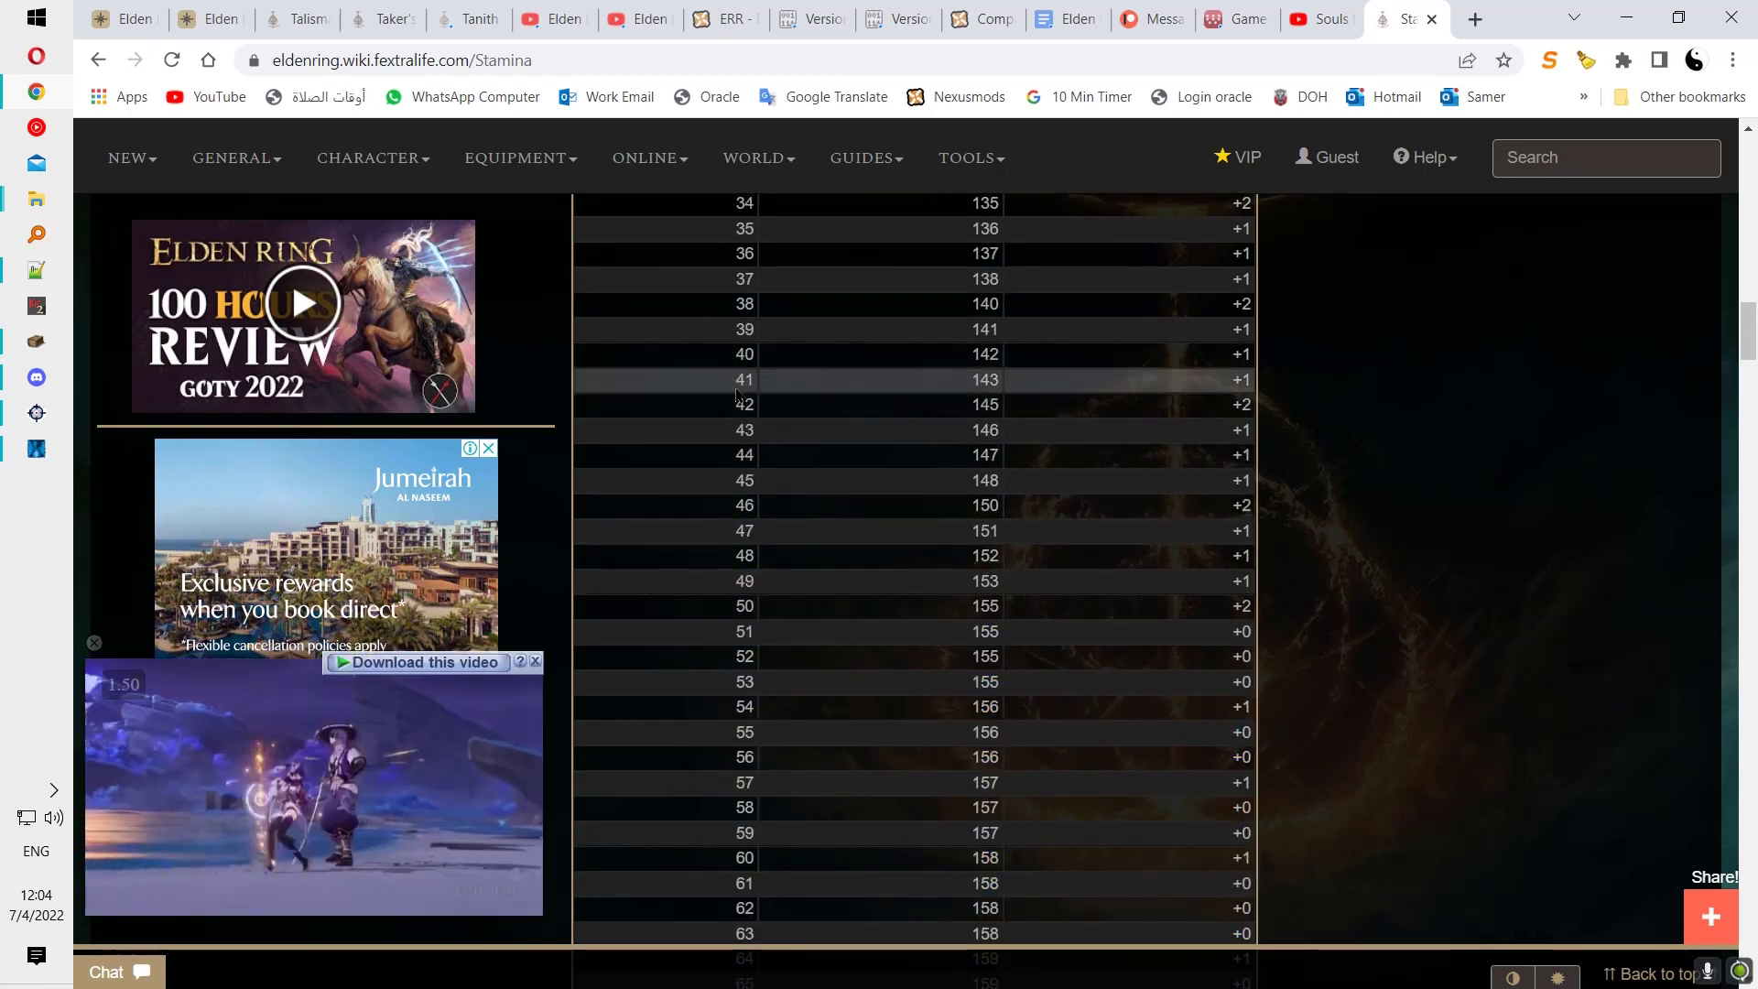
Step: Switch to Yapped Rune Bear, look through the remaining CalcCorrectGraph rows and open the EquipParamGoods param
key(alt+Tab)
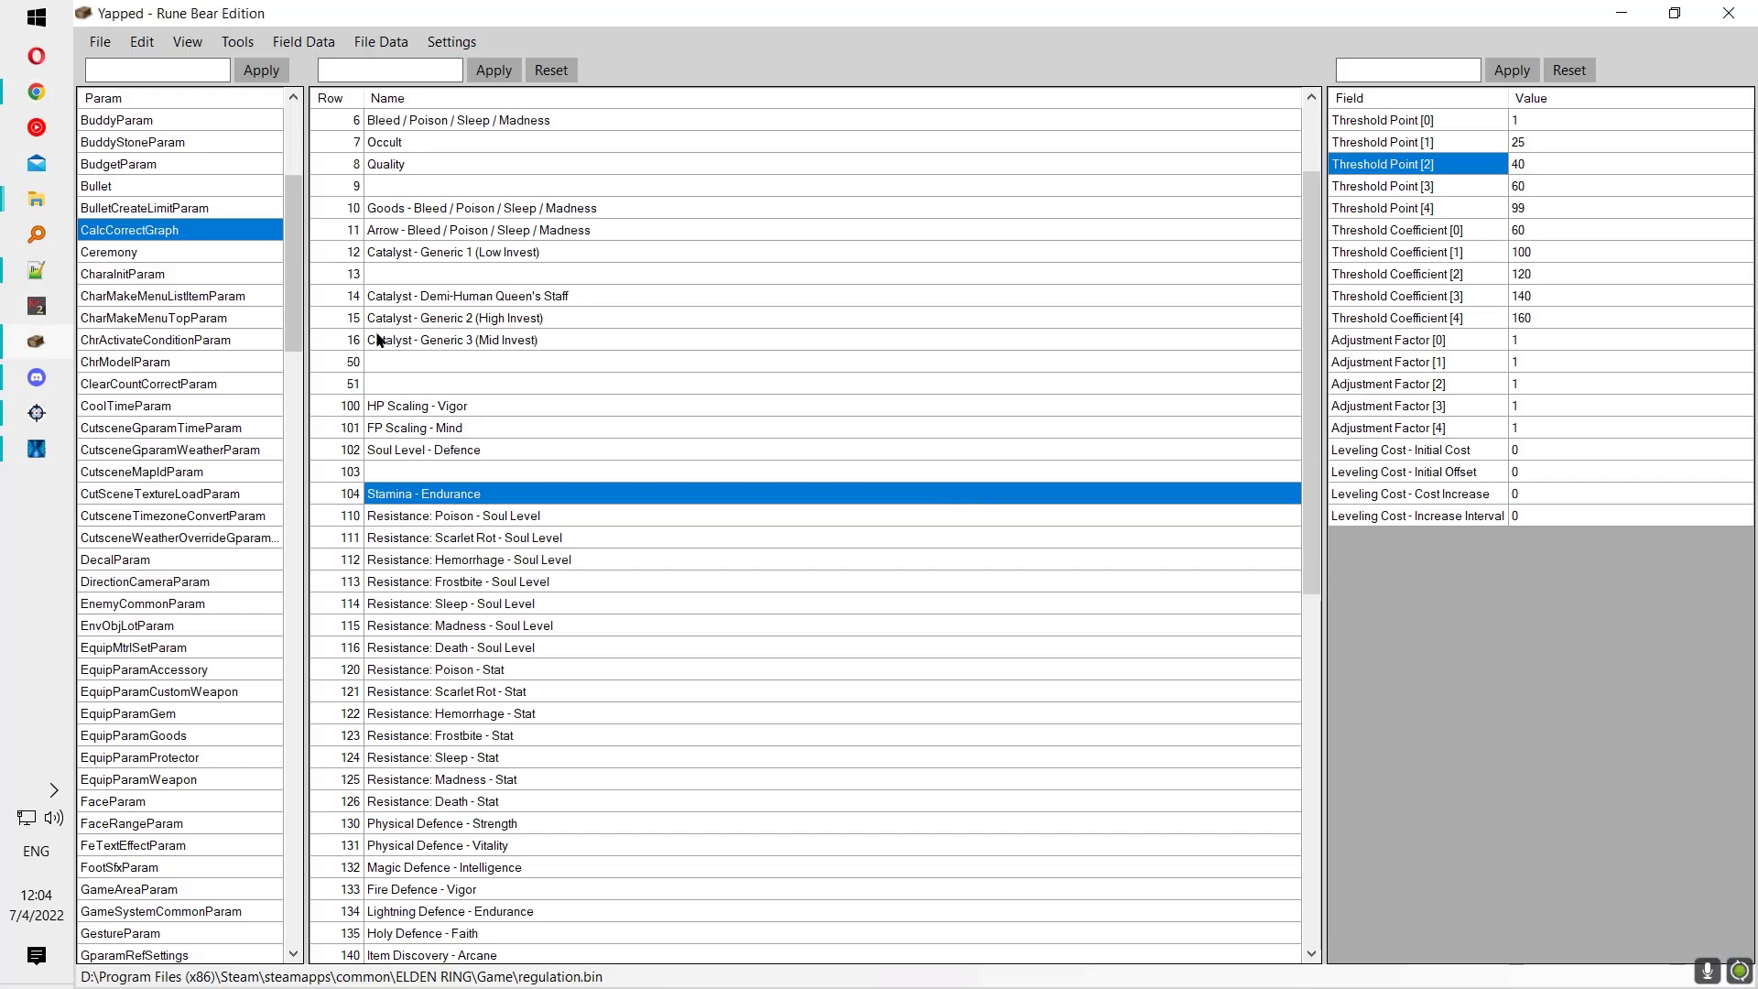
scroll(635, 546, down, 11)
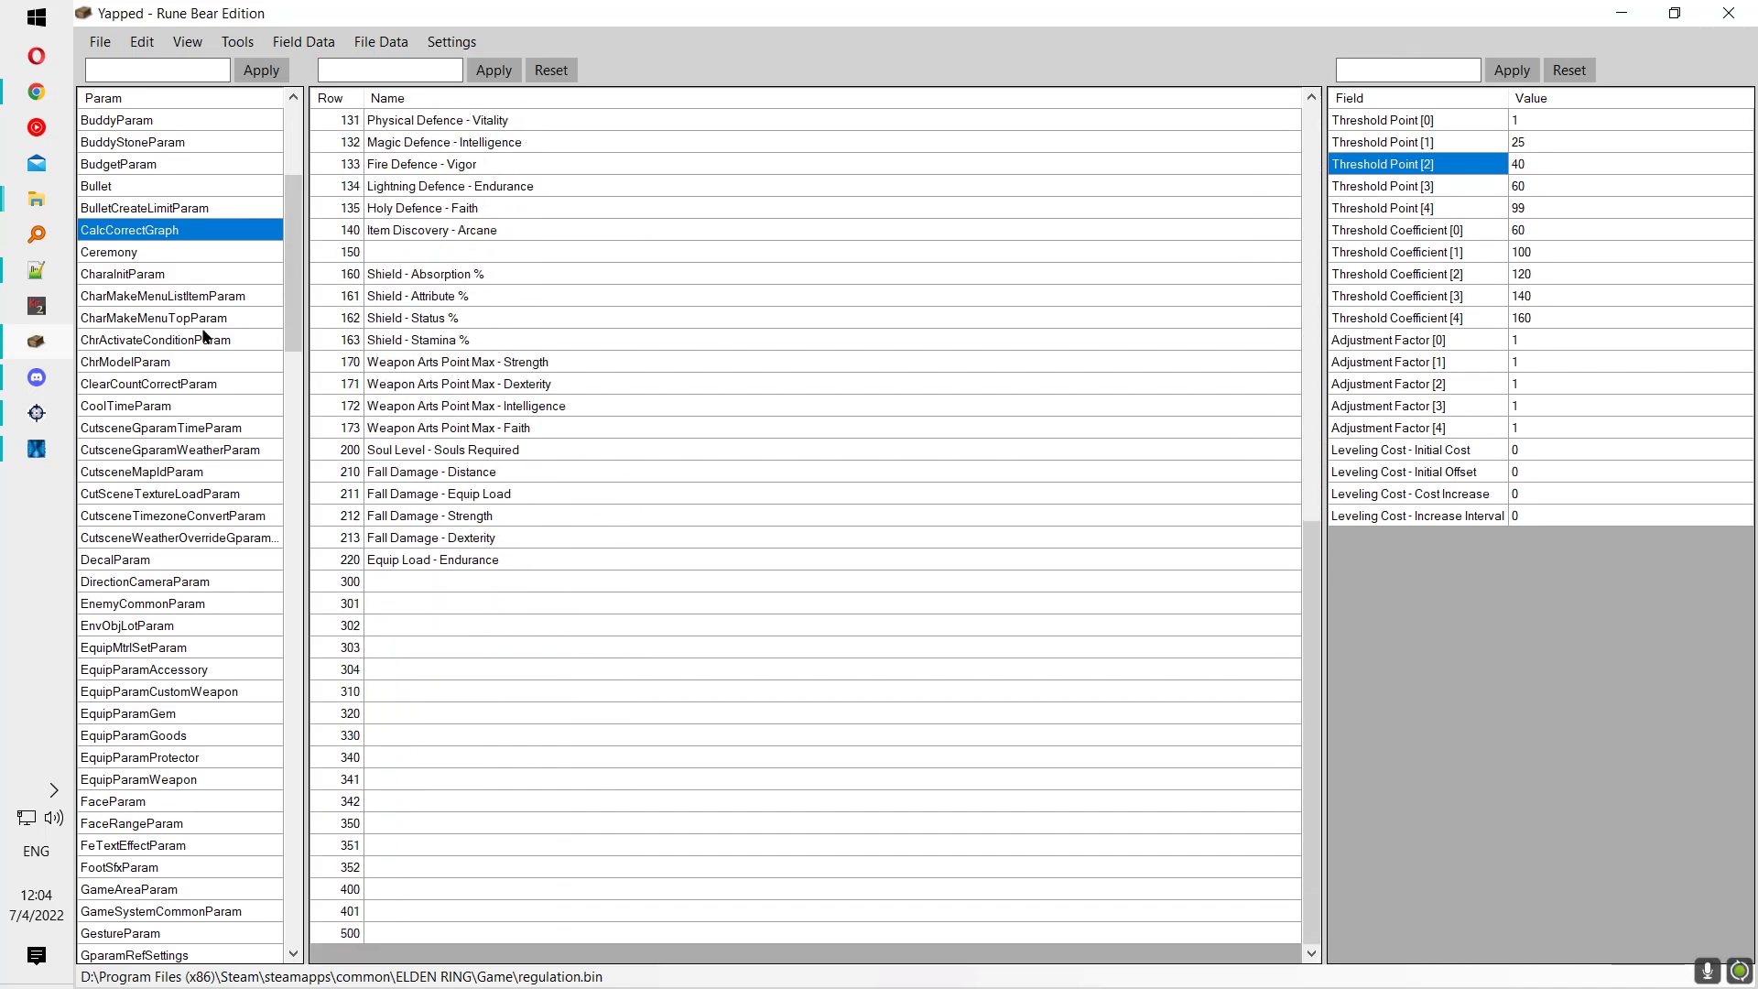
scroll(201, 337, down, 2)
scroll(142, 236, down, 4)
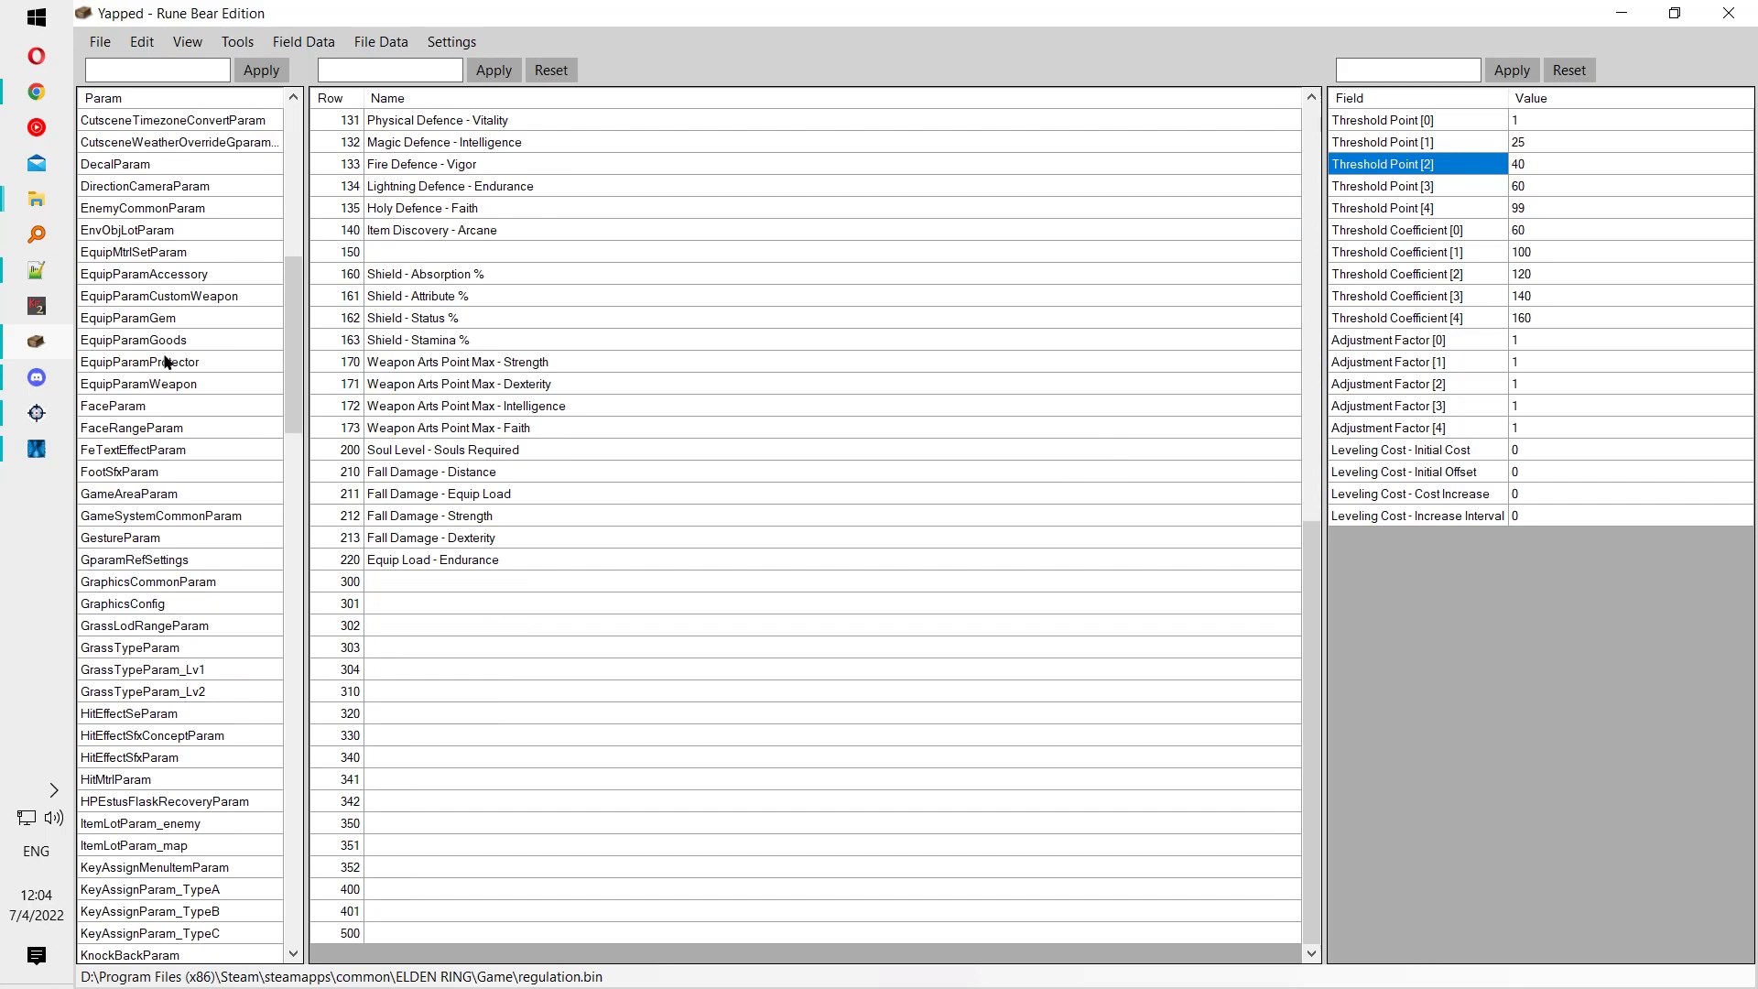
click(159, 347)
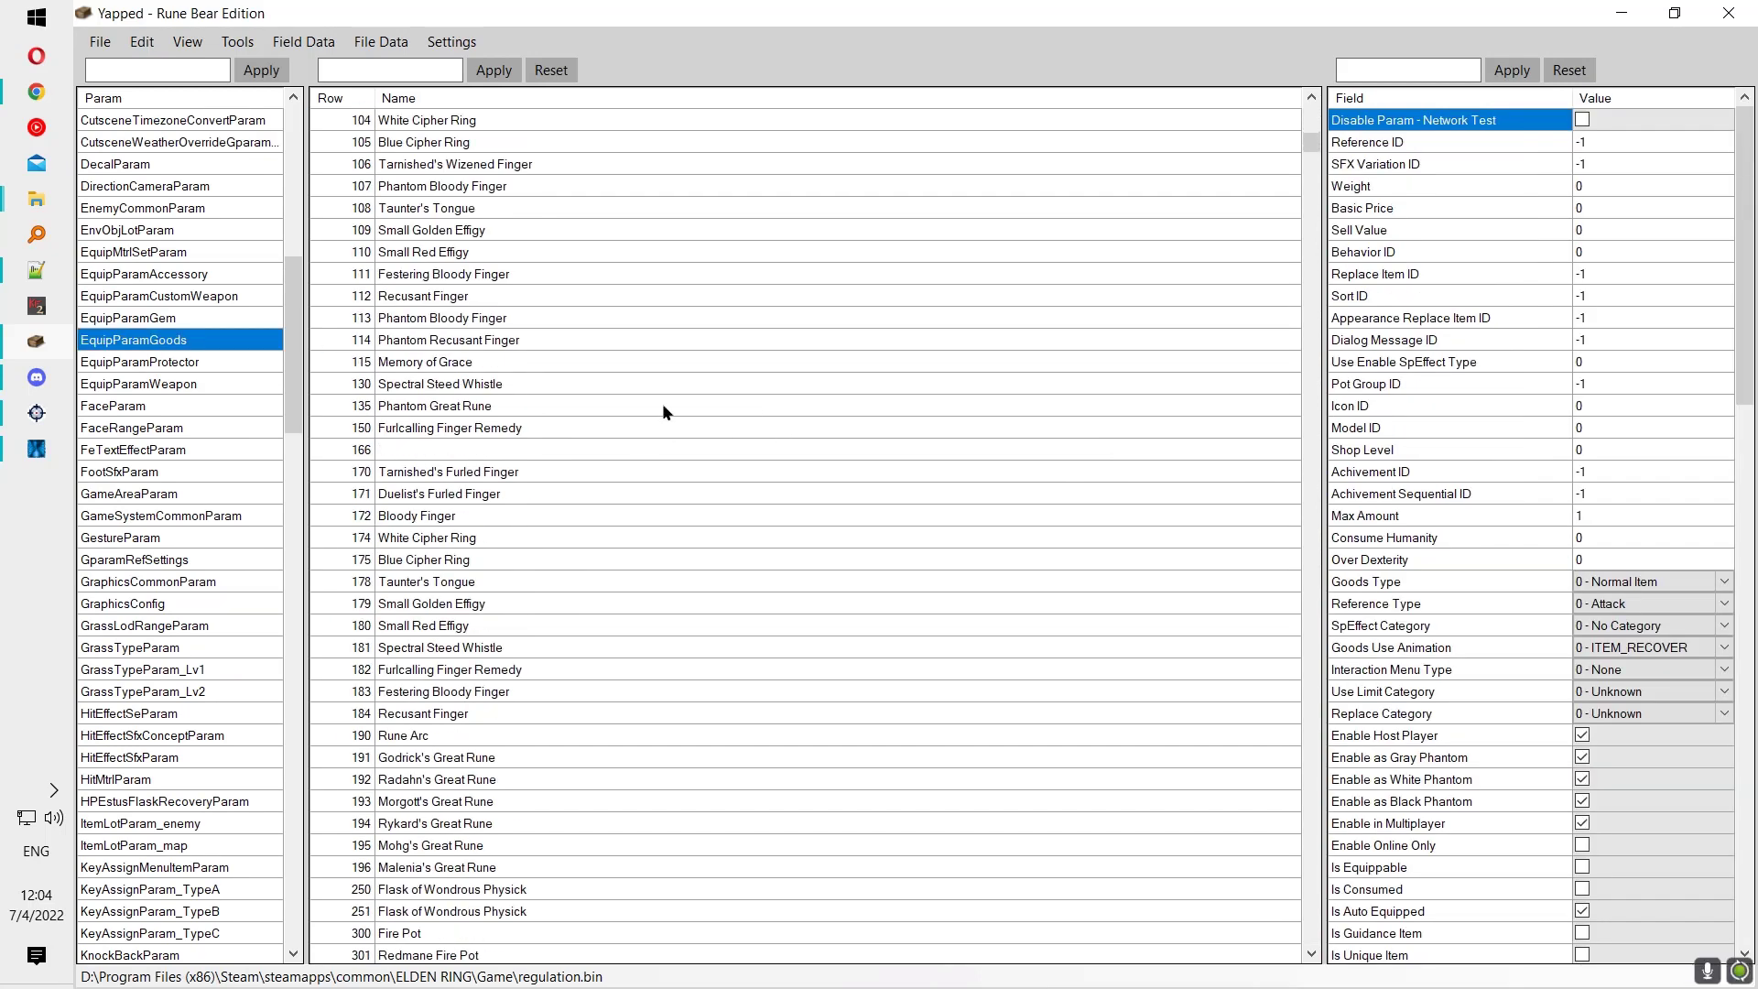
Step: Find the Flask of Crimson Tears entries in EquipParamGoods and select row 1002, Flask of Crimson Tears +1
scroll(454, 366, down, 10)
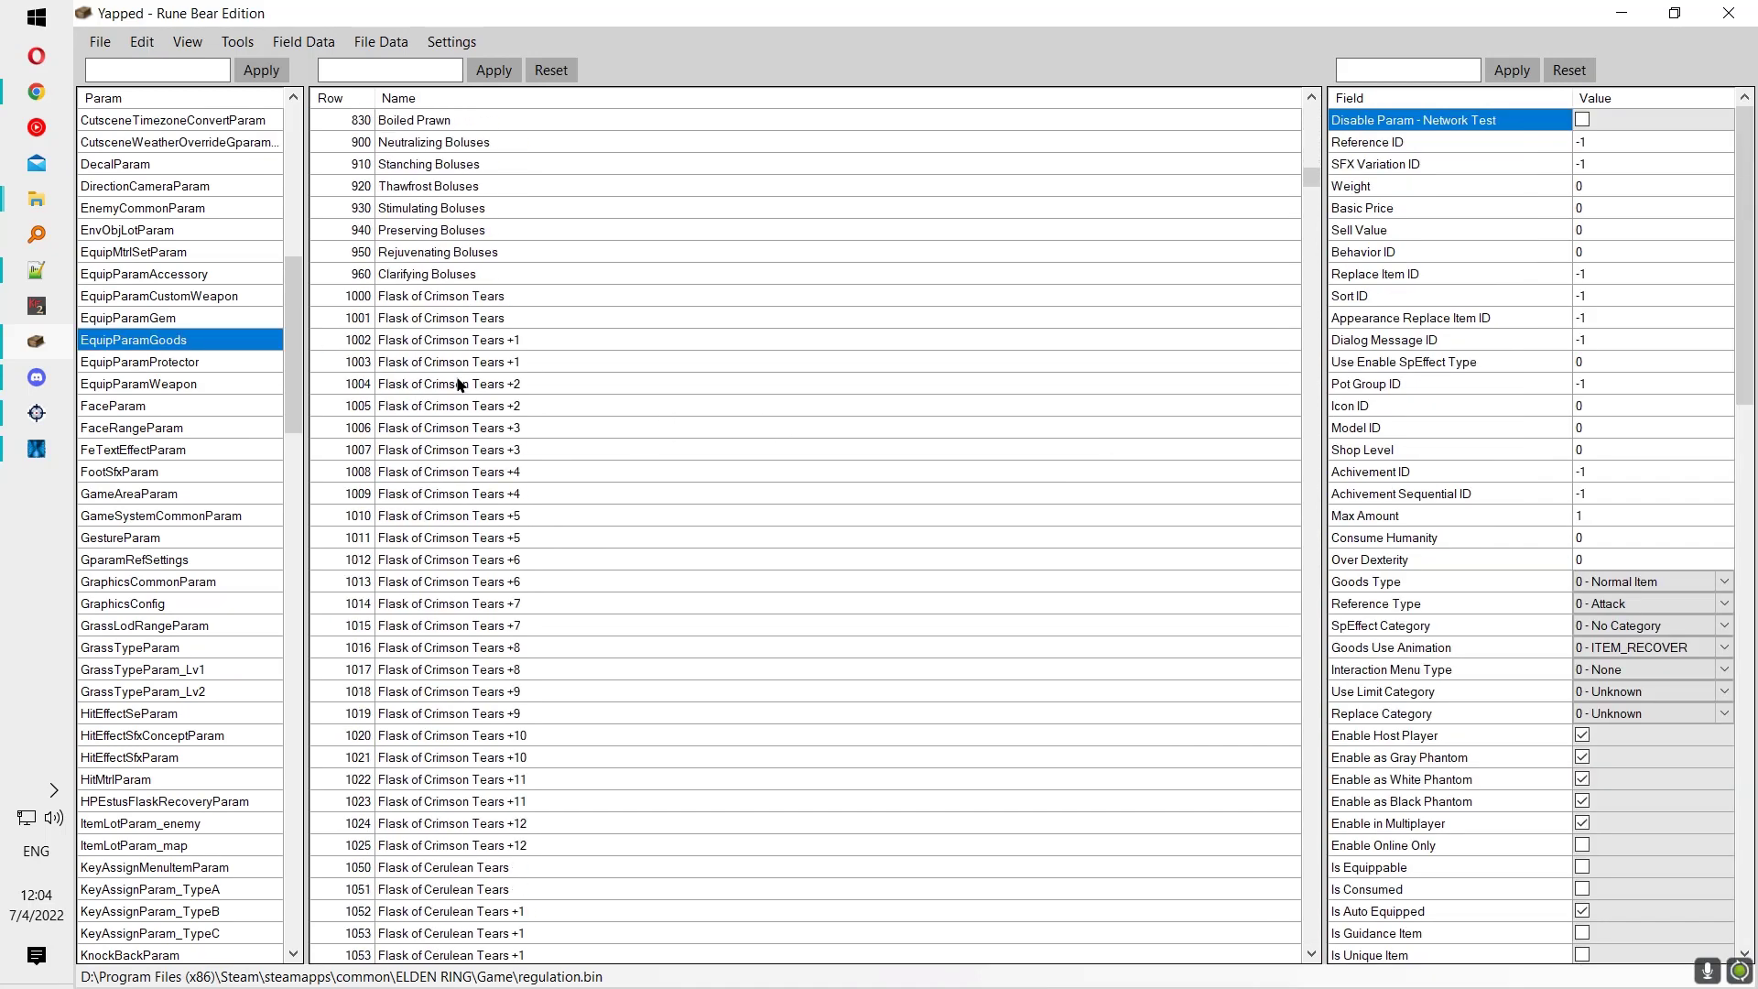
scroll(451, 303, down, 1)
click(451, 304)
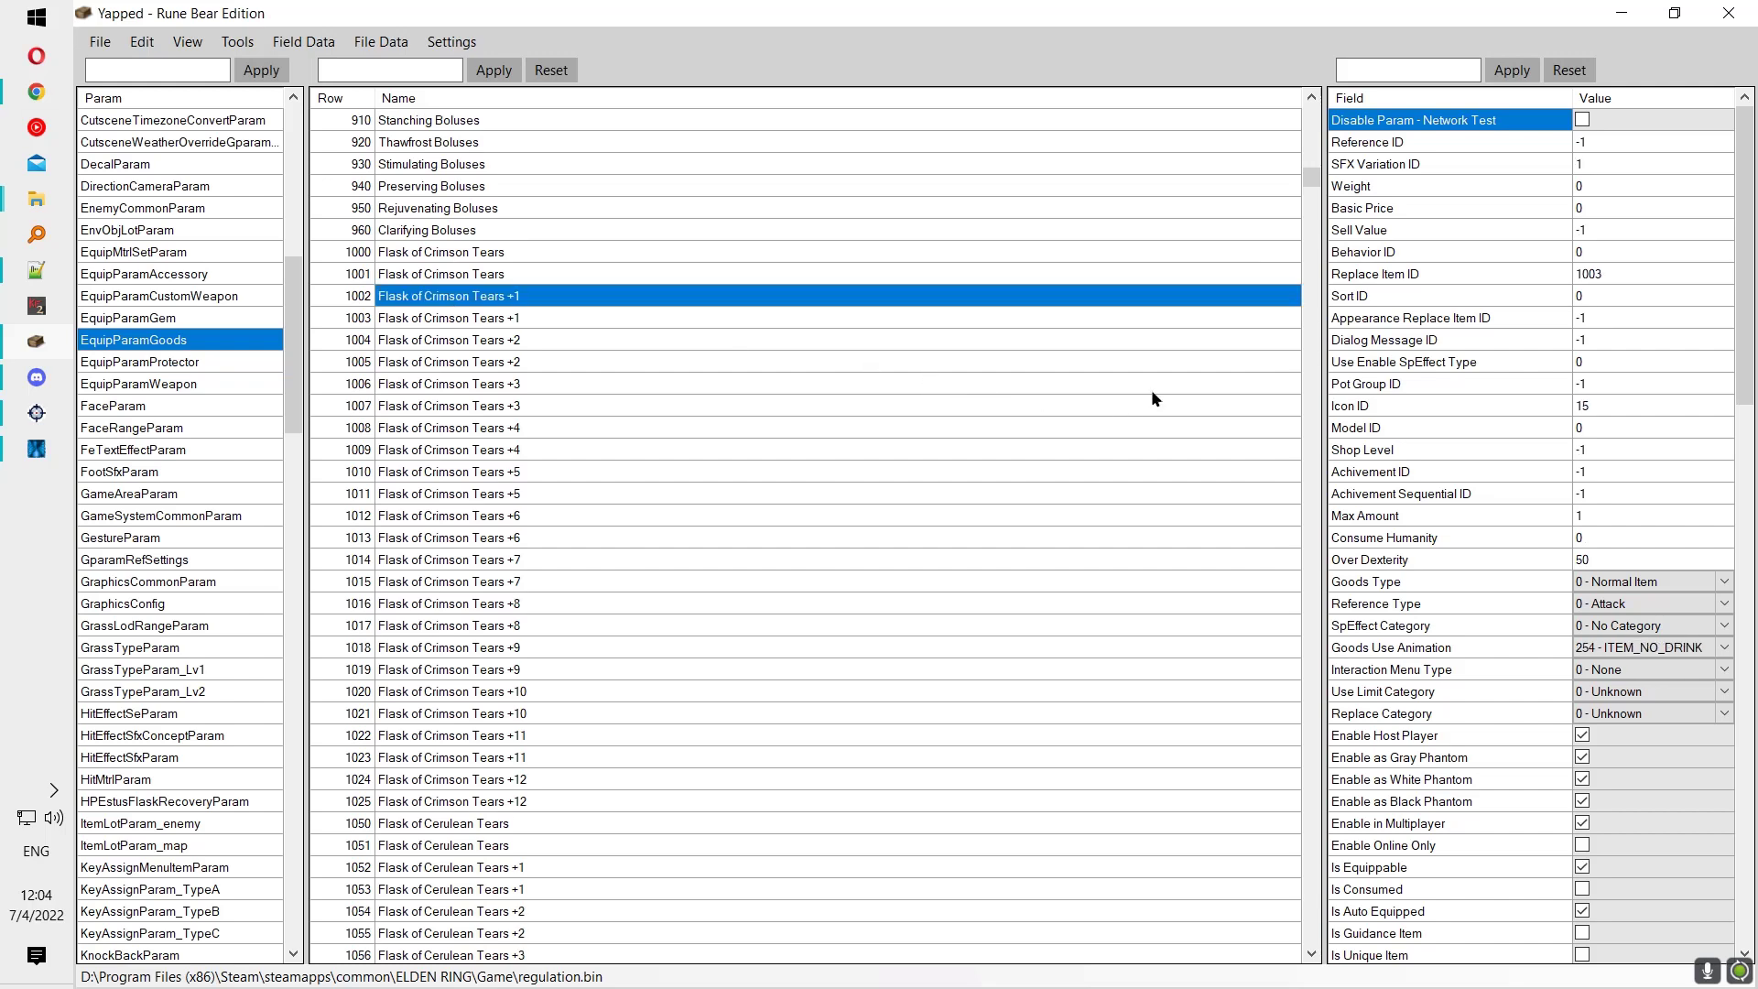
Step: Examine the fields of Flask of Crimson Tears +1 and the Flask of Cerulean Tears rows below it
scroll(1568, 538, down, 15)
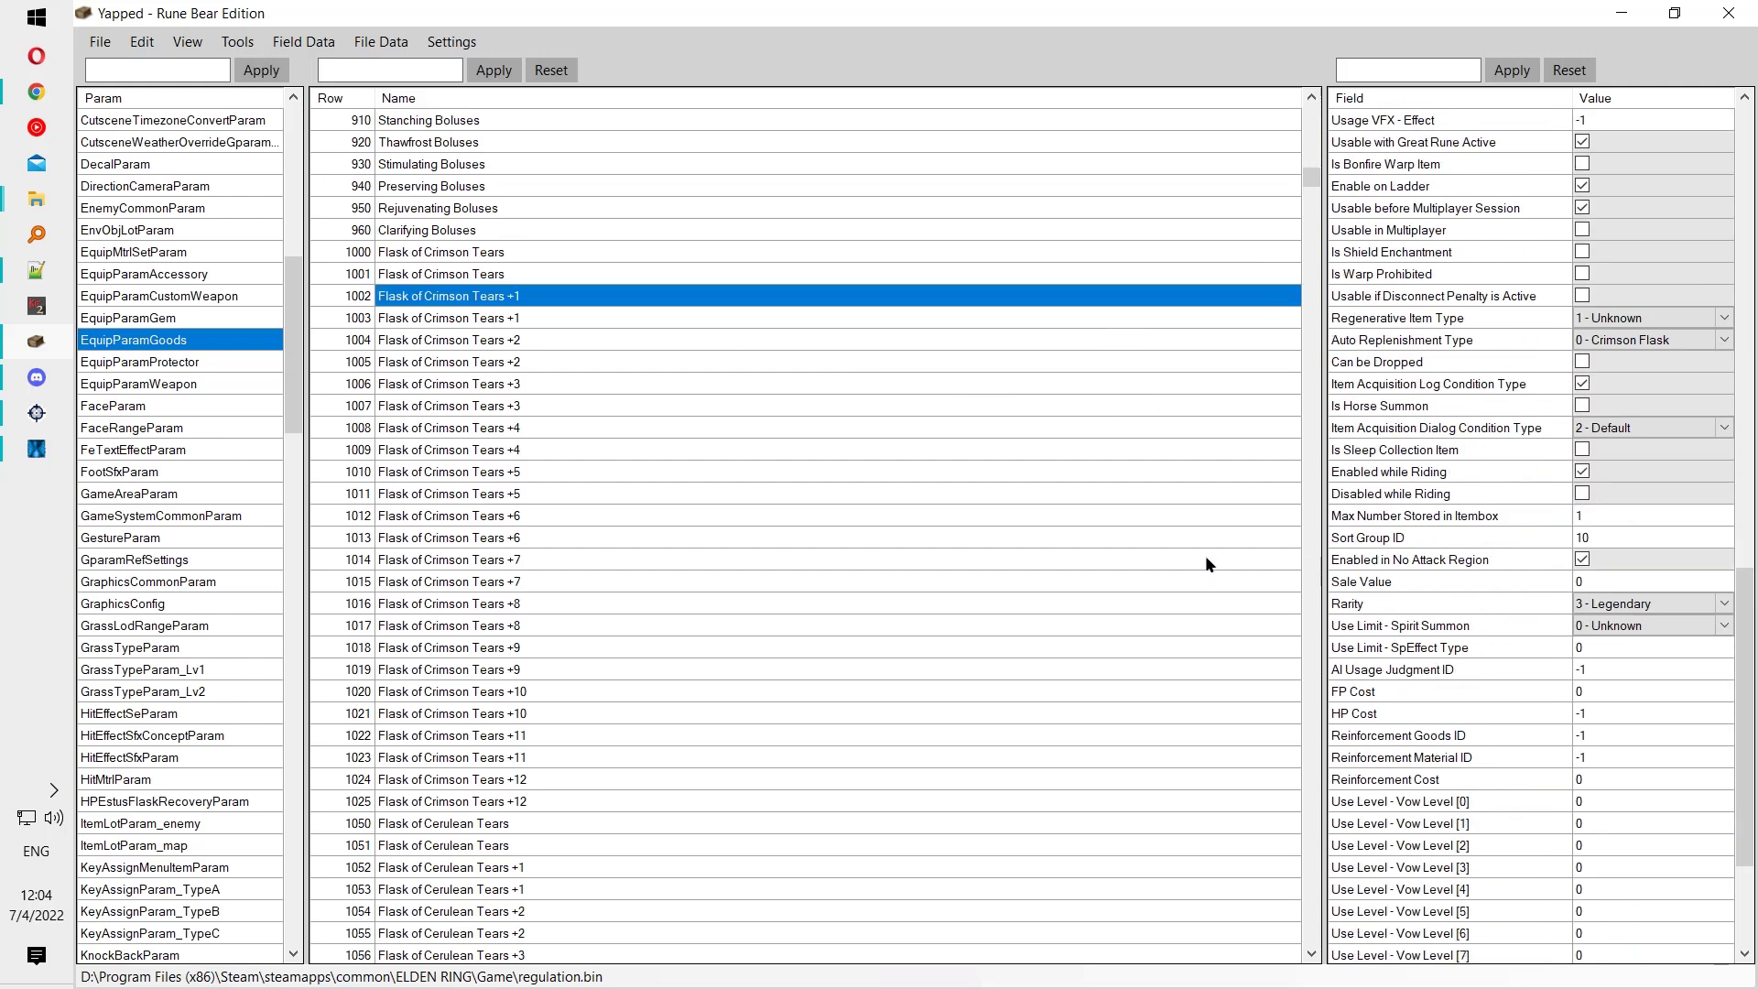
scroll(1108, 577, down, 10)
scroll(1106, 571, down, 1)
scroll(1441, 618, down, 4)
scroll(1428, 590, up, 16)
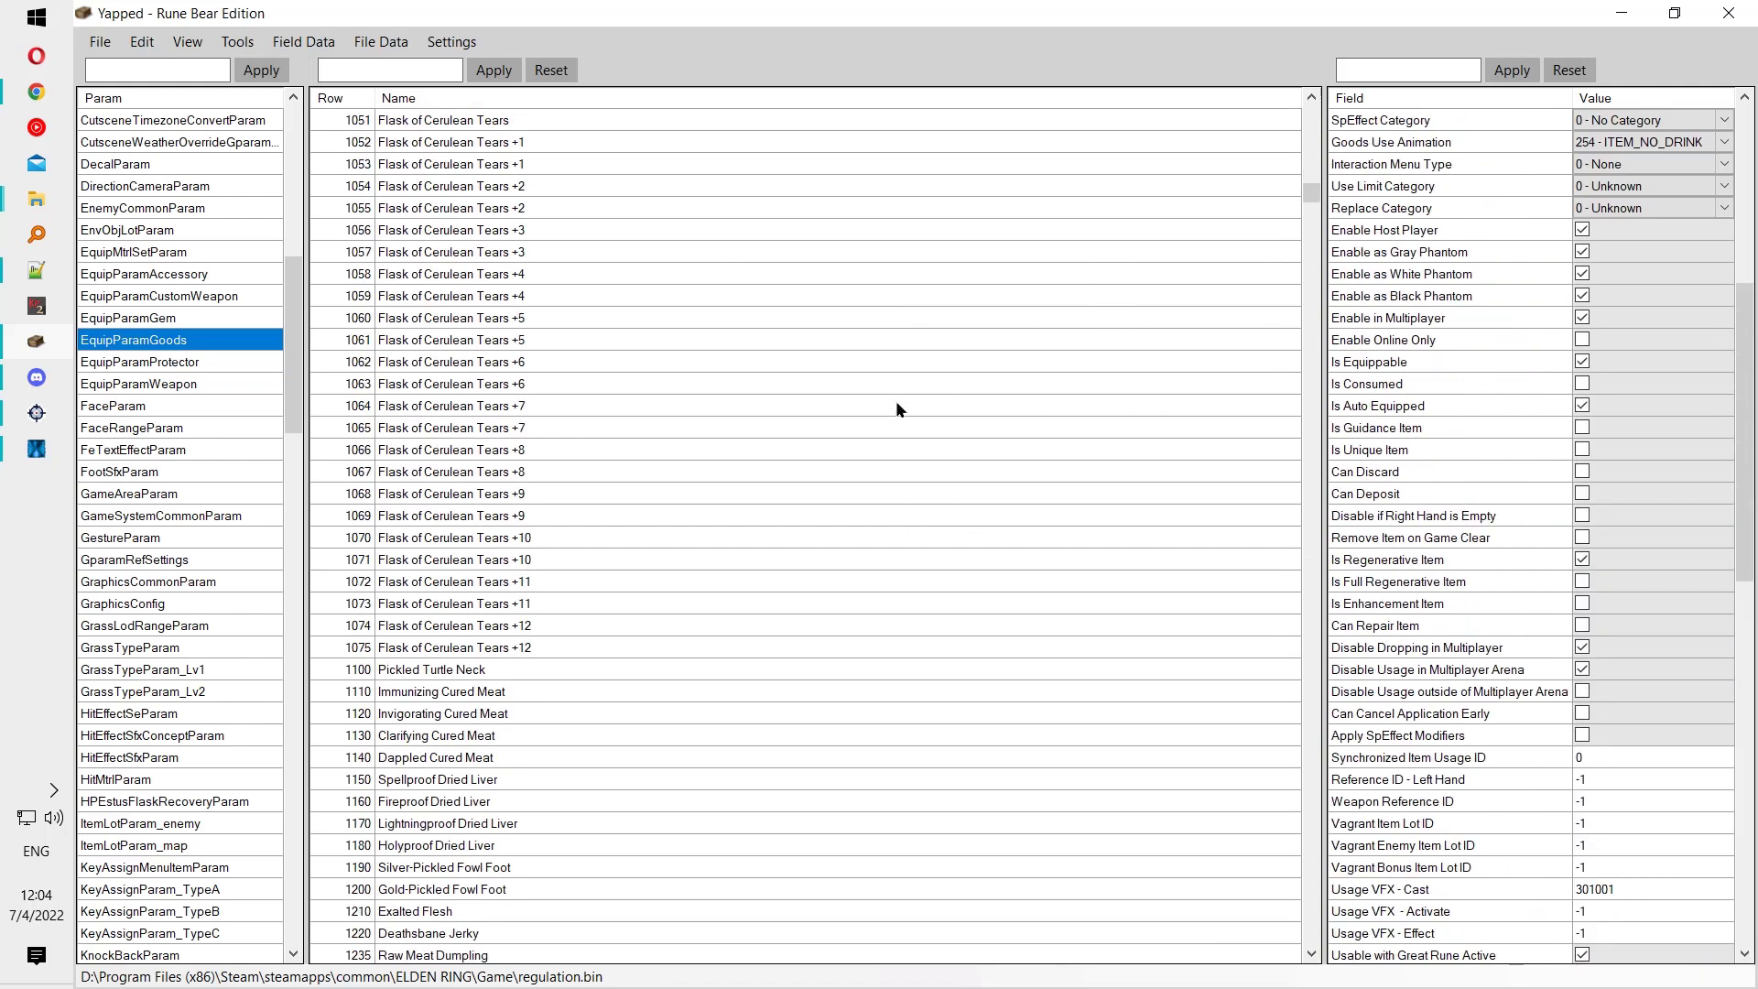
Step: Look through the param list down to SpEffectParam and return to EquipParamGoods
scroll(166, 520, down, 20)
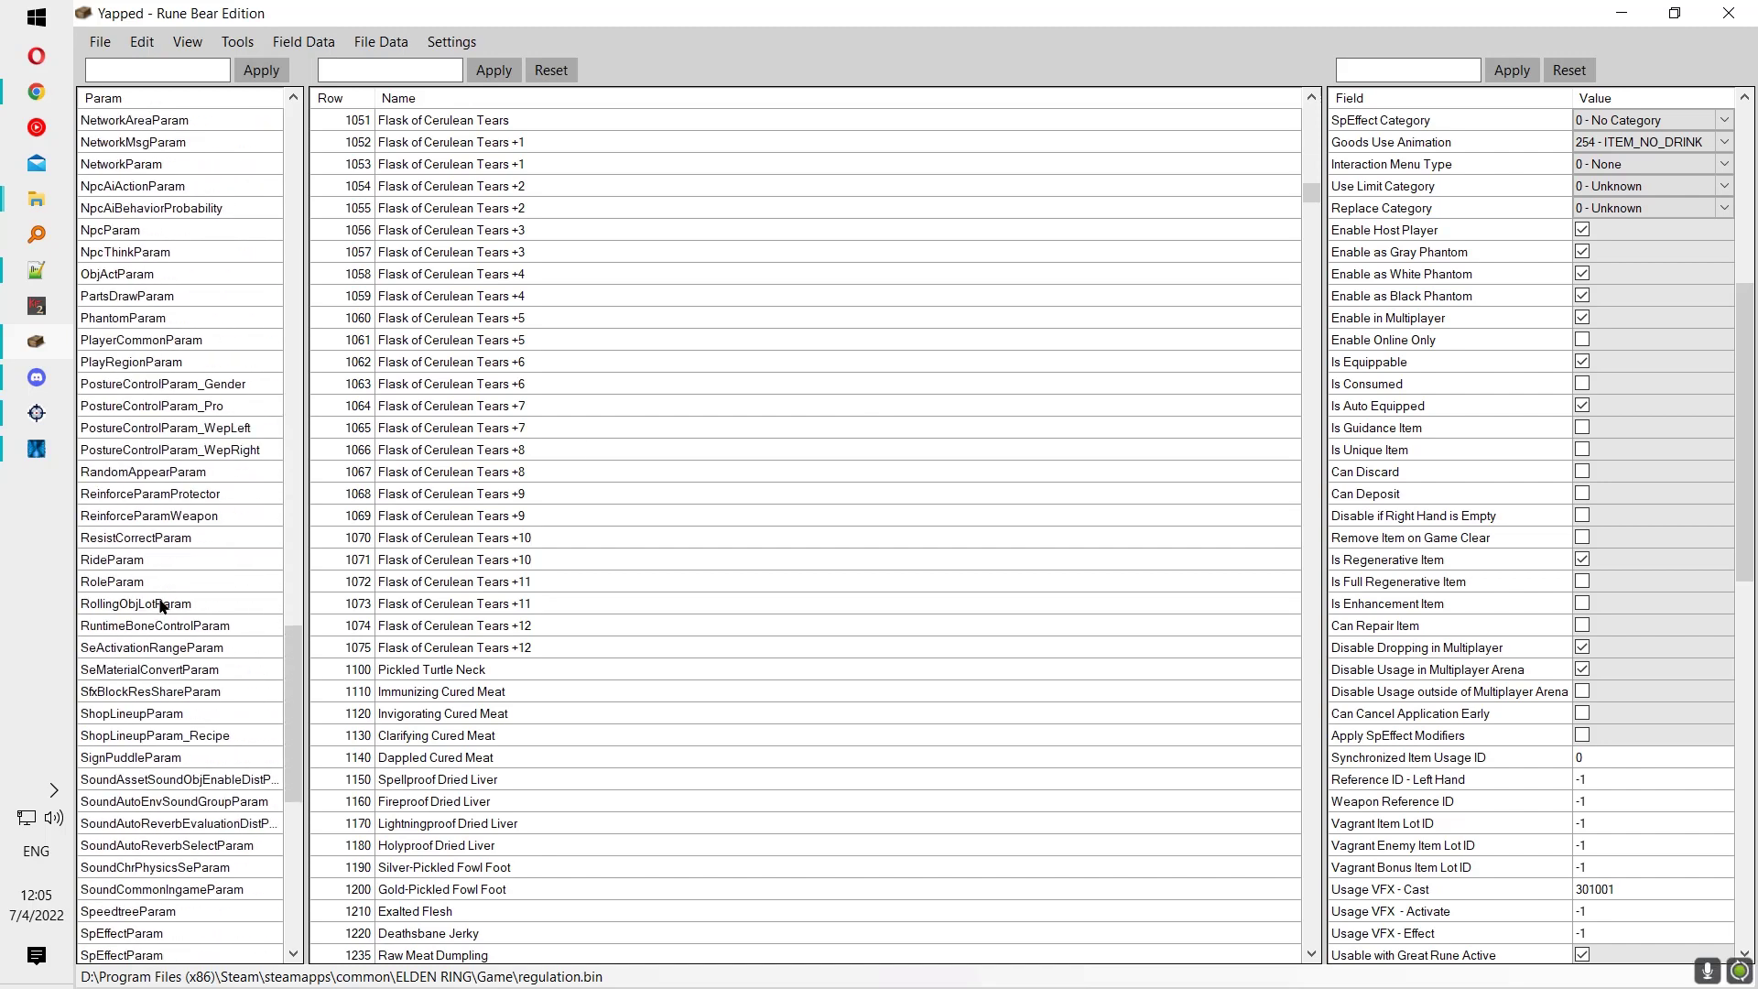
scroll(201, 755, down, 3)
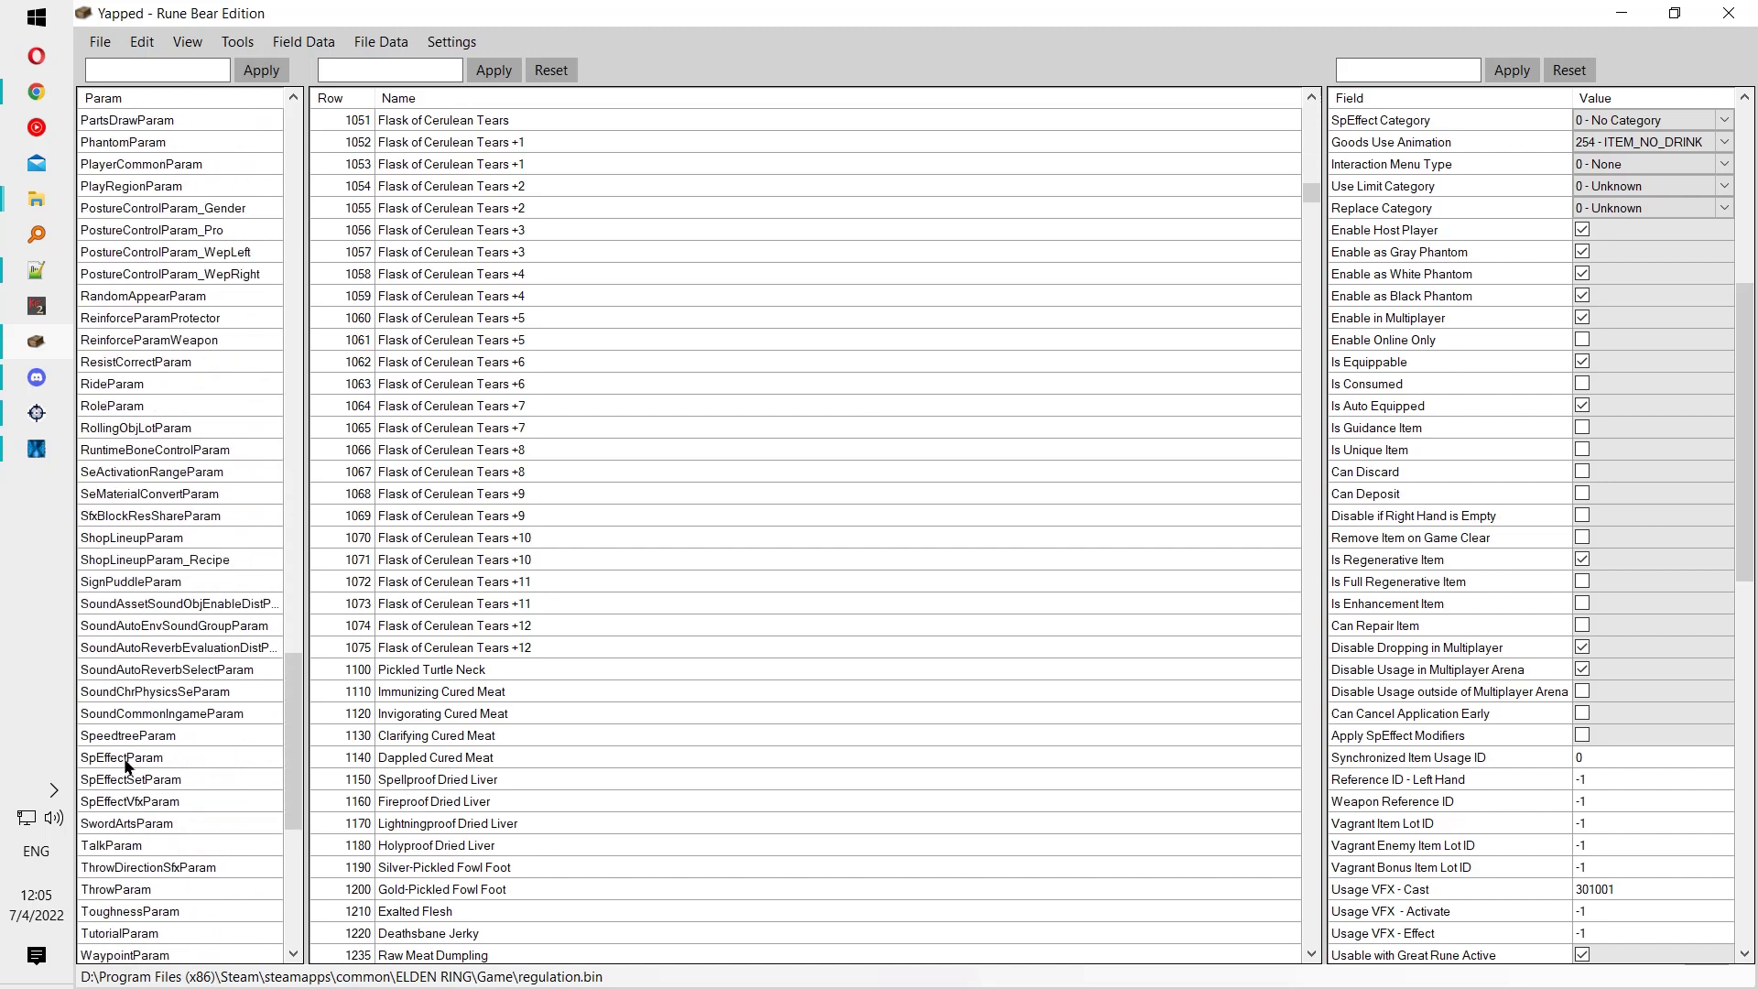
scroll(187, 723, up, 9)
scroll(224, 614, up, 15)
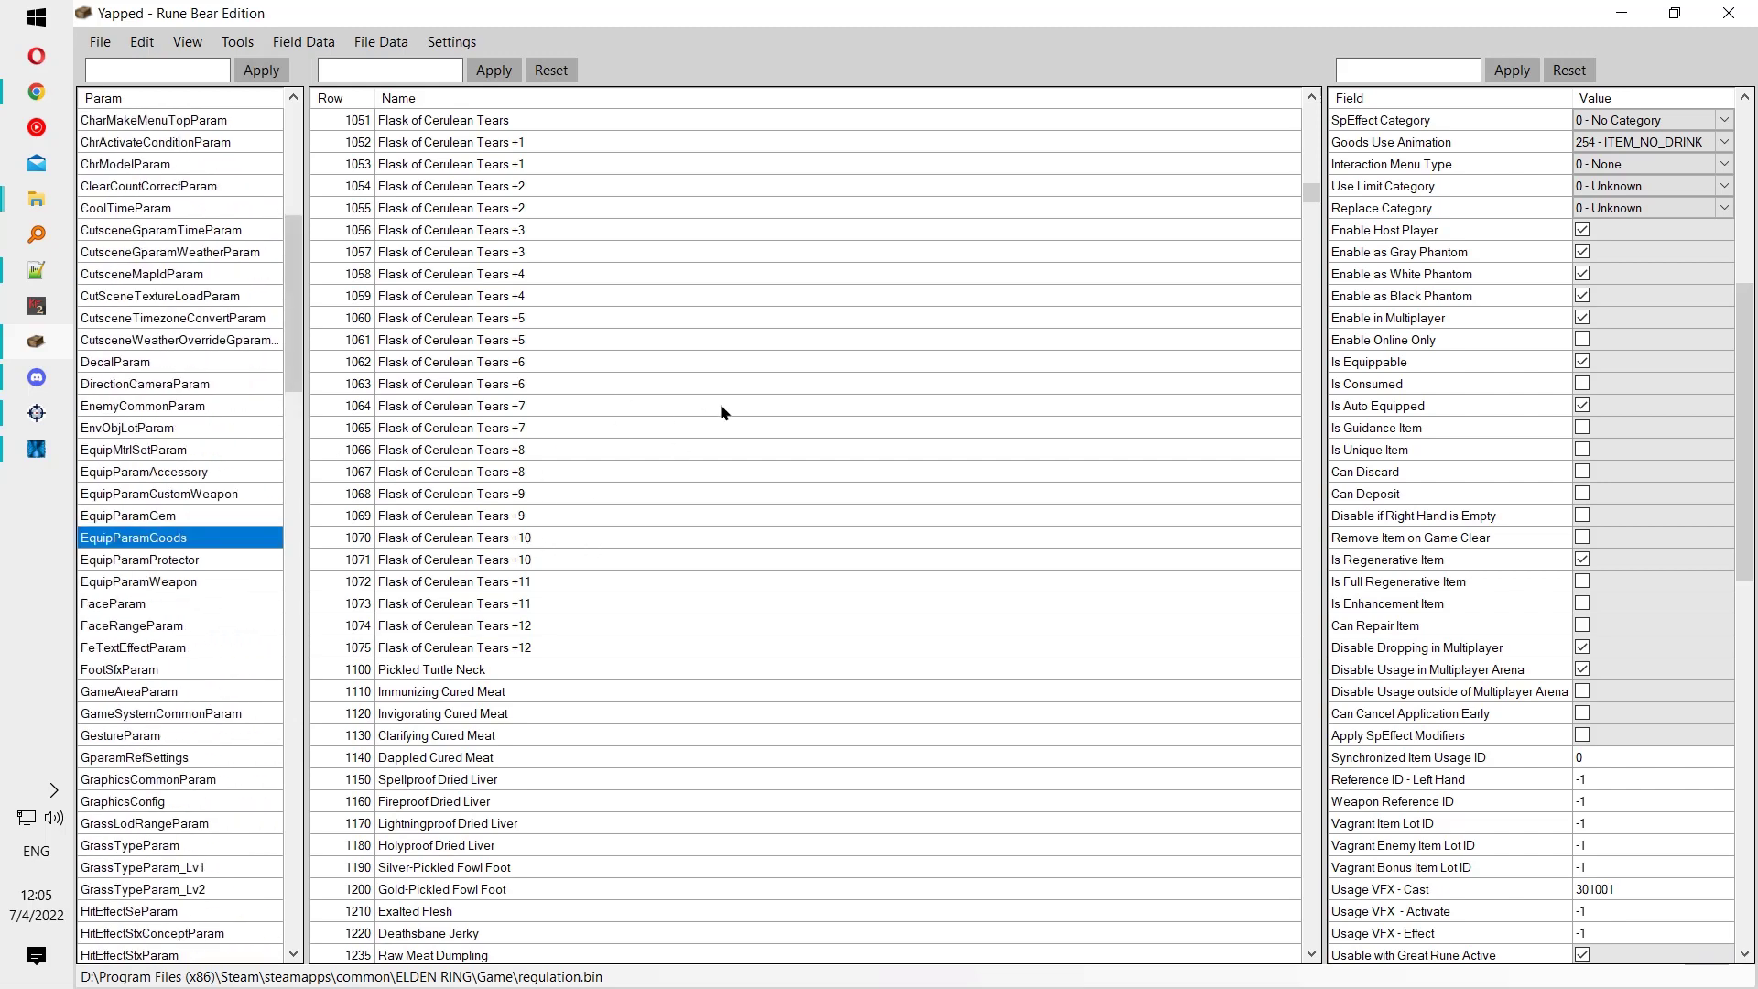
Step: Select row 1075, Flask of Cerulean Tears +12, and open the EquipParamProtector param
scroll(1452, 465, up, 8)
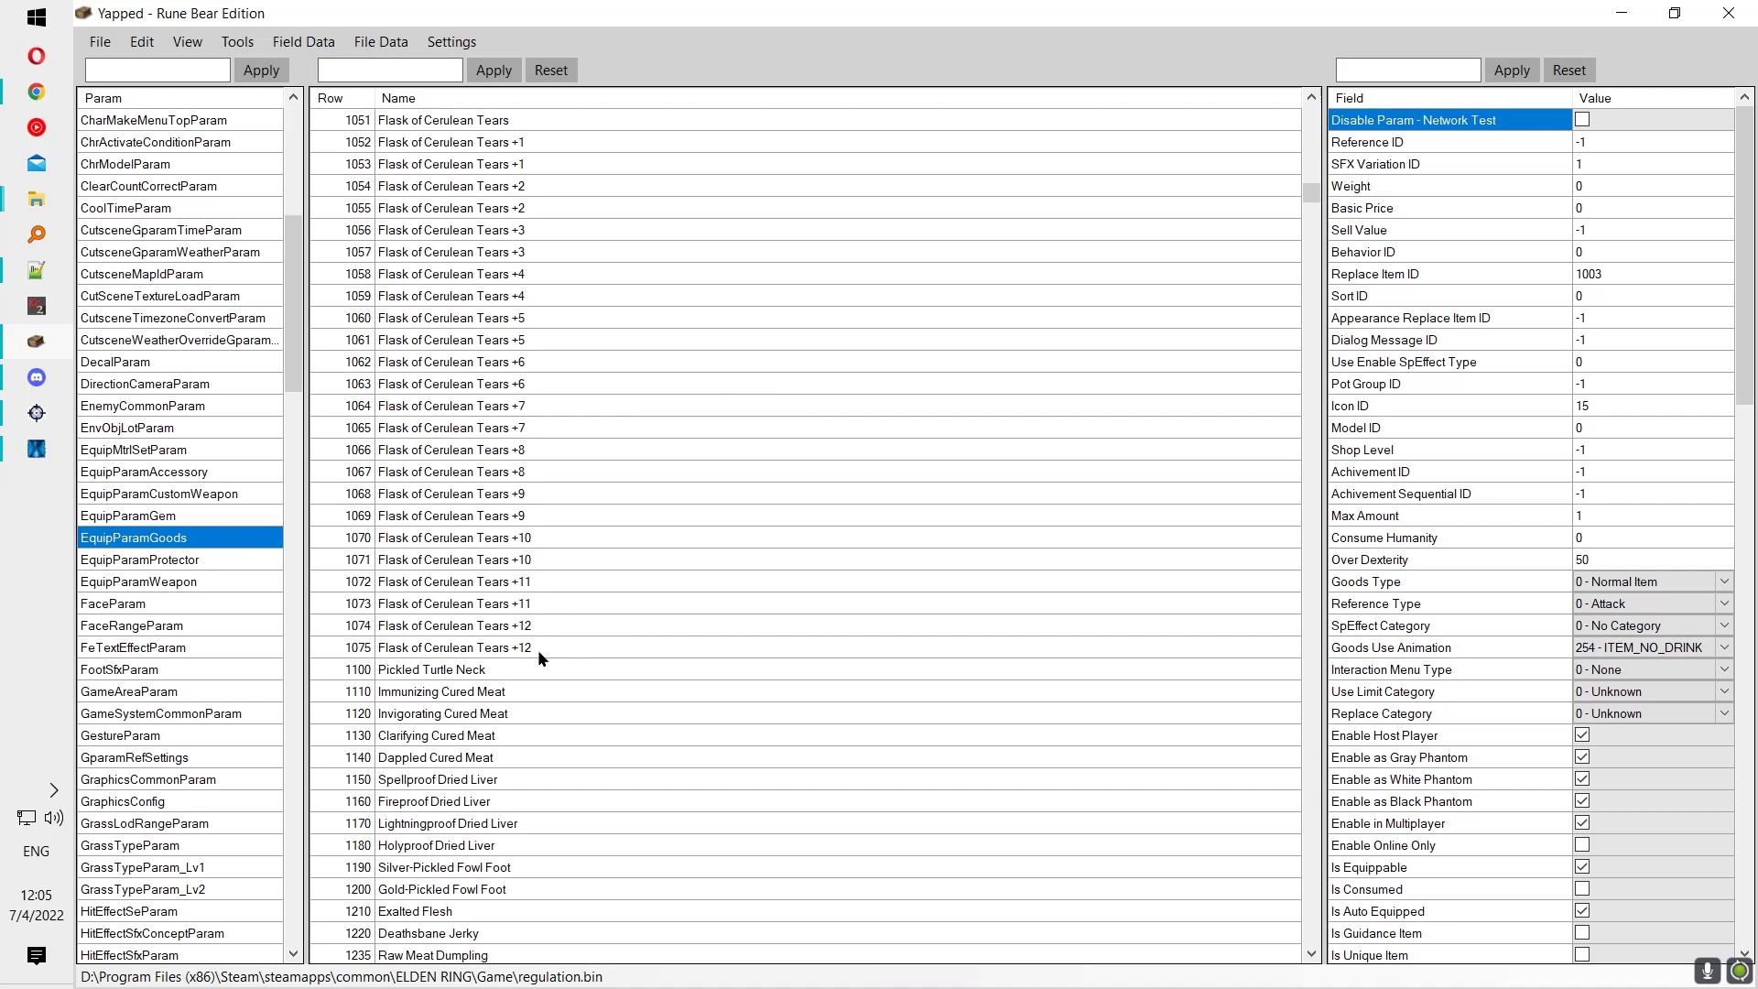
click(498, 648)
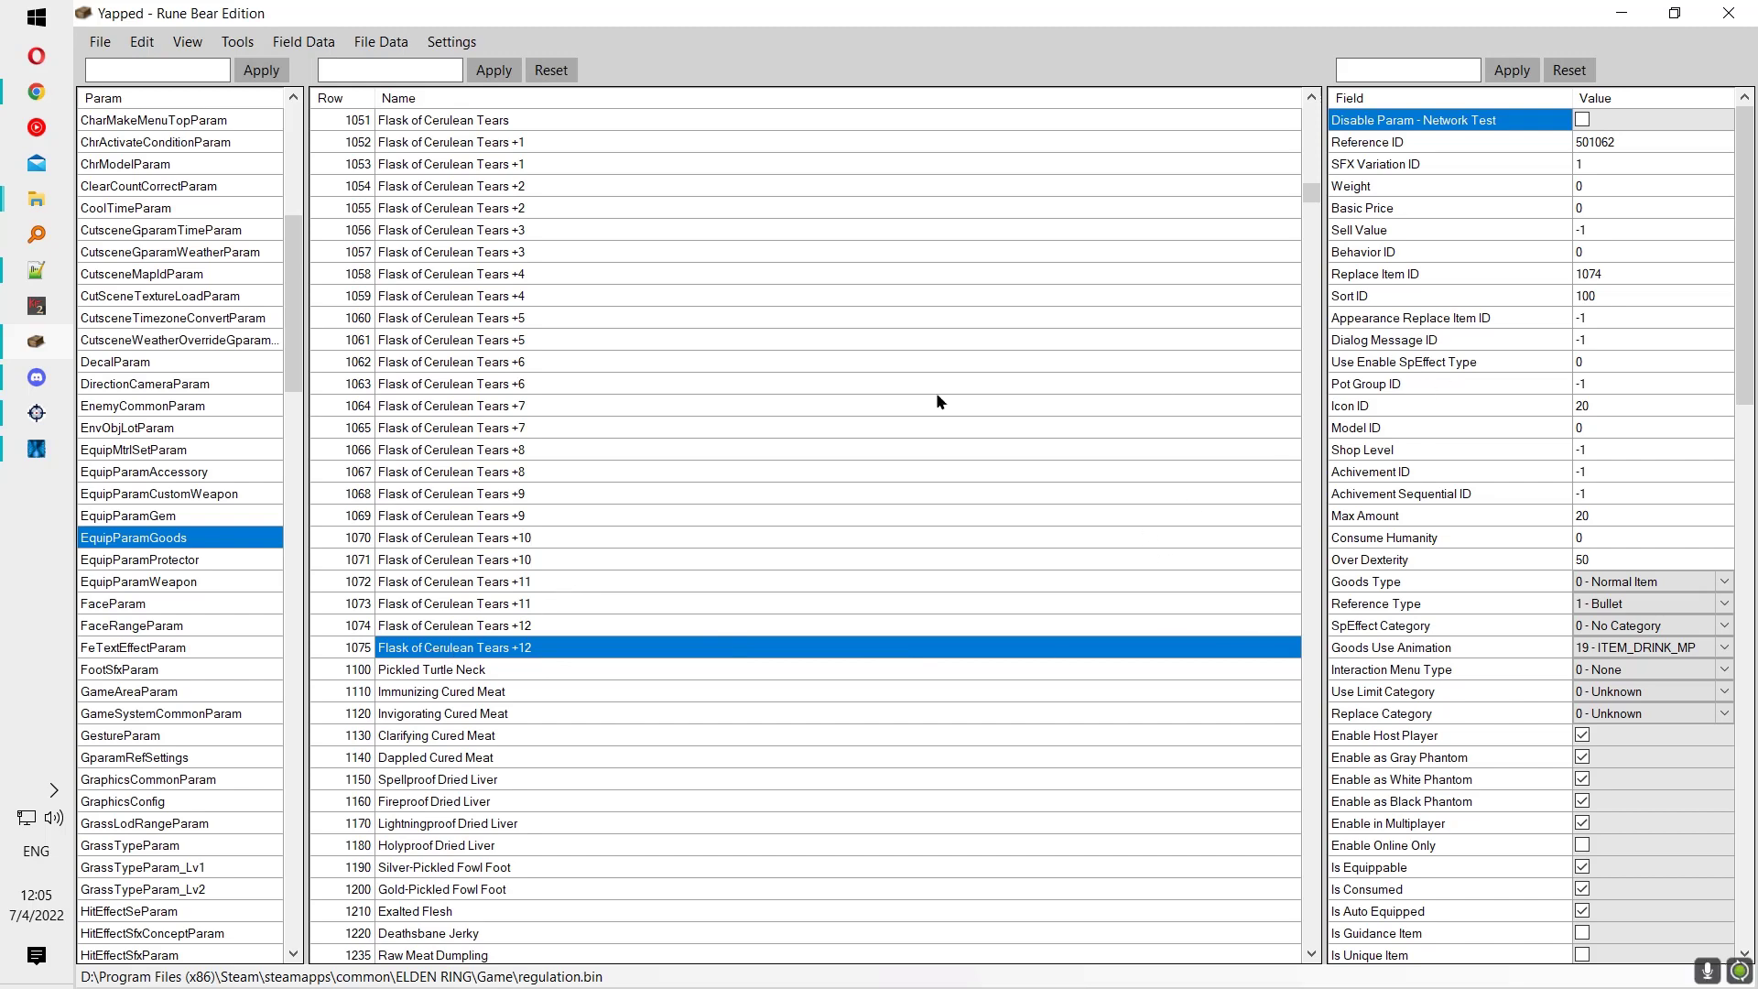
click(176, 561)
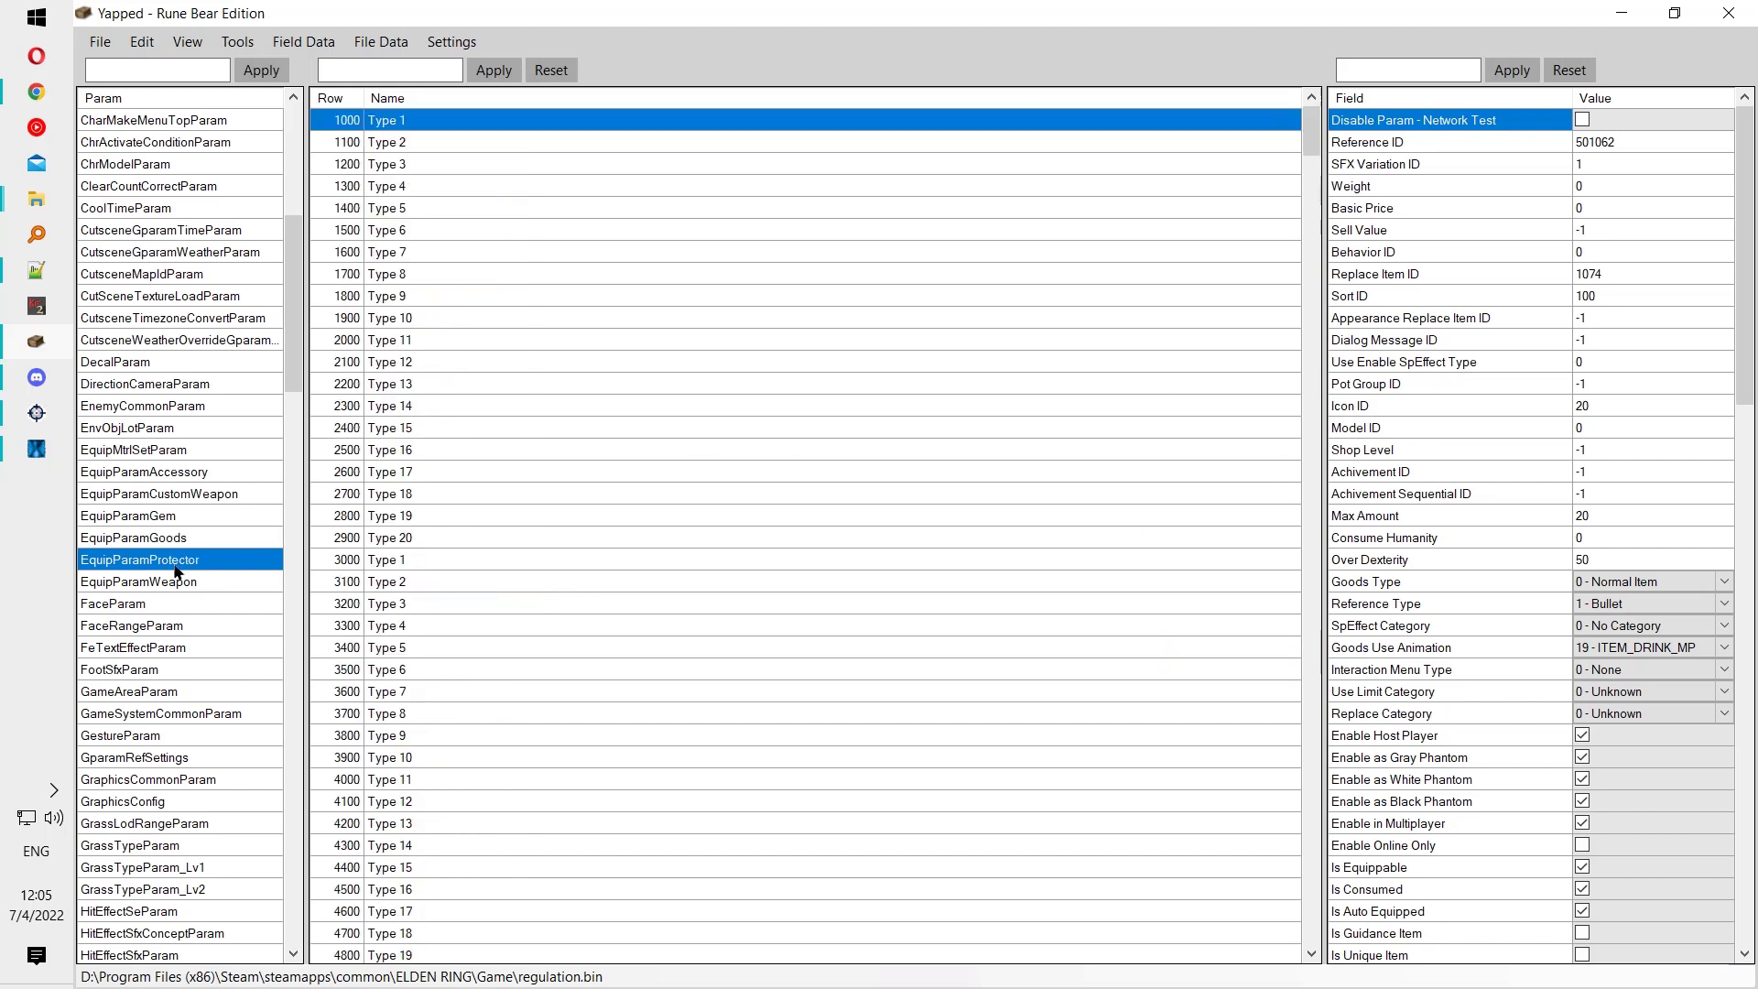
Step: Find the Confessor armor rows in EquipParamProtector and select row 880300, Confessor Boots
click(483, 304)
drag(1309, 128, 1346, 620)
click(462, 605)
click(459, 625)
click(459, 644)
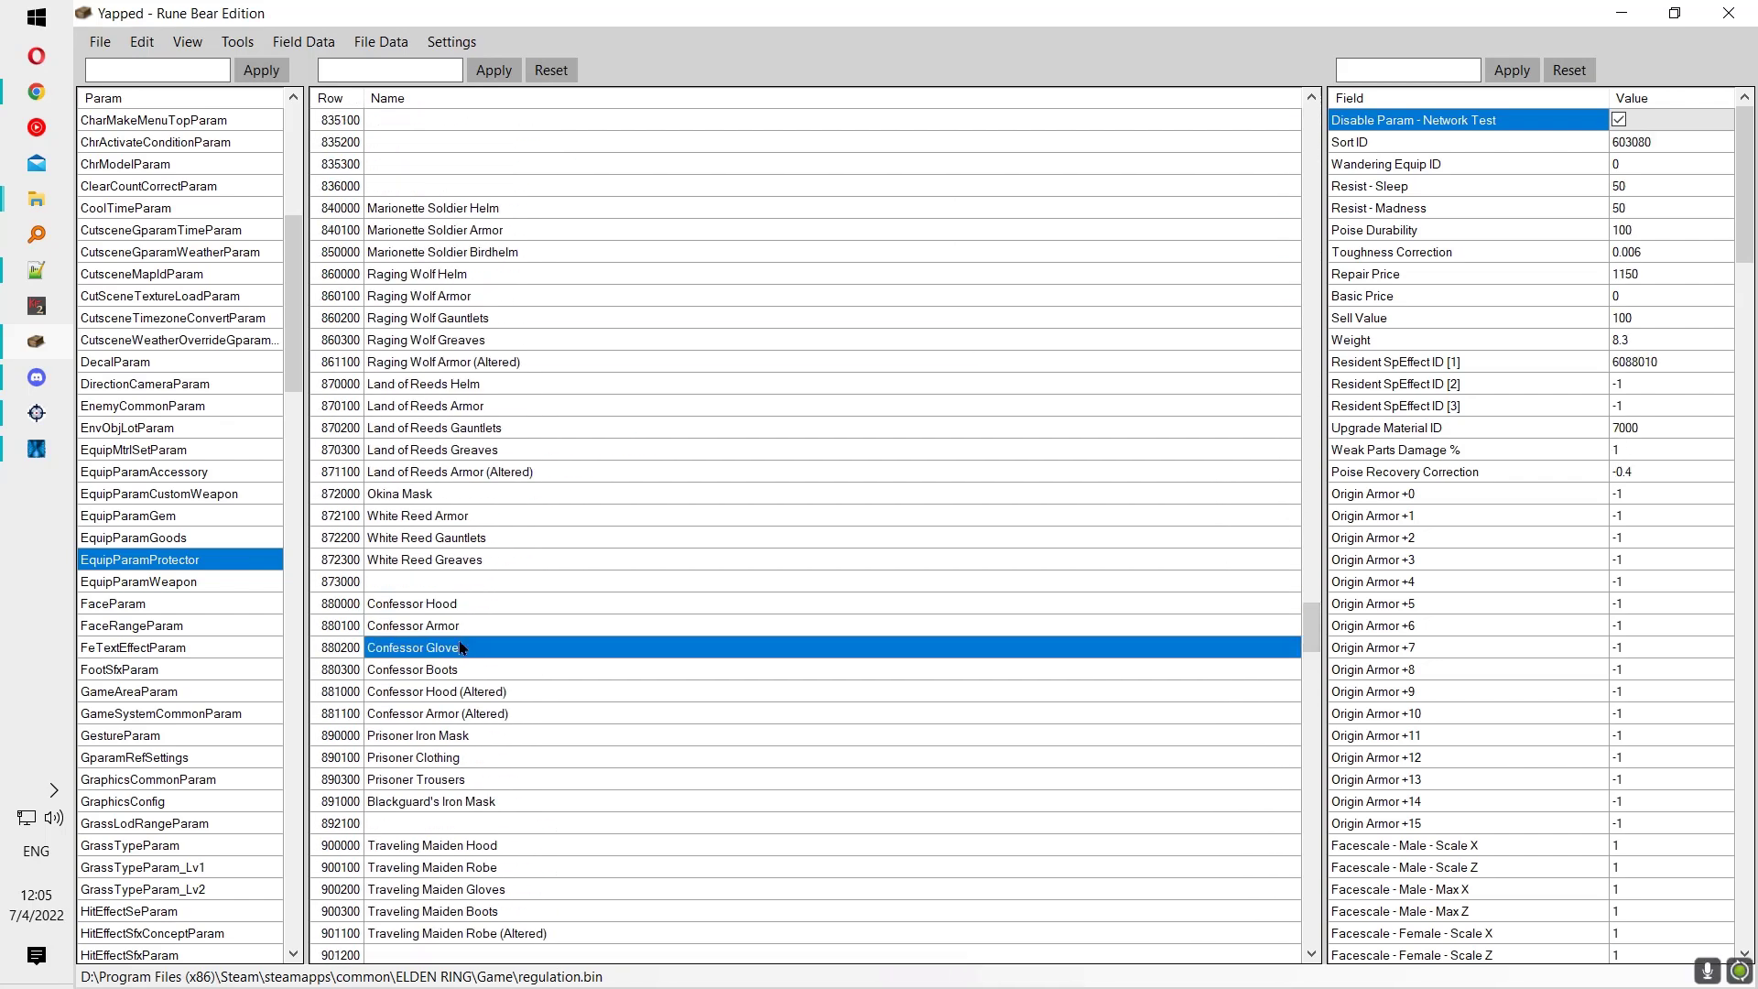
click(537, 669)
Step: Examine the Confessor Boots fields, including the defence and resistance values, and return to Disable Param - Network Test
scroll(1493, 584, down, 11)
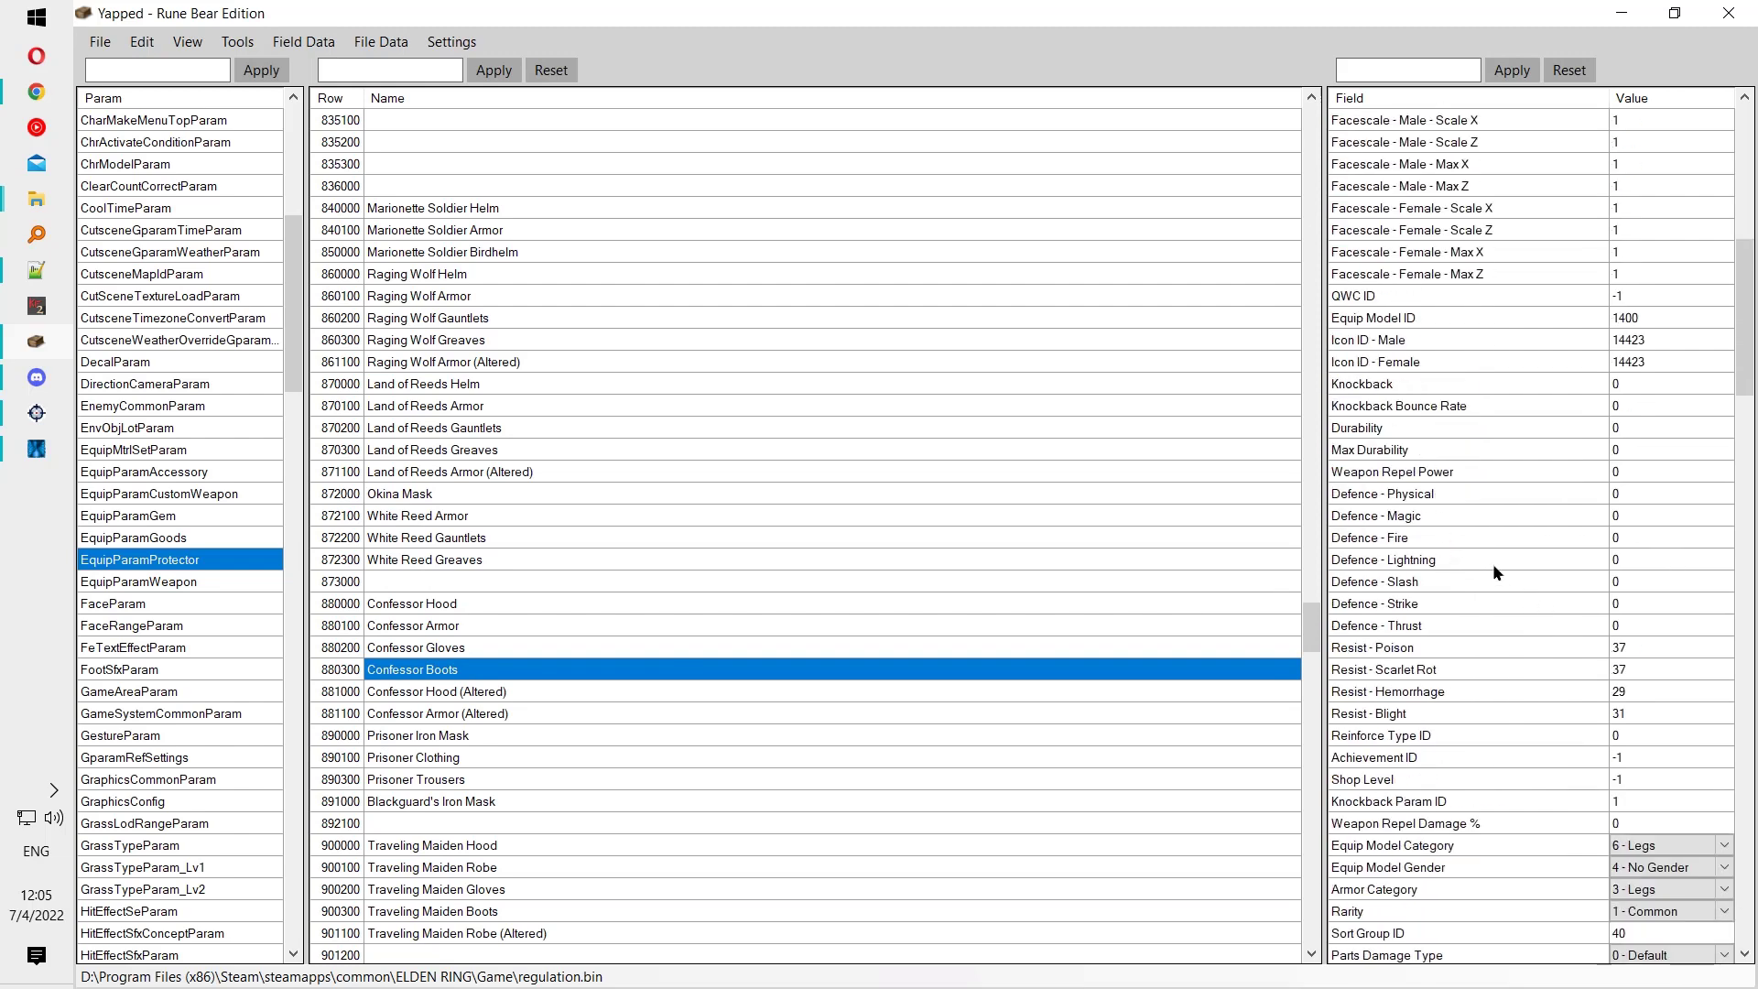
scroll(1493, 563, down, 9)
scroll(1477, 614, up, 7)
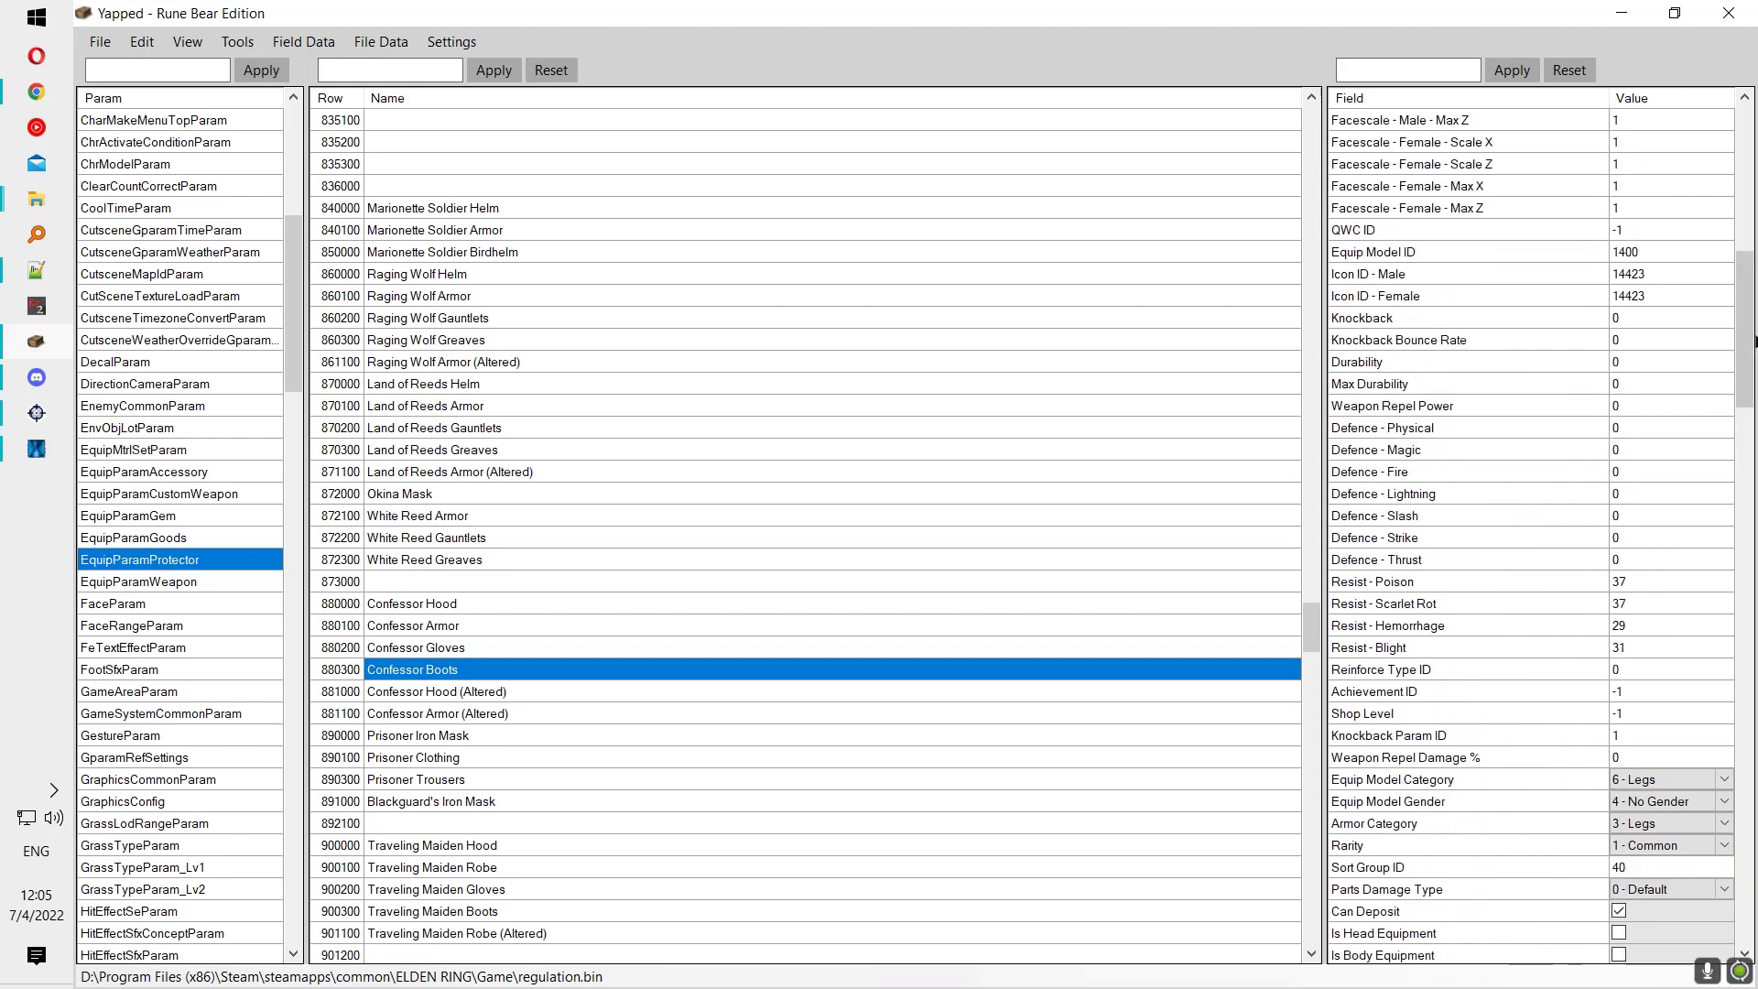
drag(1751, 354, 1754, 229)
click(1440, 228)
scroll(1425, 369, up, 4)
click(1364, 121)
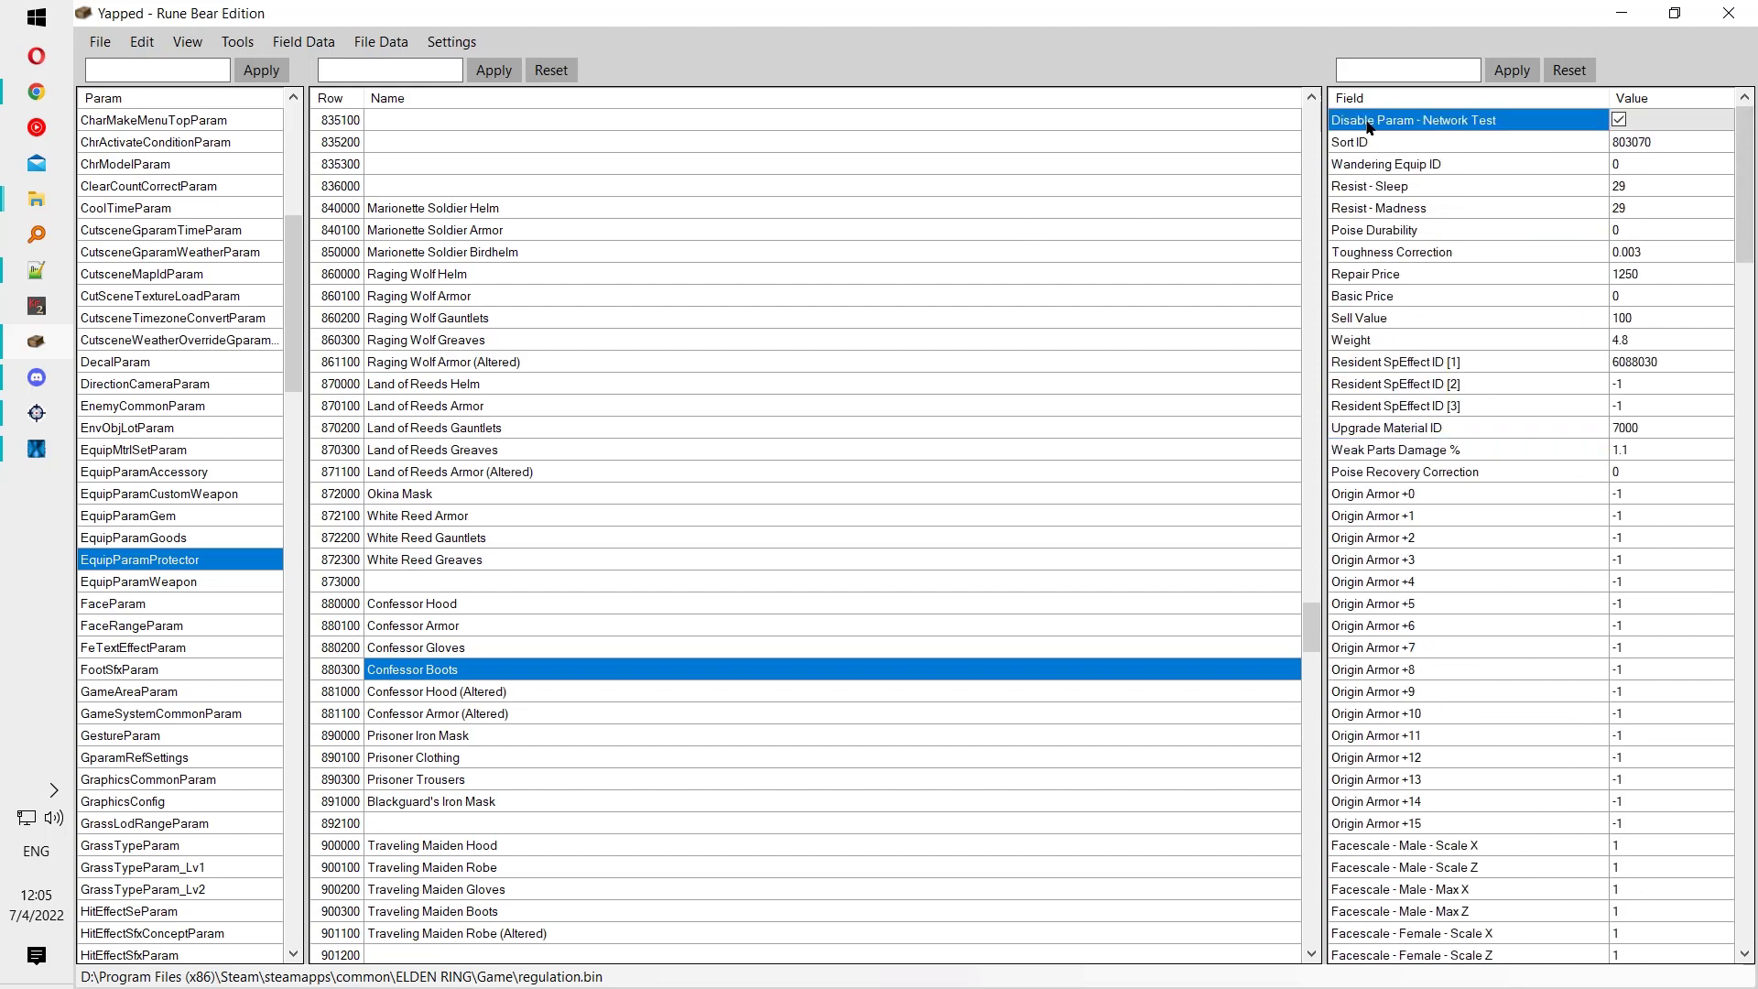
Step: Find the field whose name contains "poise" in the Confessor Boots row
click(332, 40)
click(333, 43)
click(283, 45)
click(142, 42)
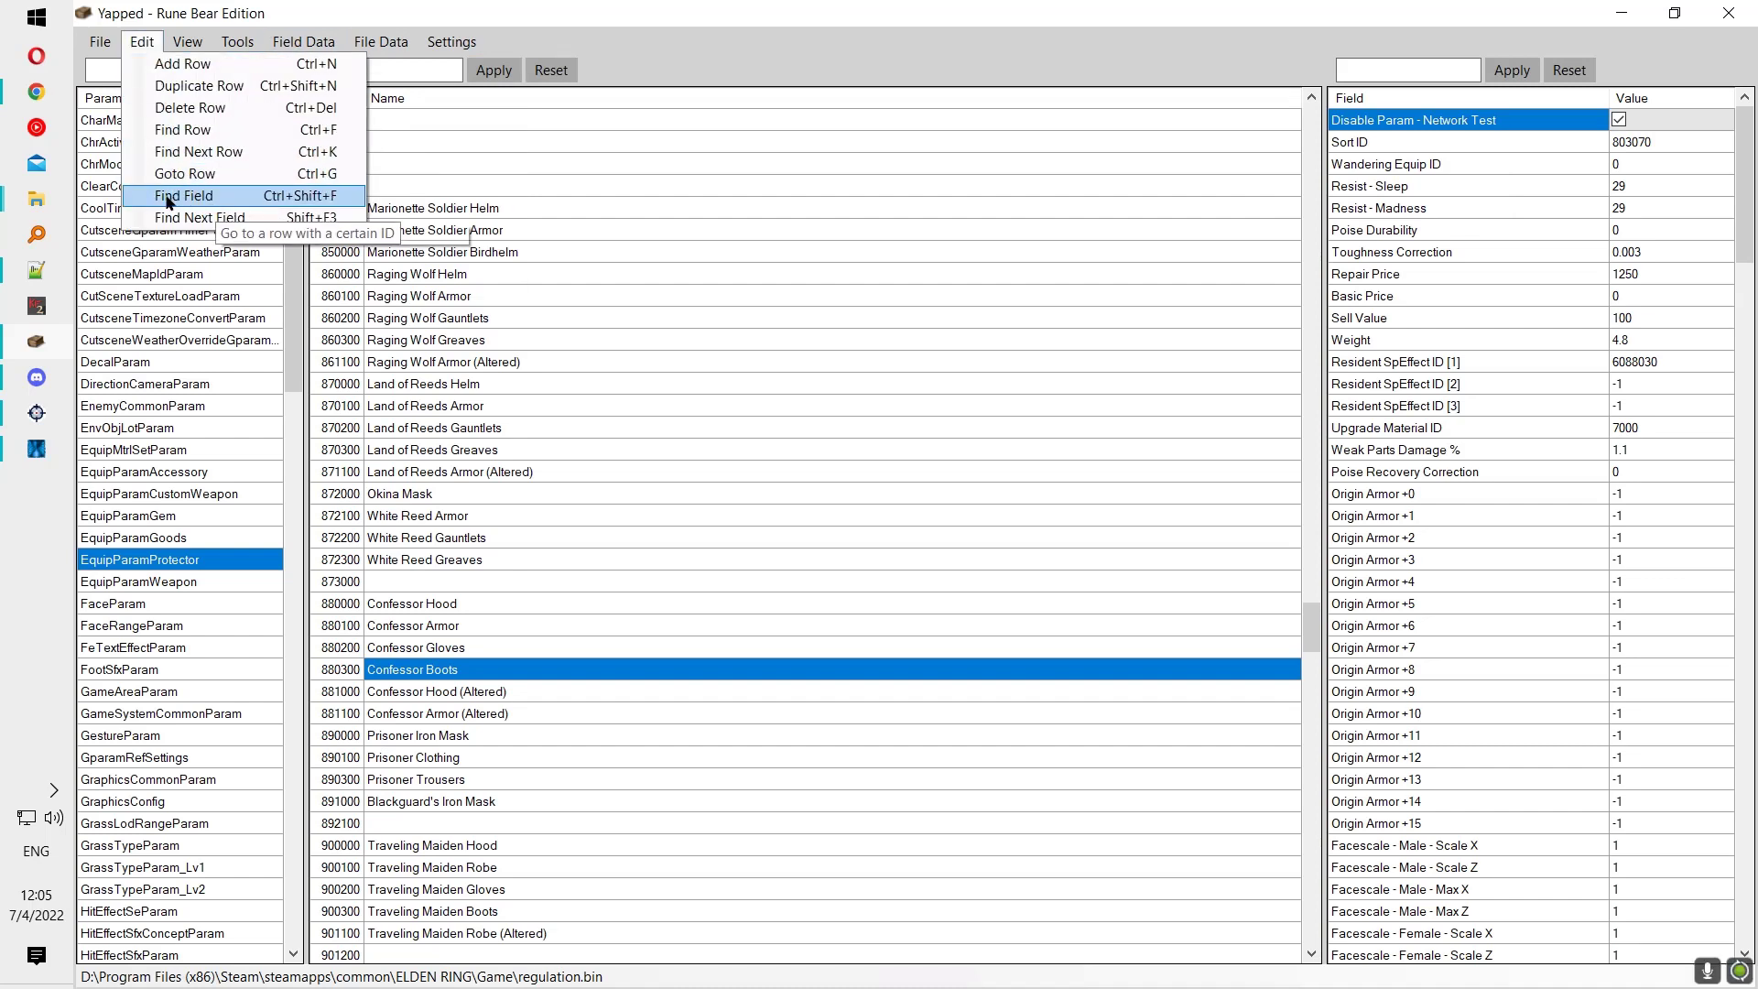
click(182, 196)
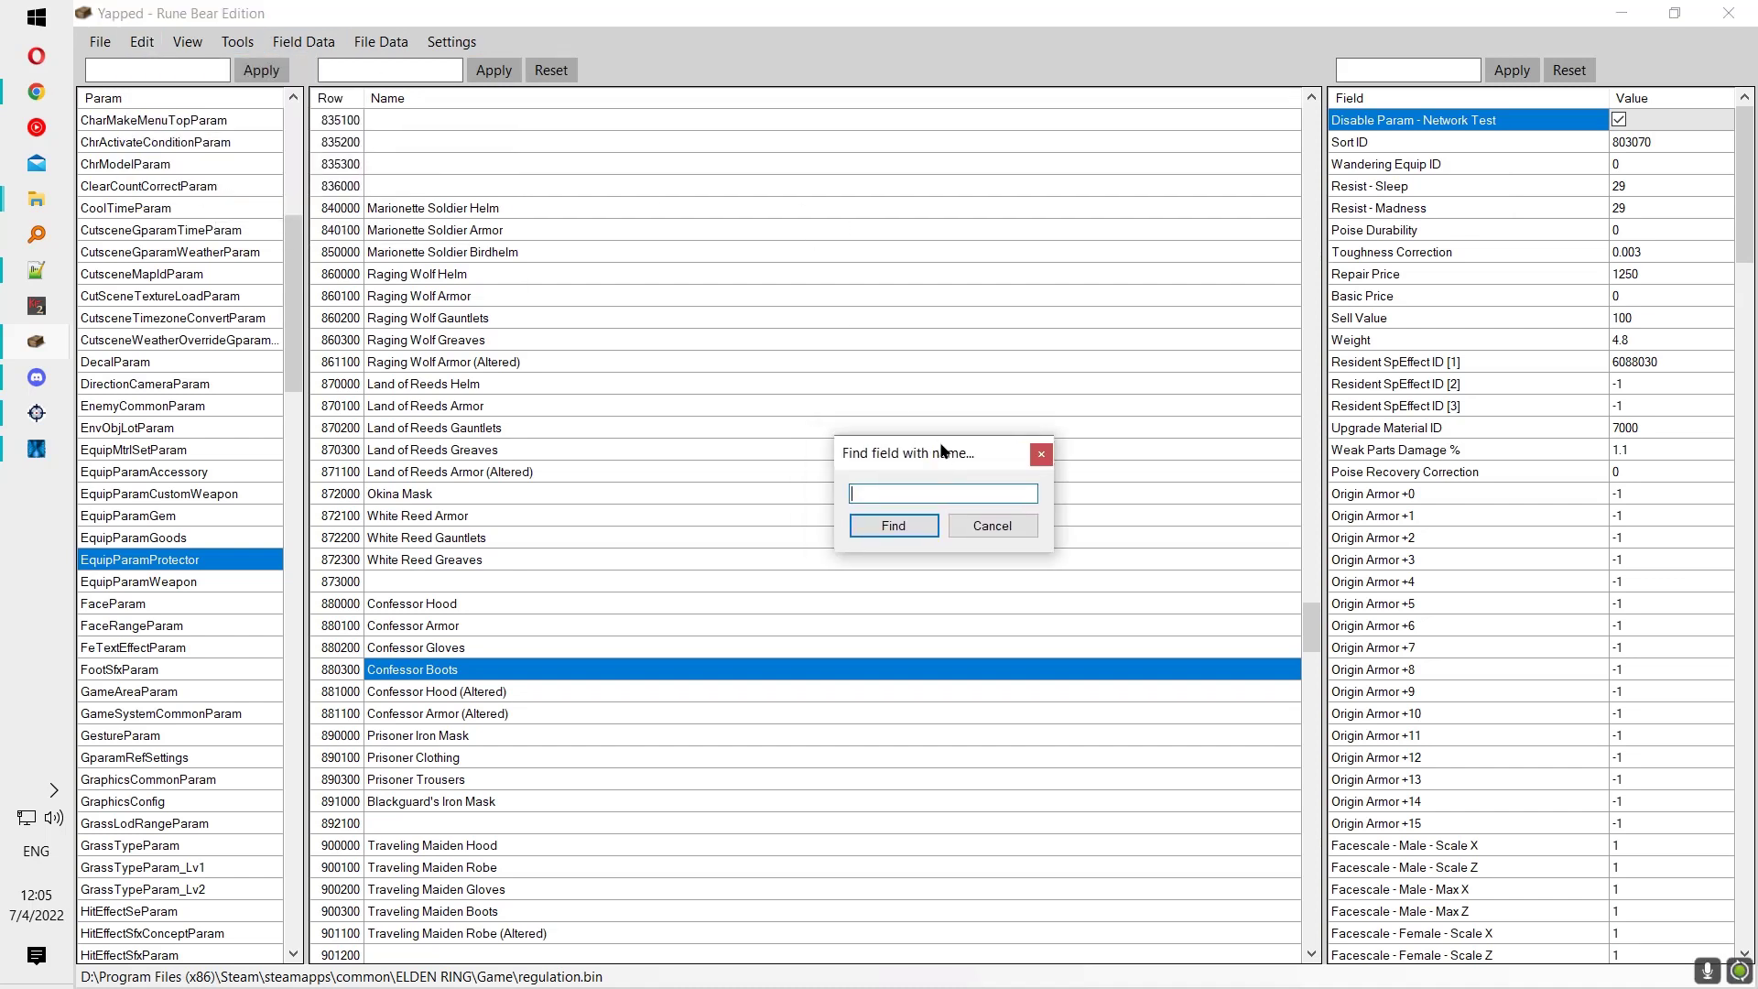
text(poise)
key(Return)
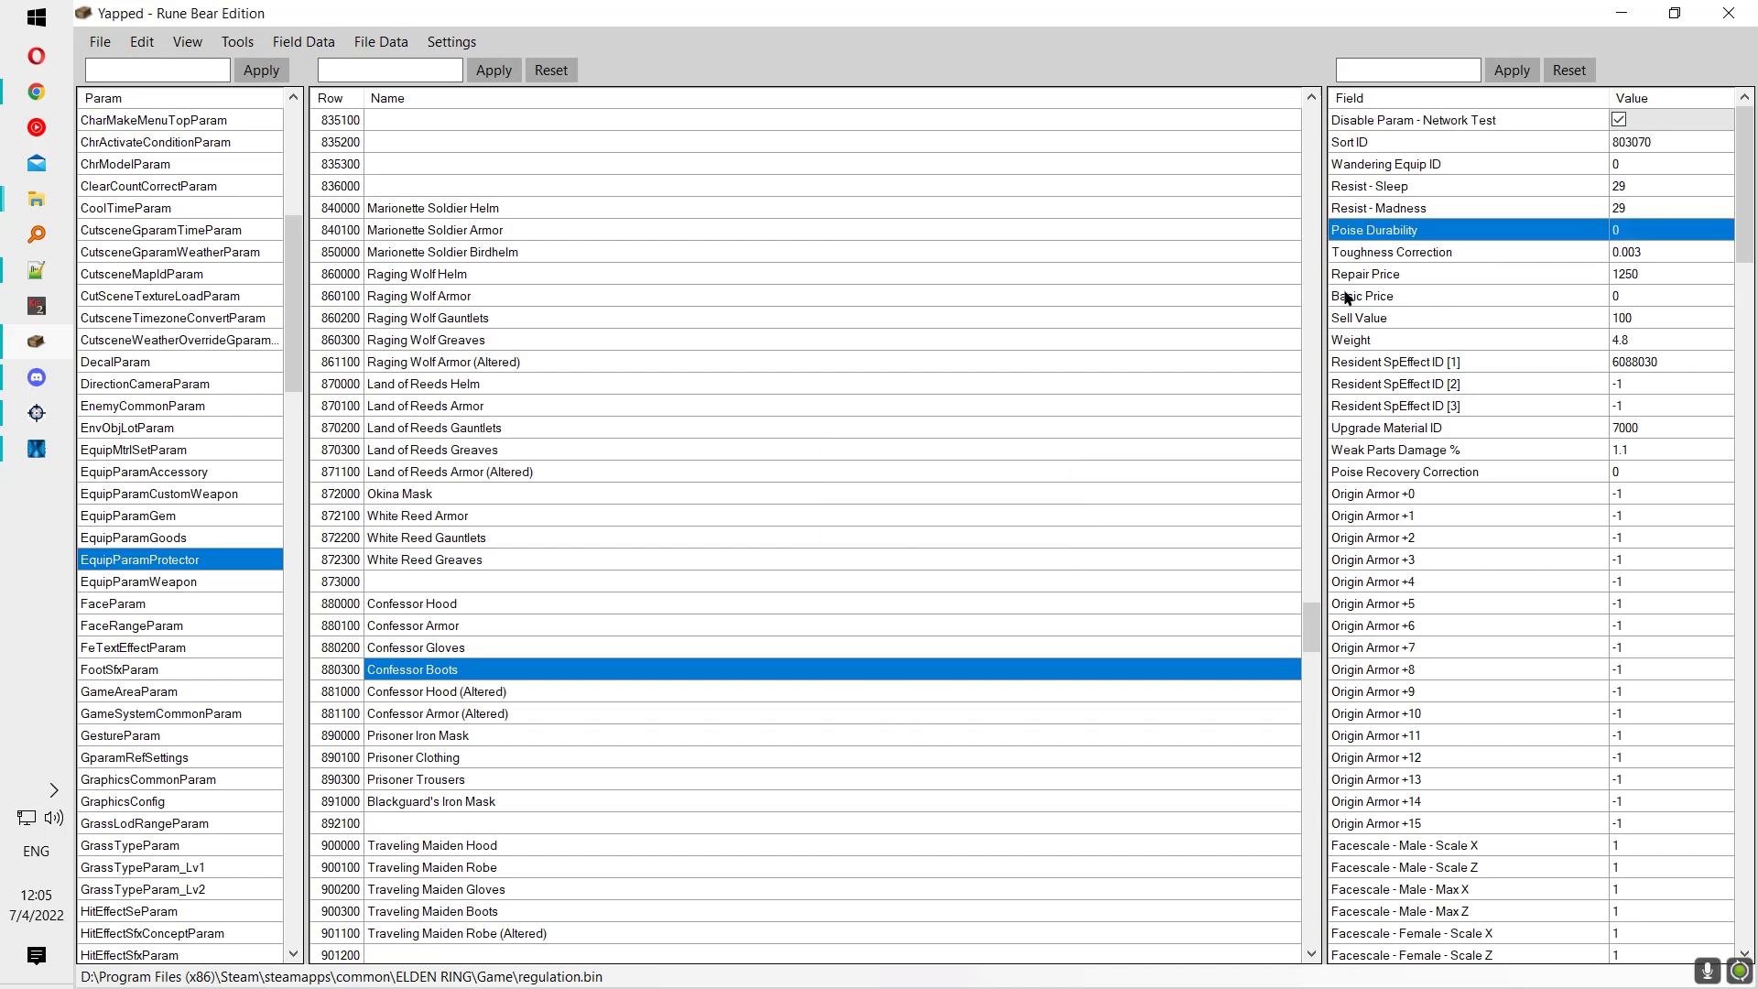
Step: Widen the field area and cycle through the fields matching "poise" for Confessor Boots
drag(1325, 296, 1137, 289)
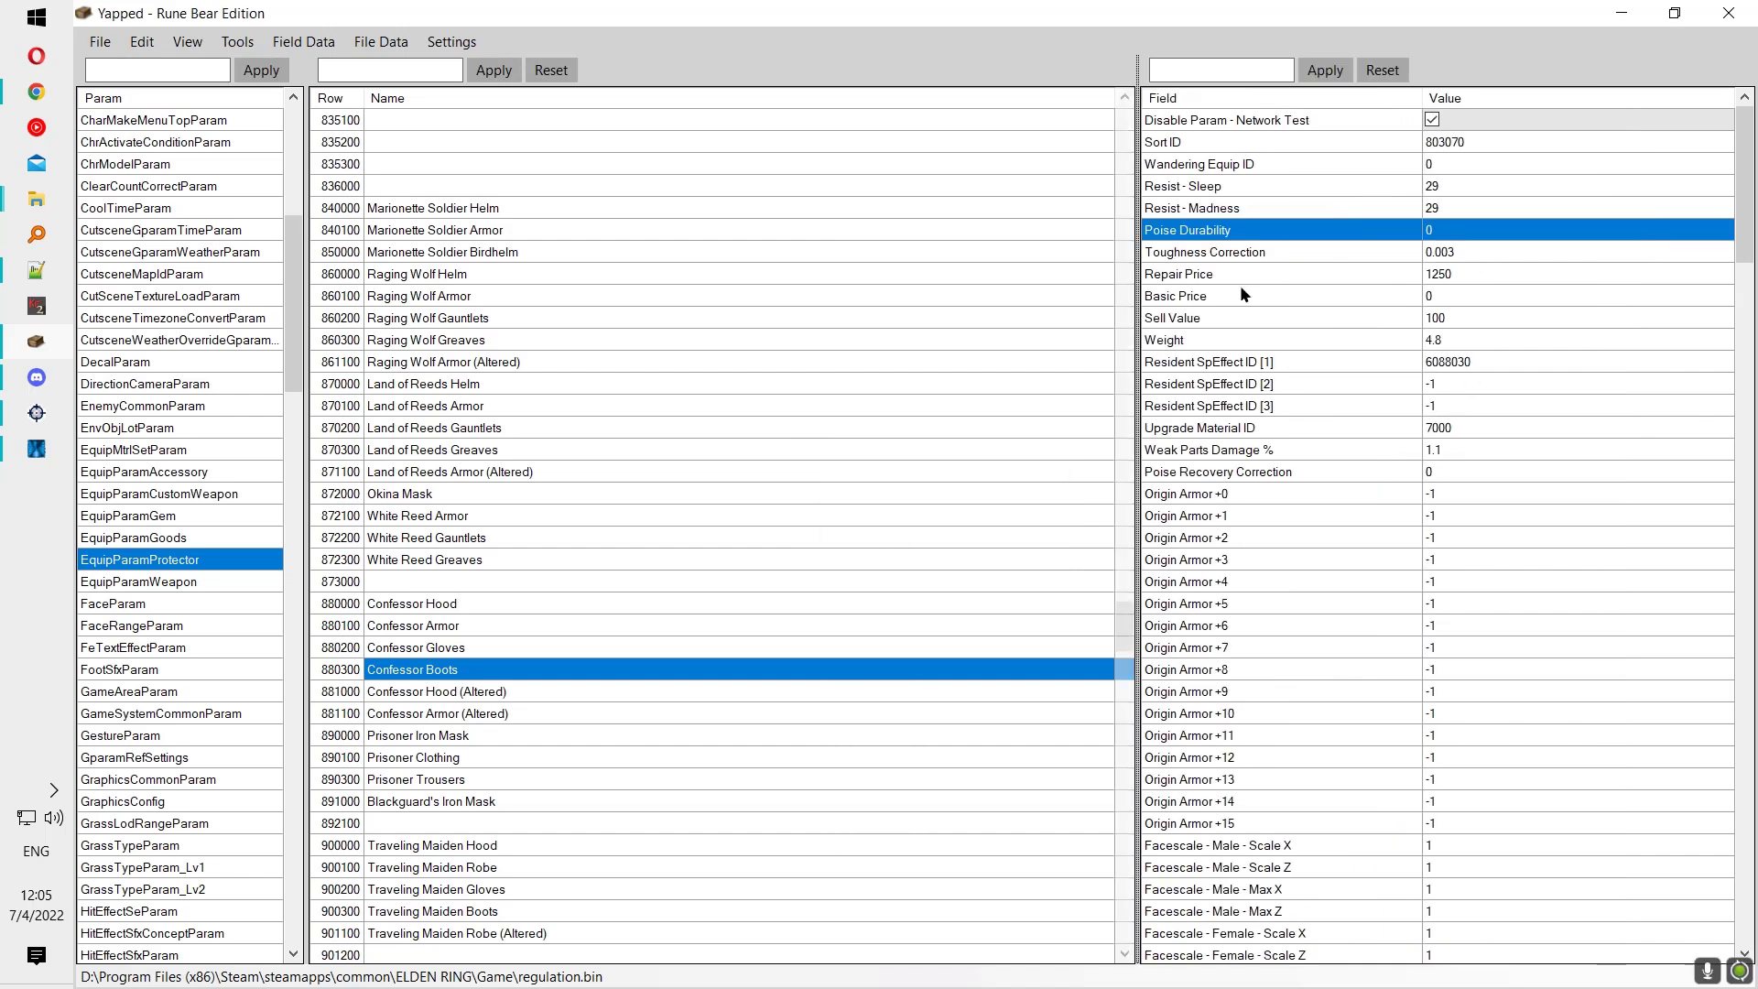
click(142, 42)
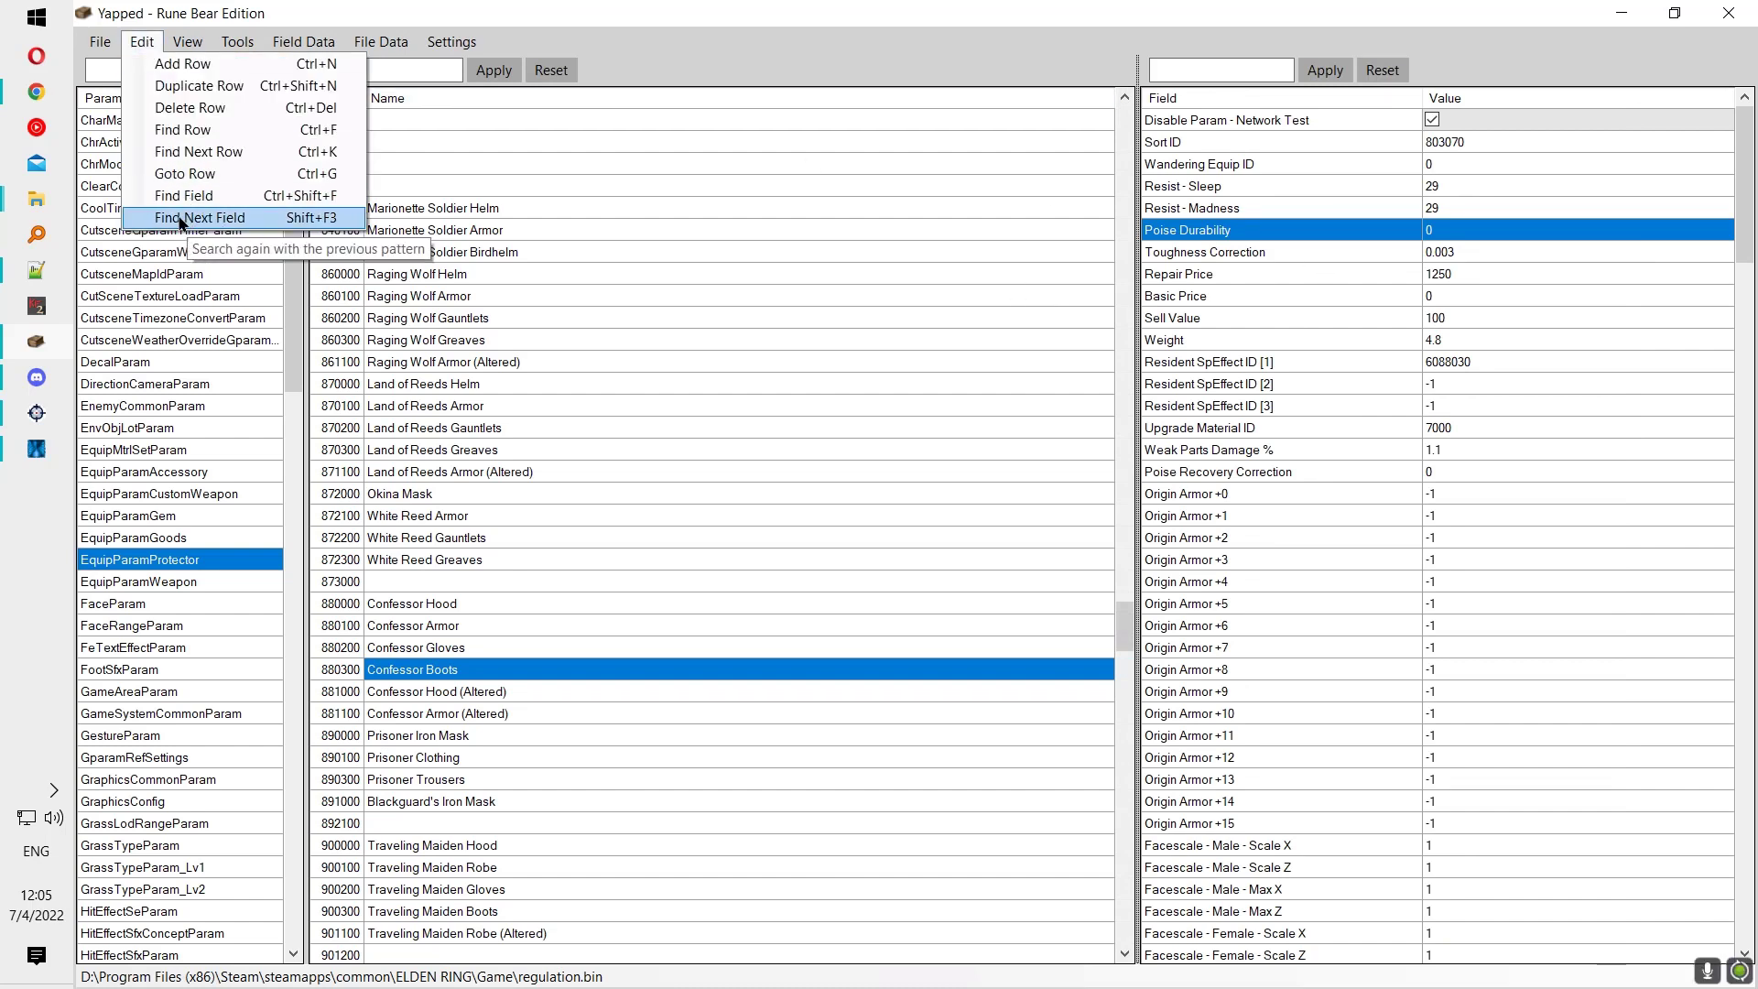
click(274, 219)
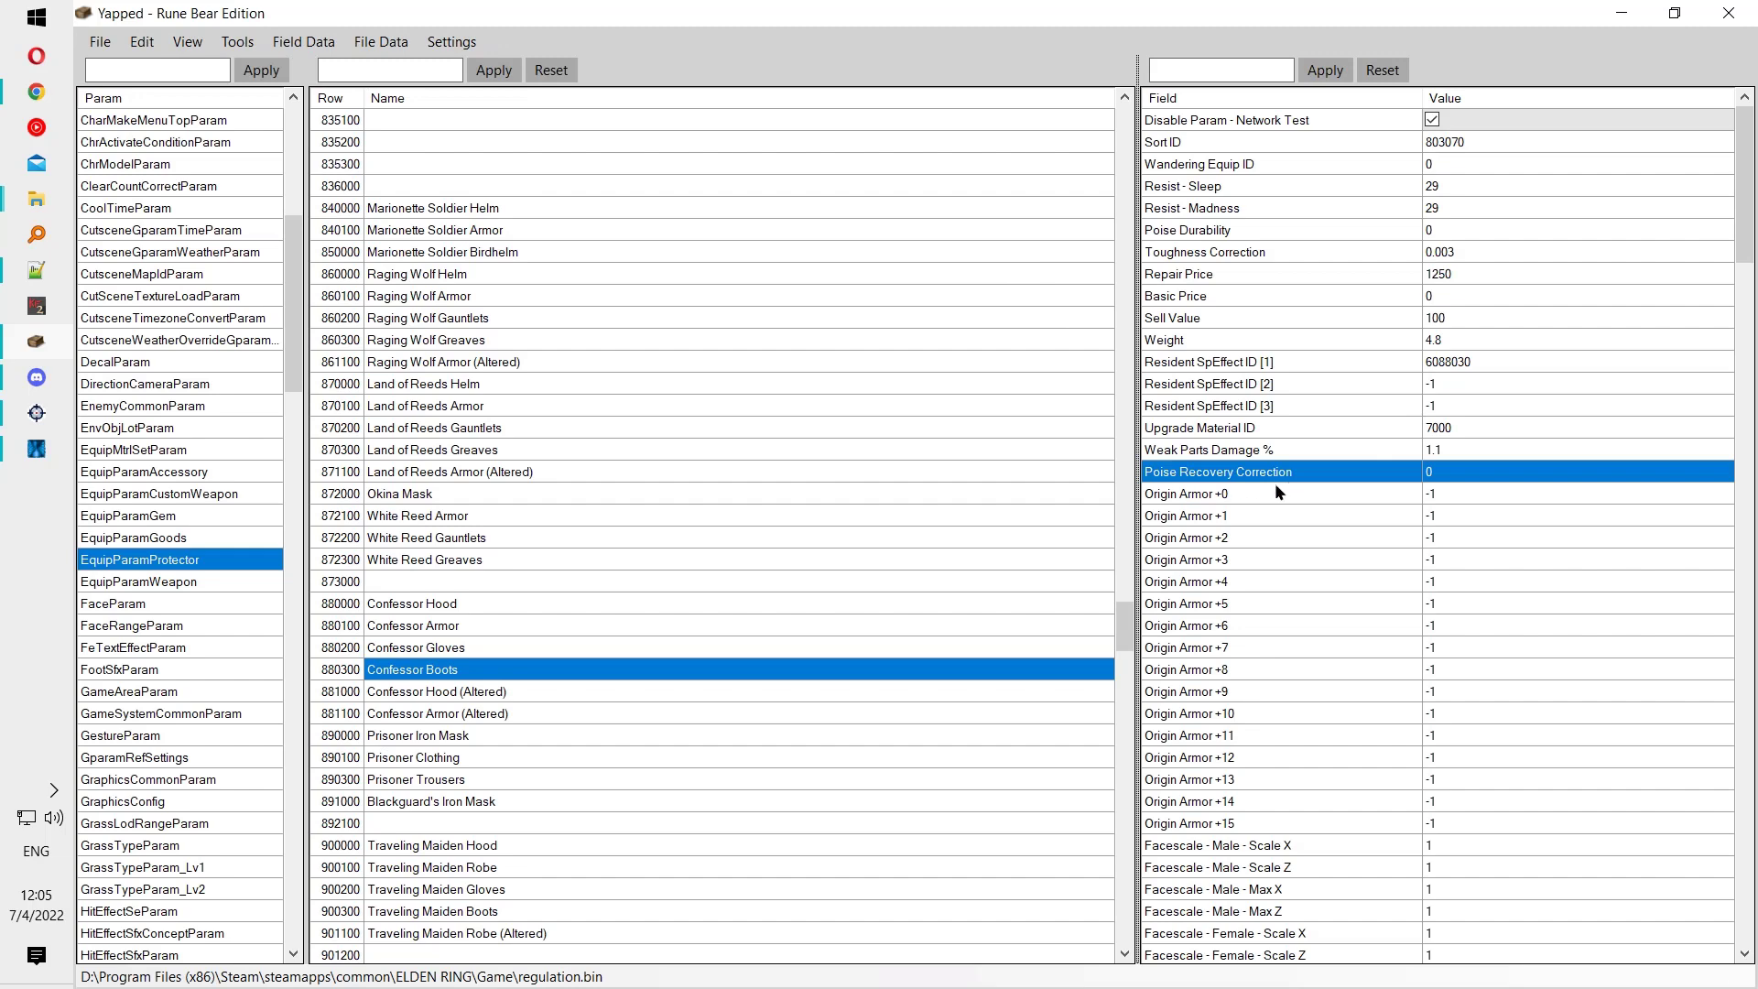
key(shift+F3)
key(shift+F3)
key(shift+F3)
key(shift+F3)
key(shift+F3)
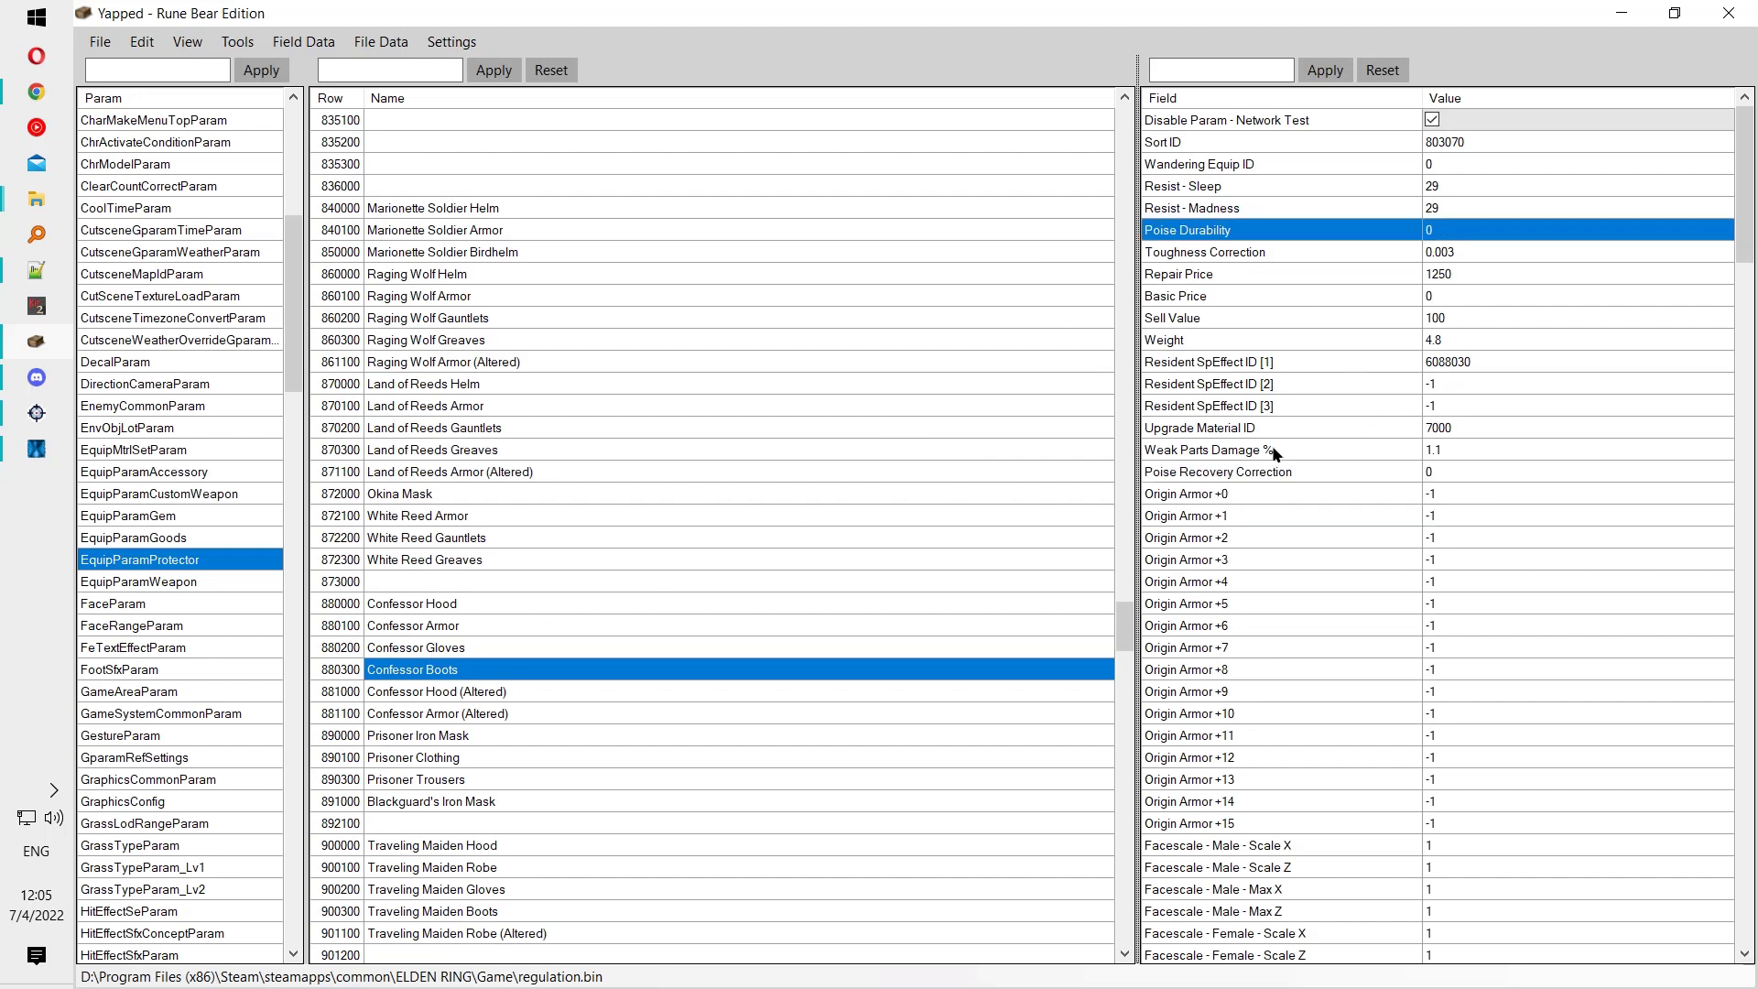
Step: Examine the Radahn's Gauntlets fields, including Resist - Madness, Weight, Repair Price, Toughness Correction, Poise Durability and Weak Parts Damage %
click(1218, 192)
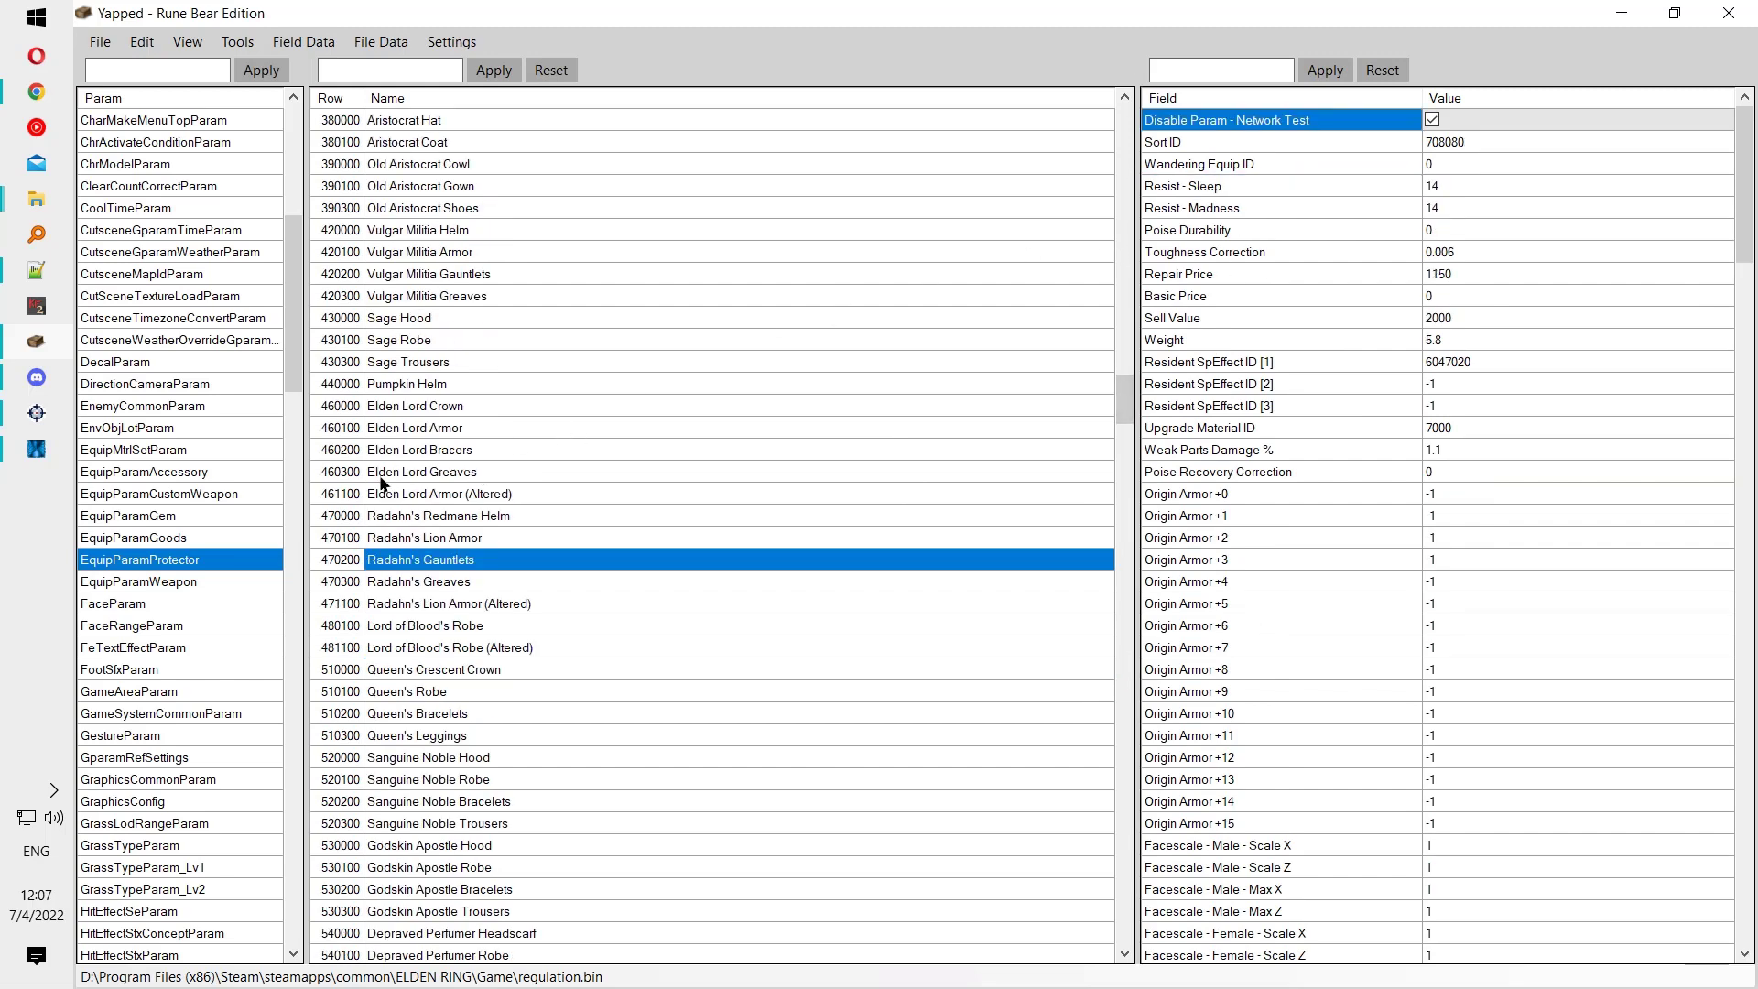
click(1189, 165)
click(1282, 209)
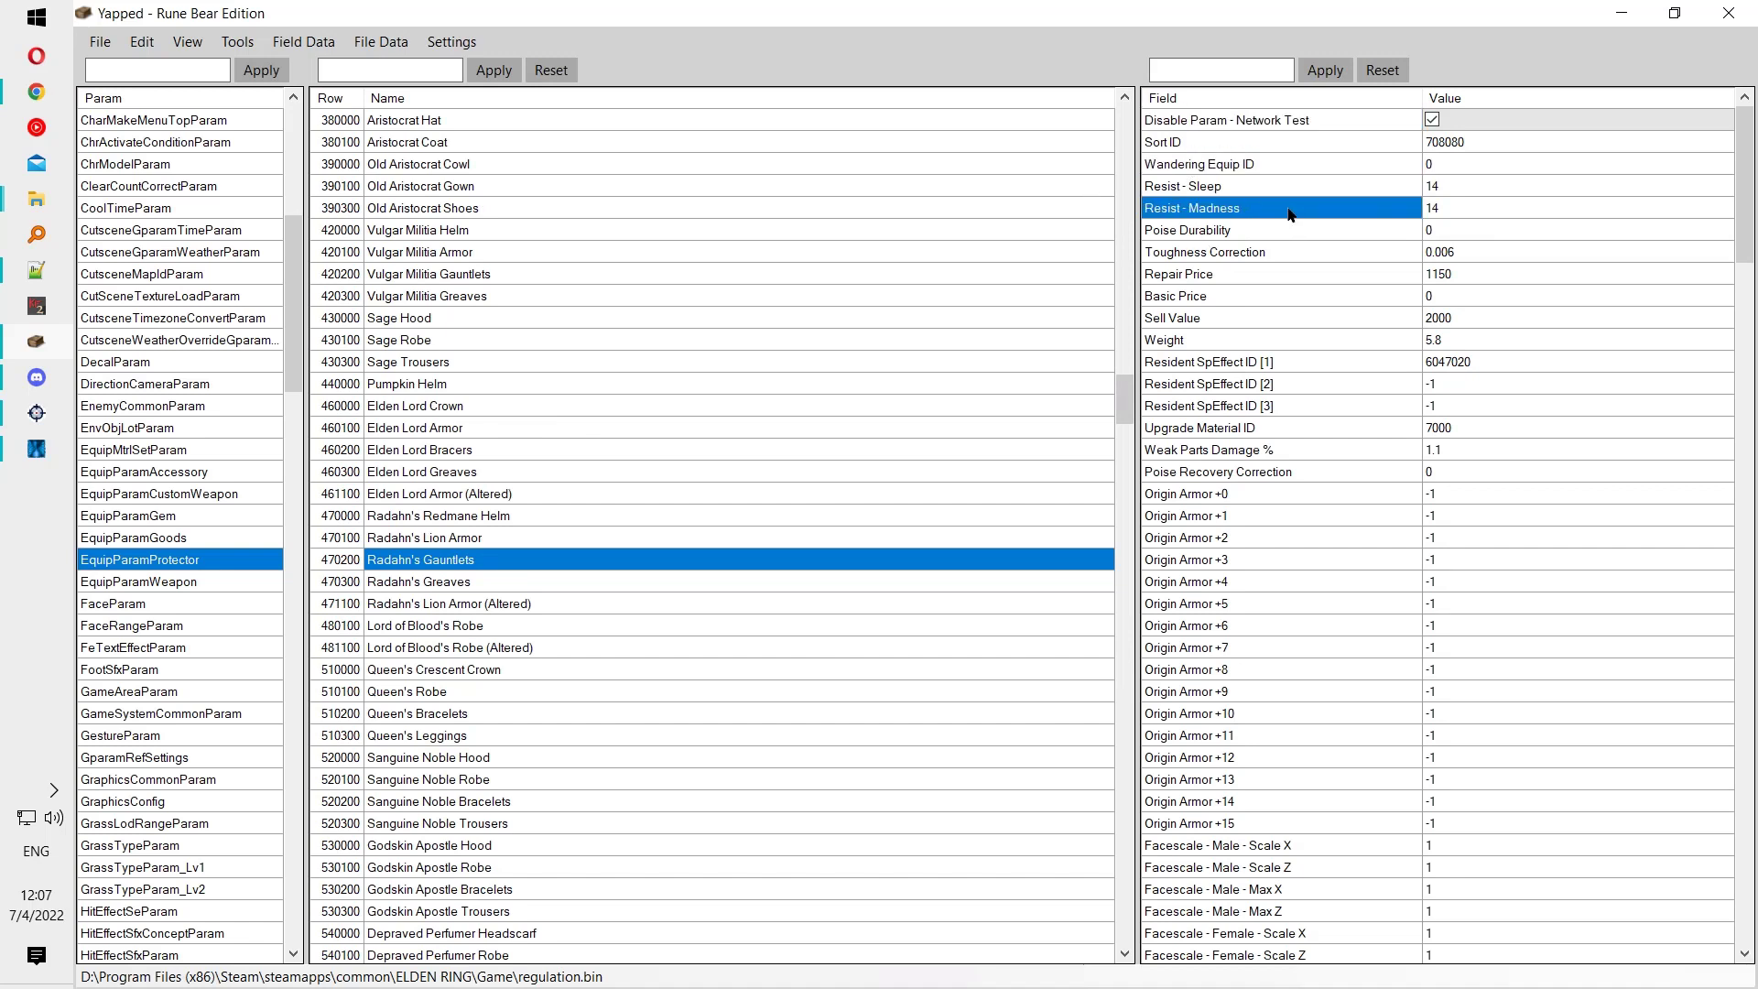
click(1247, 343)
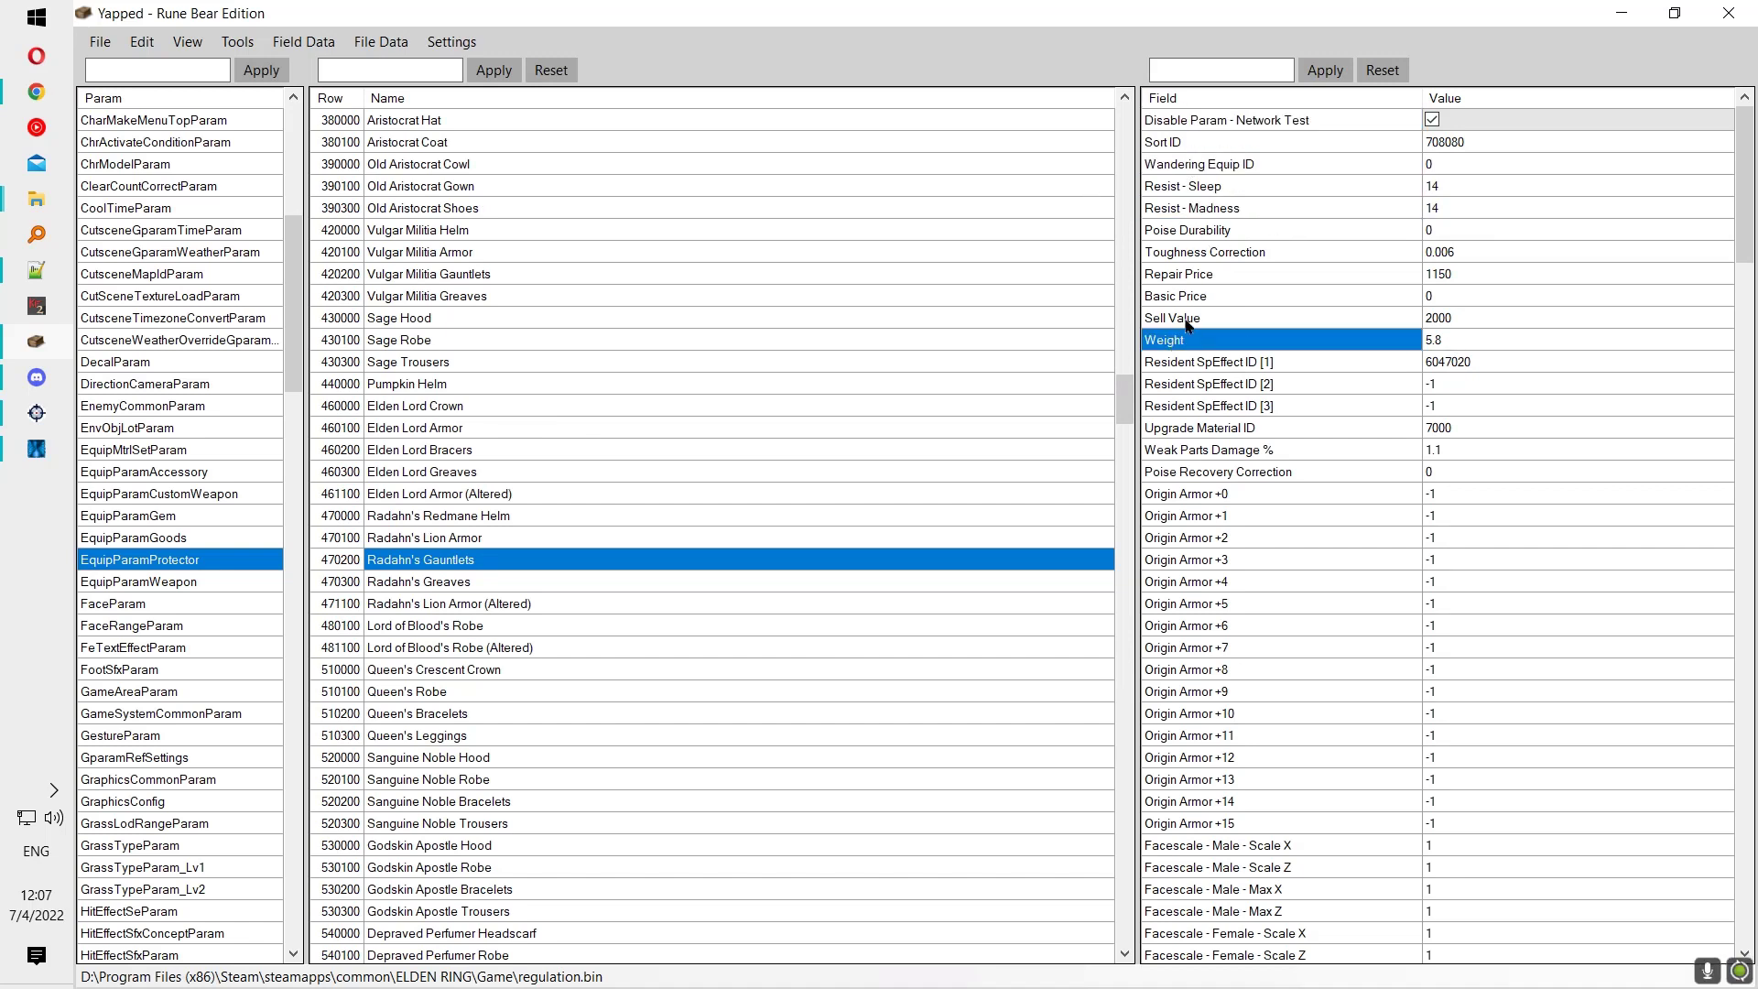
click(1165, 277)
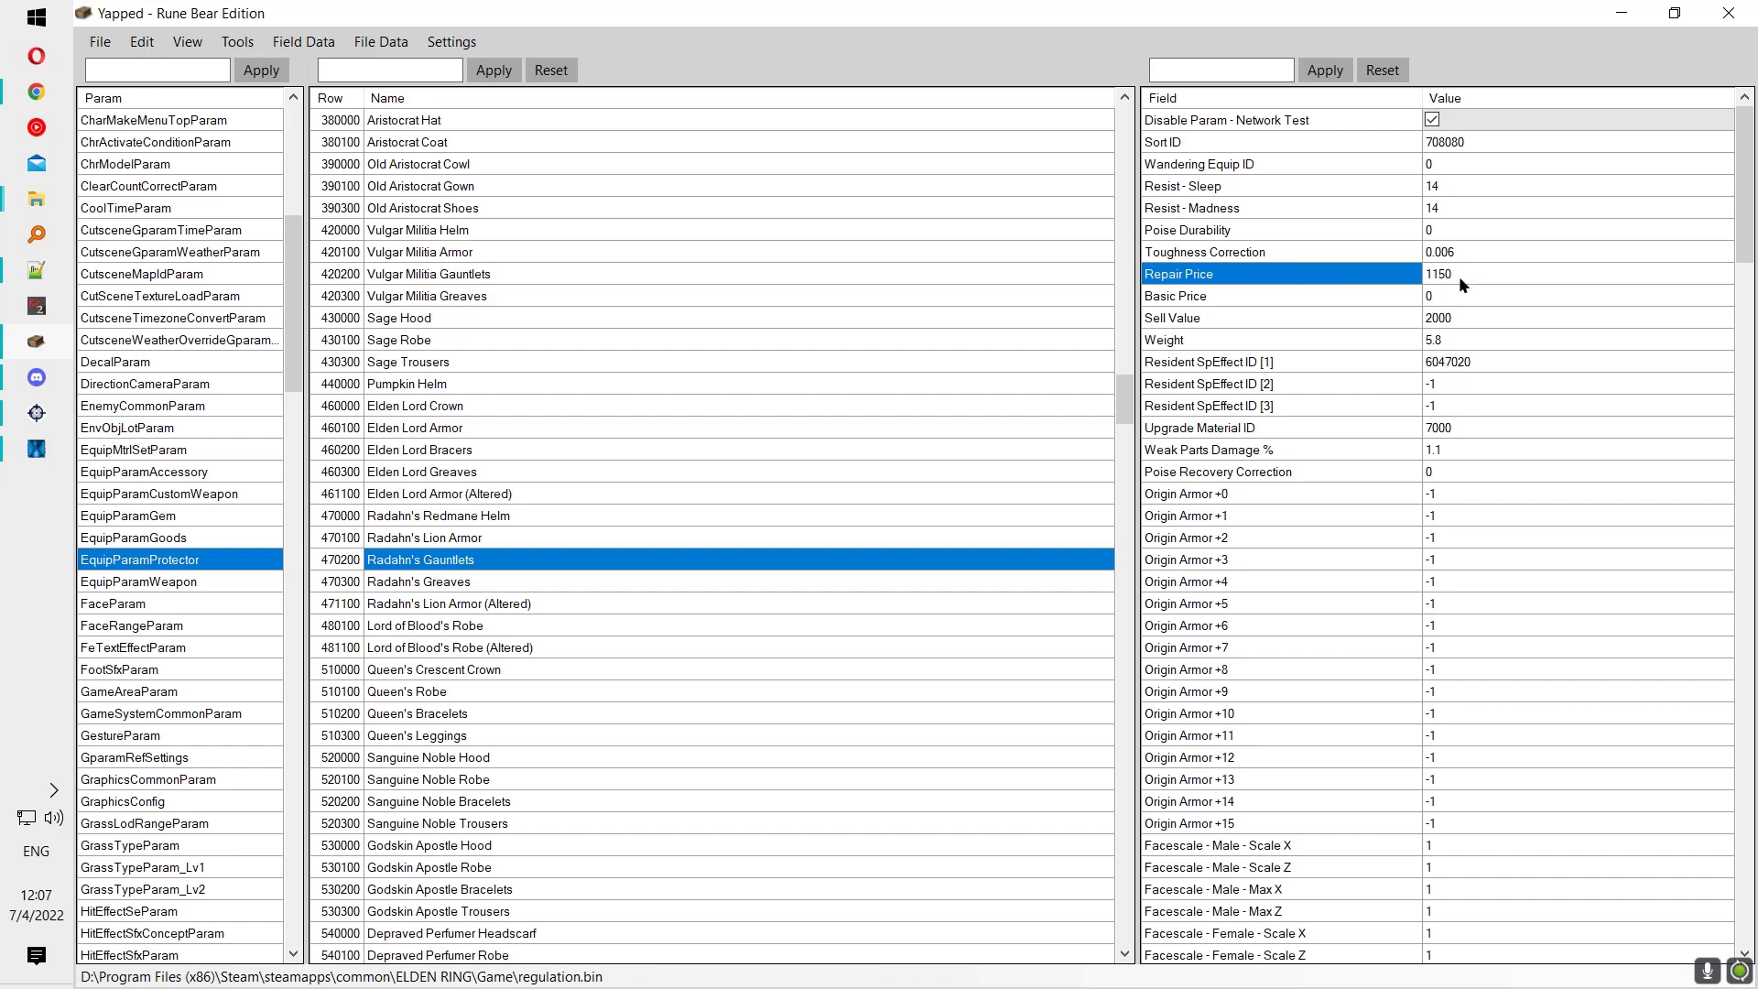
click(1194, 254)
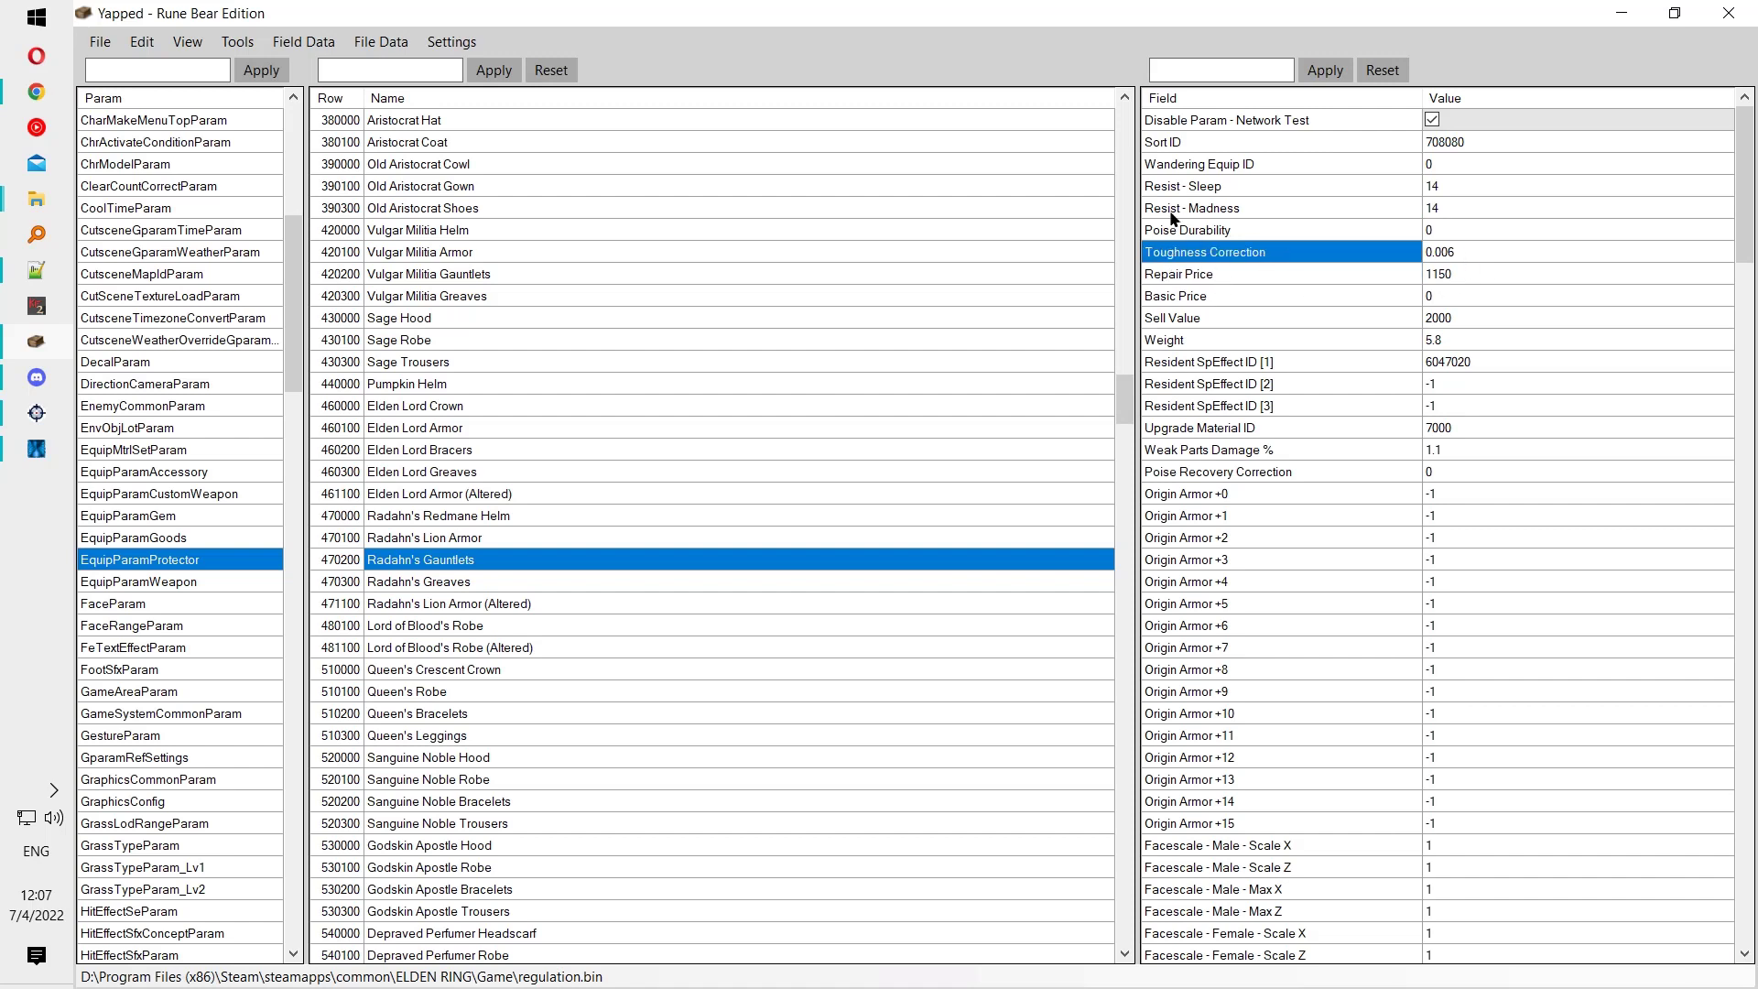
click(1206, 229)
click(1348, 259)
click(1242, 452)
Step: Open the EquipParamWeapon param and look through the sword rows, selecting Nox Flowing Sword [Lightning]
scroll(663, 494, down, 4)
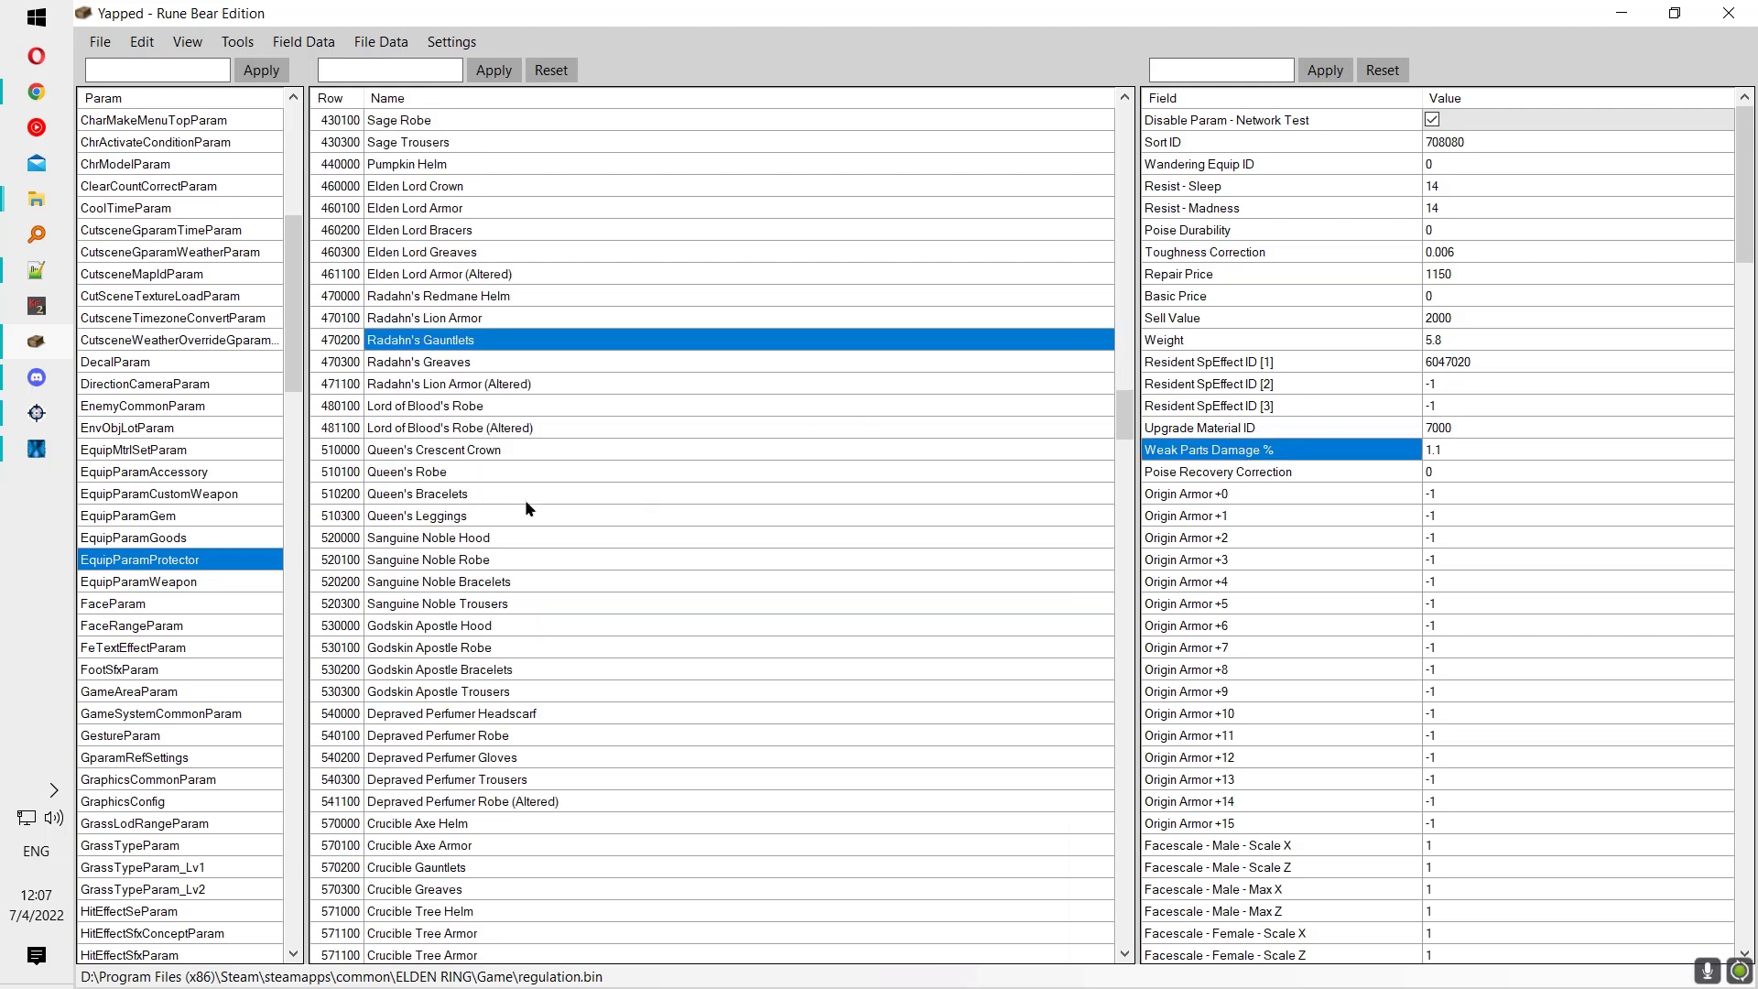
key(Down)
scroll(509, 402, down, 18)
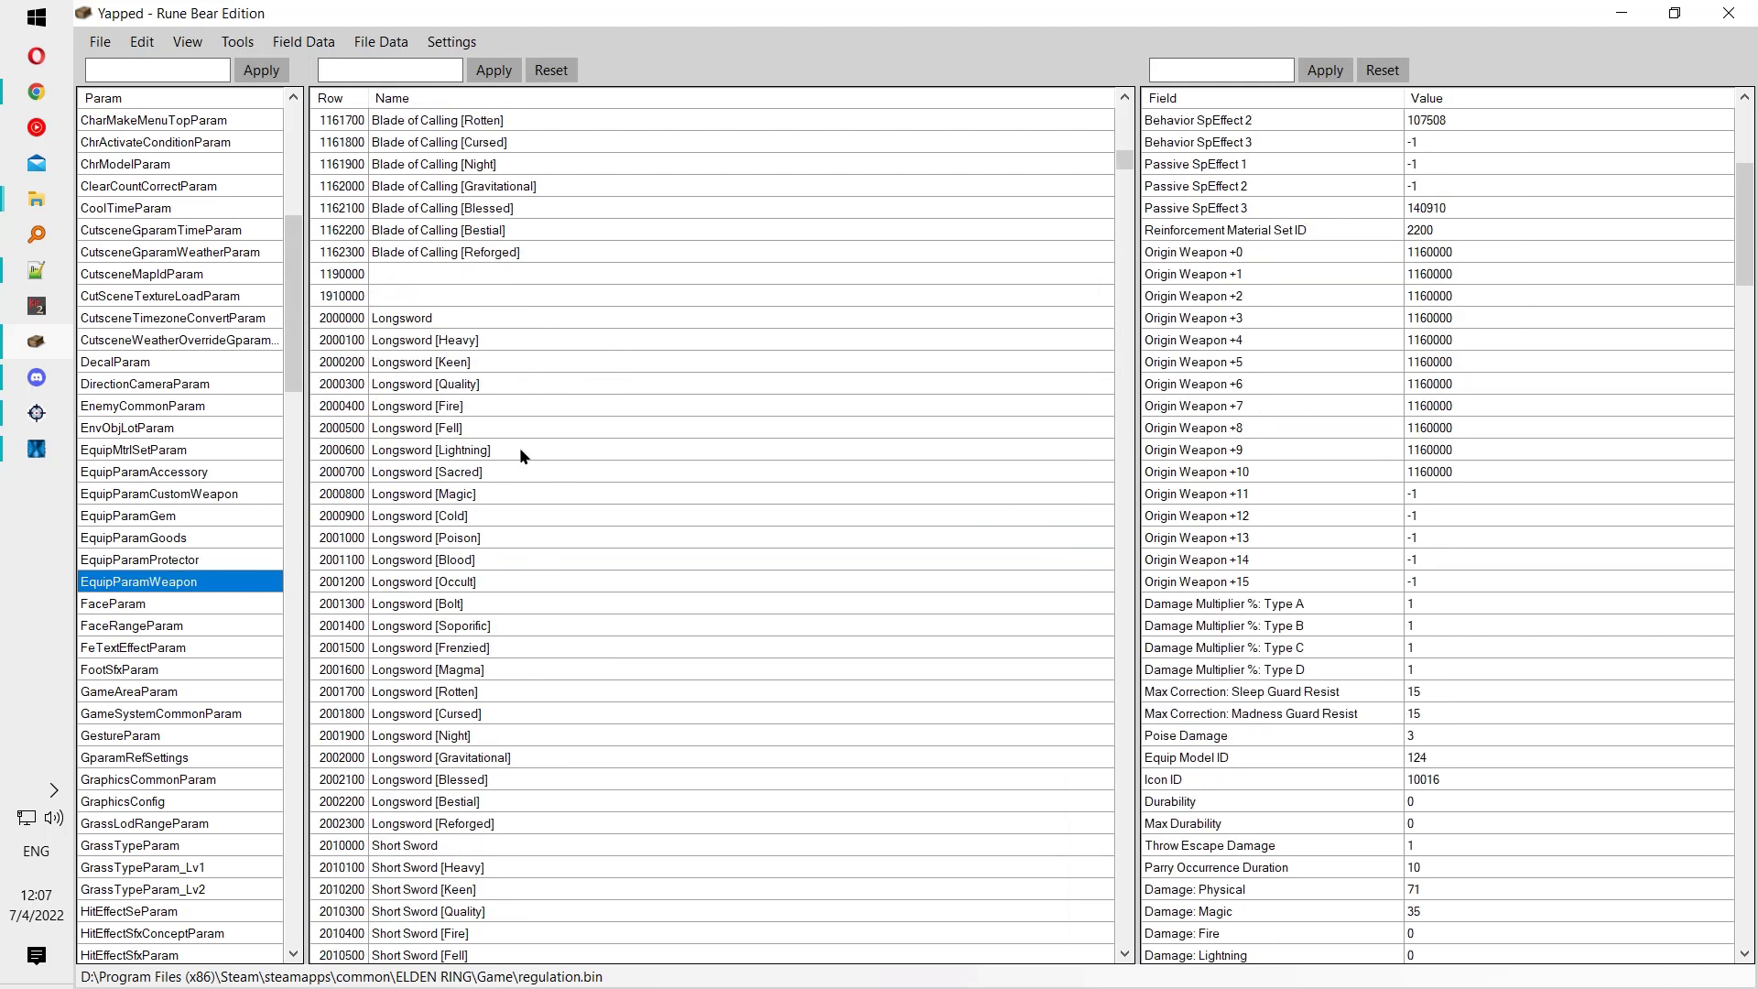
scroll(501, 438, down, 20)
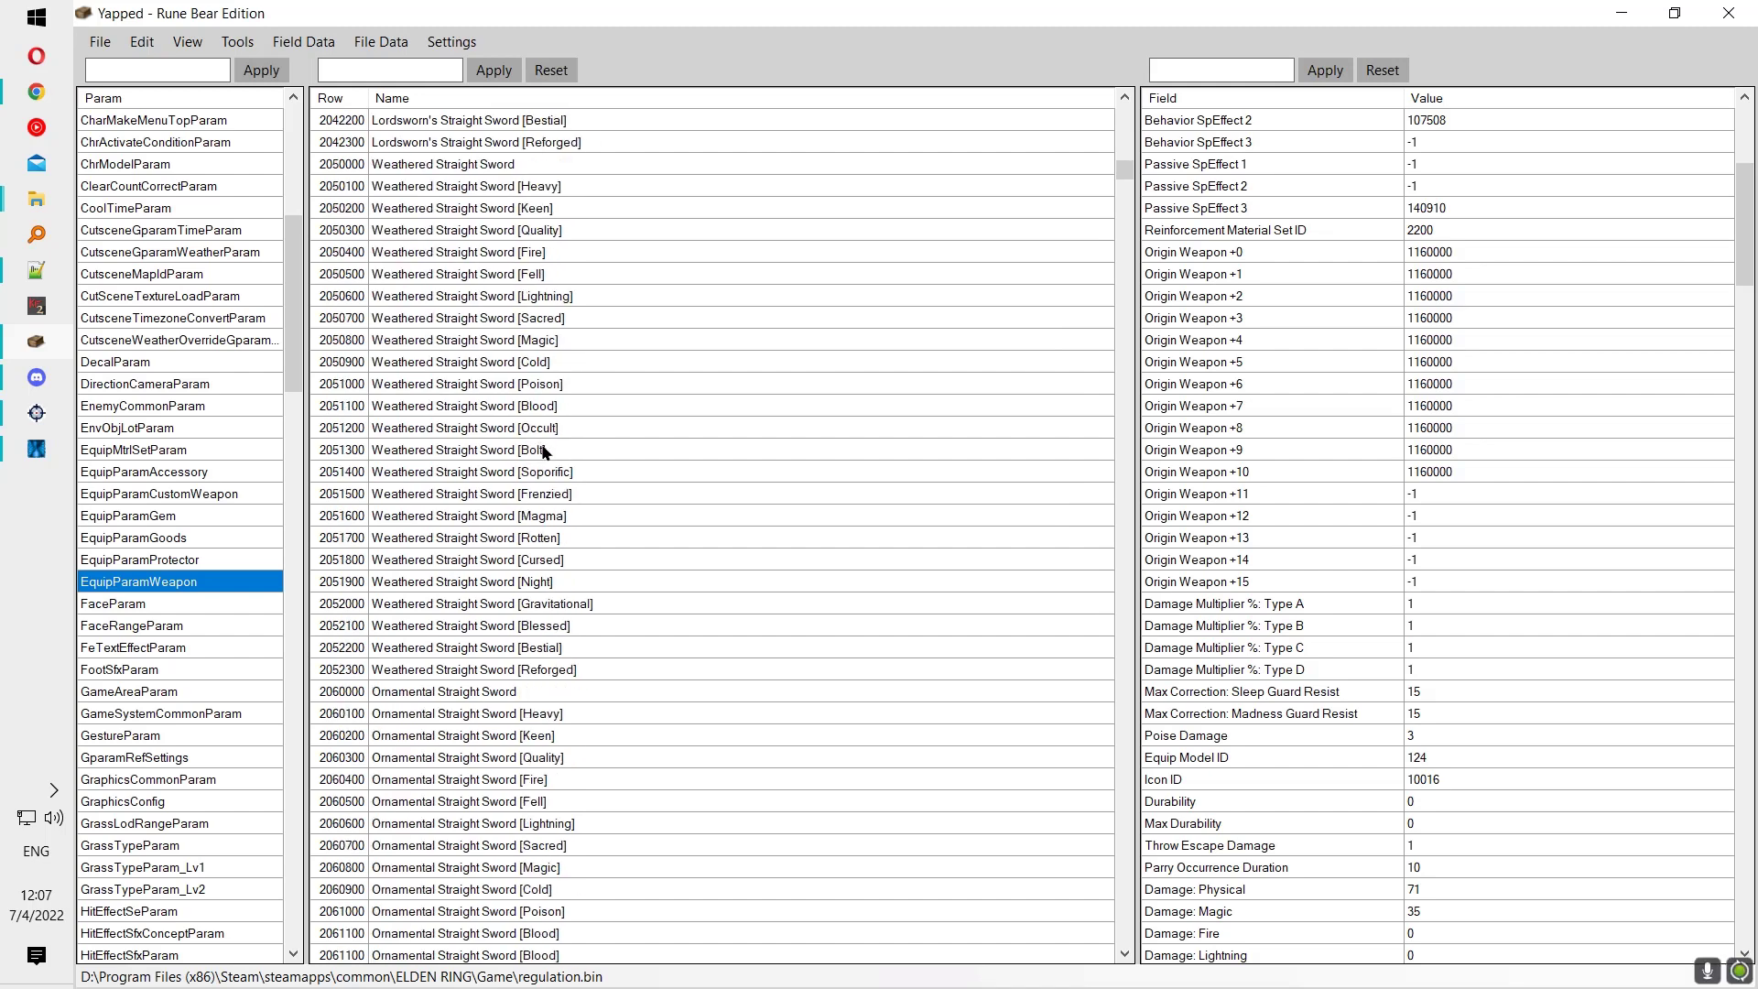
click(502, 387)
Step: Find weapon rows containing "greats" and advance through the matches to Forked Greatsword [Occult]
key(ctrl+f)
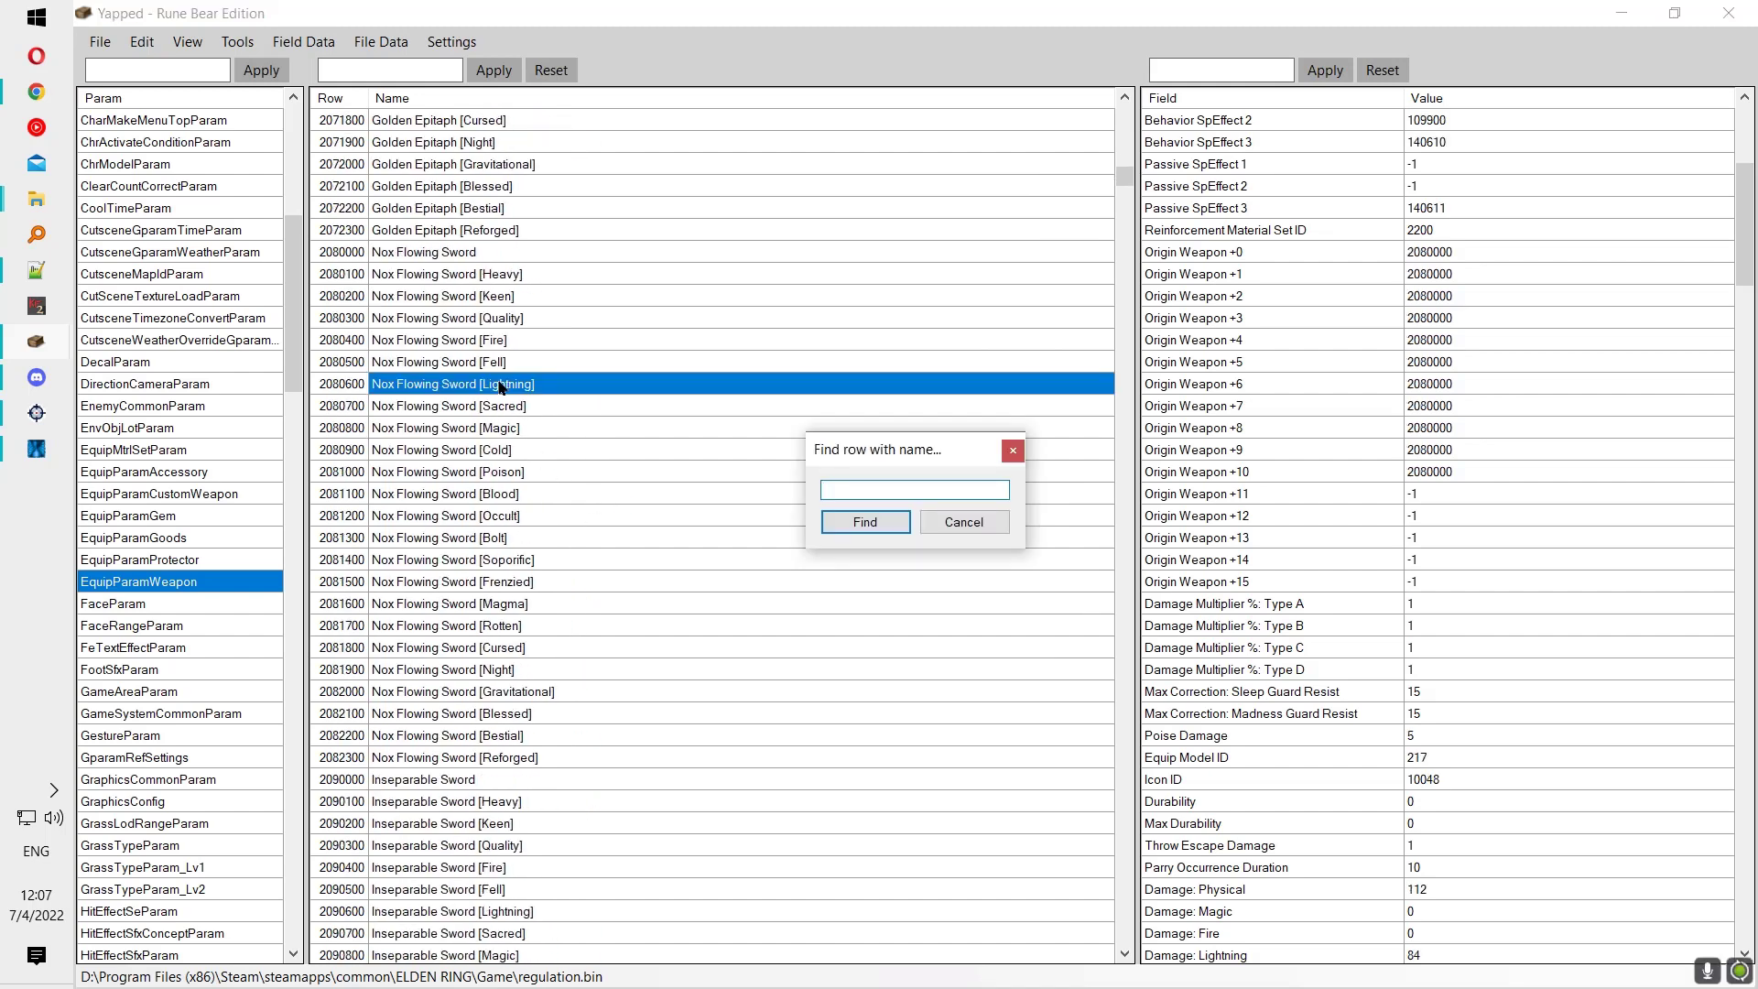
text(greats)
key(Return)
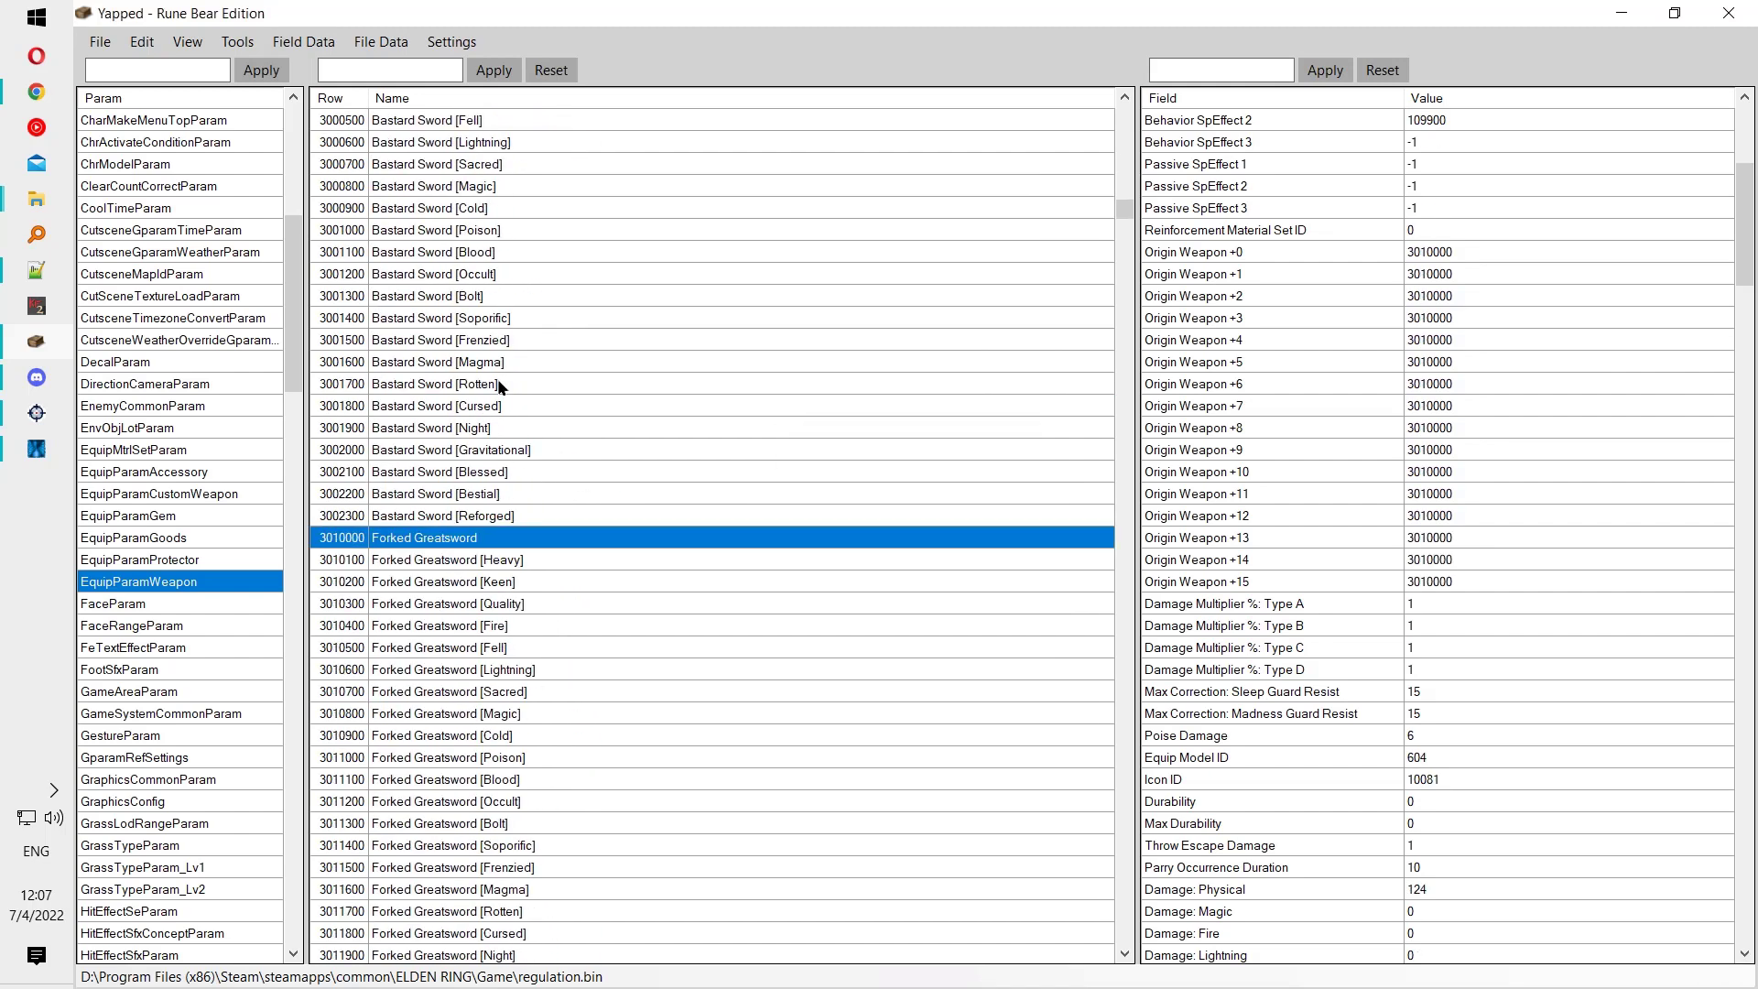
key(F3)
key(F3)
key(F3)
key(F3)
key(F3)
key(F3)
key(F3)
key(F3)
key(F3)
key(F3)
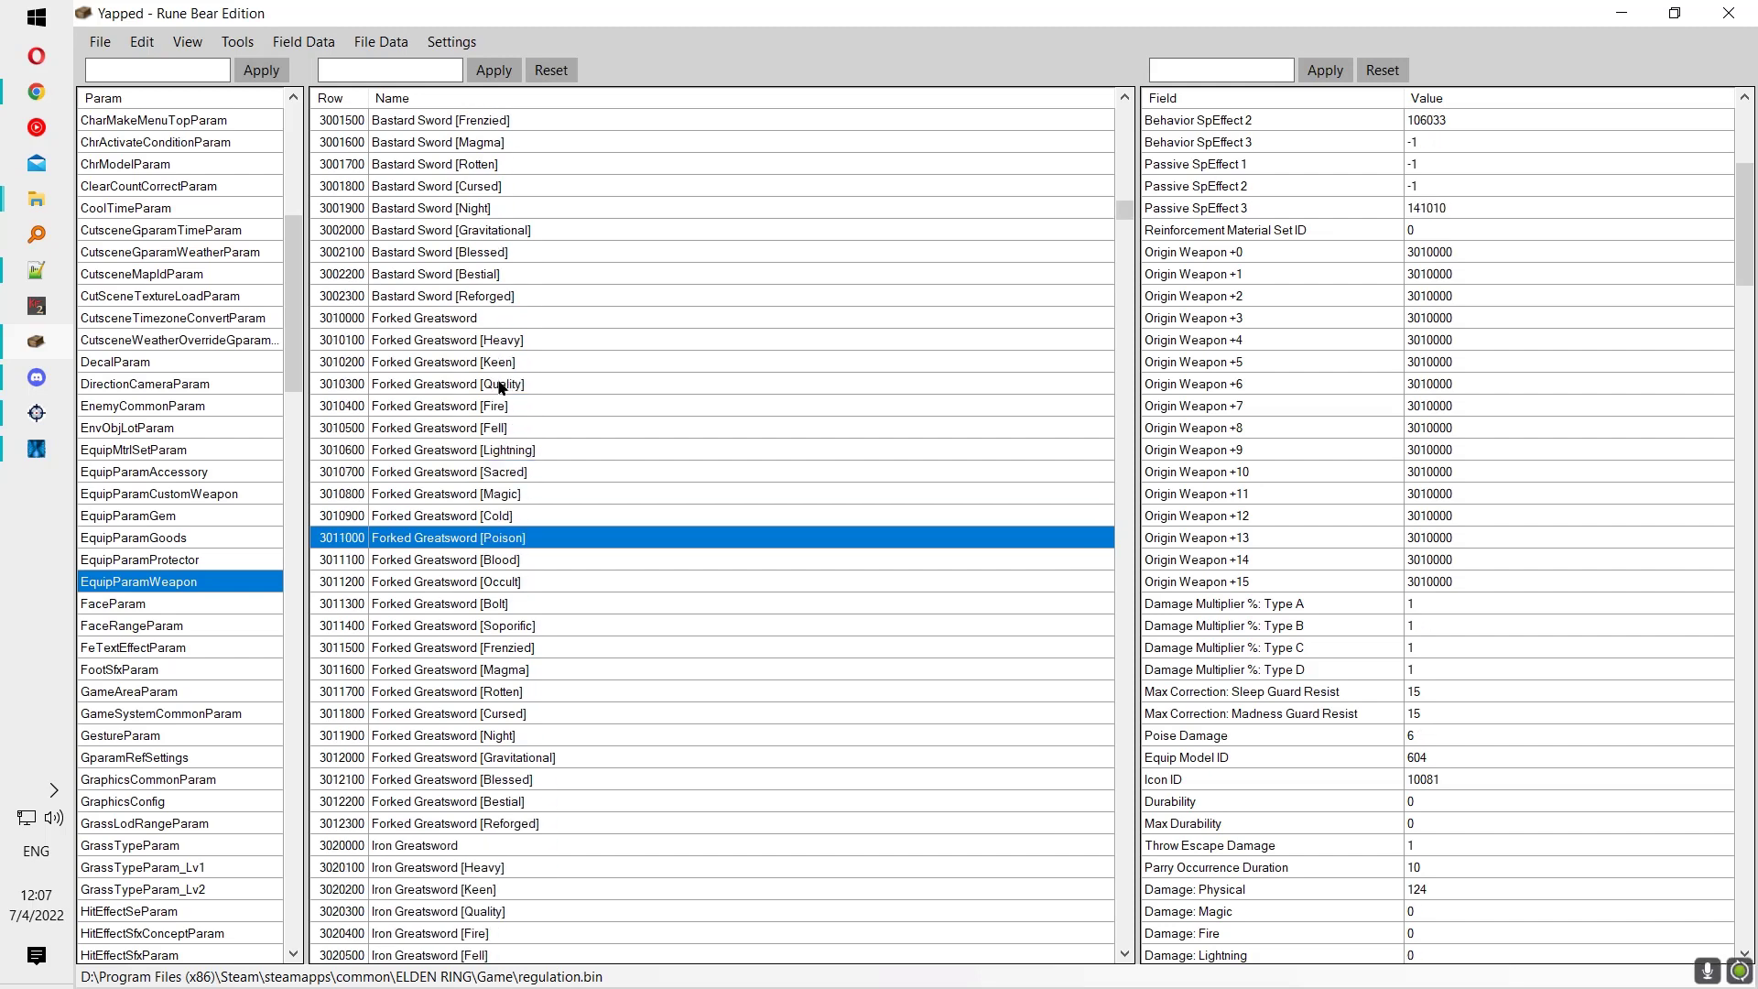
key(F3)
key(F3)
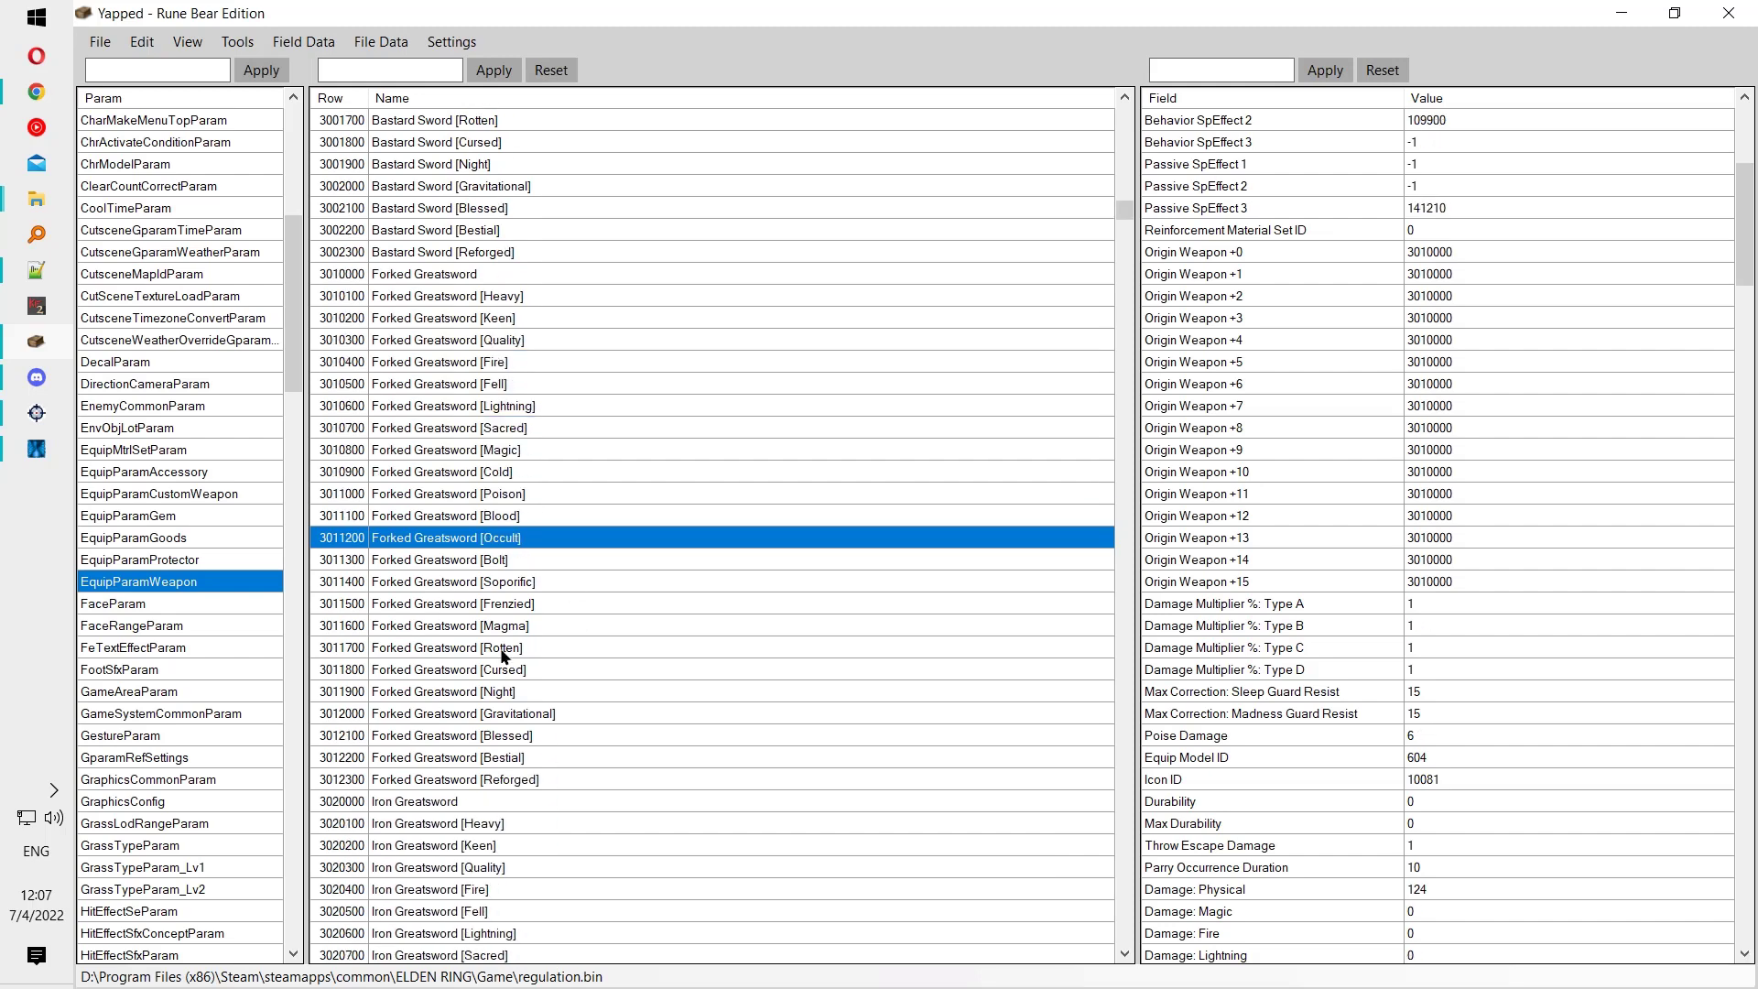
Step: Look over the Forked Greatsword and Iron Greatsword rows, selecting the Heavy, Keen and Quality variants of Forked Greatsword
scroll(562, 580, down, 4)
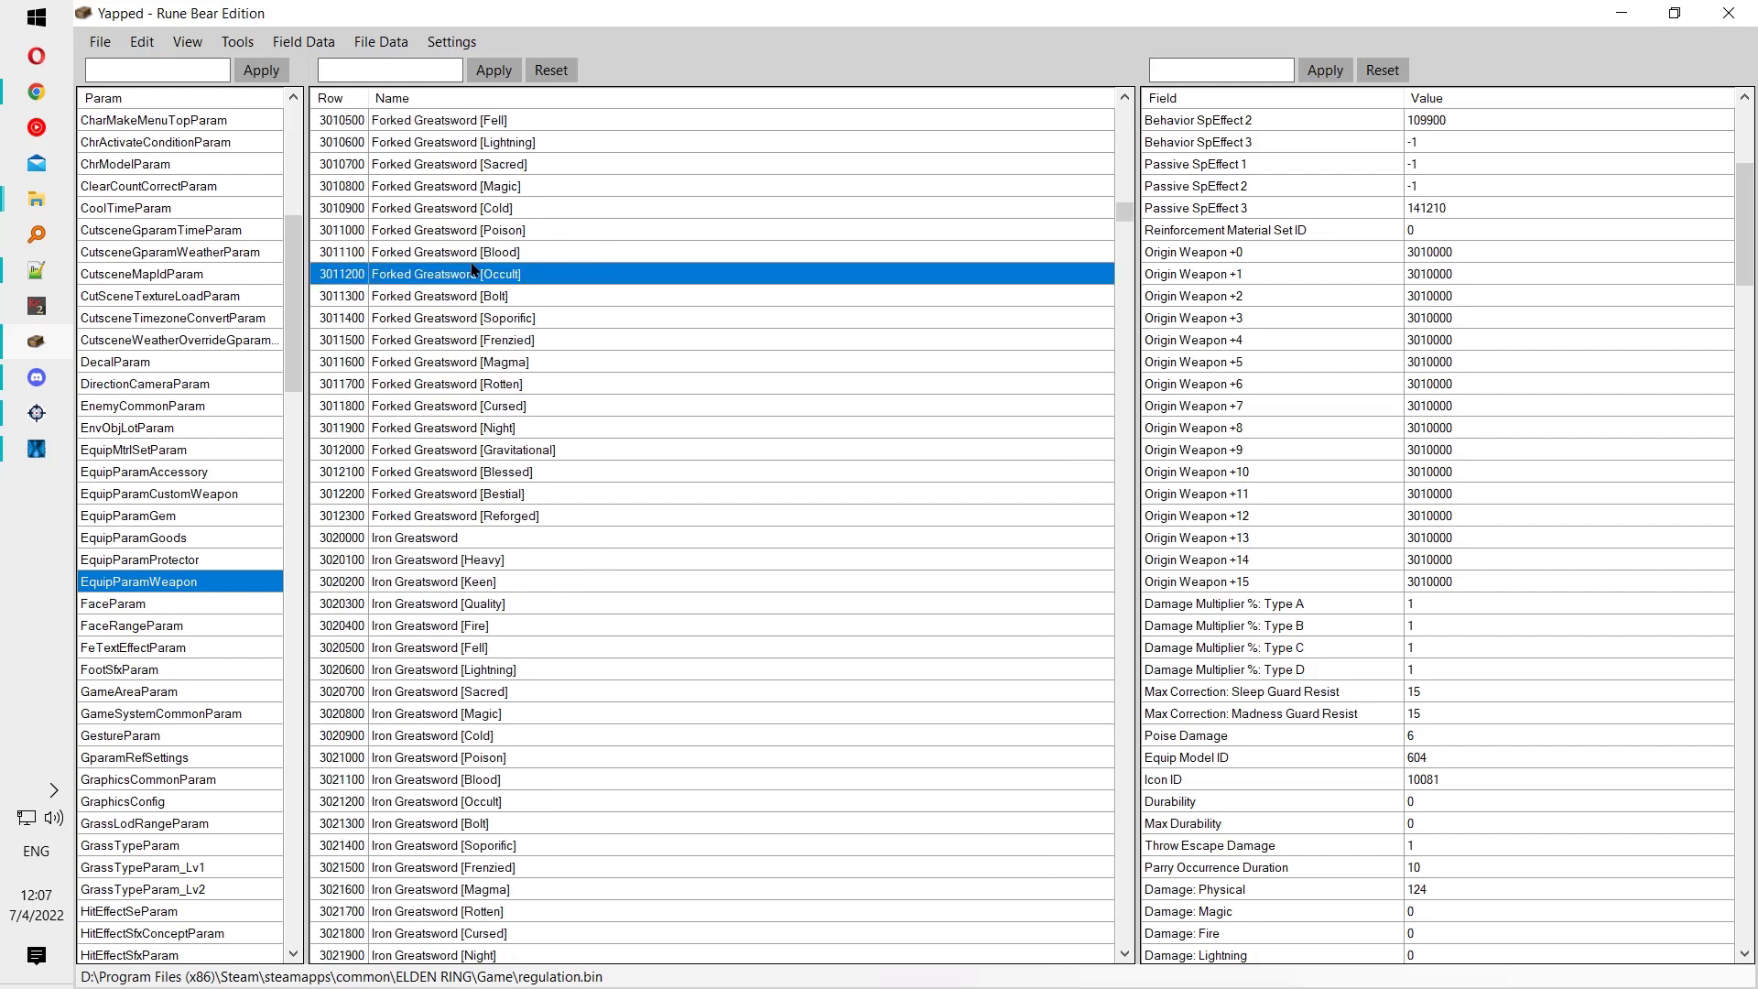
scroll(549, 348, up, 5)
scroll(499, 339, down, 2)
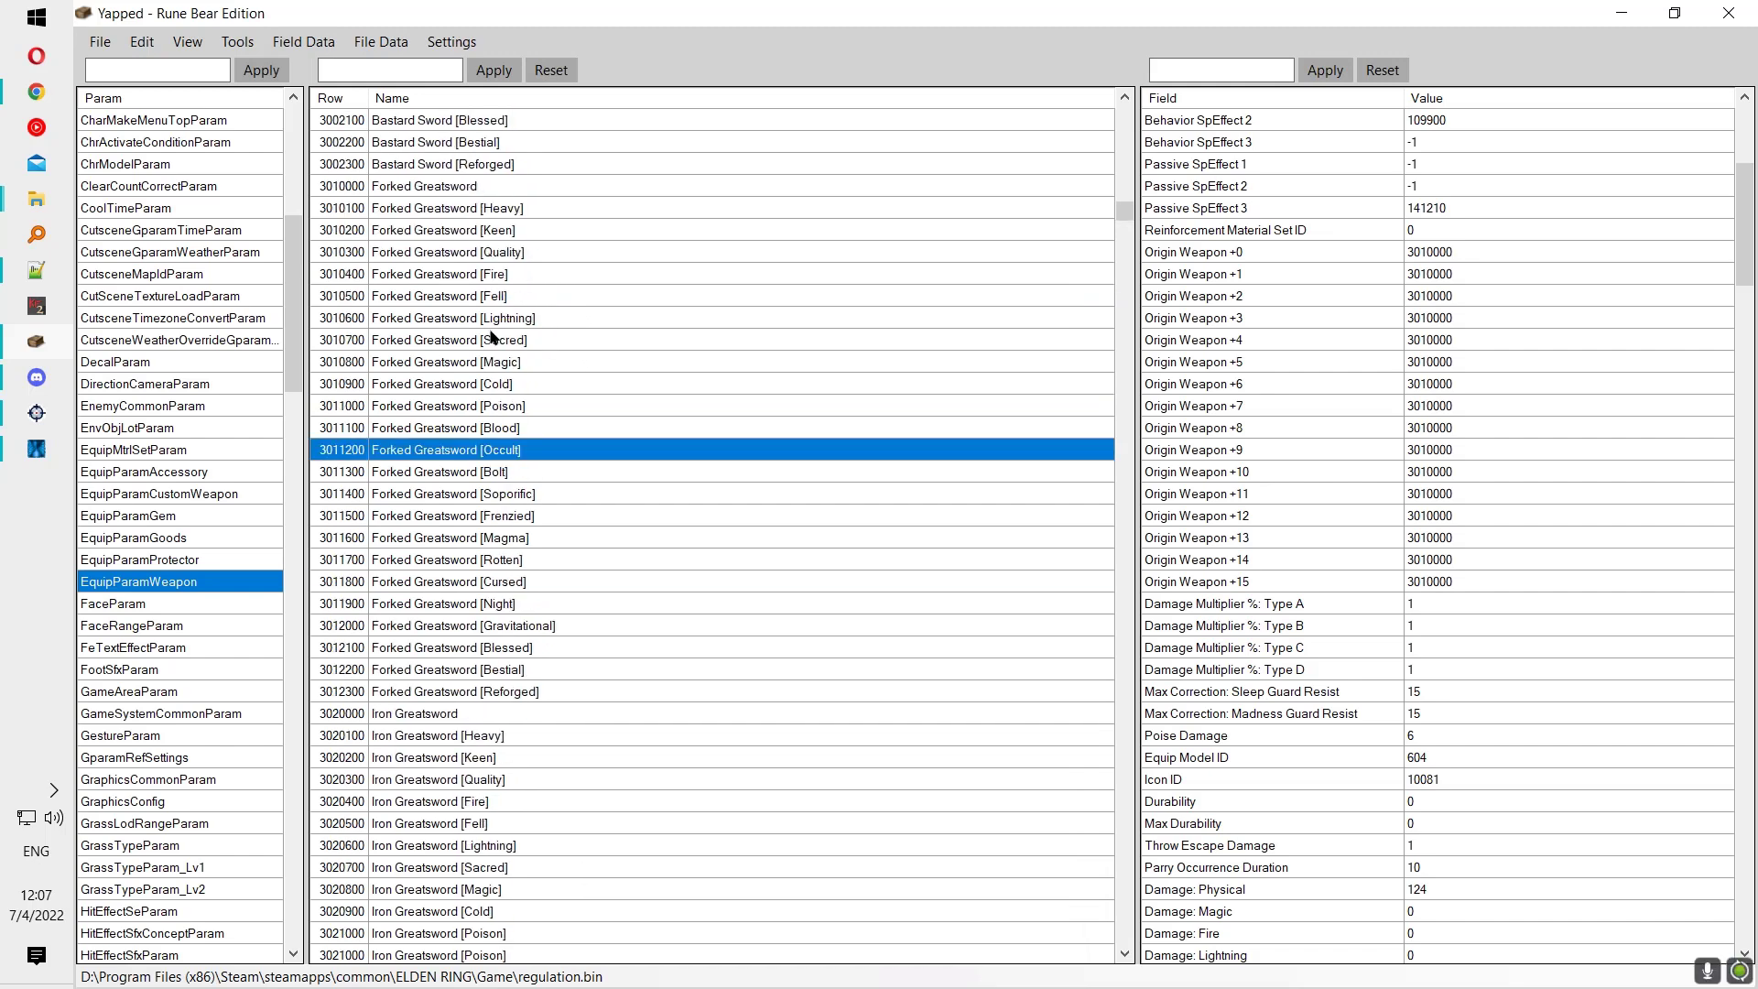
scroll(432, 166, down, 1)
click(433, 167)
click(537, 170)
click(520, 184)
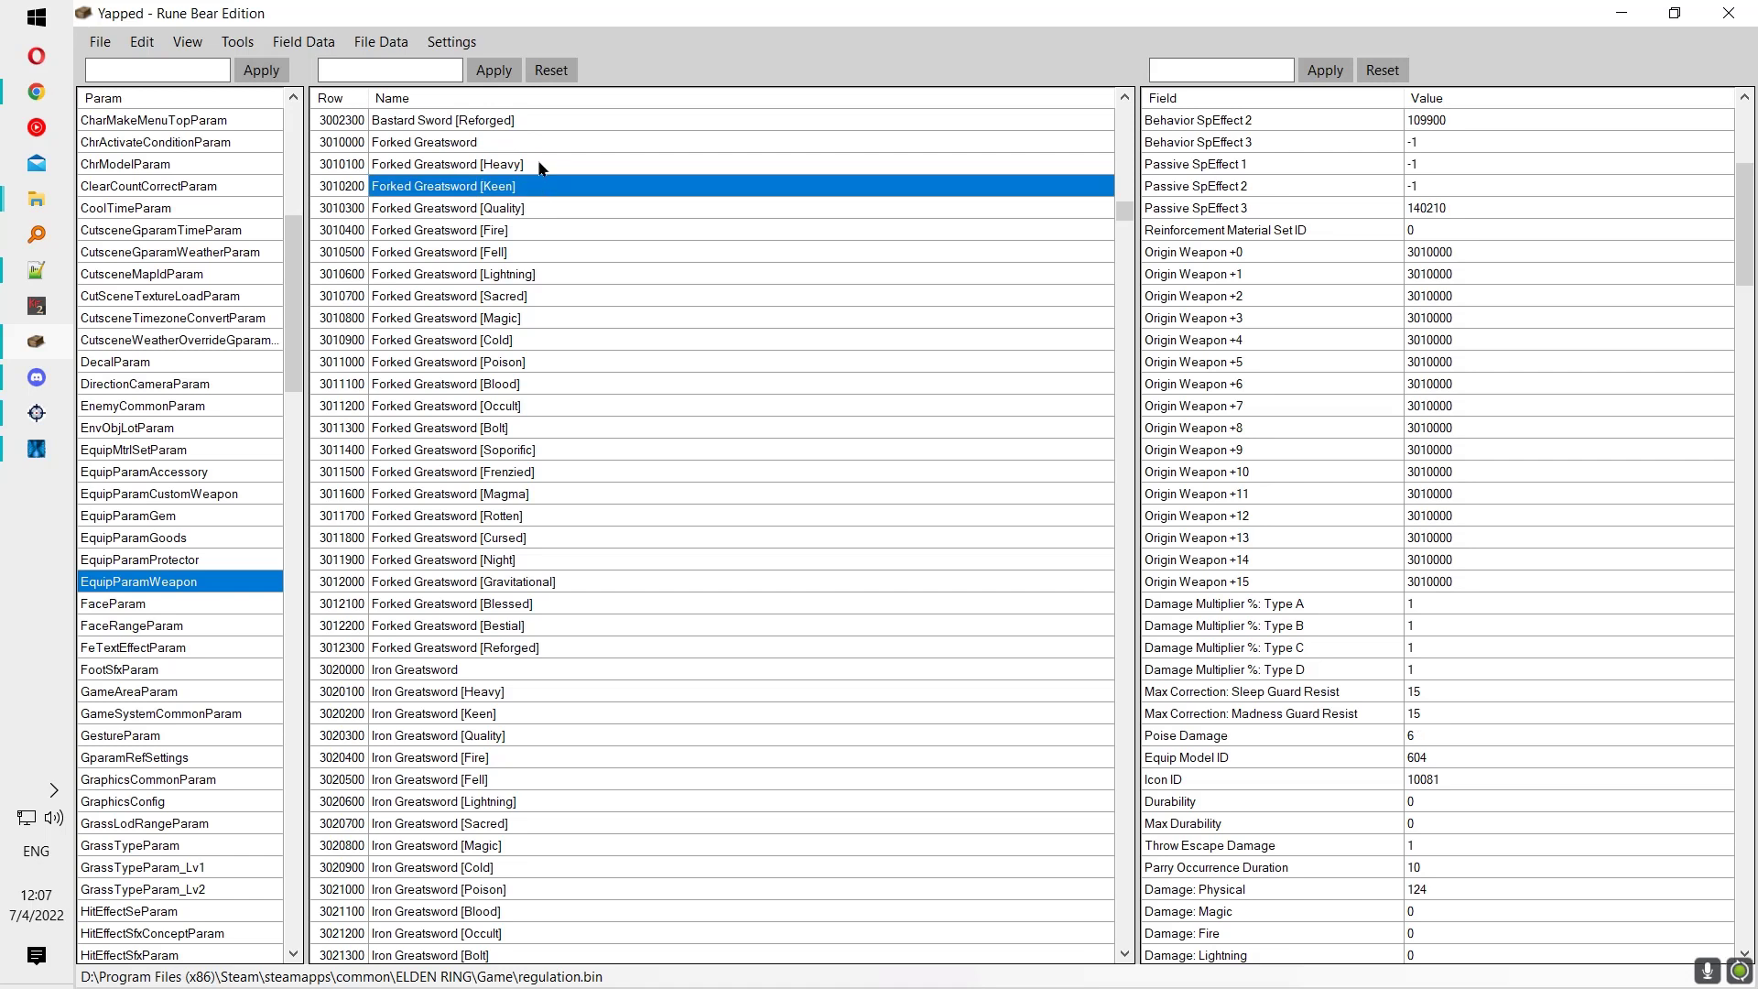
click(538, 167)
click(511, 189)
click(510, 200)
Step: Move back and forth through the Forked Greatsword variants up to Iron Greatsword to compare their fields, ending on Forked Greatsword [Magma]
key(Down)
key(Down)
key(Down)
key(Down)
key(Down)
key(Down)
key(Down)
key(Down)
key(Down)
key(Down)
key(Down)
key(Down)
key(Down)
key(Down)
key(Down)
key(Down)
key(Down)
key(Down)
key(Down)
key(Down)
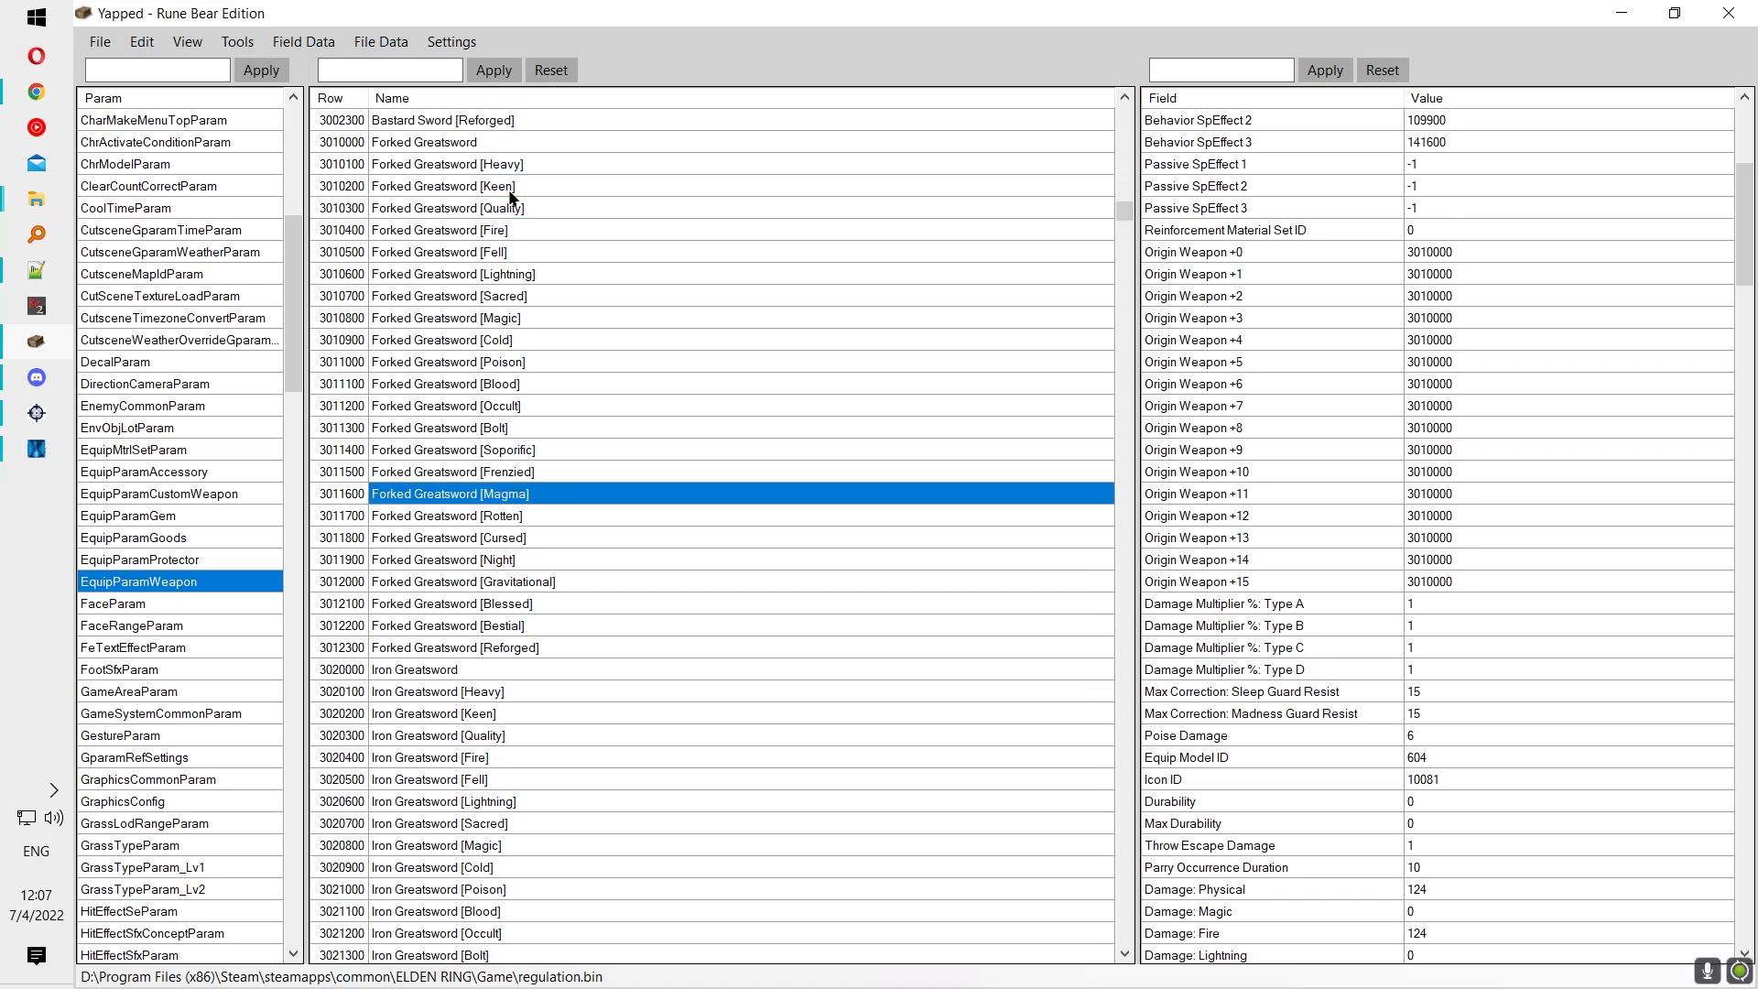
key(Up)
key(Up)
key(Up)
key(Up)
key(Up)
key(Up)
key(Up)
key(Up)
key(Up)
key(Up)
key(Up)
key(Up)
key(Down)
key(Down)
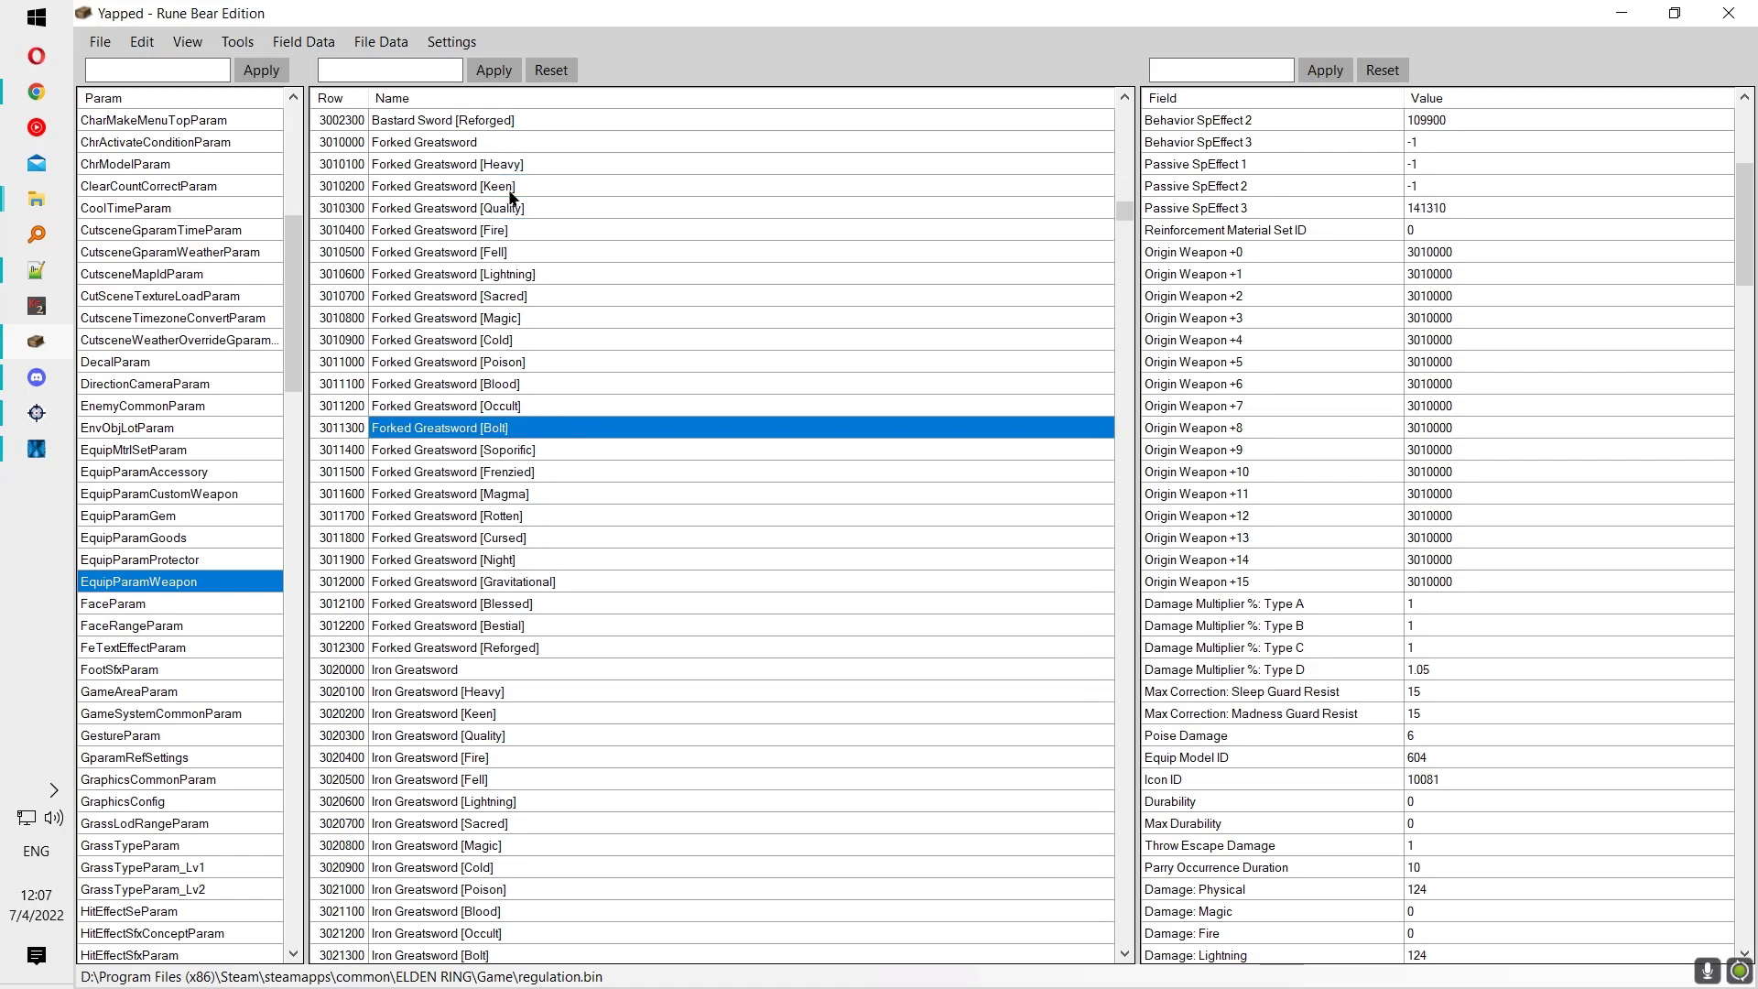
key(Up)
key(Up)
key(Up)
key(Up)
key(Up)
key(Up)
key(Up)
key(Up)
key(Up)
key(Up)
key(Up)
key(Up)
key(Down)
key(Down)
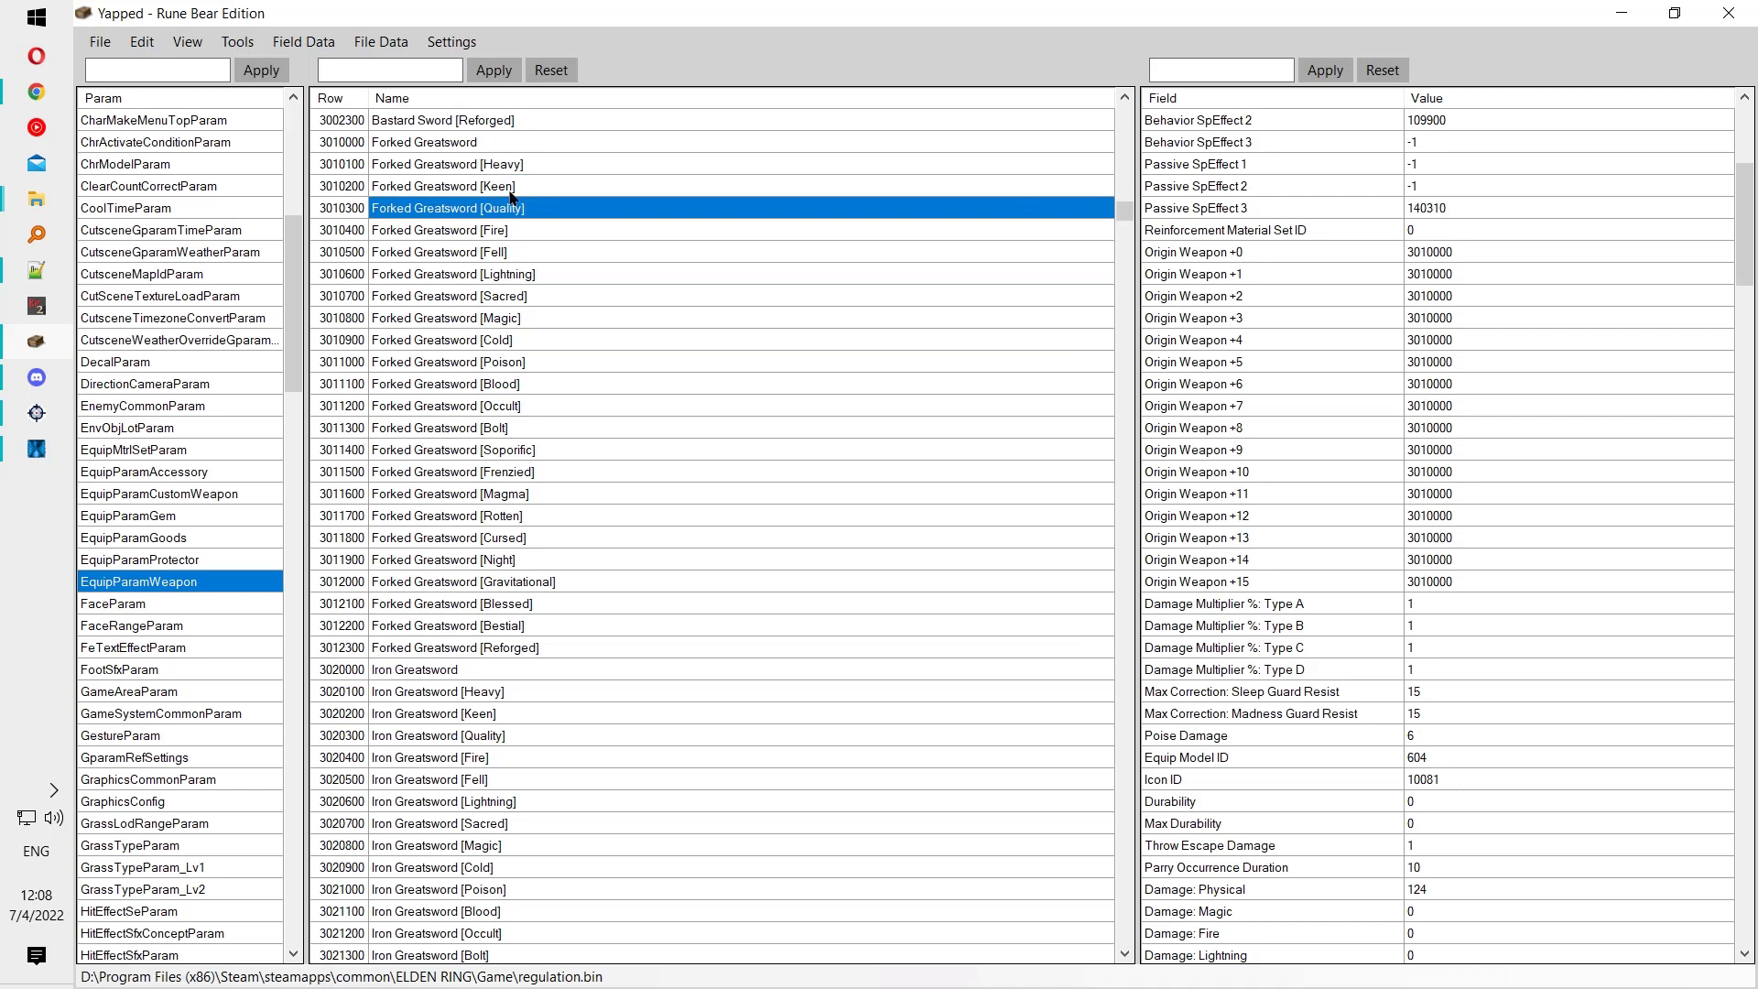
key(Down)
key(Down)
key(Down)
key(Down)
key(Down)
key(Down)
key(Down)
key(Down)
key(Down)
key(Down)
key(Down)
key(Down)
key(Down)
key(Down)
key(Down)
key(Down)
key(Down)
key(Down)
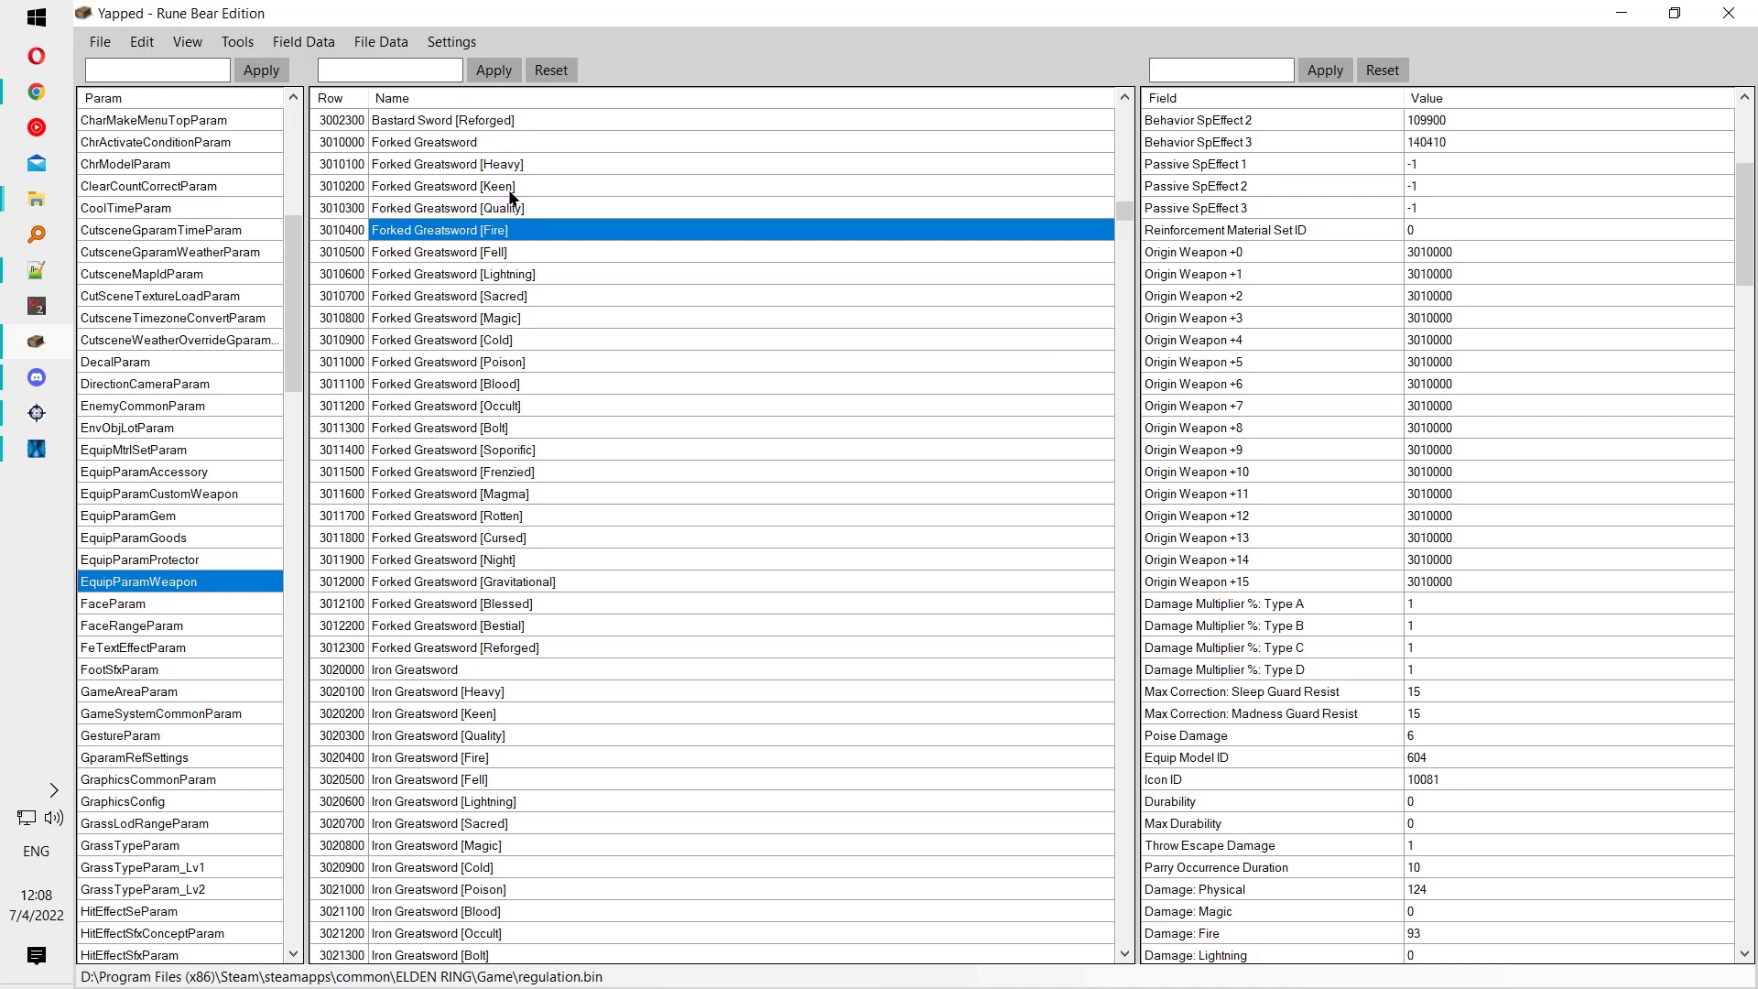
key(Down)
key(Down)
key(Down)
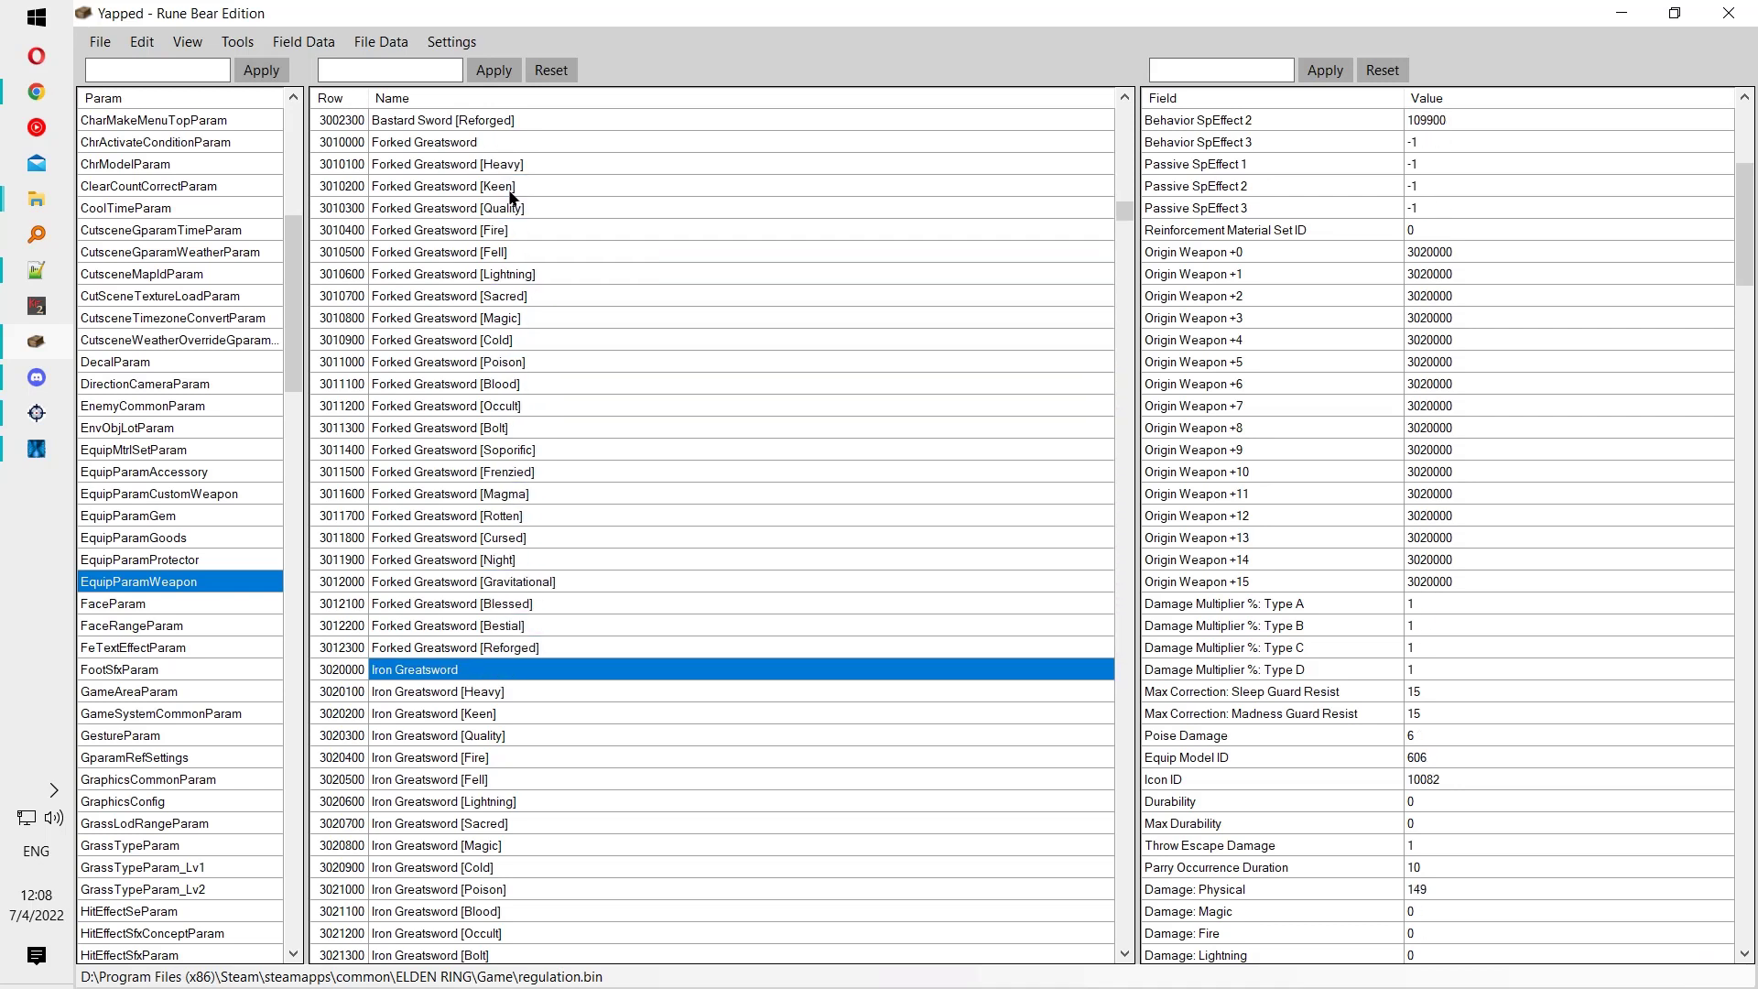
key(Up)
key(Up)
key(Up)
key(Up)
key(Up)
key(Up)
key(Up)
key(Up)
scroll(540, 348, down, 3)
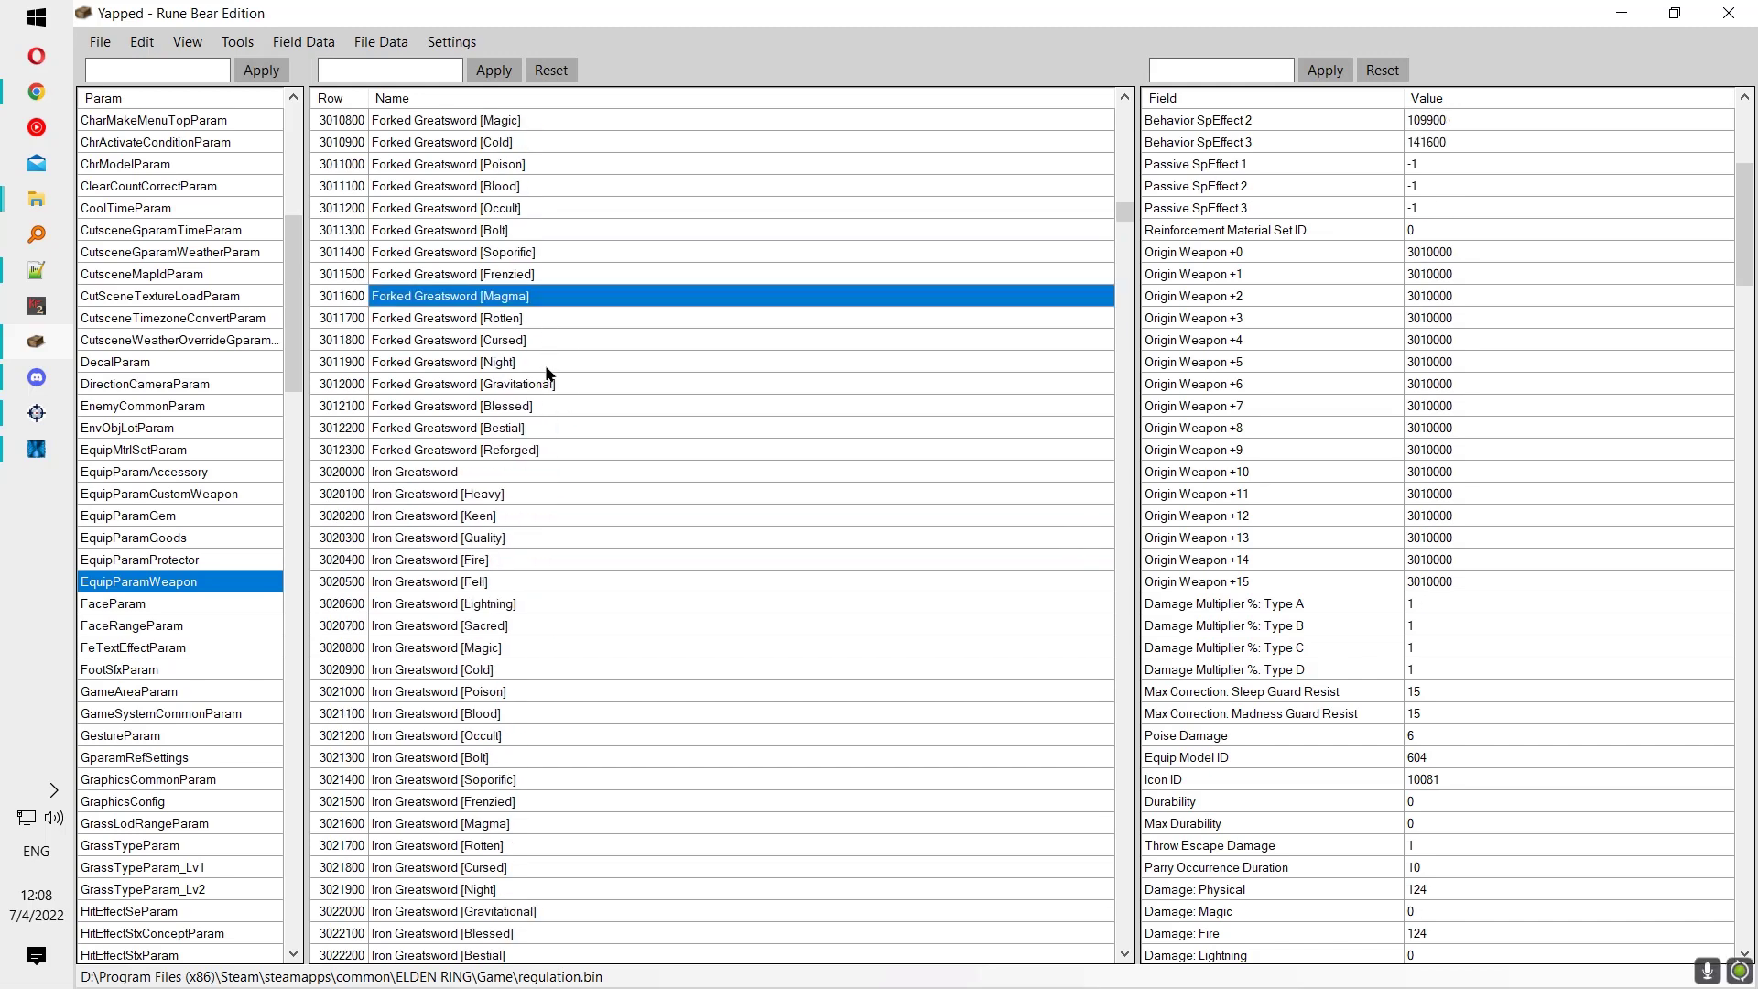
Step: Look through the Forked Greatsword variants, including Lightning and Fell, then on to Lordsworn's Greatsword [Bestial]
scroll(544, 366, up, 3)
click(478, 297)
click(474, 274)
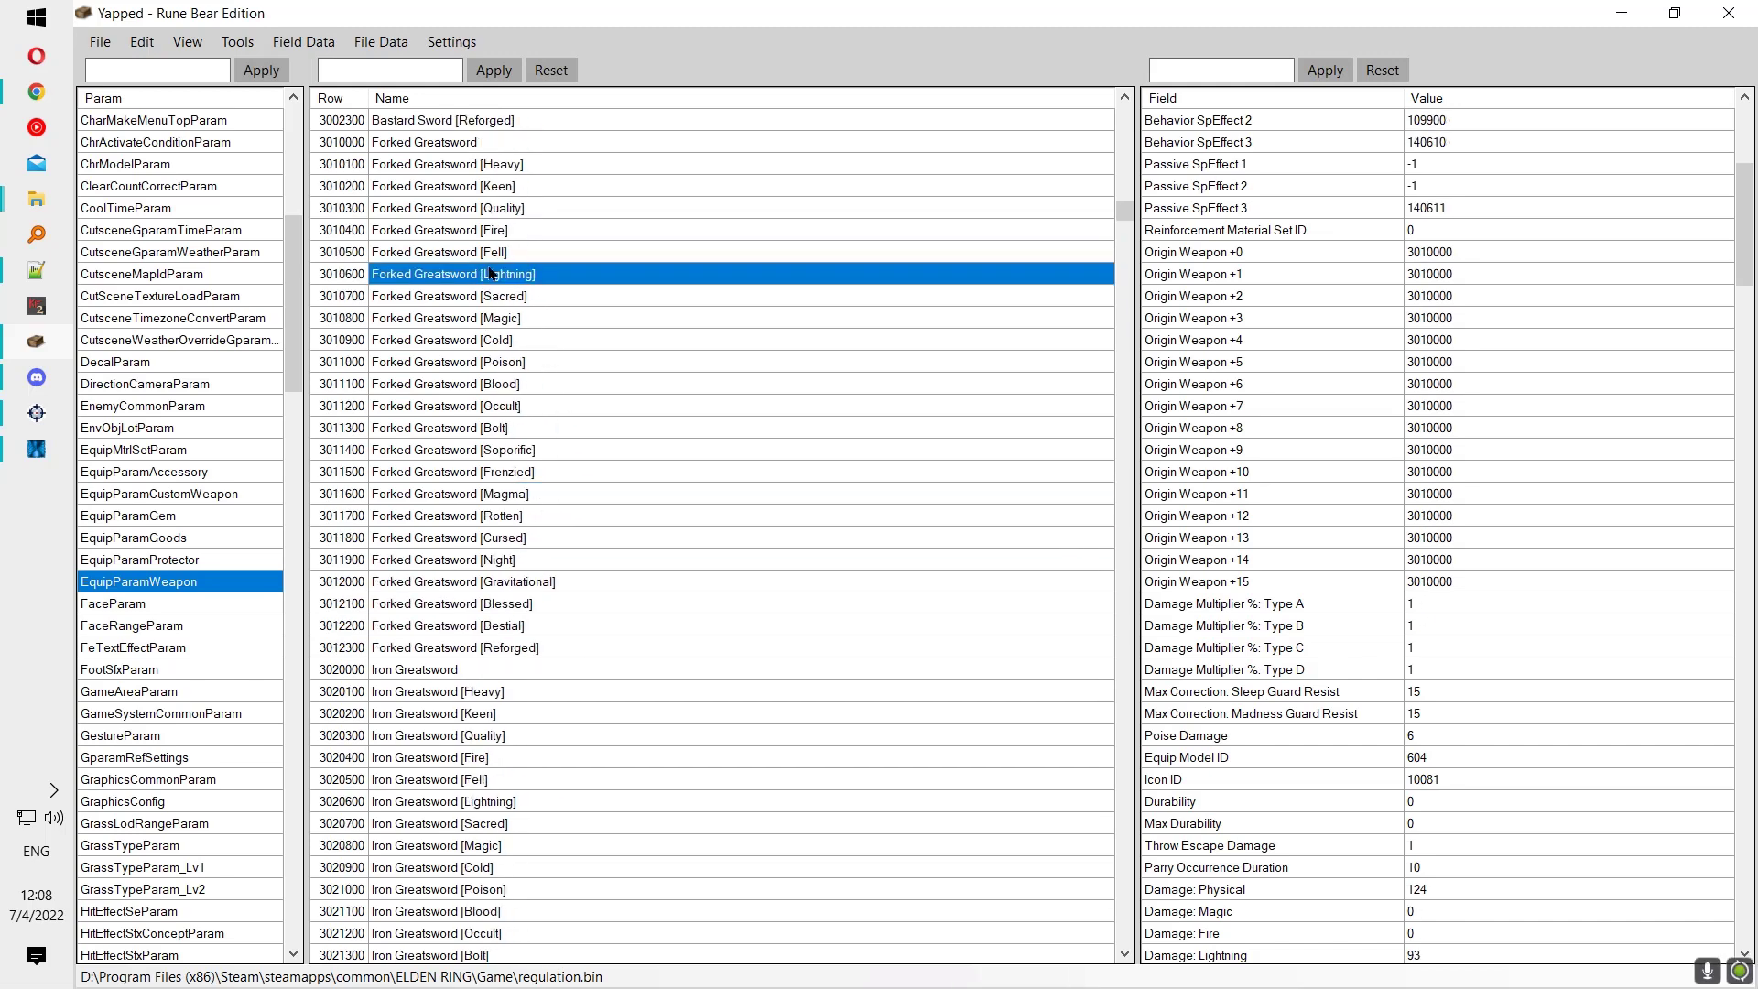
click(440, 252)
click(322, 257)
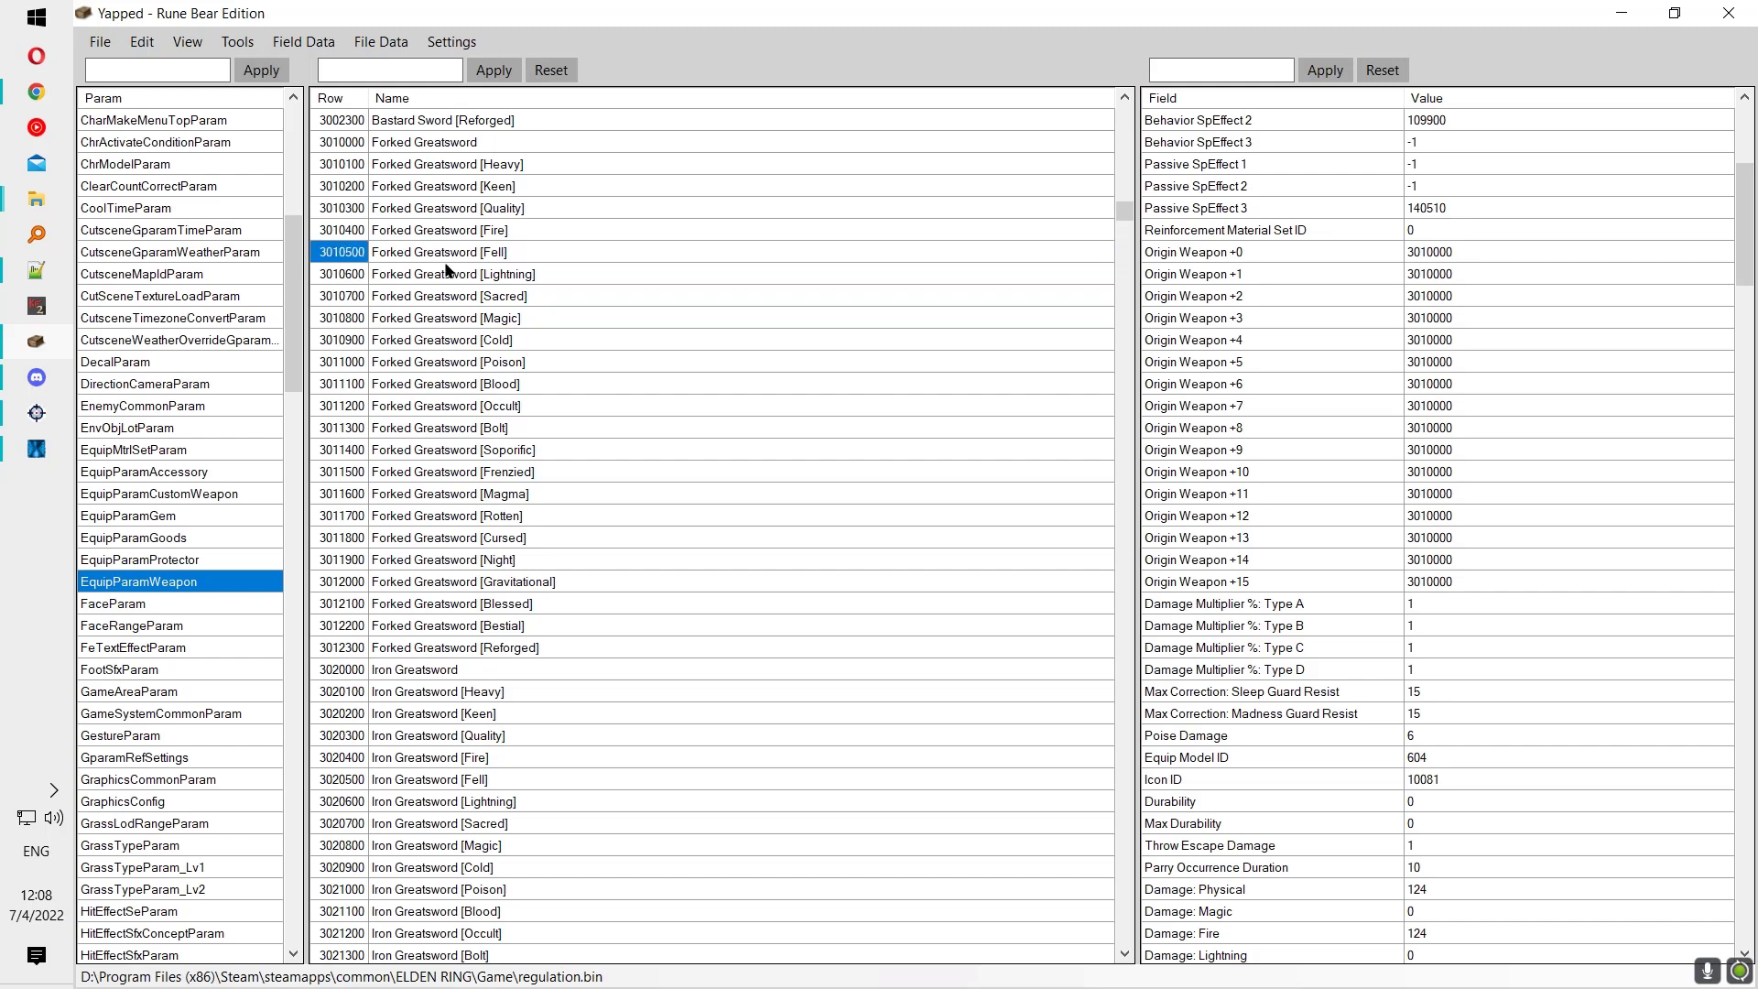
click(448, 259)
scroll(482, 342, down, 4)
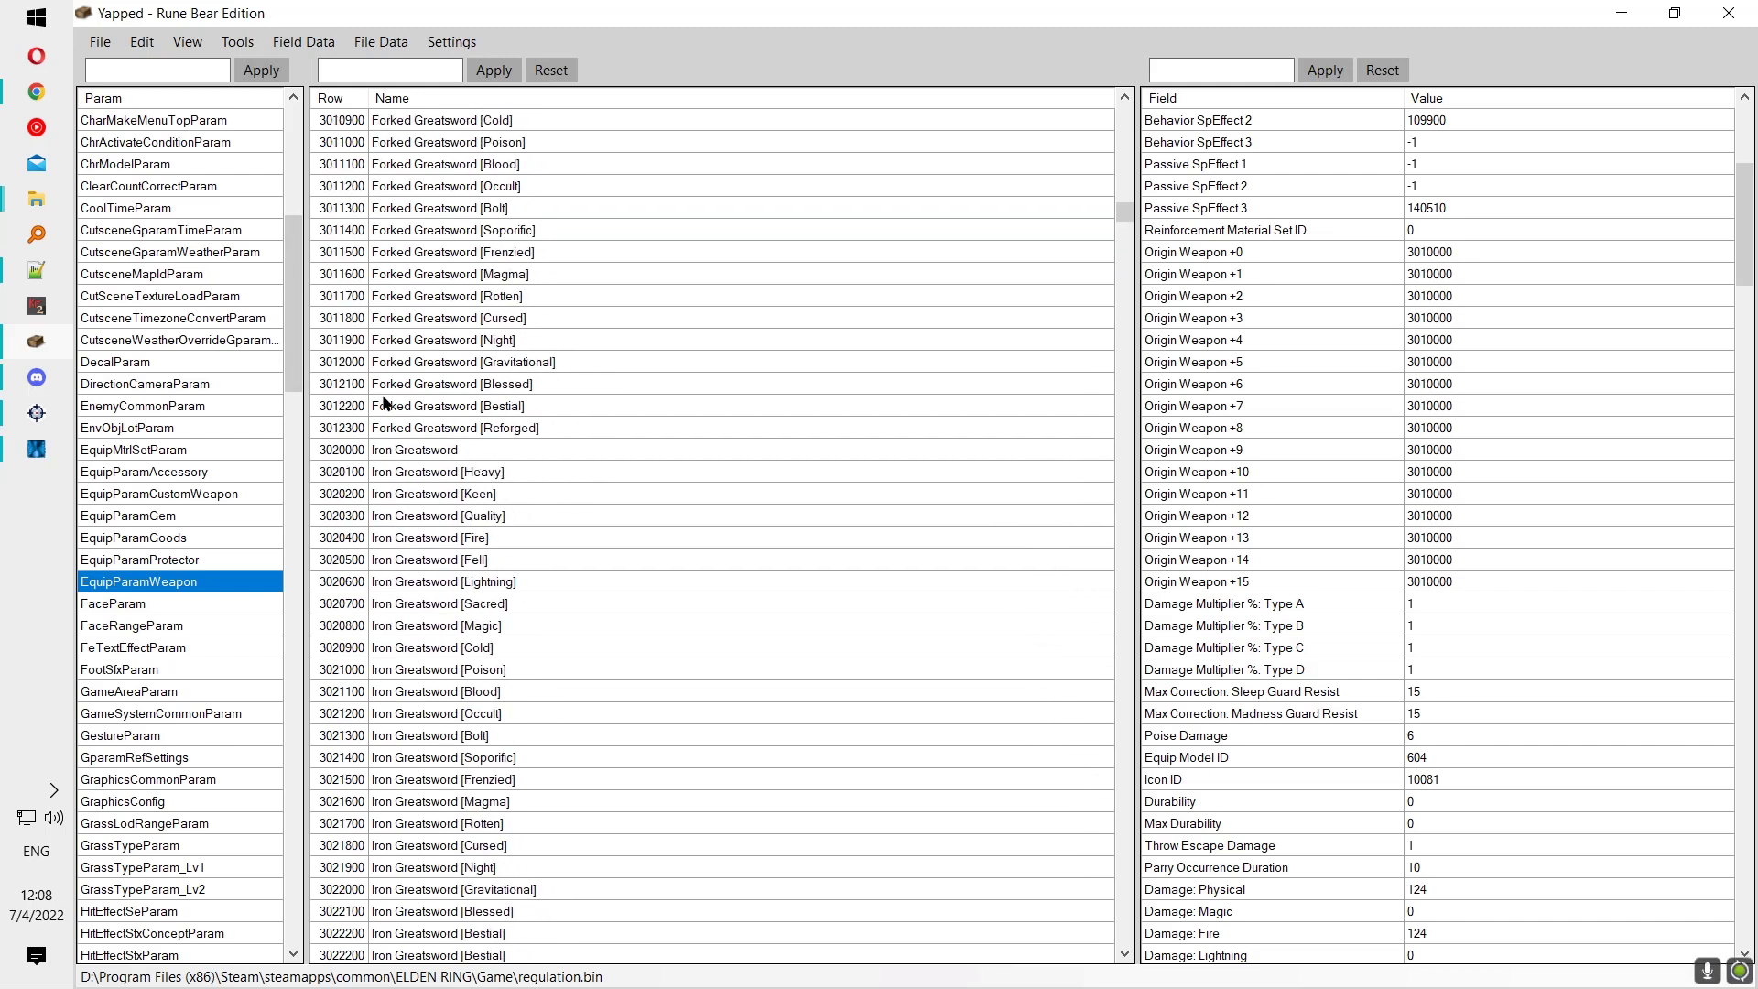
click(414, 405)
scroll(421, 403, down, 16)
click(421, 365)
Step: Find the weapon row whose name contains "graf"
key(ctrl+f)
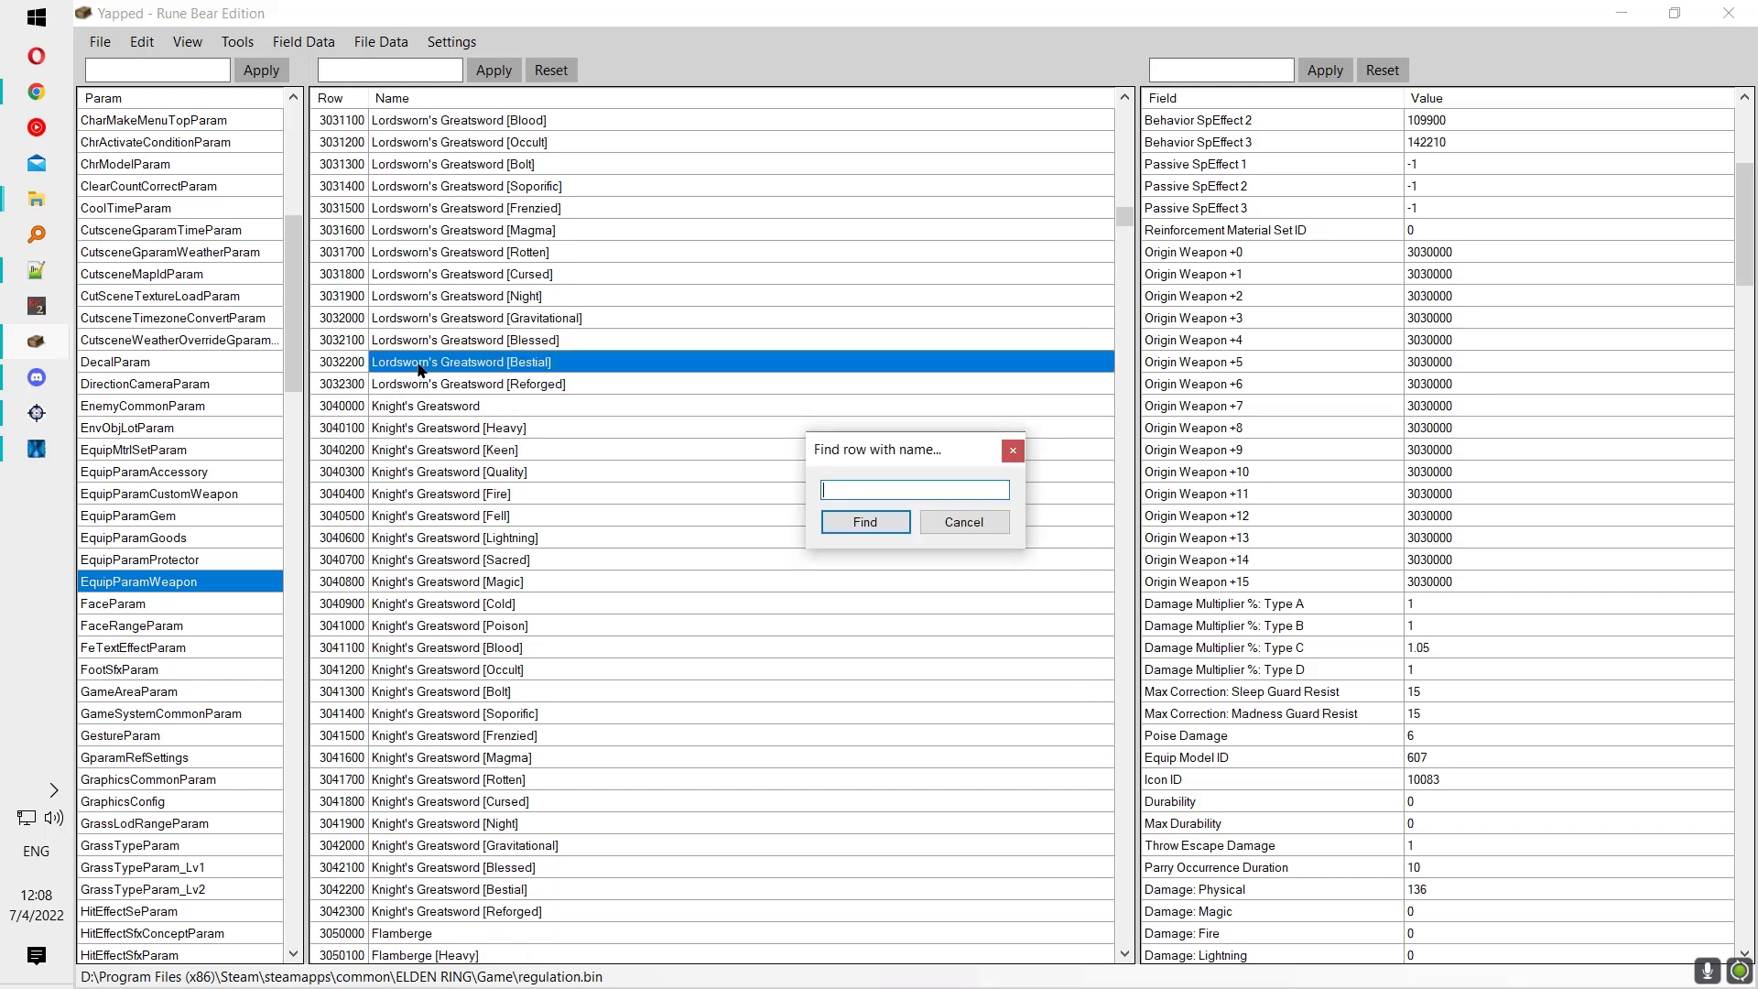
text(greas)
key(BackSpace)
key(BackSpace)
key(BackSpace)
key(BackSpace)
key(BackSpace)
text(graf)
key(Return)
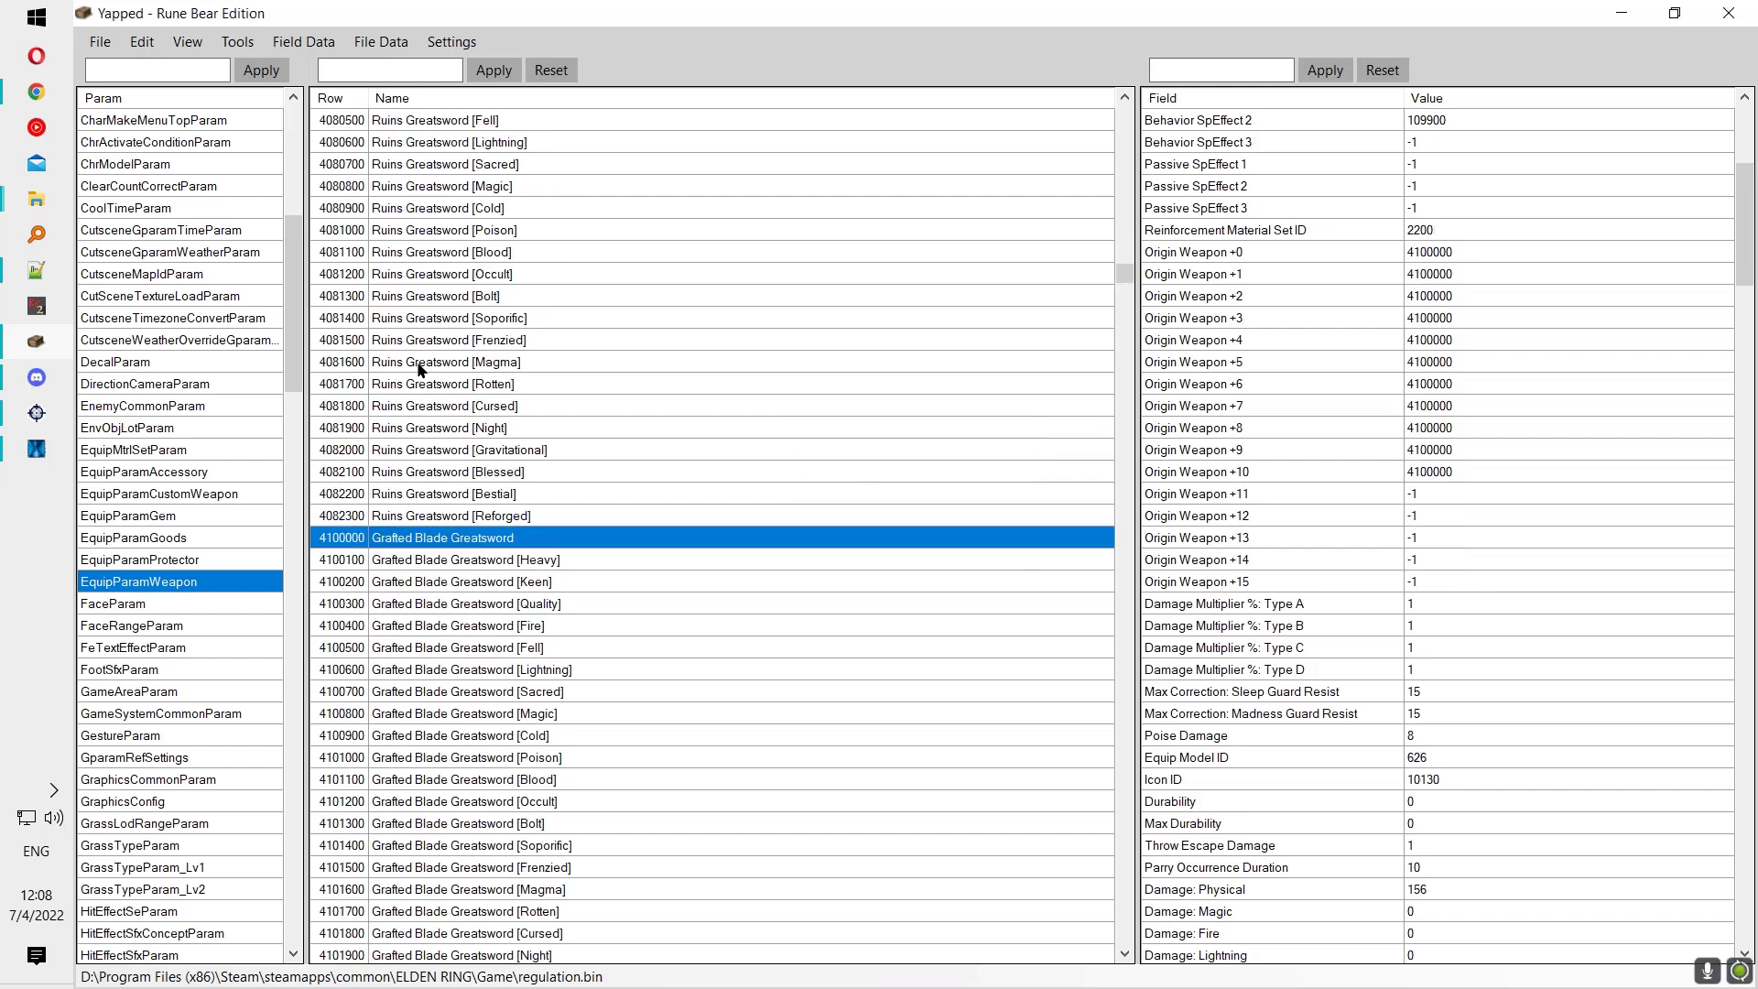
Step: Copy the name Grafted Blade Greatsword, look it up on Google in Chrome, open its Fextralife wiki page, and return to Yapped
click(535, 540)
key(ctrl+c)
click(36, 92)
key(ctrl+t)
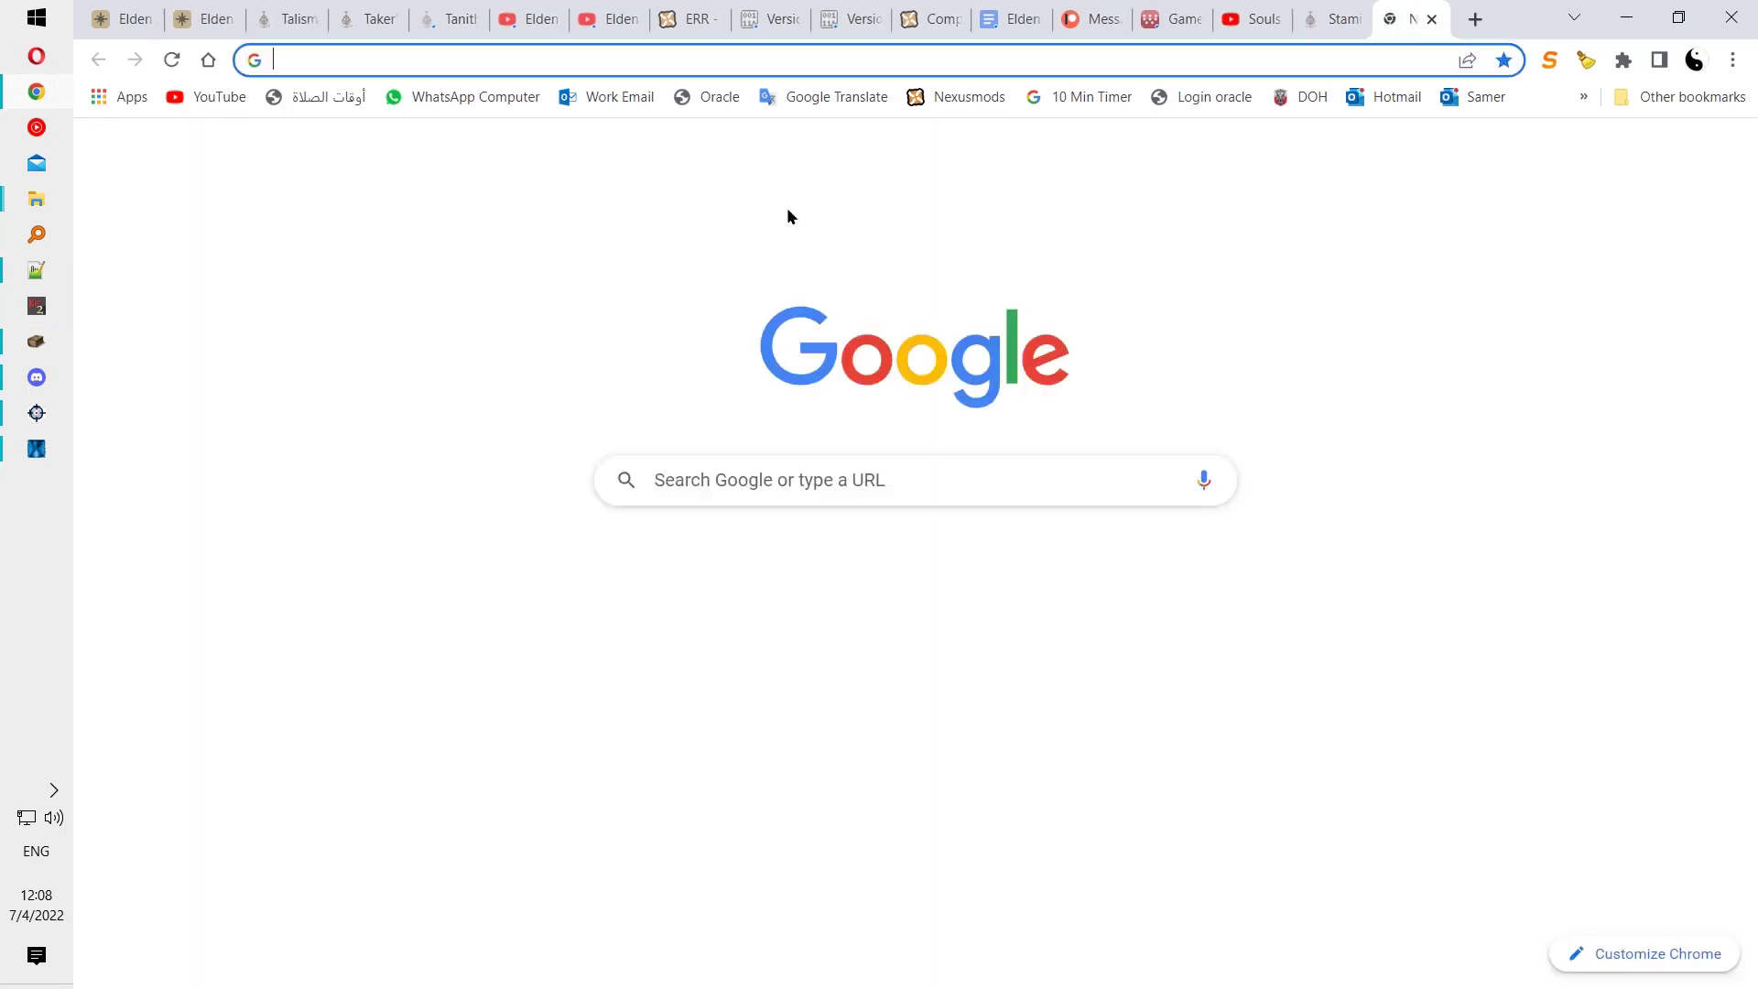
key(ctrl+v)
key(Return)
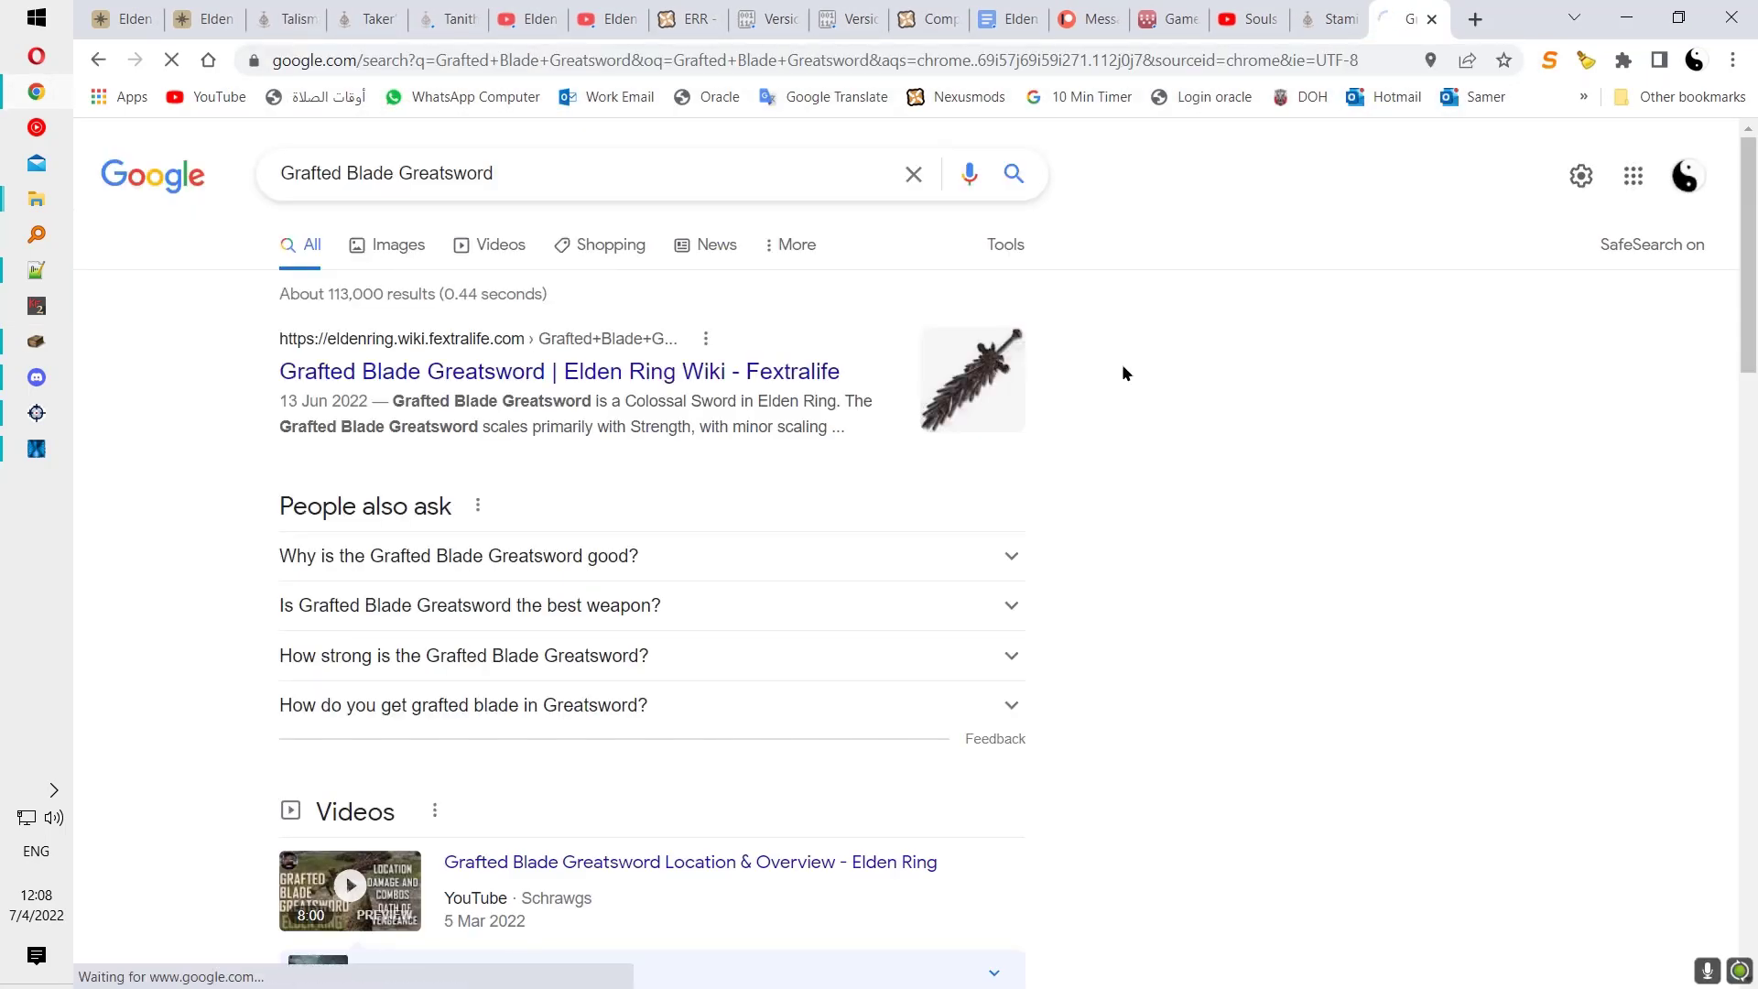
scroll(1049, 431, down, 4)
key(alt+Tab)
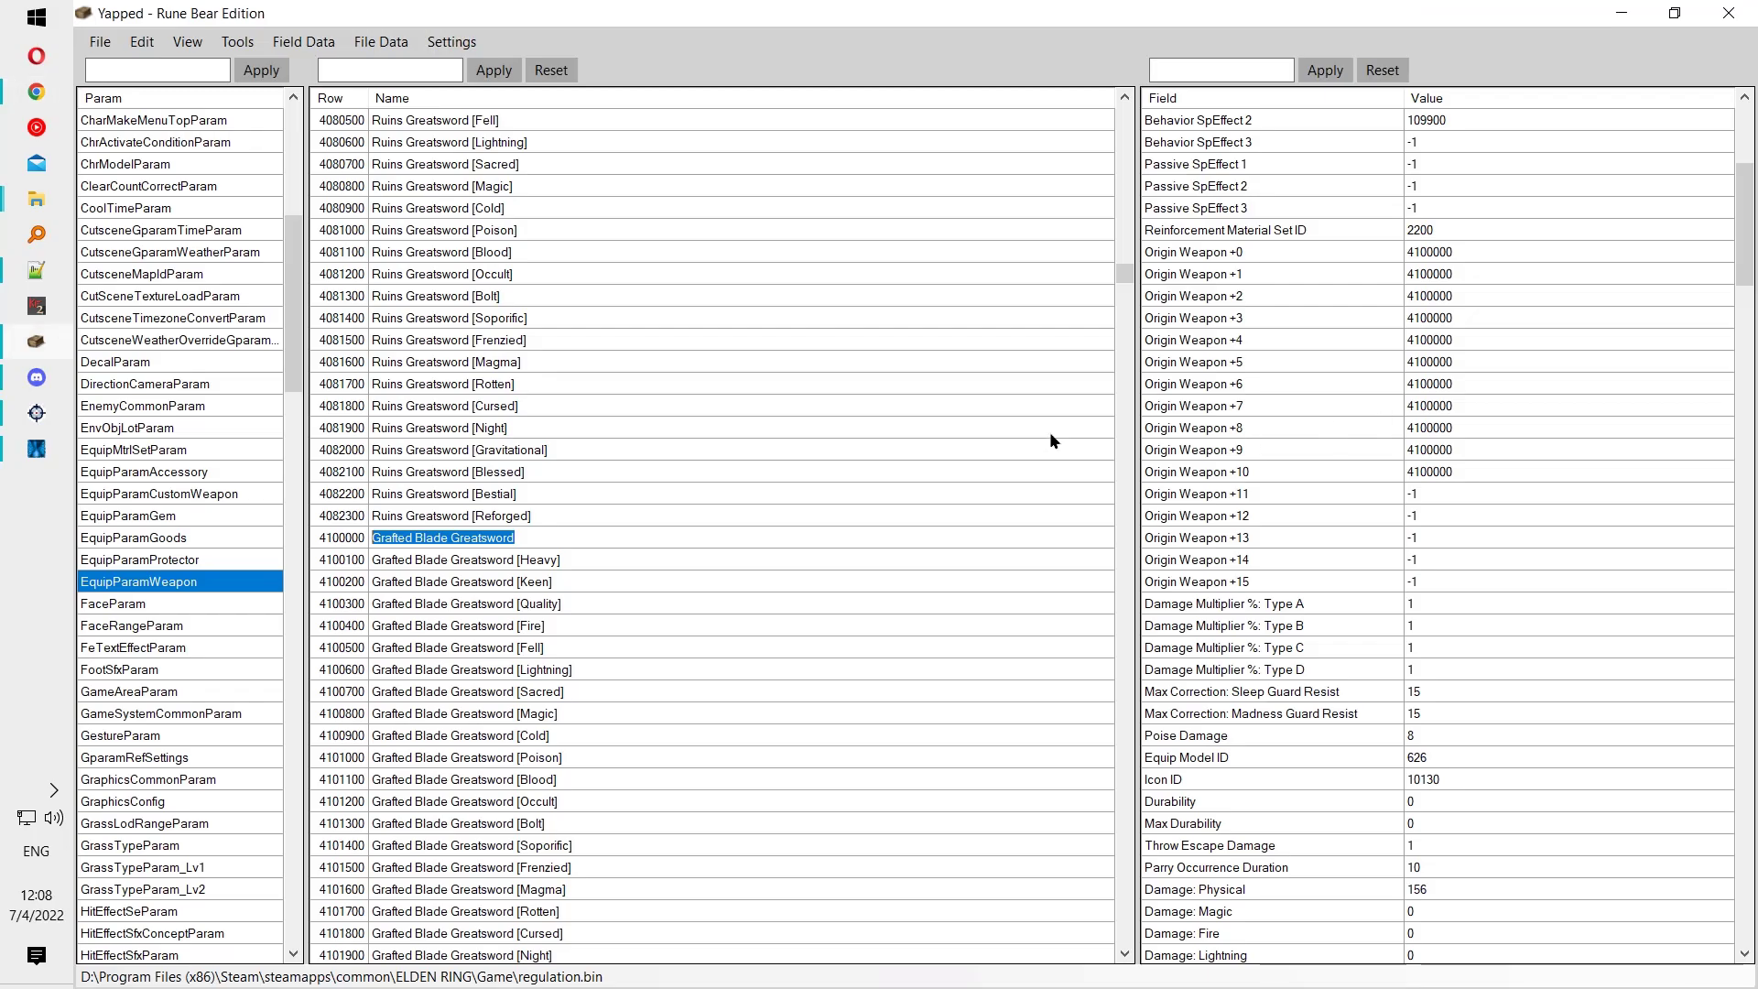
Step: Examine the Origin Weapon and Poise Damage fields of Grafted Blade Greatsword
click(1213, 495)
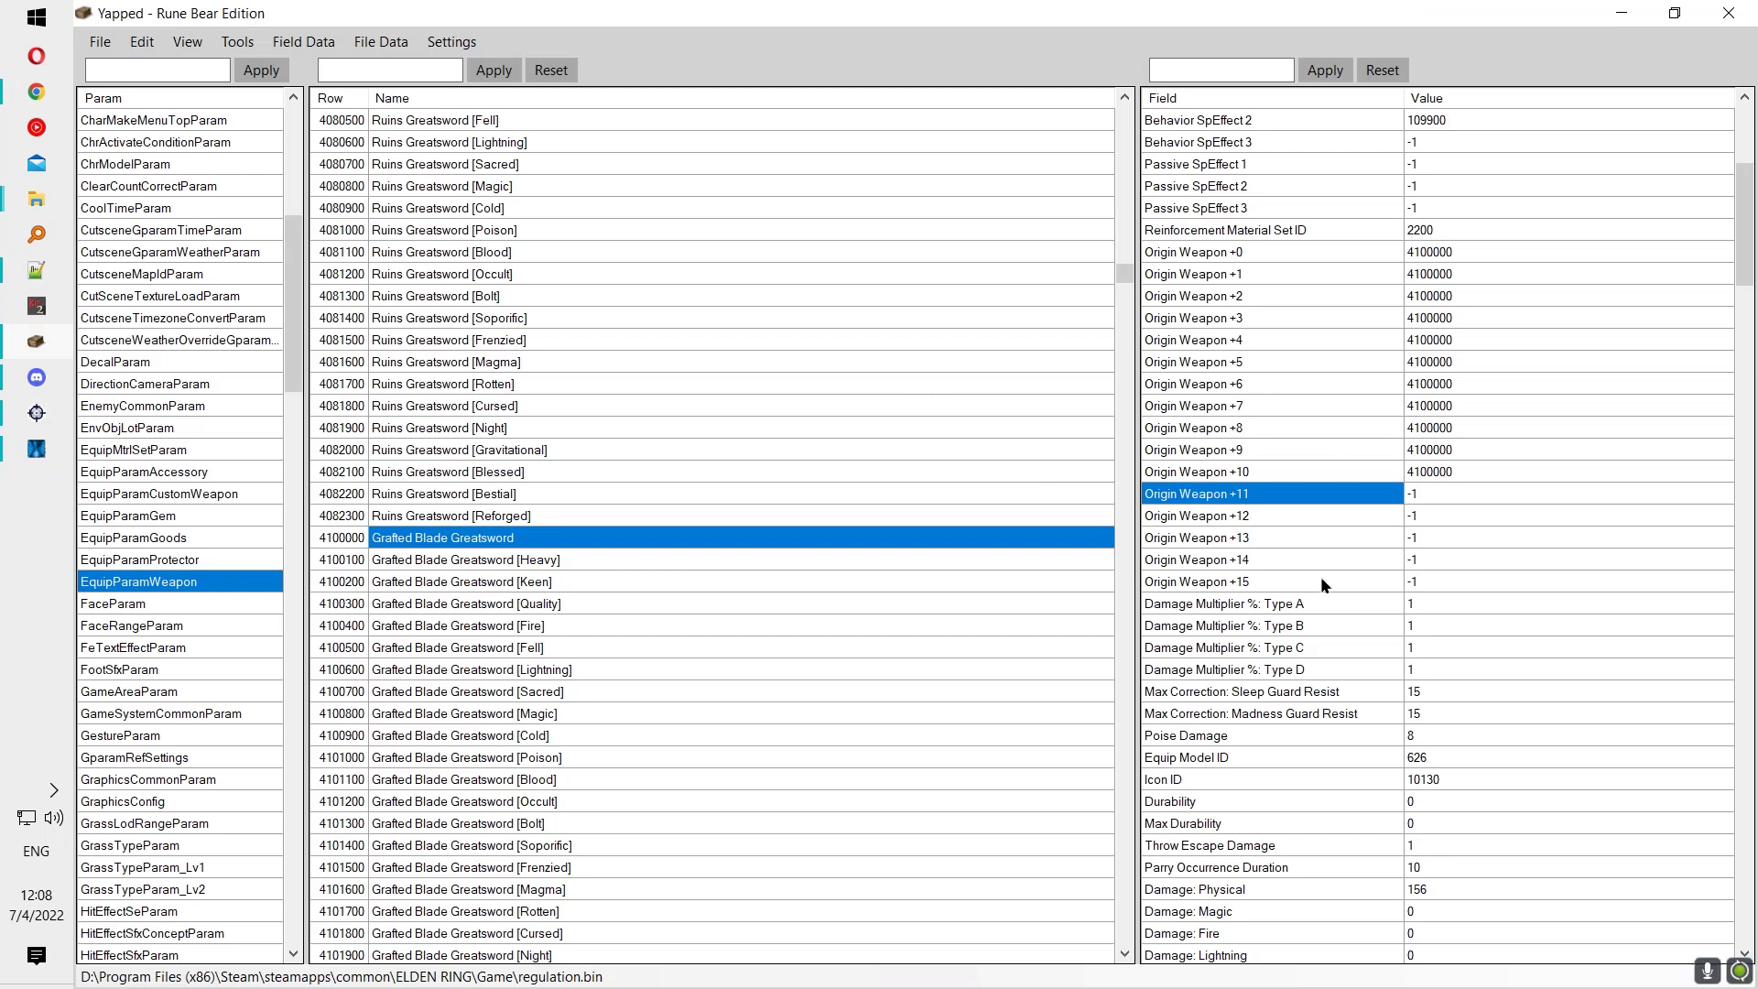
click(1190, 733)
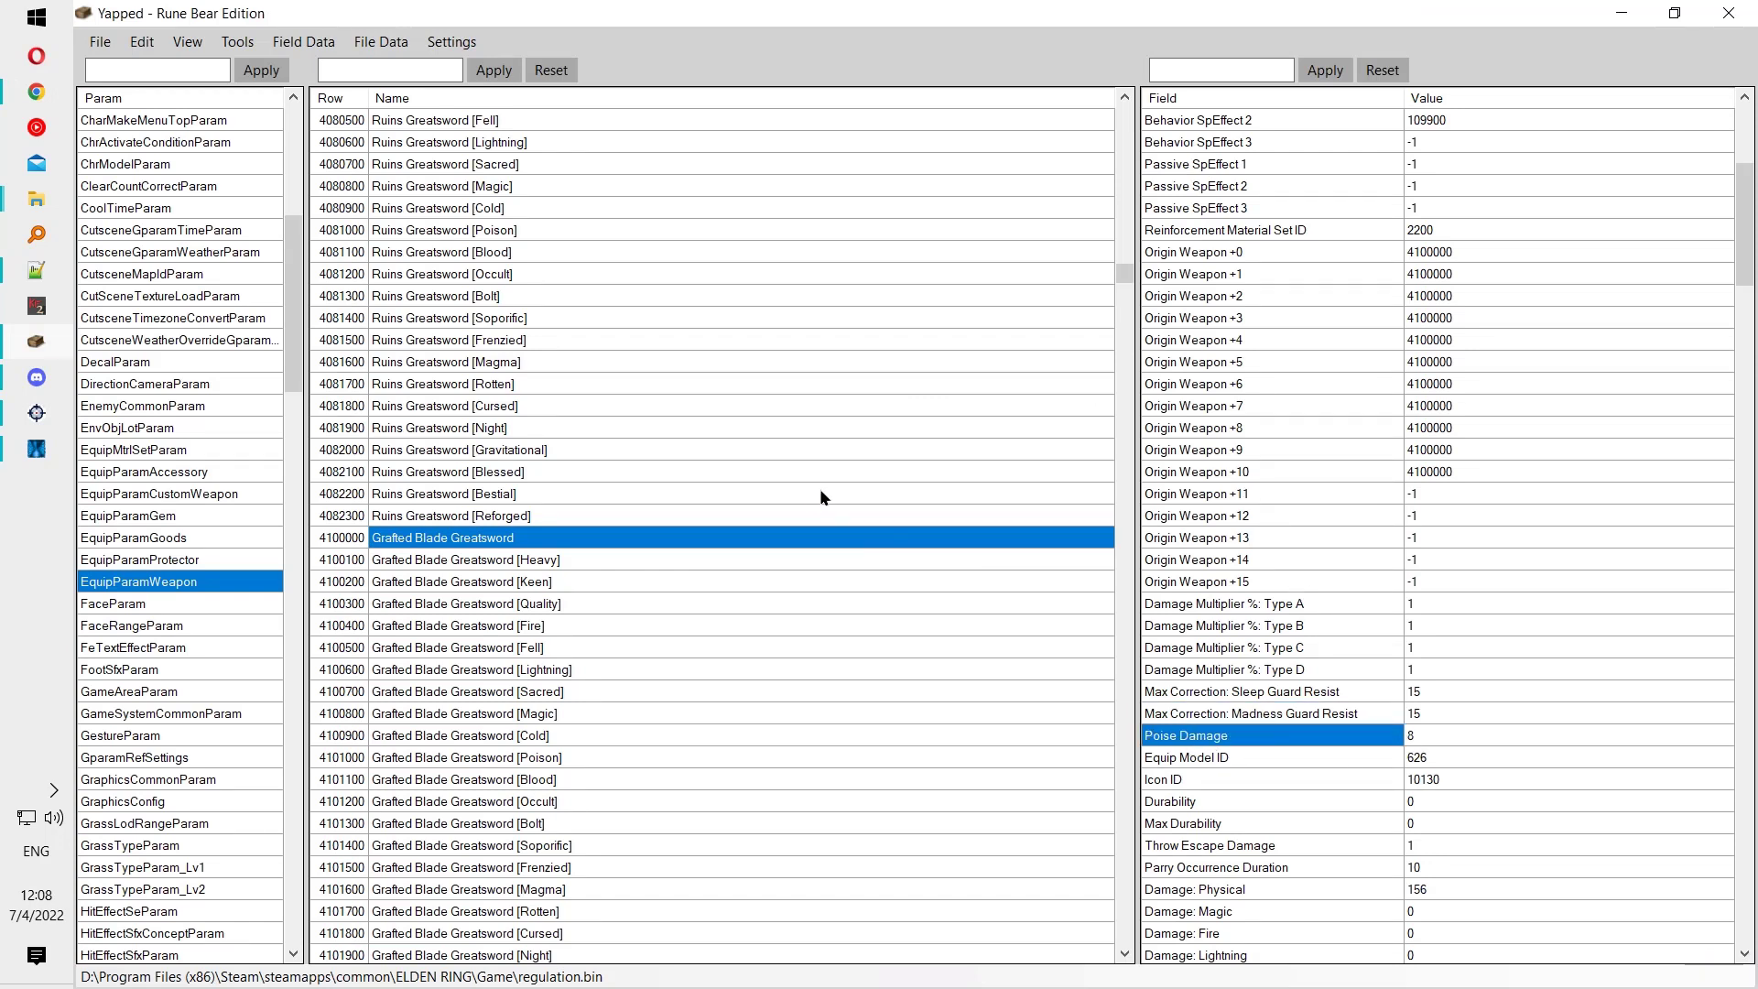
click(1417, 738)
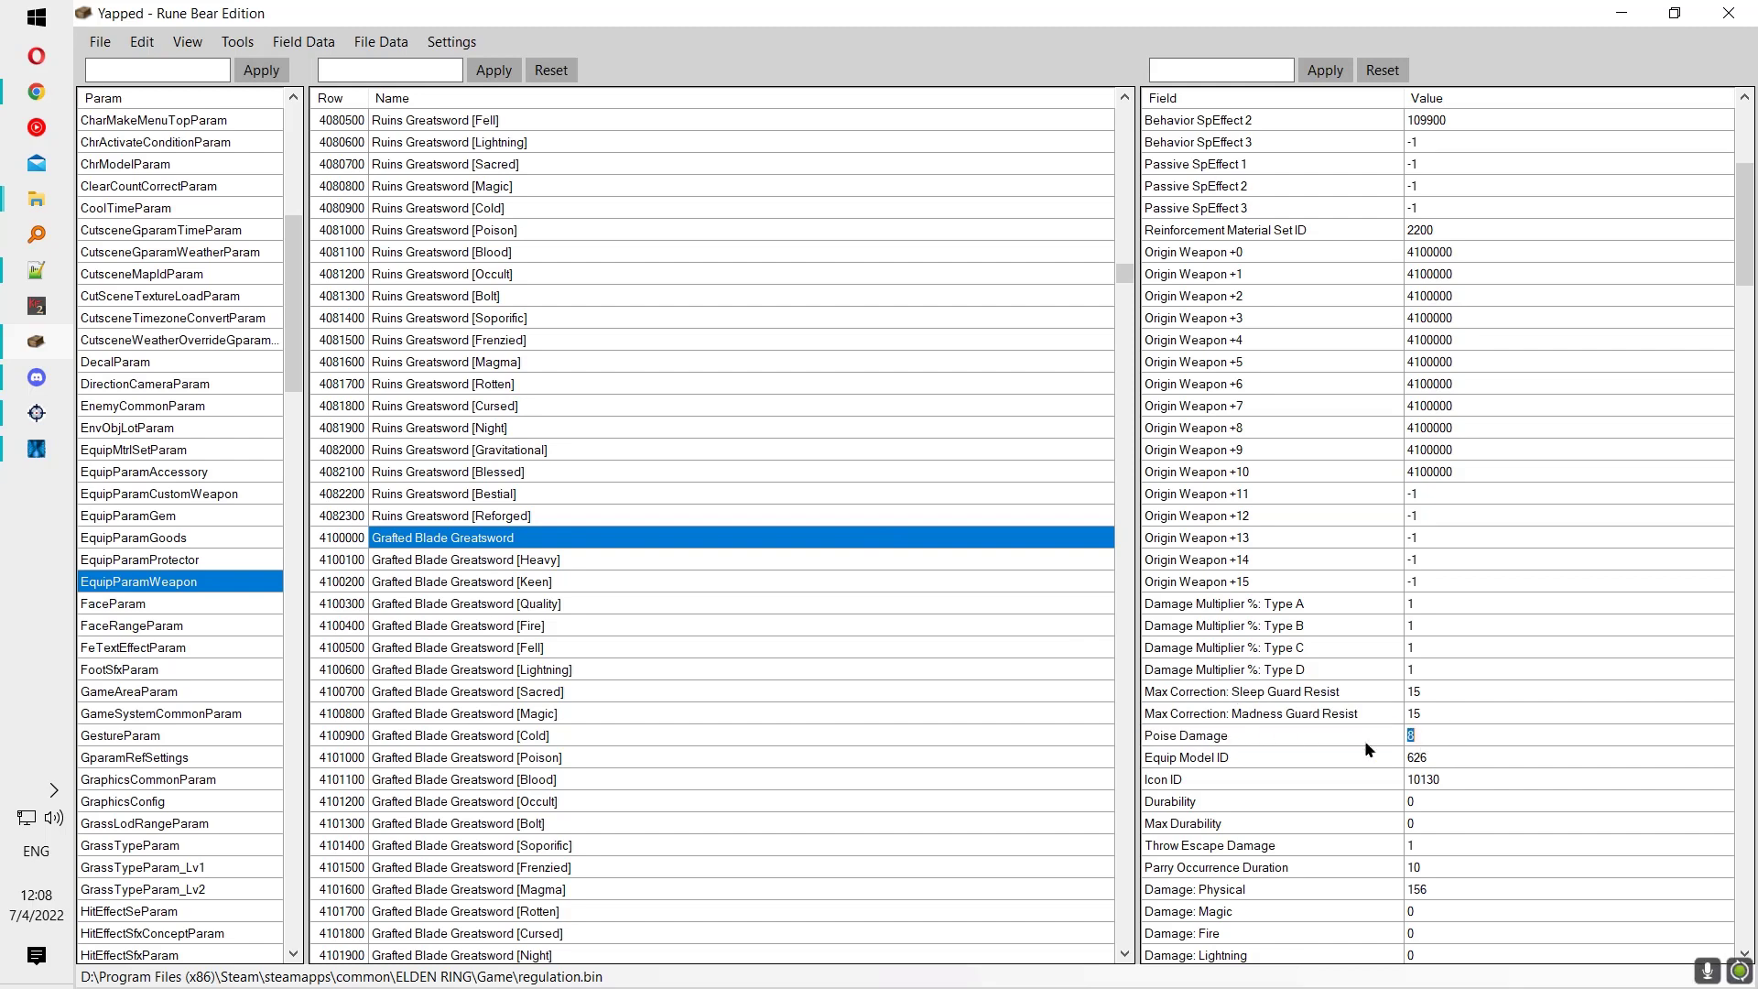
scroll(1276, 547, up, 2)
scroll(1300, 595, down, 3)
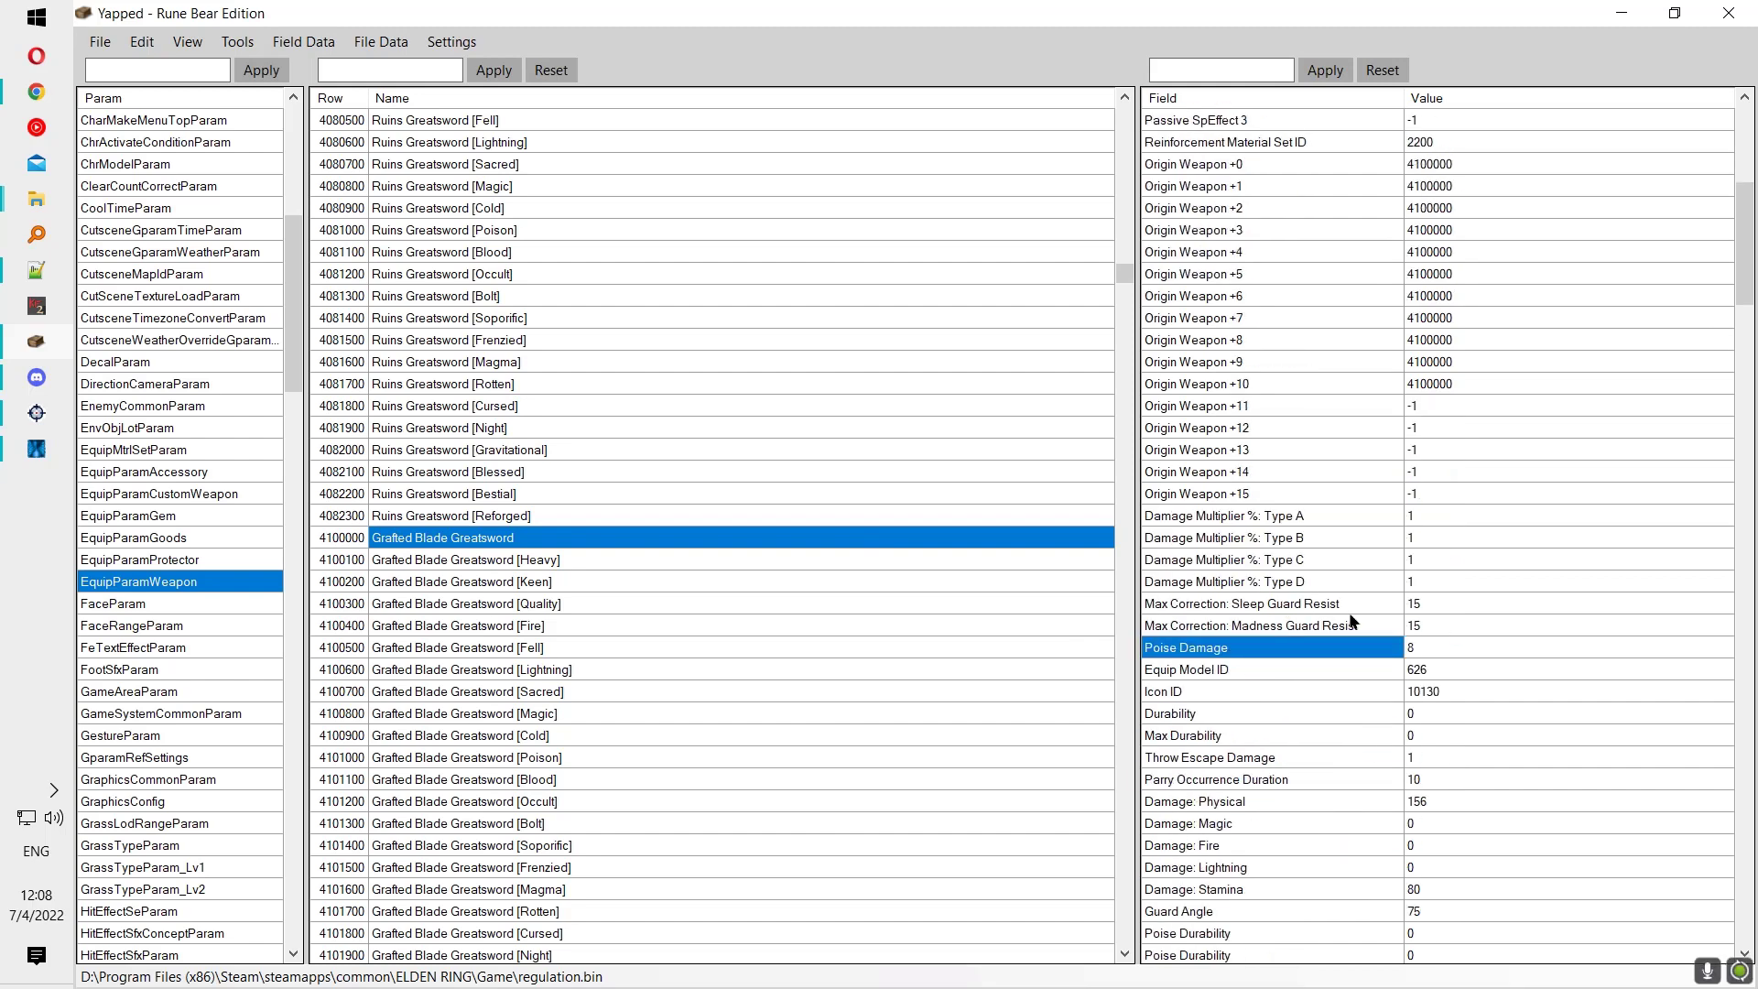
scroll(1351, 621, down, 1)
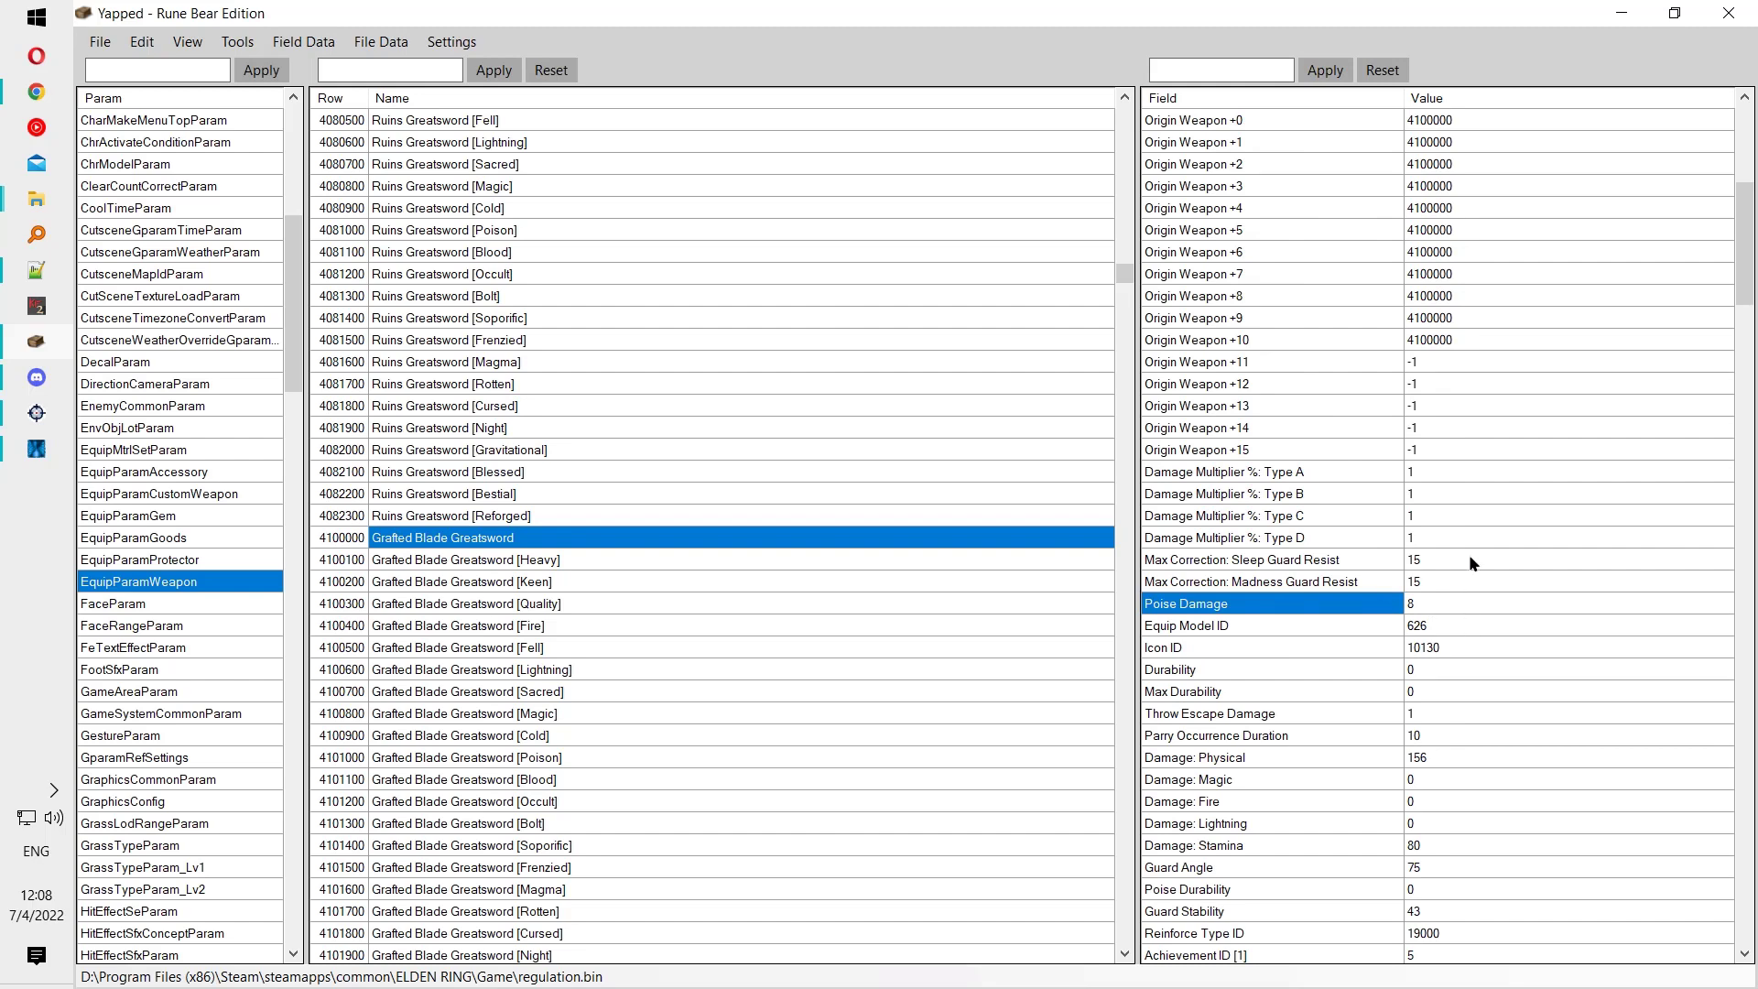
click(1479, 602)
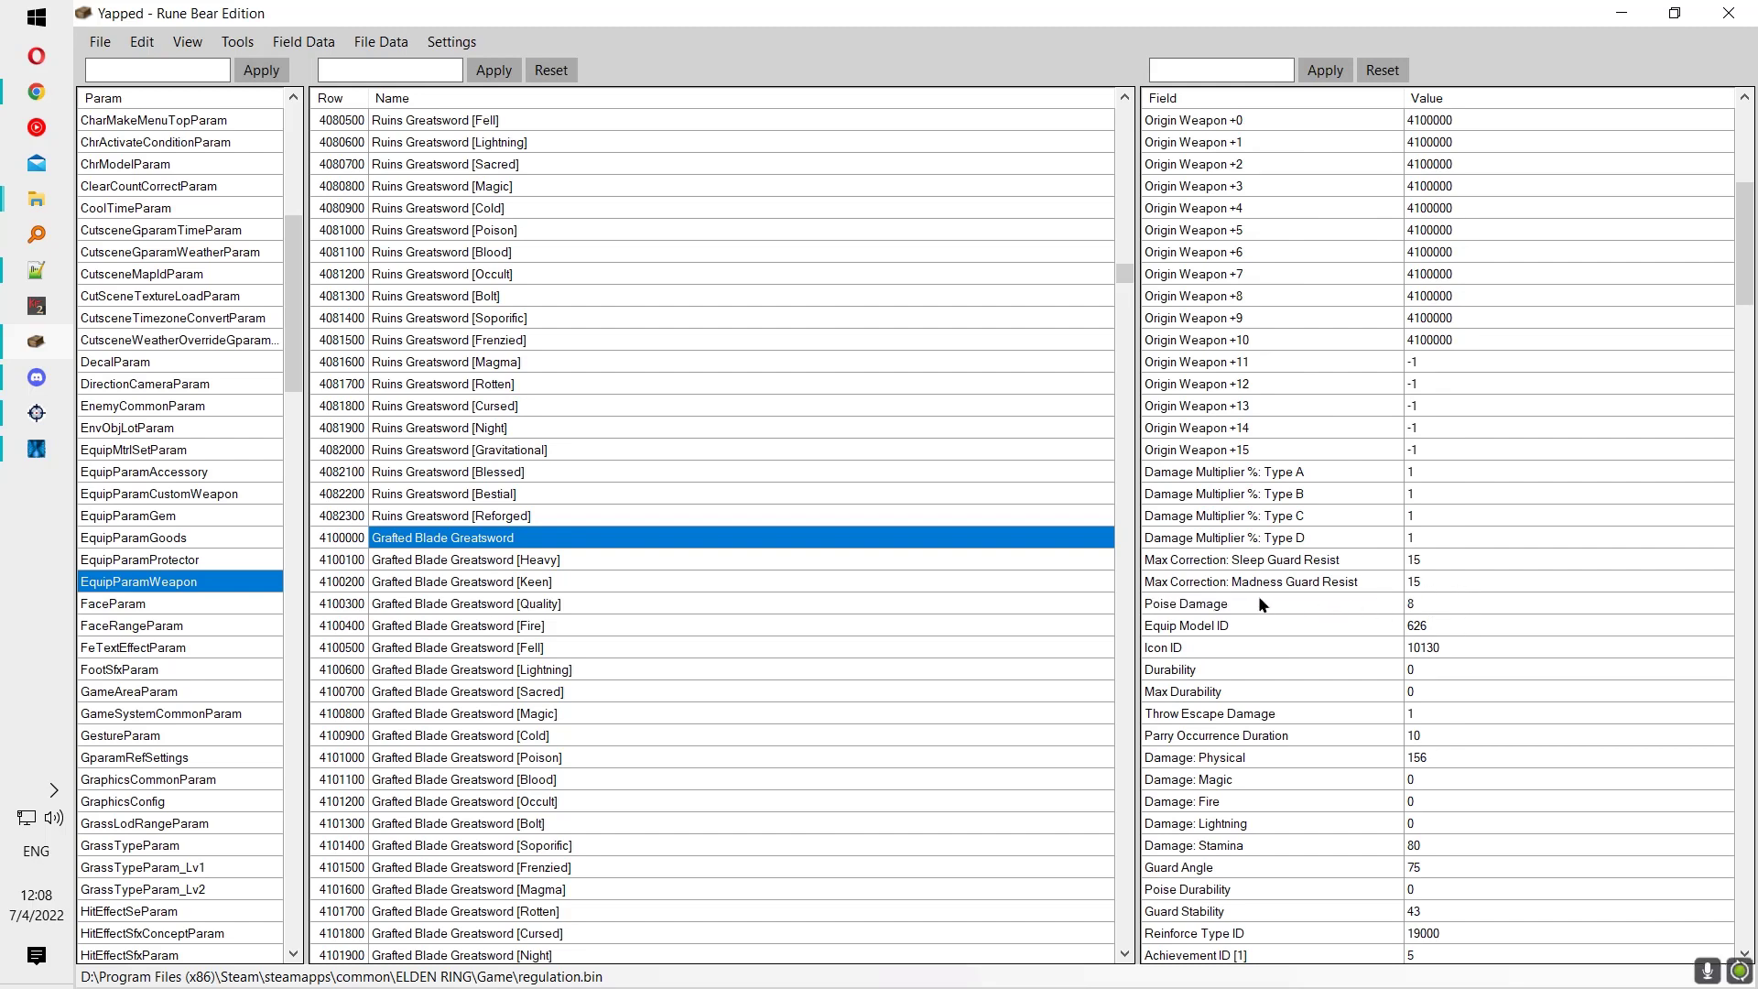
Step: Select the Ruins Greatsword [Reforged] row and inspect its Weight, Sell Price and Repair Price fields
click(888, 560)
click(683, 518)
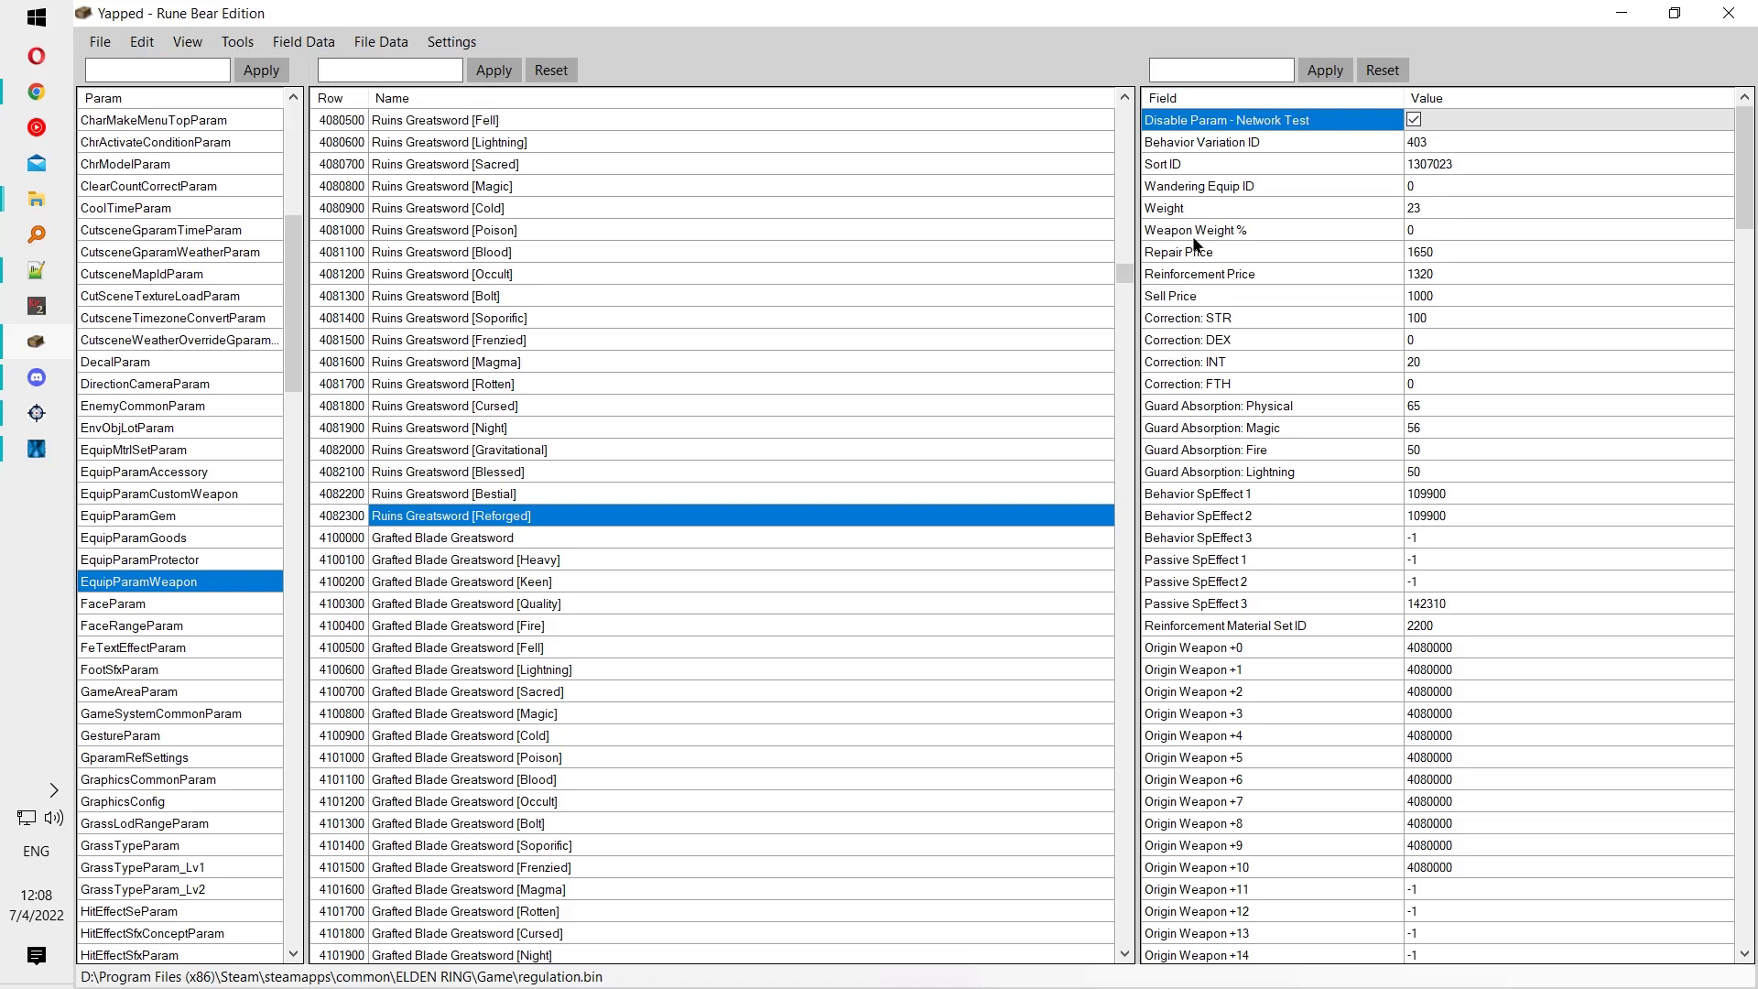
click(1187, 209)
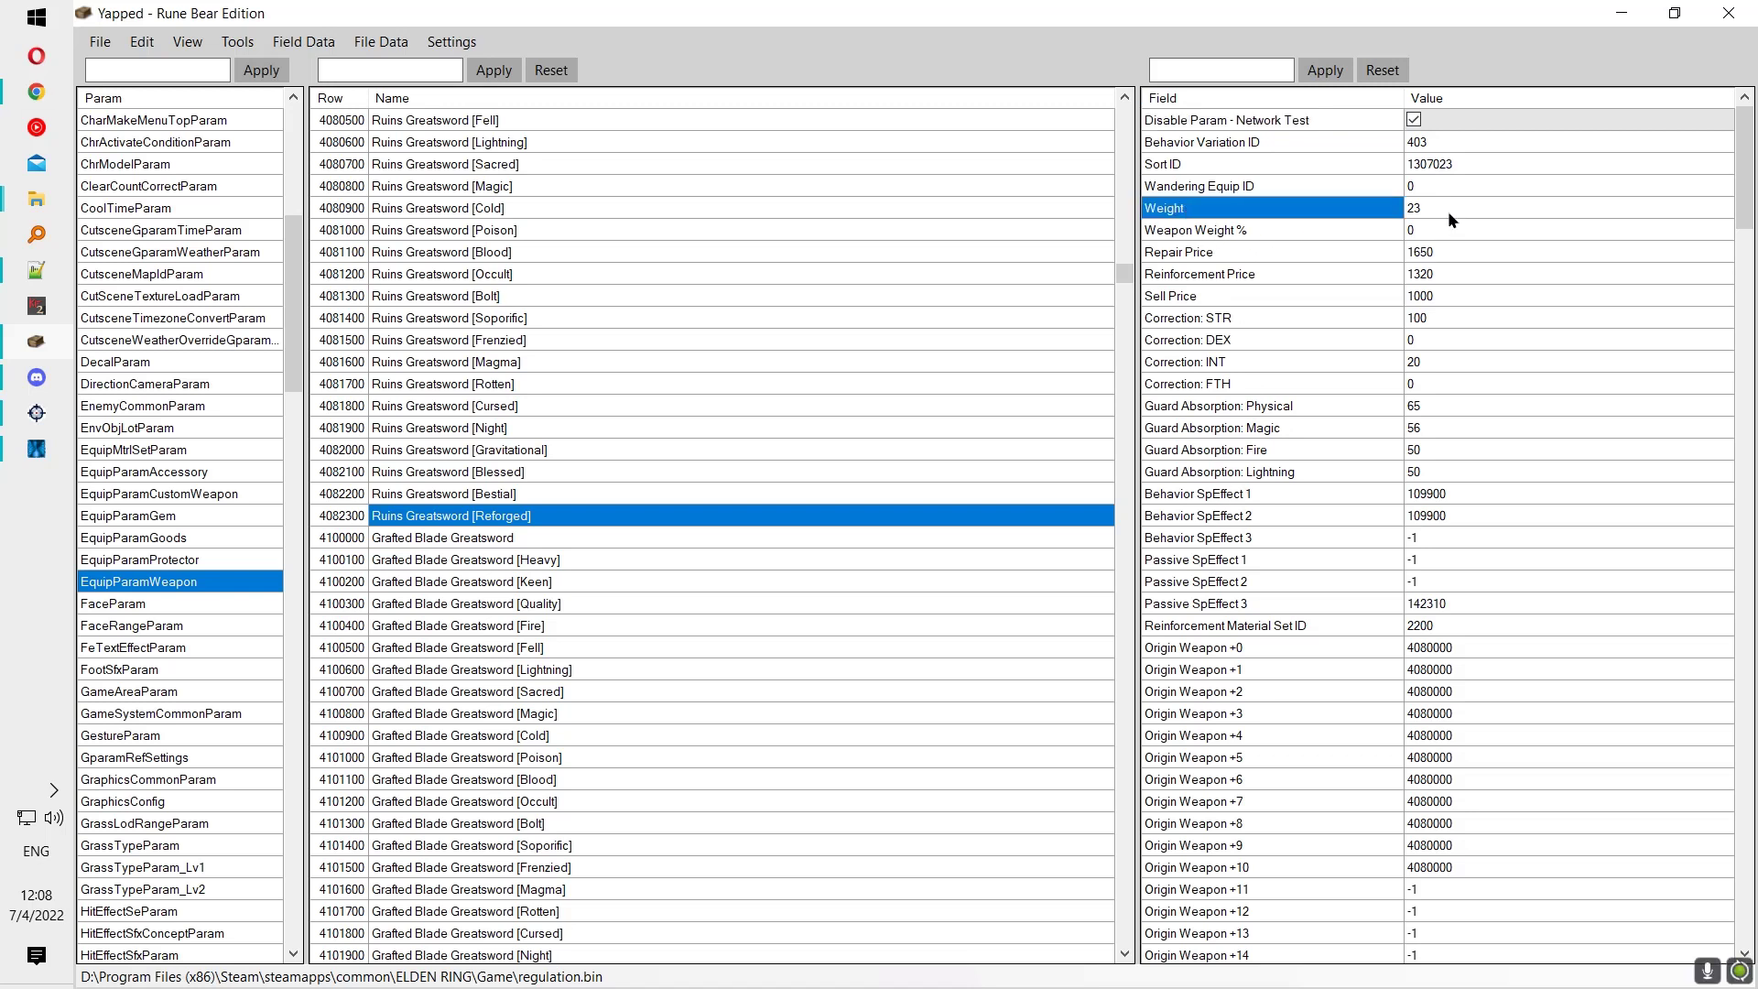
click(1193, 303)
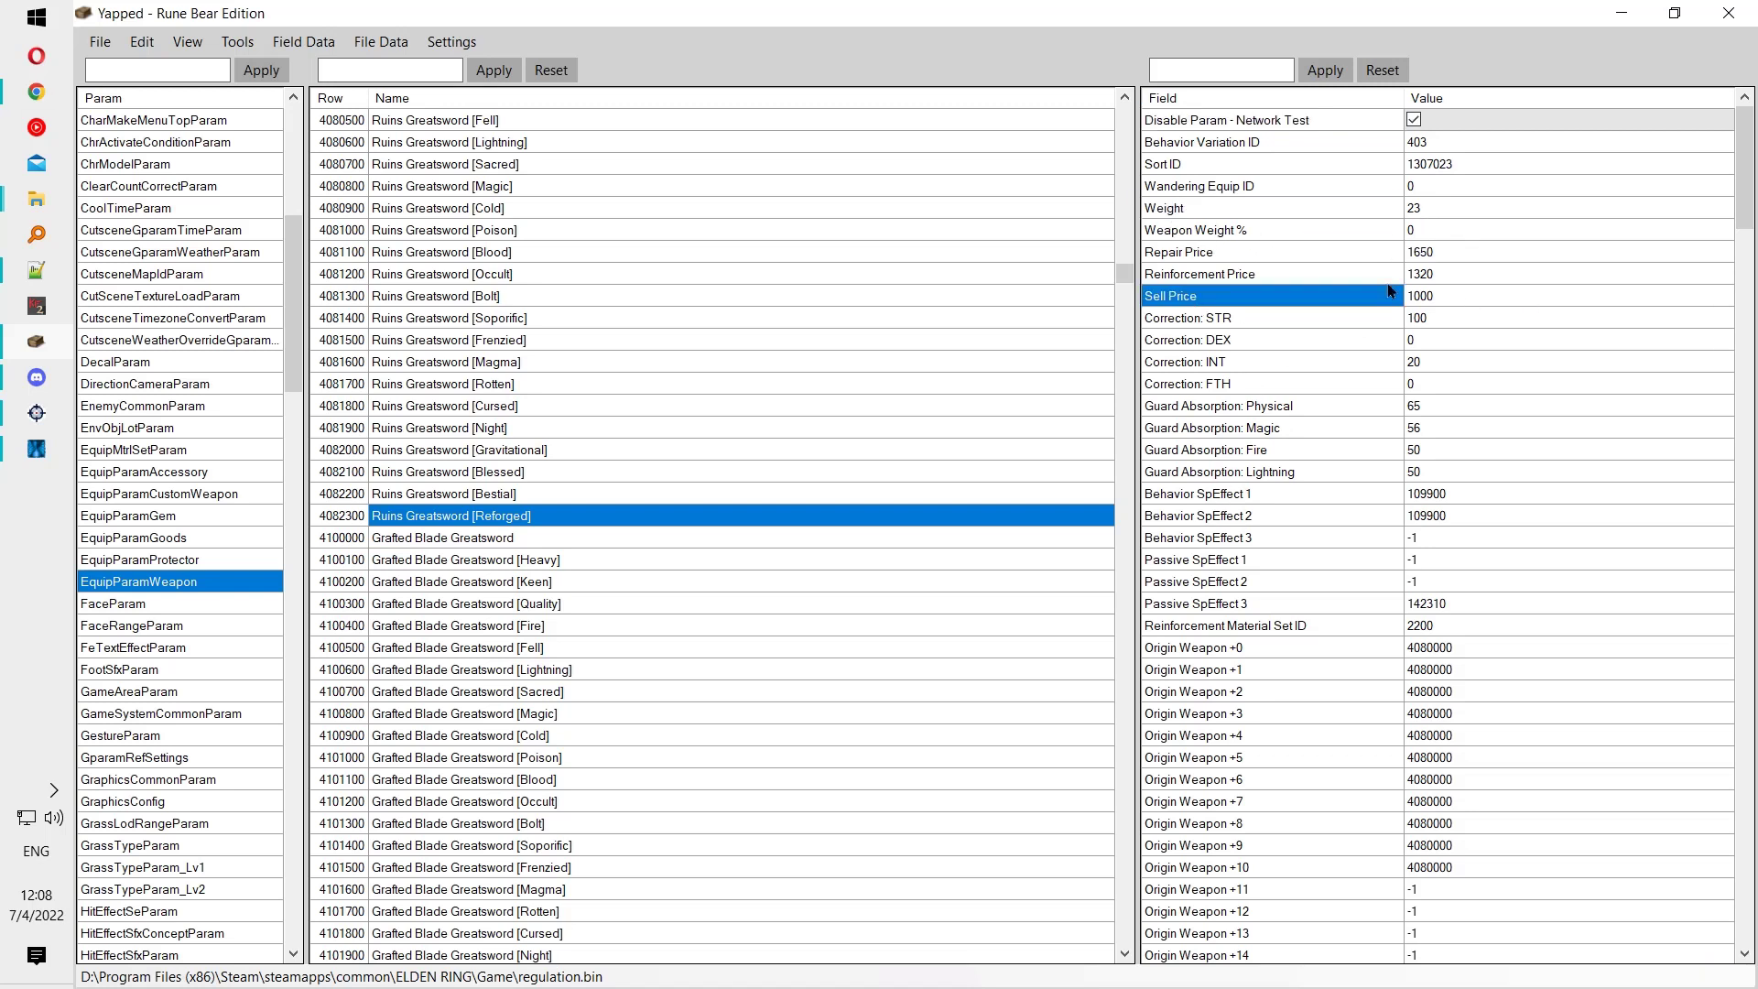
click(1291, 232)
click(1226, 253)
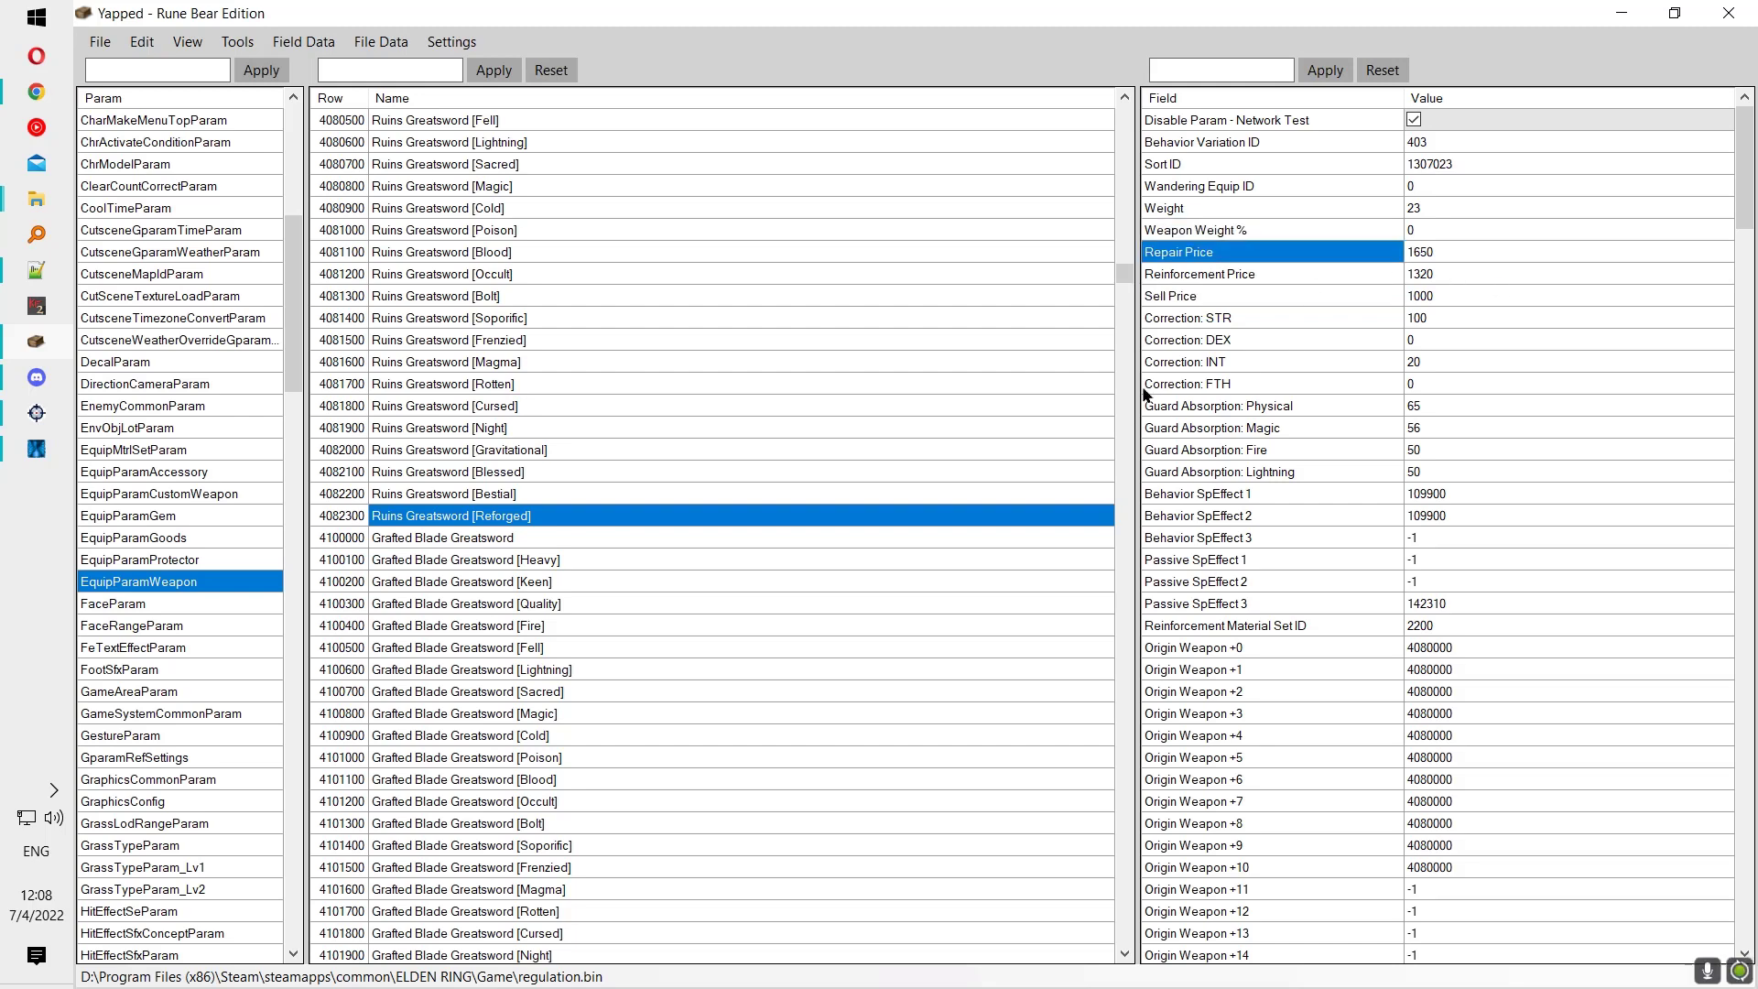
Step: Look over the Ruins Greatsword [Reforged] fields from guard absorption down to damage and weapon category values
scroll(1322, 607, down, 10)
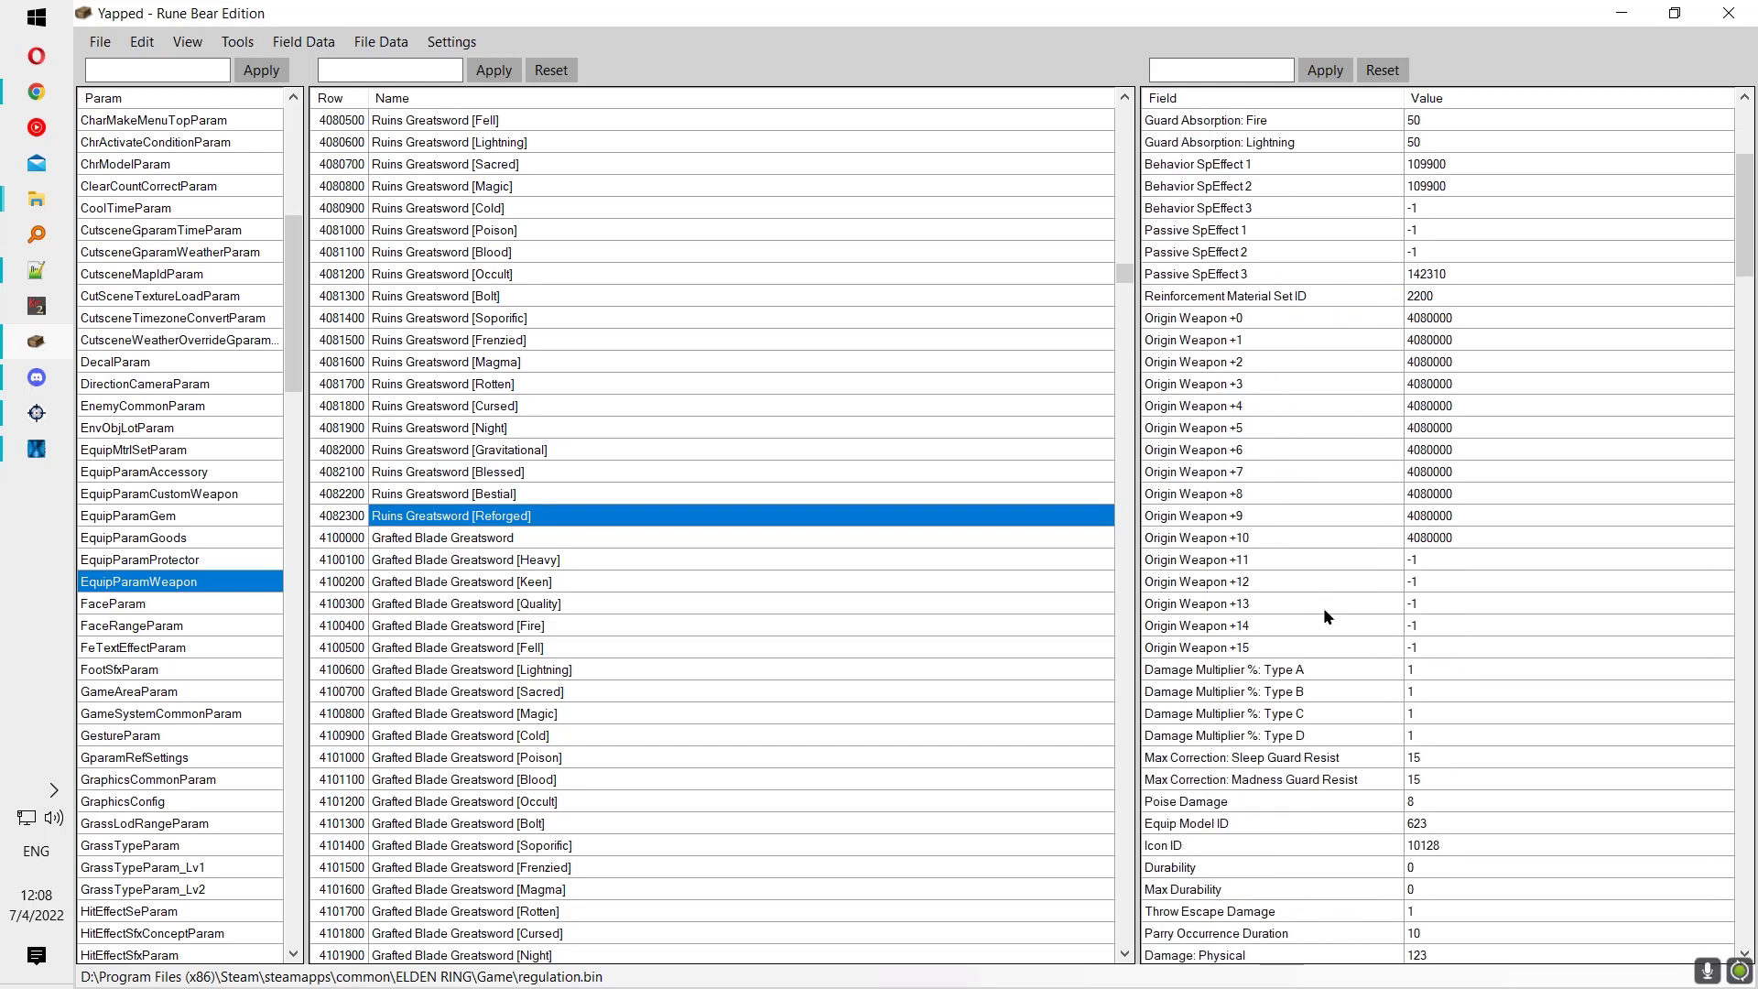
scroll(1291, 643, up, 10)
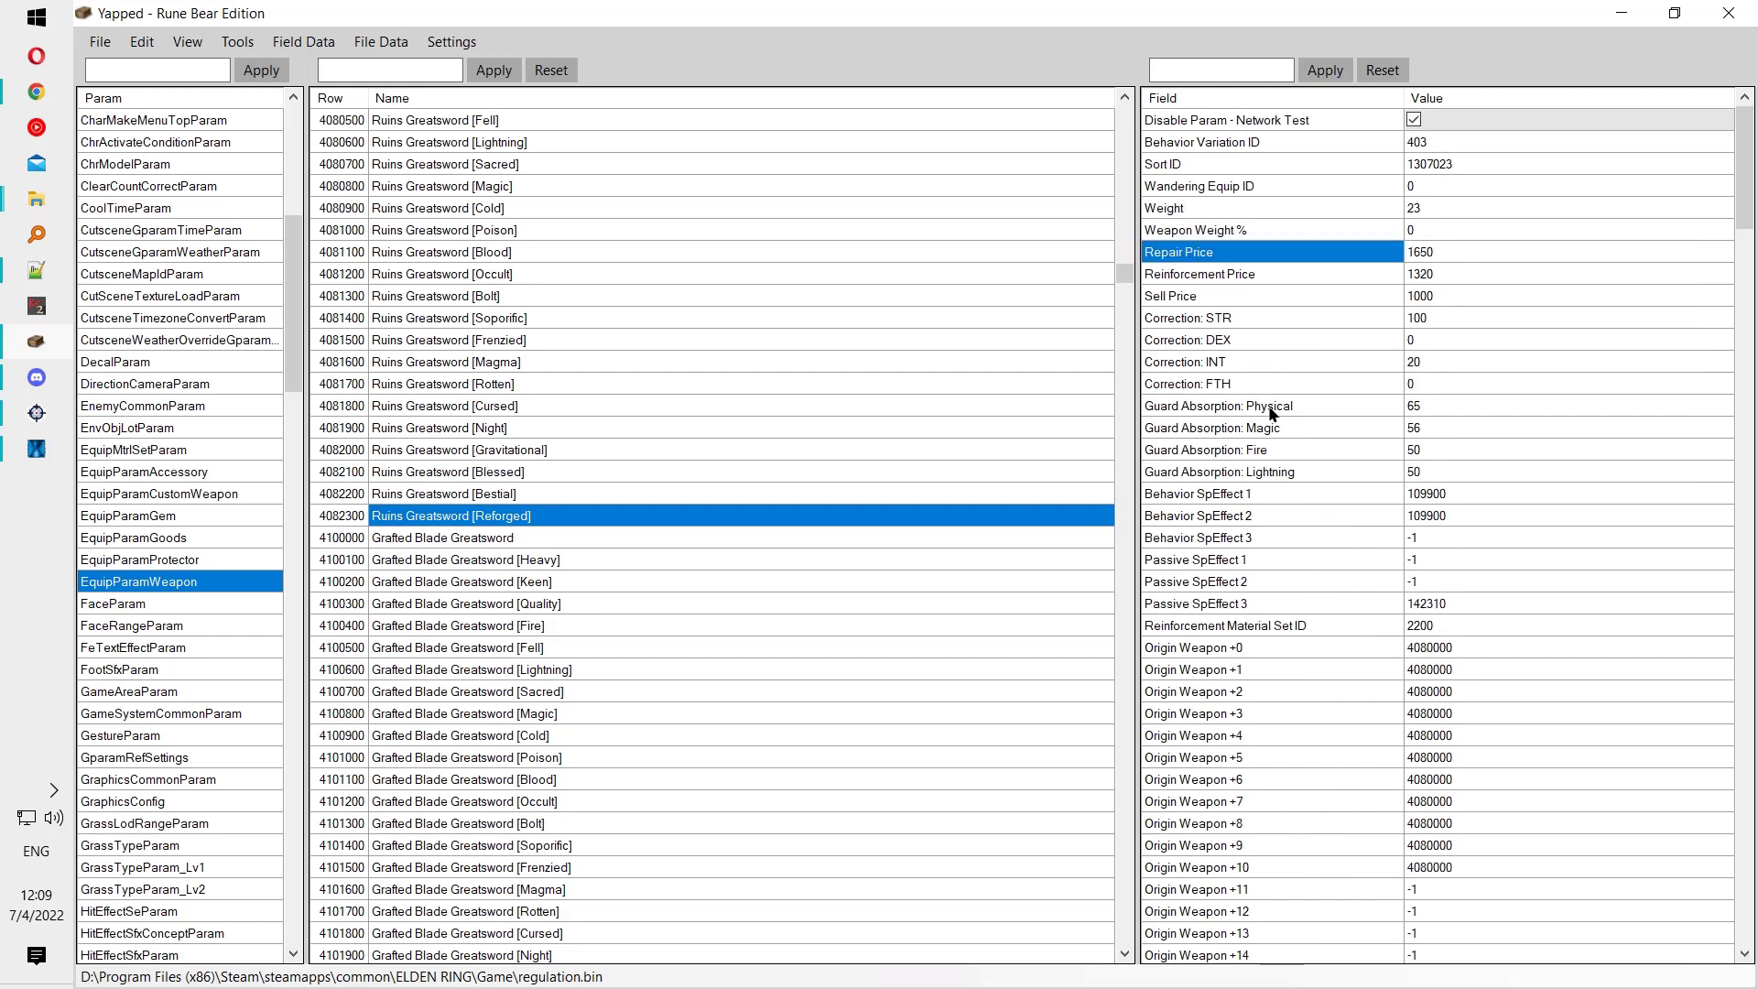
scroll(1314, 567, down, 5)
scroll(1287, 567, down, 11)
scroll(1305, 559, up, 3)
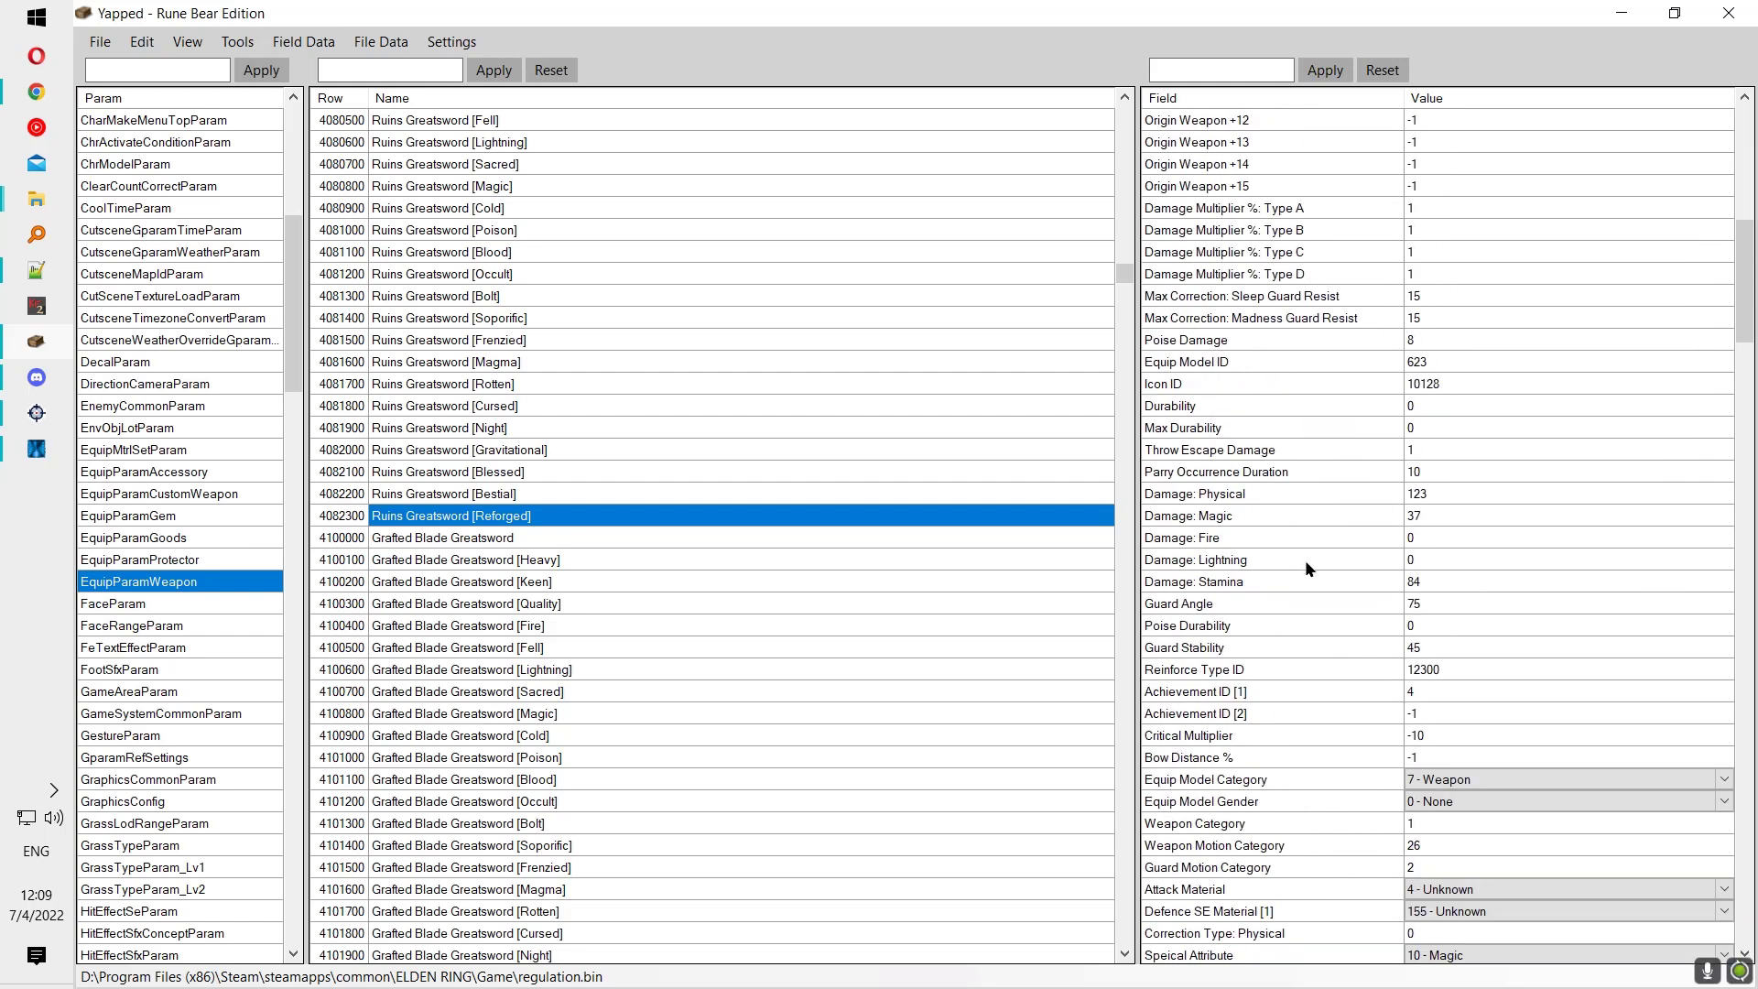
scroll(1254, 502, down, 1)
scroll(1266, 437, up, 15)
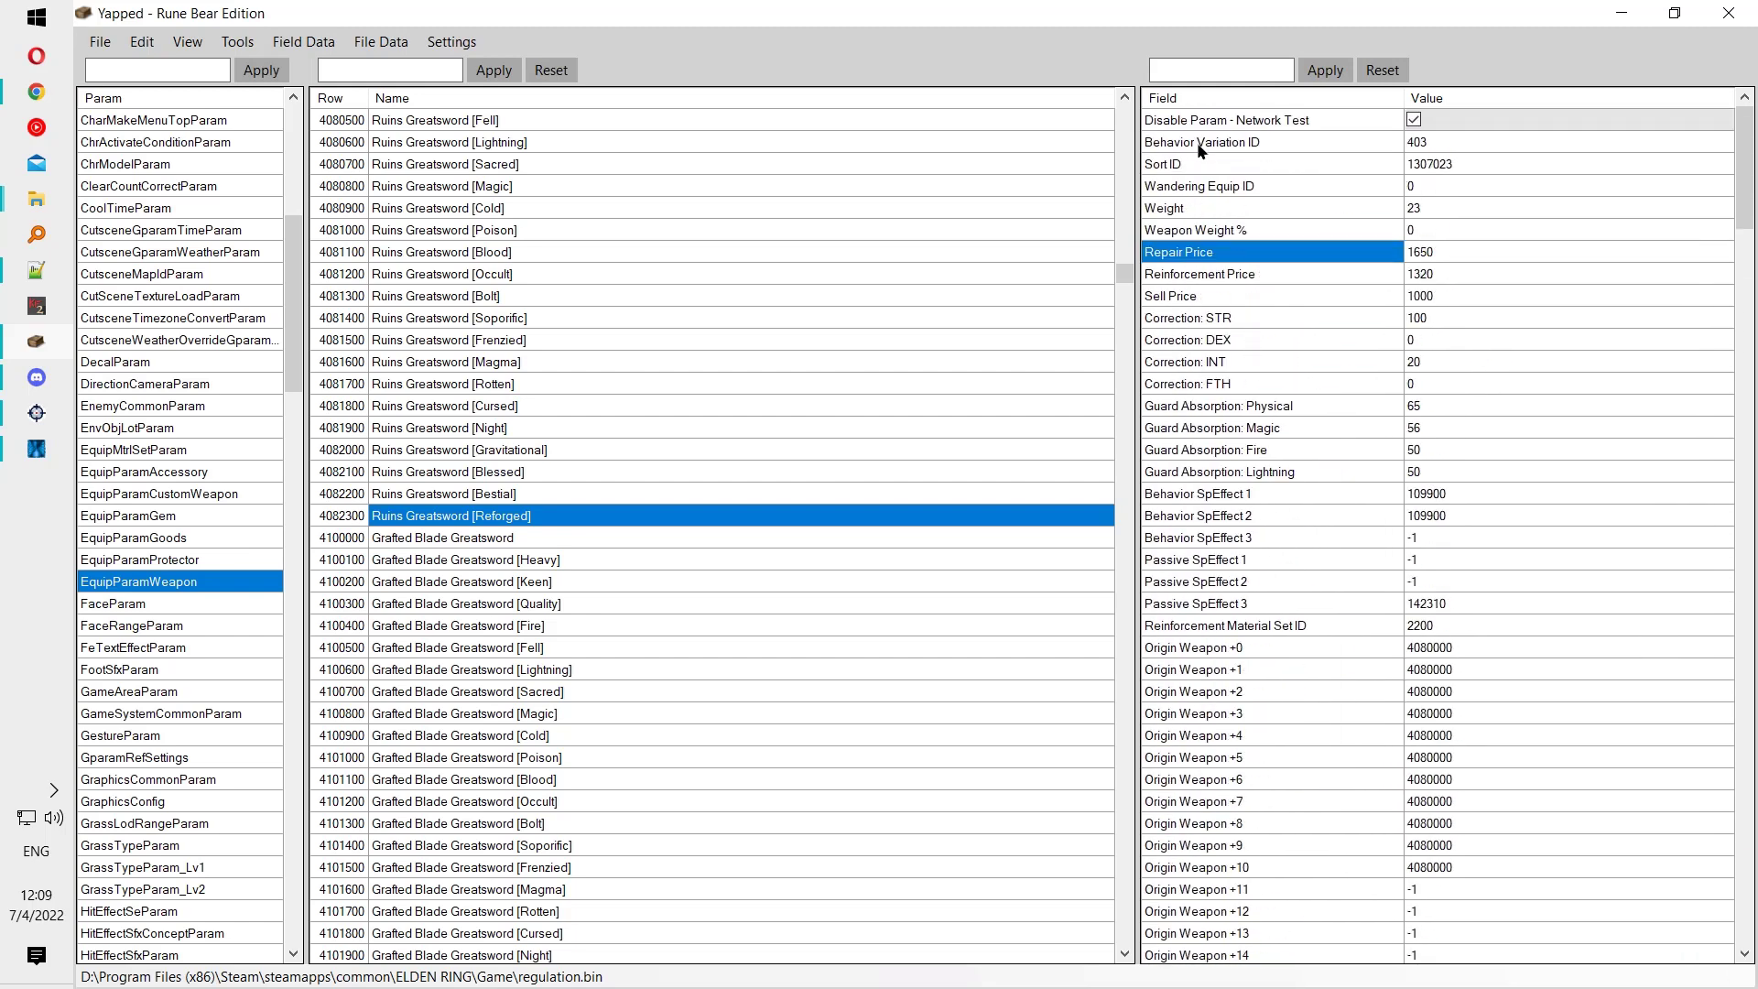
Step: Search the weapon's fields for "motion", dismiss the mail notification, and look over the surrounding motion and damage fields
key(ctrl+shift+f)
text(motion)
key(Return)
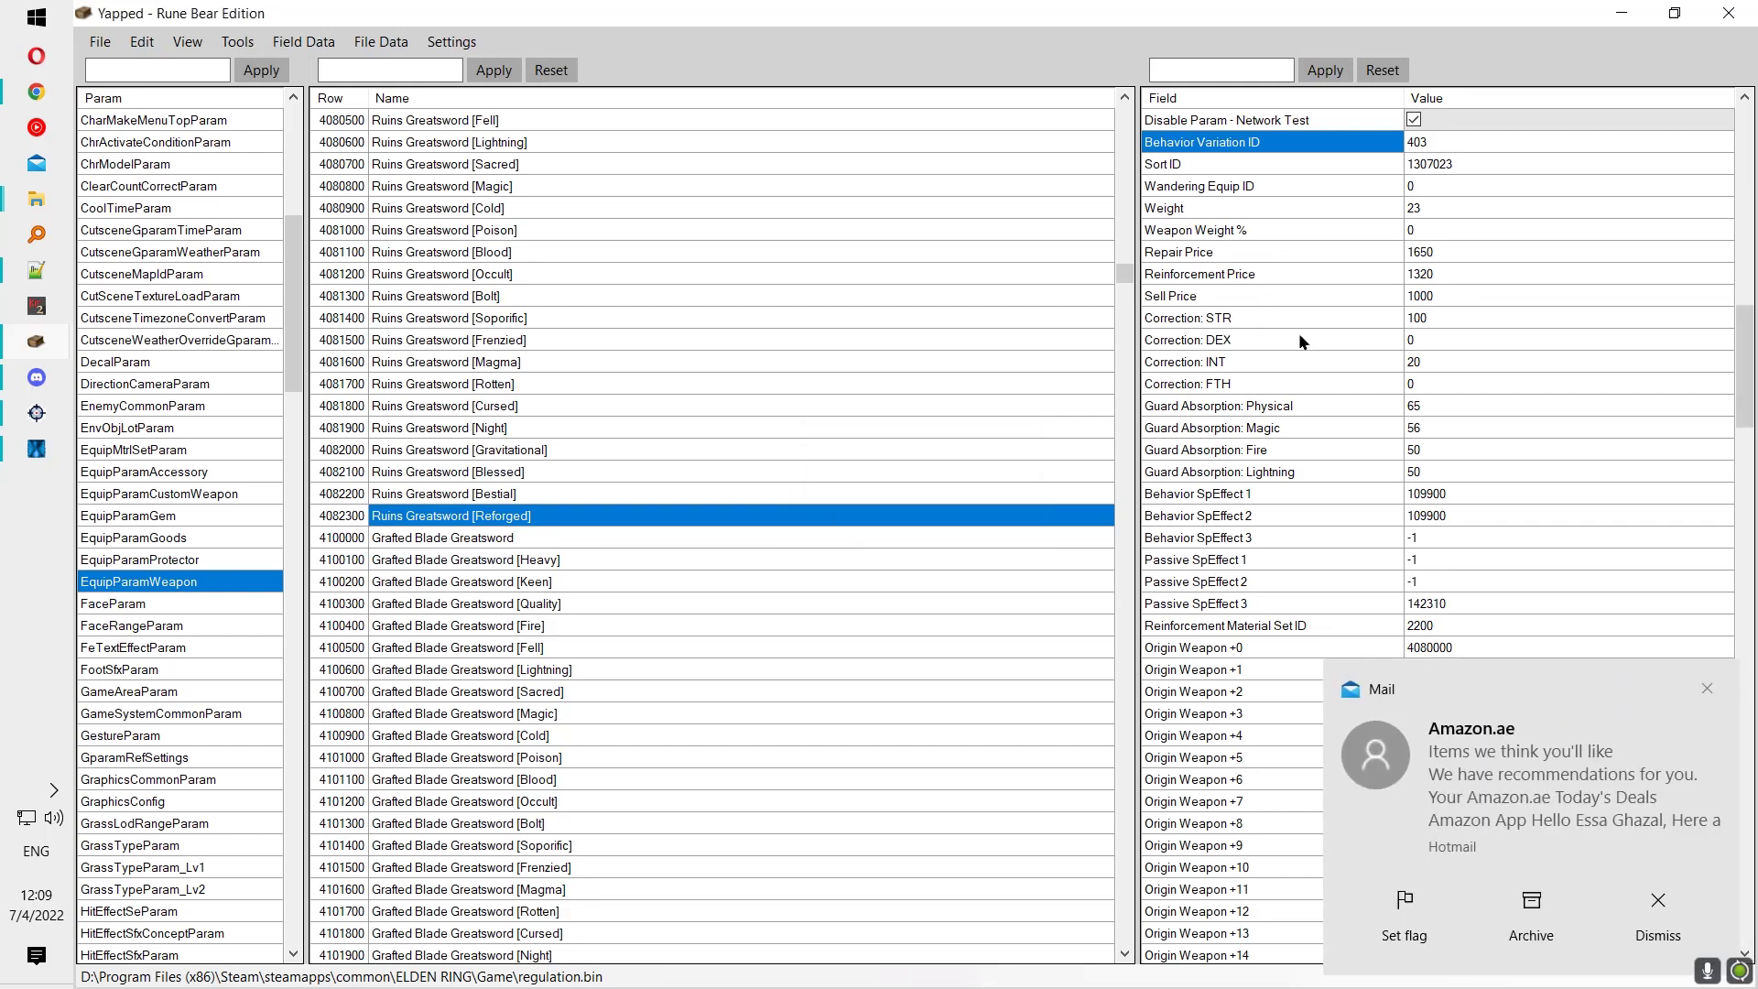
click(1342, 546)
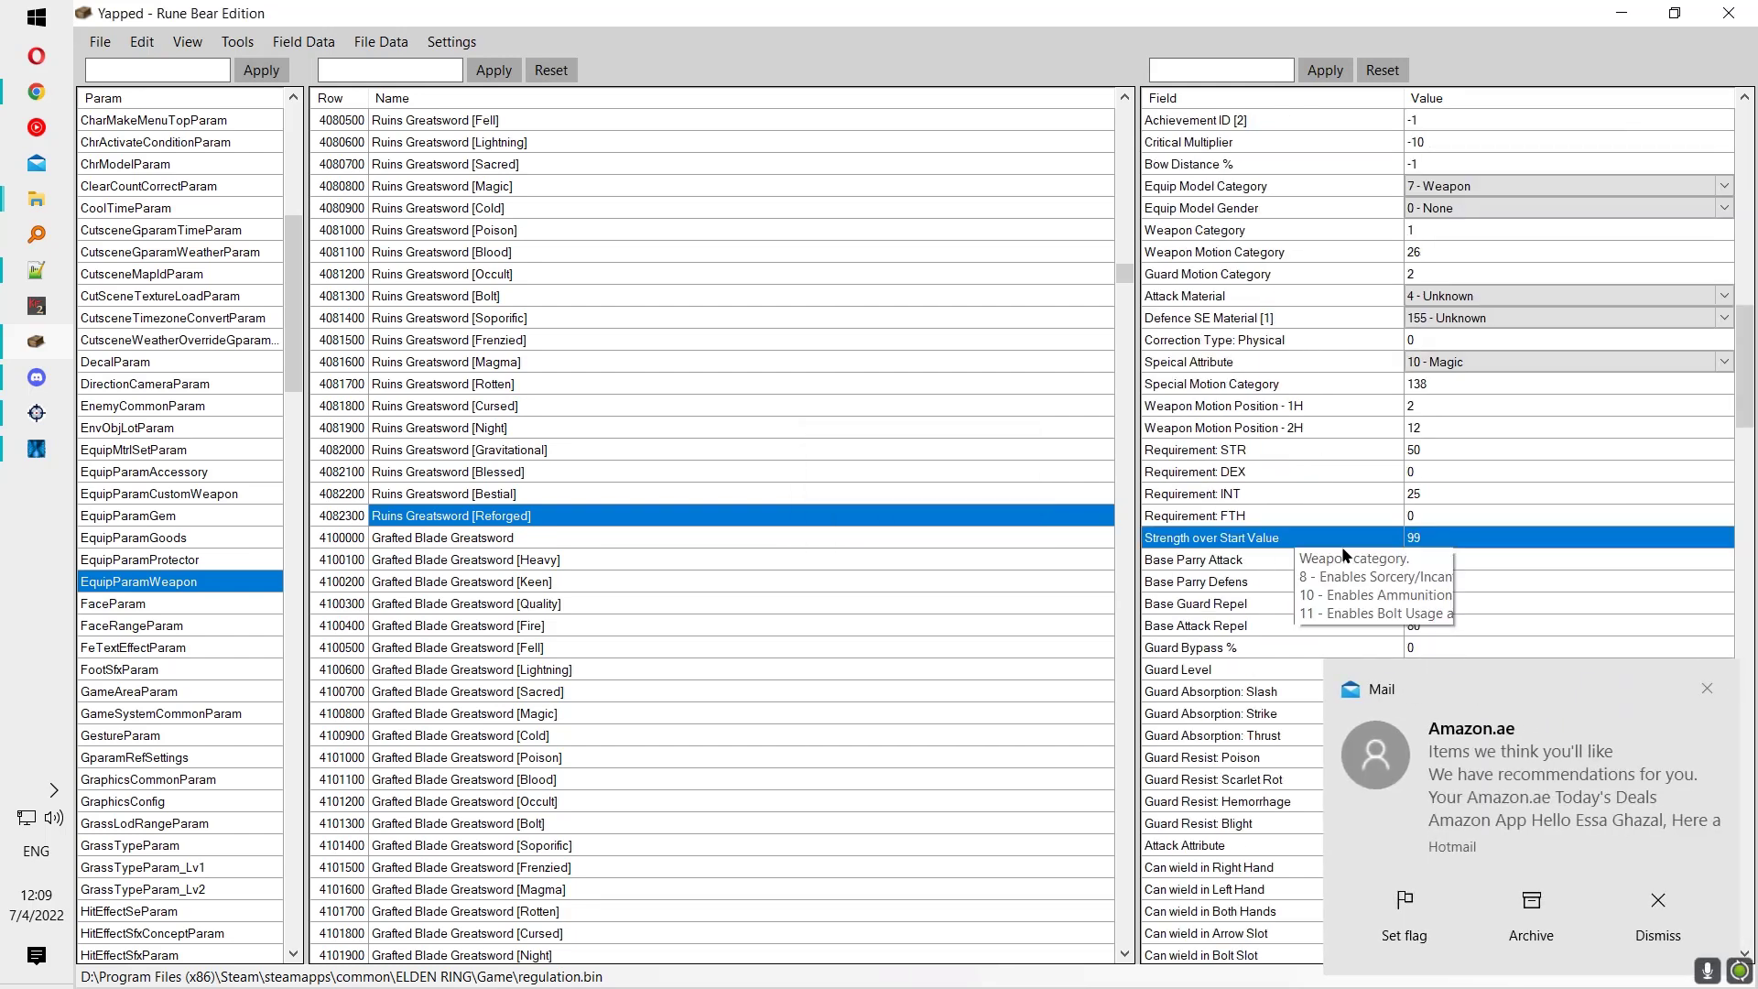
click(1708, 689)
scroll(1465, 591, up, 7)
scroll(1426, 575, up, 1)
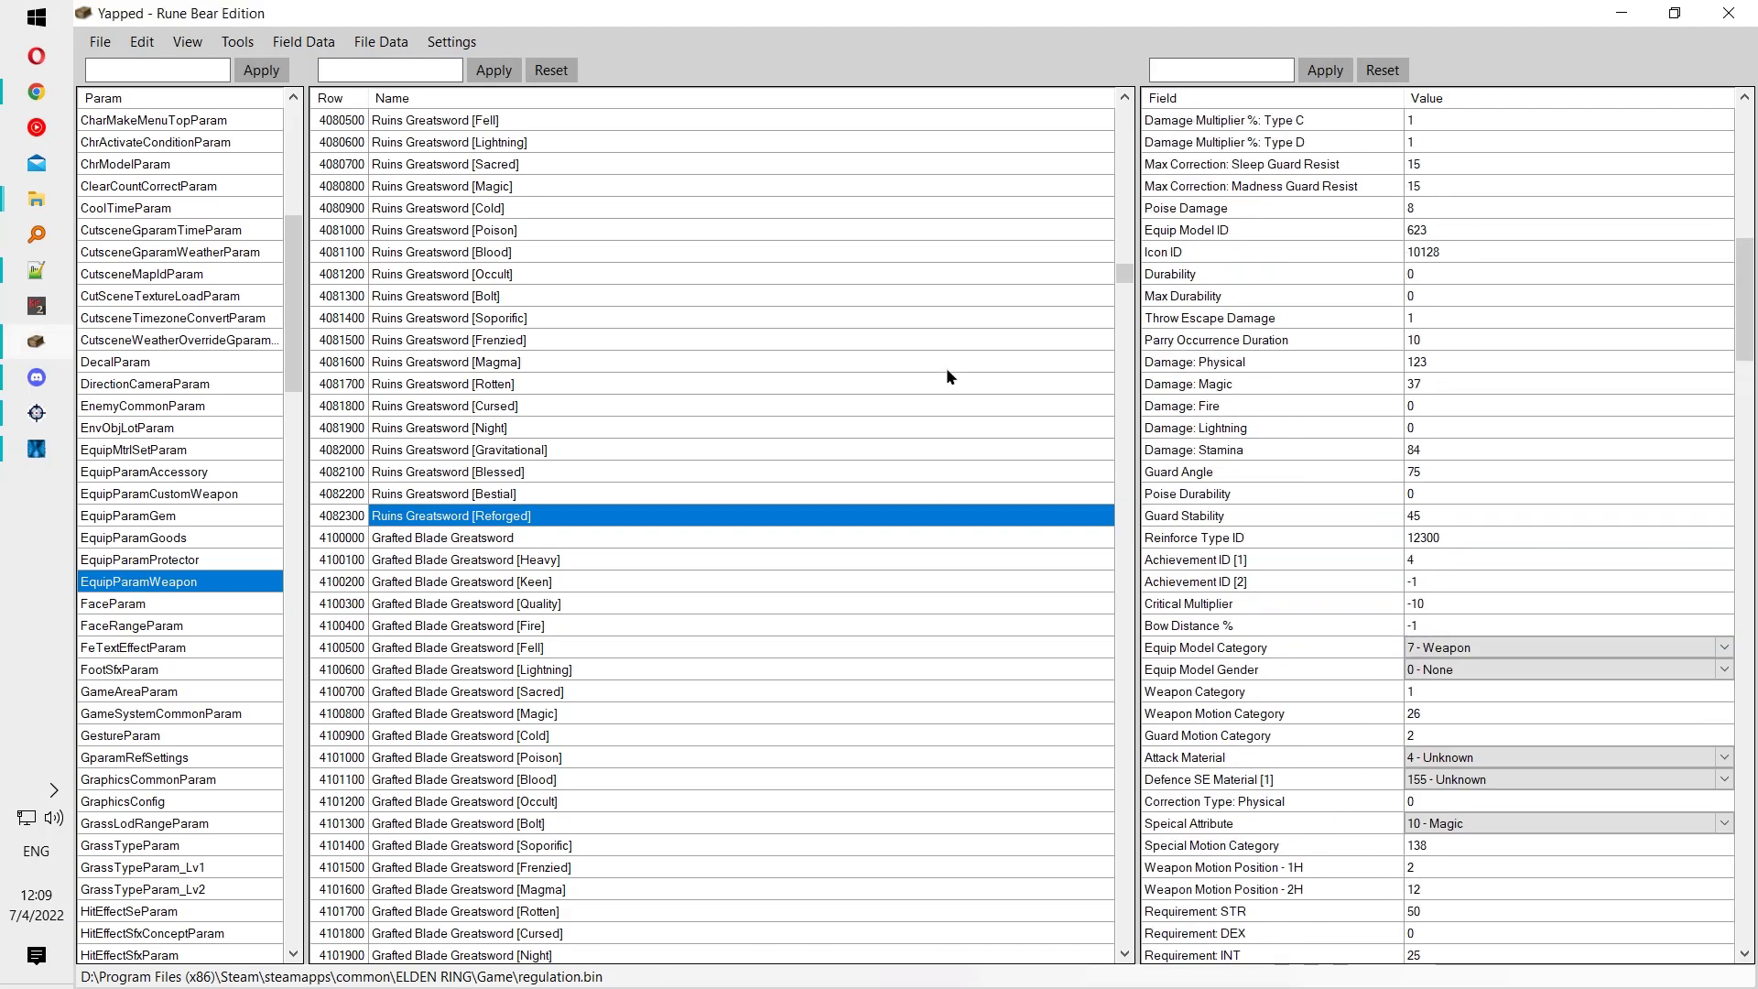
Step: Switch to Chrome to check Grafted Blade Greatsword's attack, guard, scaling and requirement stats on the wiki, then return to Yapped
click(36, 91)
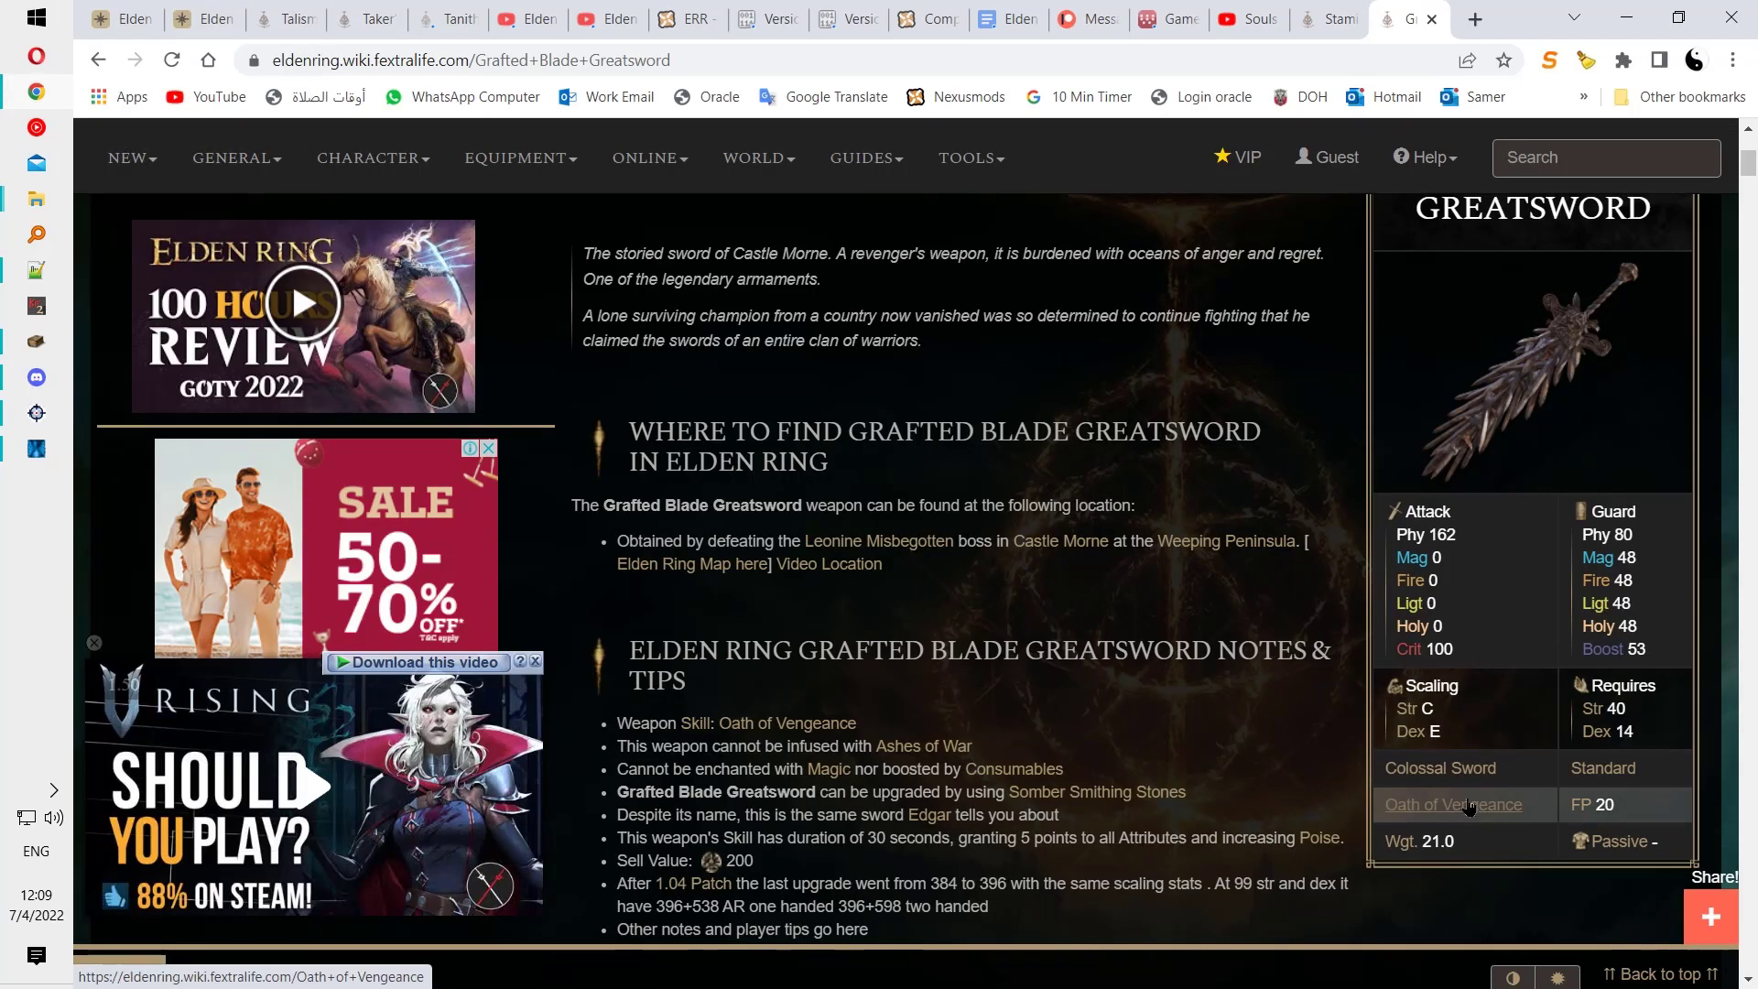
scroll(1526, 711, down, 1)
scroll(1593, 714, up, 3)
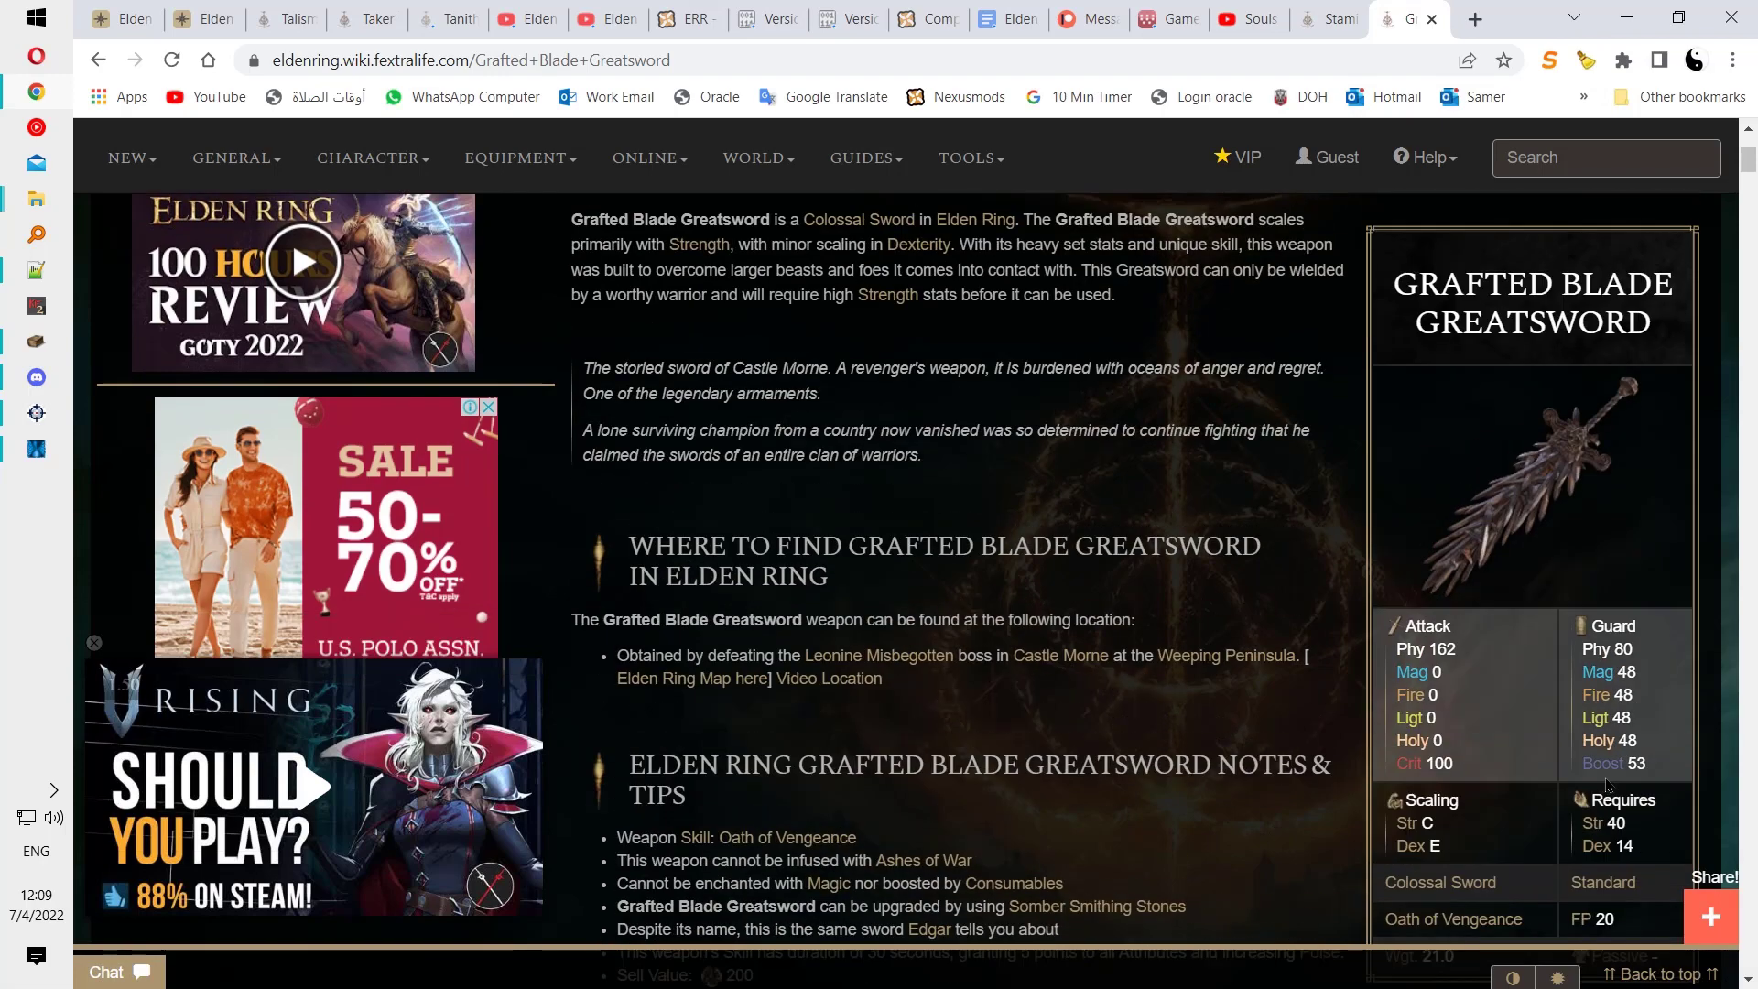
scroll(1639, 718, down, 2)
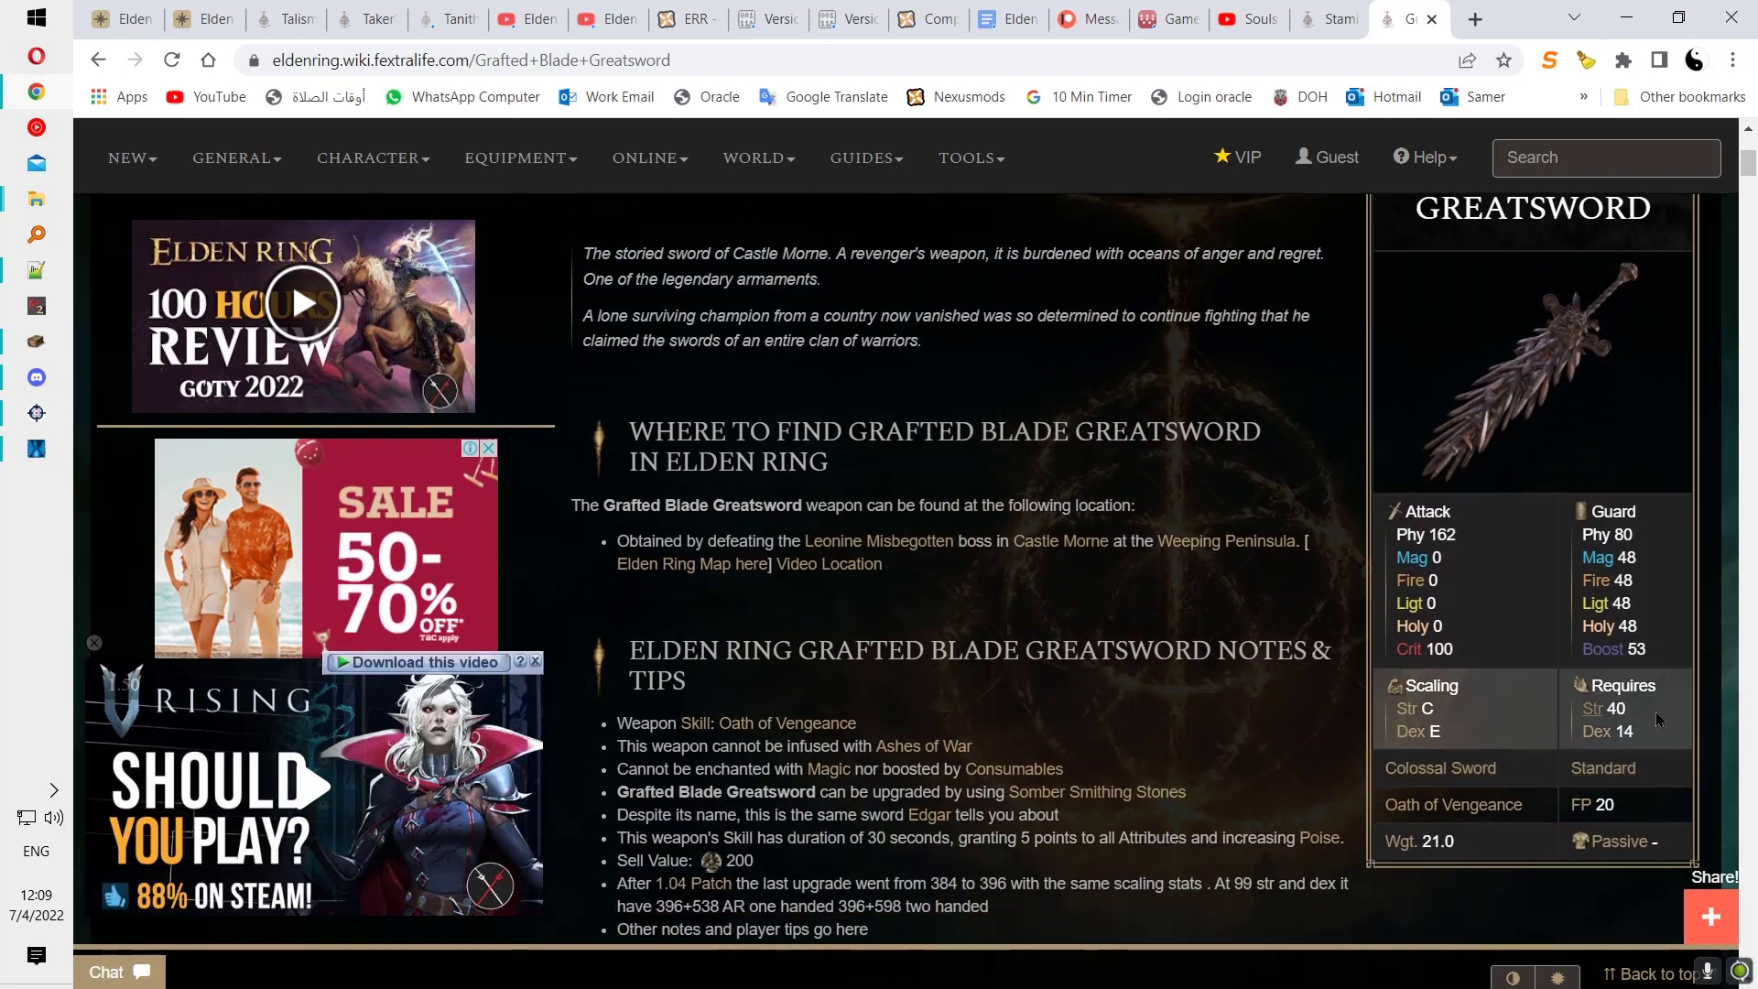
click(1625, 19)
Step: Examine the guard absorption, SpEffect, Origin Weapon and damage multiplier fields of Ruins Greatsword [Reforged], including Guard Absorption: Fire
scroll(1483, 405, up, 14)
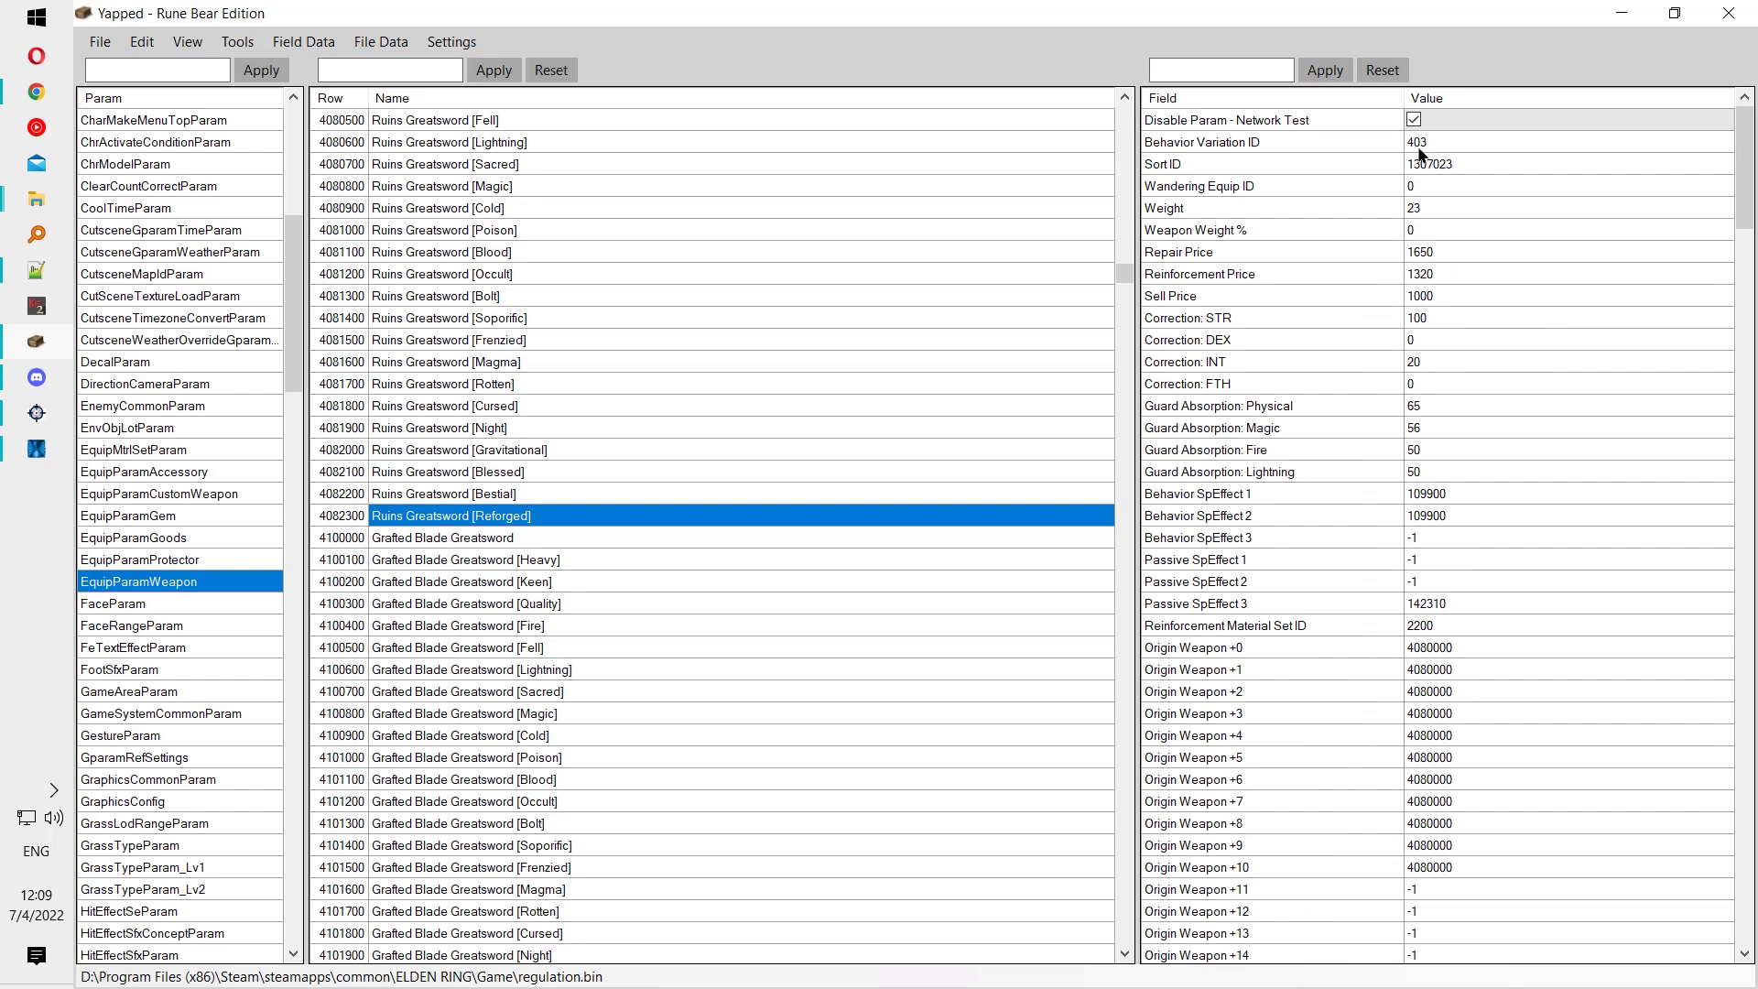
scroll(1449, 469, down, 2)
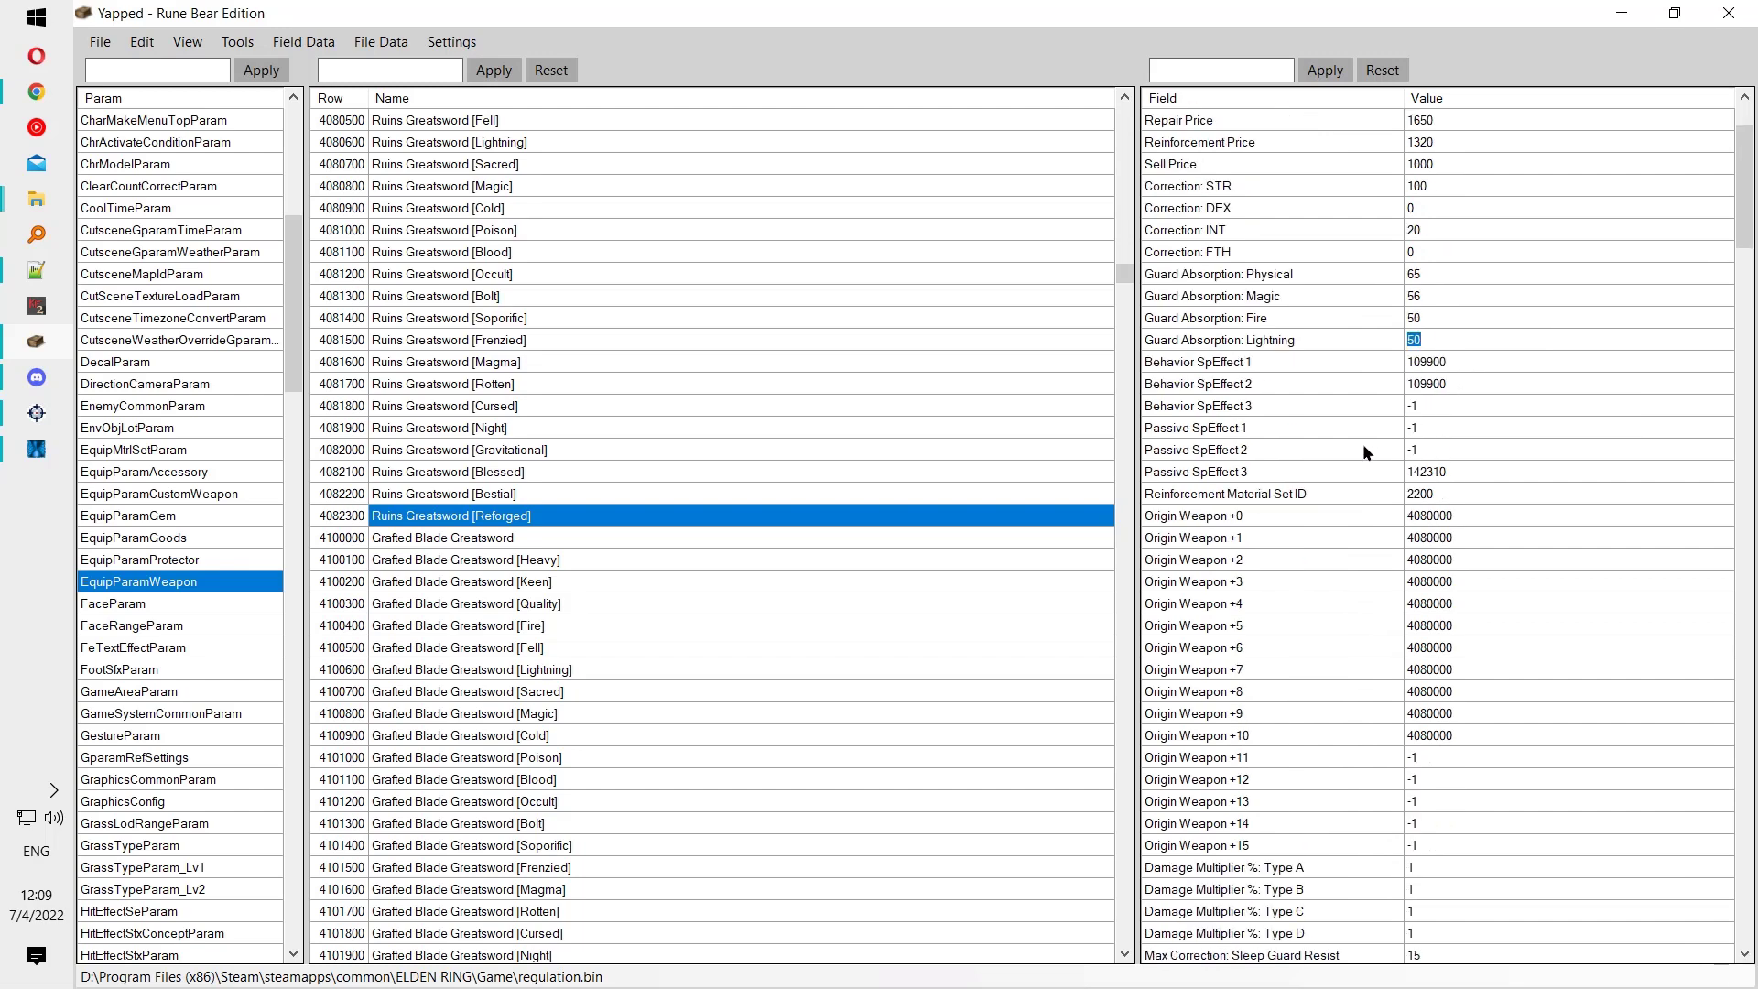
click(1362, 444)
scroll(1470, 489, down, 4)
scroll(1472, 487, down, 2)
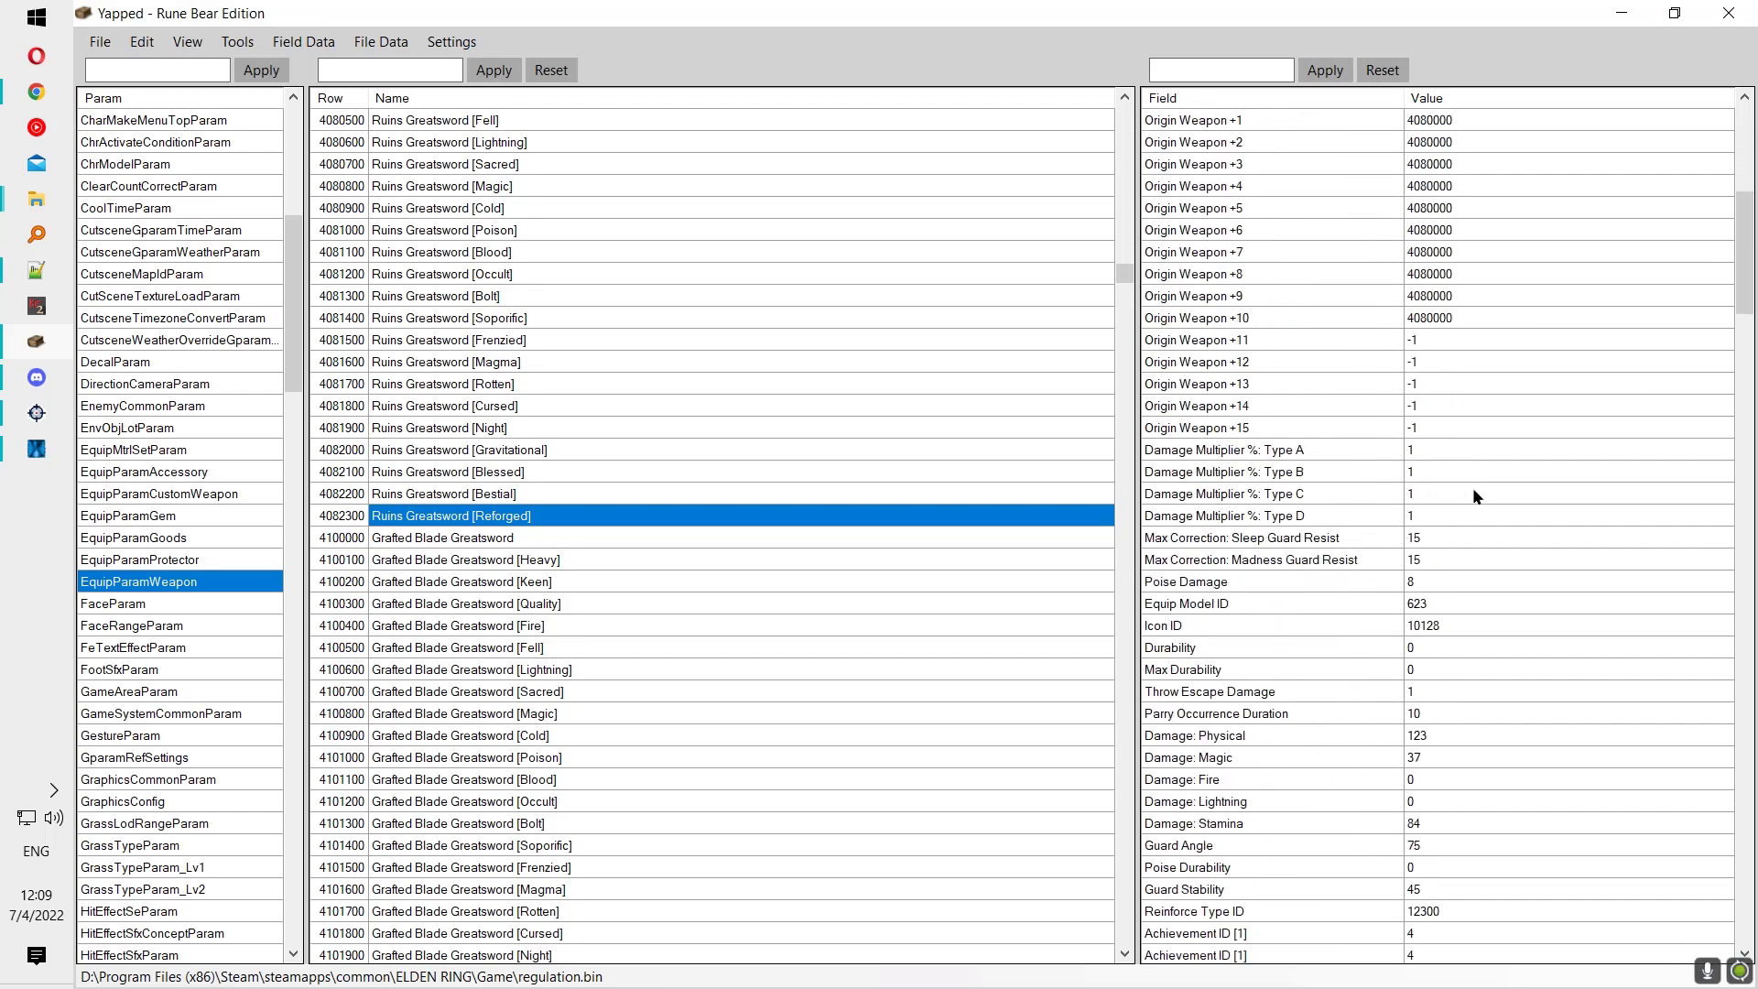
scroll(1465, 449, up, 5)
click(1262, 256)
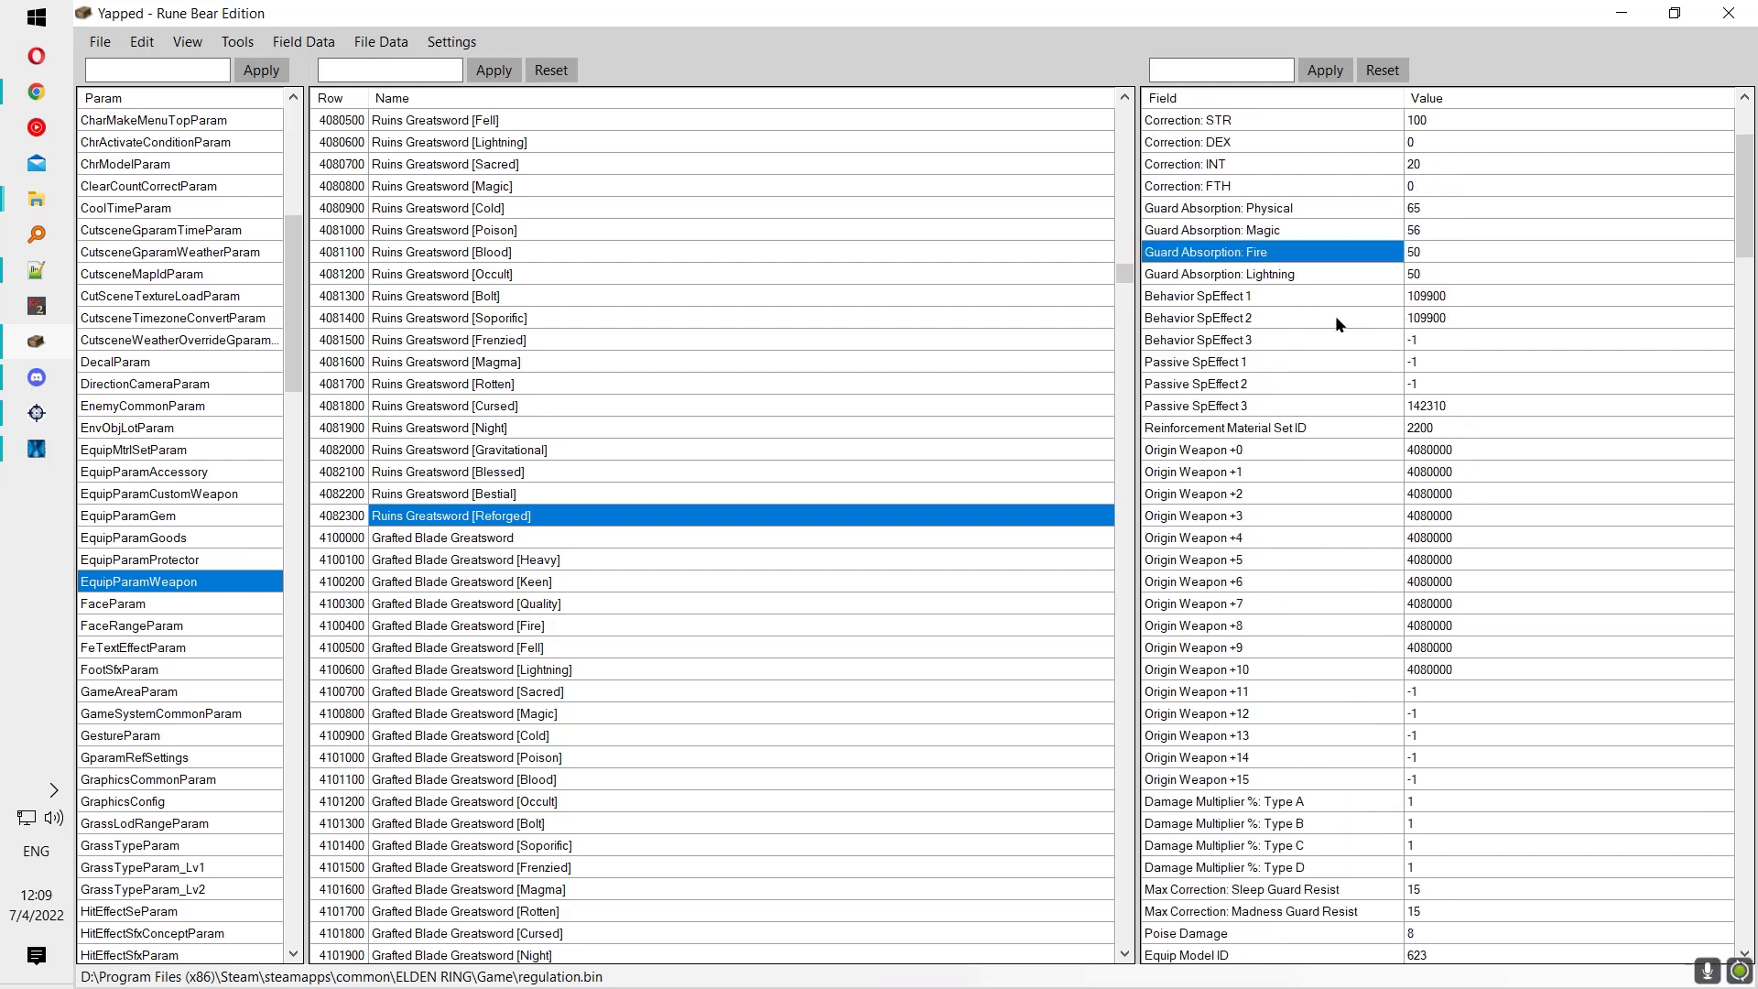
scroll(1342, 338, up, 2)
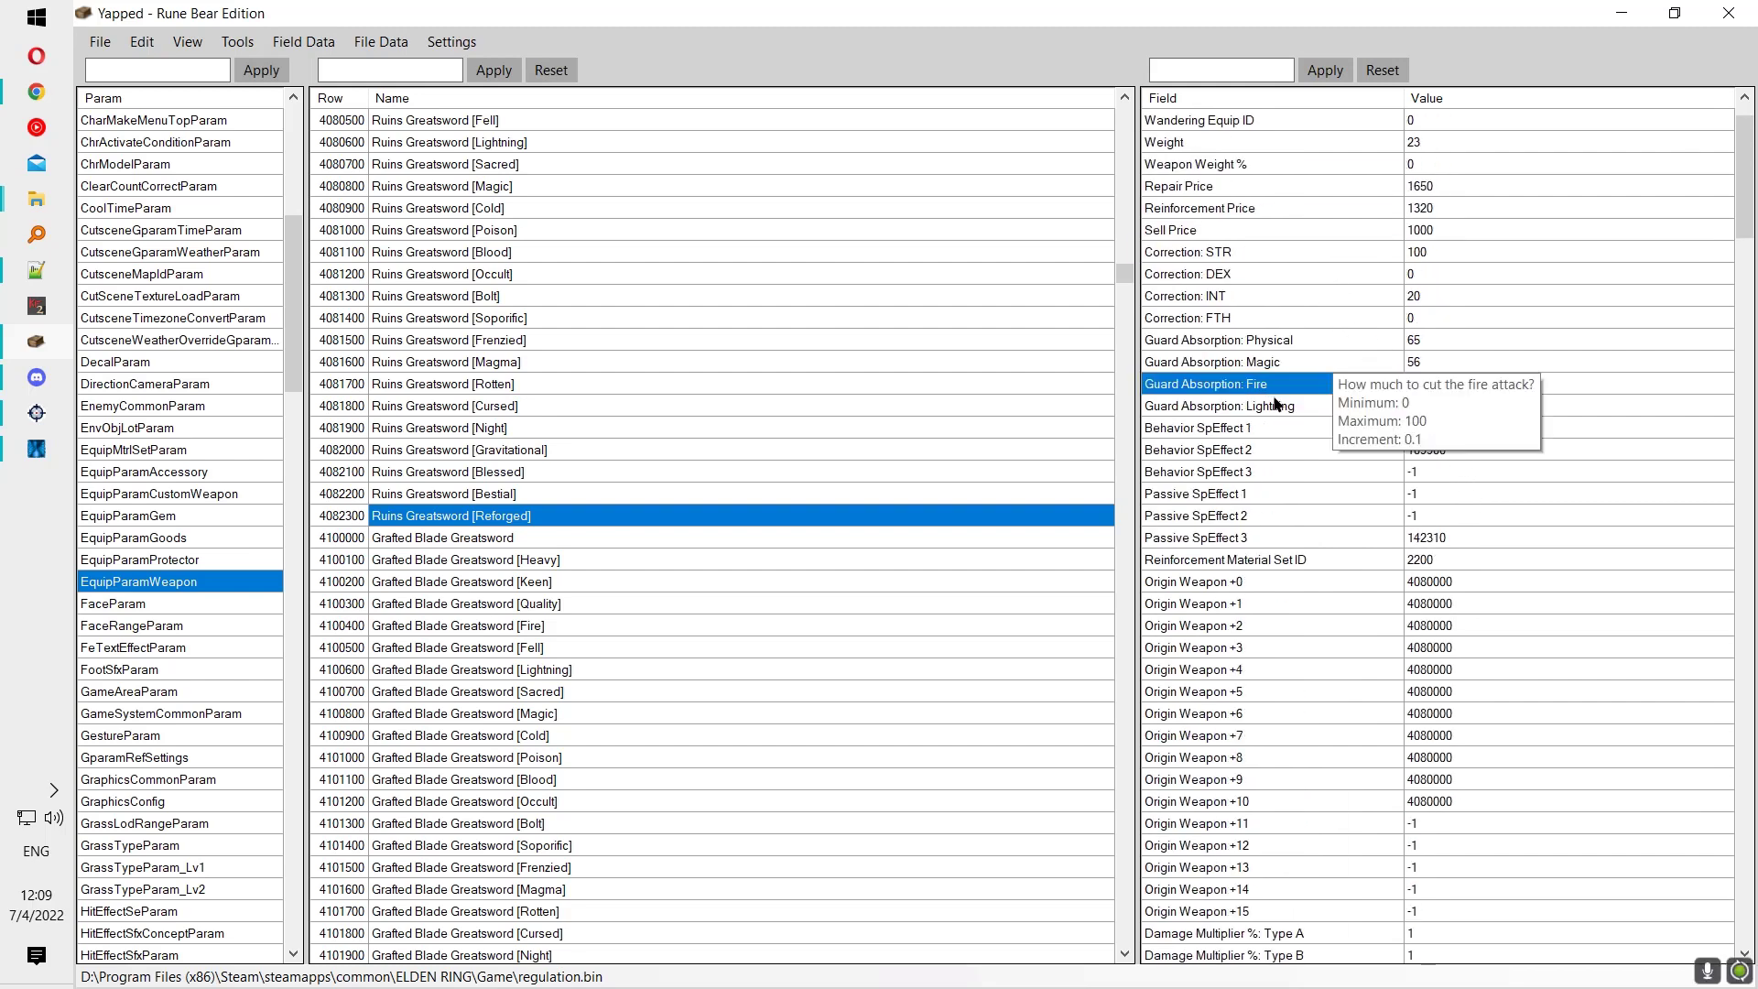
scroll(1272, 403, down, 3)
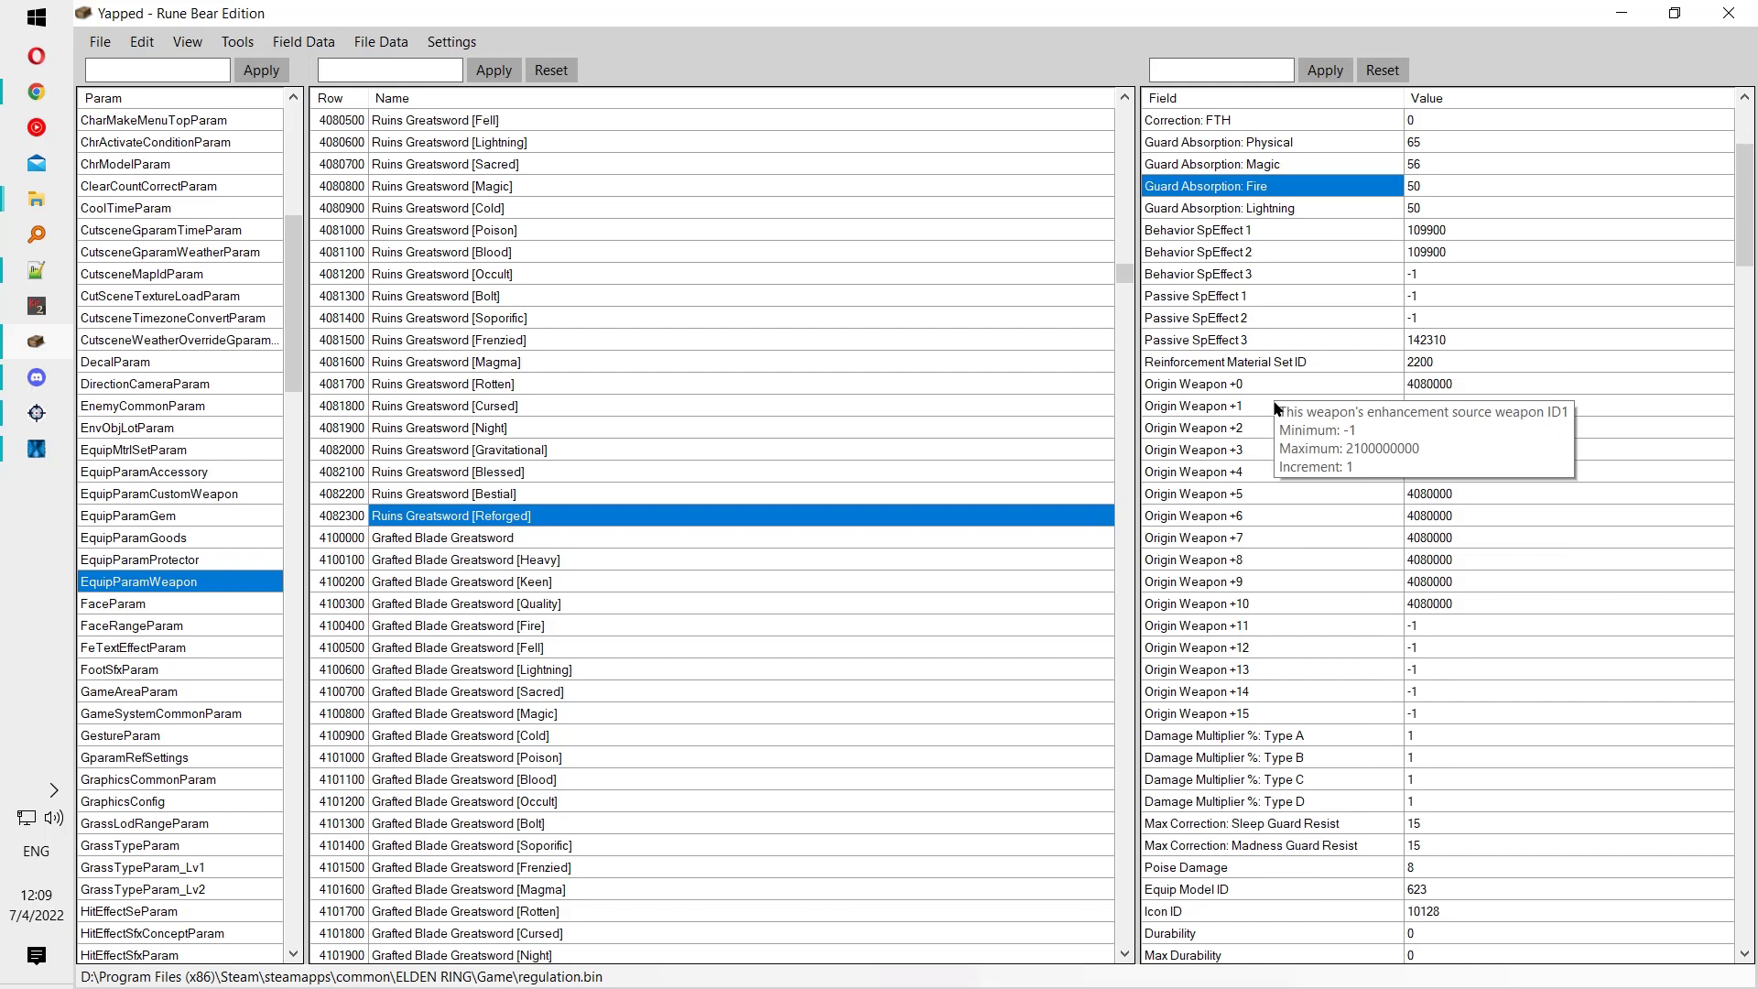
scroll(1457, 531, down, 2)
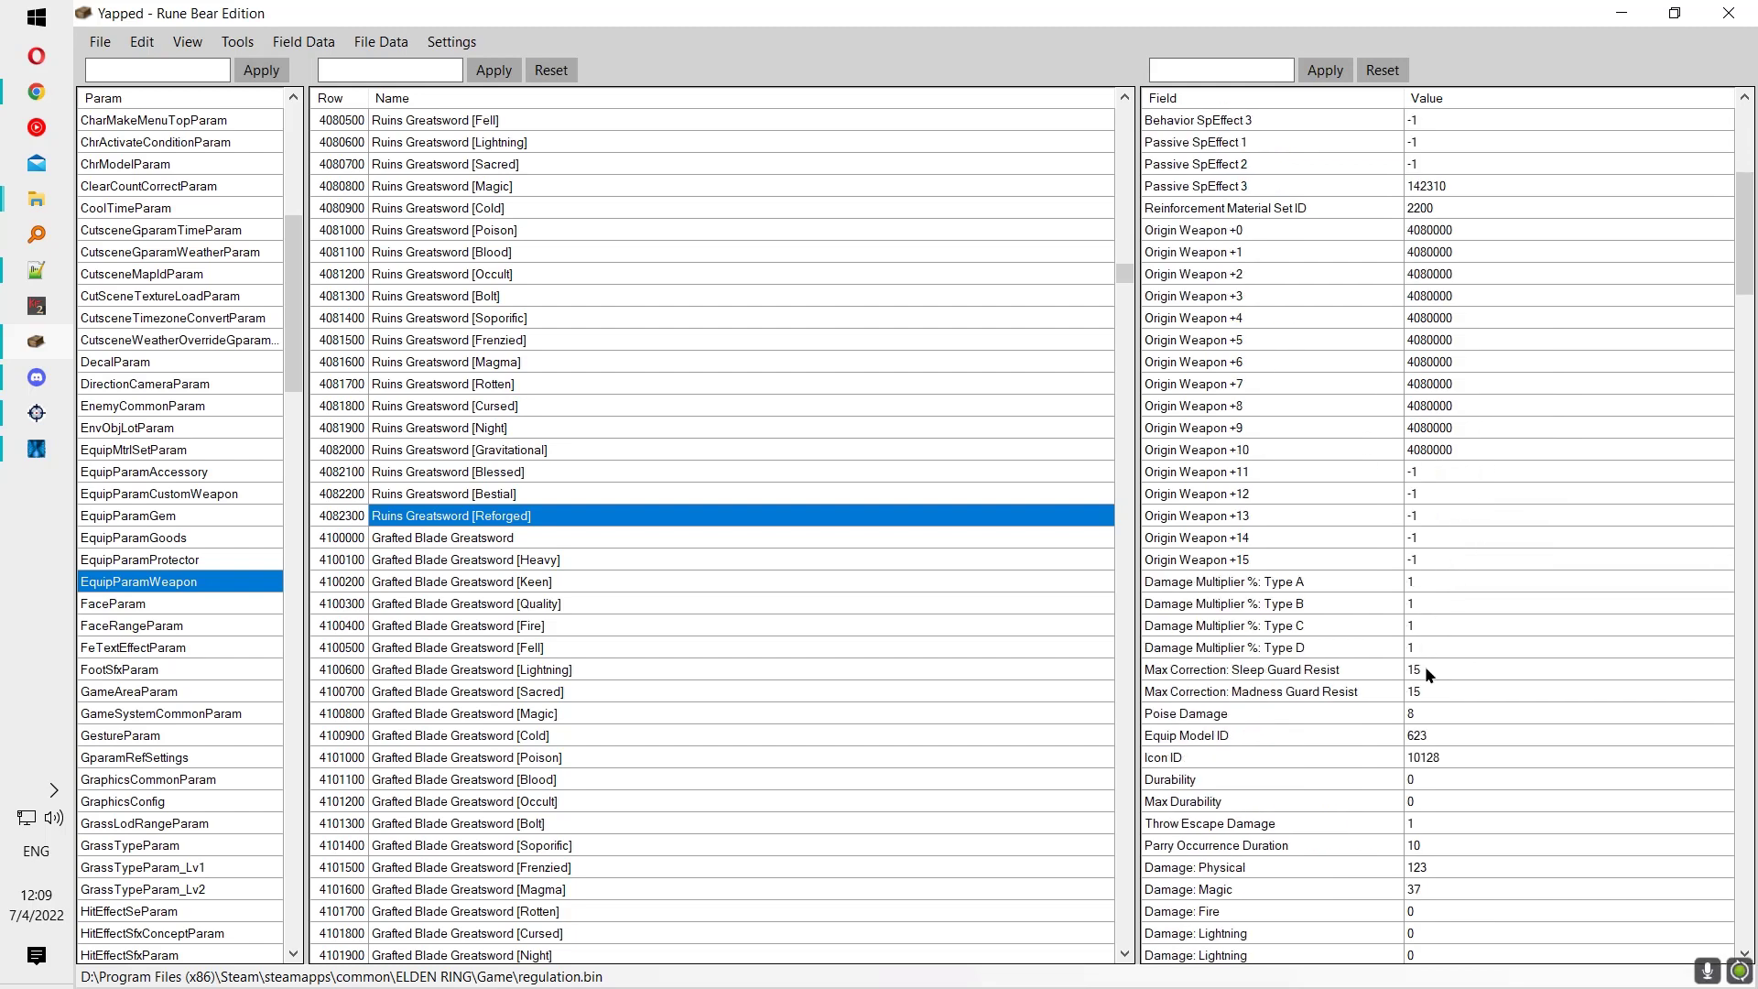
Step: Examine the Poise Durability, Guard Stability and weapon category fields of Ruins Greatsword [Reforged]
scroll(1410, 696, down, 3)
click(1214, 825)
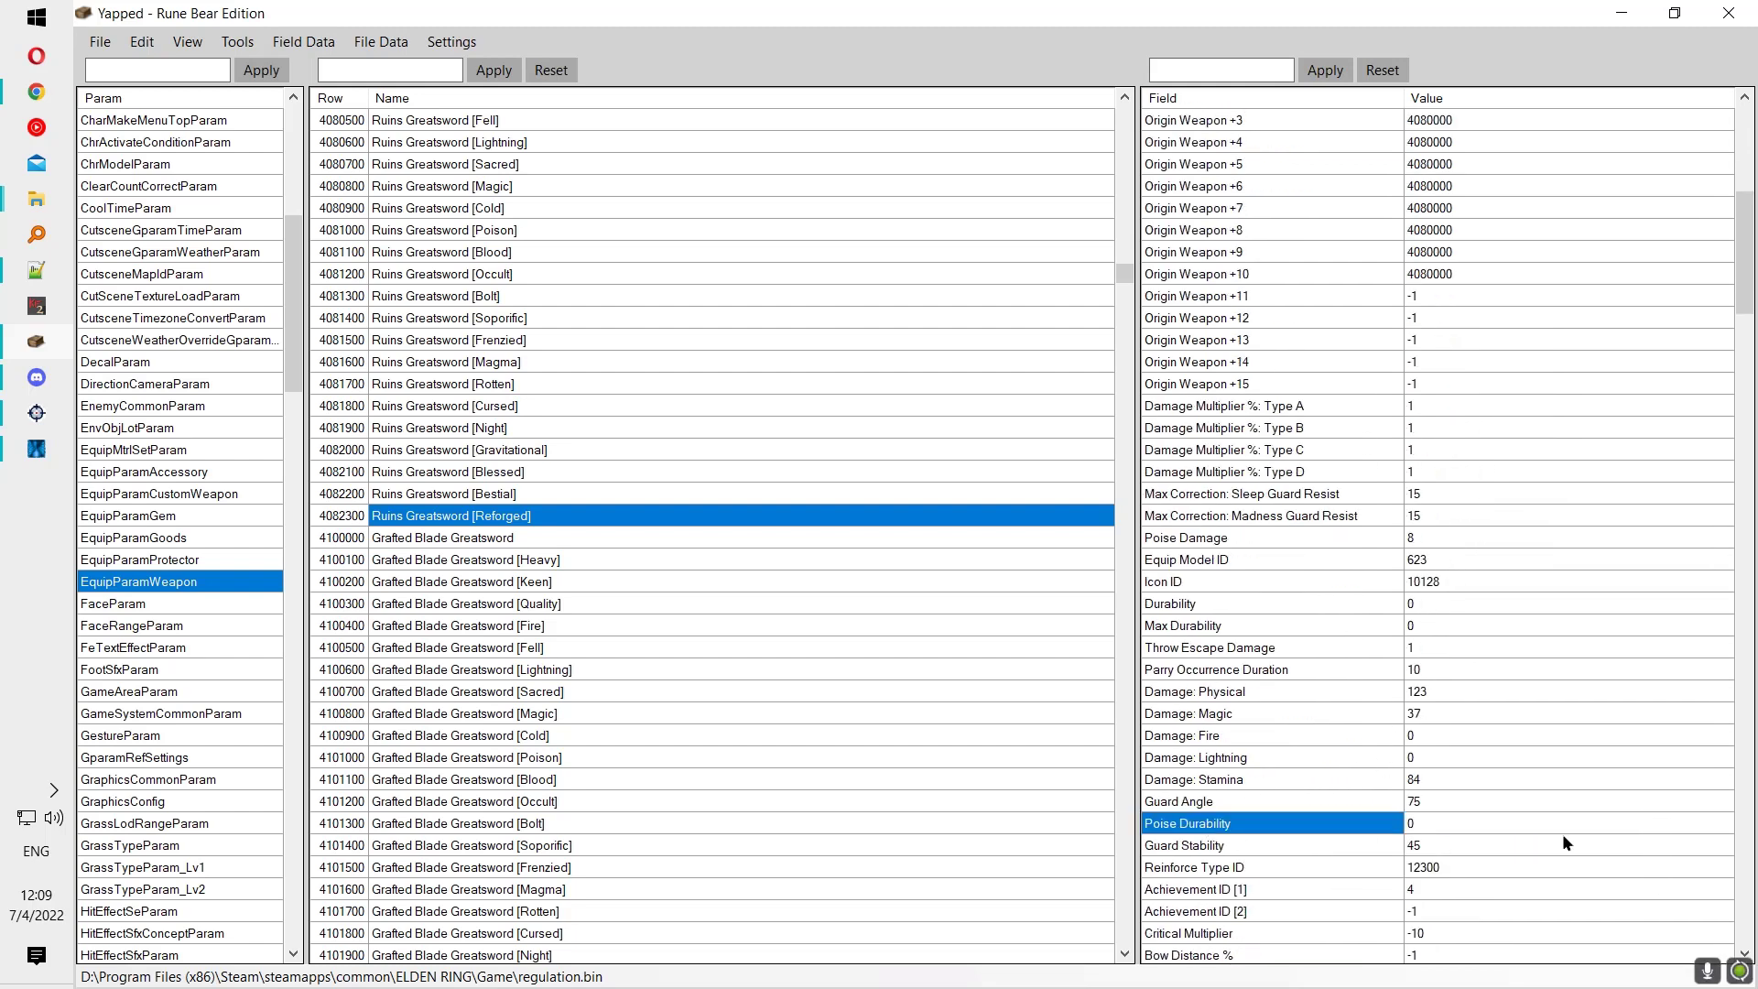
scroll(1410, 801, down, 1)
click(1254, 778)
scroll(1318, 787, down, 1)
scroll(1347, 795, down, 2)
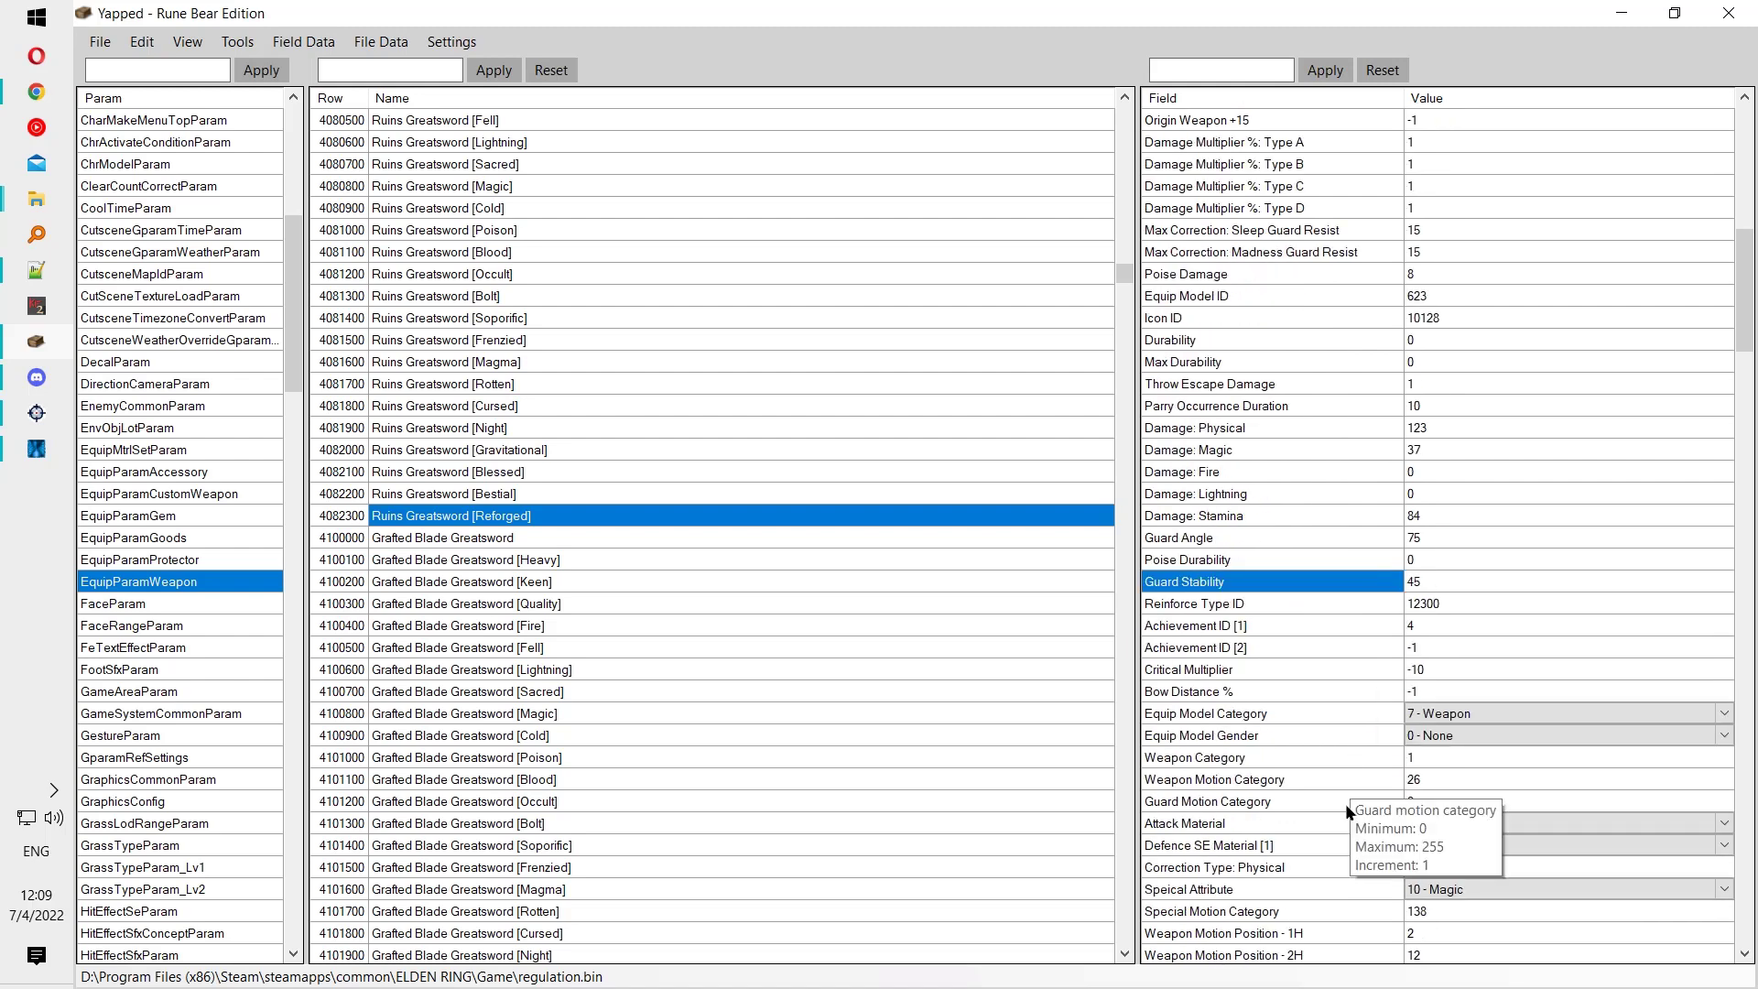
scroll(1324, 817, down, 1)
Step: Check the STR, DEX and INT requirement fields of Ruins Greatsword [Reforged]
click(1423, 843)
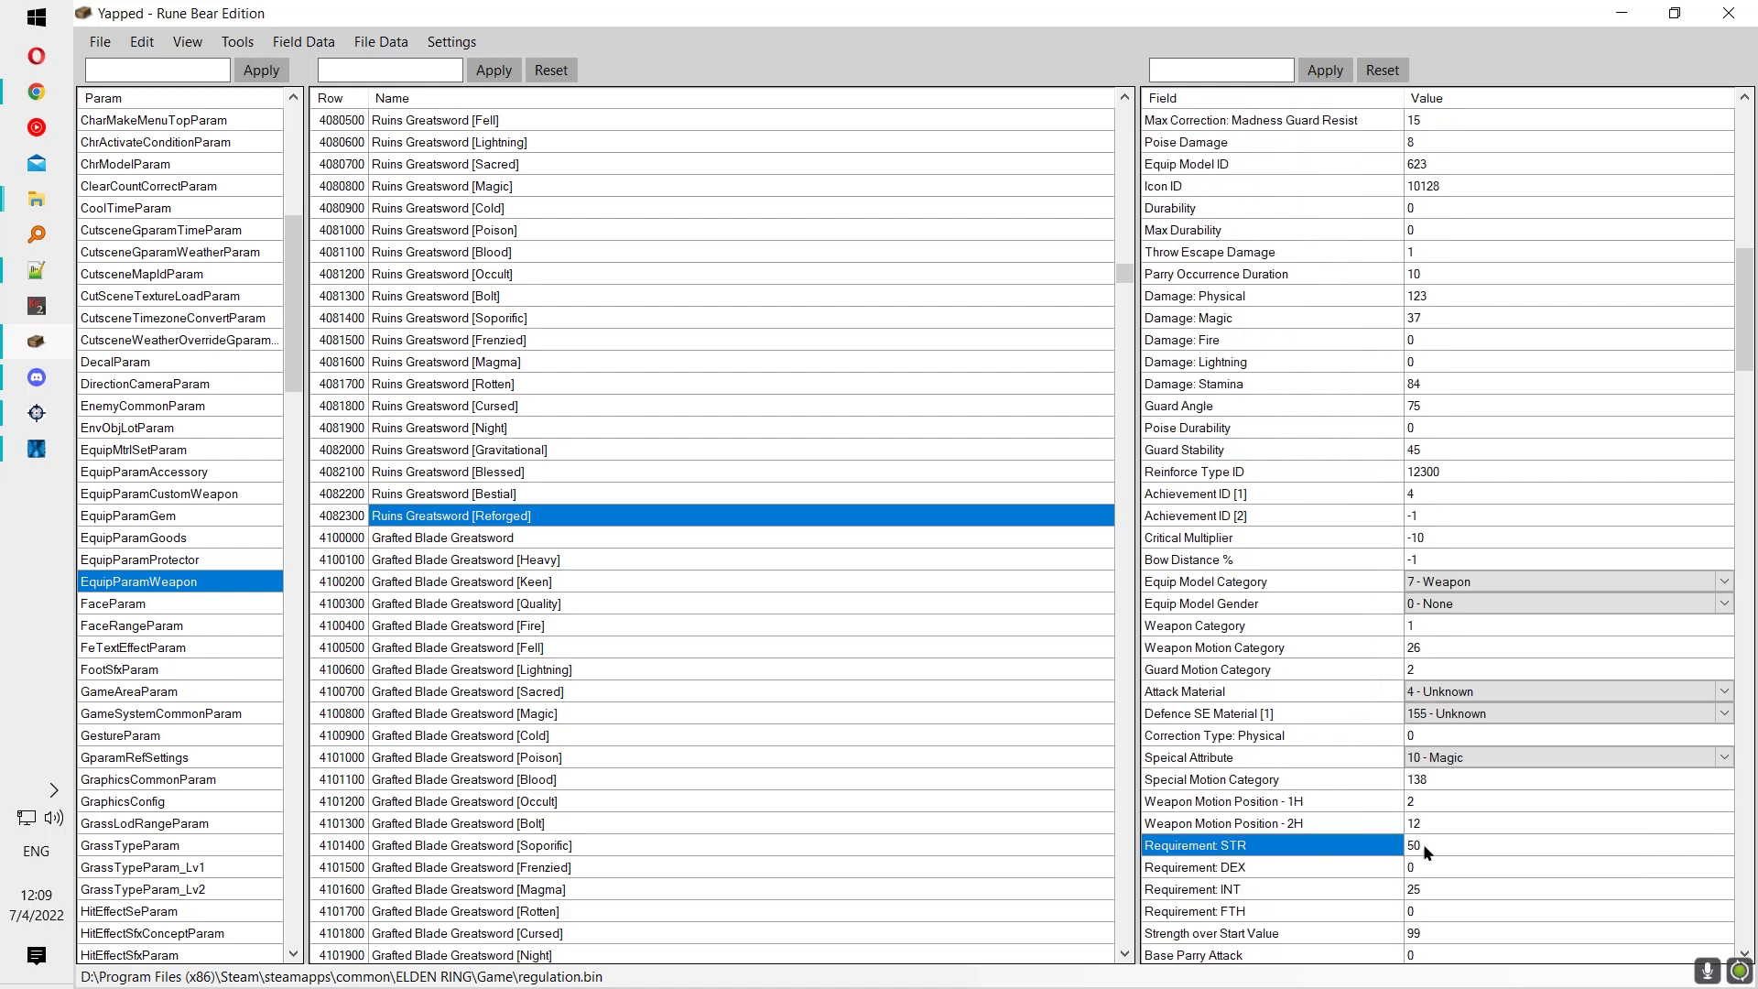
click(1417, 845)
click(1263, 863)
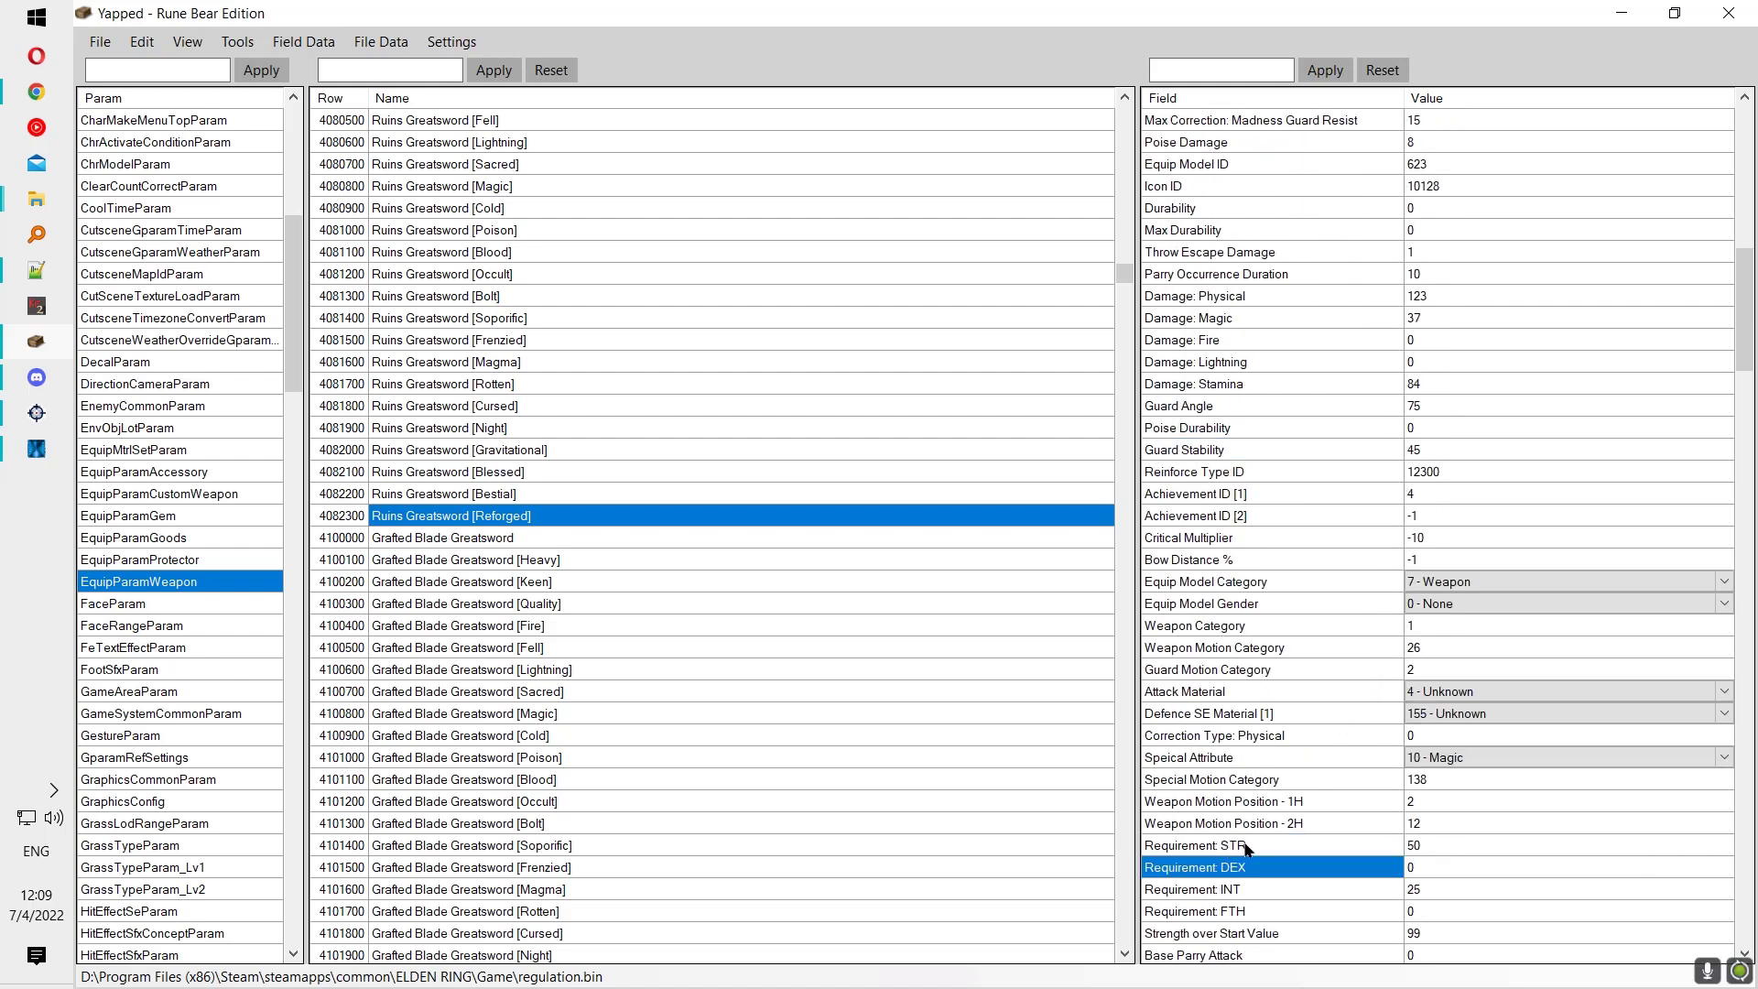
click(1431, 846)
click(1256, 843)
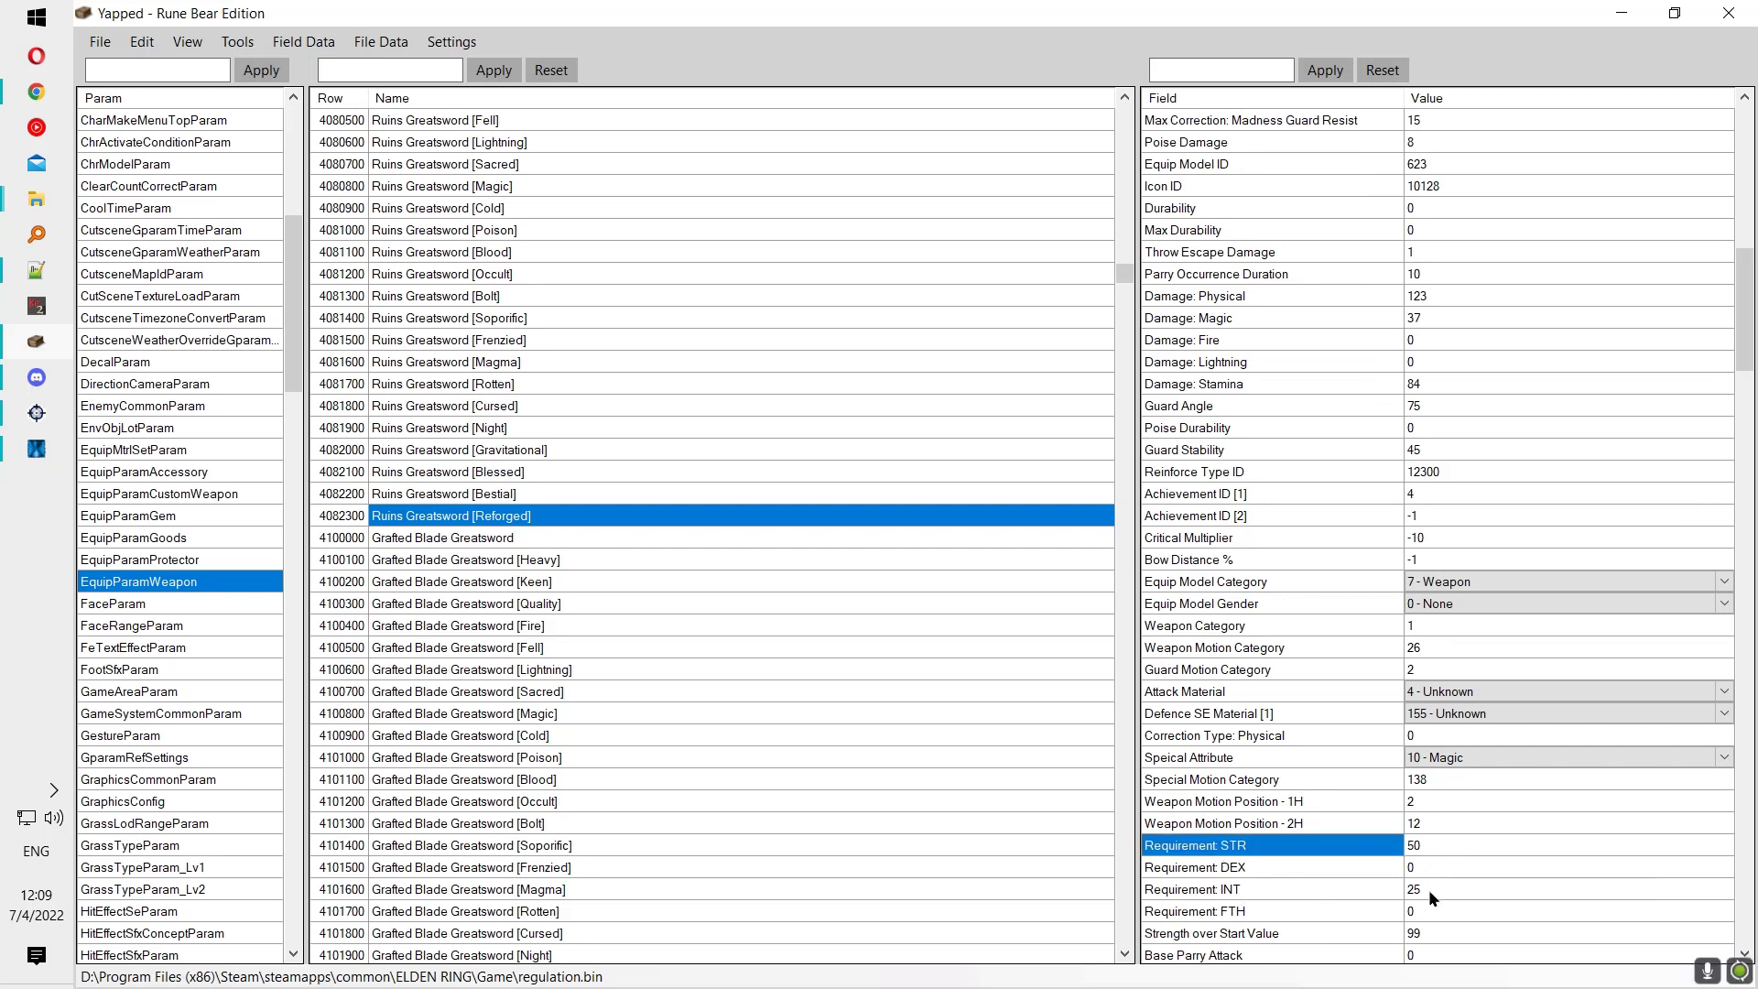
click(1298, 889)
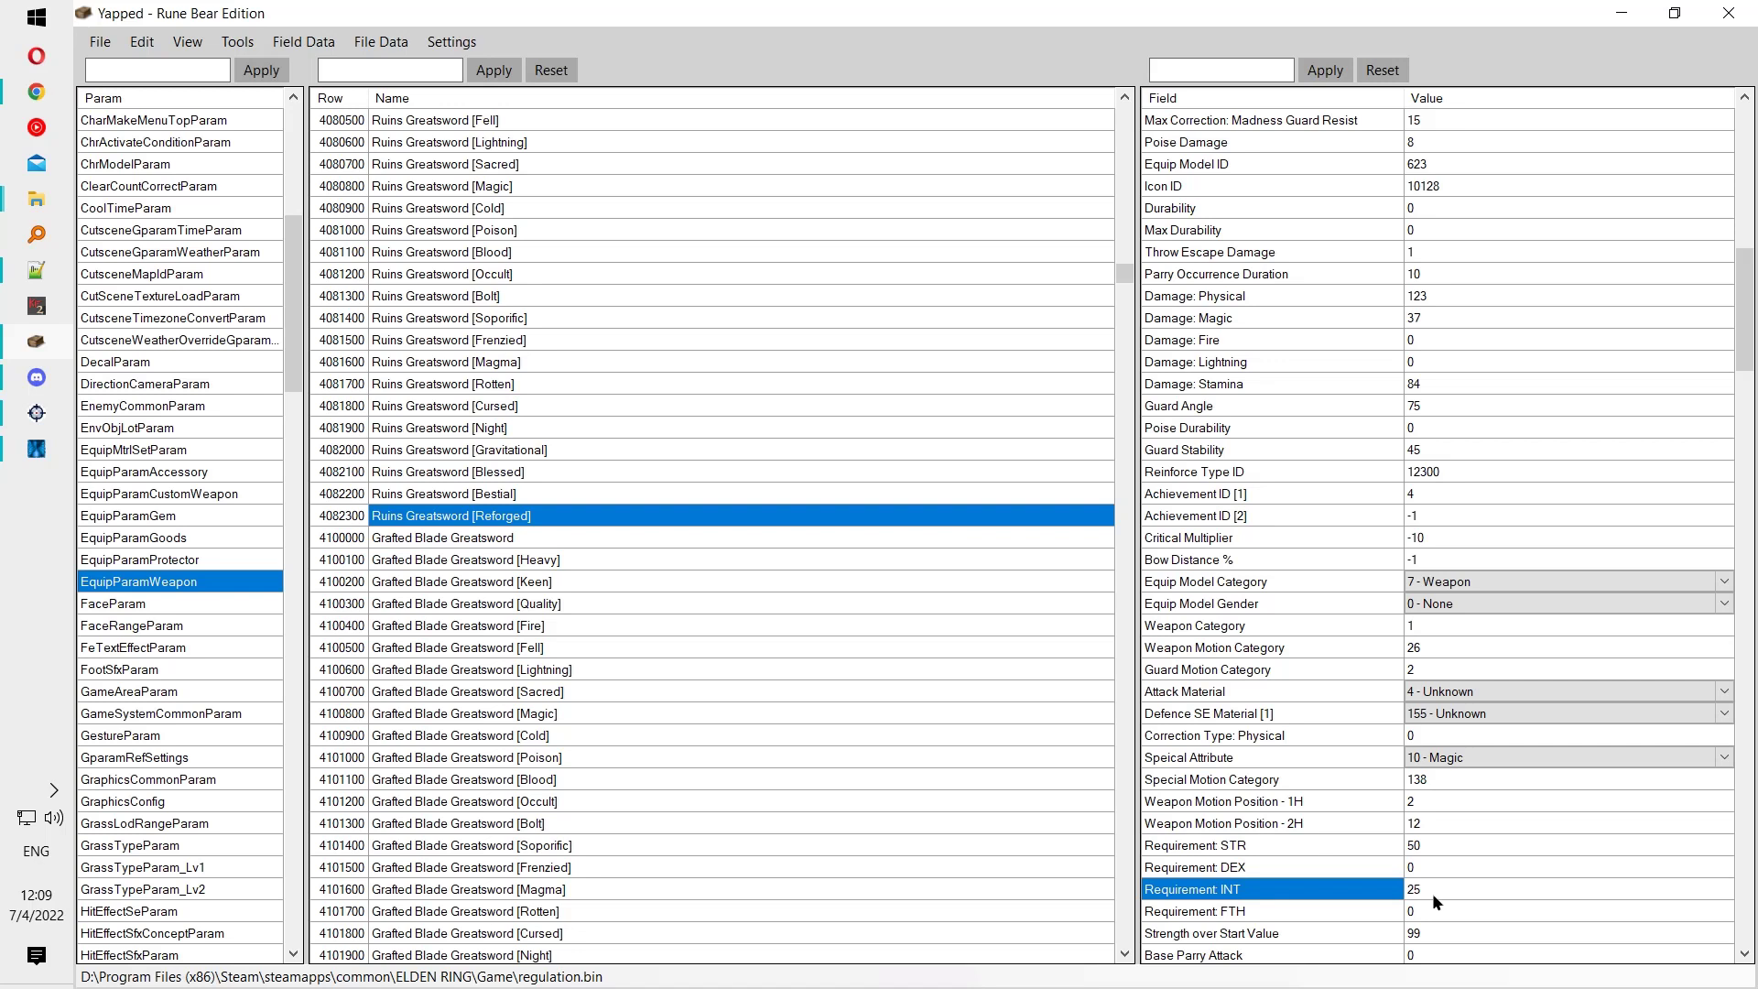
click(1443, 893)
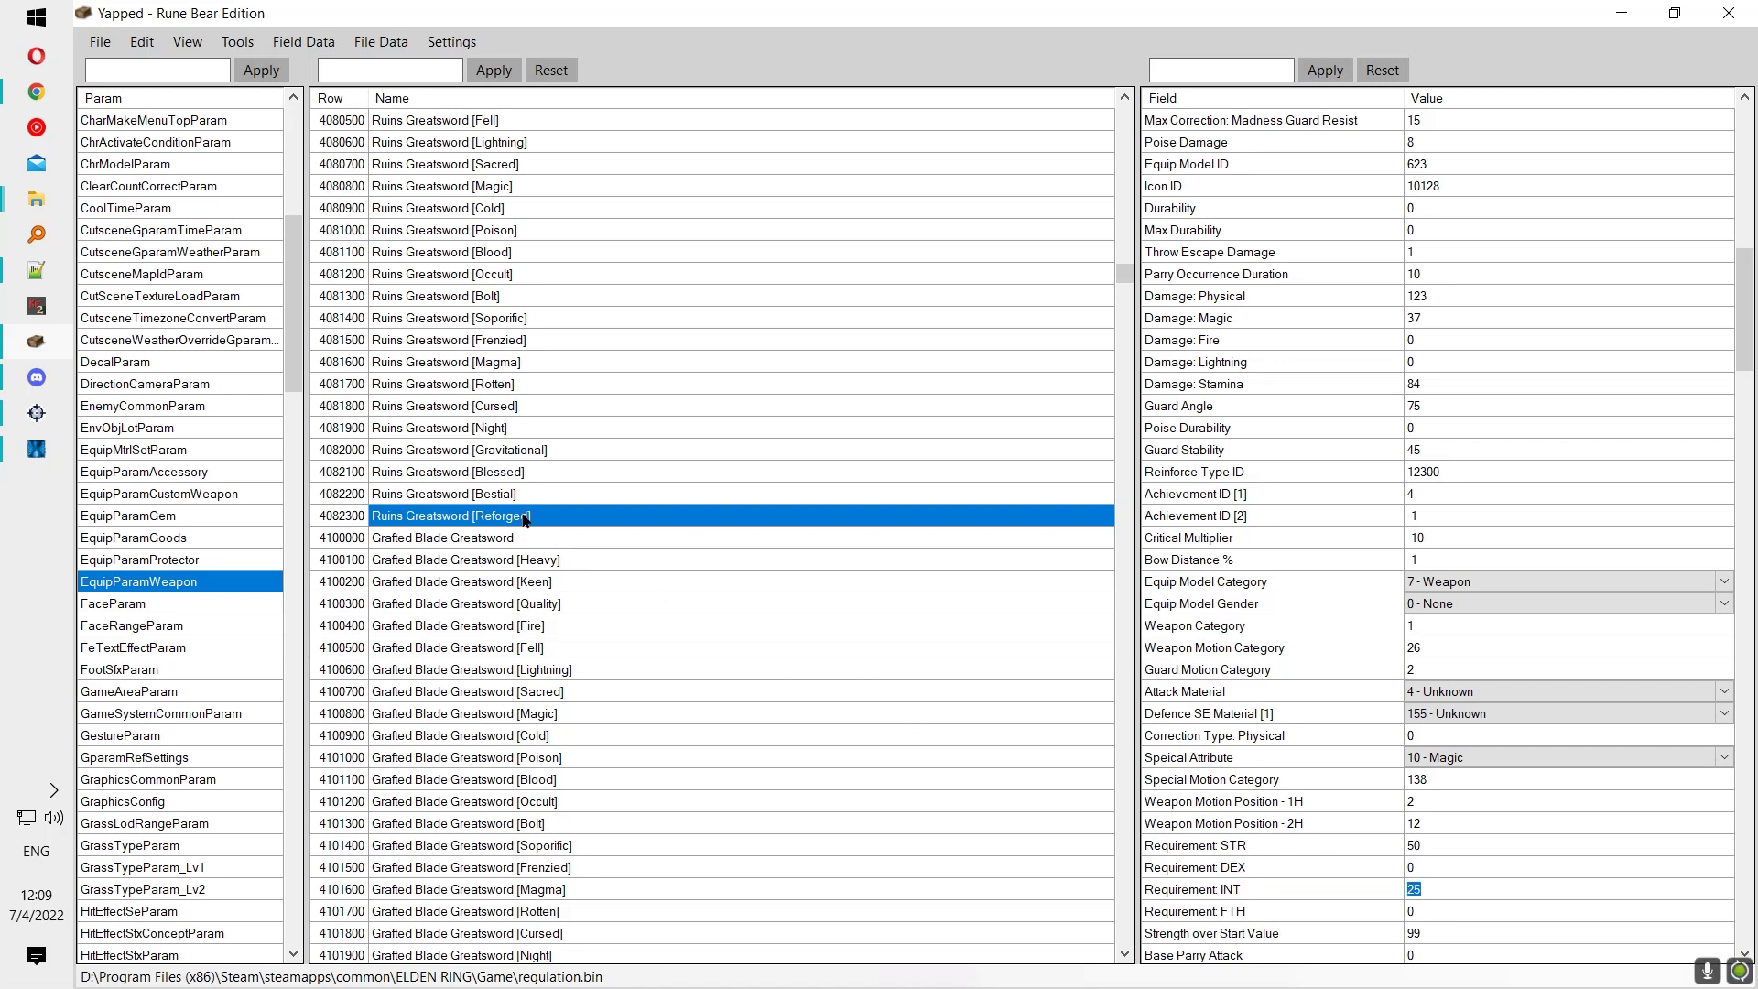
Step: Open the base Grafted Blade Greatsword row and check its STR and DEX requirement fields
click(462, 539)
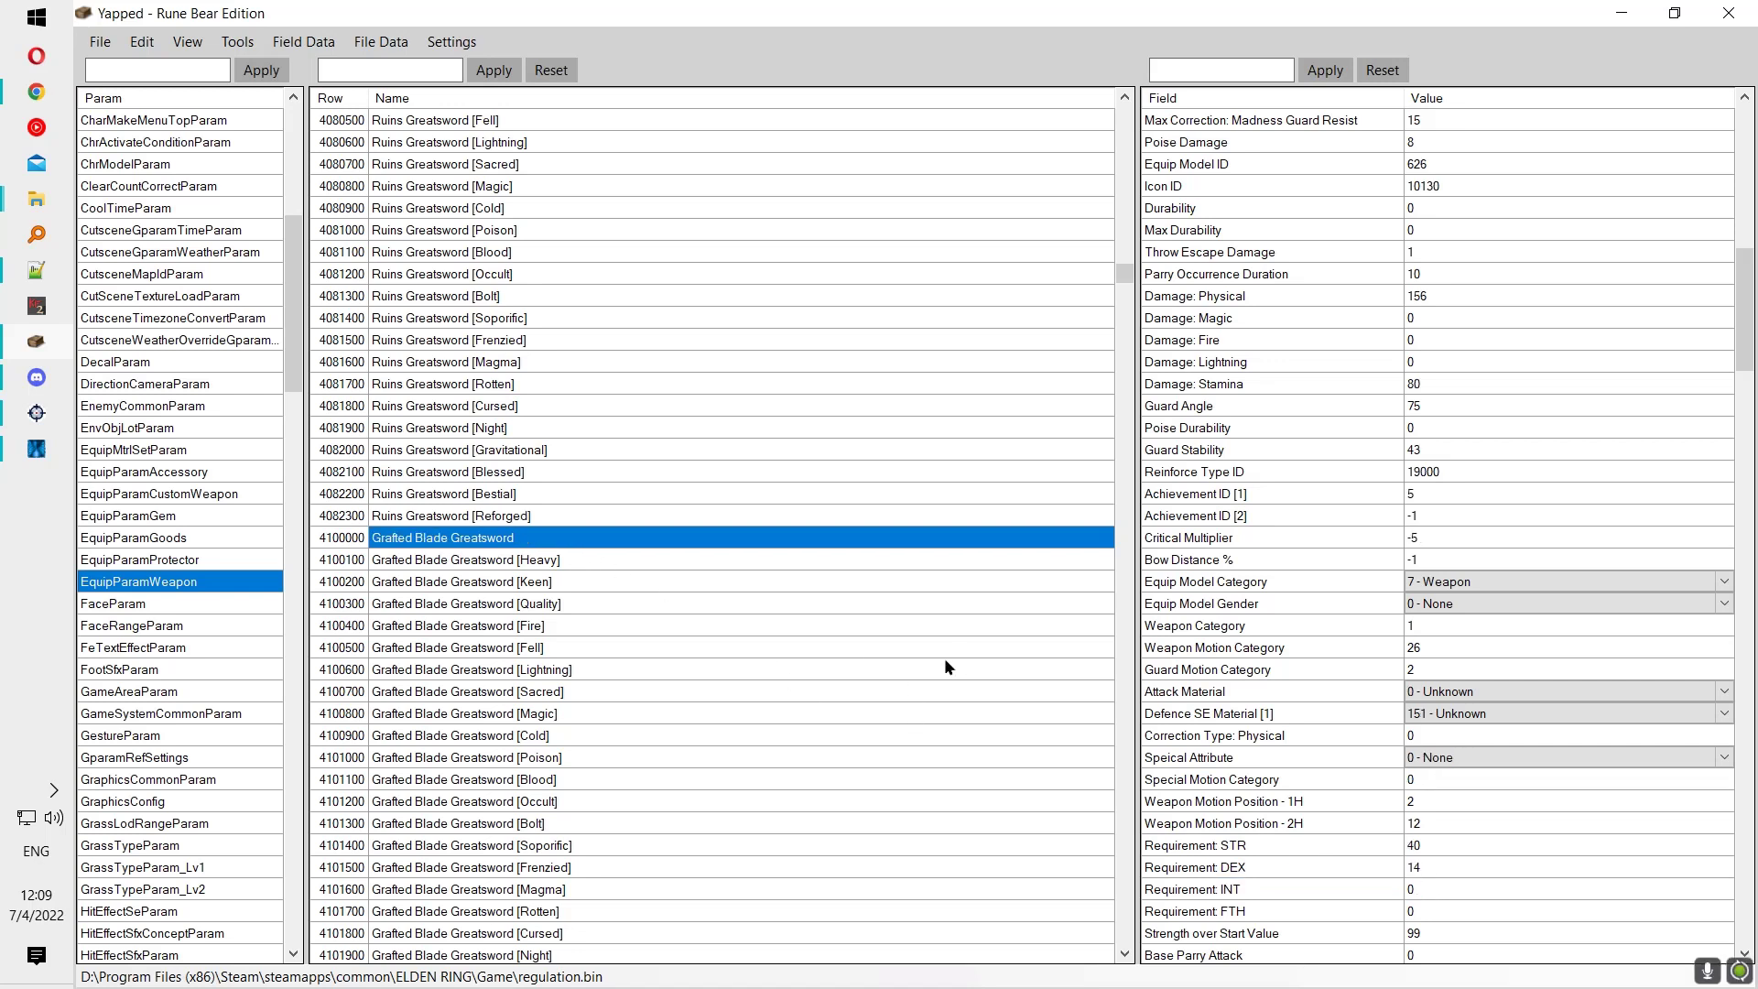
click(1223, 848)
click(1442, 845)
click(1225, 868)
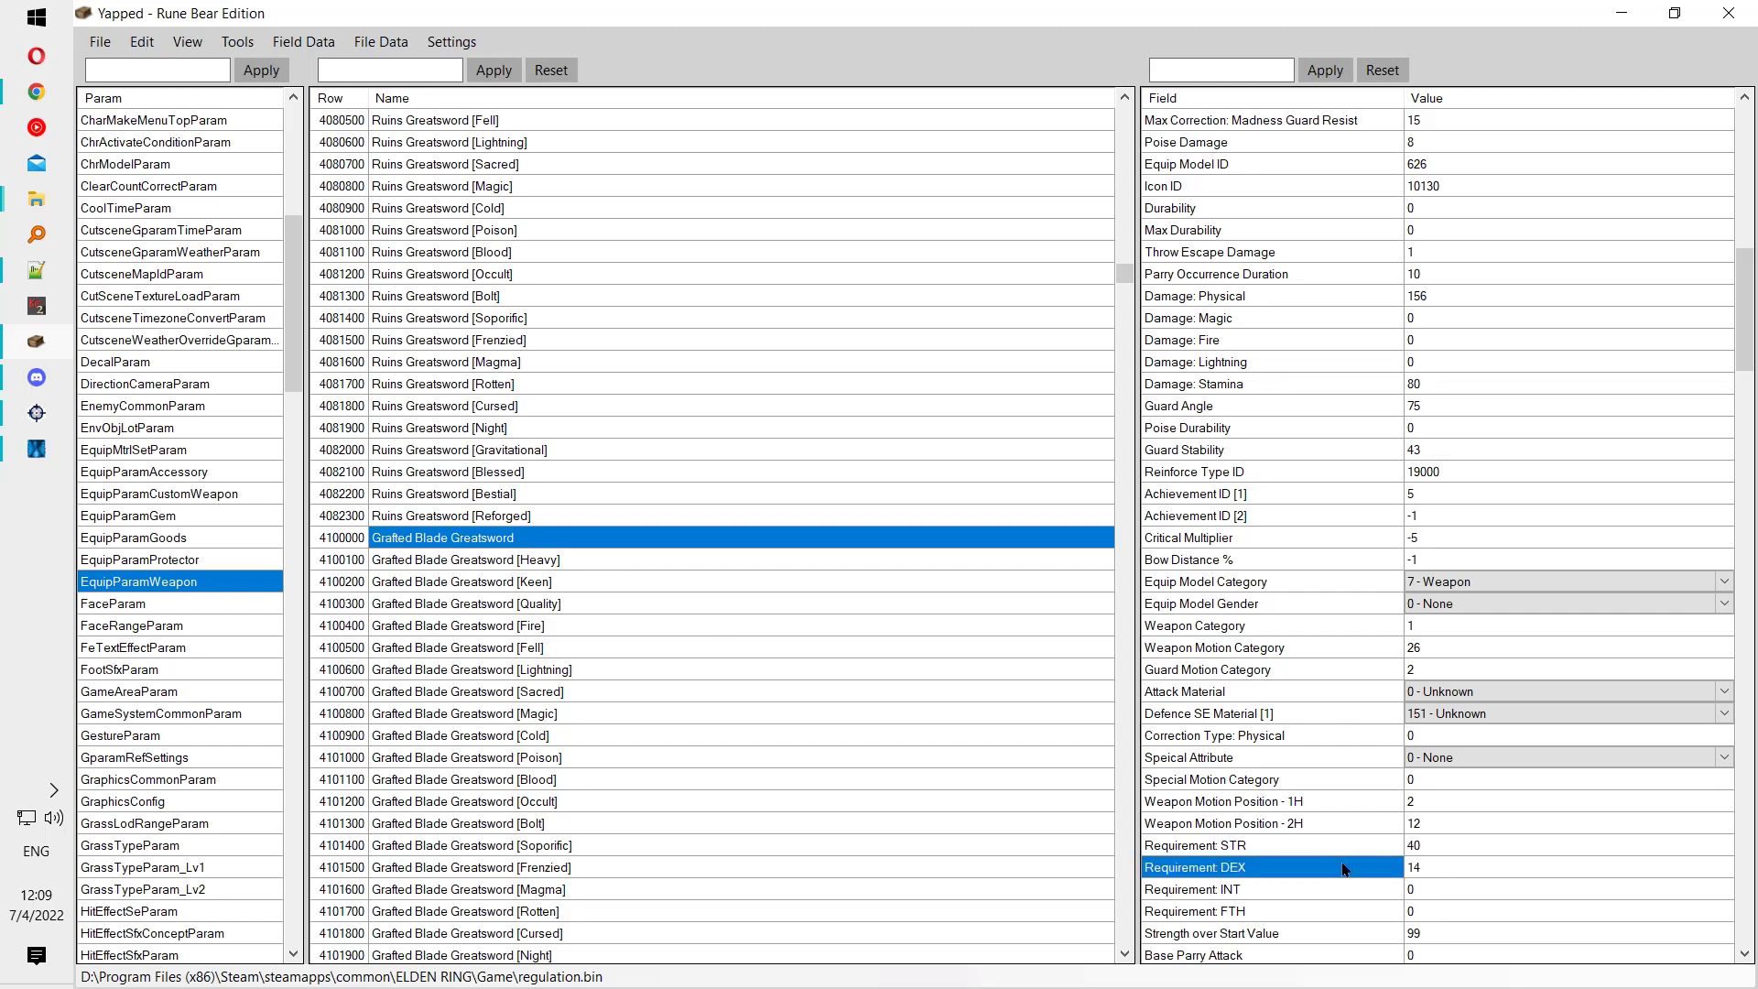
click(1469, 865)
drag(1469, 865, 1369, 870)
click(1286, 869)
scroll(589, 743, down, 5)
scroll(589, 739, up, 5)
Step: Set Requirement: STR of Grafted Blade Greatsword to 10
click(1444, 839)
text(1)
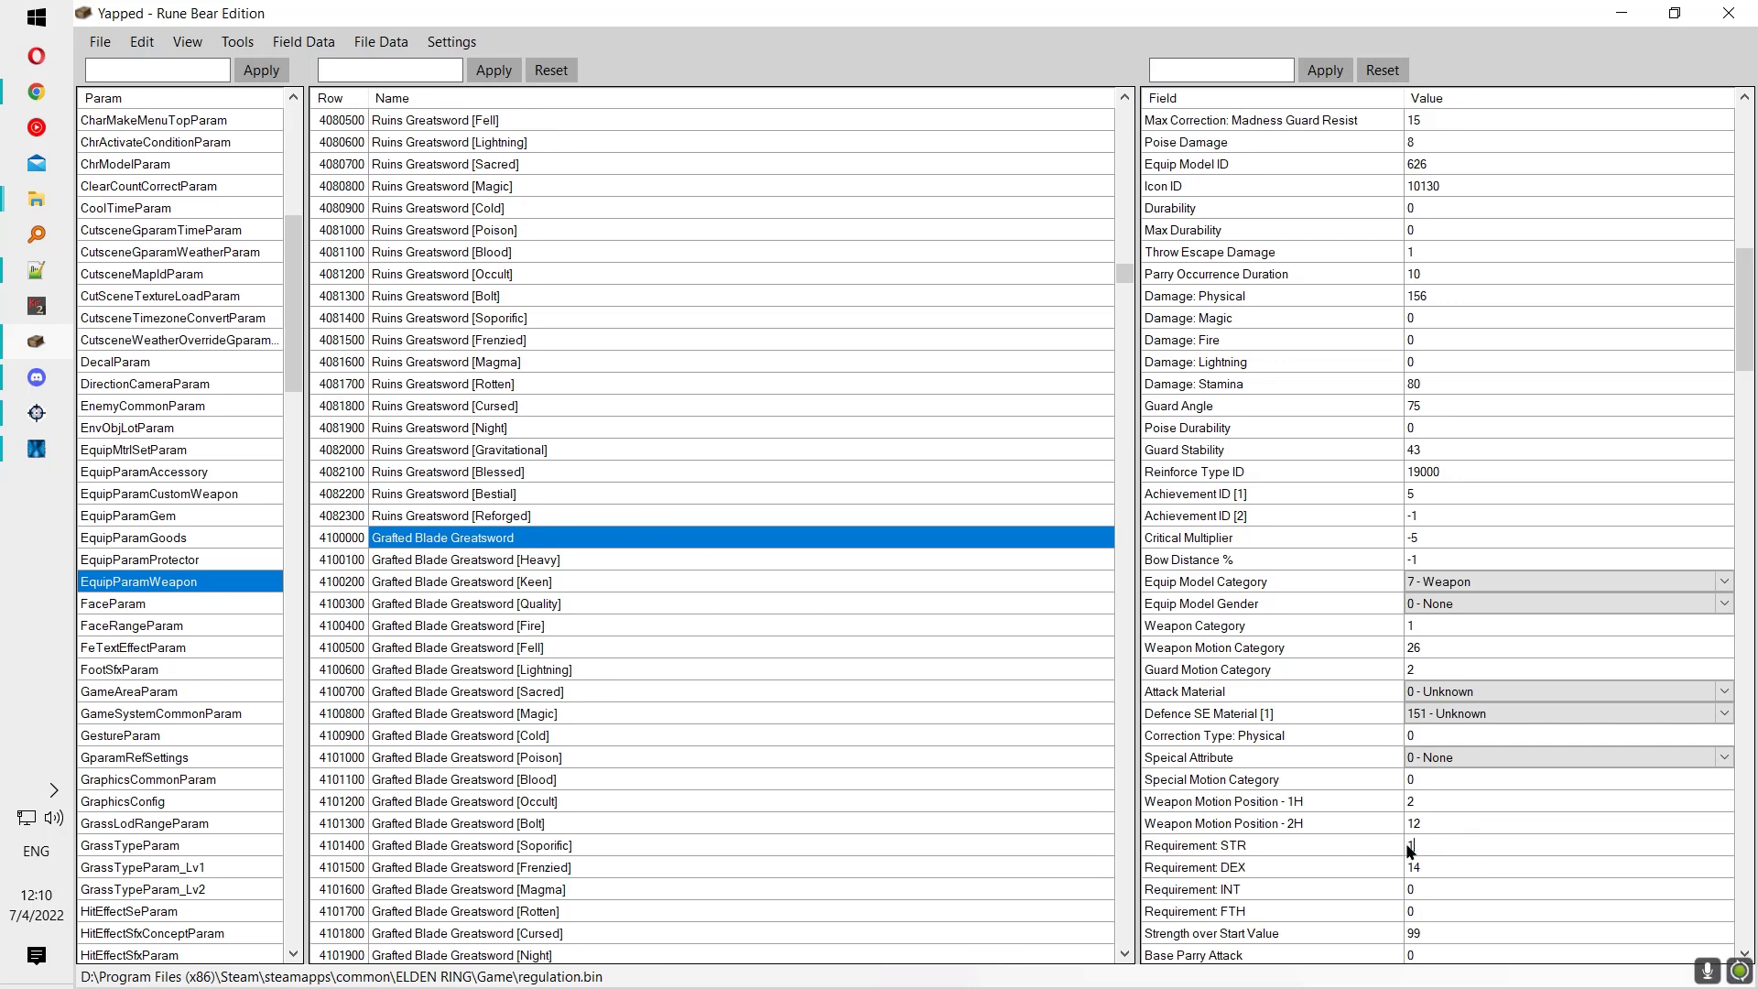
text(0)
click(1278, 850)
click(1446, 837)
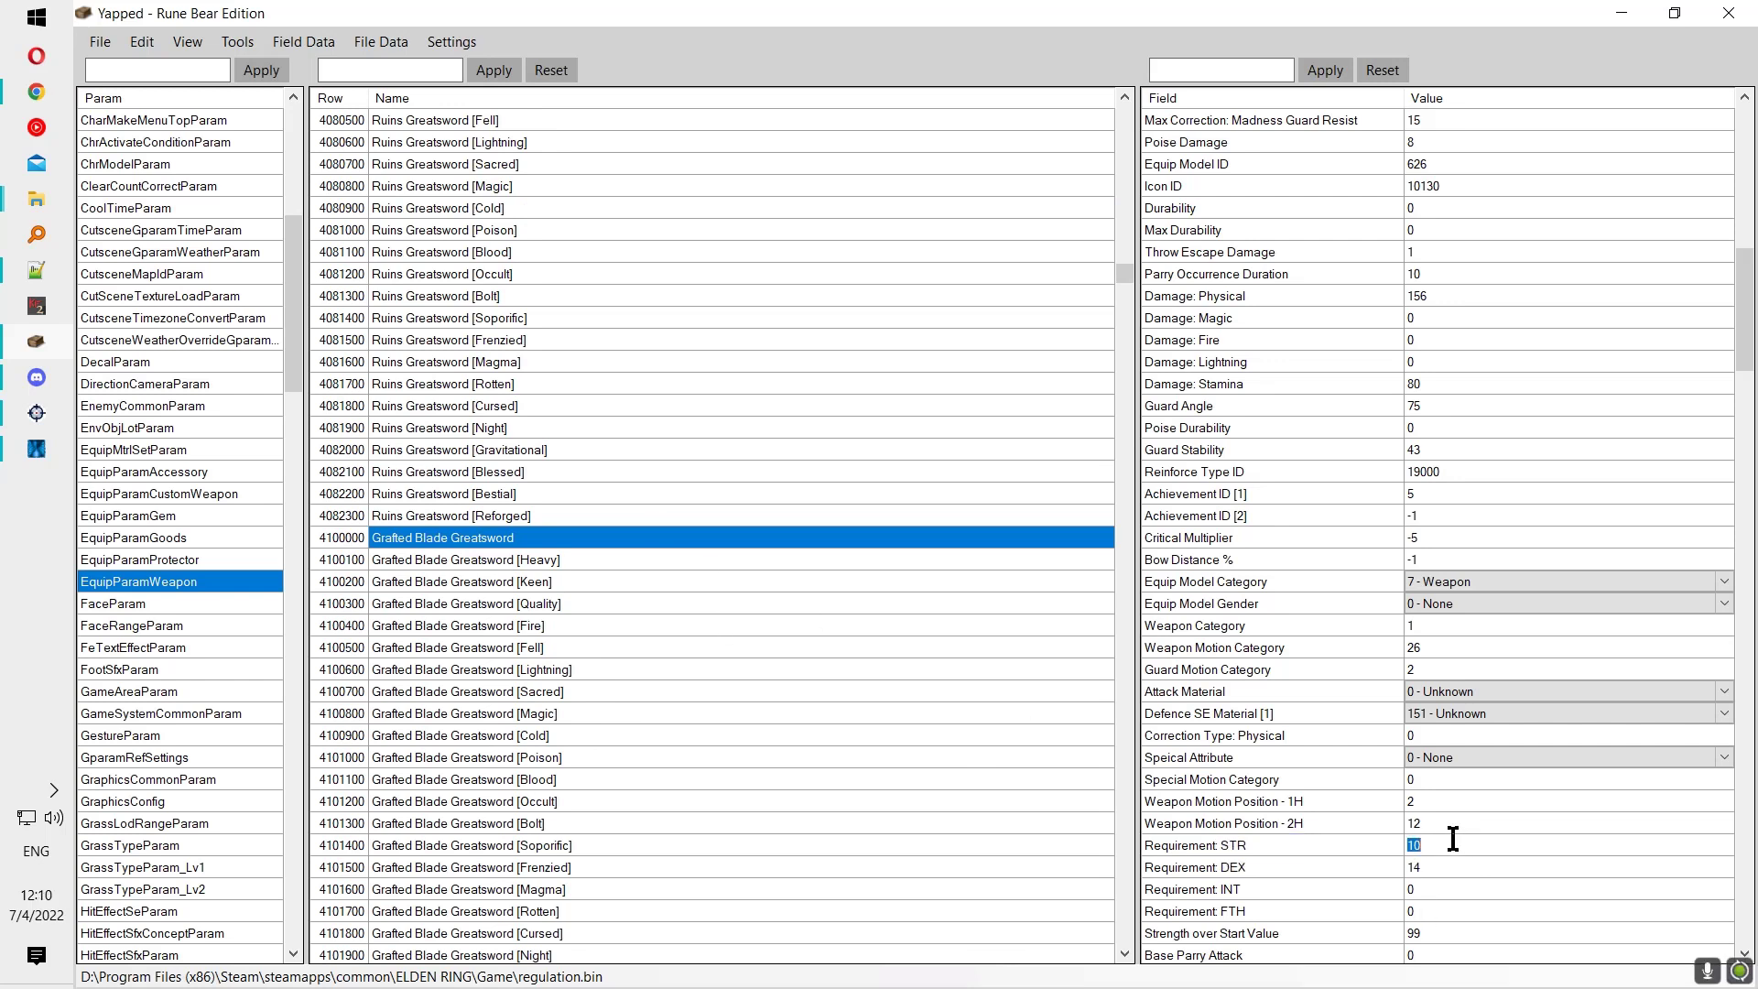
click(1347, 822)
Step: Look over the weapon rows beyond Grafted Blade Greatsword, and open the GraphicsConfig param
click(682, 560)
scroll(627, 619, down, 10)
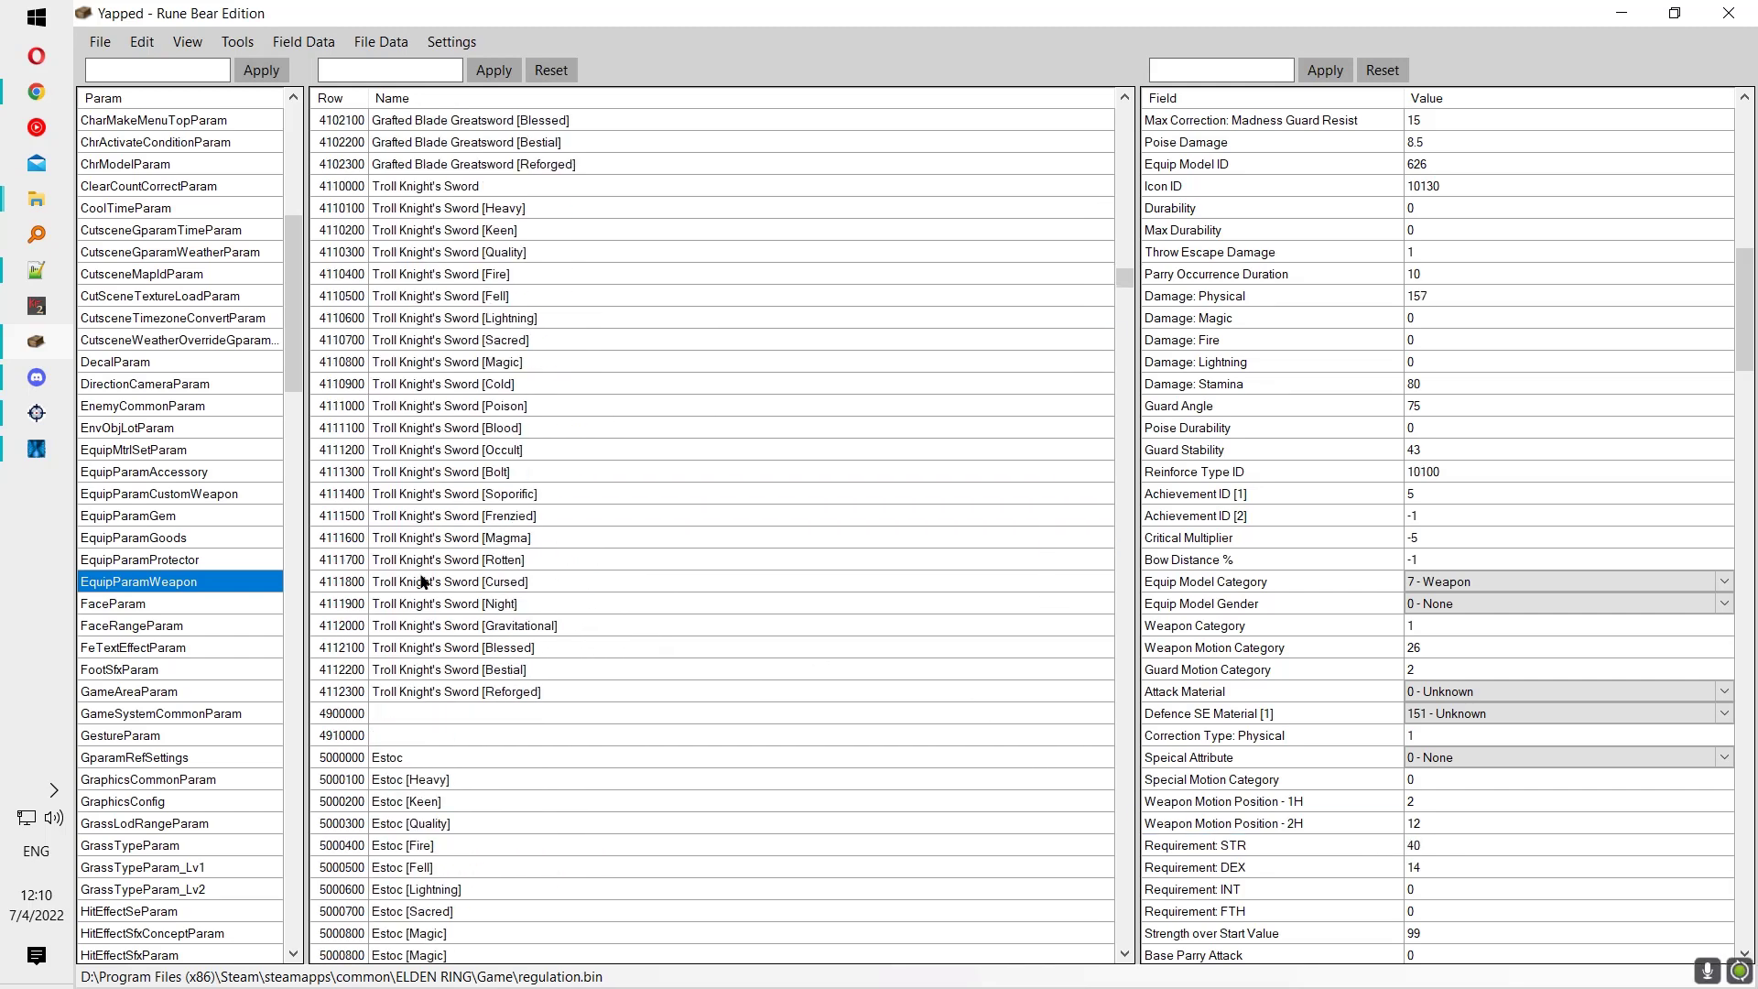
scroll(425, 582, down, 5)
scroll(170, 650, down, 5)
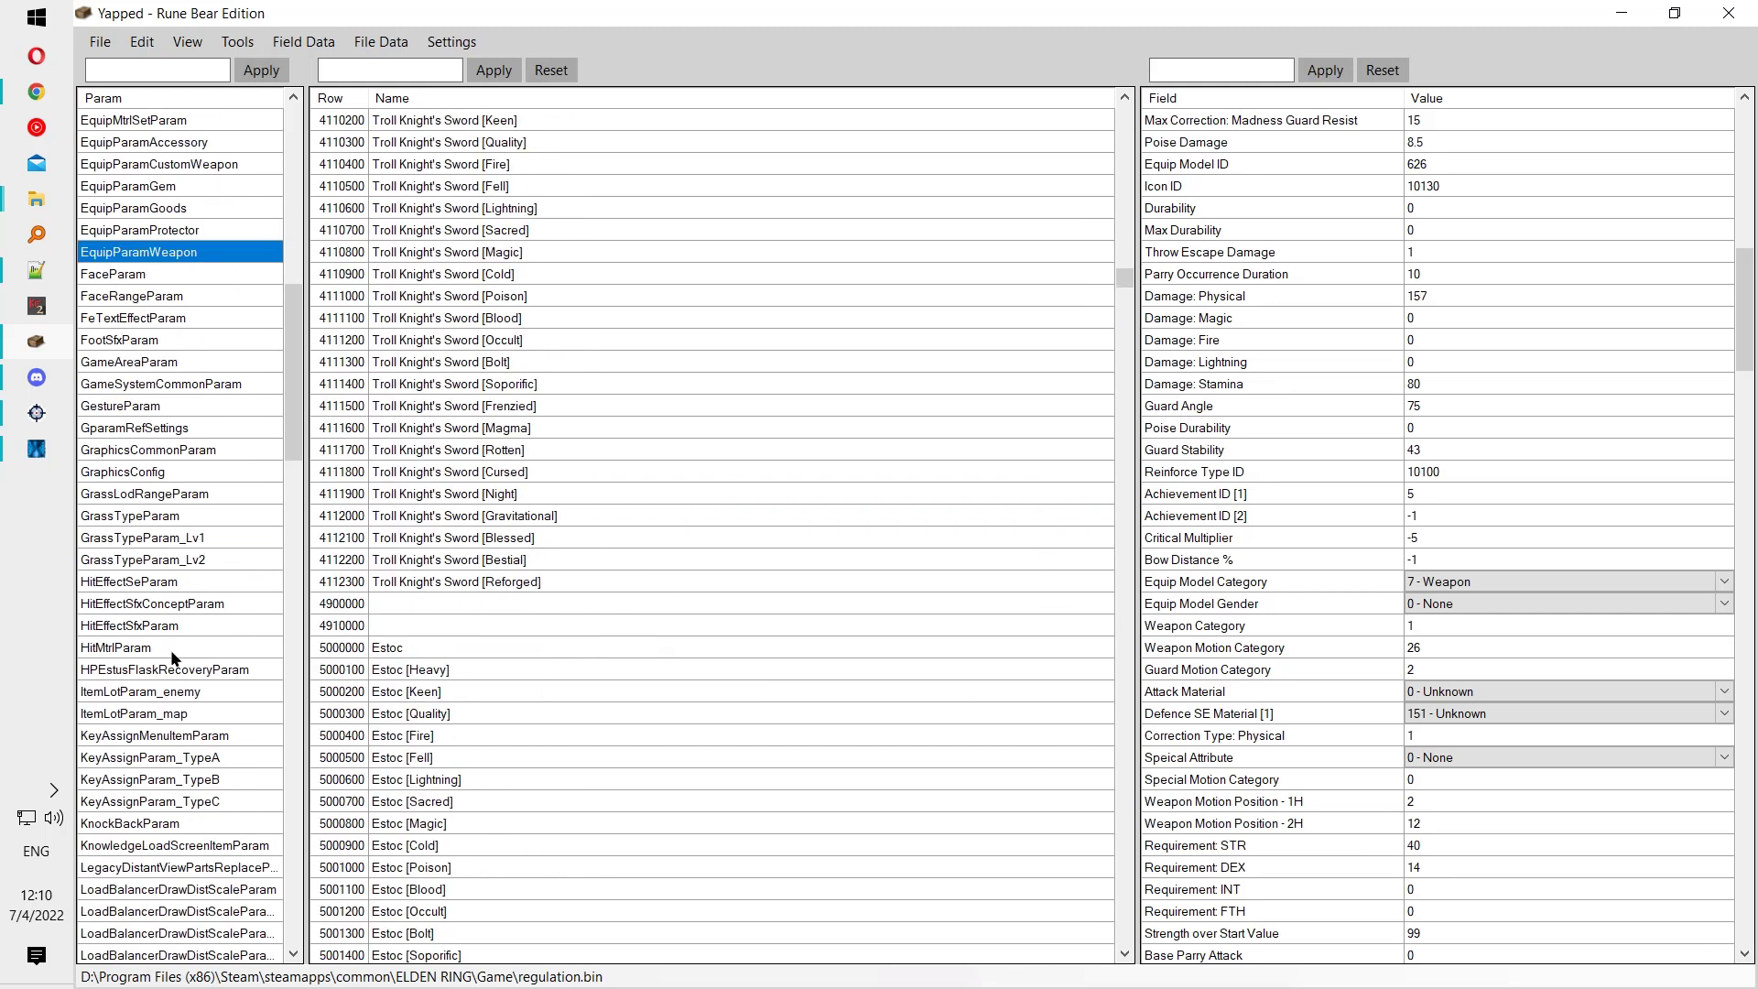
click(155, 470)
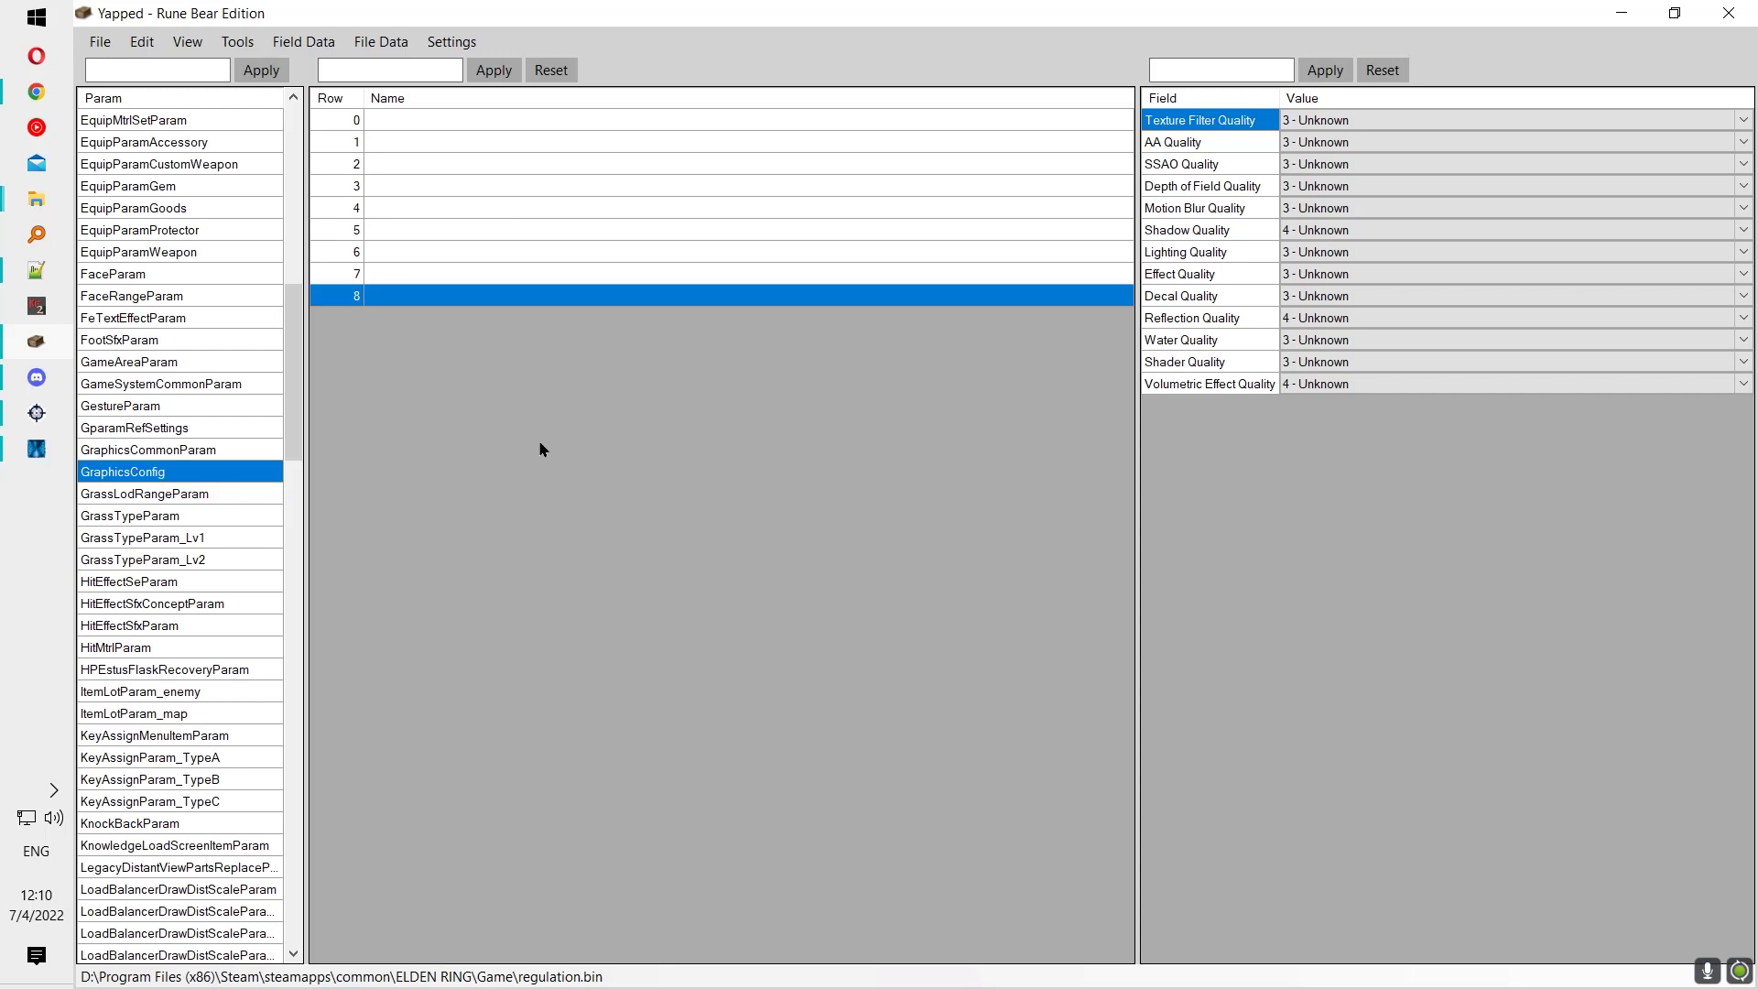
Step: Go through the GraphicsConfig rows and compare their texture, shadow, reflection and other quality fields
click(749, 207)
key(Down)
key(Down)
key(Down)
key(Up)
key(Up)
key(Up)
key(Up)
key(Up)
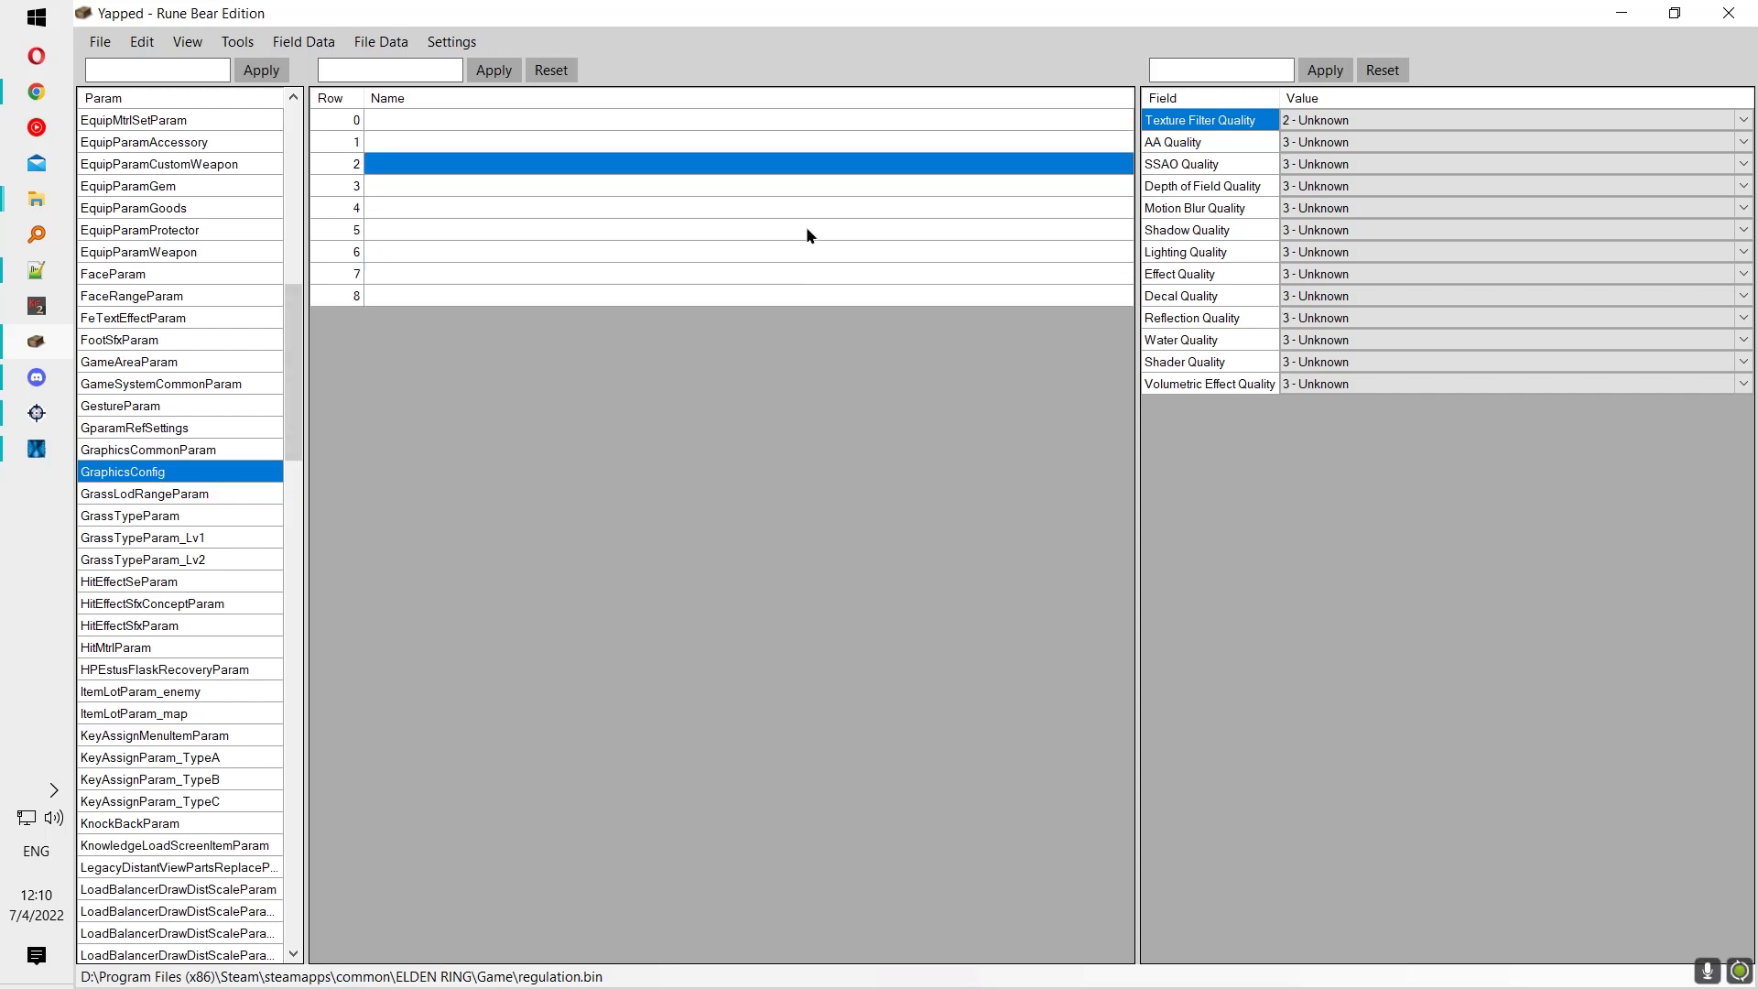
key(Up)
key(Down)
key(Down)
key(Down)
key(Down)
key(Down)
key(Down)
key(Down)
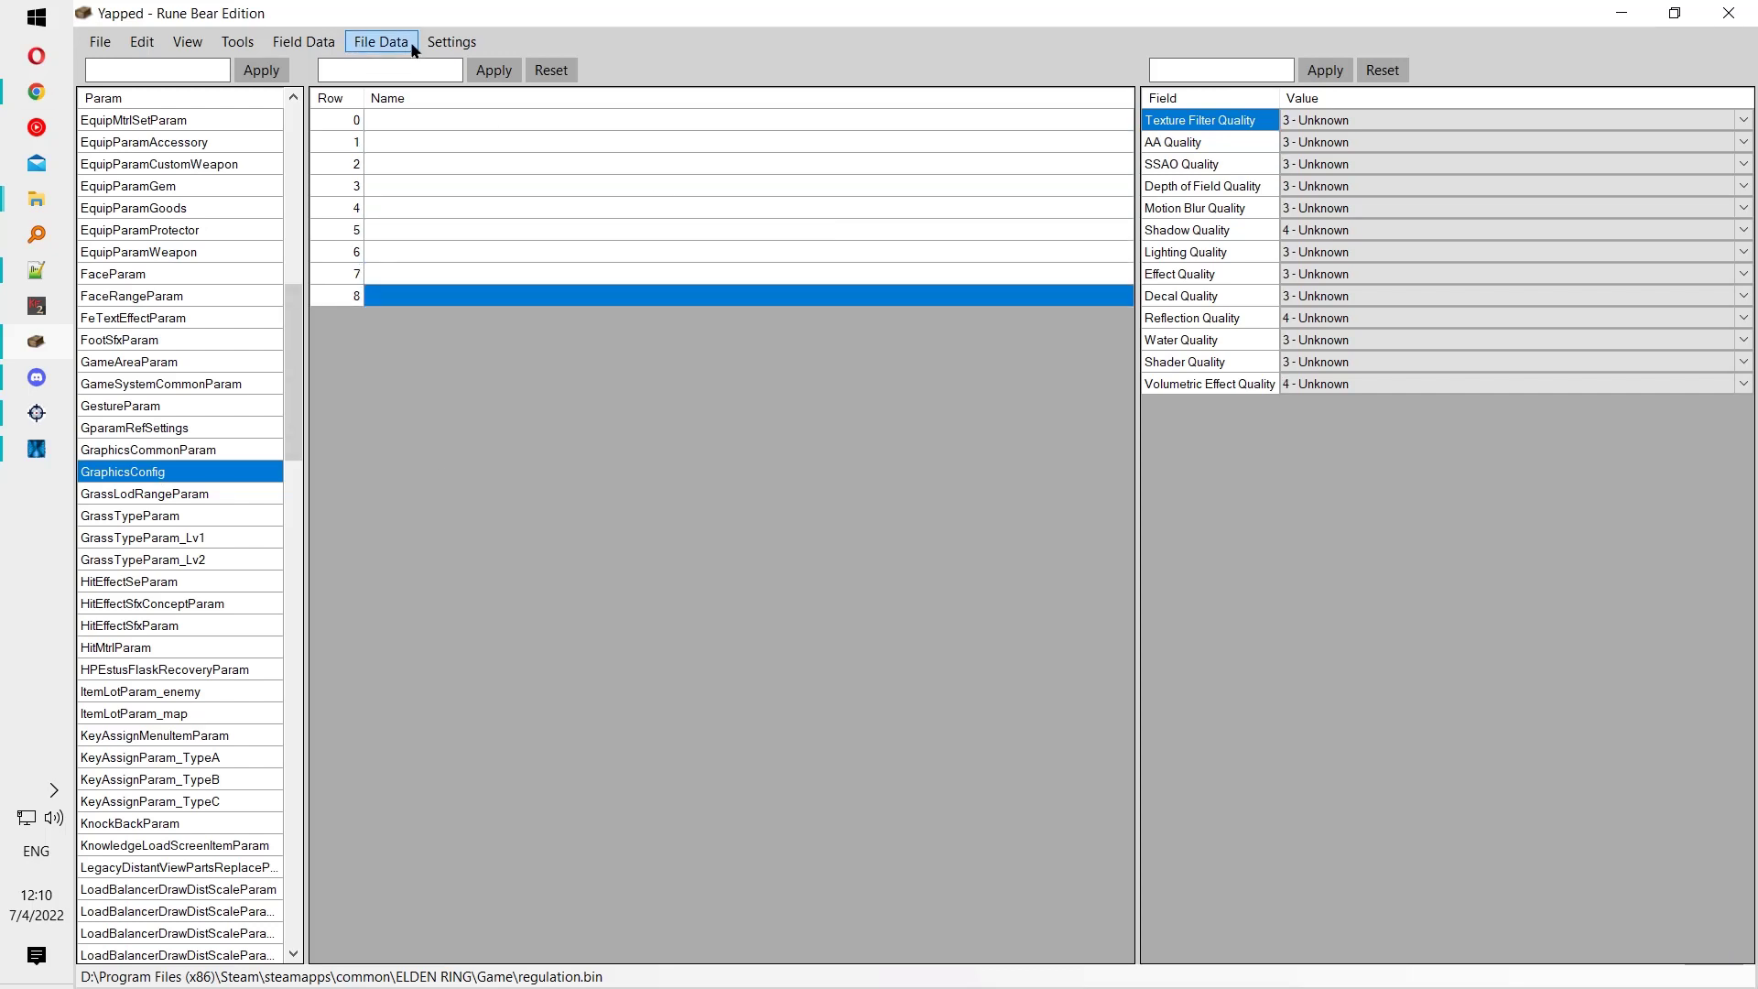
Step: Look at the SSAO Quality field in GraphicsConfig row 0, and select row 3
click(452, 41)
click(415, 17)
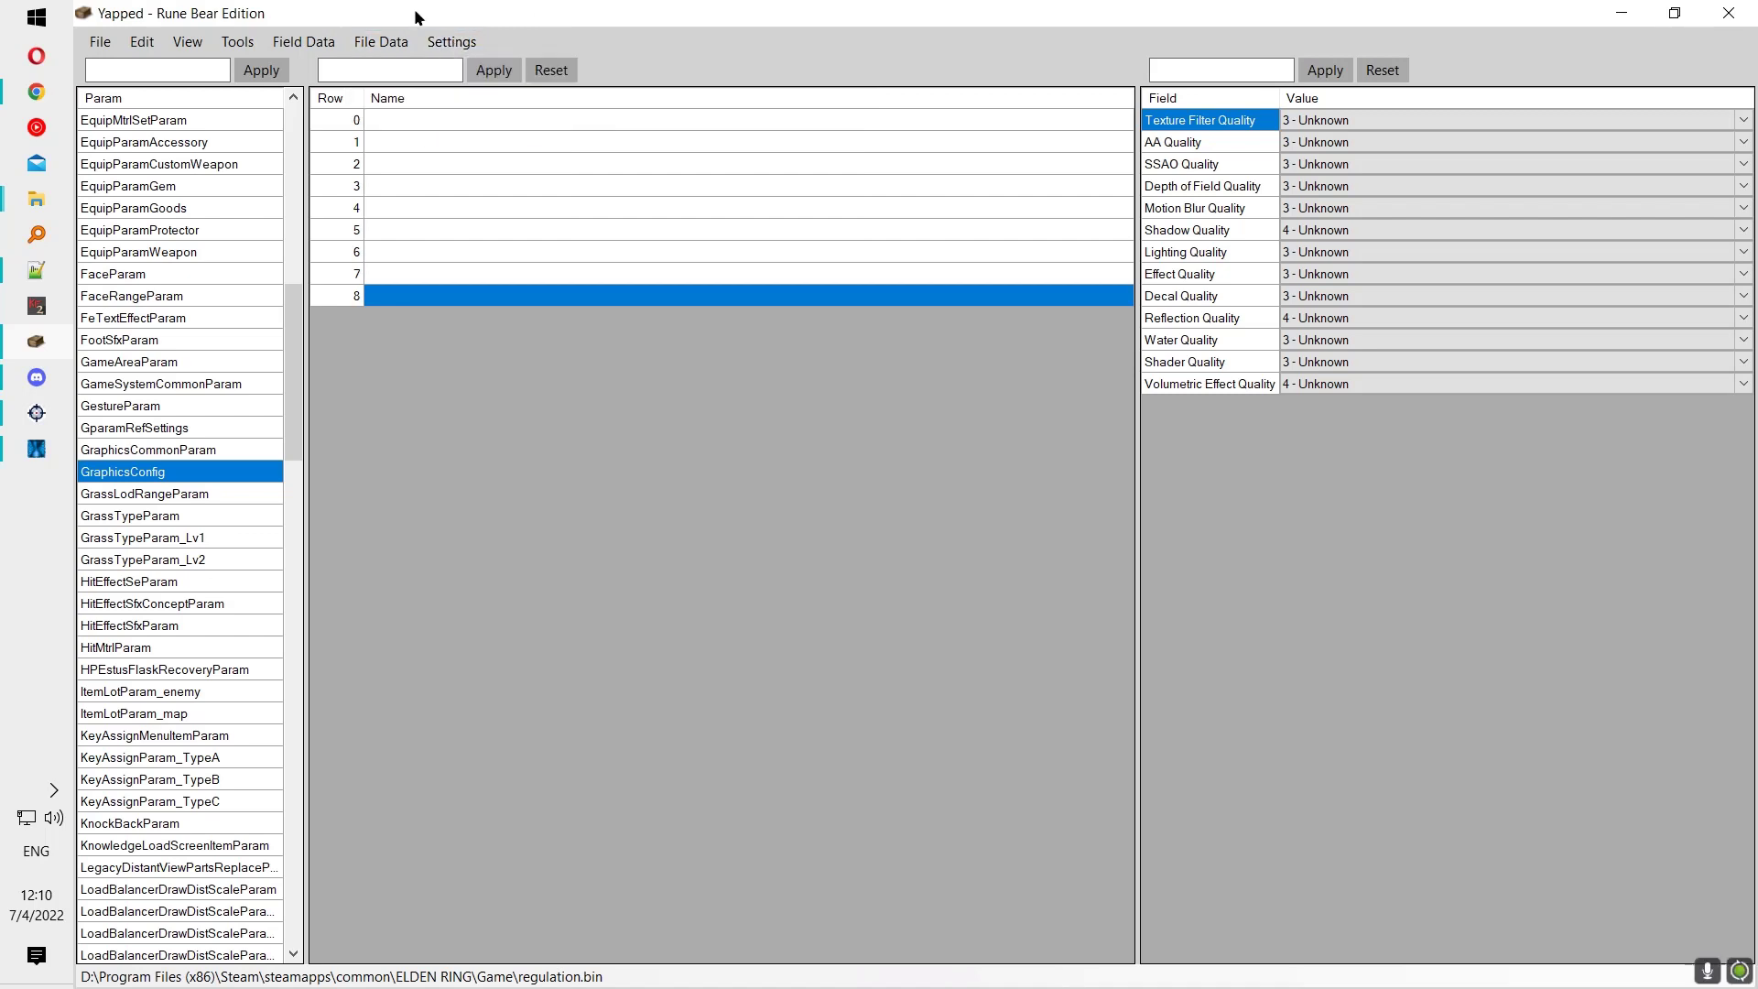
click(417, 142)
click(431, 119)
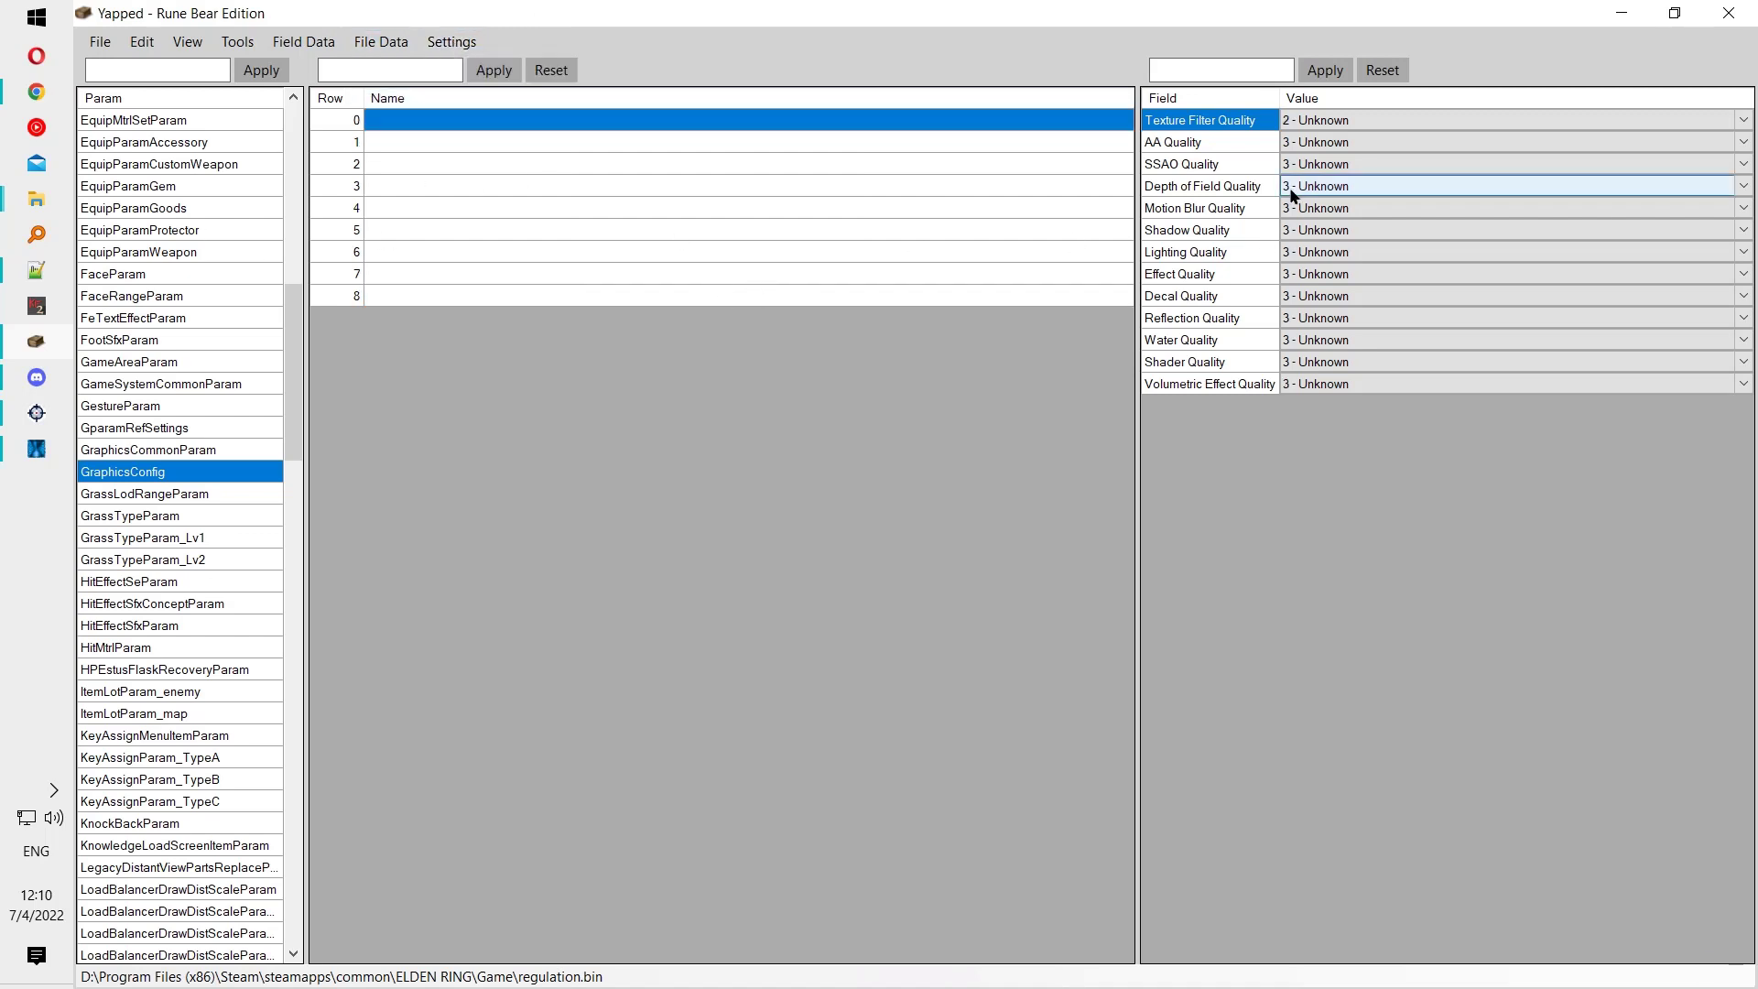
click(1339, 165)
click(1346, 167)
click(1346, 167)
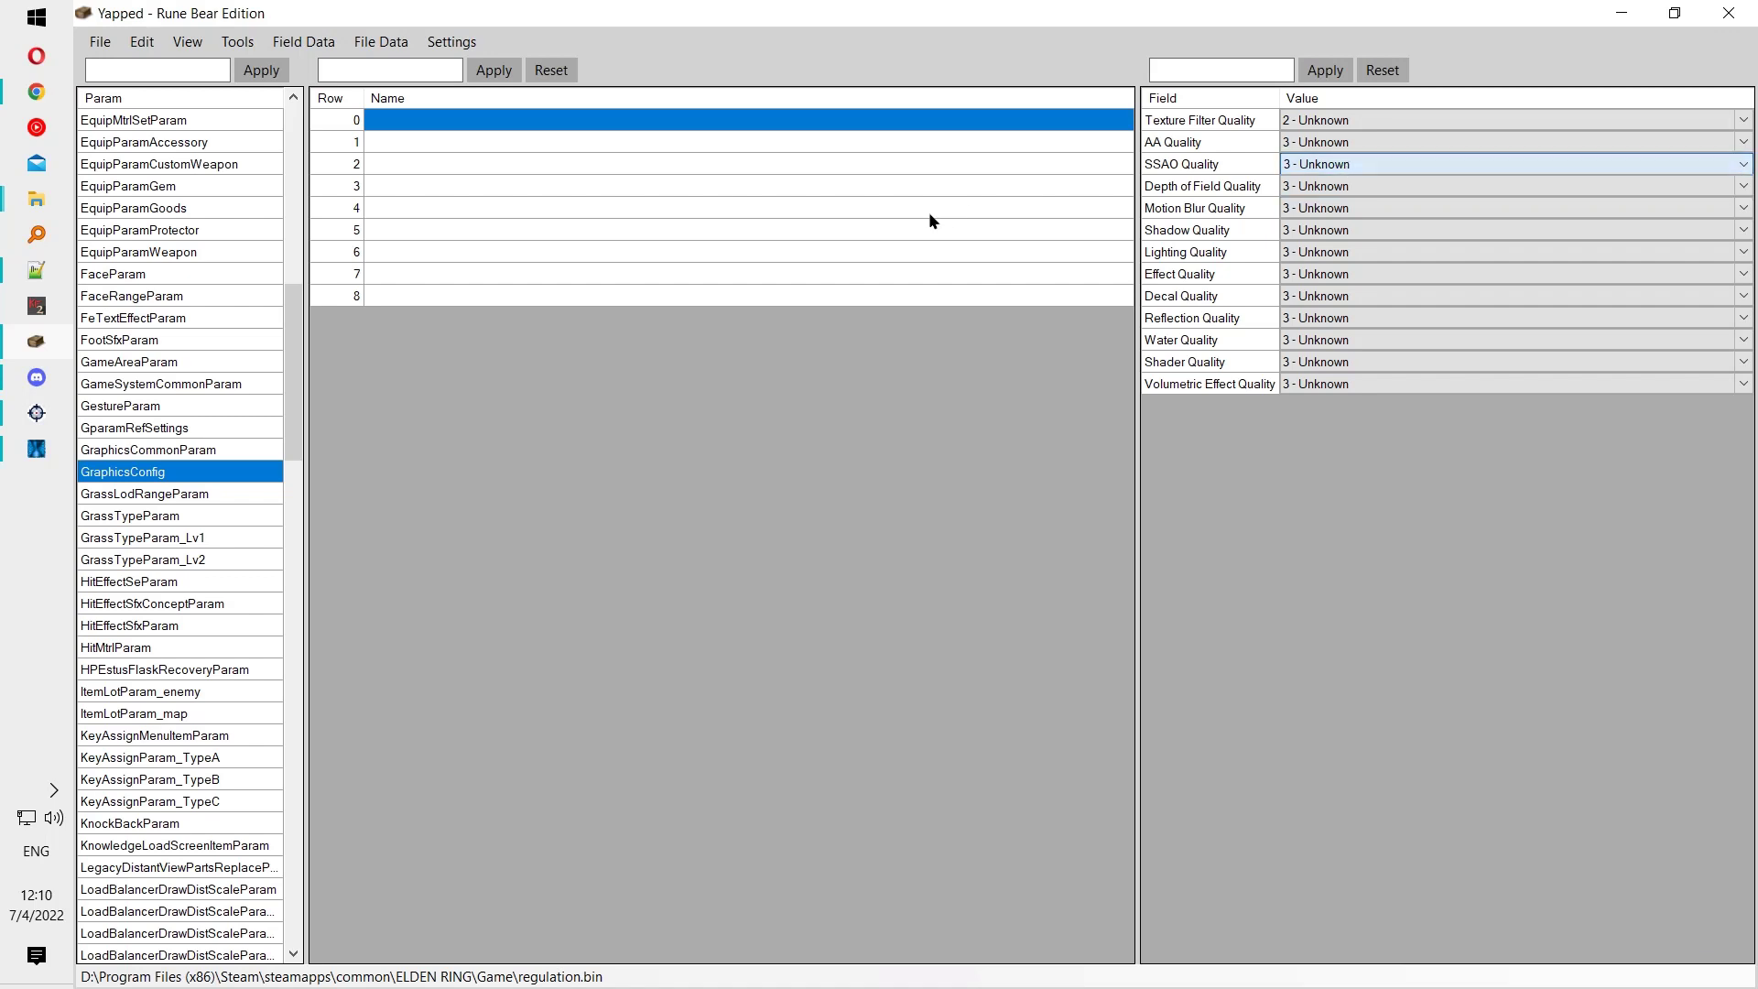
click(813, 189)
Step: Open the Magic param, look through the incantations and sorceries, and select [Sorcery] Carian Greatsword
scroll(201, 460, down, 4)
scroll(185, 437, up, 1)
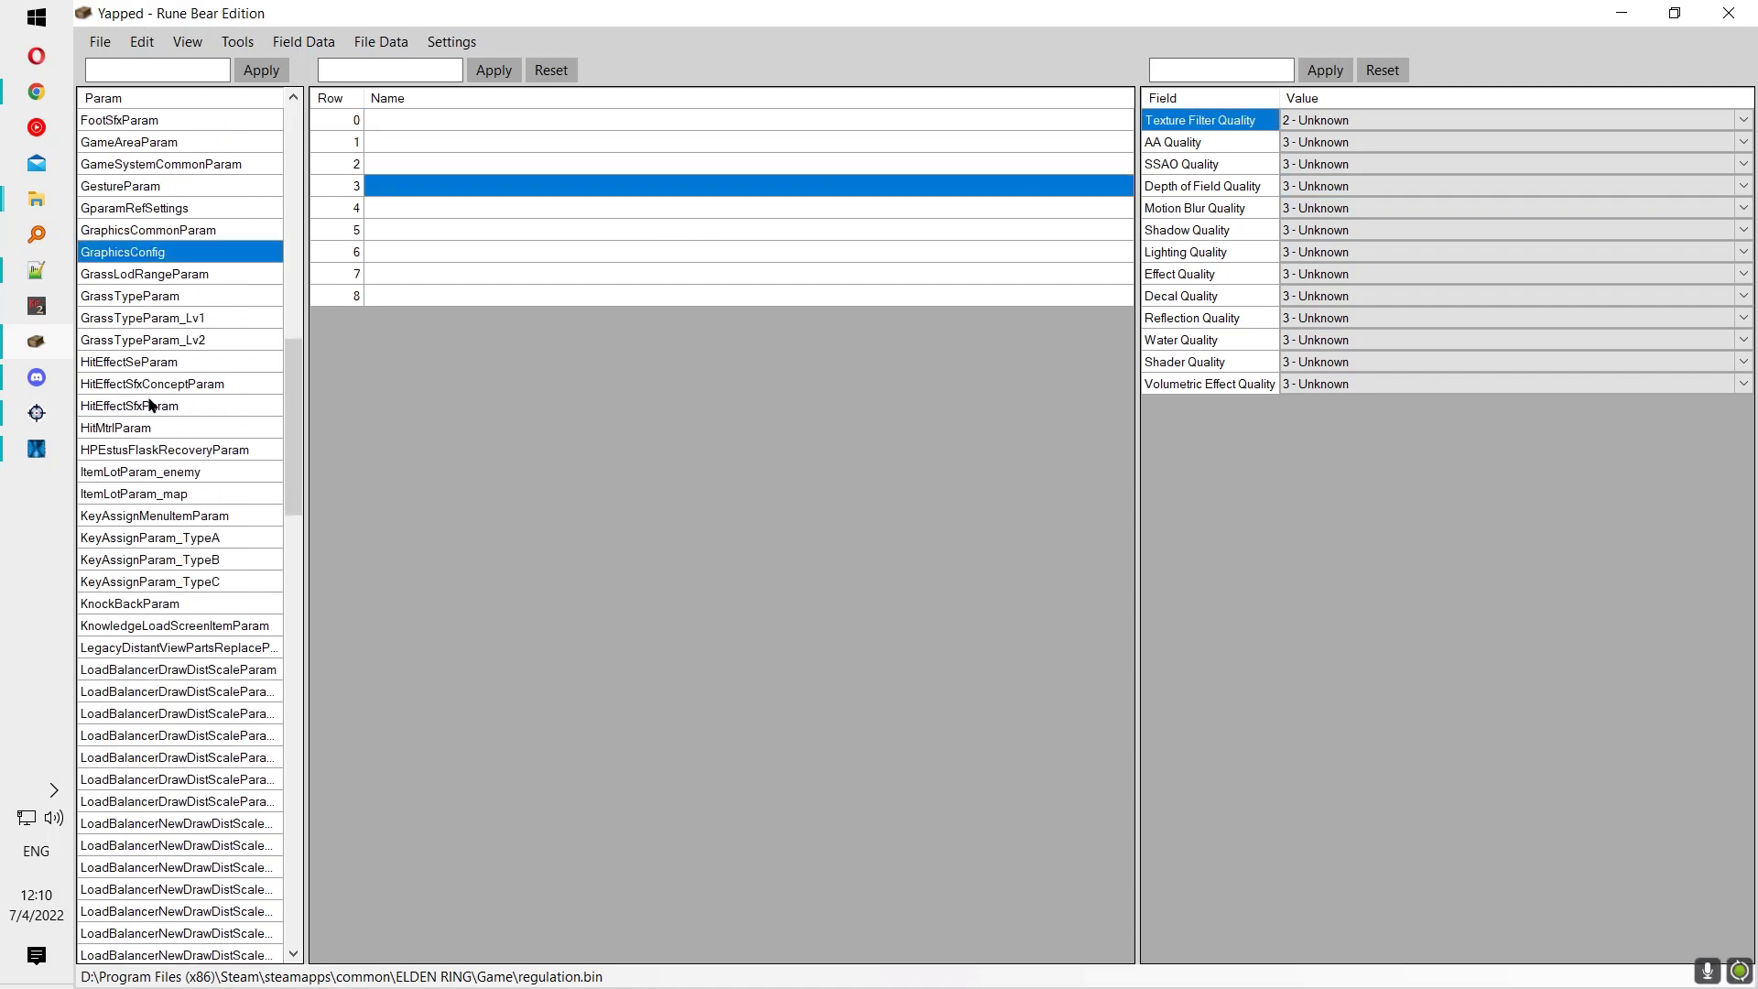
click(152, 405)
scroll(183, 549, down, 8)
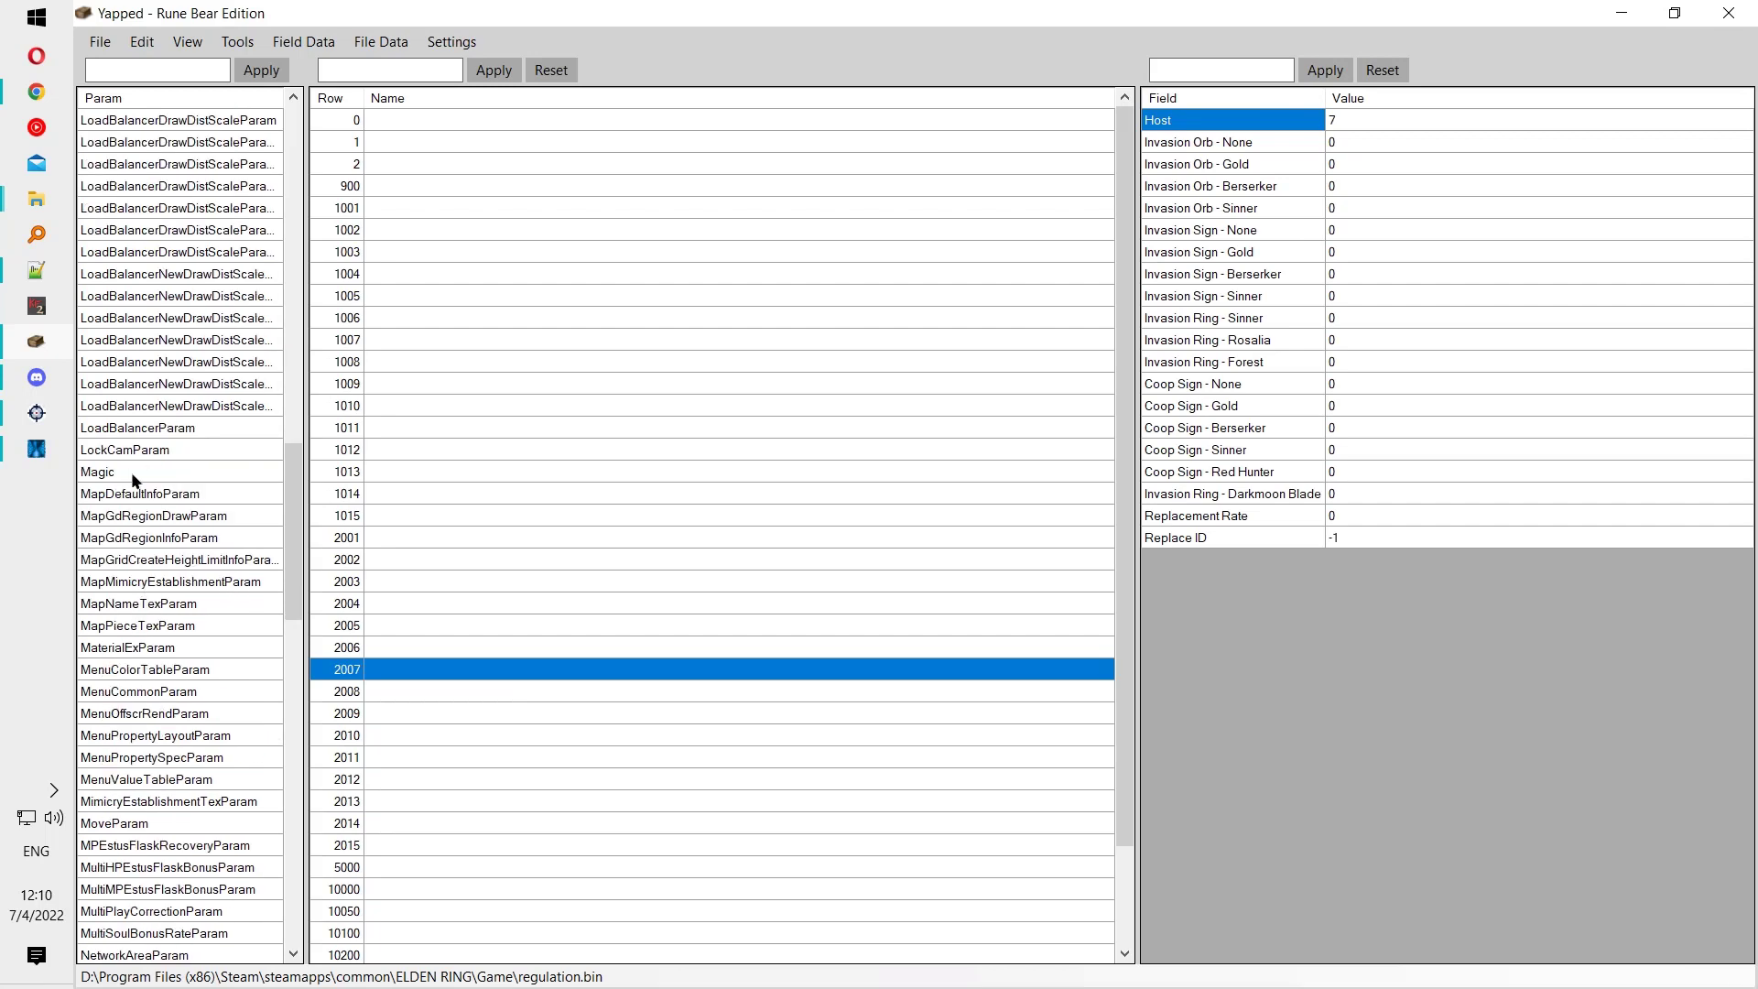
click(130, 470)
drag(1120, 175, 1124, 733)
scroll(732, 441, up, 18)
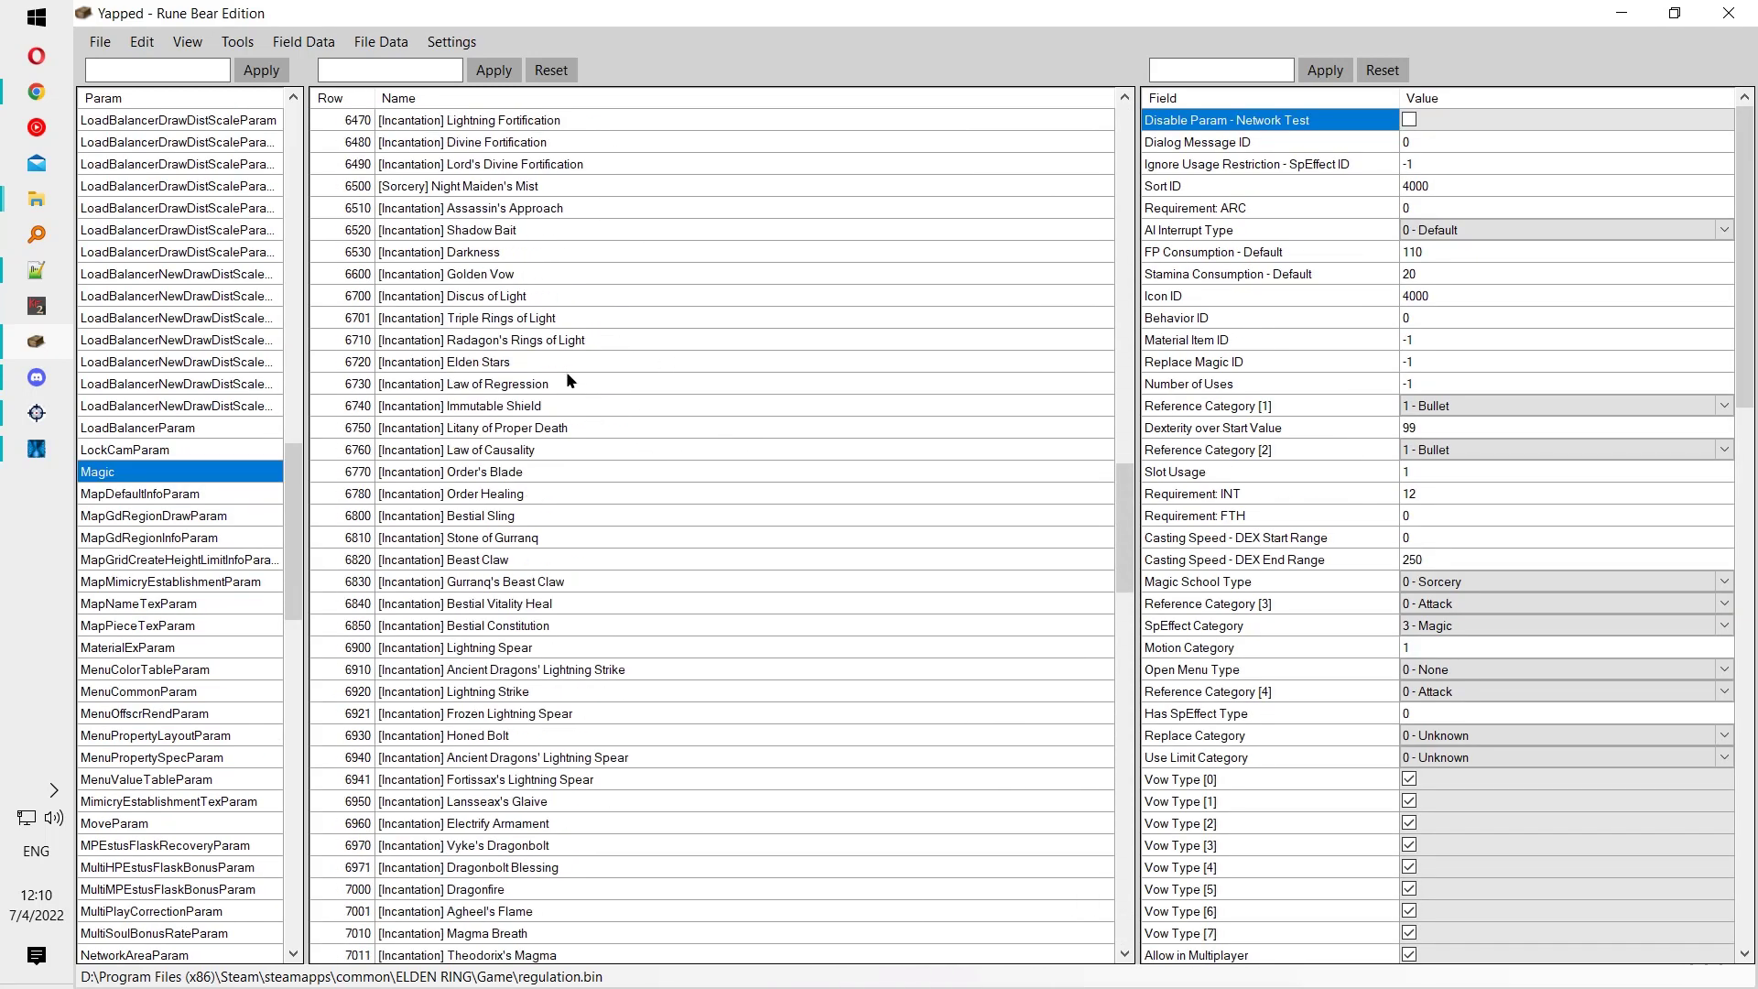
scroll(563, 380, up, 3)
click(555, 409)
scroll(540, 416, up, 20)
click(453, 232)
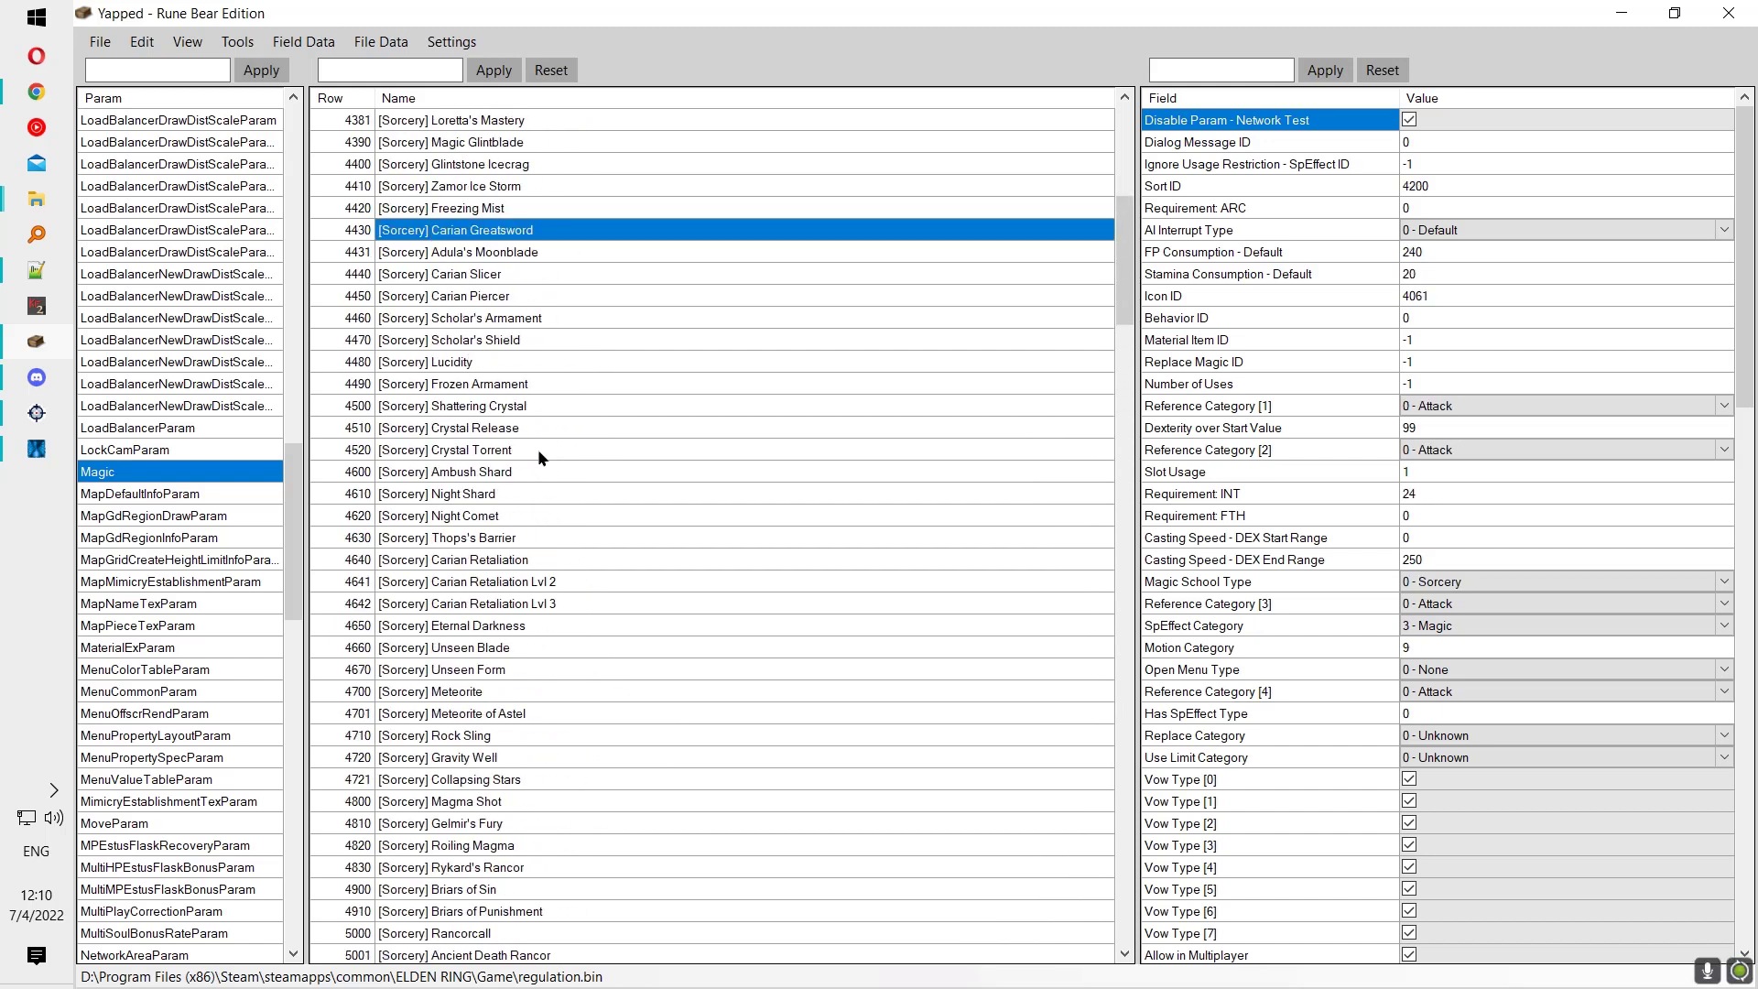
Step: Open NpcParam and select the Crucible Knight (Unscaled) row among the Crucible Knight variants
scroll(188, 554, down, 4)
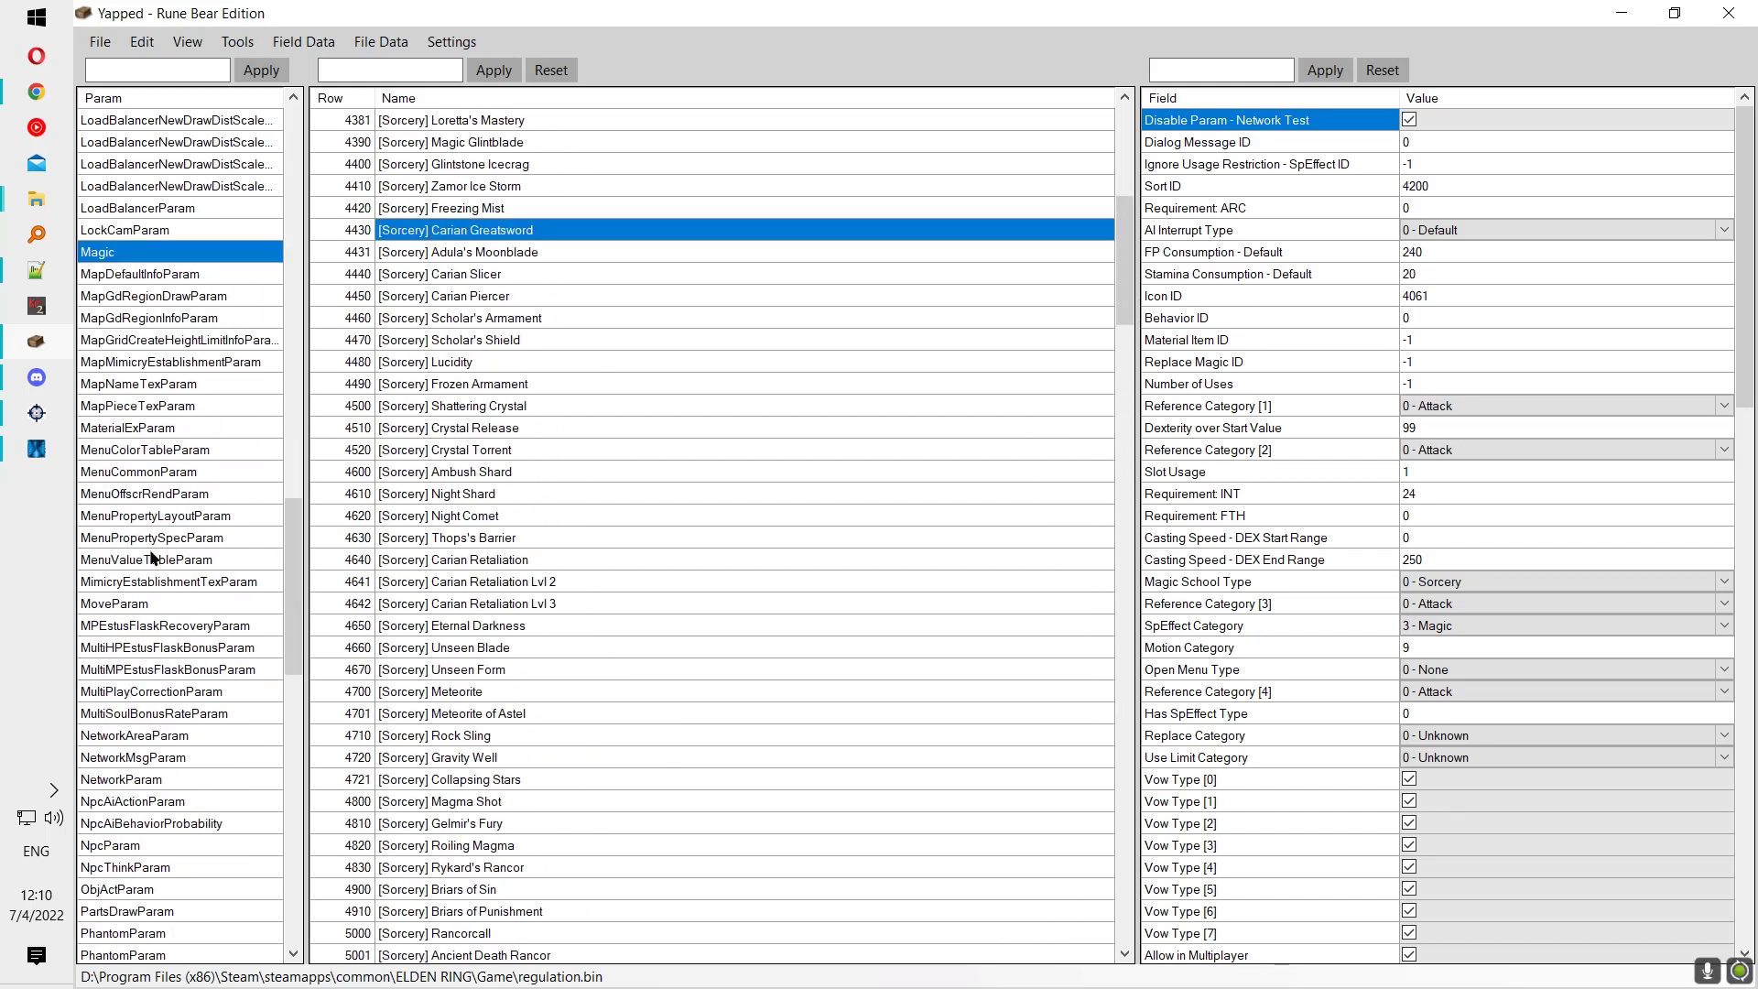
scroll(153, 559, down, 2)
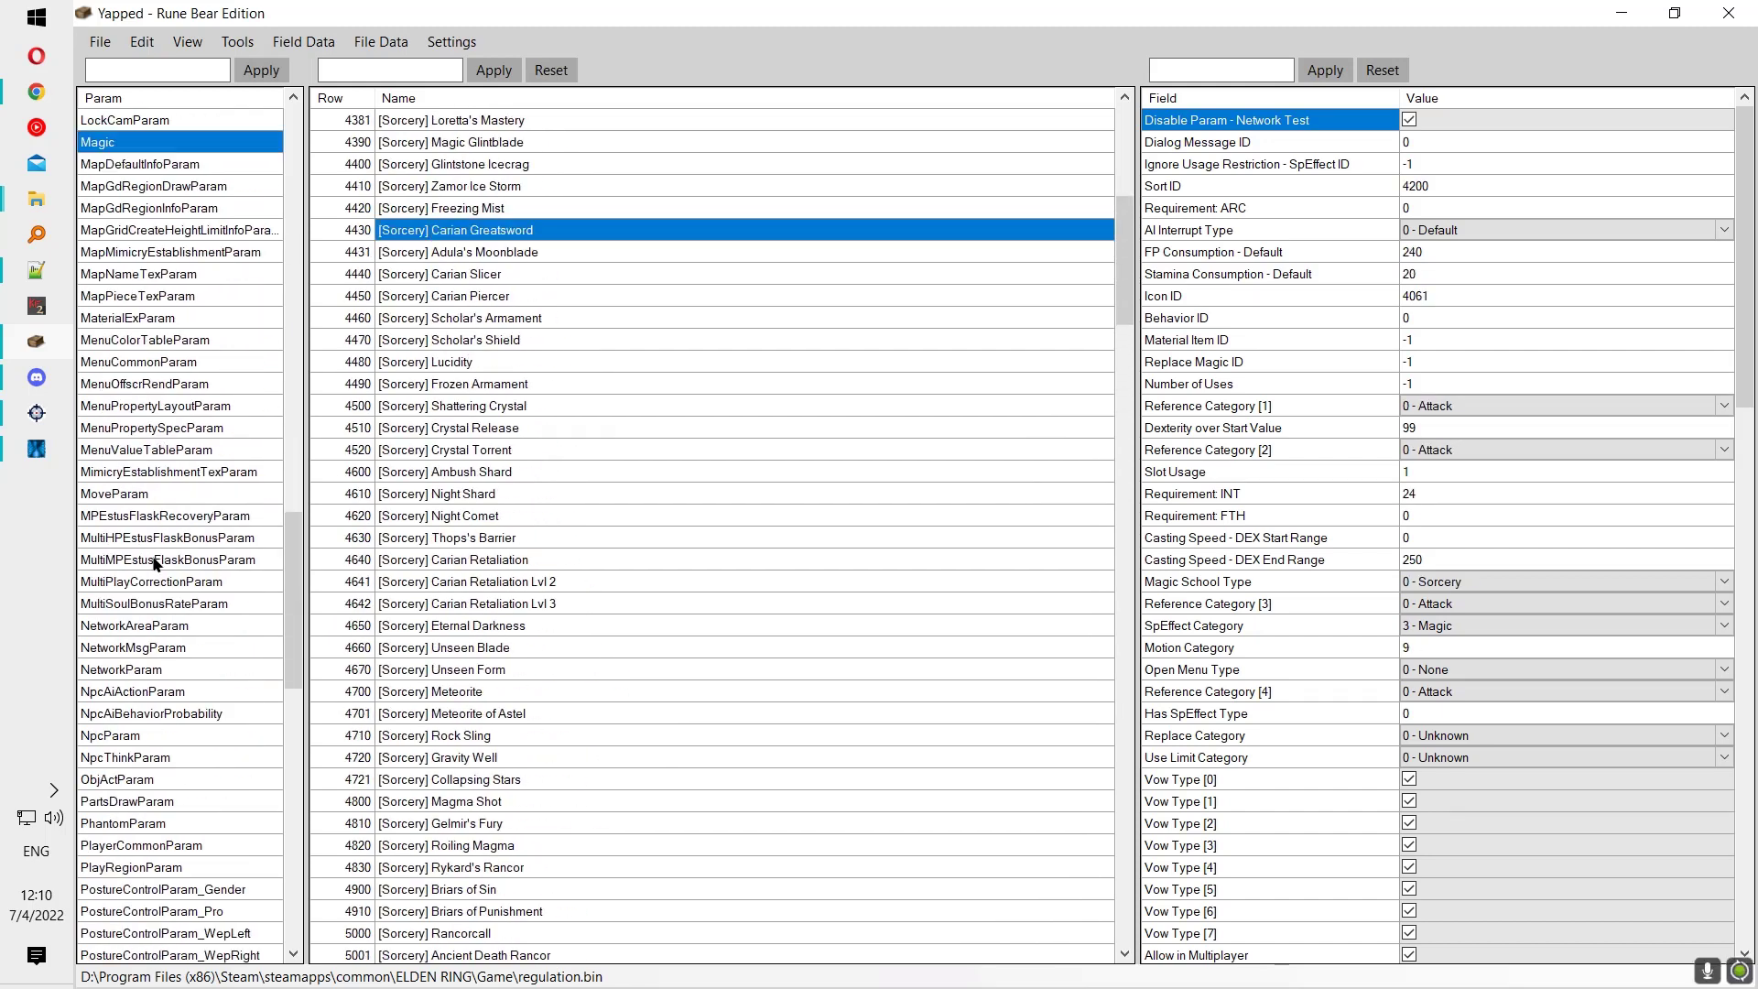
scroll(150, 653, down, 1)
click(152, 669)
click(440, 259)
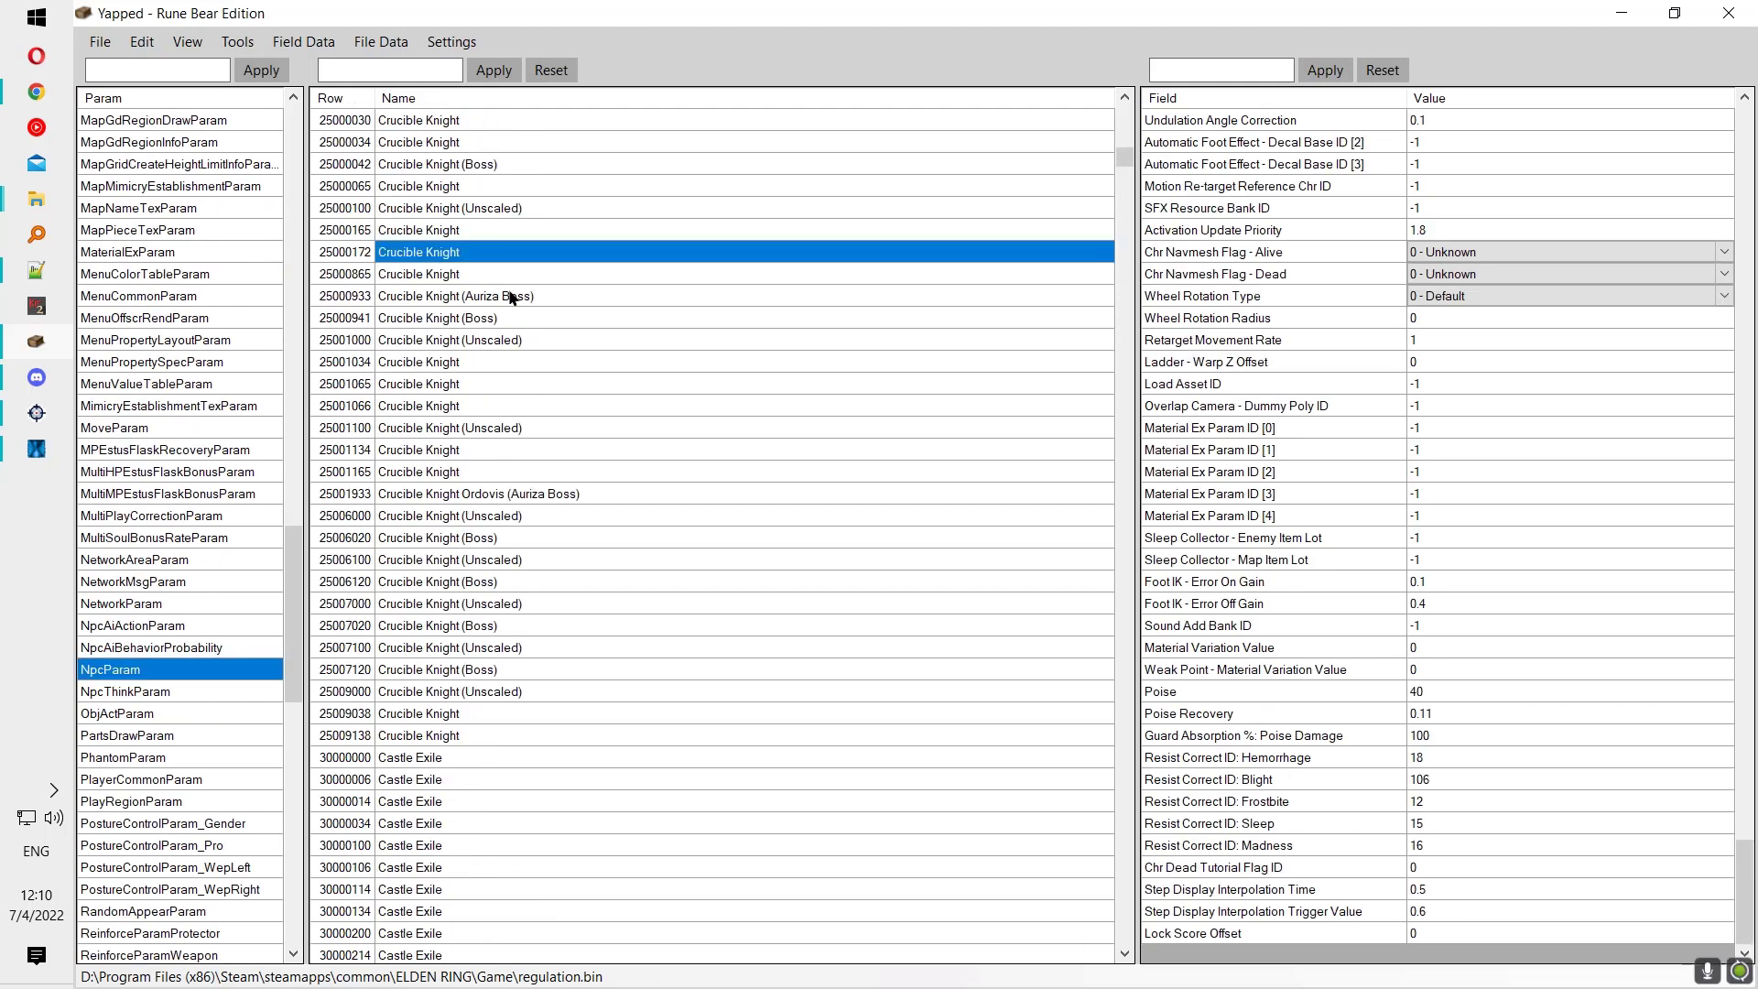
scroll(511, 295, up, 2)
click(443, 274)
click(455, 230)
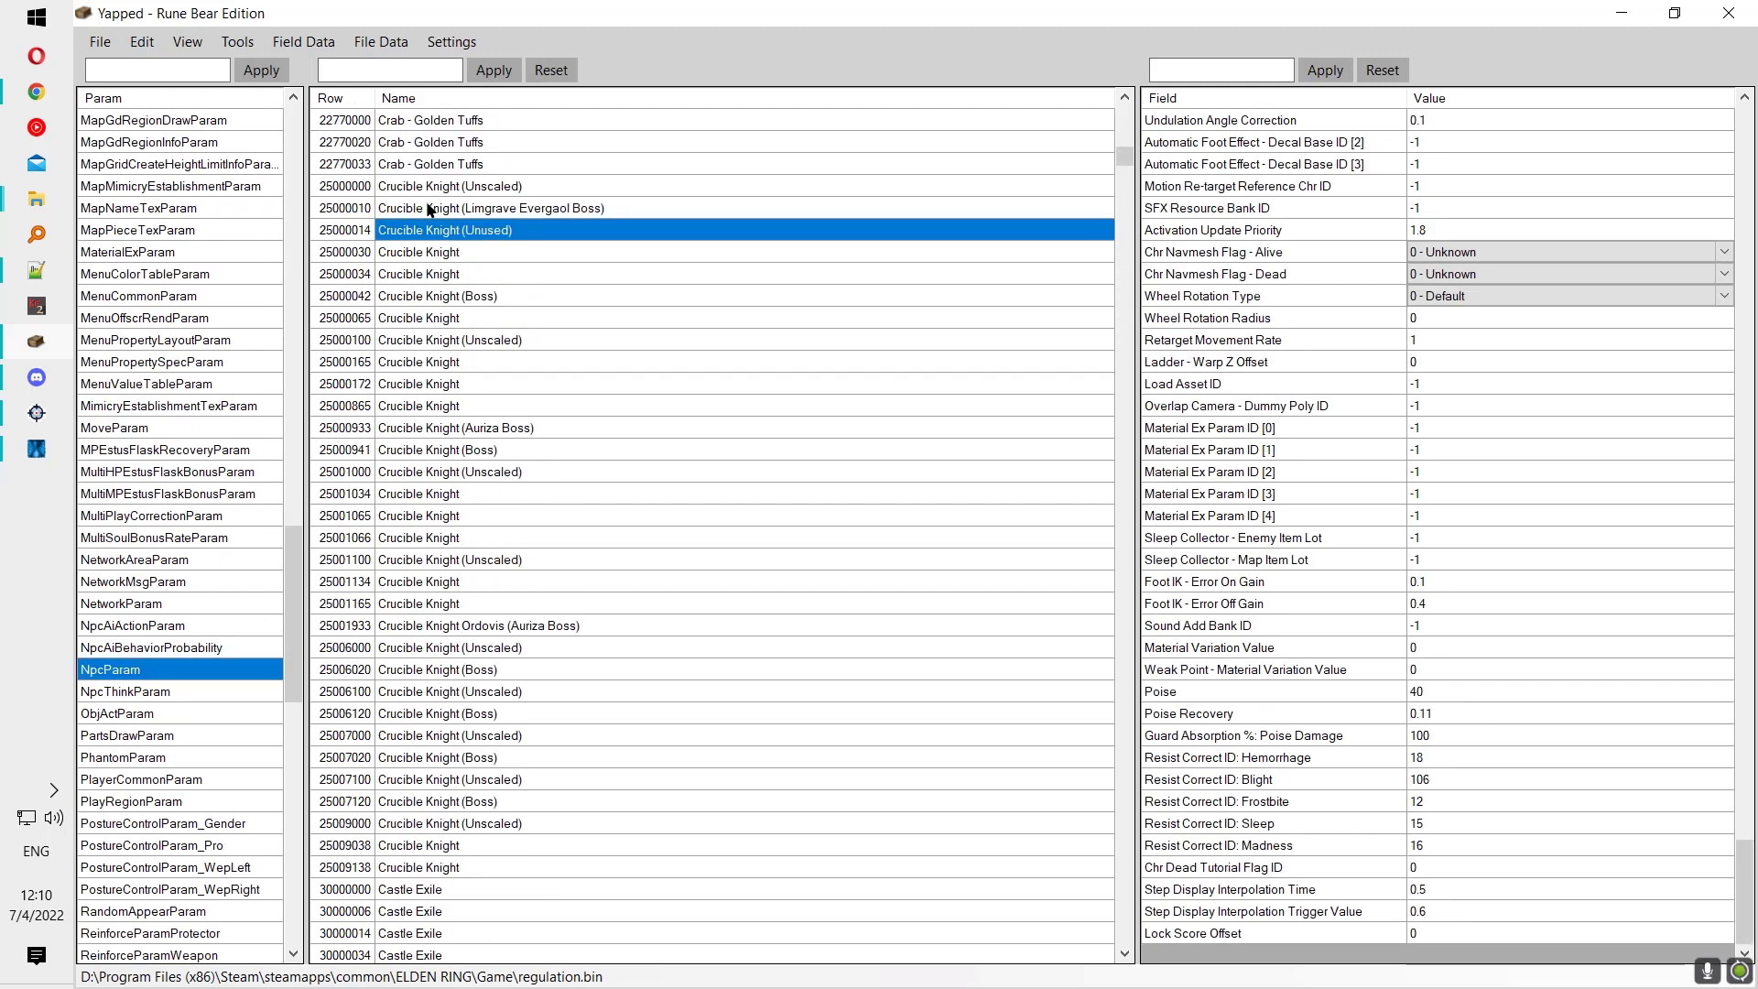
click(434, 194)
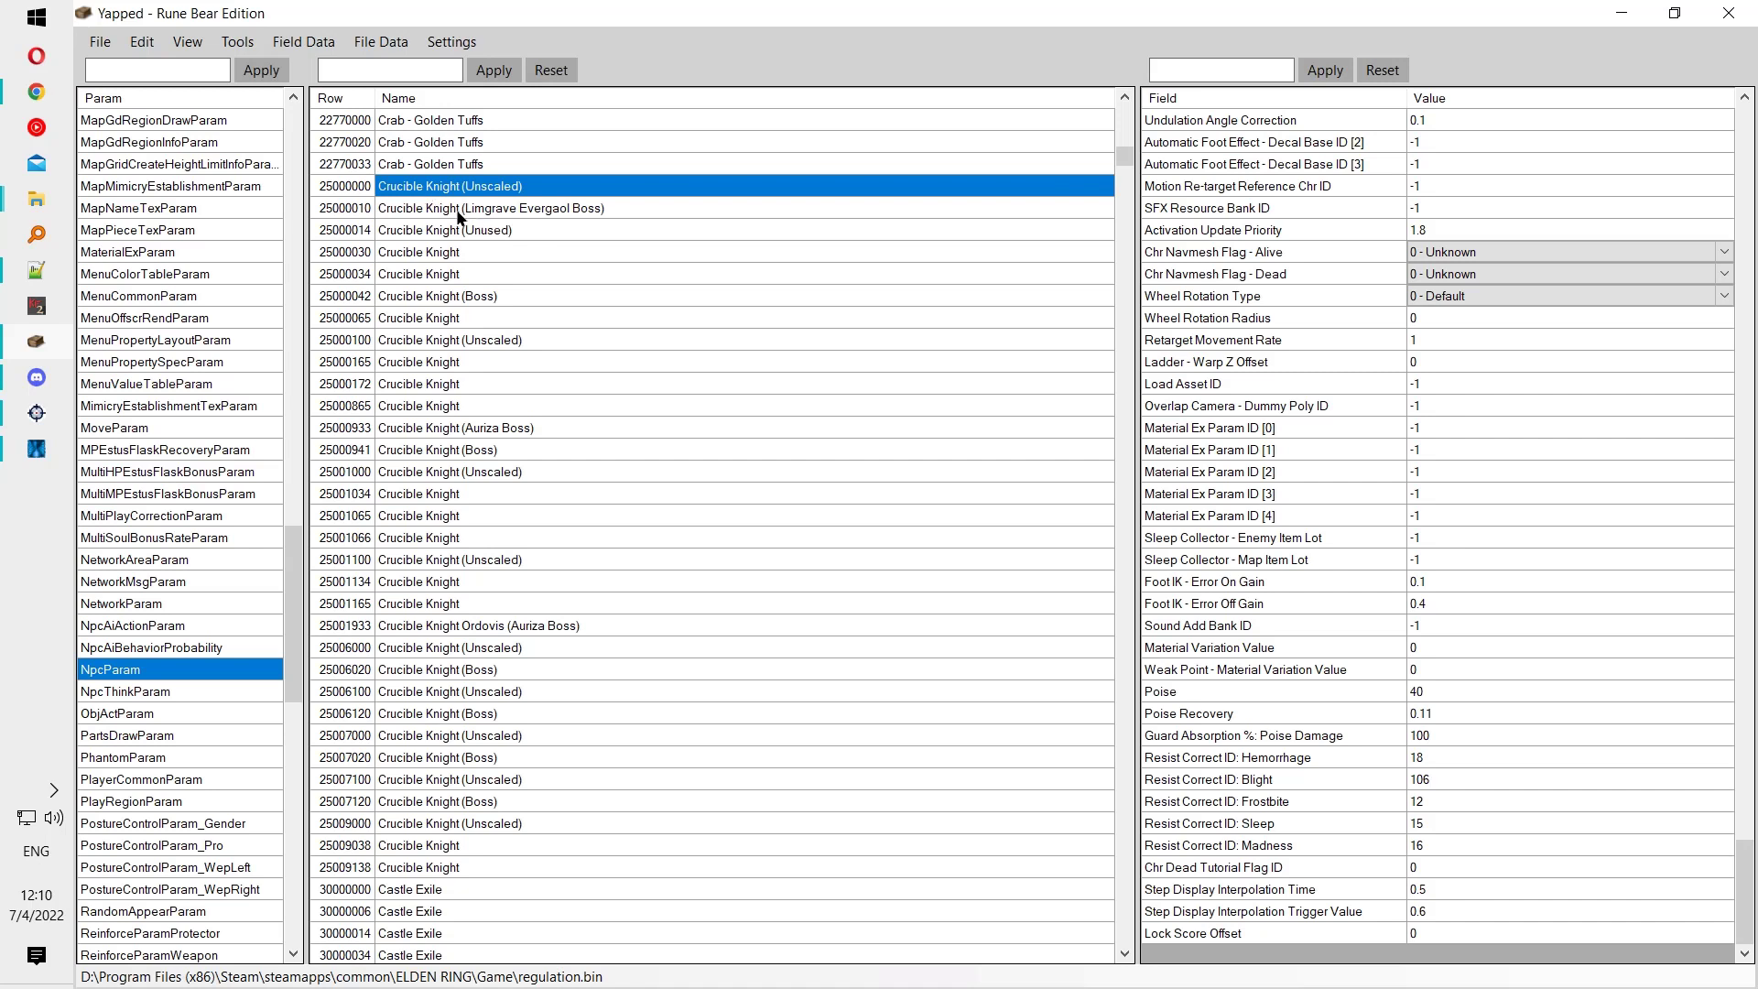
Step: Check the Poise field of Crucible Knight (Unscaled) and compare its data with neighbouring NPC rows
click(1282, 693)
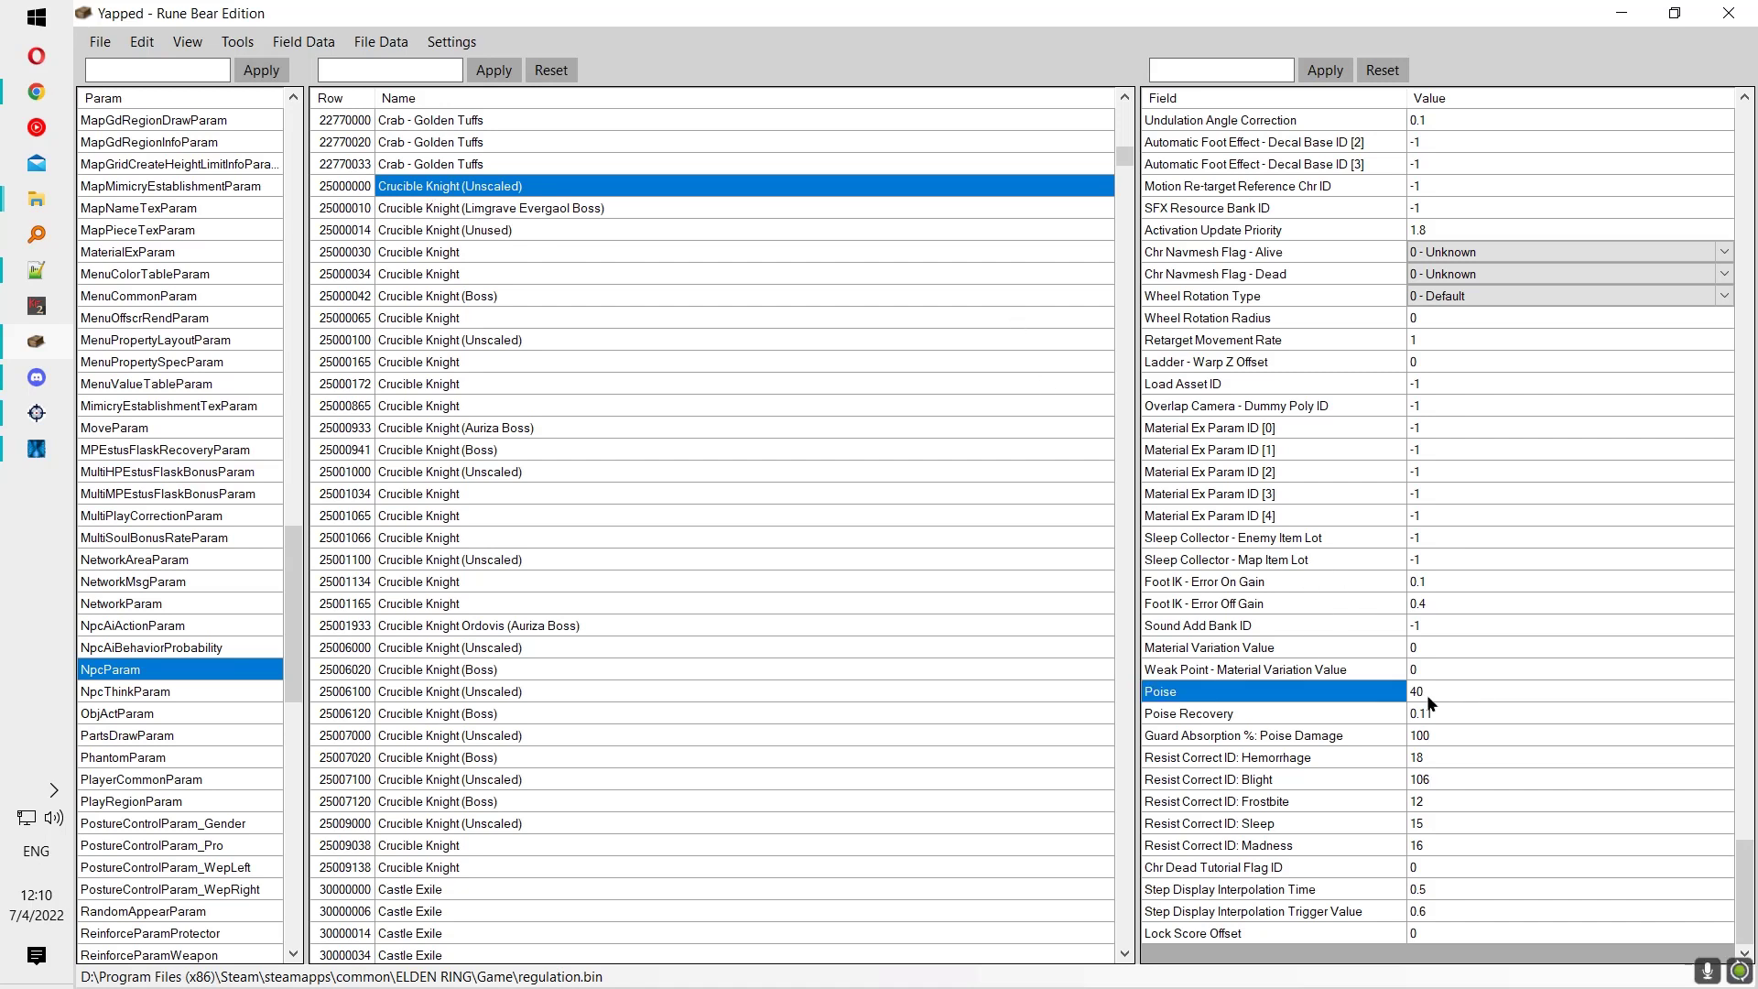
click(1445, 691)
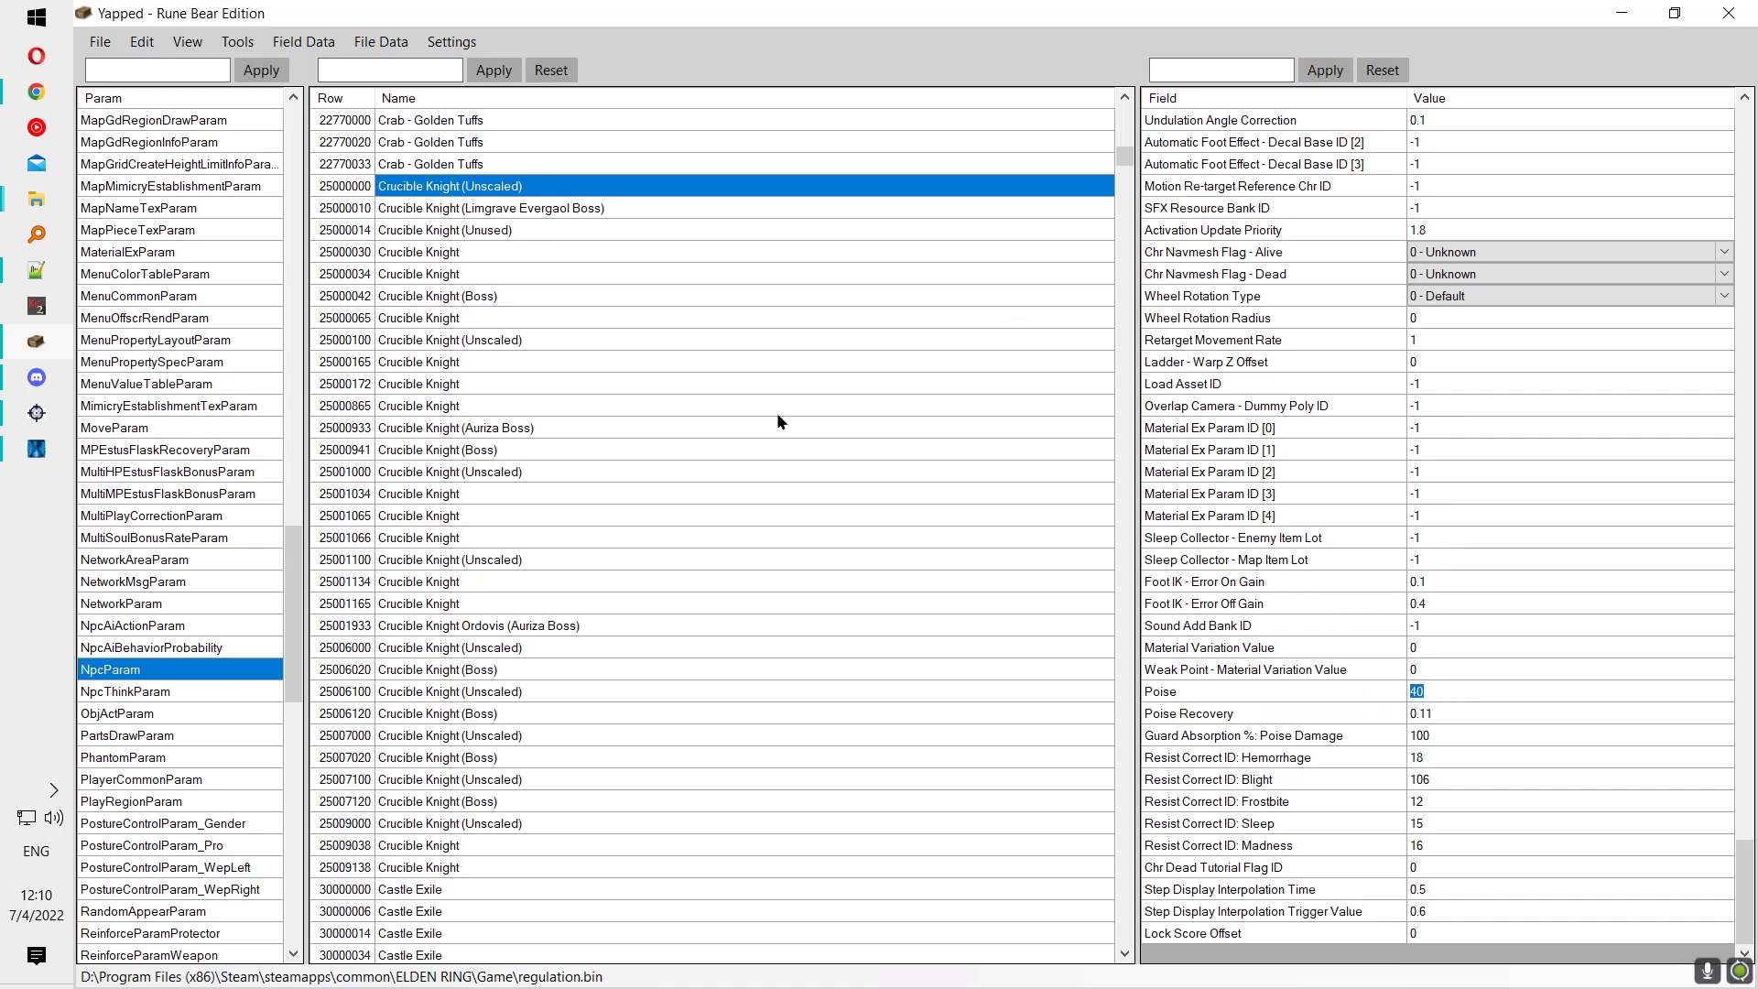
click(499, 229)
click(483, 166)
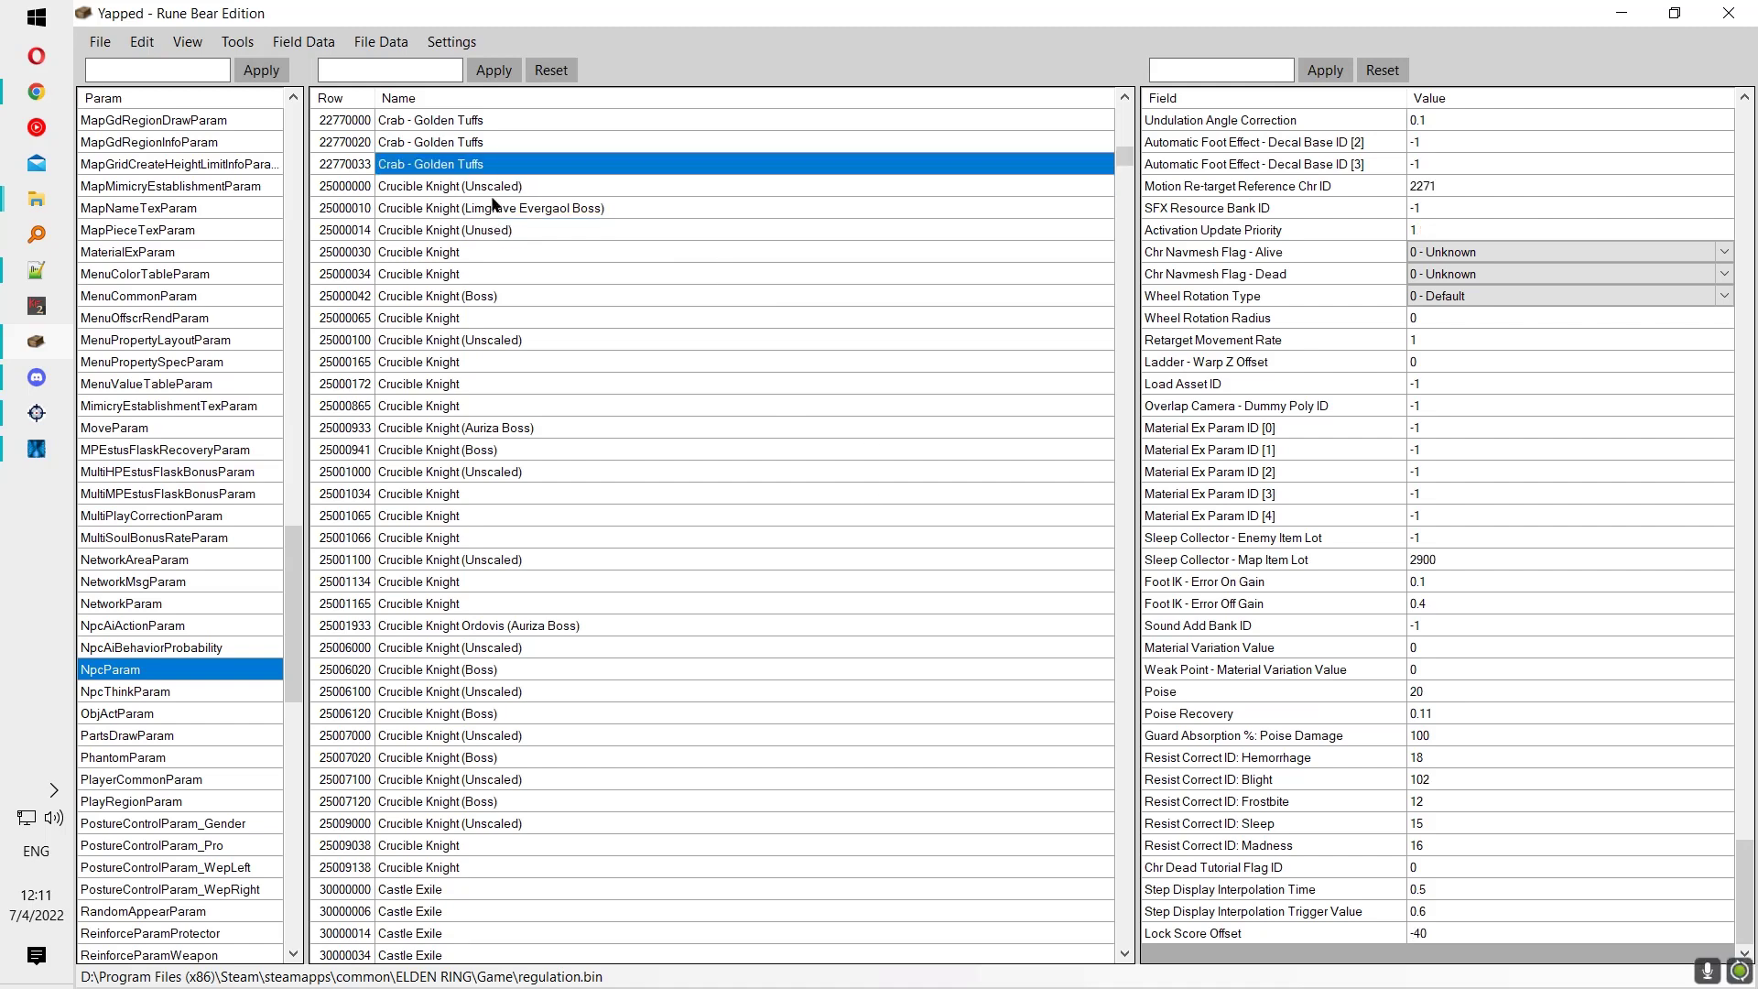
click(502, 190)
Step: Export the NpcParam data, overwriting the existing NpcParam.csv
click(293, 41)
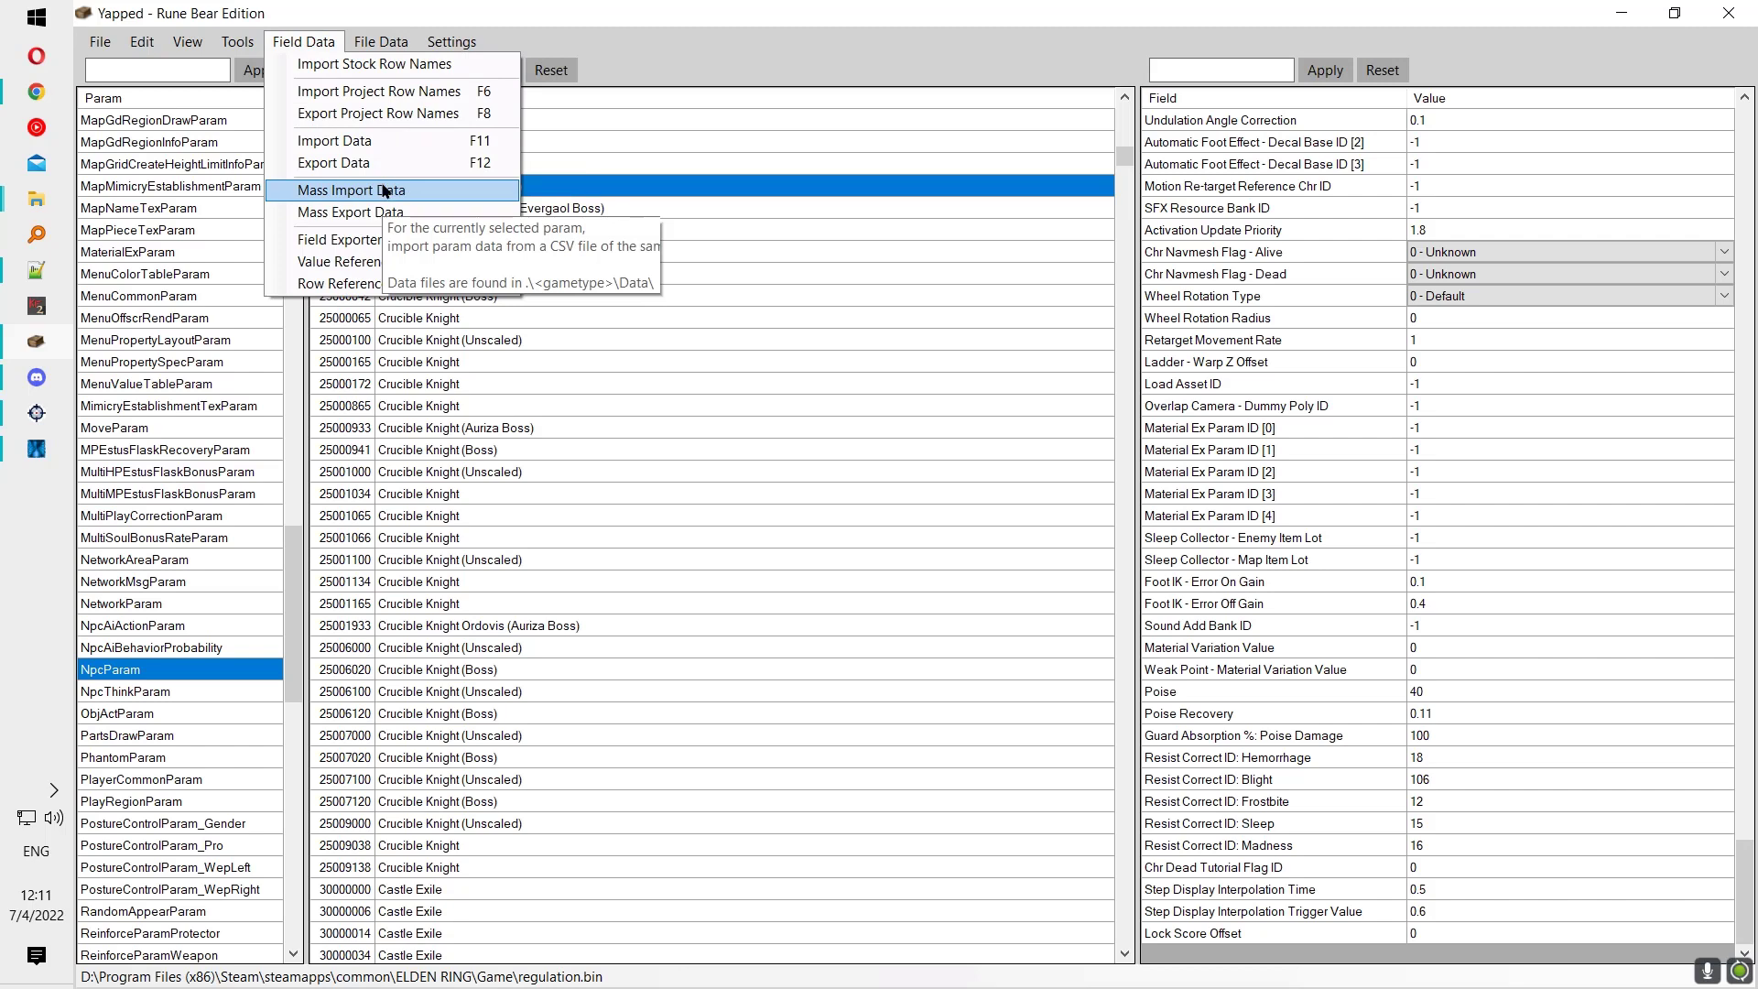
click(343, 163)
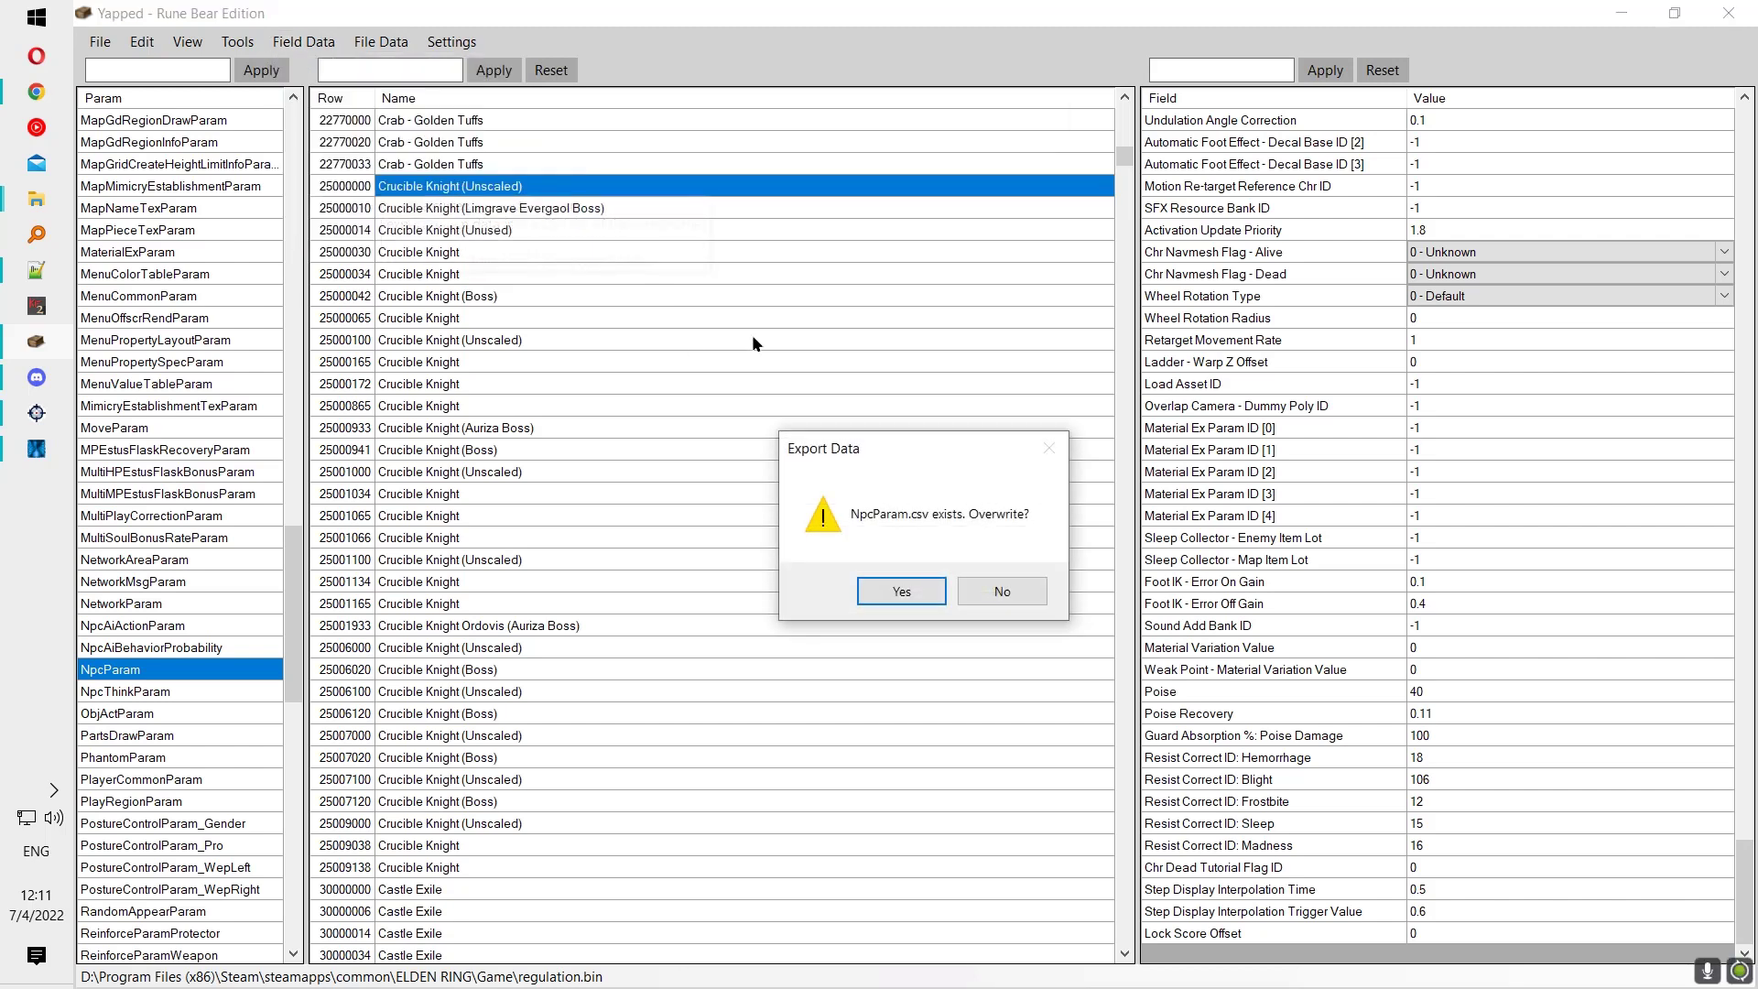
click(902, 596)
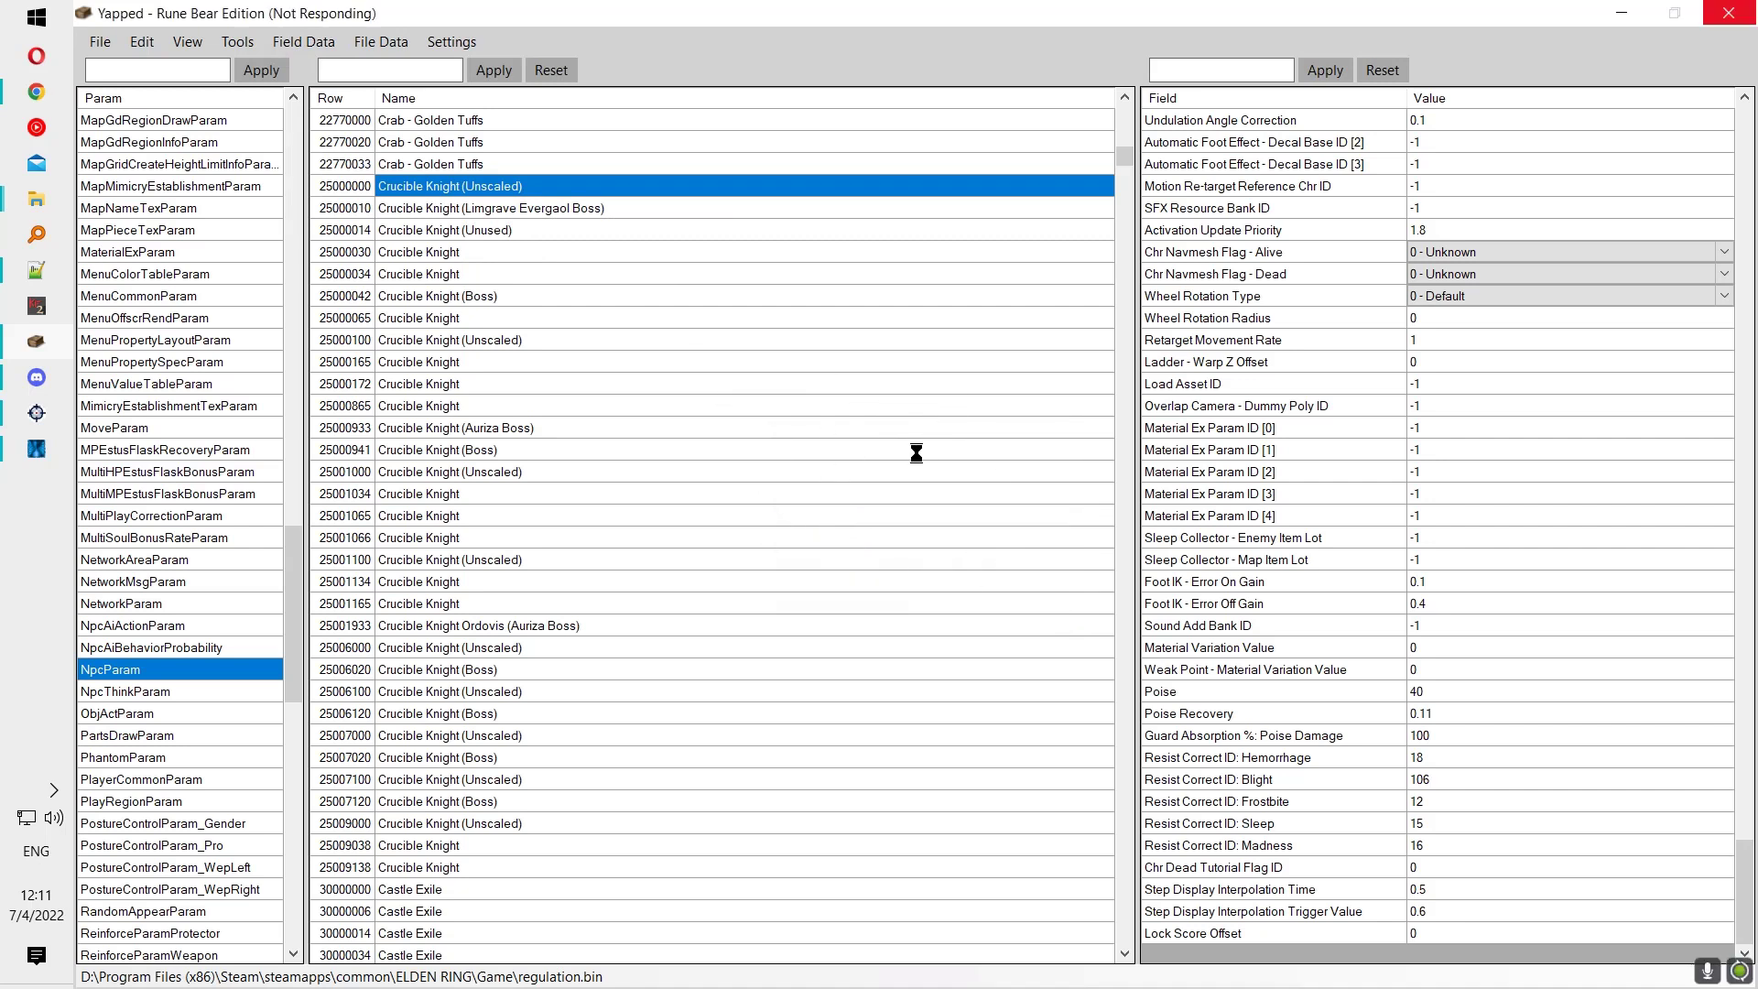
click(969, 585)
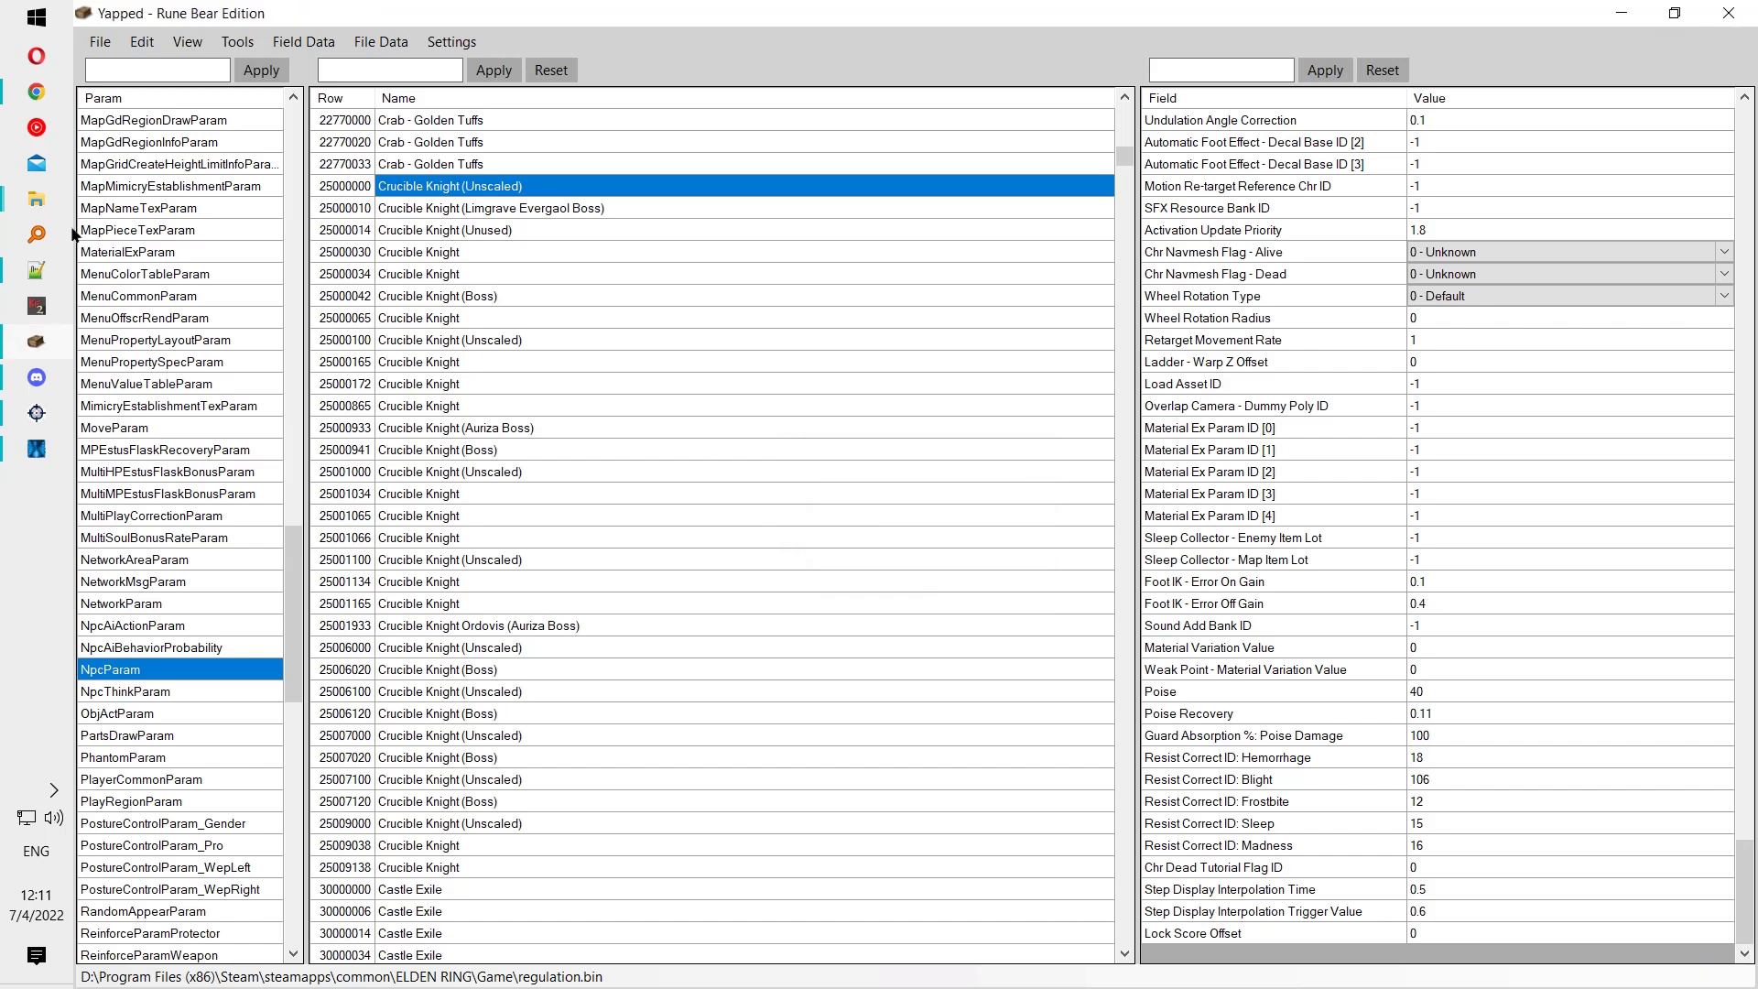
Step: Switch to File Explorer and open the Yapped-Rune-Bear-2_14_1 folder inside DS Tools
click(36, 199)
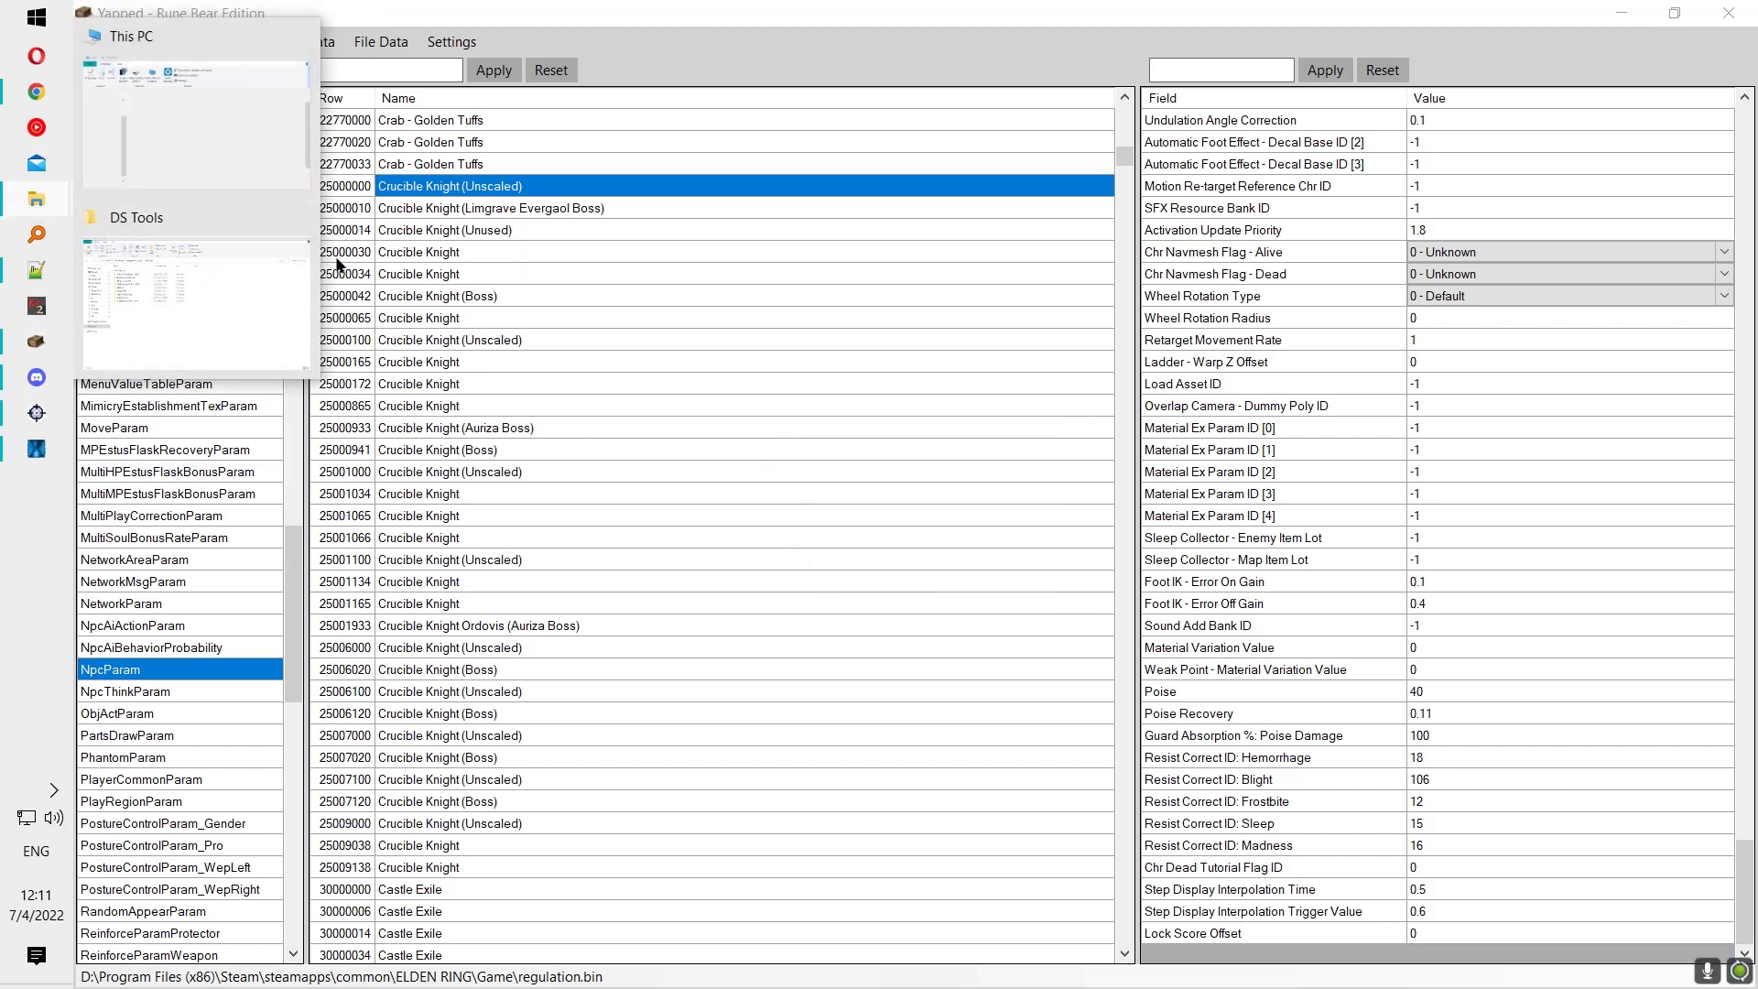
click(302, 274)
double_click(449, 479)
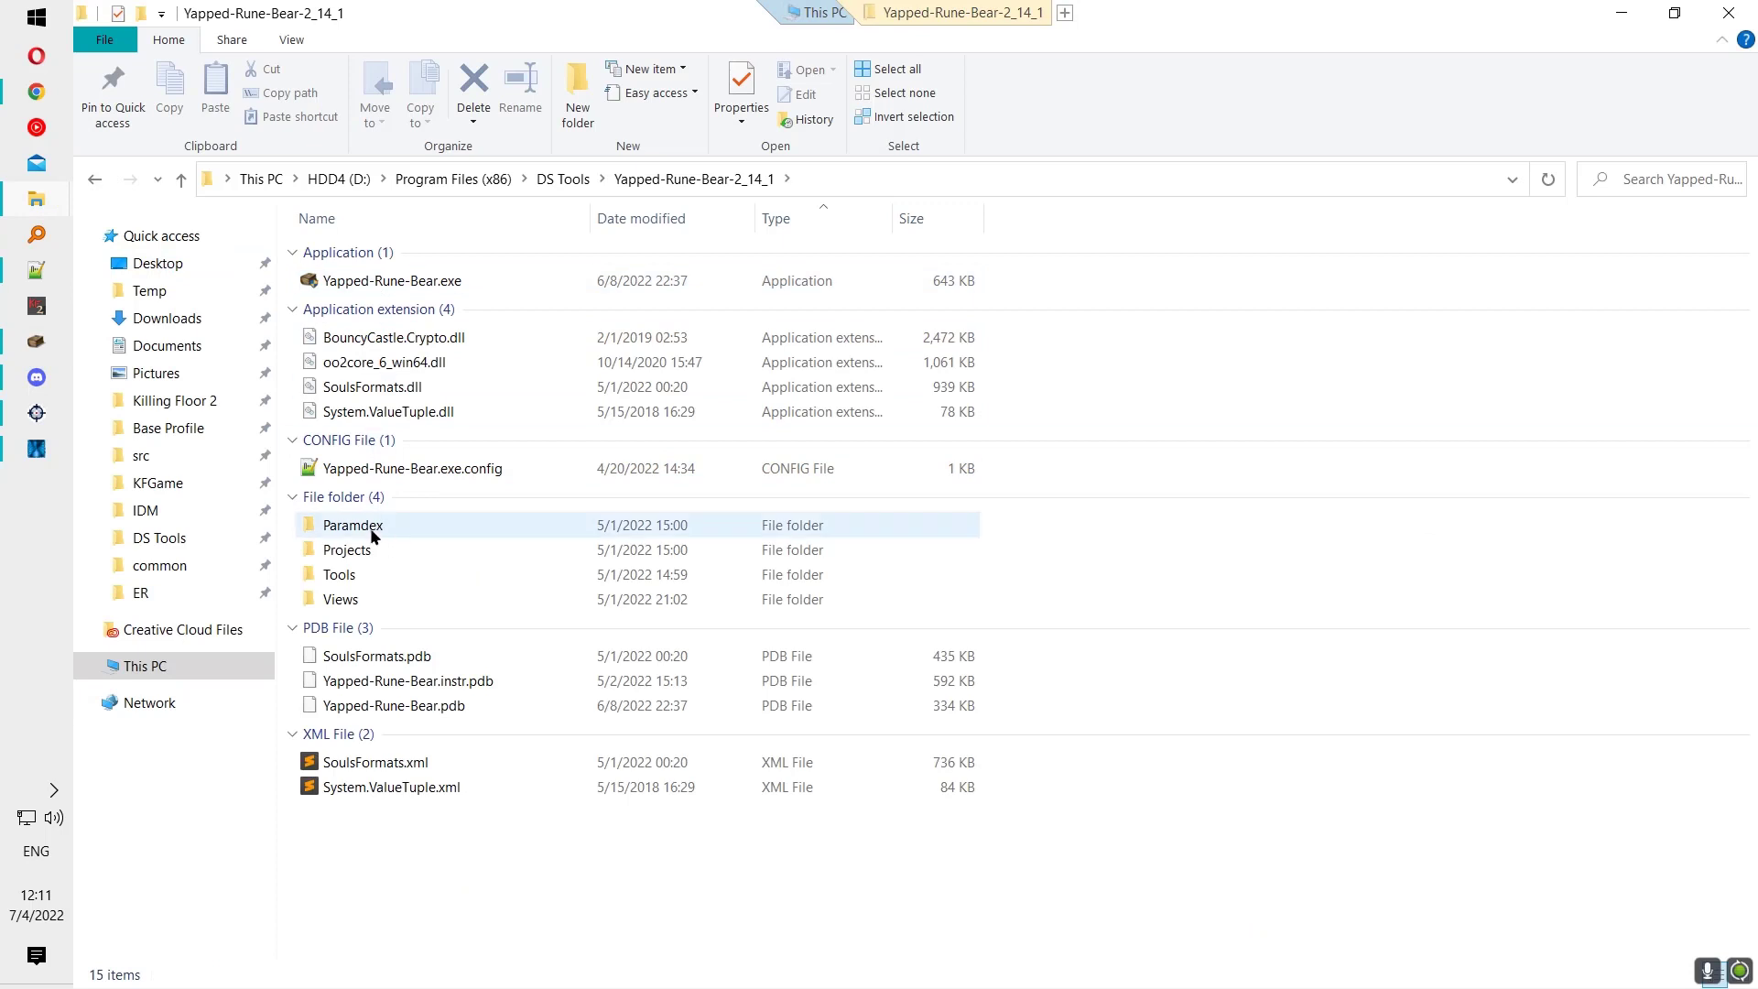
click(745, 183)
drag(807, 173, 422, 191)
click(1020, 361)
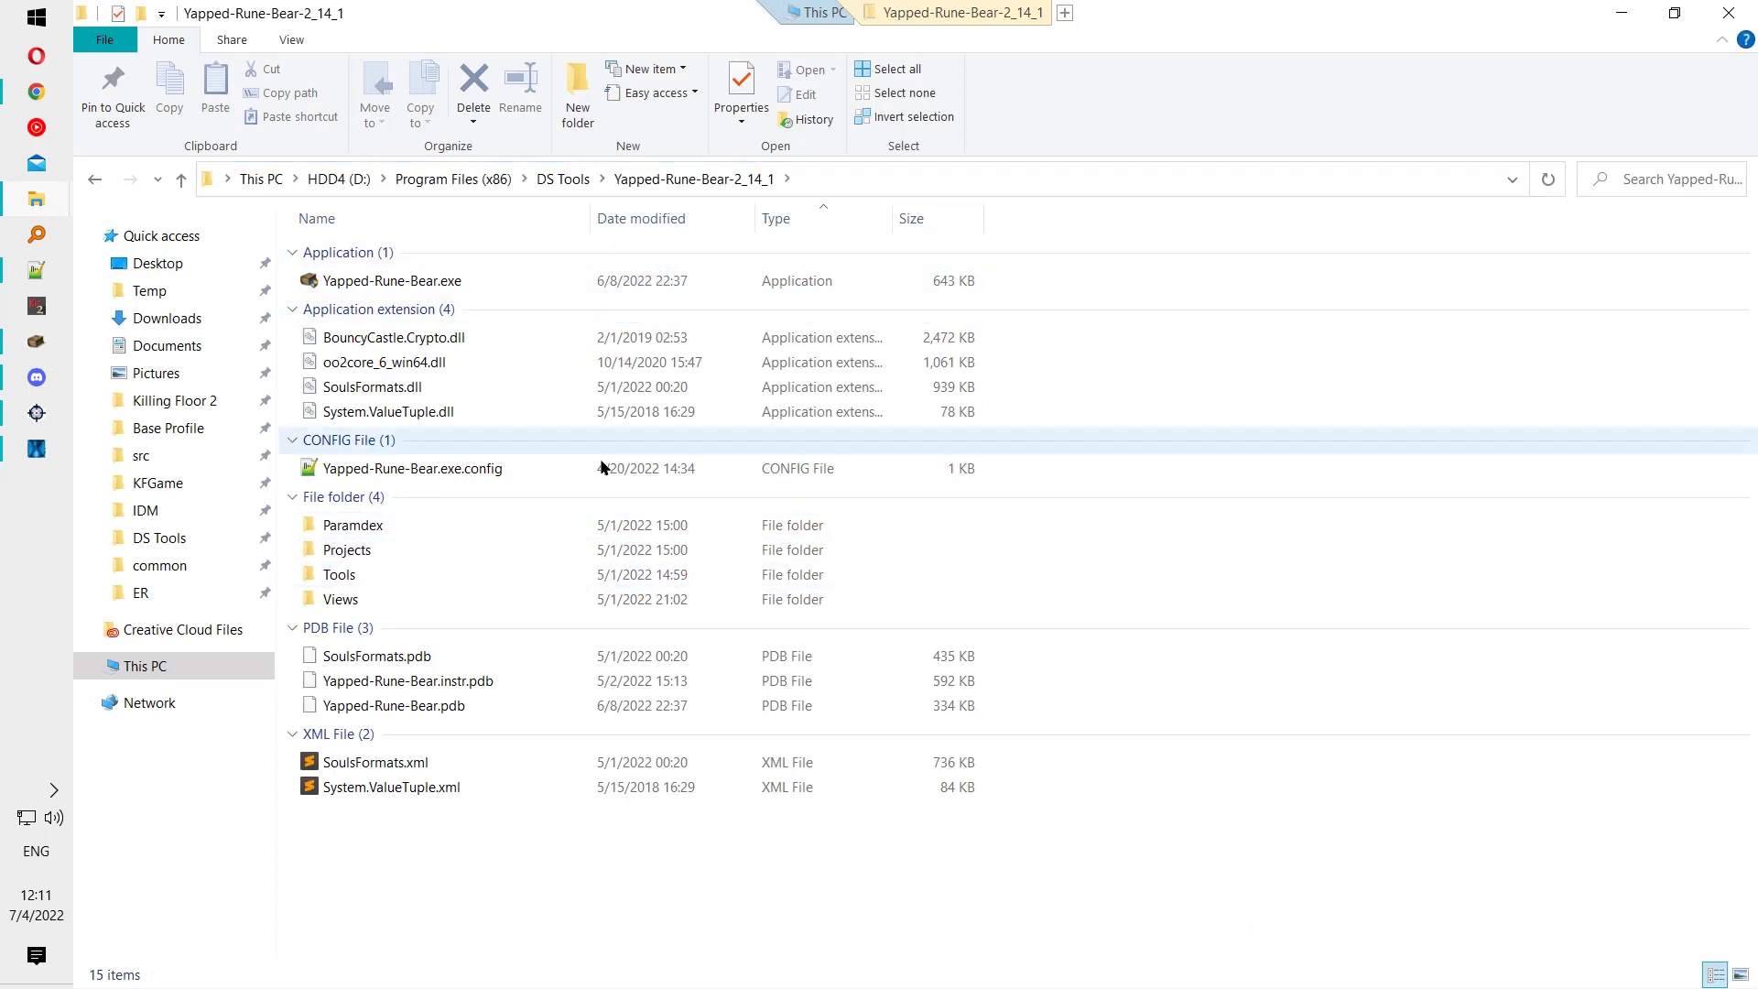
Step: Open the exported data folder Projects > ExampleMod > CSV > ER
double_click(346, 550)
double_click(366, 406)
double_click(341, 278)
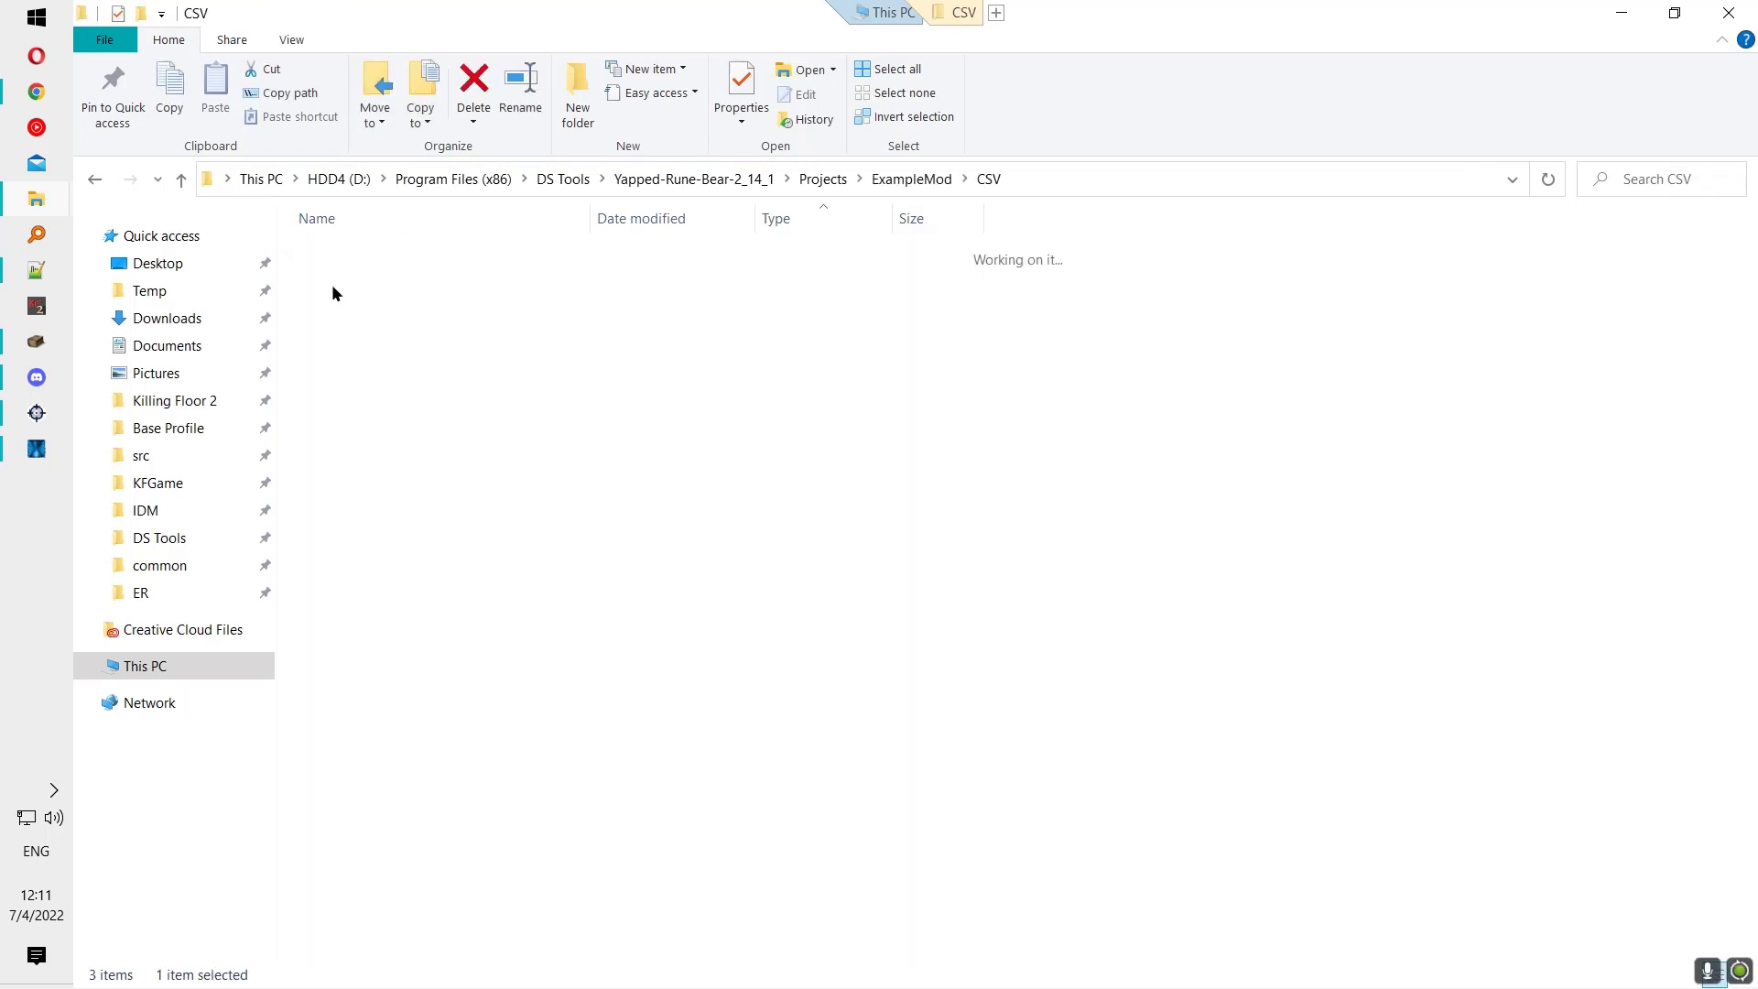
double_click(337, 380)
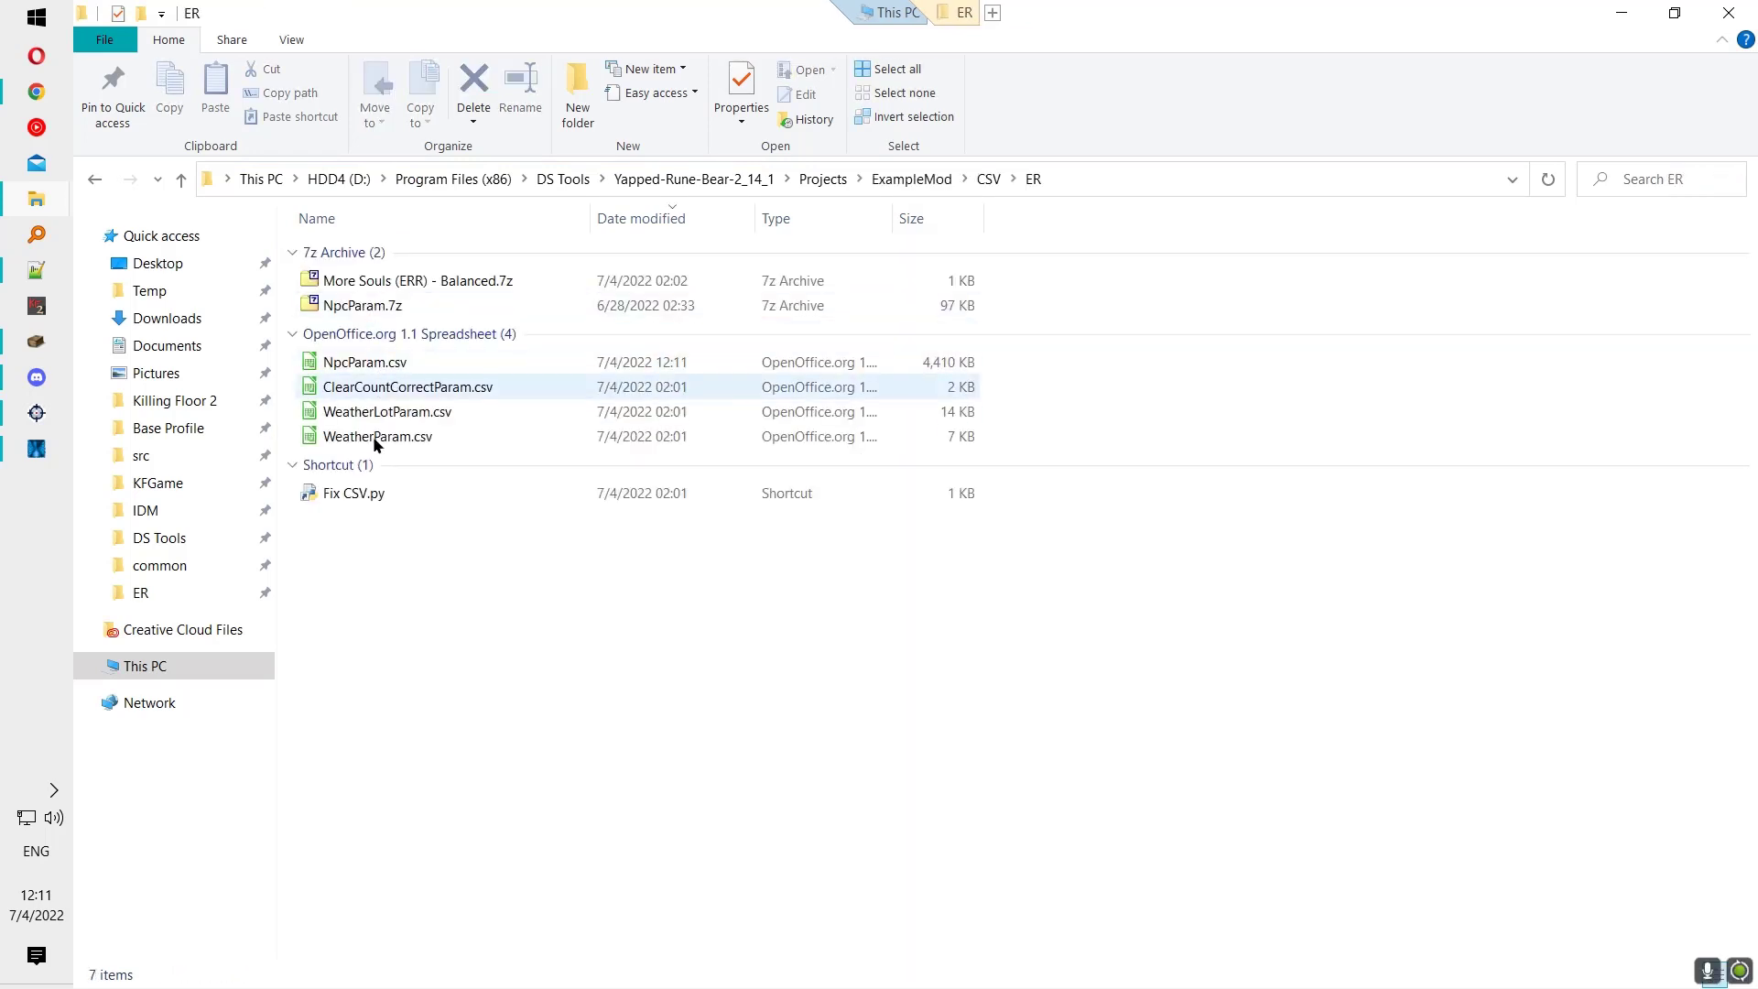
Step: Open NpcParam.csv in LibreOffice Calc, importing it as semicolon-separated text with spaces trimmed, and dismiss the tip of the day
click(371, 363)
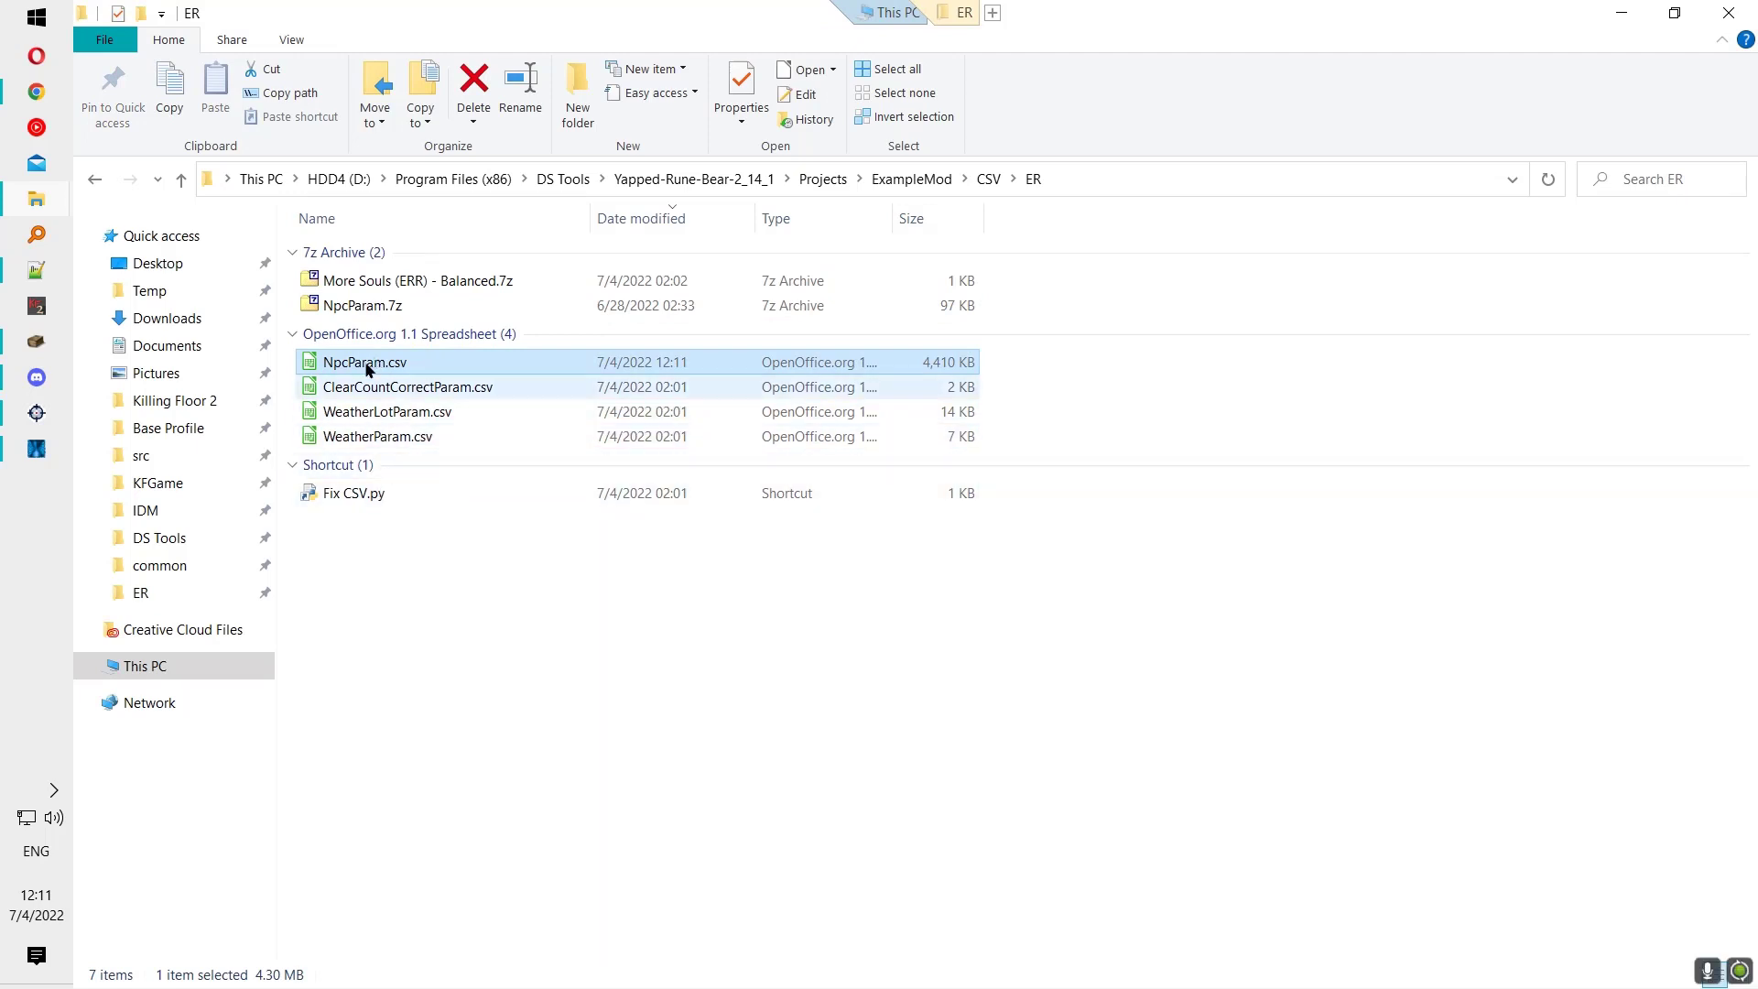
double_click(465, 362)
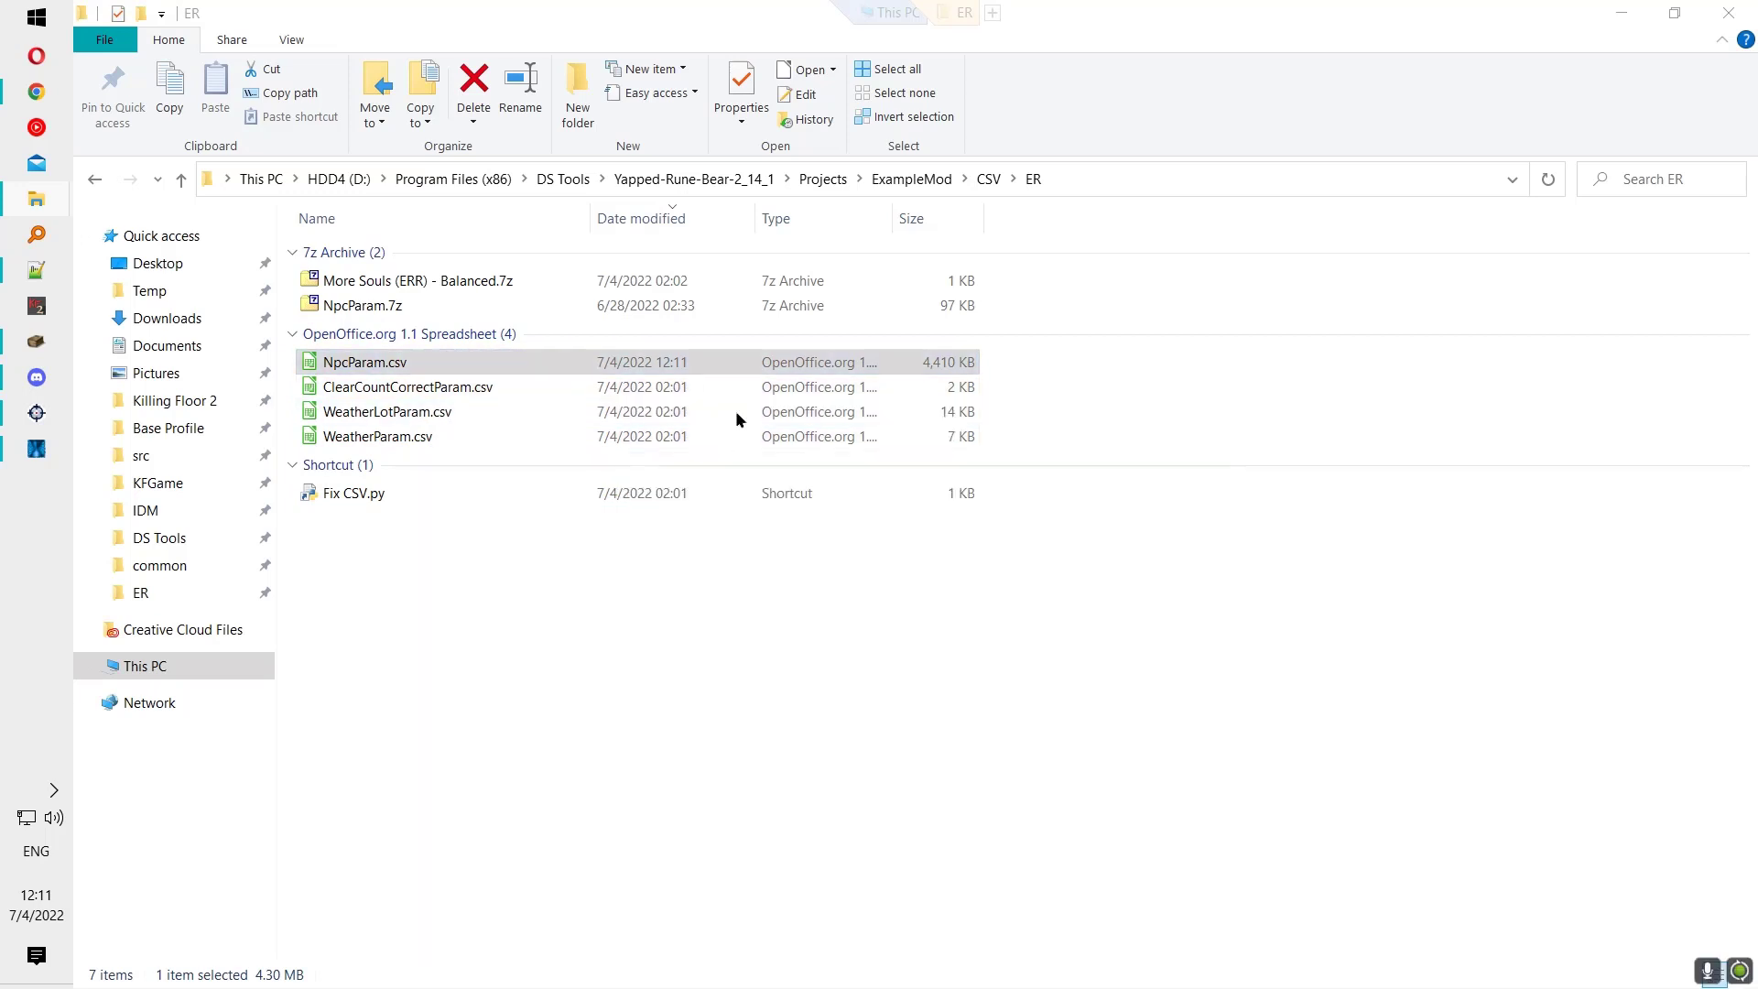
drag(882, 181, 748, 195)
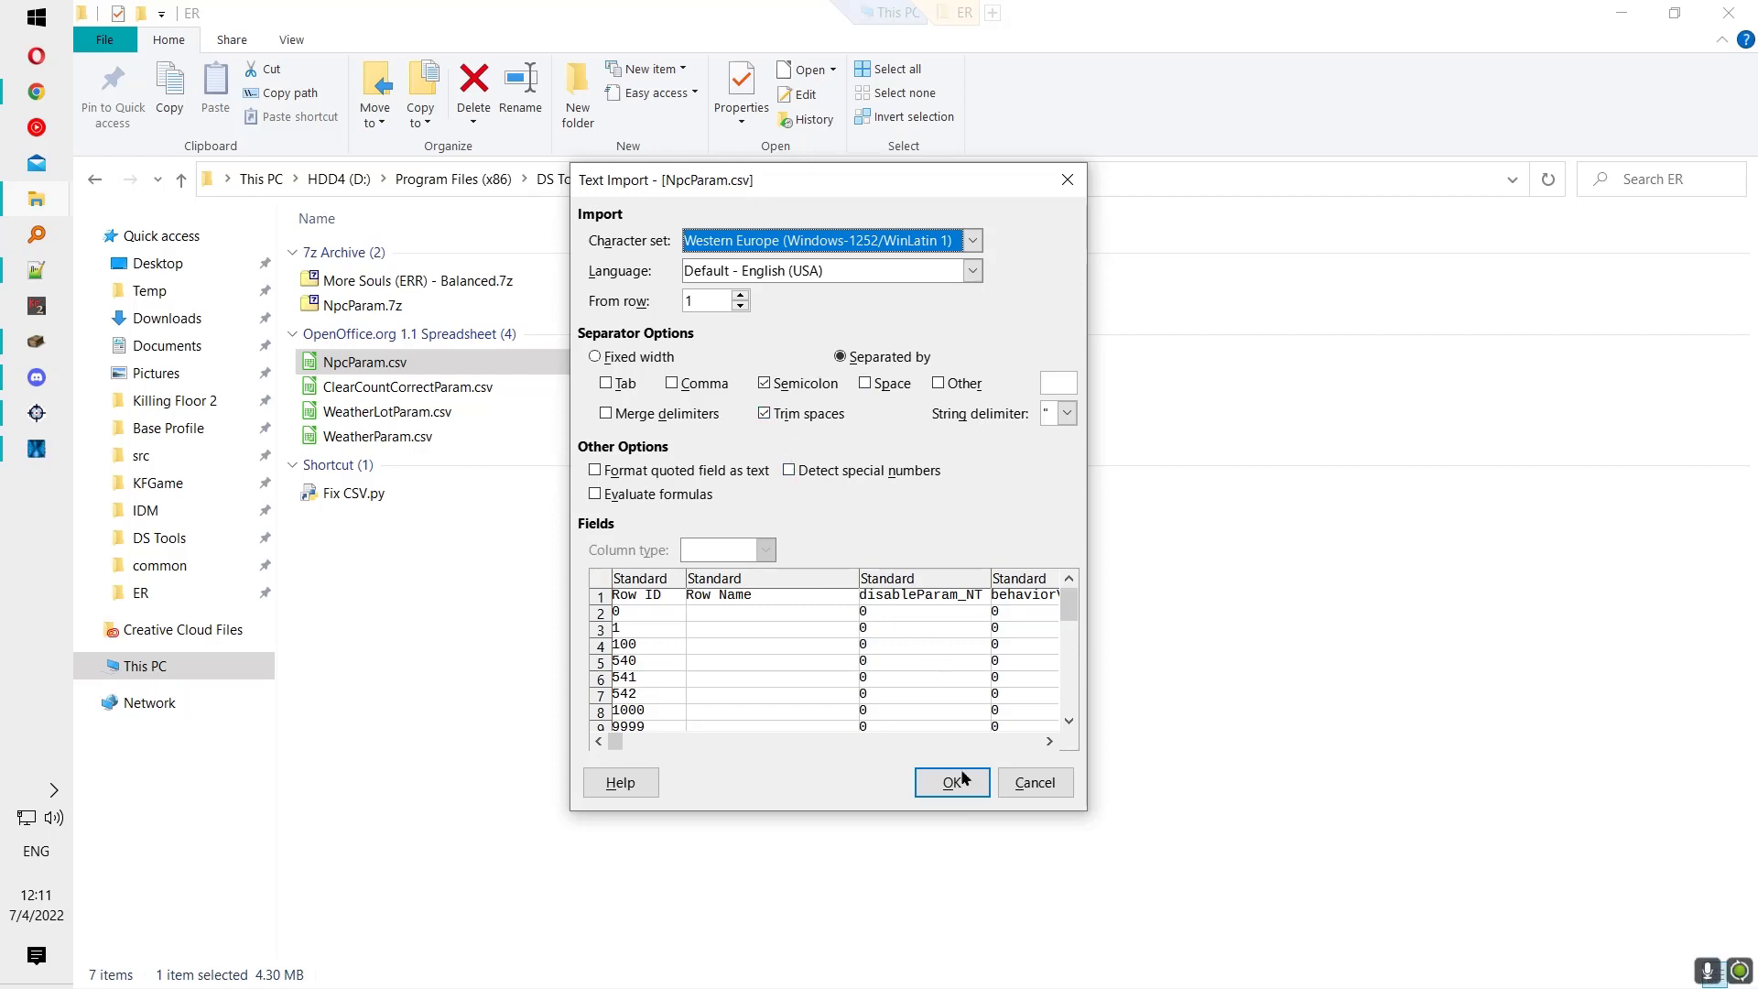
drag(749, 181, 826, 180)
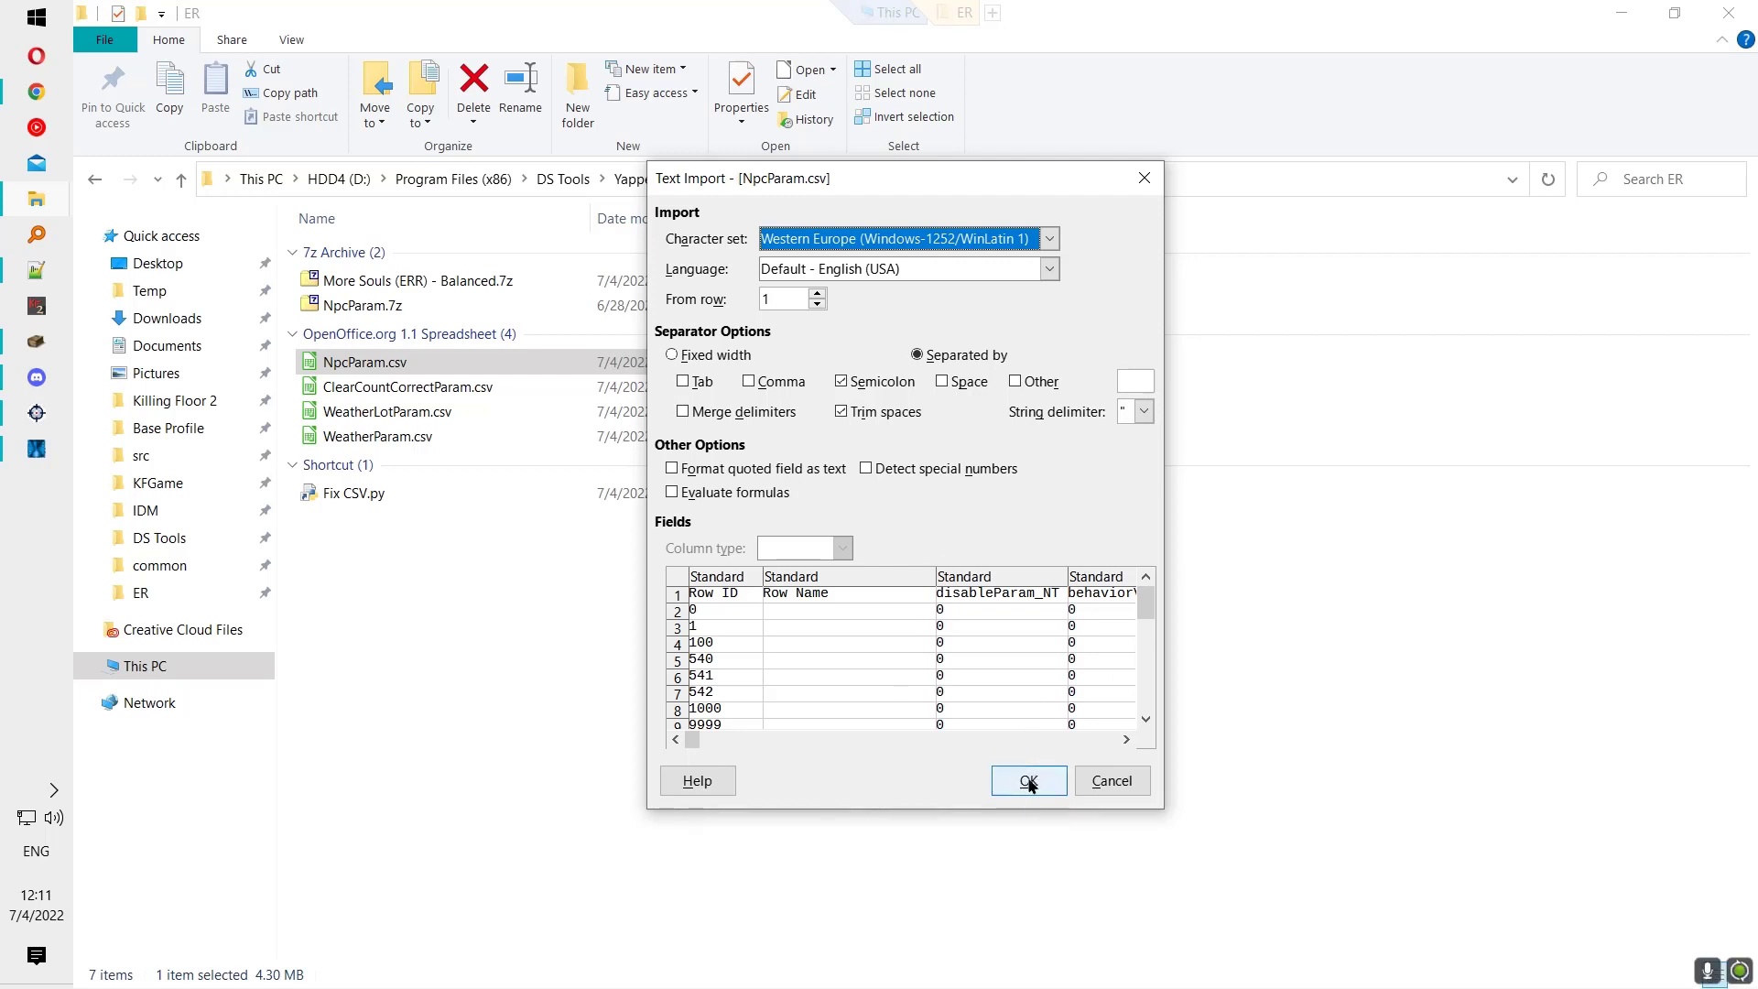
click(872, 411)
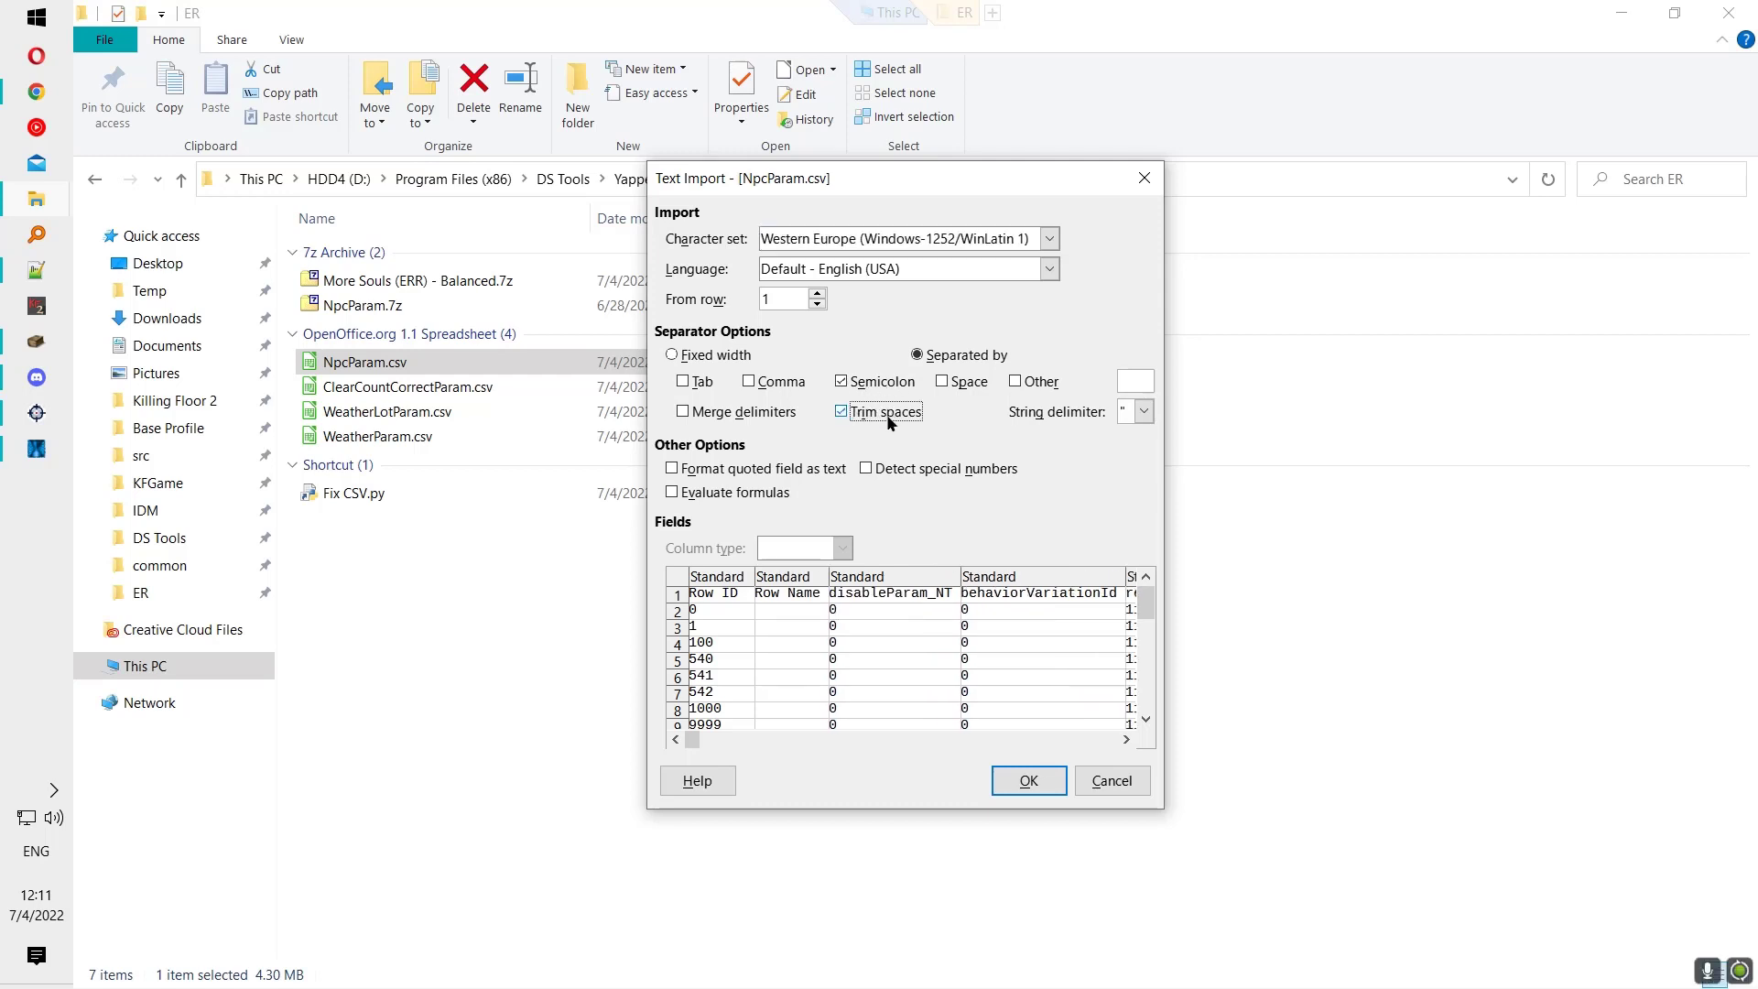
click(1028, 780)
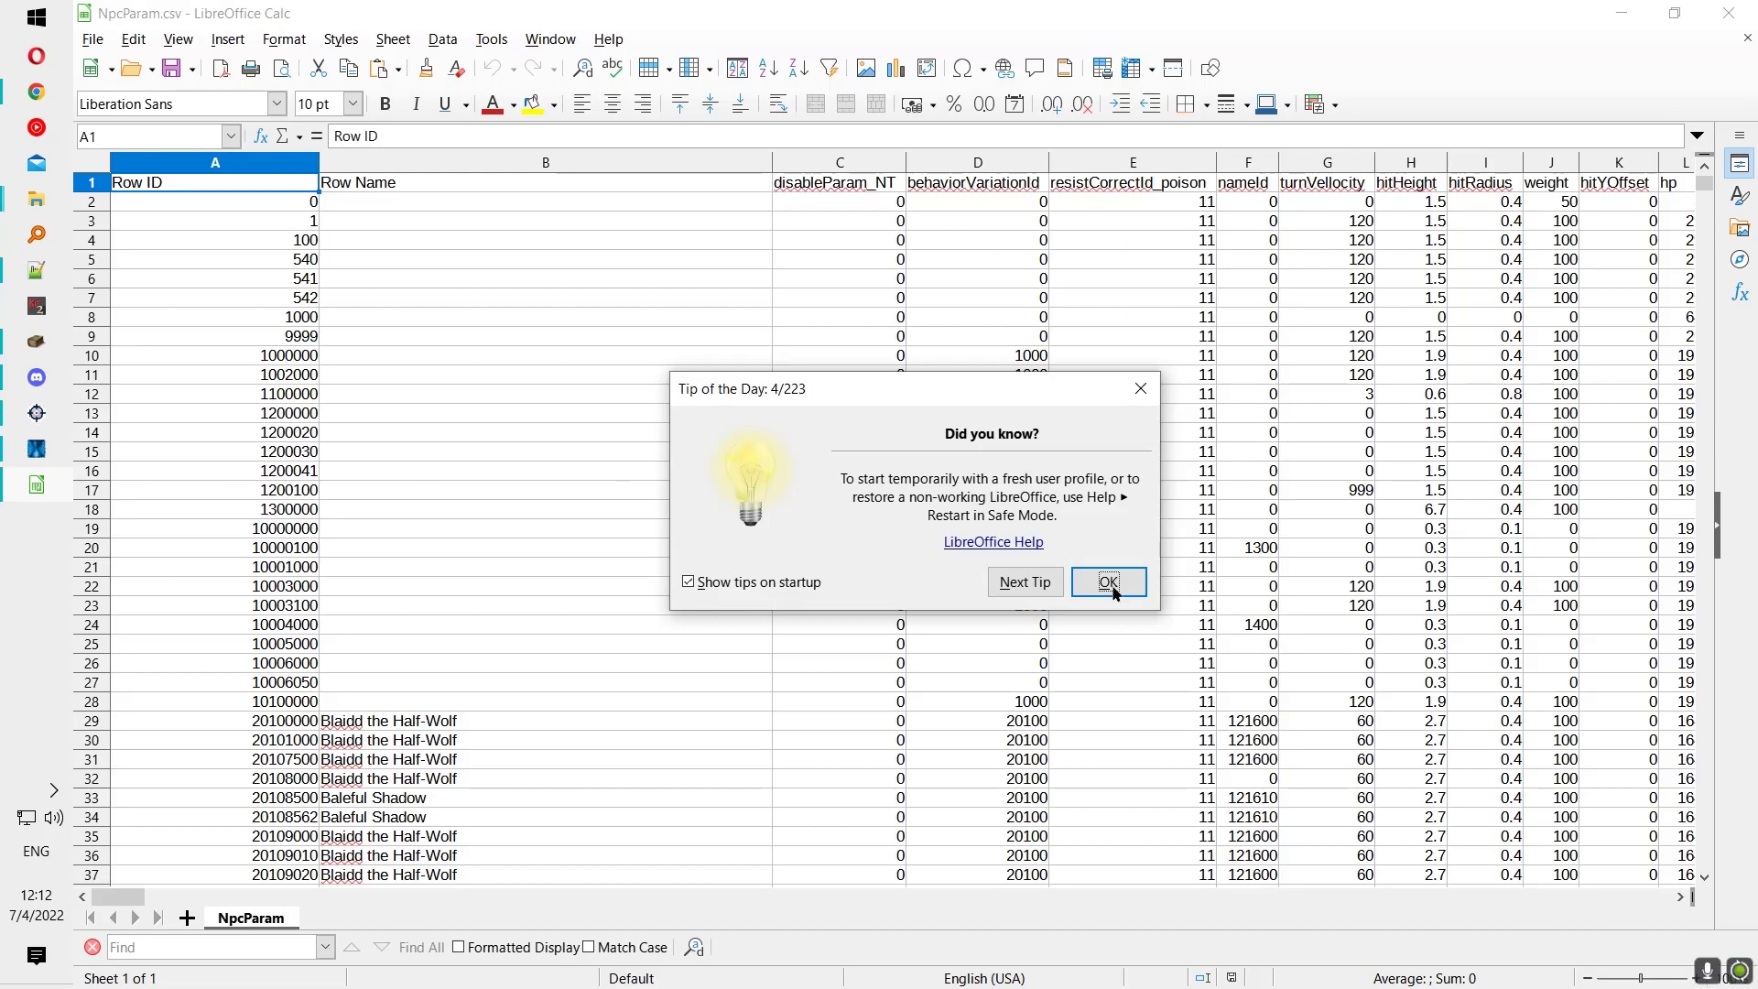
click(1108, 583)
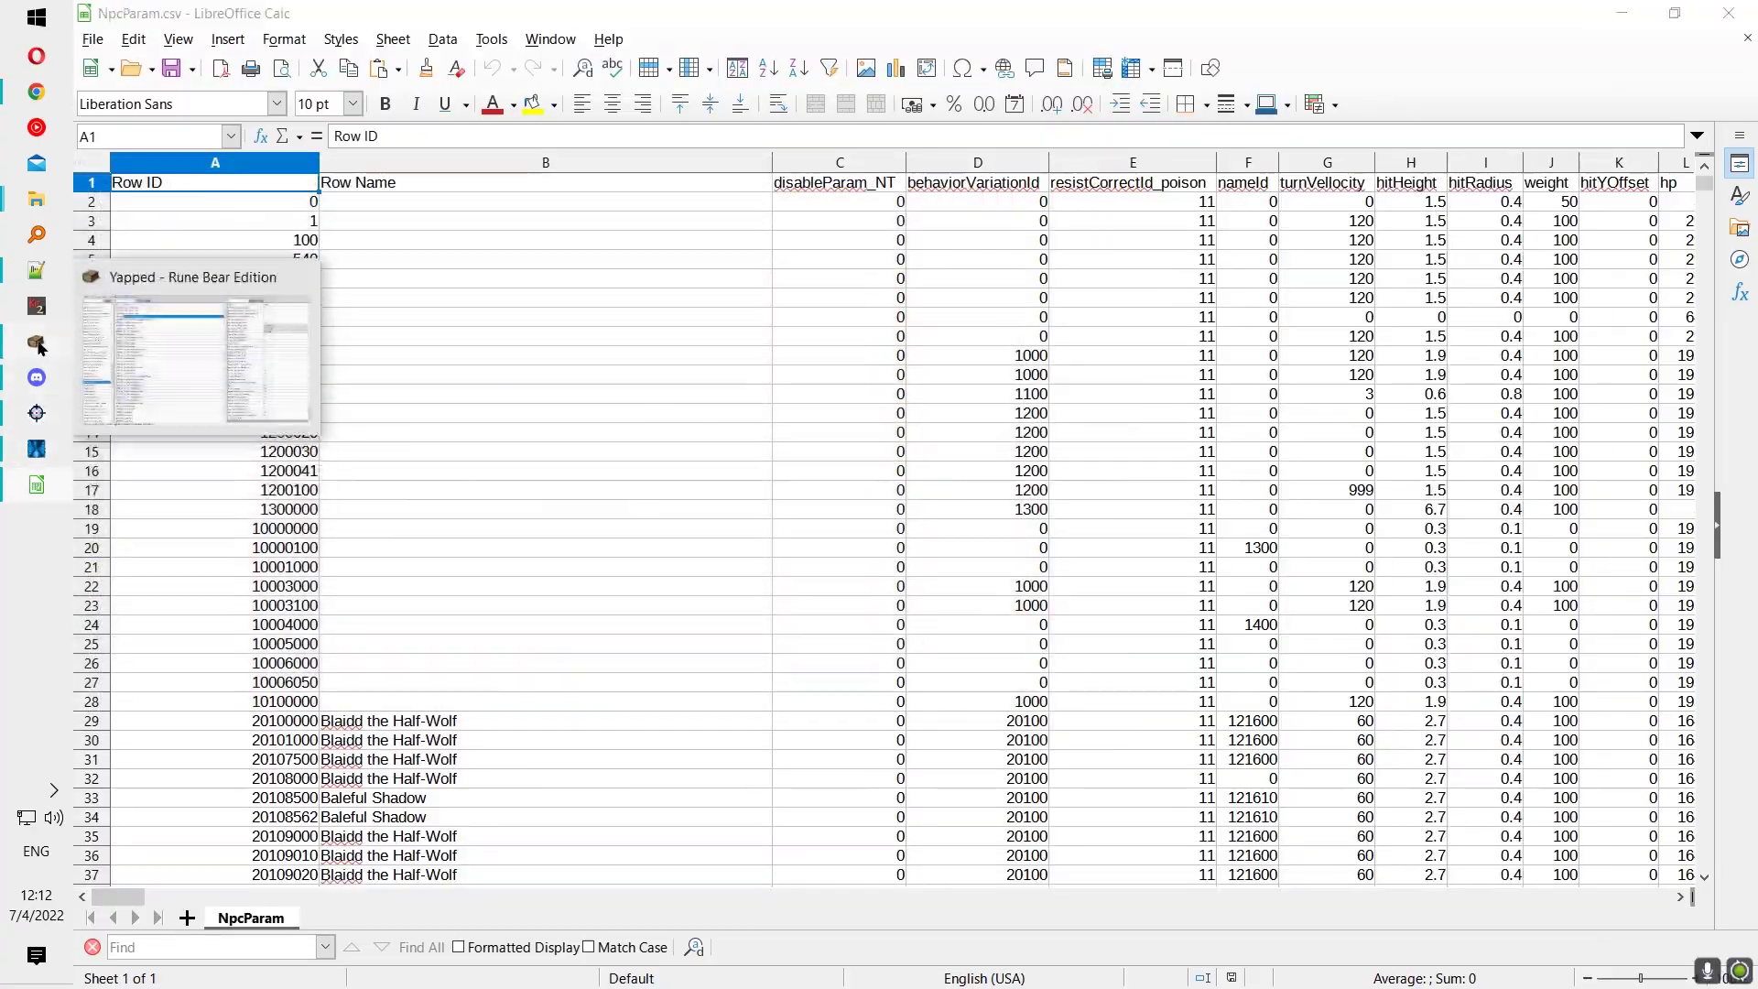
Step: Compare the spreadsheet's row IDs and names with the NpcParam list in Yapped, using the first Blaidd the Half-Wolf row
click(39, 345)
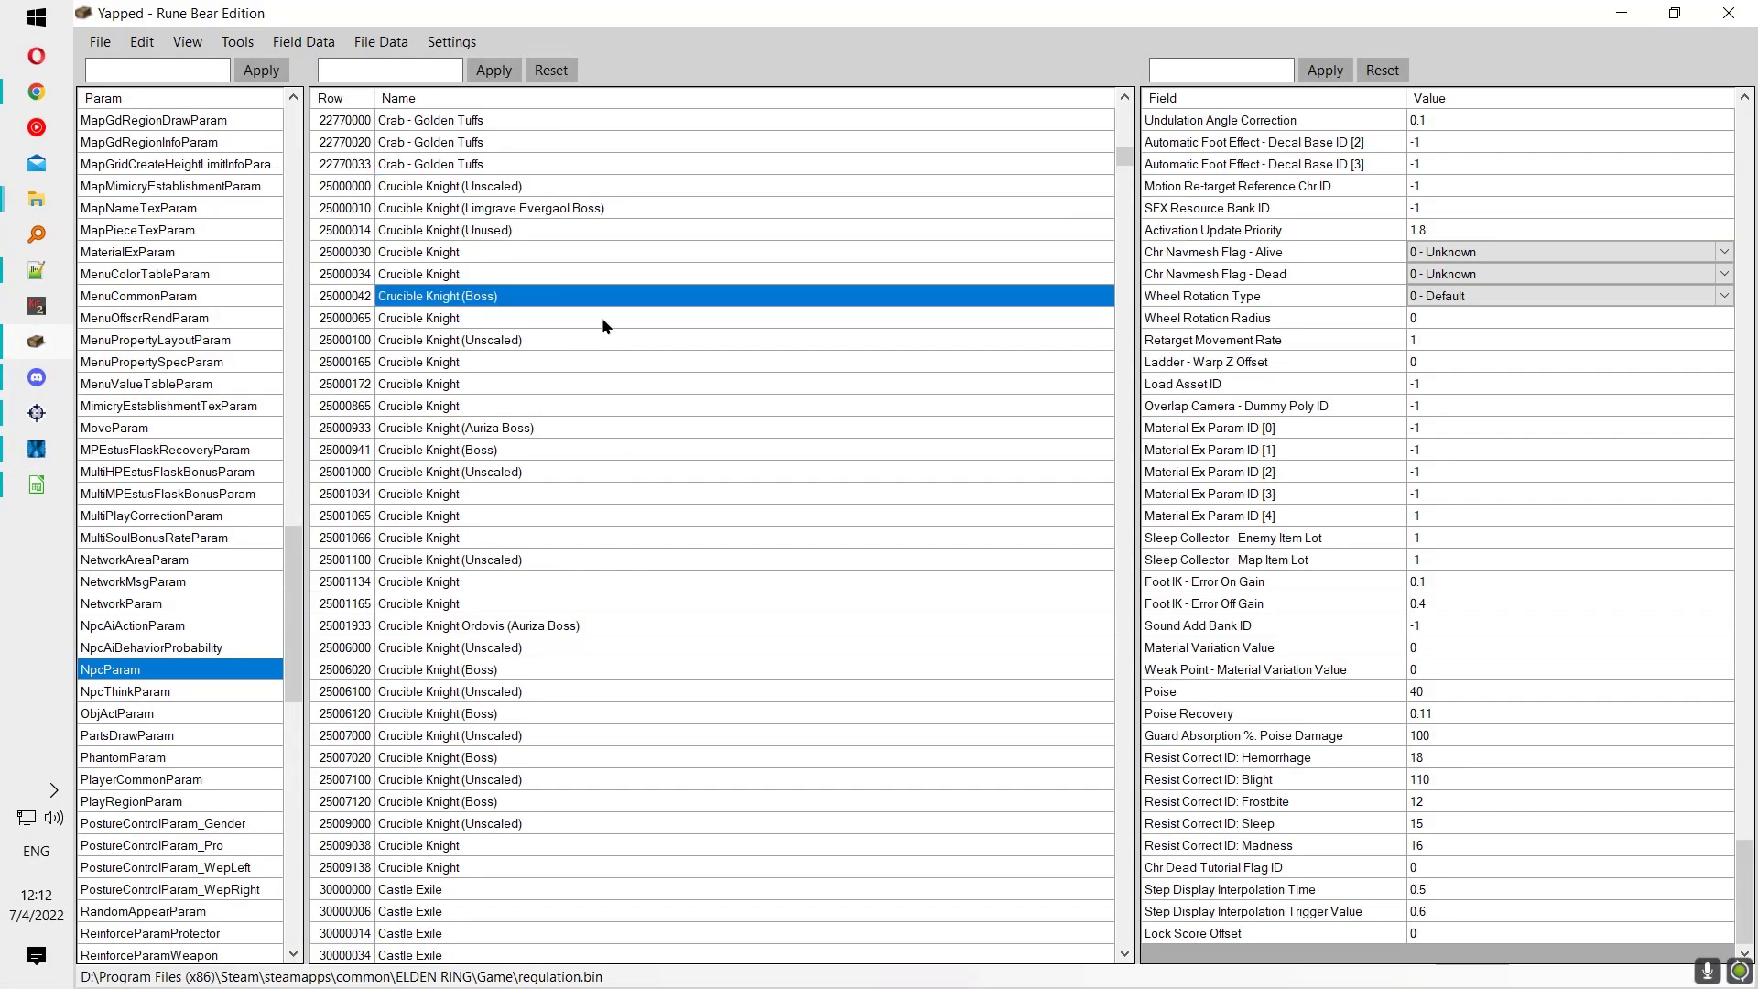
click(37, 485)
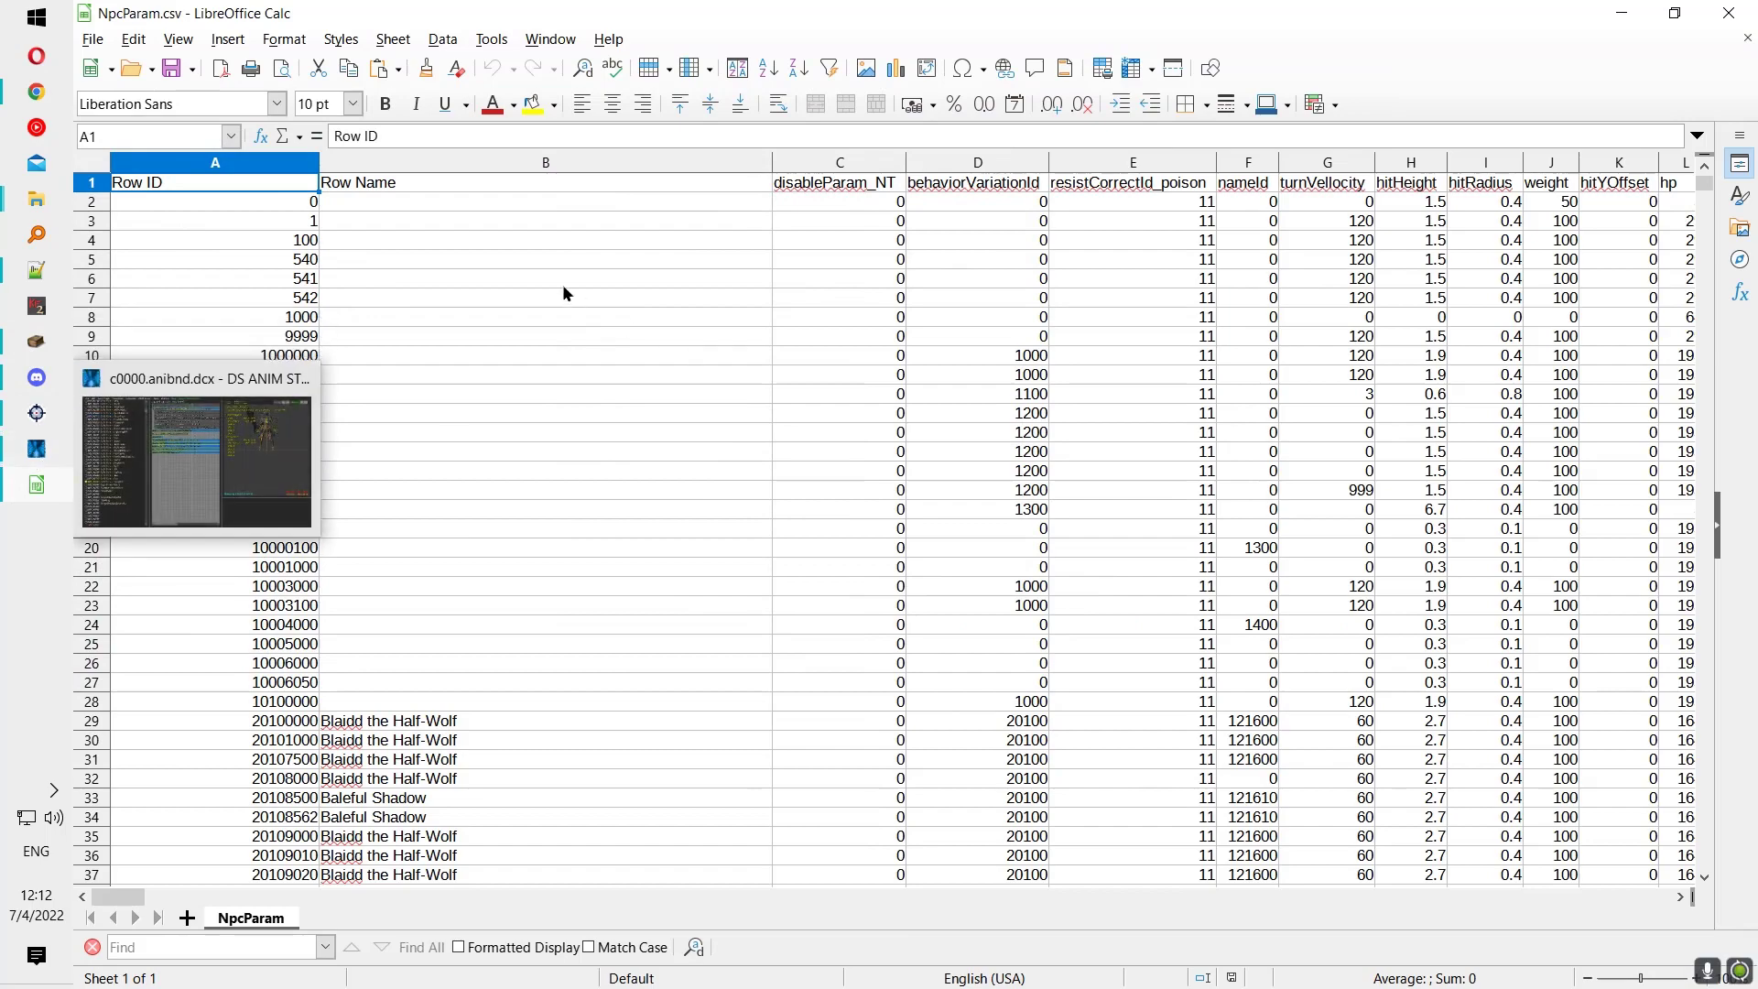
scroll(525, 461, down, 16)
click(491, 475)
scroll(483, 404, up, 16)
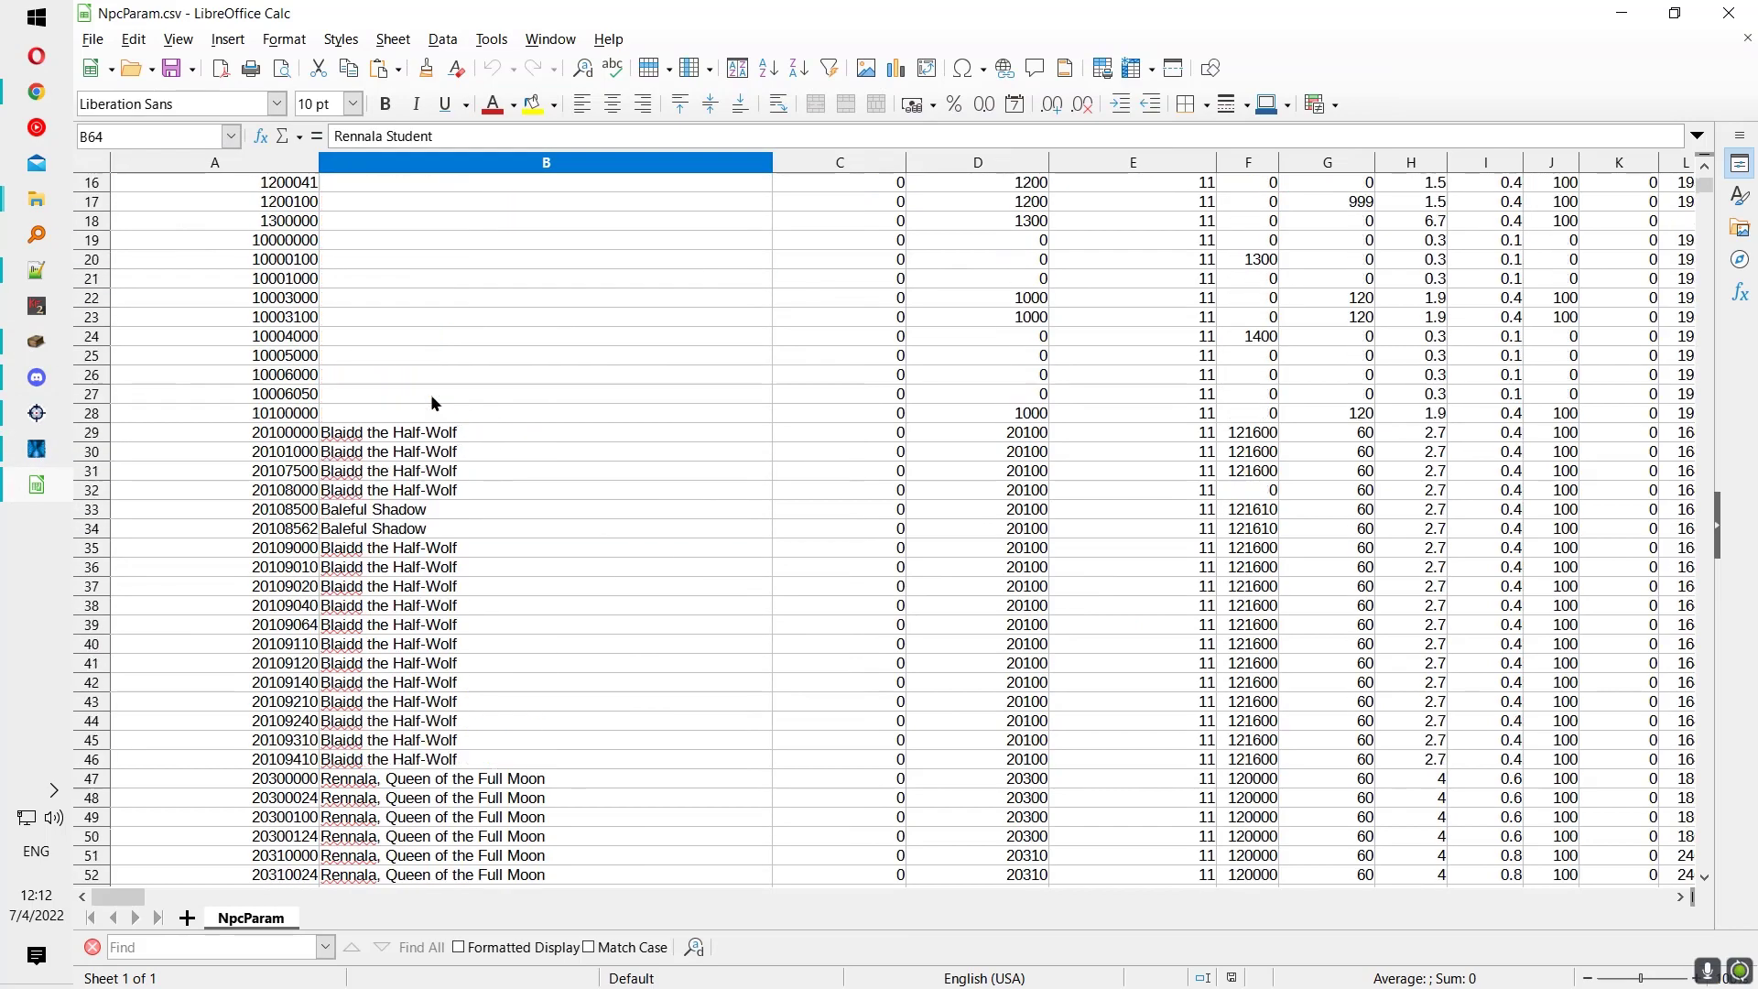
click(33, 357)
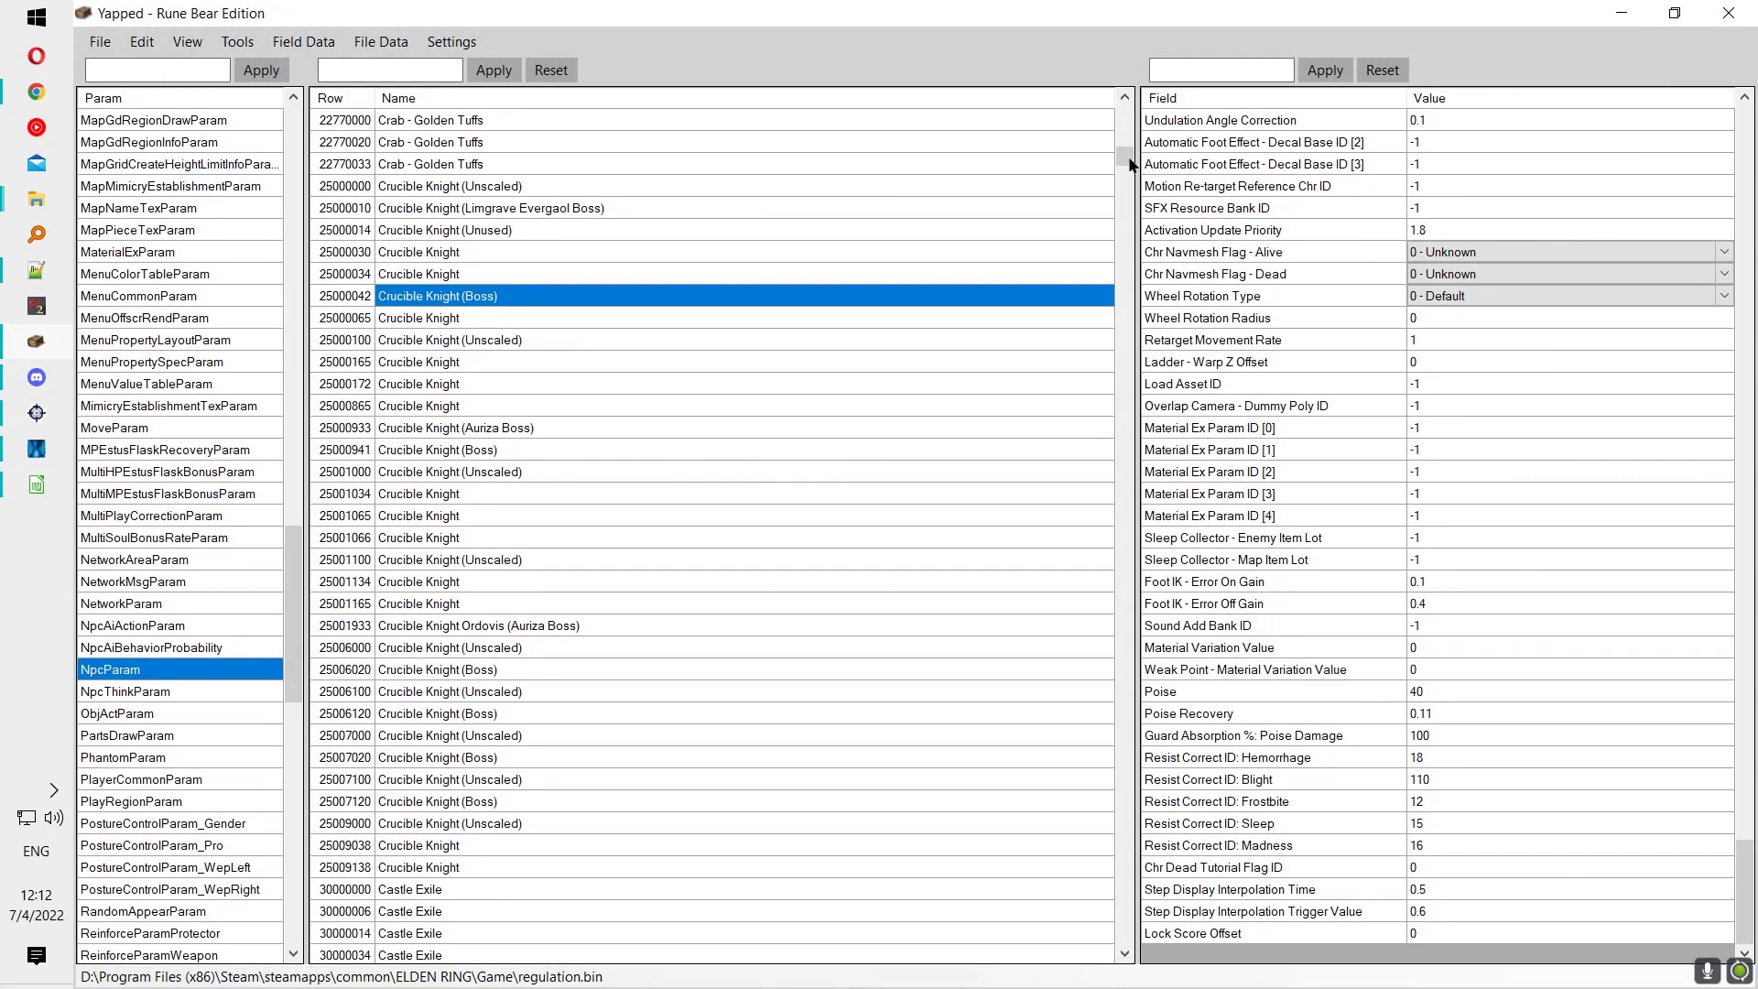
drag(1128, 160, 1124, 105)
click(494, 715)
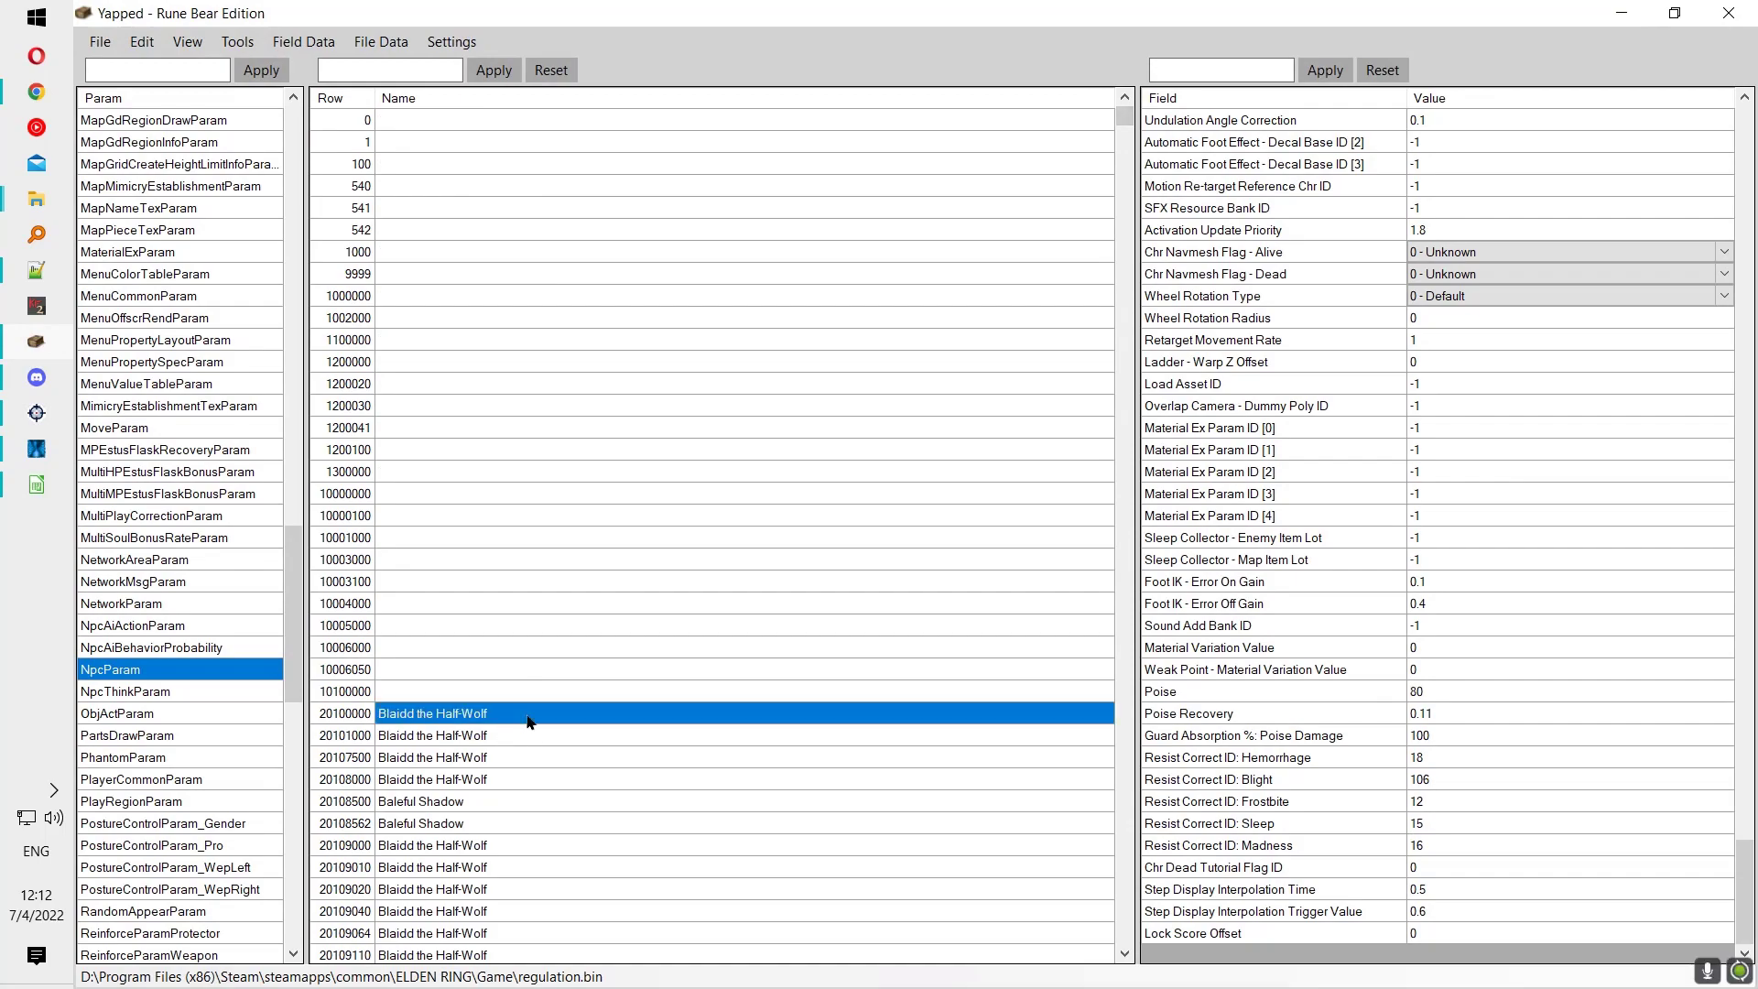
key(alt+Tab)
click(417, 720)
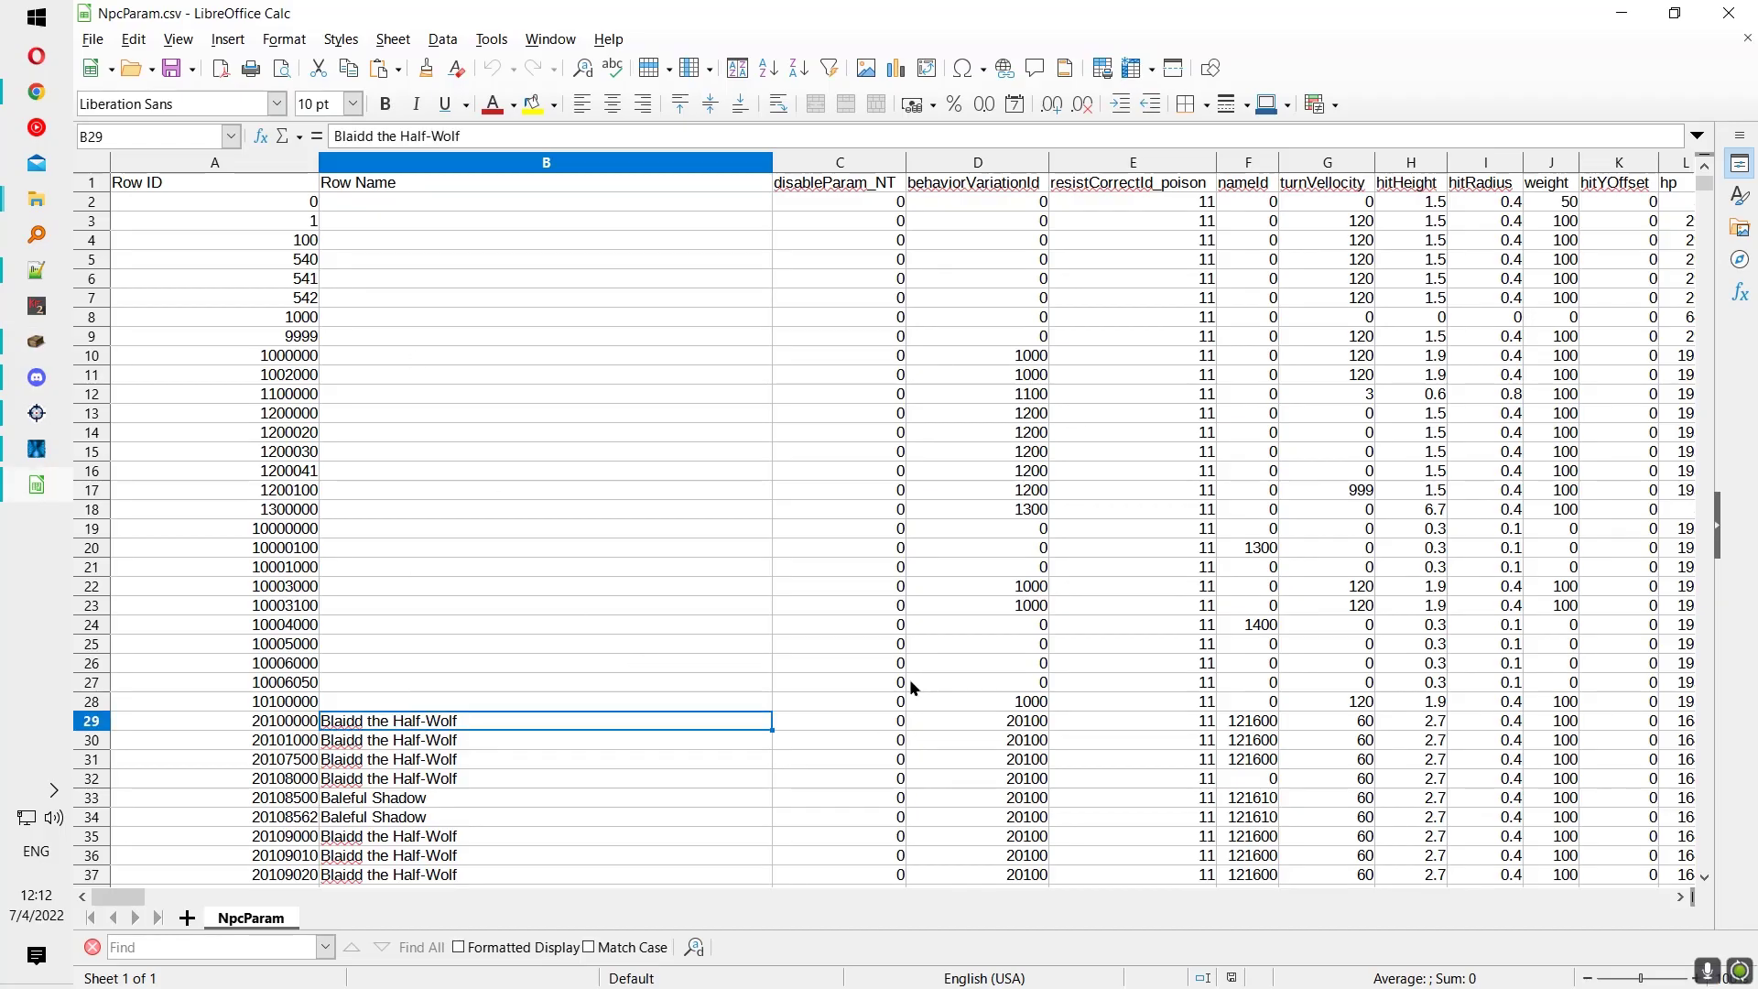
Step: Select the whole header row of the NpcParam sheet and apply AutoFilter to it
click(201, 182)
click(526, 299)
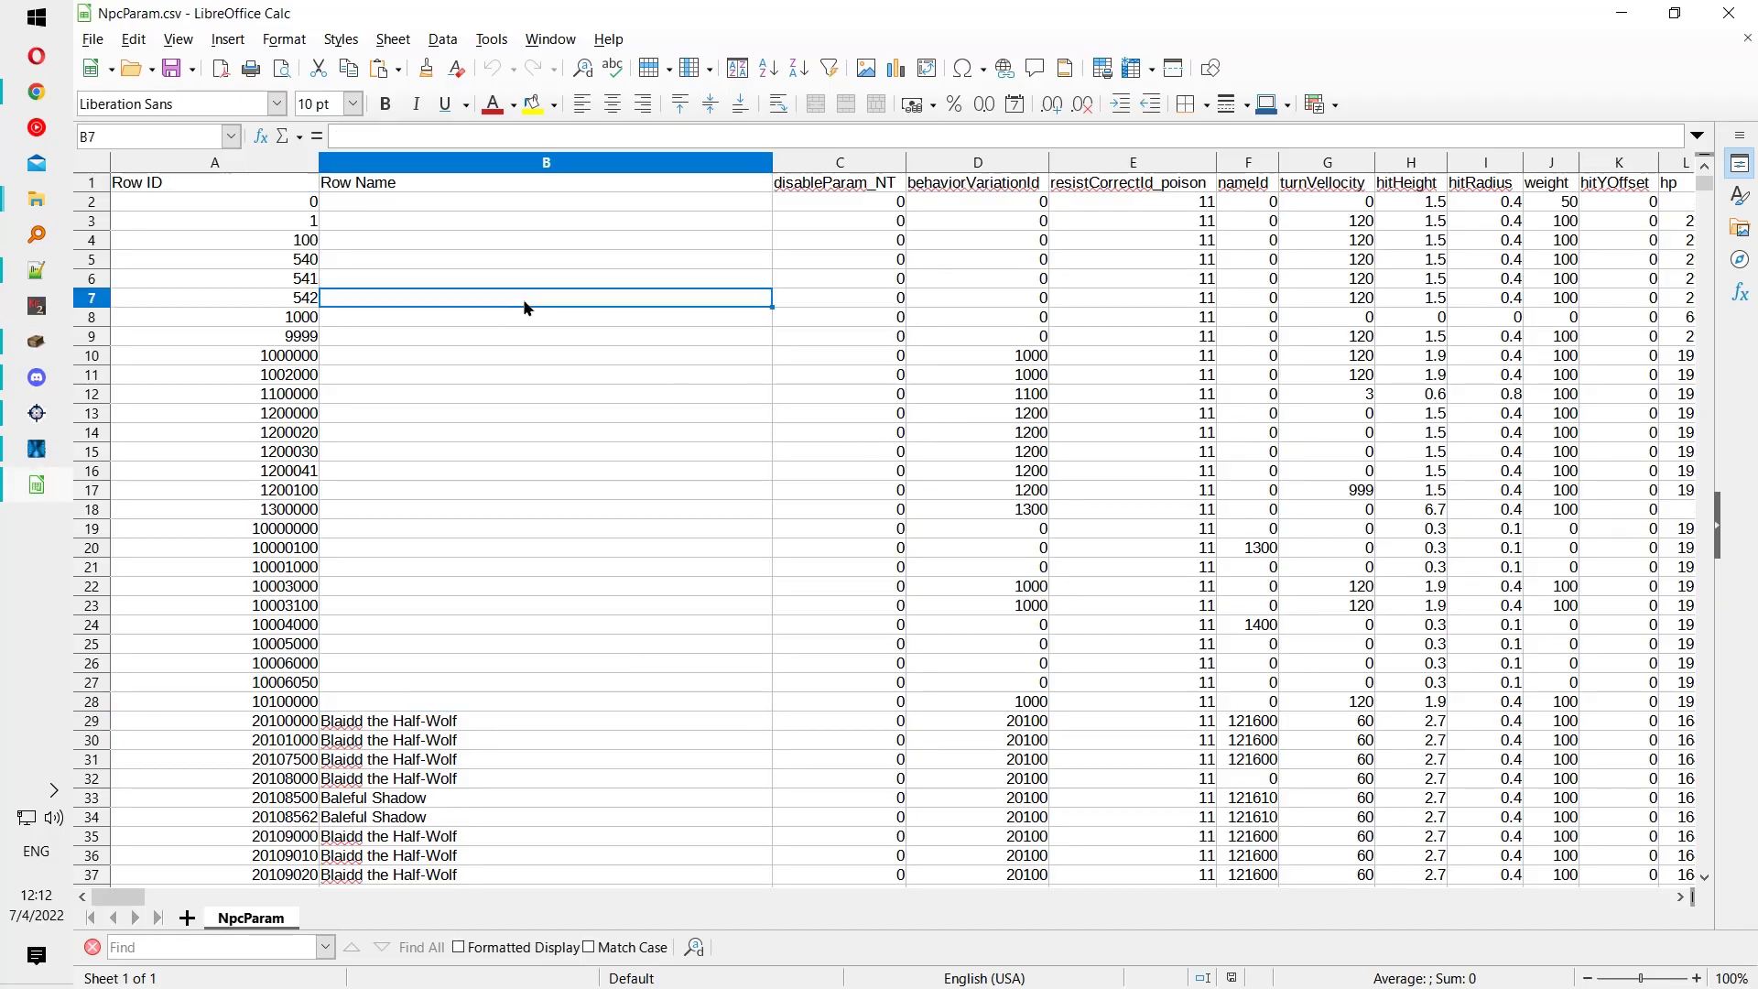
click(102, 178)
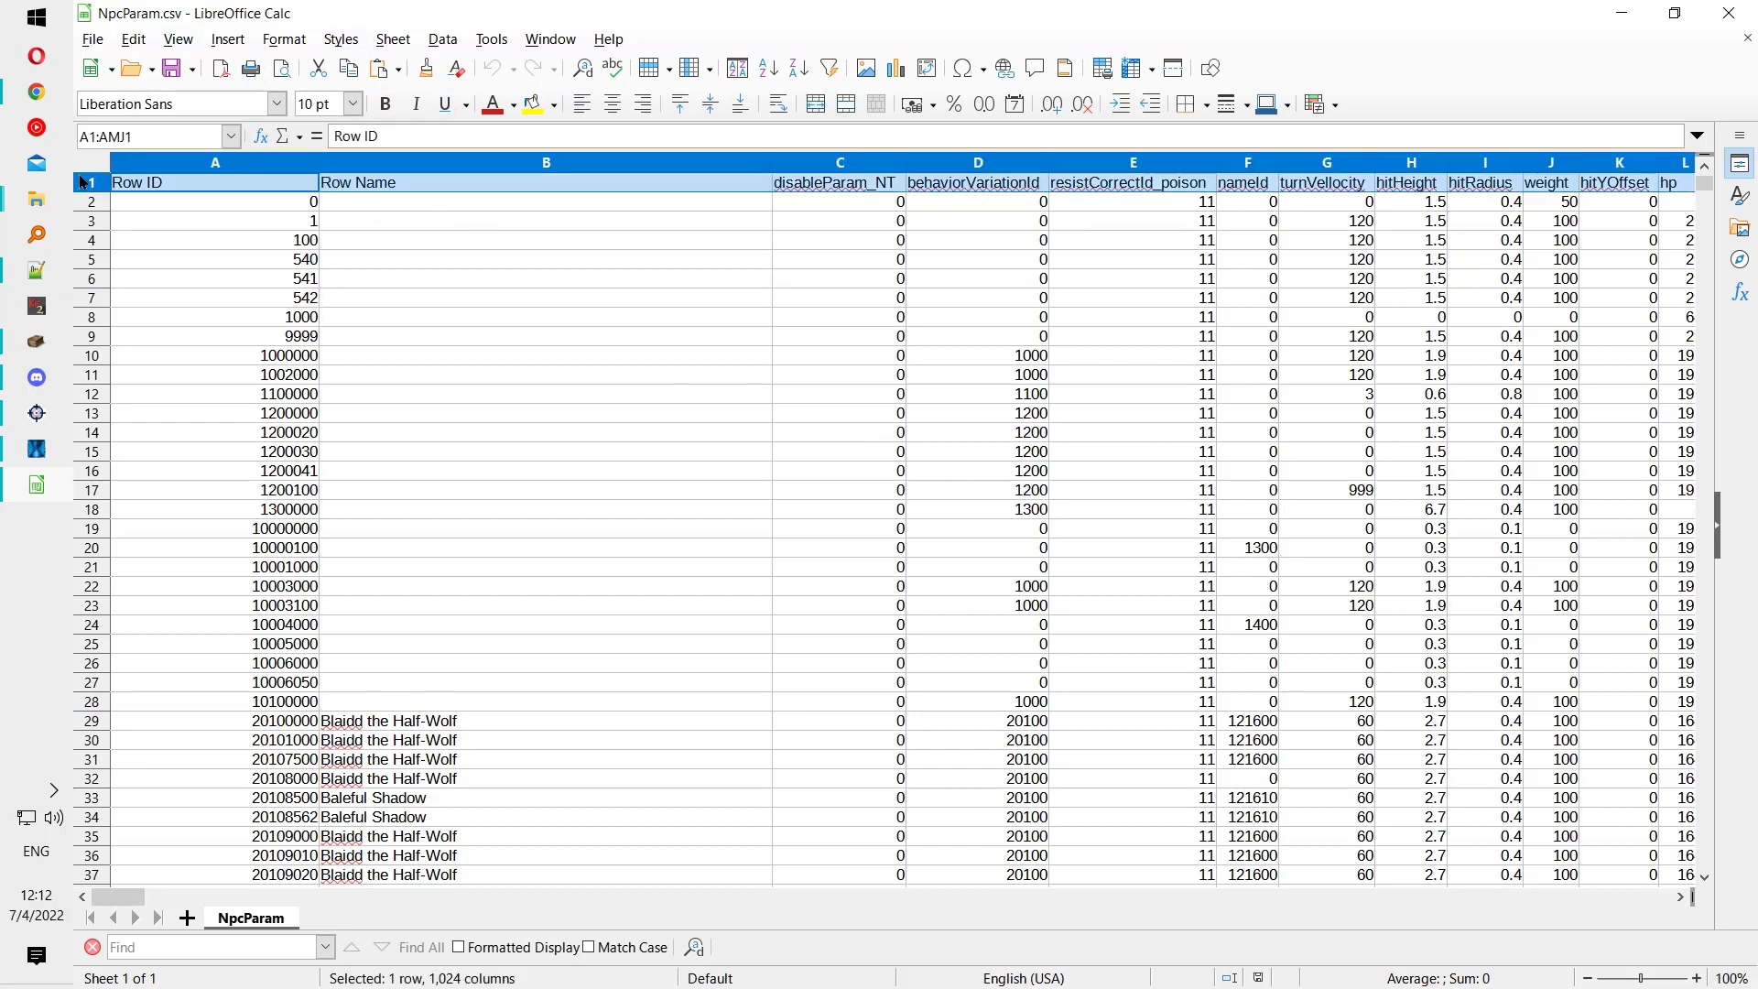
click(443, 38)
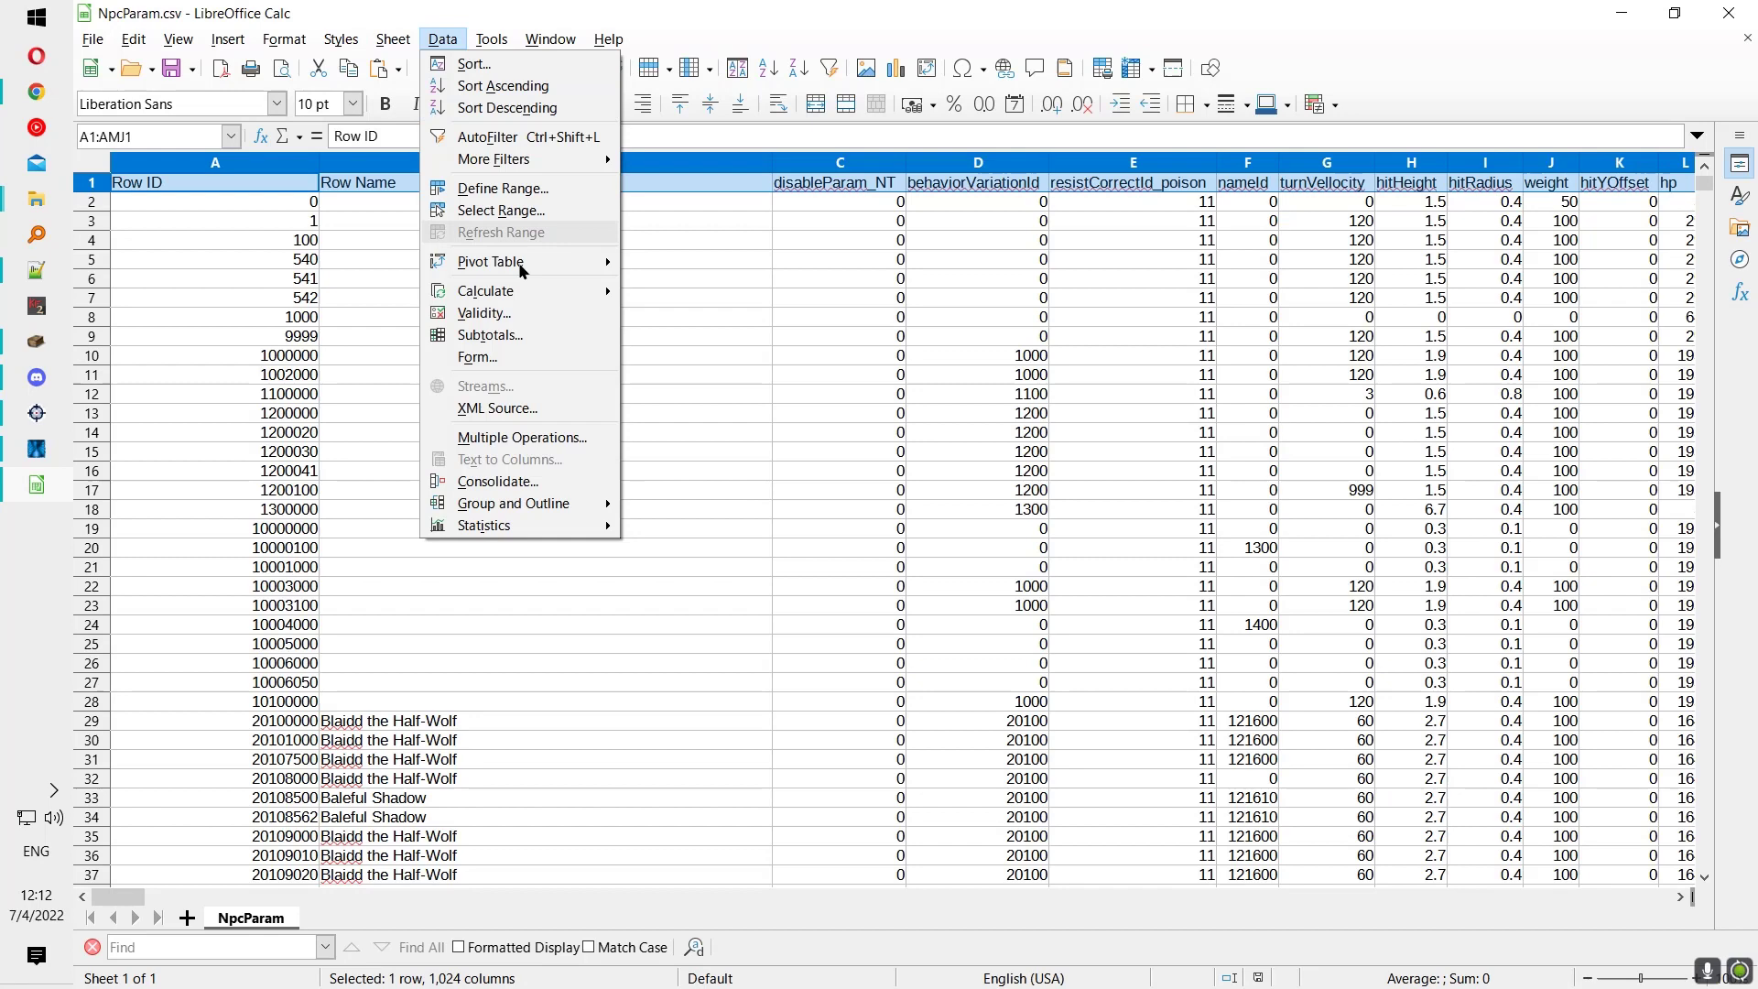
click(487, 136)
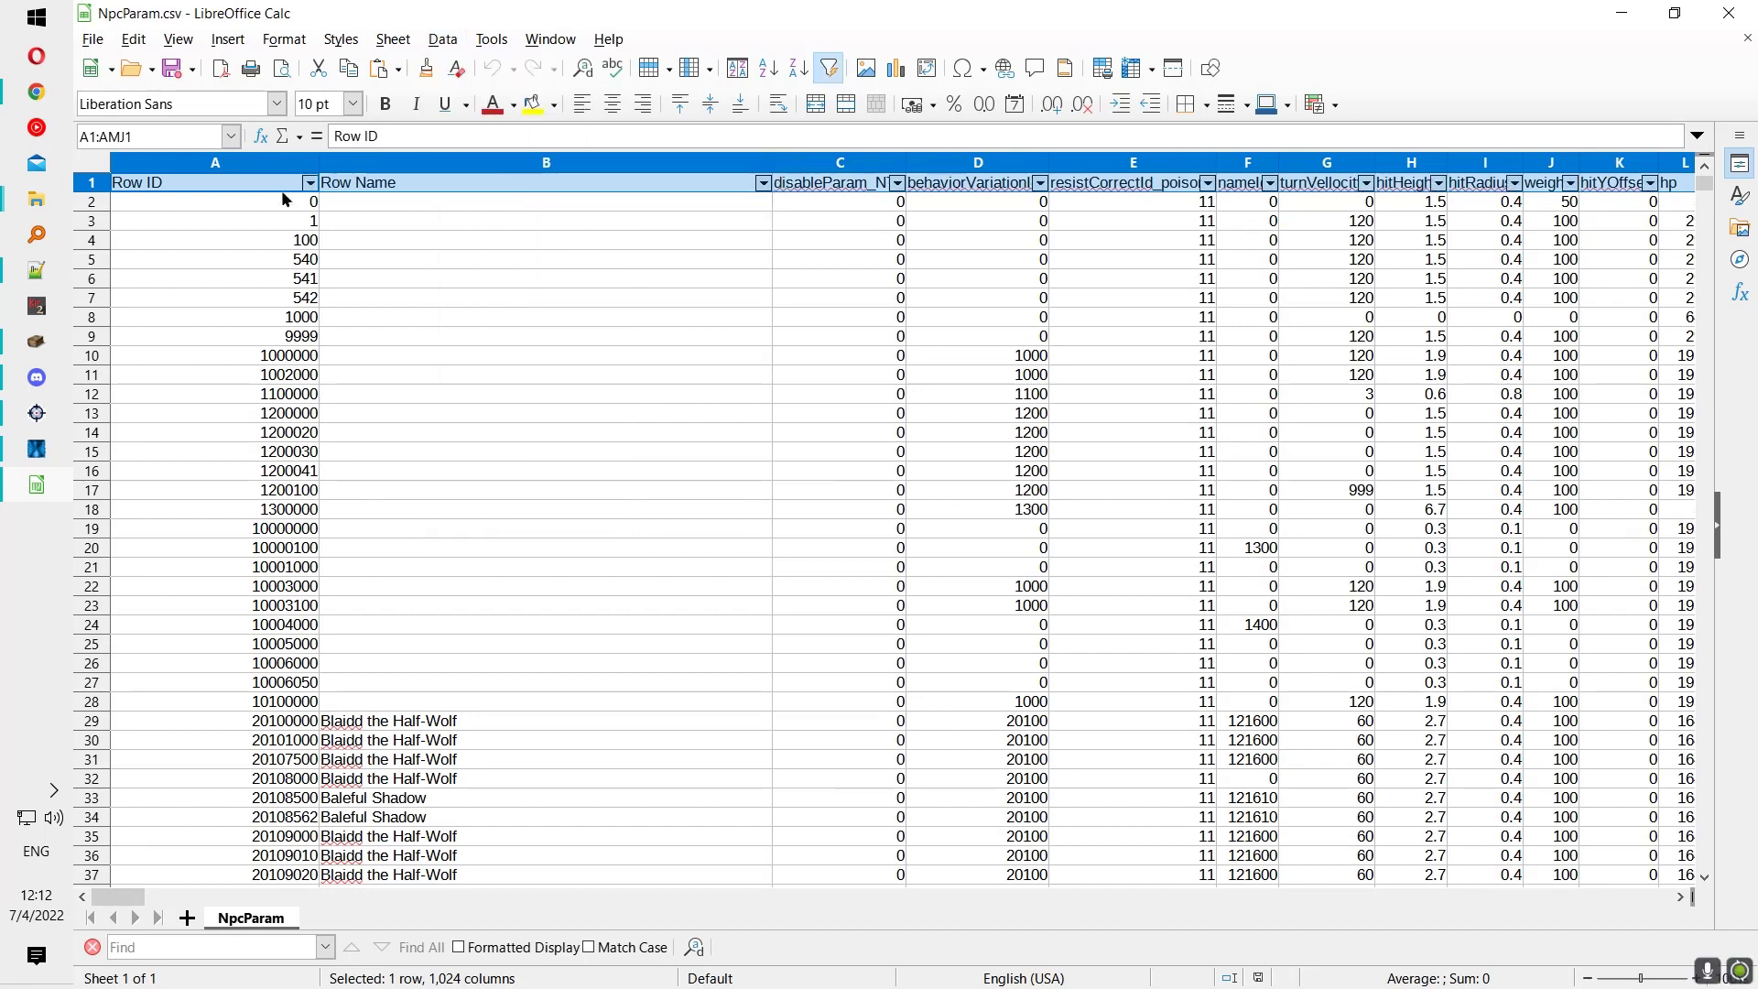
Step: Filter the Row Name column to the entries matching "crucible"
click(371, 187)
click(764, 185)
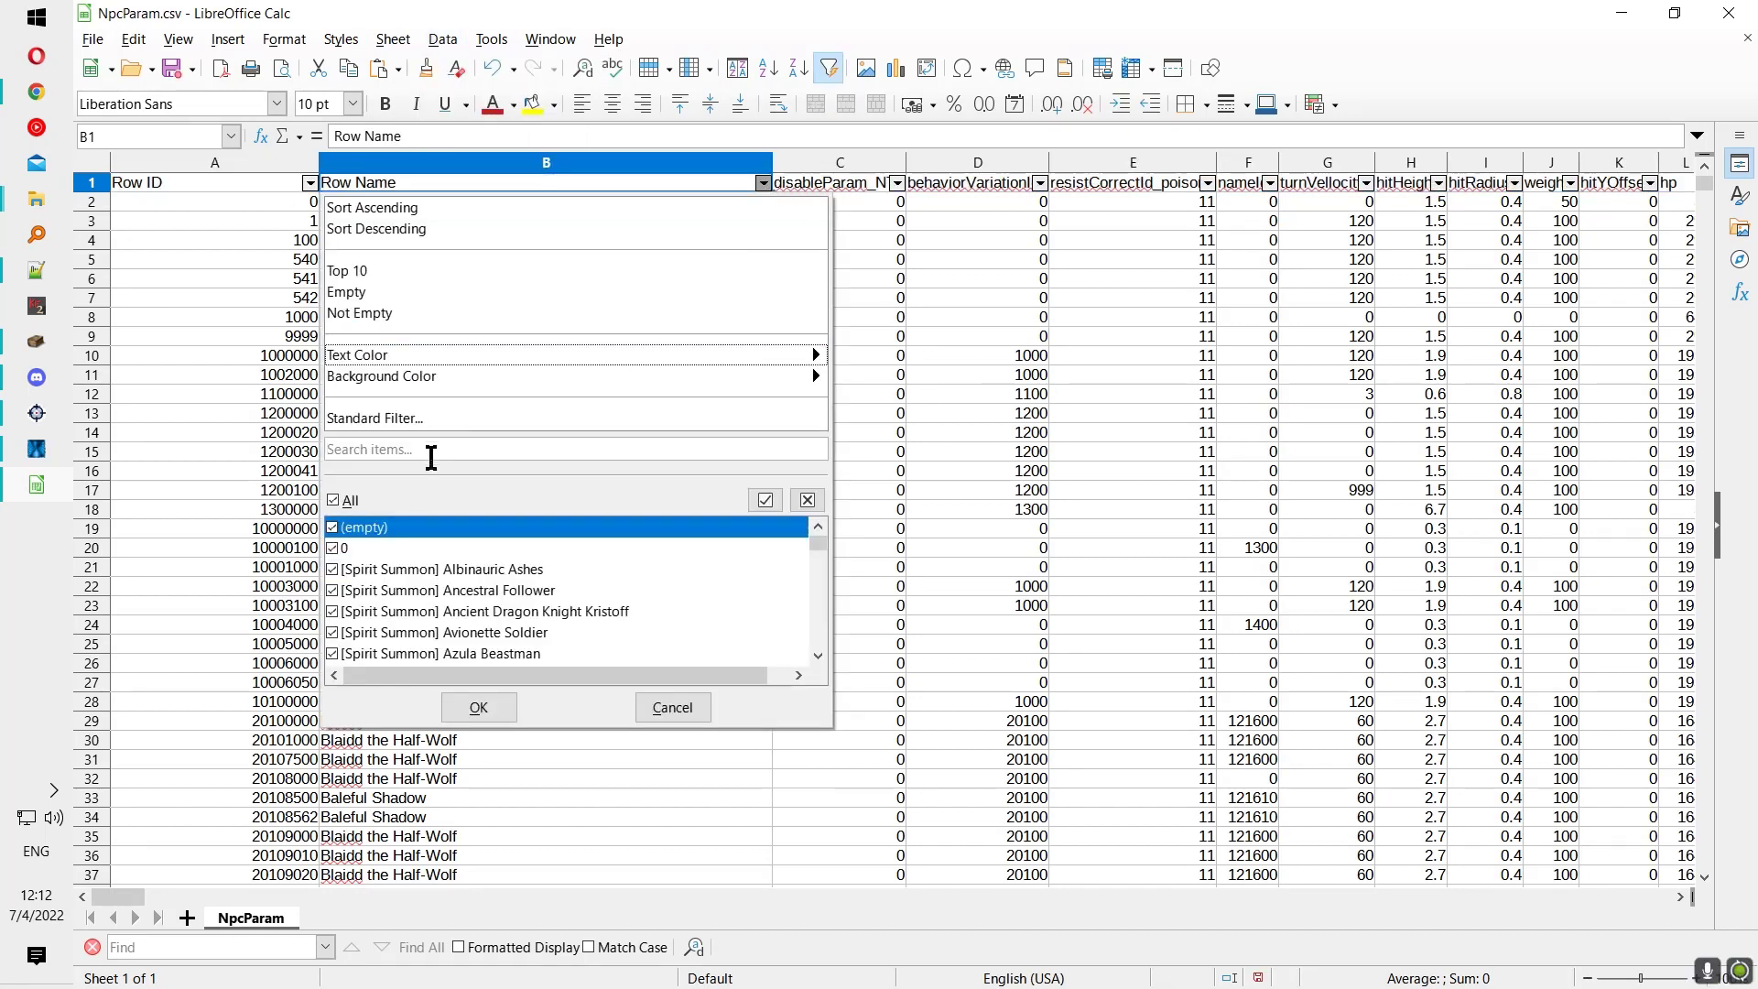
click(432, 455)
text(crucible)
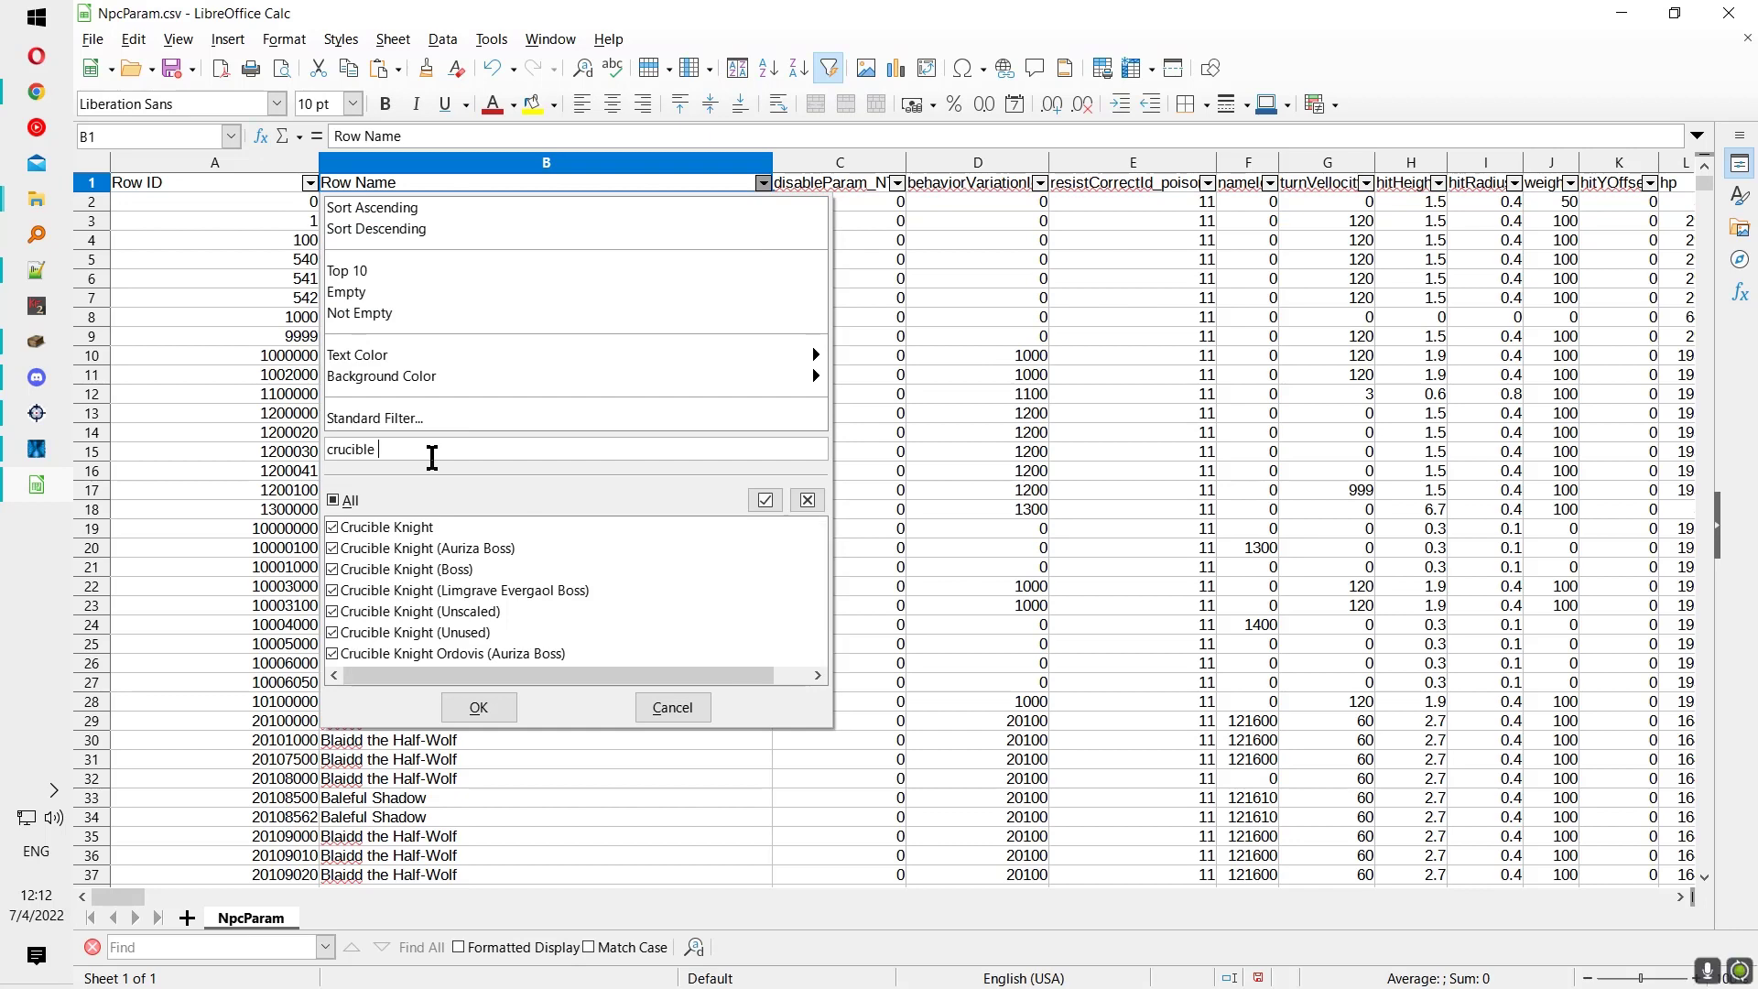
click(479, 707)
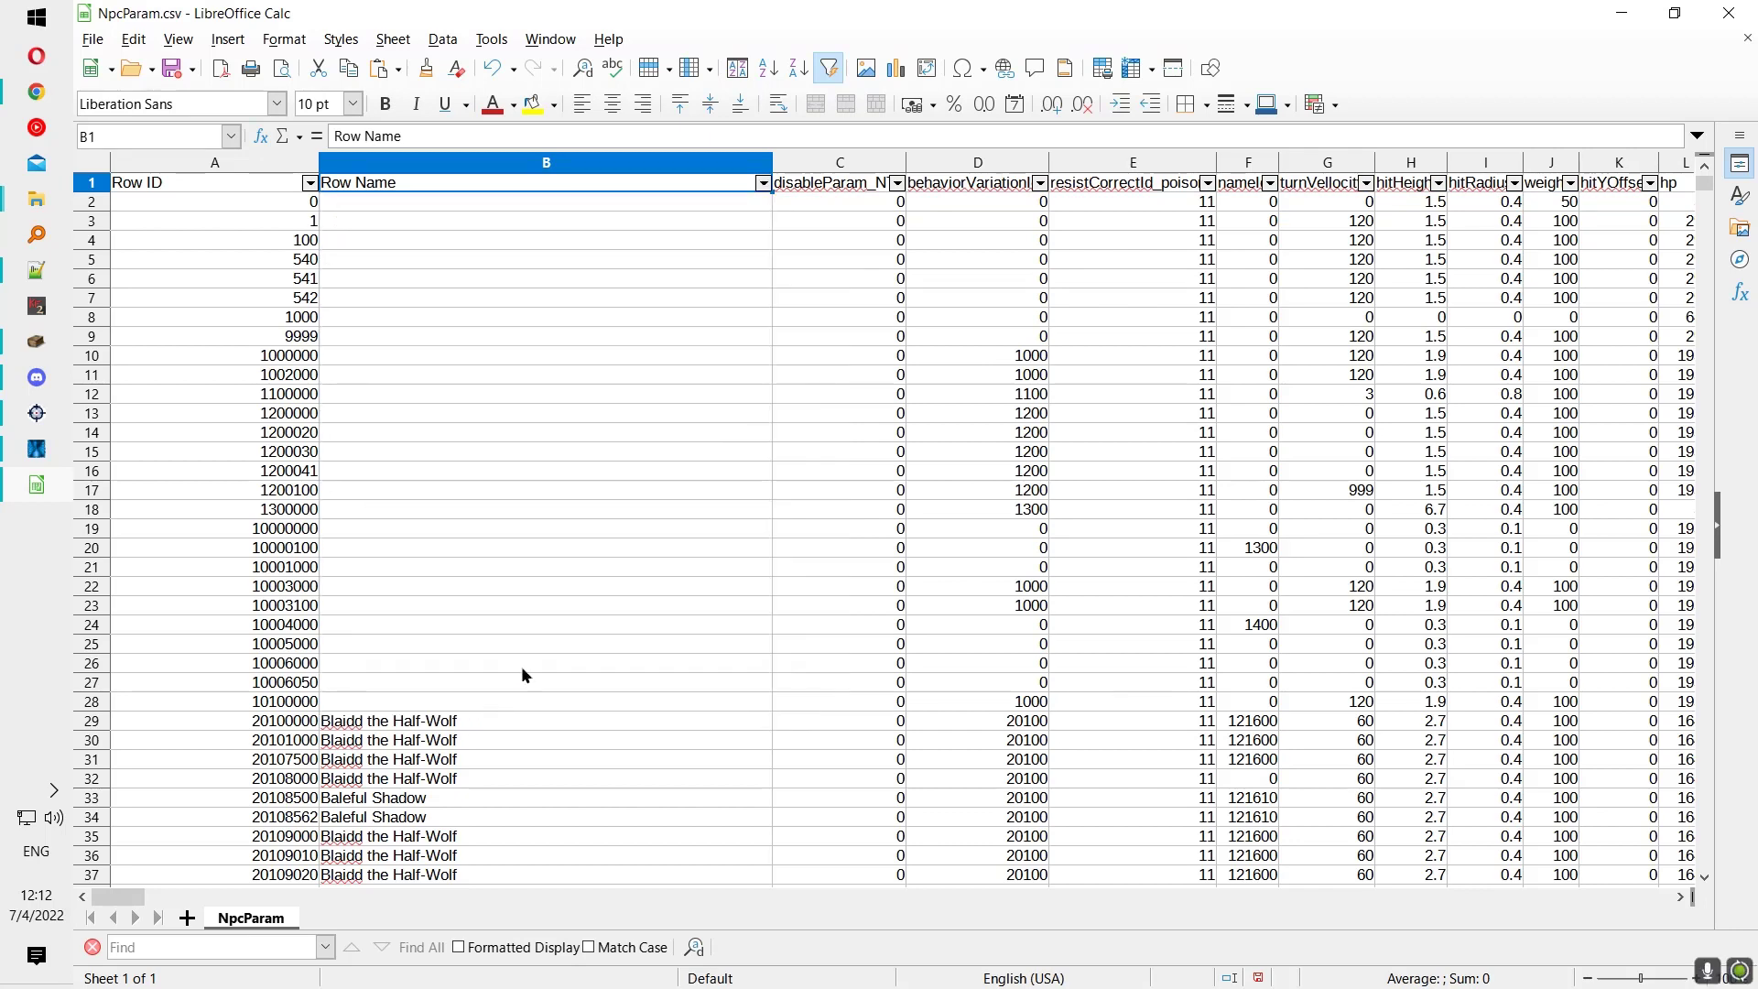
Step: Filter the Row Name column of NpcParam.csv to the Crucible Knight entries
key(Down)
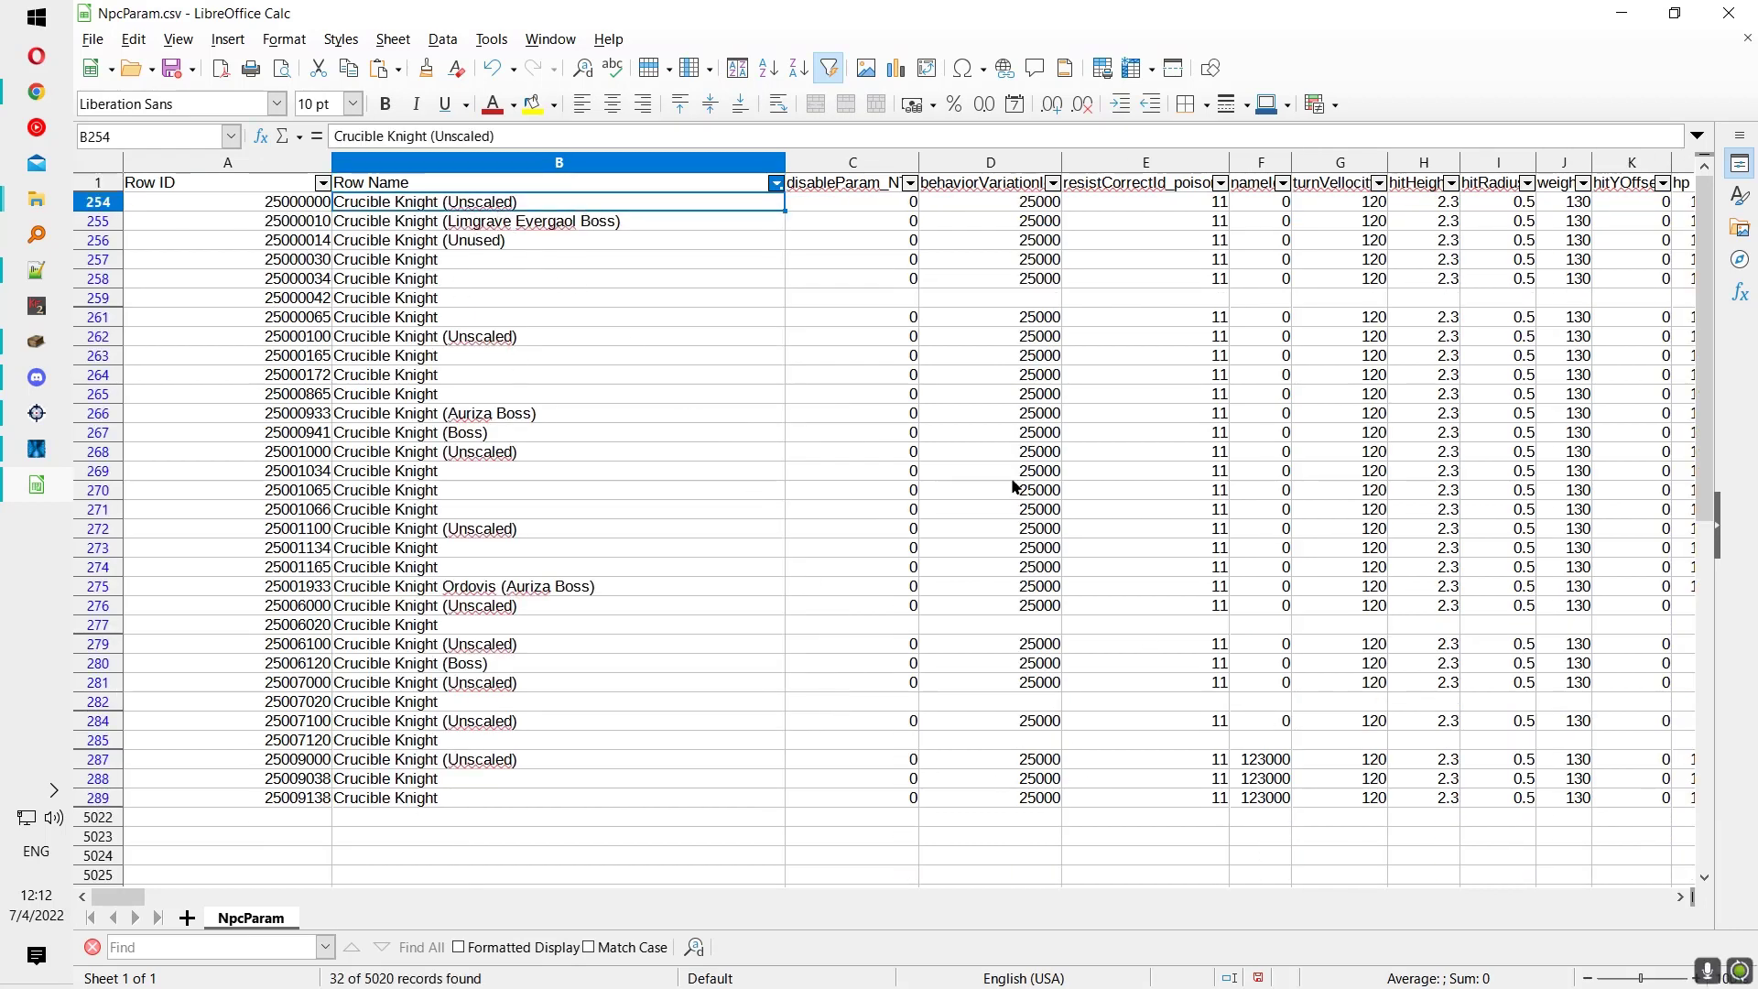
click(1178, 204)
Step: Switch to Yapped, check the Poise field of the selected NpcParam row, and return to the spreadsheet
key(alt+Tab)
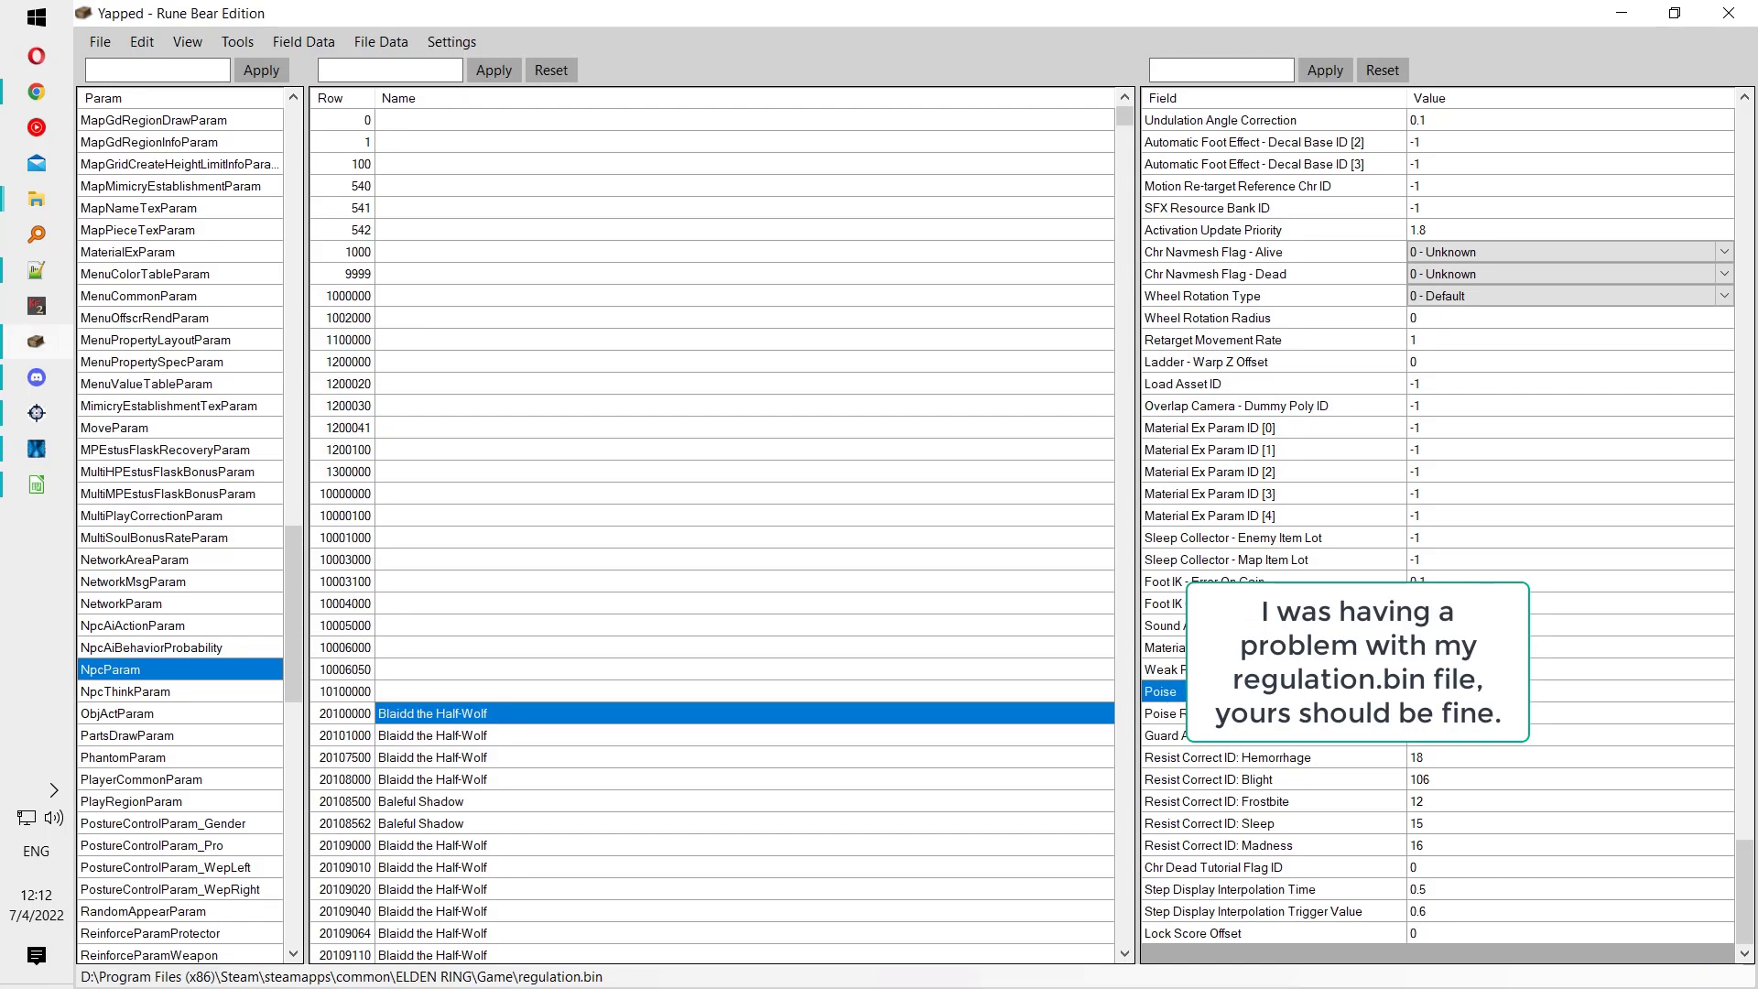
mouse_move(1191, 708)
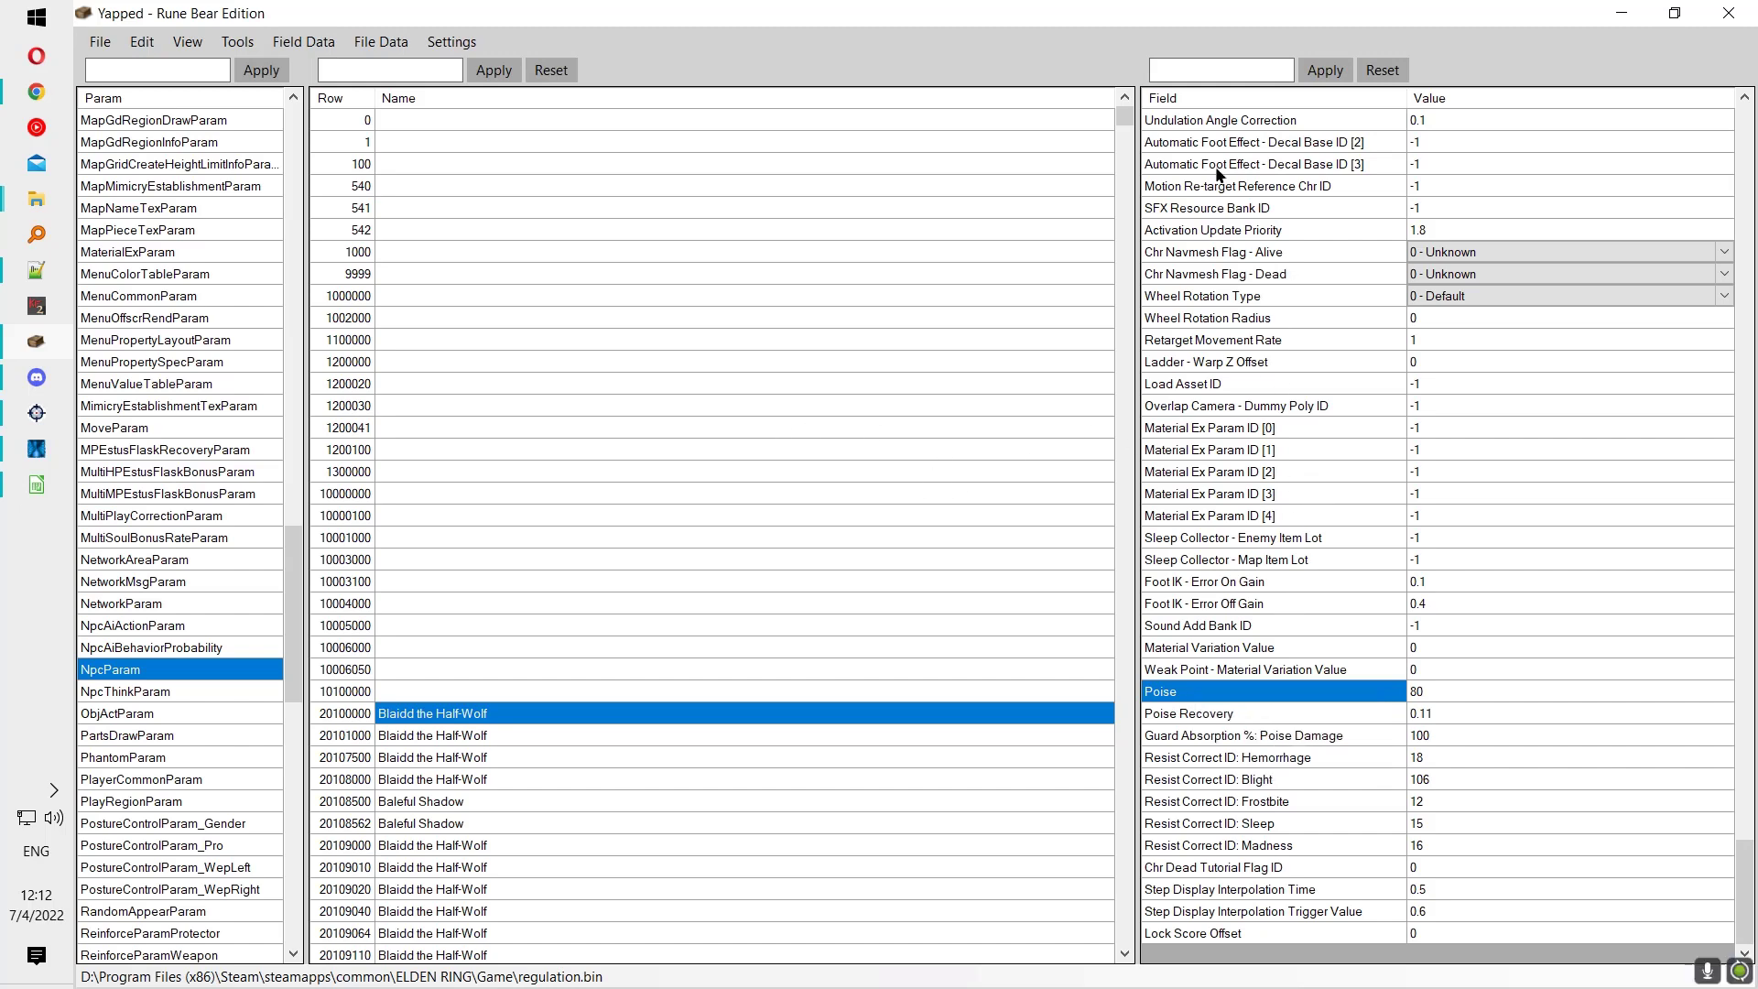
scroll(1282, 367, up, 10)
click(1621, 13)
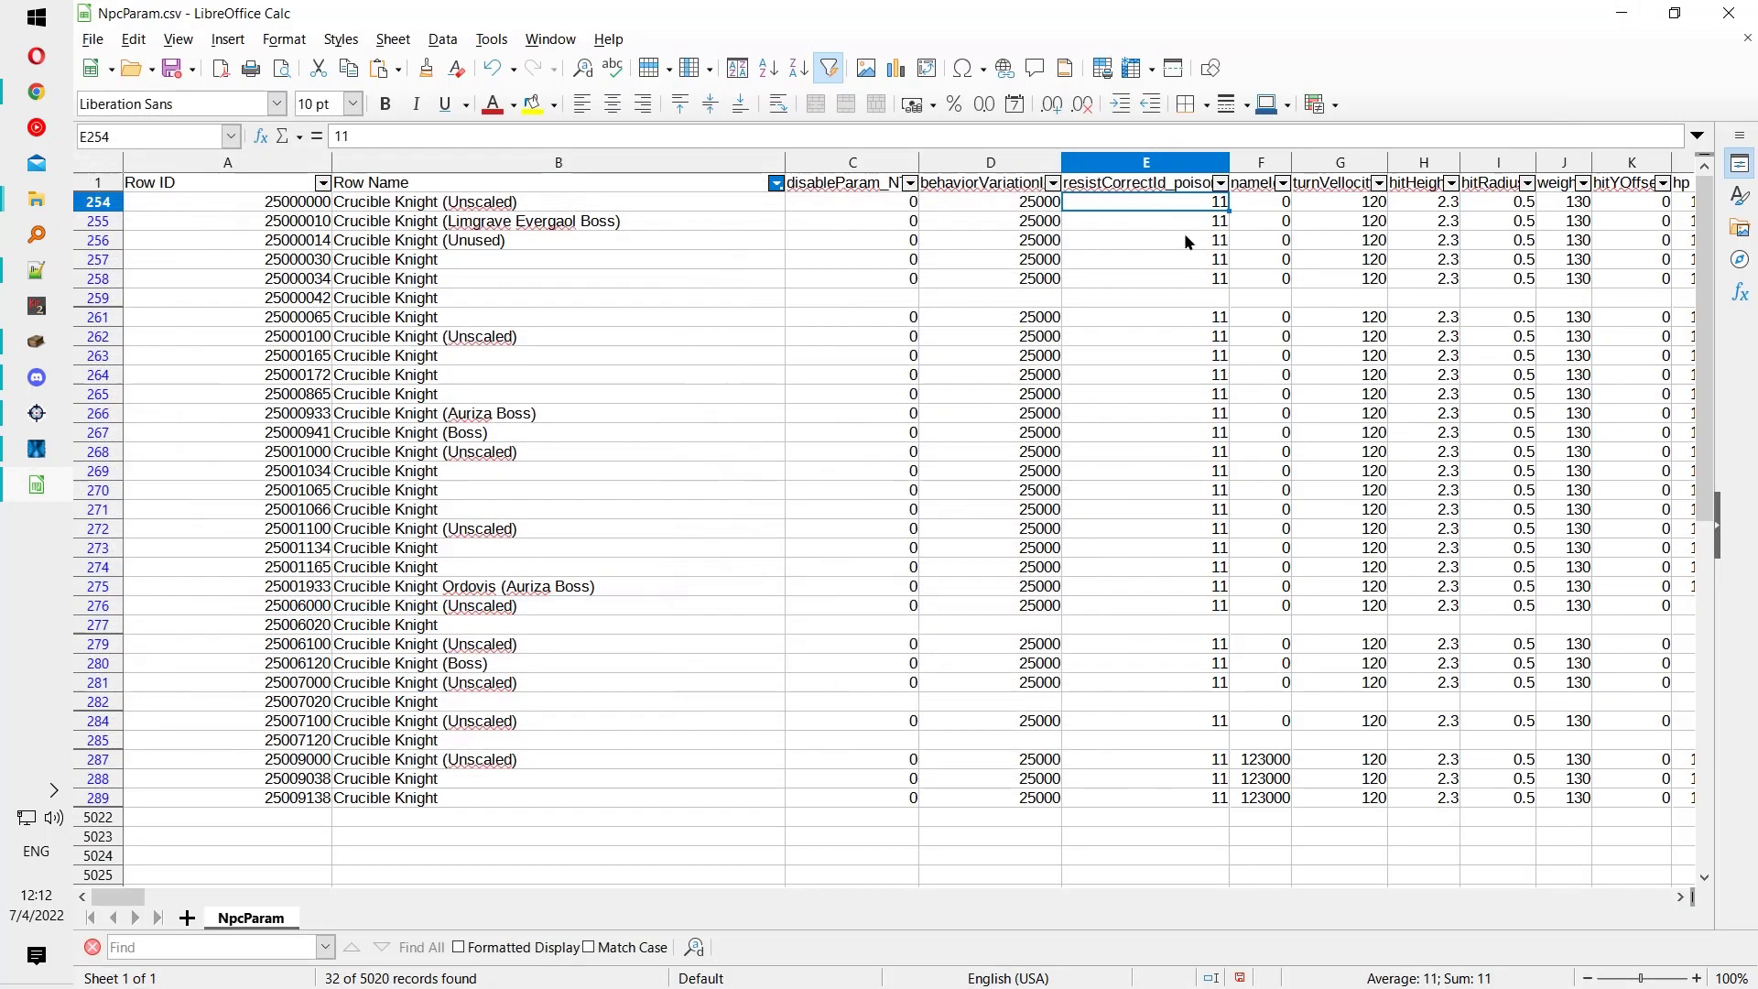
Step: Step across the header row of the filtered sheet and examine the parameter column names
click(926, 202)
click(1012, 188)
key(Right)
key(Right)
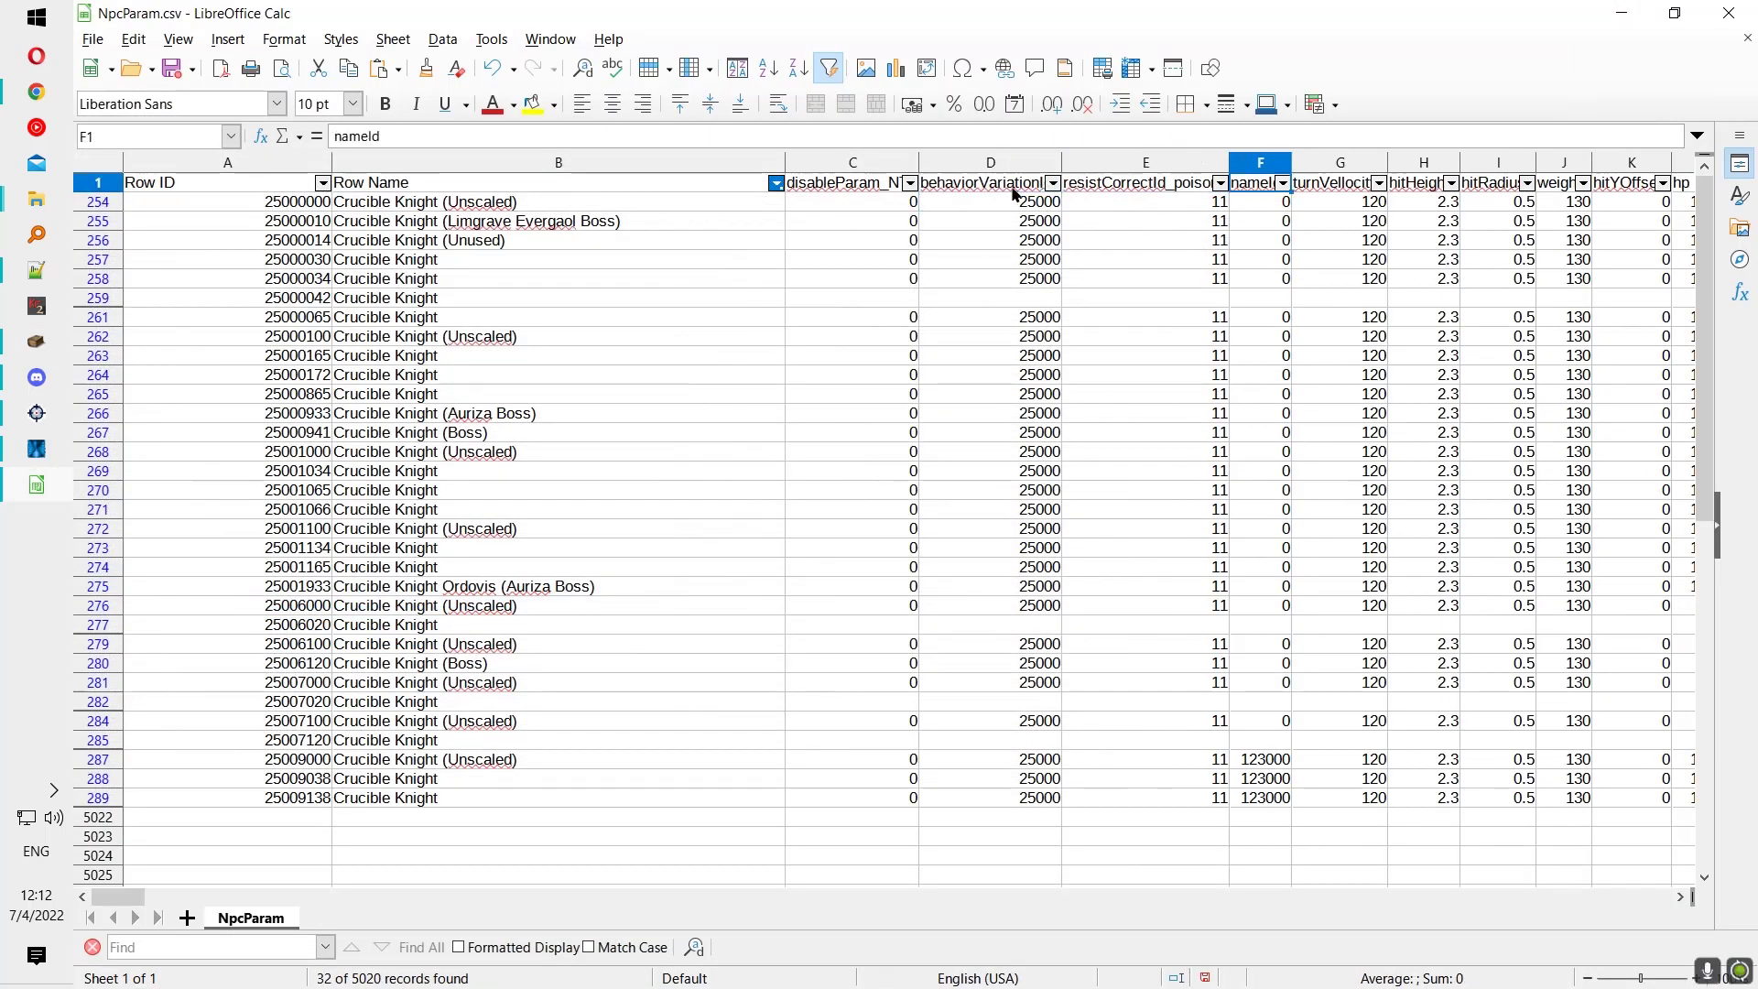
key(Left)
key(Left)
key(Left)
key(Left)
key(Right)
key(Right)
key(Right)
key(Right)
key(Right)
key(Right)
key(Right)
key(Right)
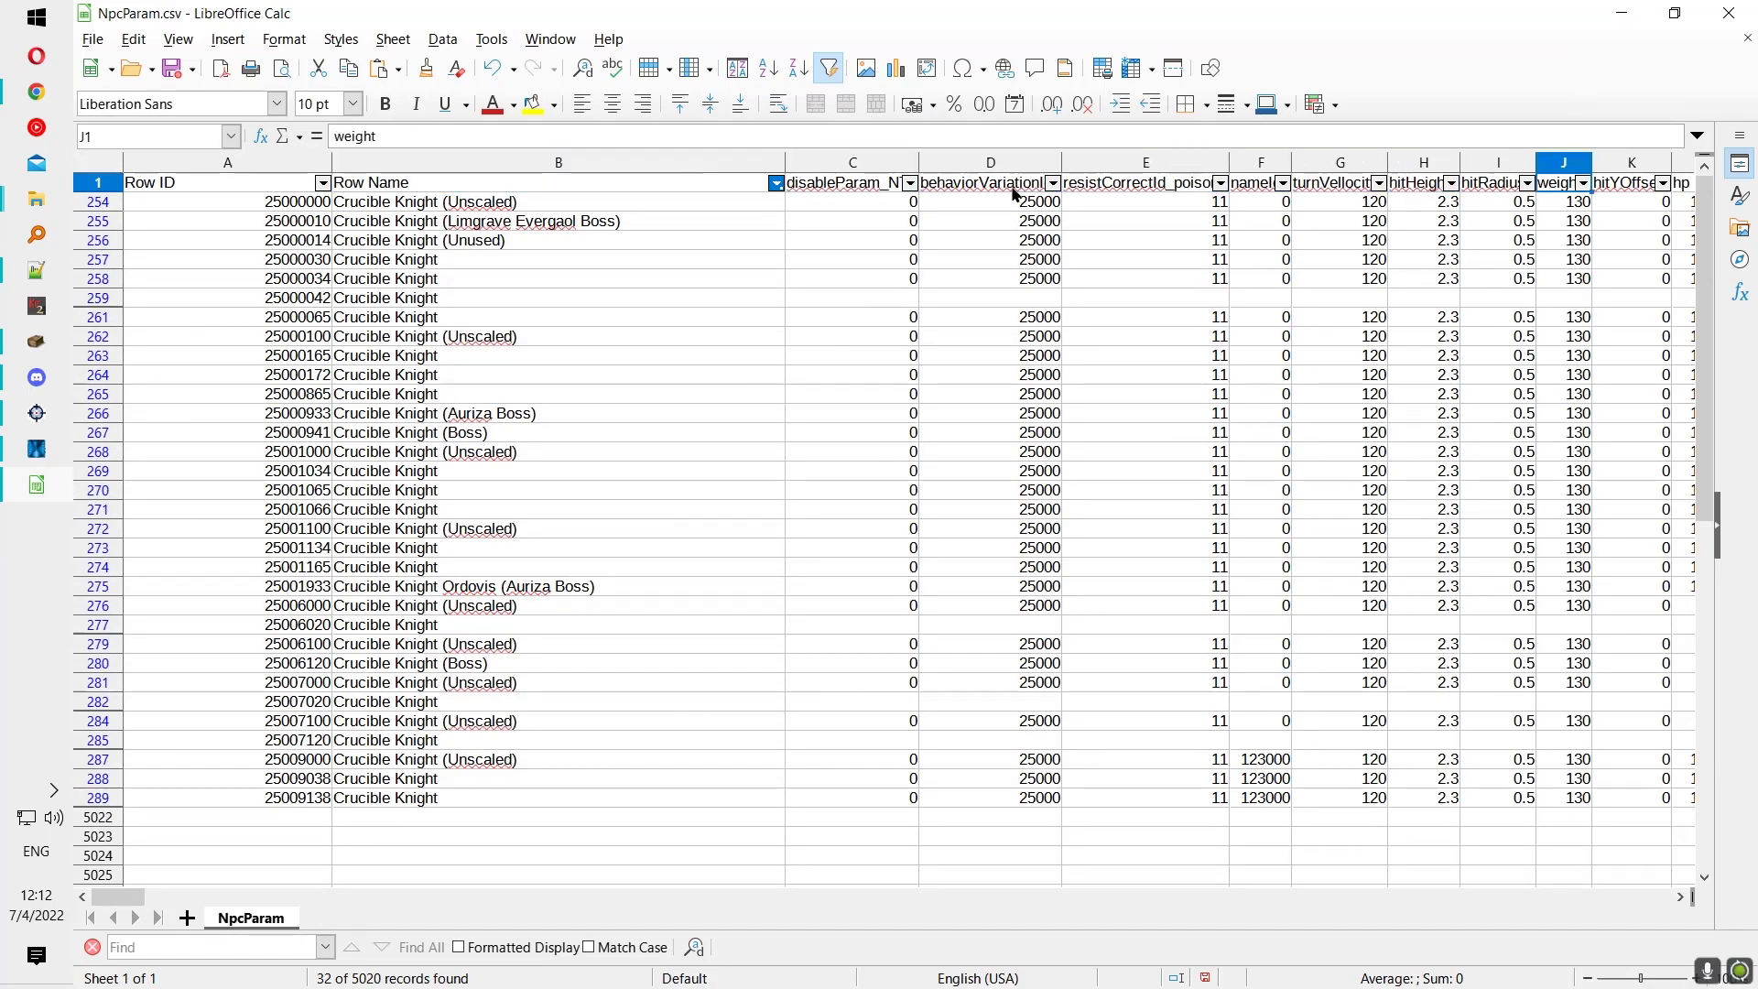
key(Right)
key(Right)
key(Right)
key(Right)
key(Right)
key(Right)
key(Right)
key(Right)
key(Right)
key(Right)
key(Right)
key(Right)
Step: Compare the sheet's column headers with the NpcParam field list in Yapped, ending back in the spreadsheet
key(alt+Tab)
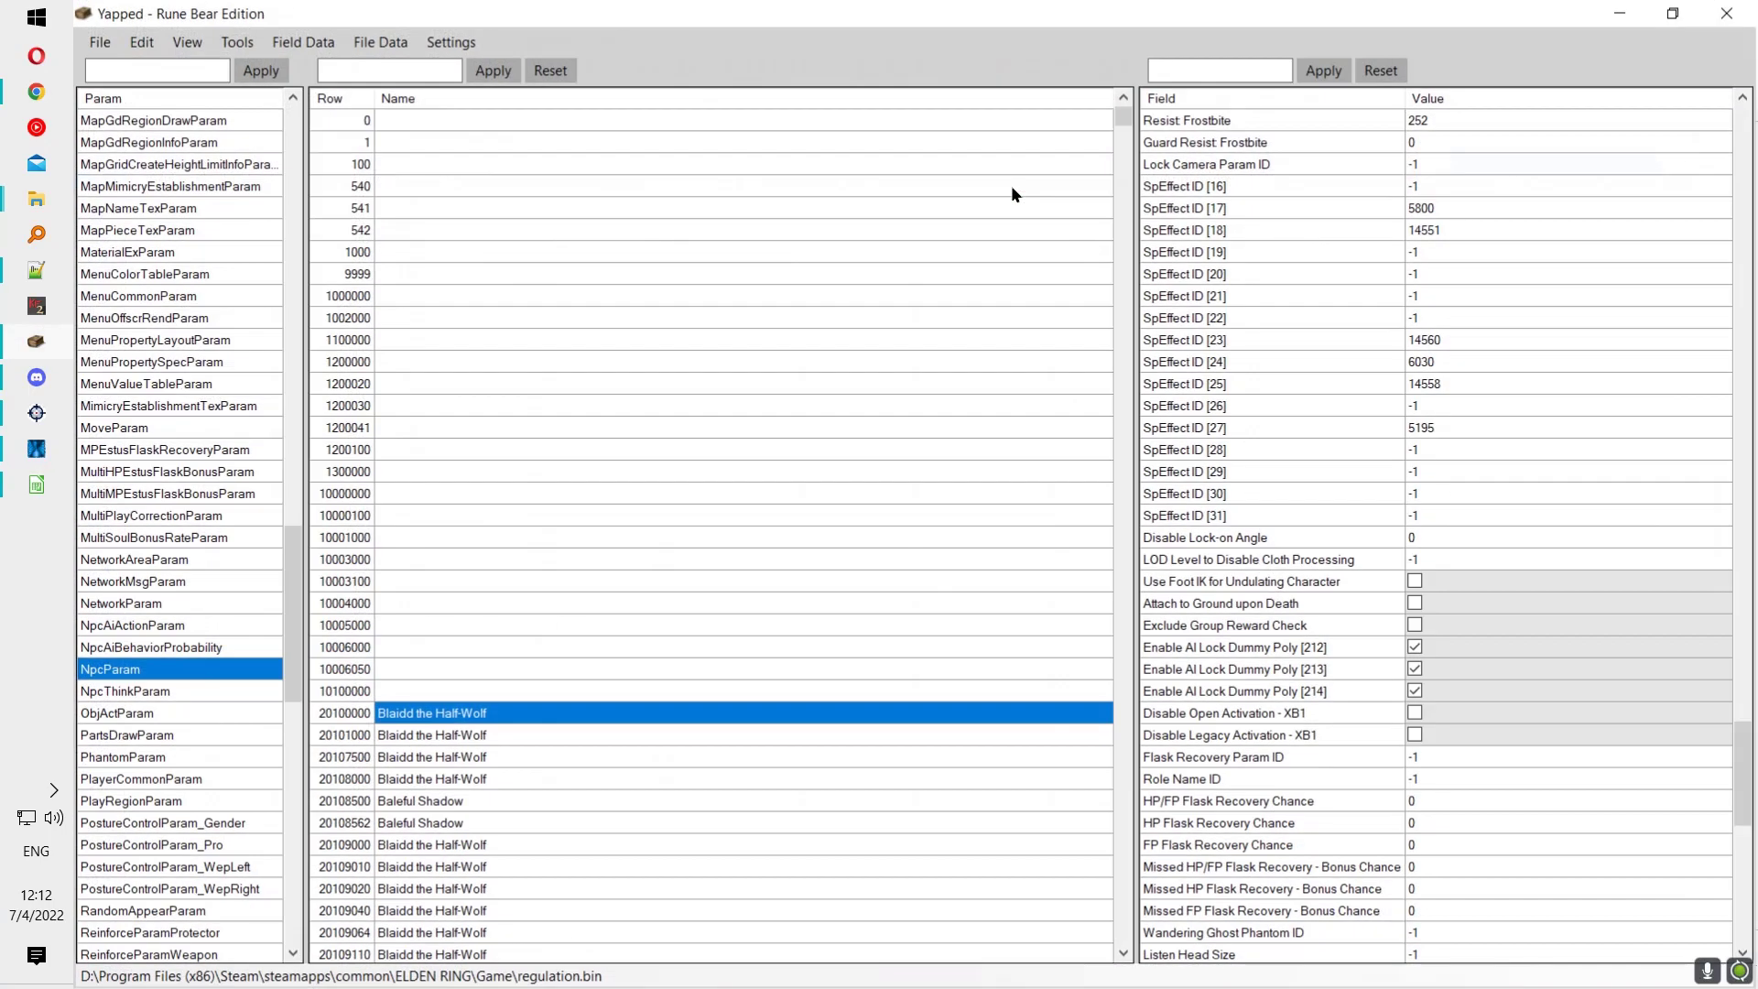
key(alt+Tab)
key(Left)
key(Left)
key(Left)
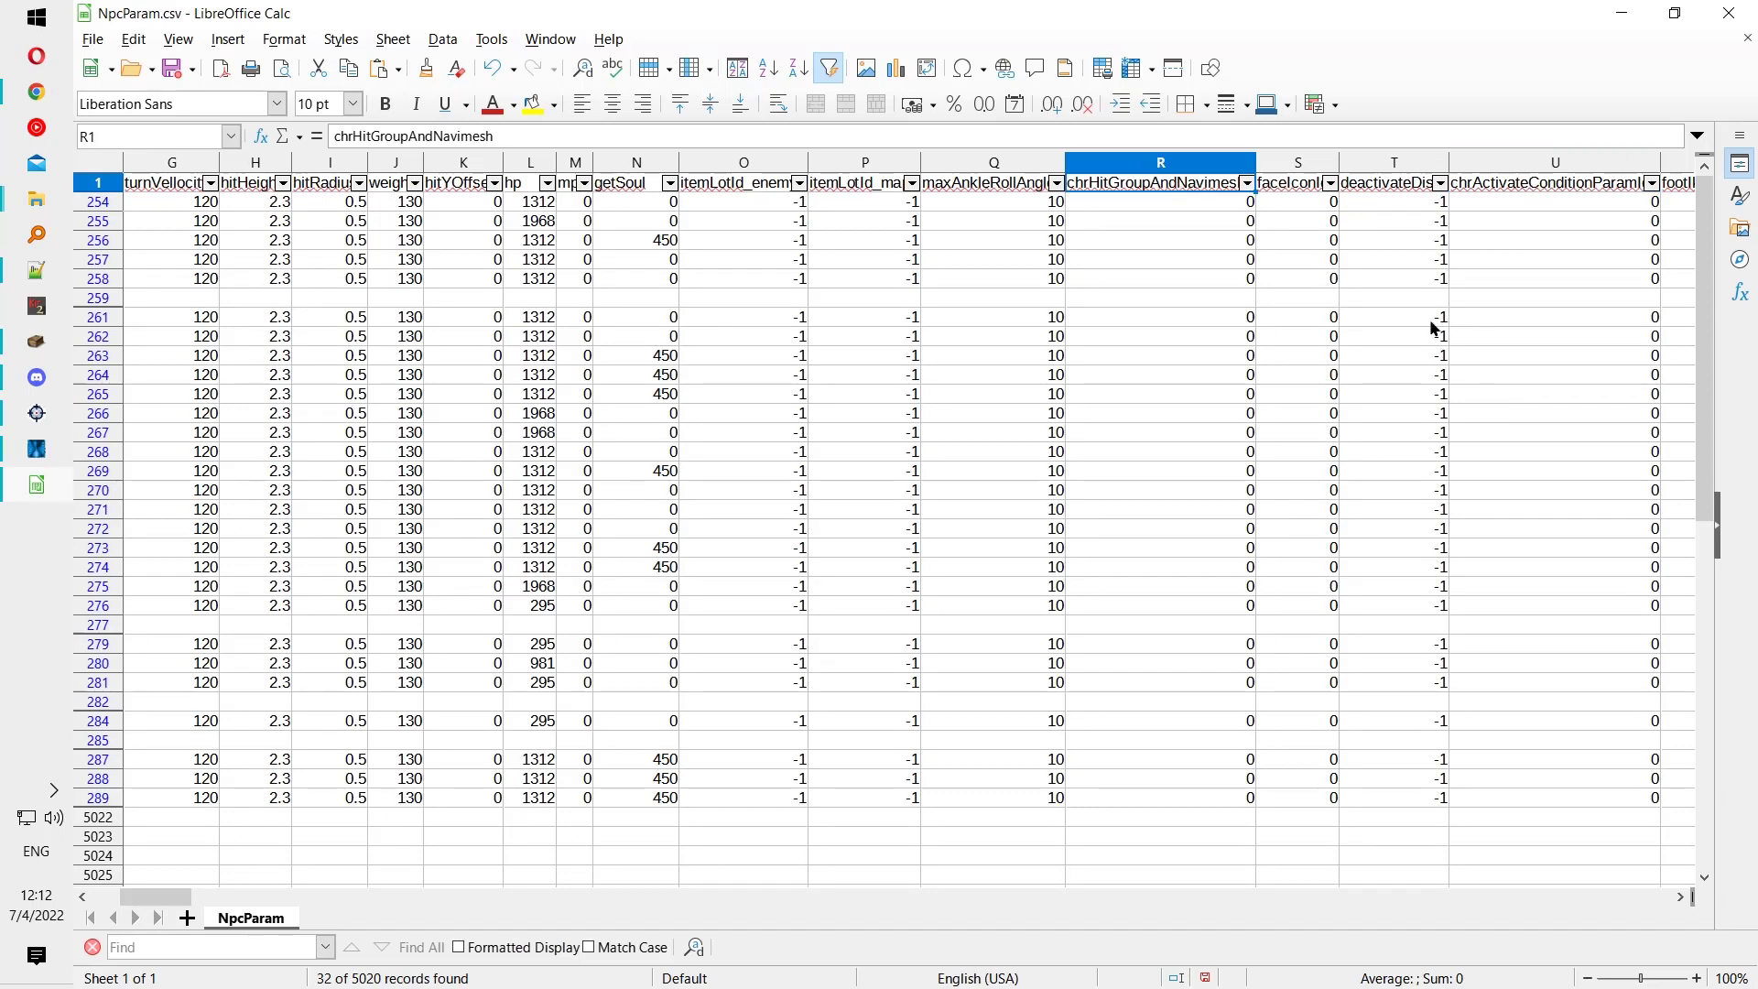
key(Right)
key(Right)
key(alt+Tab)
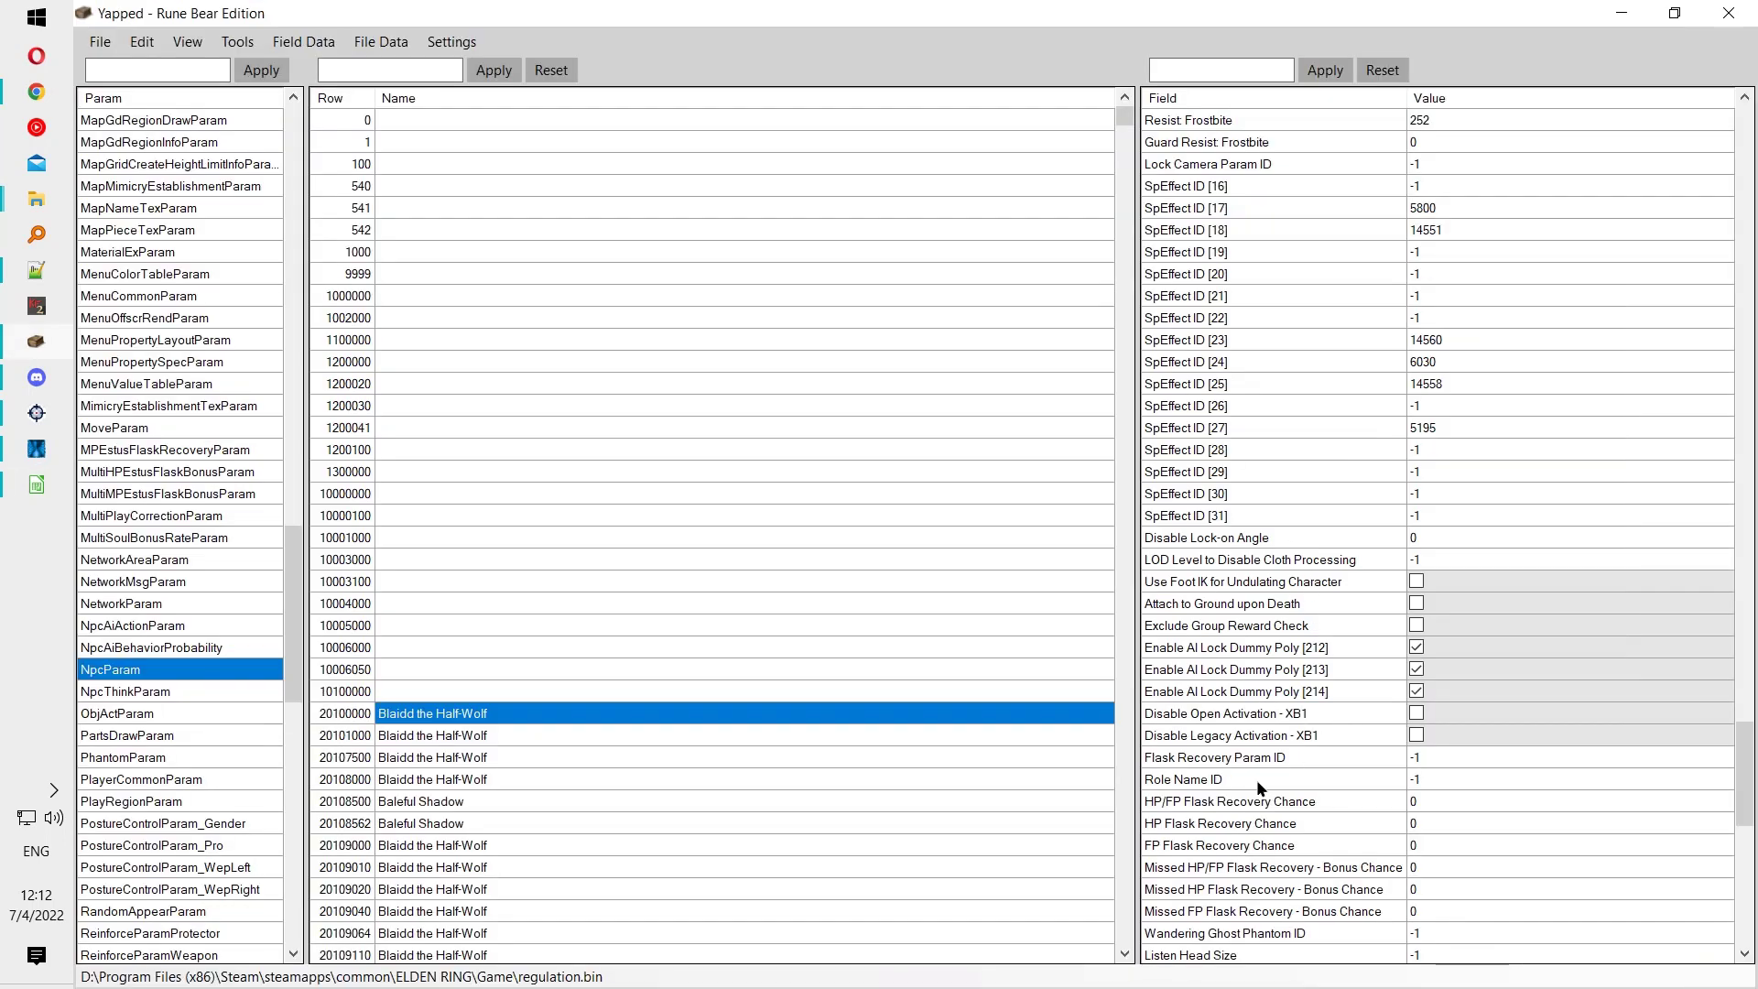
scroll(1256, 778, up, 4)
scroll(1288, 741, down, 11)
key(alt+Tab)
Step: Search the sheet for "poise"
click(835, 302)
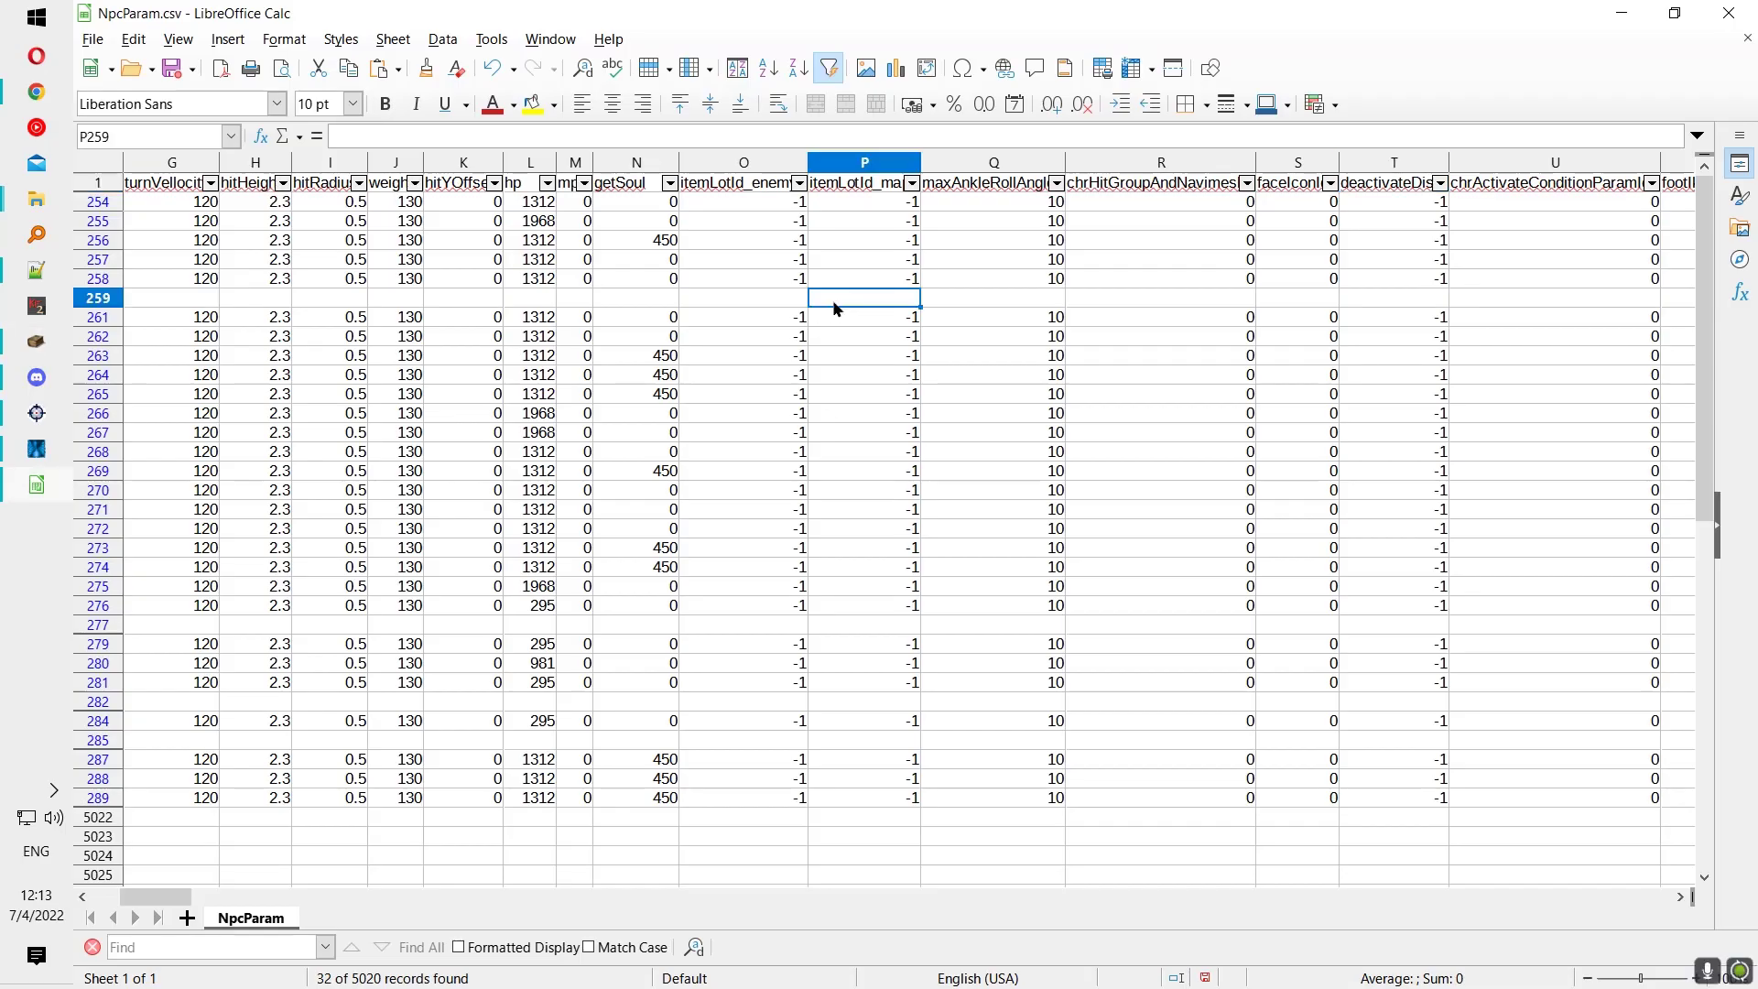
key(ctrl+f)
text(poise)
key(Return)
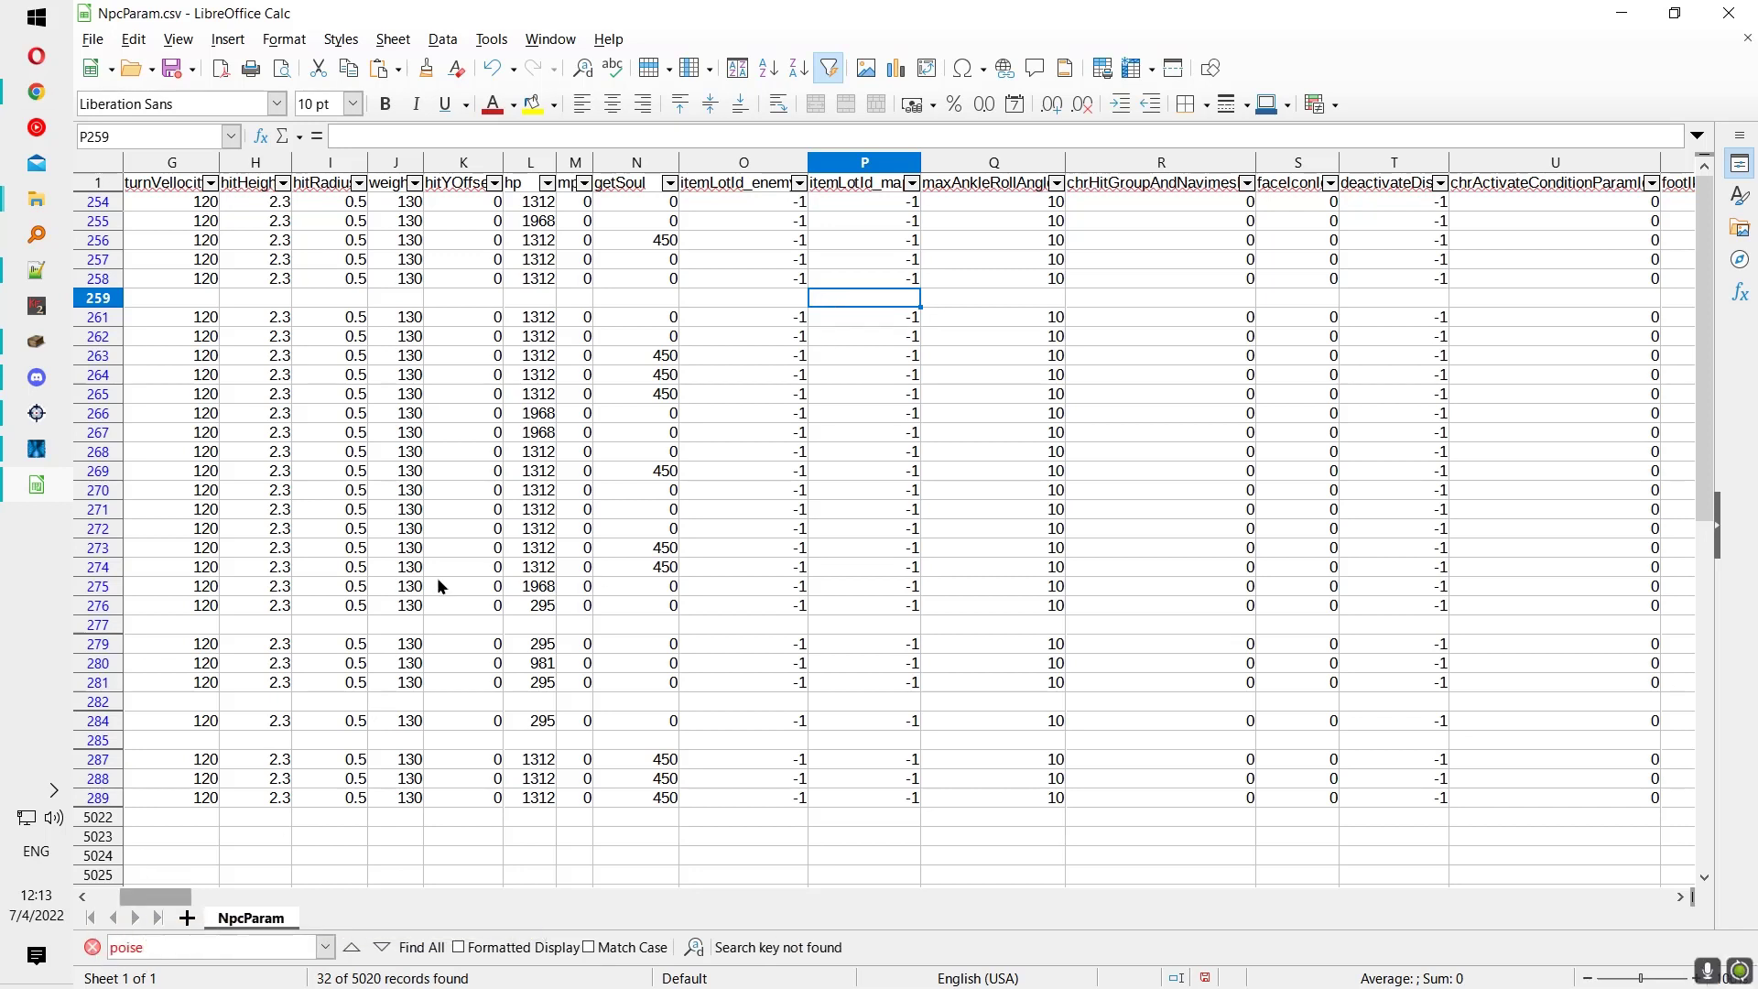
Step: Search the sheet for "sa" and advance through the matches to the saRecoveryRate header
click(499, 510)
text(f)
key(Escape)
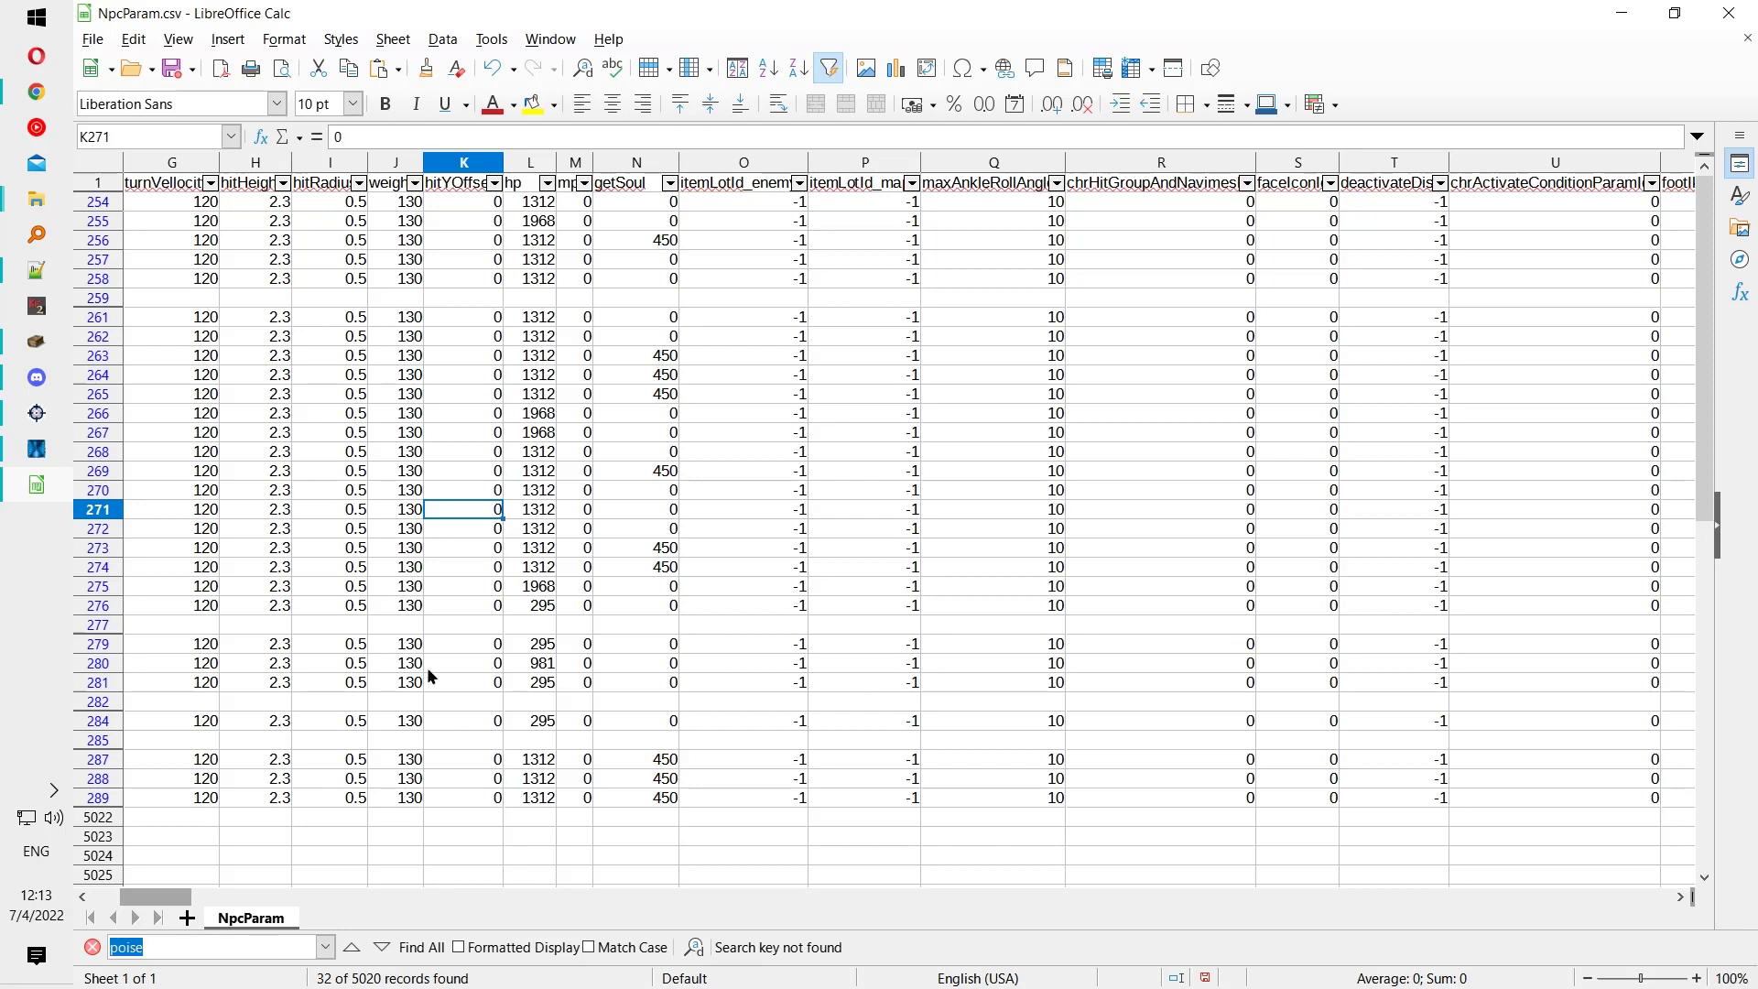
text(sa)
key(Return)
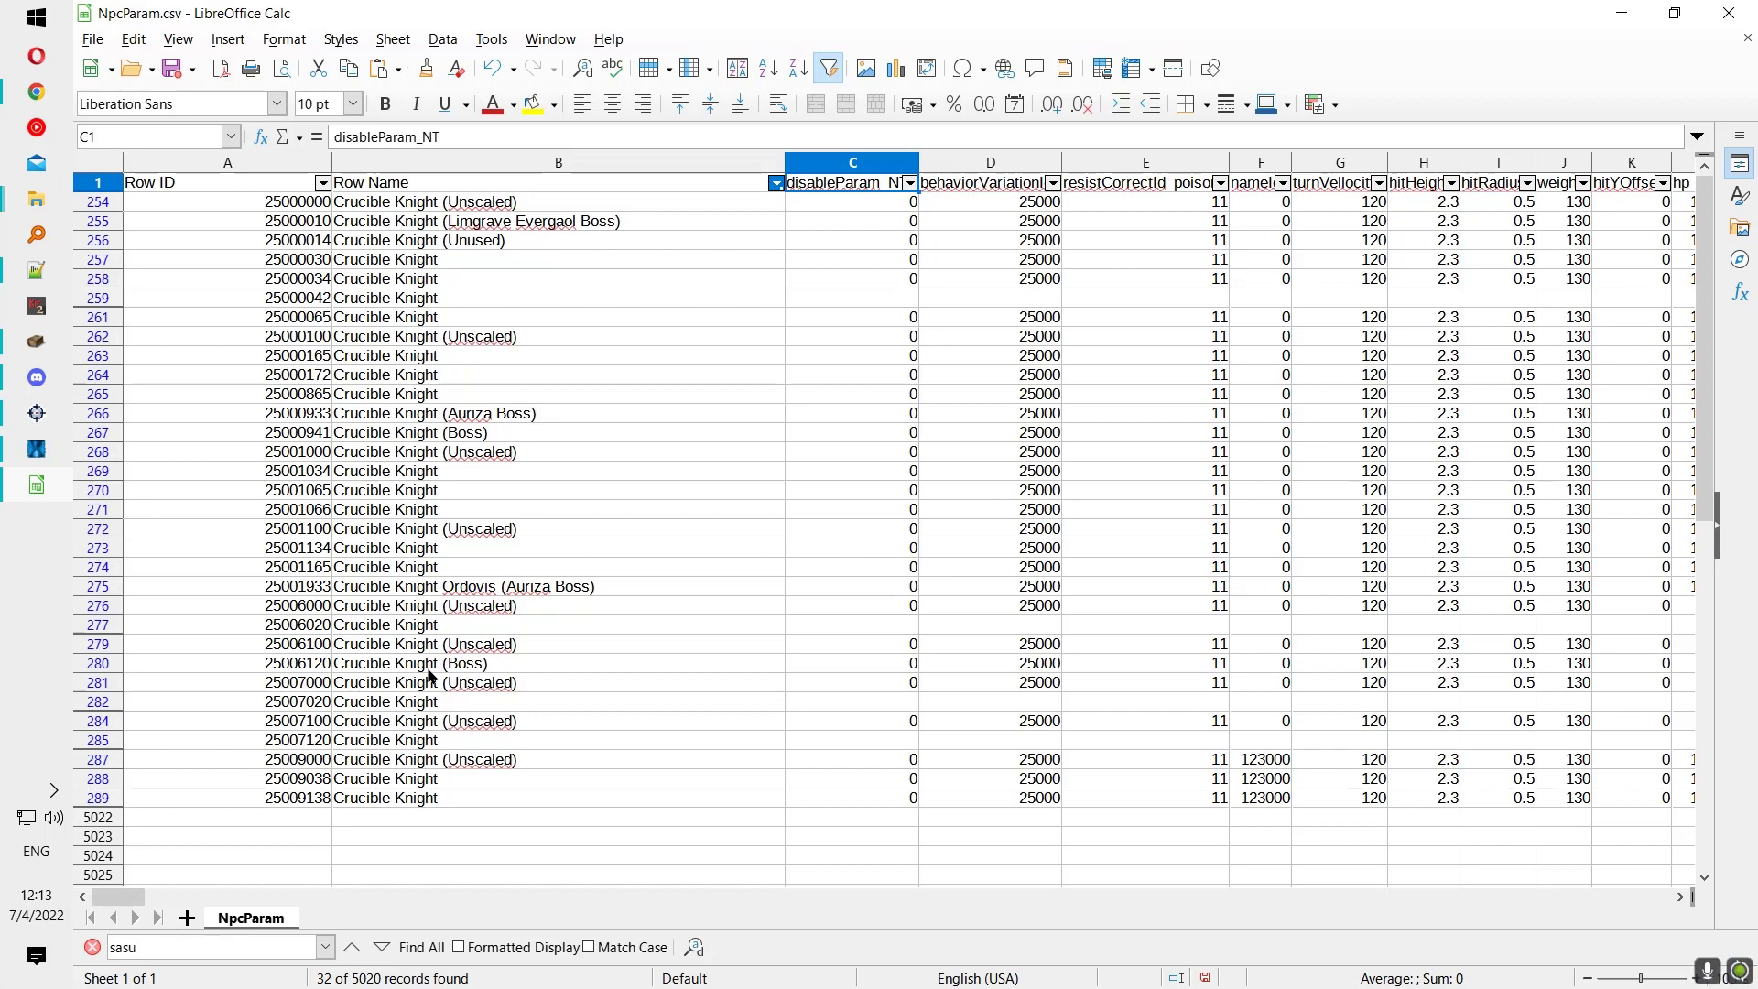
key(BackSpace)
key(BackSpace)
key(BackSpace)
key(BackSpace)
key(BackSpace)
key(Return)
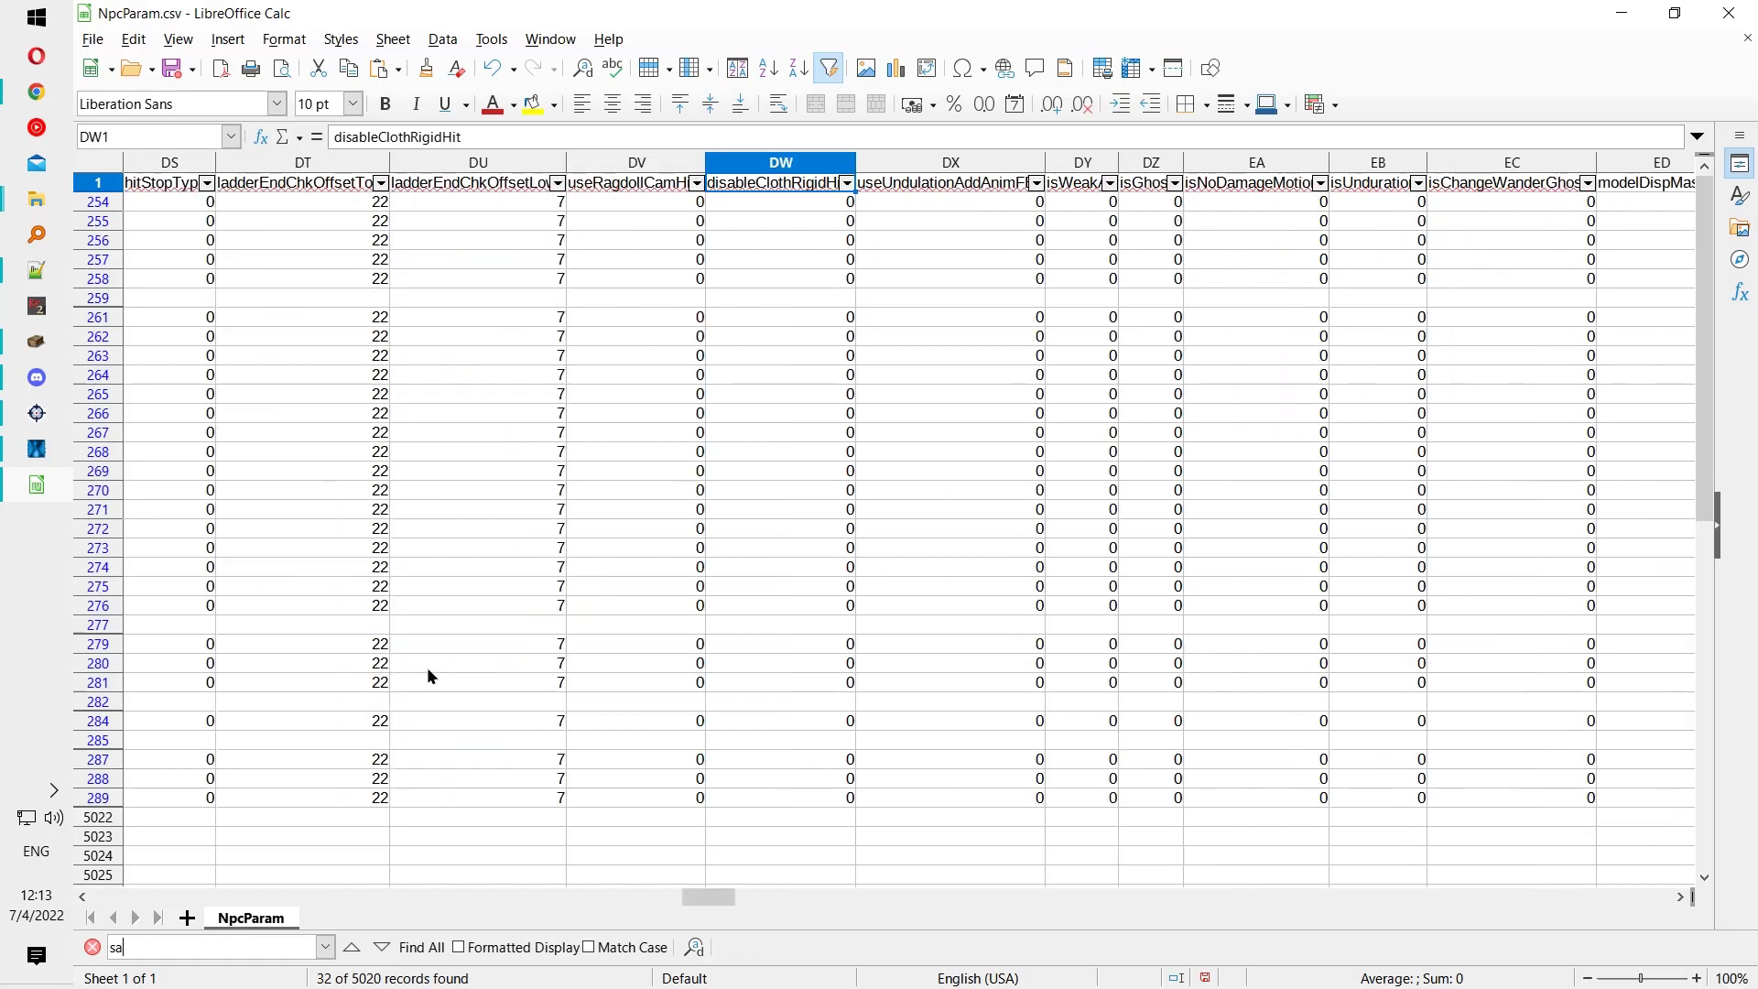
key(Return)
key(Return)
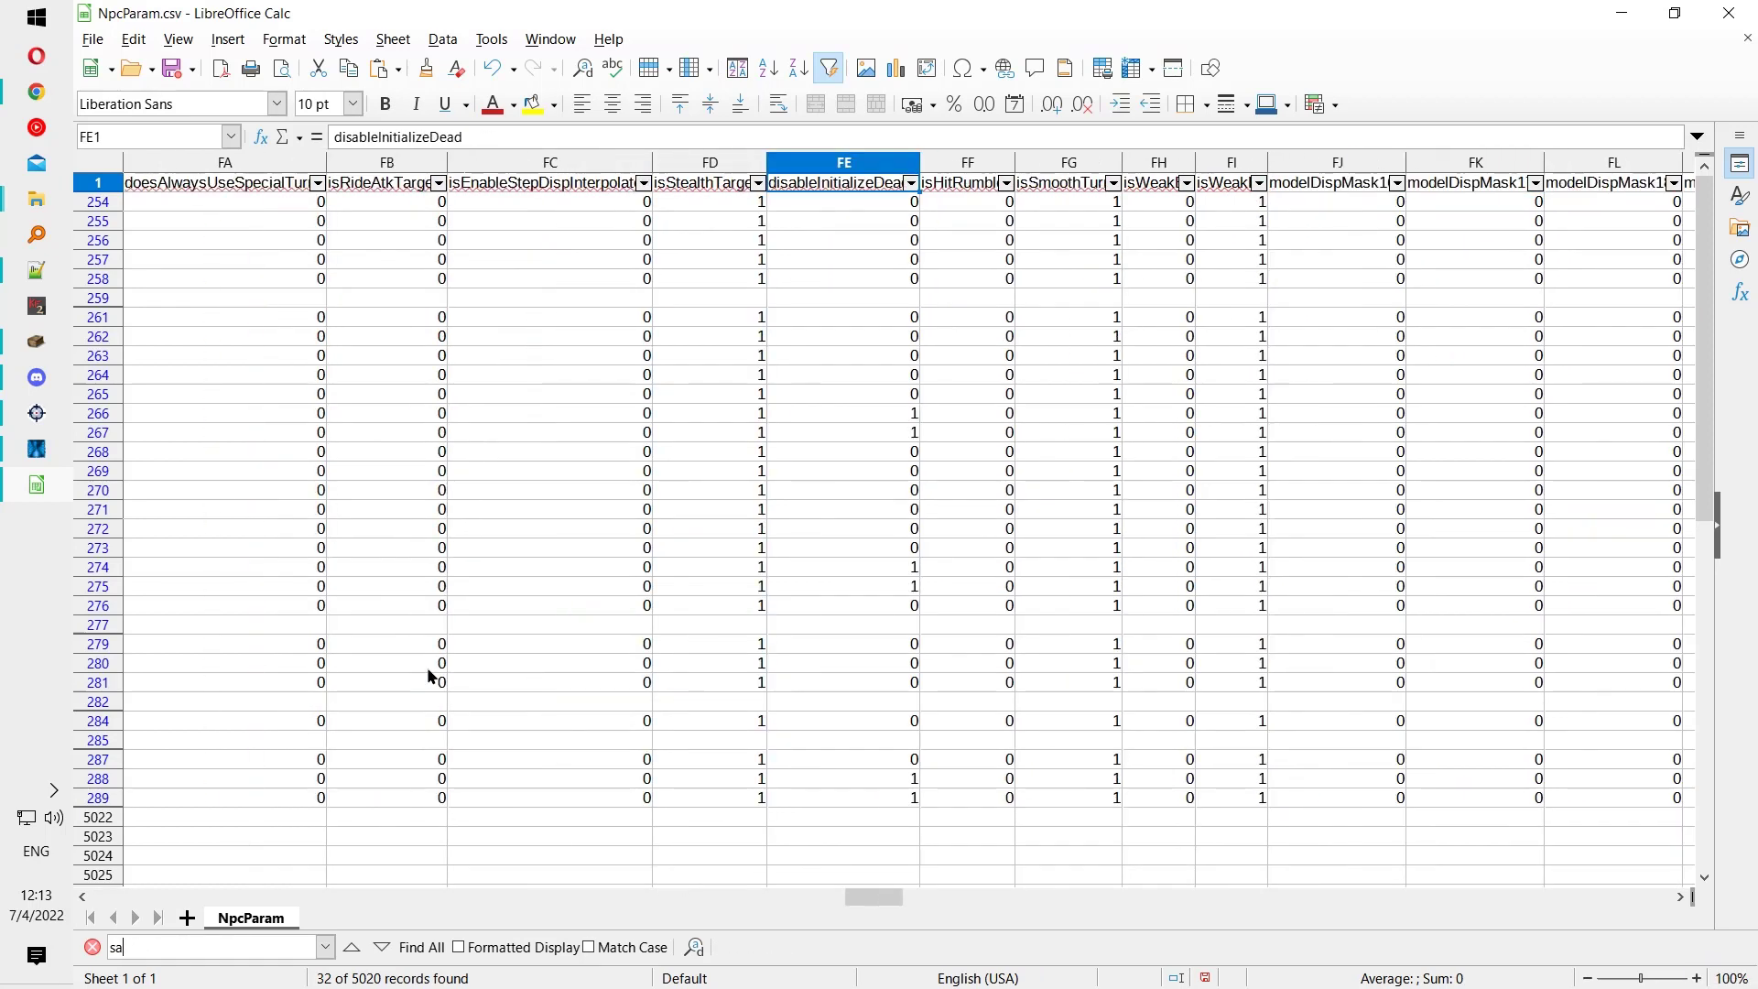
key(Return)
key(Return)
key(Return)
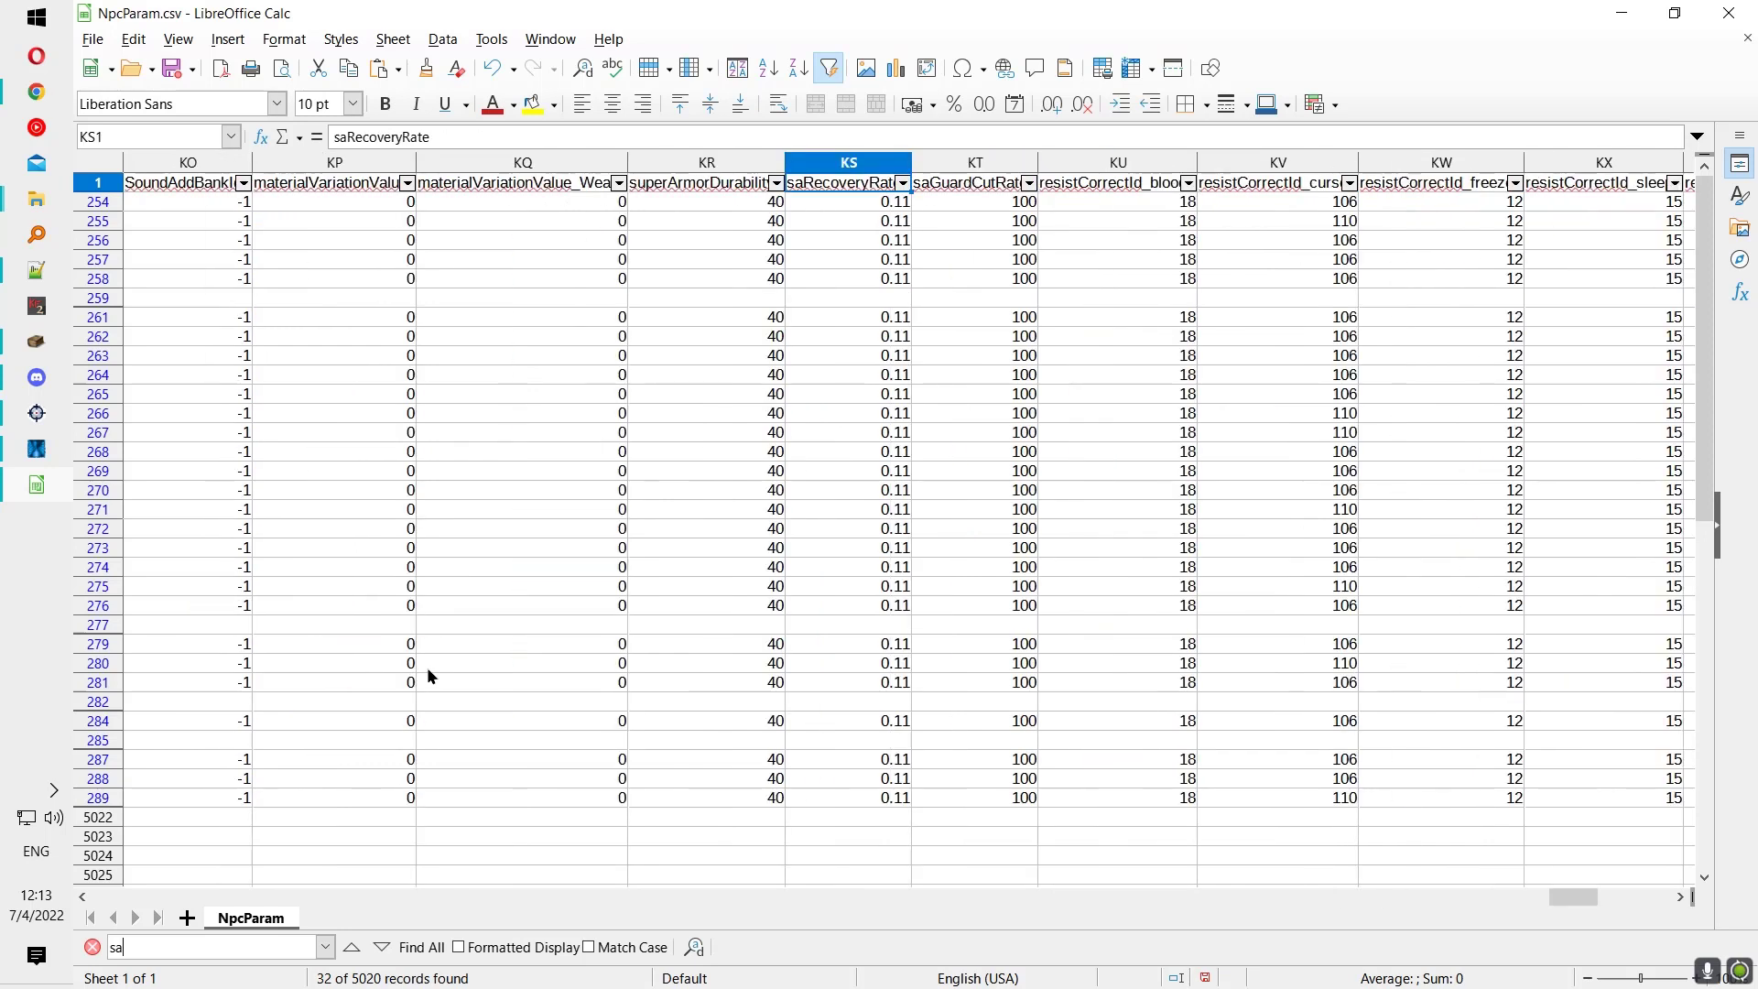
Step: Select the superArmorDurability header, and select the column's values for the filtered rows, KR254 to KR289
click(710, 204)
click(728, 188)
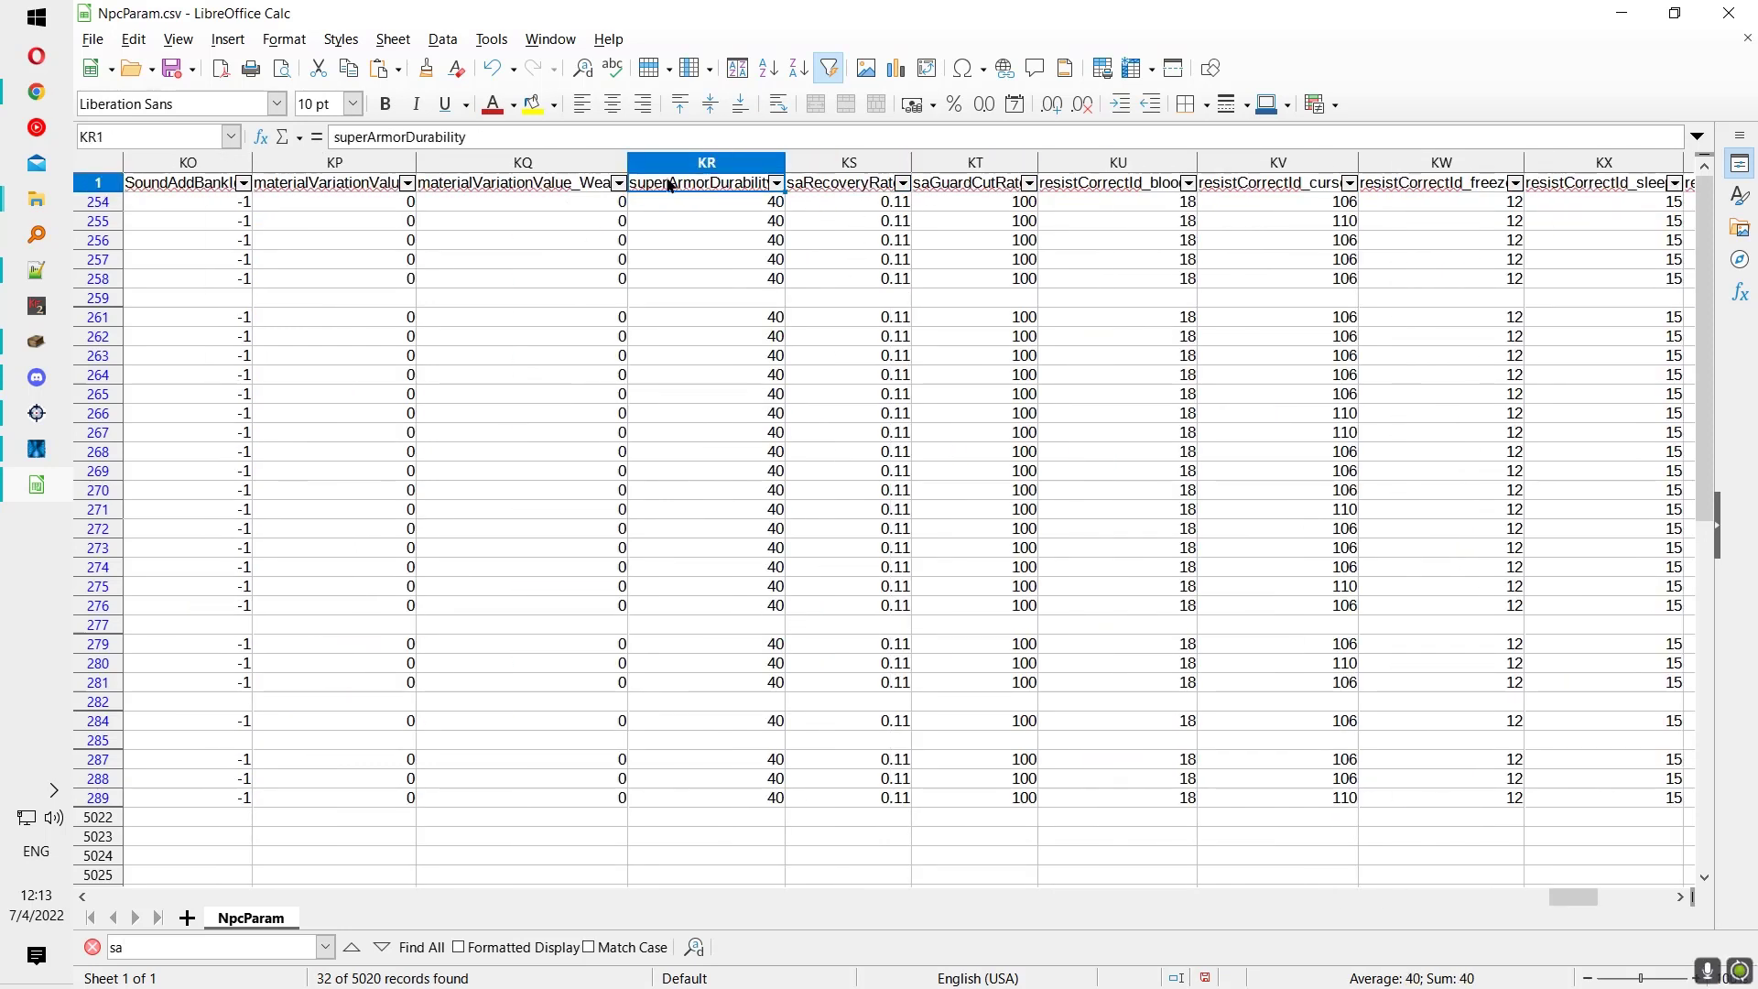
drag(765, 203, 755, 797)
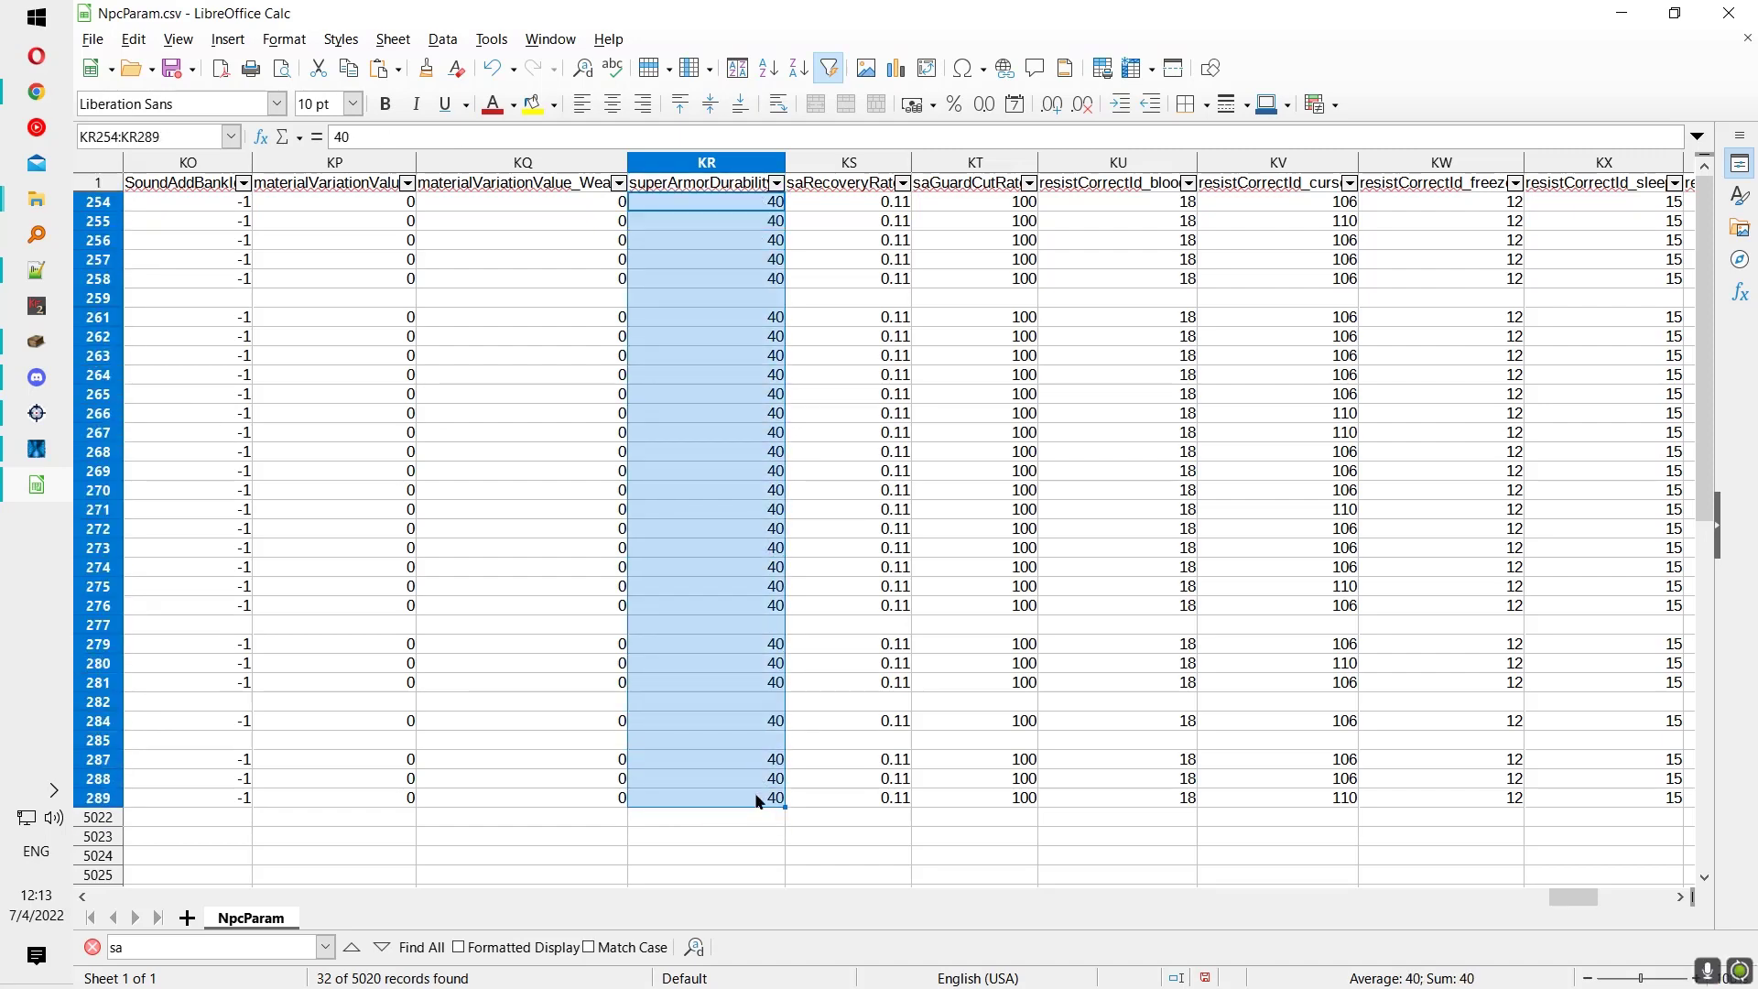
Step: Select the entire row 277 and look across its columns
drag(1573, 898, 78, 895)
click(950, 607)
click(513, 624)
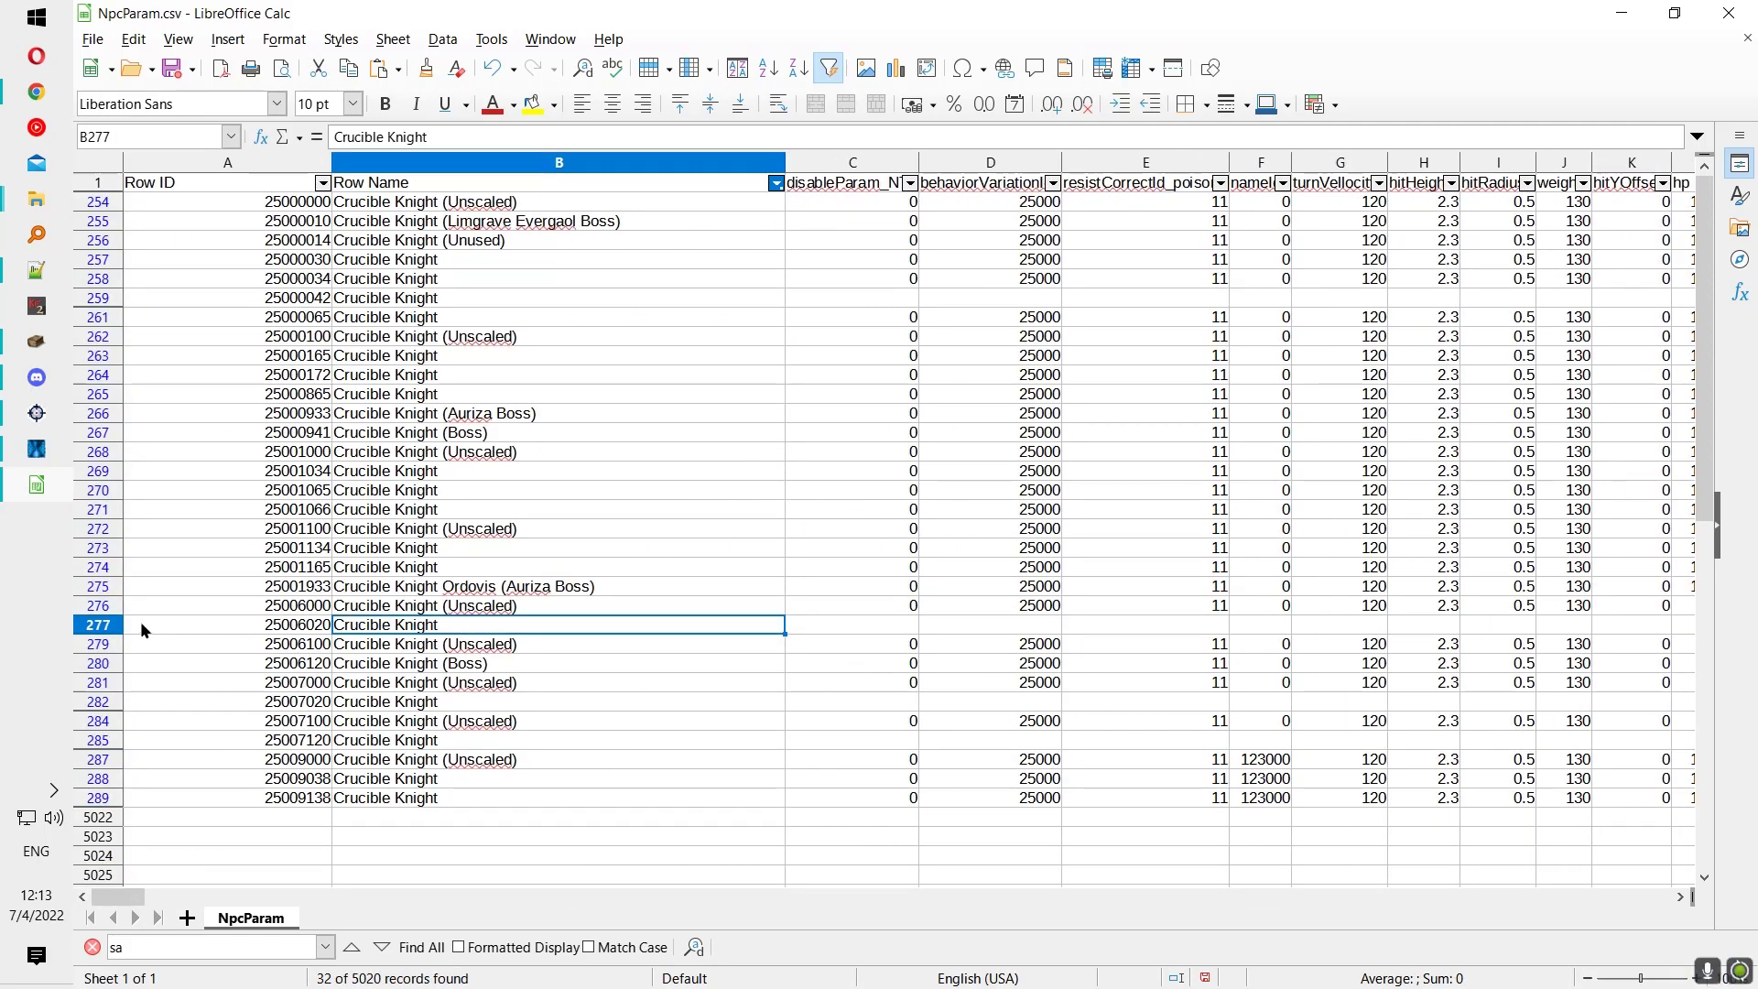
key(shift+space)
drag(128, 896, 774, 912)
Step: Glance at Yapped, return to the sheet, and inspect the row names in B276 and B277 without editing them
click(37, 341)
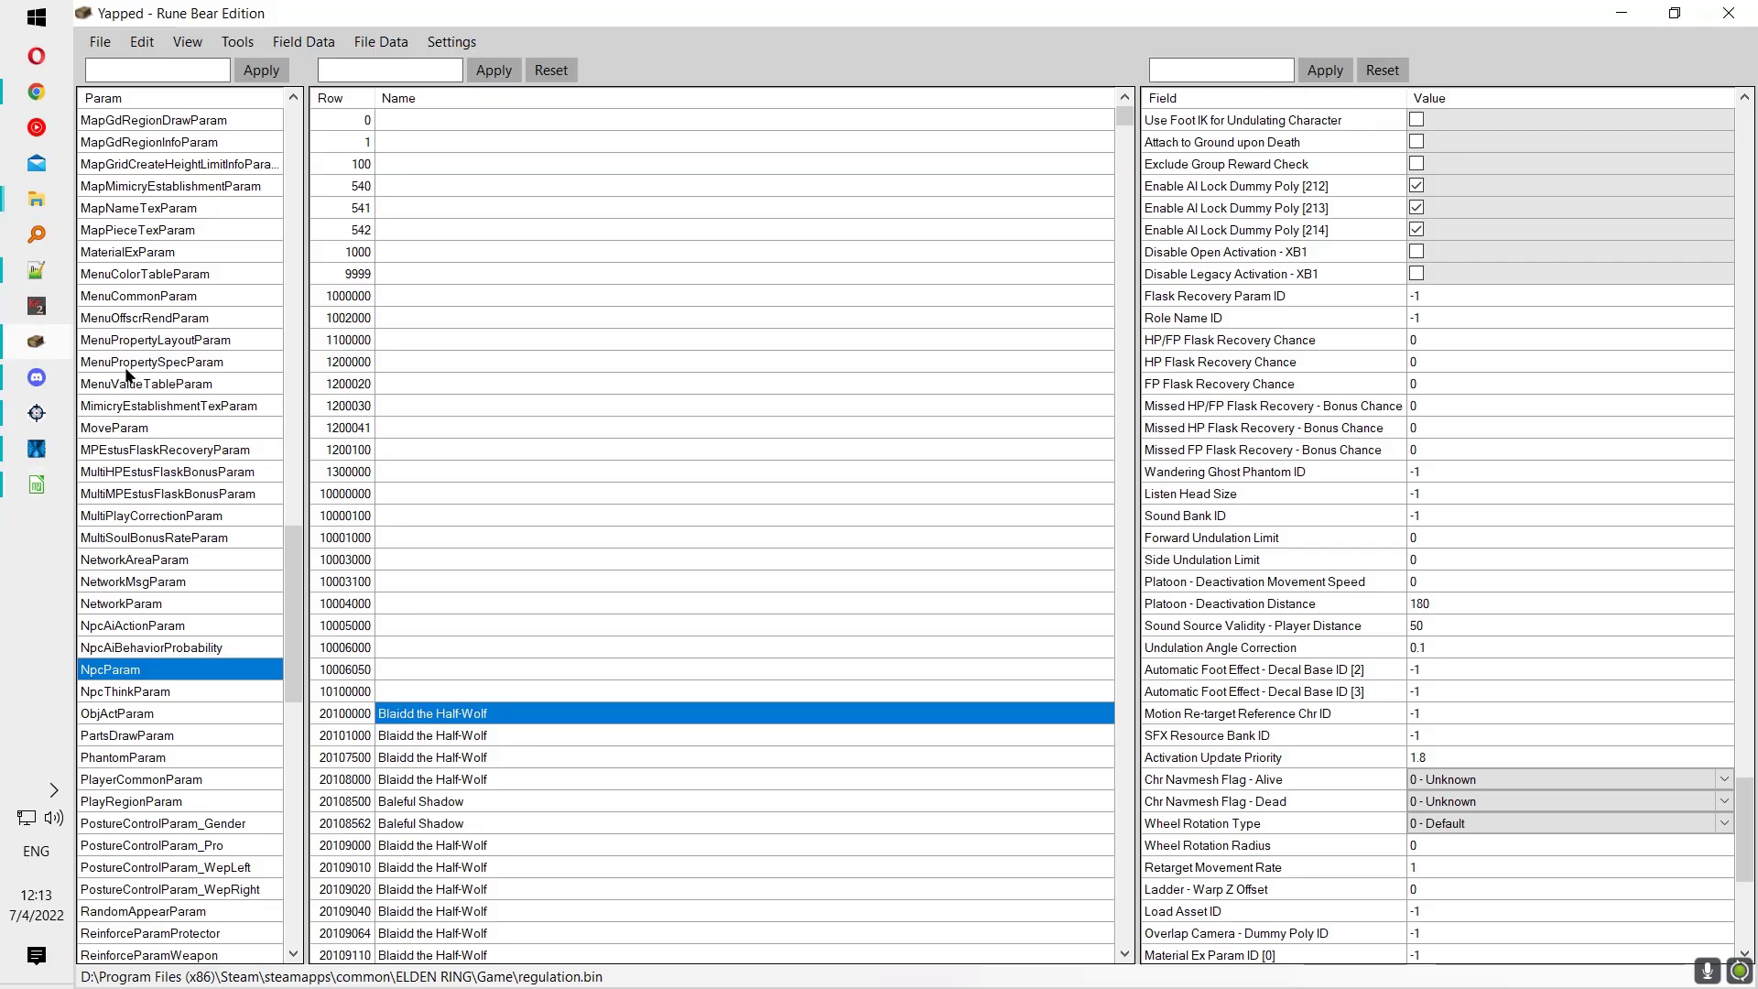
click(37, 485)
drag(769, 898, 119, 893)
double_click(502, 605)
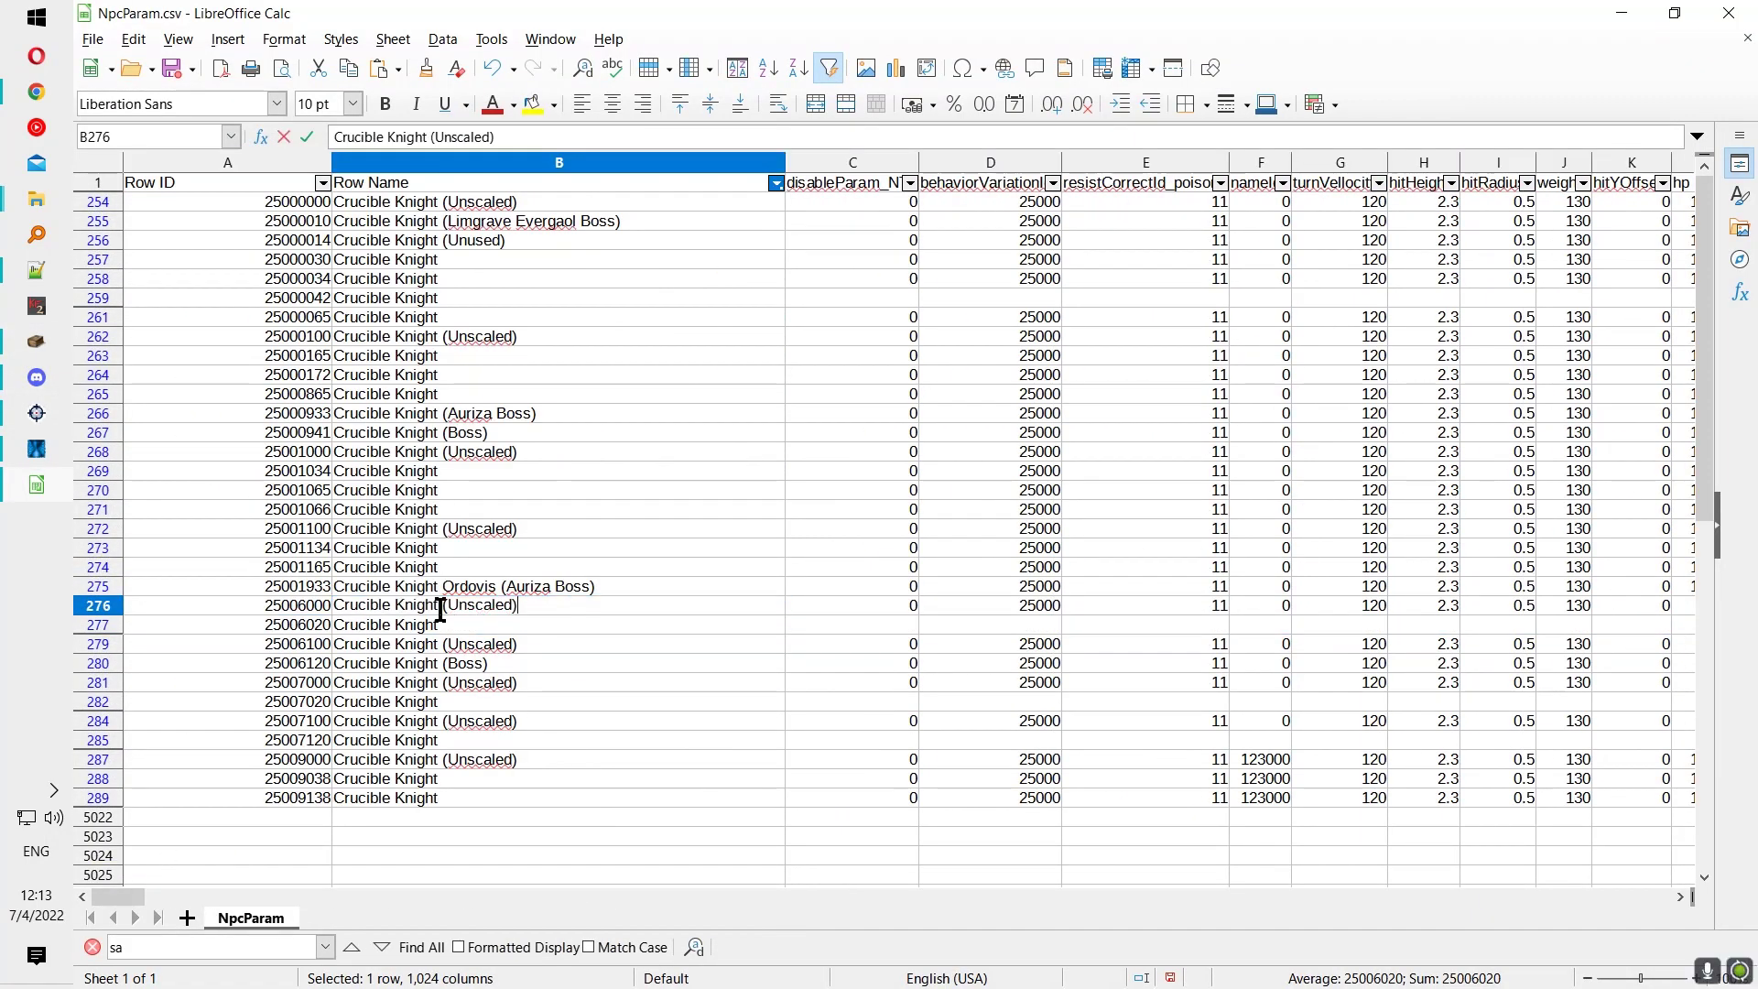
drag(518, 605, 441, 613)
key(Escape)
click(481, 630)
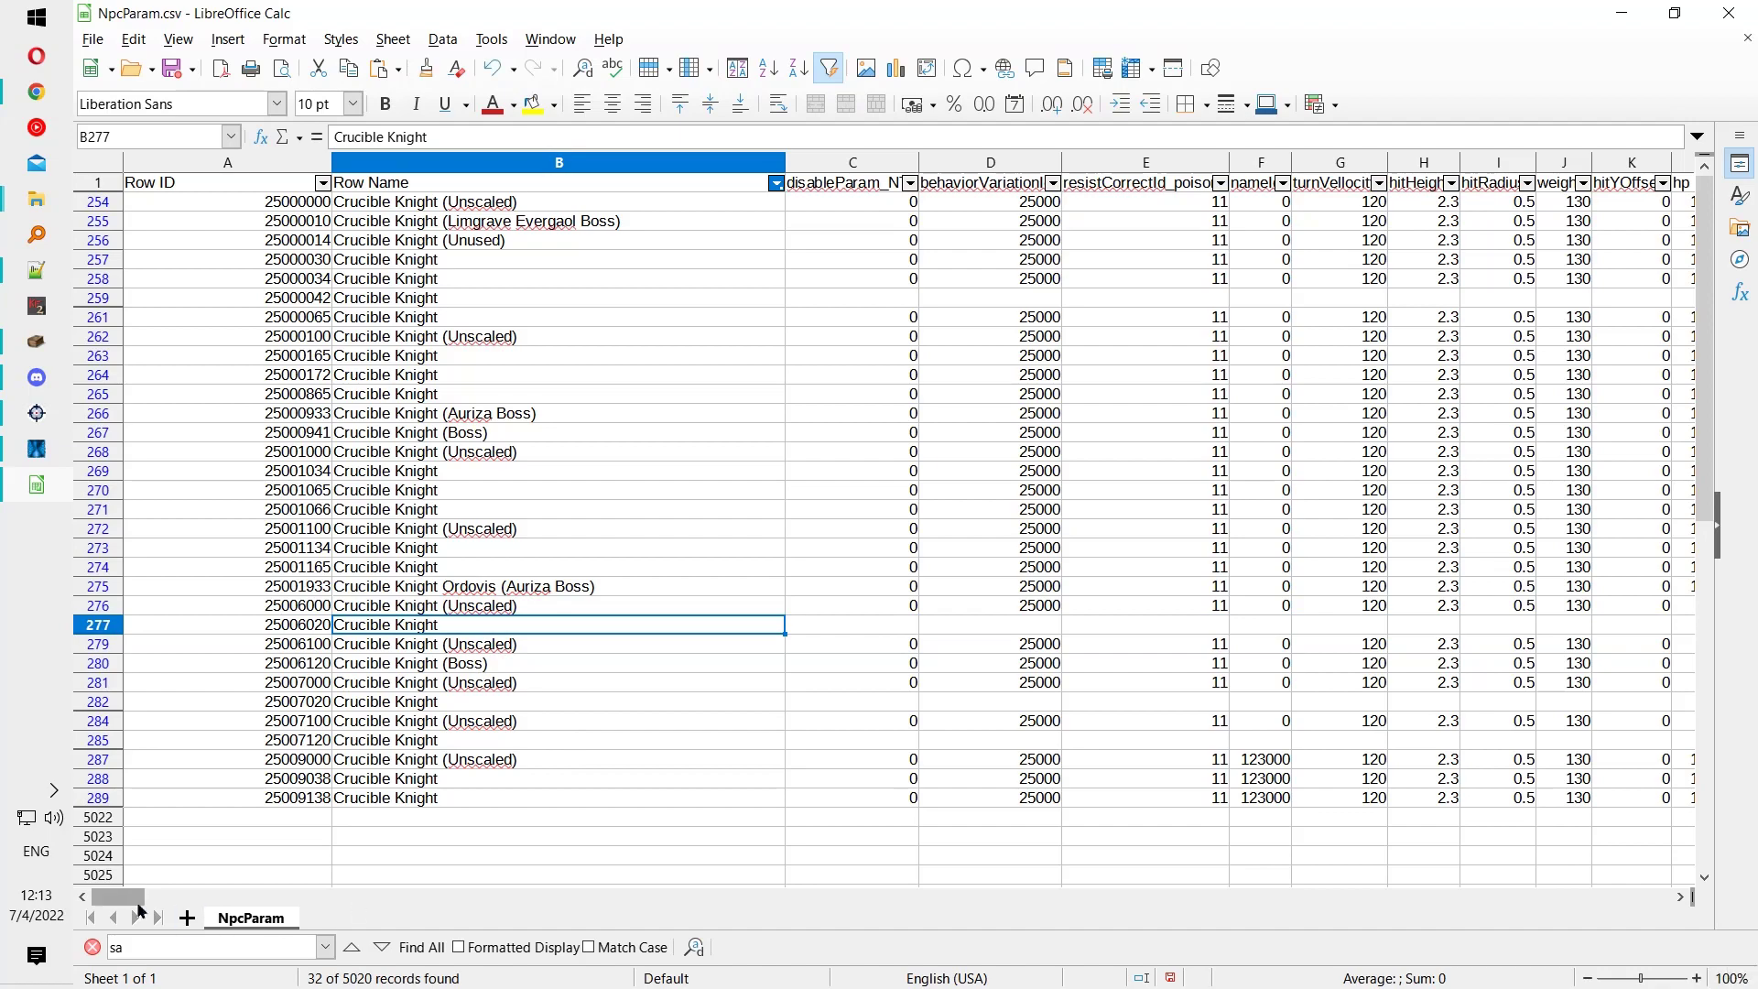
Step: Search the sheet for "superarmor" and inspect the first superArmorRecoverCorrection values
drag(133, 901, 619, 897)
click(697, 584)
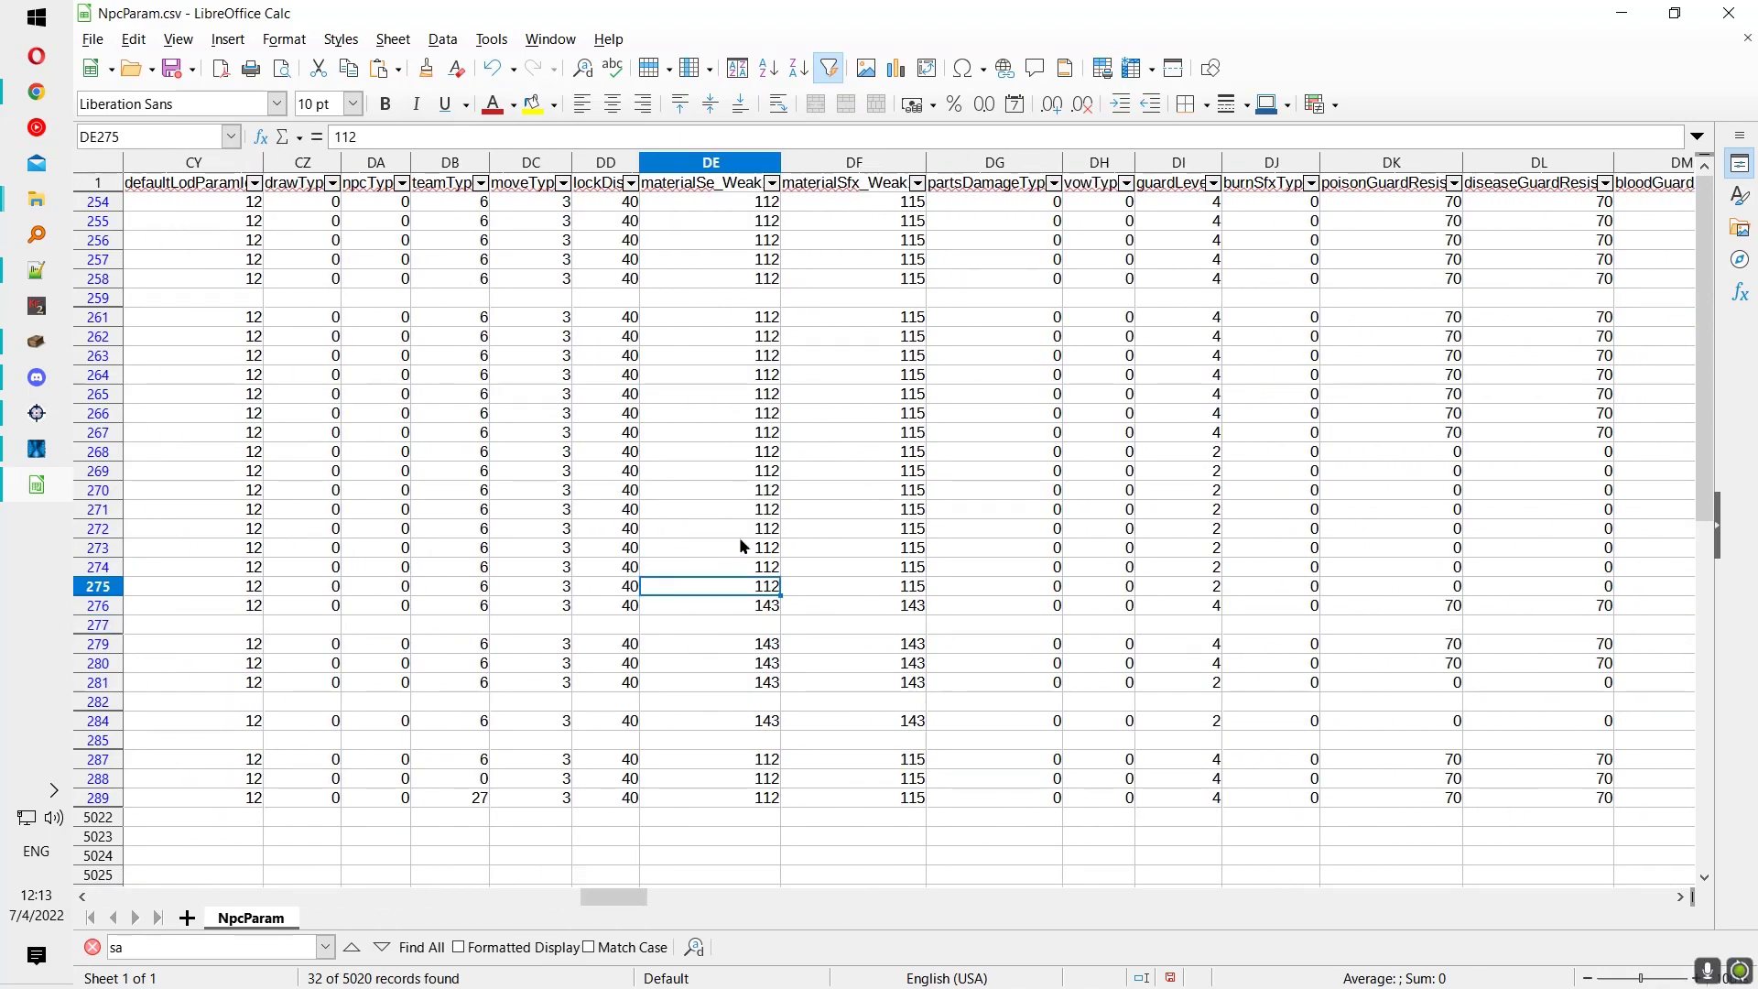
key(ctrl+f)
text(supers)
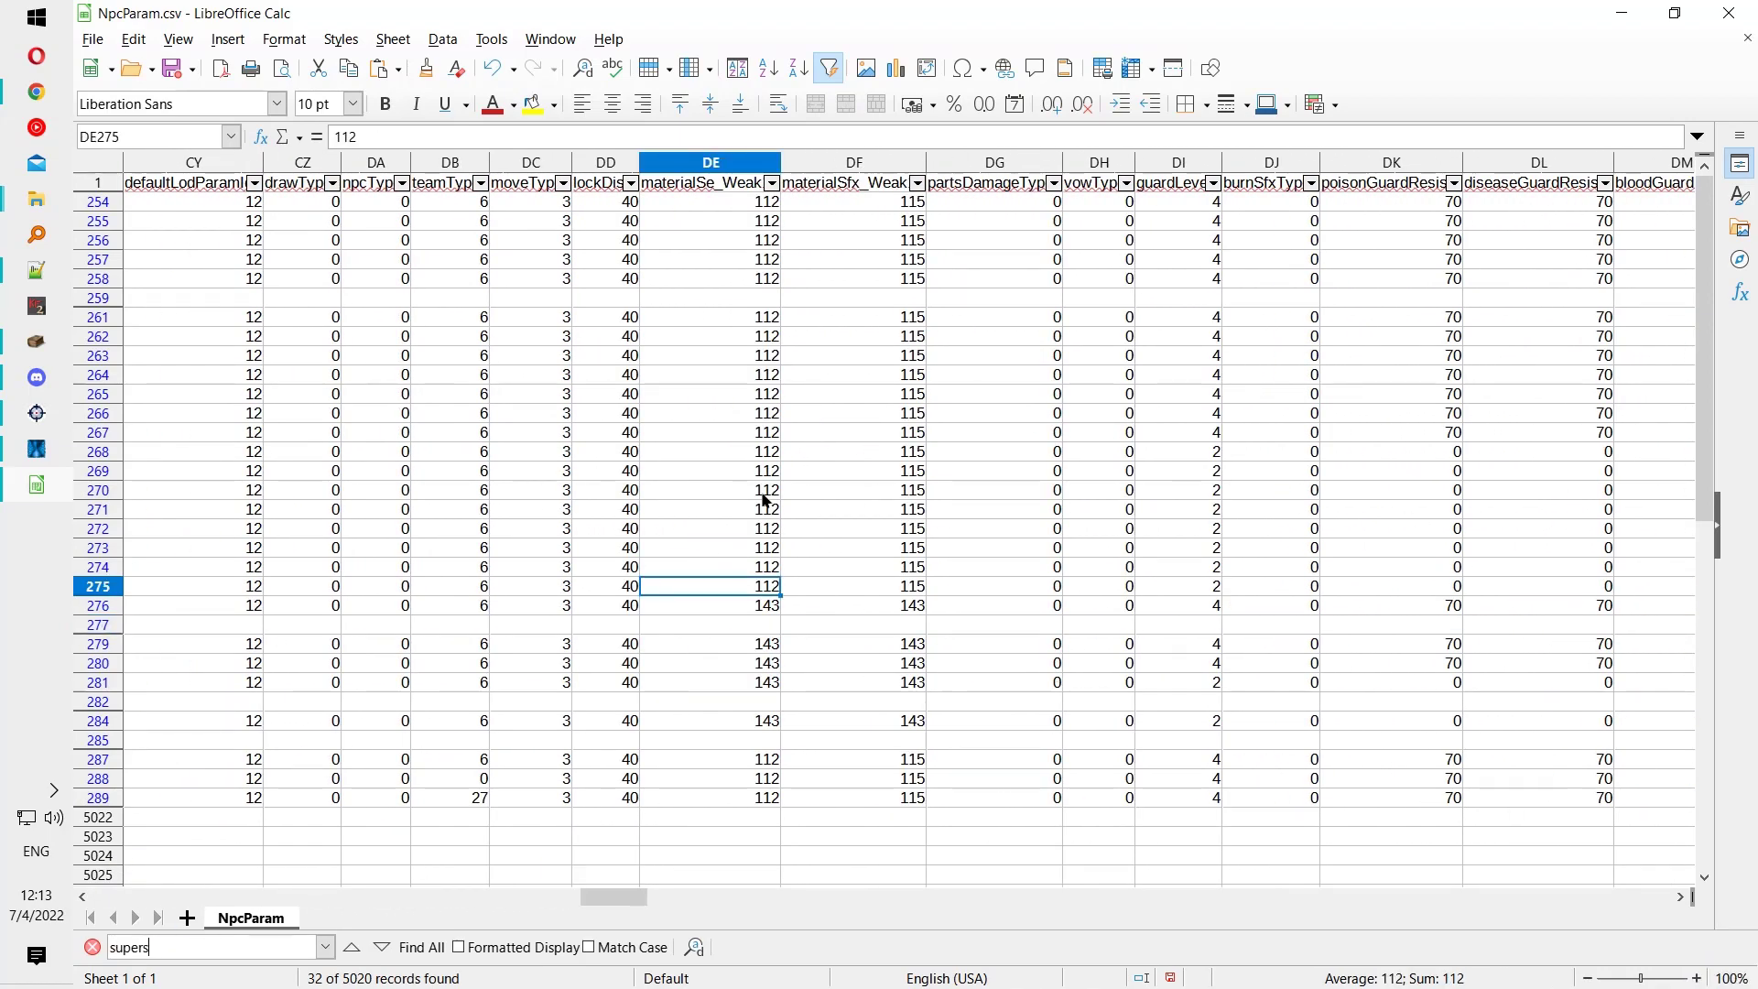
key(BackSpace)
text(armor)
key(Return)
click(692, 204)
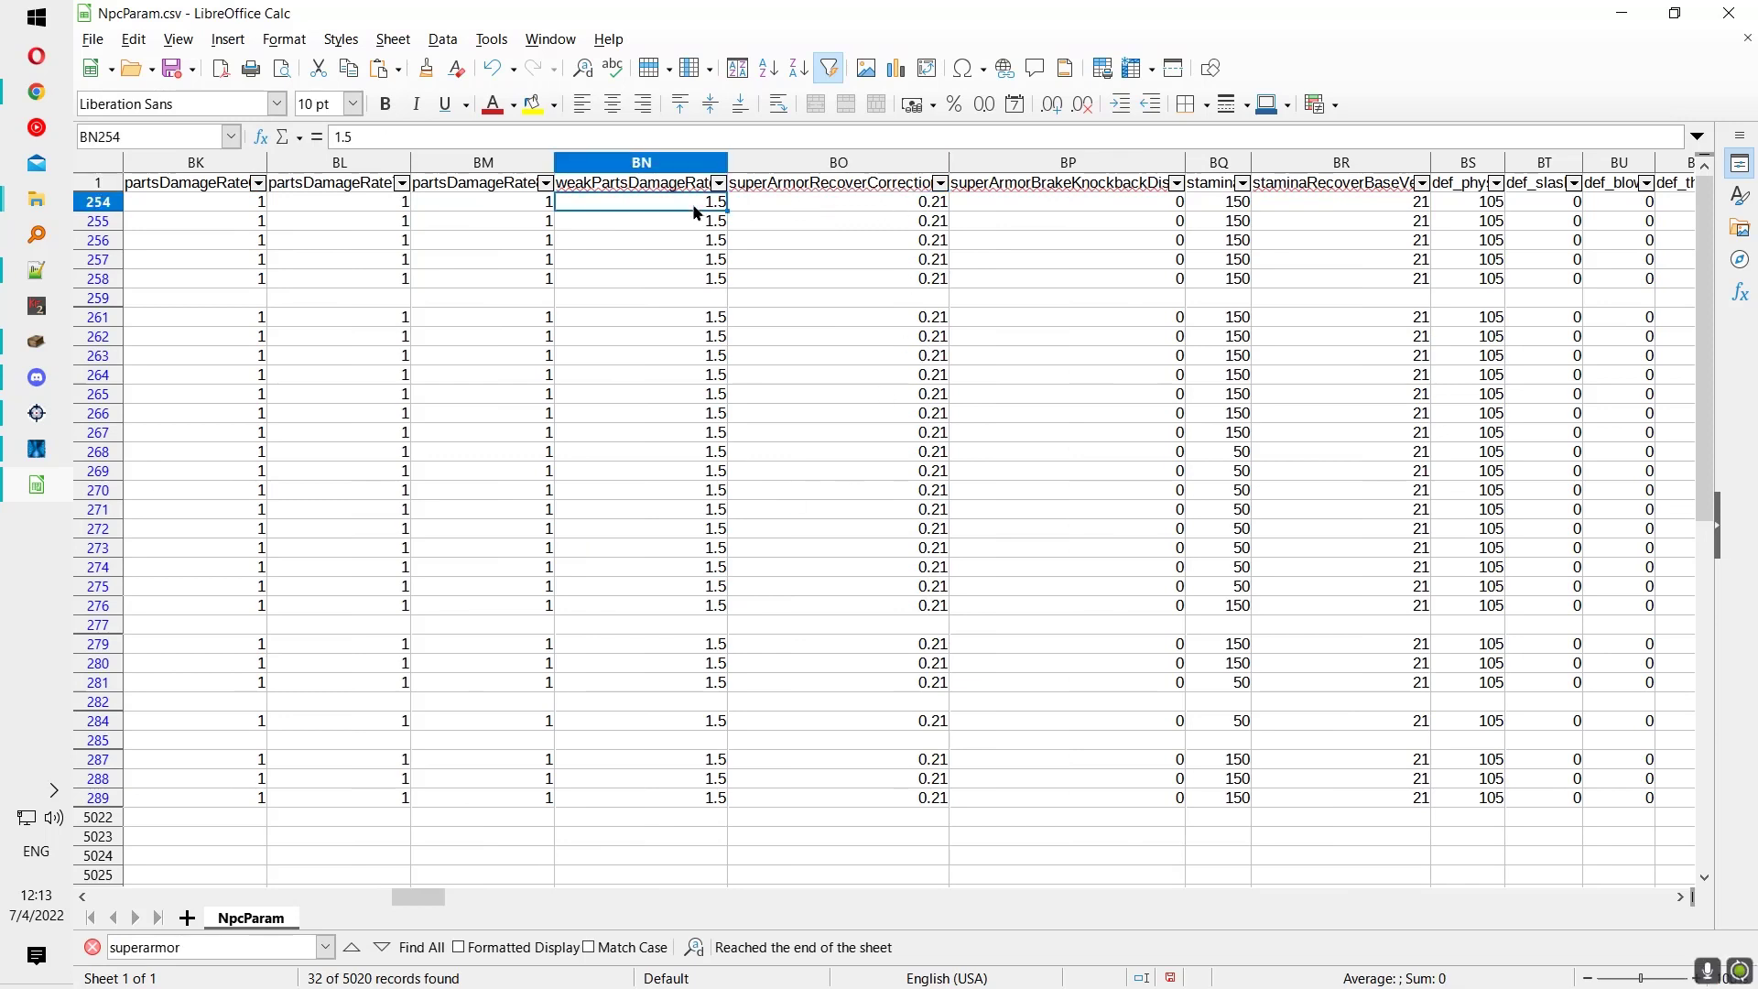
click(888, 221)
click(941, 209)
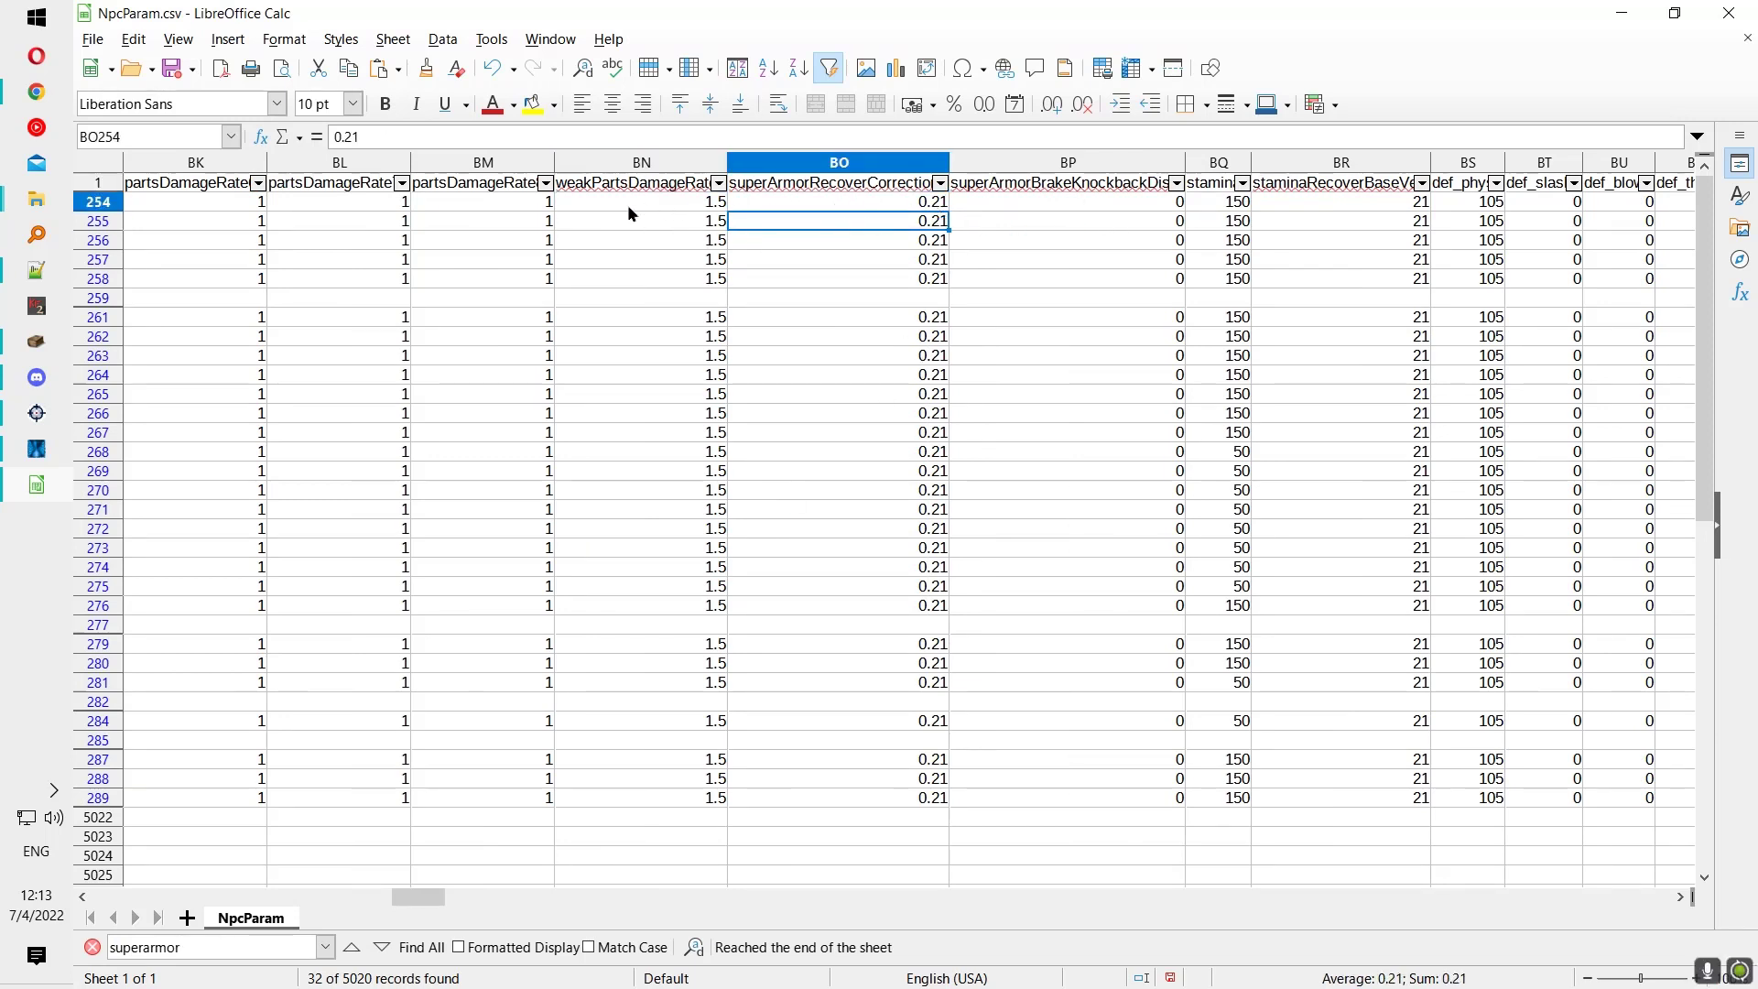
Step: Continue the "superarmor" search to the superArmorDurability header
key(ctrl+f)
key(Return)
key(Return)
key(Return)
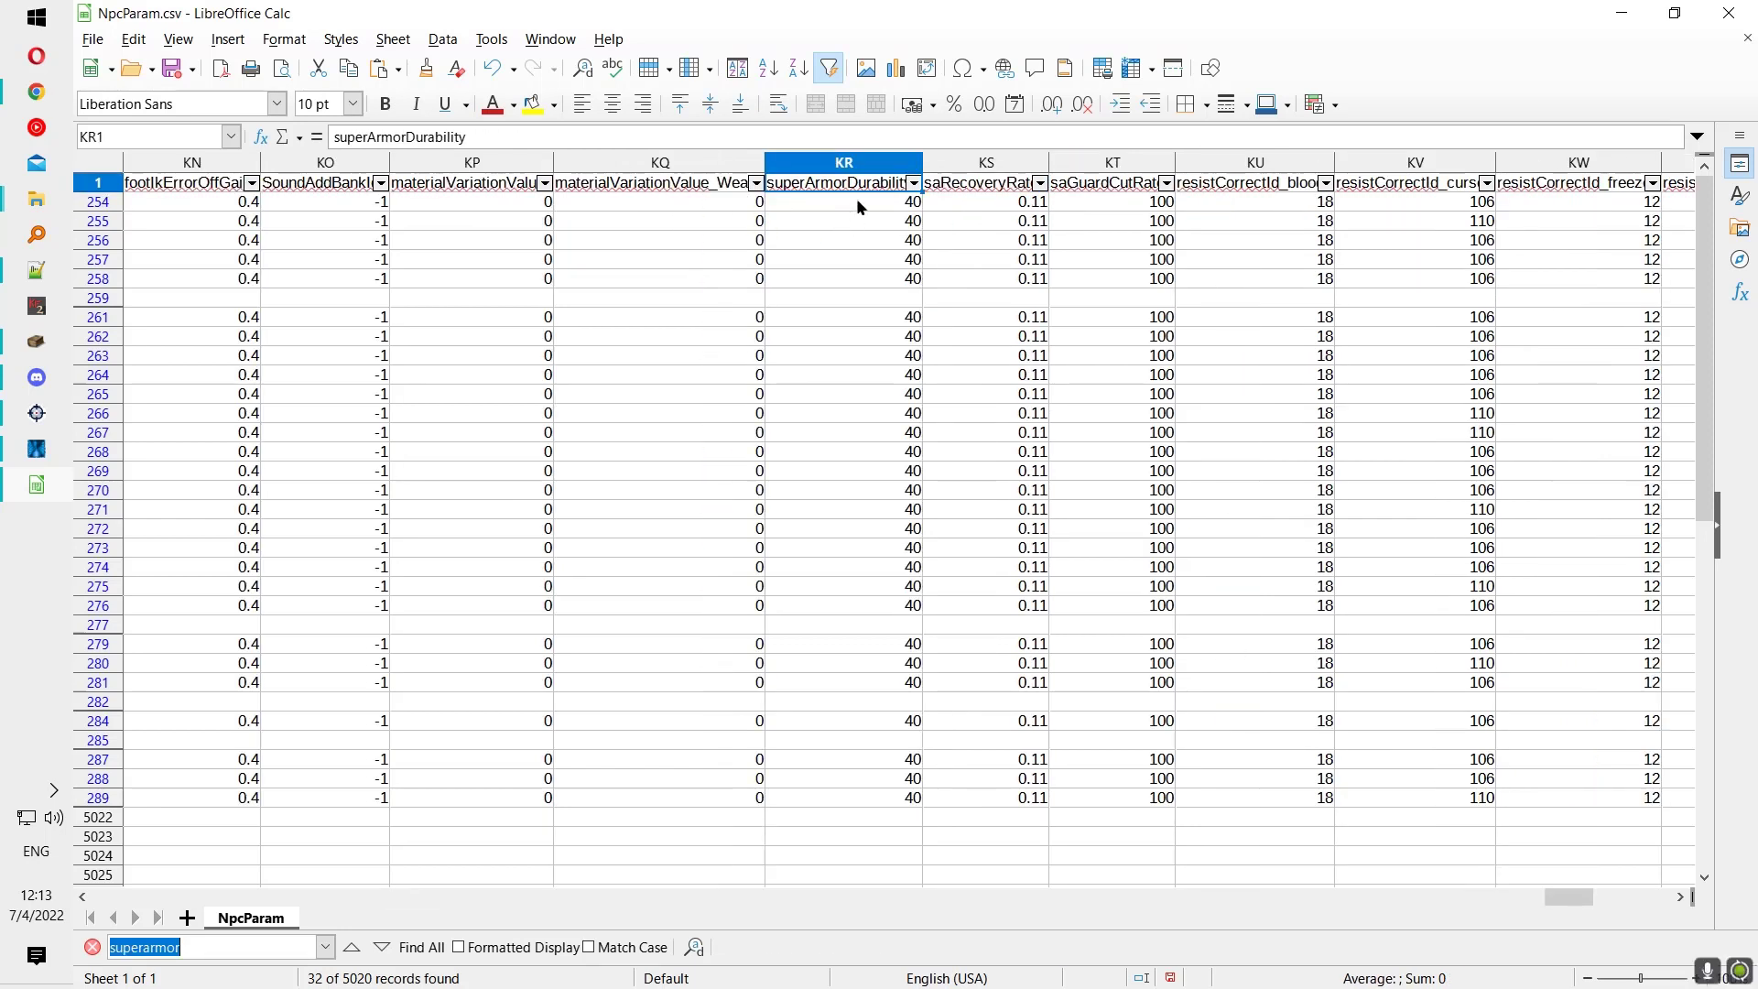
Step: Try to copy the superArmorDurability value in KR254 down through KR288, and undo it
drag(855, 202, 871, 509)
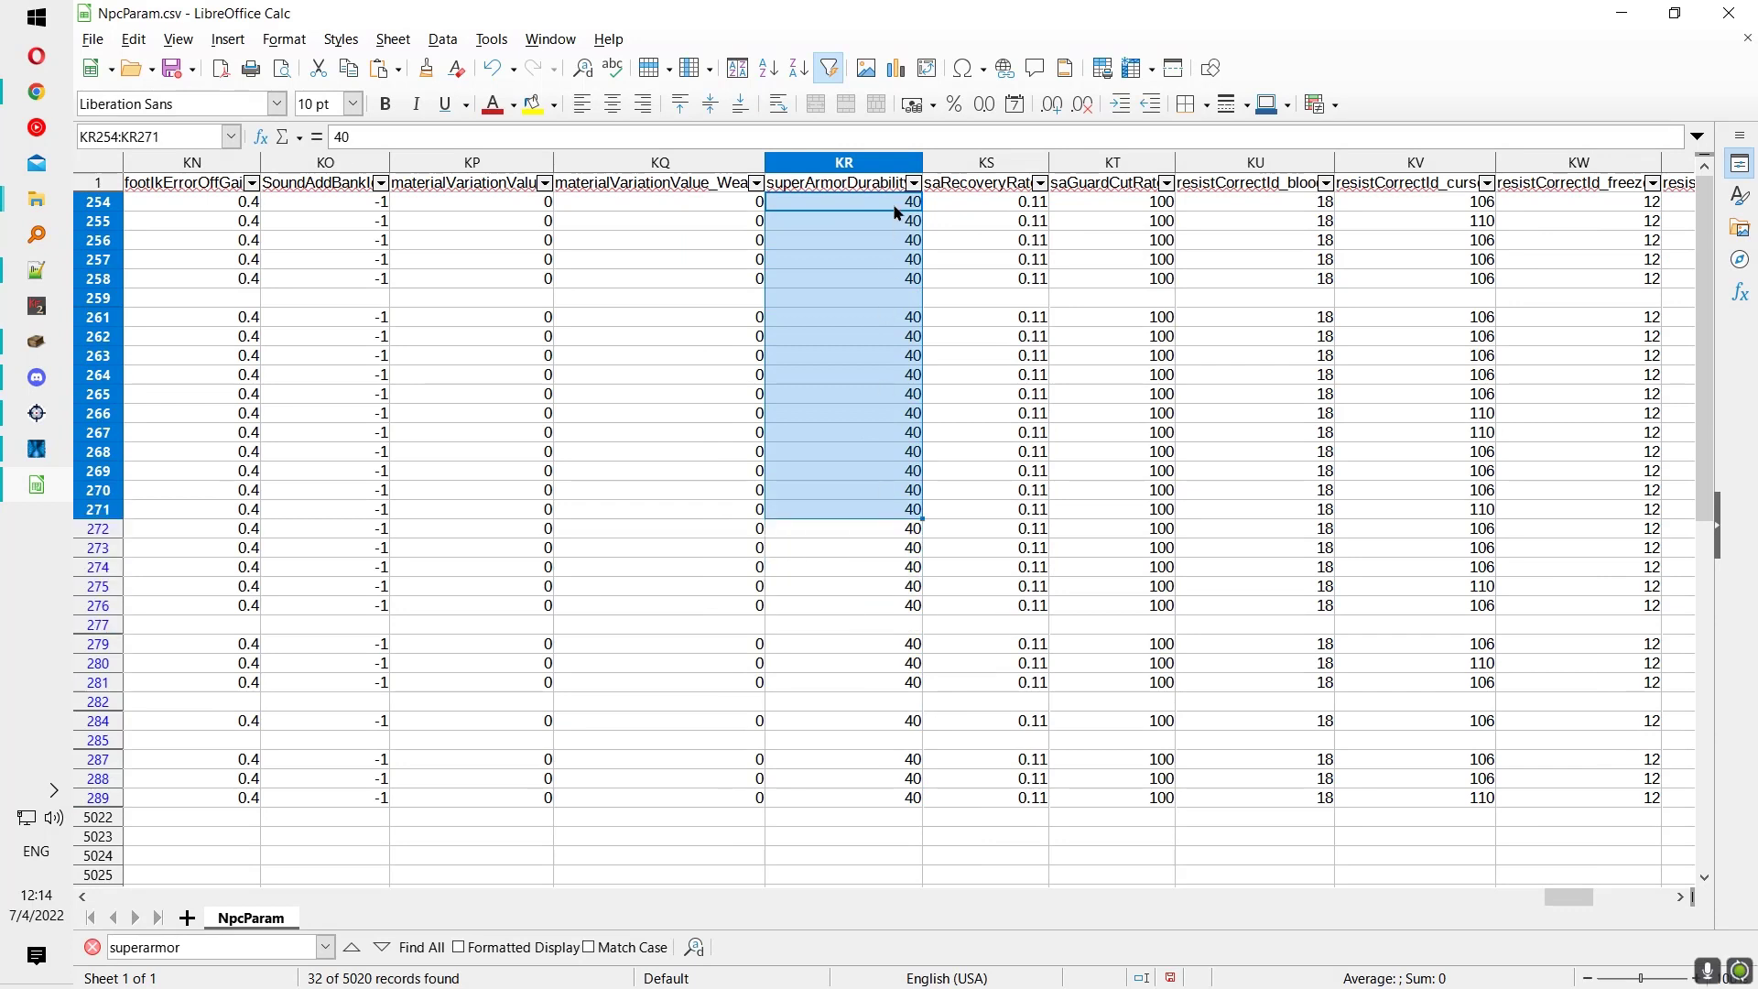
click(894, 205)
key(Down)
drag(897, 210, 912, 778)
key(ctrl+z)
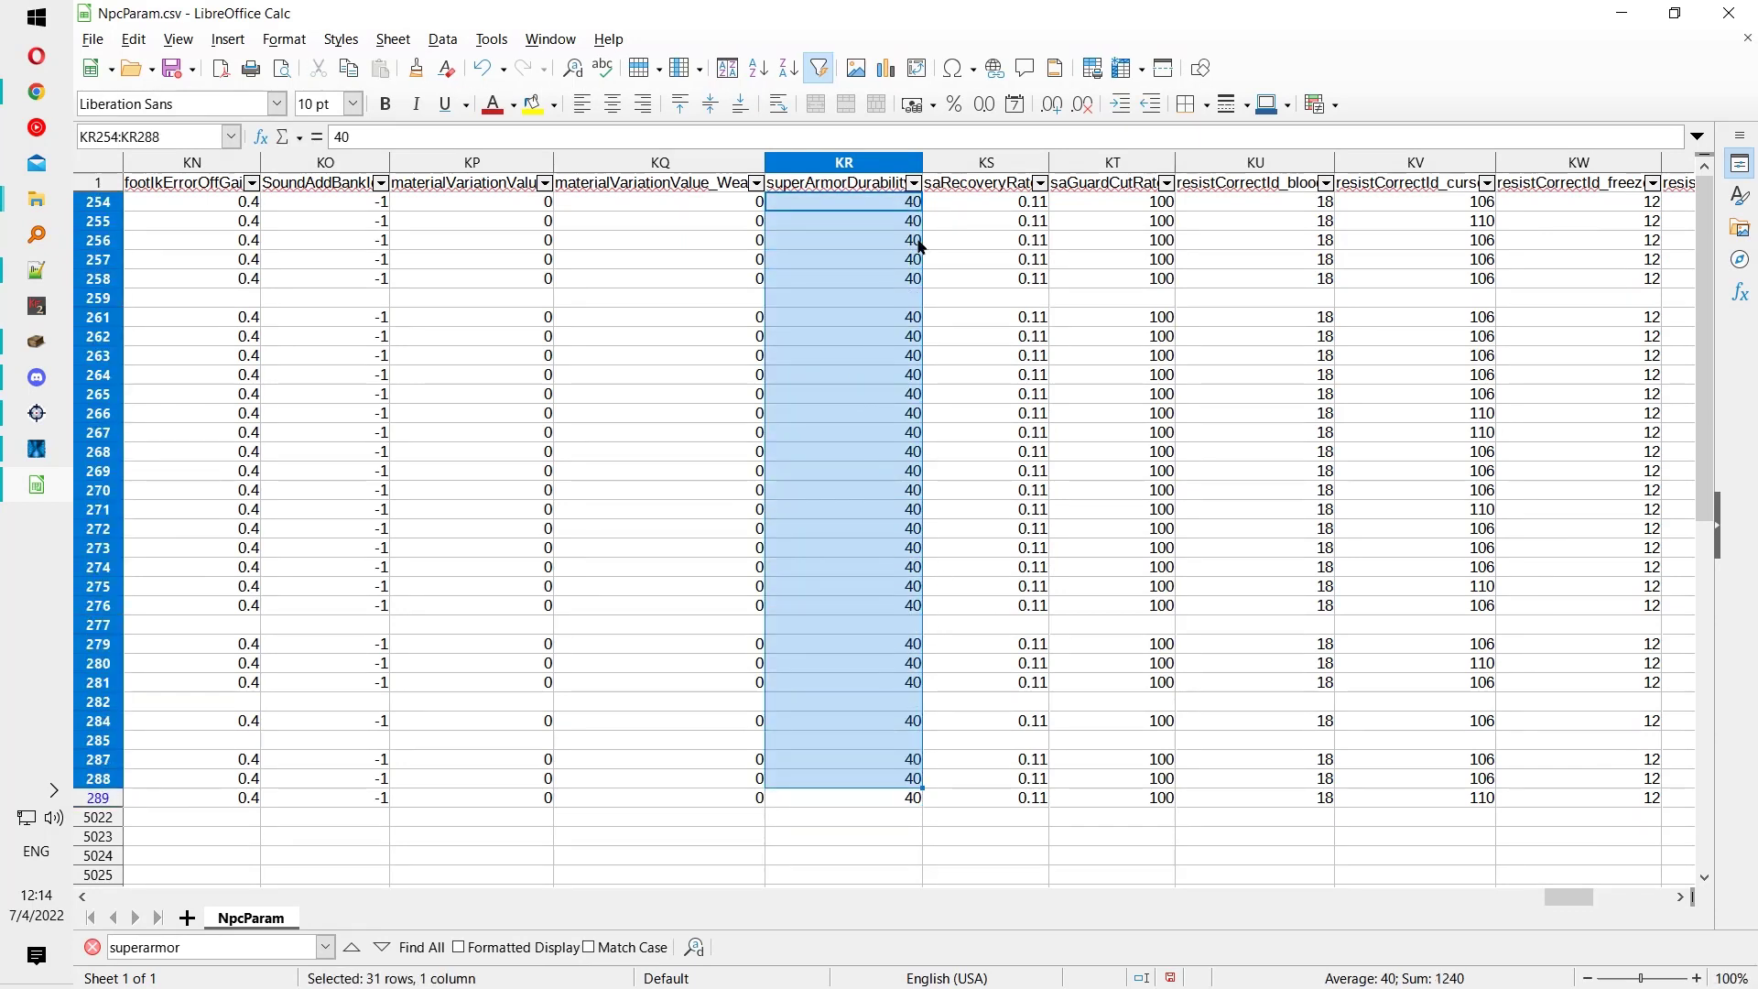
Step: Return to the first columns of the sheet to view the Crucible Knight row IDs and names
click(918, 298)
key(Up)
key(Left)
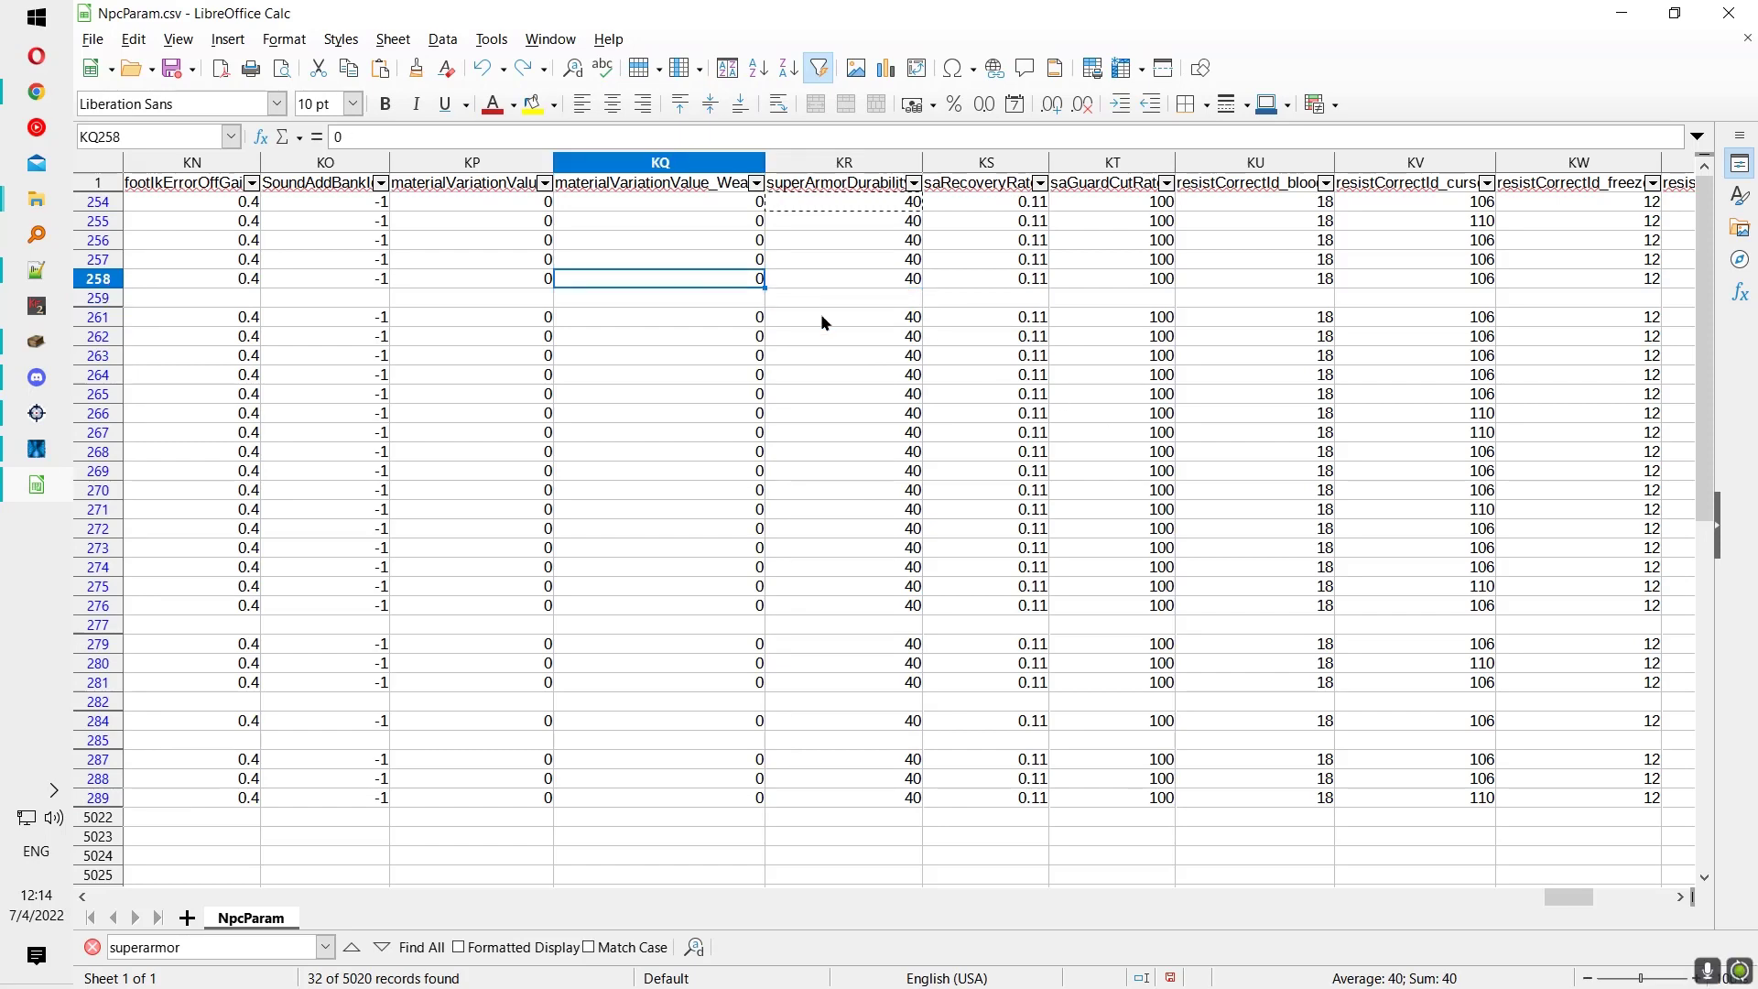
key(Left)
key(ctrl+Left)
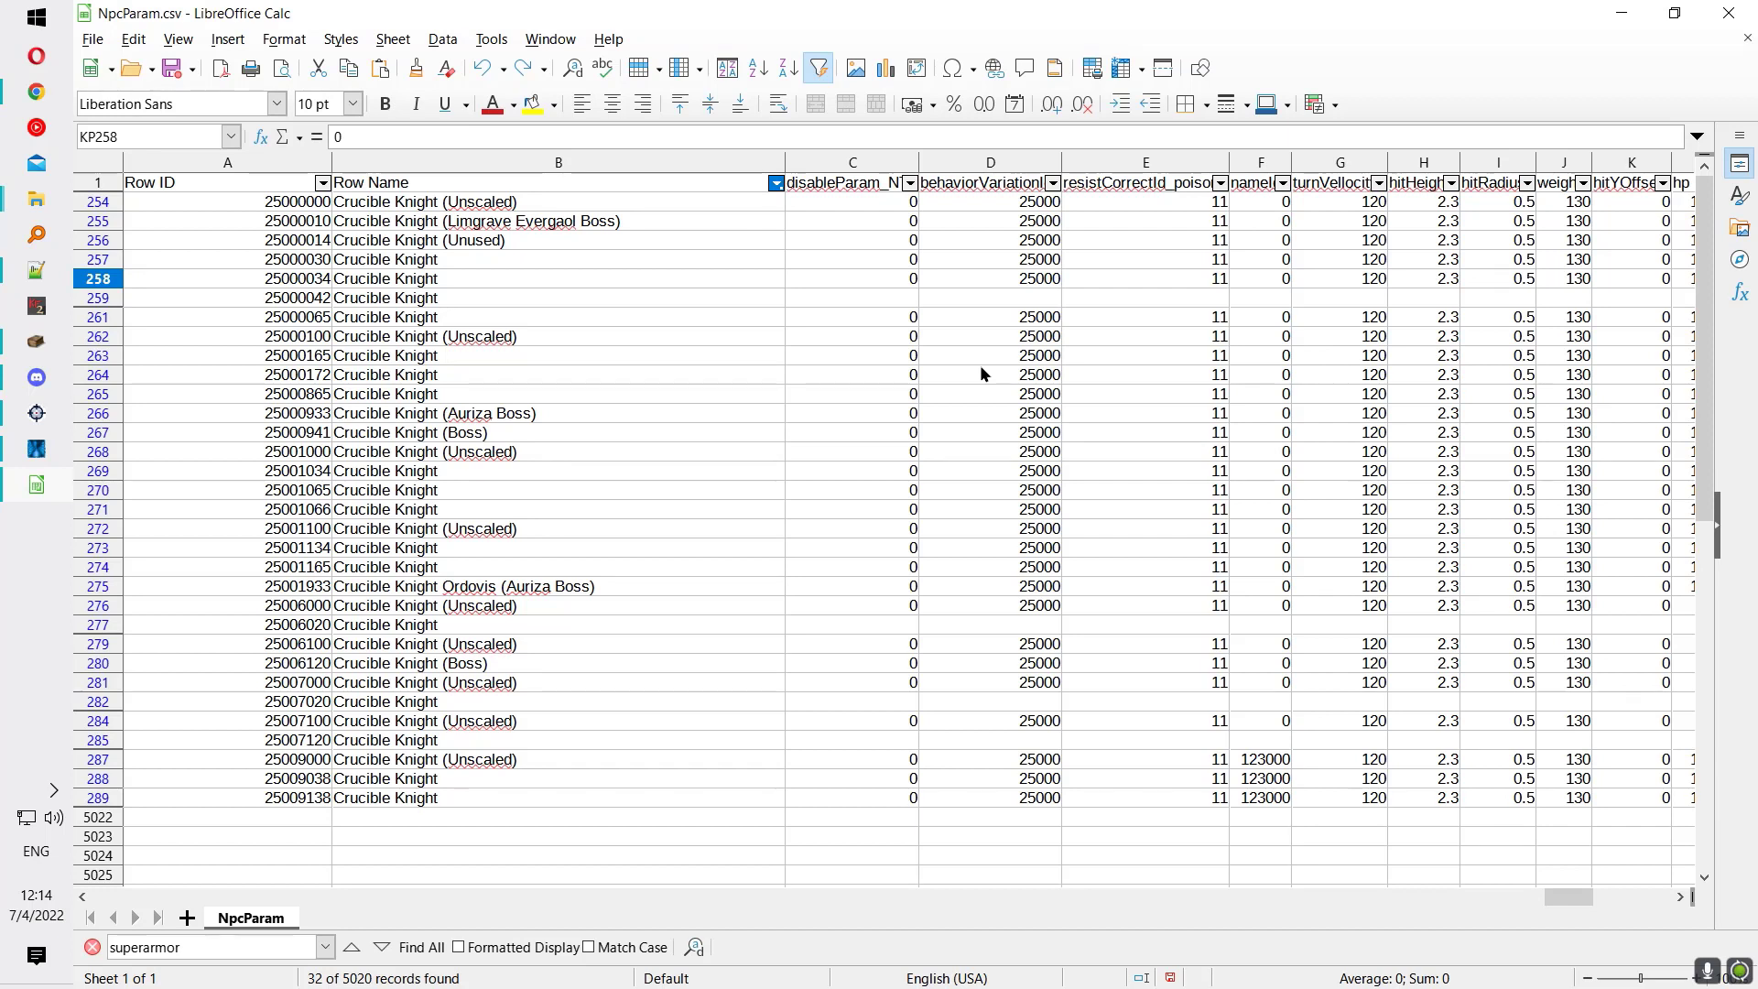
key(alt+Tab)
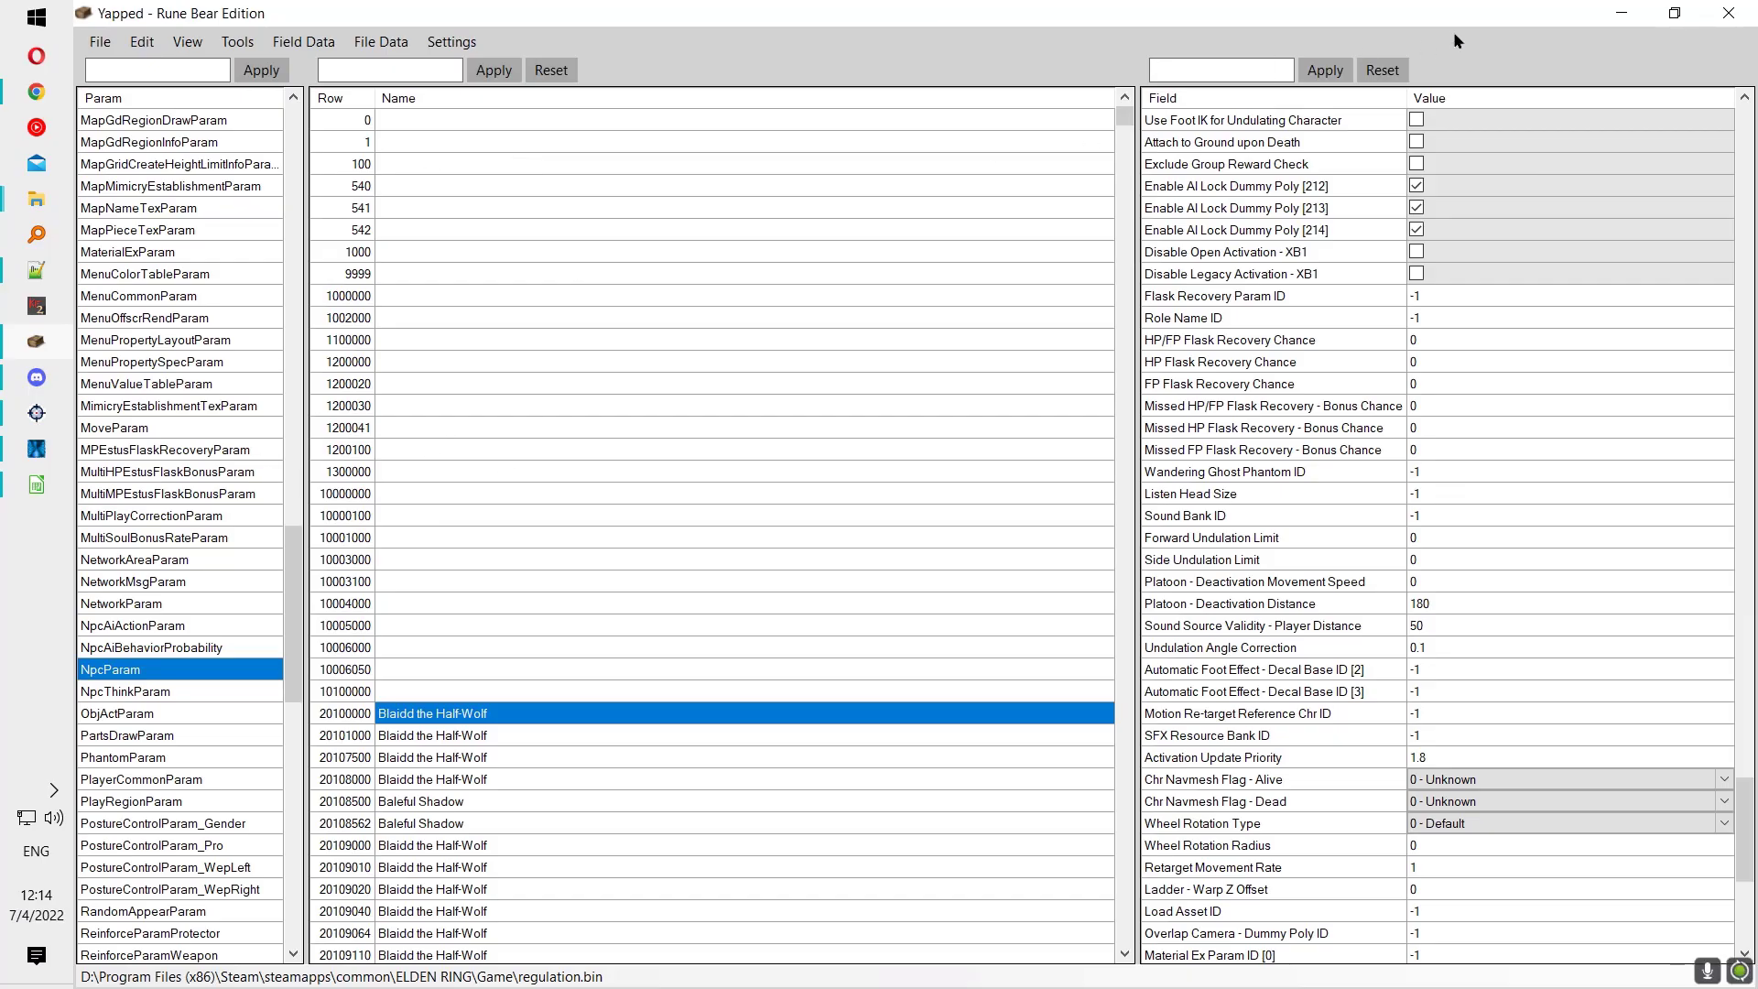
click(1620, 13)
click(1620, 12)
mouse_move(36, 346)
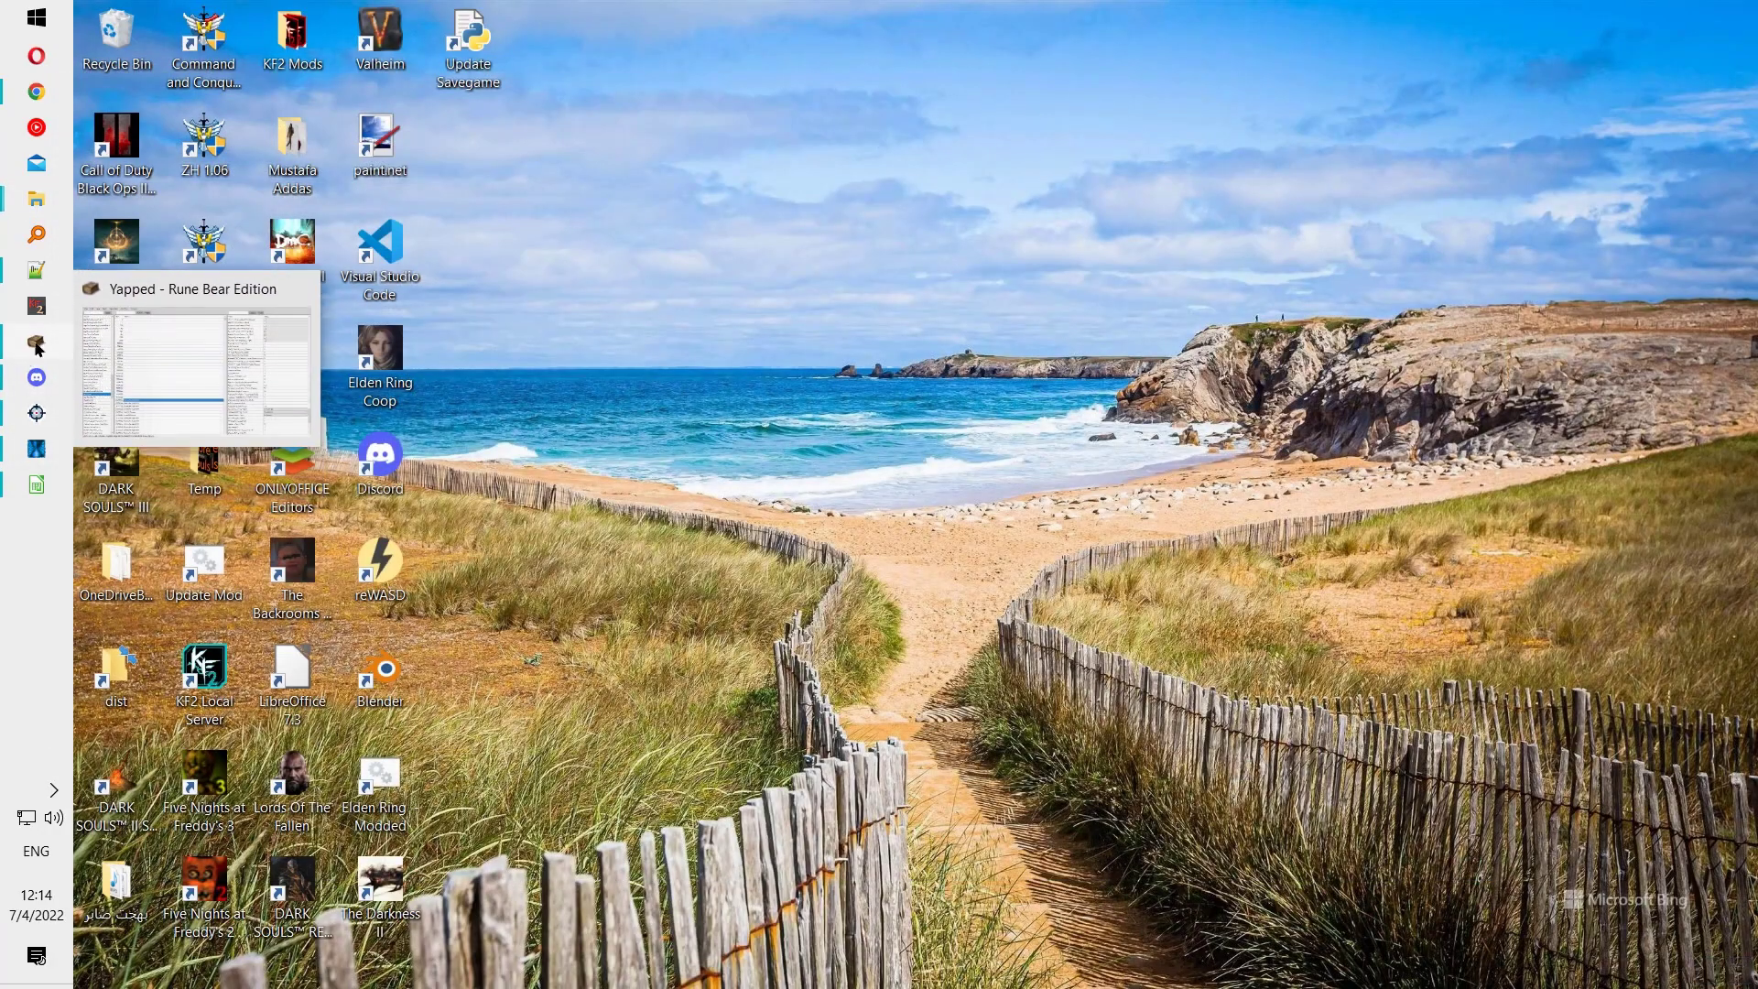
Step: Switch to LibreOffice Calc and save NpcParam.csv, keeping the Text CSV format
click(37, 484)
click(646, 221)
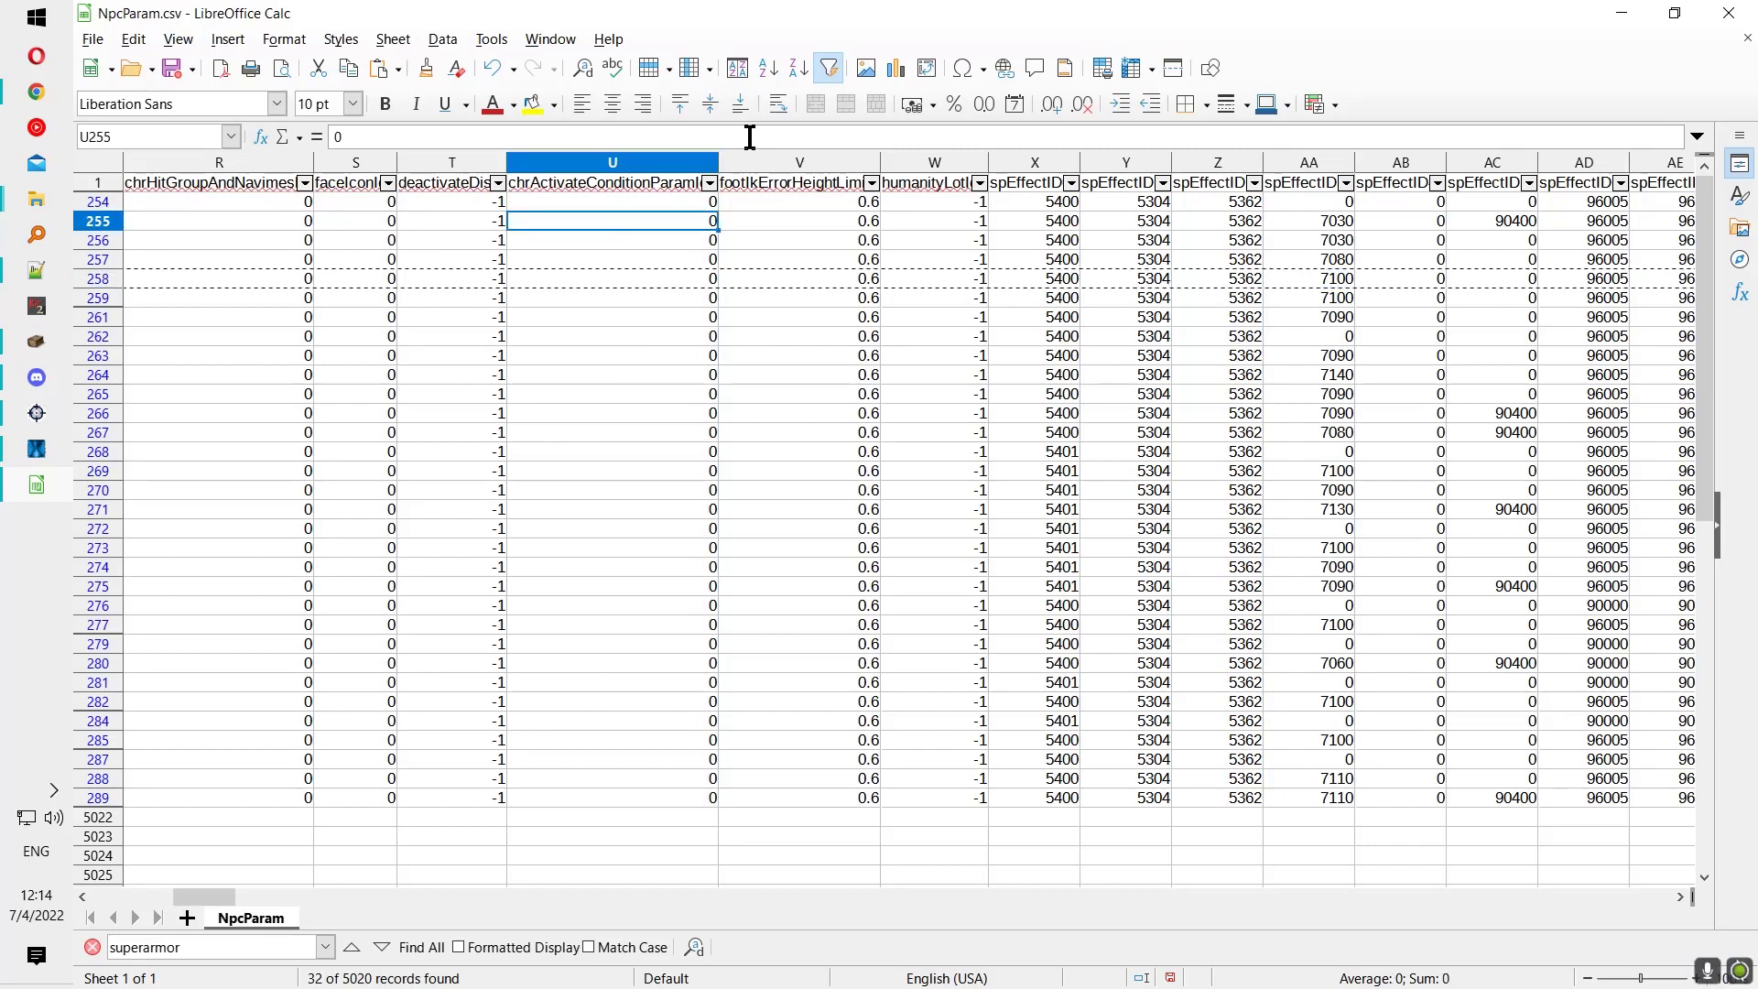
click(93, 42)
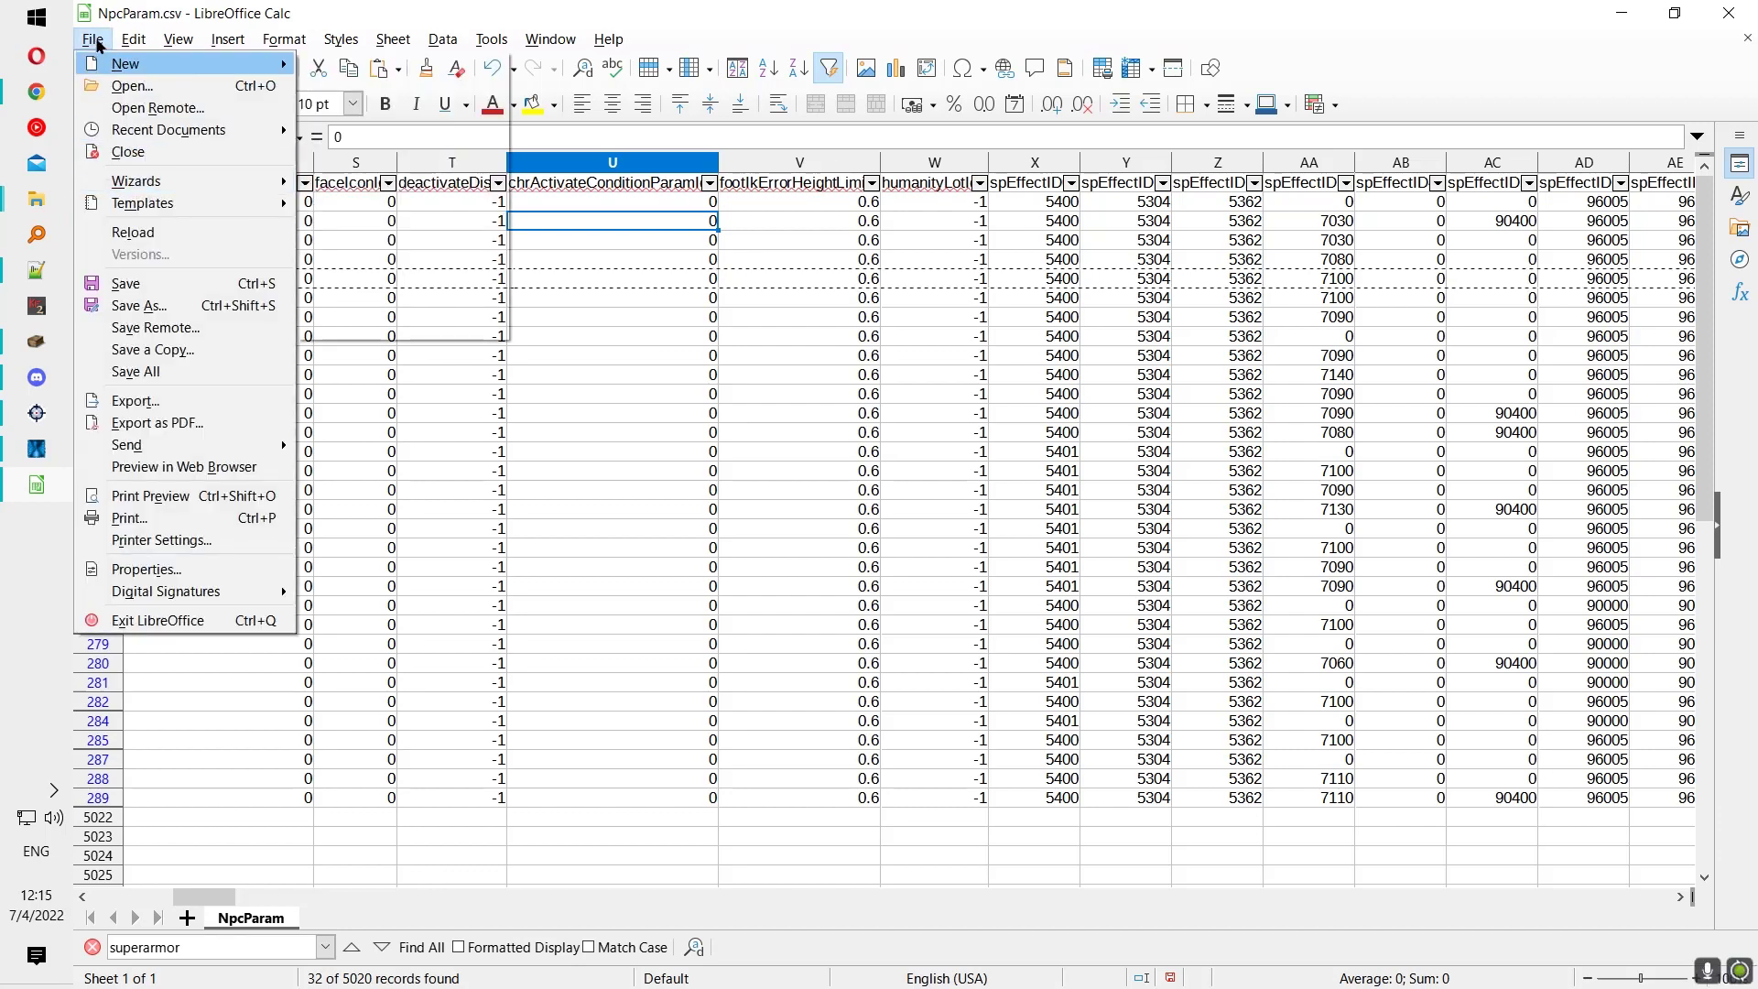
click(163, 284)
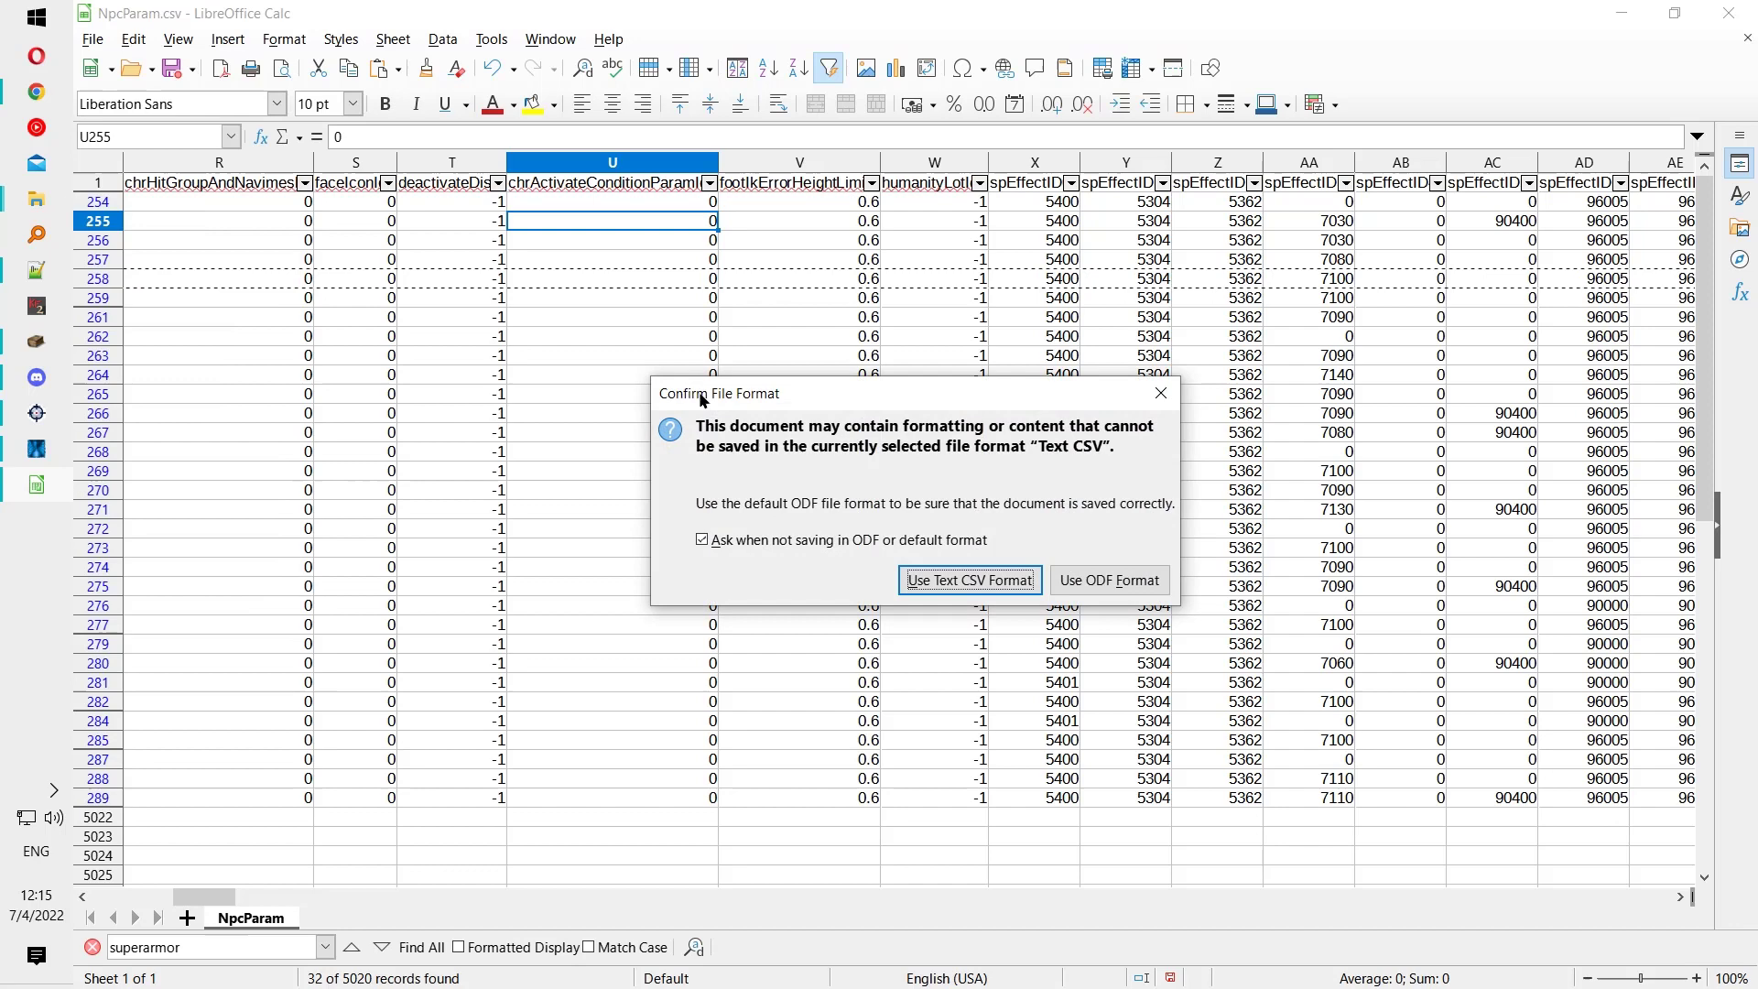
click(973, 580)
Step: Close the NpcParam.csv spreadsheet and open the file from the ER folder in Notepad++
mouse_move(36, 199)
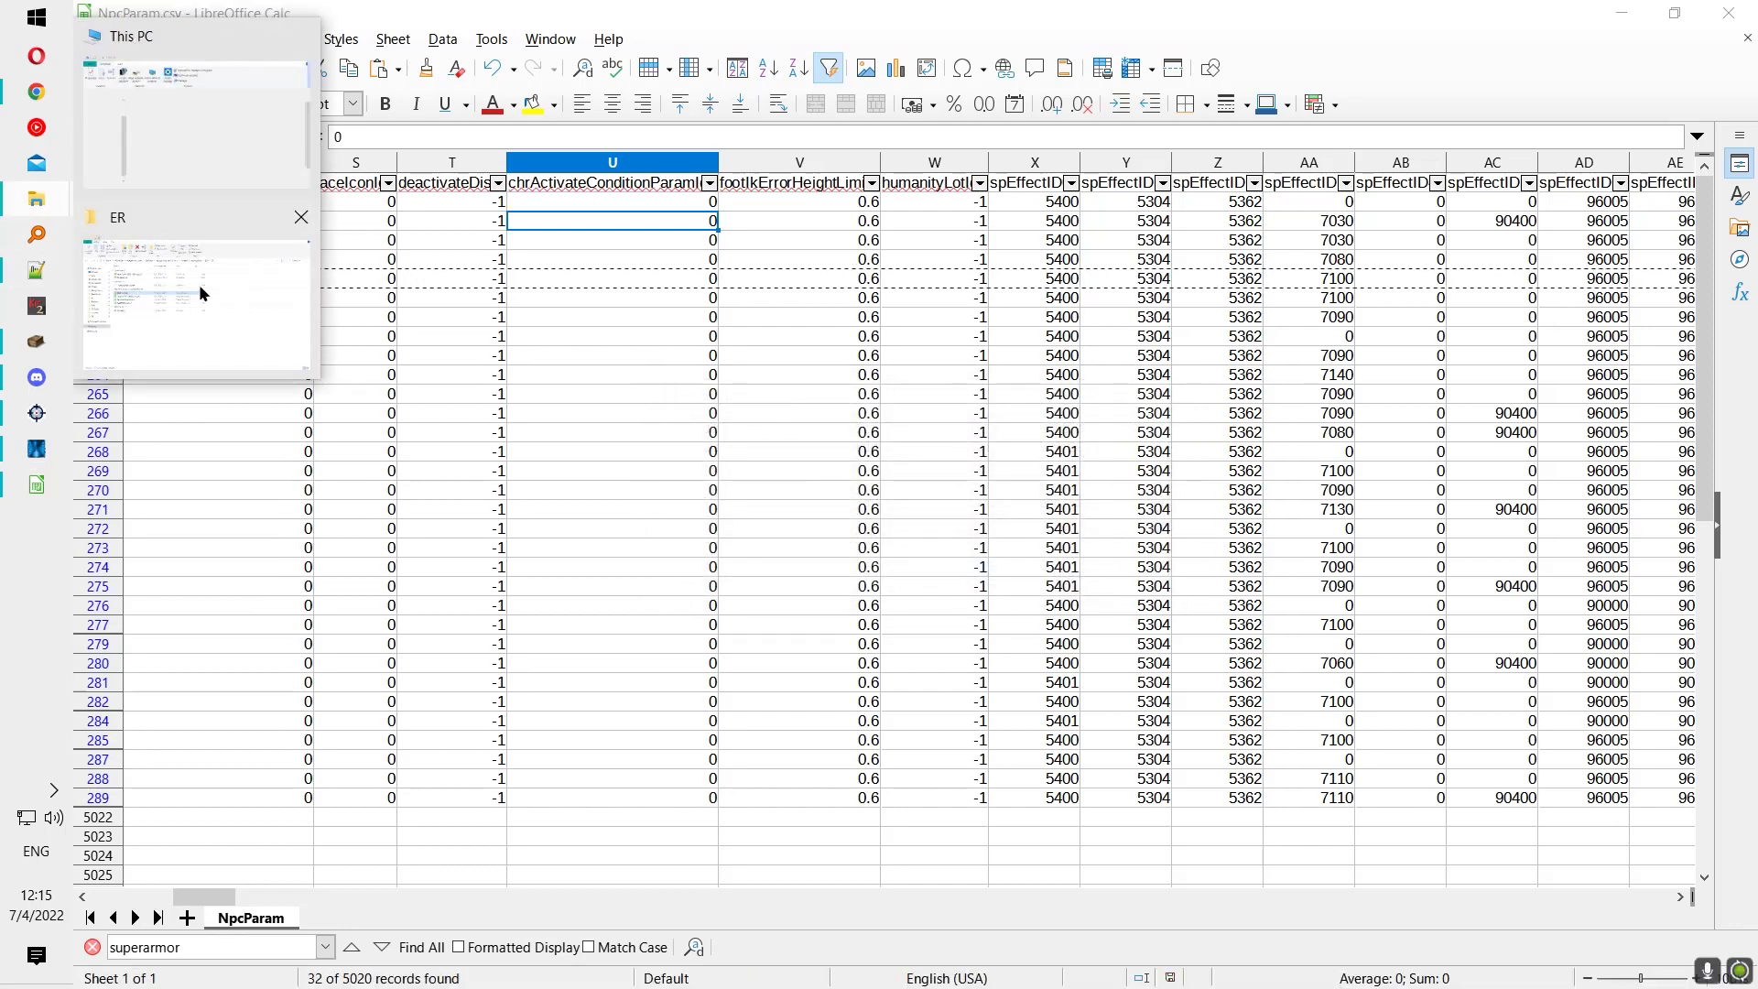
click(192, 293)
right_click(365, 419)
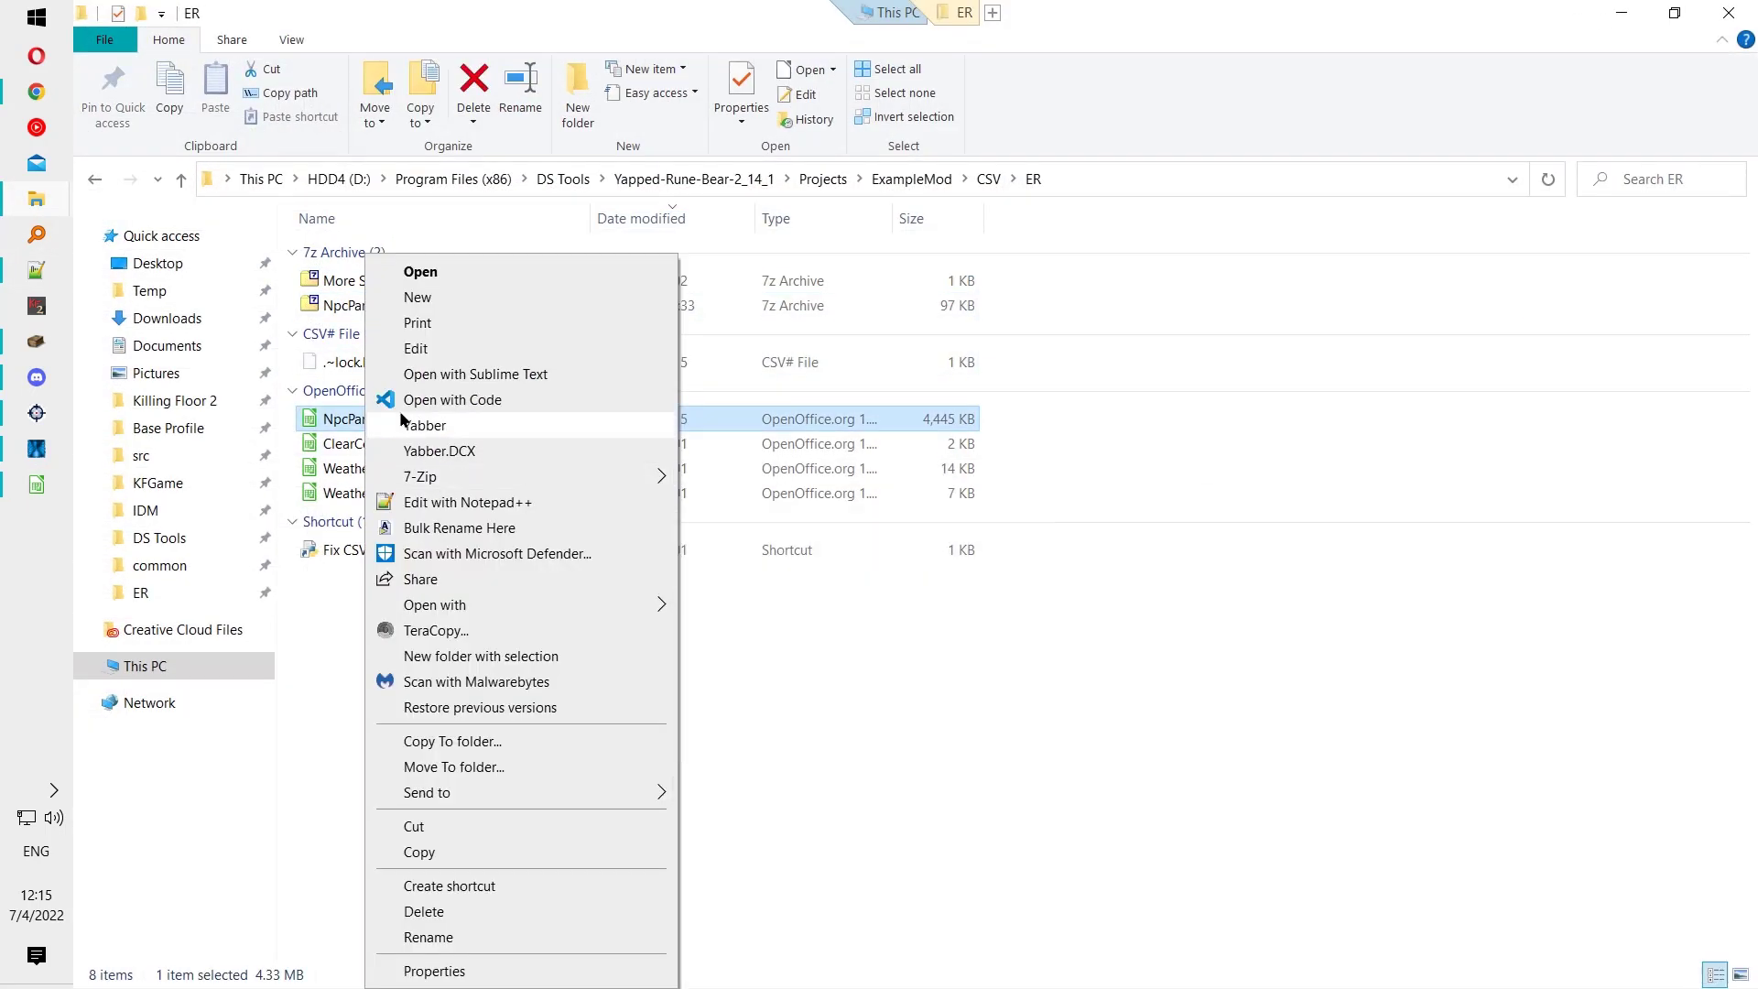
click(37, 485)
click(1729, 13)
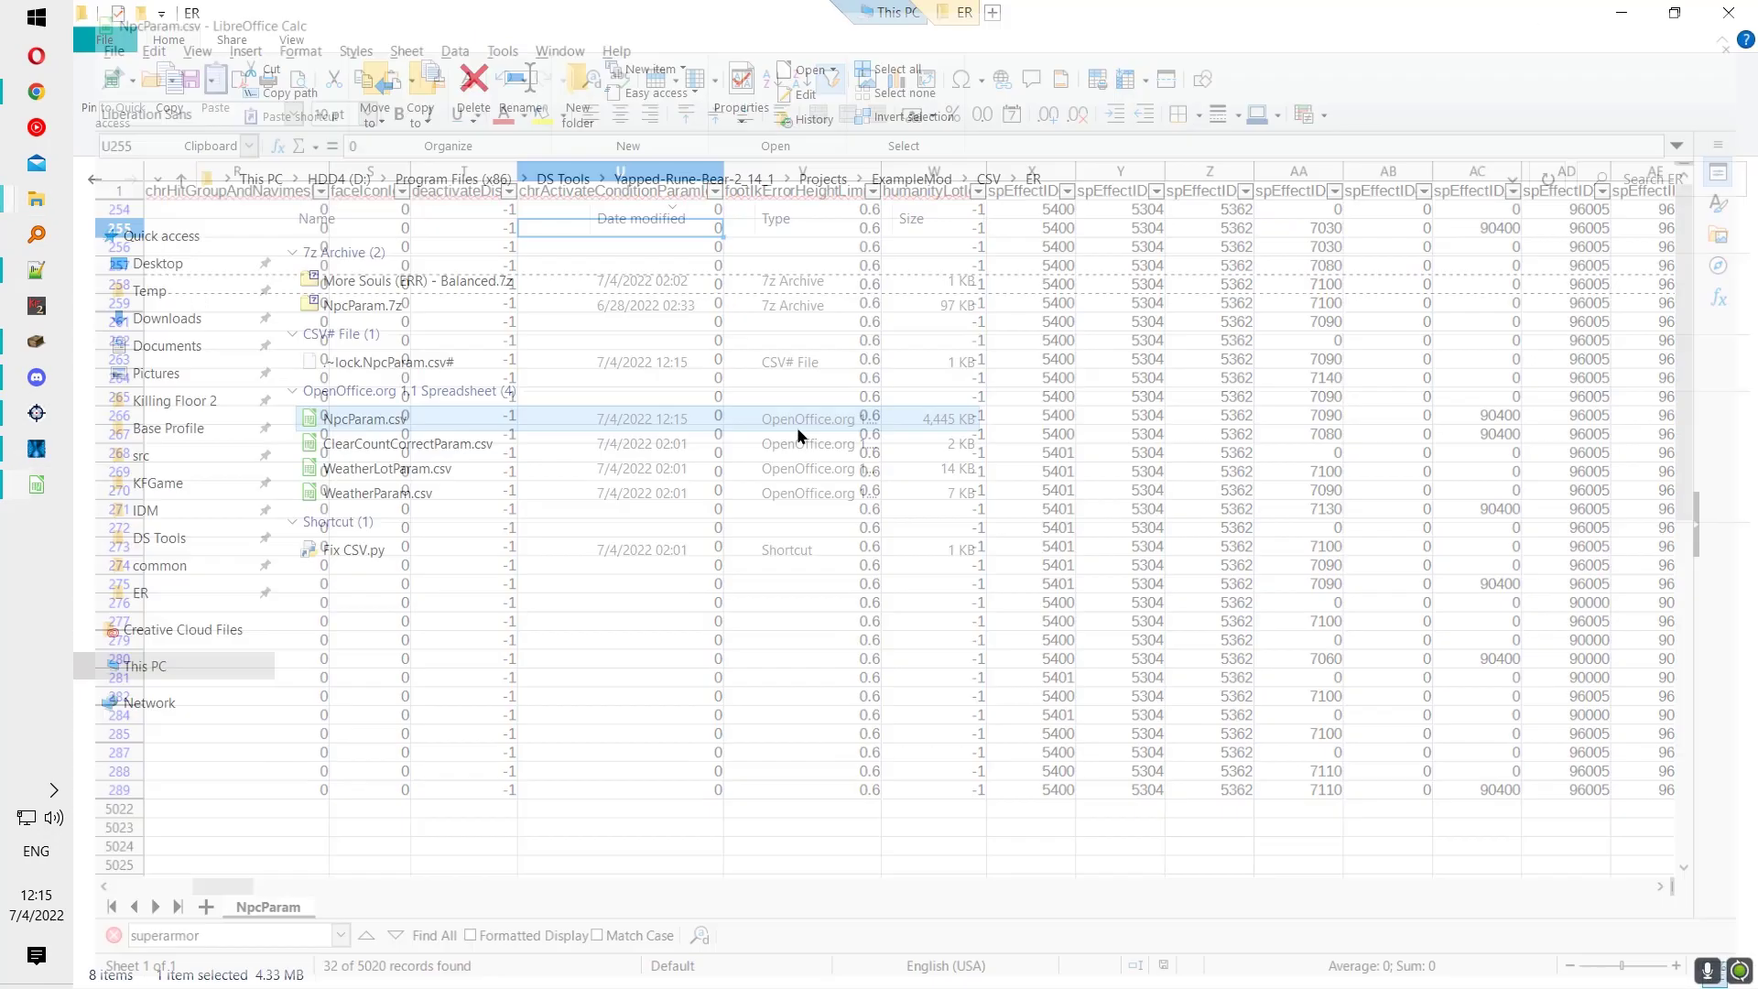
right_click(394, 363)
click(518, 506)
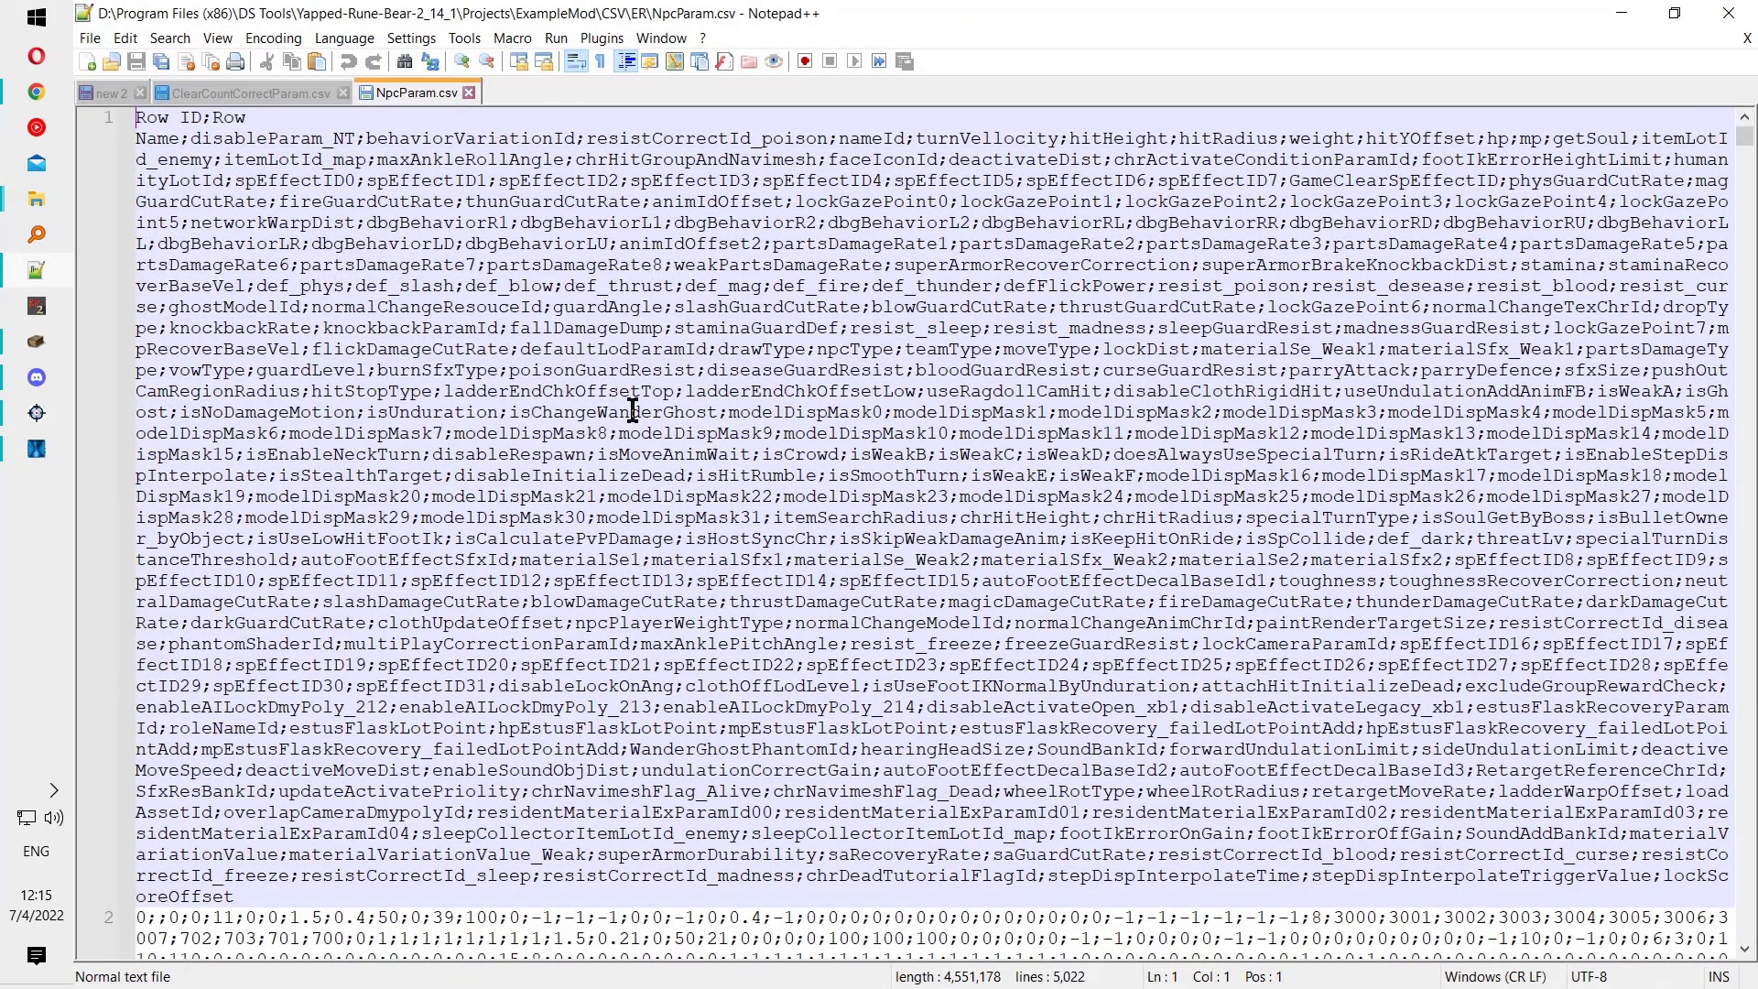
Step: View the Notepad++ version information and close it
click(702, 38)
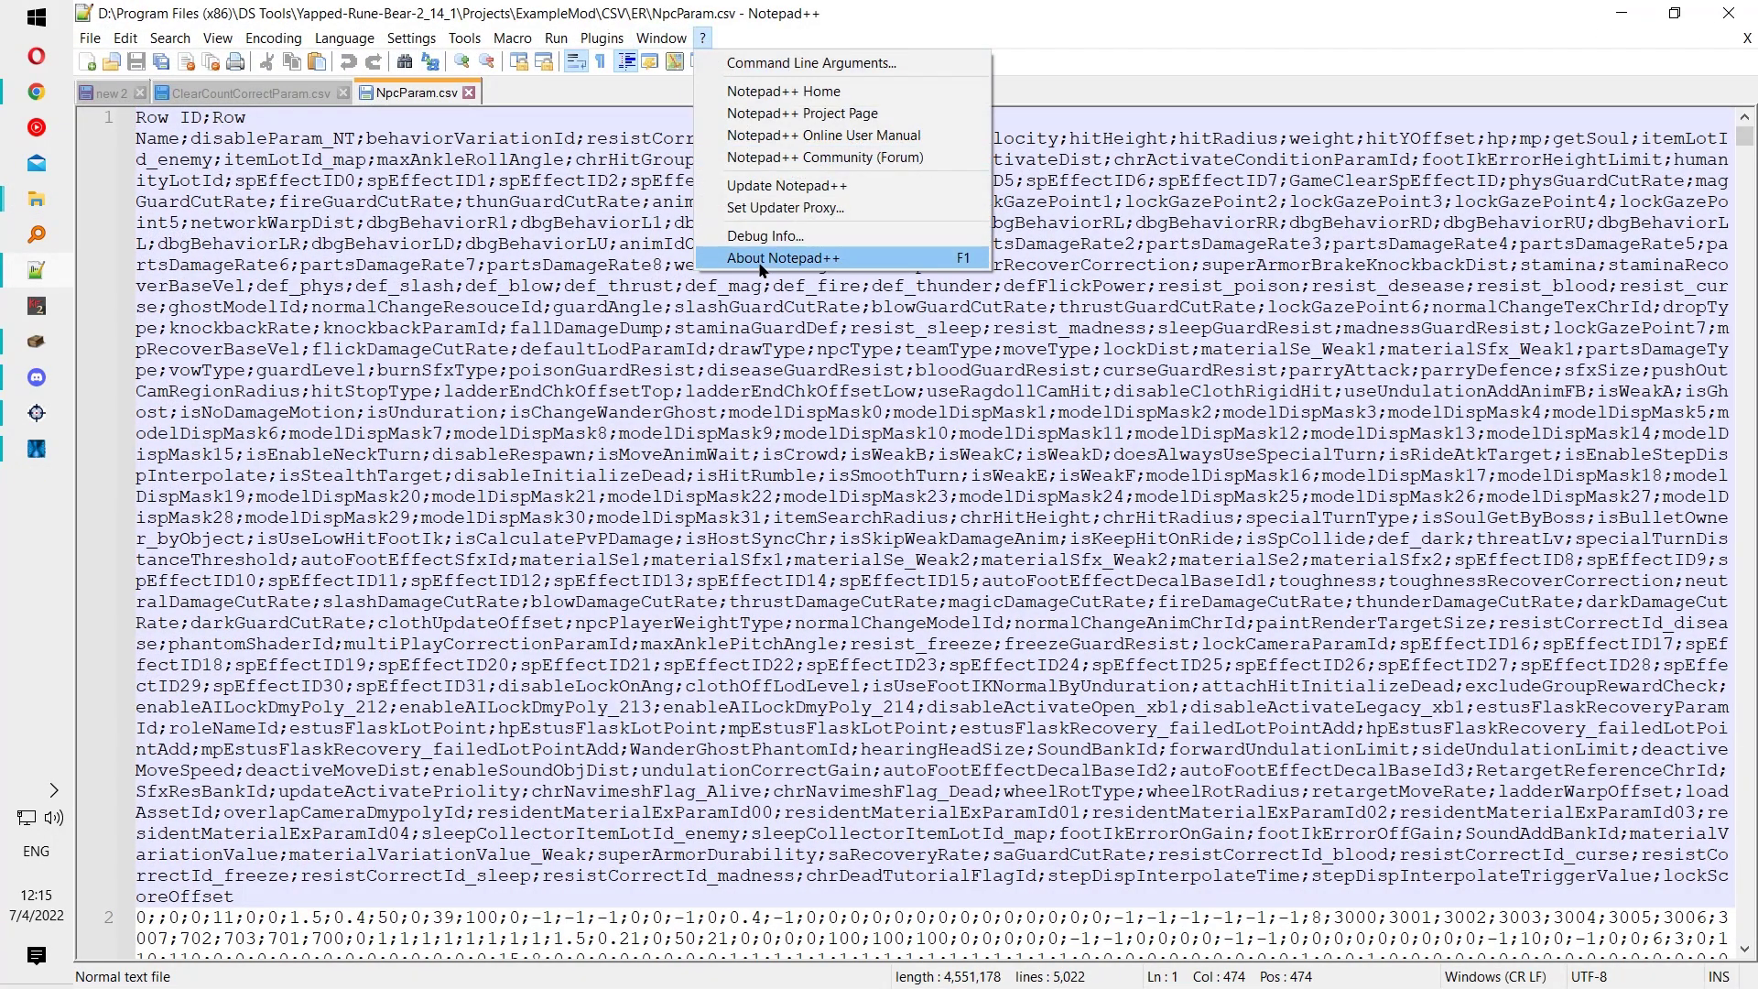
click(805, 261)
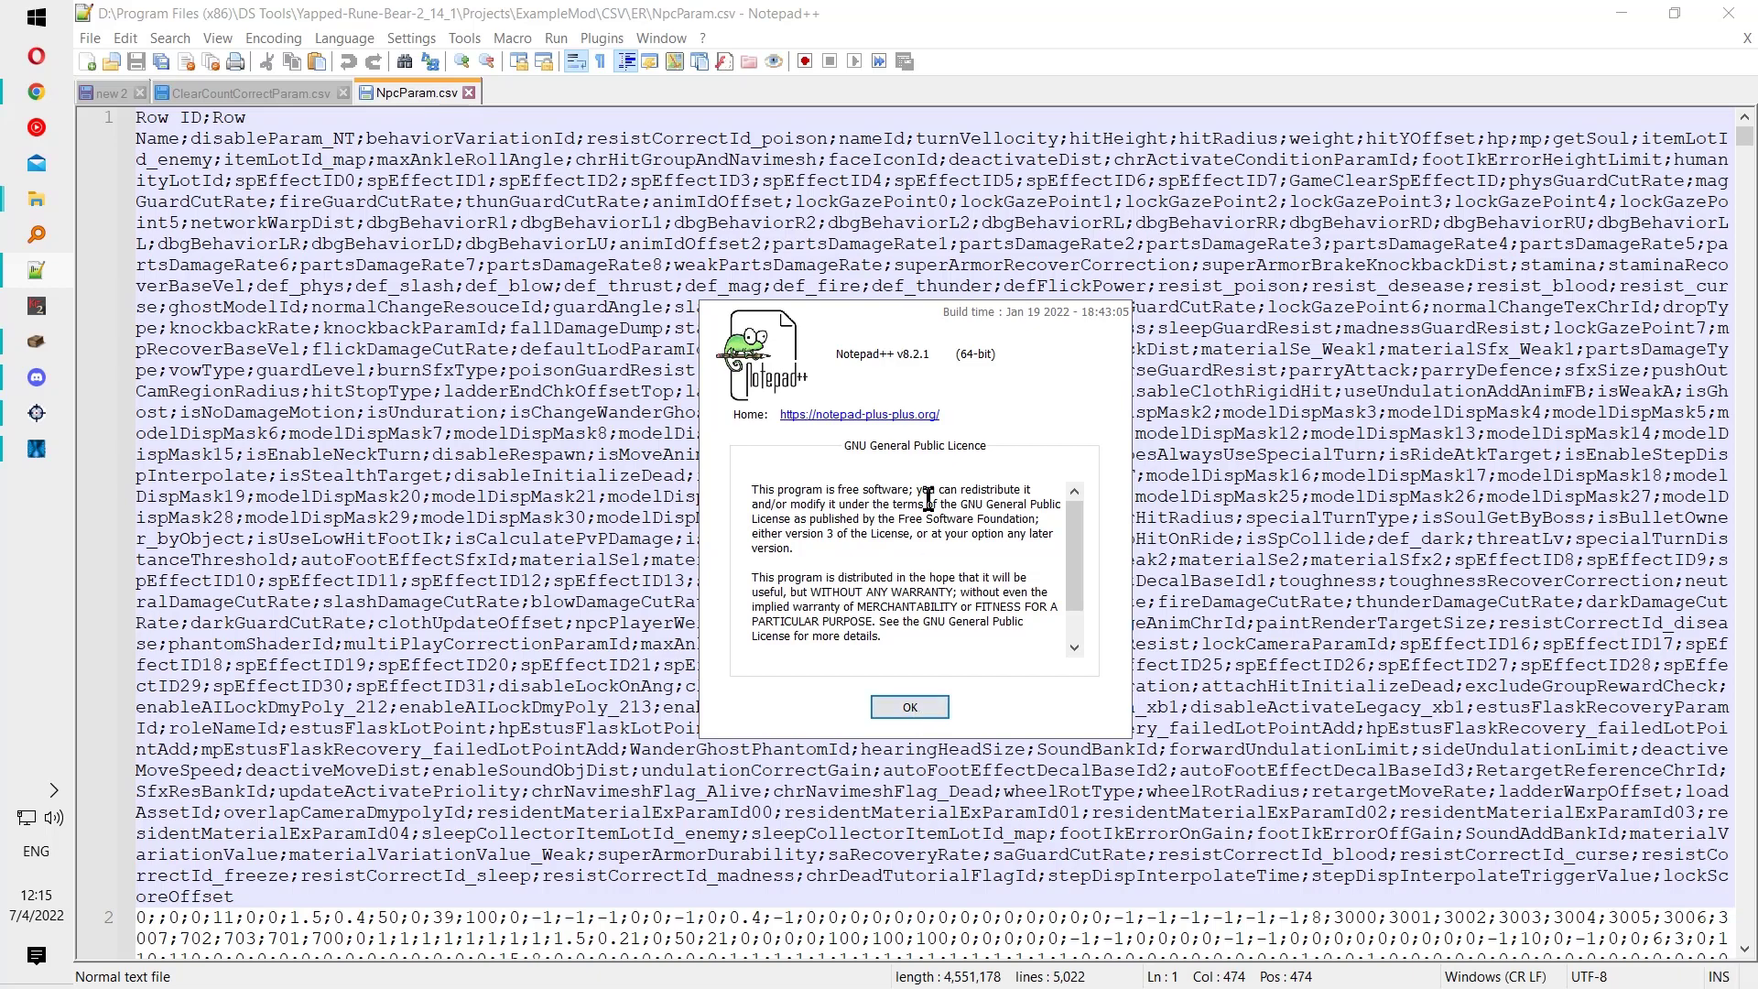
click(910, 707)
Step: Examine the semicolon-separated field names in the header line and the values of the first data row
click(549, 280)
scroll(553, 469, down, 5)
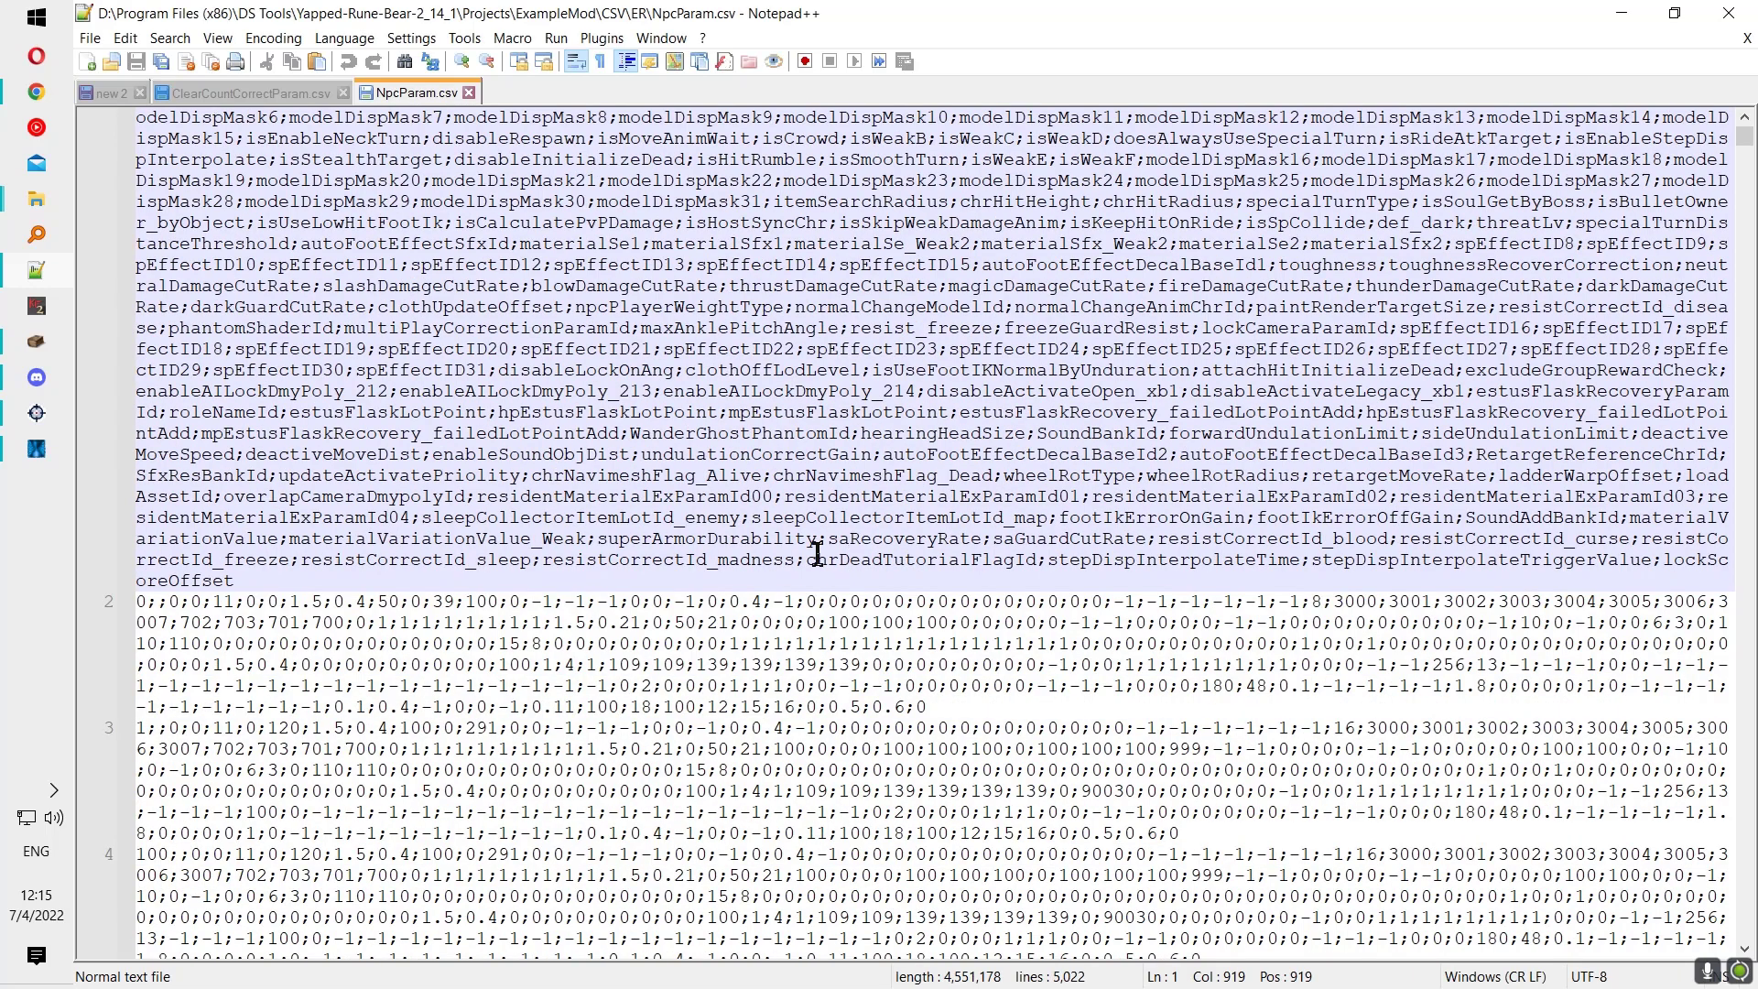
click(996, 639)
scroll(980, 639, down, 1)
click(159, 541)
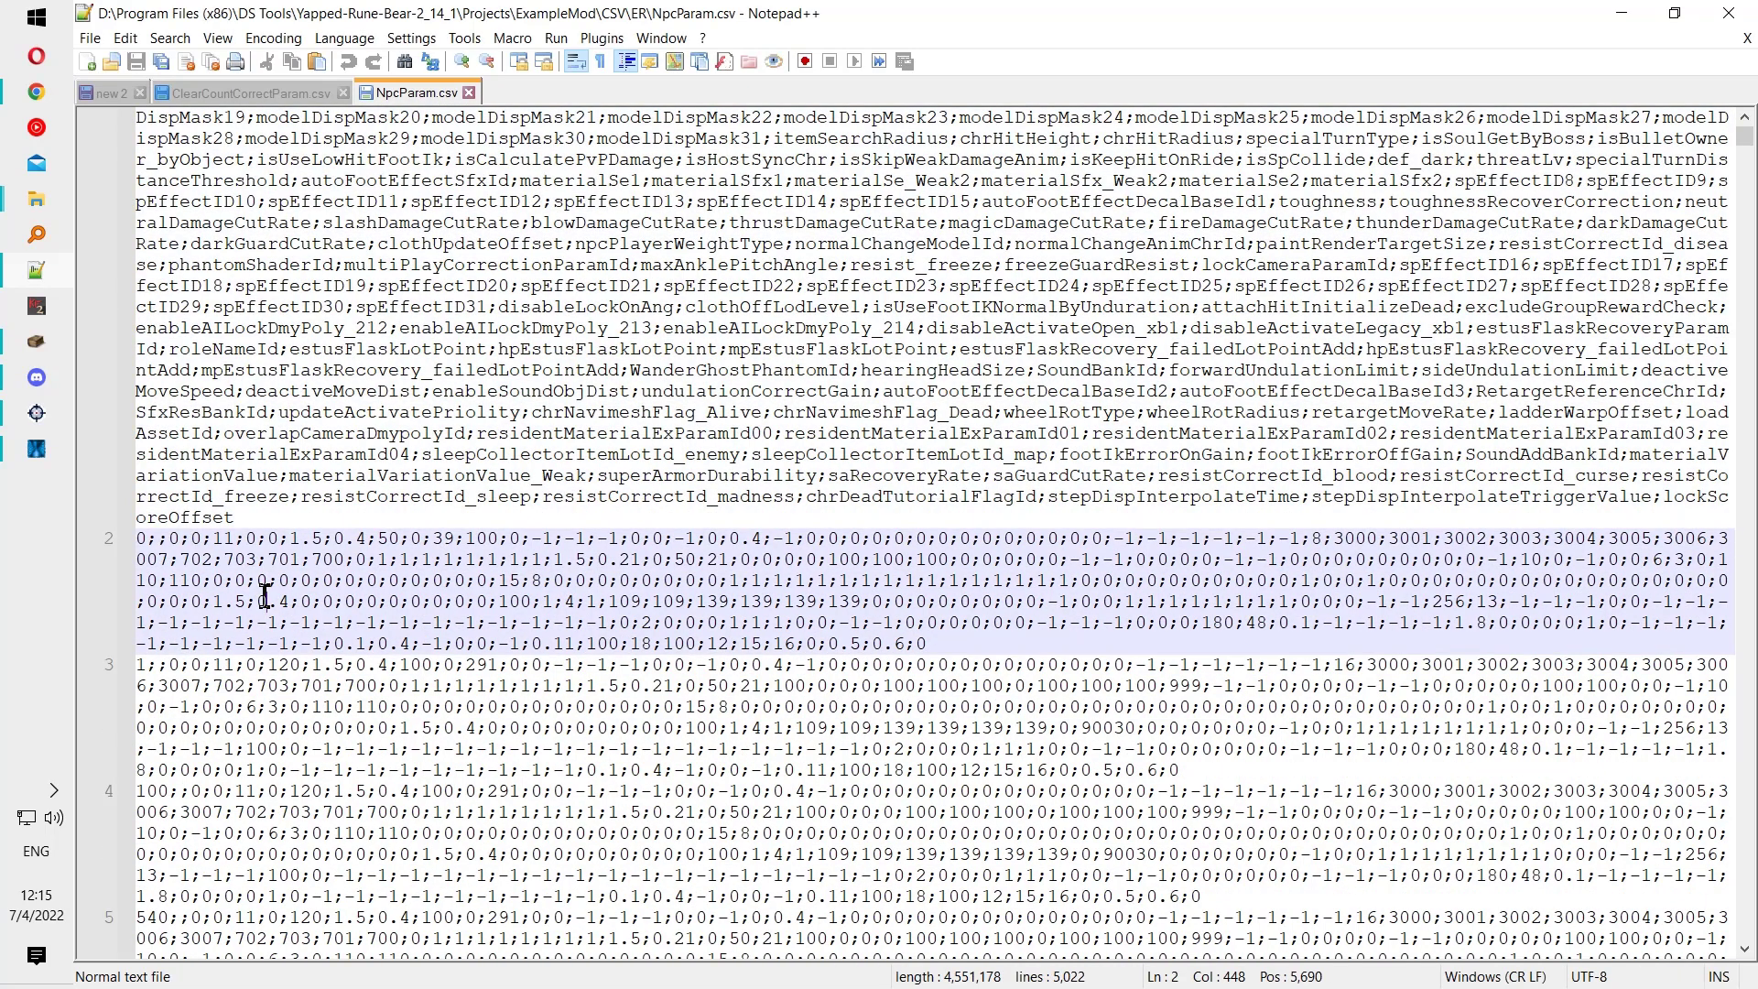
key(Right)
key(Right)
key(Right)
key(Right)
key(Right)
key(Right)
key(Right)
key(Right)
key(Right)
key(Right)
key(Right)
key(Right)
key(Right)
key(Right)
key(Right)
key(Right)
key(Right)
key(Right)
key(Right)
key(Right)
key(Down)
drag(137, 540, 94, 547)
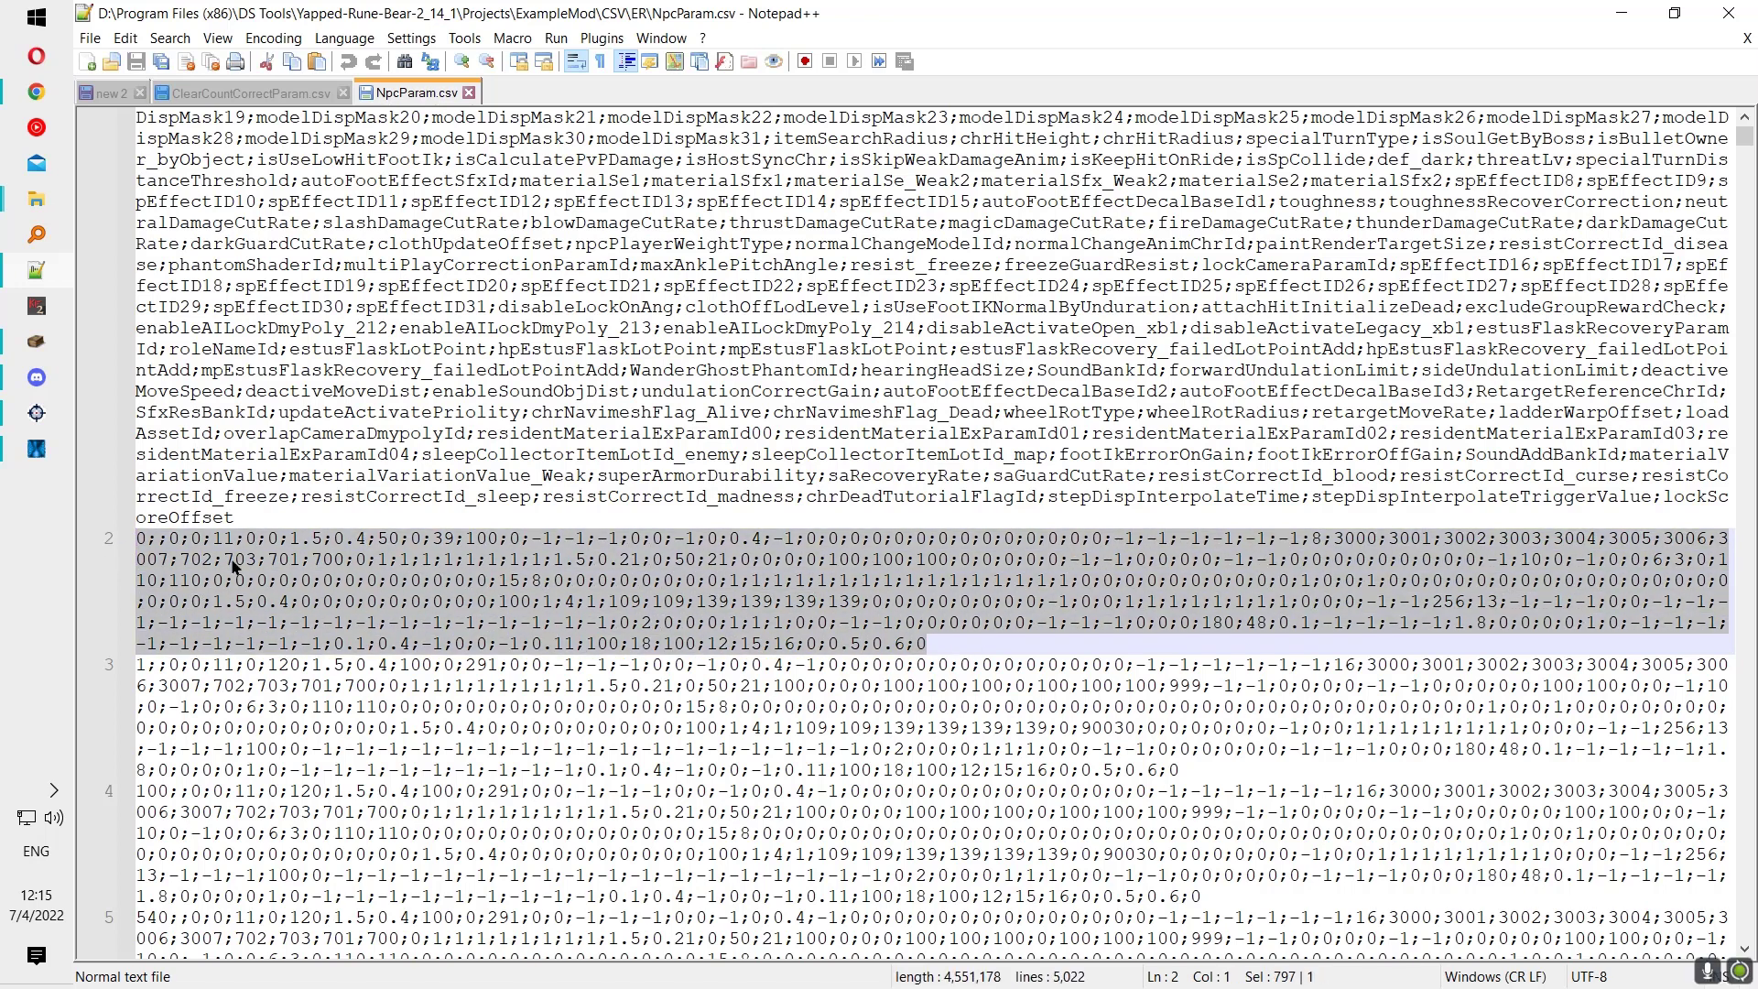
click(233, 561)
Step: Inspect the name and values of Blaidd the Half-Wolf's row 20101000 in the text file
scroll(960, 649, down, 20)
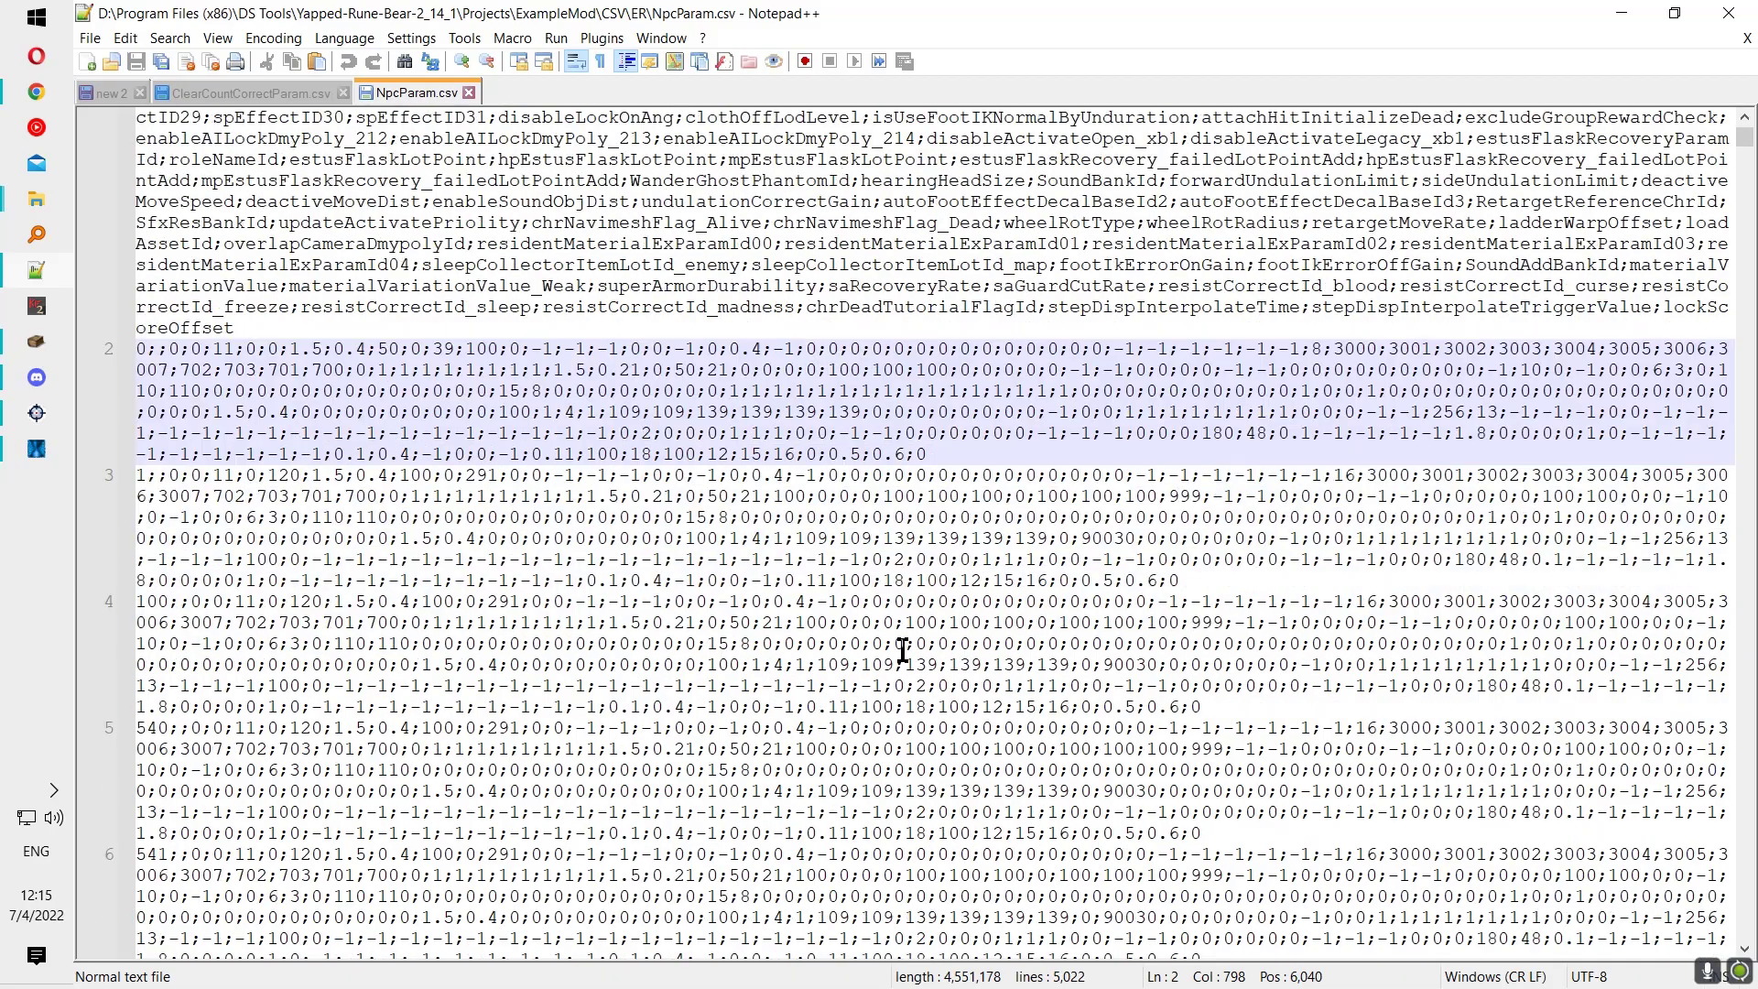
scroll(524, 625, down, 20)
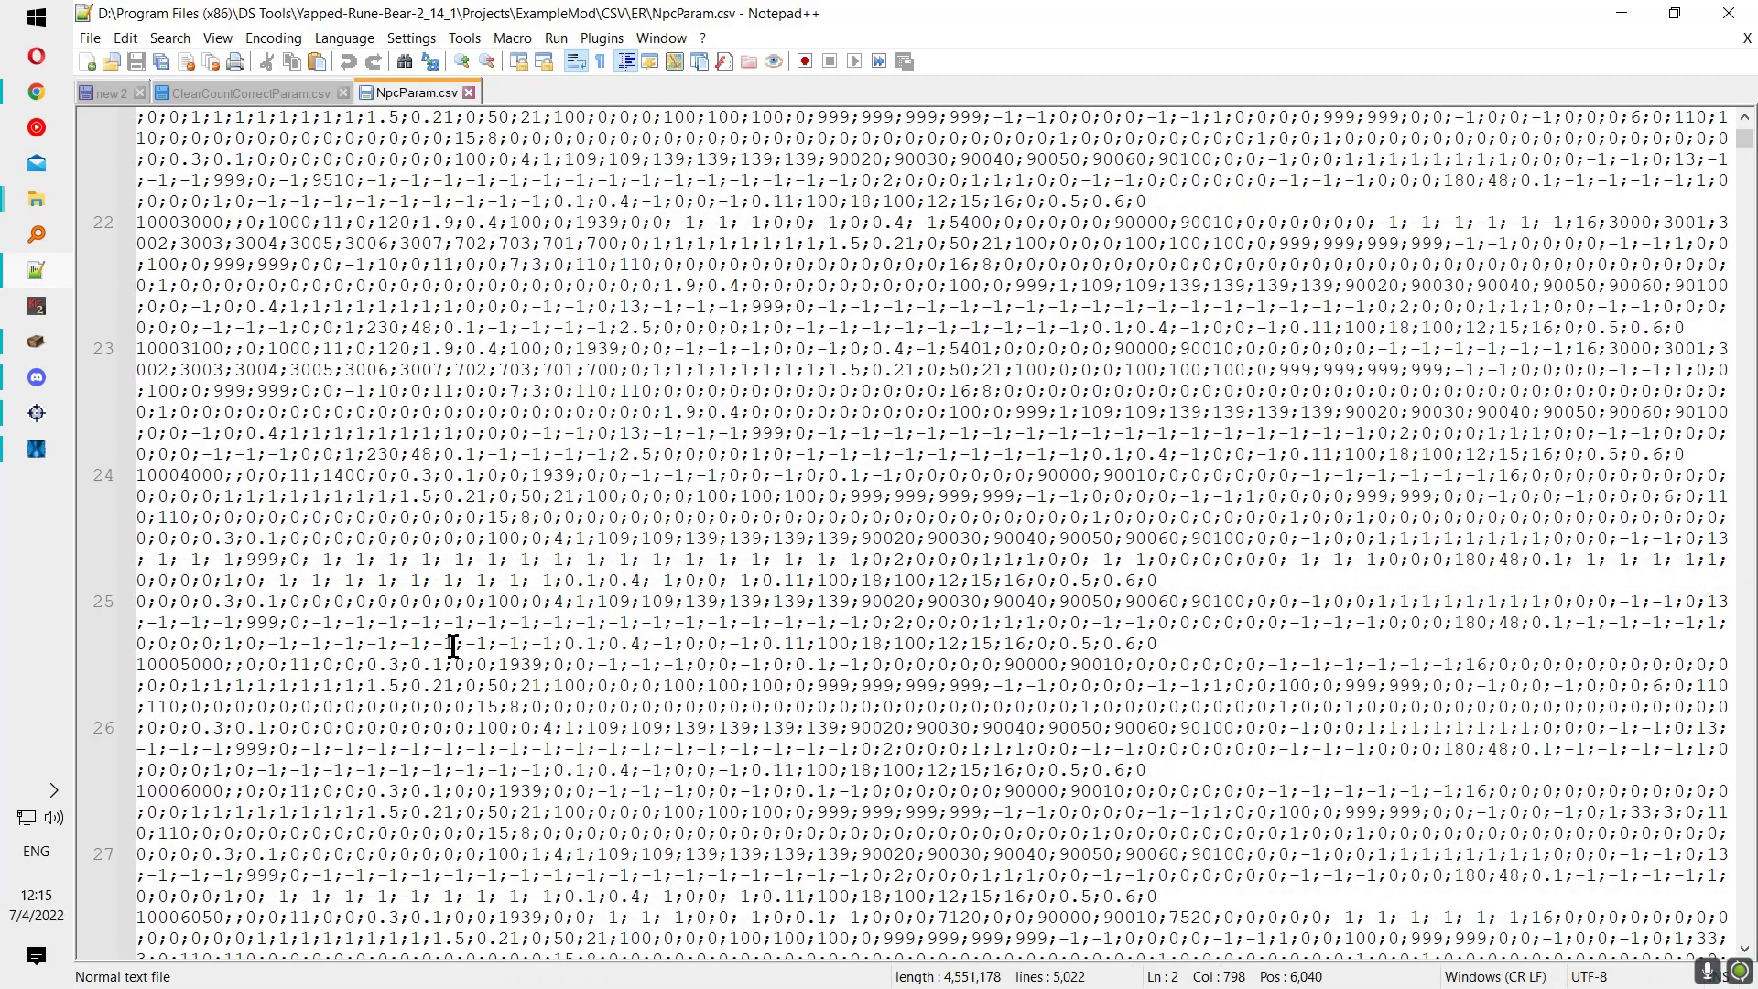
scroll(252, 429, up, 1)
click(283, 390)
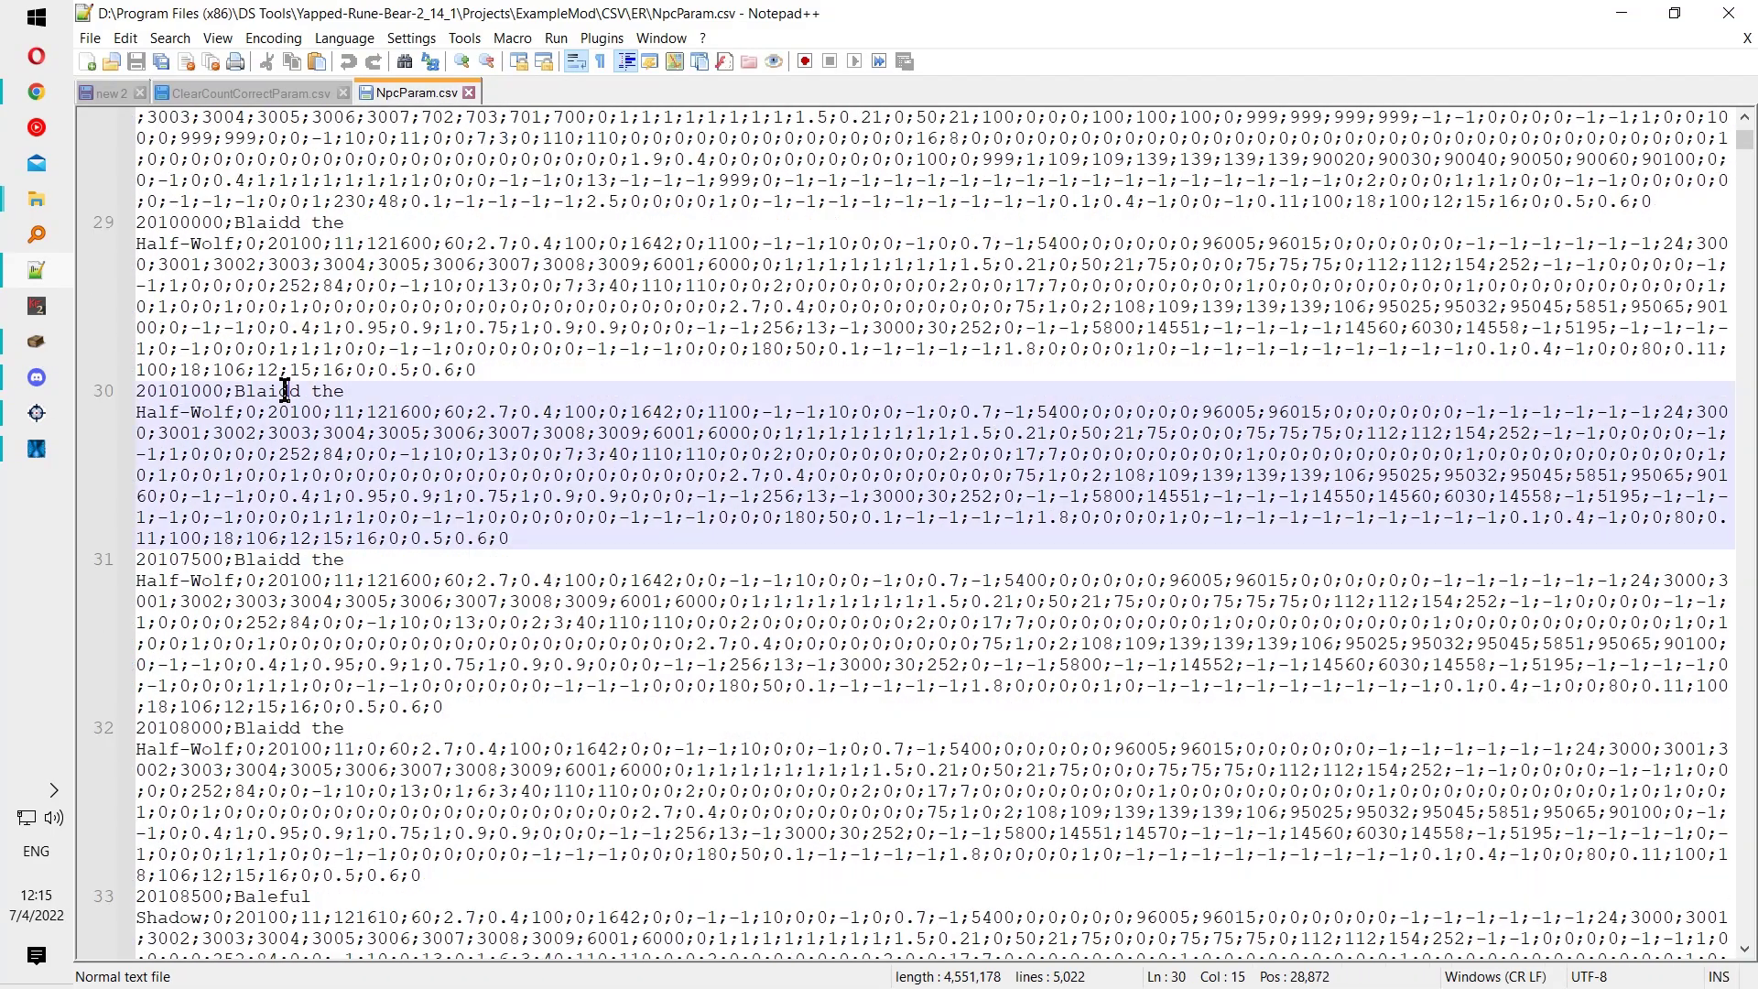
drag(242, 391, 559, 534)
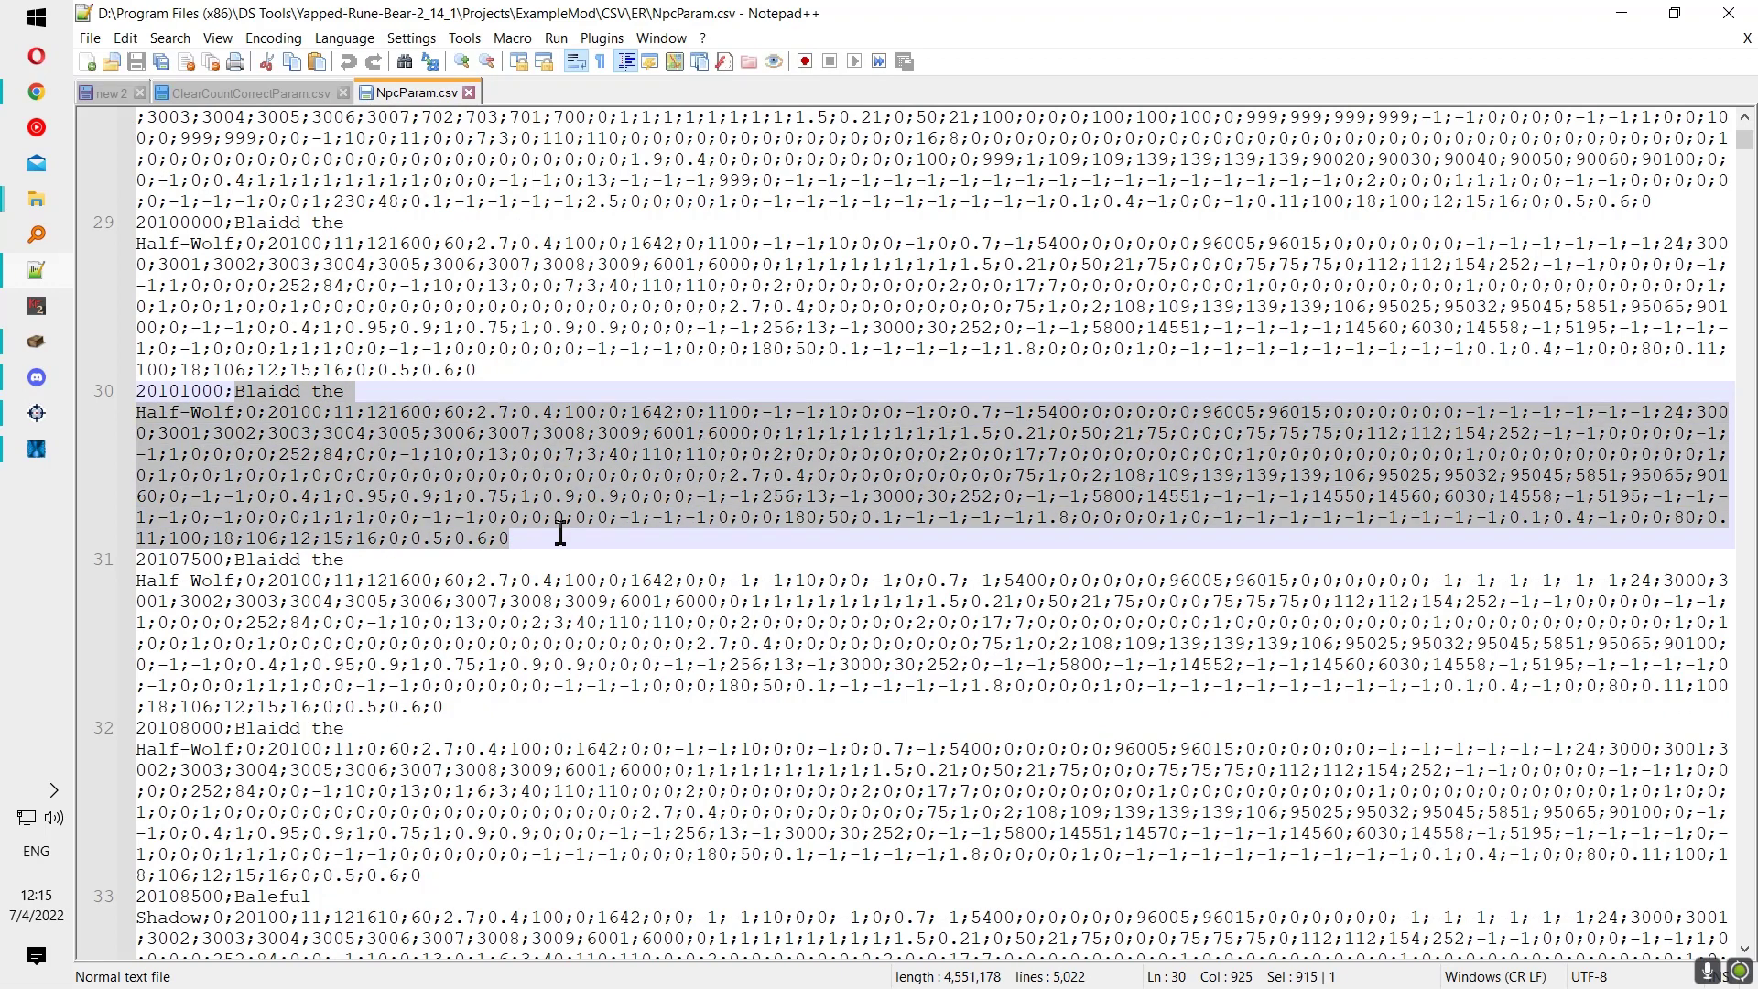
Step: Switch to Yapped and try to import the CSV data into NpcParam, overwriting its existing data
click(37, 341)
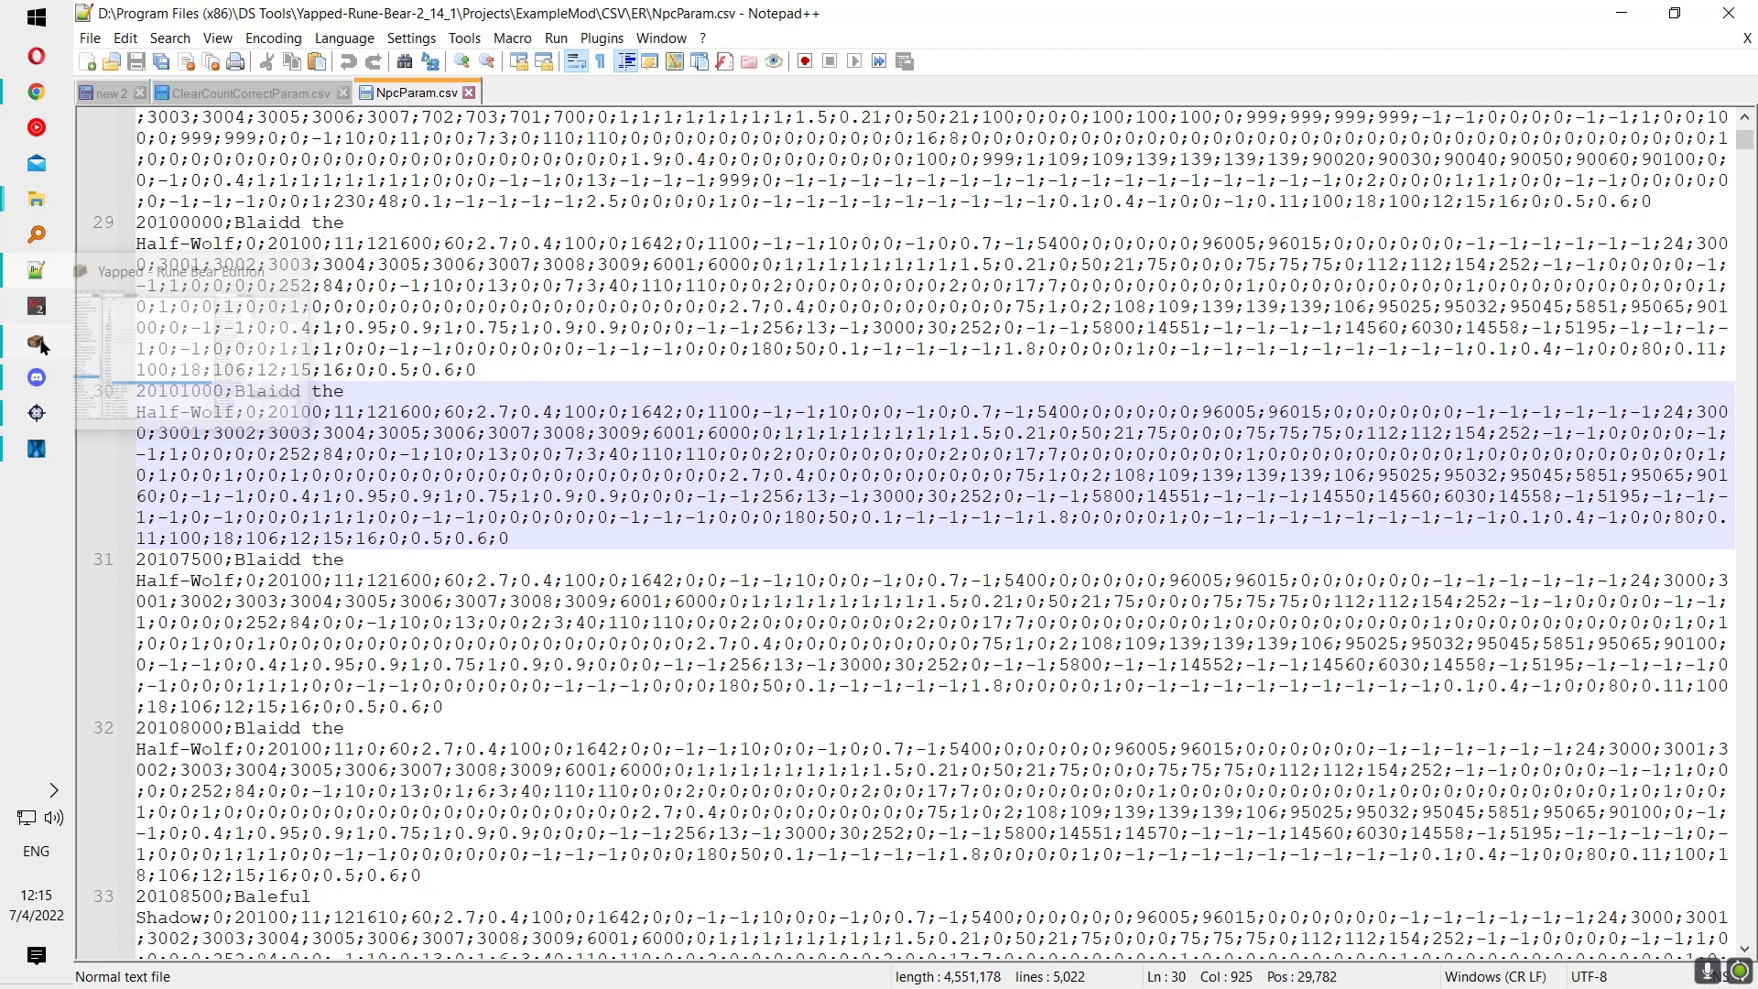
click(309, 46)
click(366, 137)
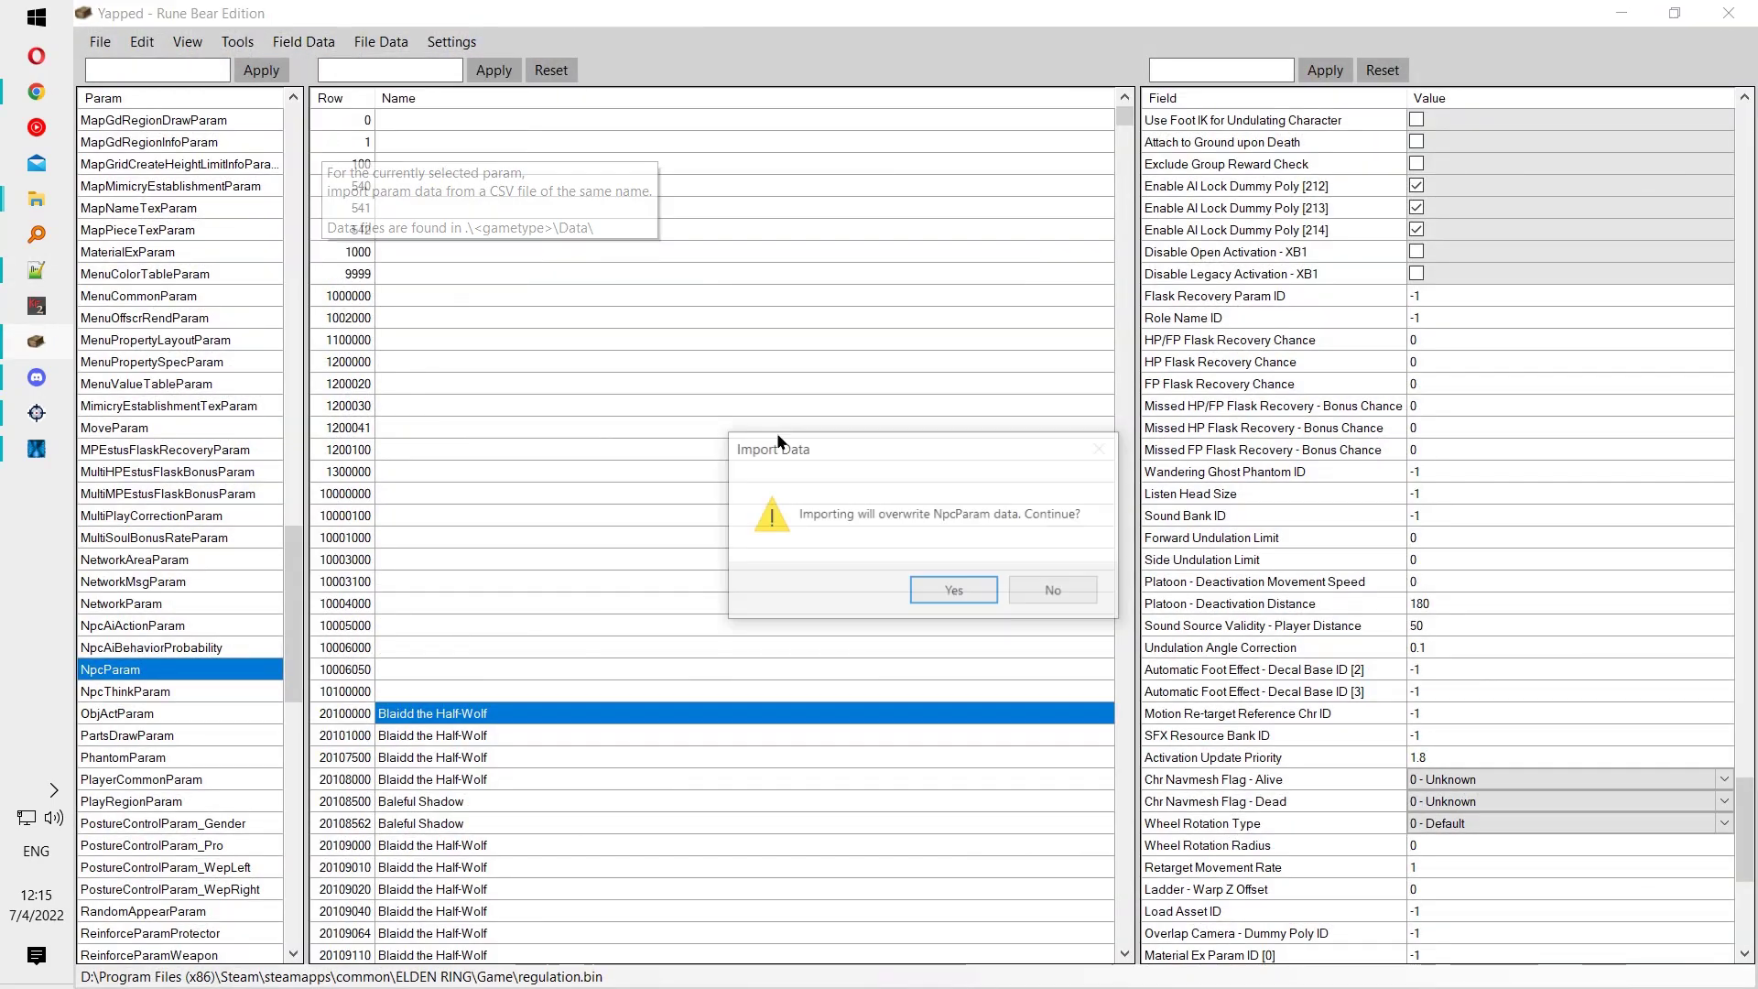
click(952, 588)
click(1108, 589)
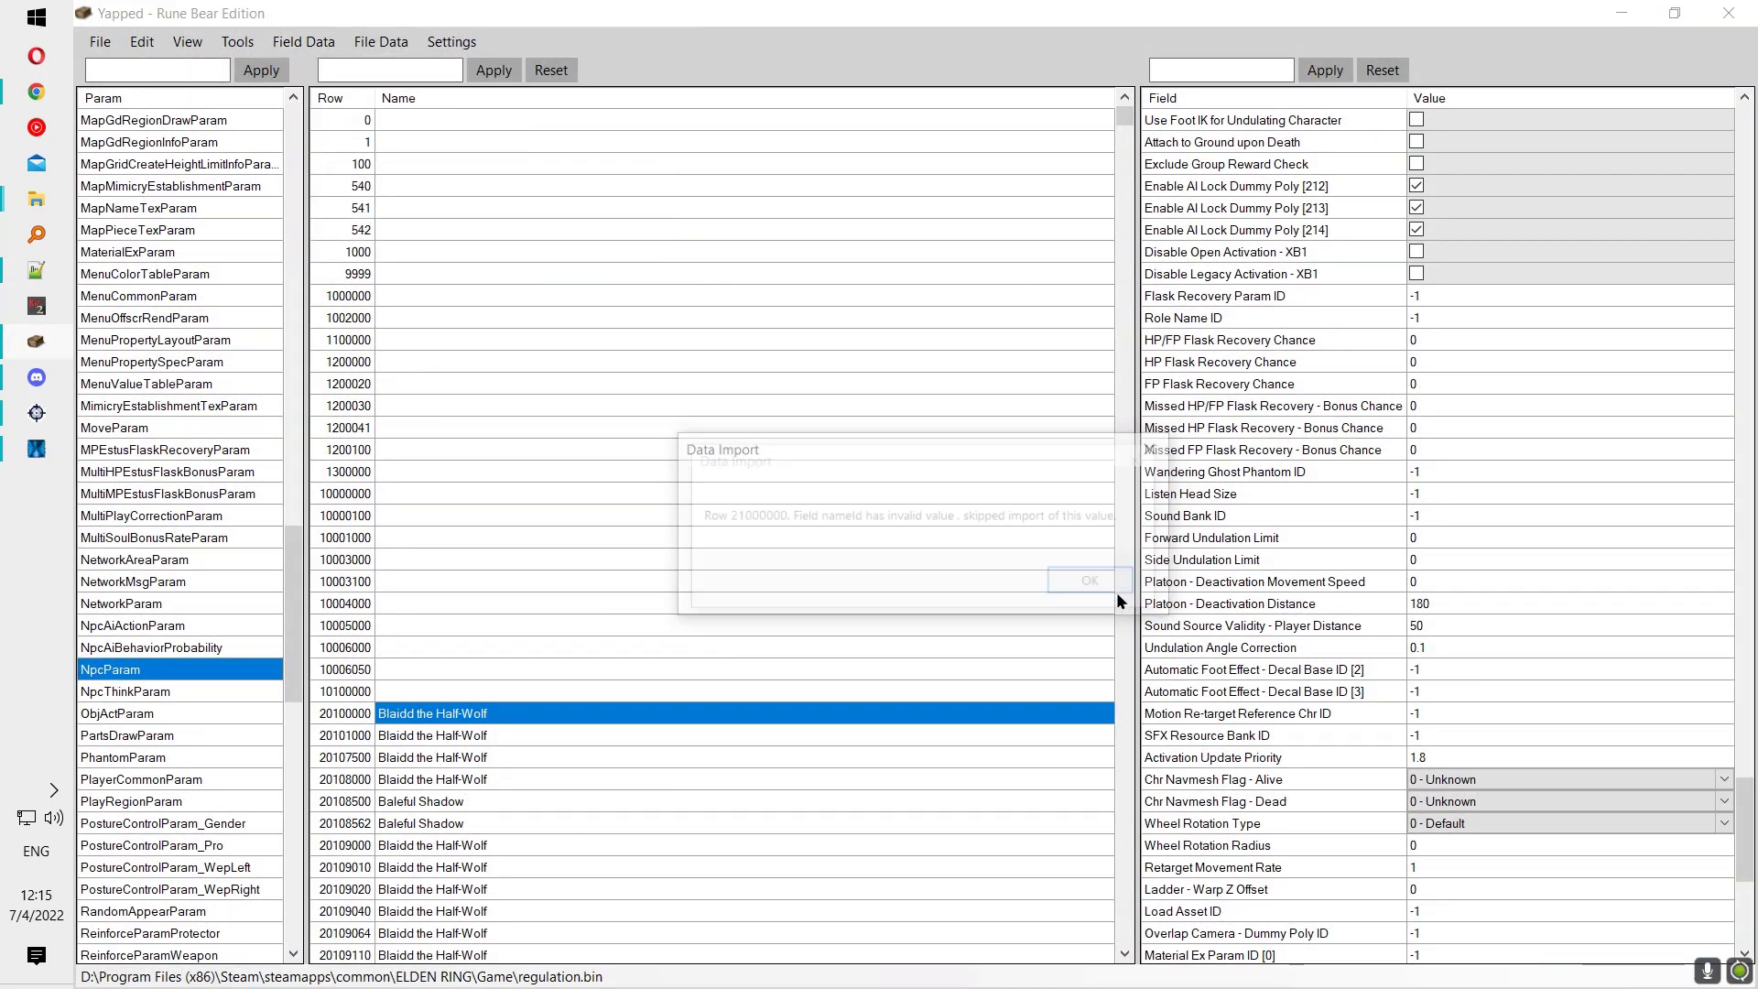
click(1110, 584)
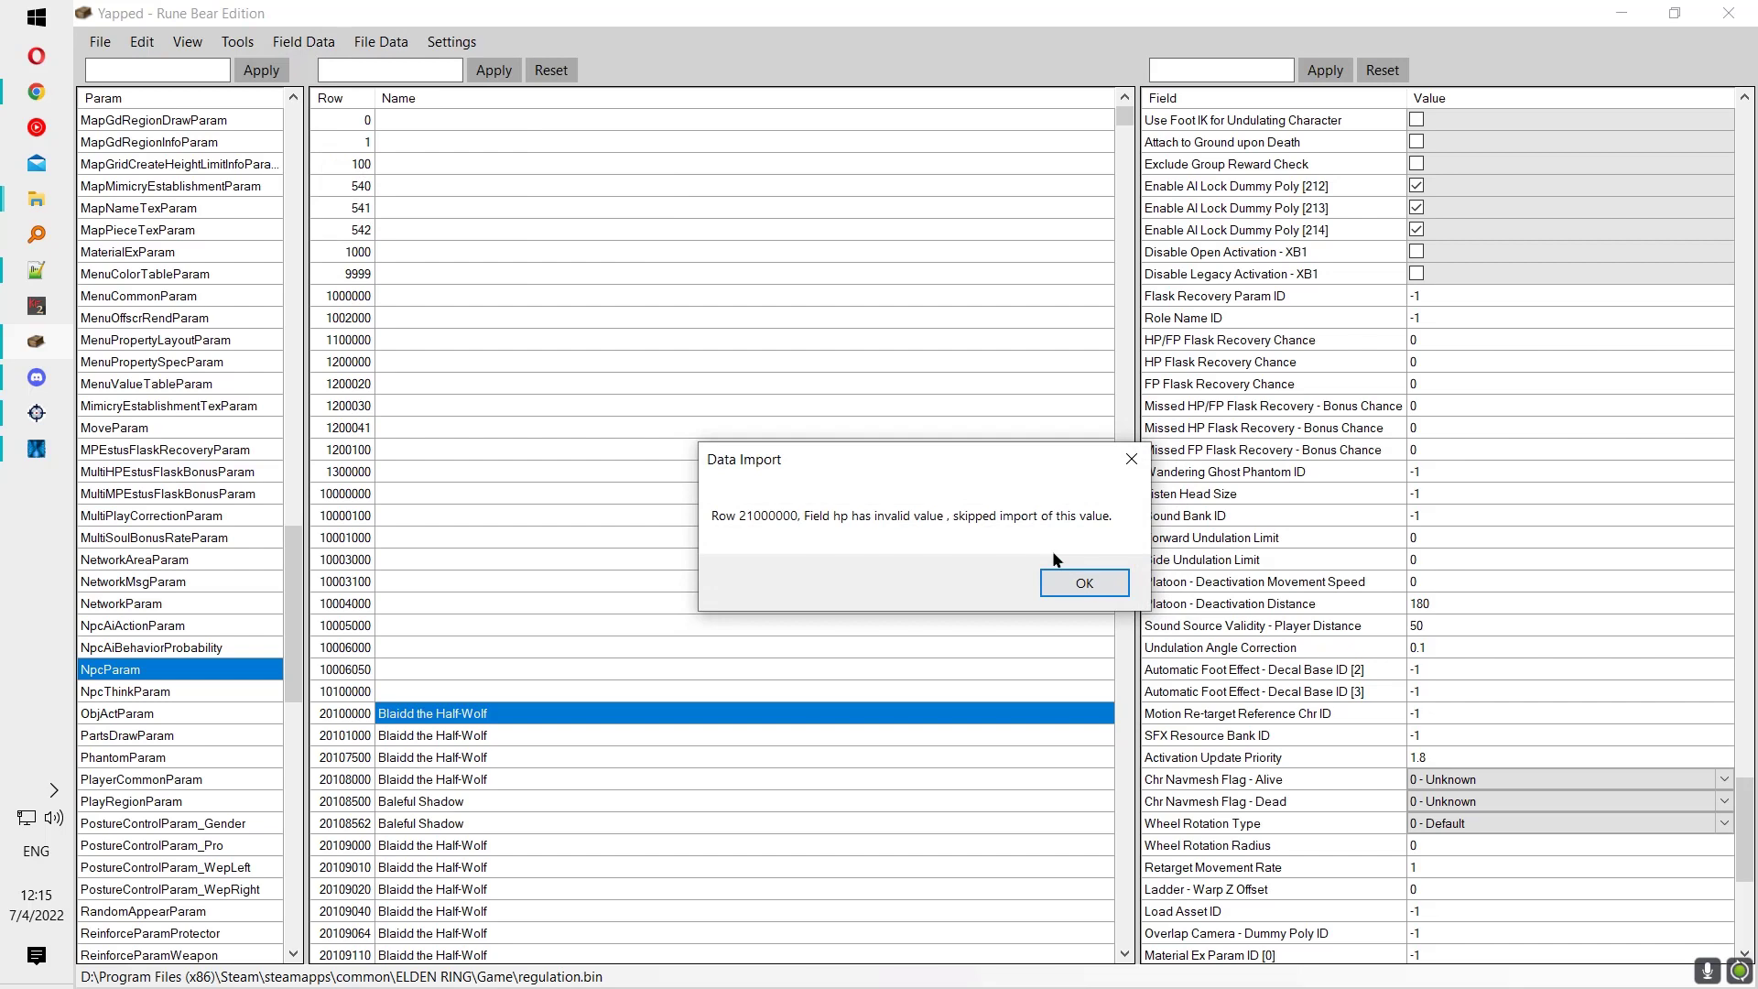
Step: Force Yapped closed with Task Manager, and minimise Task Manager
right_click(22, 546)
click(103, 436)
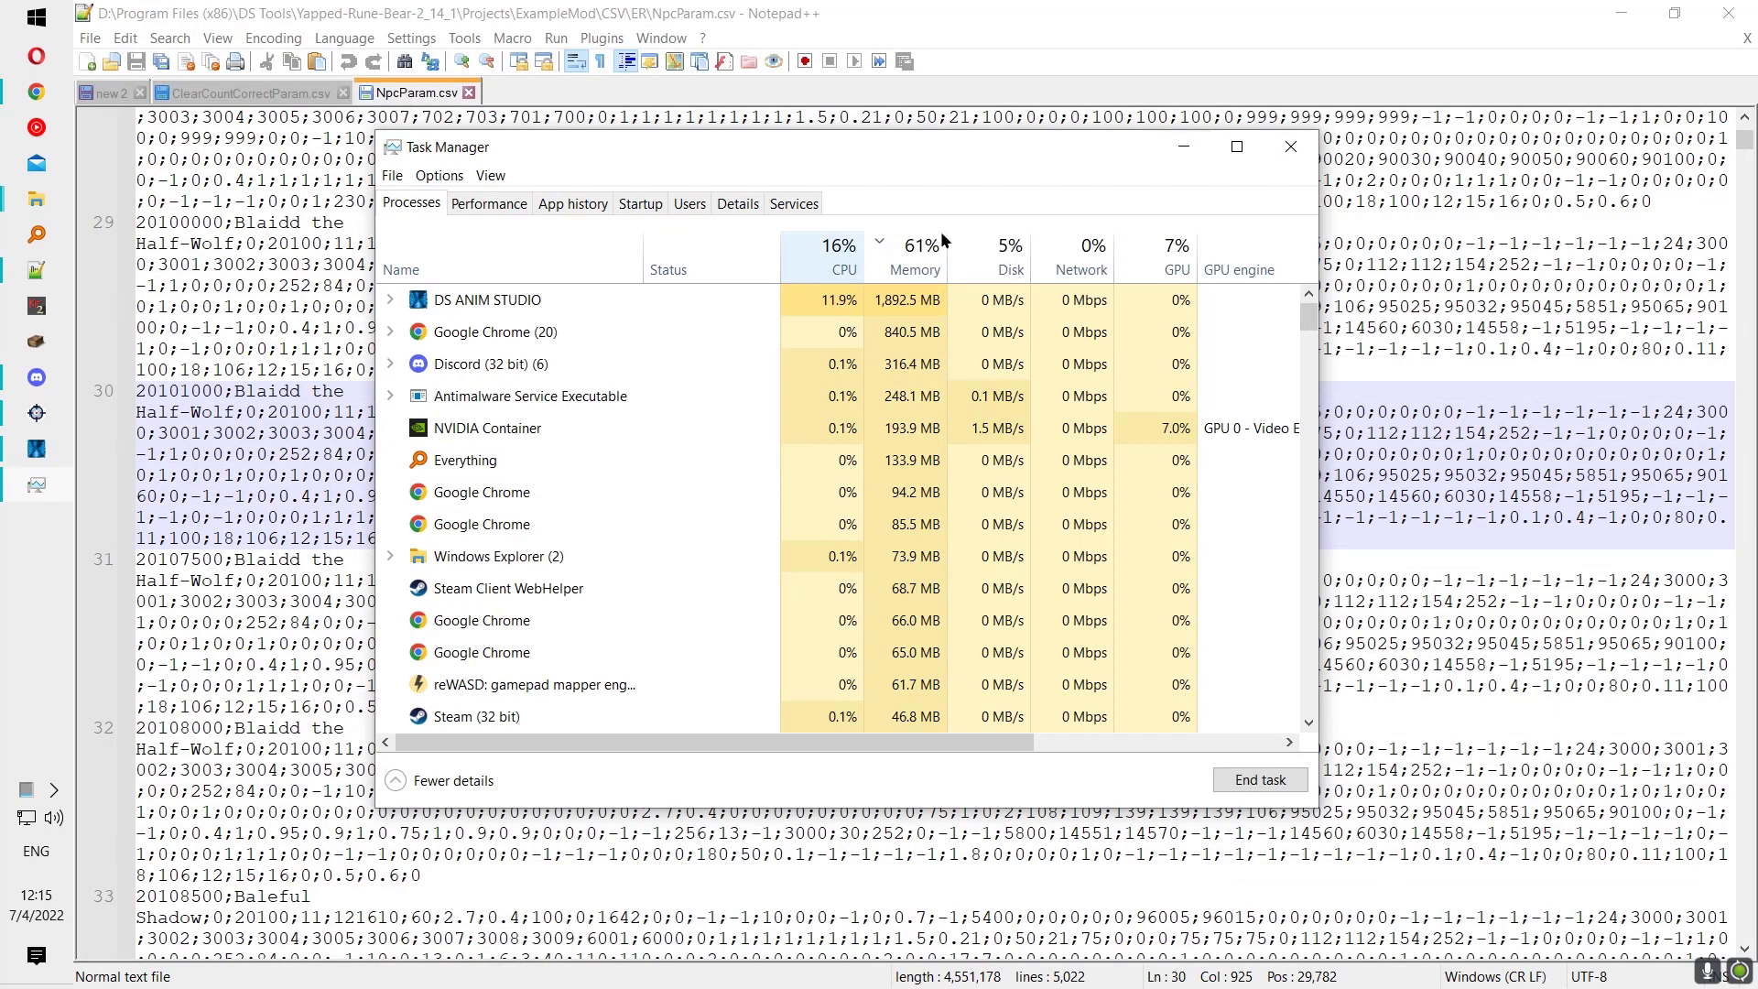
click(1182, 147)
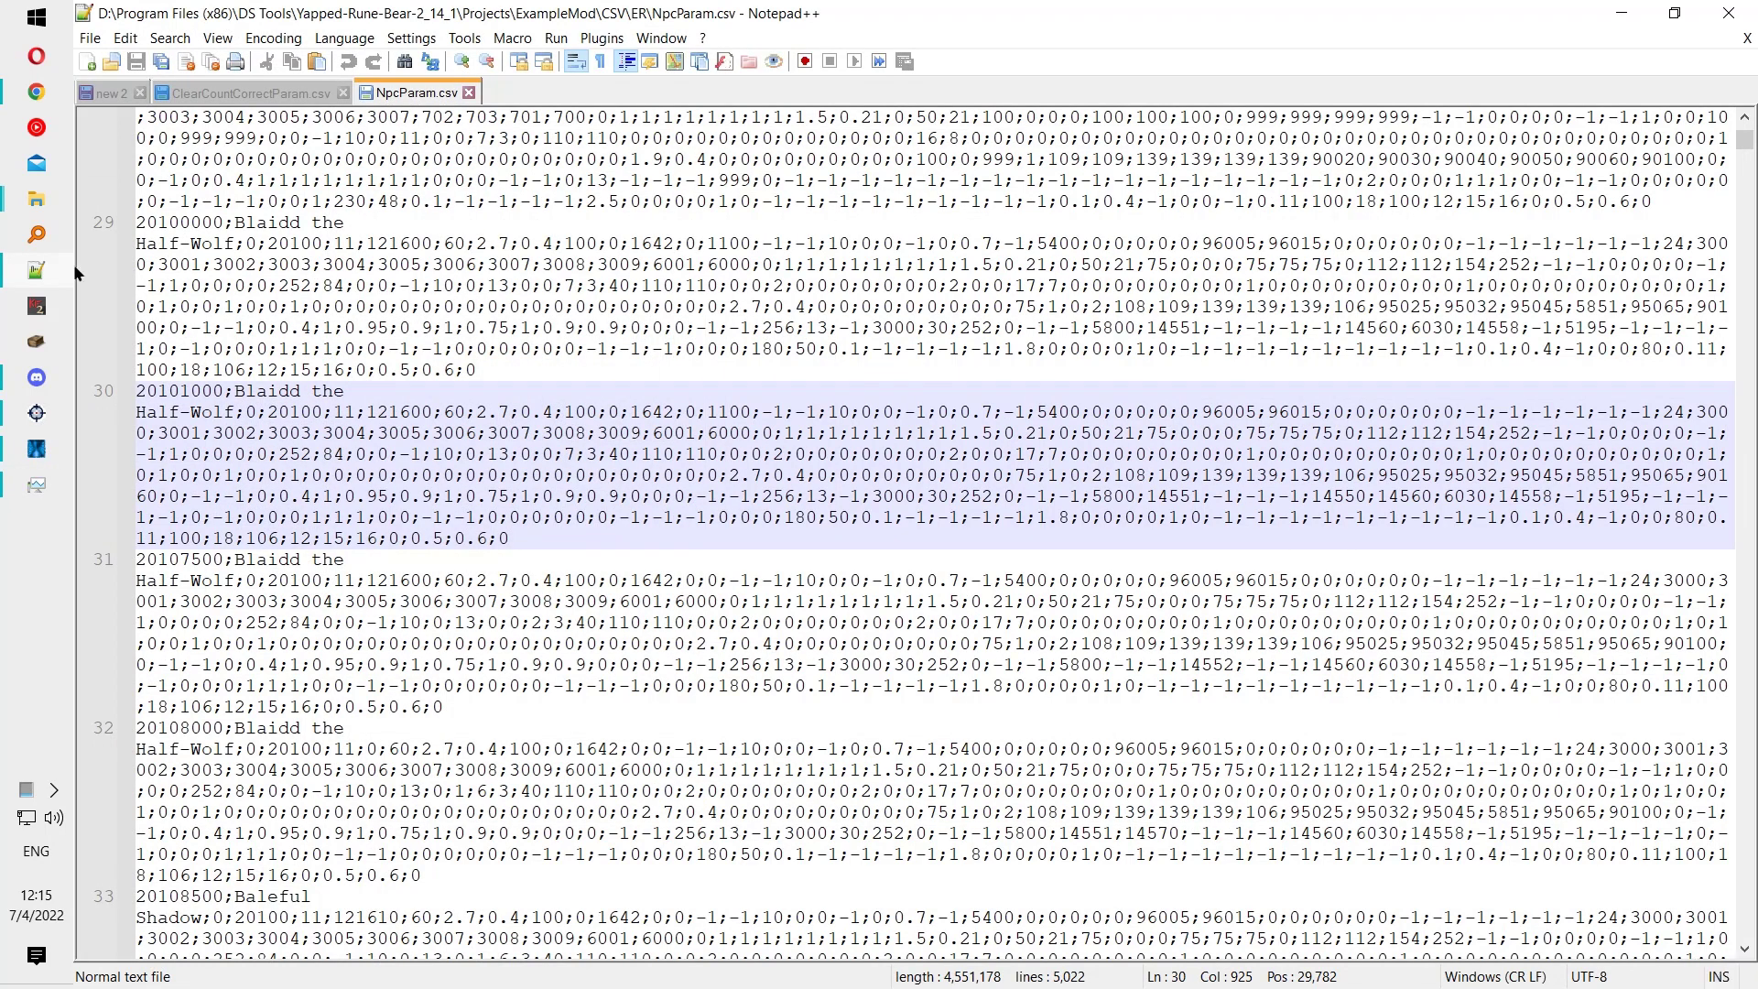
Step: Reopen NpcParam.csv from the ER folder in LibreOffice Calc, accepting the text import settings
mouse_move(37, 199)
click(196, 293)
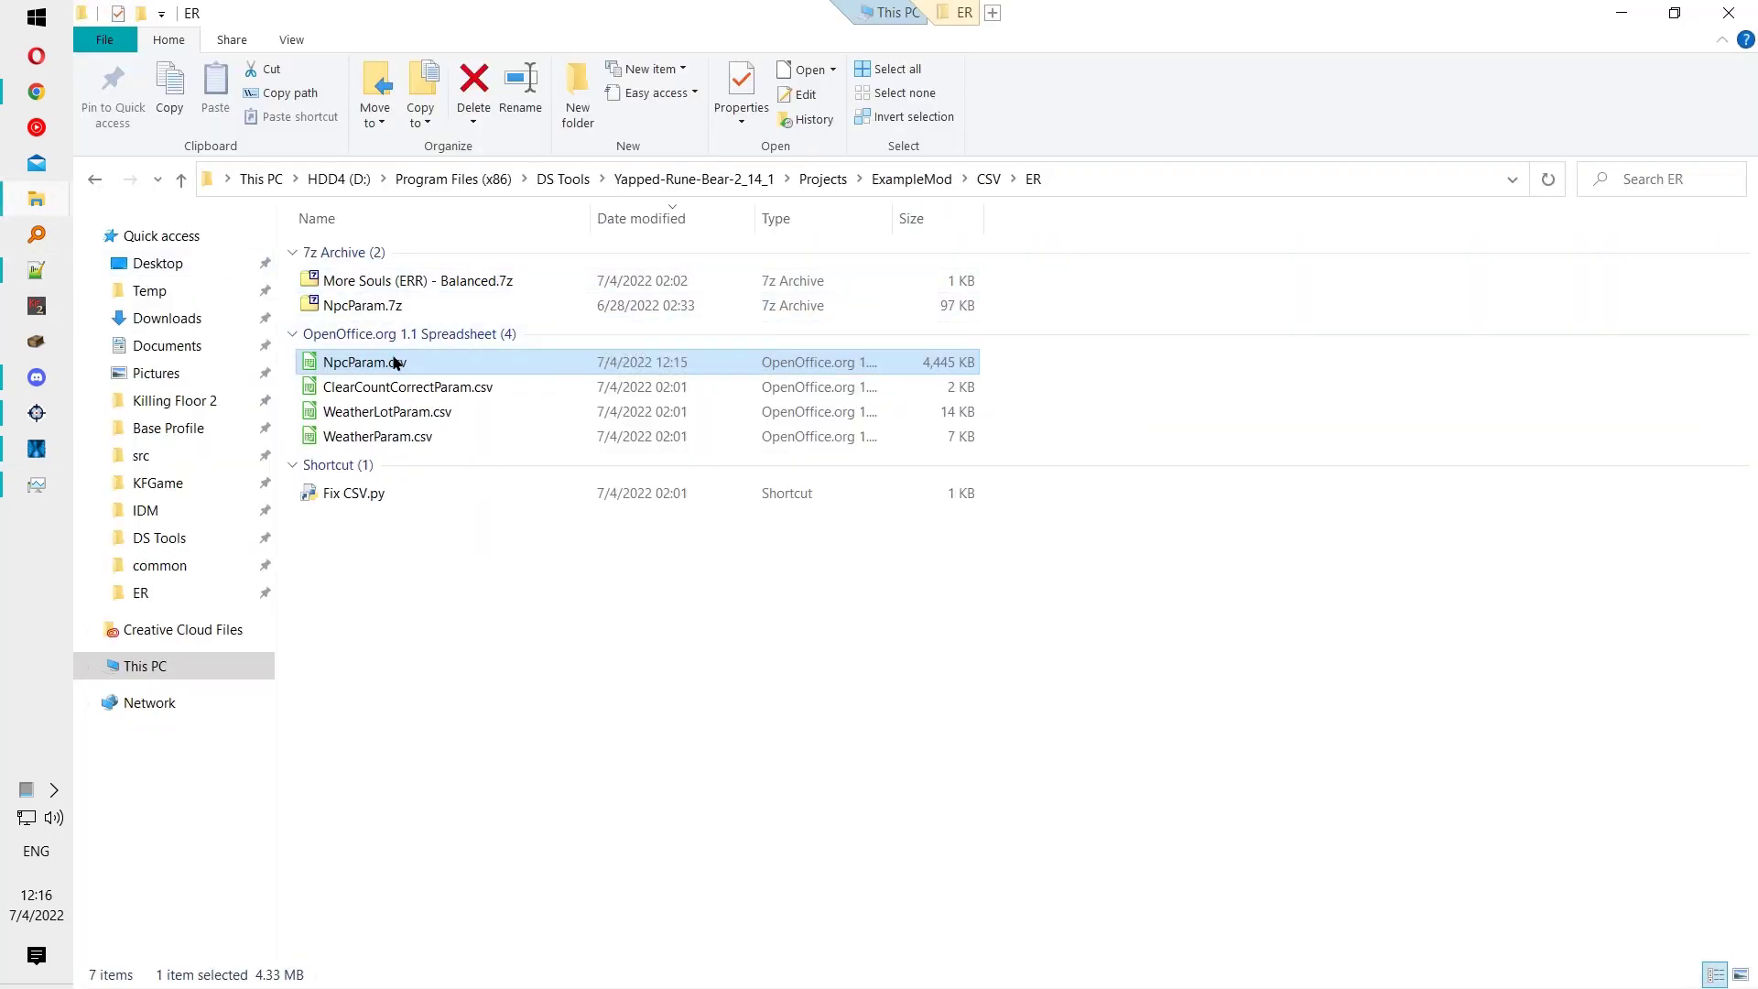
double_click(359, 362)
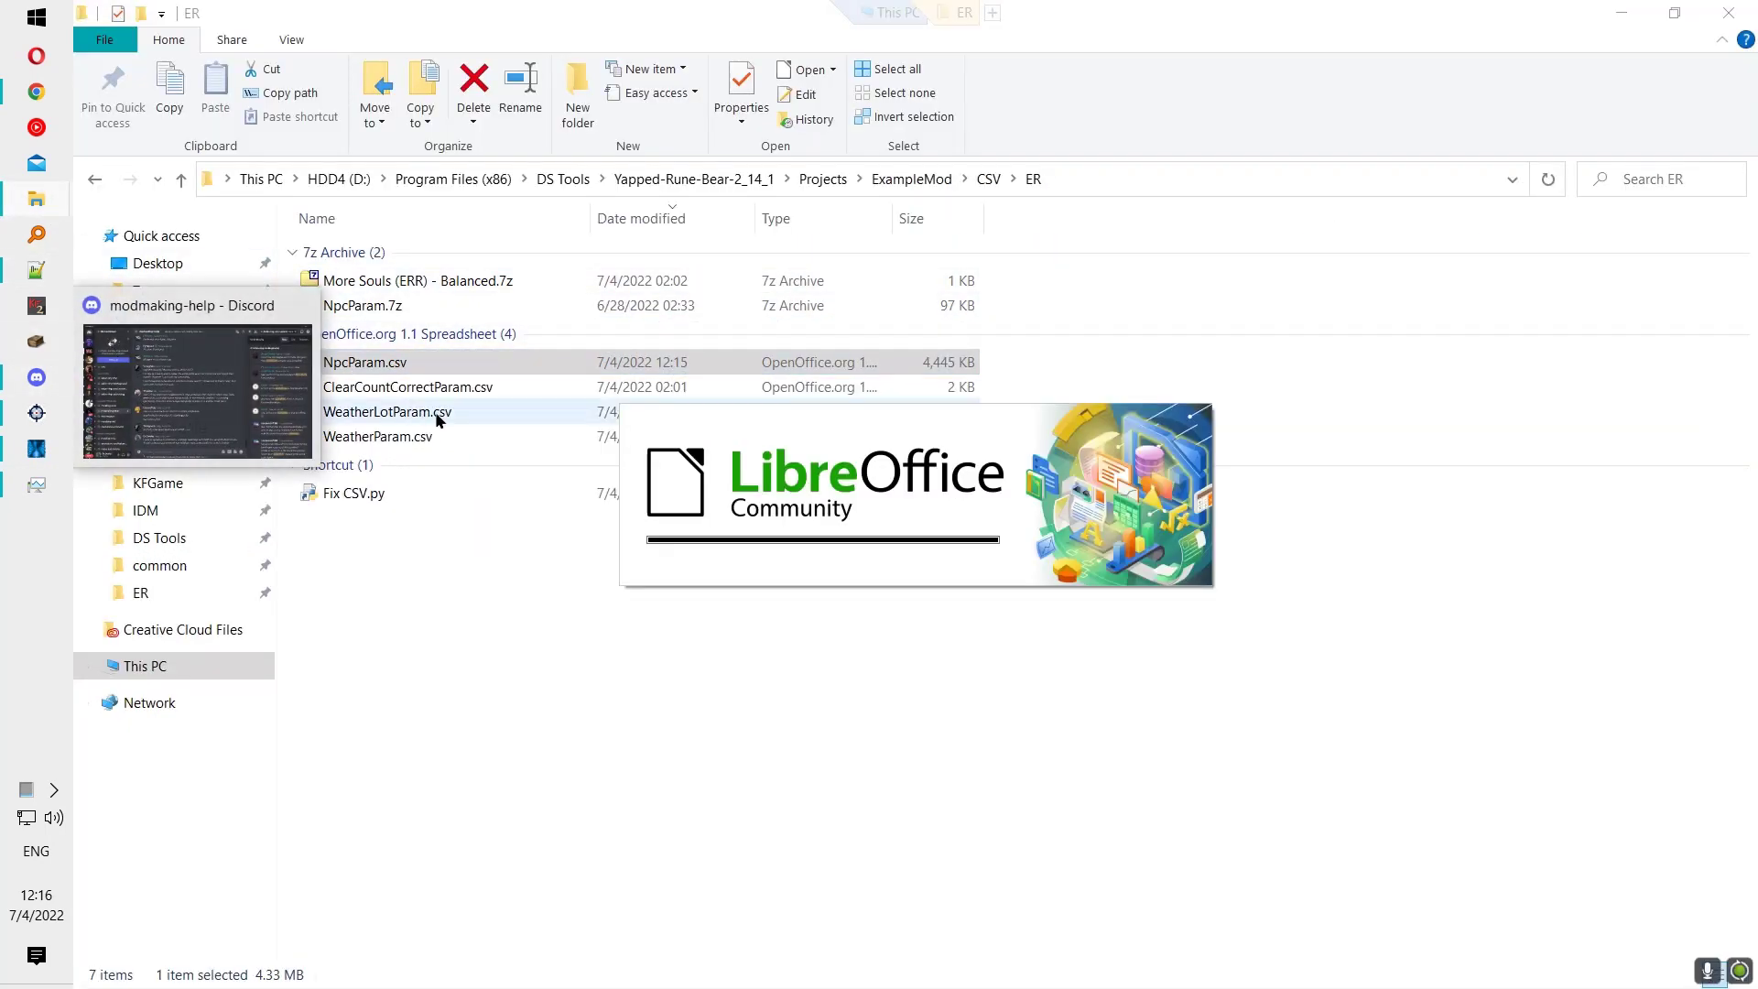
click(1054, 793)
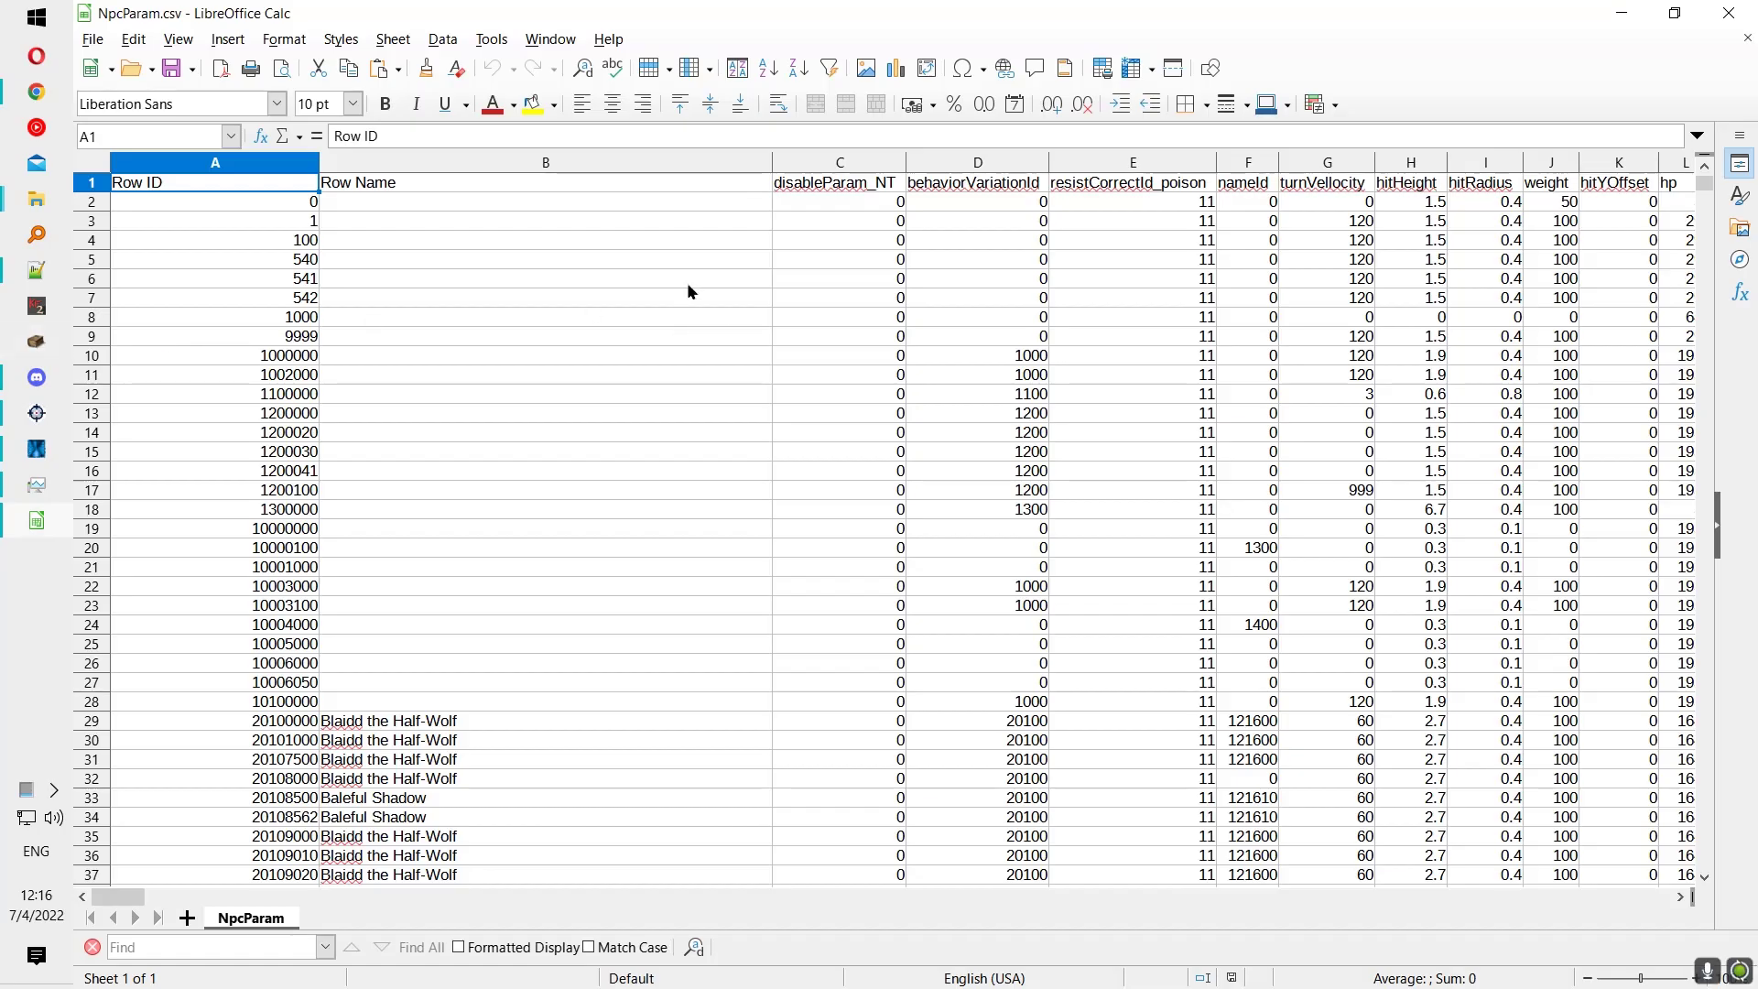
Step: Enter a semicolon in cell LD2, beside the first lockScoreOffset value, and copy that cell
click(812, 206)
key(ctrl+Right)
click(813, 207)
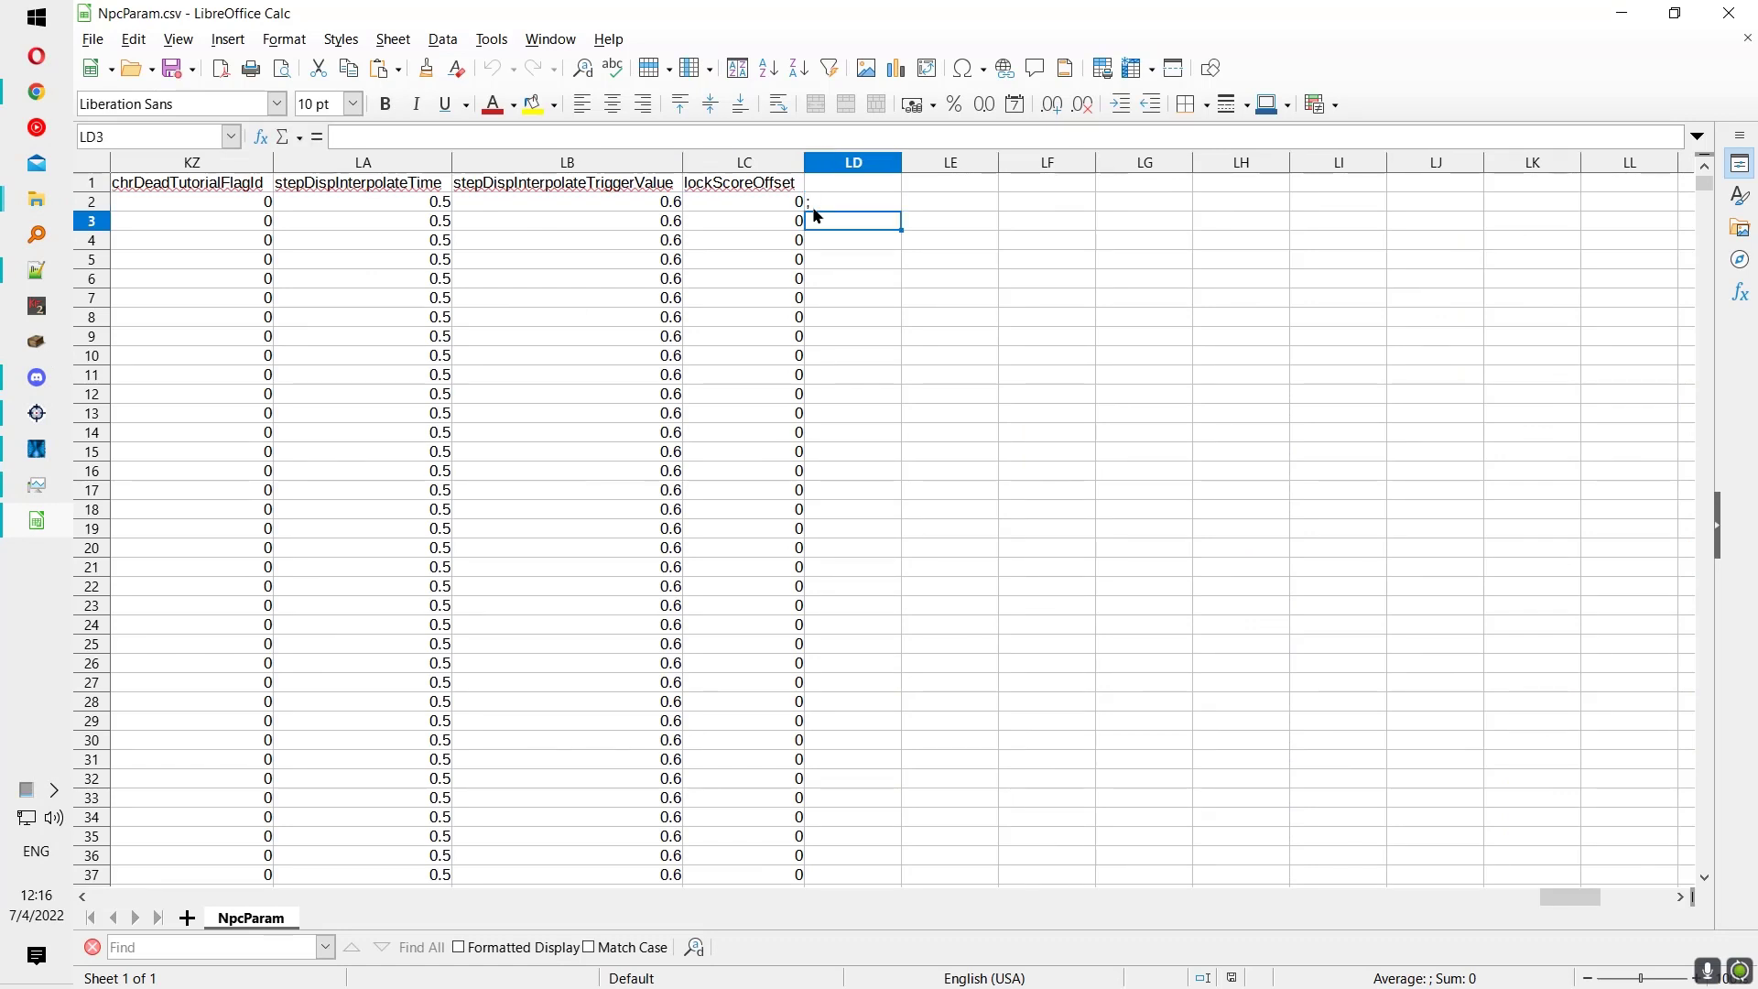
text(;)
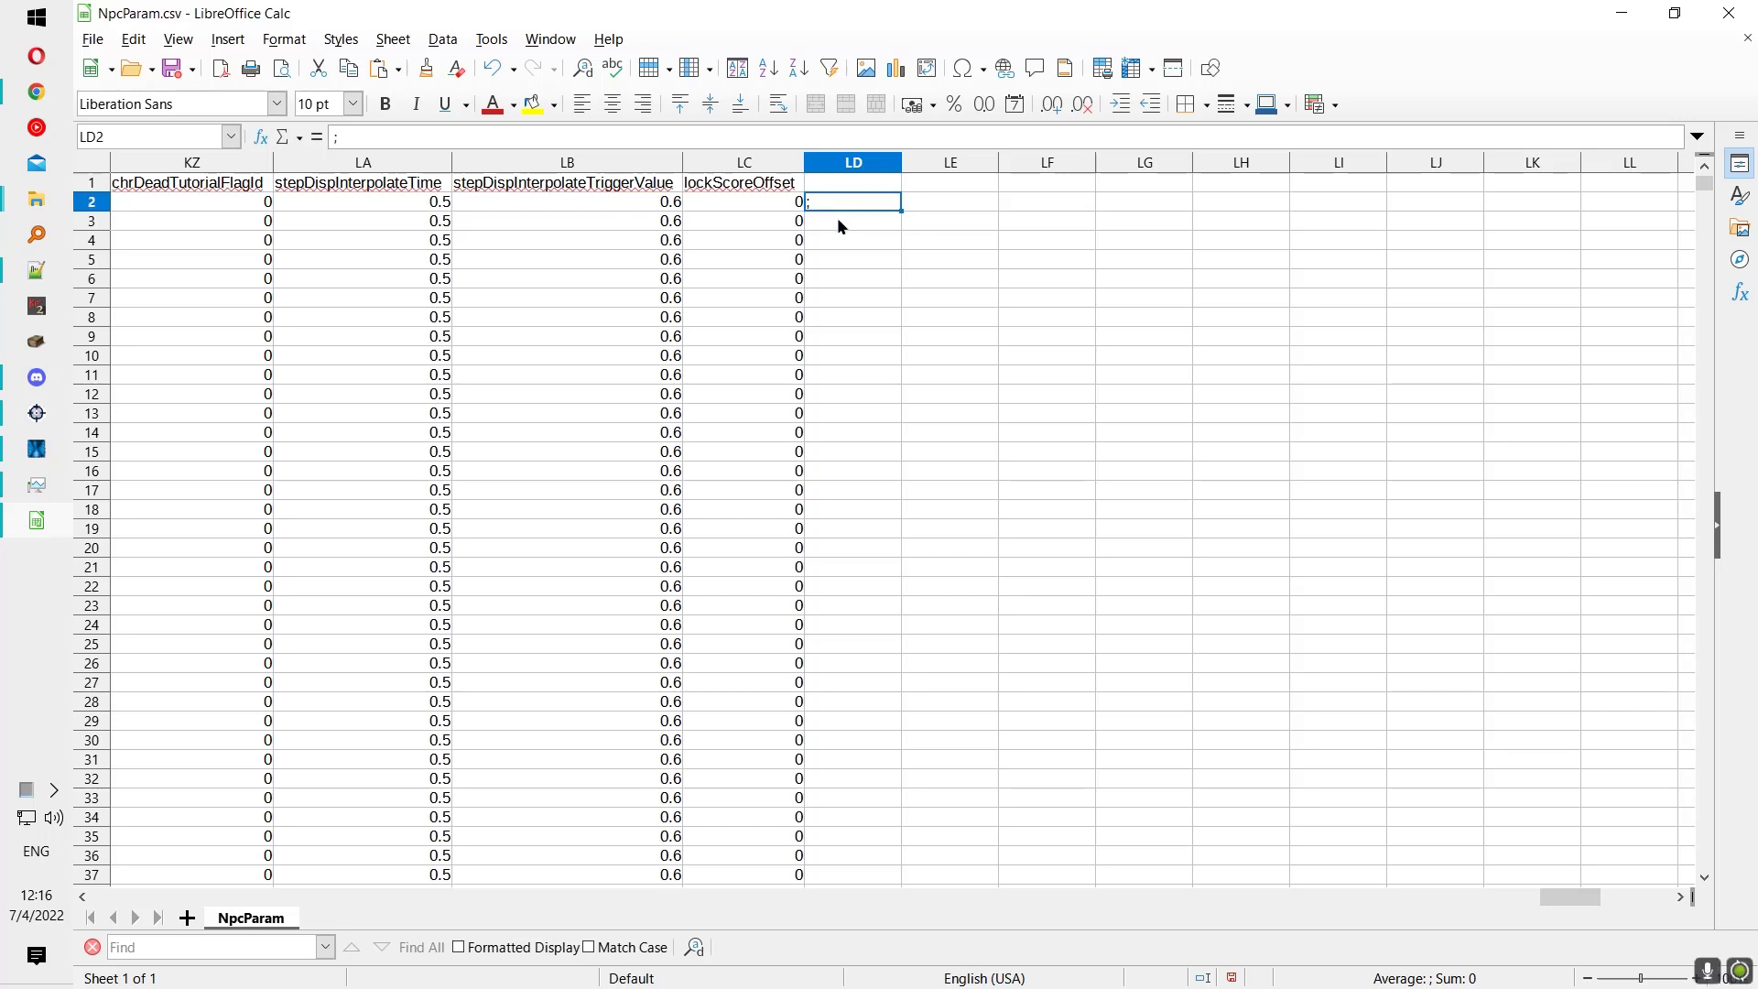
key(ctrl+c)
key(Left)
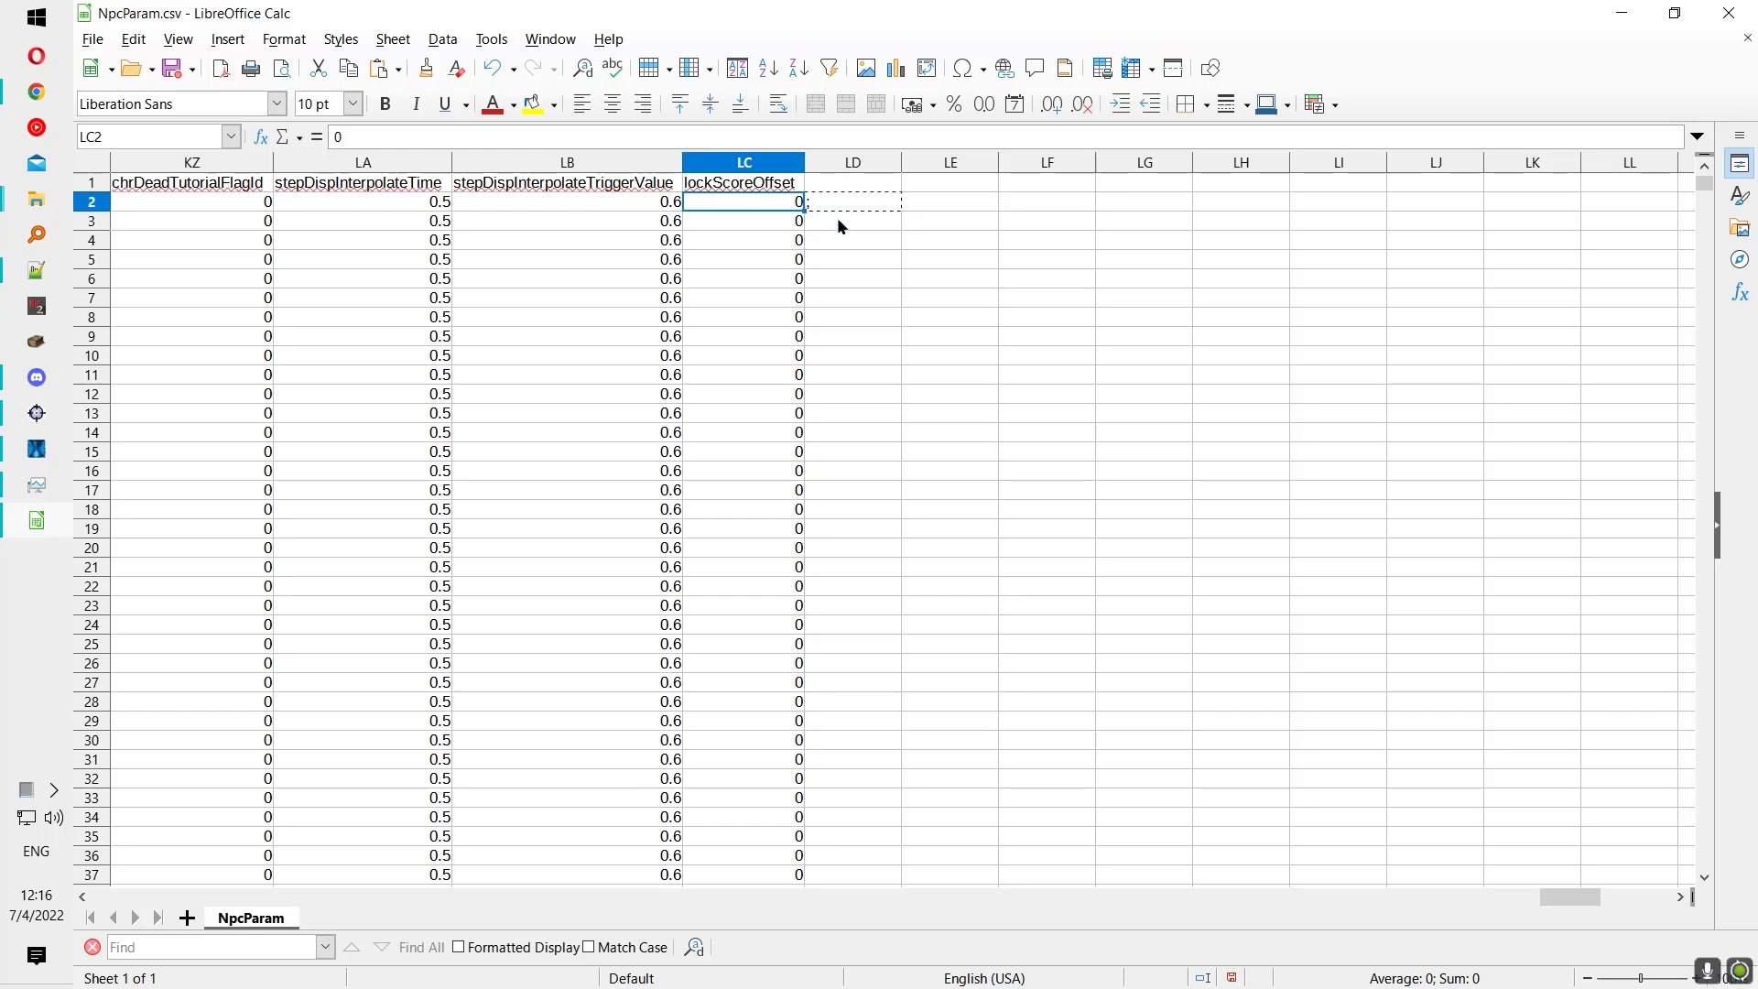
Step: Enter a semicolon in cell LD5021, beside the last data row
drag(1703, 184, 1707, 866)
click(780, 702)
click(843, 701)
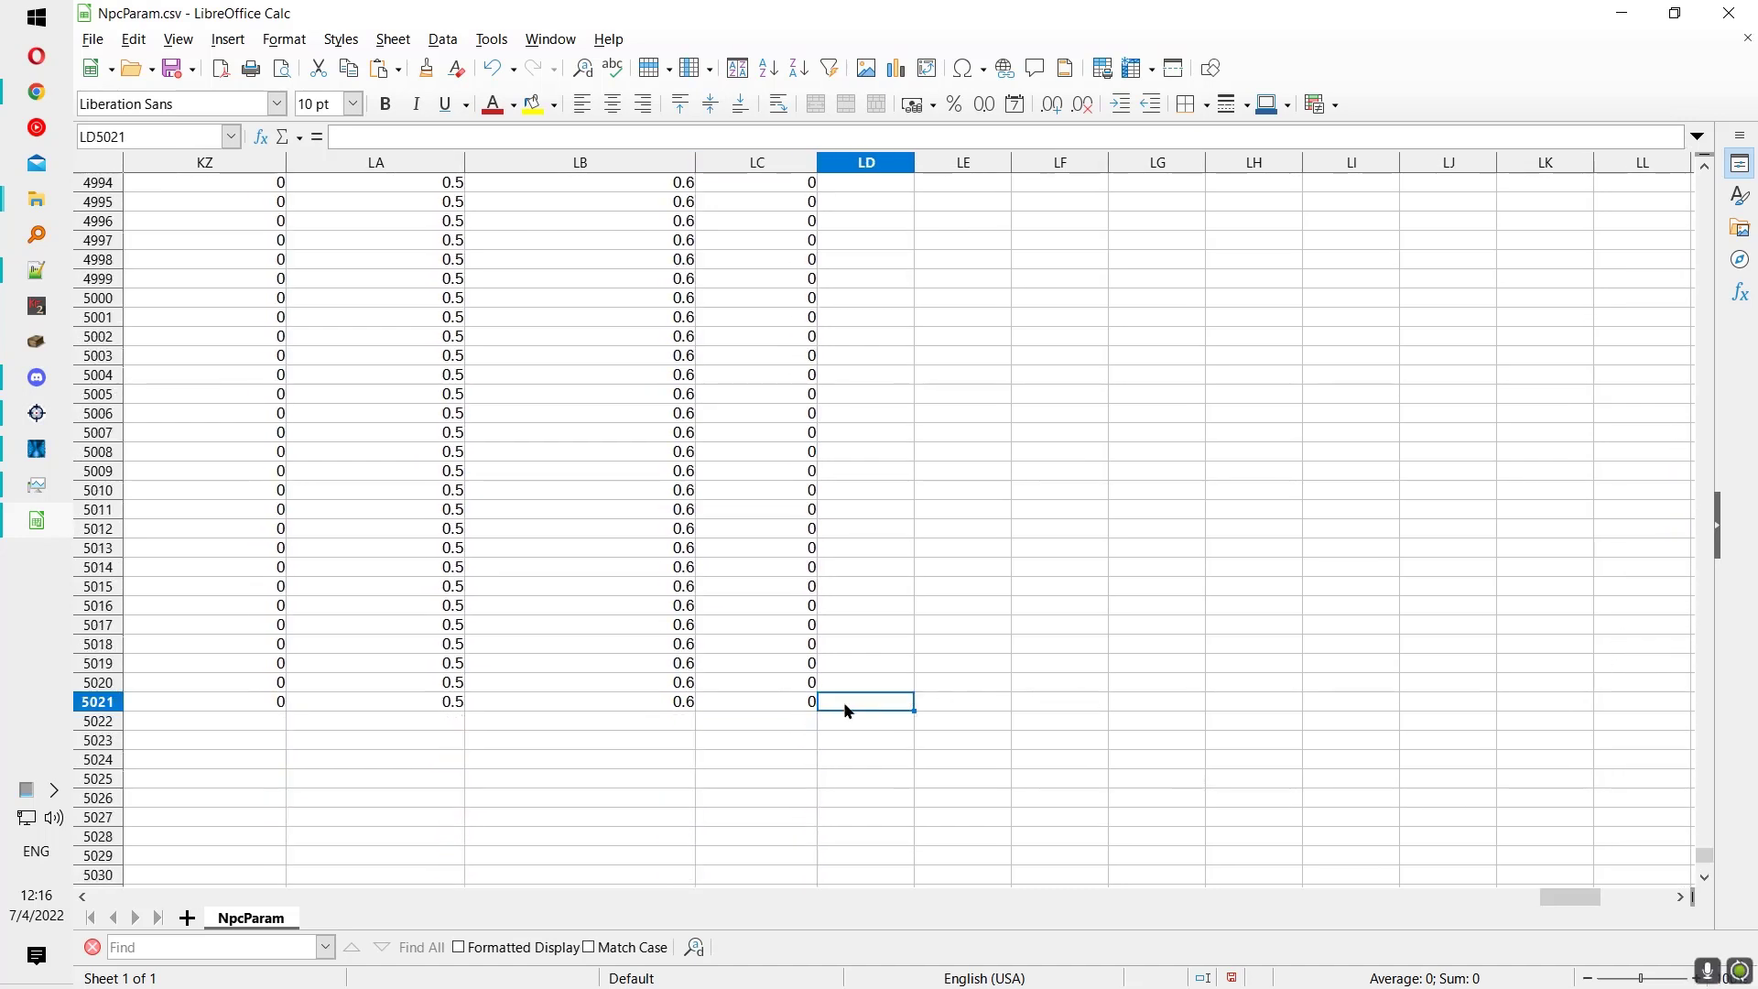
drag(842, 702, 856, 699)
text(;)
key(Up)
key(Down)
Step: Select column LD from the last data row up to the first, LD2 to LD5021
key(ctrl+shift+Up)
key(Up)
key(Down)
key(Down)
key(Down)
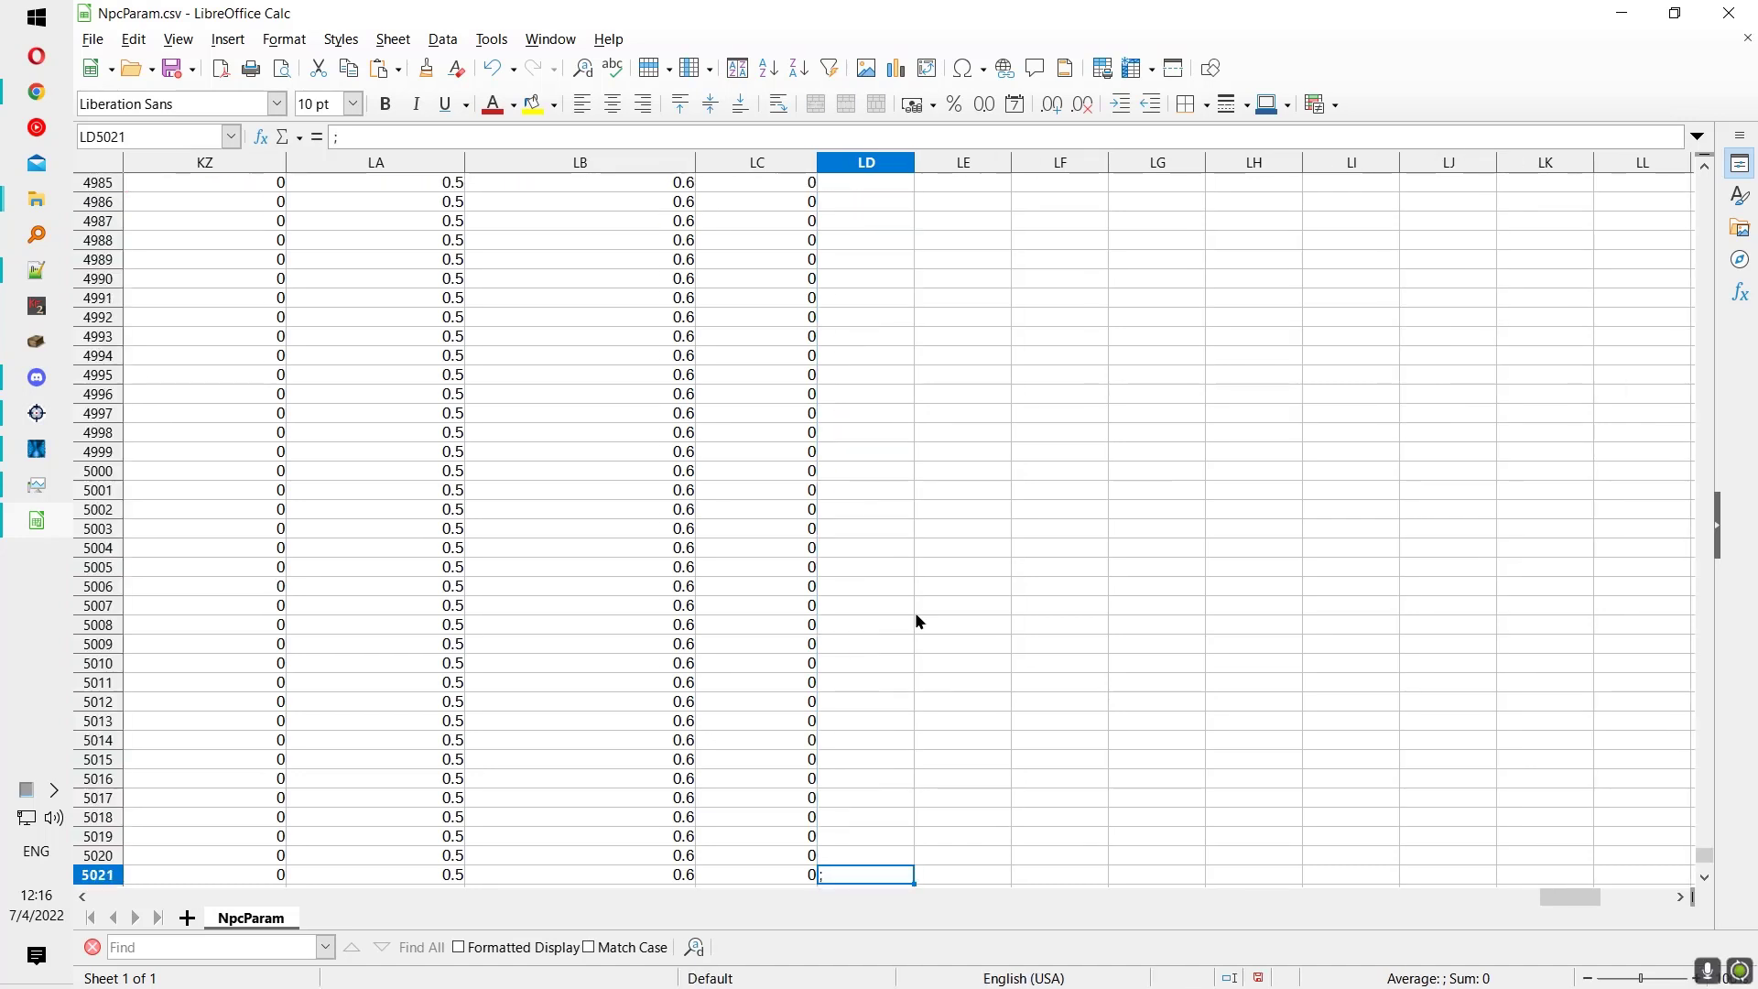
key(Up)
key(Up)
key(ctrl+shift+Up)
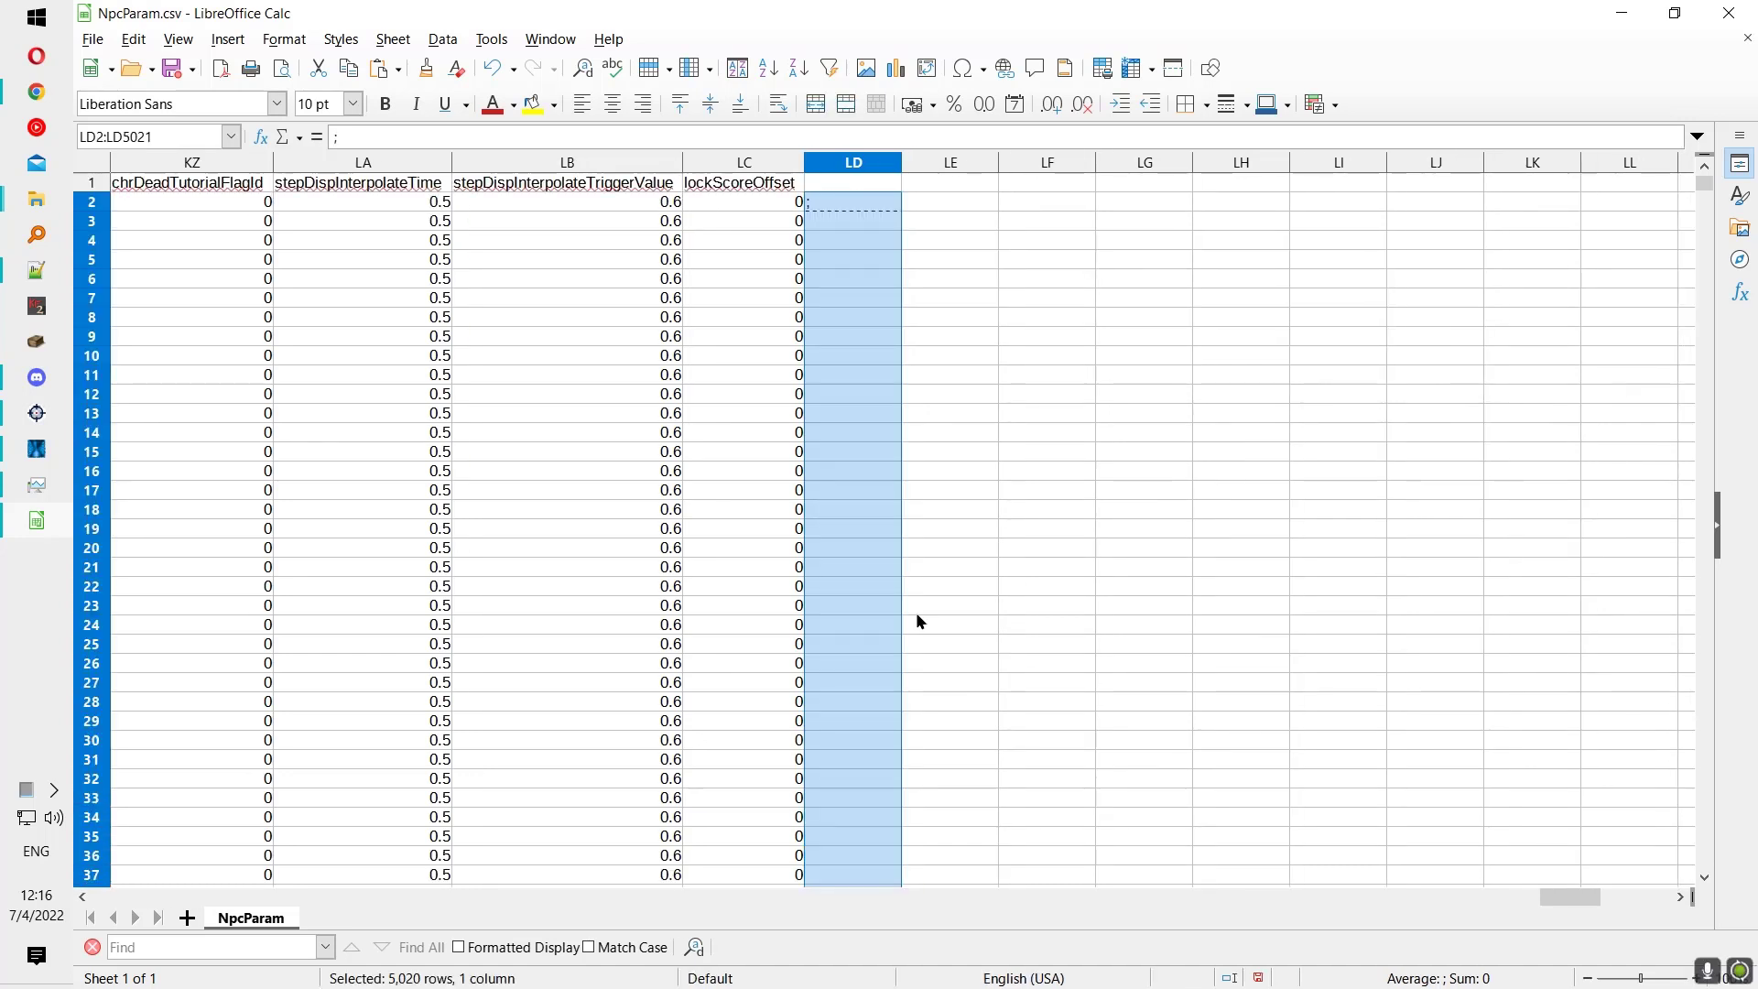
Step: Check the lockScoreOffset column for gaps from the last data row upward, and return to the sheet's first cell
key(Left)
key(ctrl+Down)
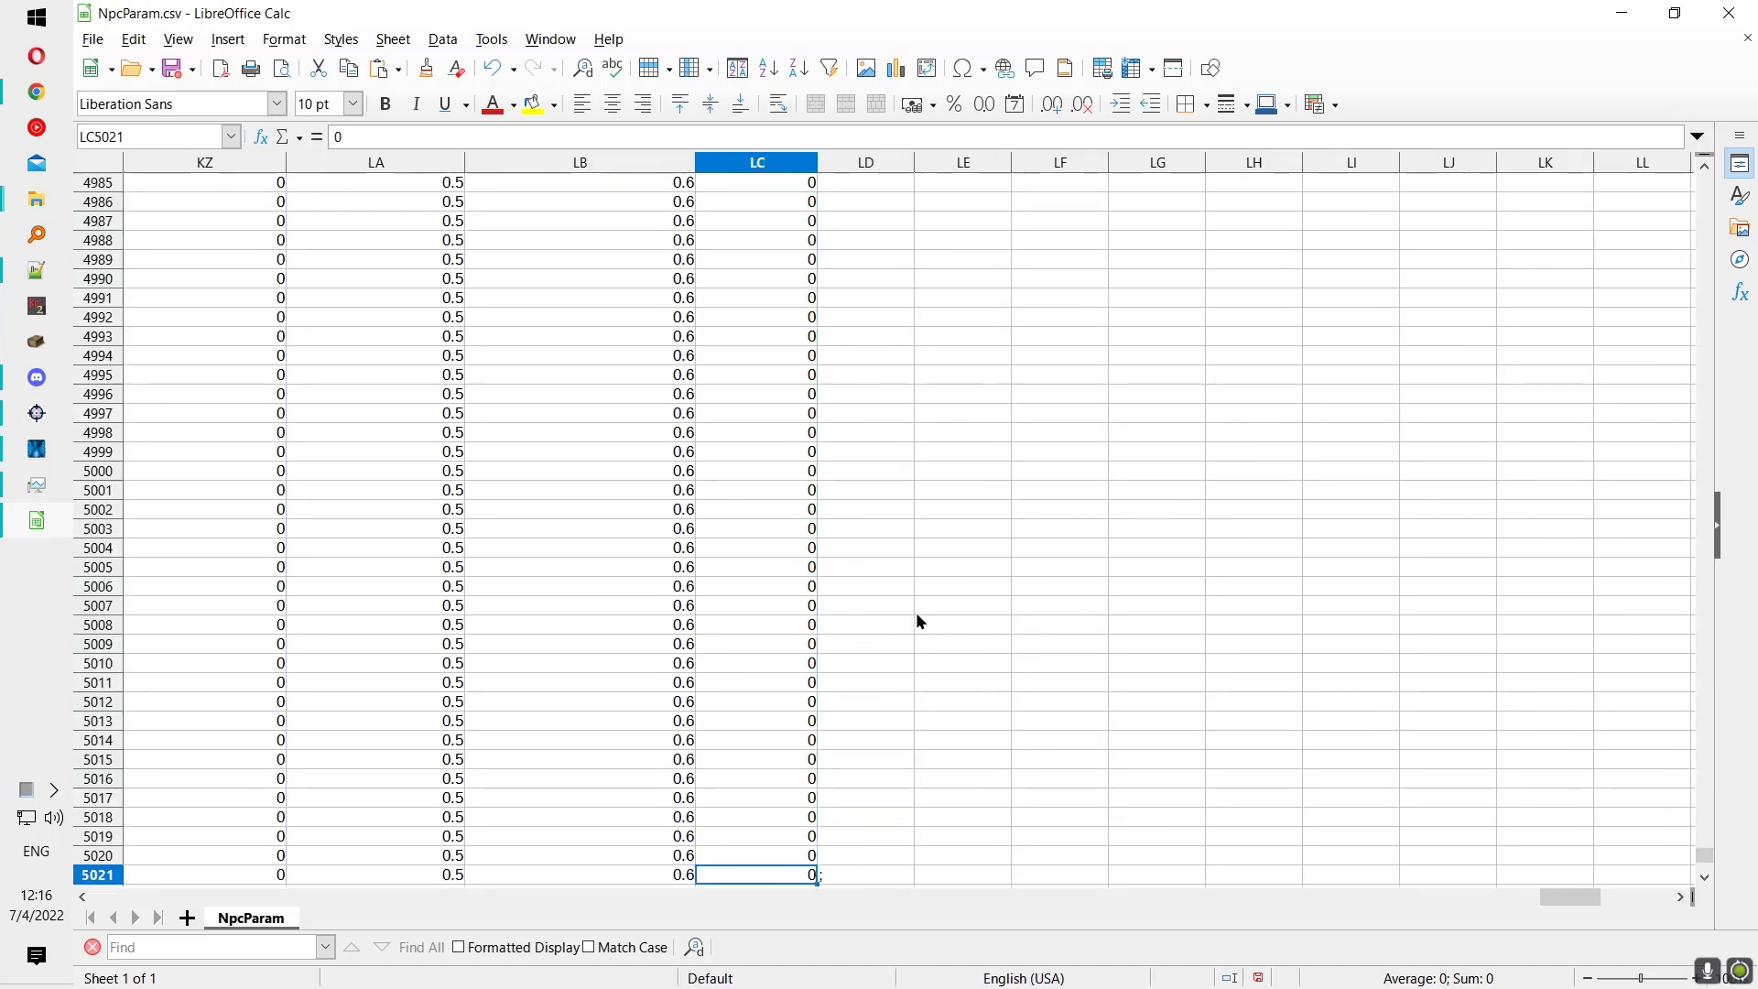
key(Up)
key(ctrl+Up)
key(ctrl+Up)
key(ctrl+Up)
key(ctrl+Up)
key(ctrl+Up)
key(ctrl+Up)
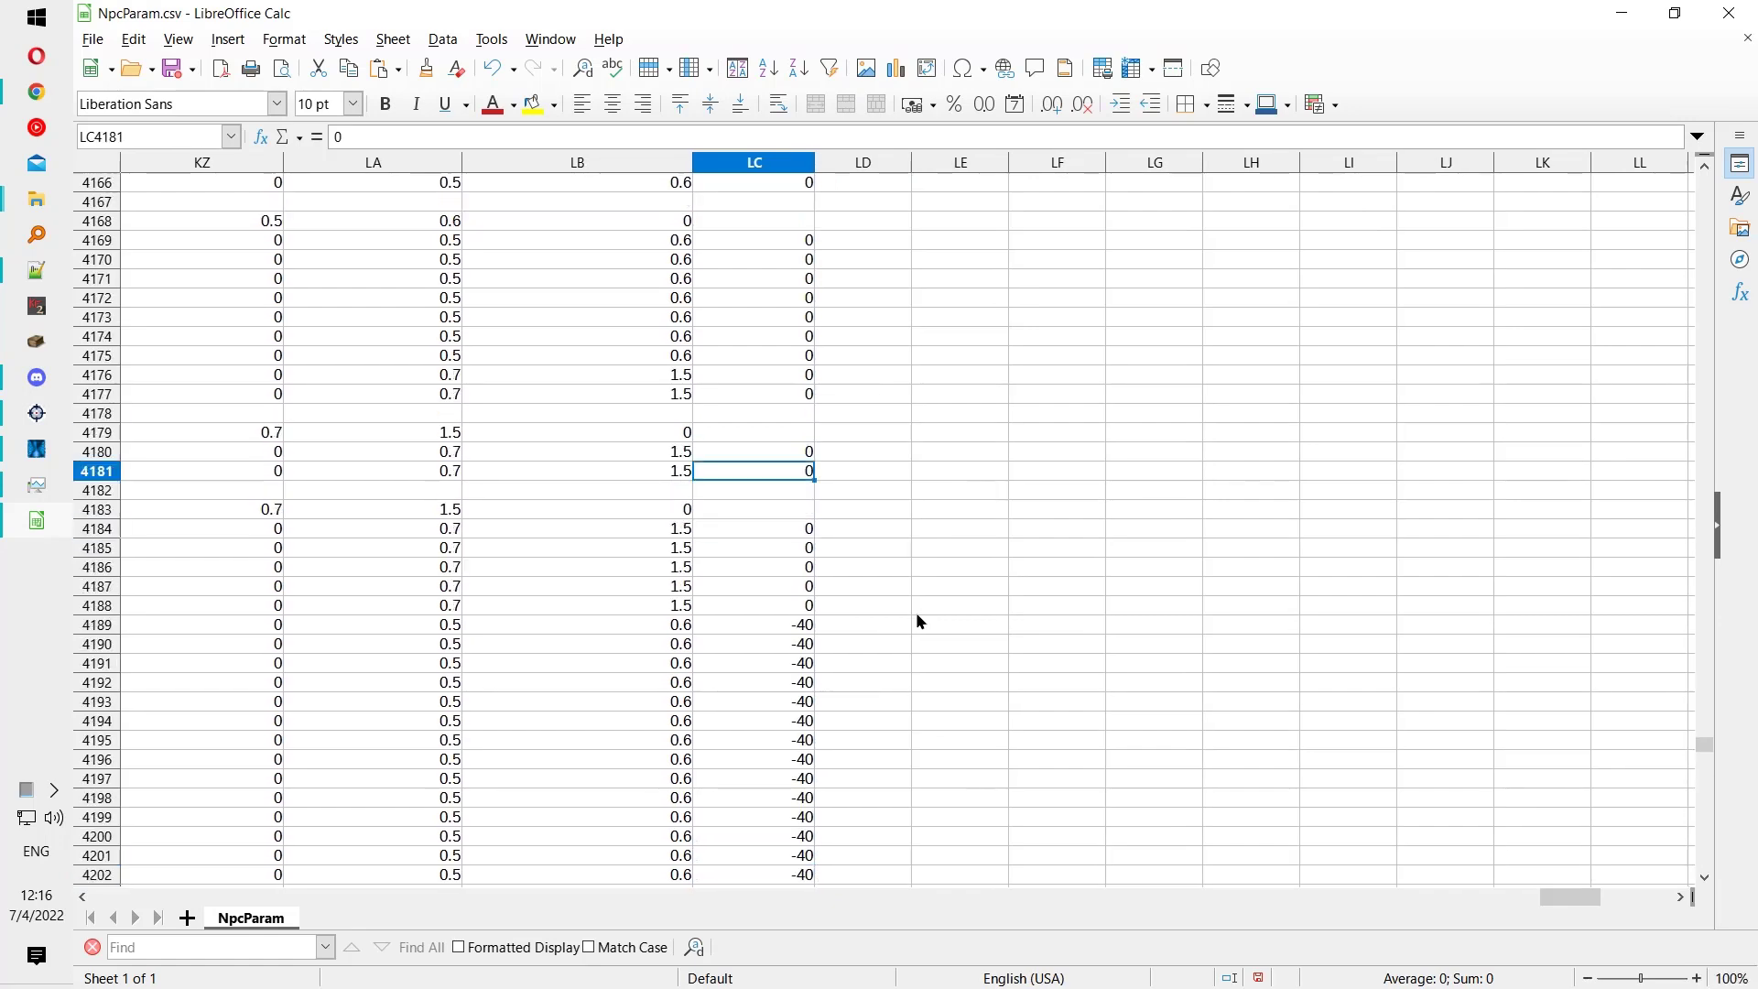
key(ctrl+Up)
key(ctrl+Up)
key(ctrl+Up)
key(ctrl+Up)
key(ctrl+Up)
key(ctrl+Up)
key(ctrl+Up)
key(ctrl+Up)
key(ctrl+Up)
key(ctrl+Up)
key(ctrl+Up)
key(ctrl+Up)
key(ctrl+Up)
key(ctrl+Up)
key(ctrl+Up)
key(ctrl+Up)
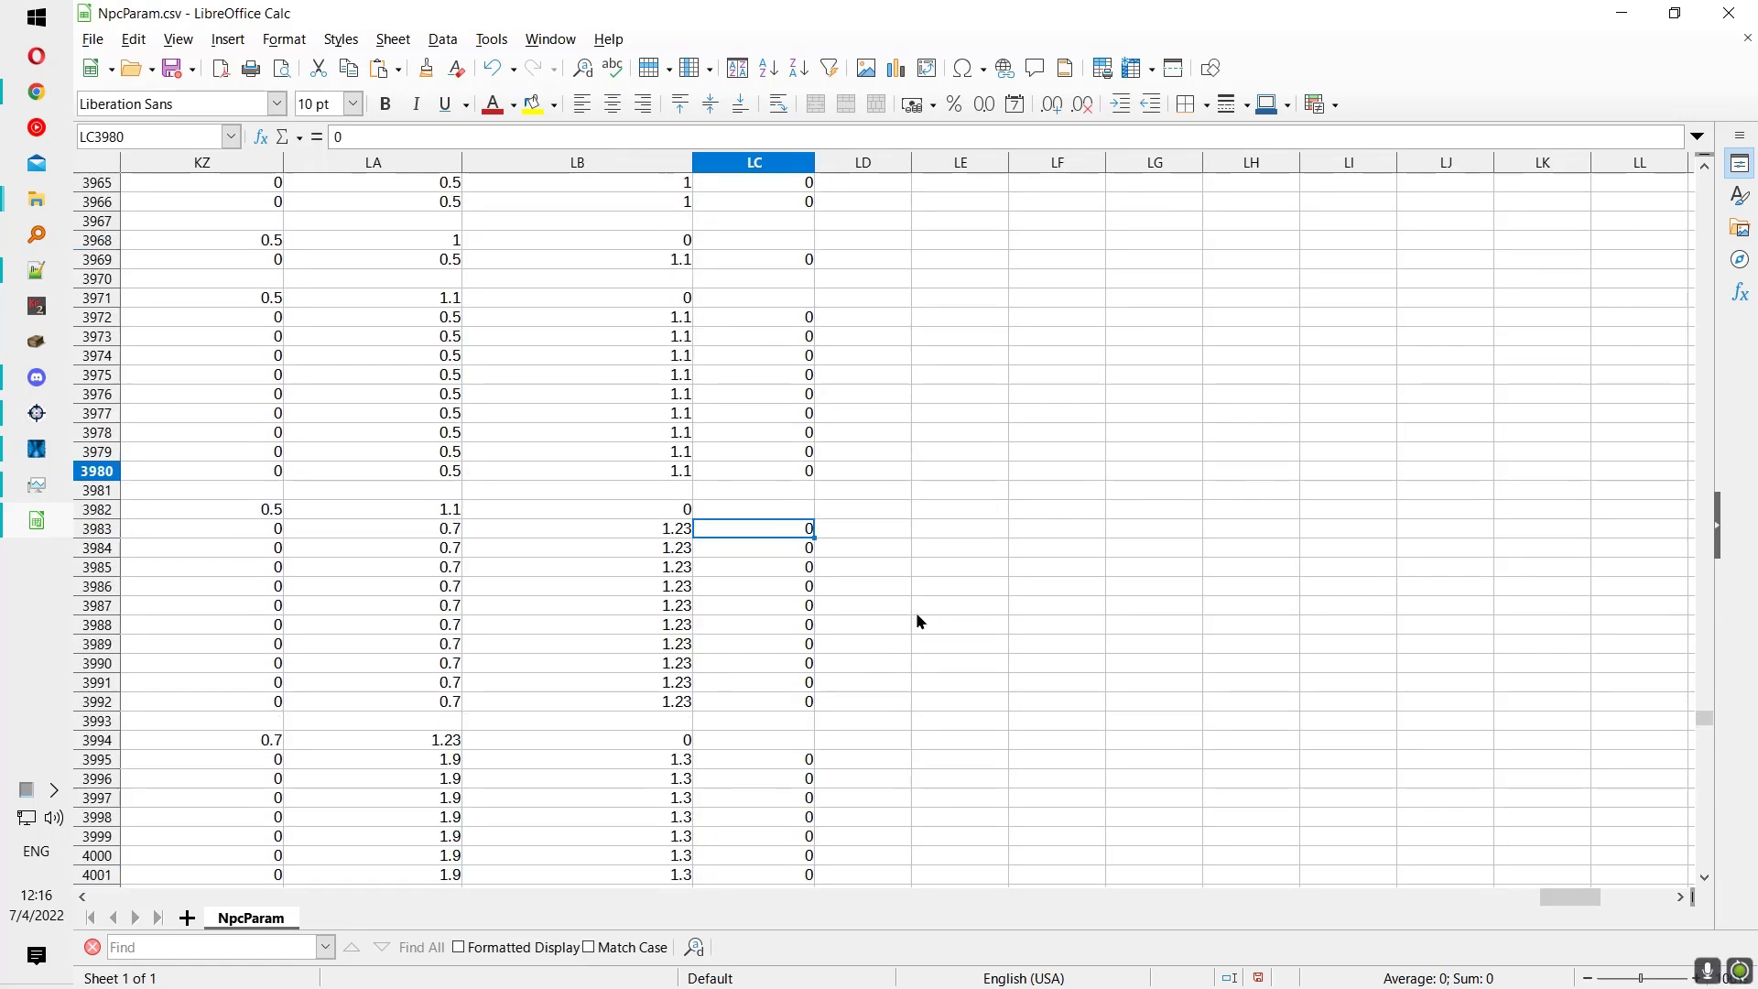
key(ctrl+Up)
key(ctrl+Up)
key(ctrl+Up)
key(ctrl+Up)
key(ctrl+Up)
key(ctrl+Up)
key(ctrl+Home)
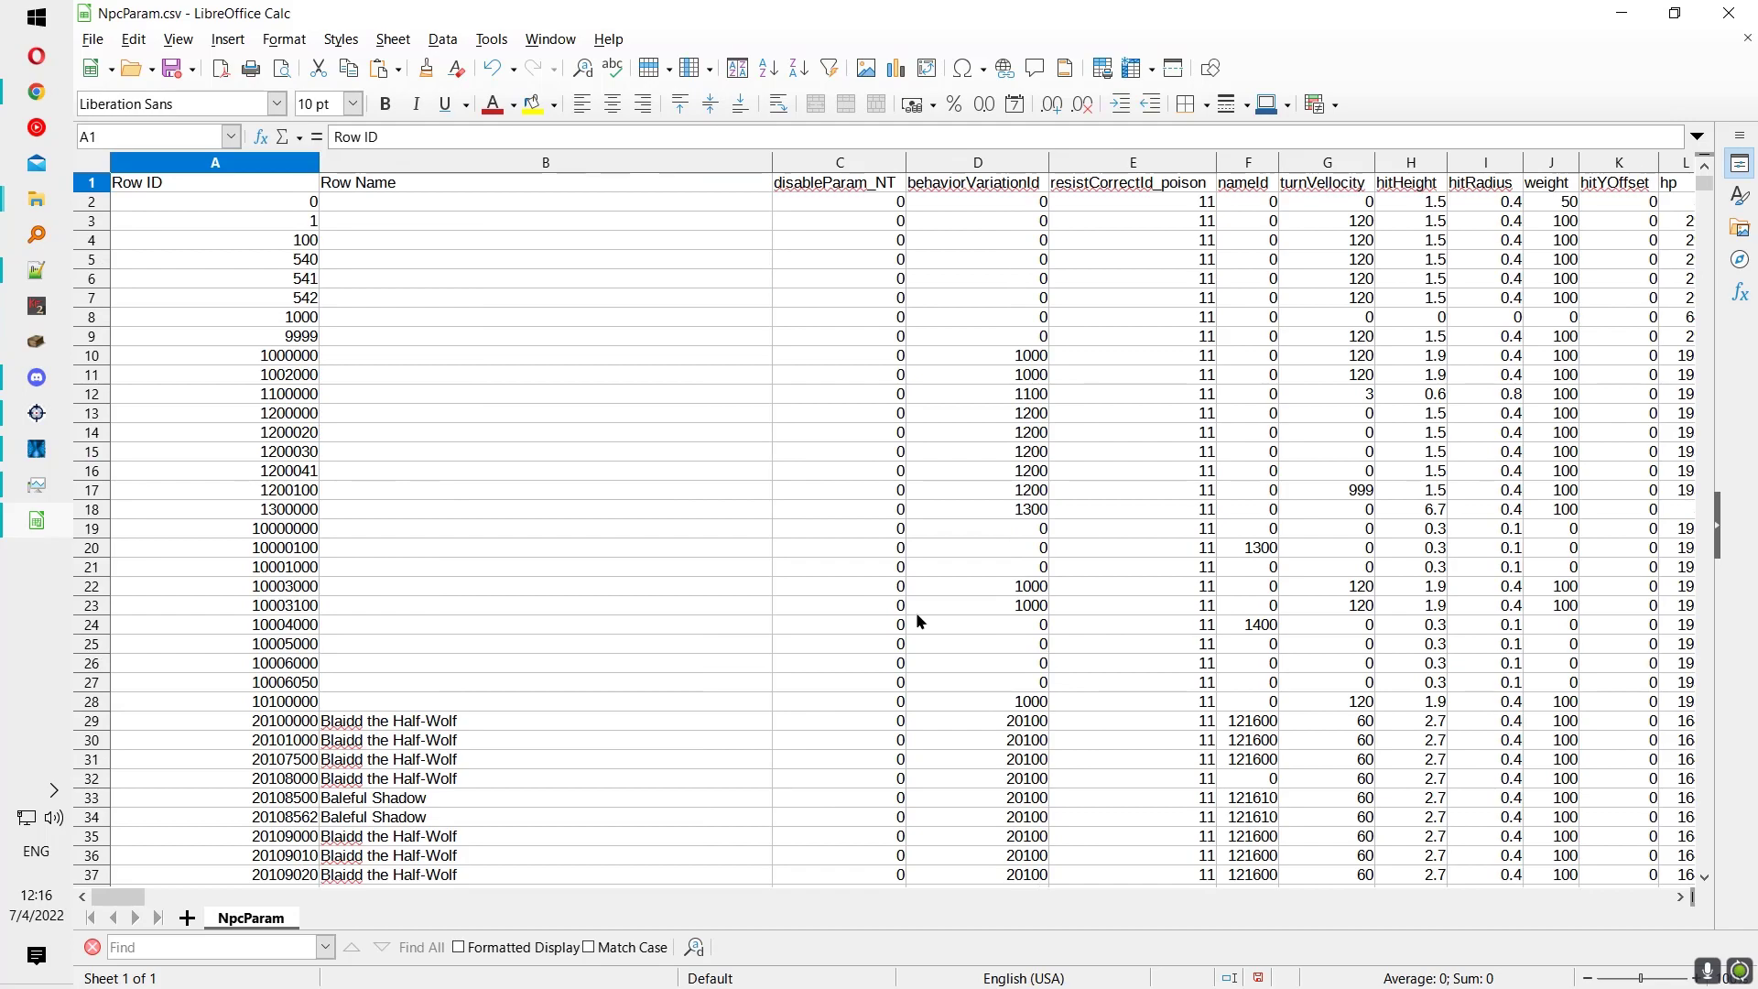
Step: Fill the semicolon from cell LD2 down through LD5021, beside the lockScoreOffset column
key(Right)
key(Right)
key(Right)
key(Right)
key(Right)
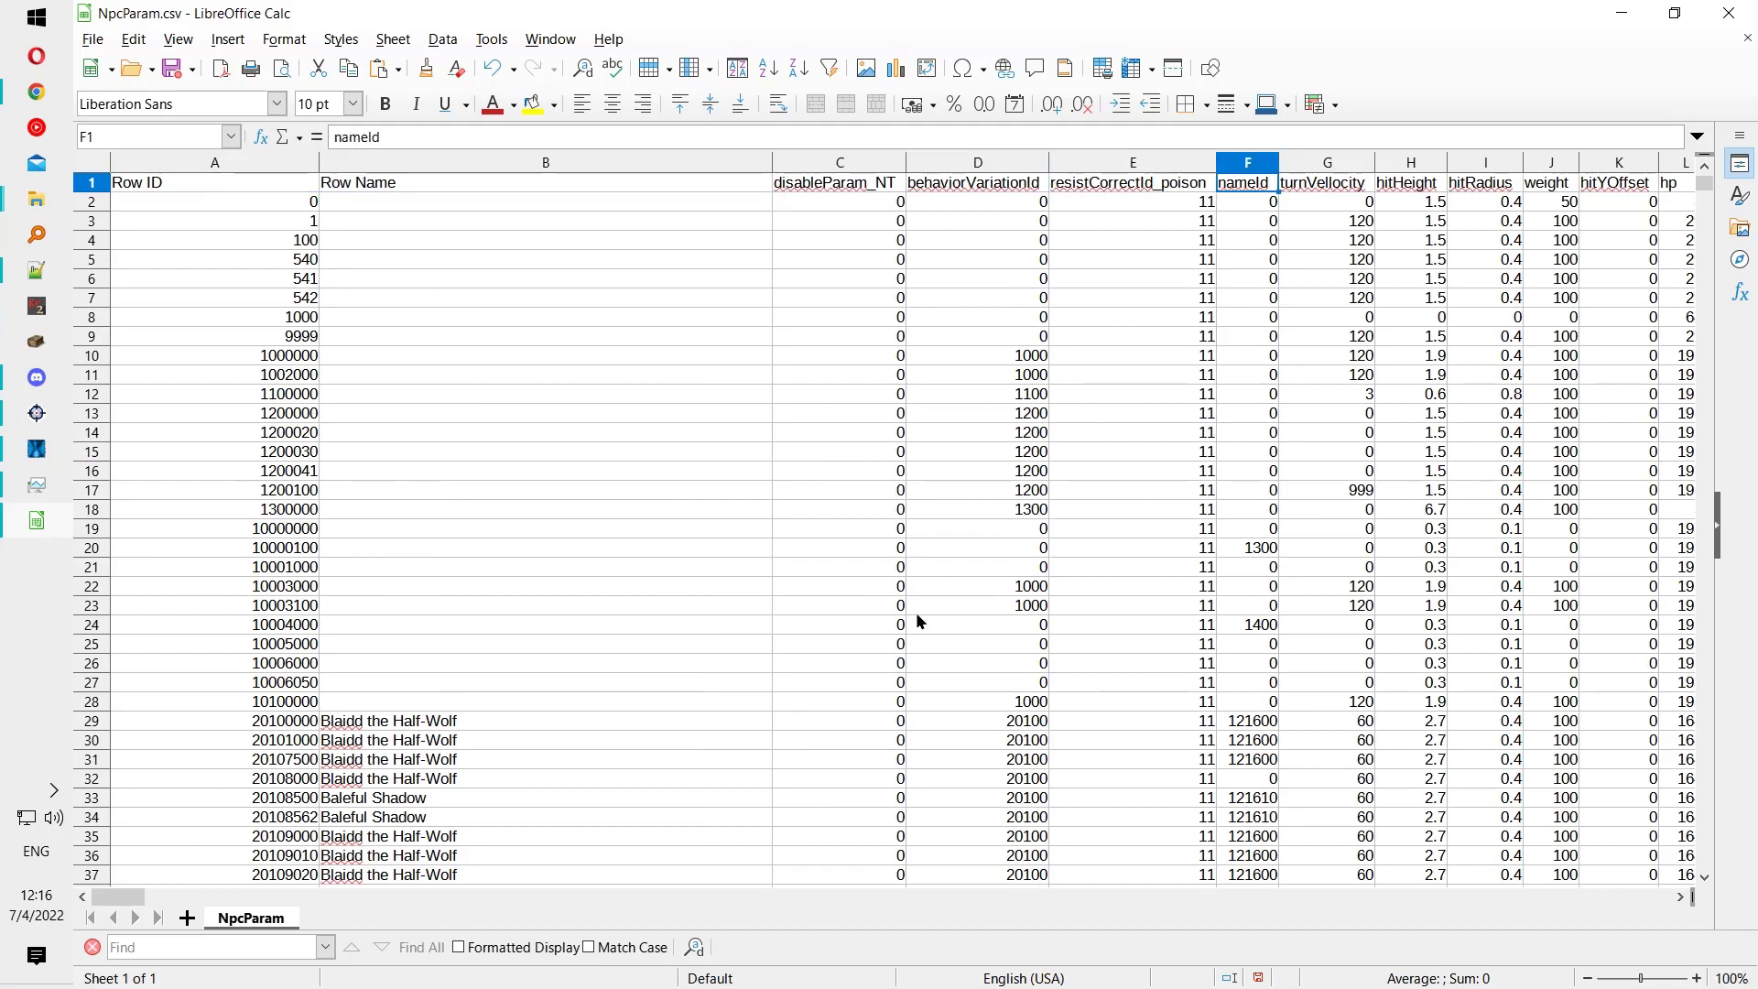
drag(132, 897, 1629, 883)
click(1051, 209)
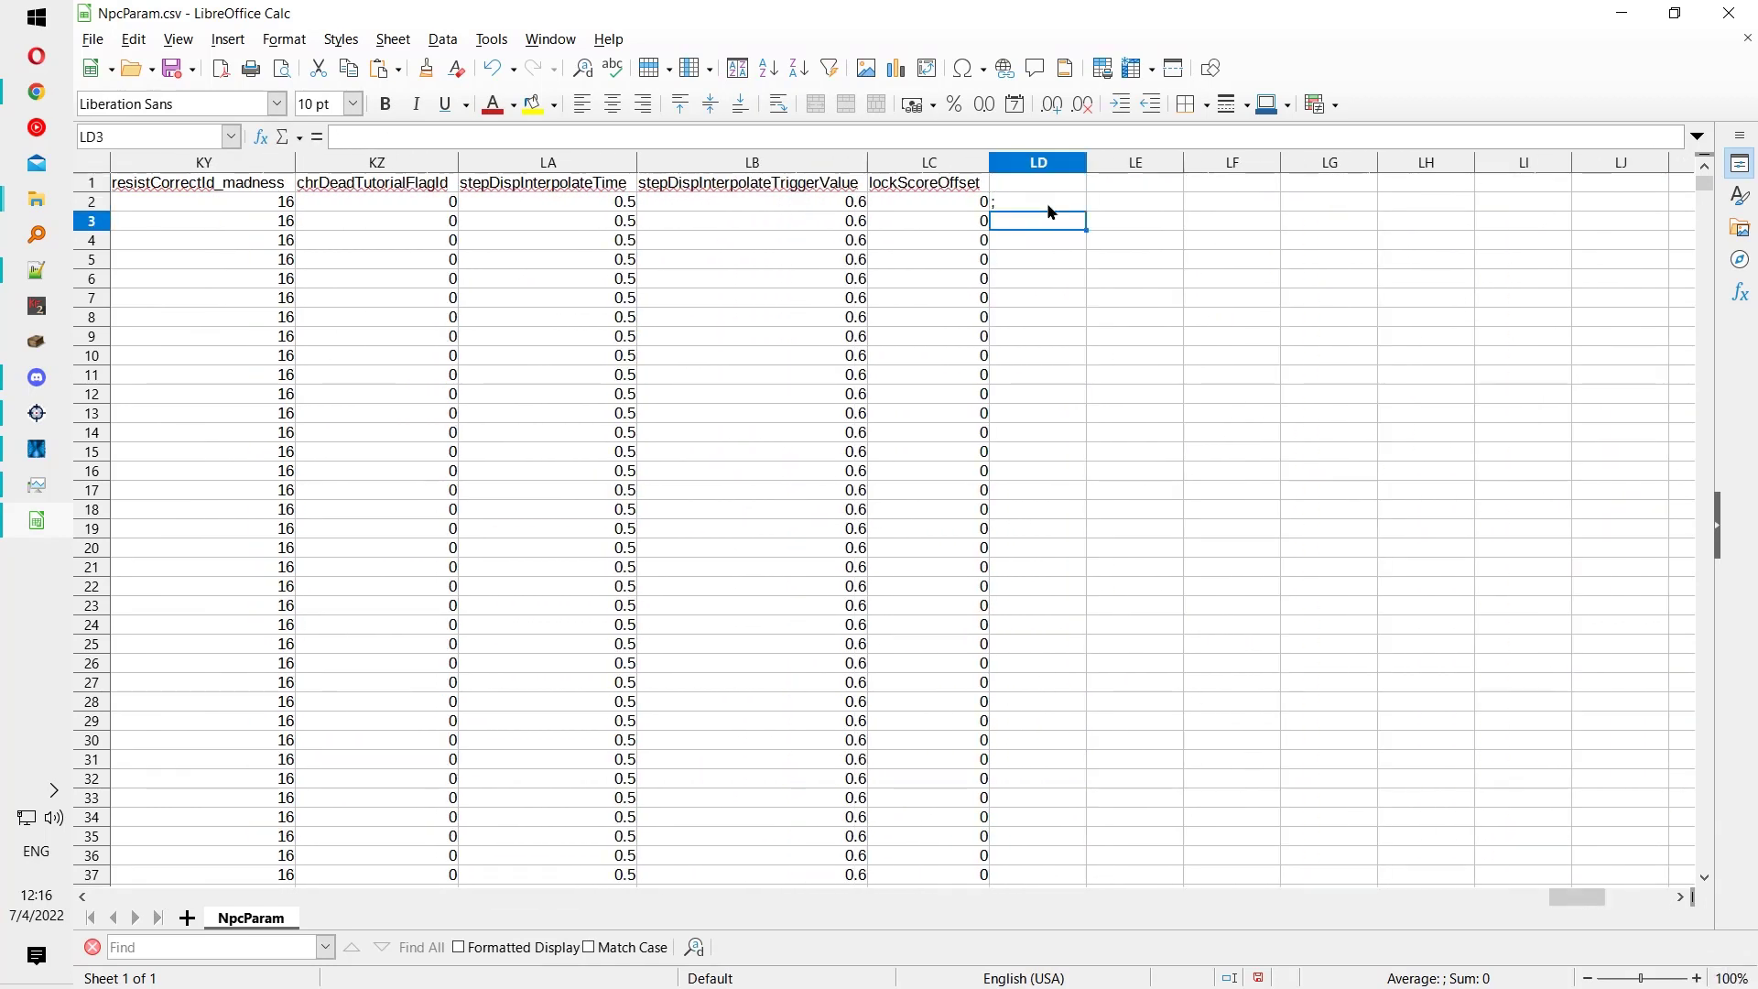
key(ctrl+shift+Down)
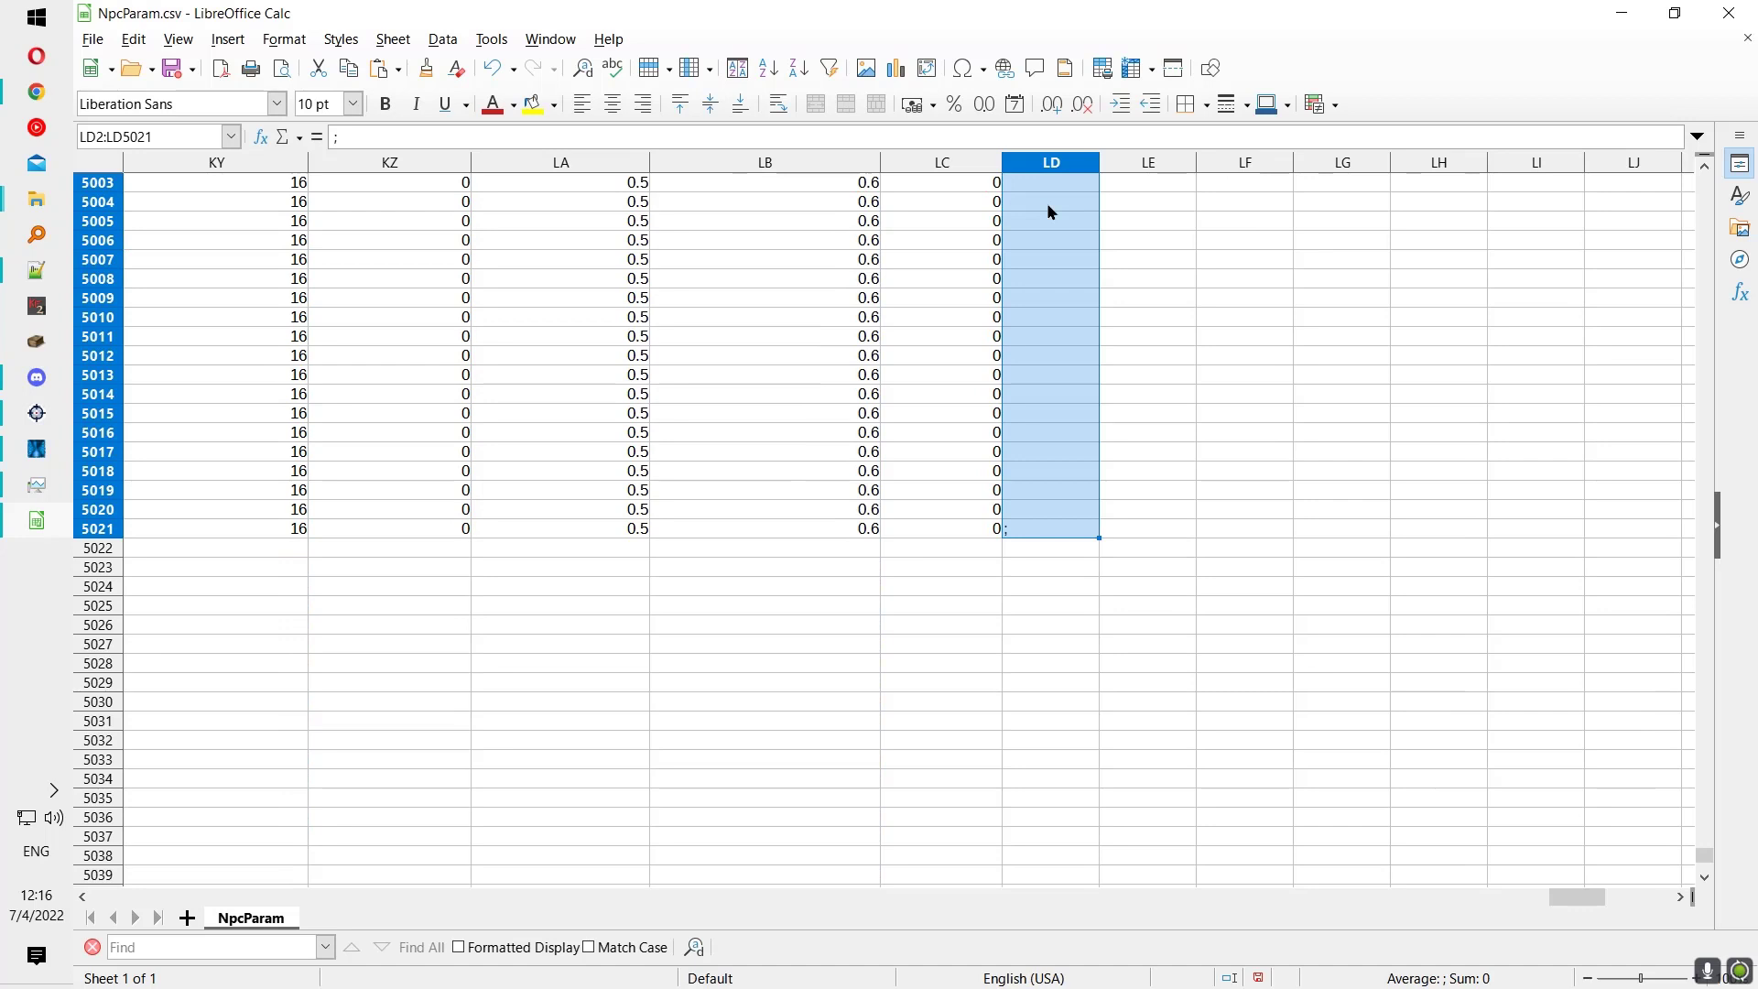
key(ctrl+d)
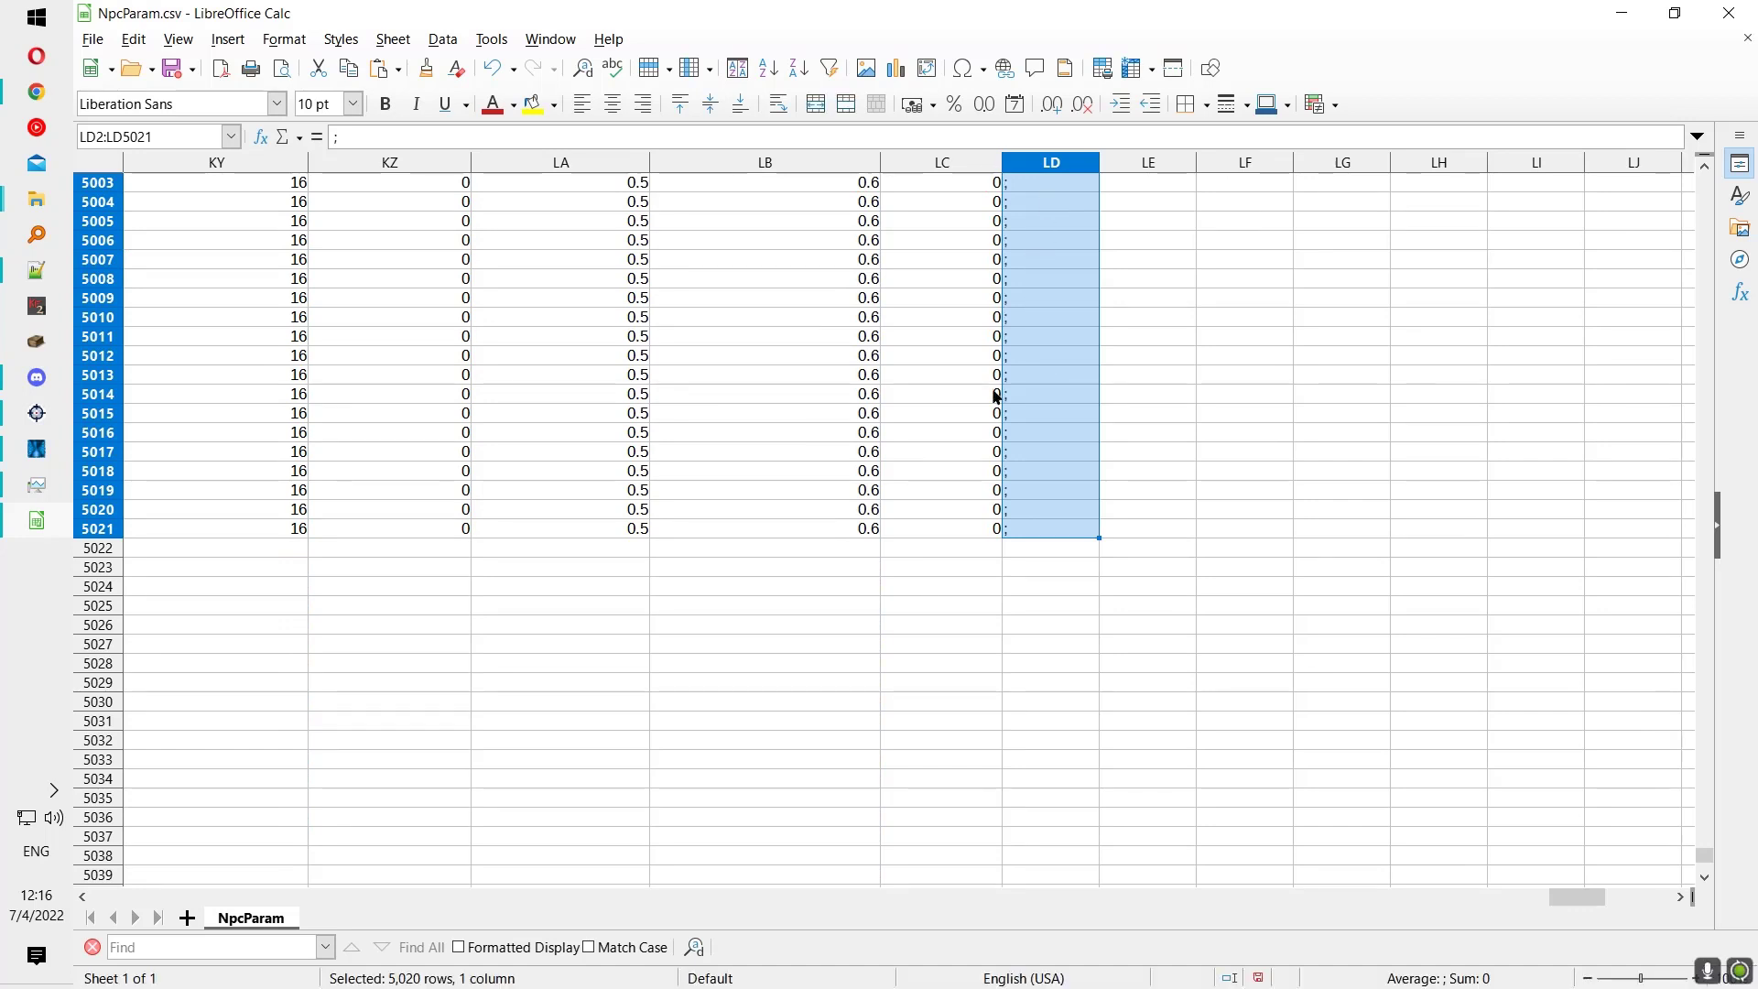
Step: Save NpcParam.csv, keeping the Text CSV format
click(997, 356)
click(1006, 335)
key(ctrl+s)
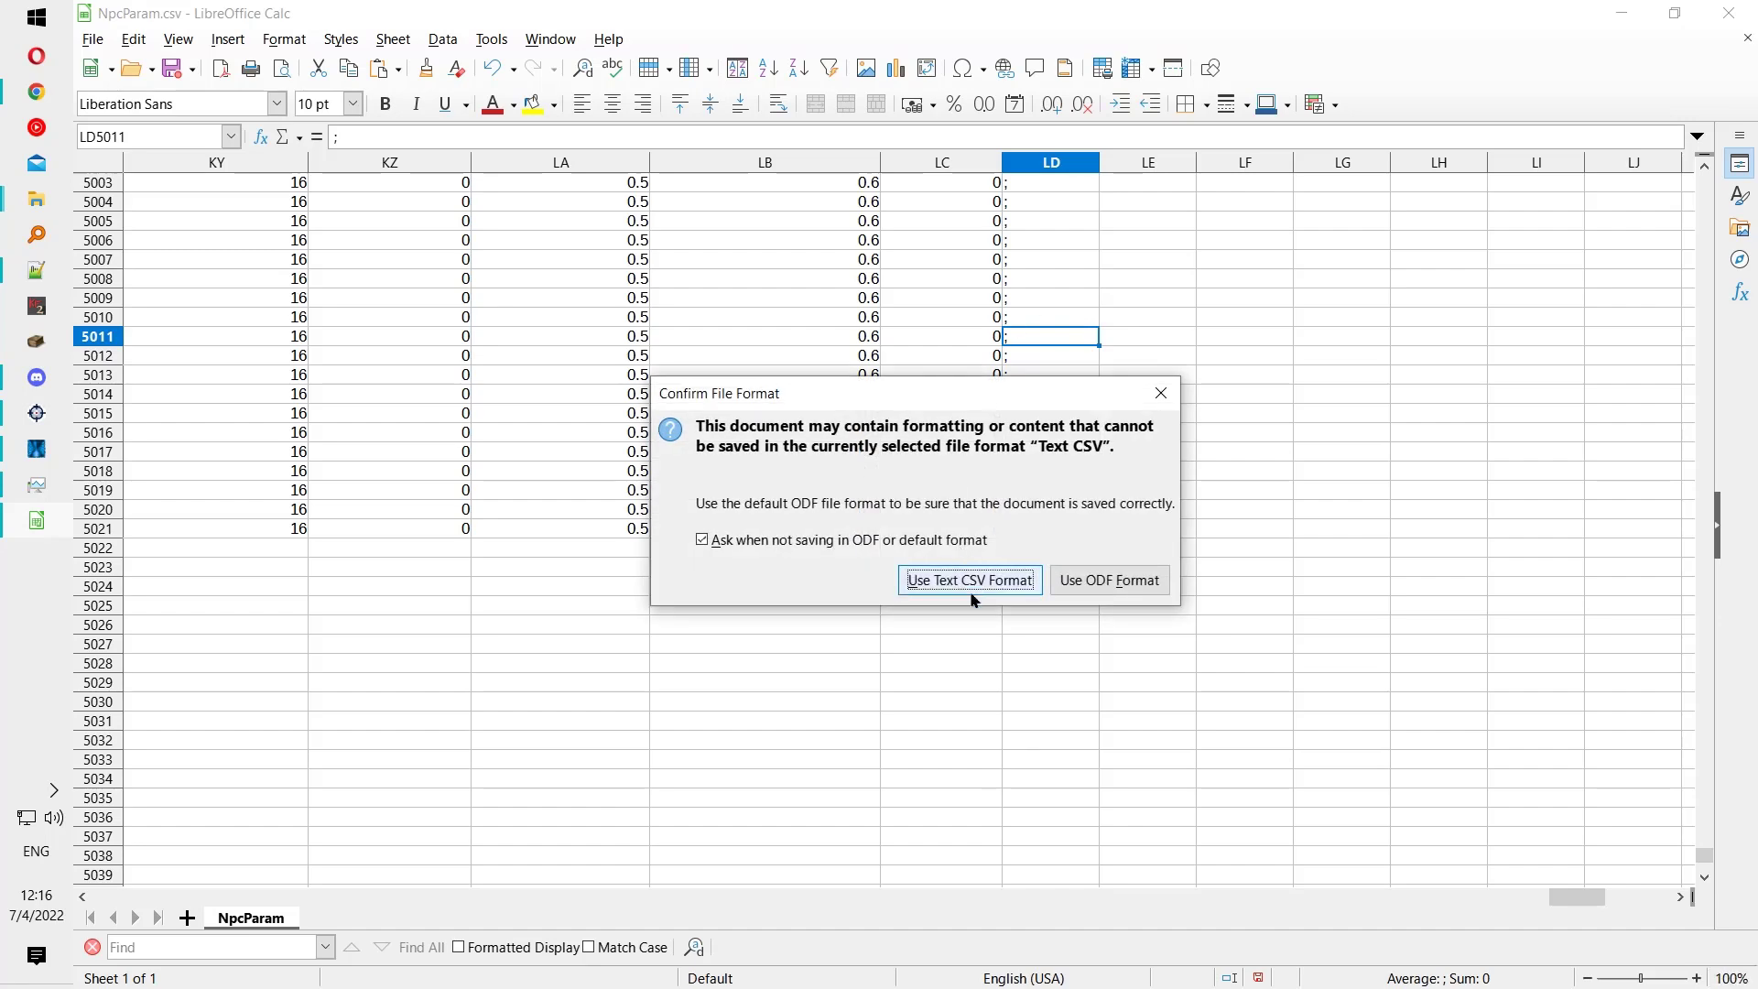
click(970, 581)
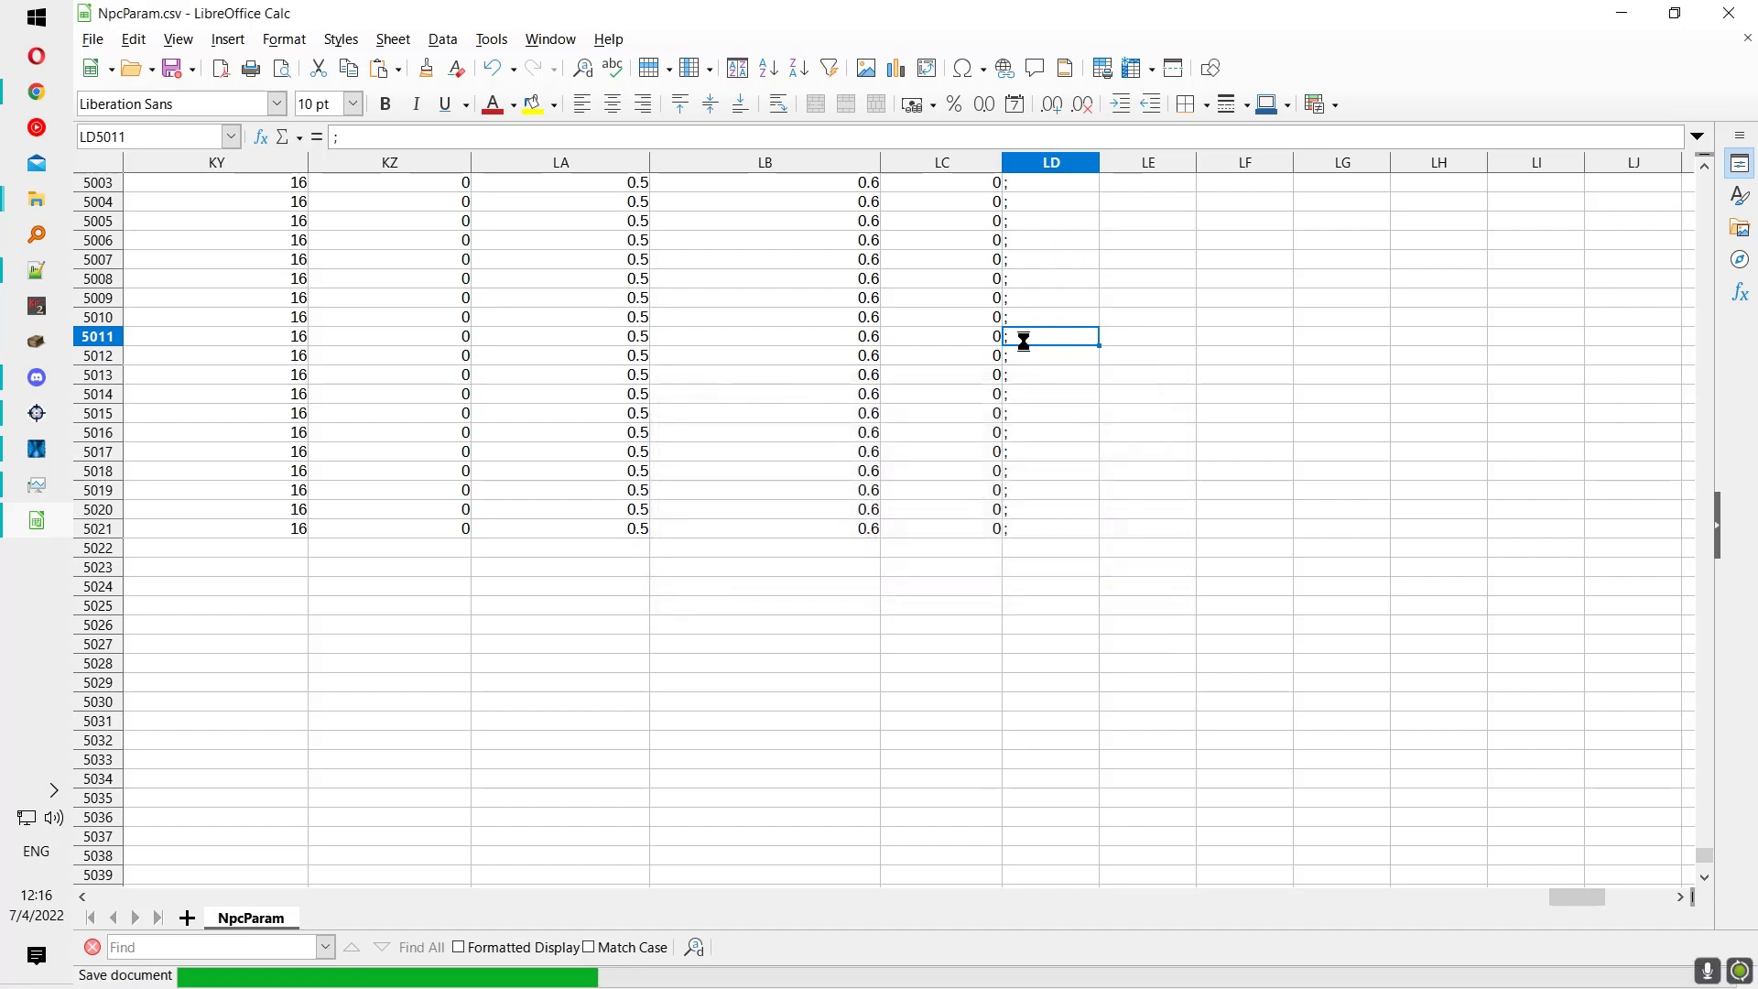
Step: Open NpcParam.csv from the ER folder in Notepad++ and reload the externally modified version
click(1620, 14)
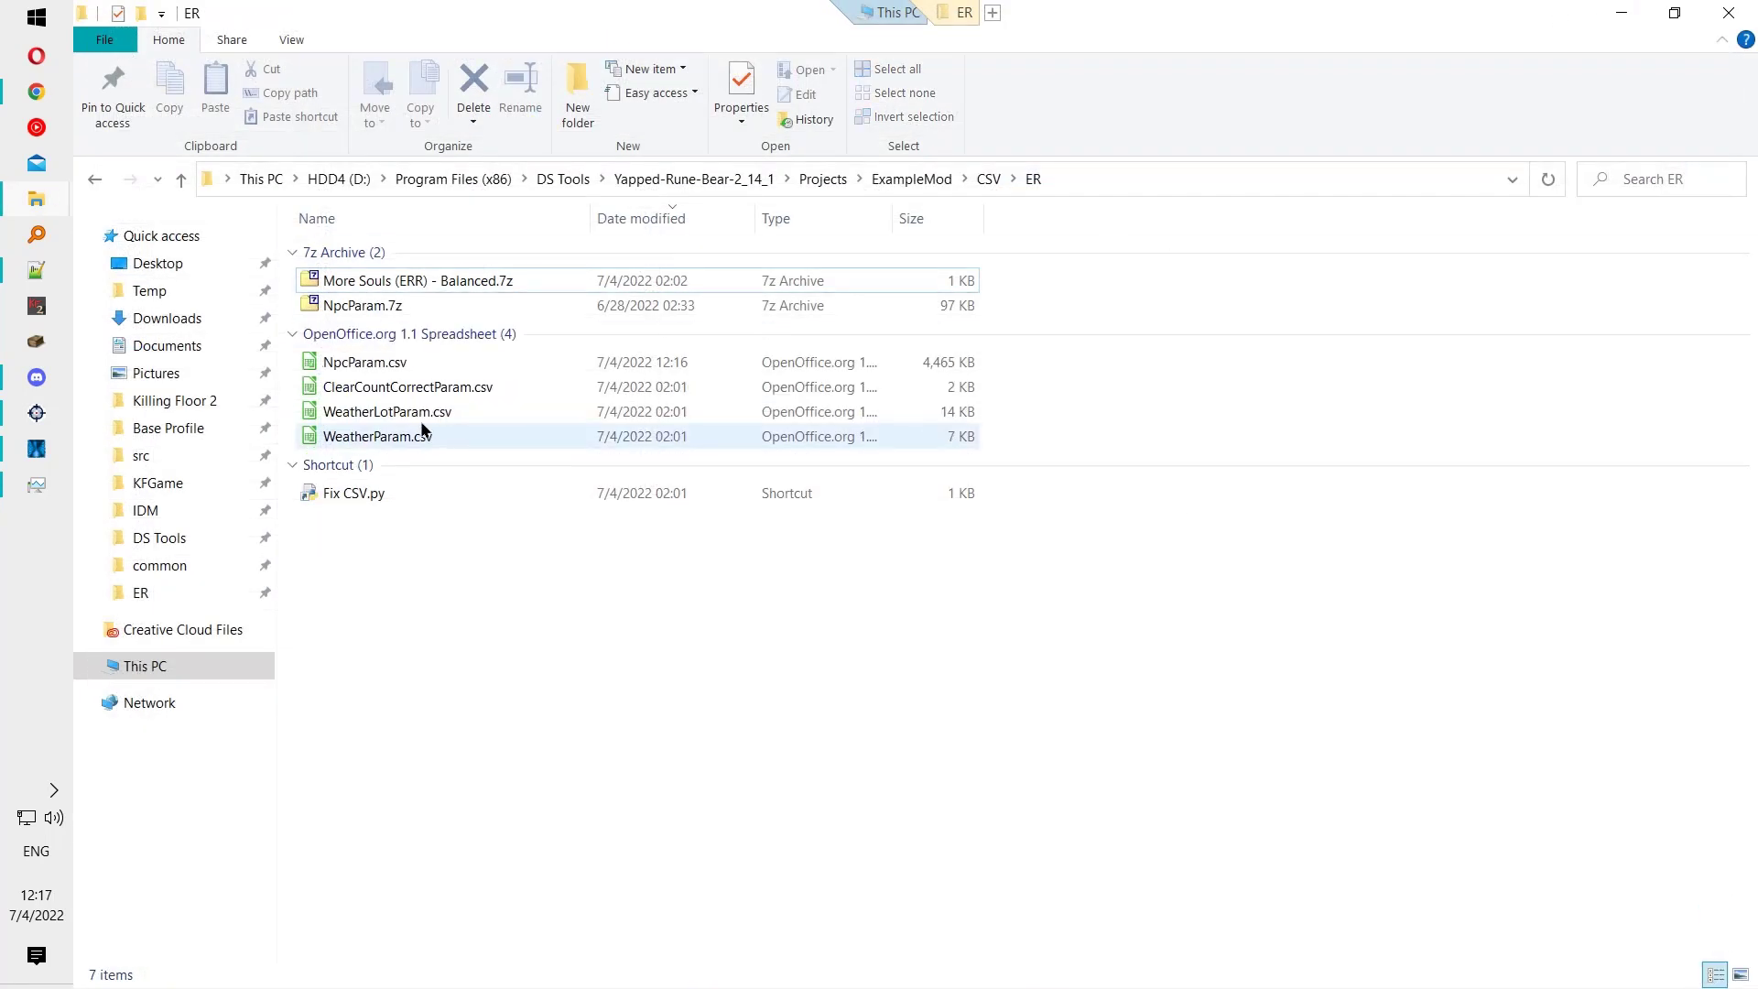
right_click(365, 362)
click(449, 503)
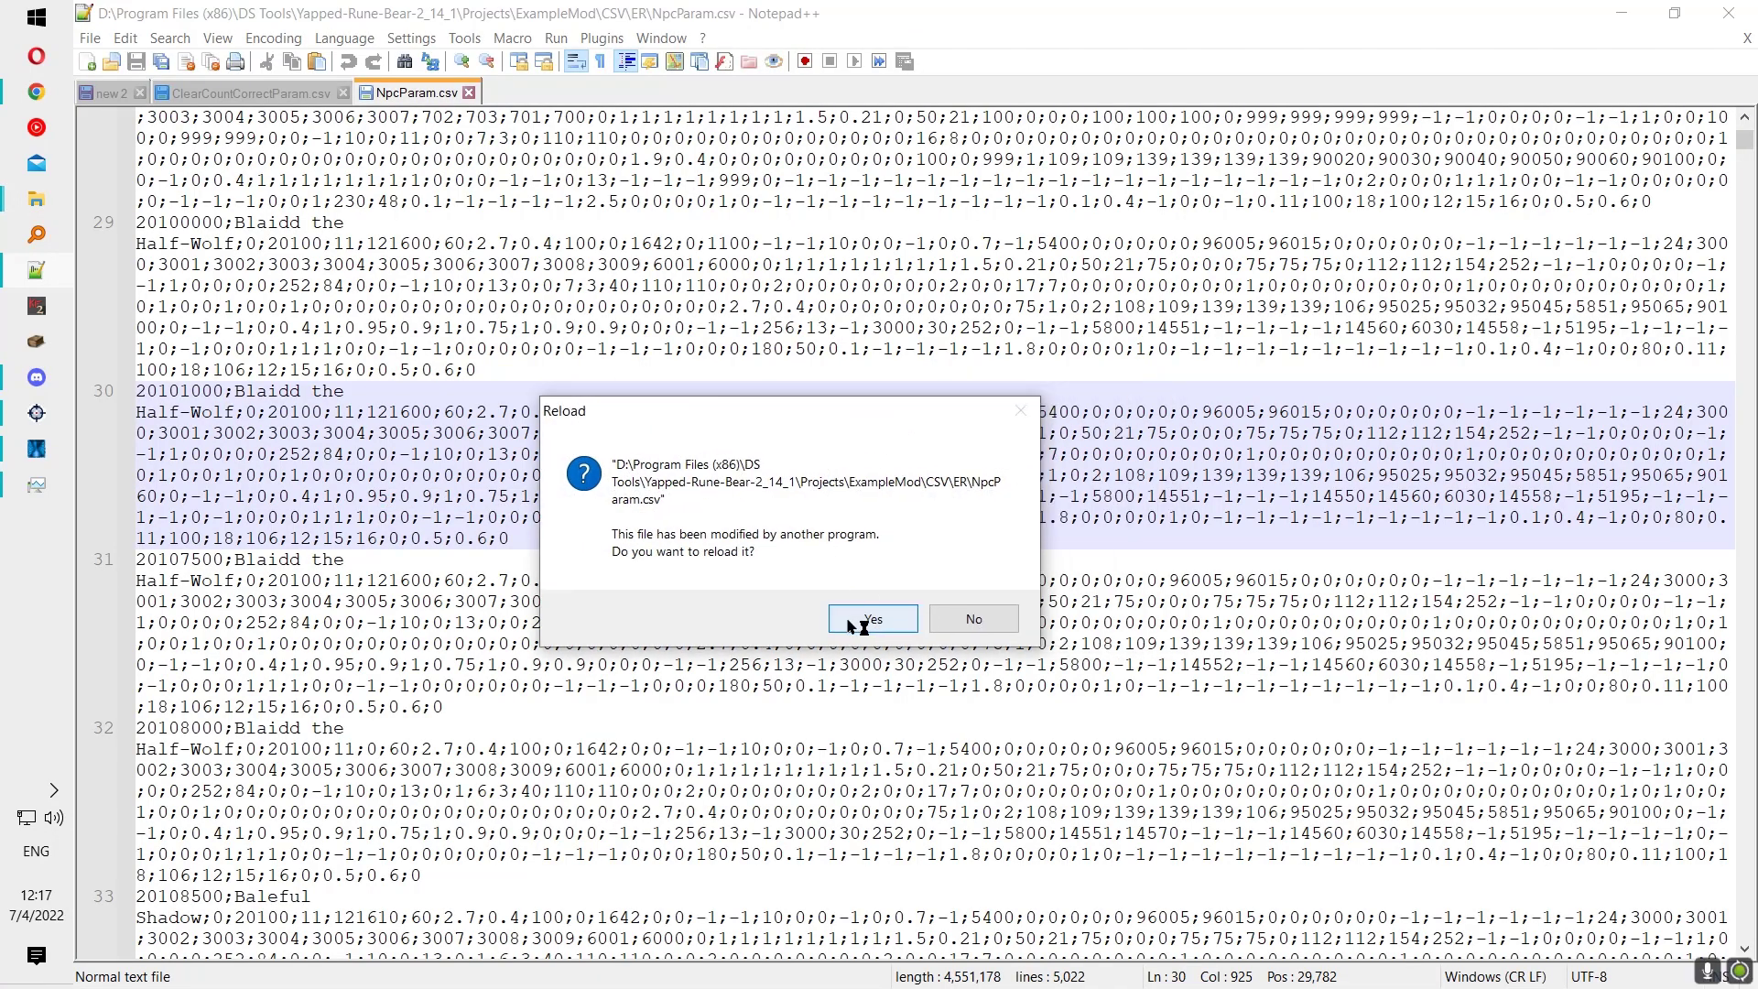
click(870, 617)
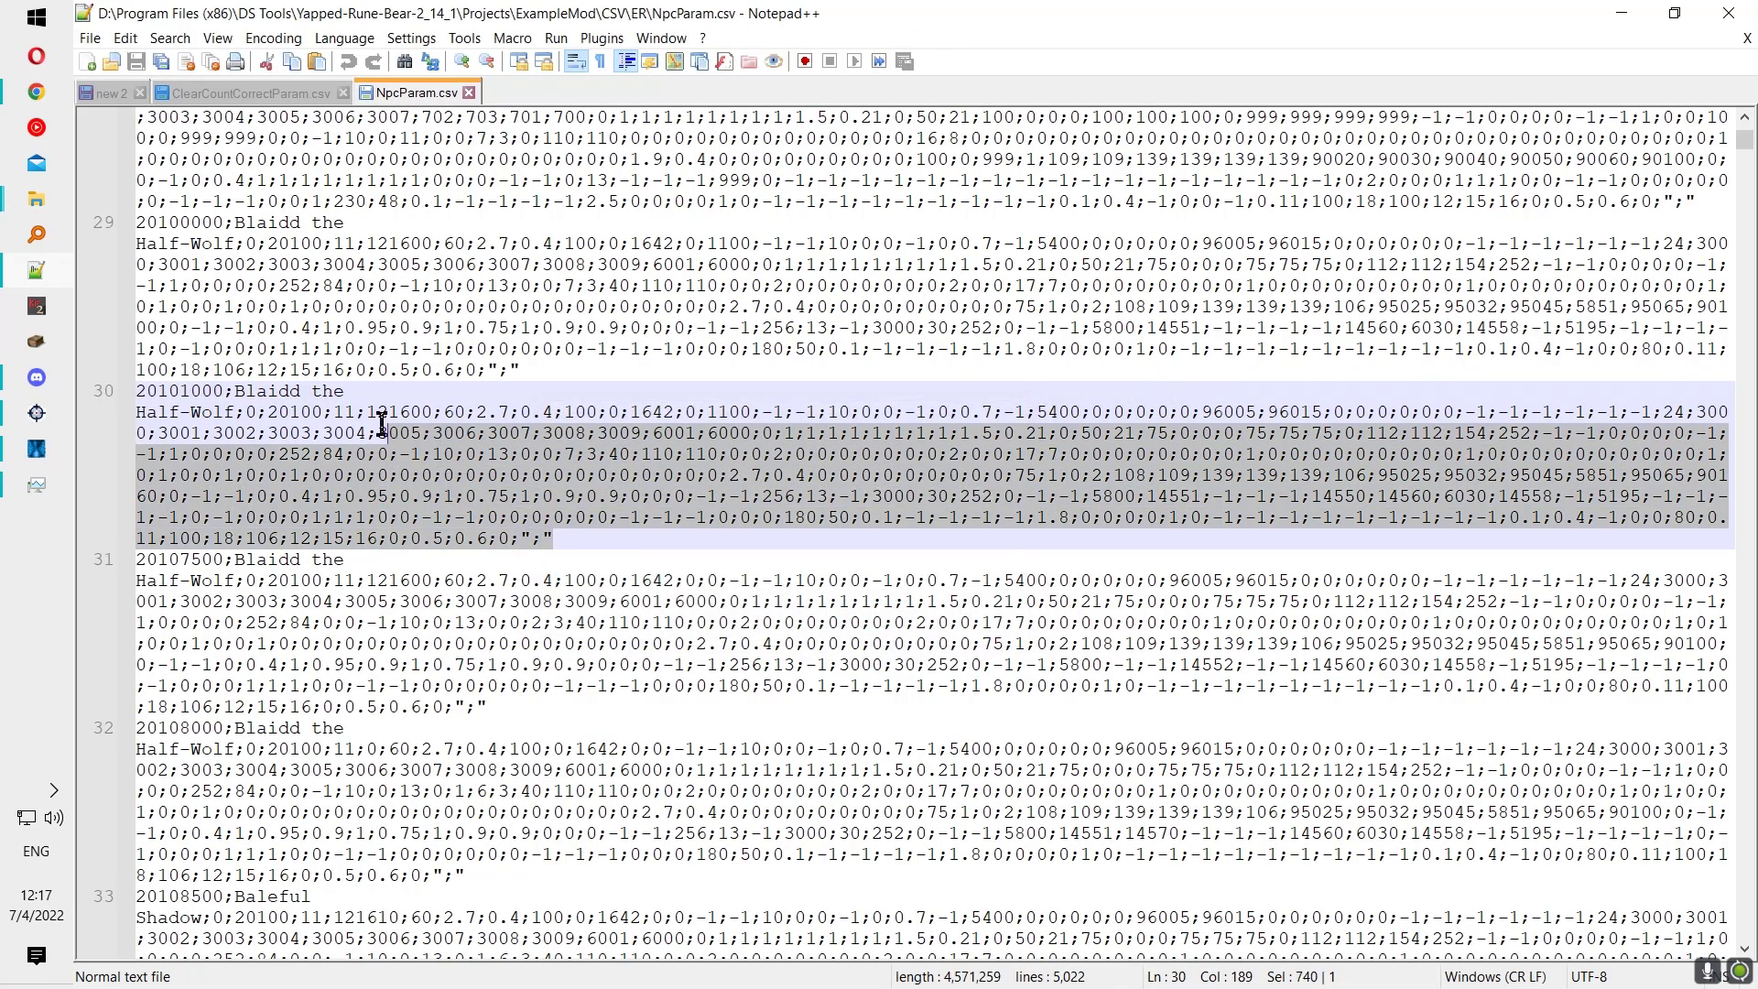
Step: Examine the characters at the end of lines 29 and 30 in NpcParam.csv, dismissing the mail notification
click(562, 366)
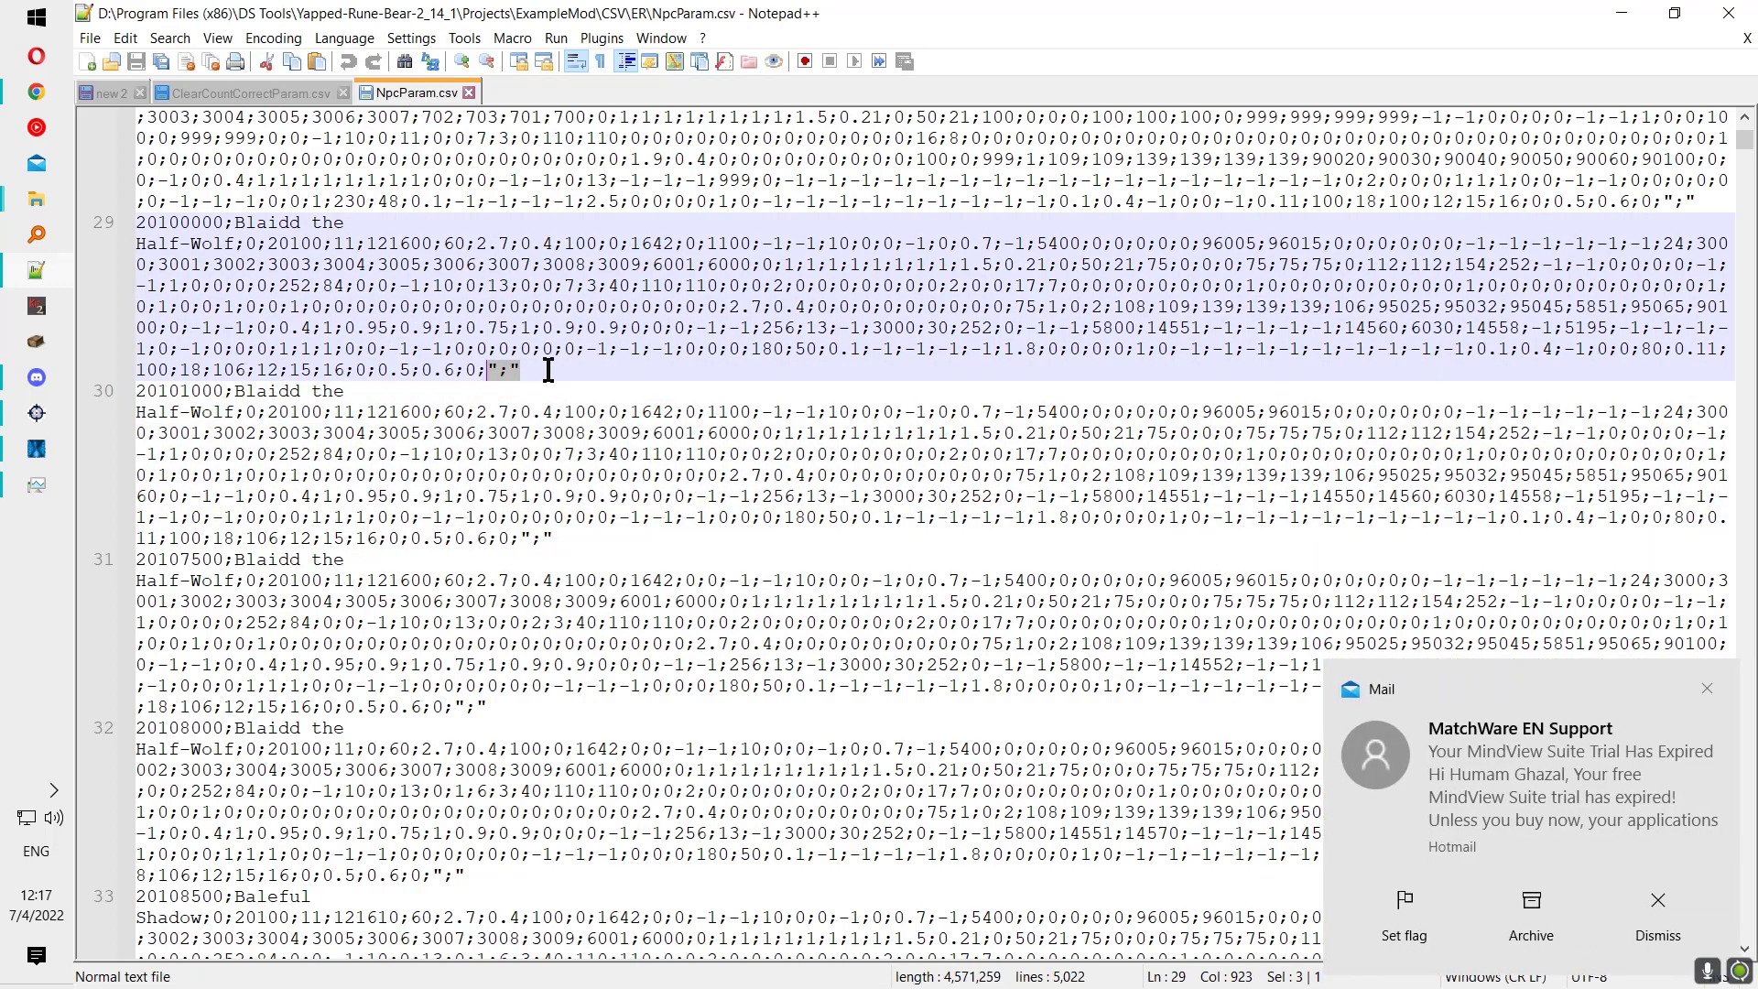
click(1708, 688)
drag(522, 369, 473, 371)
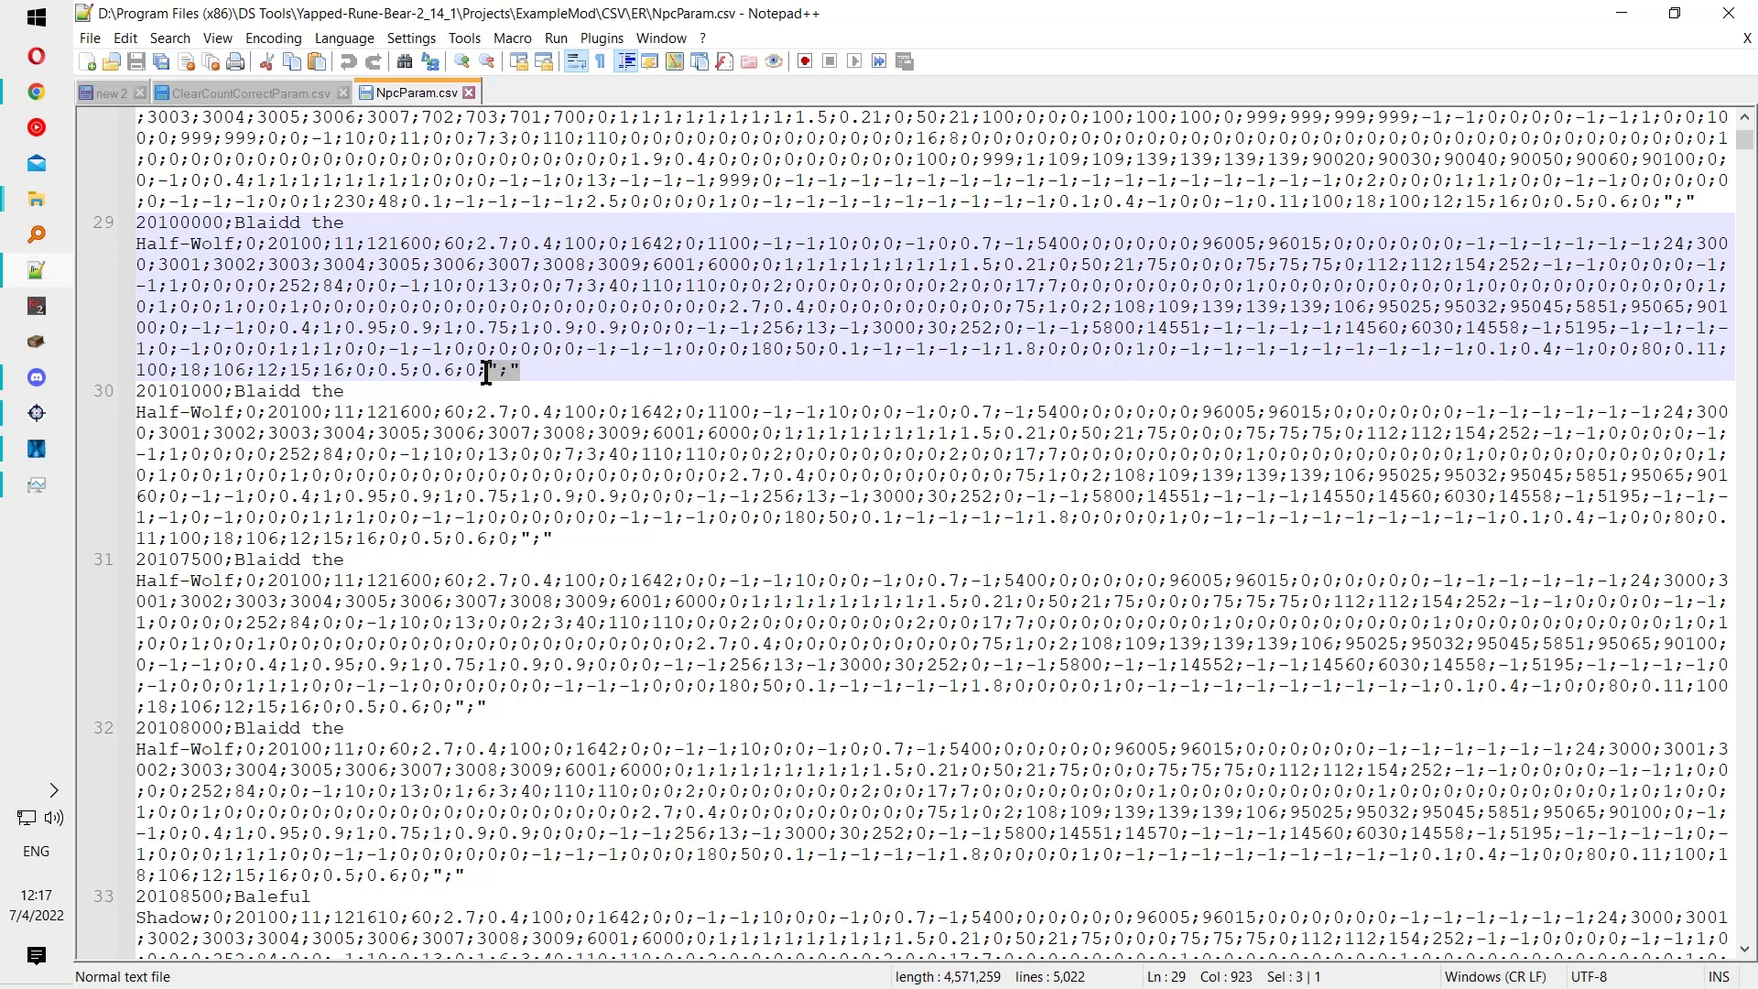
drag(477, 375, 482, 375)
click(506, 371)
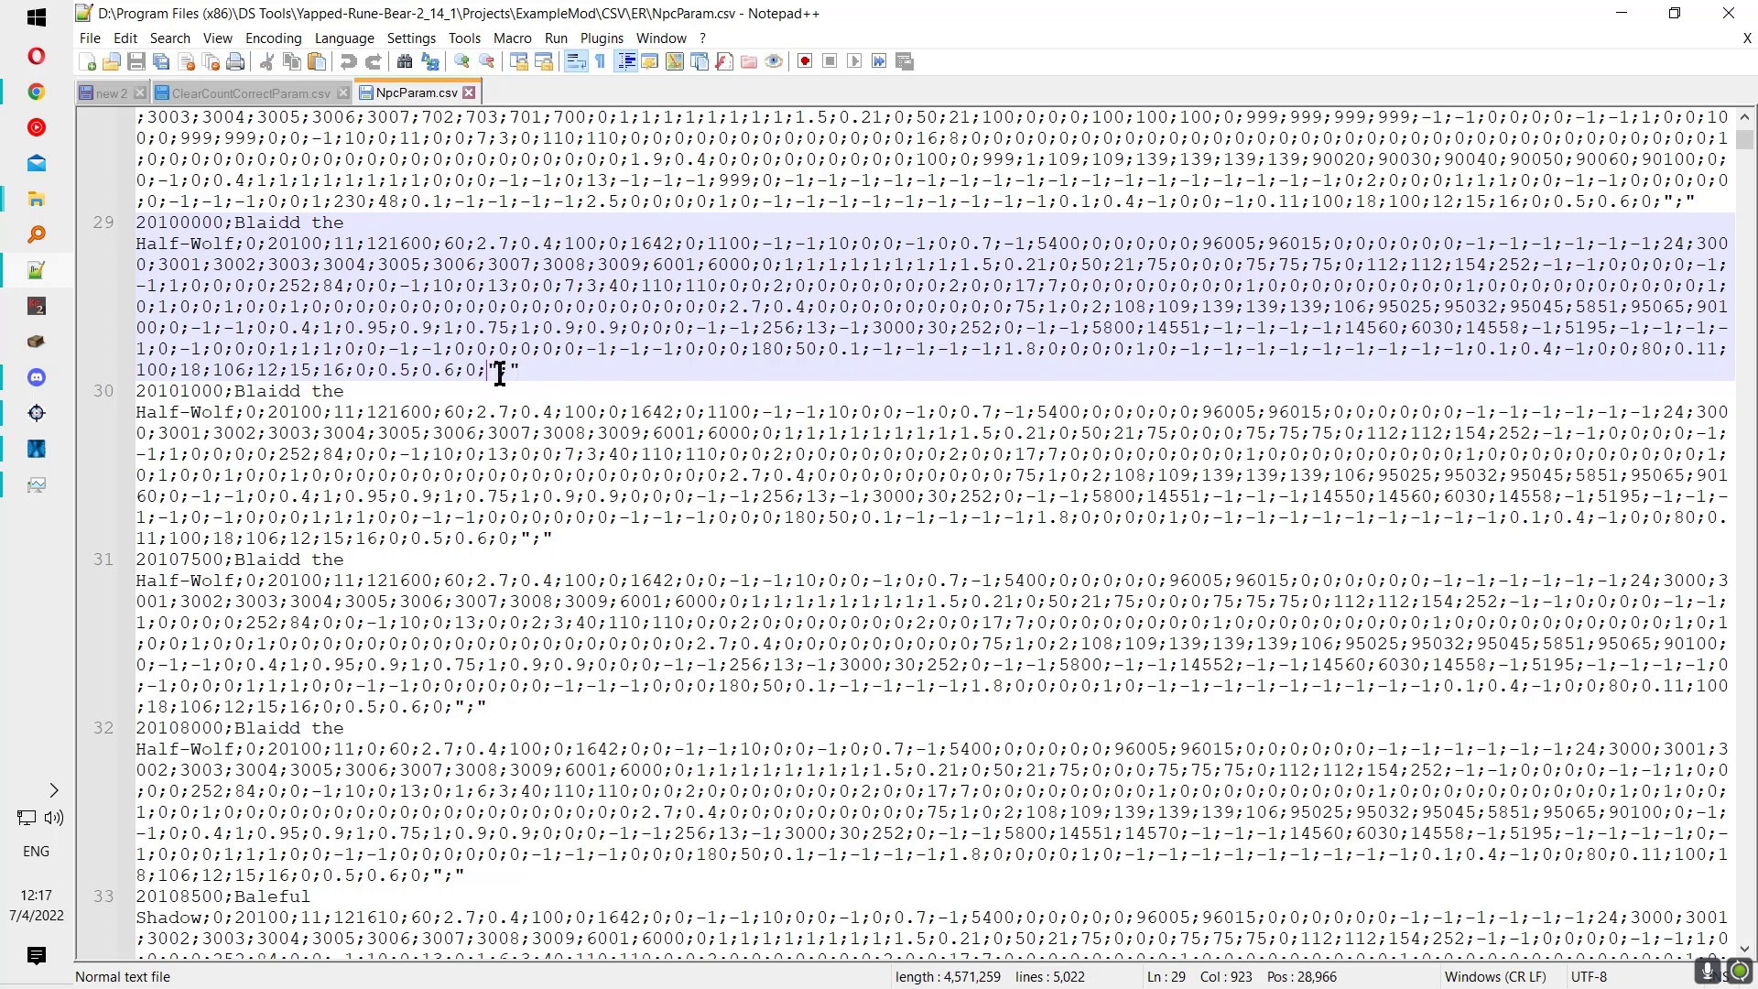
drag(477, 372, 518, 376)
click(485, 372)
click(573, 552)
click(602, 541)
mouse_move(525, 367)
mouse_down()
mouse_move(485, 367)
mouse_move(561, 377)
mouse_move(477, 373)
mouse_move(514, 375)
mouse_up()
double_click(482, 374)
click(481, 374)
Step: Reopen NpcParam.csv from the ER folder in LibreOffice Calc, accepting the text import settings
mouse_move(37, 198)
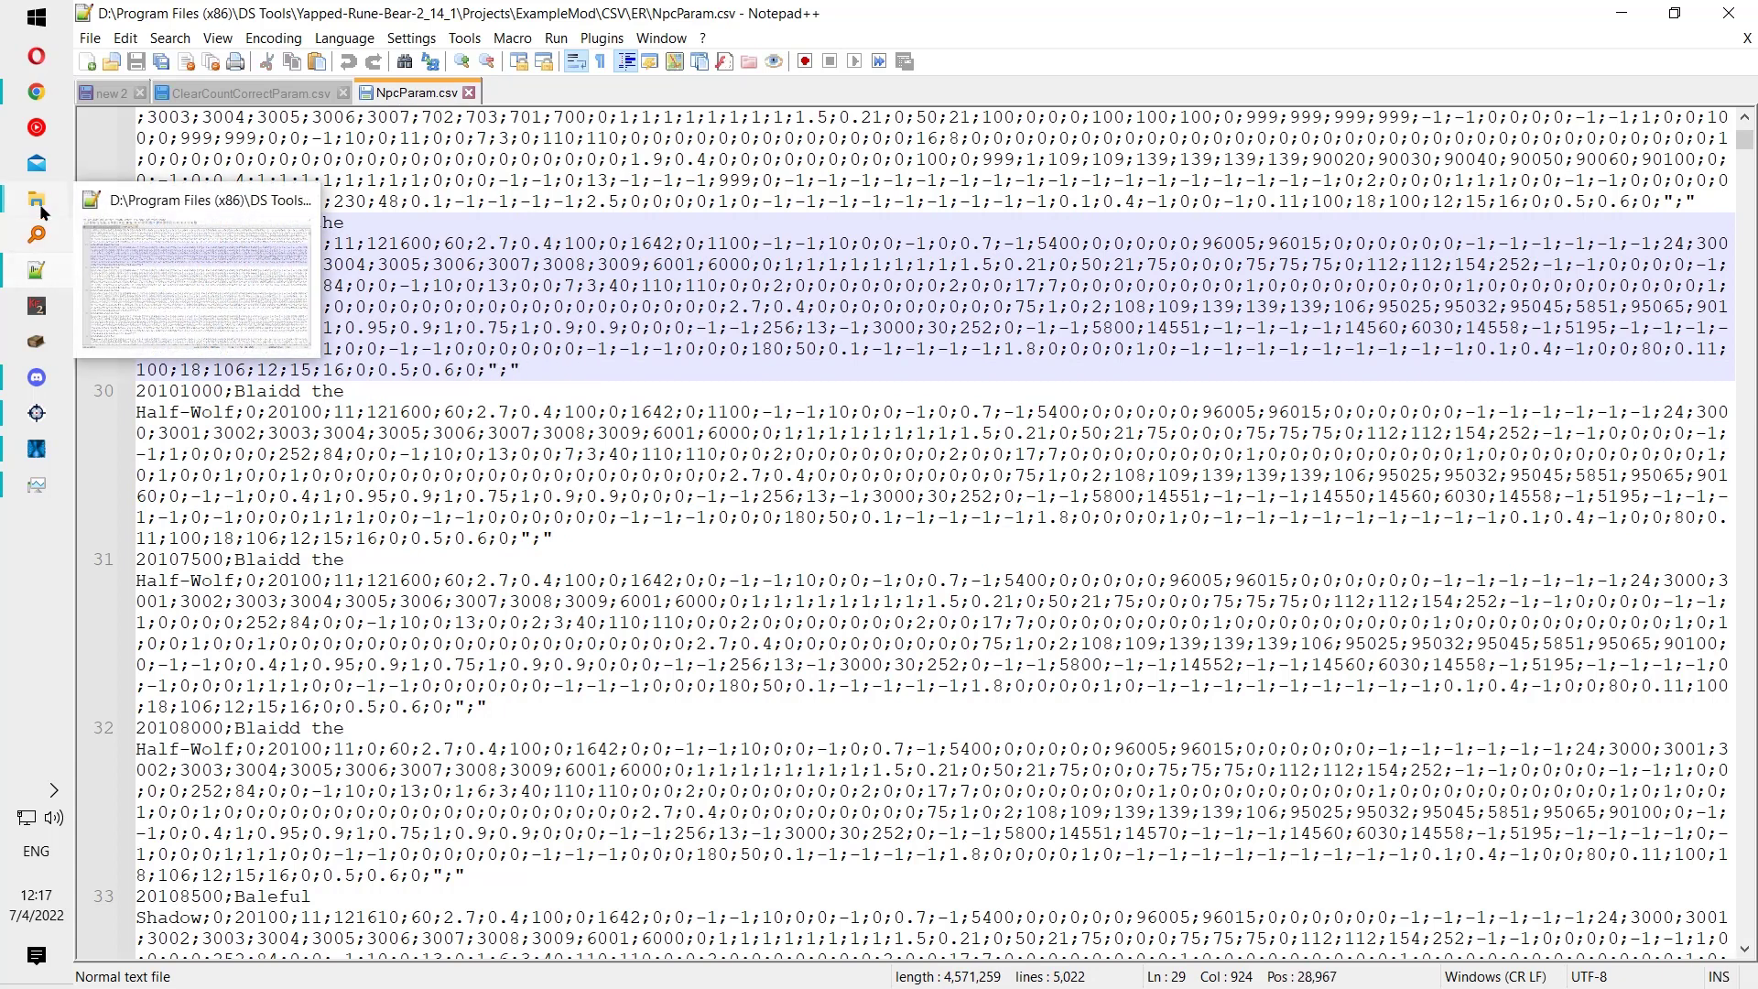
click(269, 295)
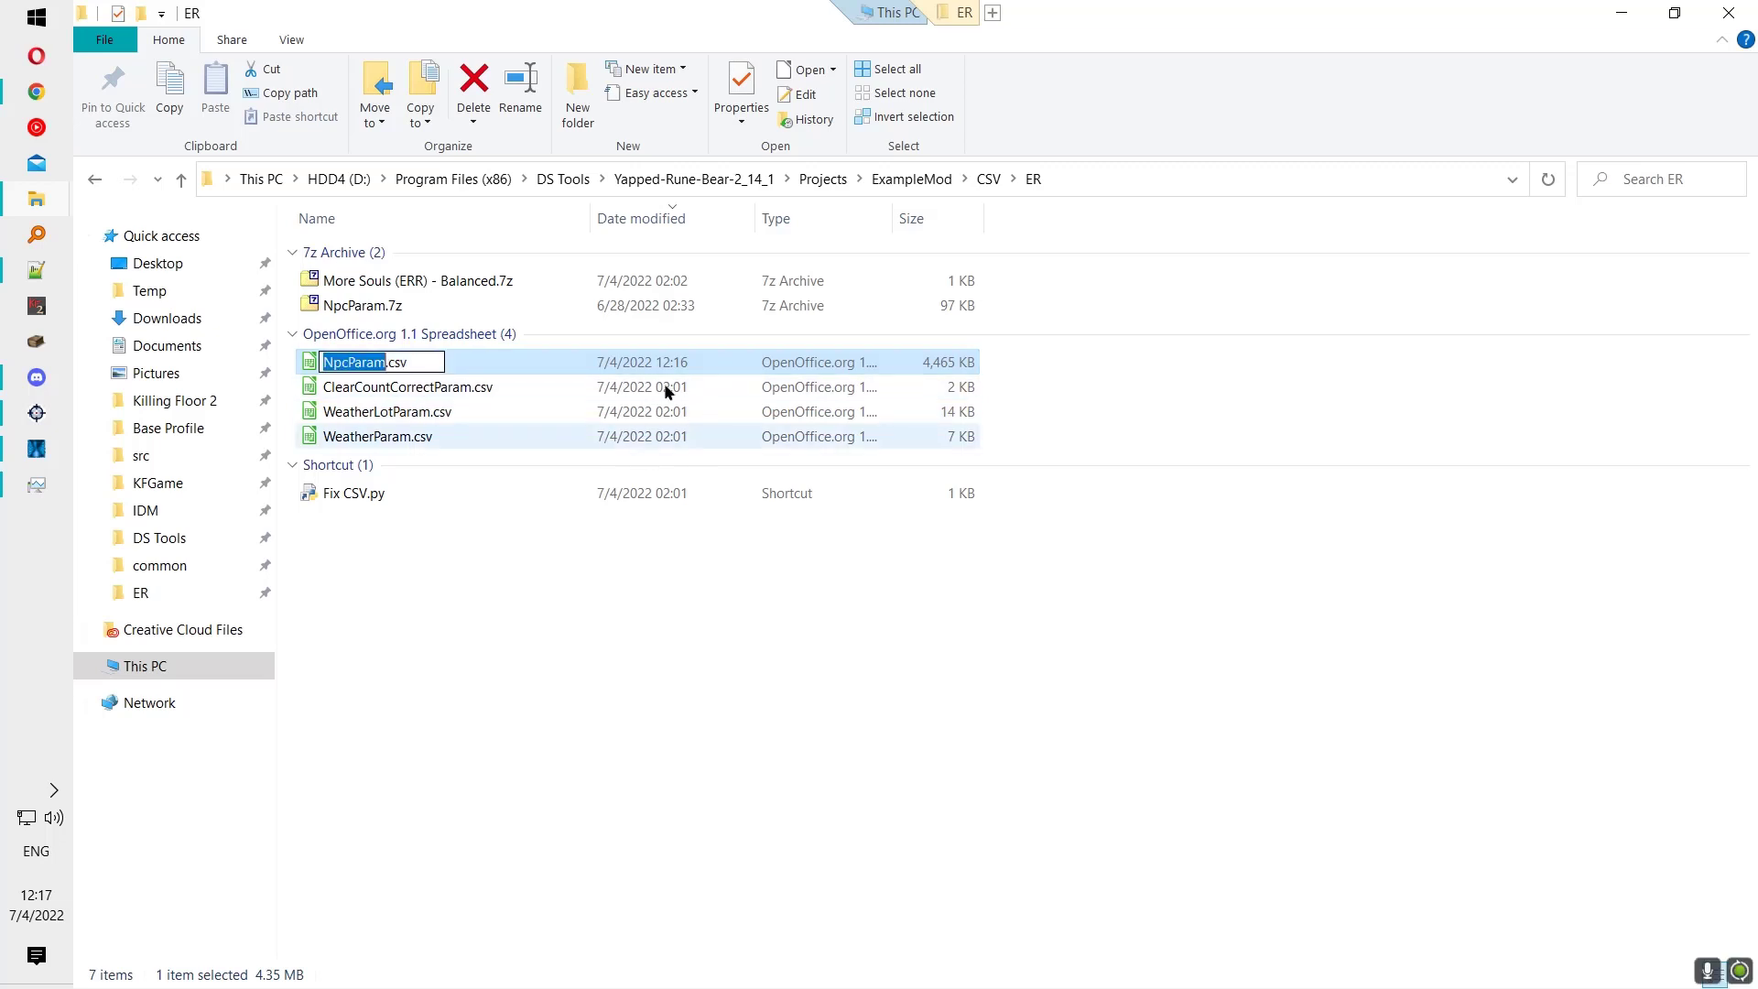
double_click(740, 361)
click(1038, 786)
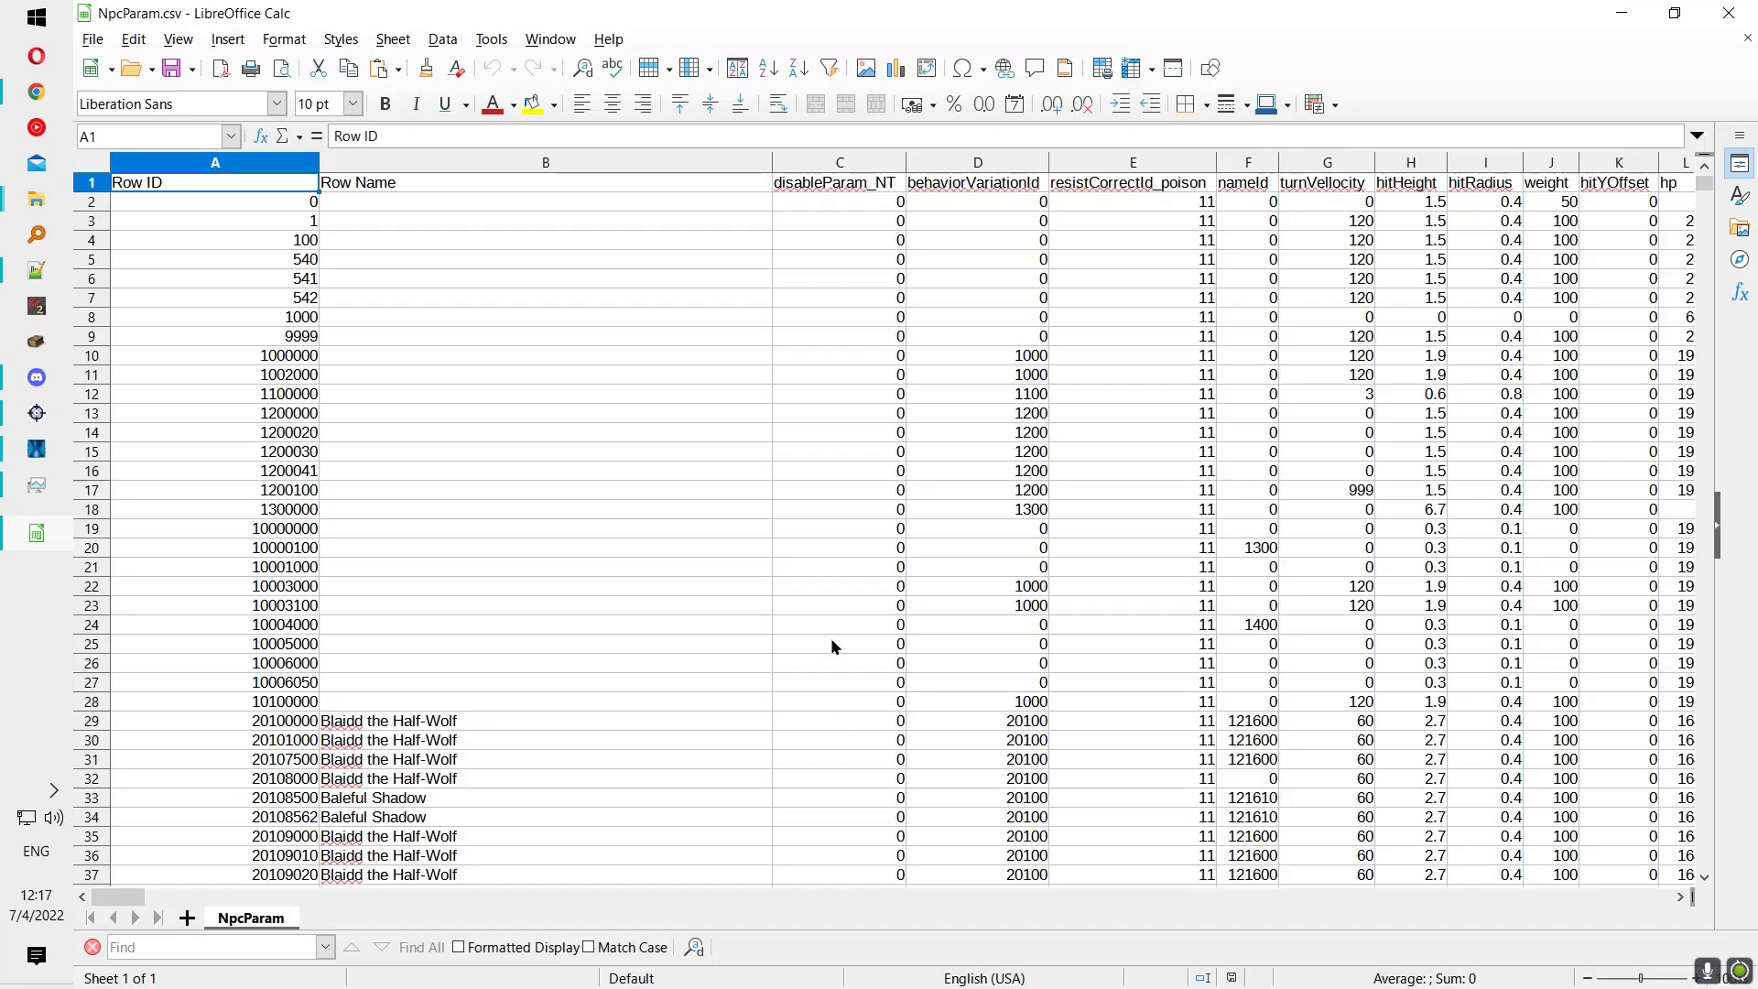
Step: Enter 1 in cell LE7, beside the semicolon column at the end of the data
click(845, 311)
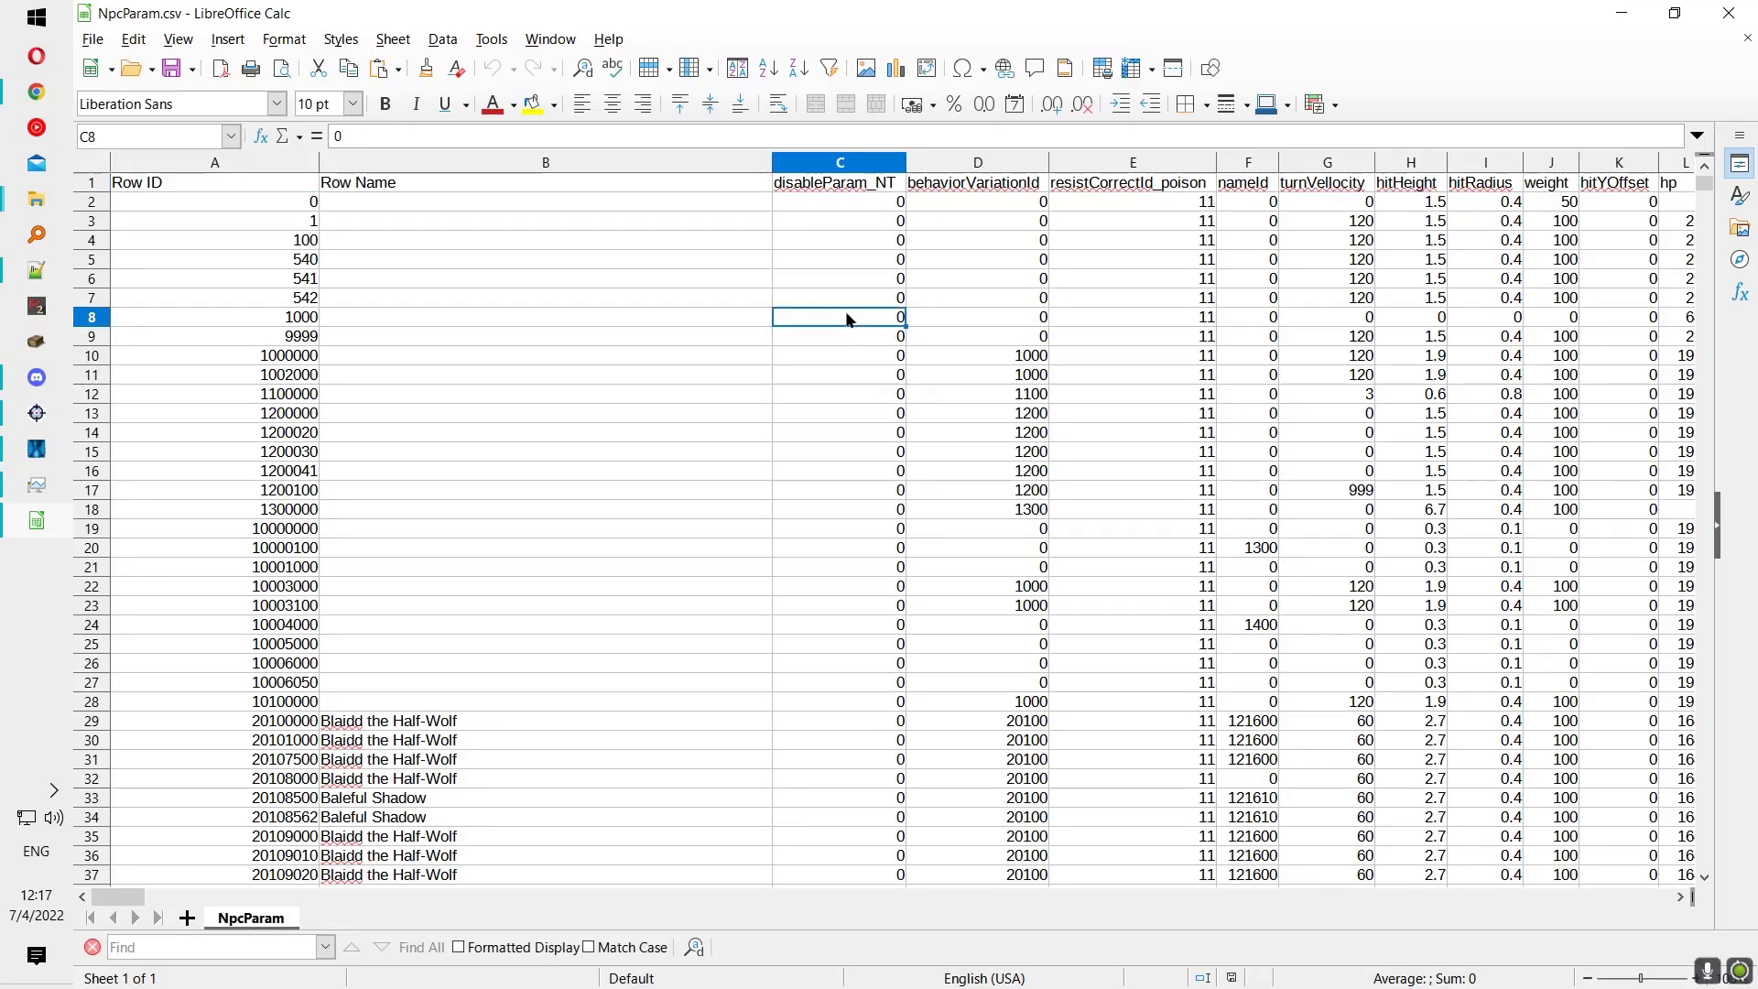
key(ctrl+Right)
key(ctrl+Right)
key(ctrl+Left)
key(Up)
key(Right)
text(1)
key(Return)
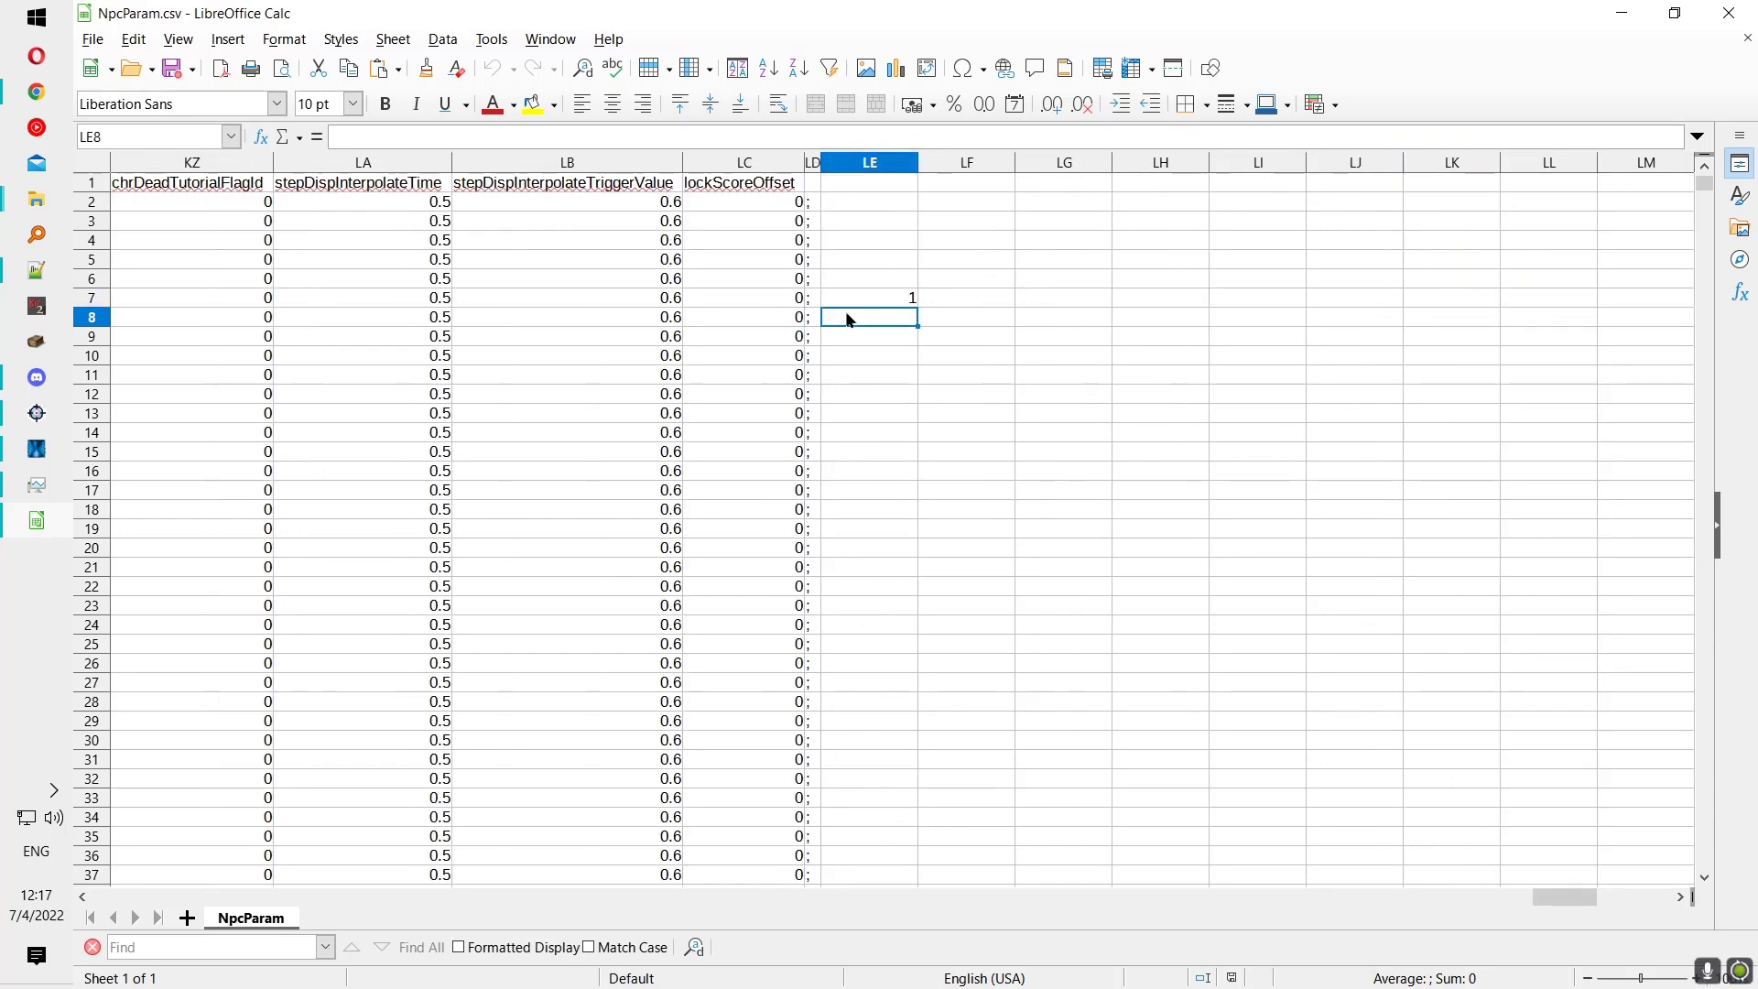
Step: Try entering ;1 in cell LF7, and inspect the semicolon in cell LD7
click(814, 299)
click(860, 291)
key(Right)
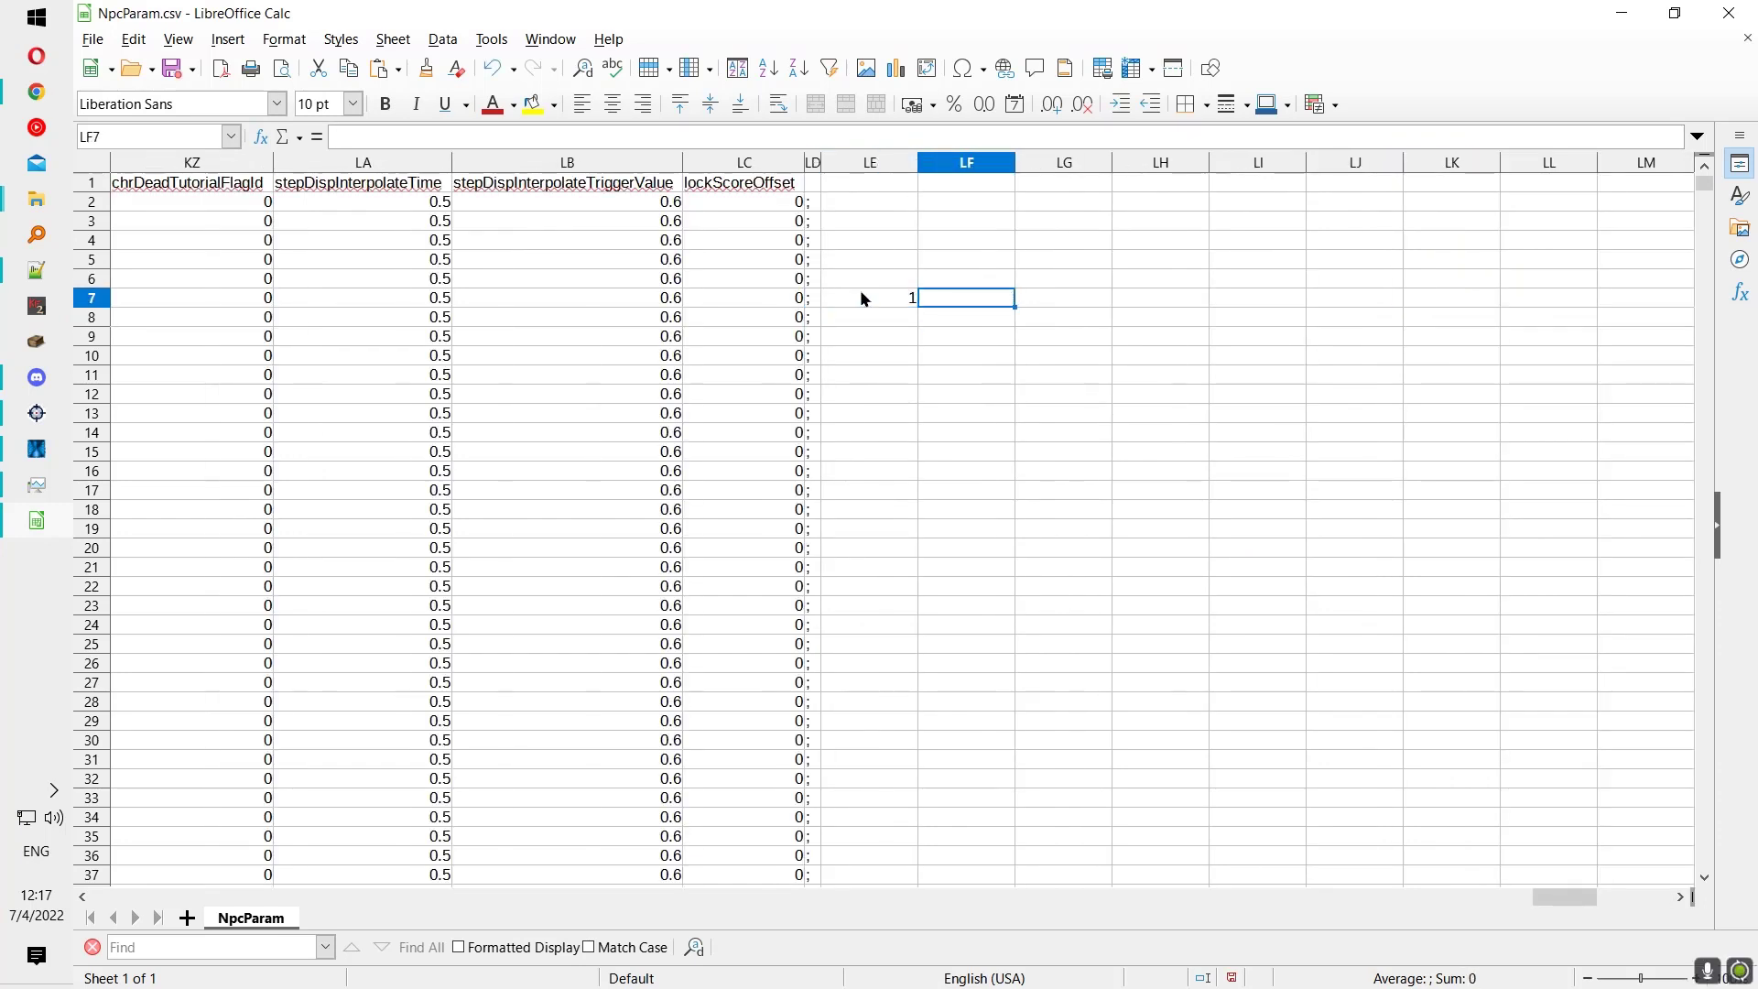
text(;1)
key(Escape)
click(833, 300)
click(807, 302)
double_click(809, 300)
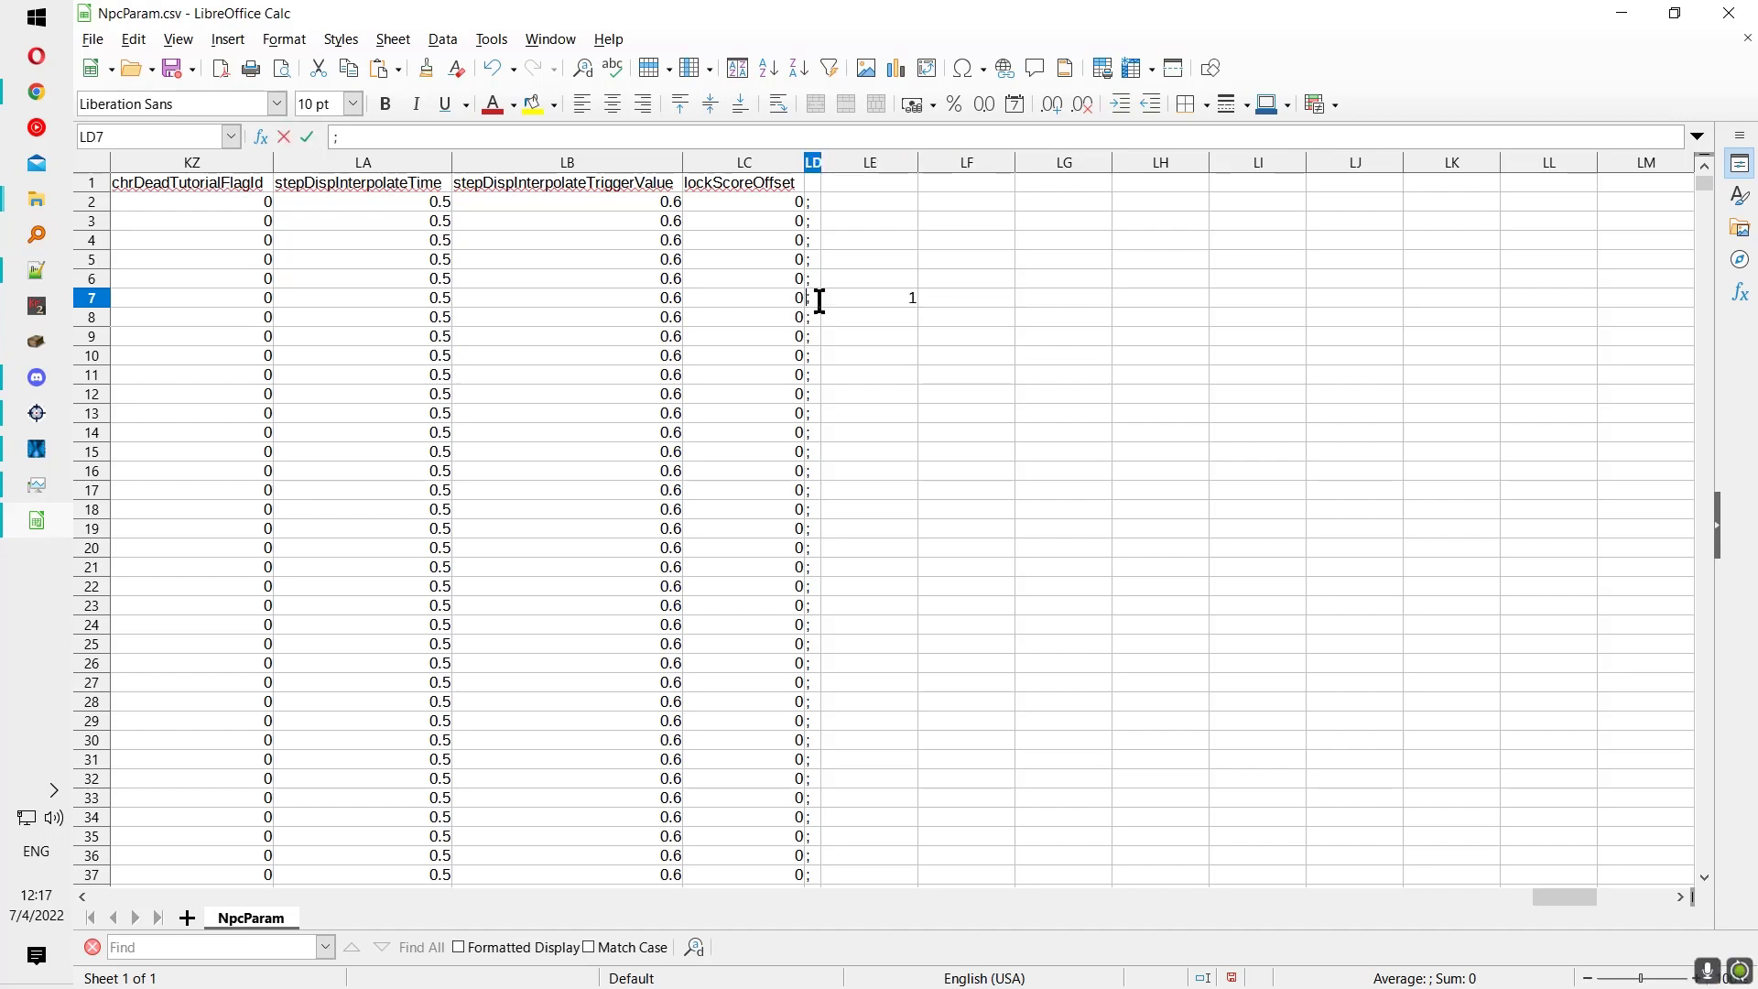
Step: Switch to Notepad++, replace every quoted semicolon ";" in NpcParam.csv with nothing, and save the file
click(1621, 13)
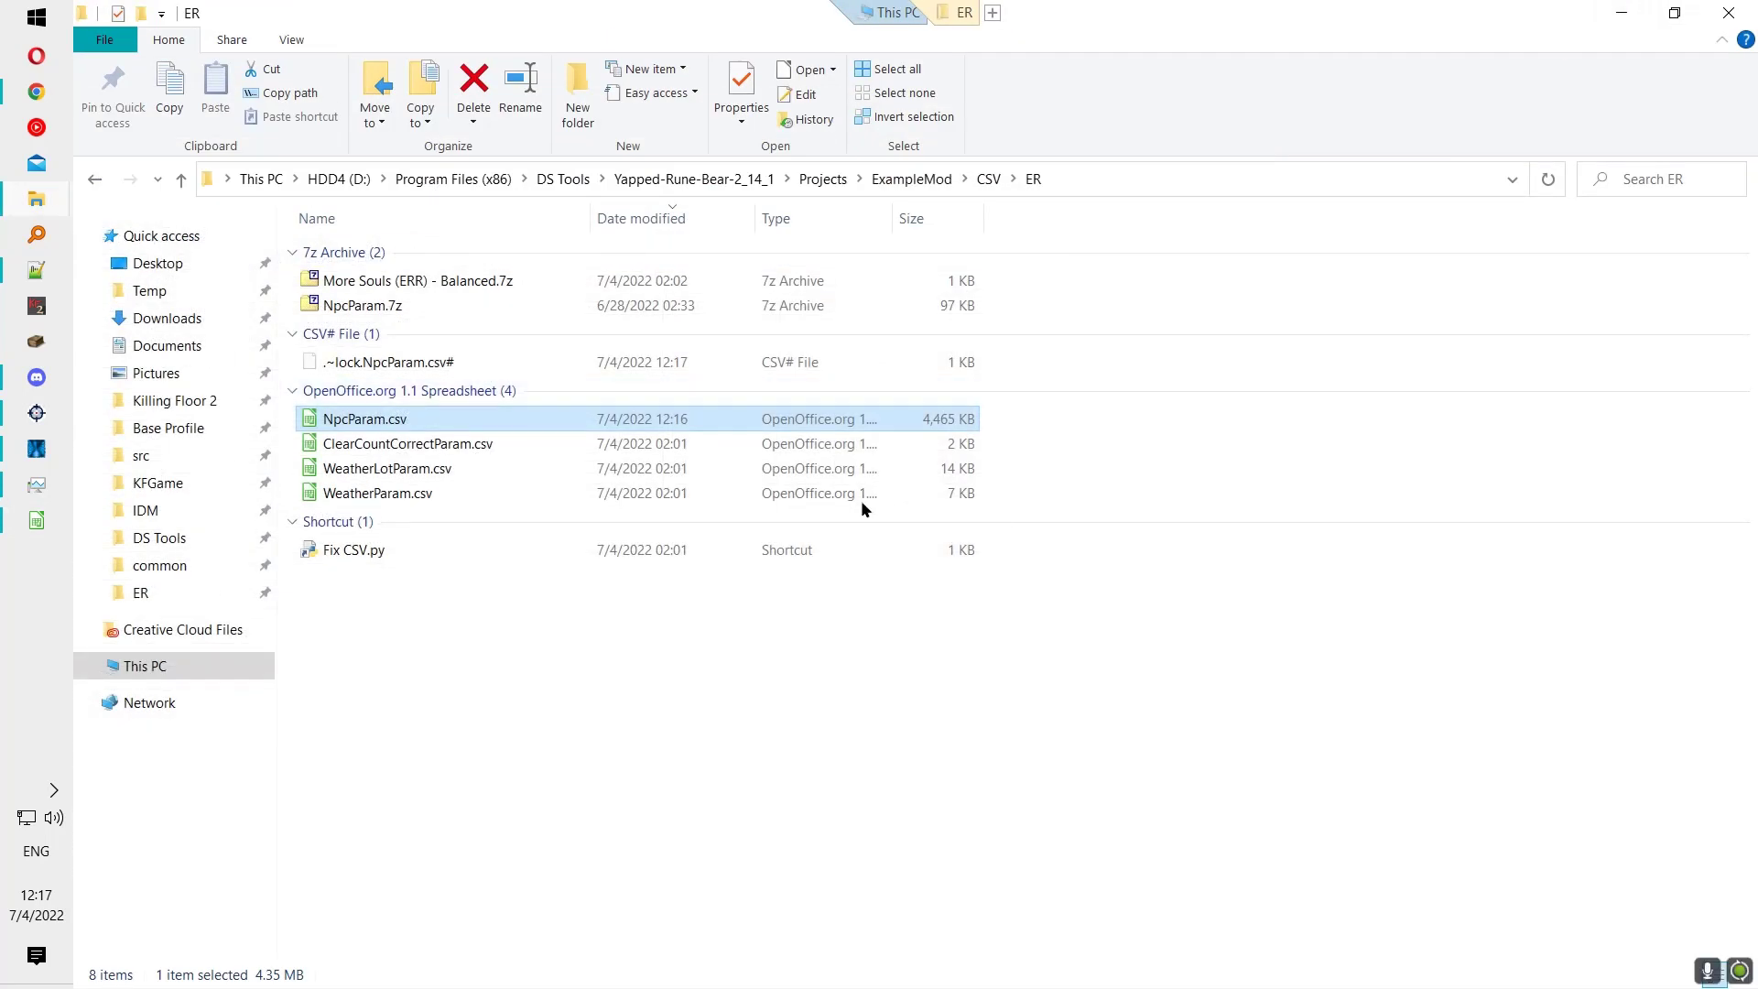
click(38, 286)
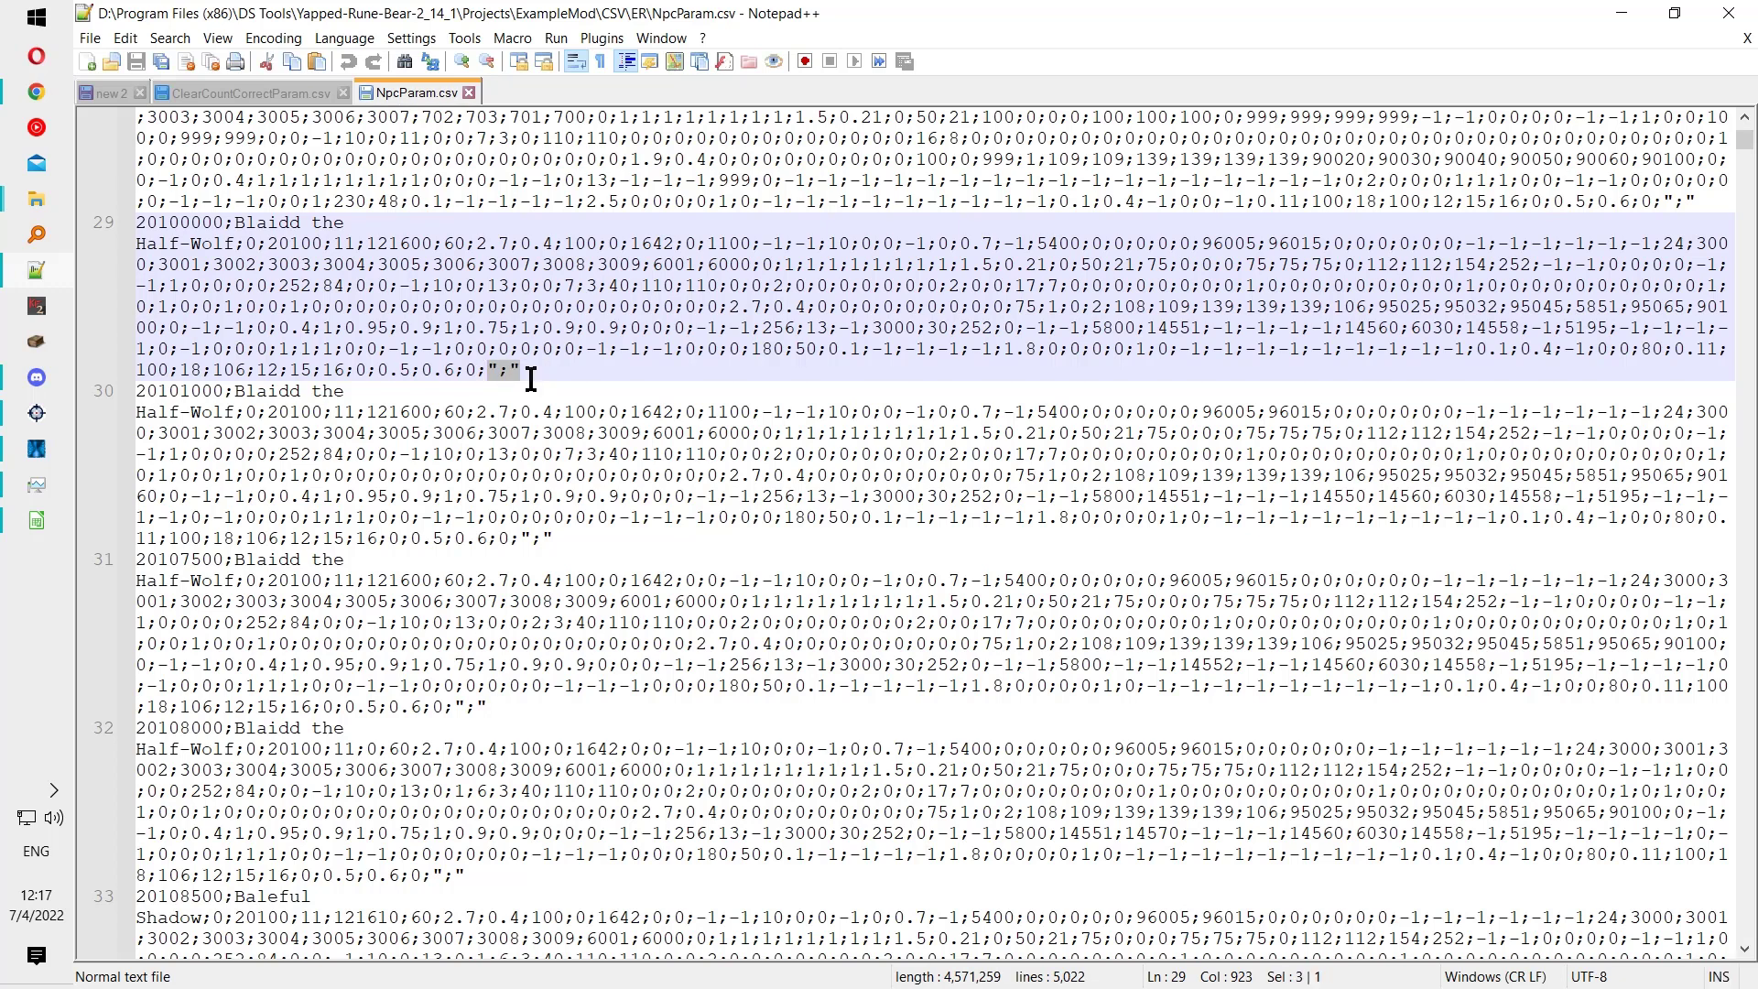
key(ctrl+h)
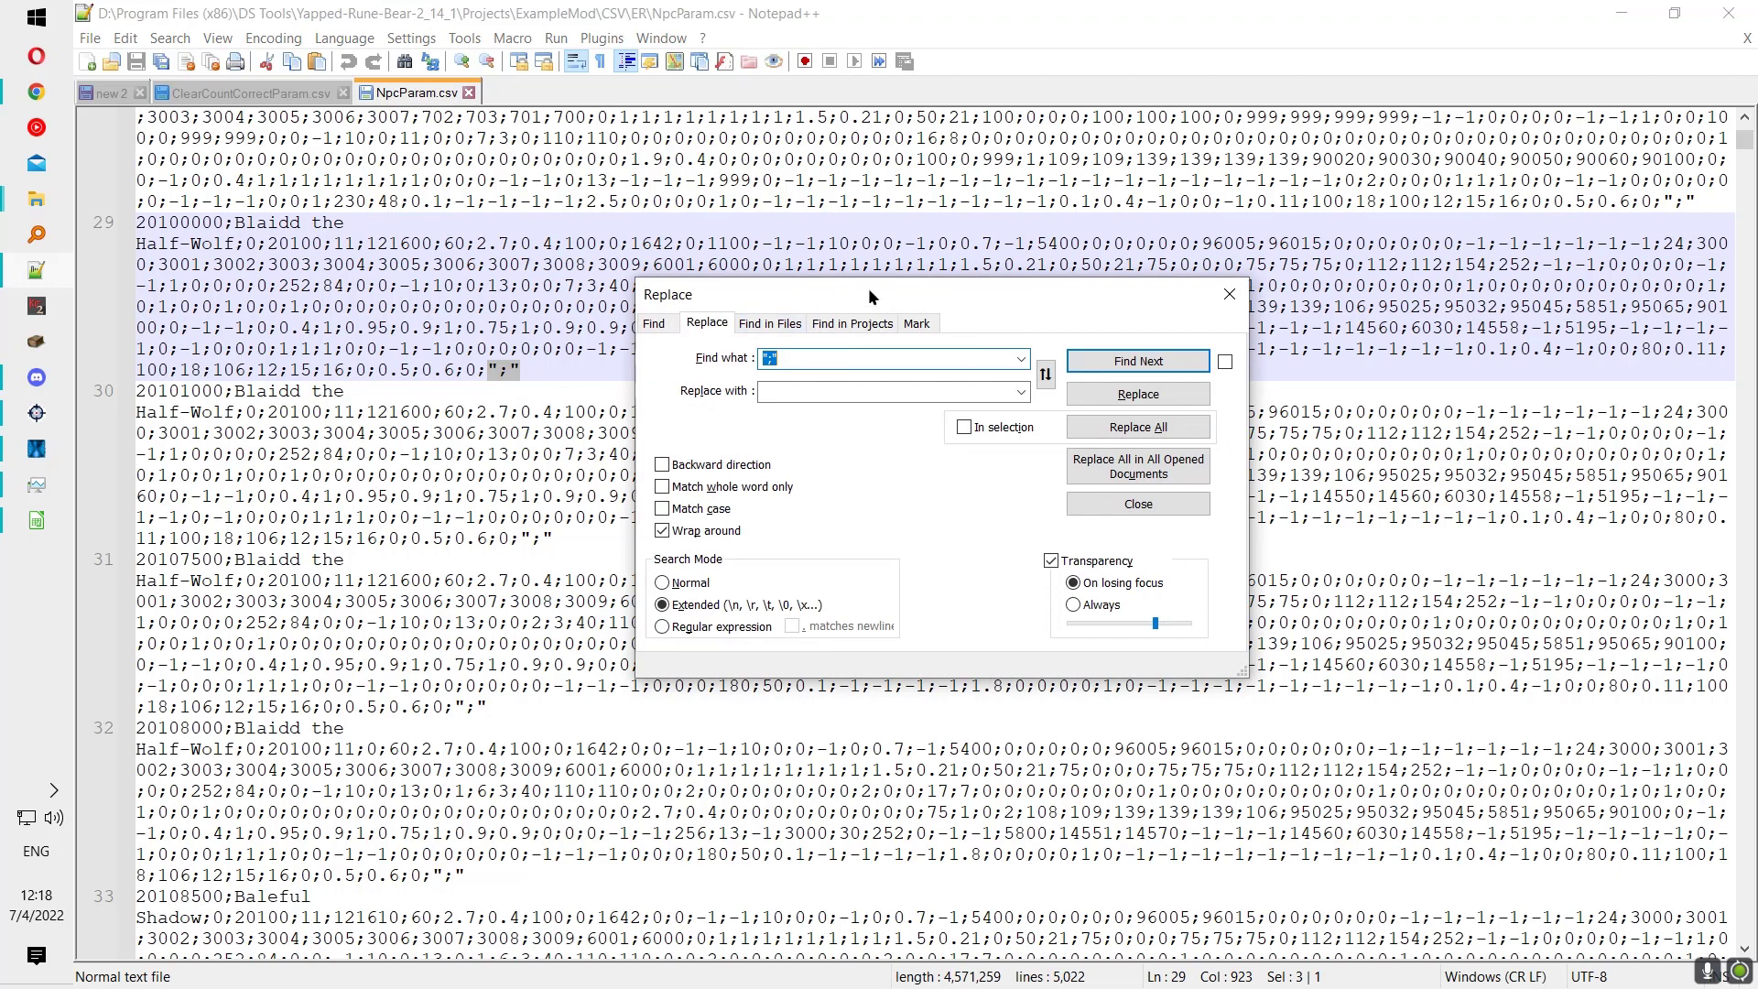
key(Escape)
click(126, 37)
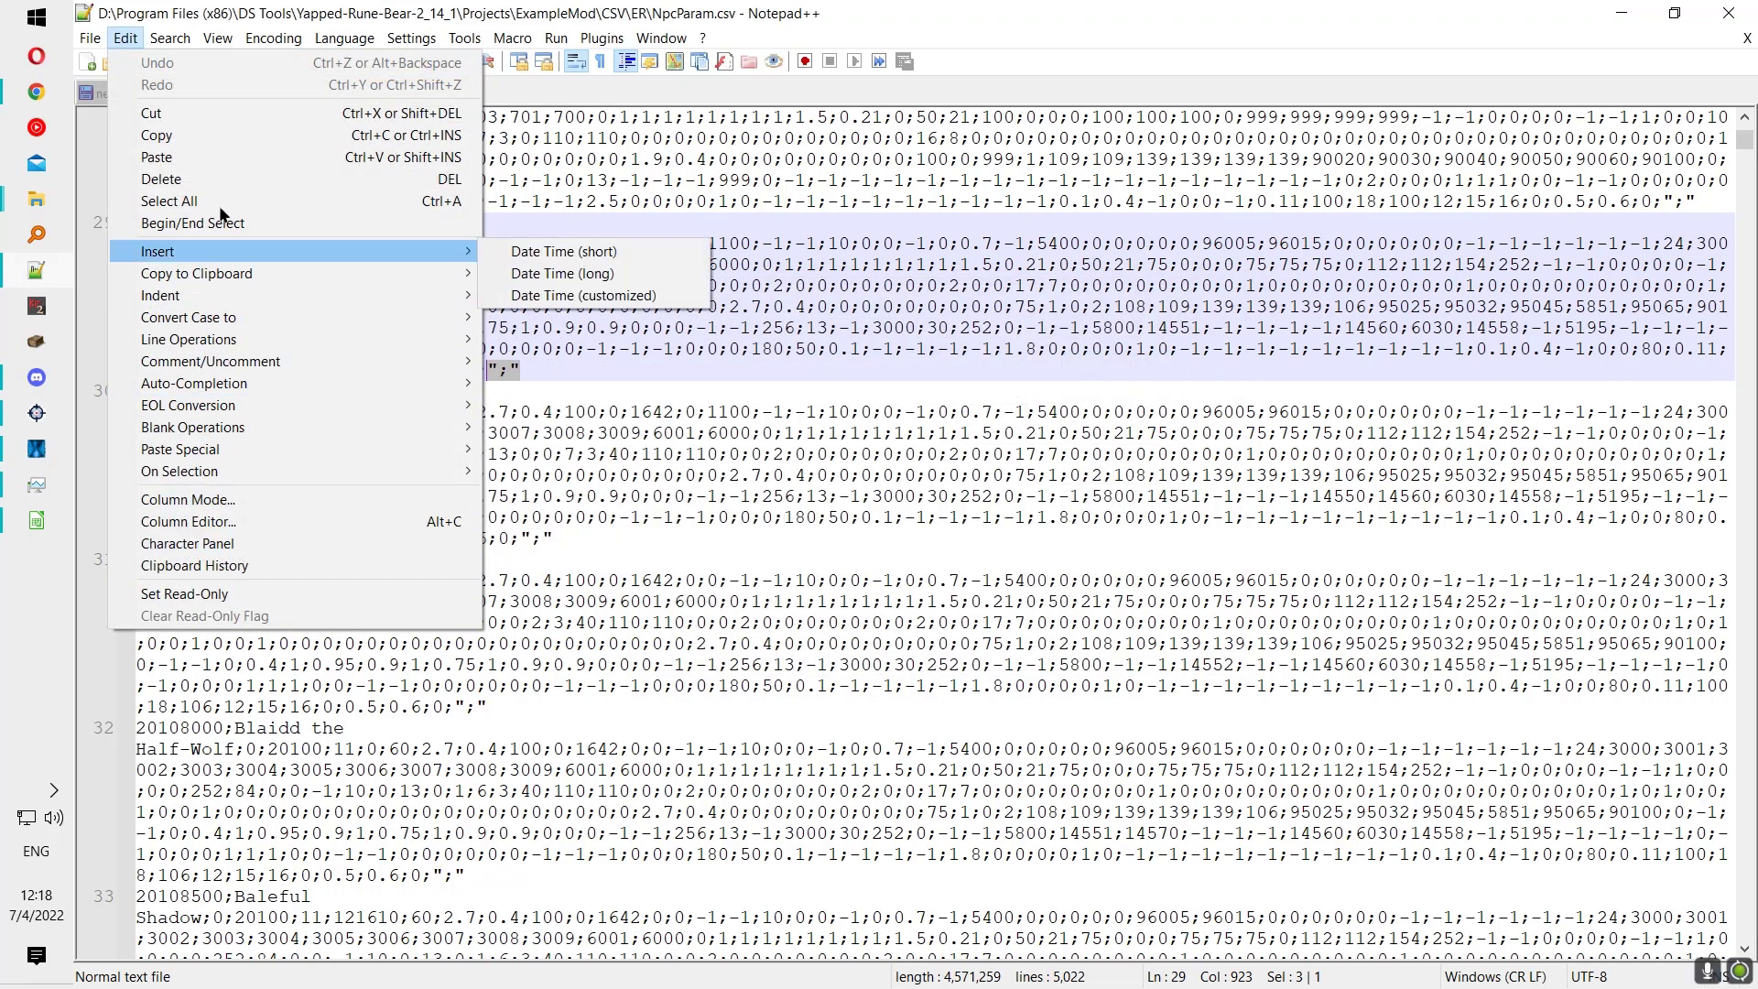
mouse_move(198, 271)
mouse_move(174, 38)
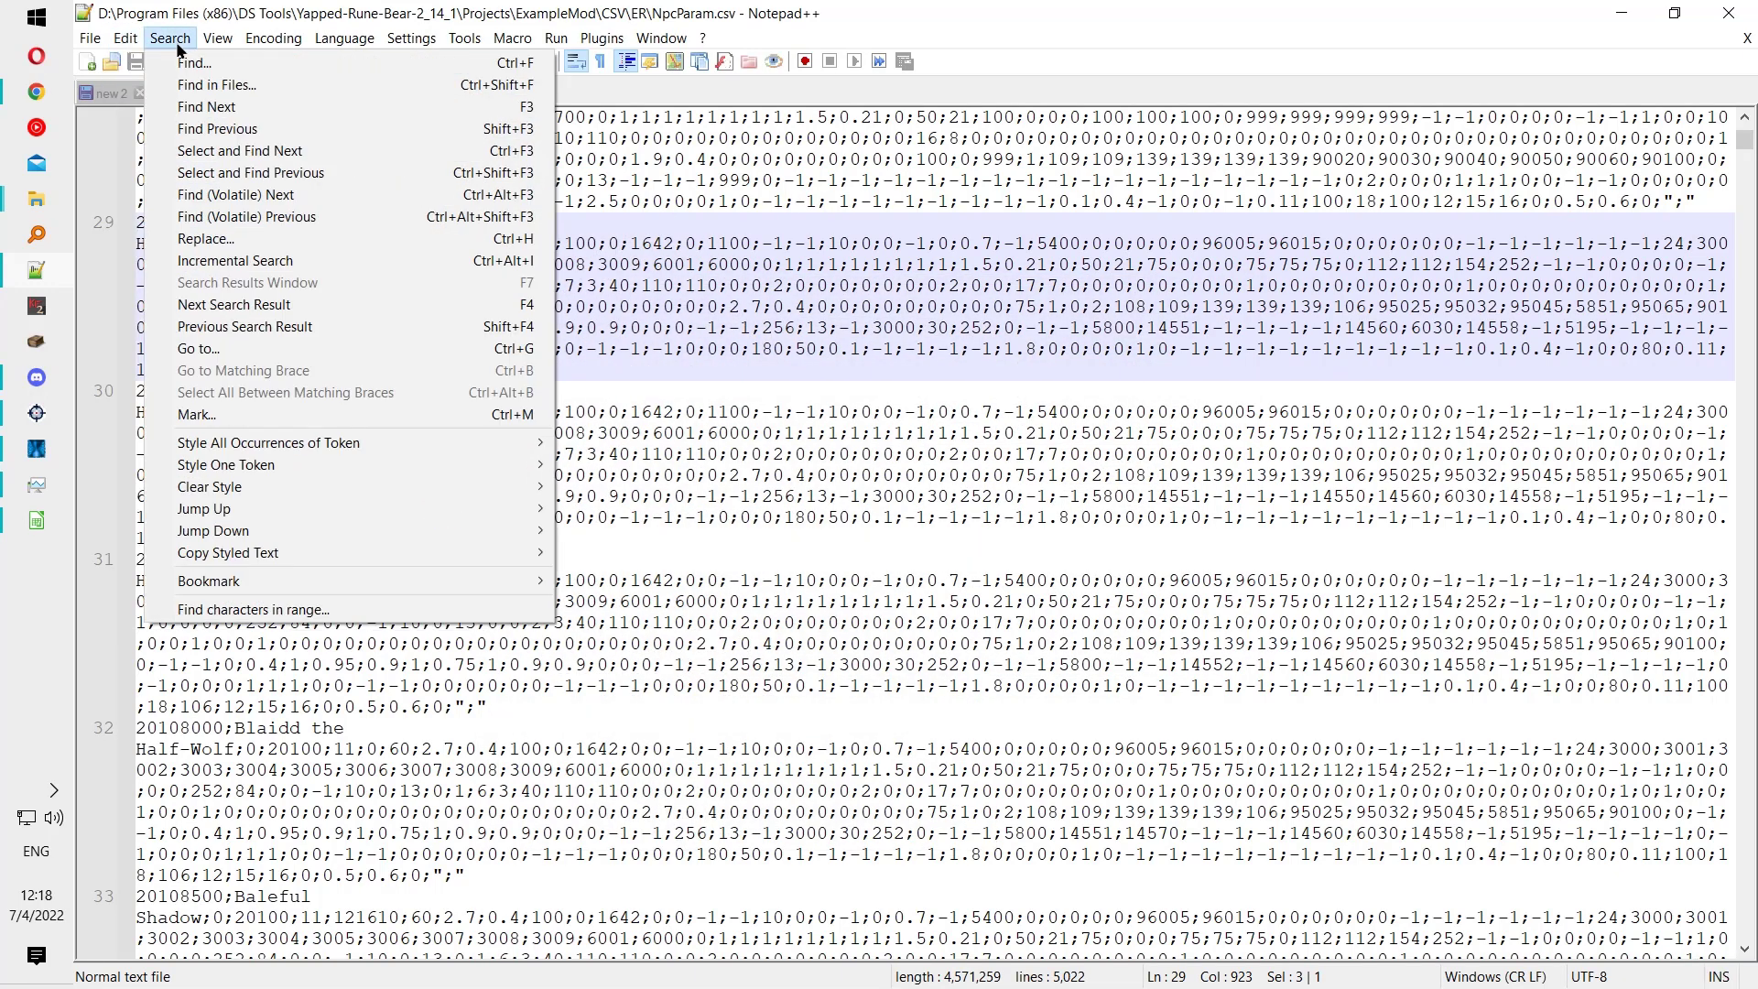
click(203, 239)
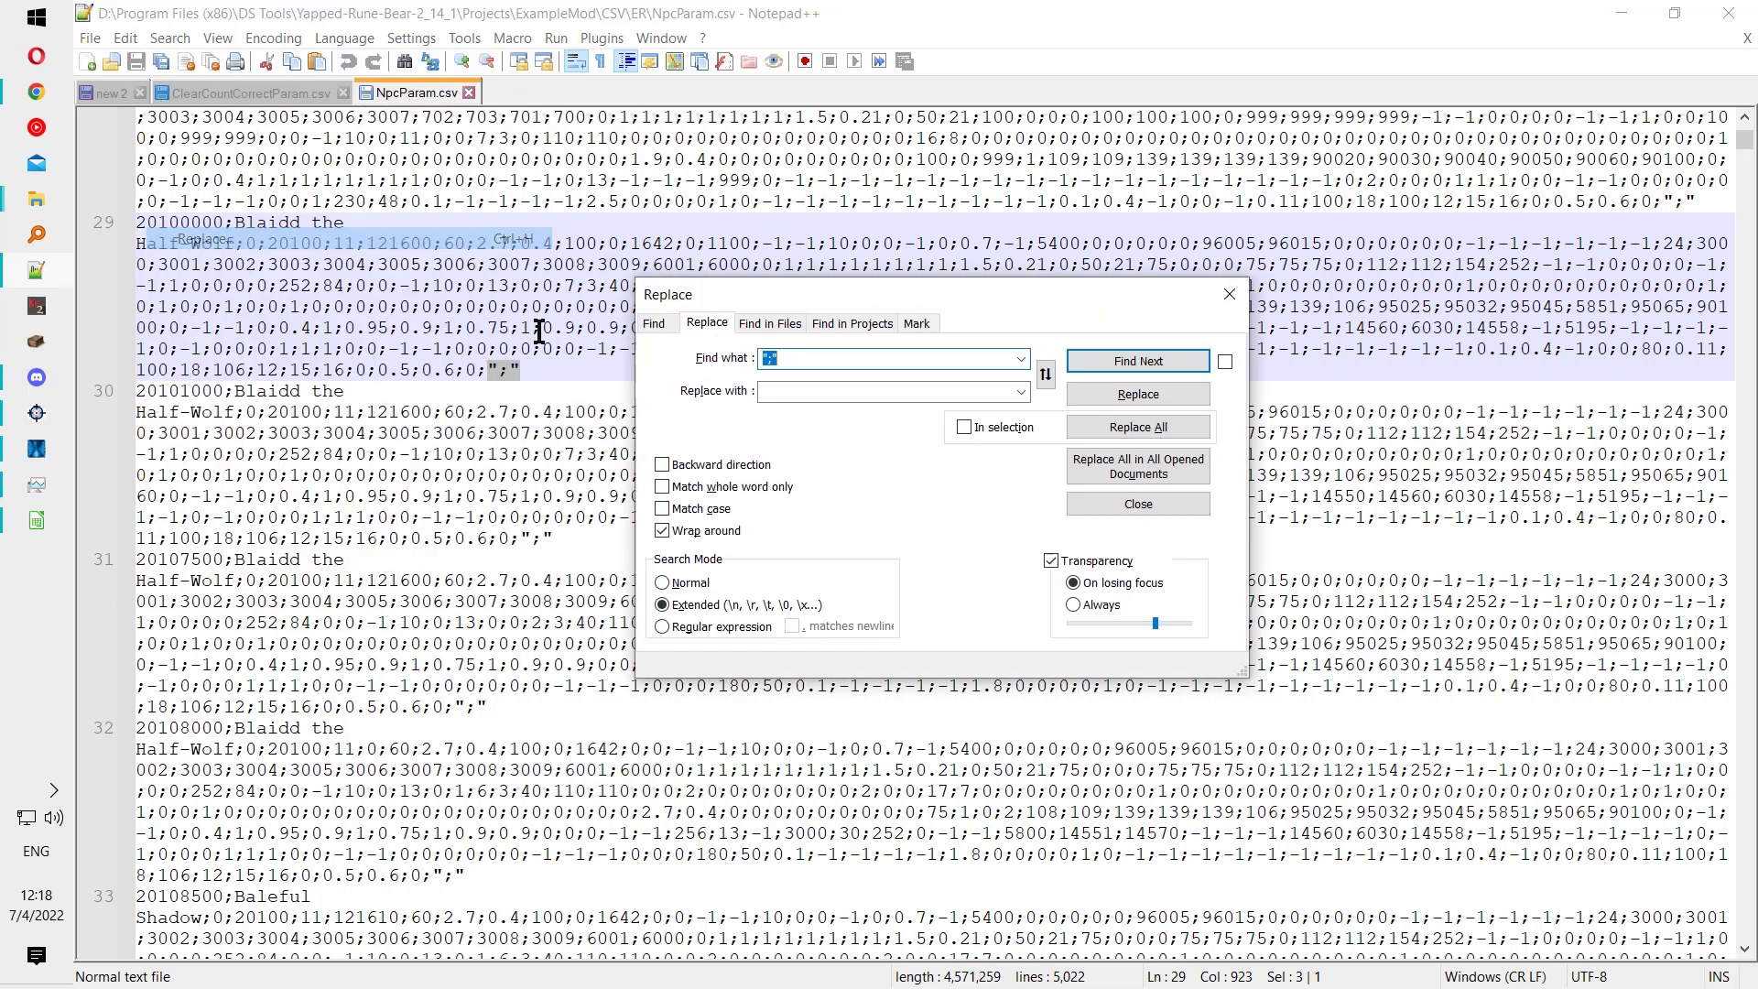
click(787, 386)
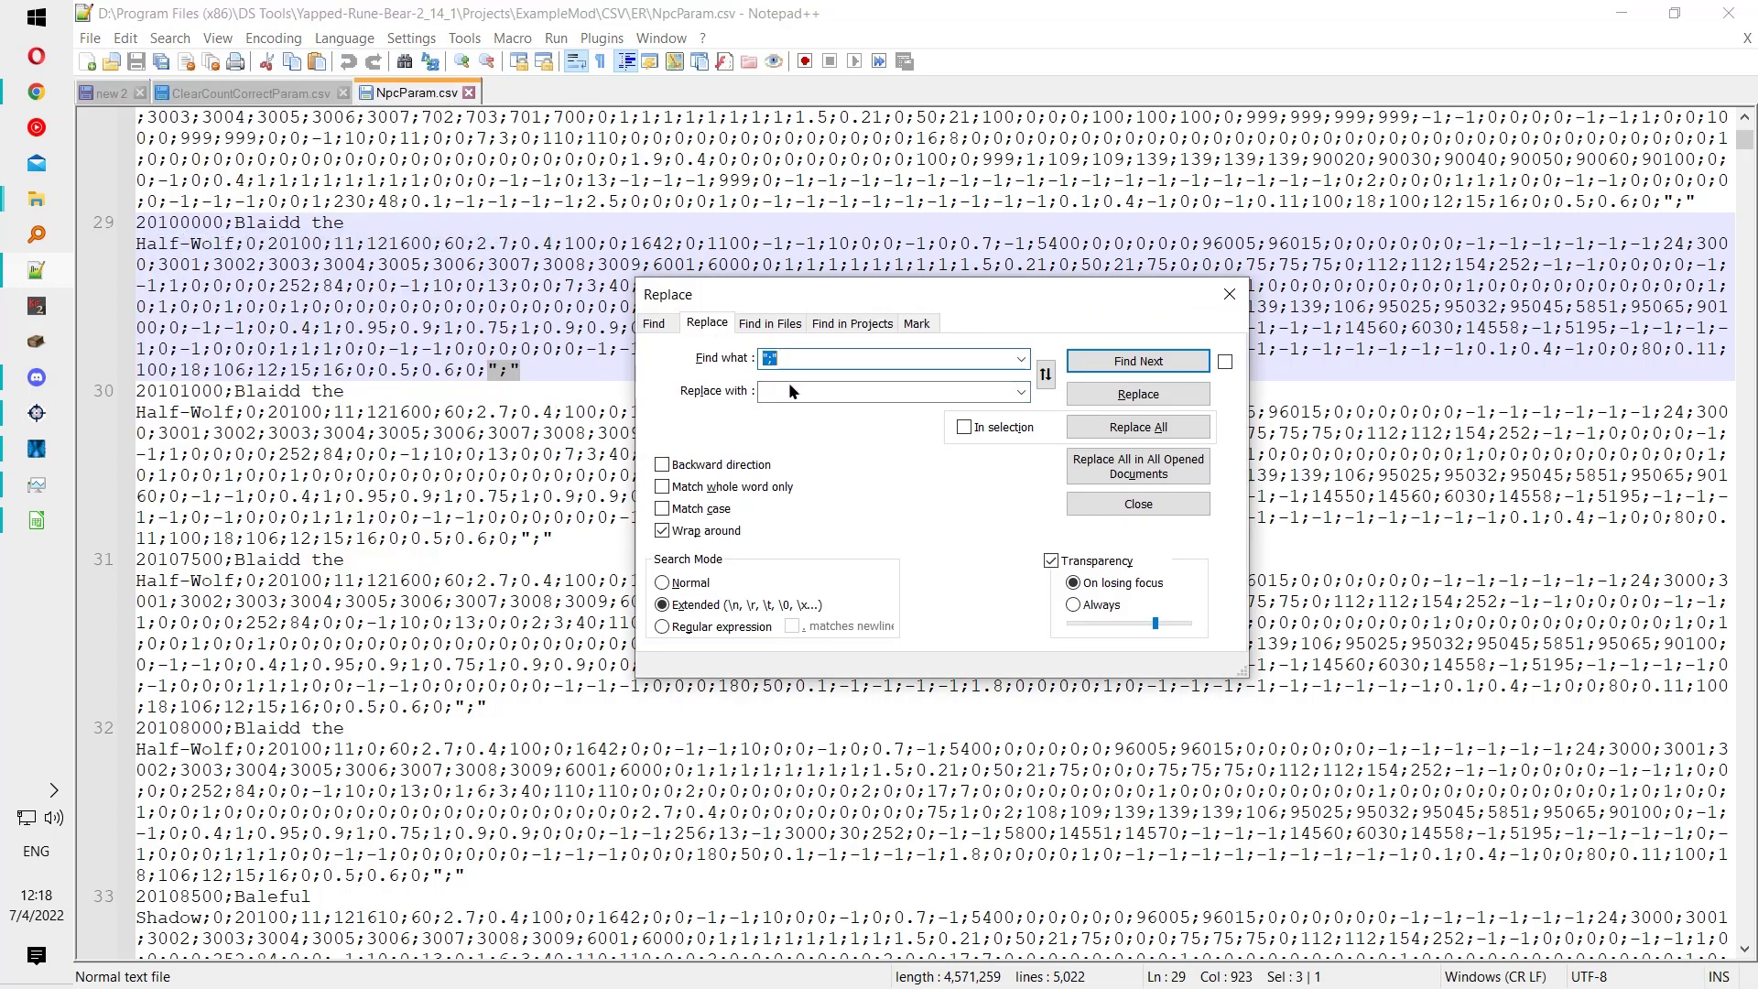
click(1138, 427)
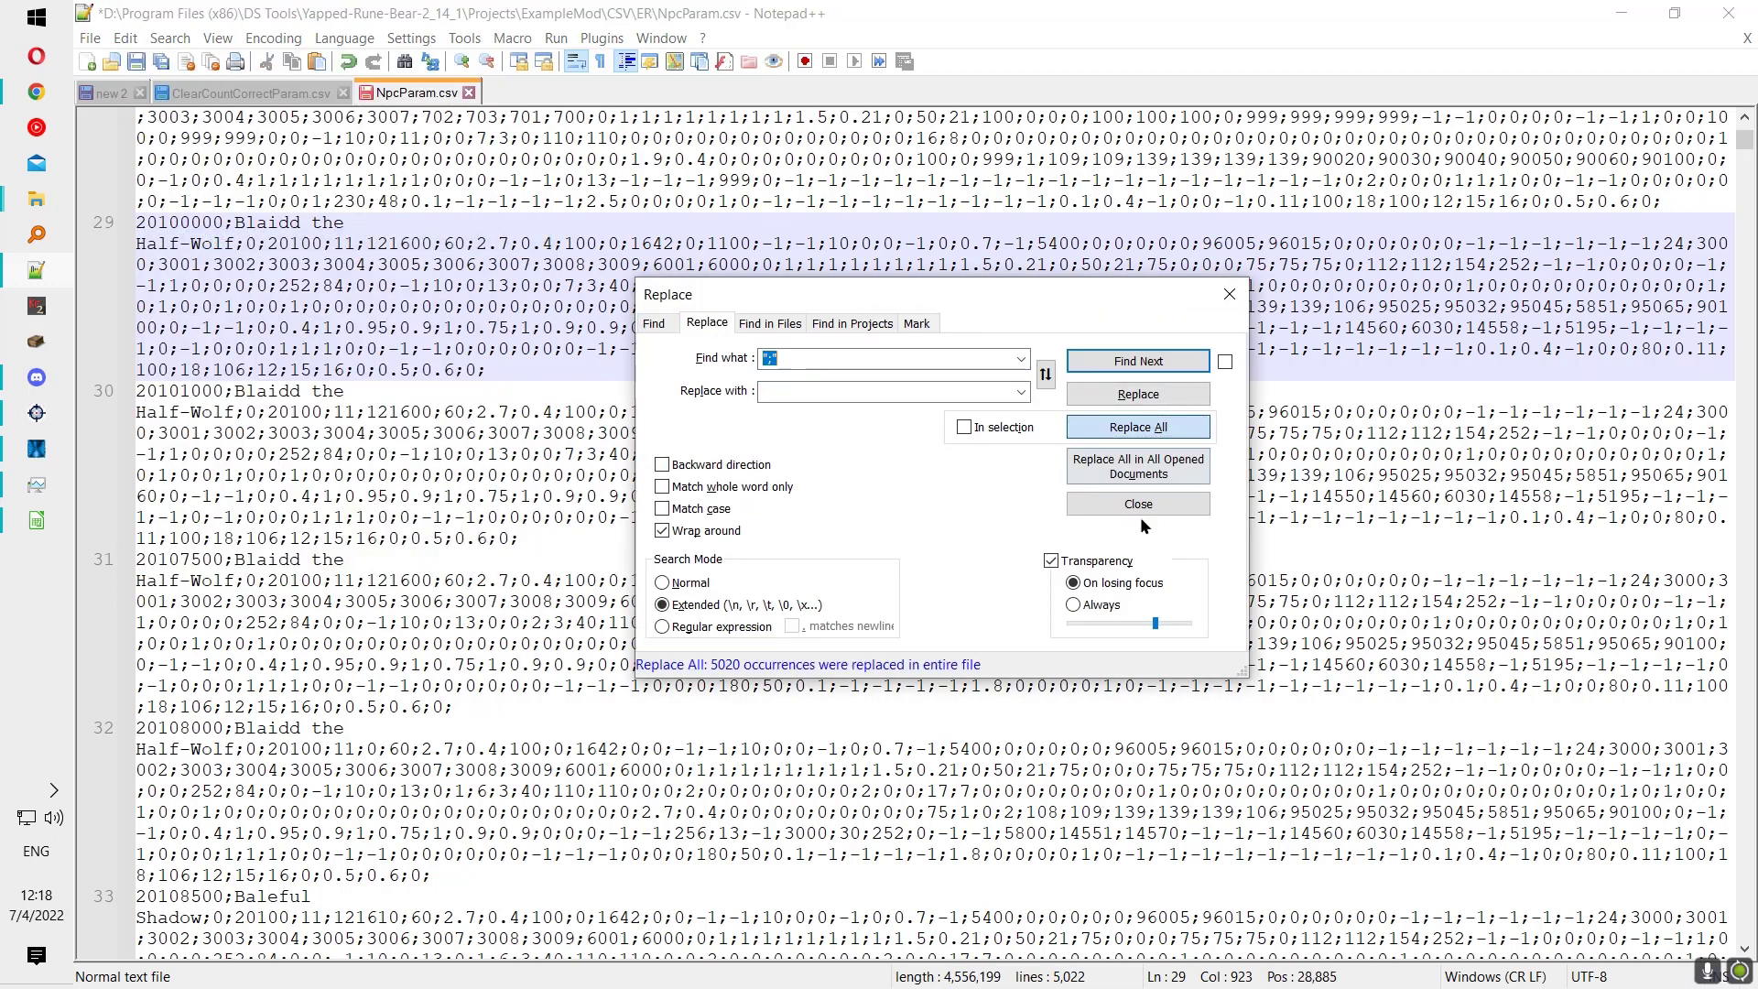
click(1140, 509)
click(90, 39)
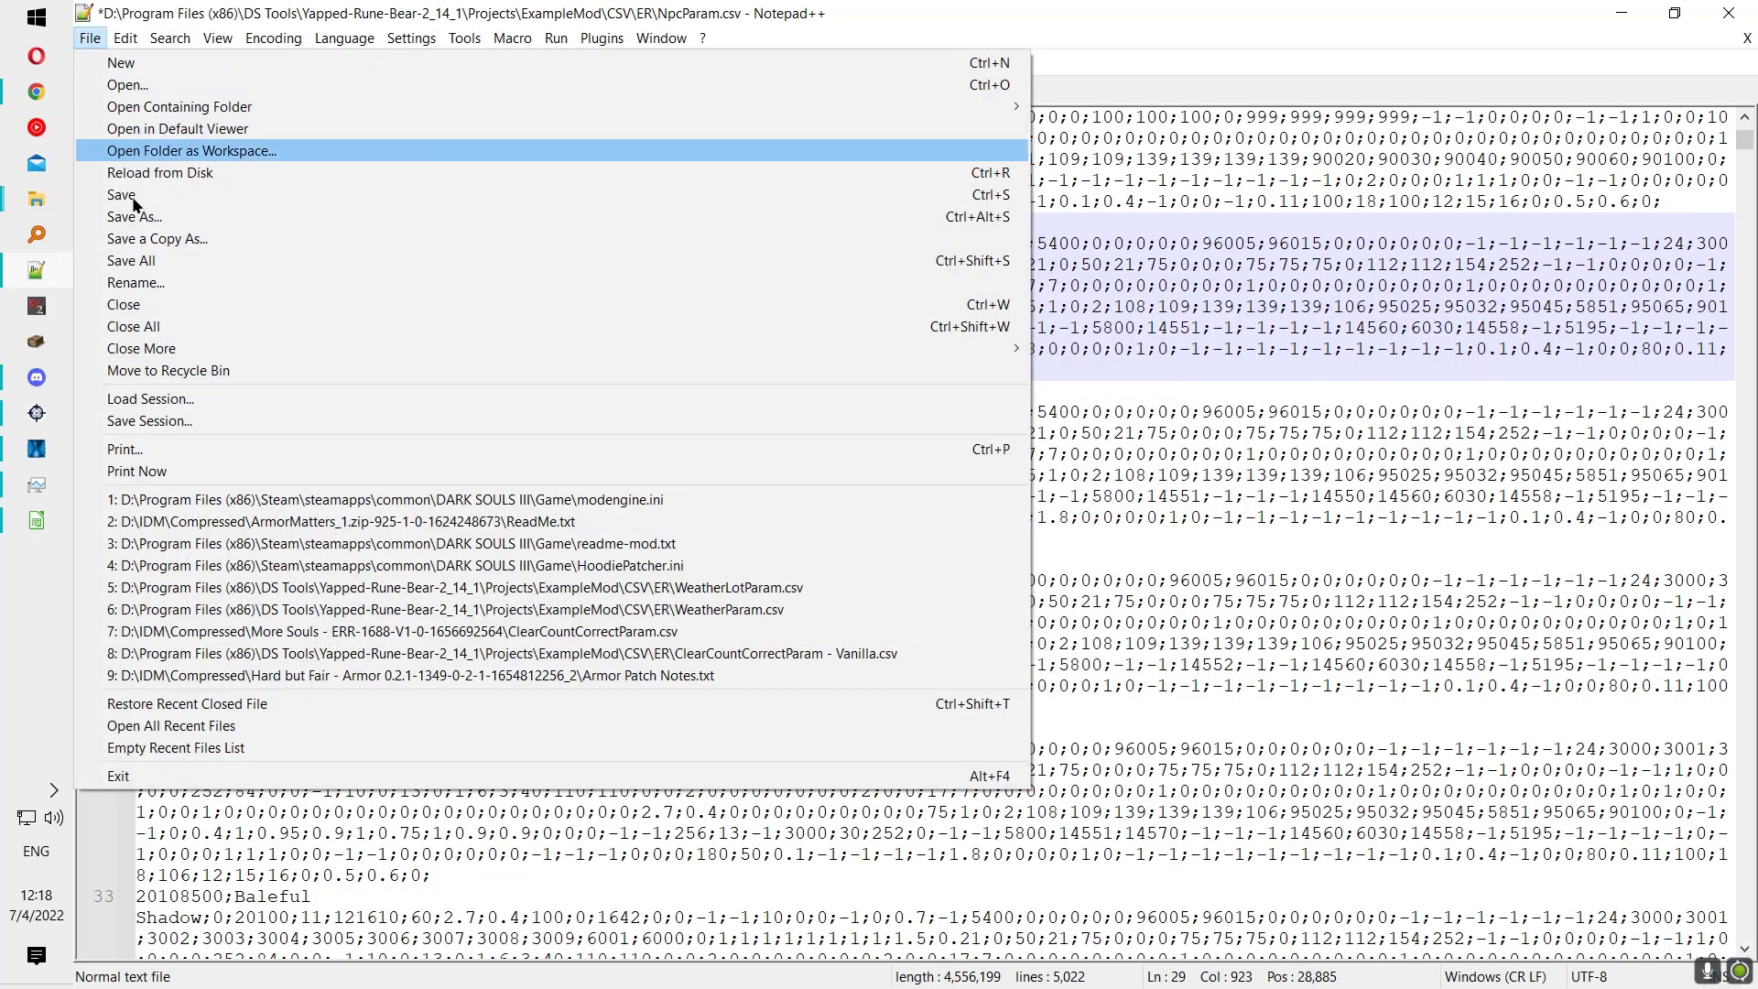
click(133, 196)
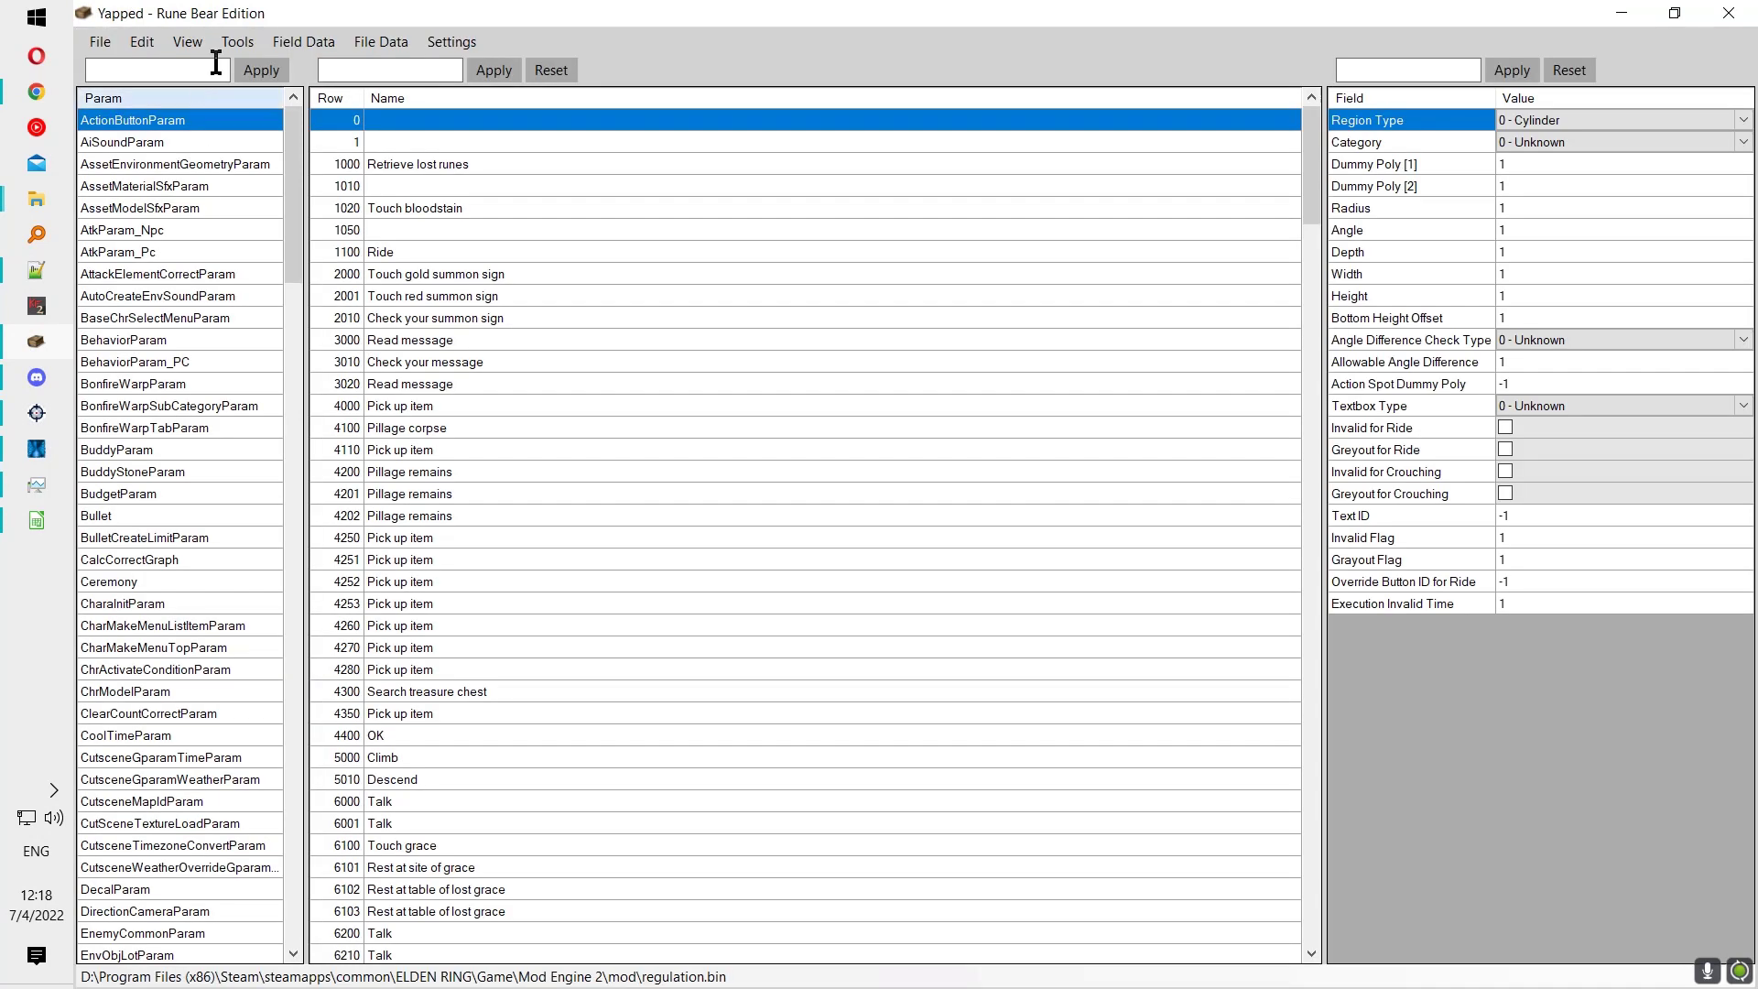
Step: Switch to Yapped and open regulation.bin from the ELDEN RING Game folder
click(89, 39)
click(129, 60)
scroll(455, 398, down, 8)
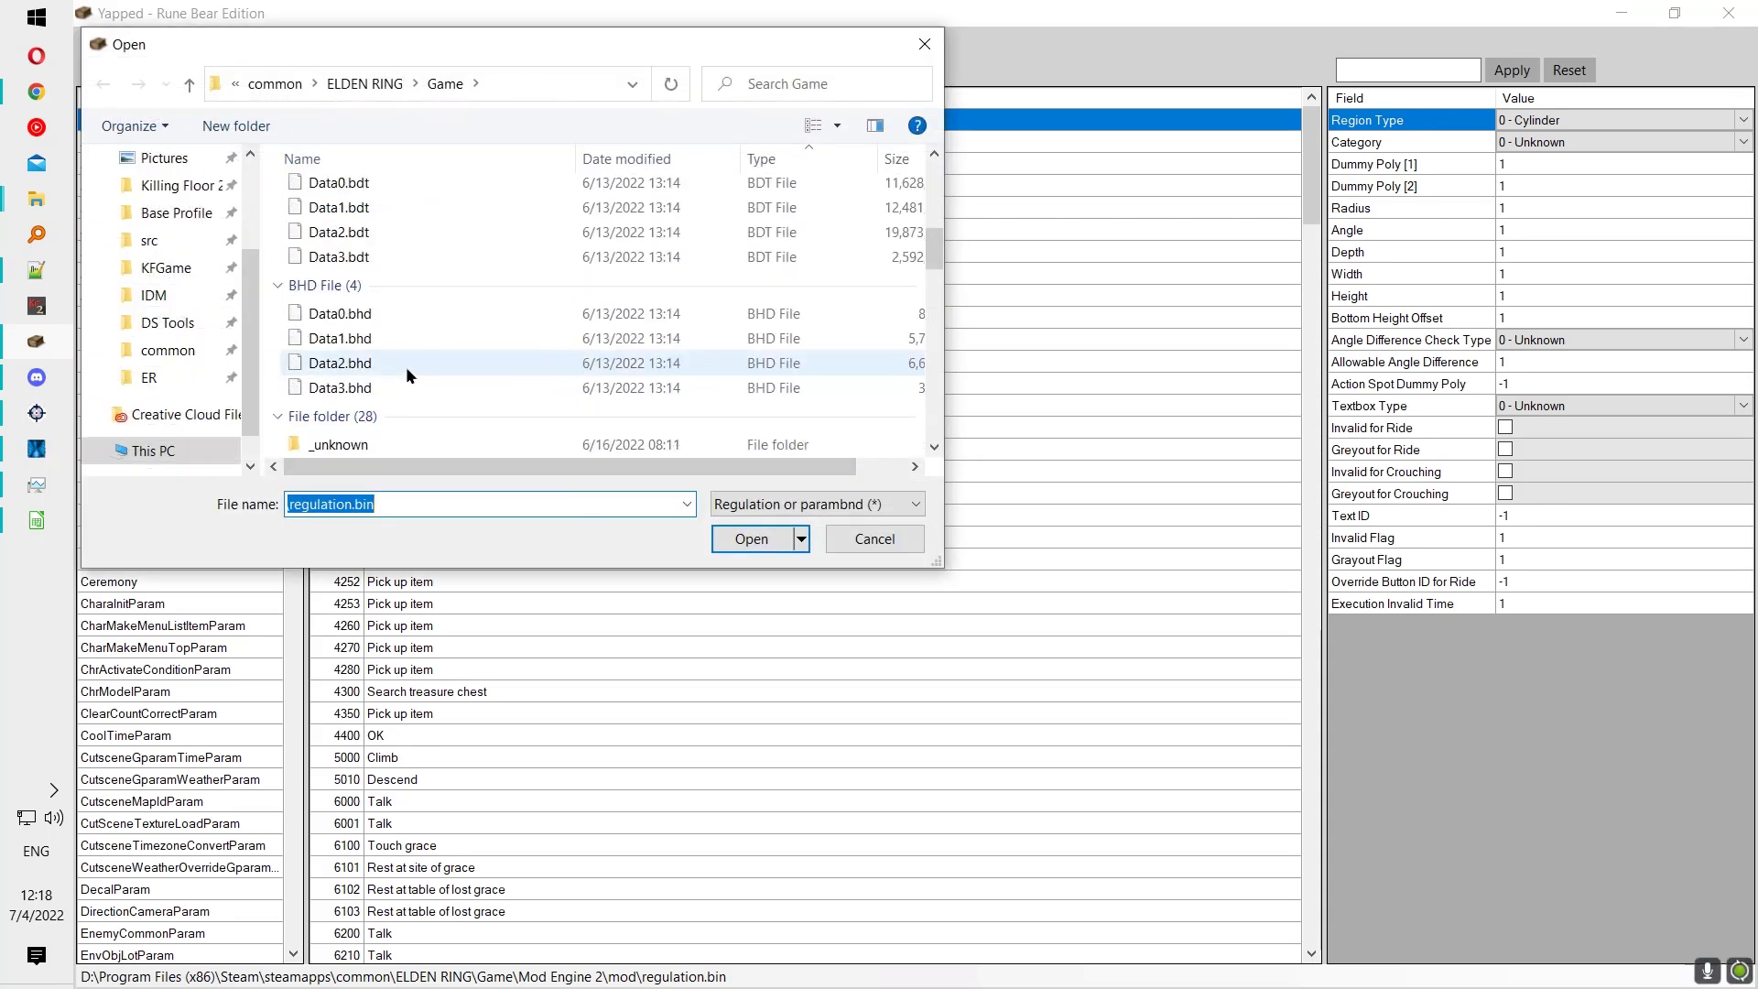
double_click(412, 326)
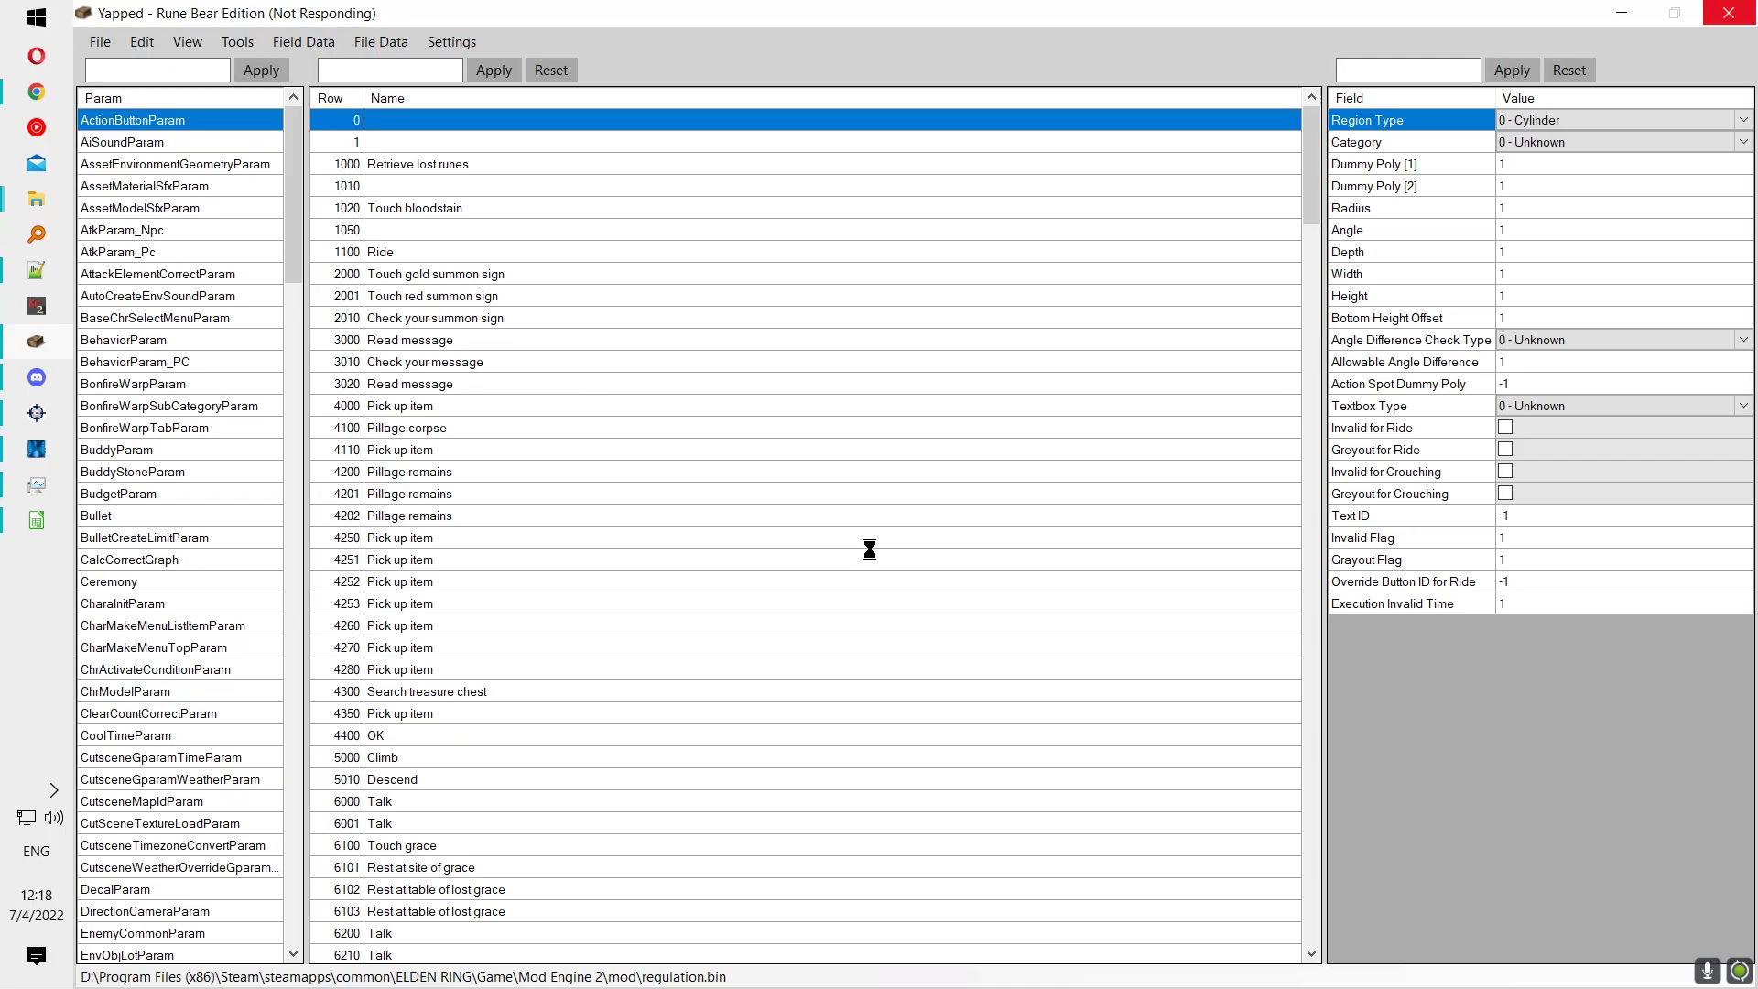
click(940, 586)
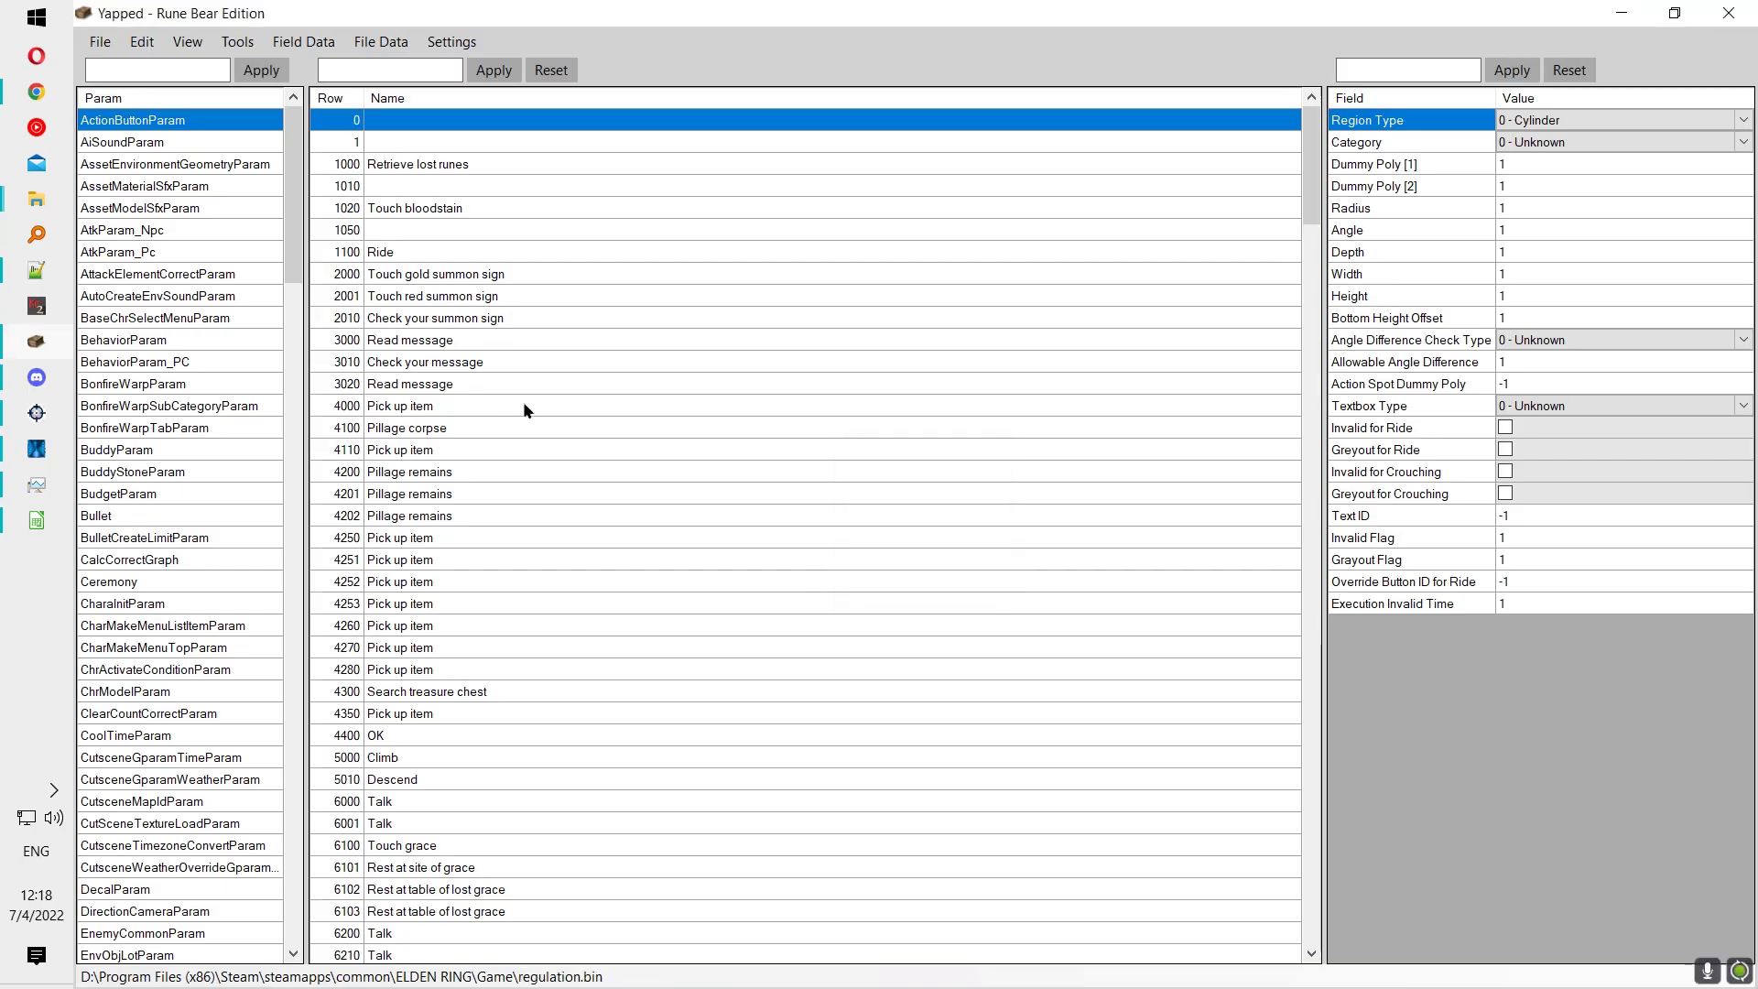
Step: Select the NpcParam param and try to import its CSV data
drag(291, 243, 294, 718)
click(138, 427)
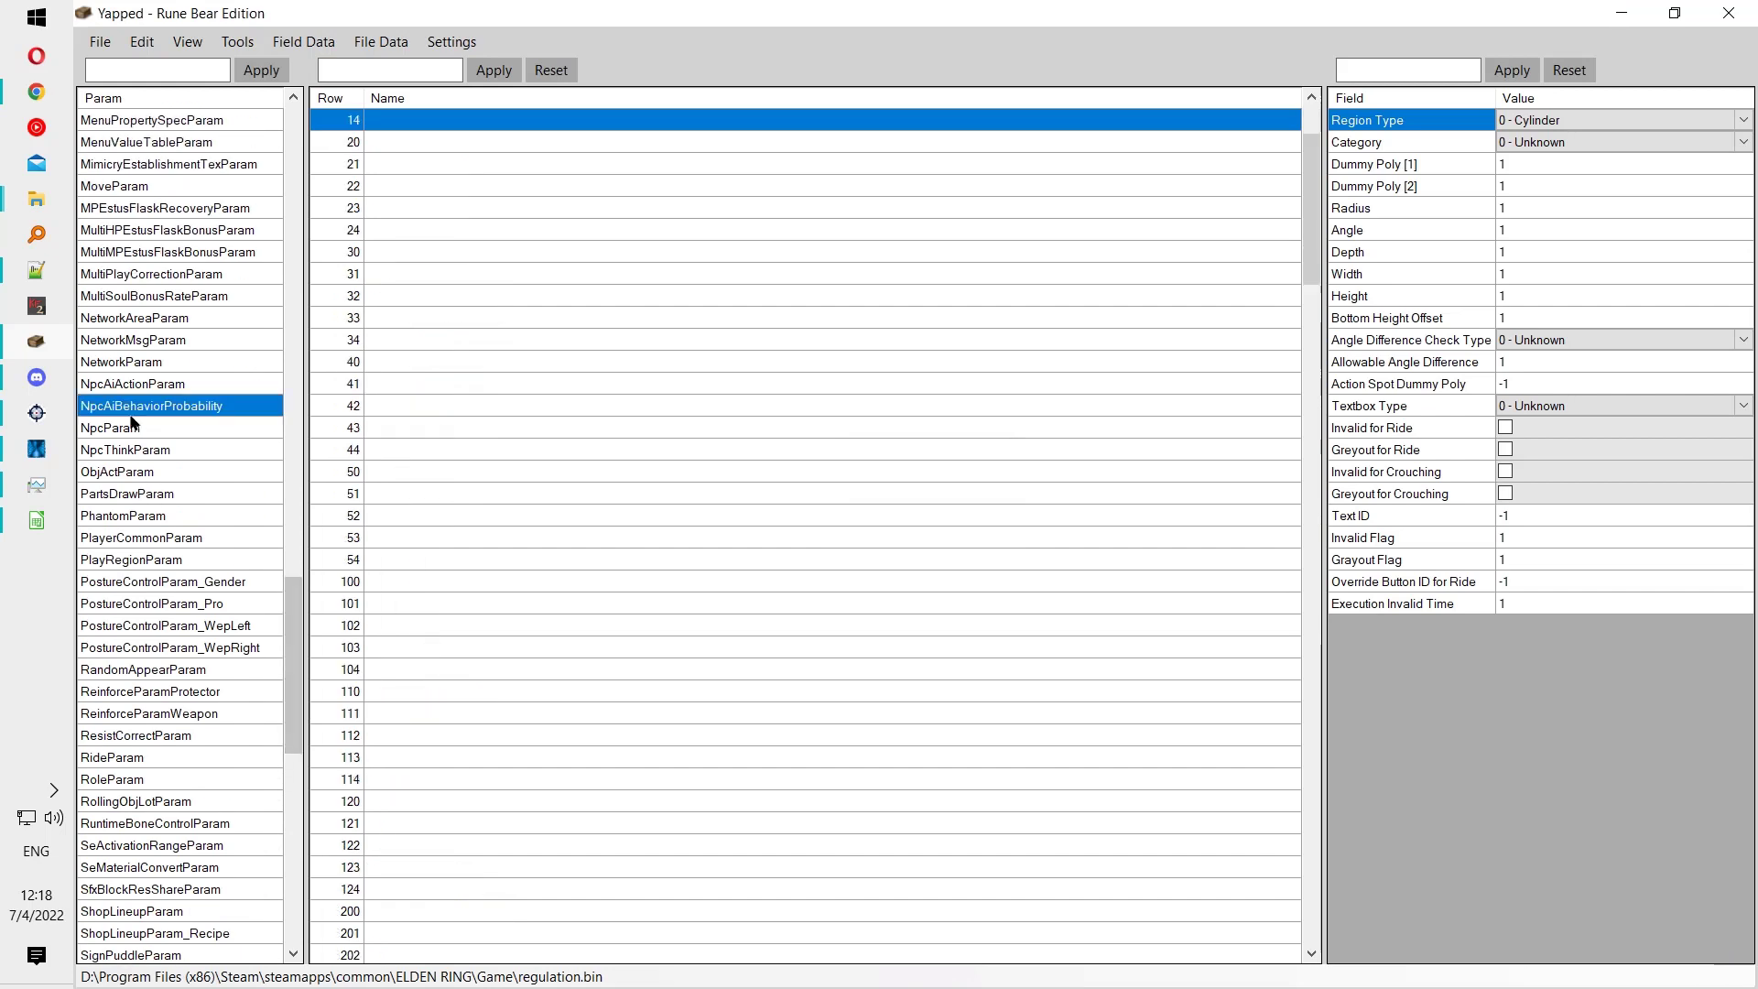
click(300, 46)
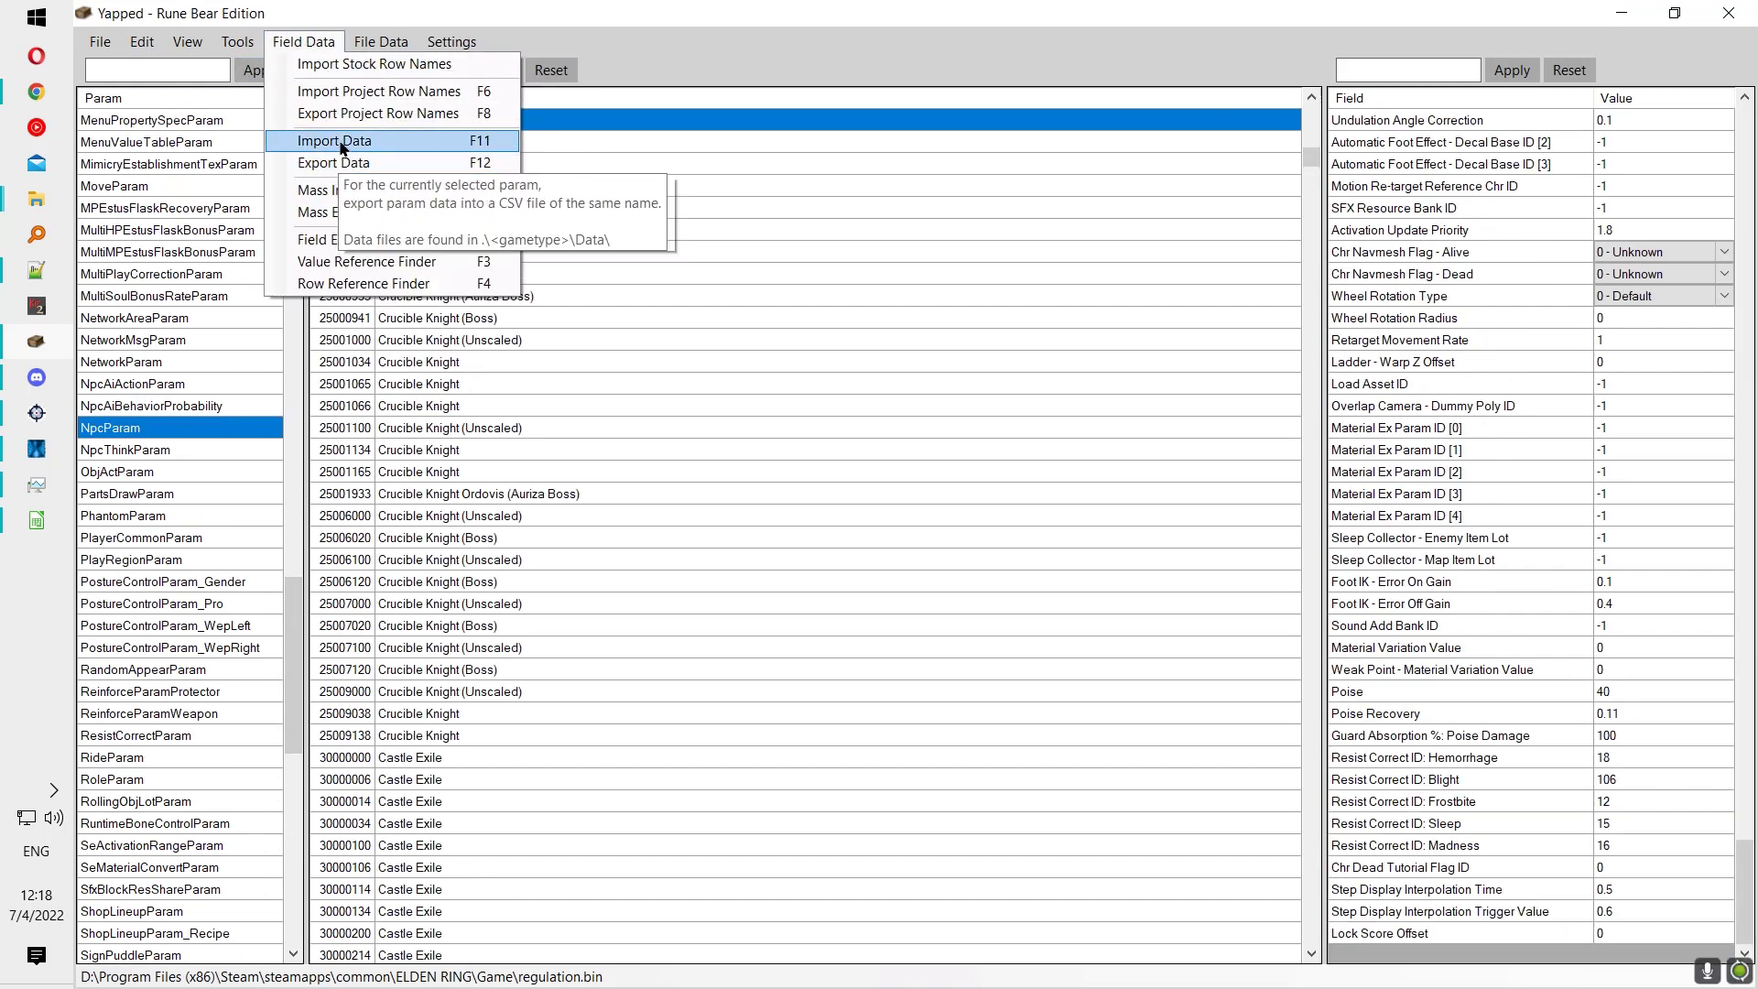
click(341, 145)
click(956, 588)
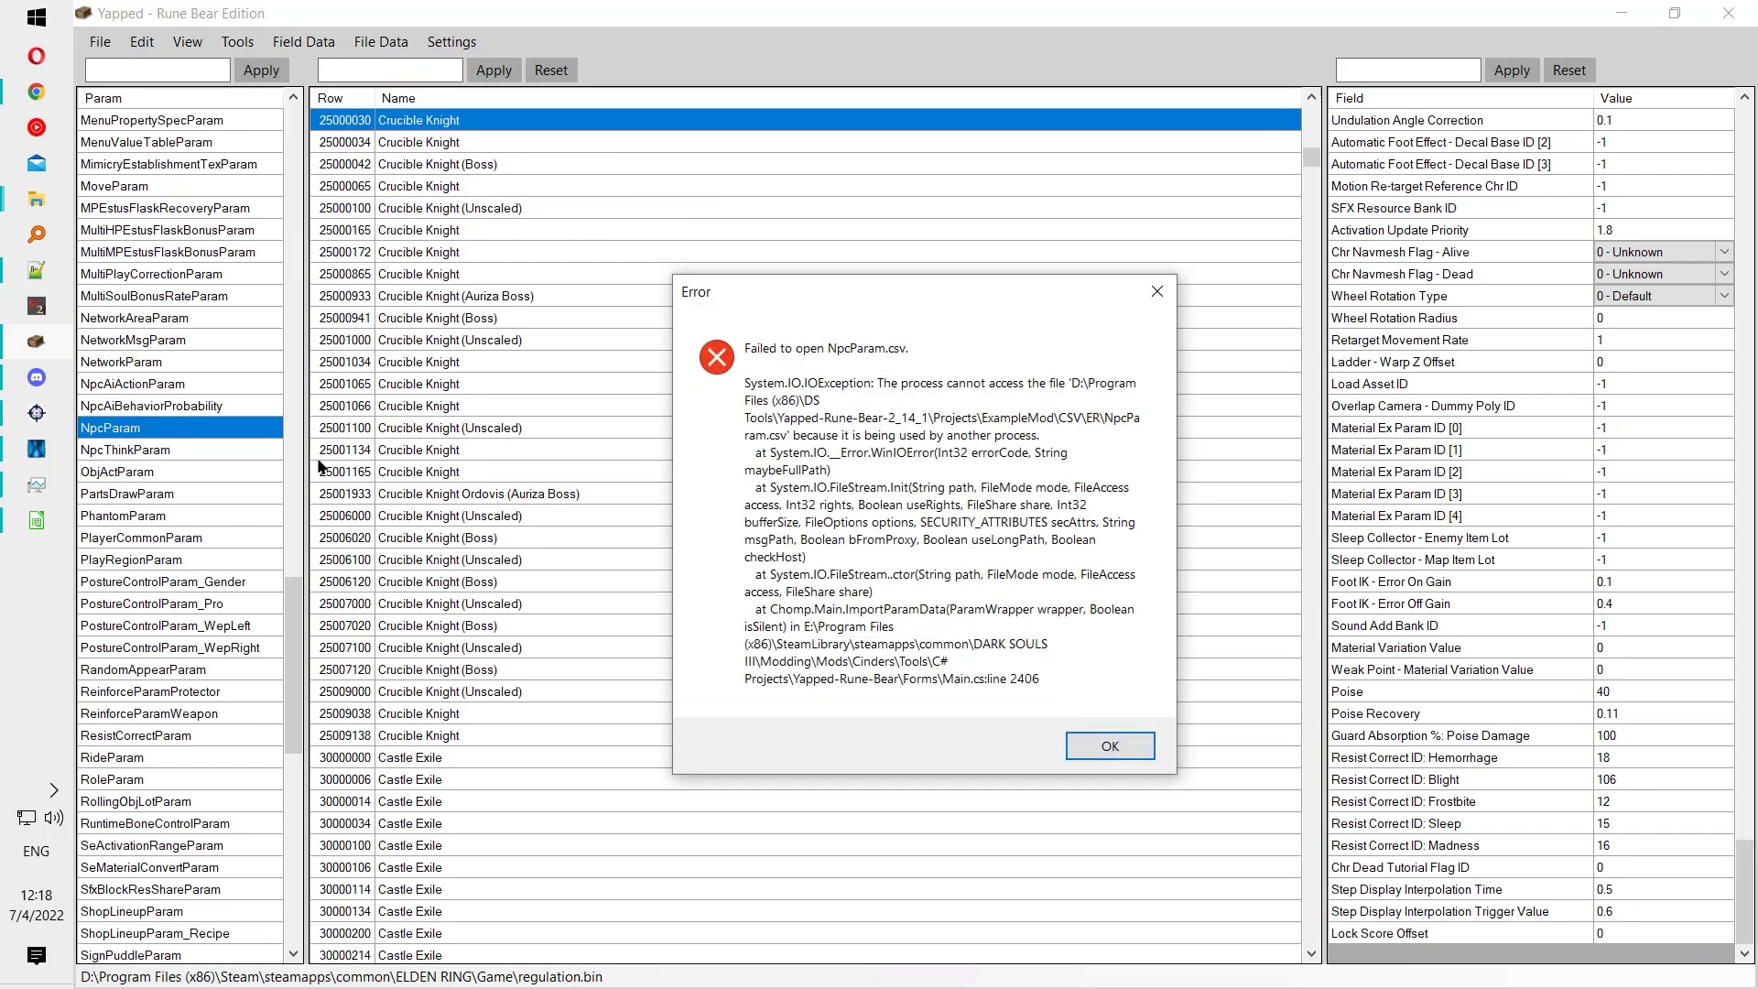
Step: Close NpcParam.csv in LibreOffice Calc without saving its changes, and dismiss the file access error in Yapped
mouse_move(37, 520)
click(93, 513)
click(1746, 12)
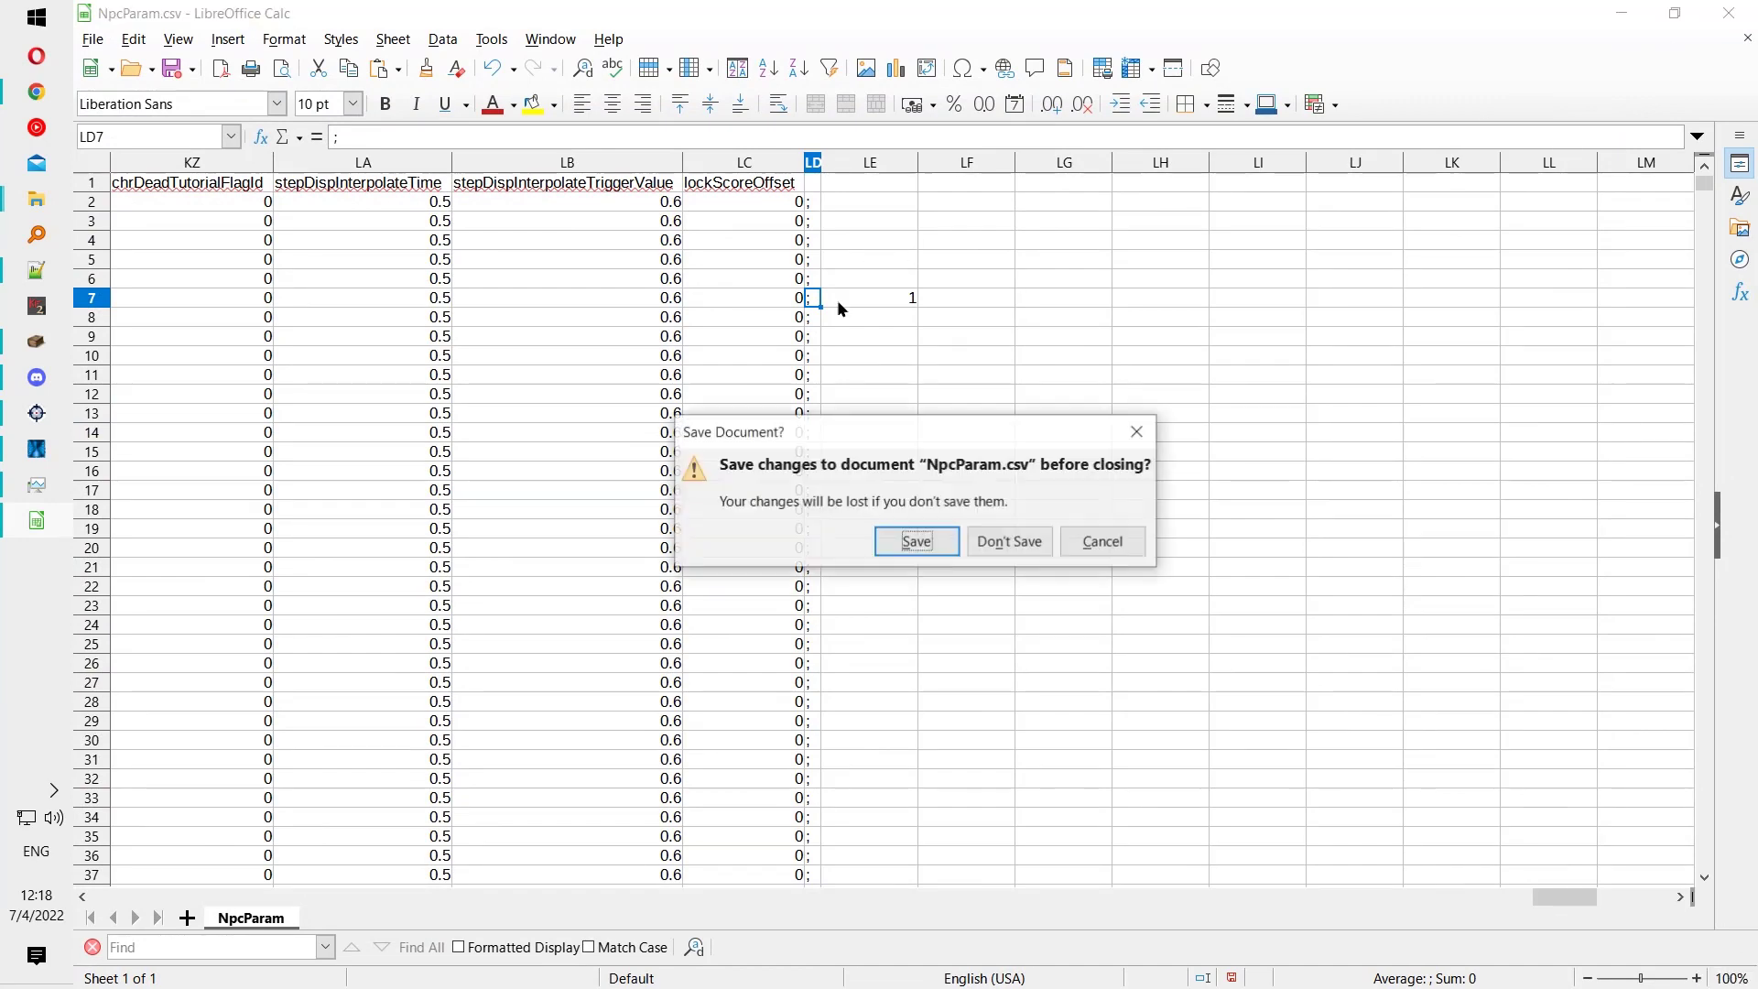
click(1017, 541)
click(1122, 744)
Step: Try again to import the CSV data for NpcParam into the open regulation.bin
click(307, 41)
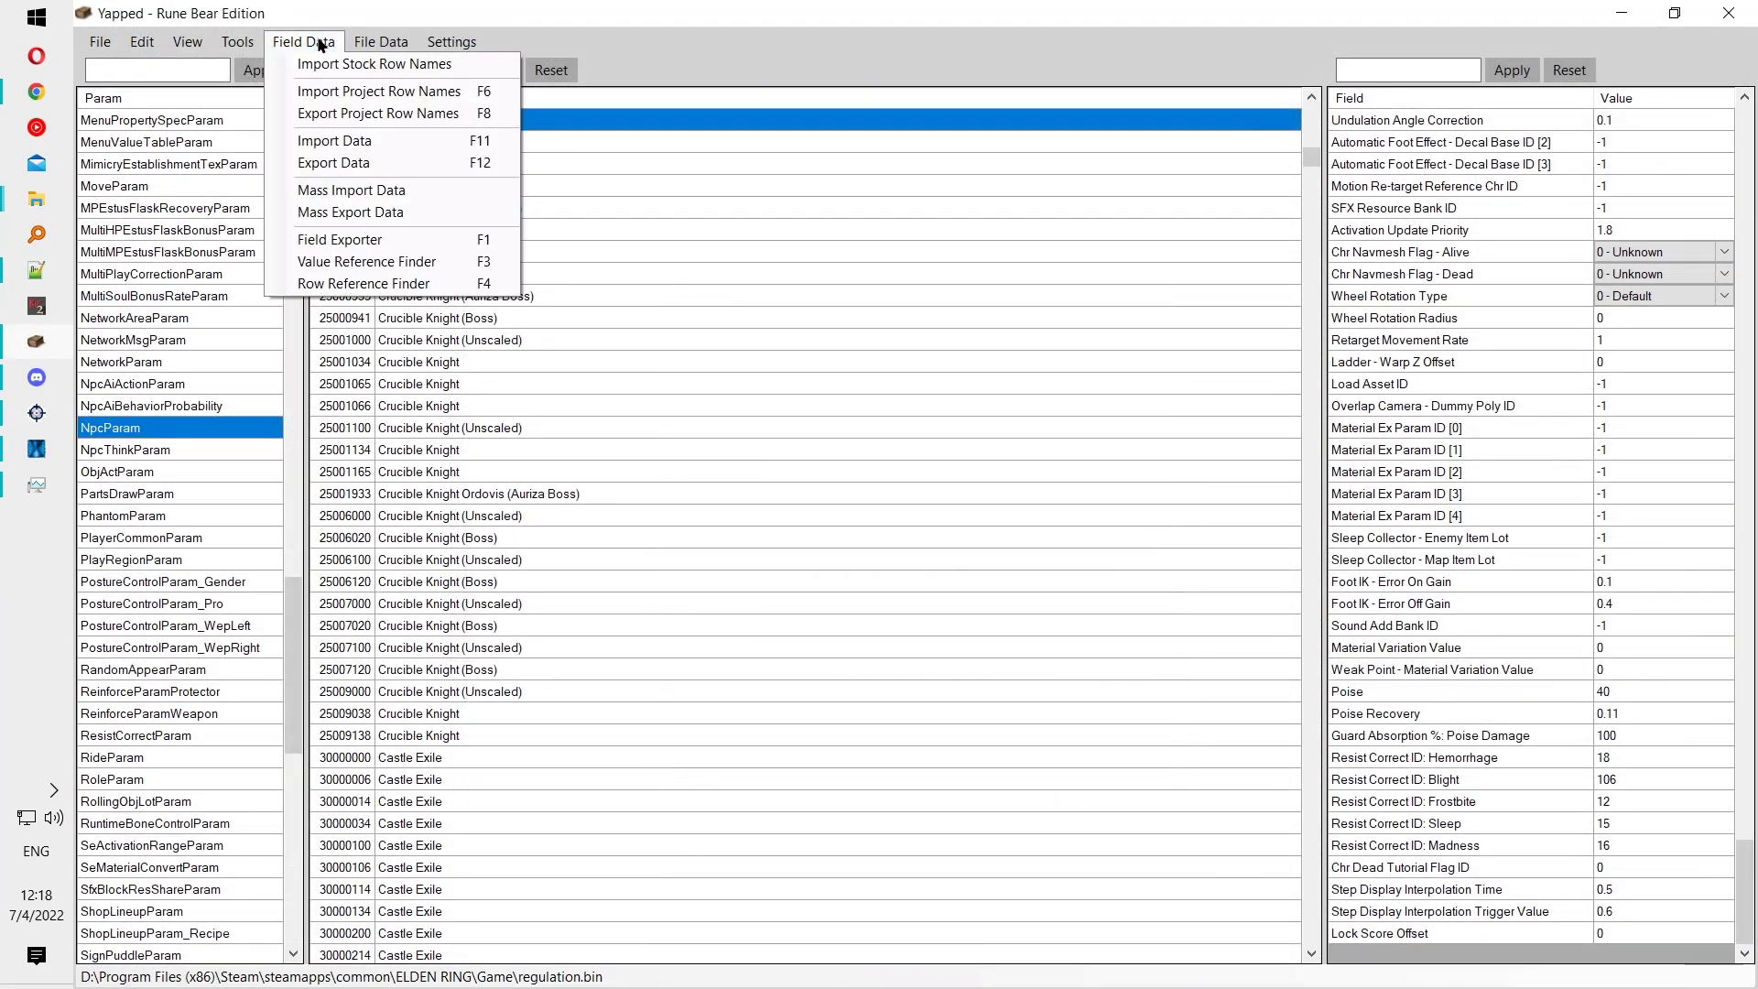
click(353, 156)
click(926, 591)
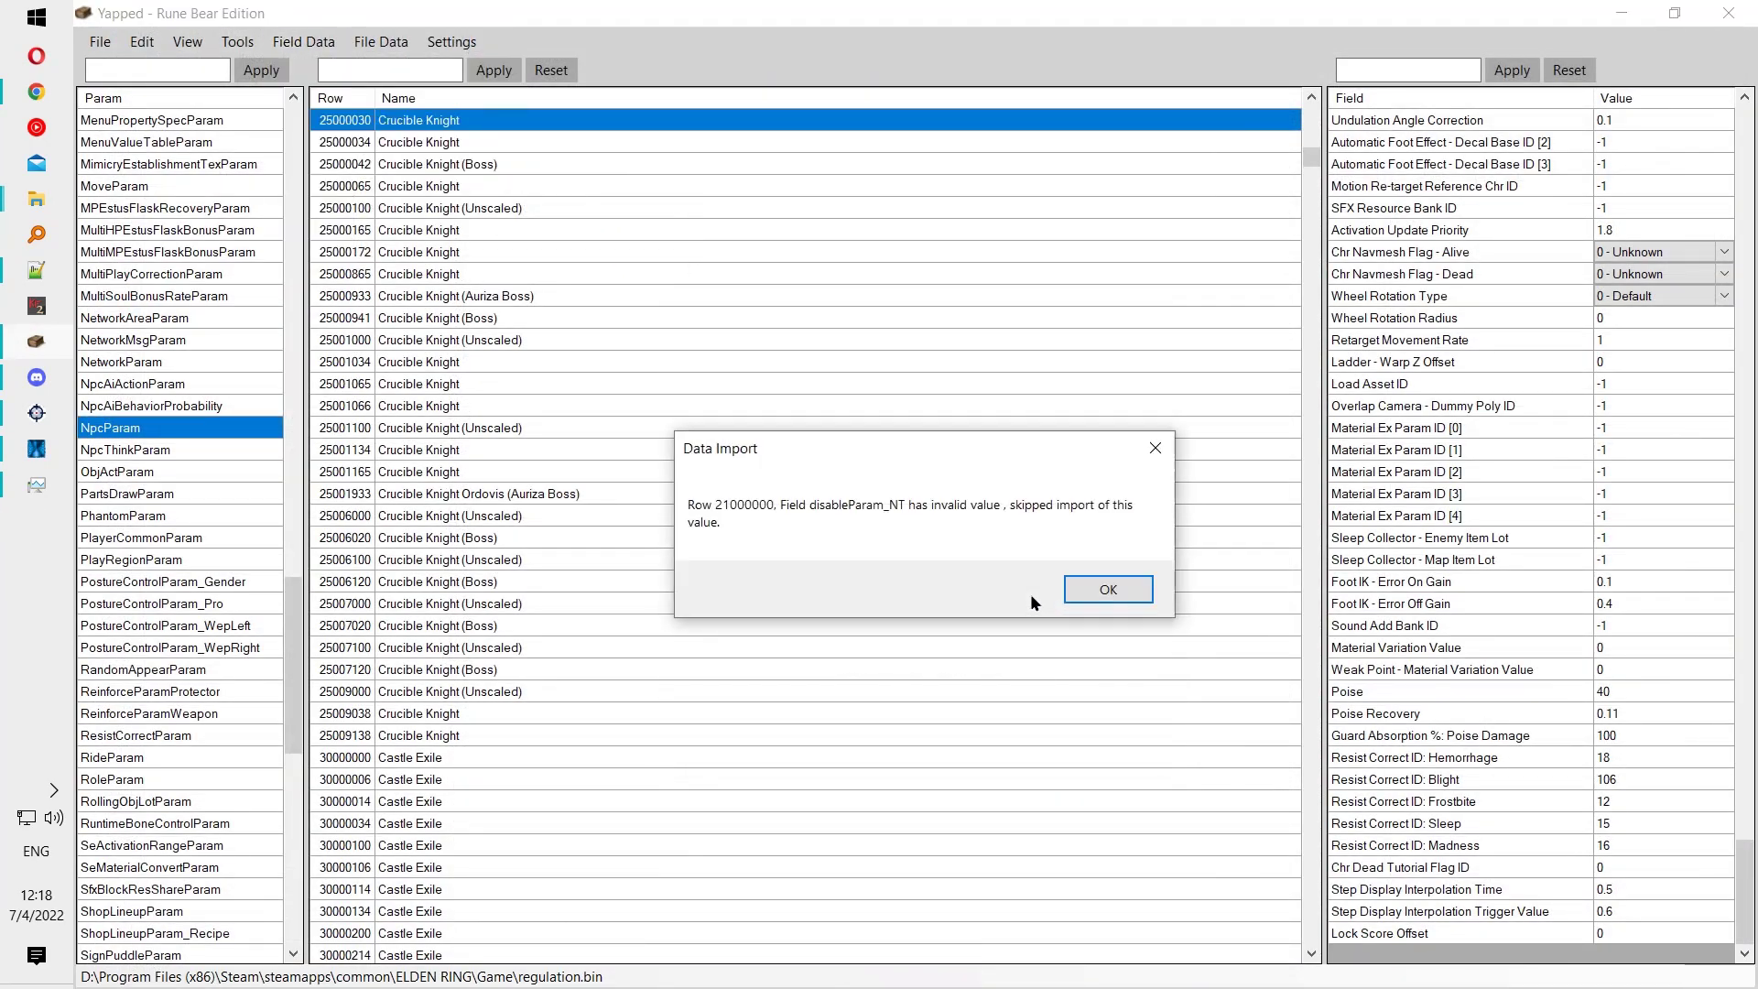
click(1105, 590)
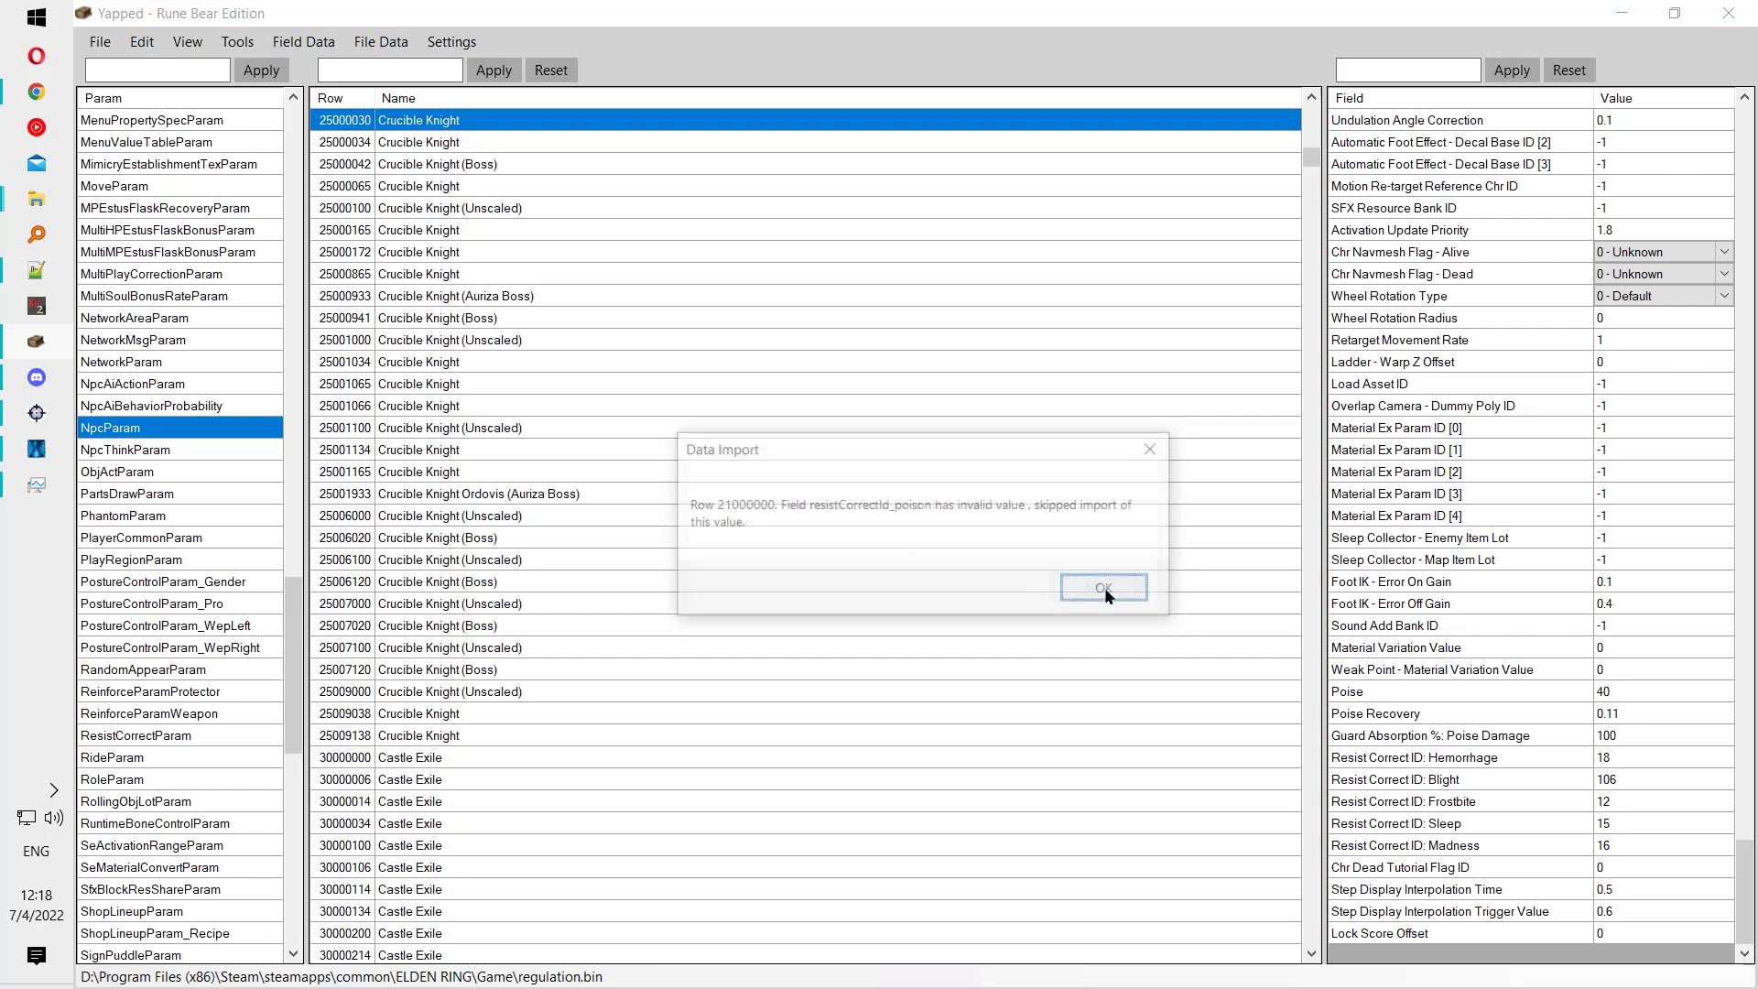
Step: Switch to the ER folder in File Explorer and try to reopen NpcParam.csv in LibreOffice Calc
click(145, 229)
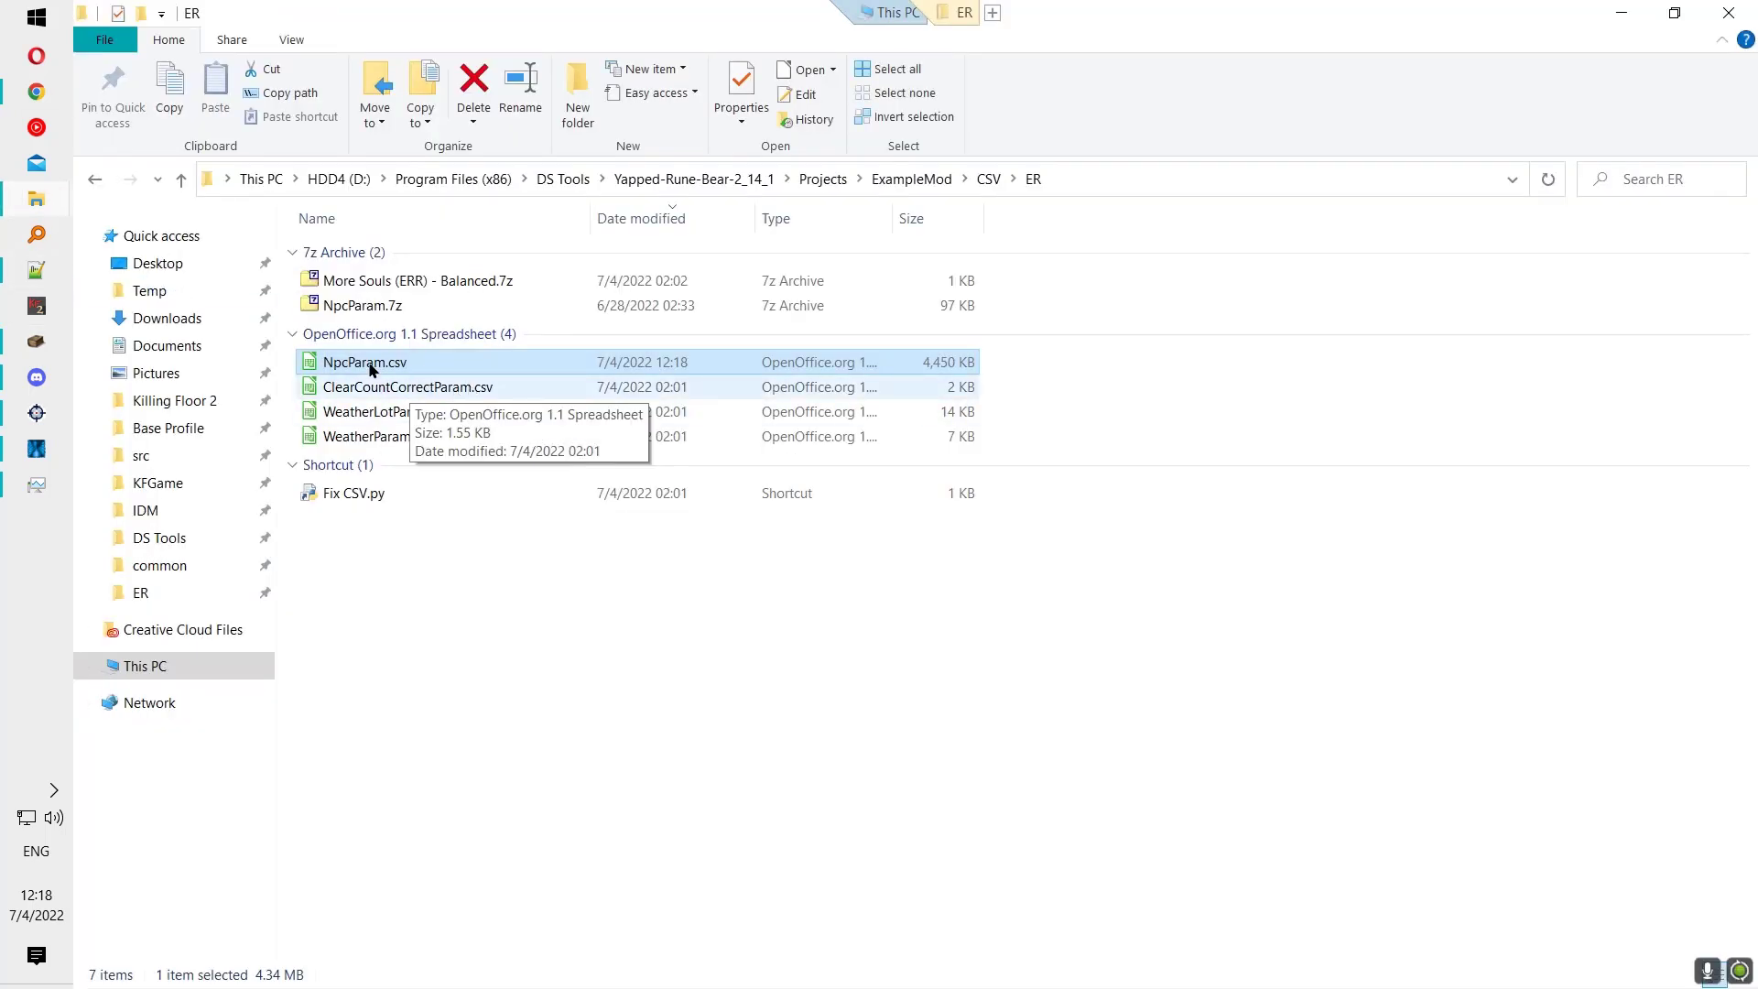
key(Return)
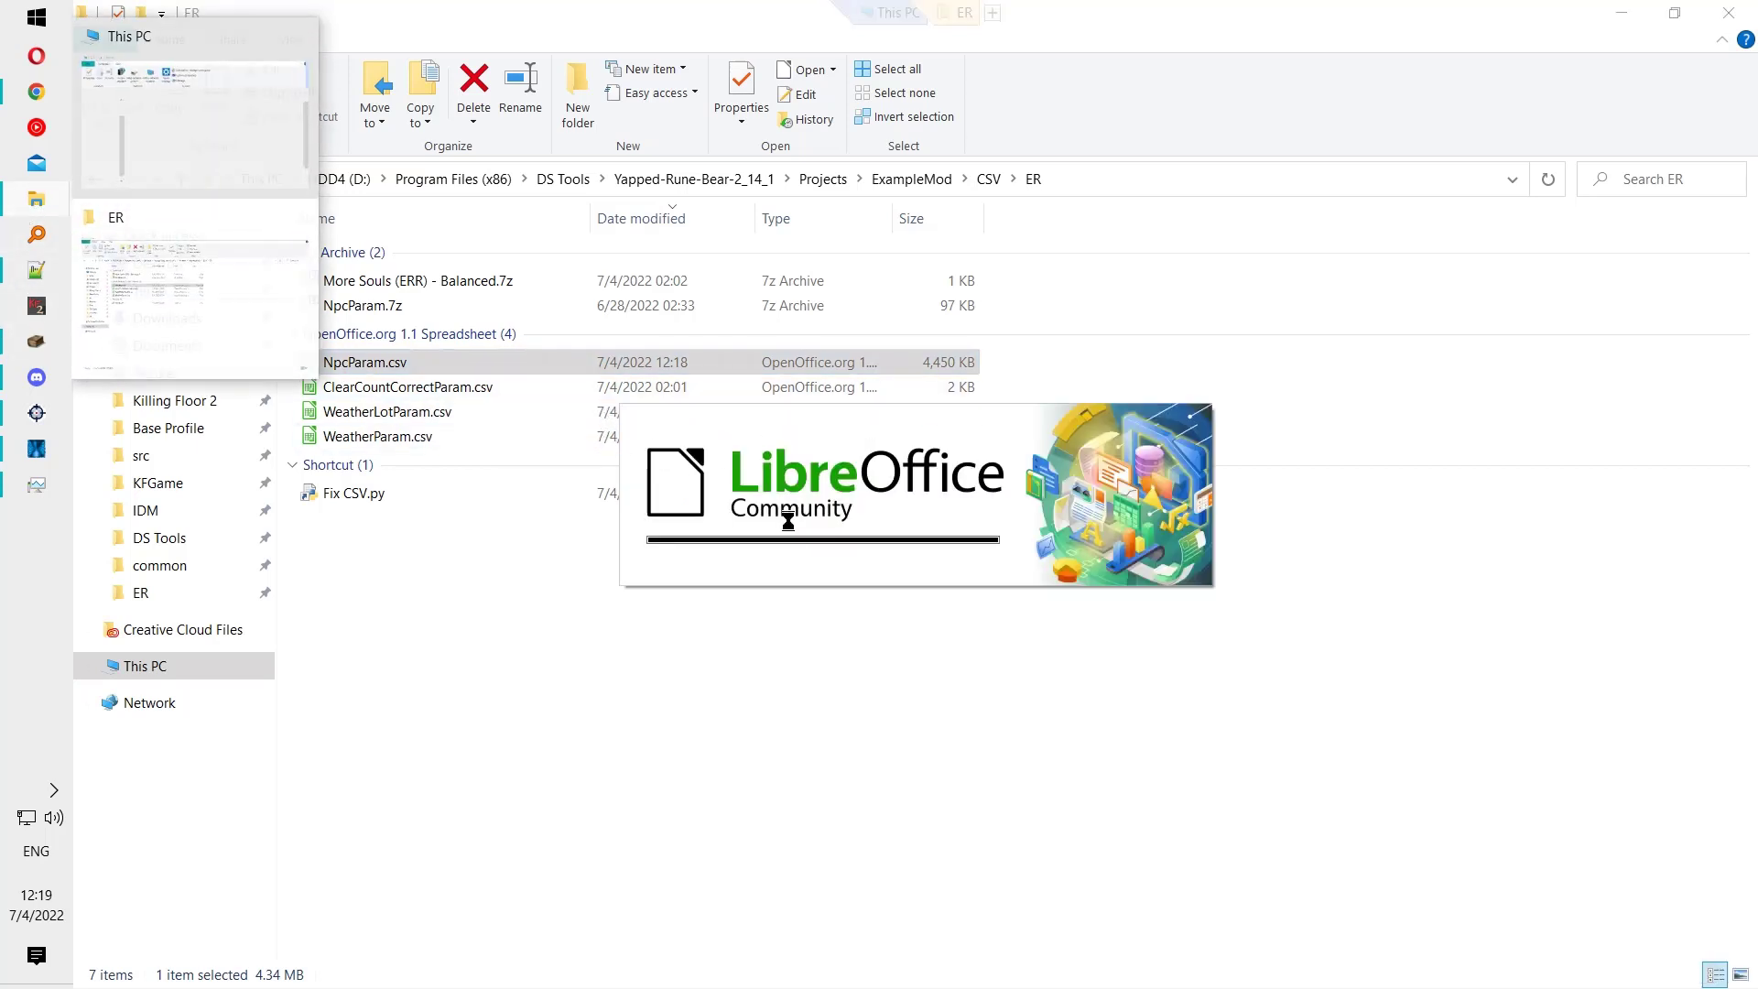
click(37, 341)
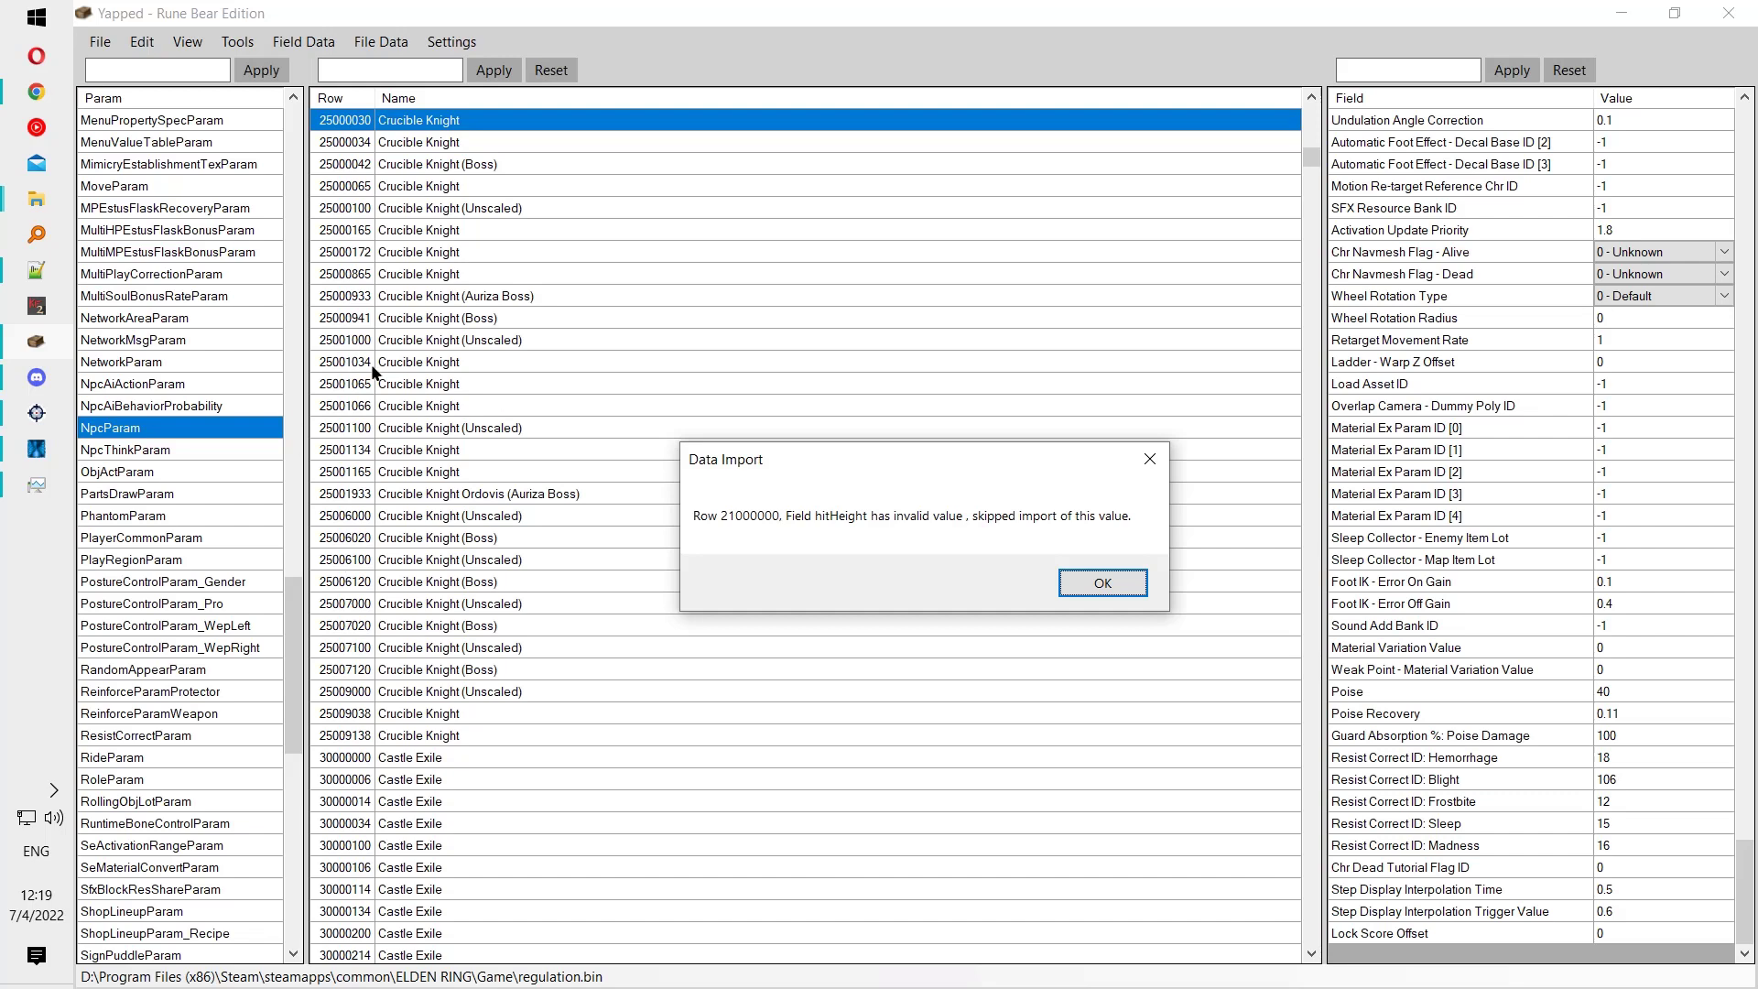
click(44, 205)
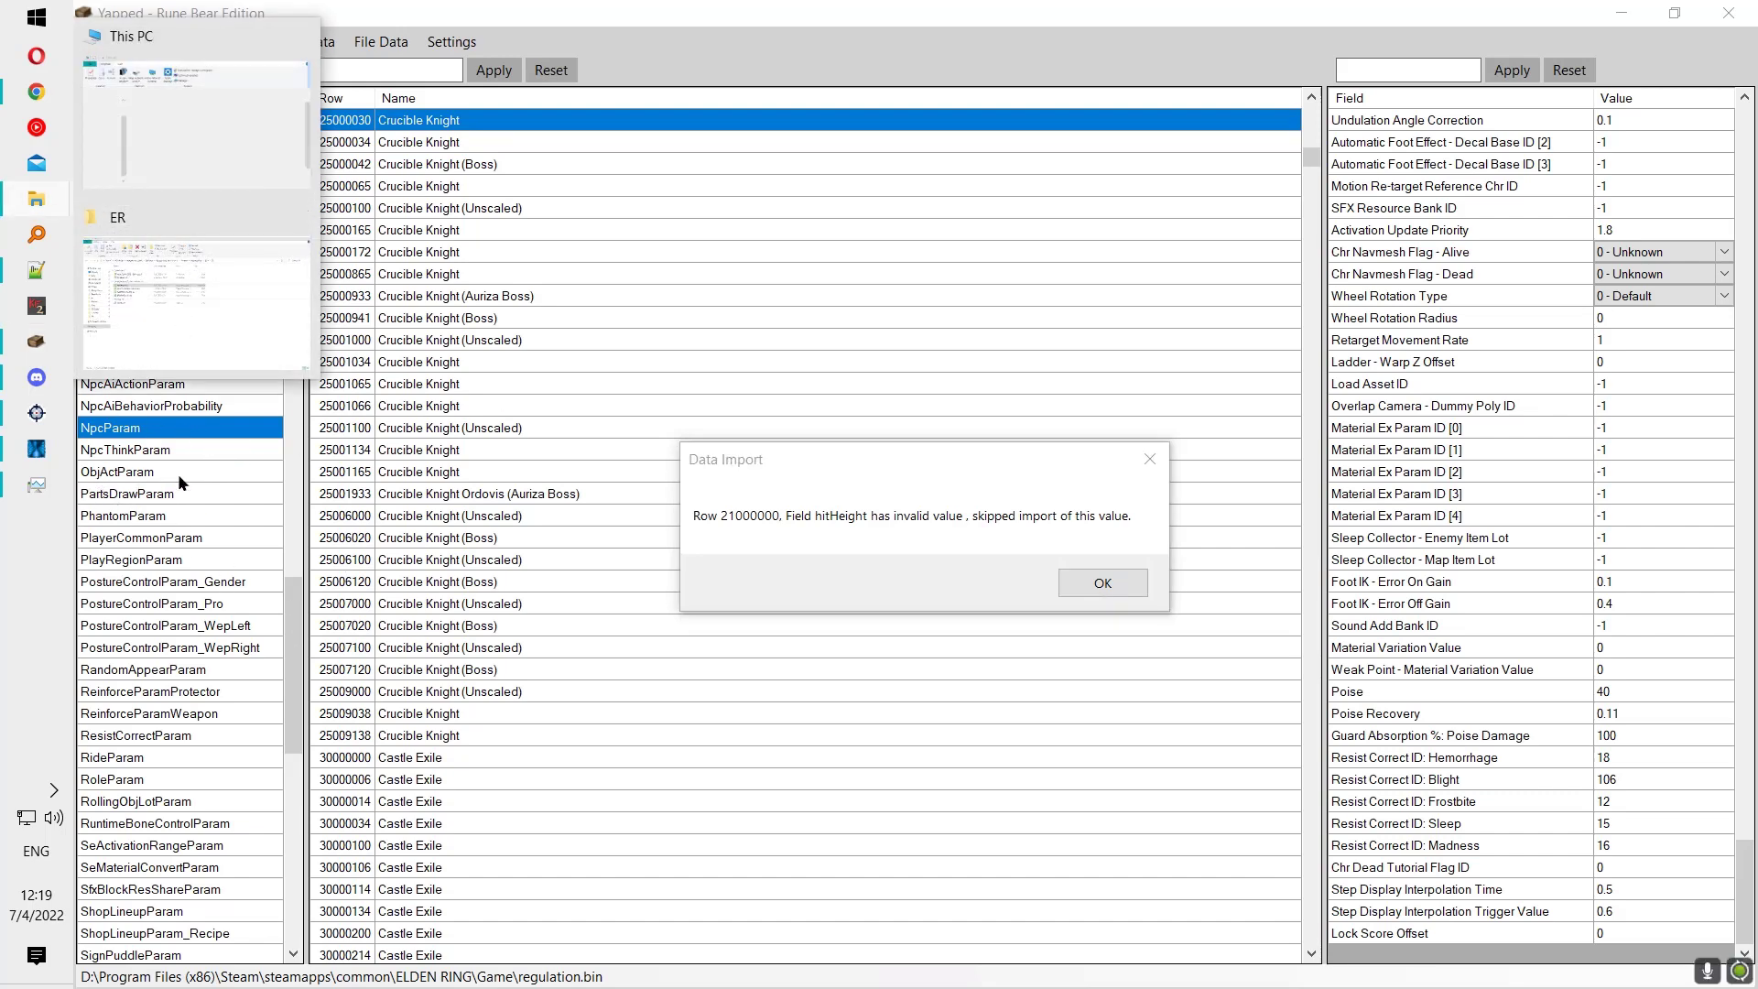
Step: Dismiss several invalid-value messages from the NpcParam data import in Yapped
click(1102, 582)
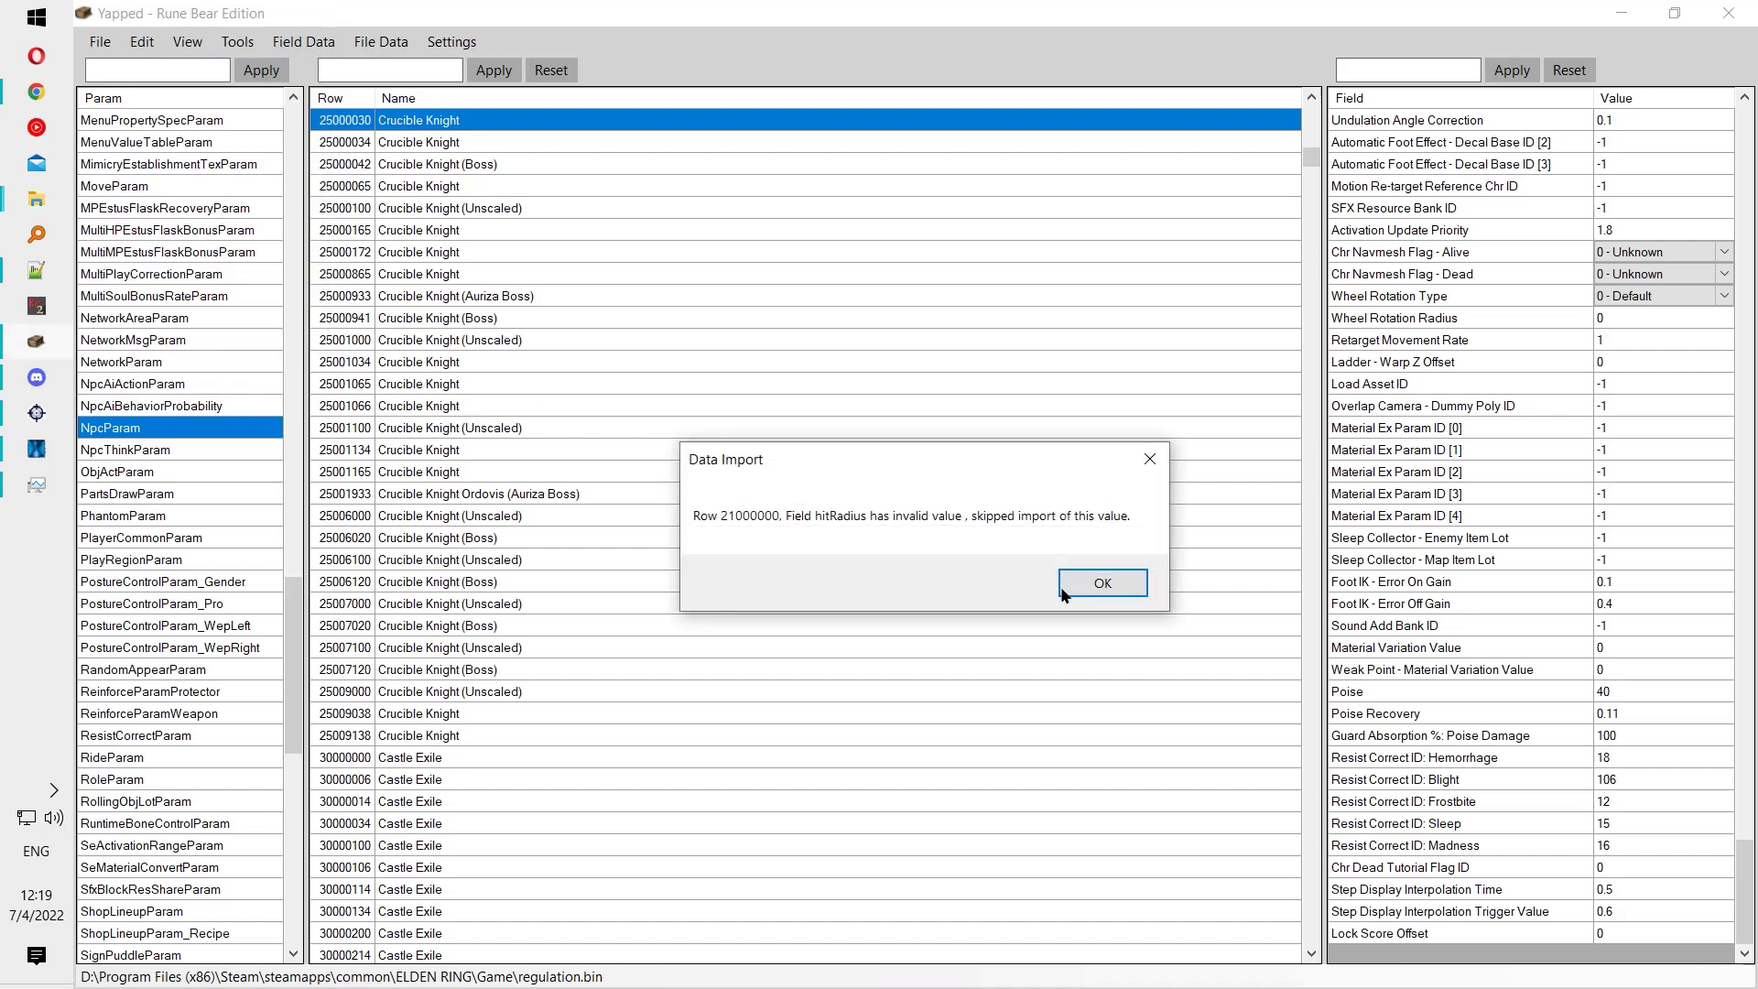
click(1109, 586)
click(1112, 588)
right_click(37, 595)
click(34, 499)
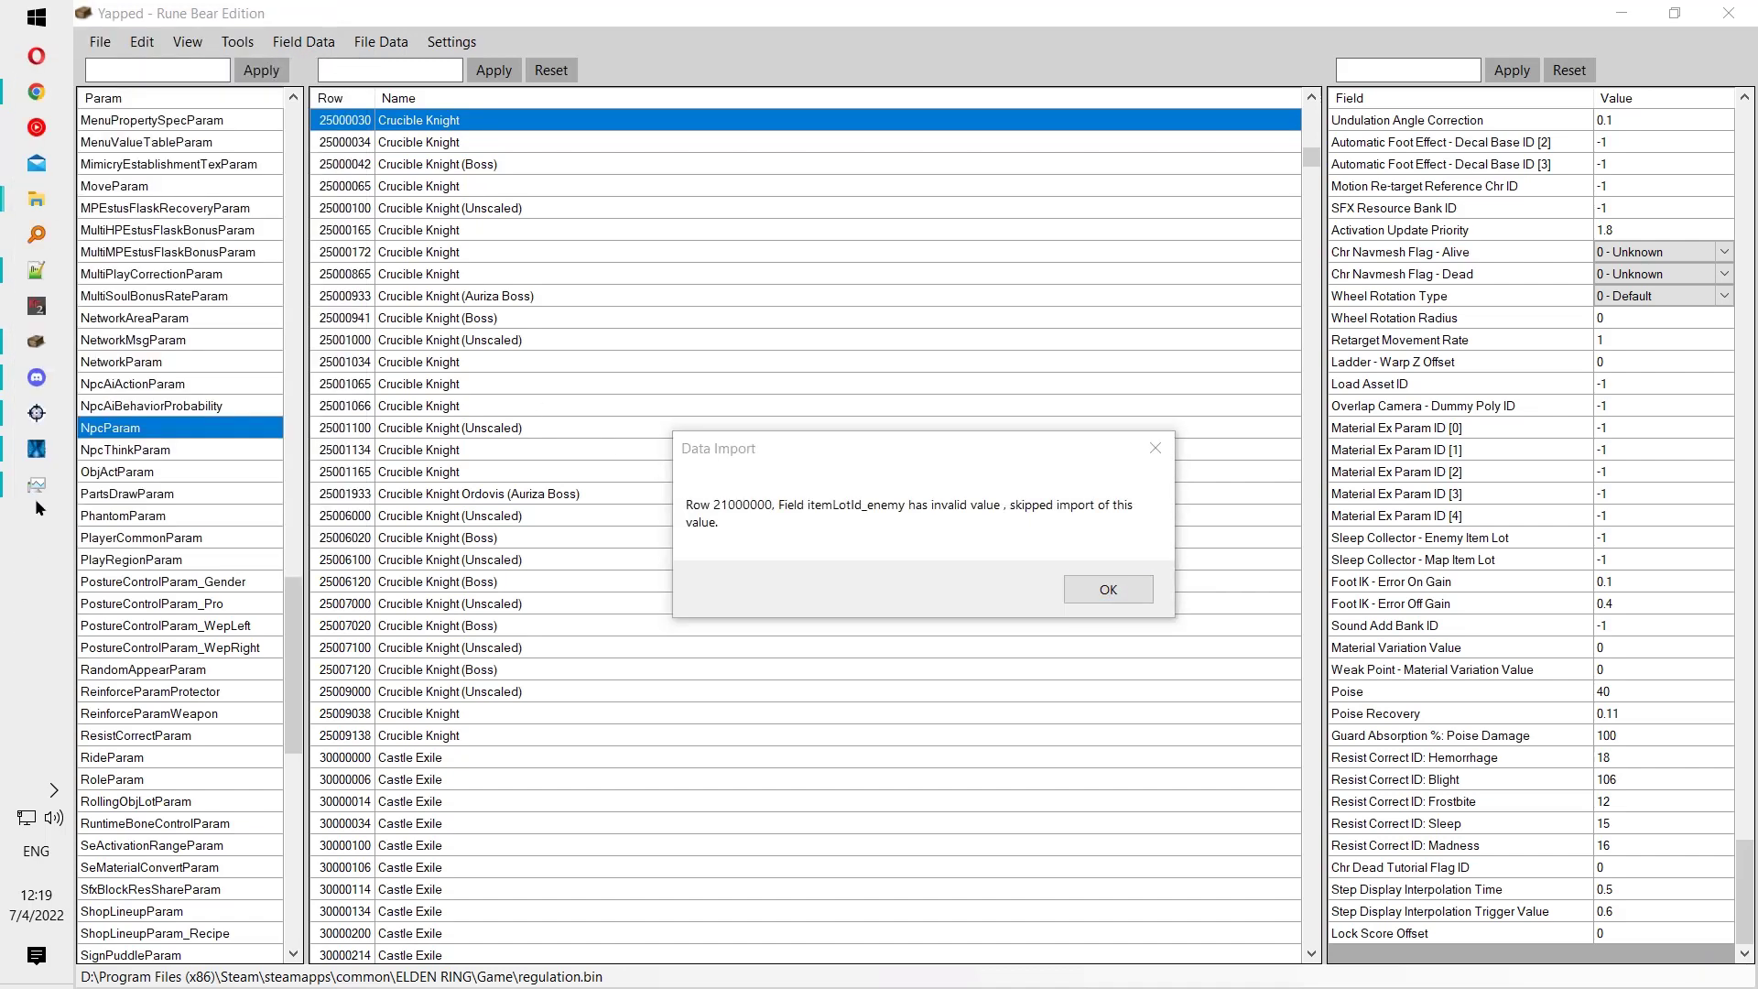
Step: Return to the ER folder and cancel the text import of NpcParam.csv
click(530, 333)
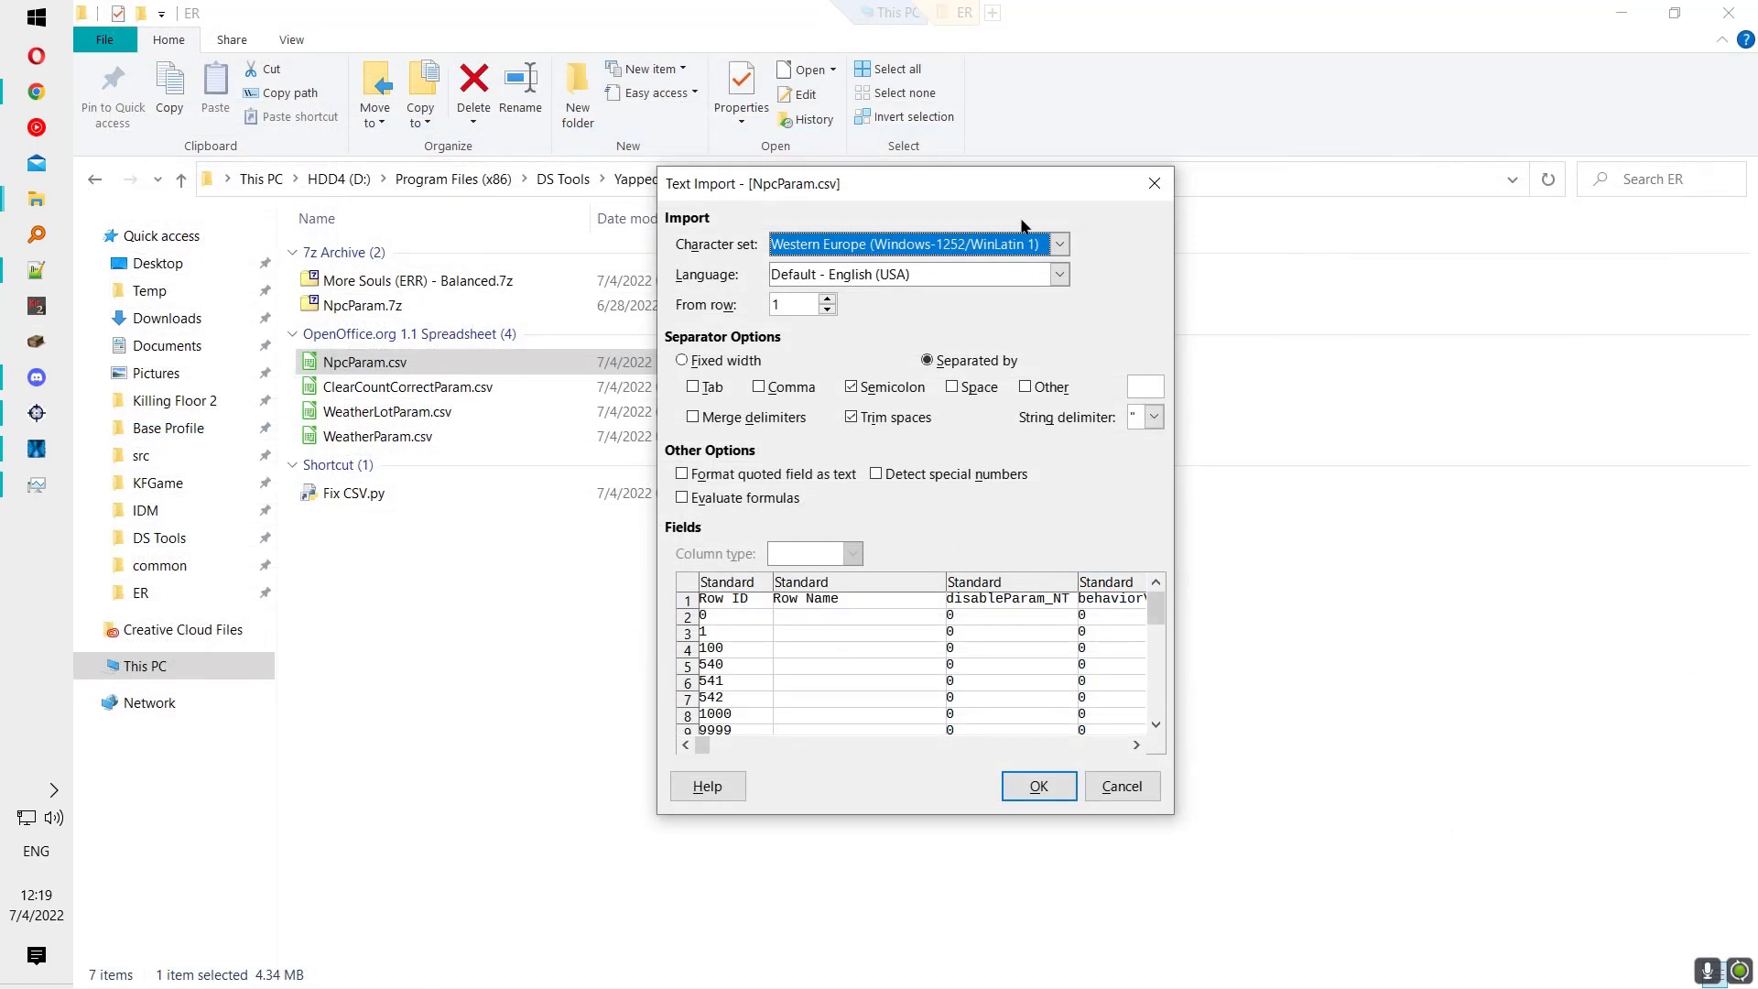
key(Return)
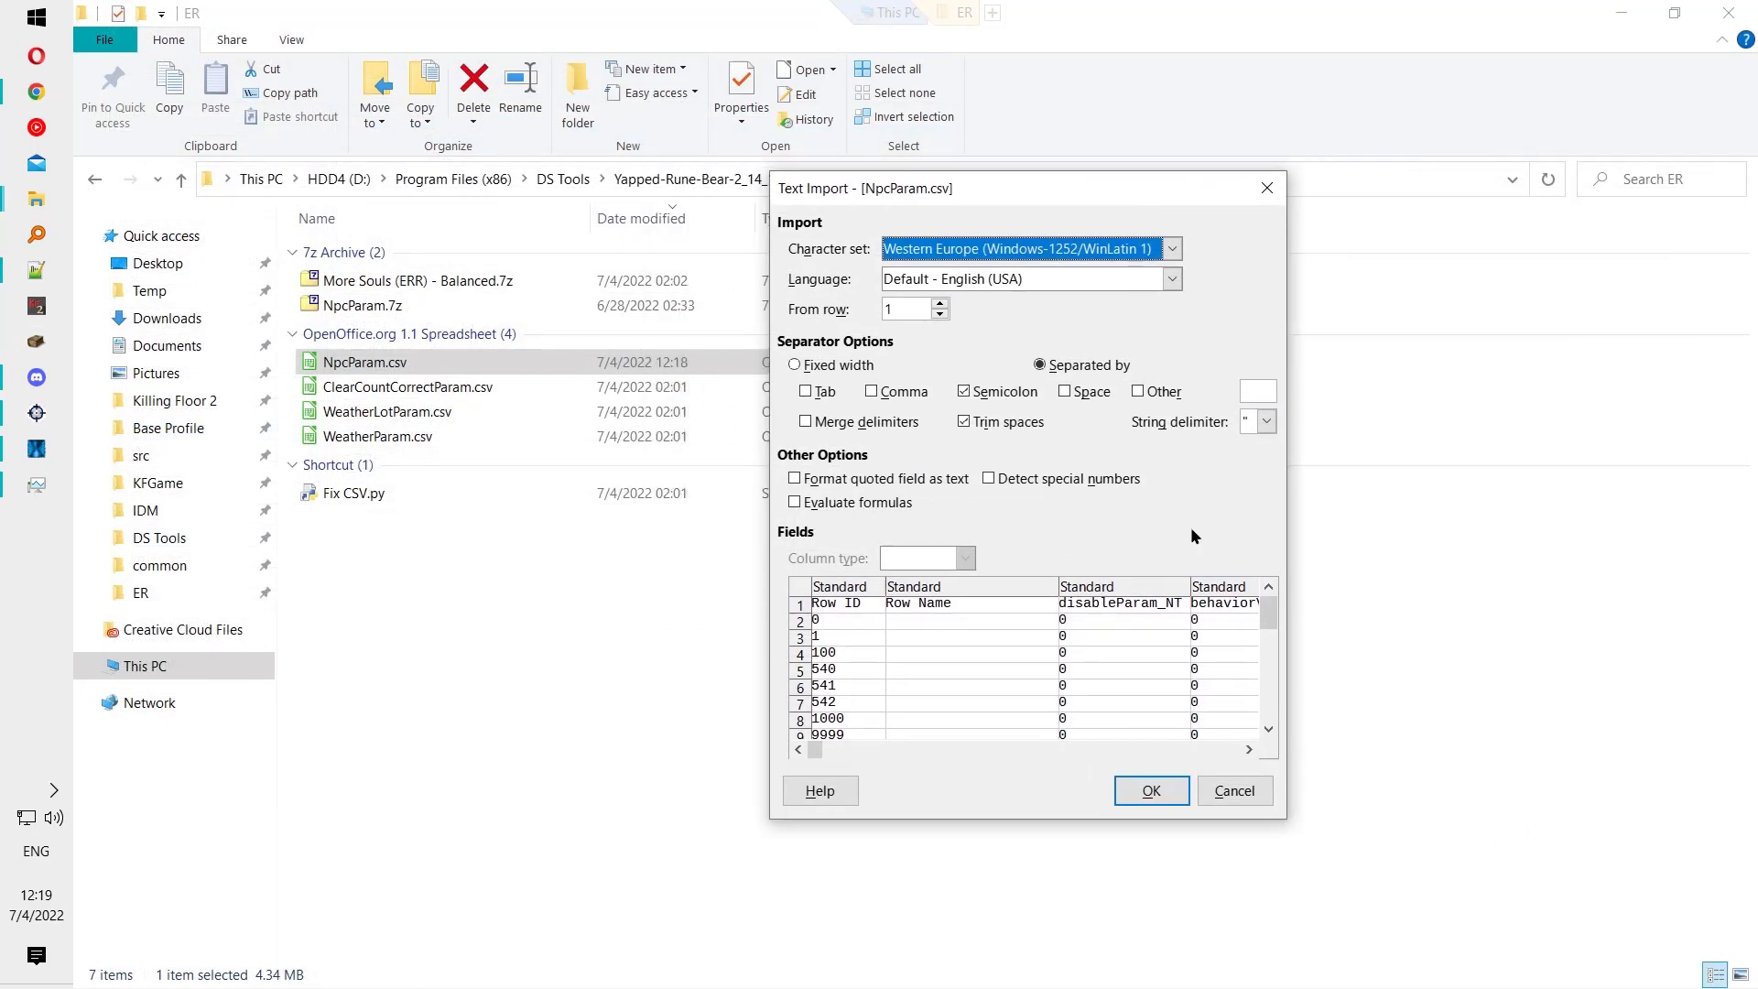
click(1095, 584)
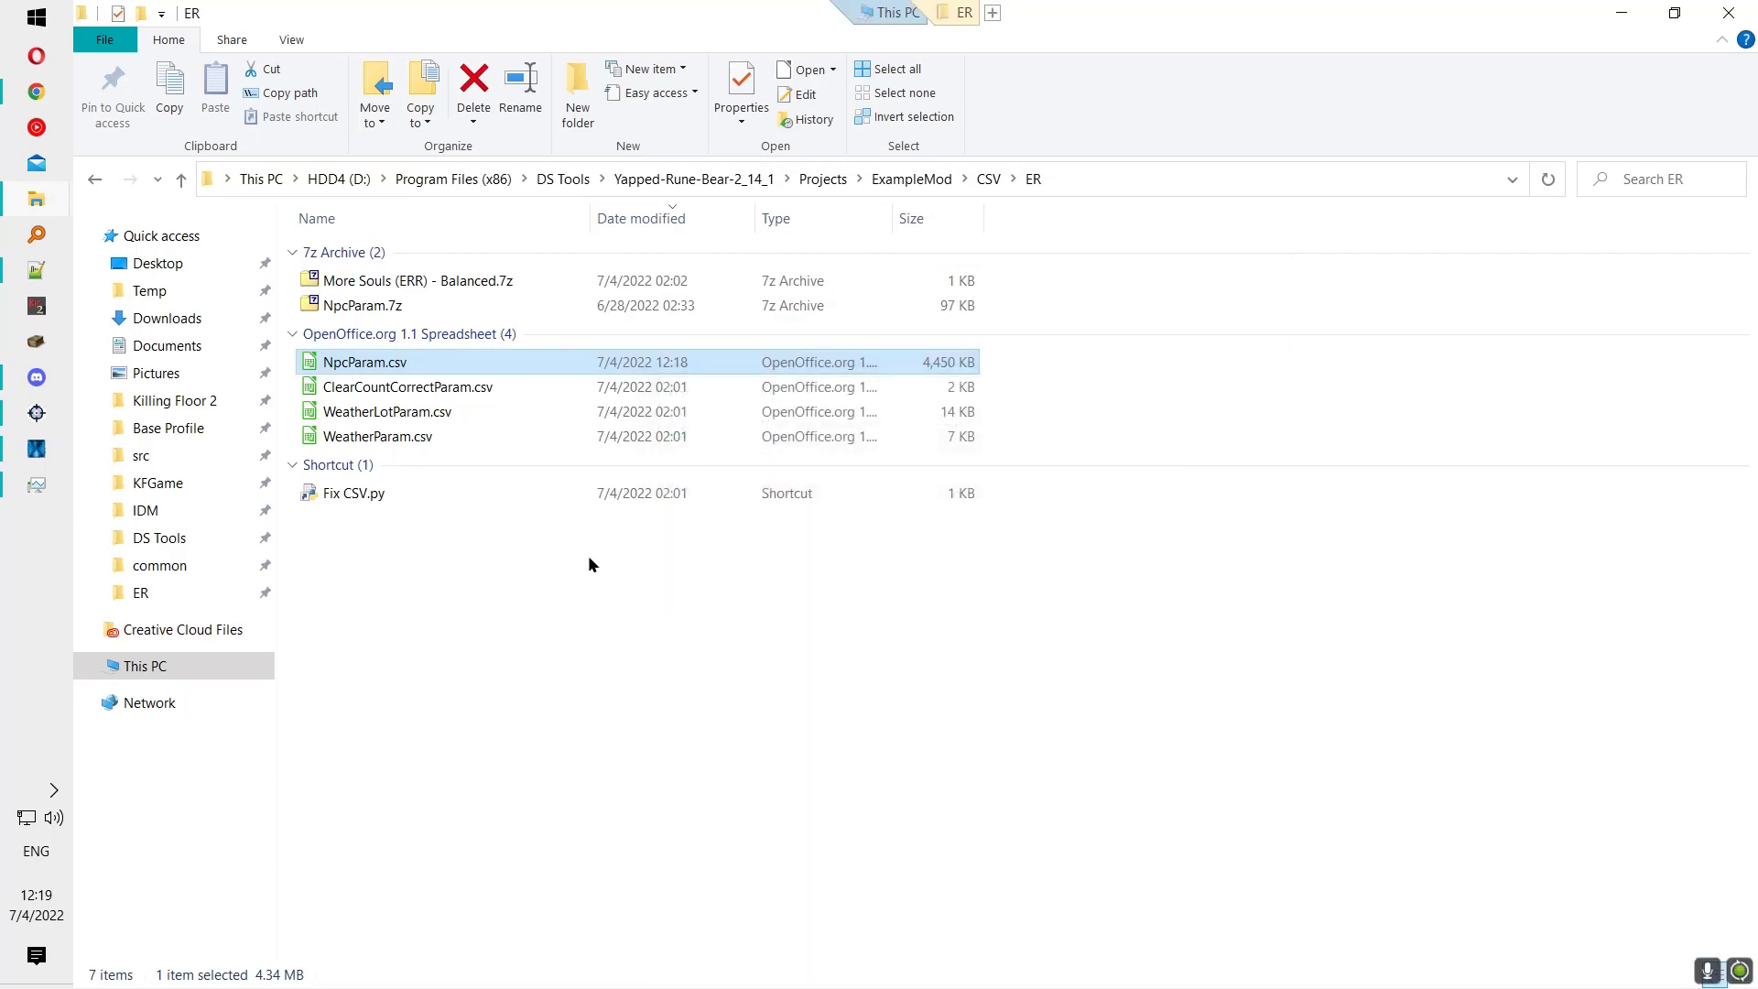
right_click(589, 561)
key(Escape)
Step: Restart the unresponsive Yapped and select ClearCountCorrectParam.csv in the ER folder
click(35, 343)
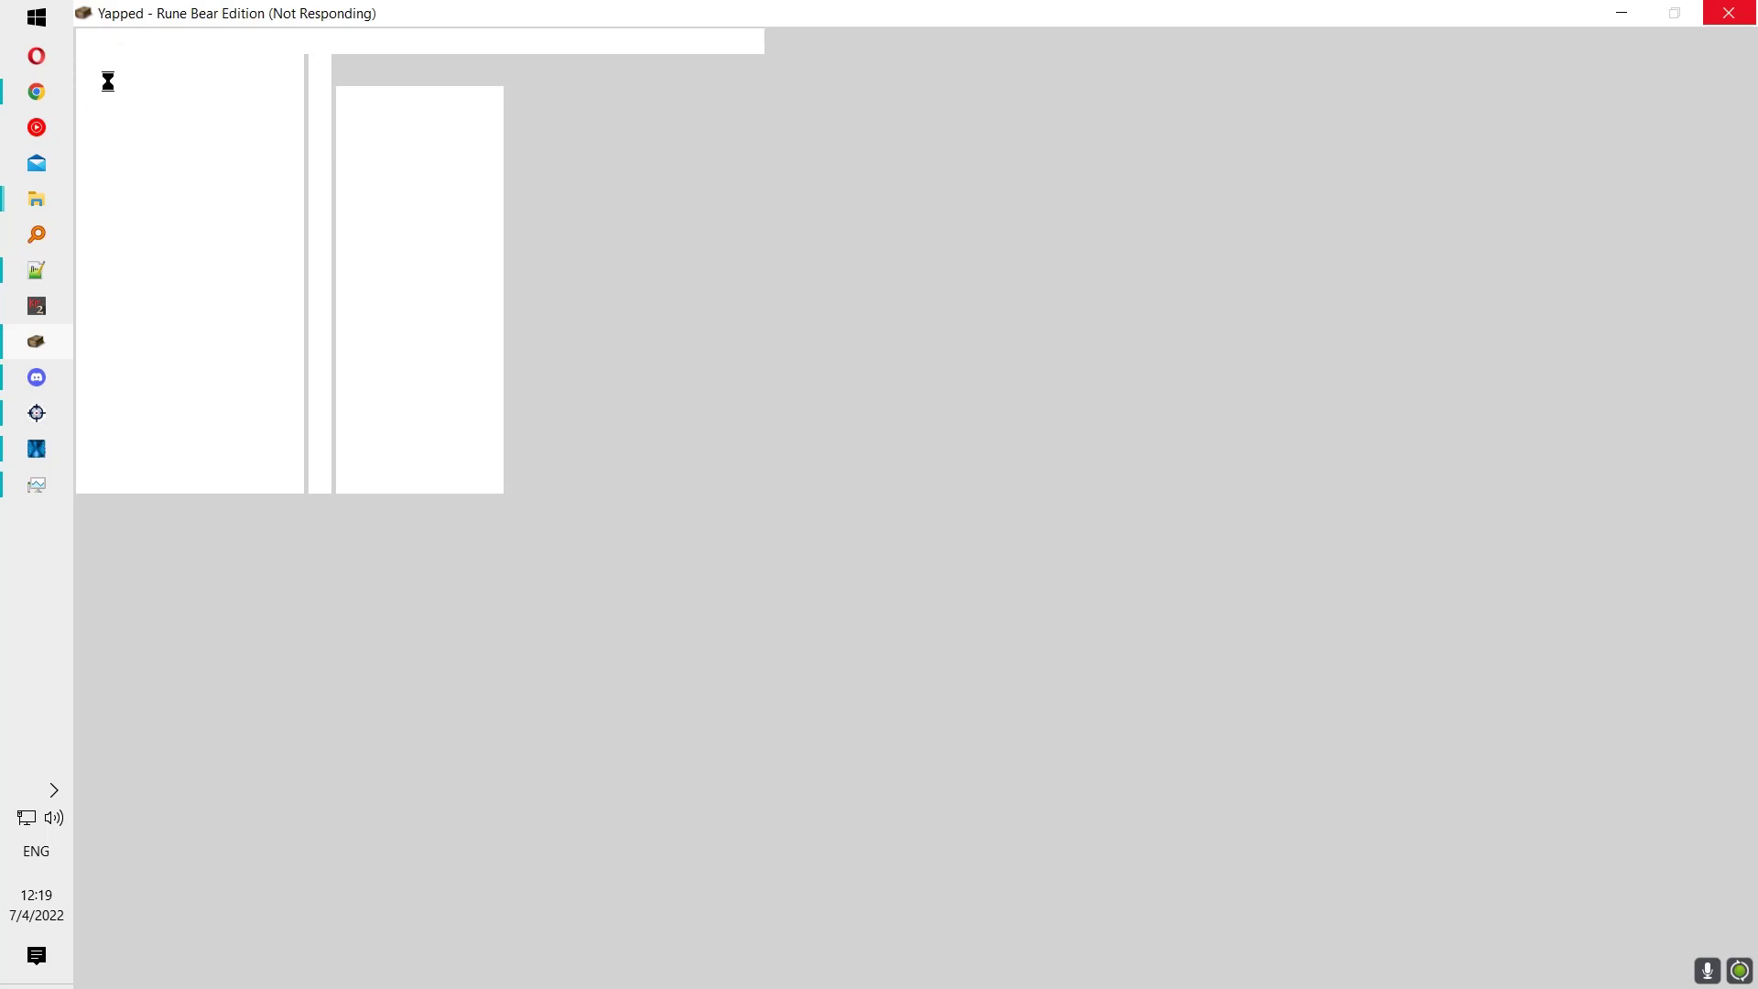
click(138, 270)
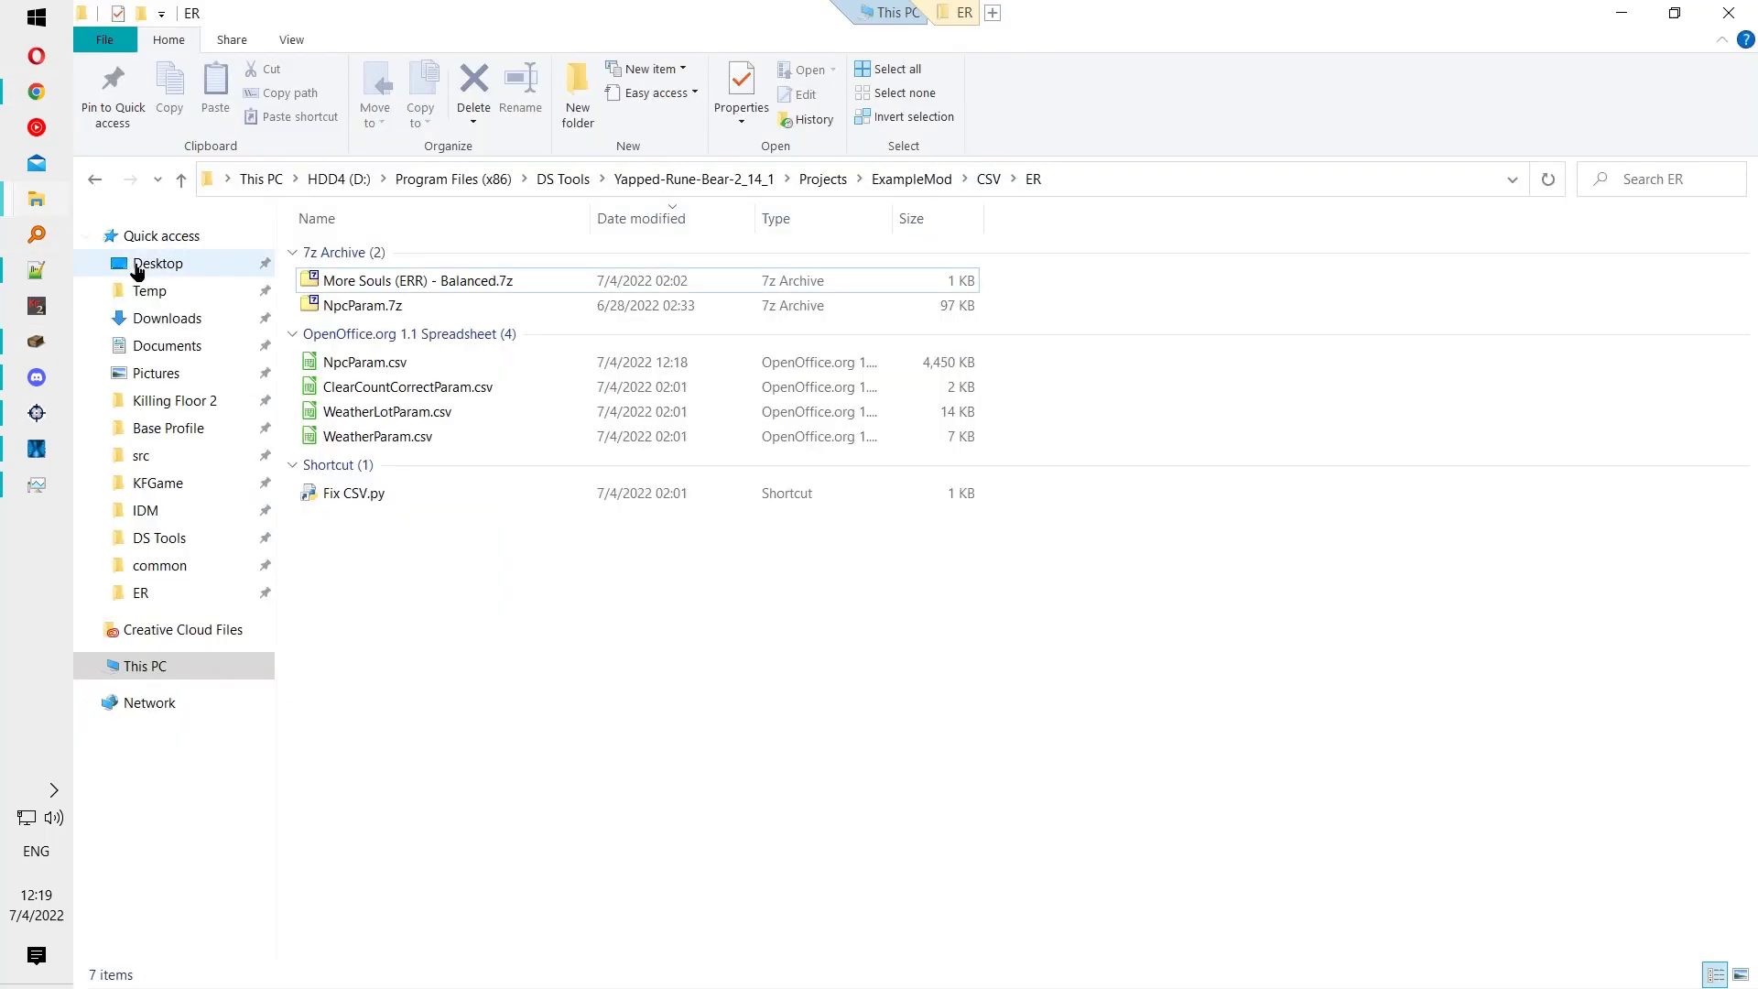
click(349, 394)
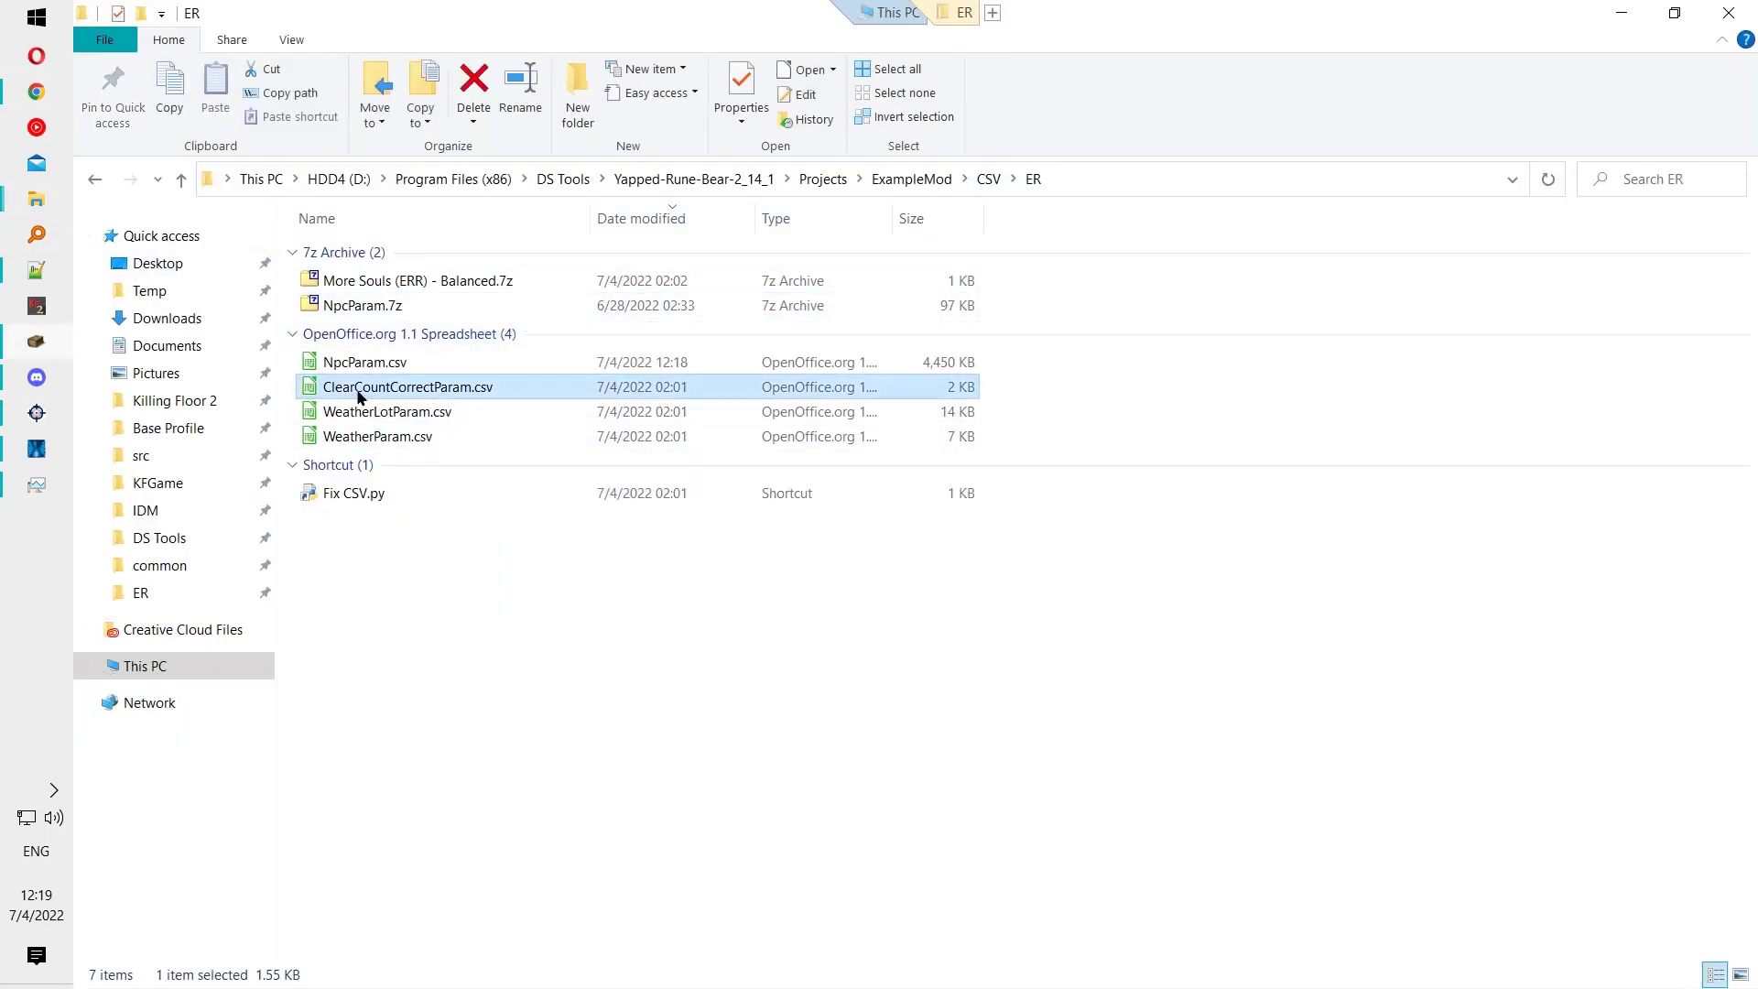
key(alt+Tab)
click(105, 44)
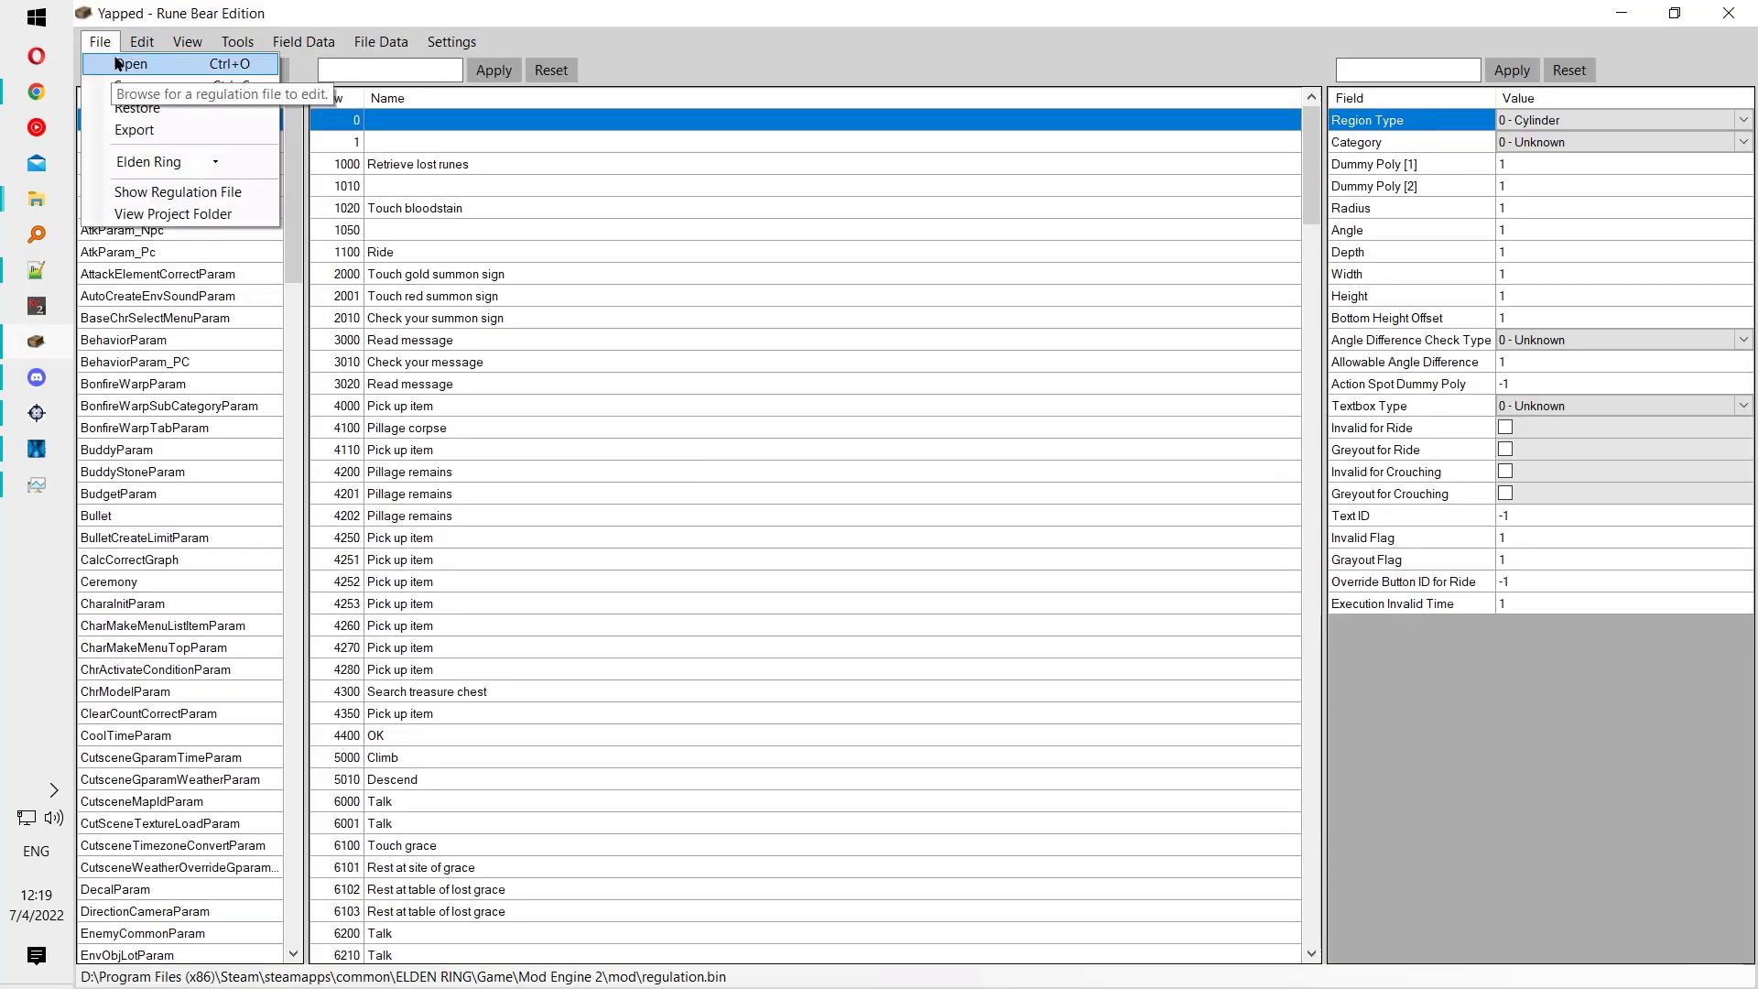
click(107, 46)
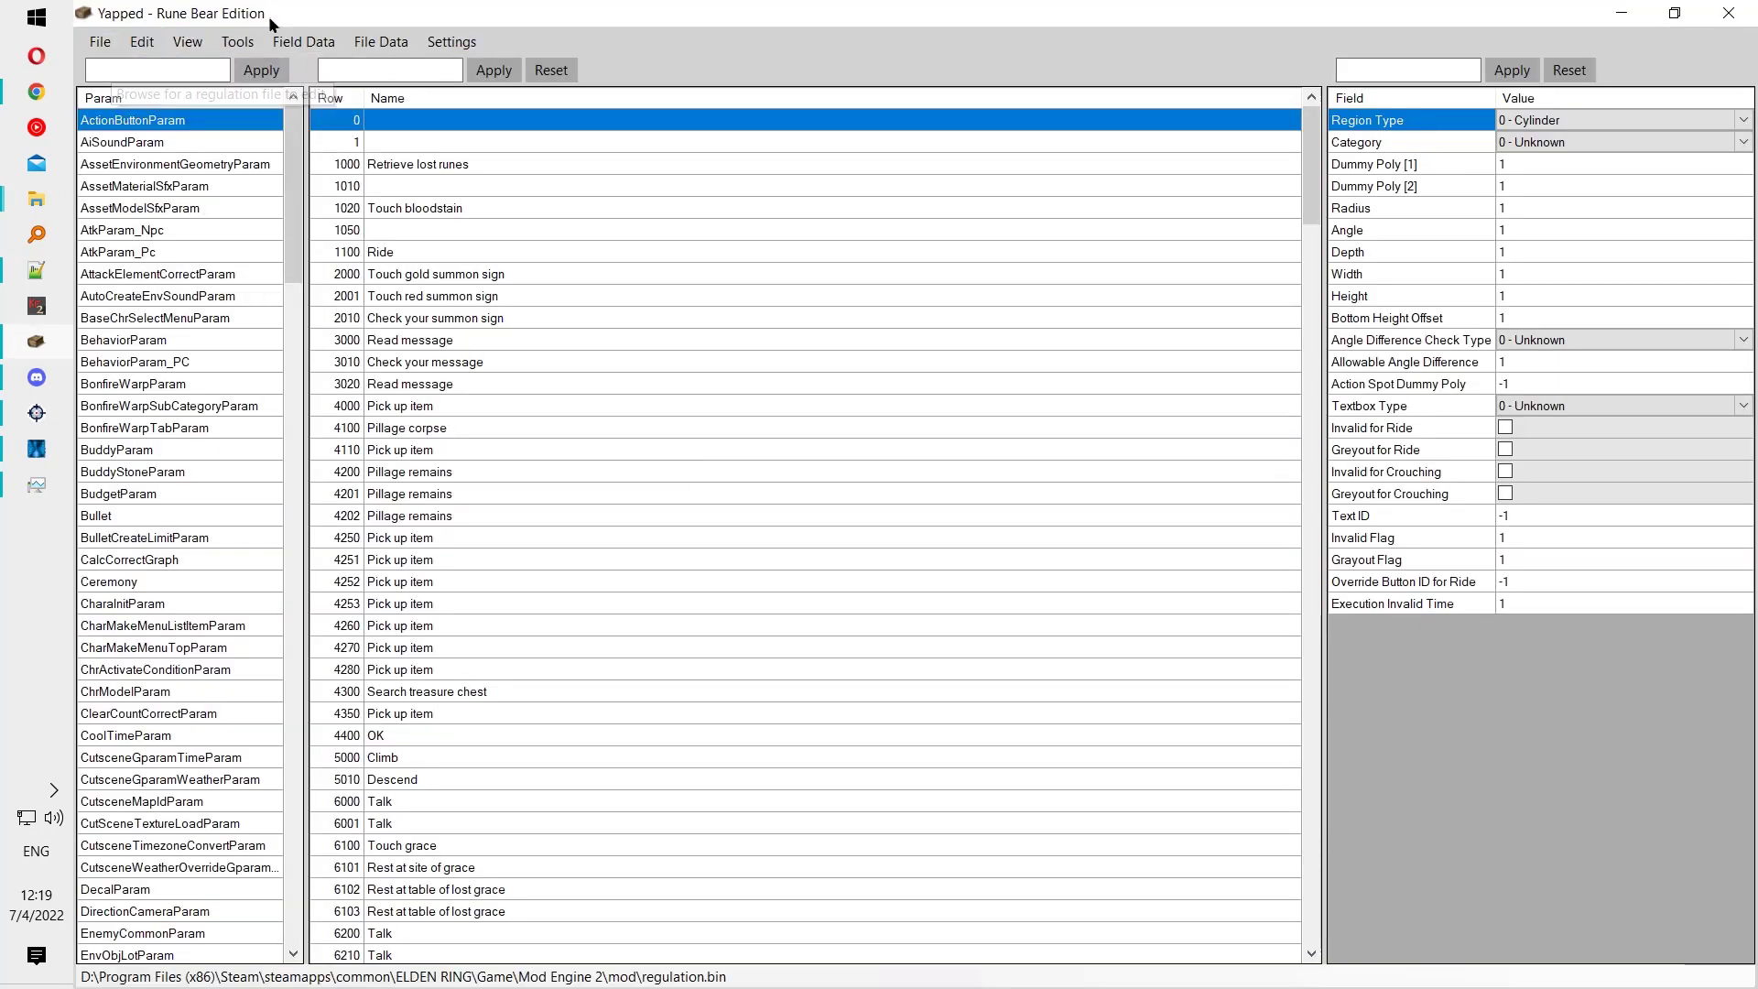
click(101, 43)
click(108, 44)
click(106, 46)
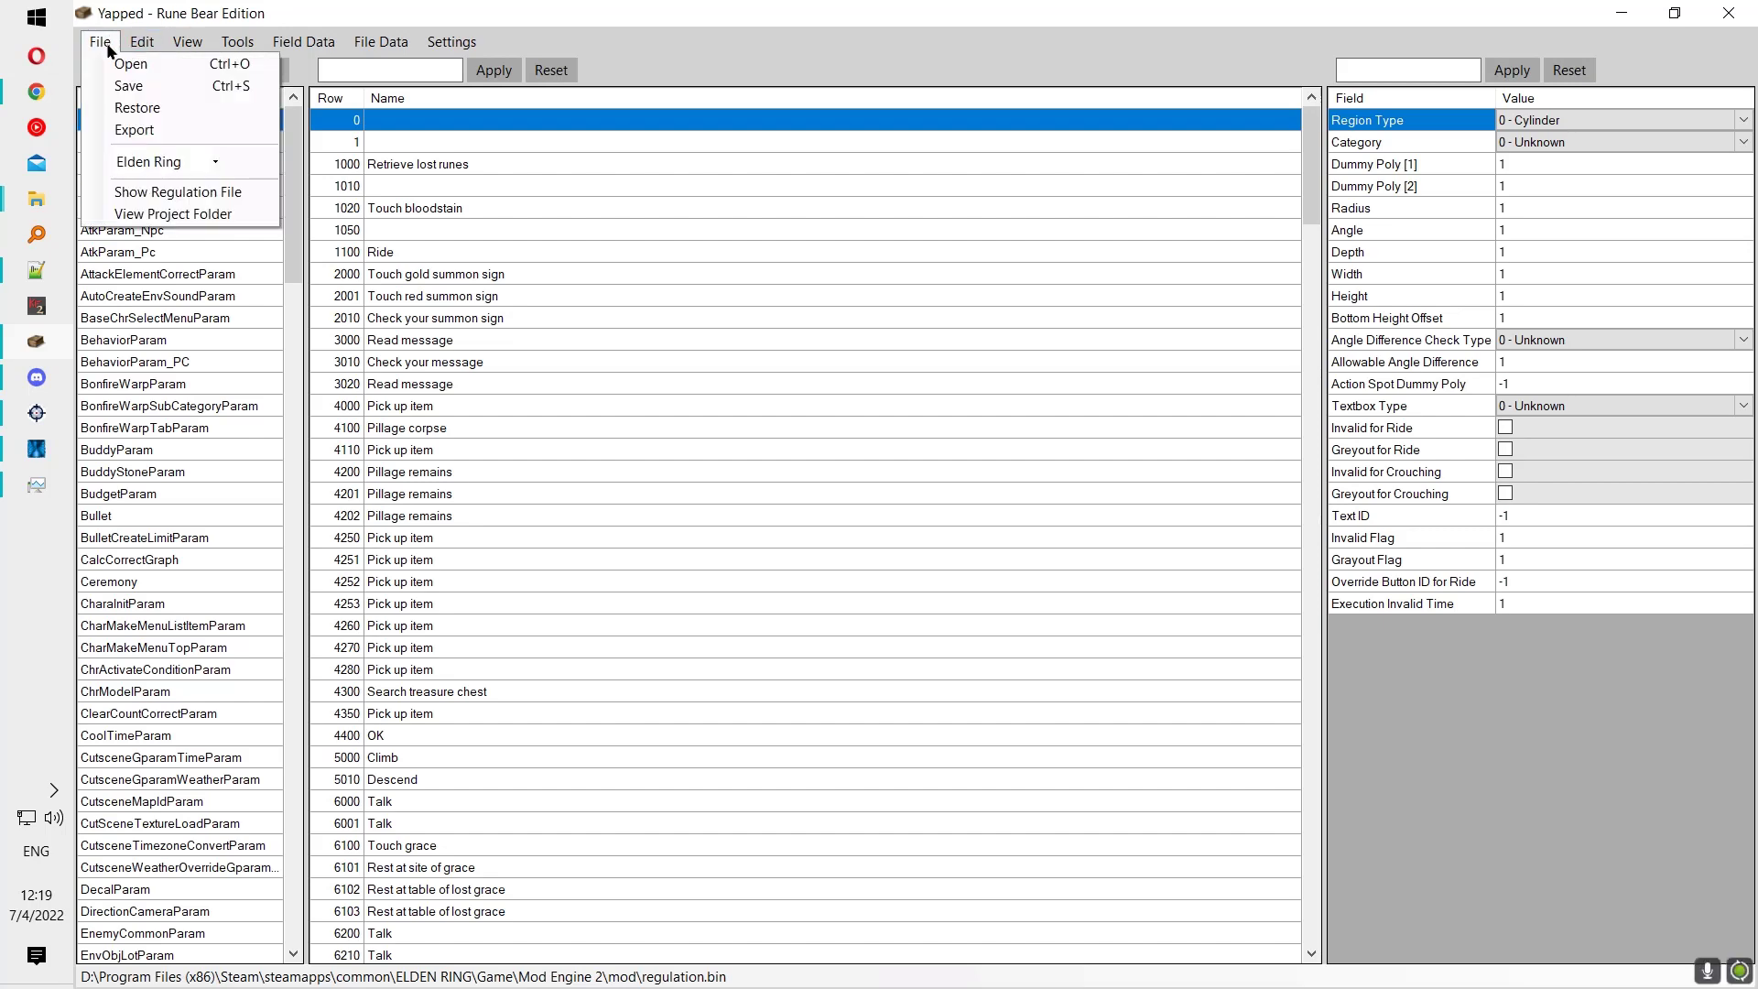
click(142, 42)
click(138, 43)
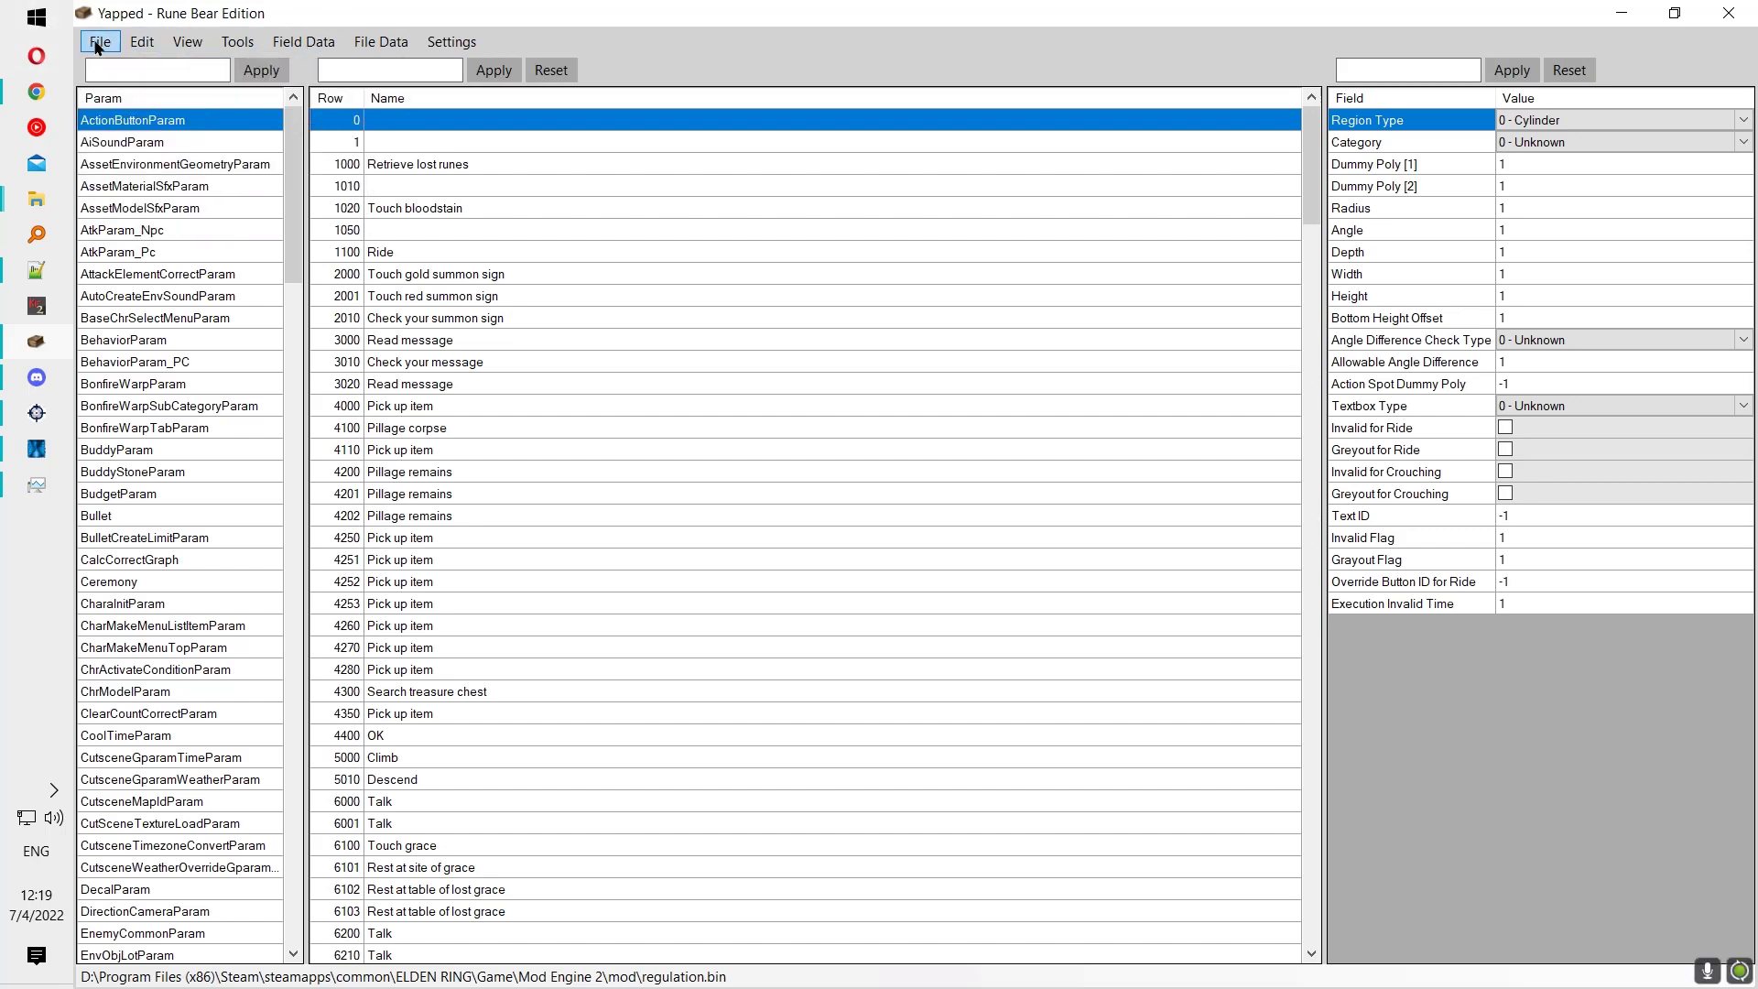
click(331, 44)
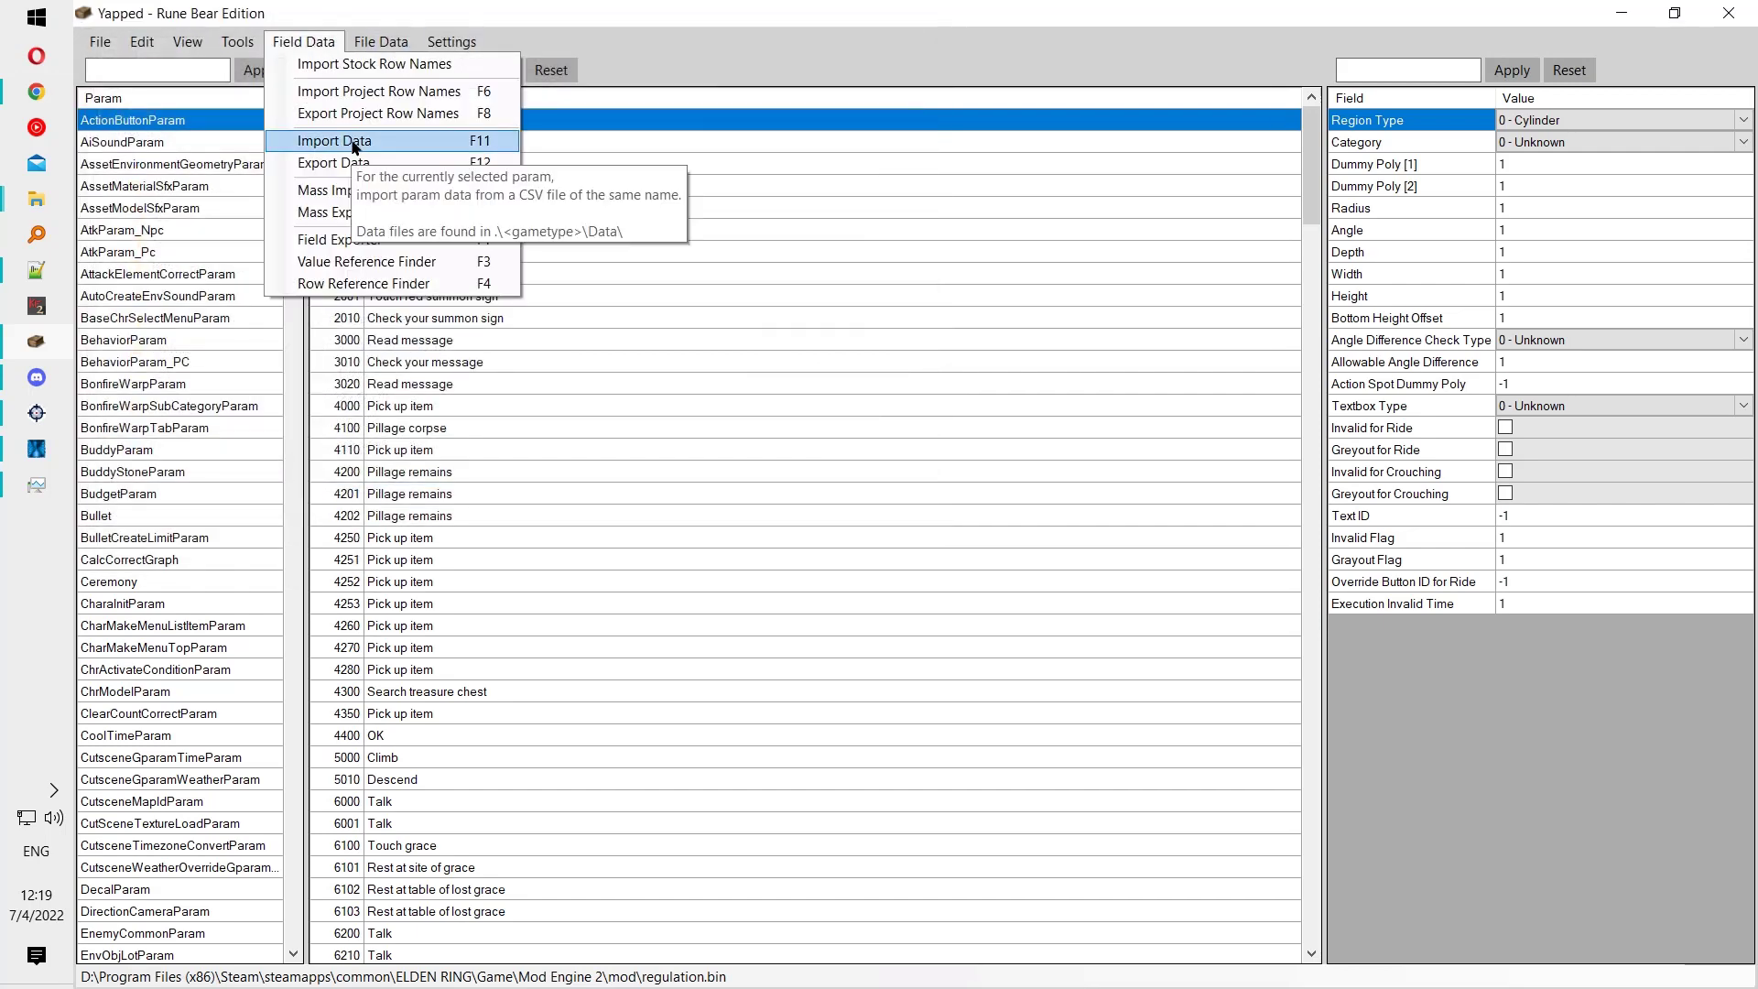
Step: Select the ClearCountCorrectParam param and view the field values of its NG+1 and NG+0 rows
click(280, 125)
drag(289, 131, 279, 241)
scroll(183, 256, up, 2)
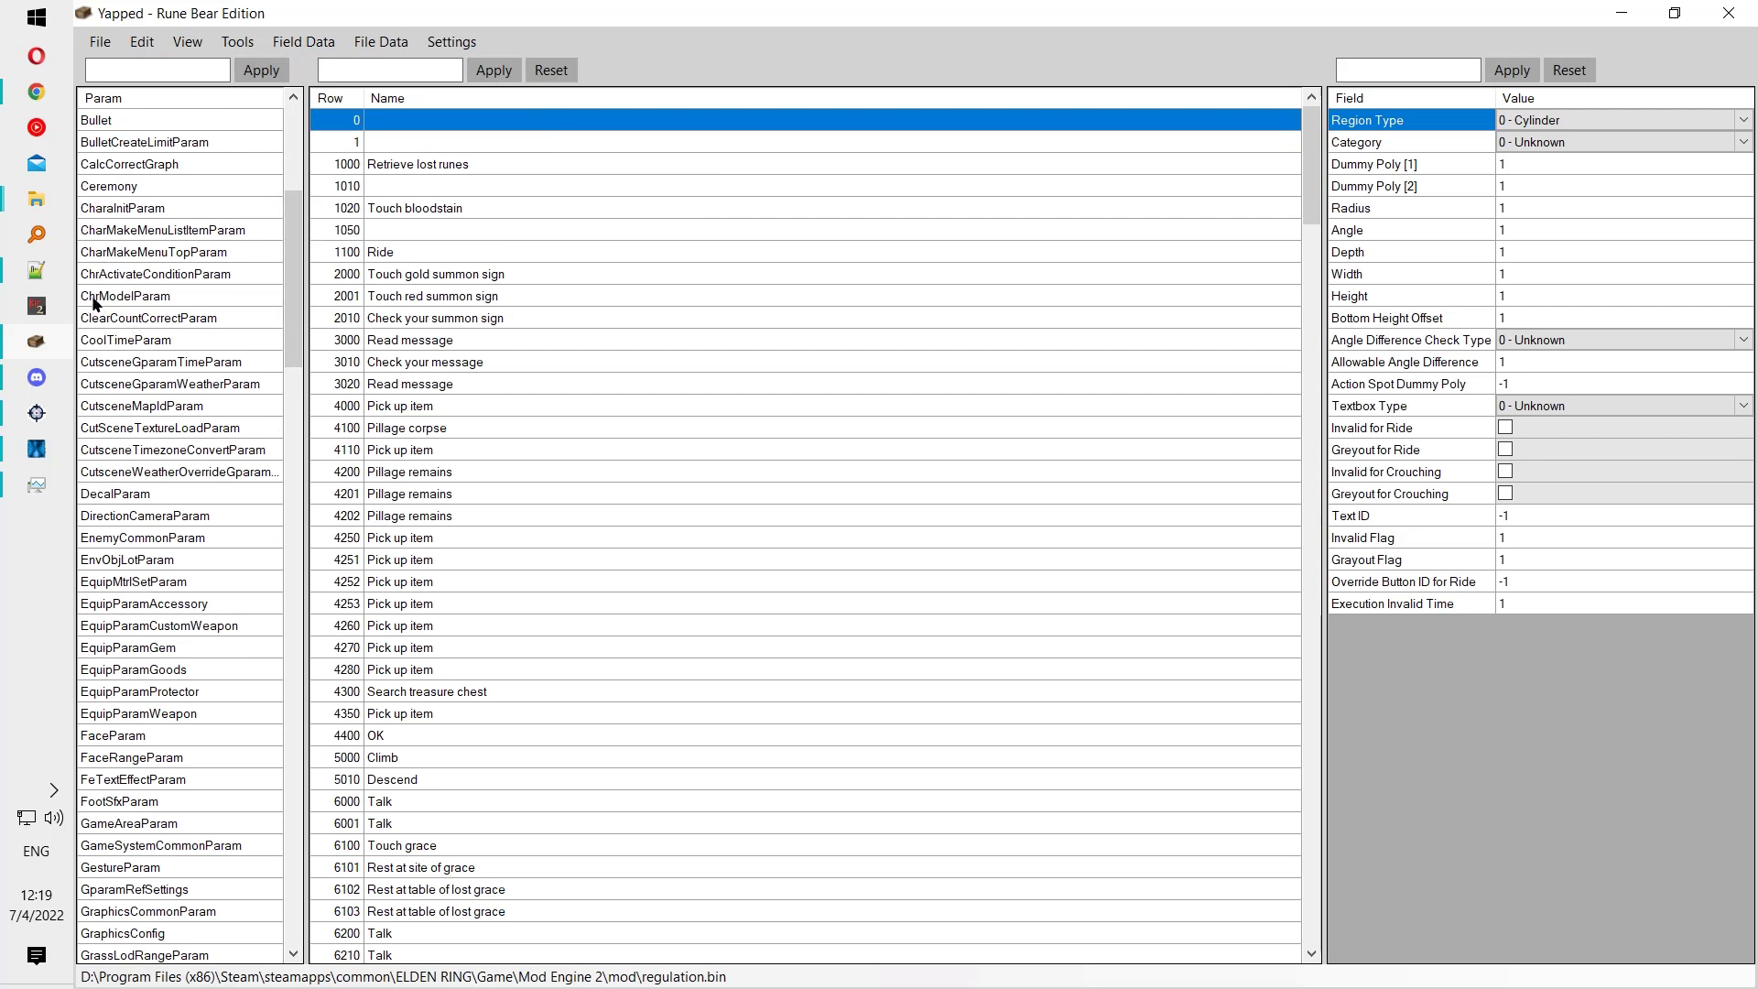
click(146, 317)
click(558, 144)
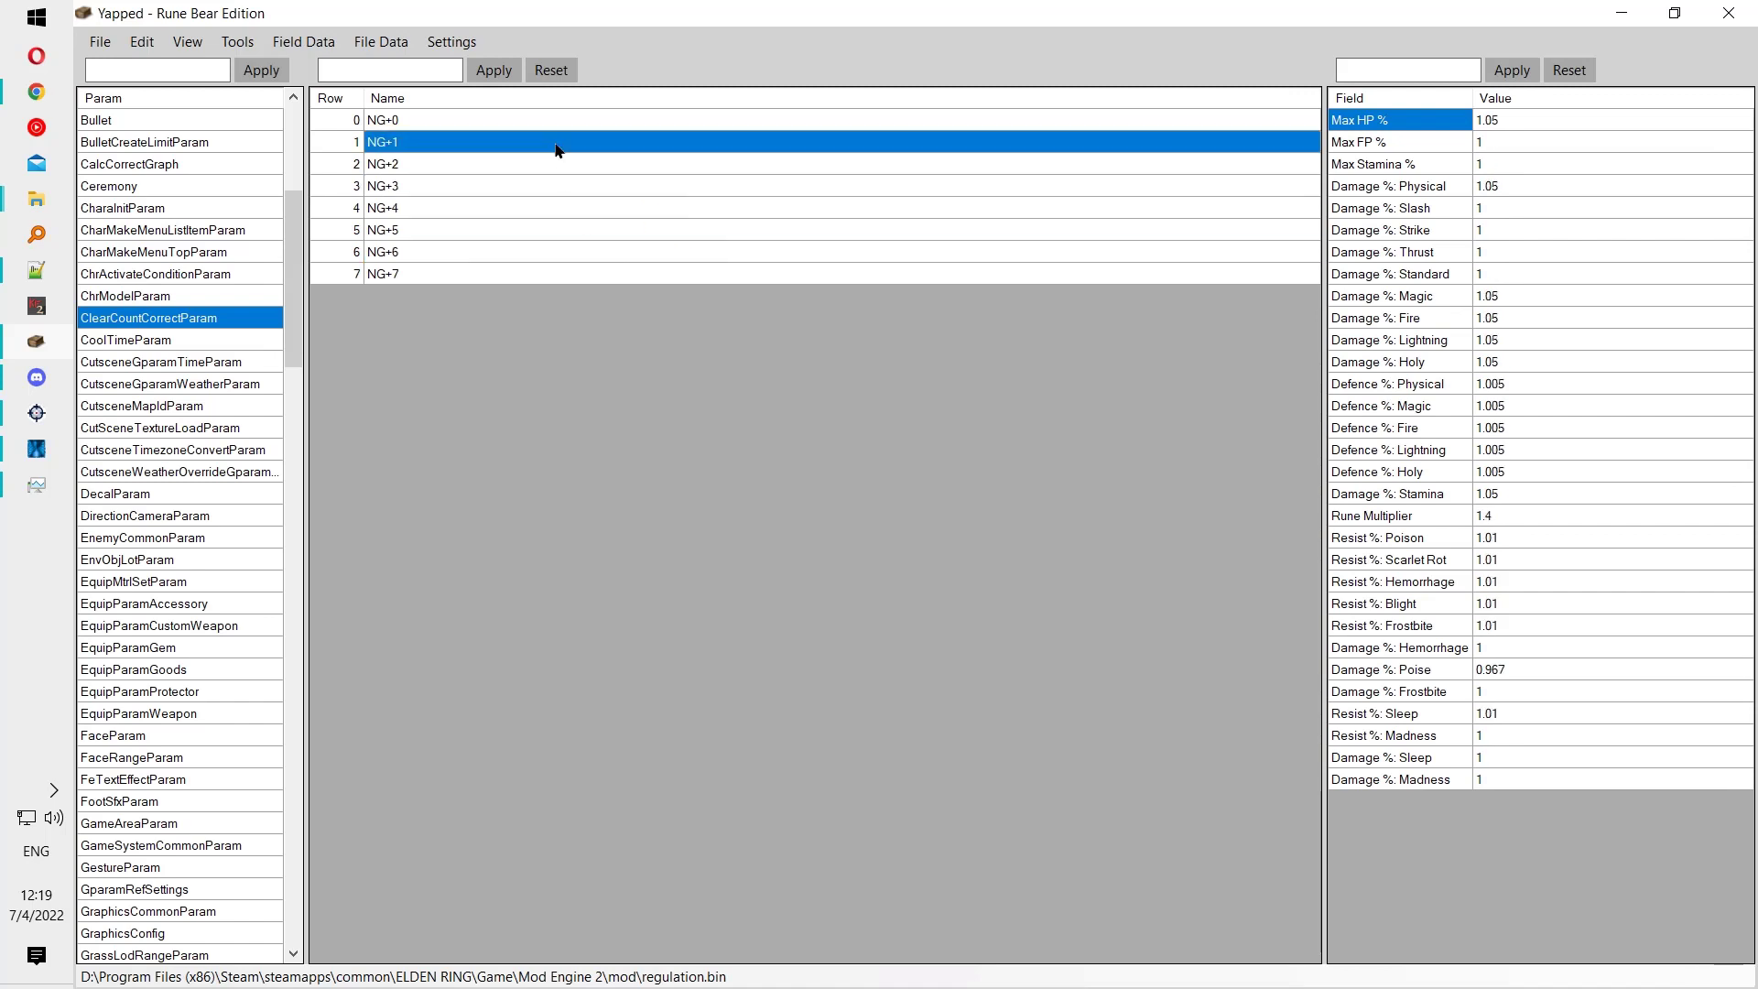
click(586, 122)
Step: Import the CSV data for ClearCountCorrectParam, confirming that its existing data is overwritten
click(303, 42)
click(382, 144)
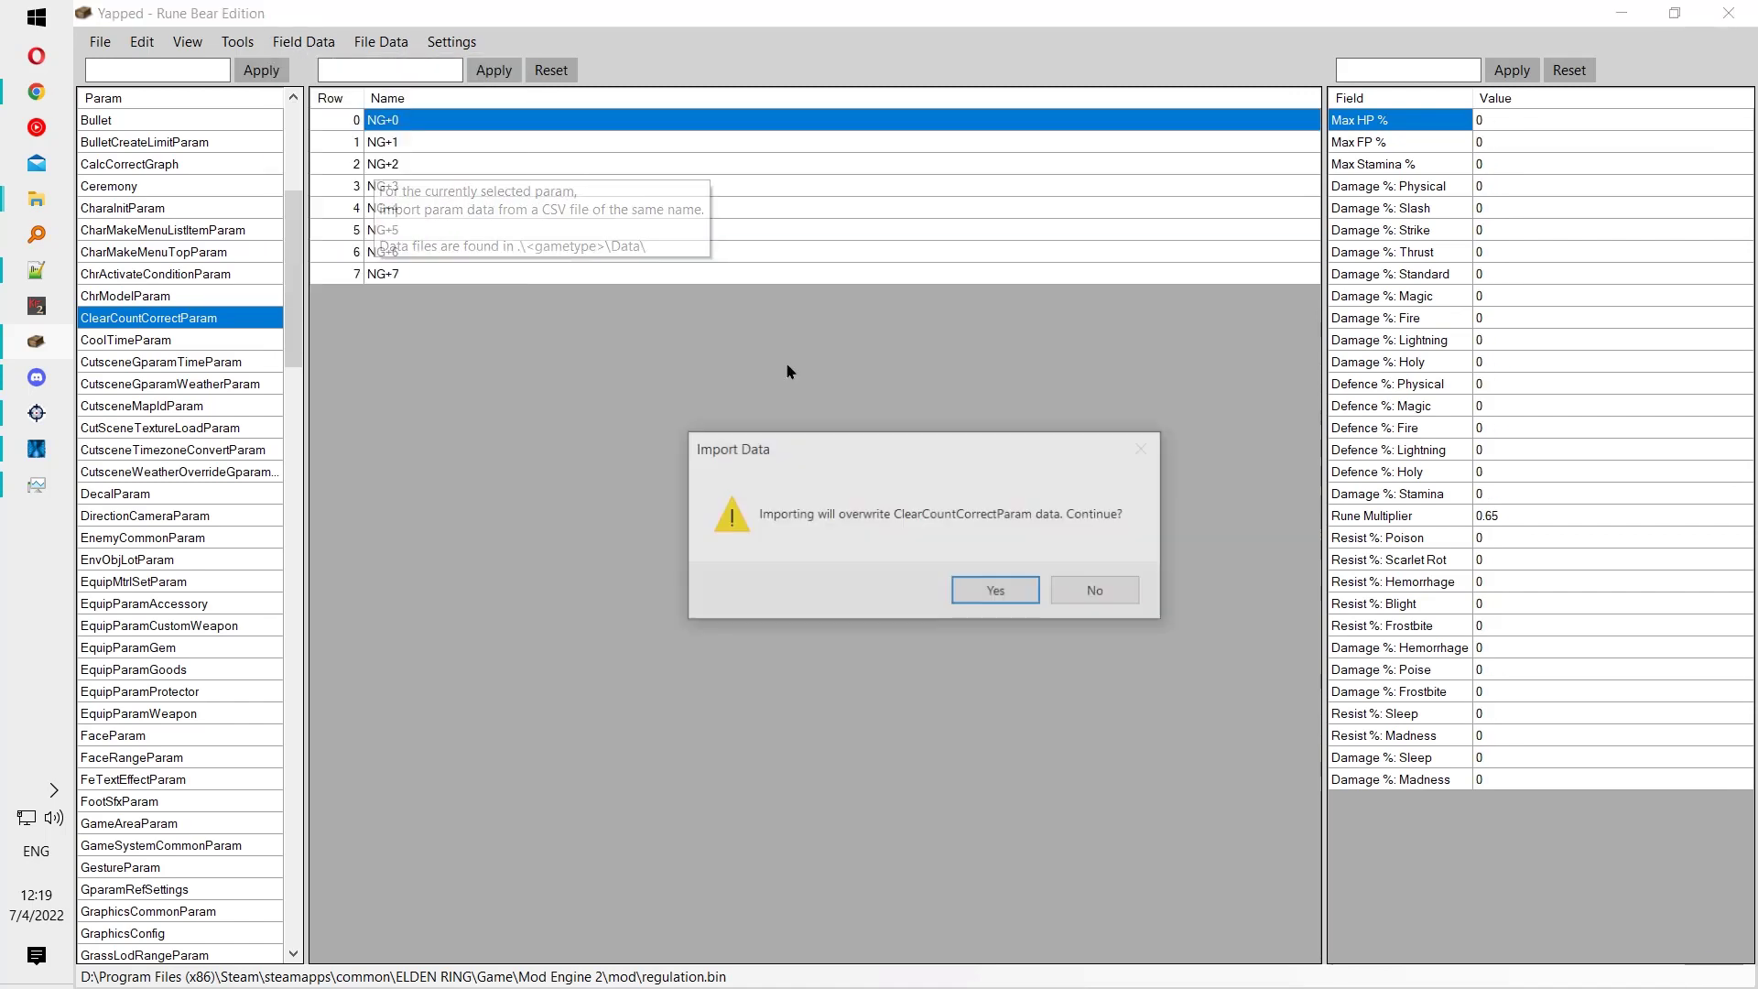
click(996, 592)
click(1013, 583)
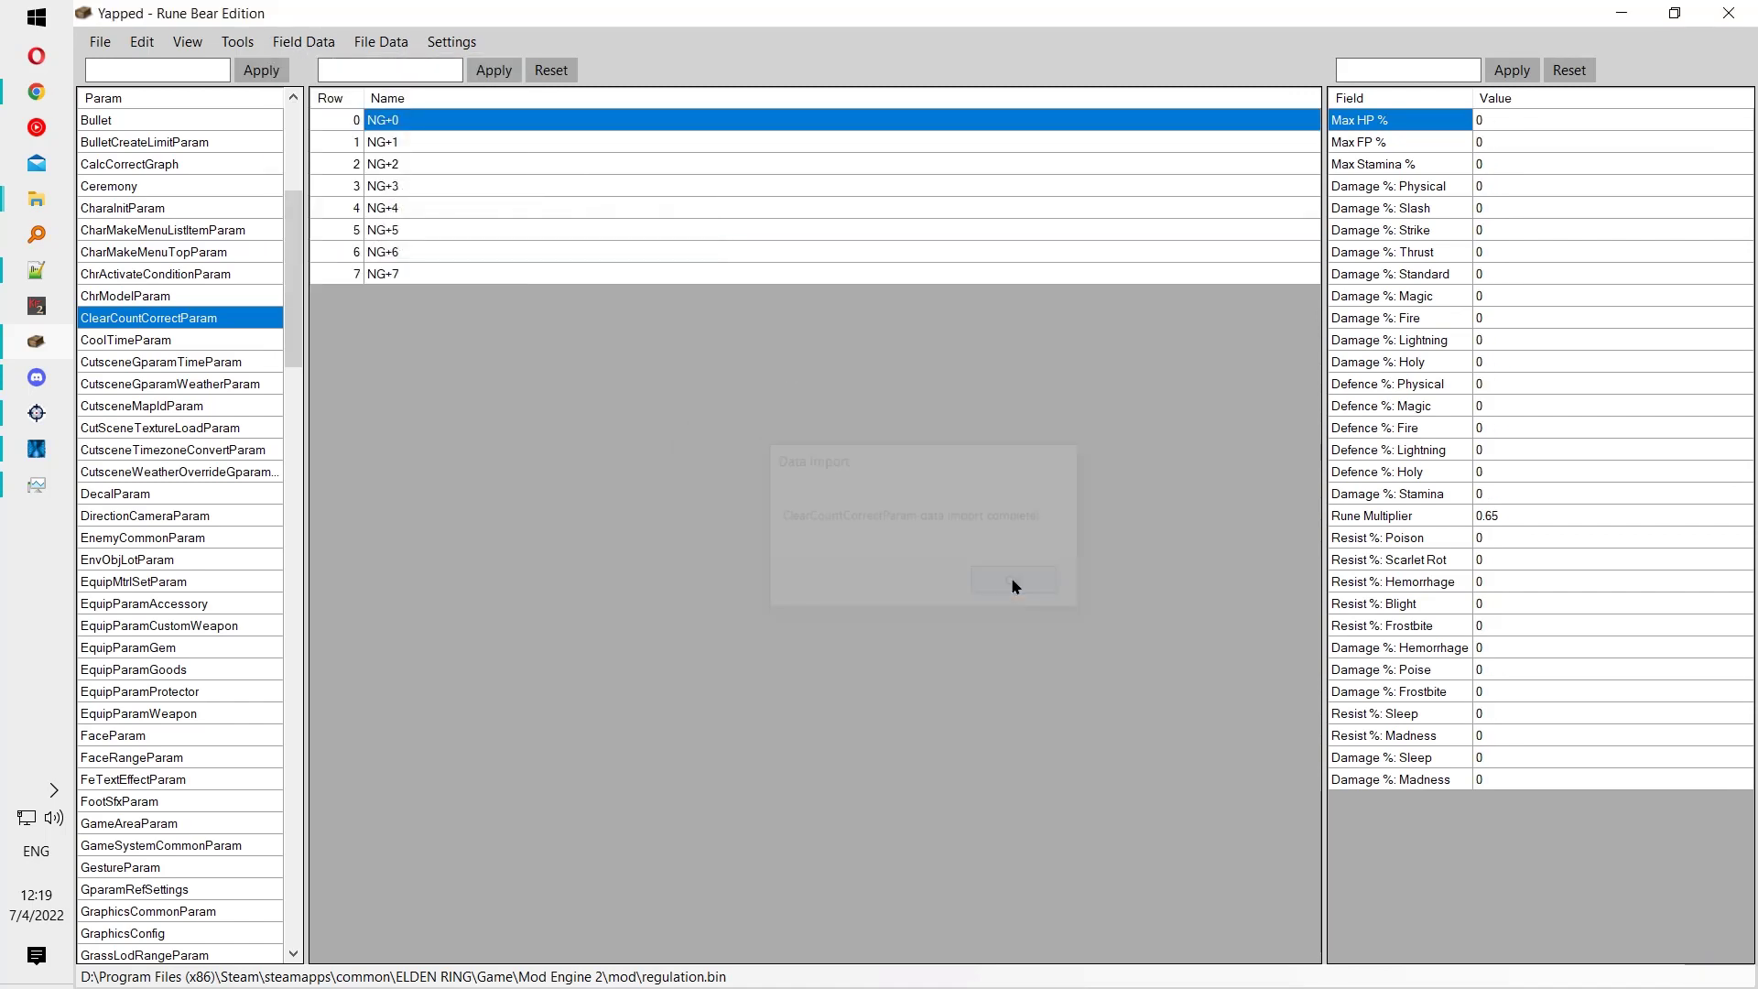
Step: Open ClearCountCorrectParam.csv in Notepad++, check how its lines end, and switch back to Yapped
key(alt+Tab)
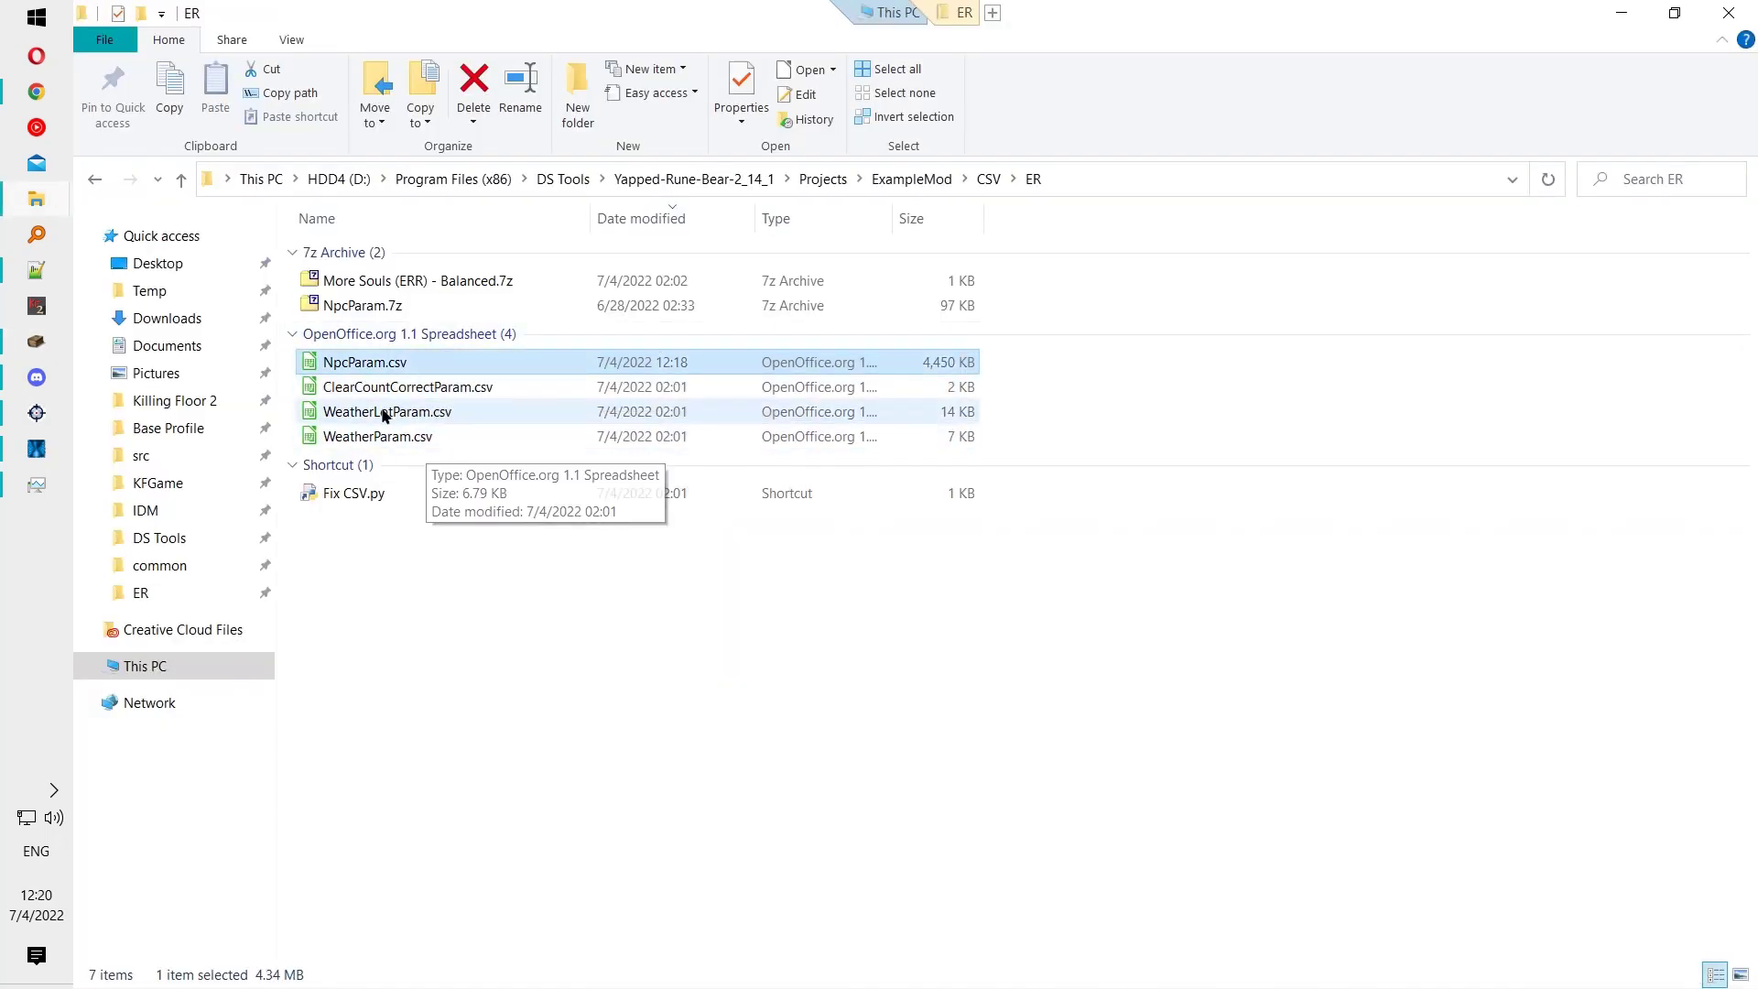
right_click(371, 386)
click(622, 498)
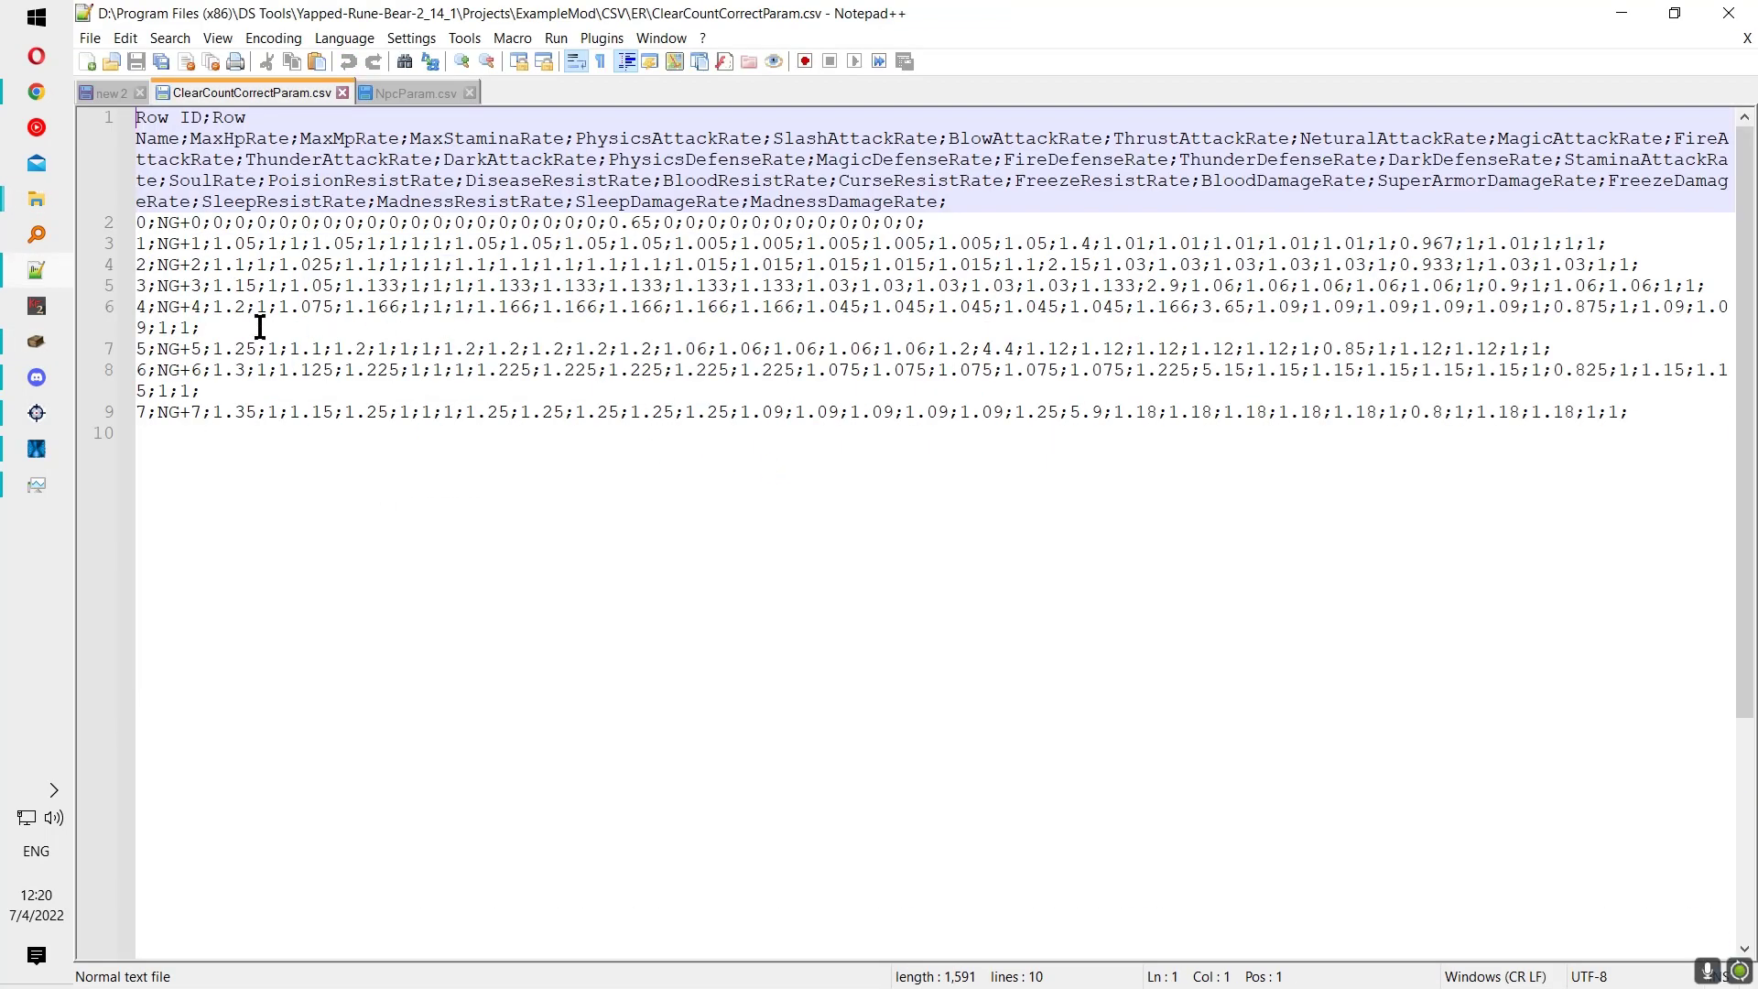
double_click(185, 327)
click(211, 370)
key(alt+Tab)
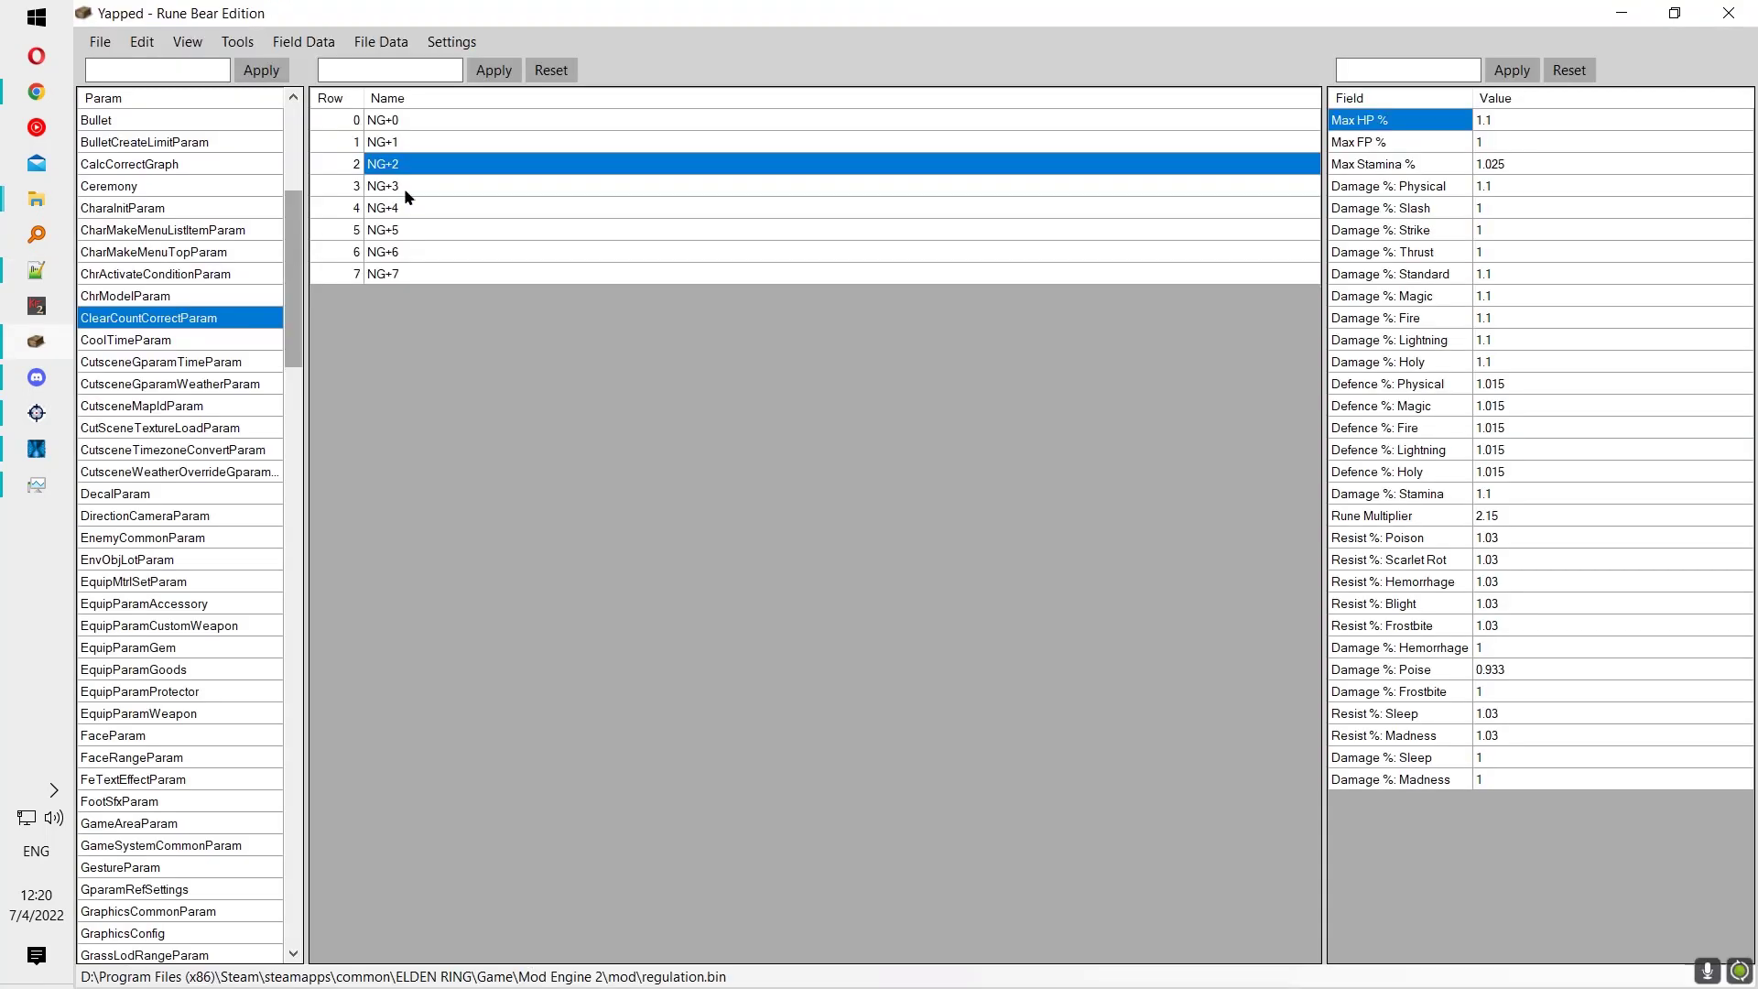
Step: Browse the param list and examine the rows of DecalParam, cancelling the row name search
drag(295, 293, 222, 265)
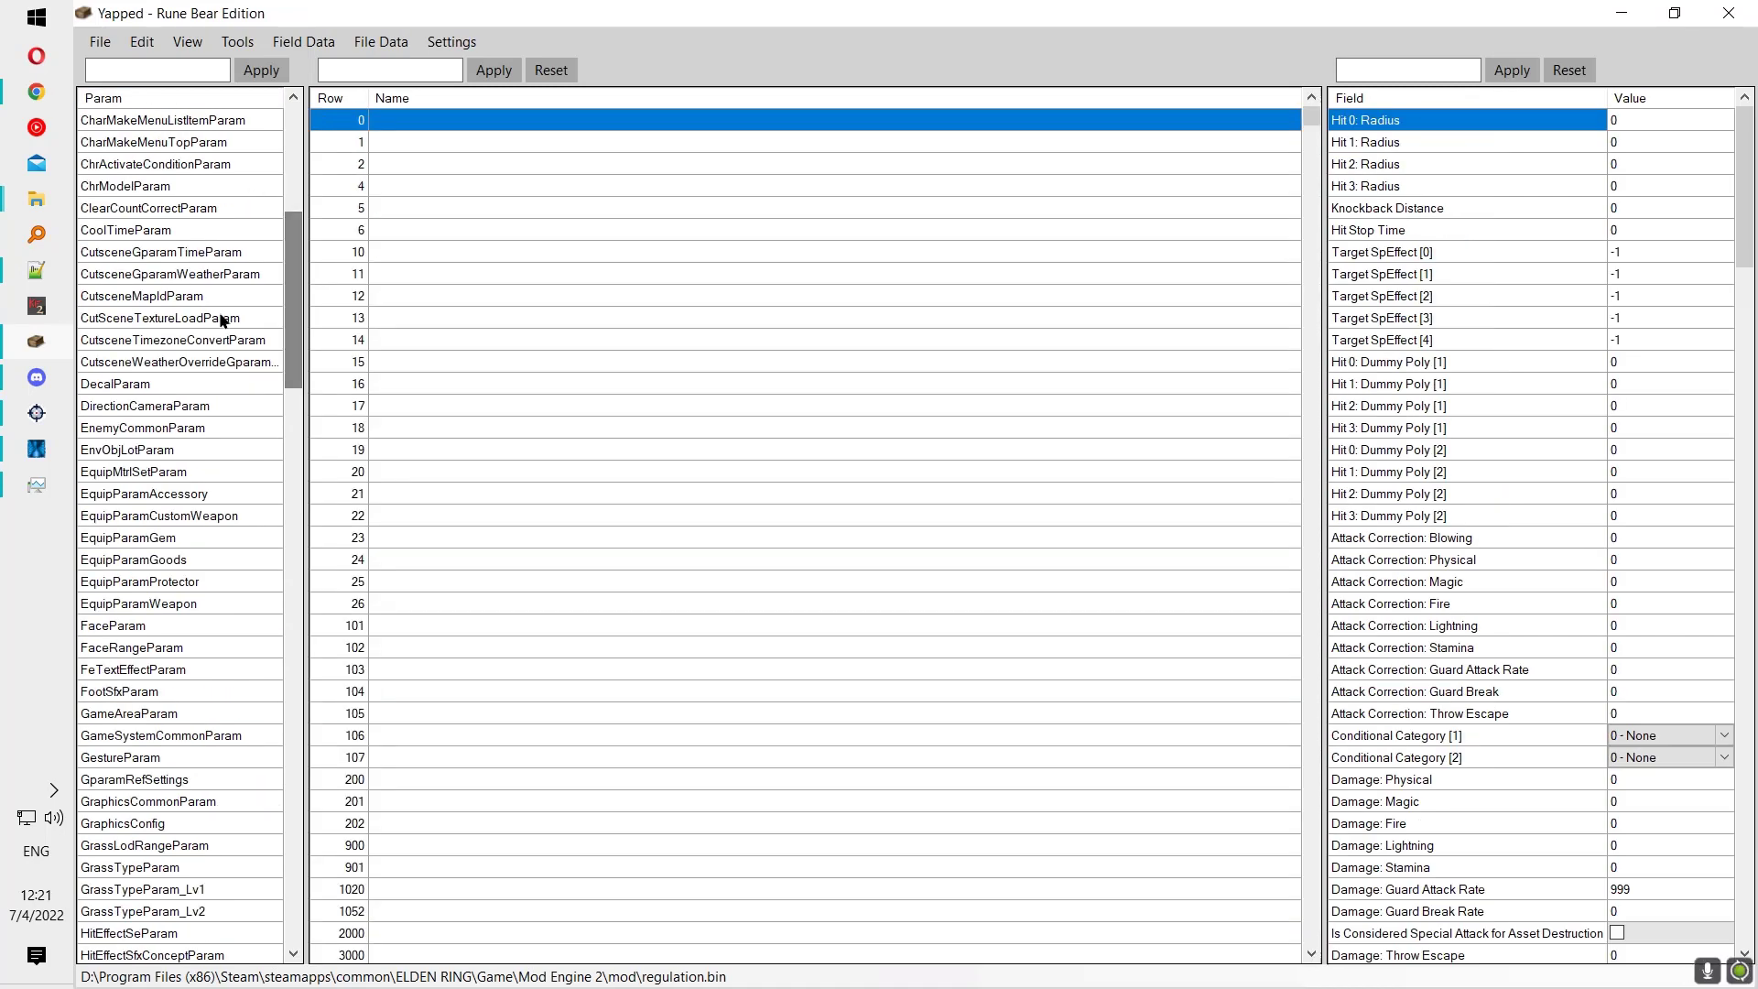
click(220, 316)
click(105, 390)
click(438, 304)
key(ctrl+f)
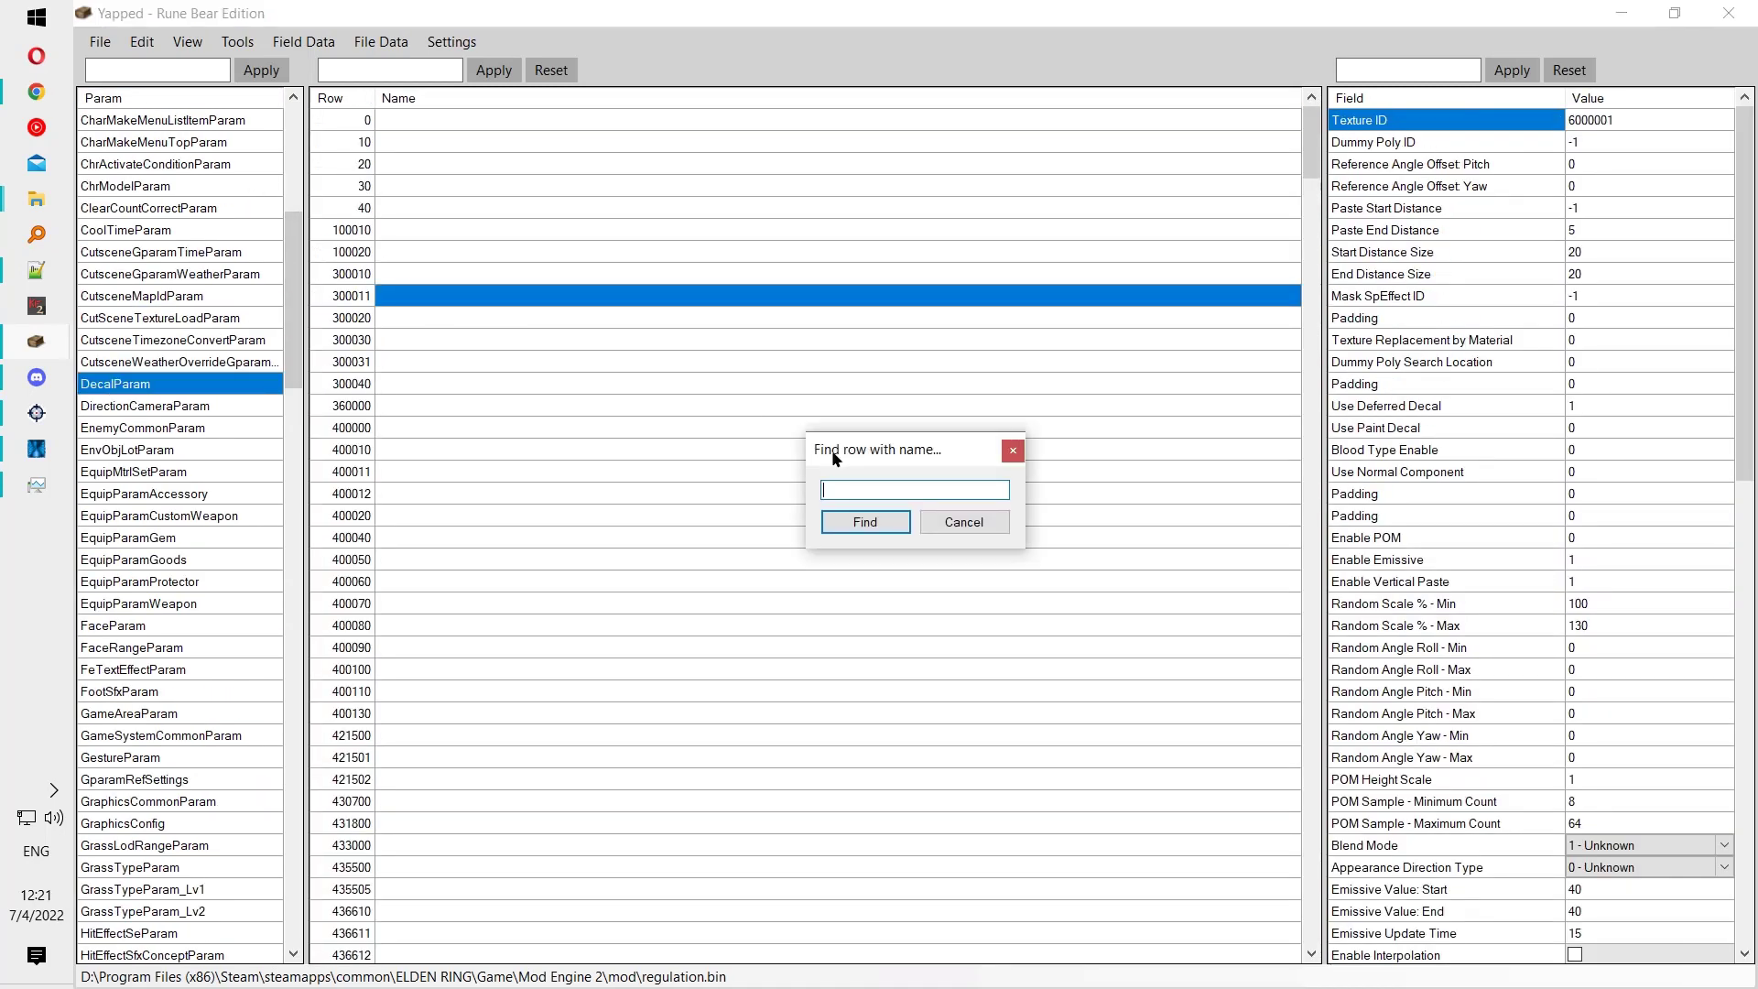
click(964, 524)
scroll(965, 558, down, 20)
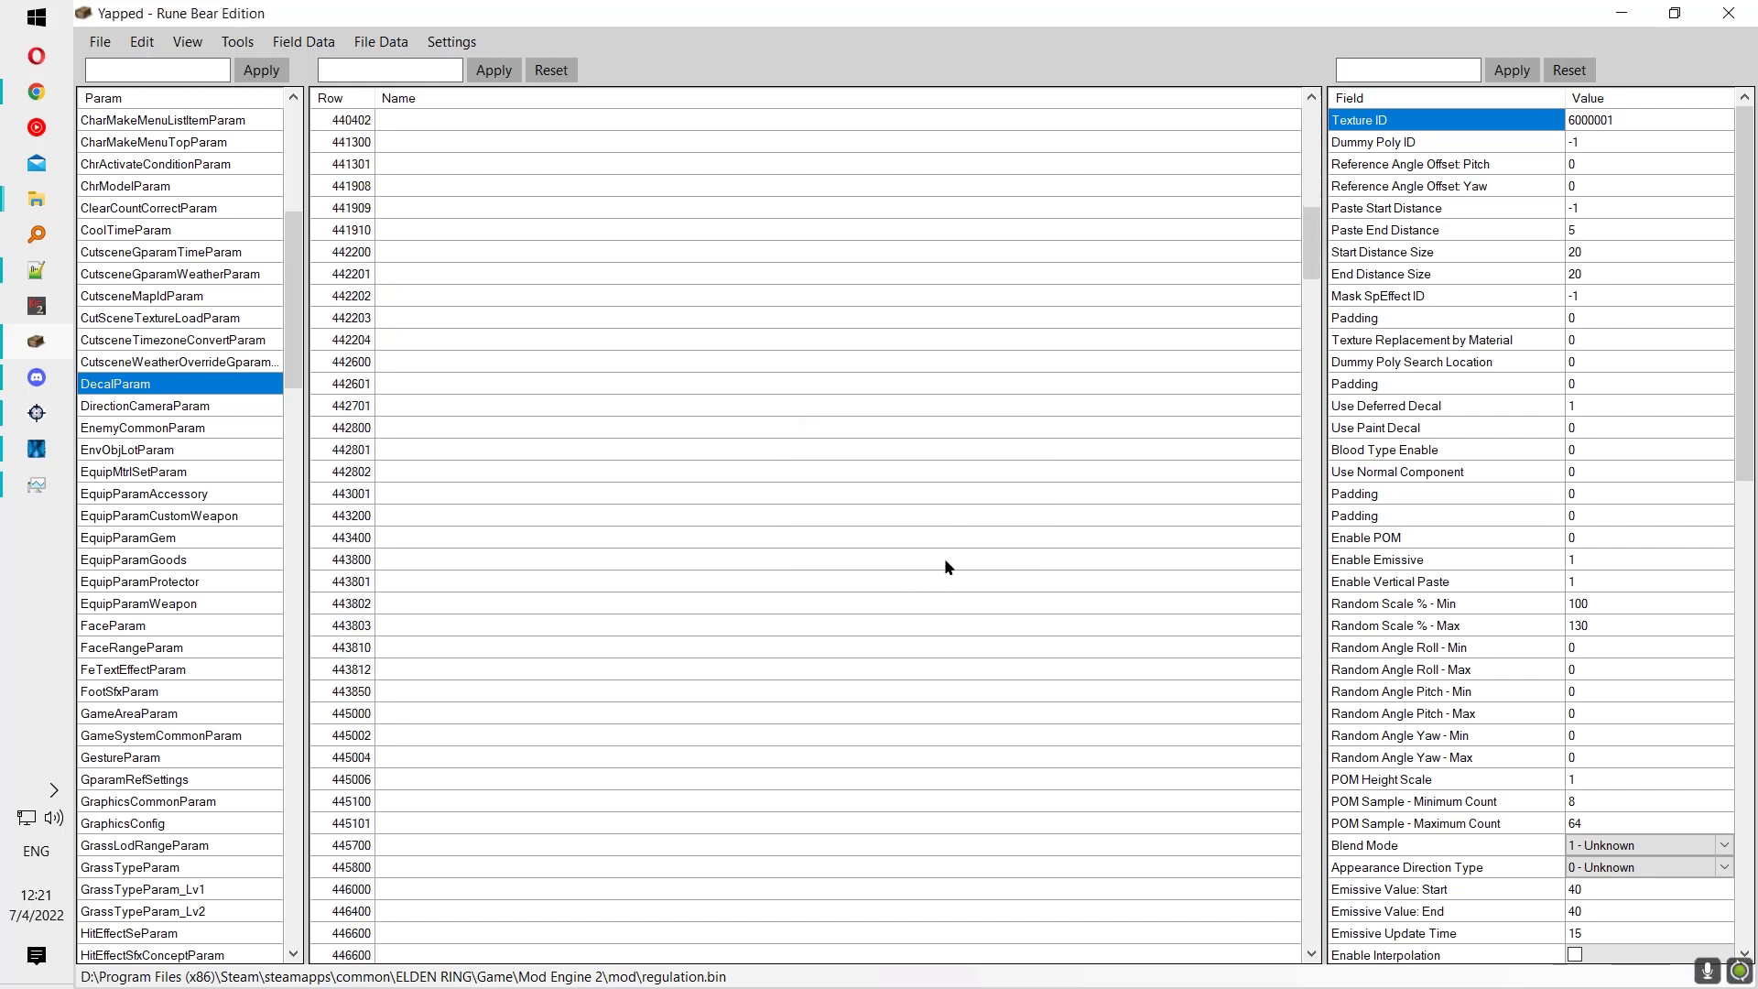
mouse_move(1313, 272)
mouse_down()
mouse_move(1340, 673)
mouse_move(1309, 409)
mouse_move(1328, 380)
mouse_move(1318, 242)
mouse_up()
Step: View the CutsceneTimezoneConvertParam rows and examine the named rows of the Bullet param
click(258, 341)
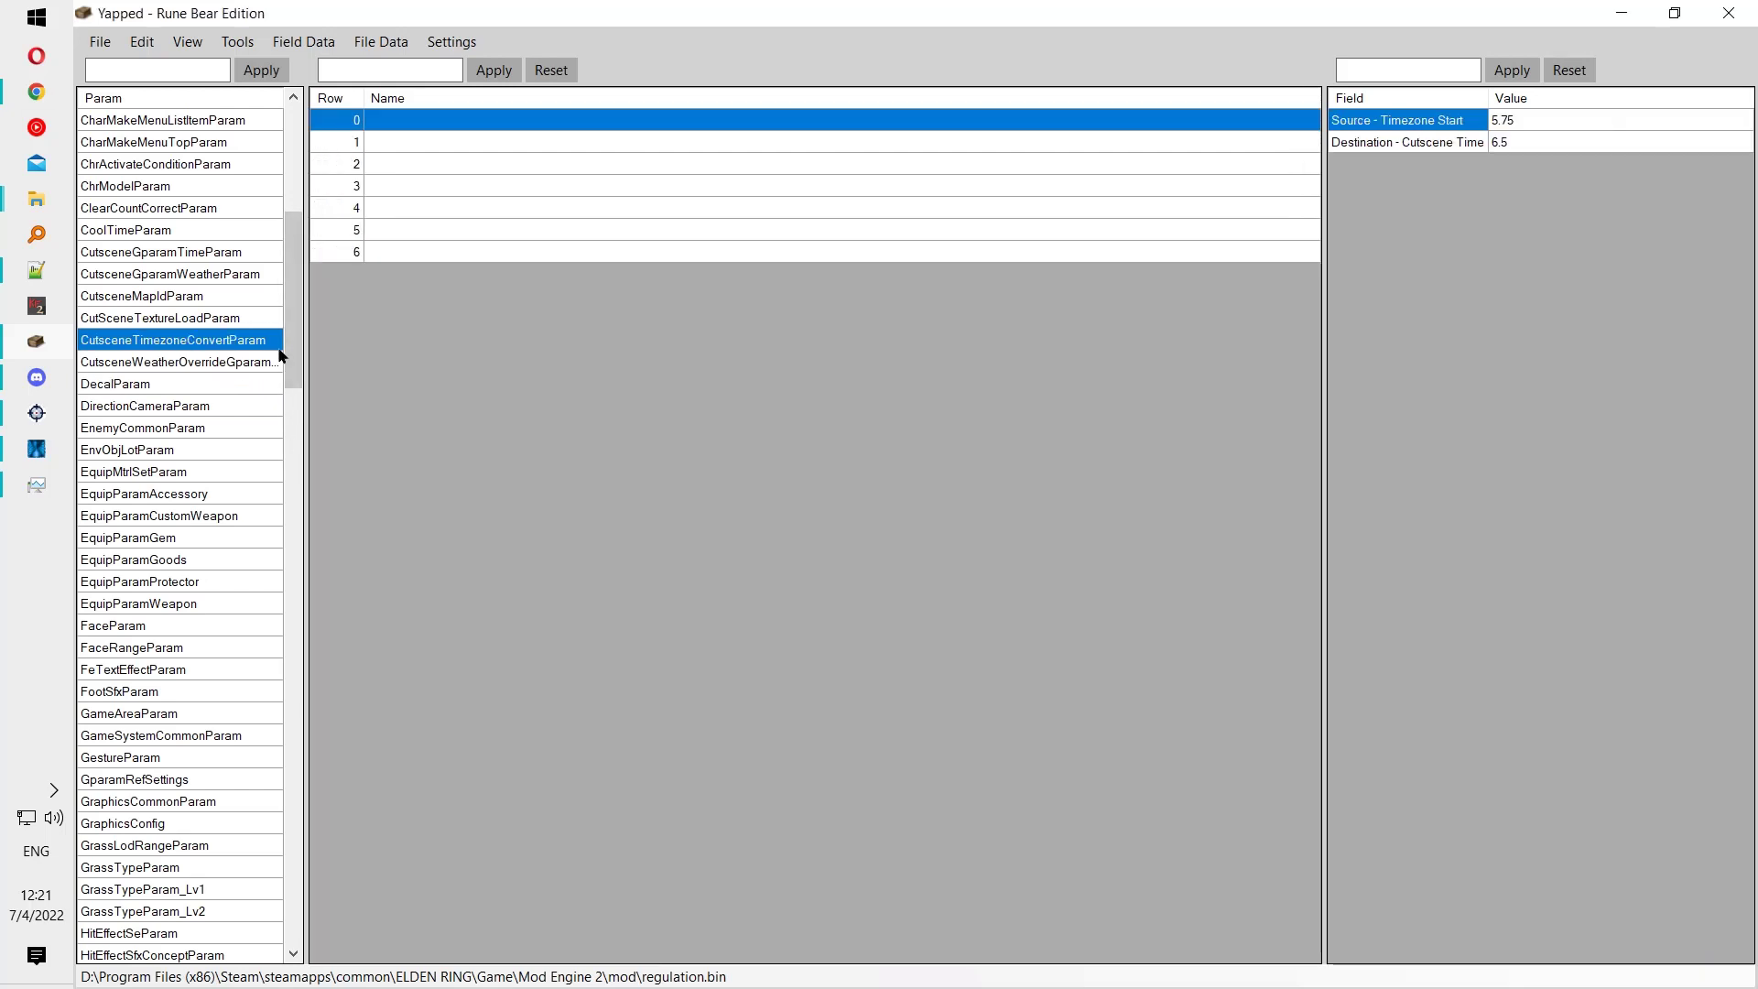
scroll(189, 624, down, 2)
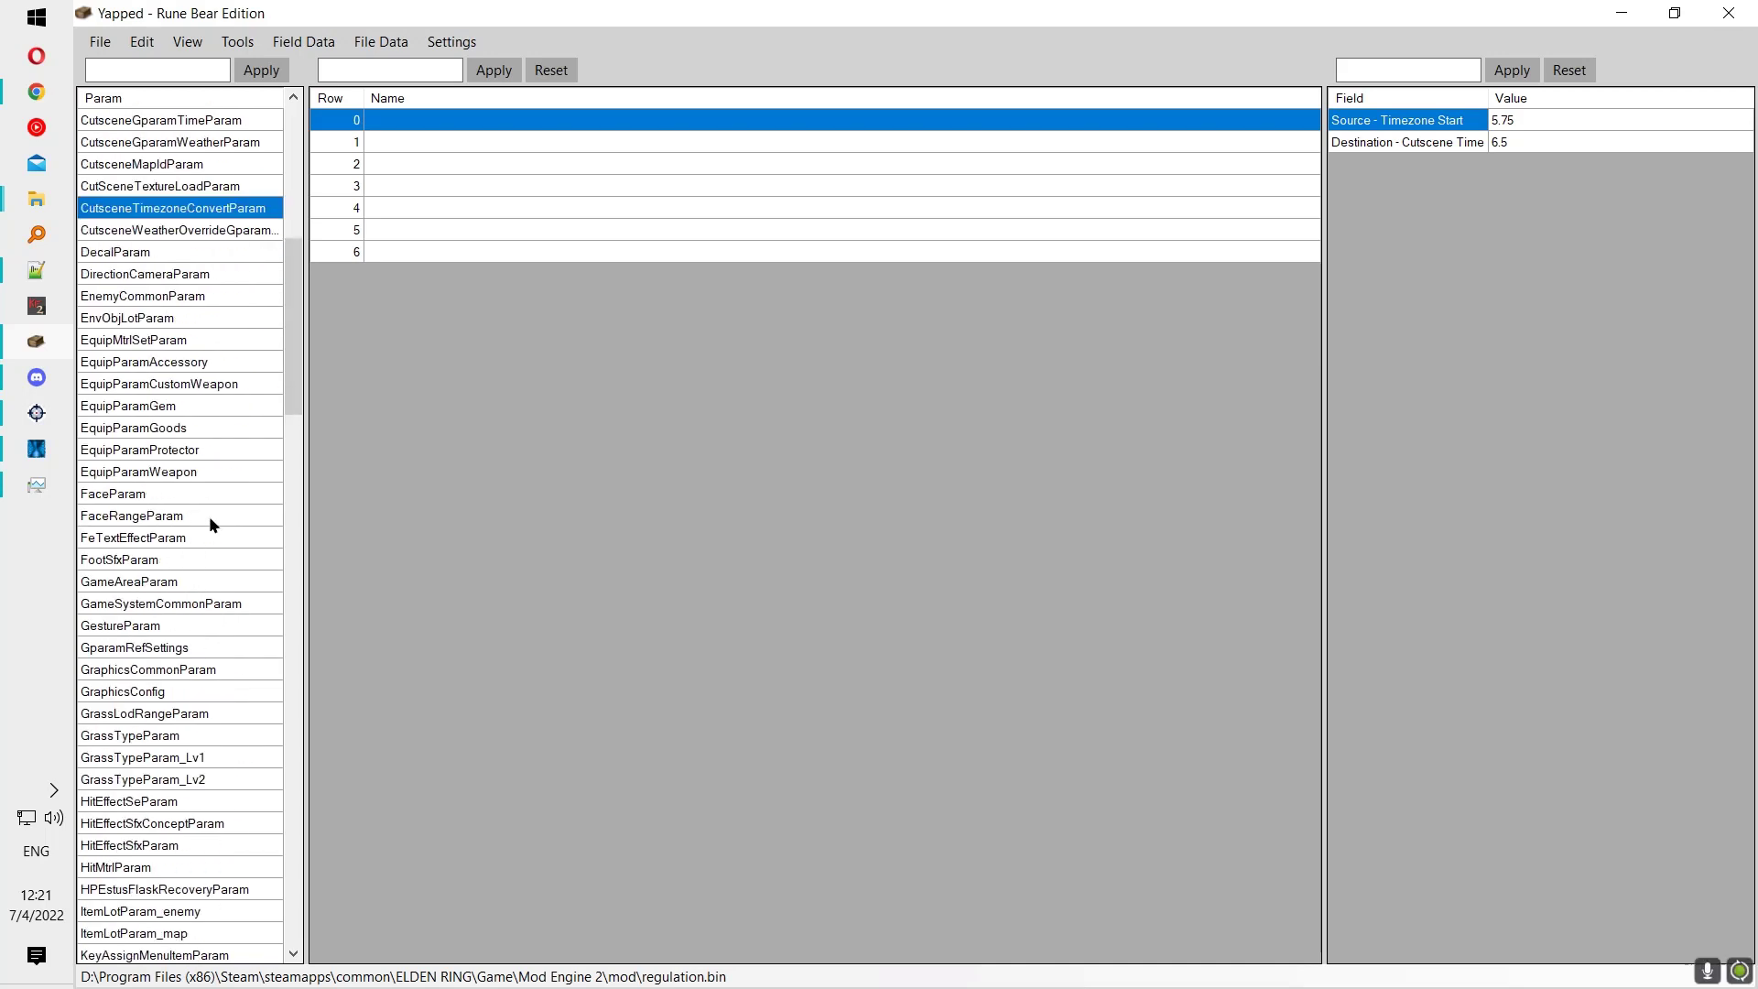
scroll(209, 514, up, 6)
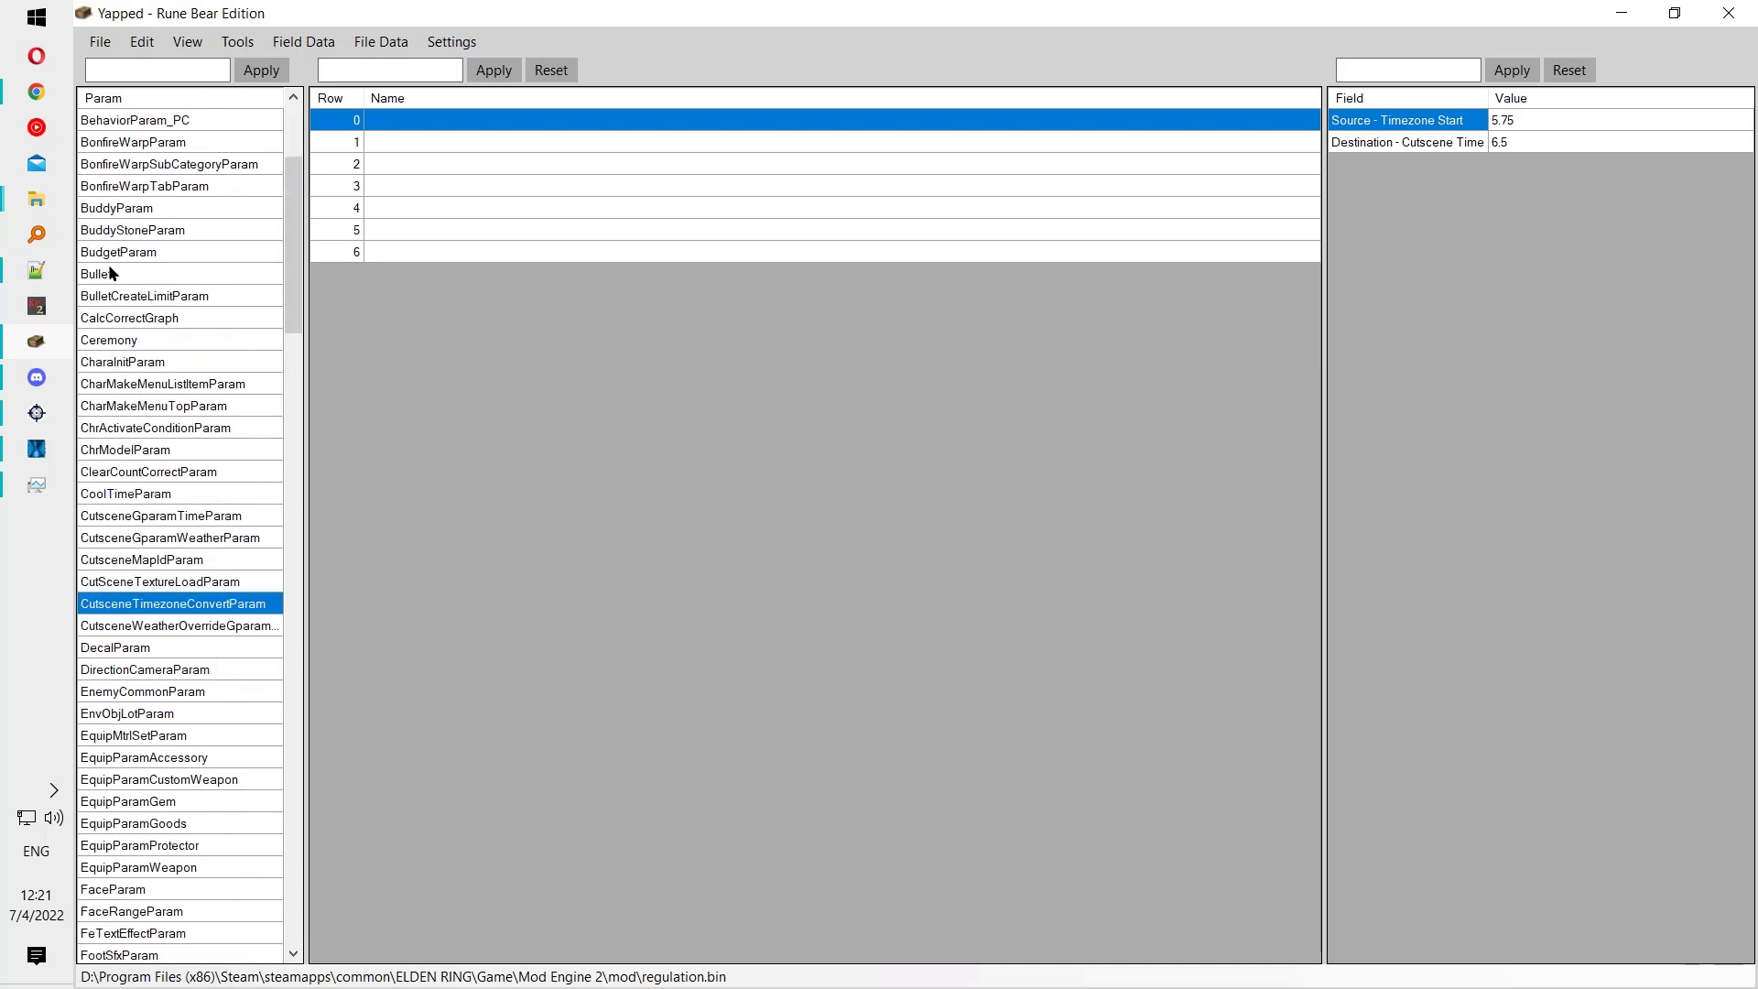
click(266, 274)
scroll(674, 365, down, 20)
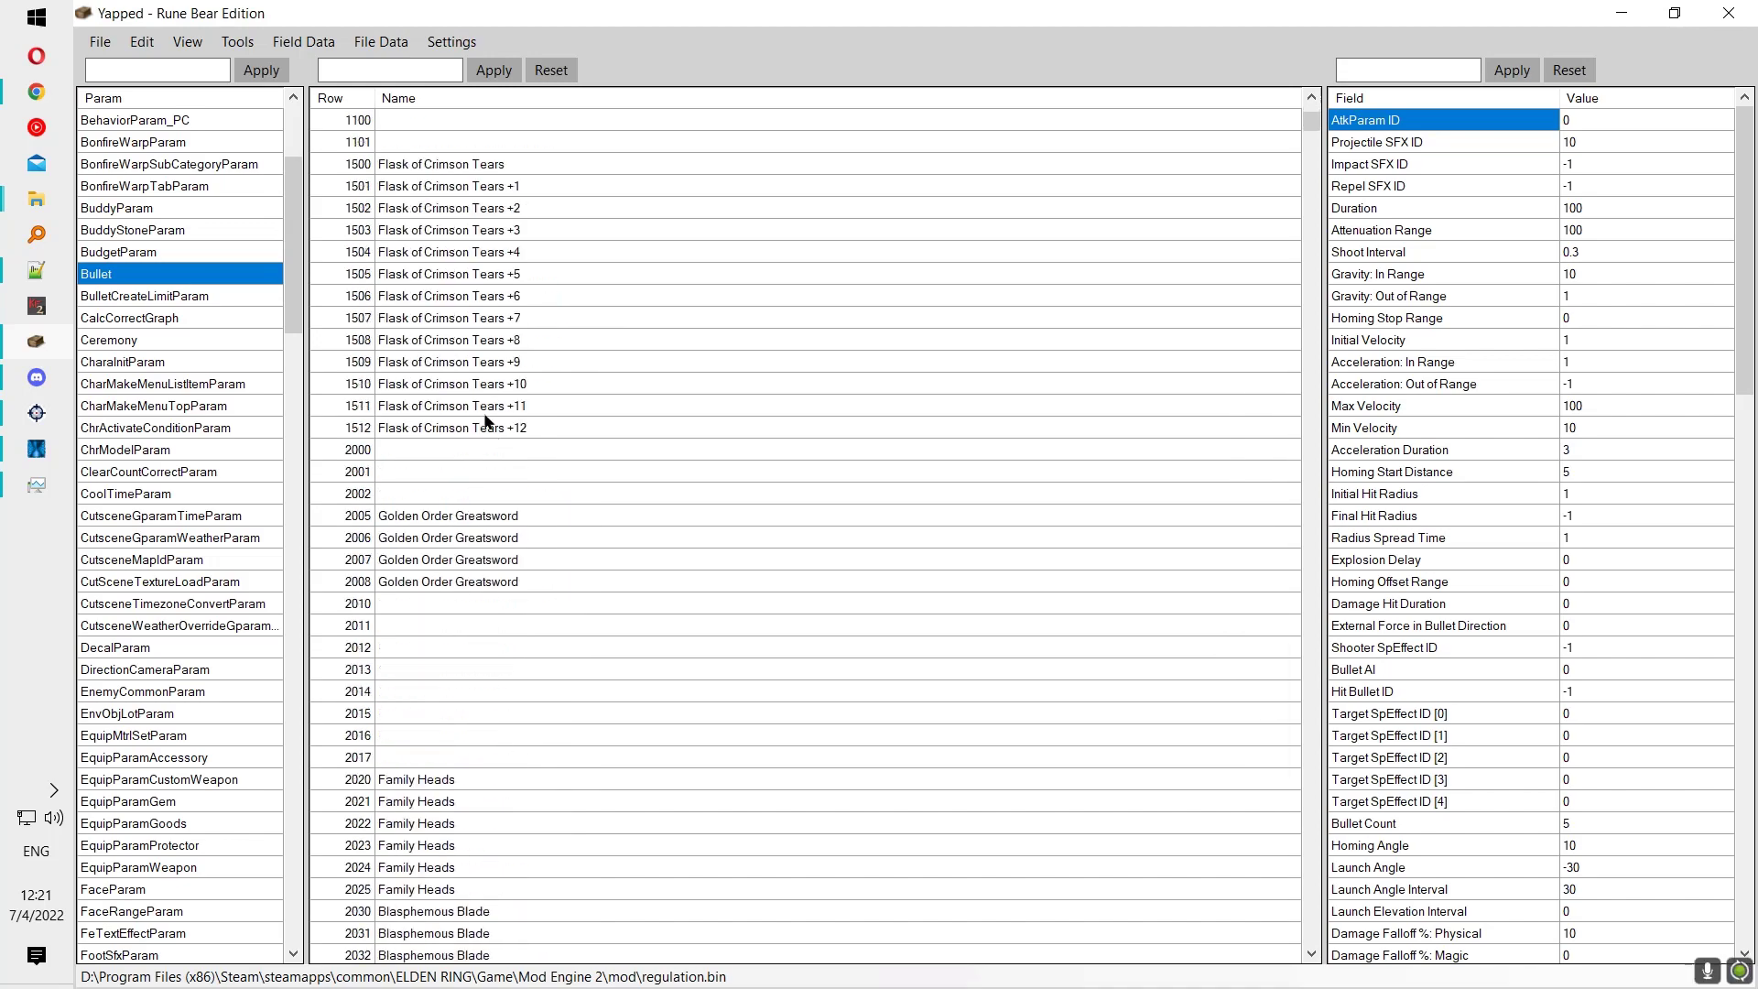
Step: Search the rows of the Bullet param by name for Radahn
drag(1311, 125, 1317, 648)
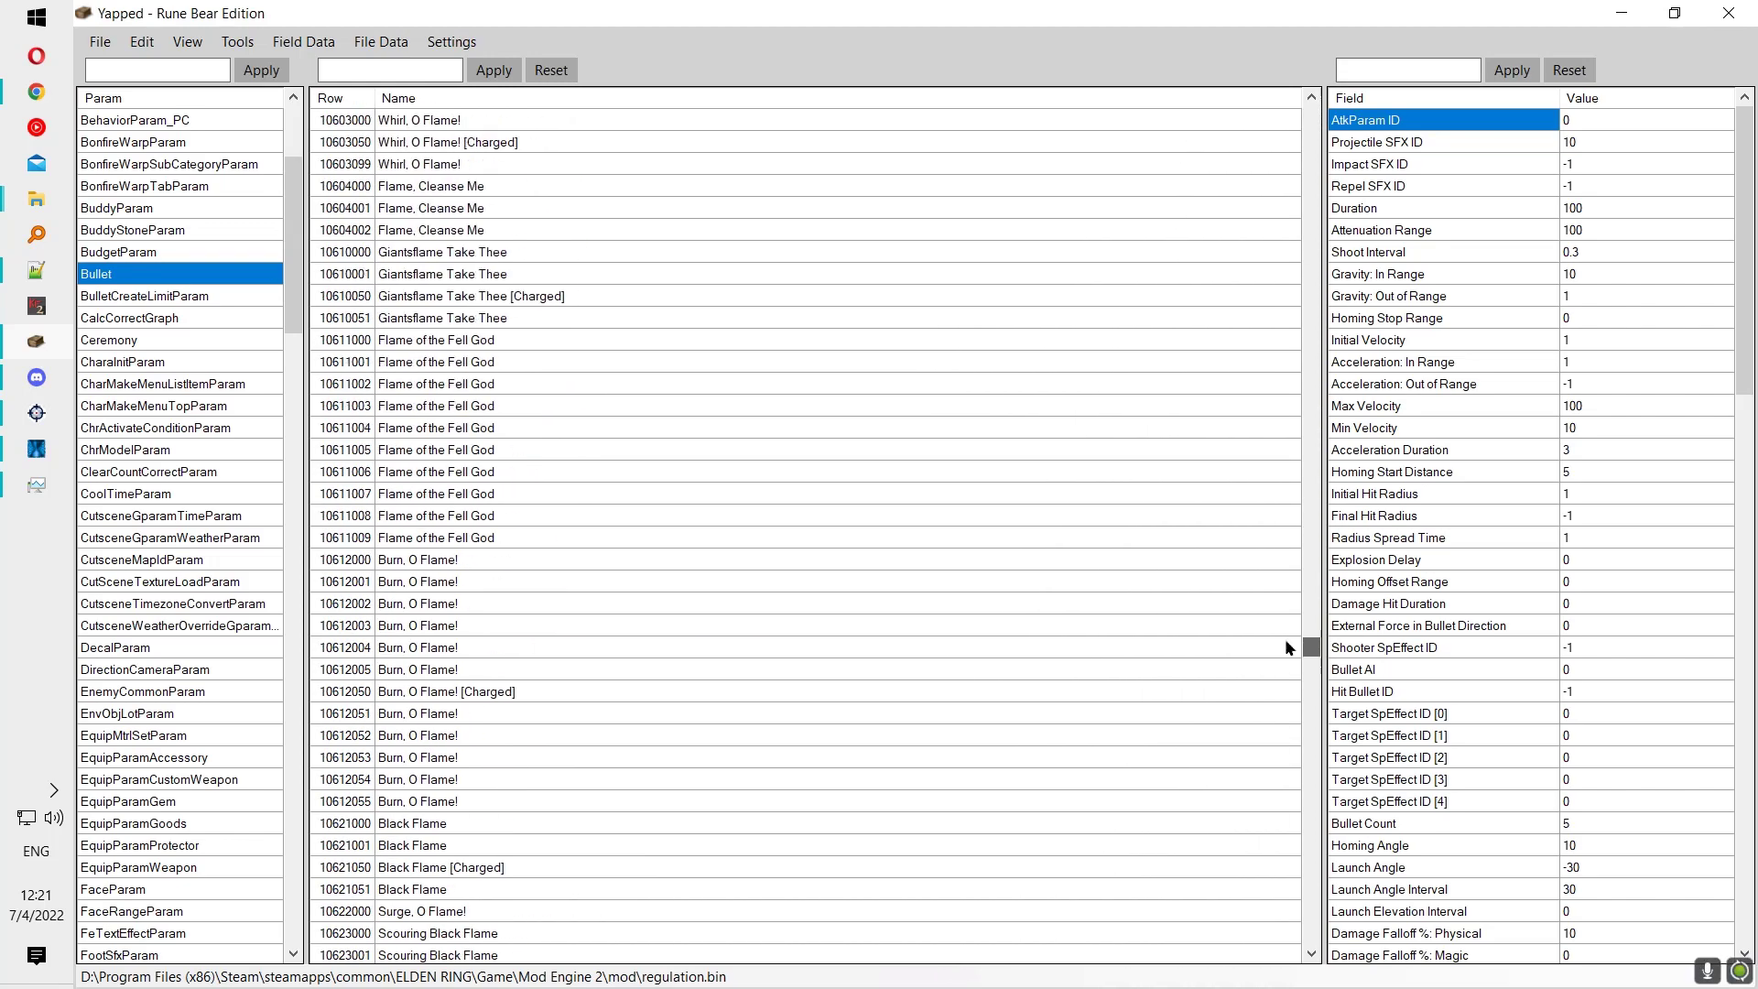
click(857, 499)
scroll(854, 499, up, 16)
click(743, 431)
key(ctrl+f)
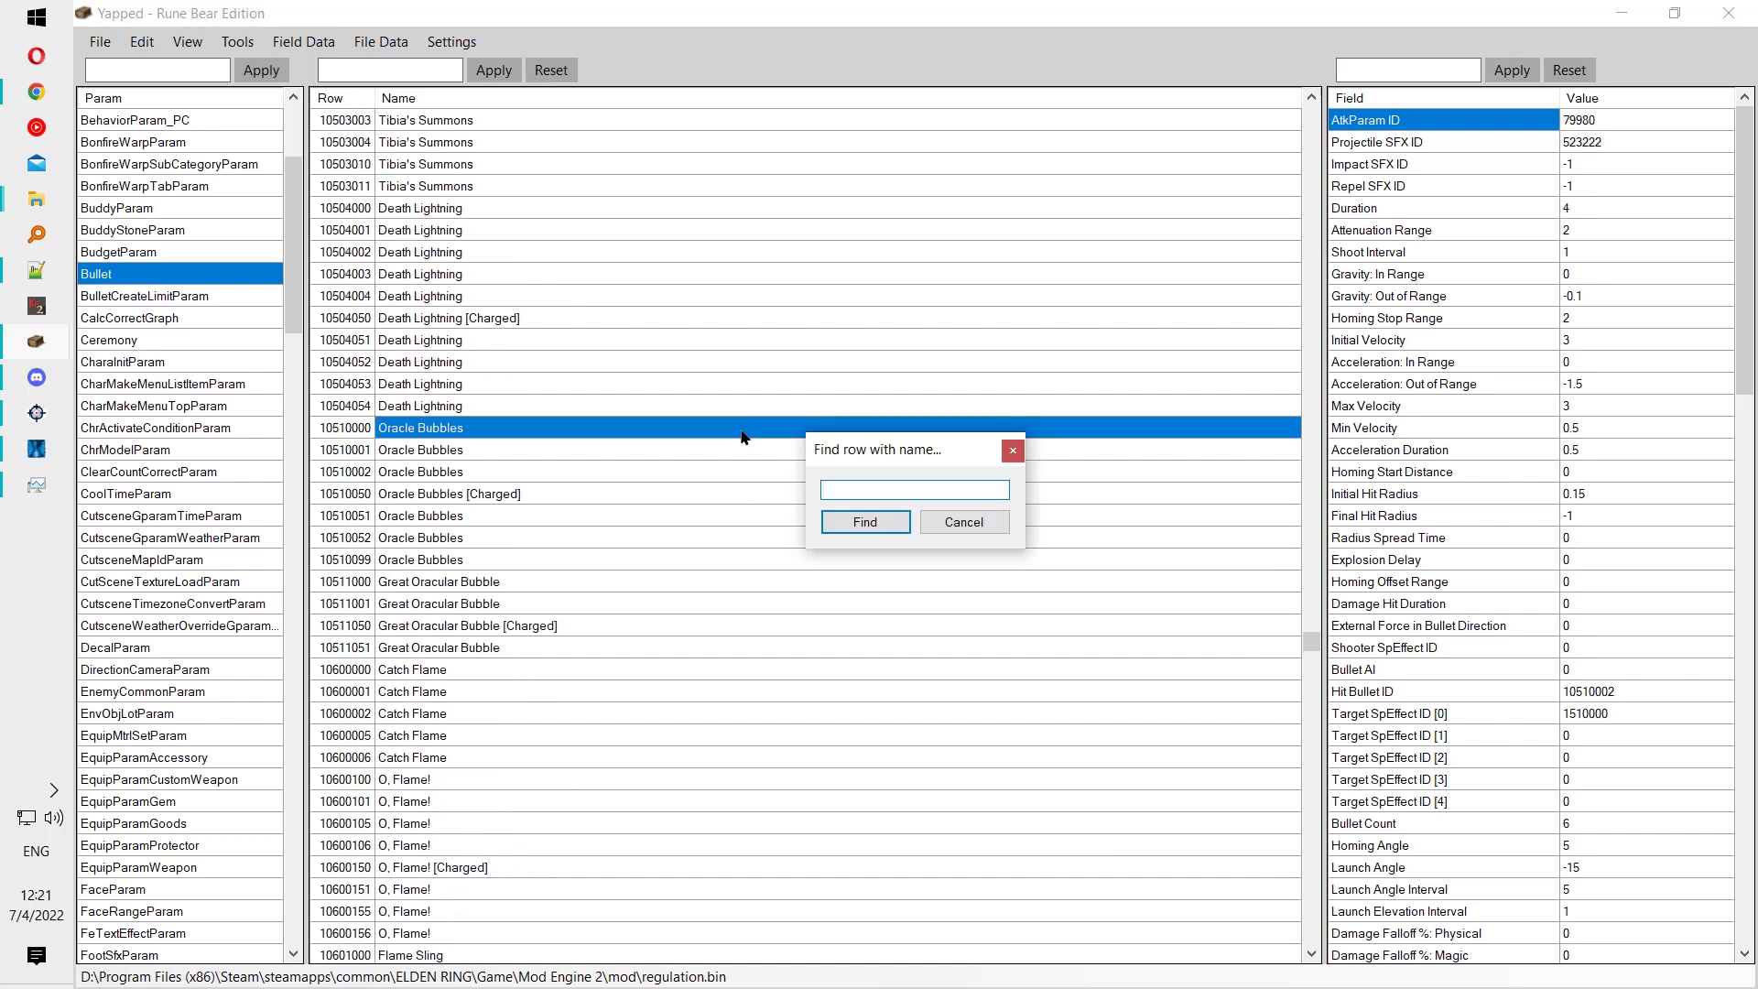
key(Return)
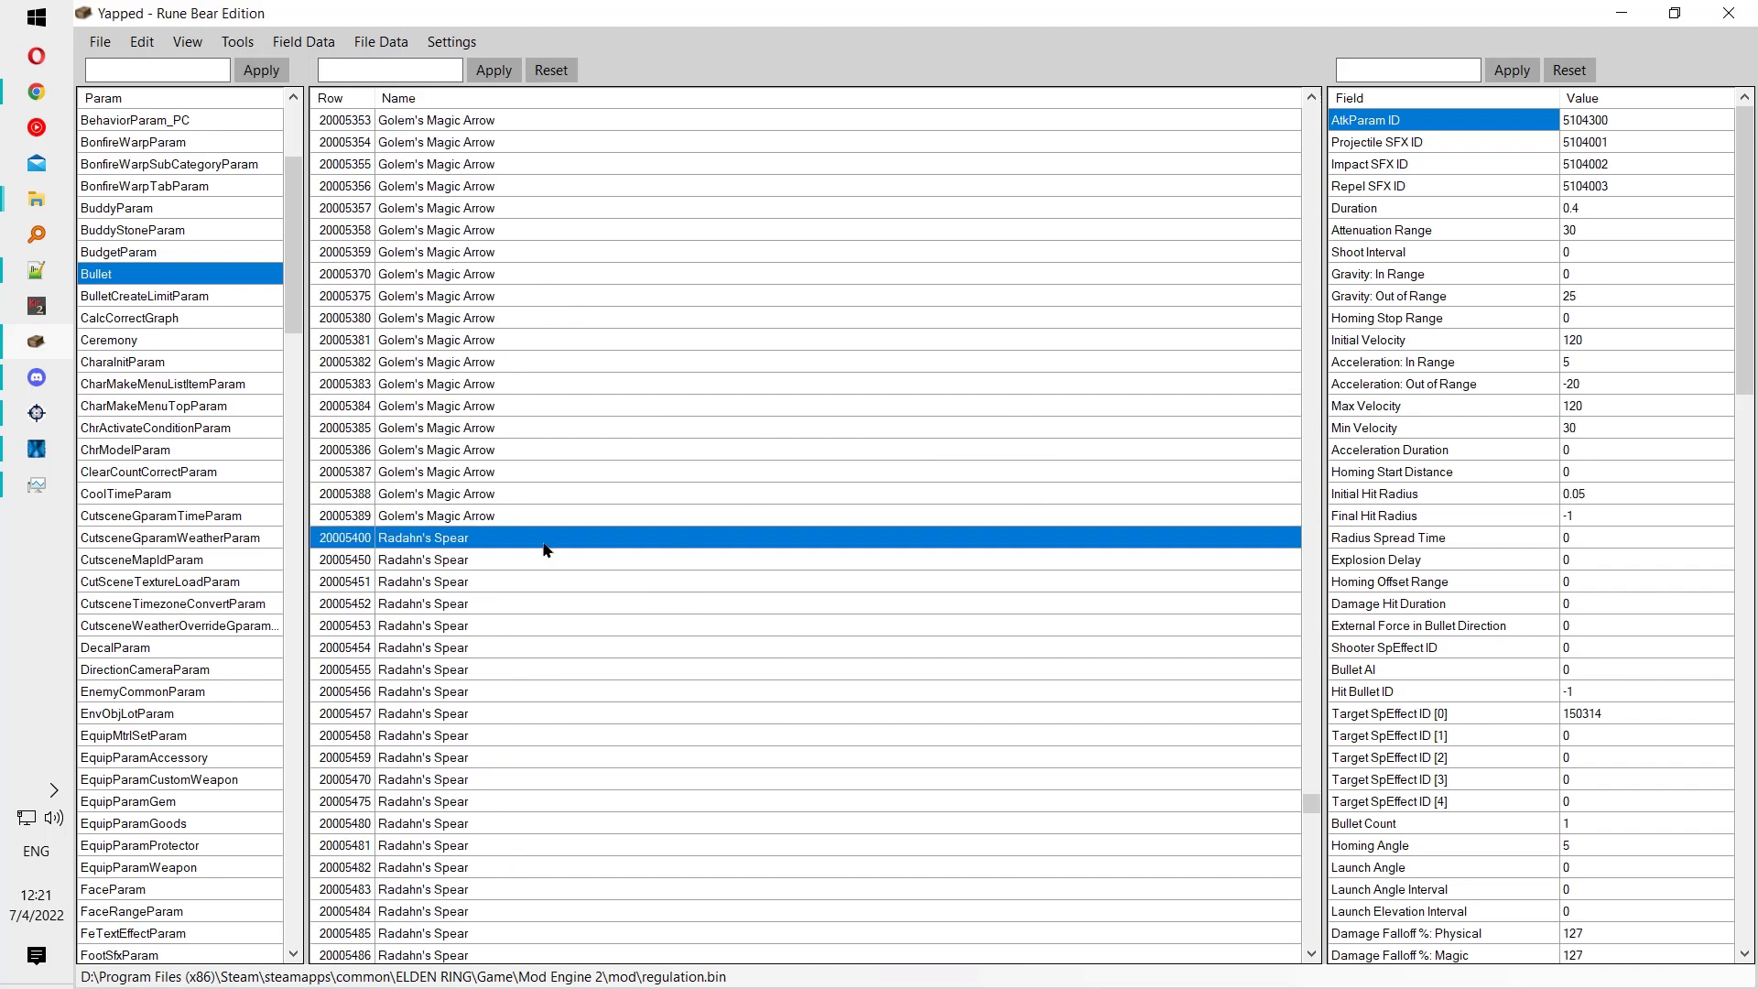
Step: Examine the Radahn's Spear rows of the Bullet param and their field values
click(522, 583)
scroll(537, 613, down, 10)
scroll(538, 619, up, 9)
click(520, 541)
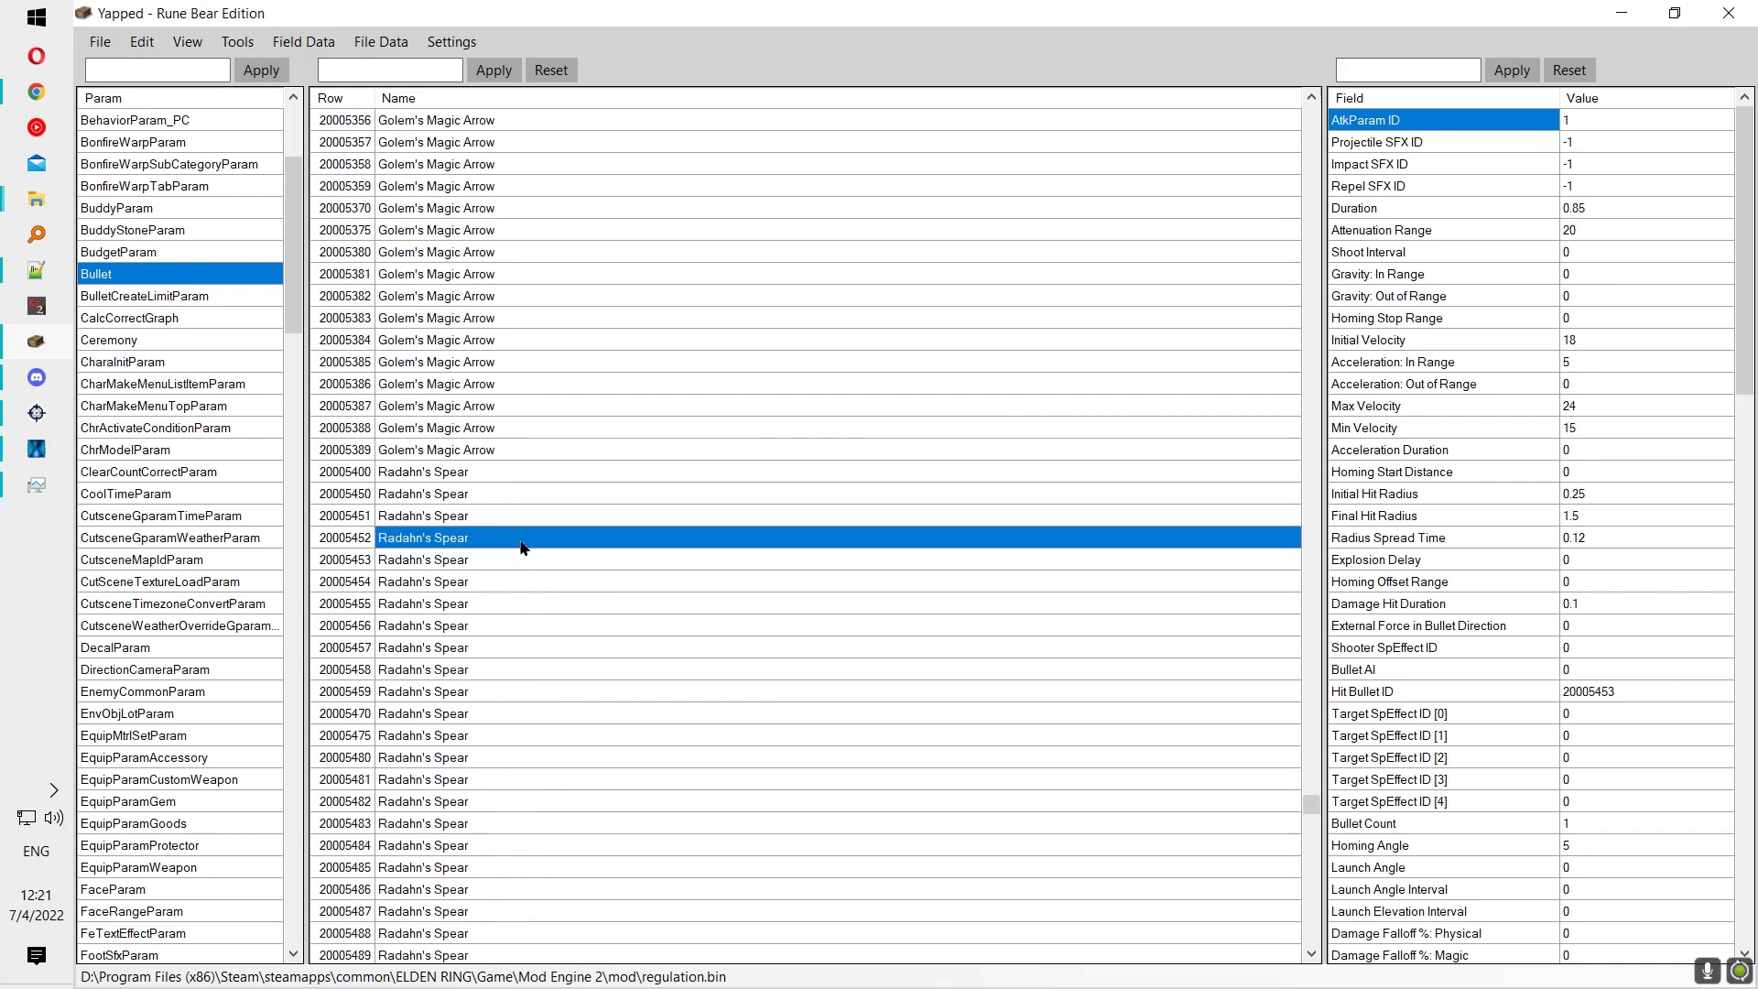
scroll(520, 541, down, 1)
click(520, 541)
scroll(520, 541, down, 3)
click(520, 541)
scroll(520, 541, down, 2)
click(520, 541)
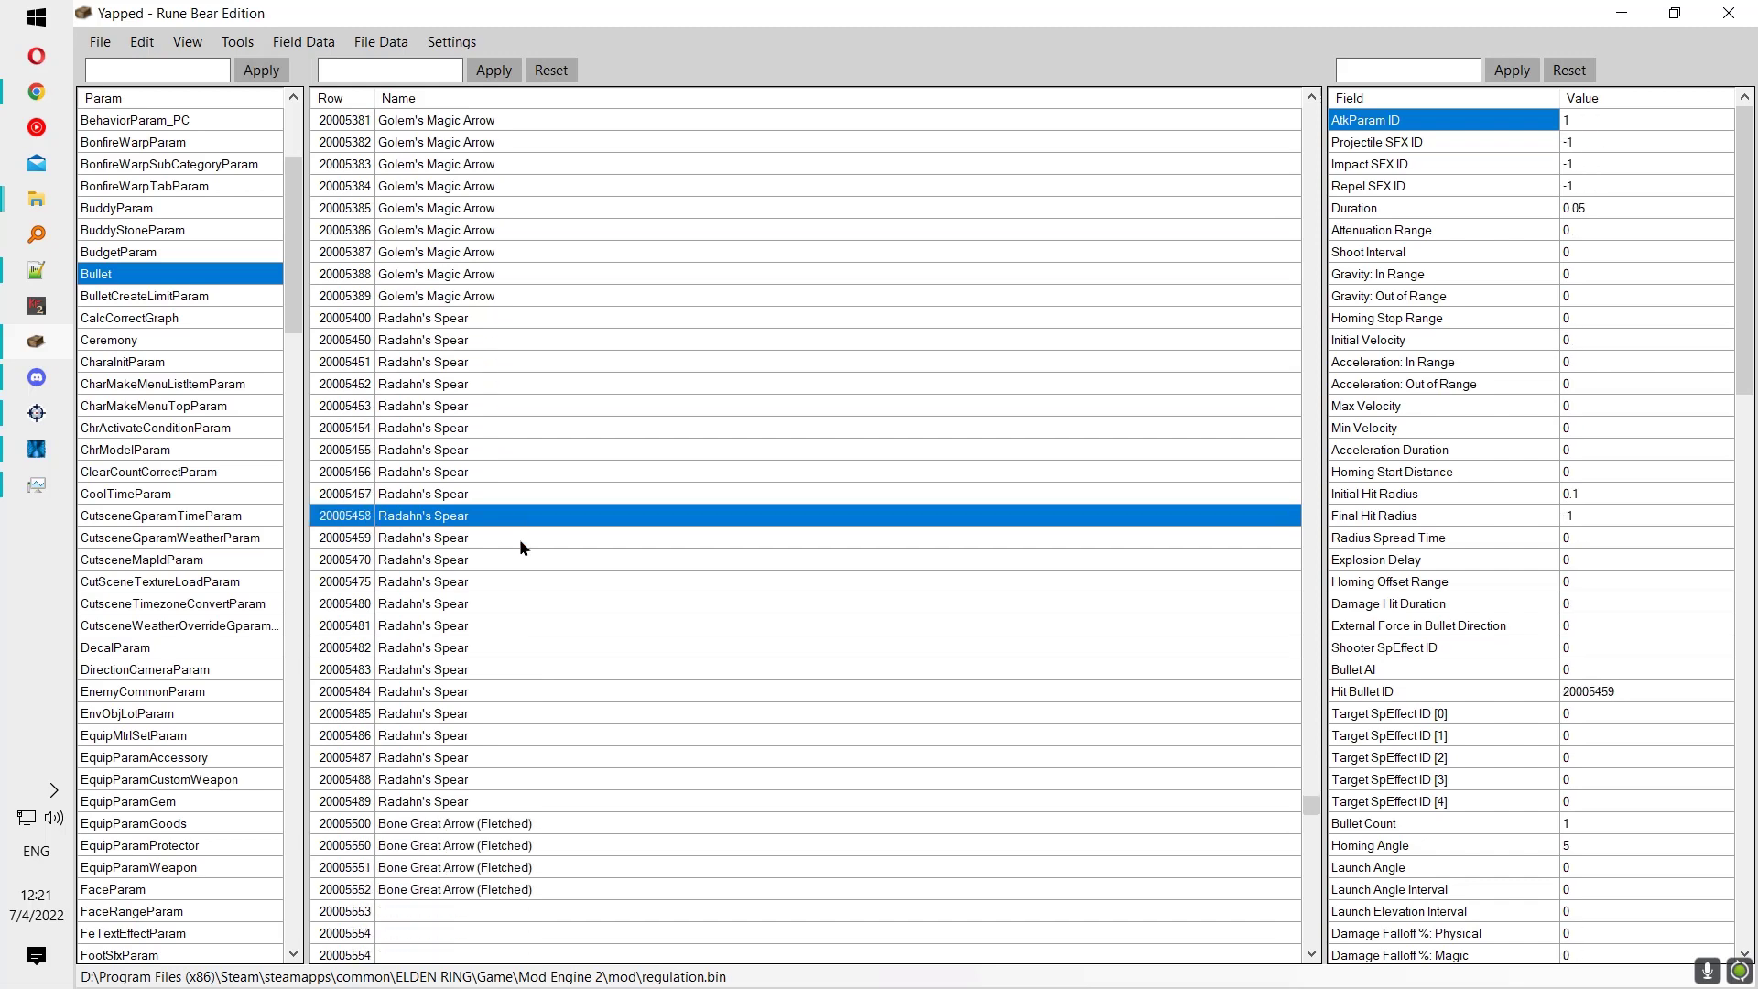
scroll(520, 541, down, 3)
click(520, 541)
Step: Repeat the row name search up to the first [Starscourge Radahn] row and highlight its name without editing it
key(F3)
key(F3)
key(F3)
key(F3)
key(F3)
key(F3)
key(F3)
key(F3)
key(F3)
key(F3)
key(F3)
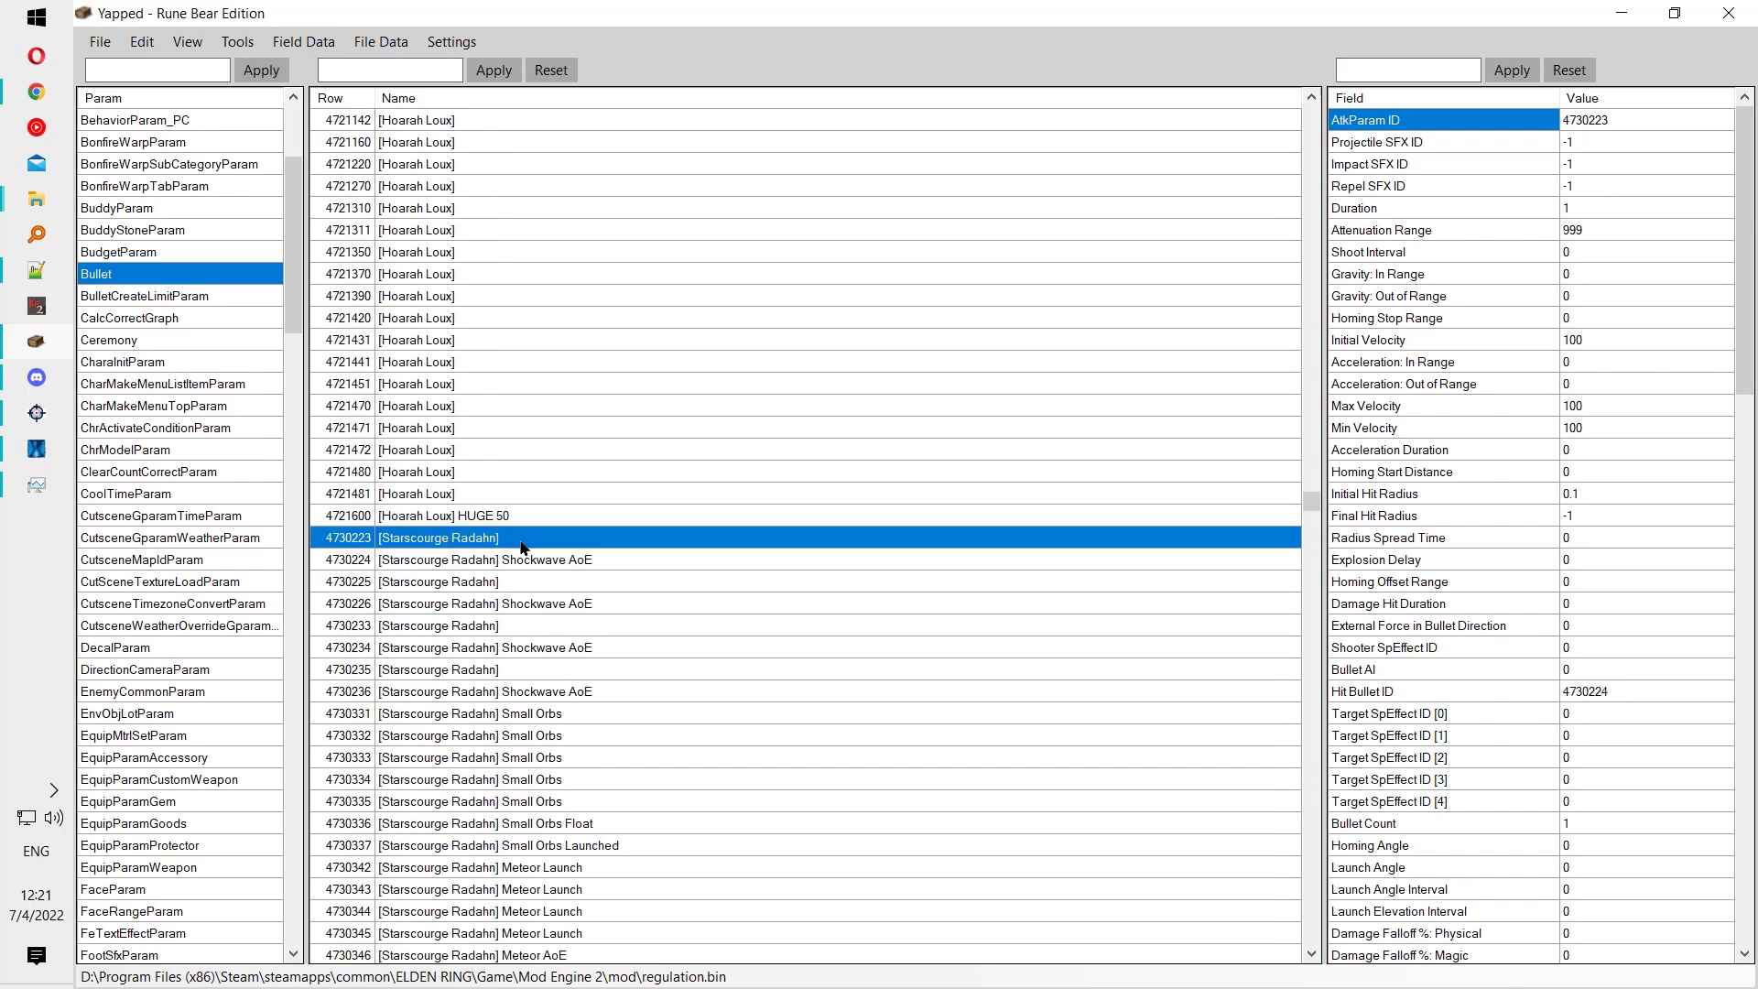
click(535, 581)
click(515, 538)
scroll(475, 577, down, 3)
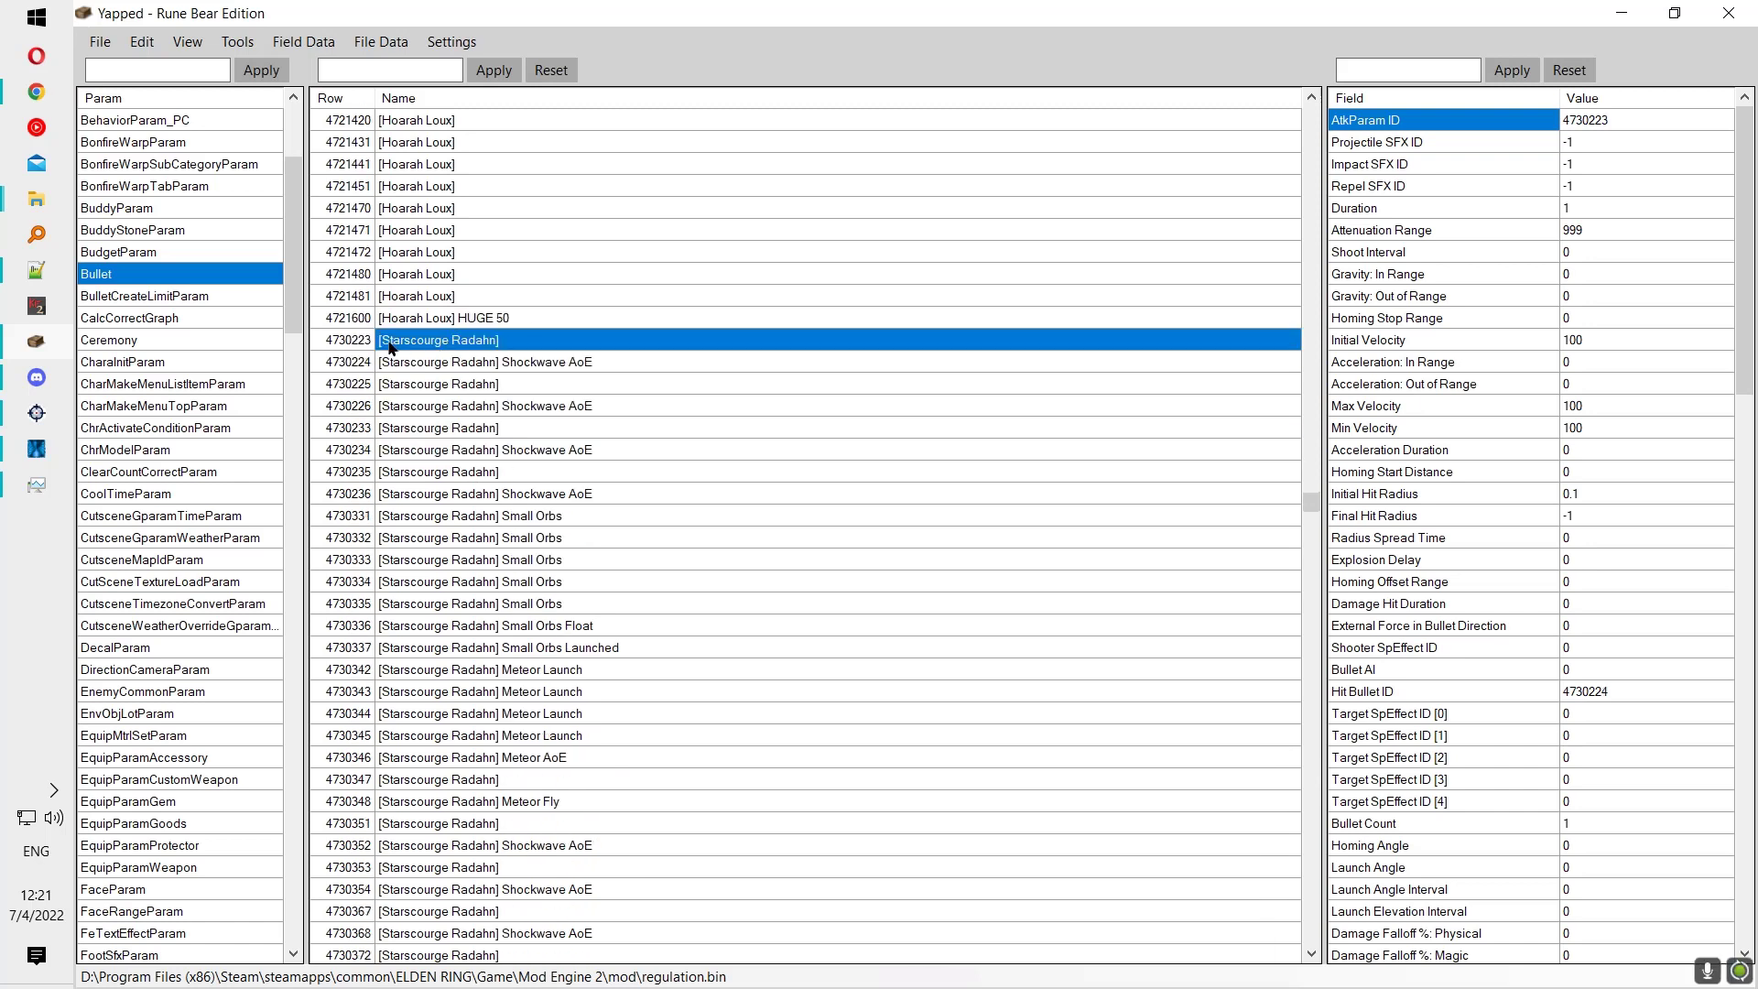
click(451, 339)
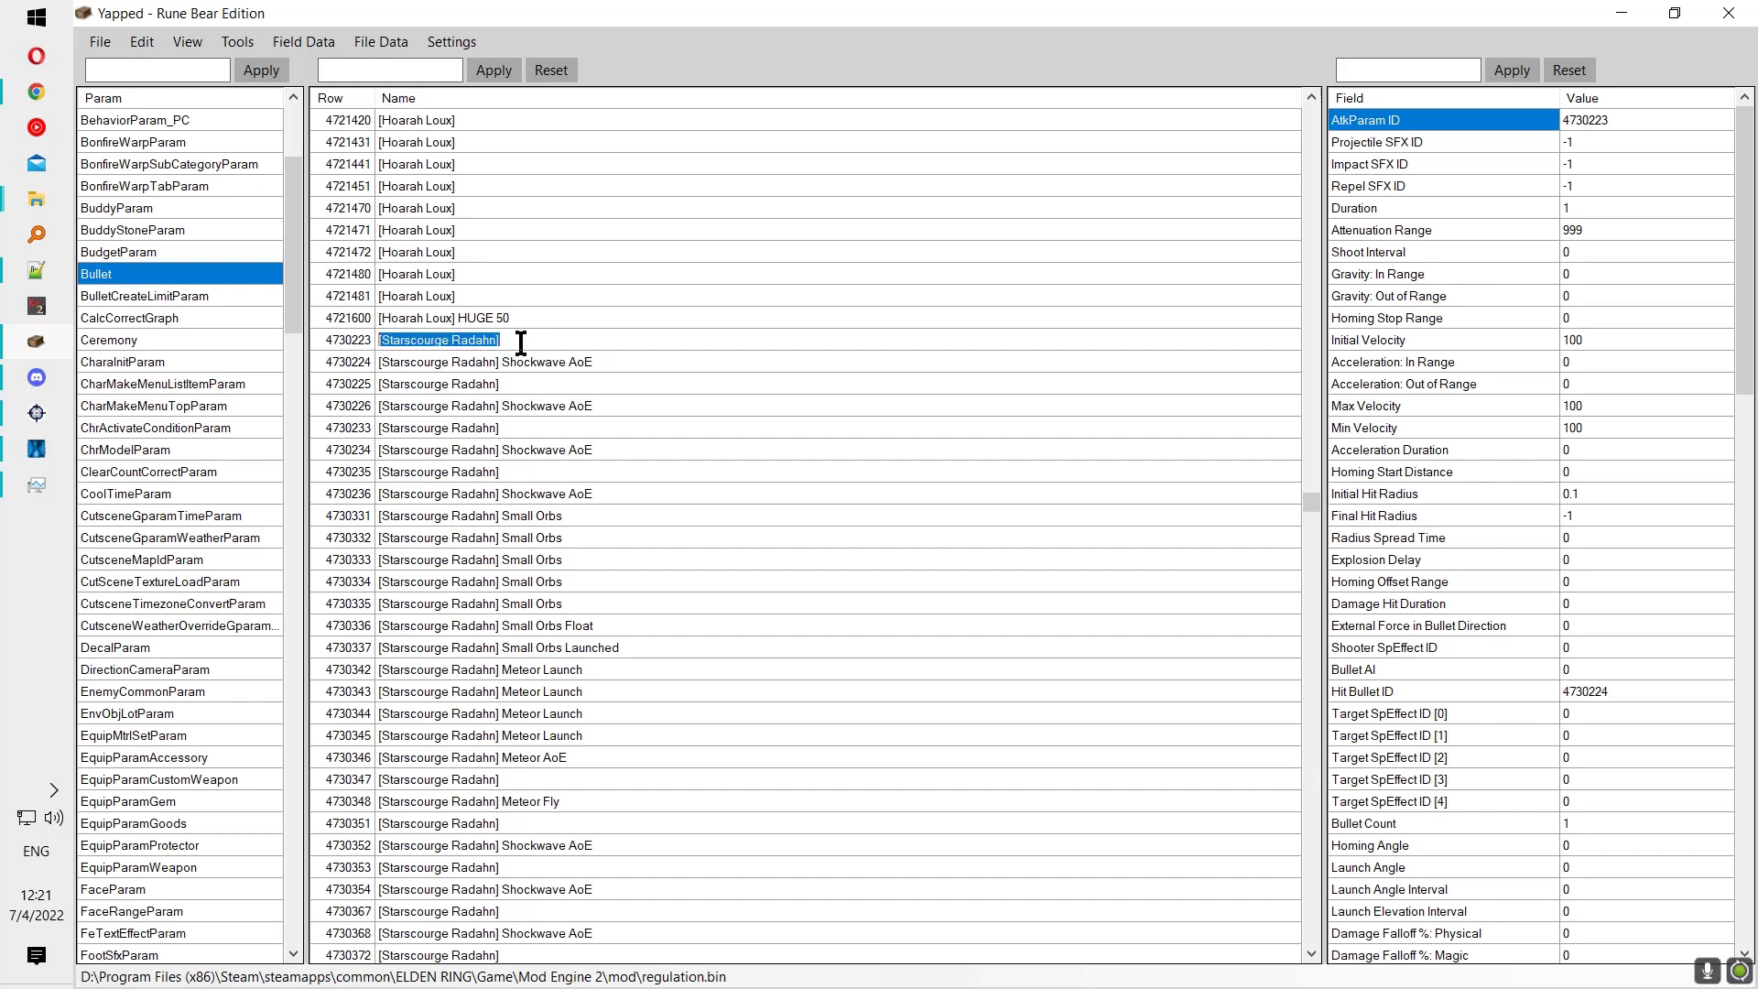
key(Escape)
Step: Examine the [Starscourge Radahn] bullet rows and the neighbouring boss rows, including the fields of row 4730225
scroll(559, 574, down, 15)
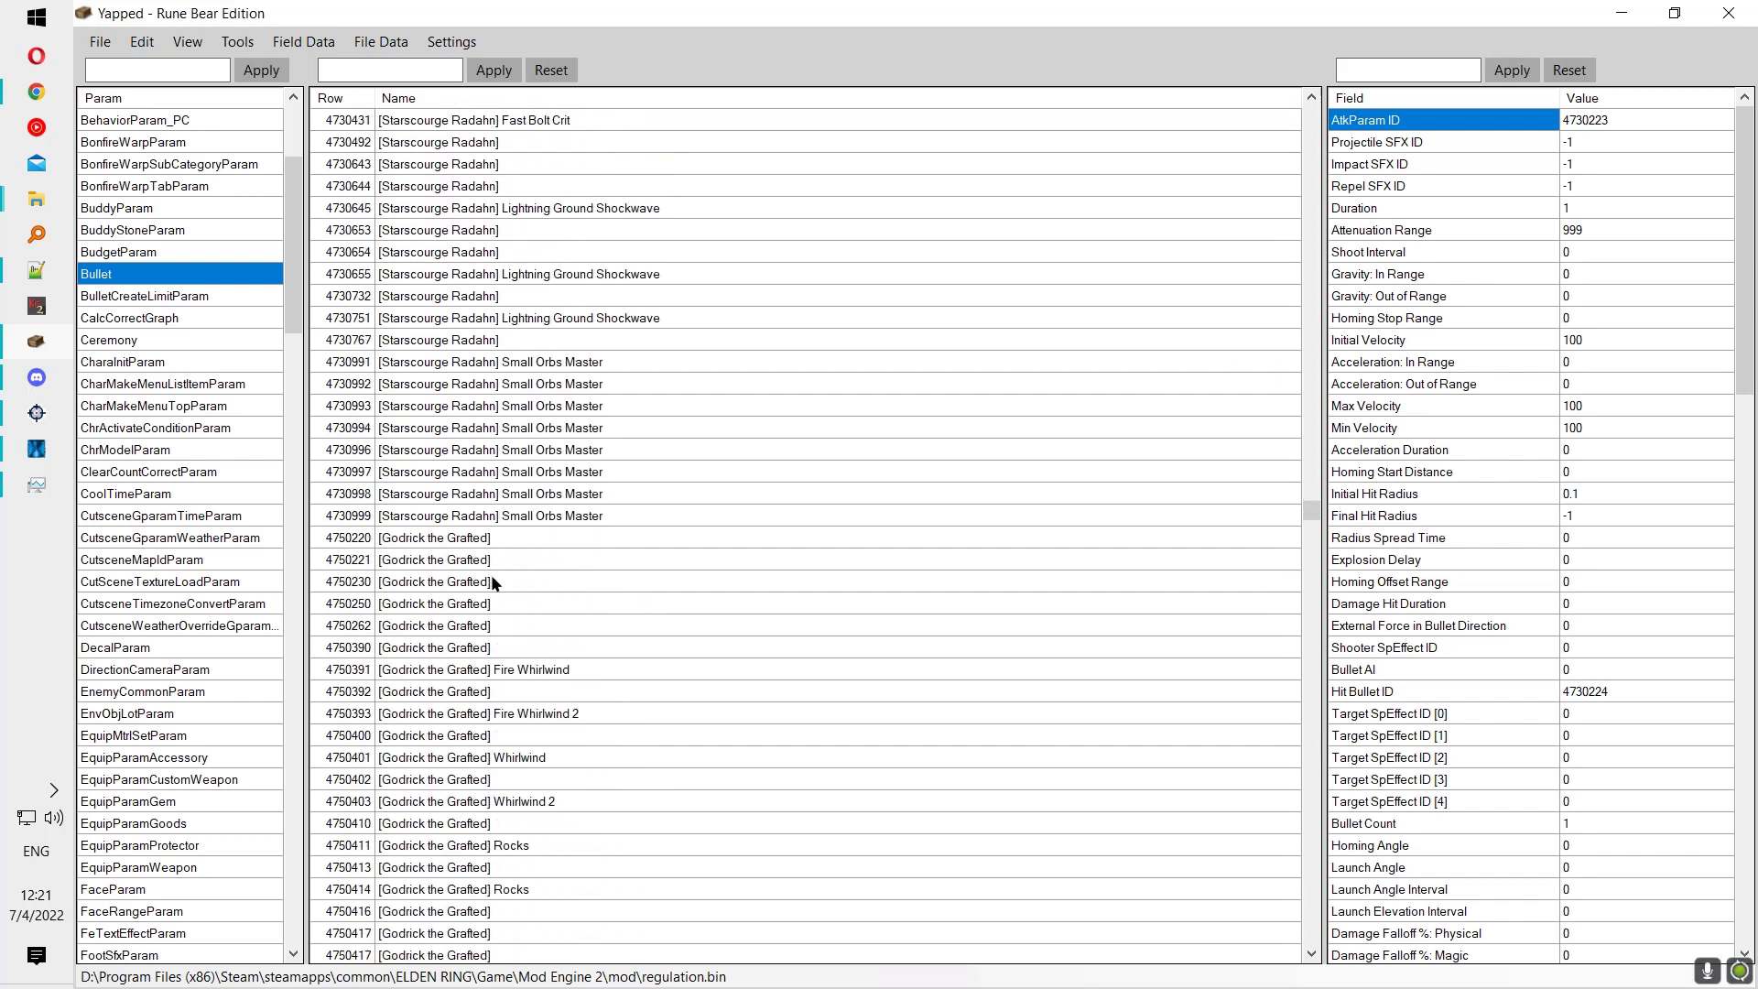
scroll(491, 574, up, 15)
click(531, 472)
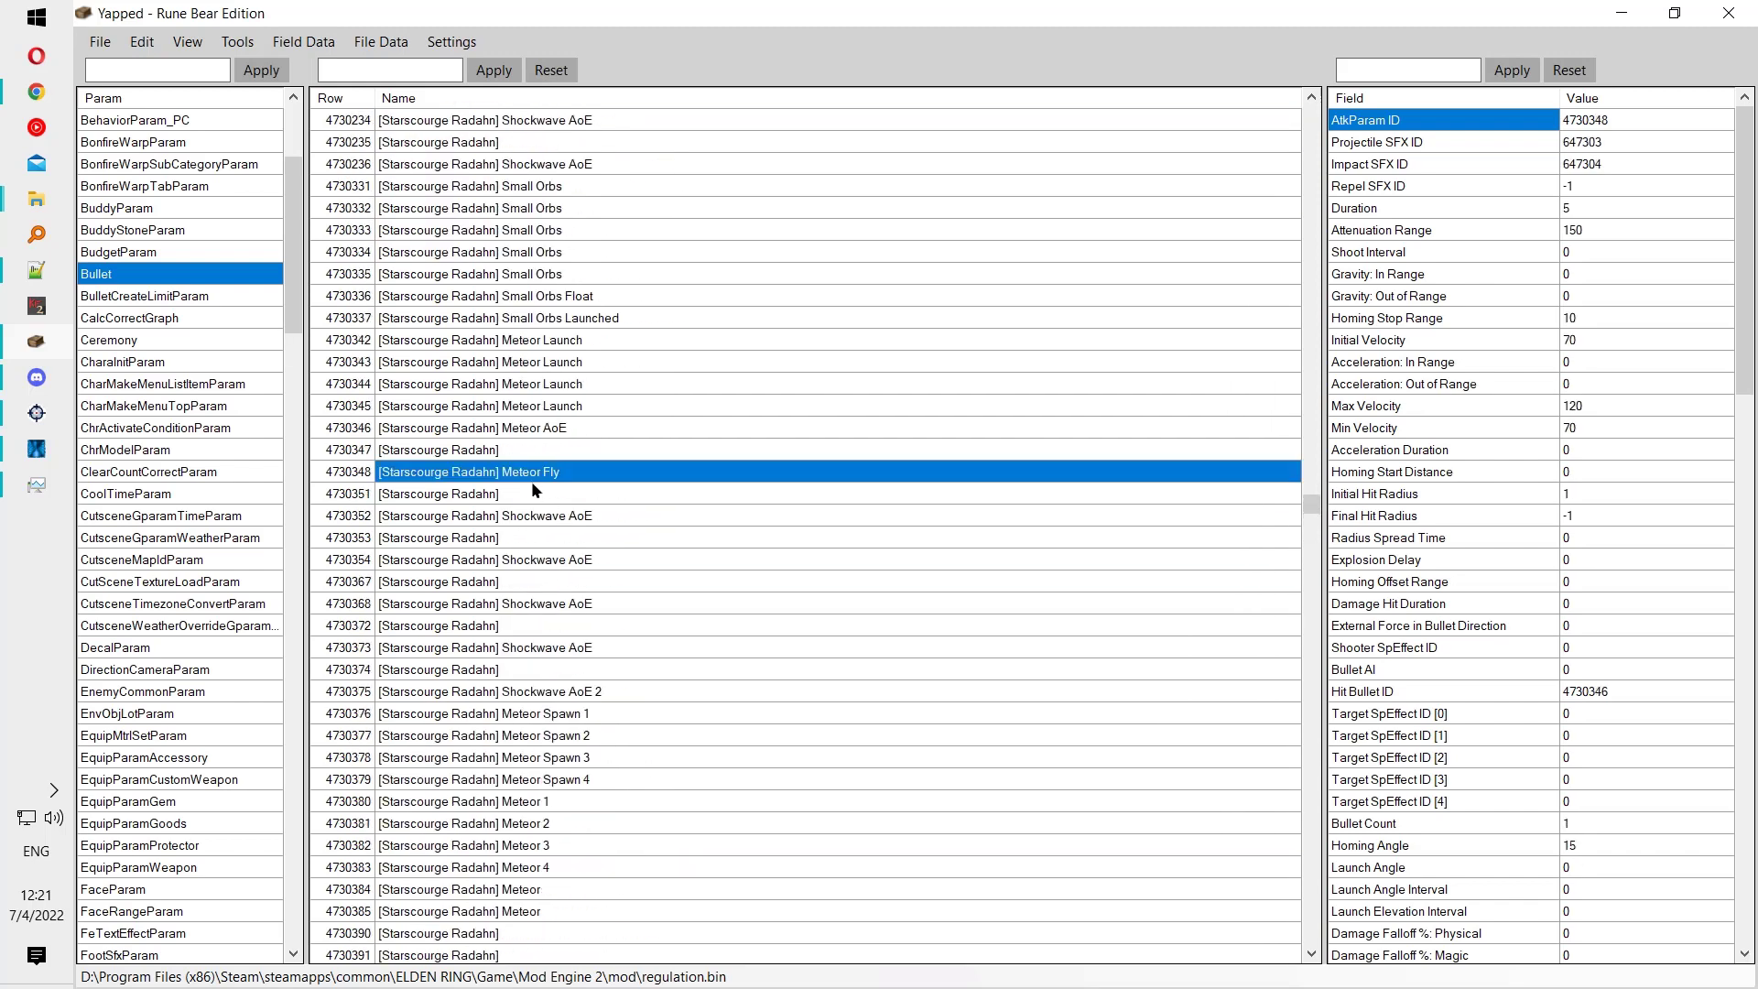
scroll(508, 521, up, 13)
click(485, 555)
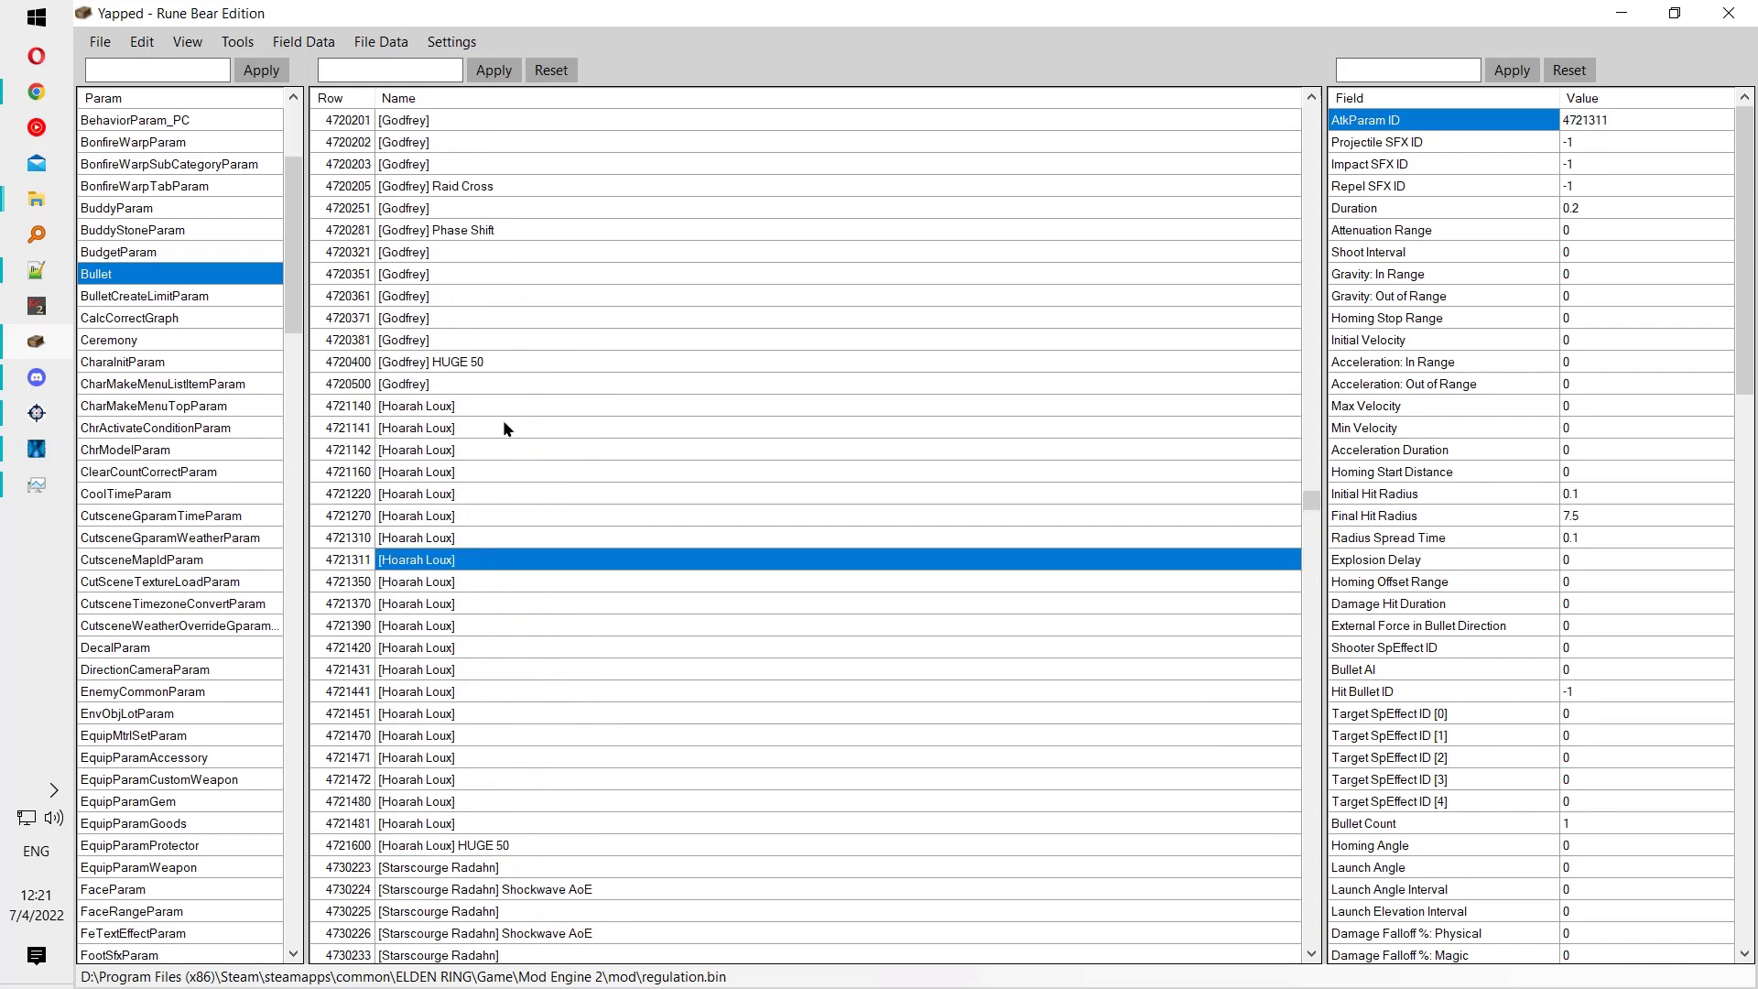
scroll(505, 423, down, 6)
click(509, 515)
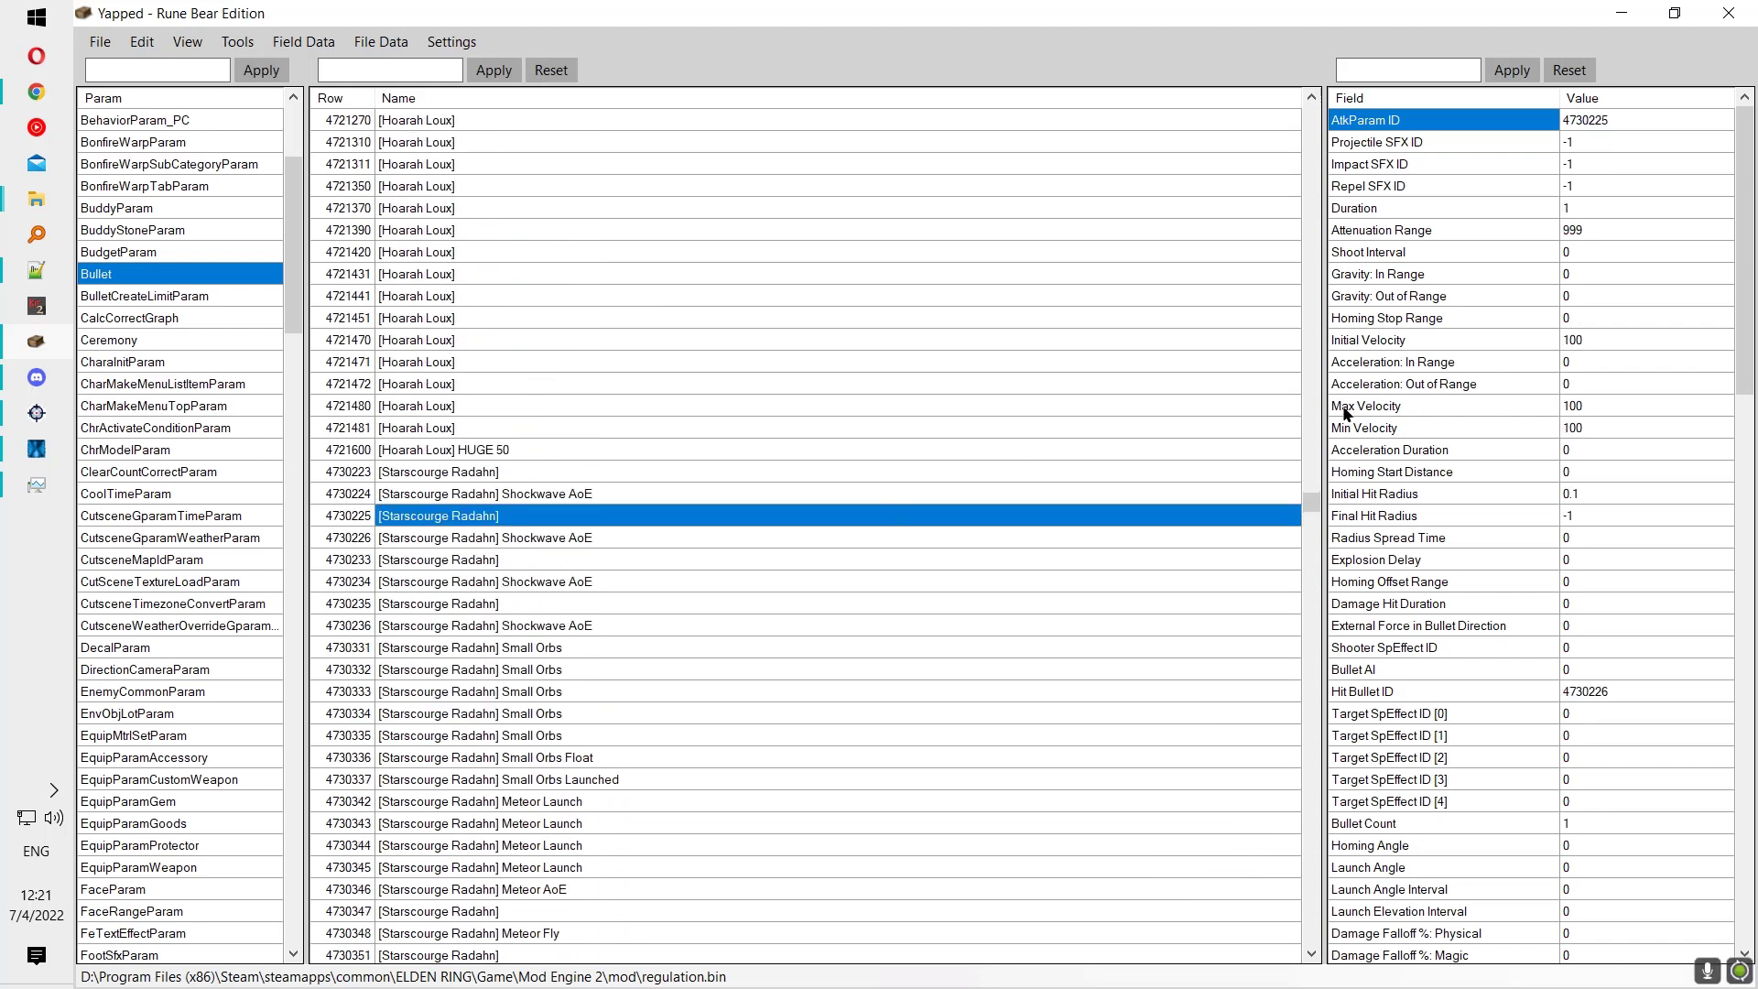
scroll(1562, 360, down, 20)
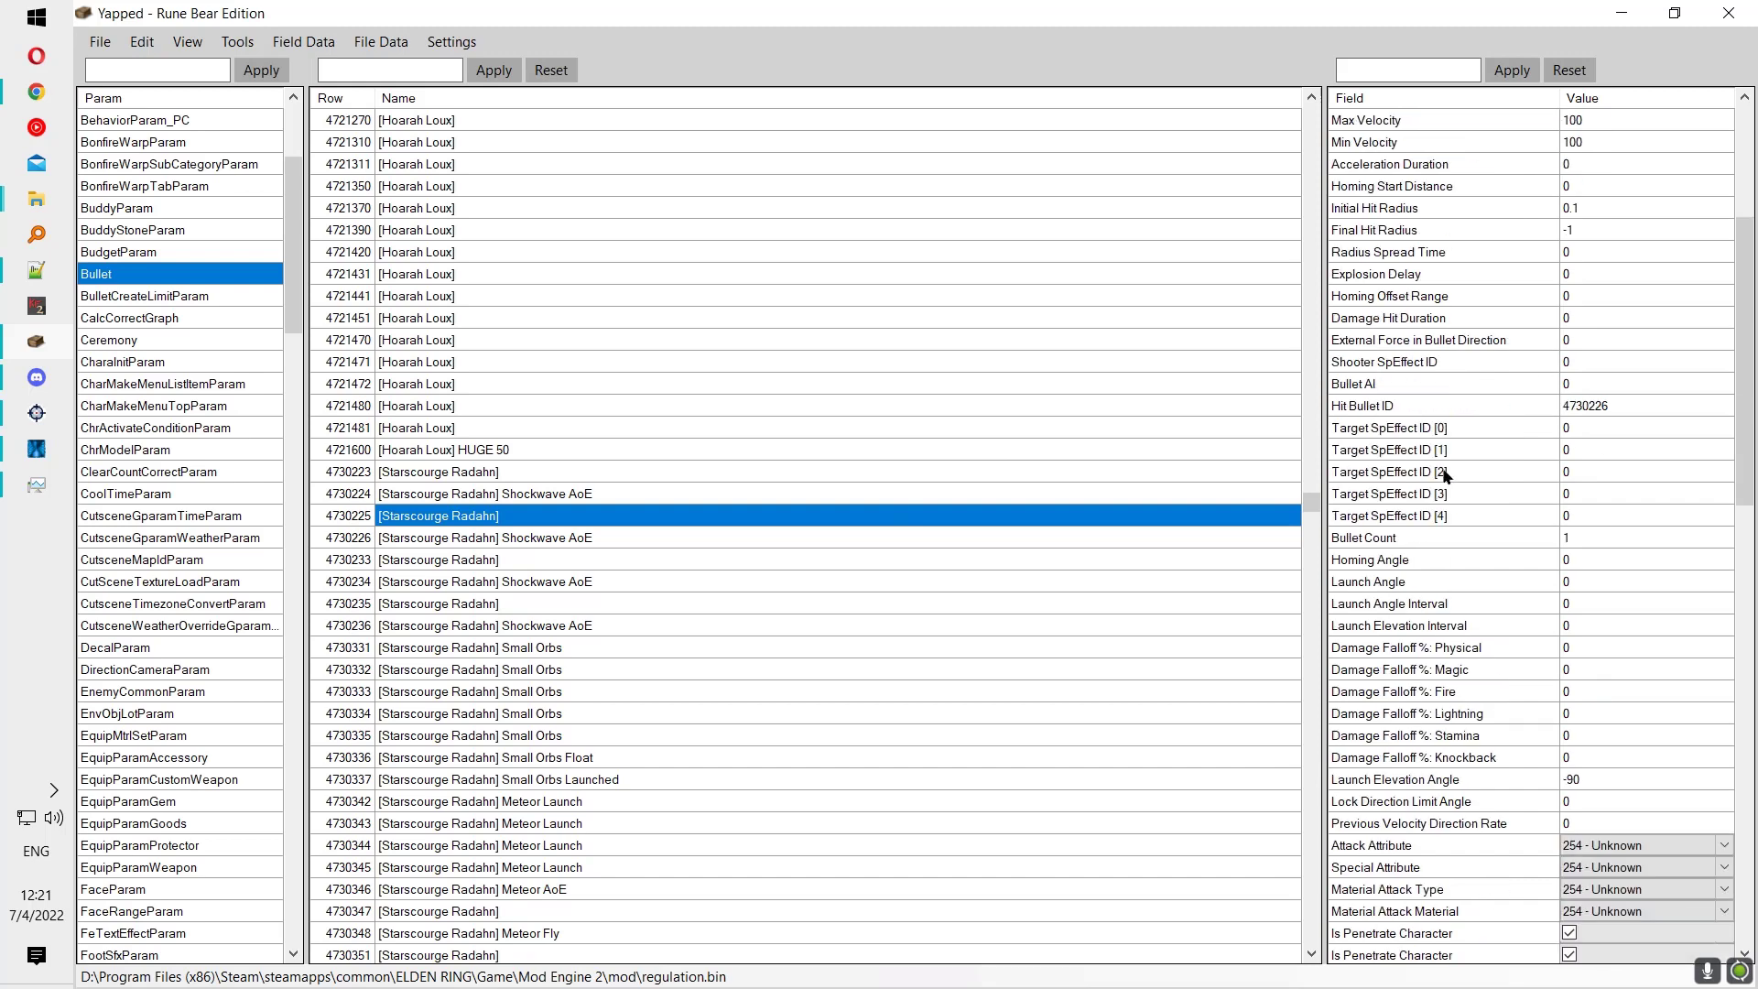
scroll(1437, 449, up, 12)
scroll(1430, 438, up, 11)
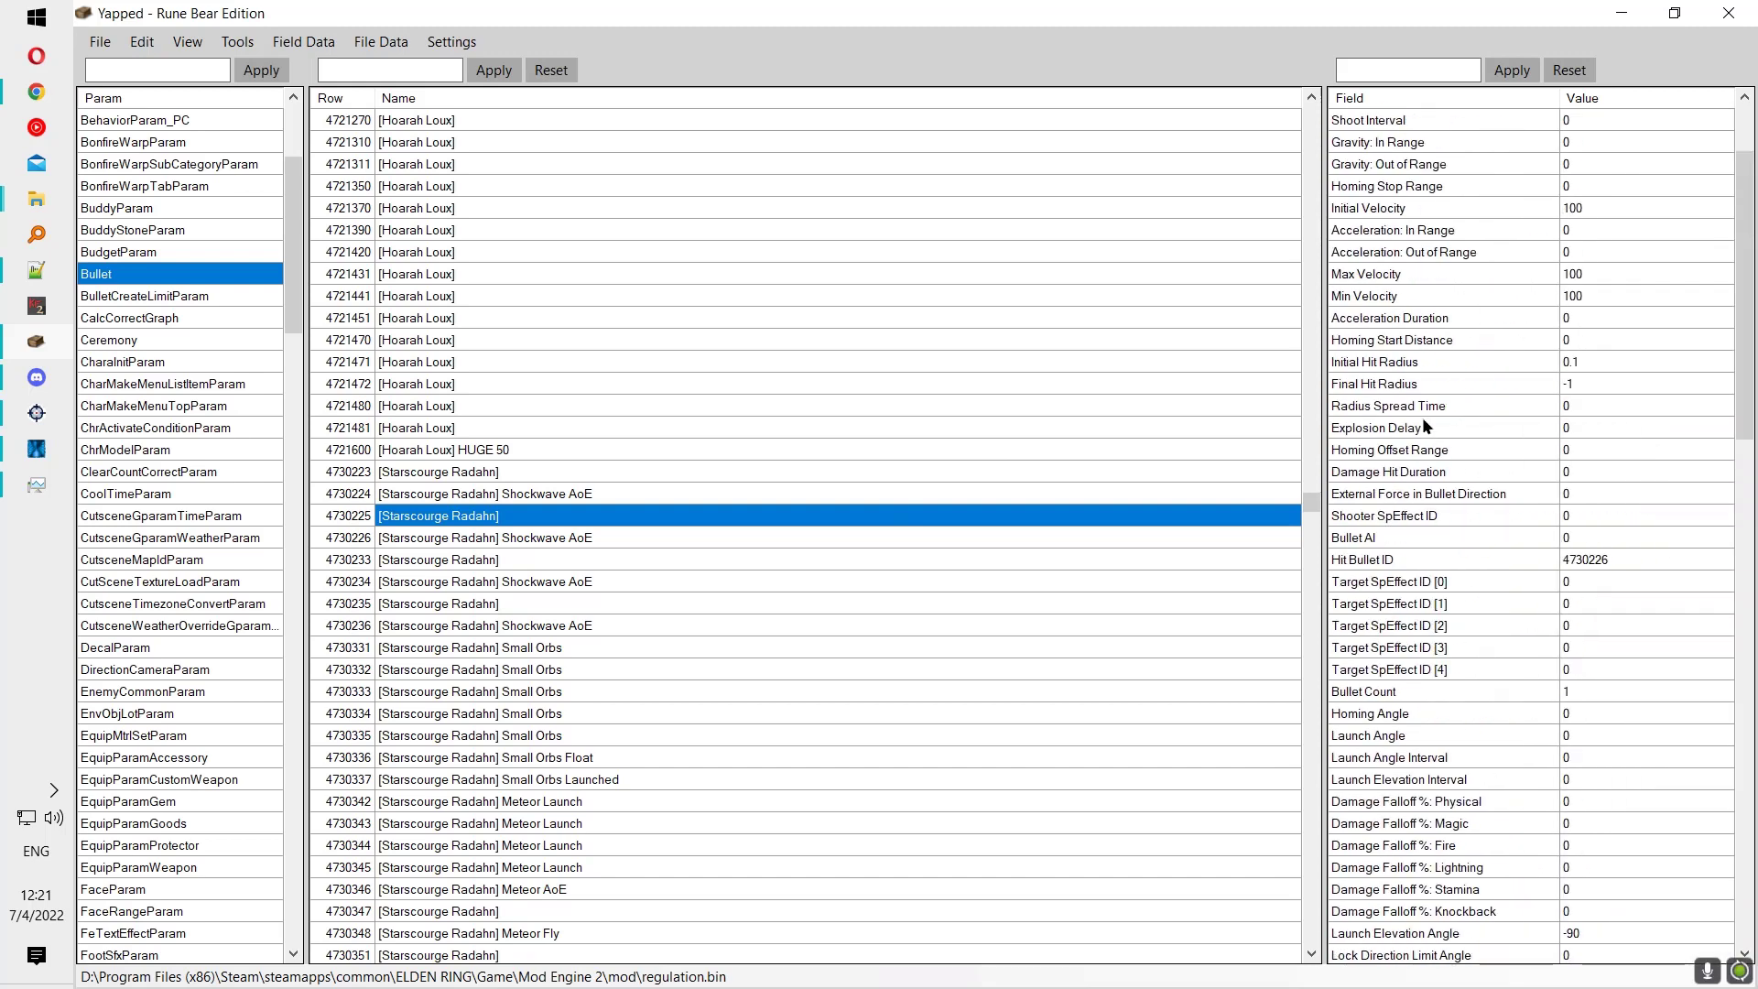
Step: Switch to the ExampleMod project's ER folder in File Explorer and refresh its file list
mouse_move(51, 202)
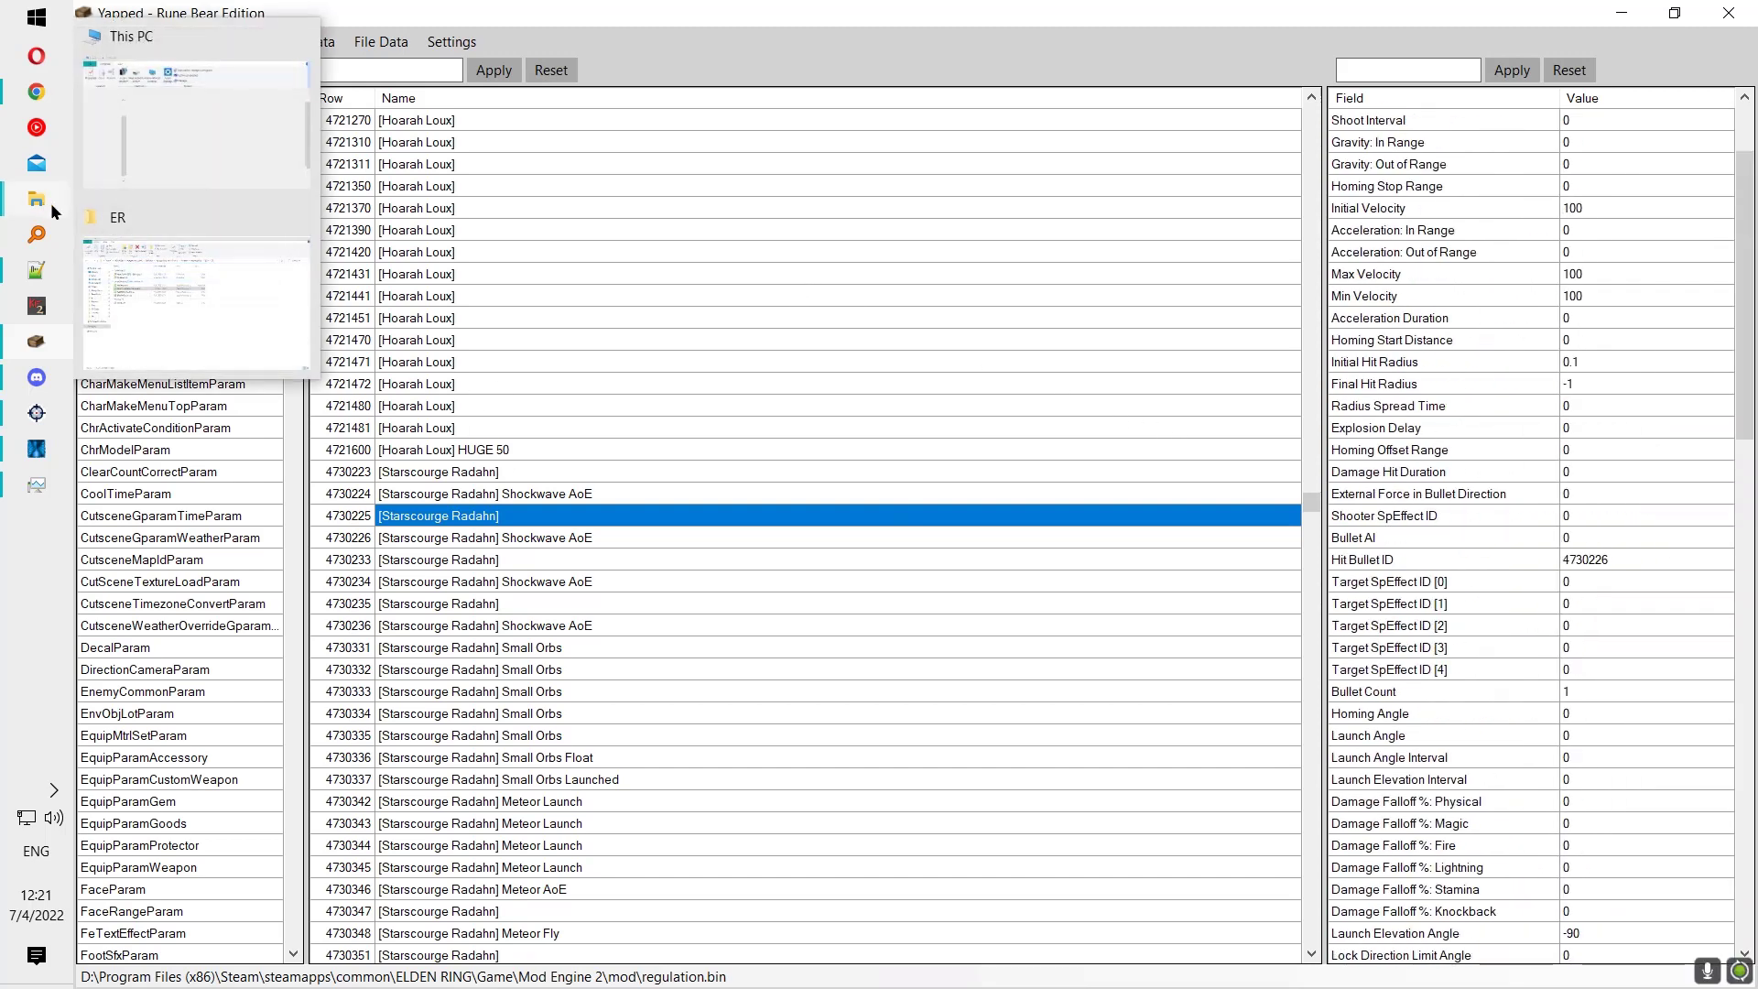
click(211, 265)
right_click(458, 536)
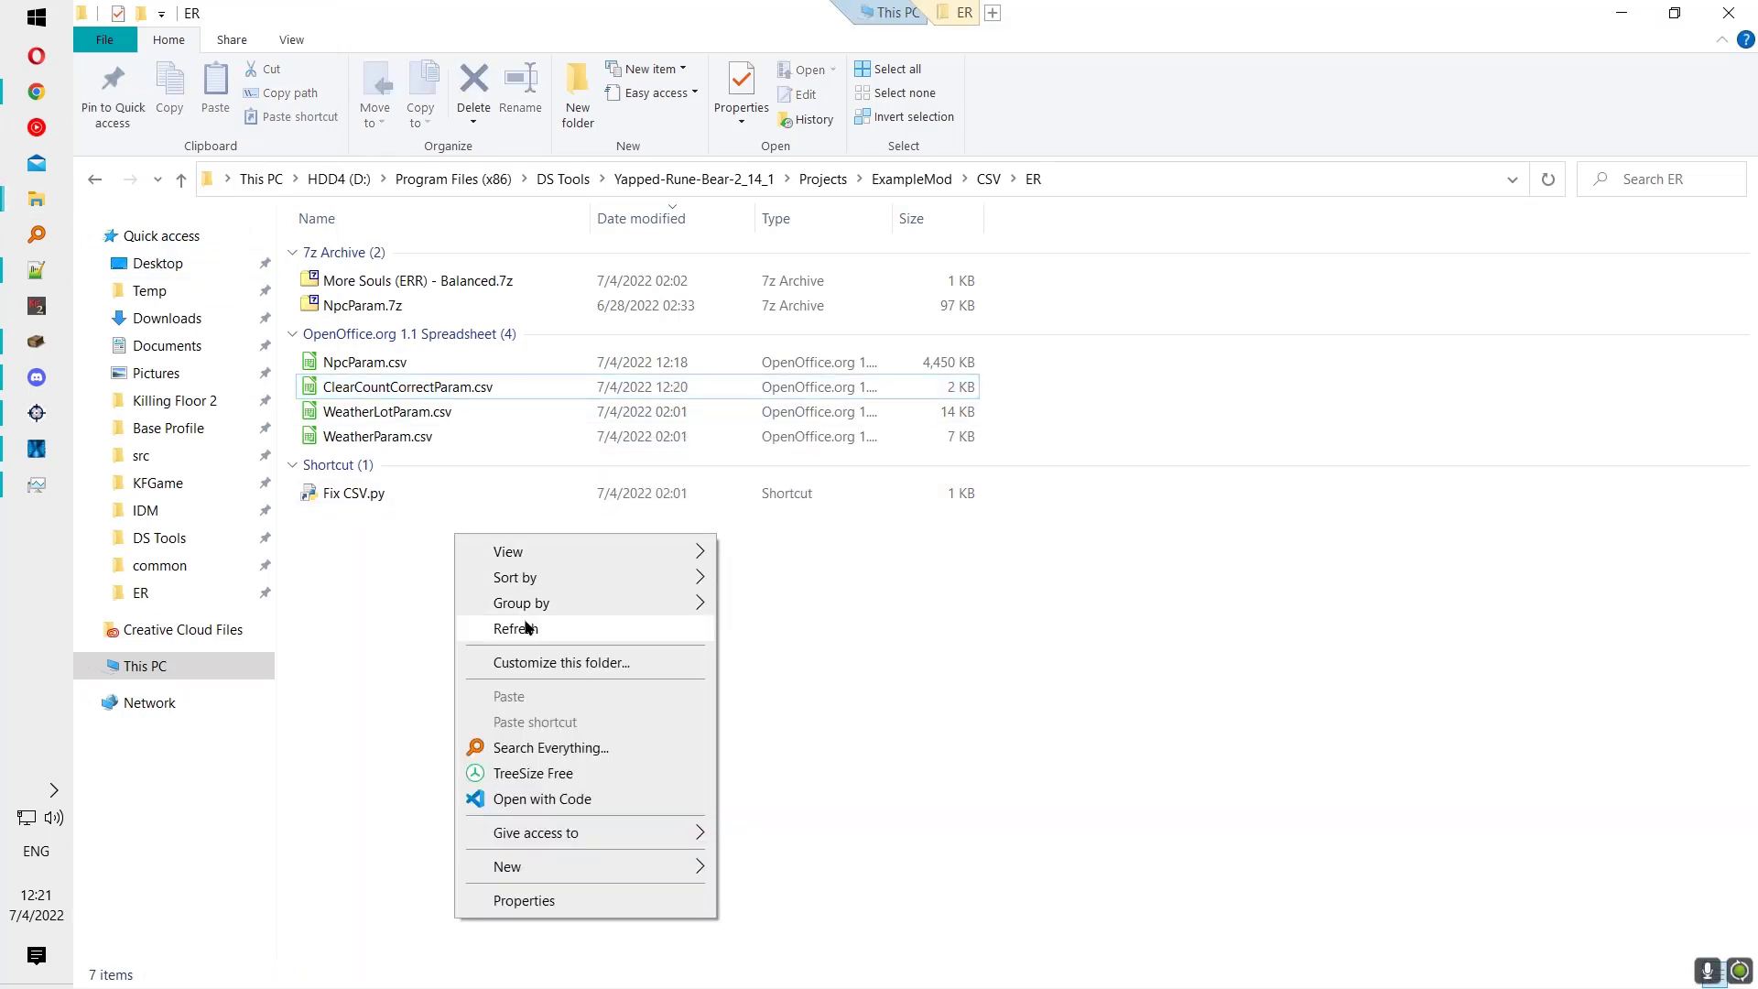
click(499, 627)
mouse_move(33, 270)
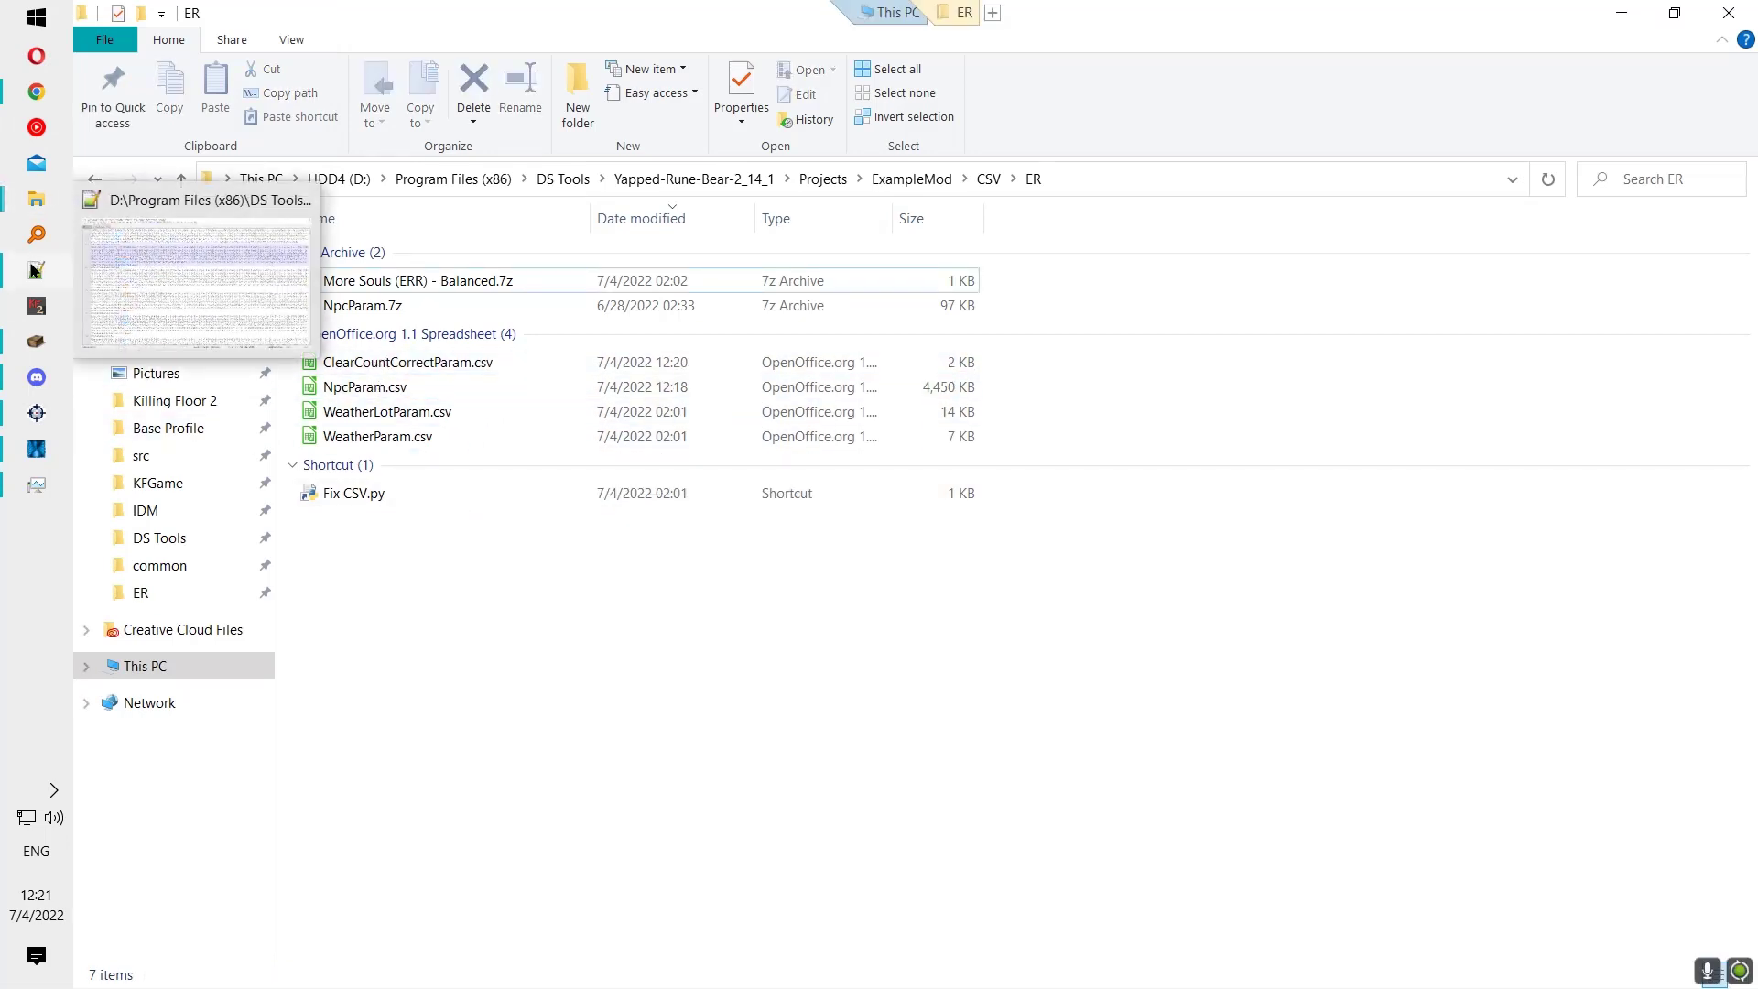
Step: Go up to the Projects folder and open the Vanilla project's CSV\ER folder
click(987, 179)
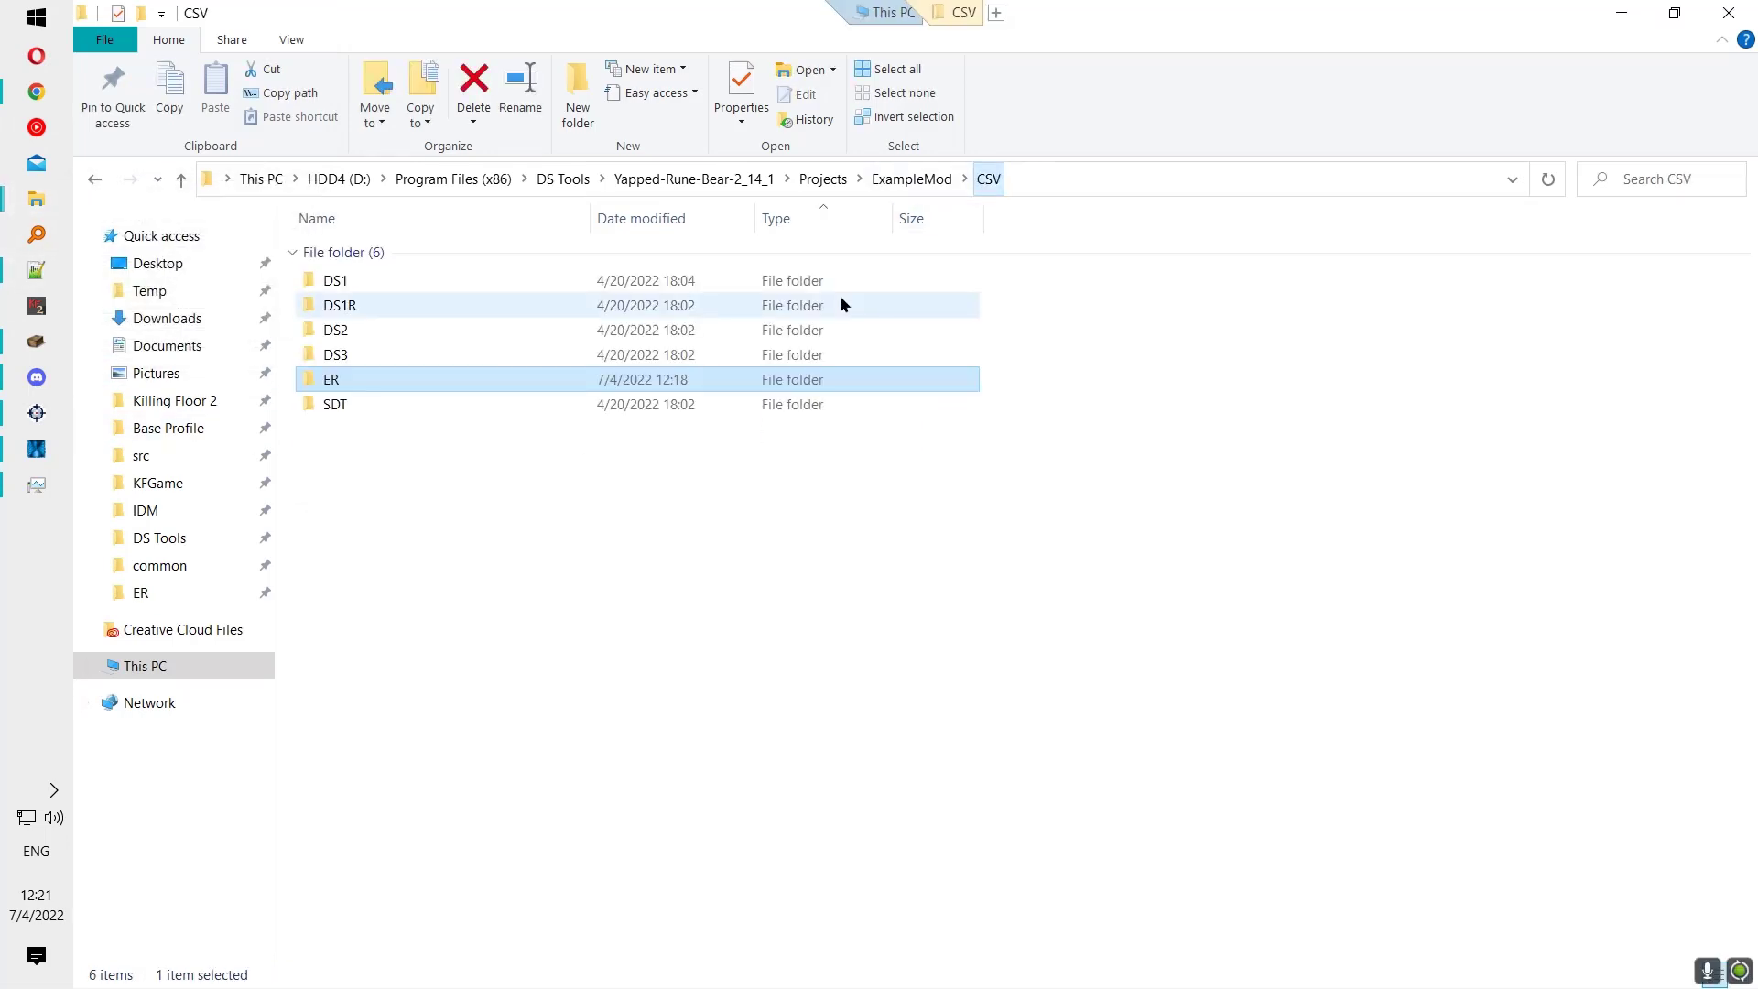
click(821, 179)
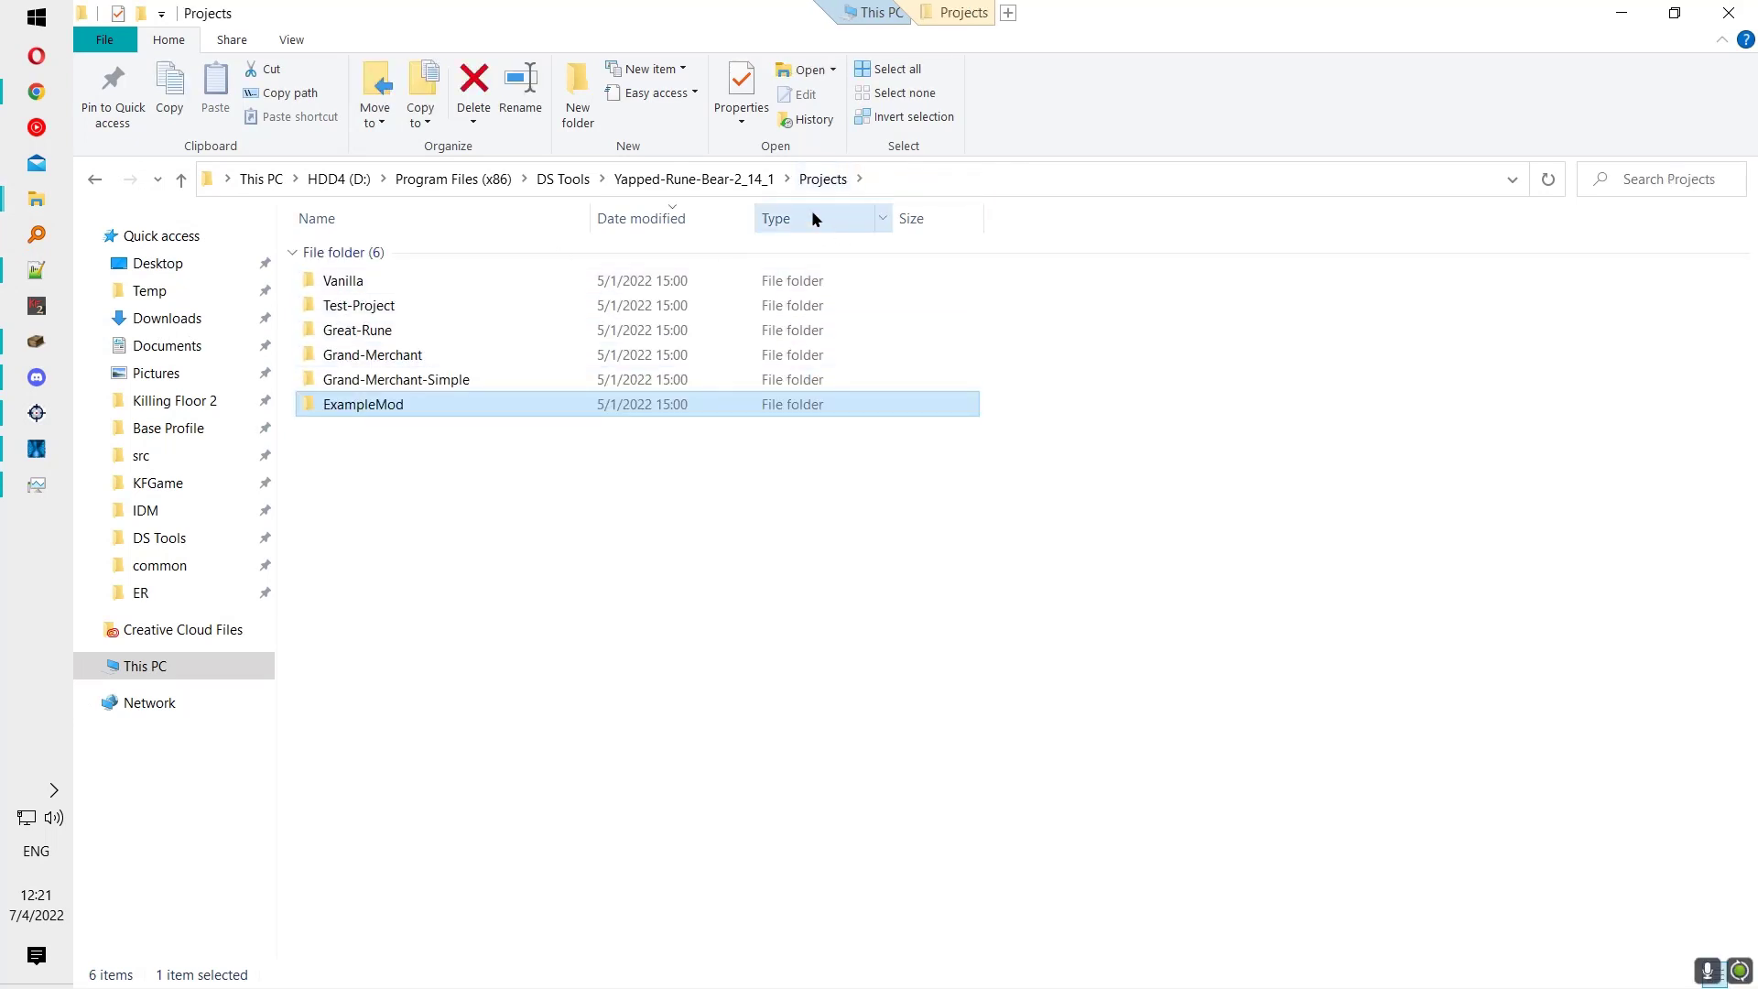
double_click(392, 277)
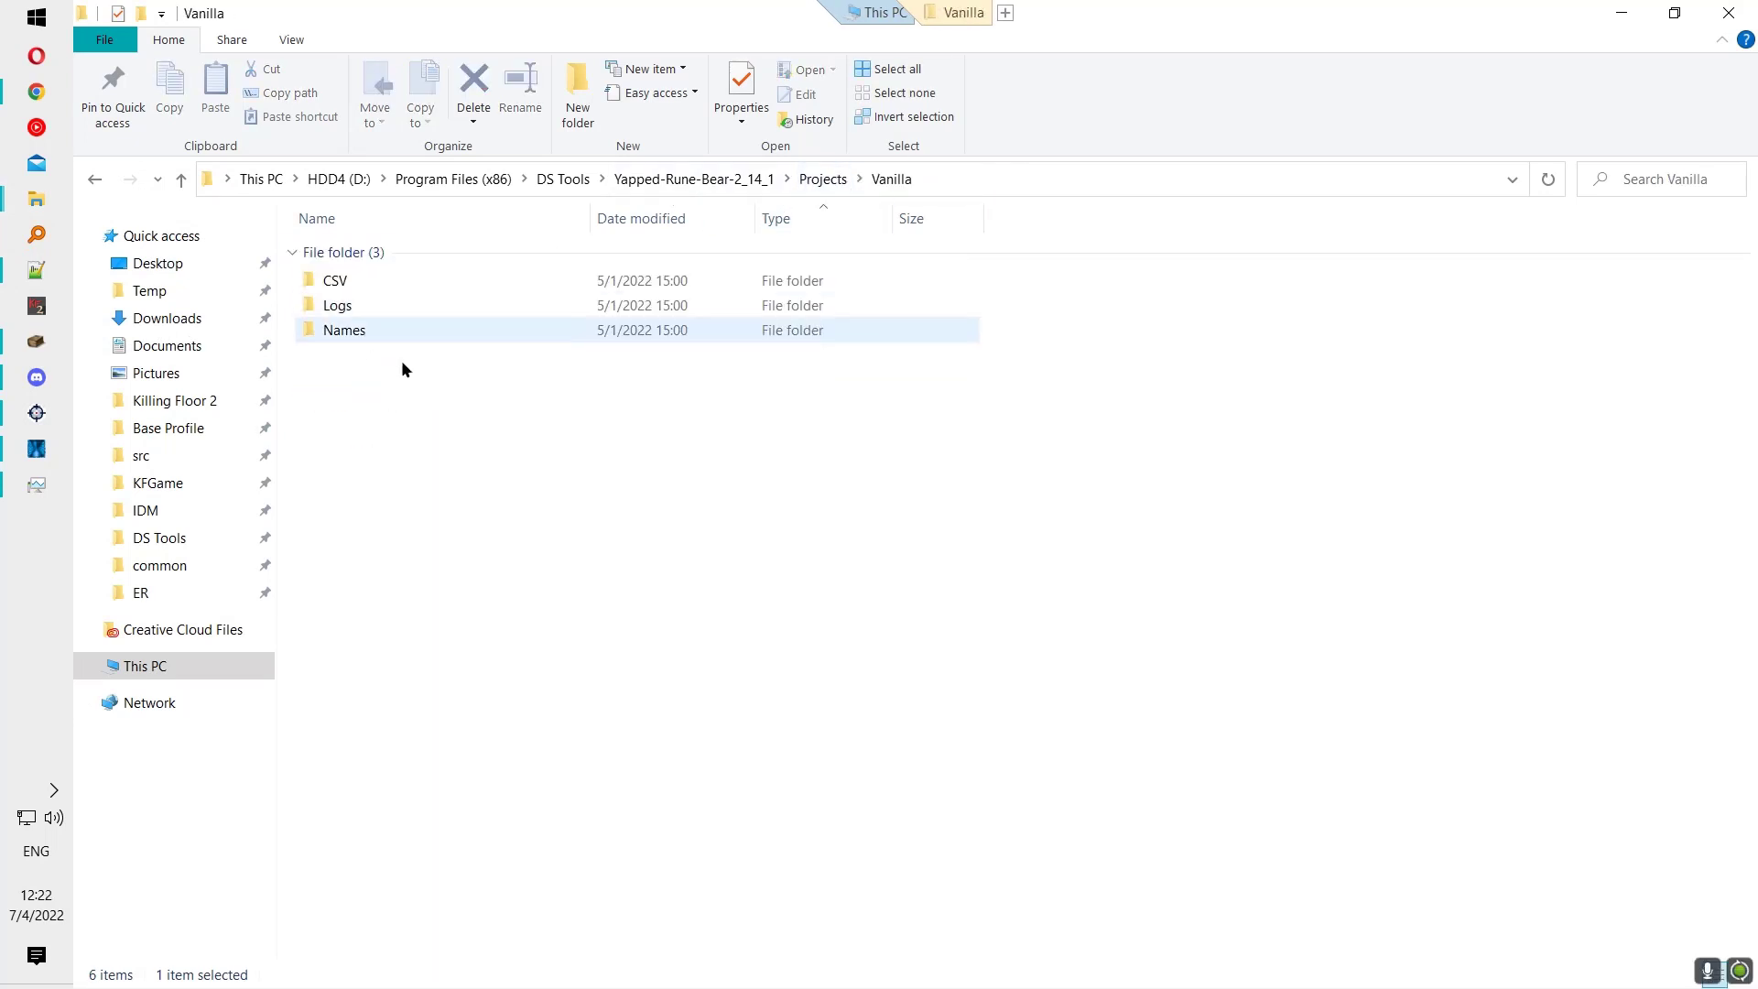
double_click(365, 283)
double_click(352, 381)
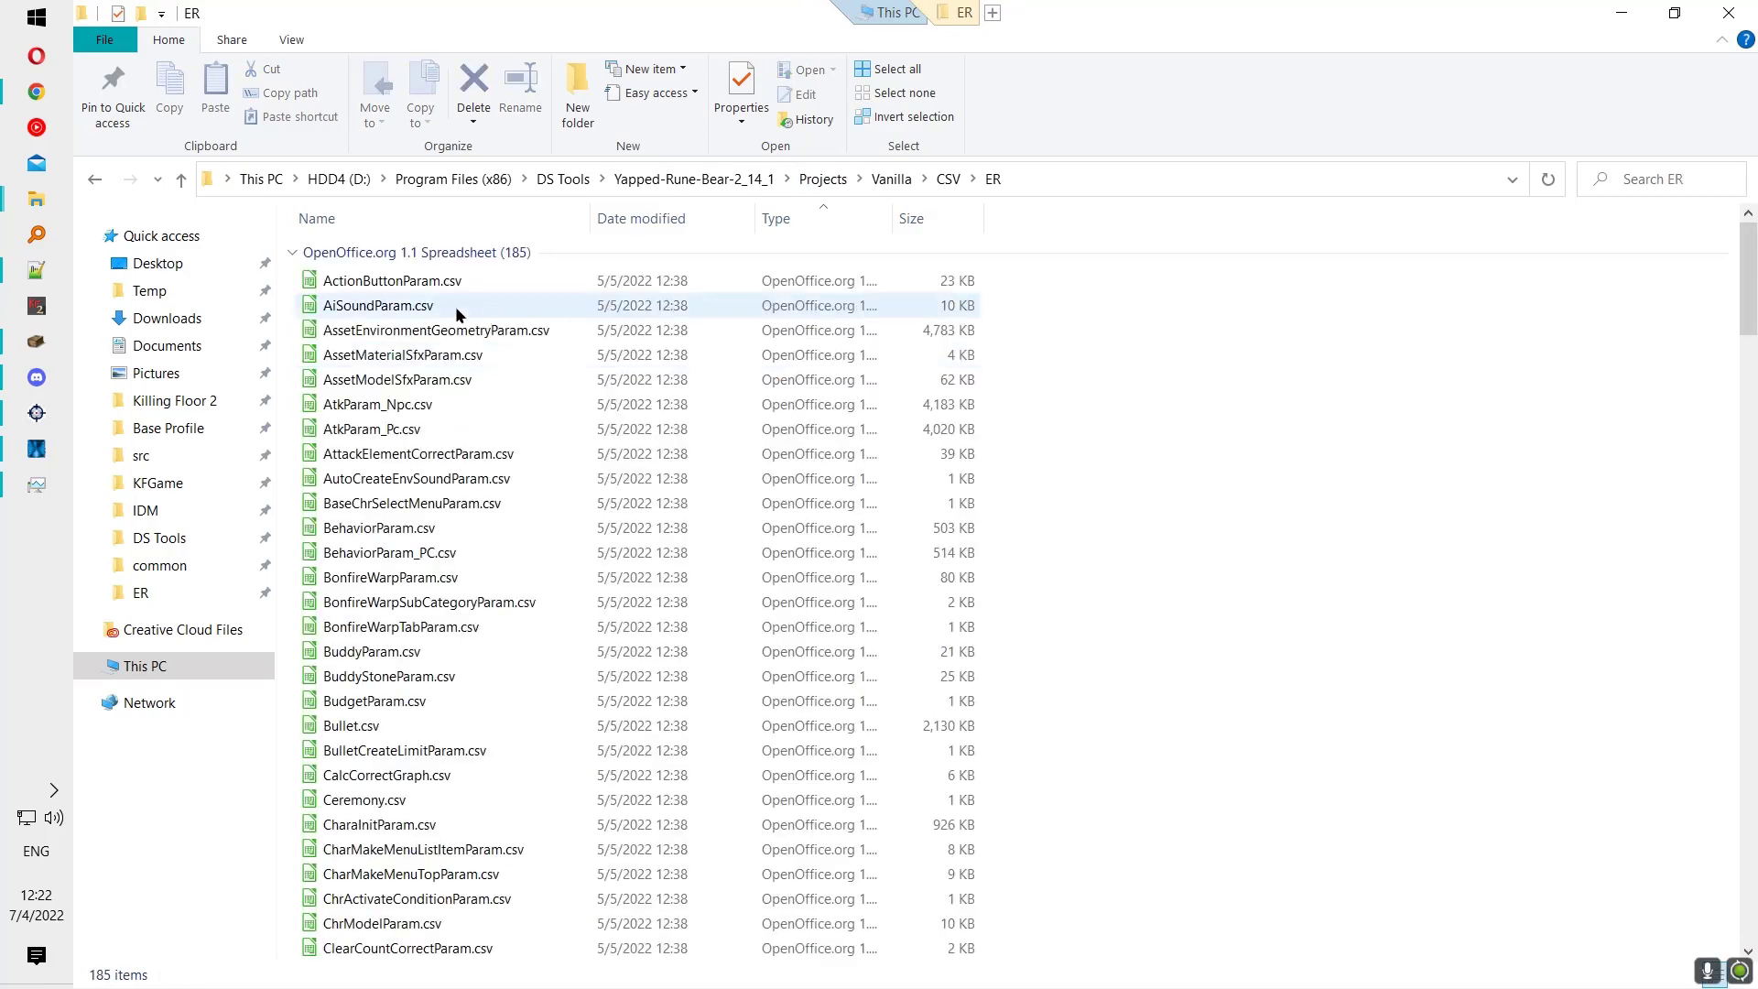
Step: Look through the vanilla param CSV files and copy the path of their folder
scroll(453, 513, down, 20)
drag(1747, 506, 1629, 321)
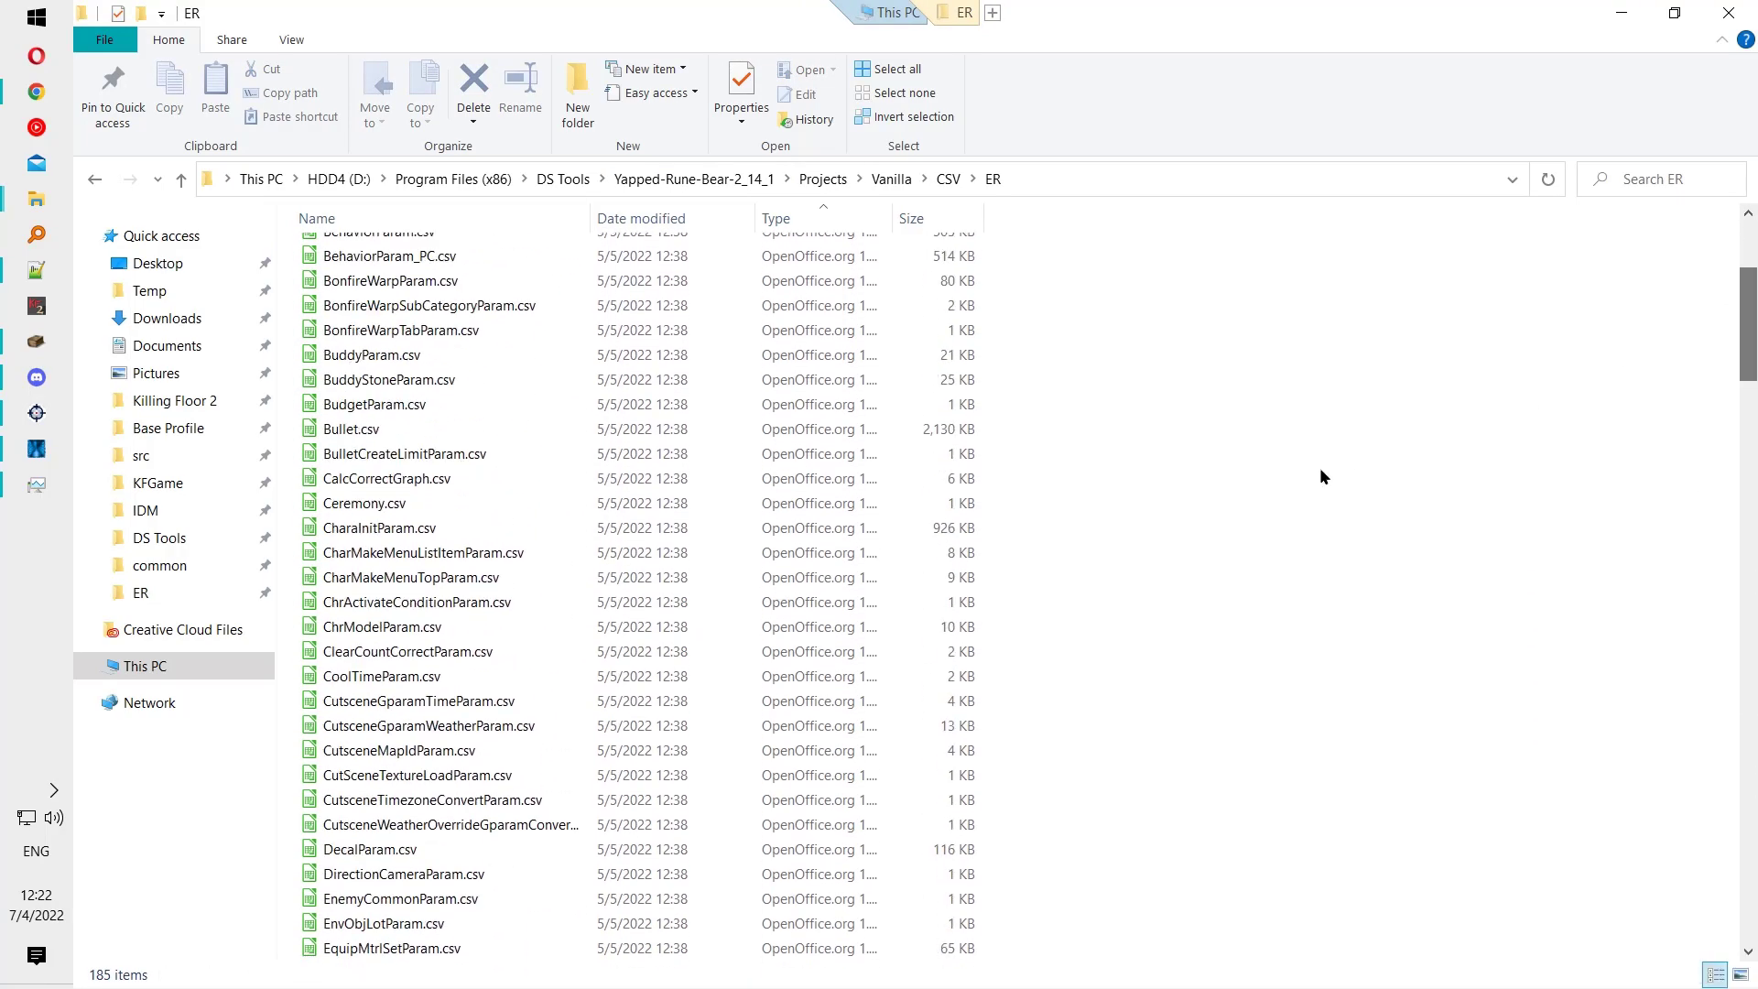
click(1162, 180)
click(1085, 453)
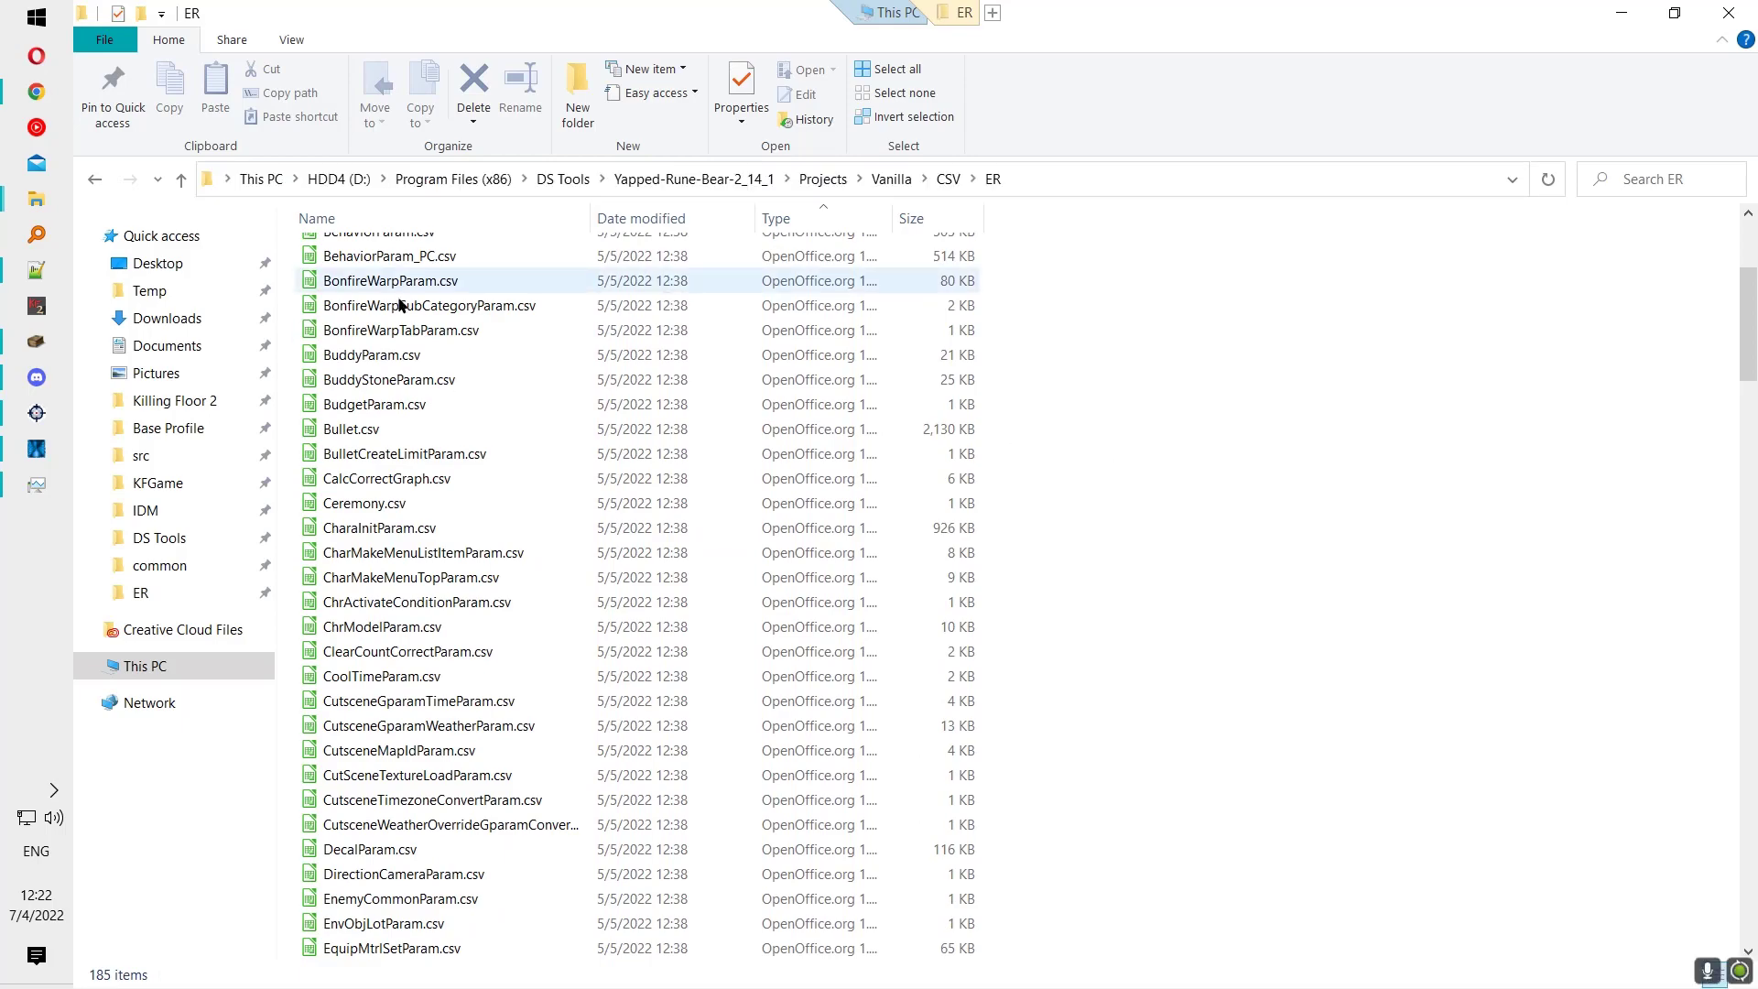
Step: Switch to Notepad++ and close the open param CSV file
click(36, 270)
middle_click(182, 87)
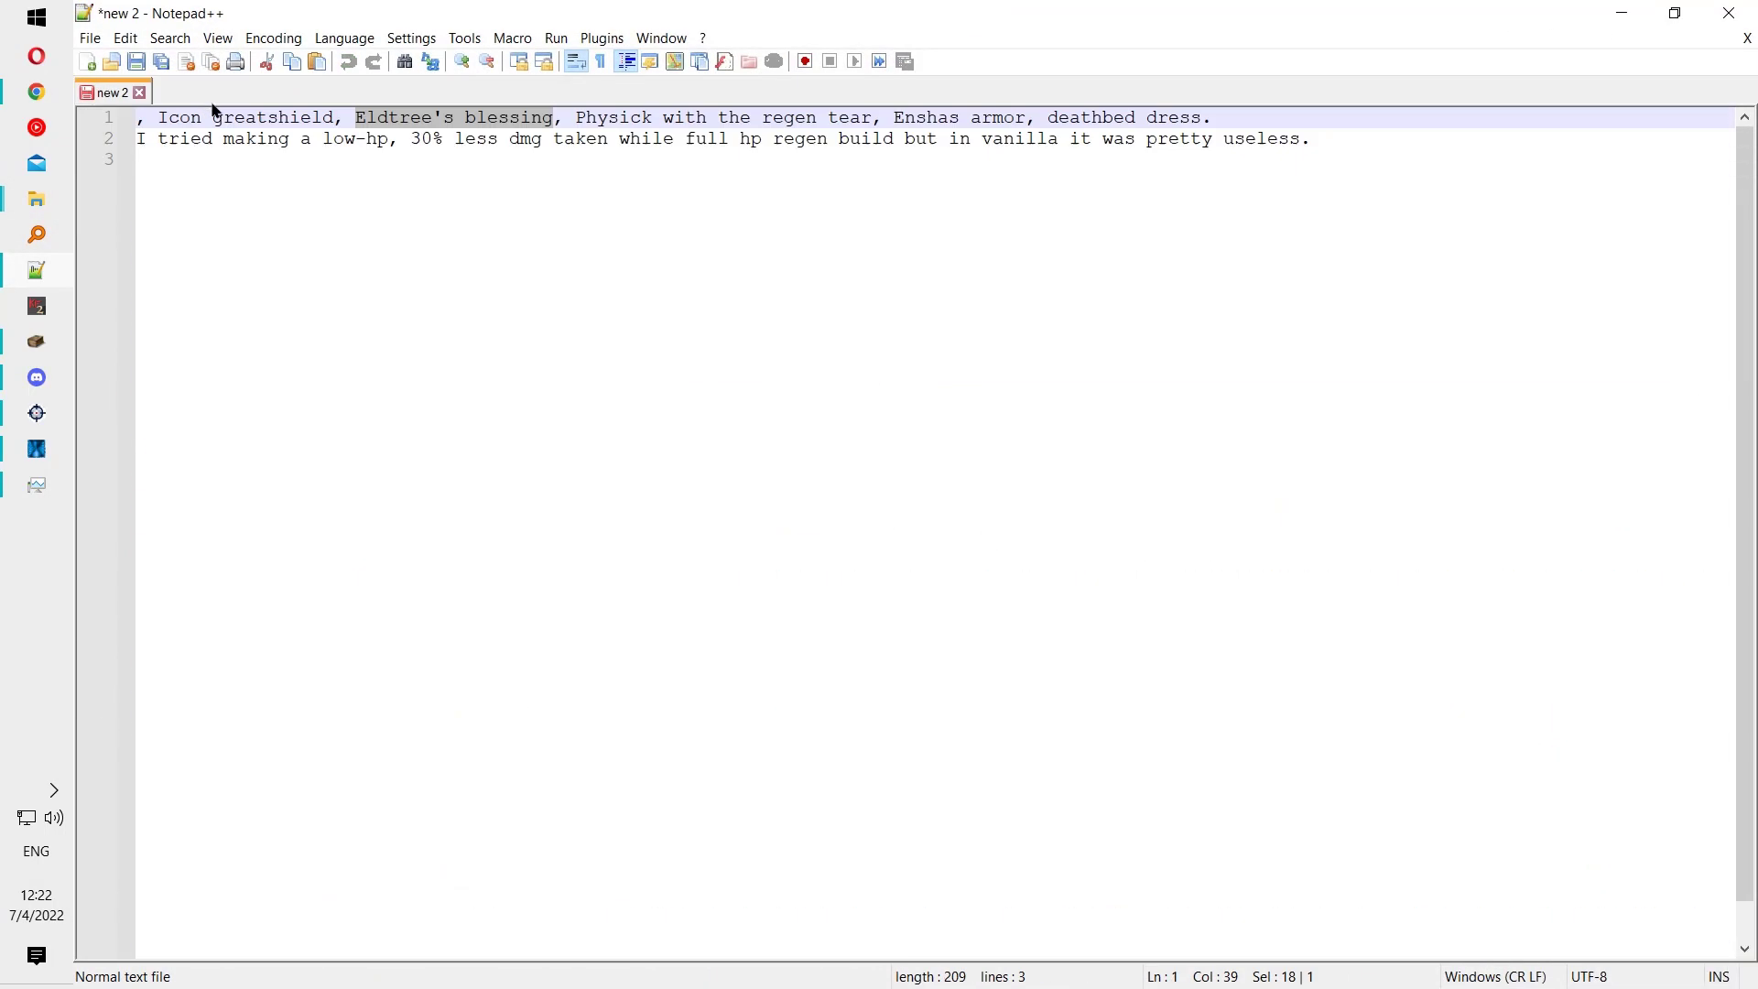
click(95, 43)
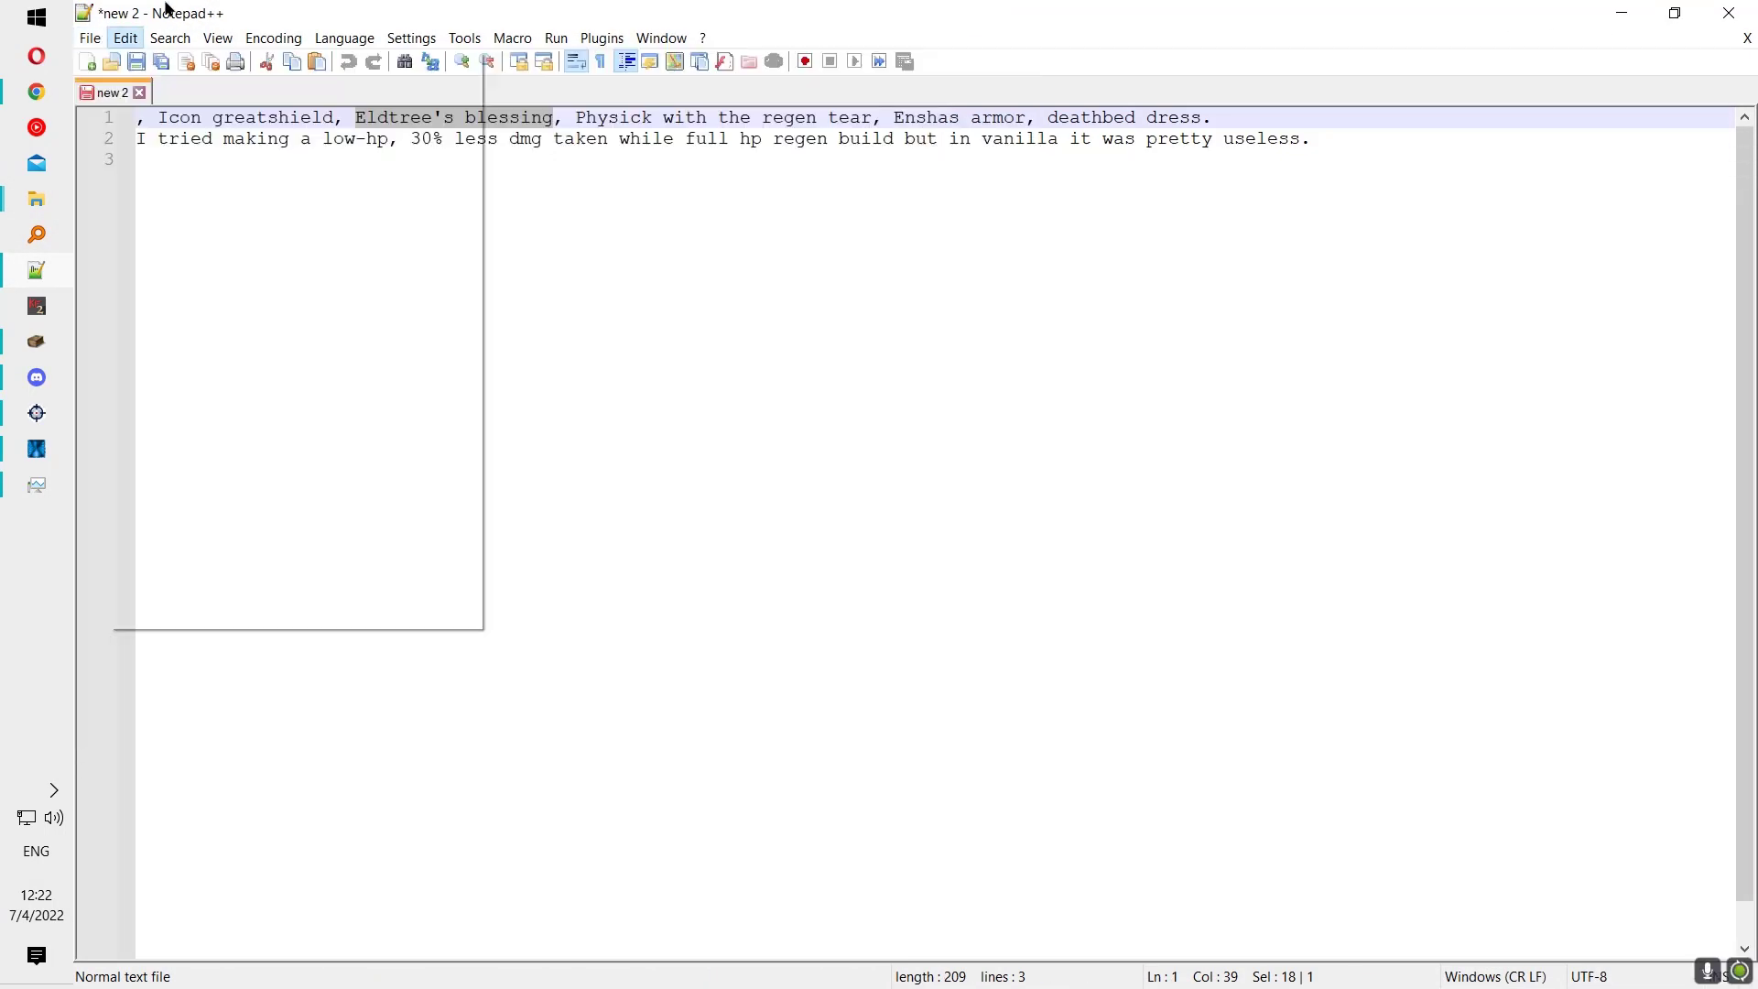
key(alt+Tab)
Step: Open Find in Files and set its search directory to the copied Vanilla\CSV\ER path
click(98, 44)
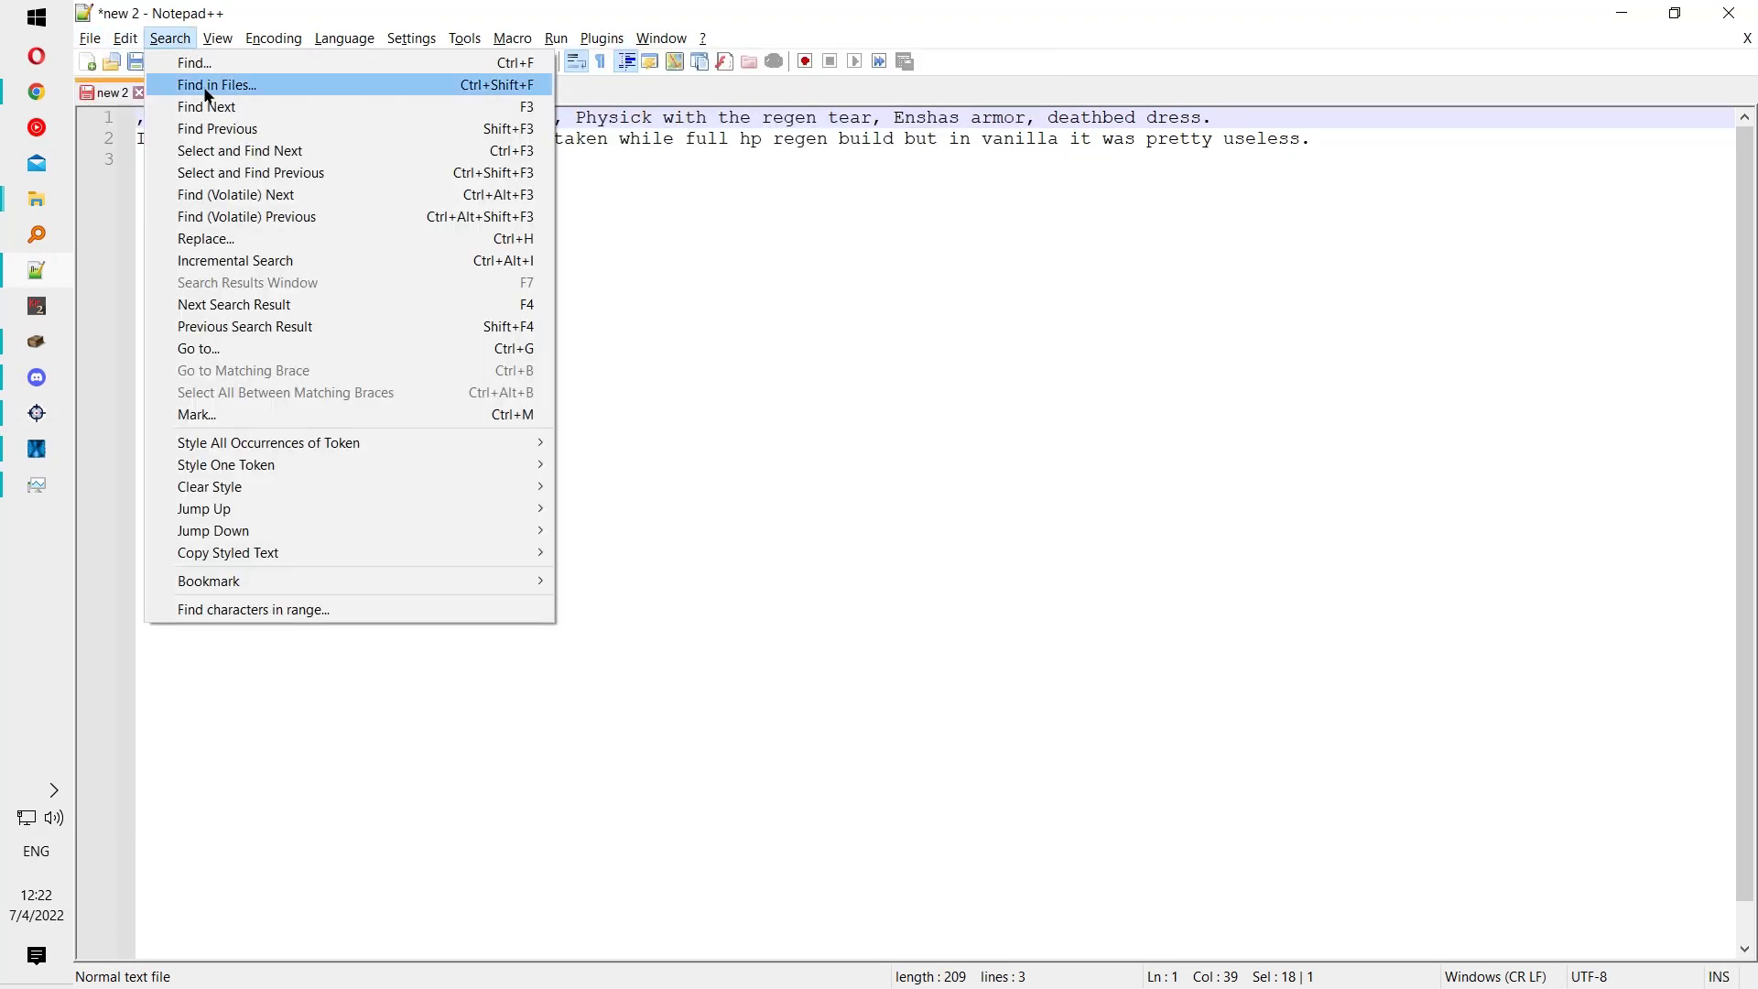
click(203, 86)
triple_click(878, 457)
key(ctrl+v)
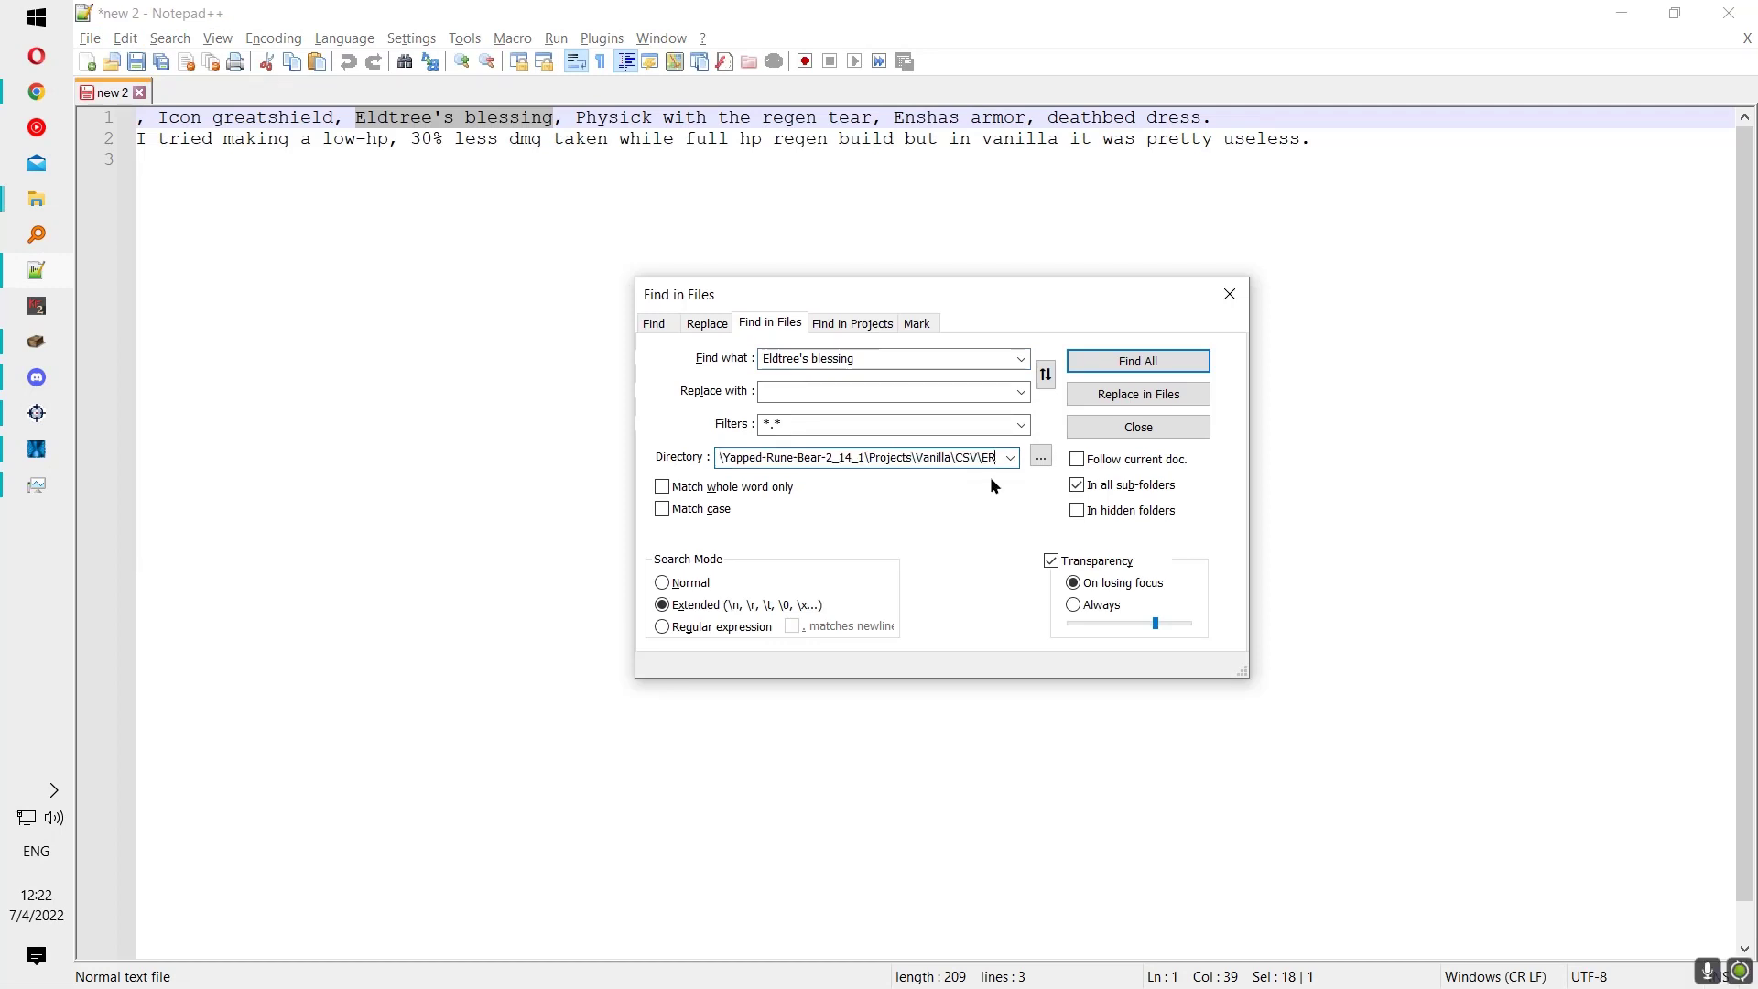
Step: Replace the search term with "grafted" and find all its occurrences in the vanilla CSV files
drag(858, 360, 674, 358)
key(BackSpace)
click(39, 206)
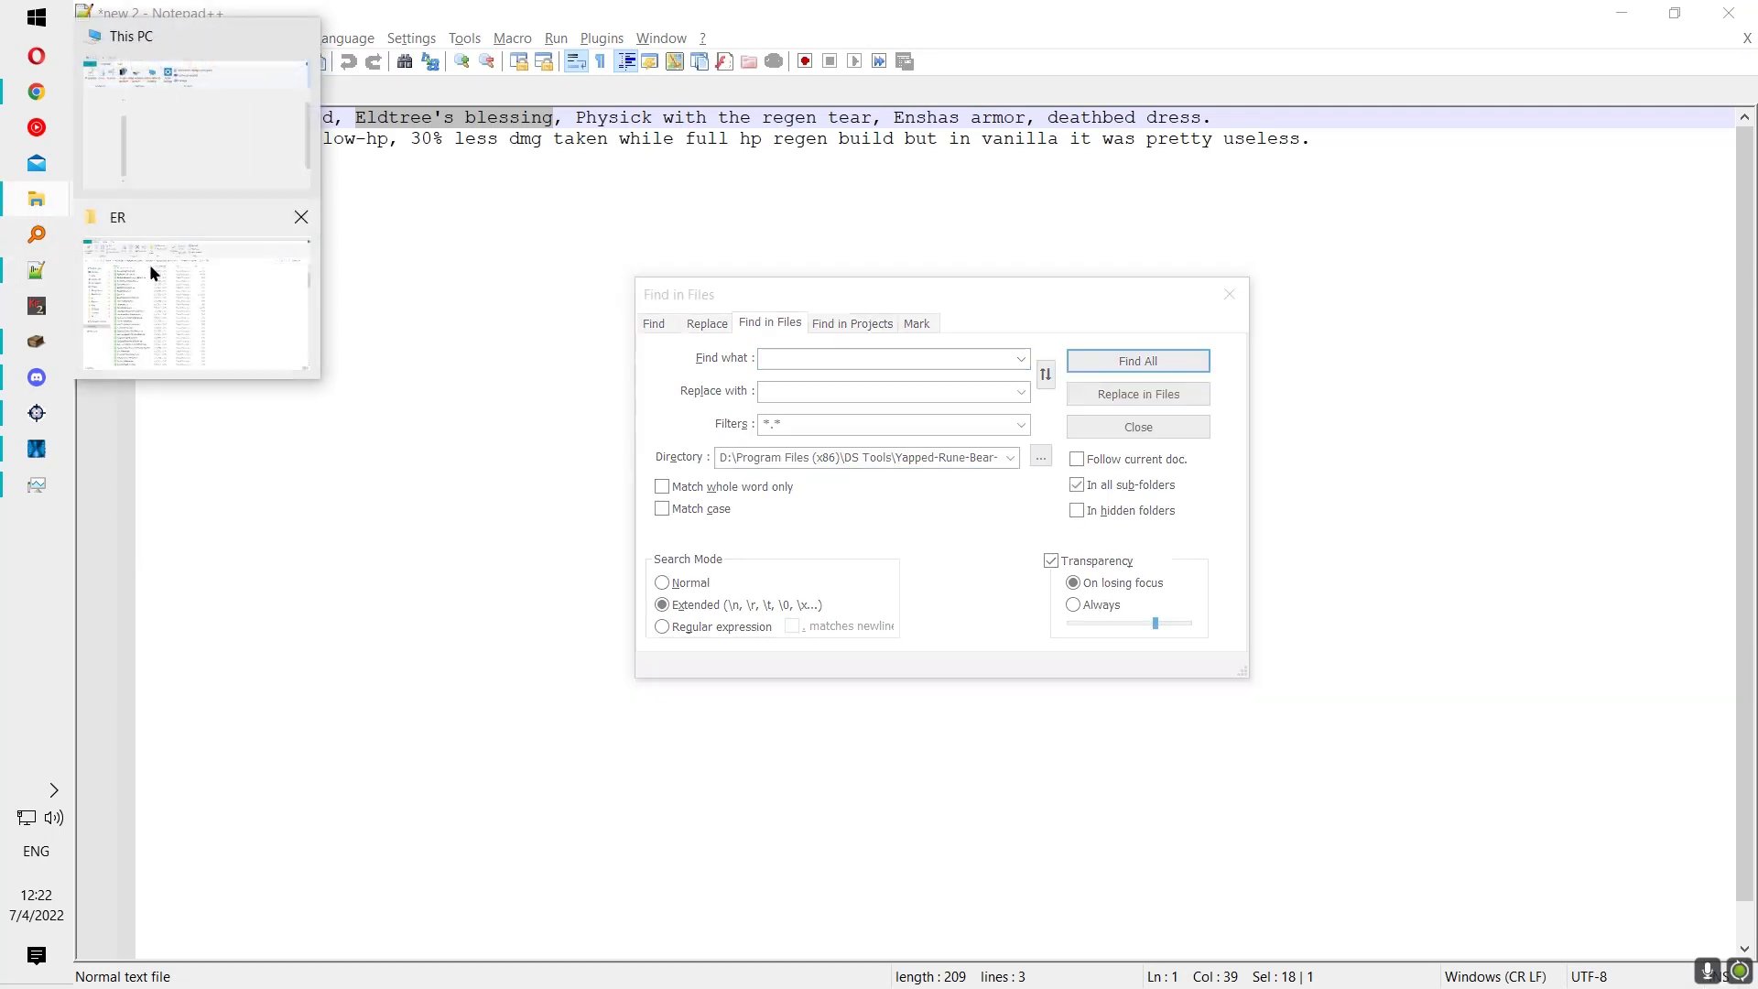
click(151, 267)
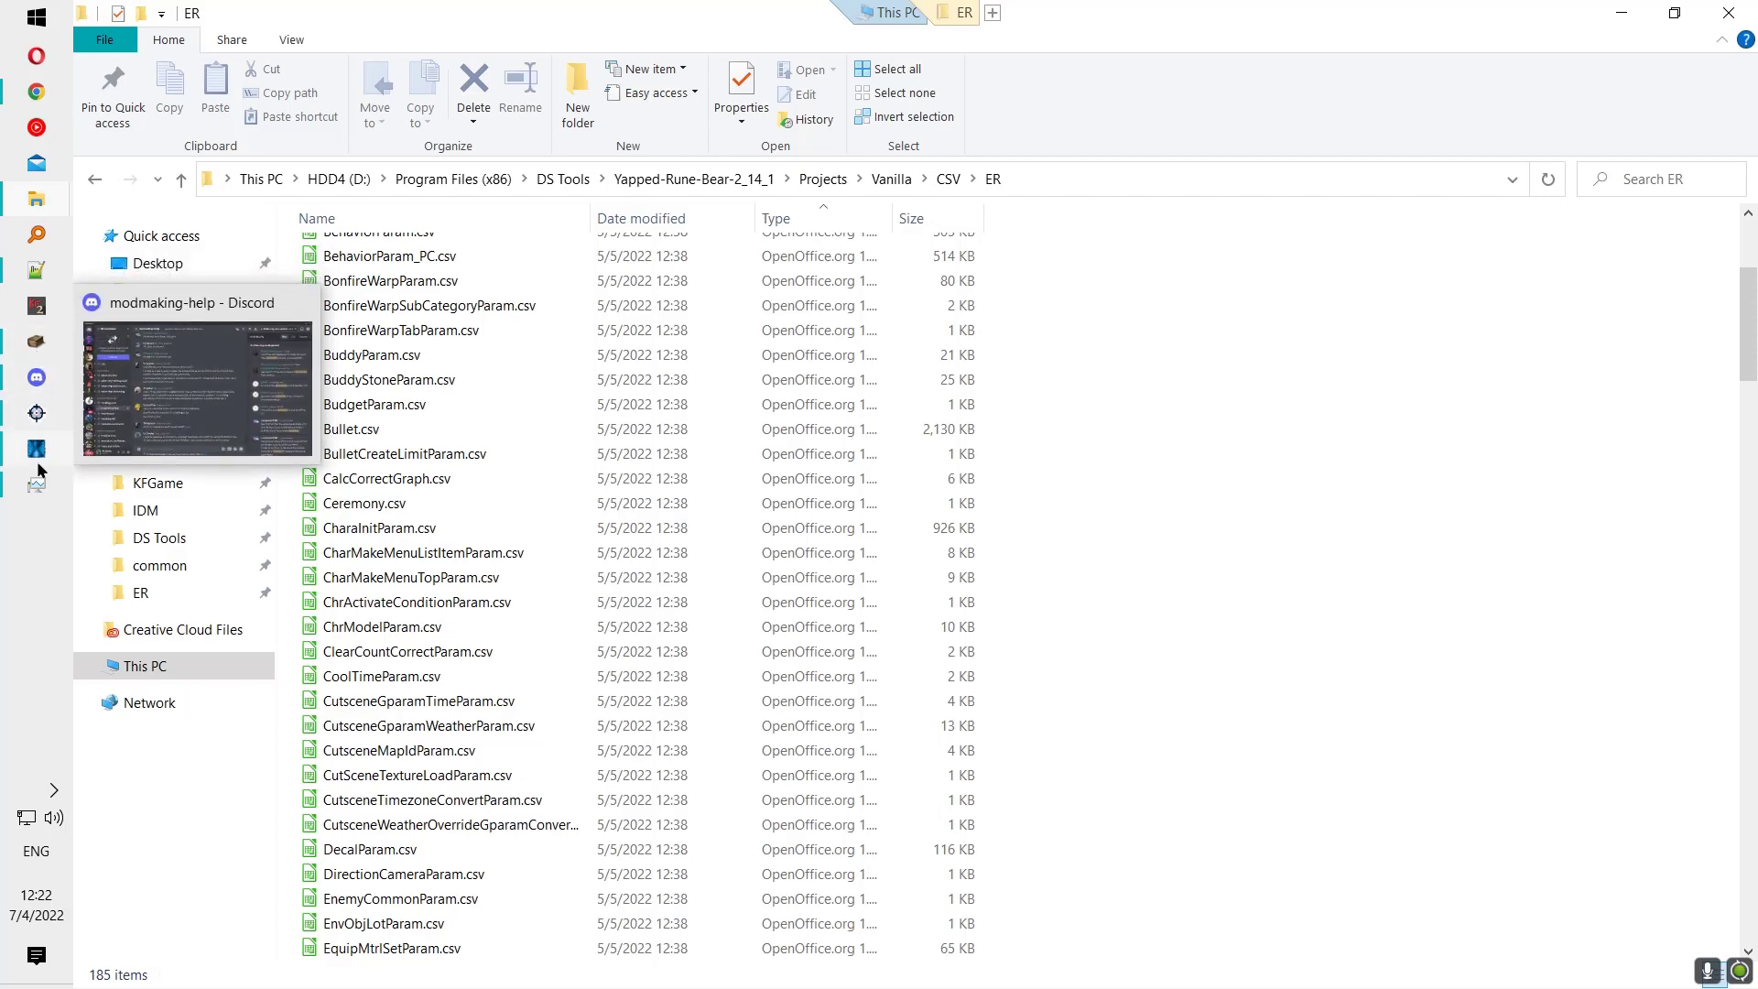
click(37, 270)
click(794, 357)
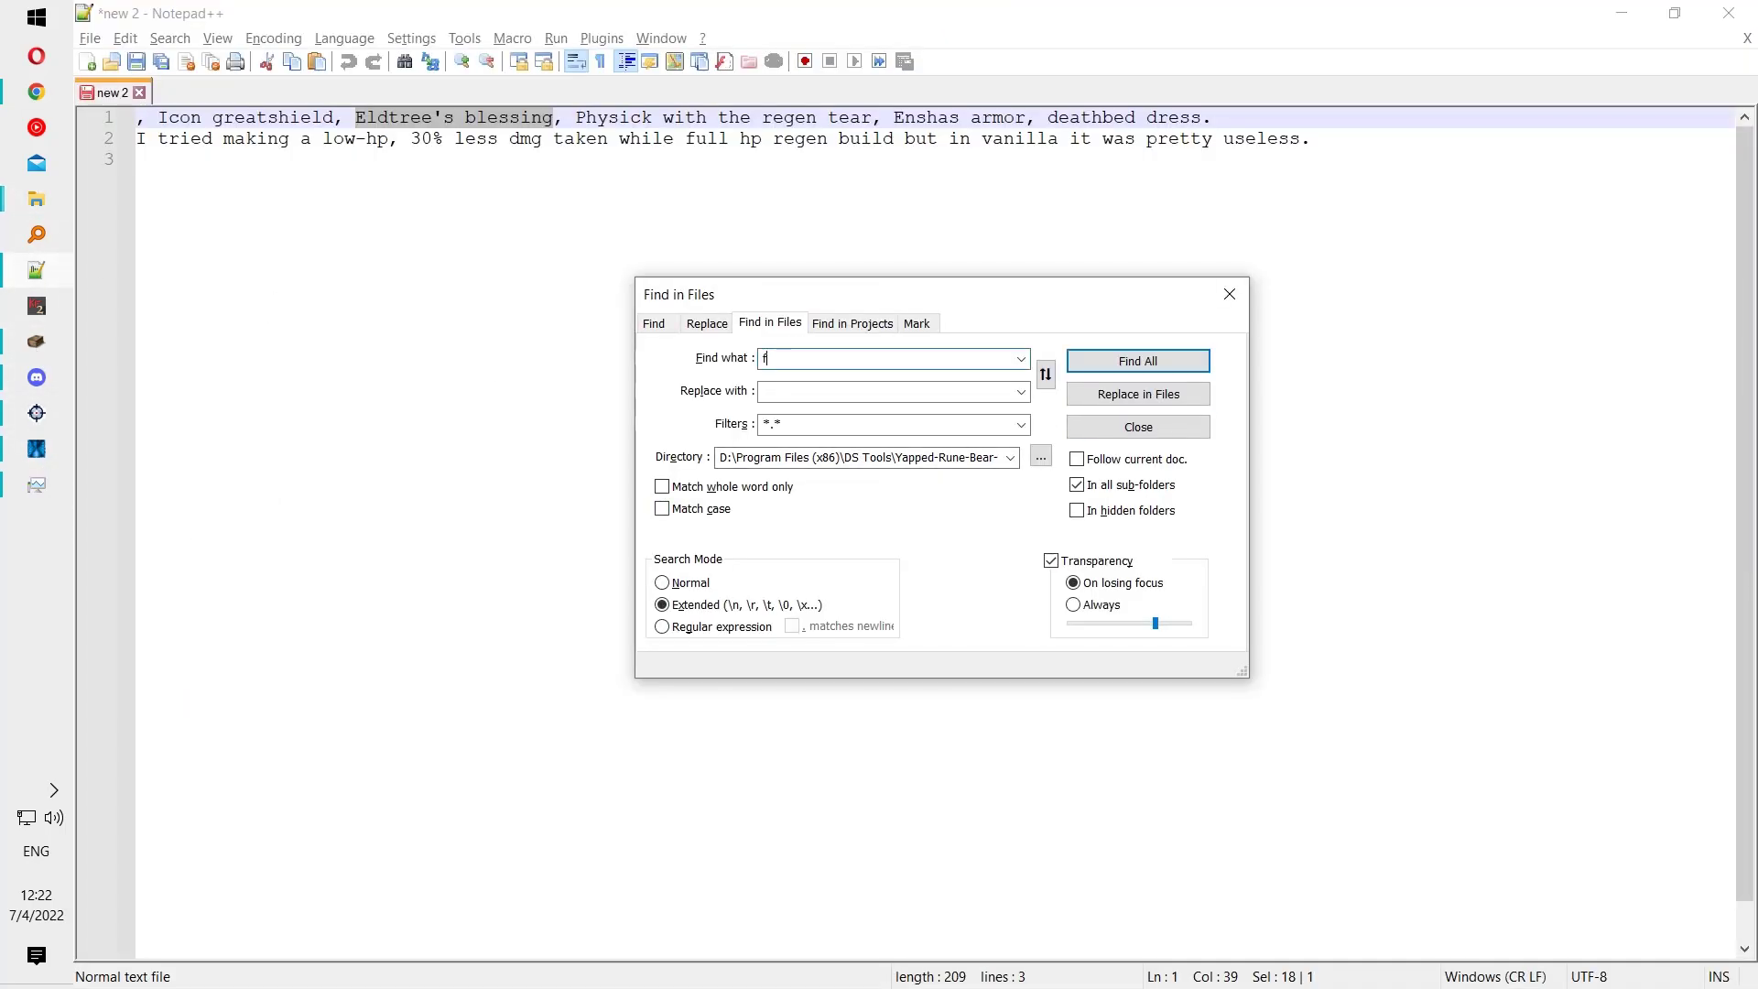
click(1143, 362)
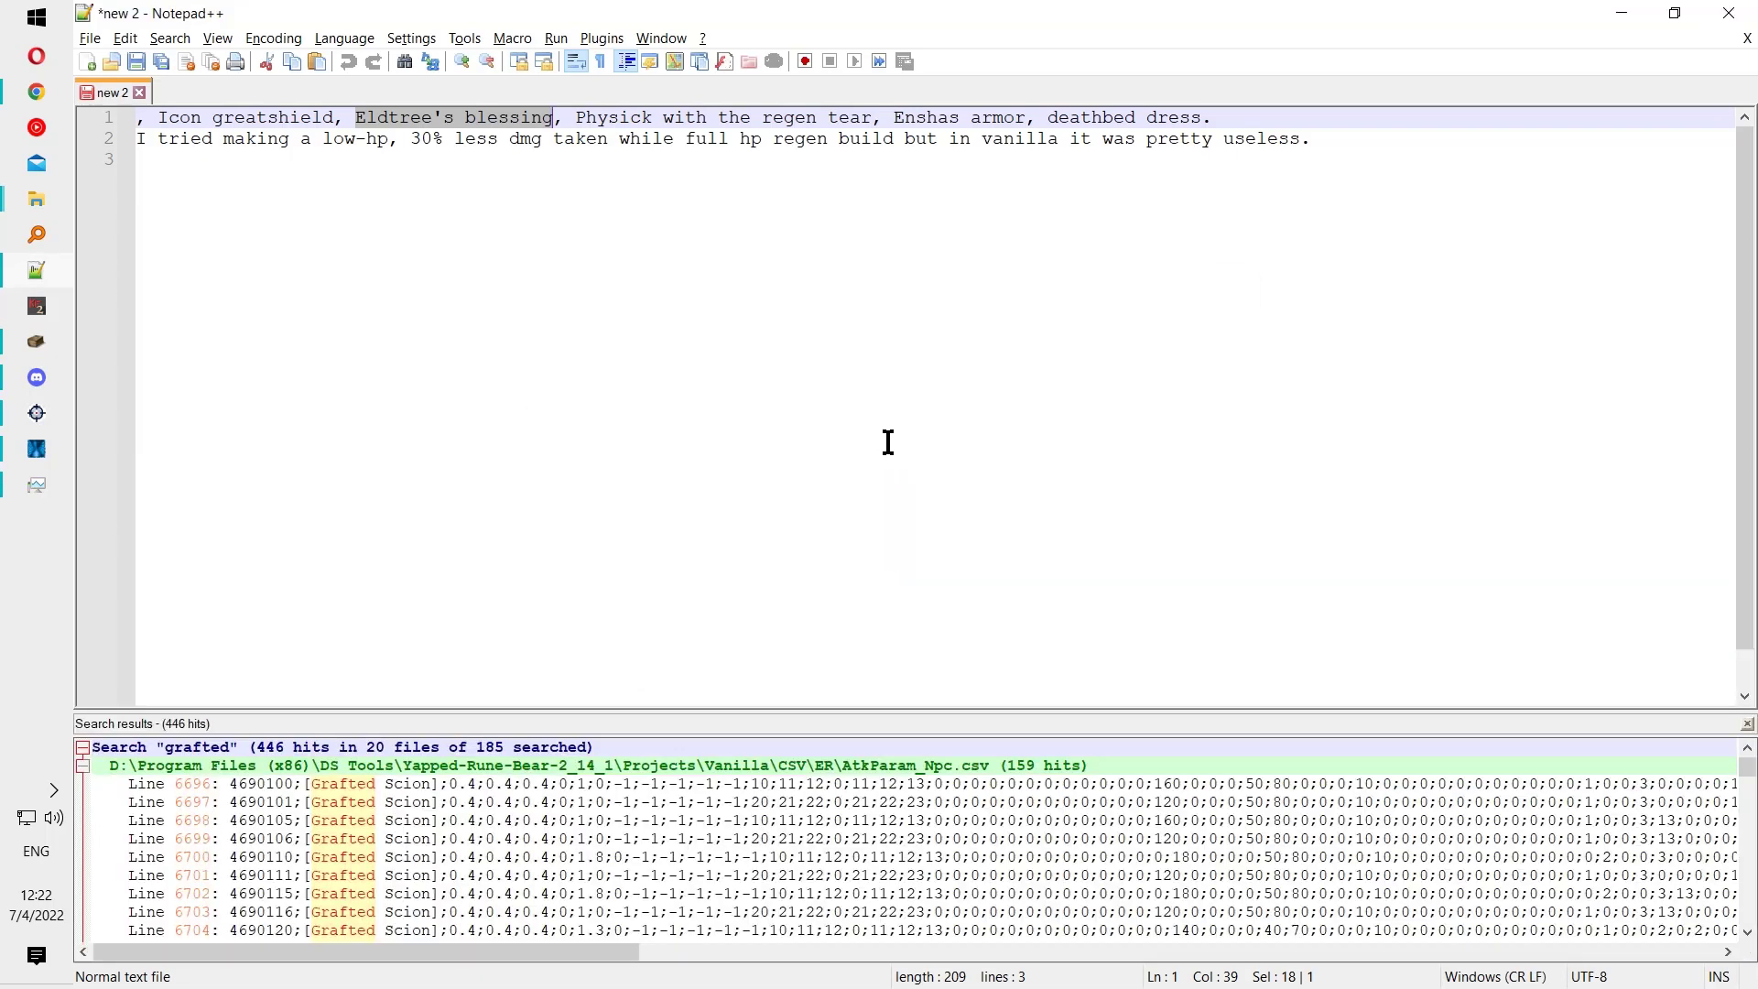
Step: Examine the "grafted" hits, opening AtkParam_Npc.csv at the Godrick the Grafted bullet line 7183 and closing it again
scroll(788, 812, down, 15)
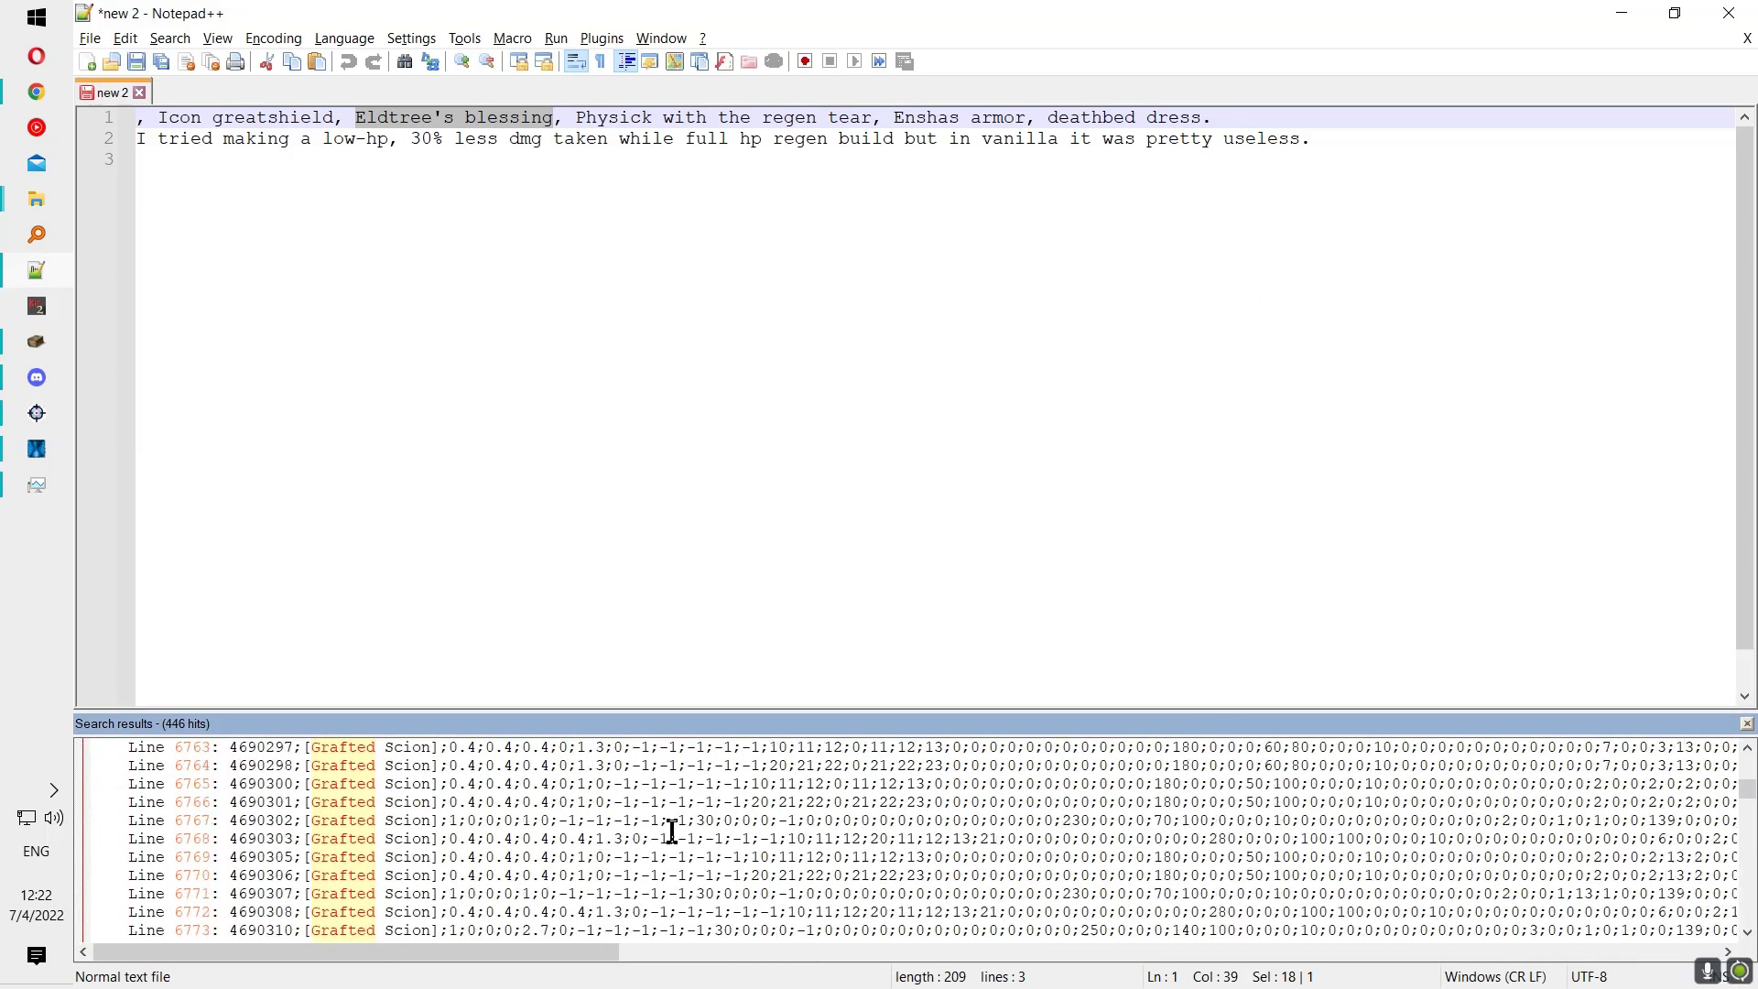
double_click(520, 815)
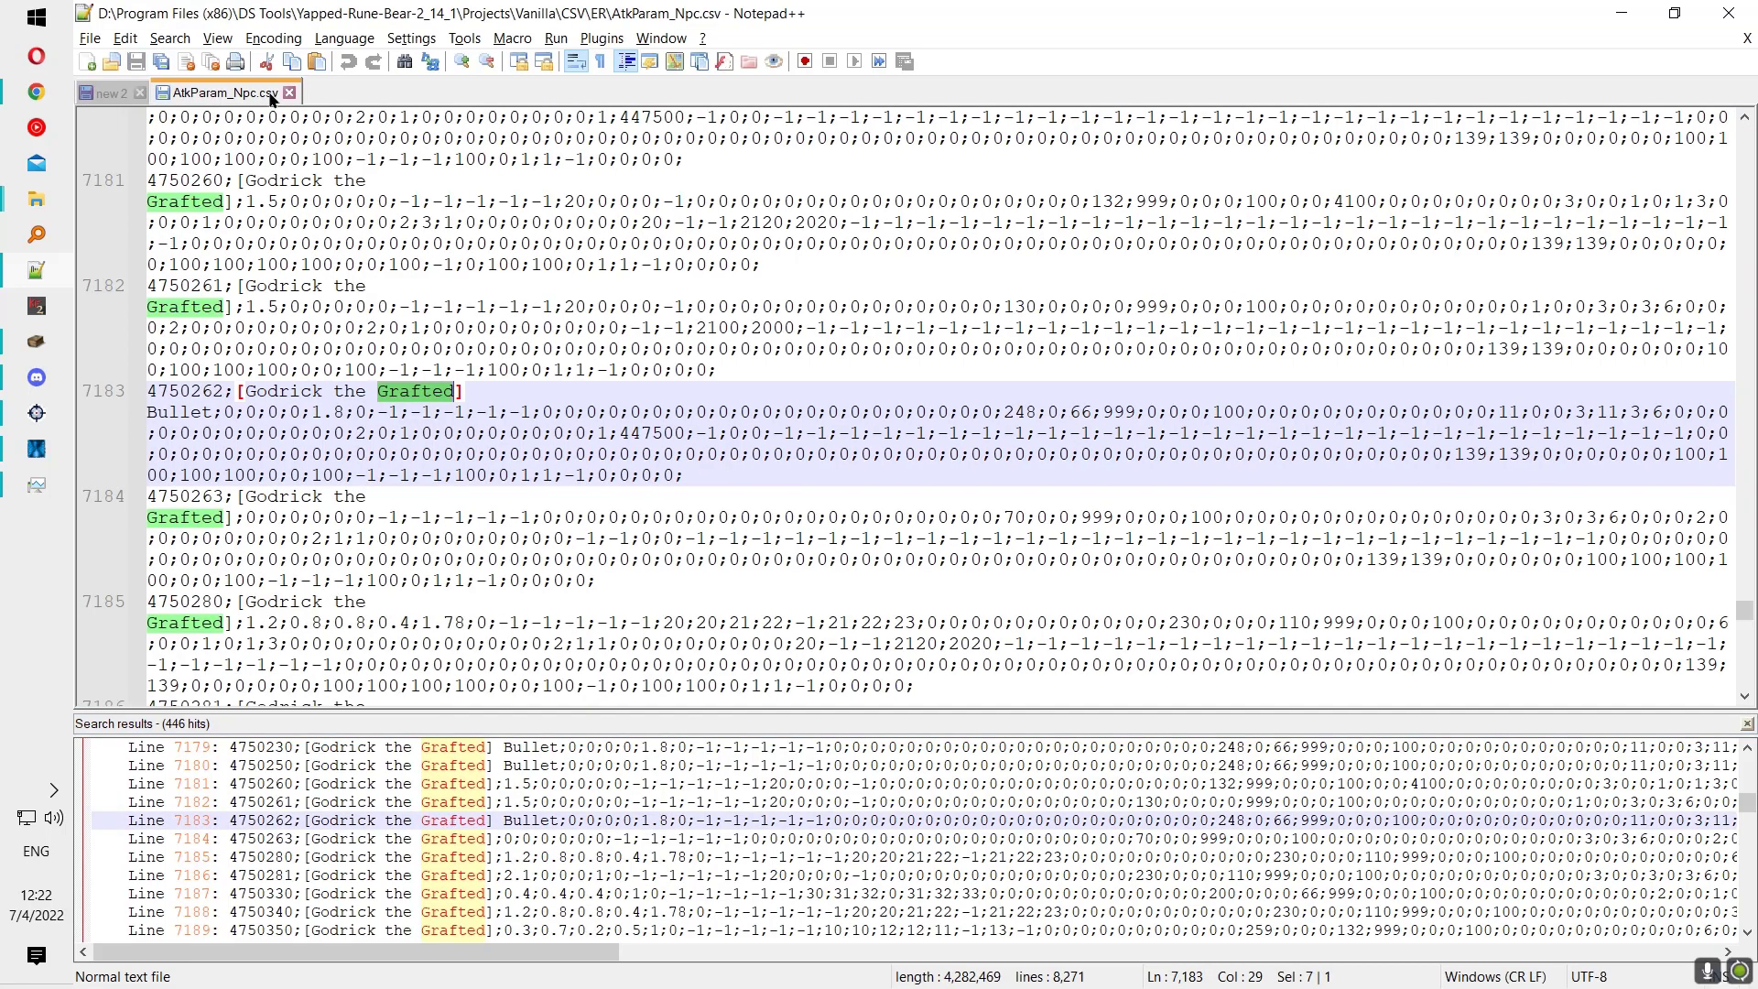
click(288, 92)
scroll(479, 871, up, 10)
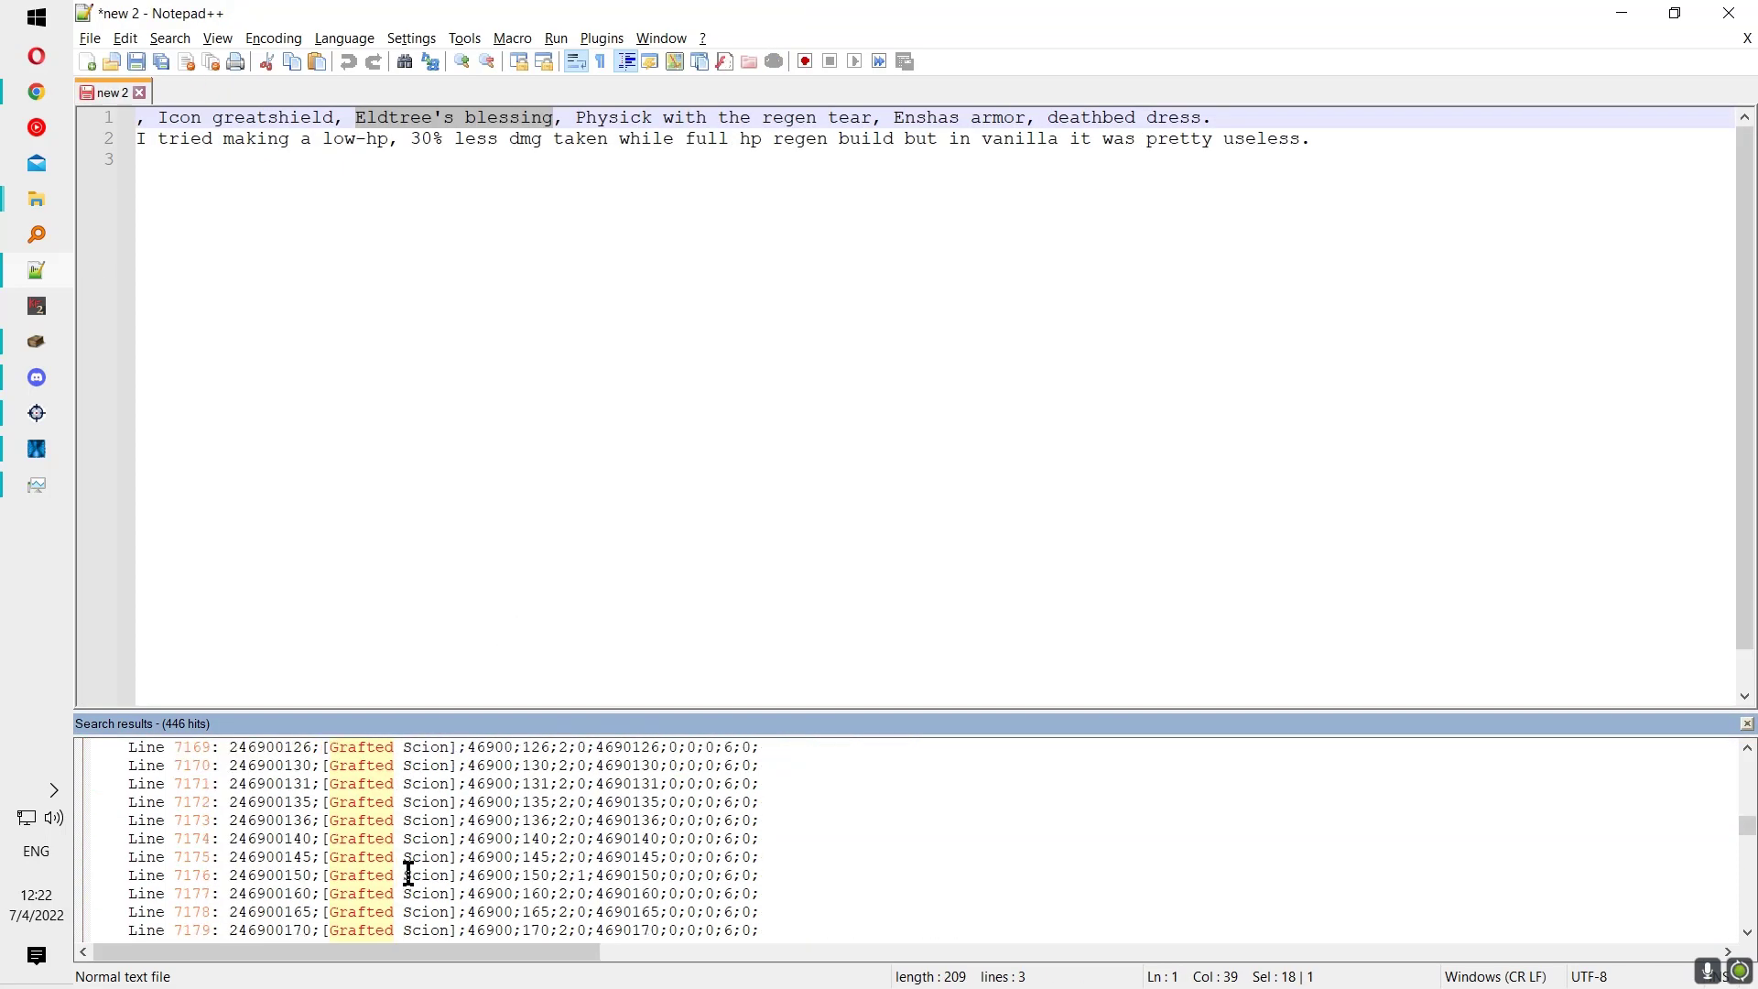
scroll(630, 813, down, 15)
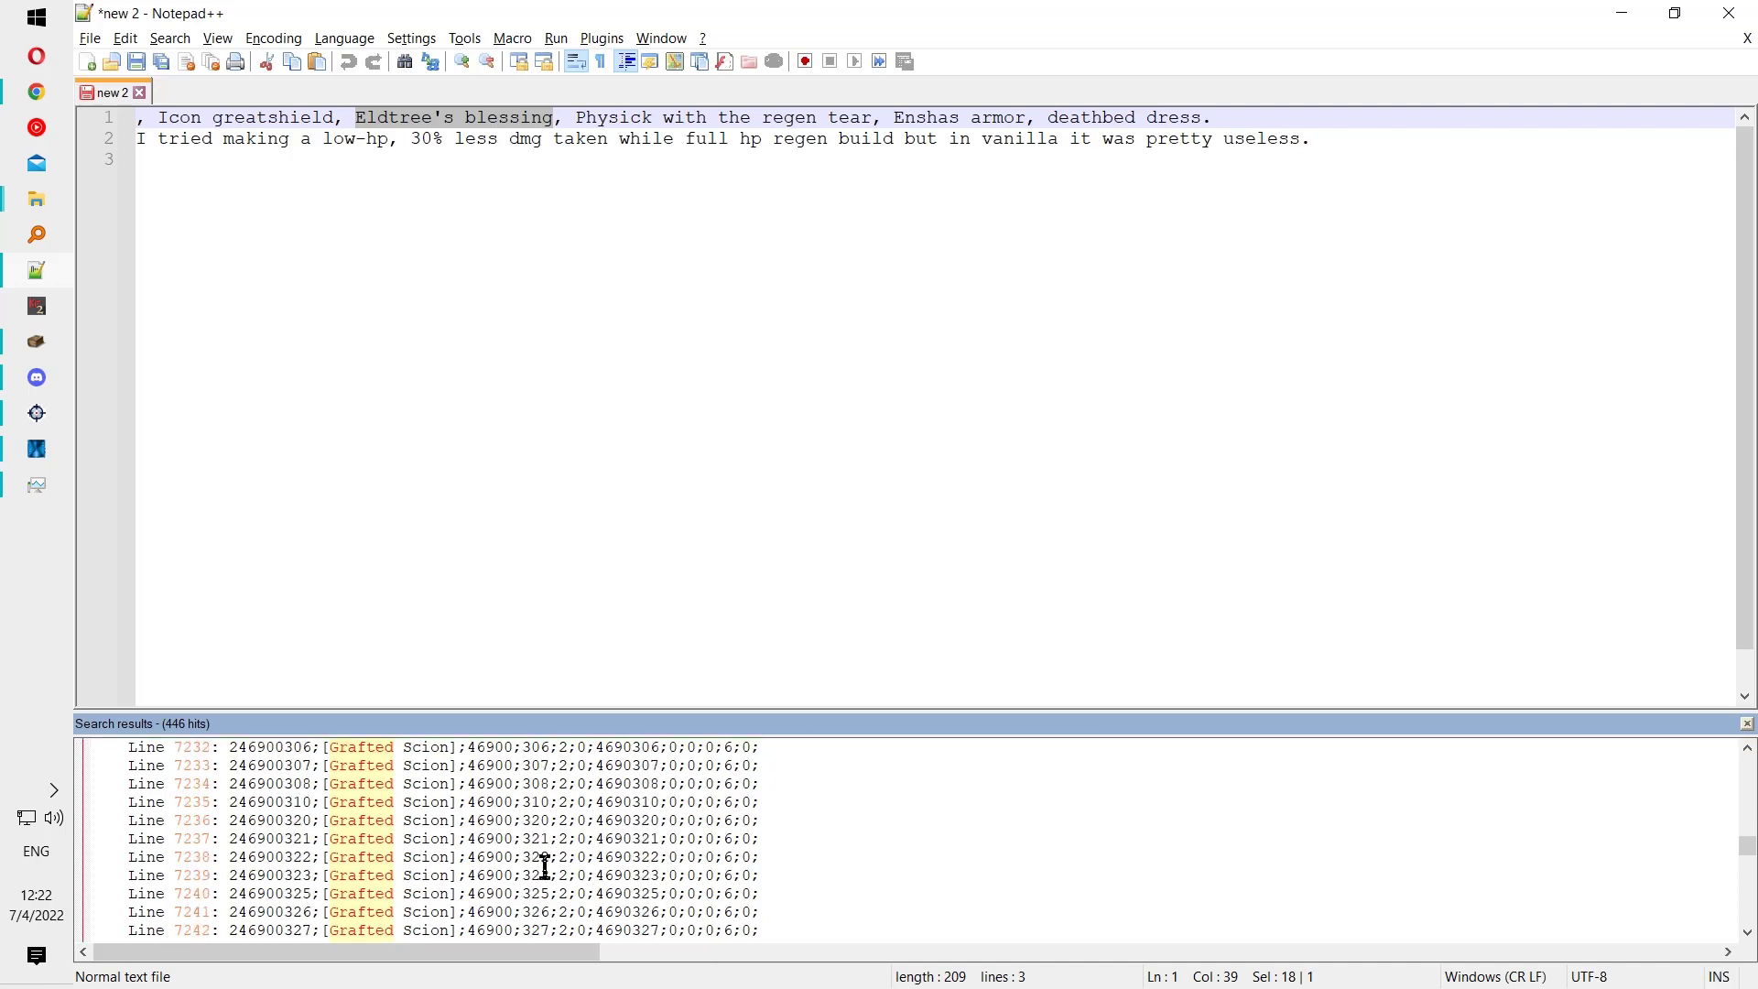
Step: Examine the "grafted" hits across the vanilla param files, highlighting the Grafted Blade Greatsword name under EquipParamWeapon.csv
scroll(481, 850, up, 20)
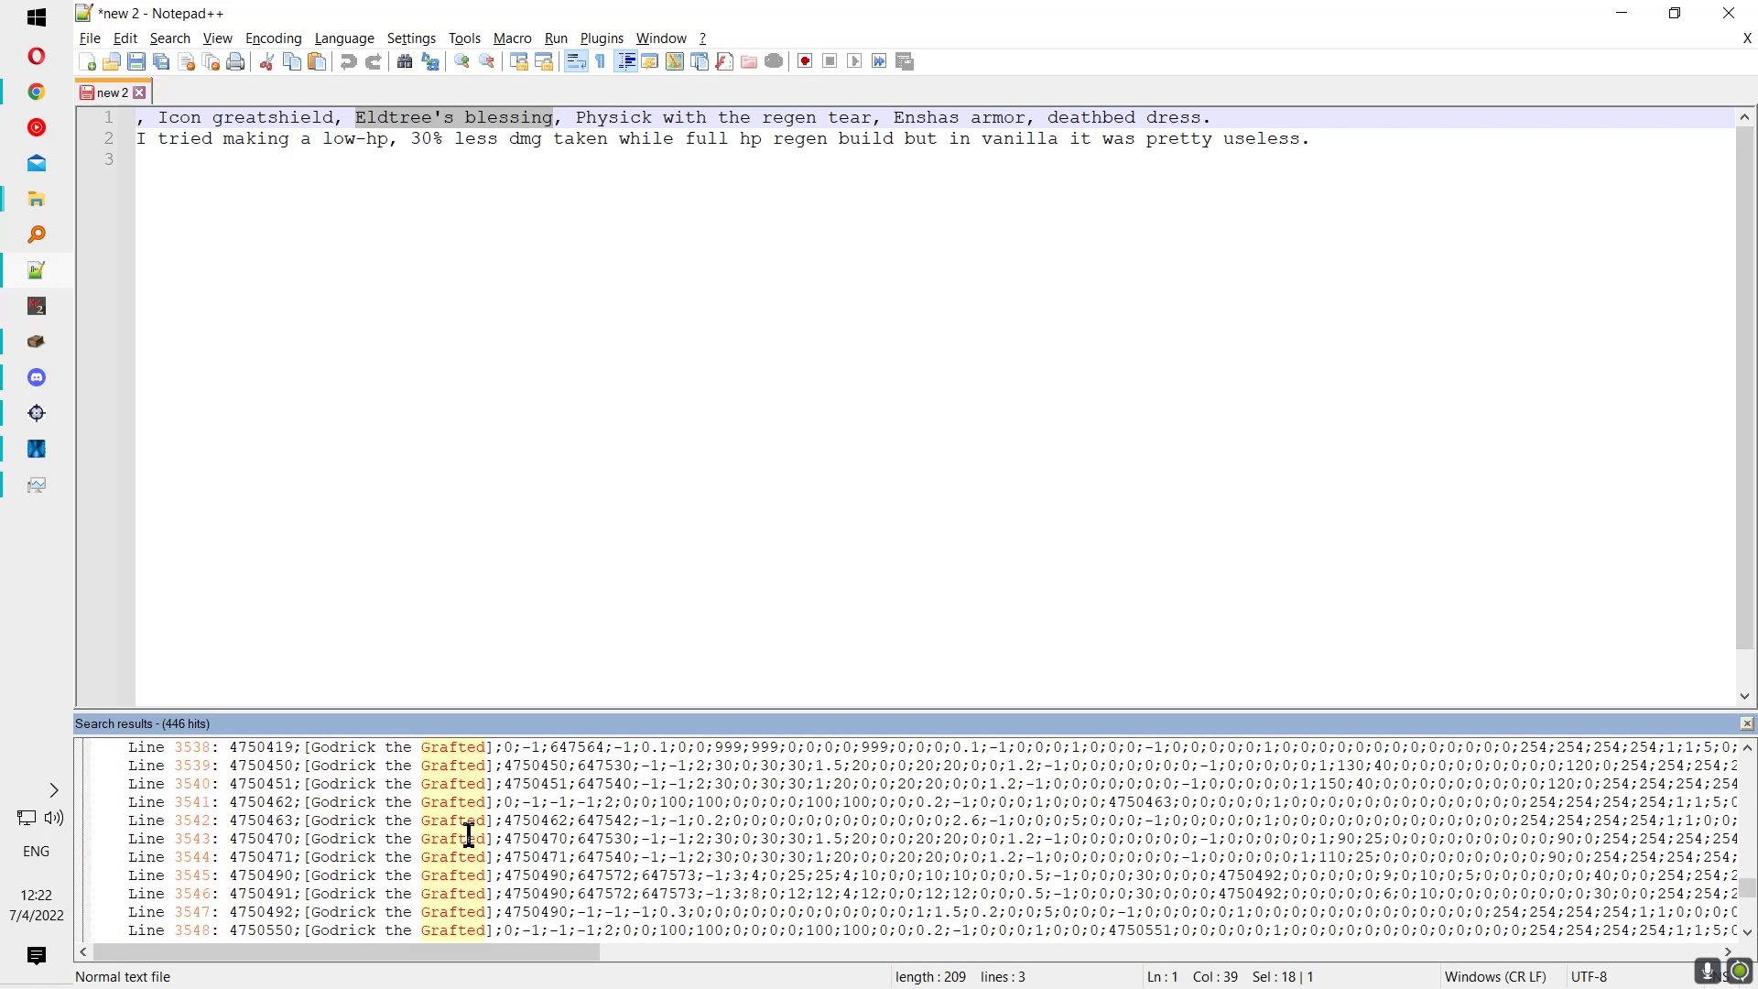
scroll(499, 822, down, 15)
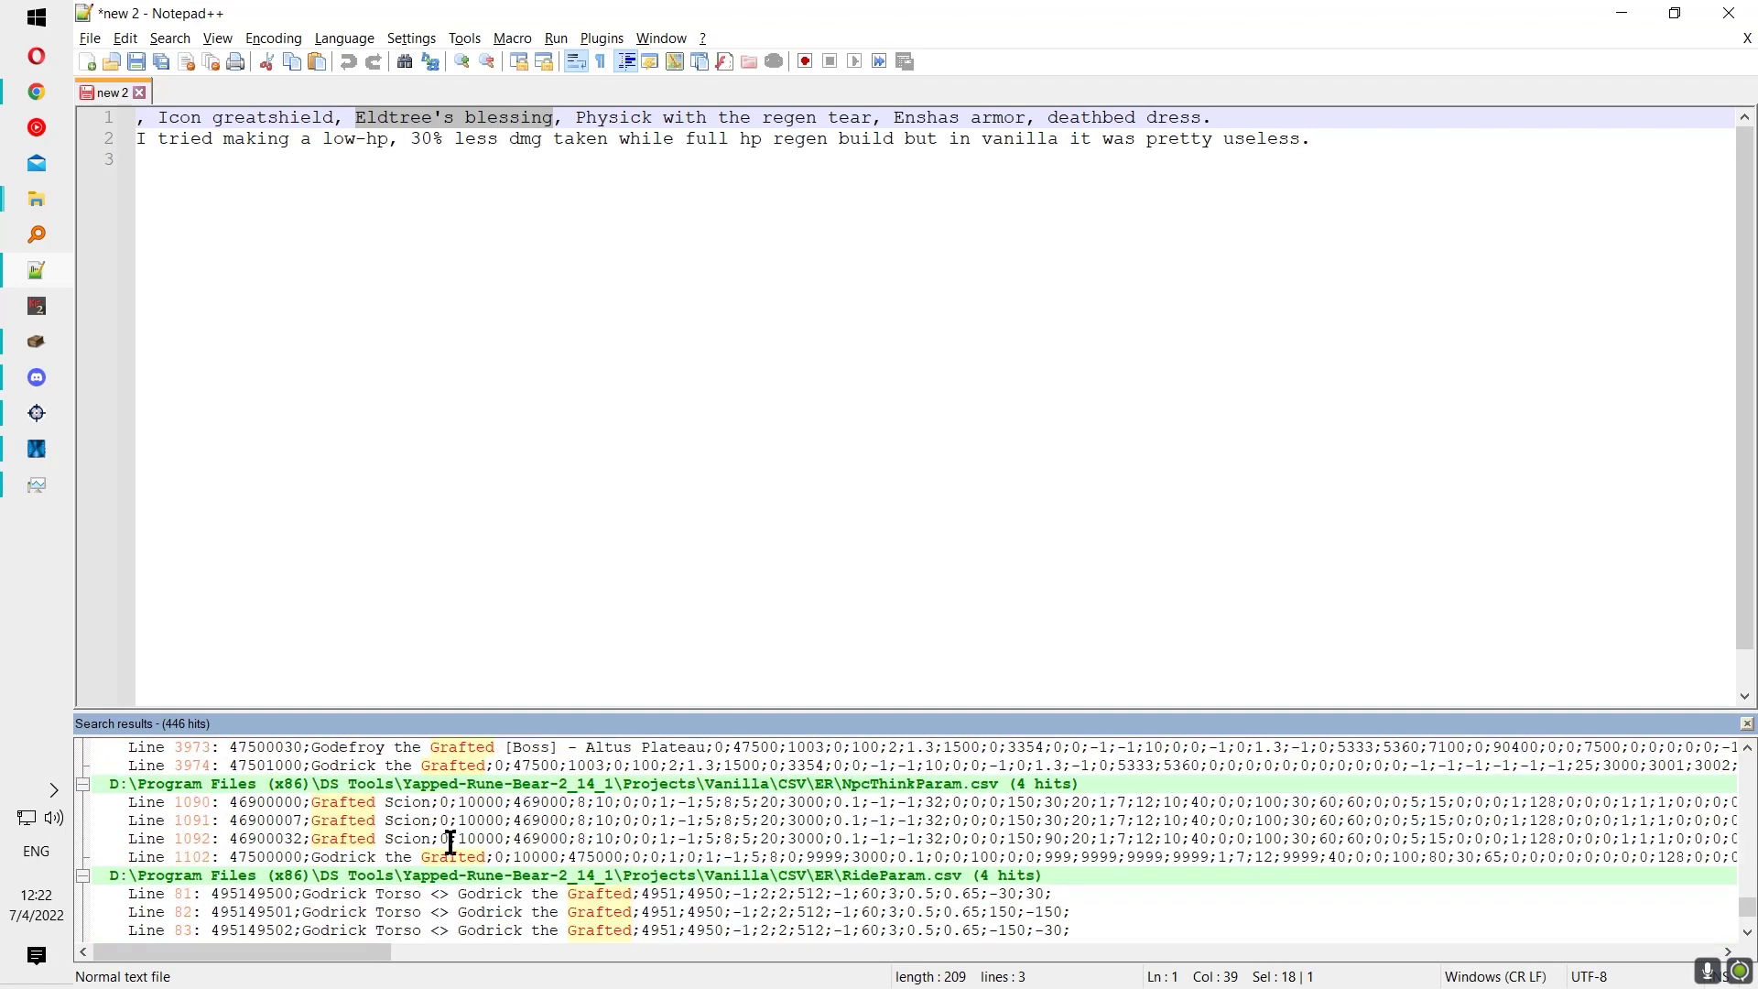
scroll(522, 865, down, 6)
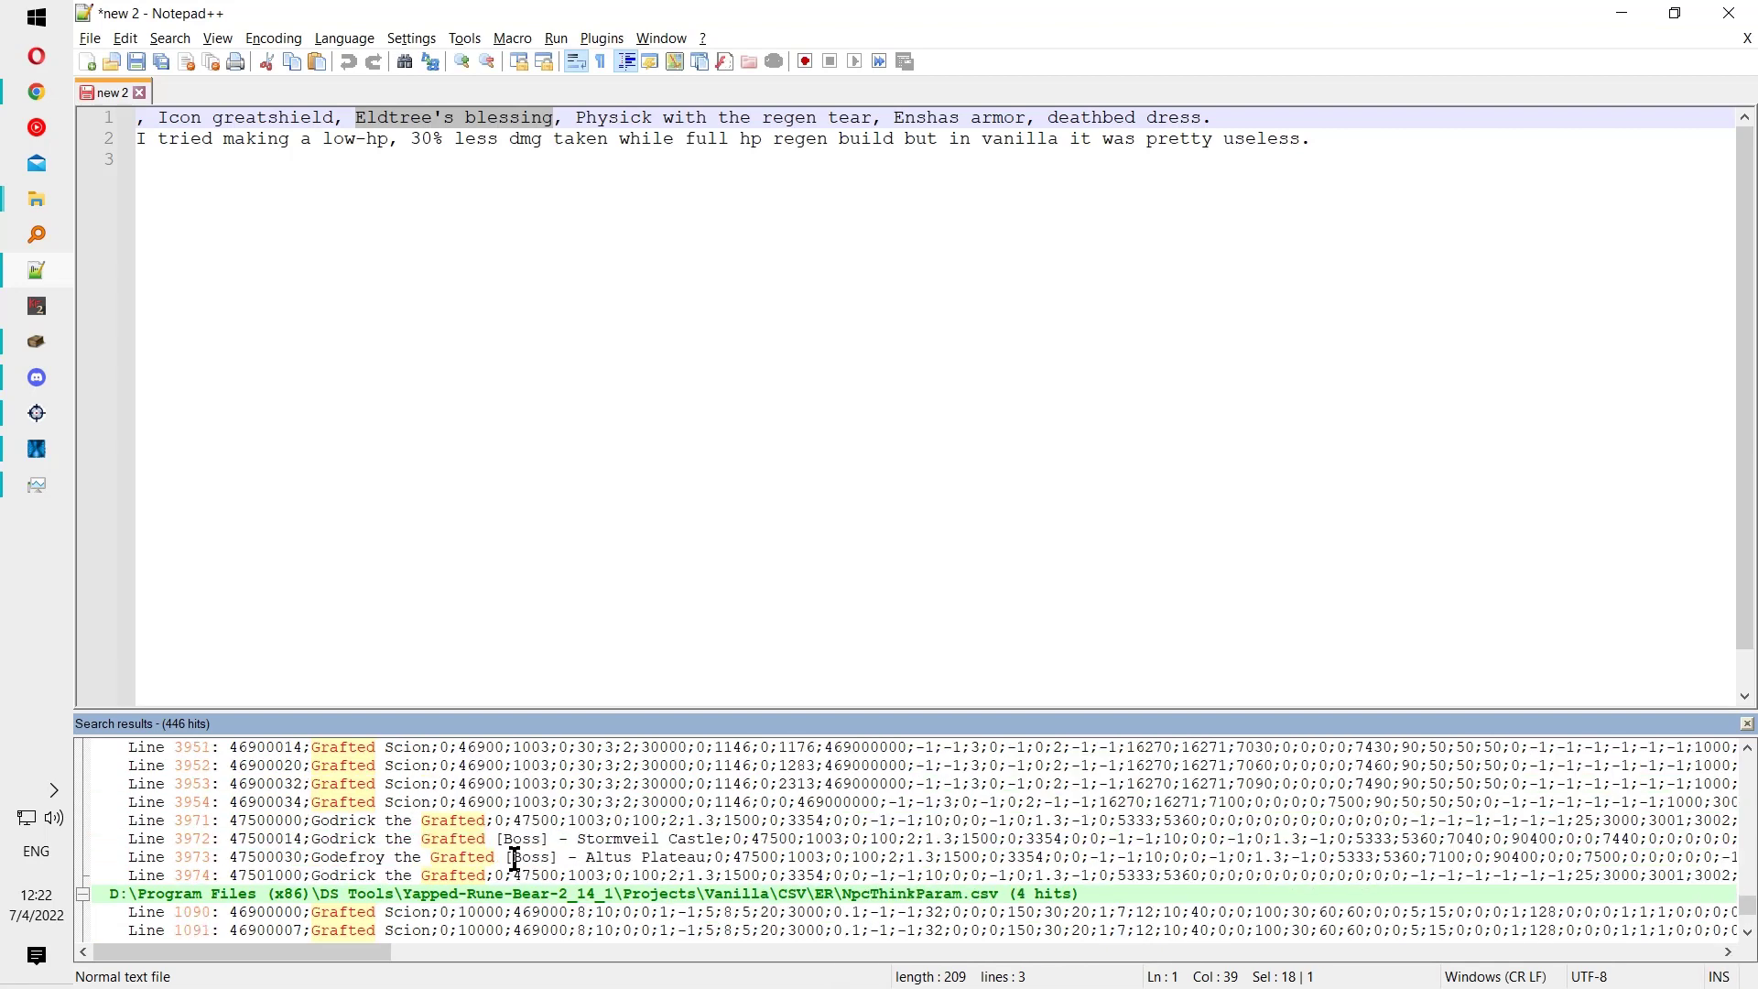
scroll(490, 851, up, 12)
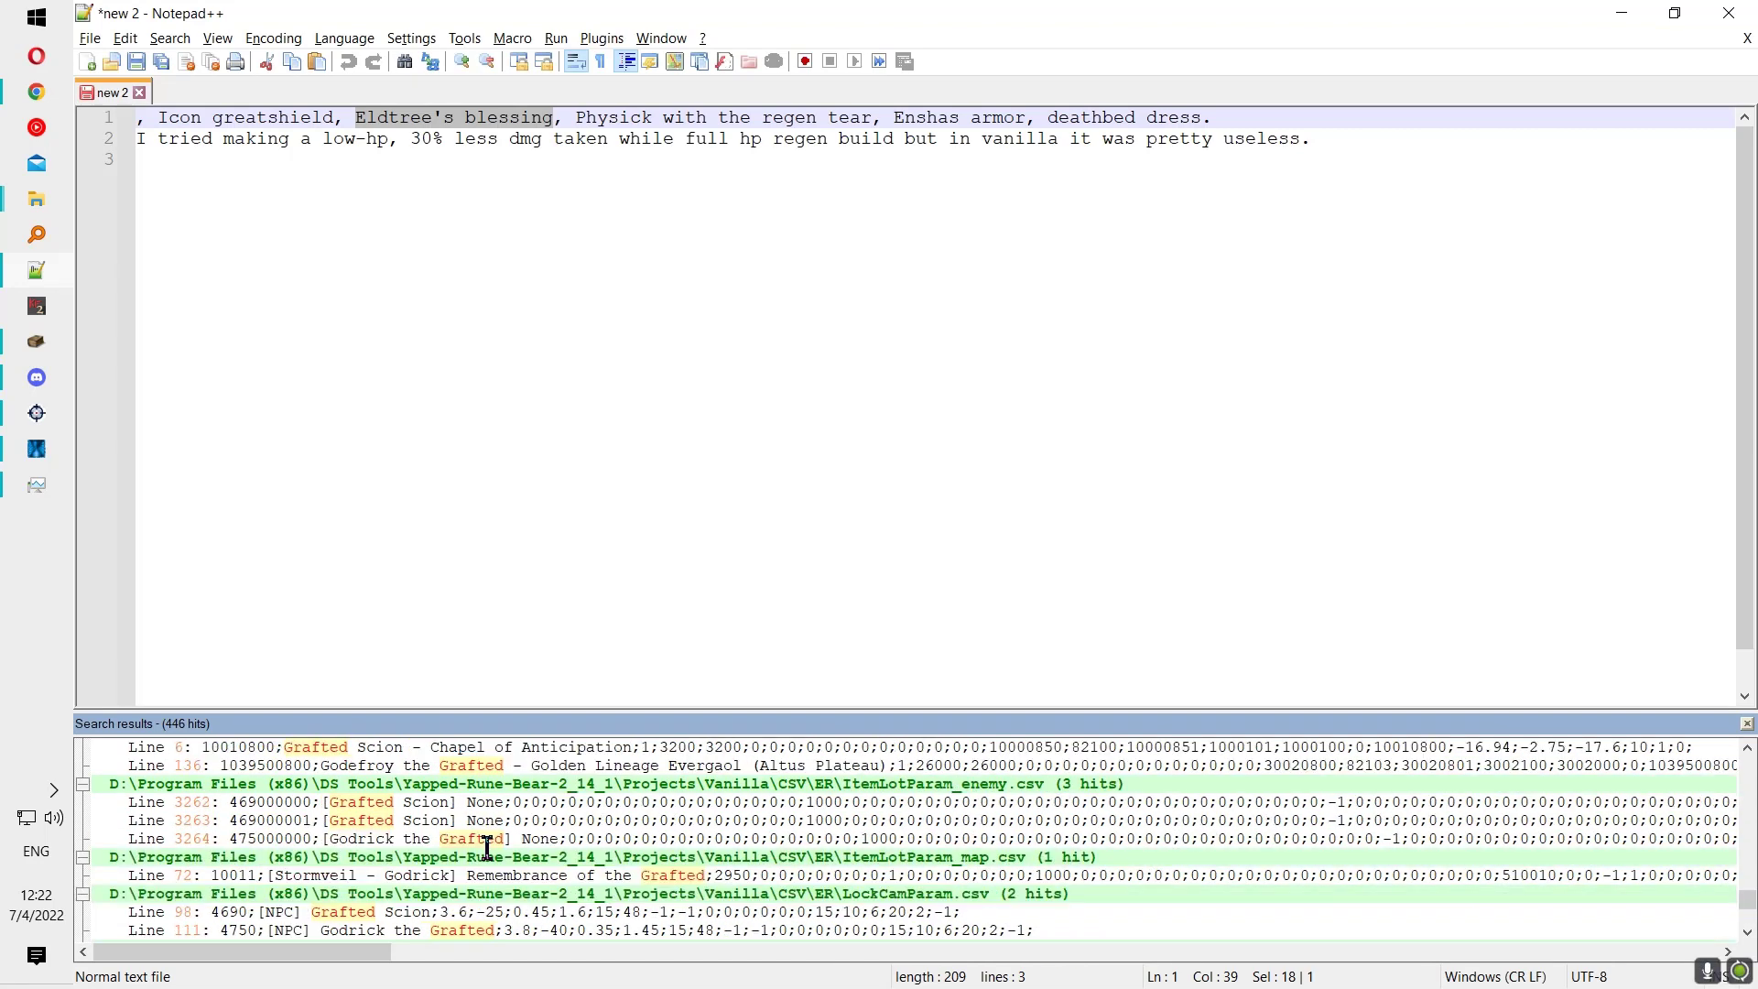
scroll(471, 857, down, 1)
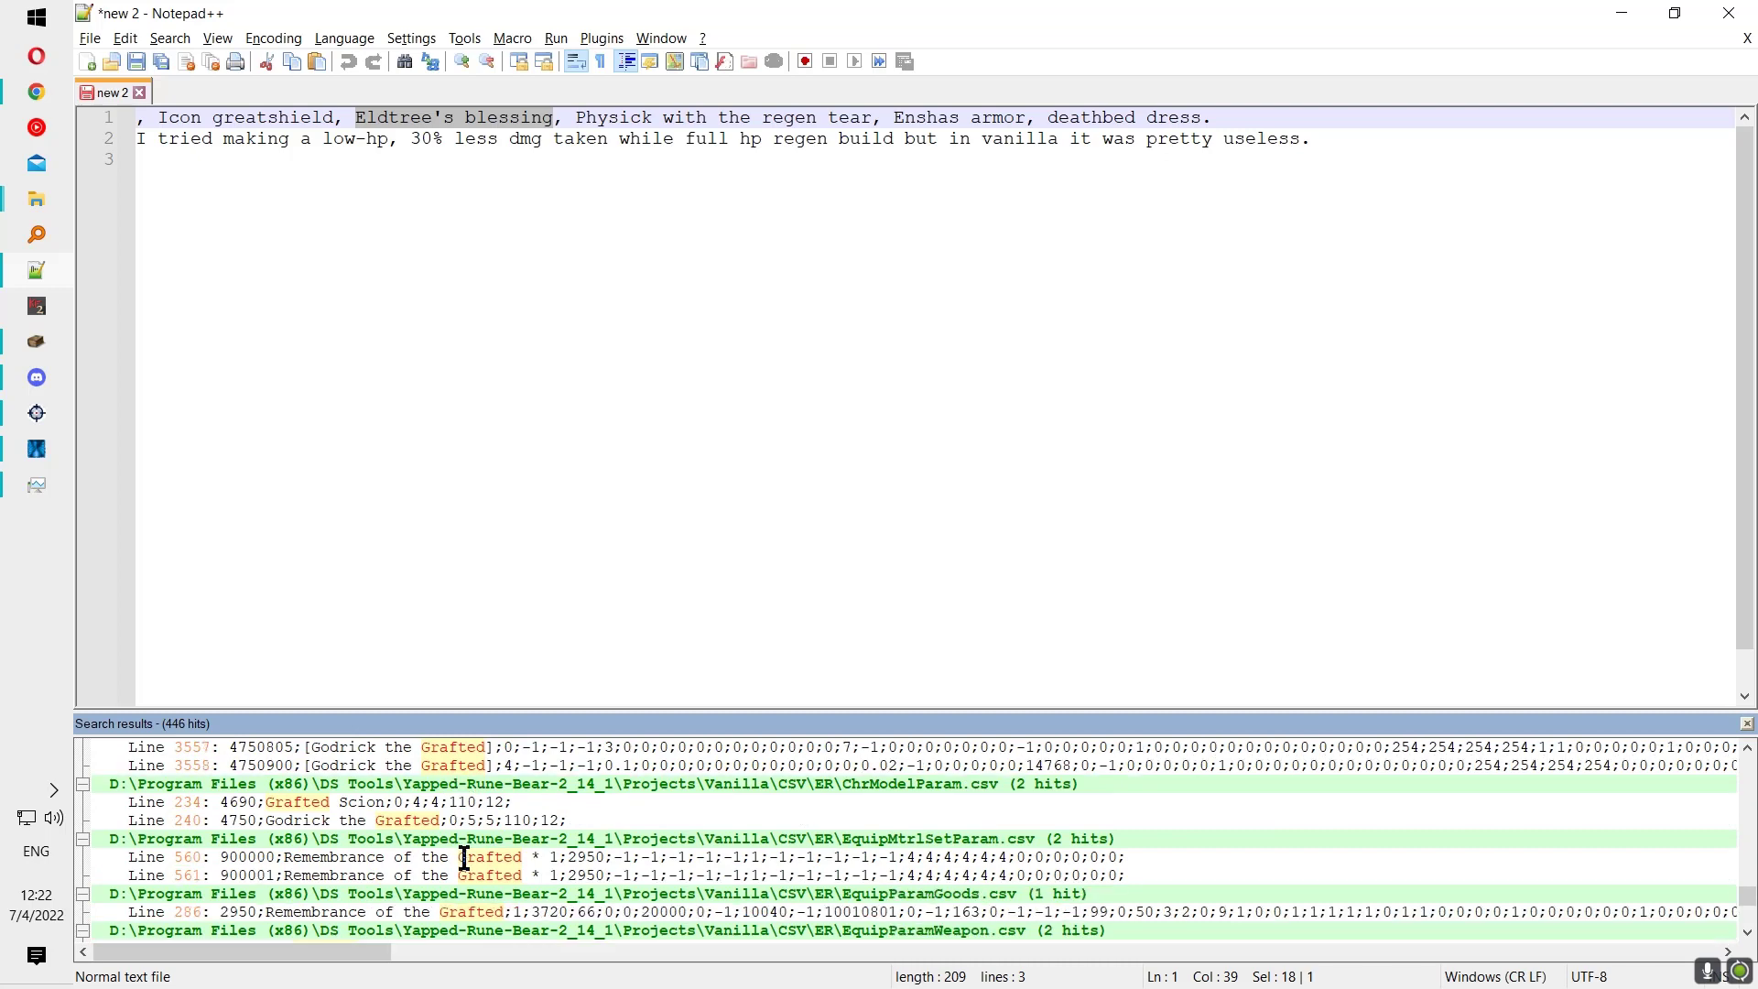
scroll(549, 861, down, 2)
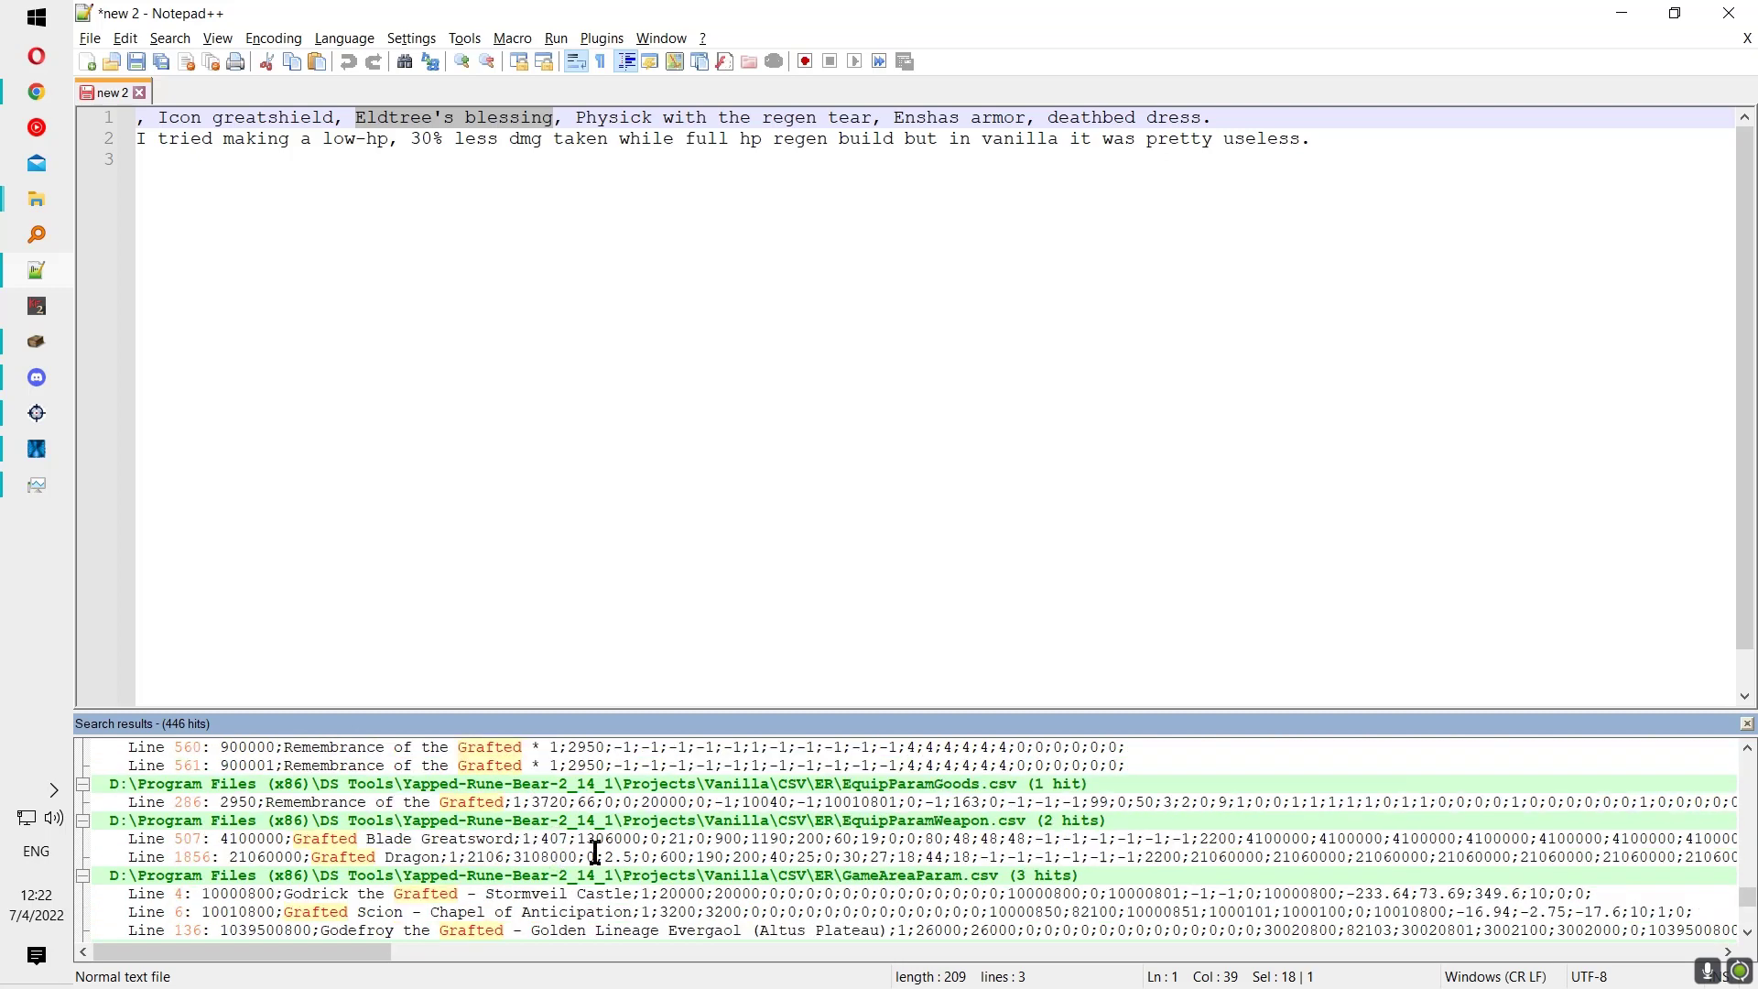
click(422, 839)
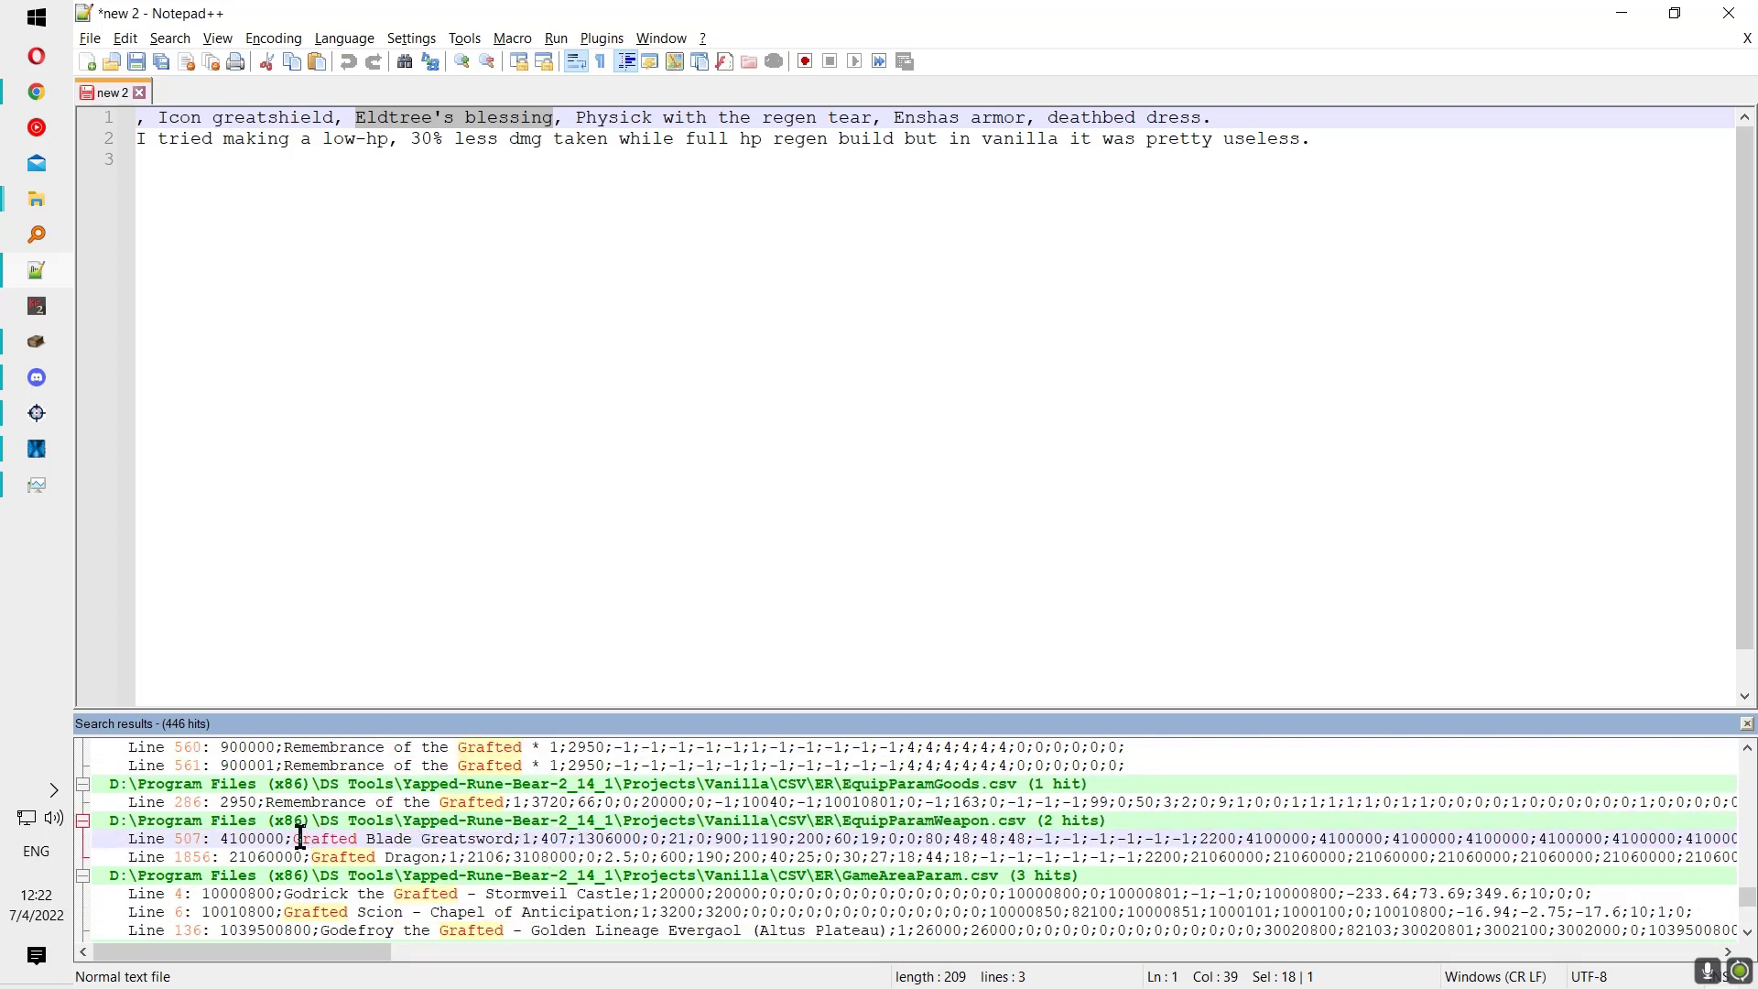
drag(316, 842, 513, 839)
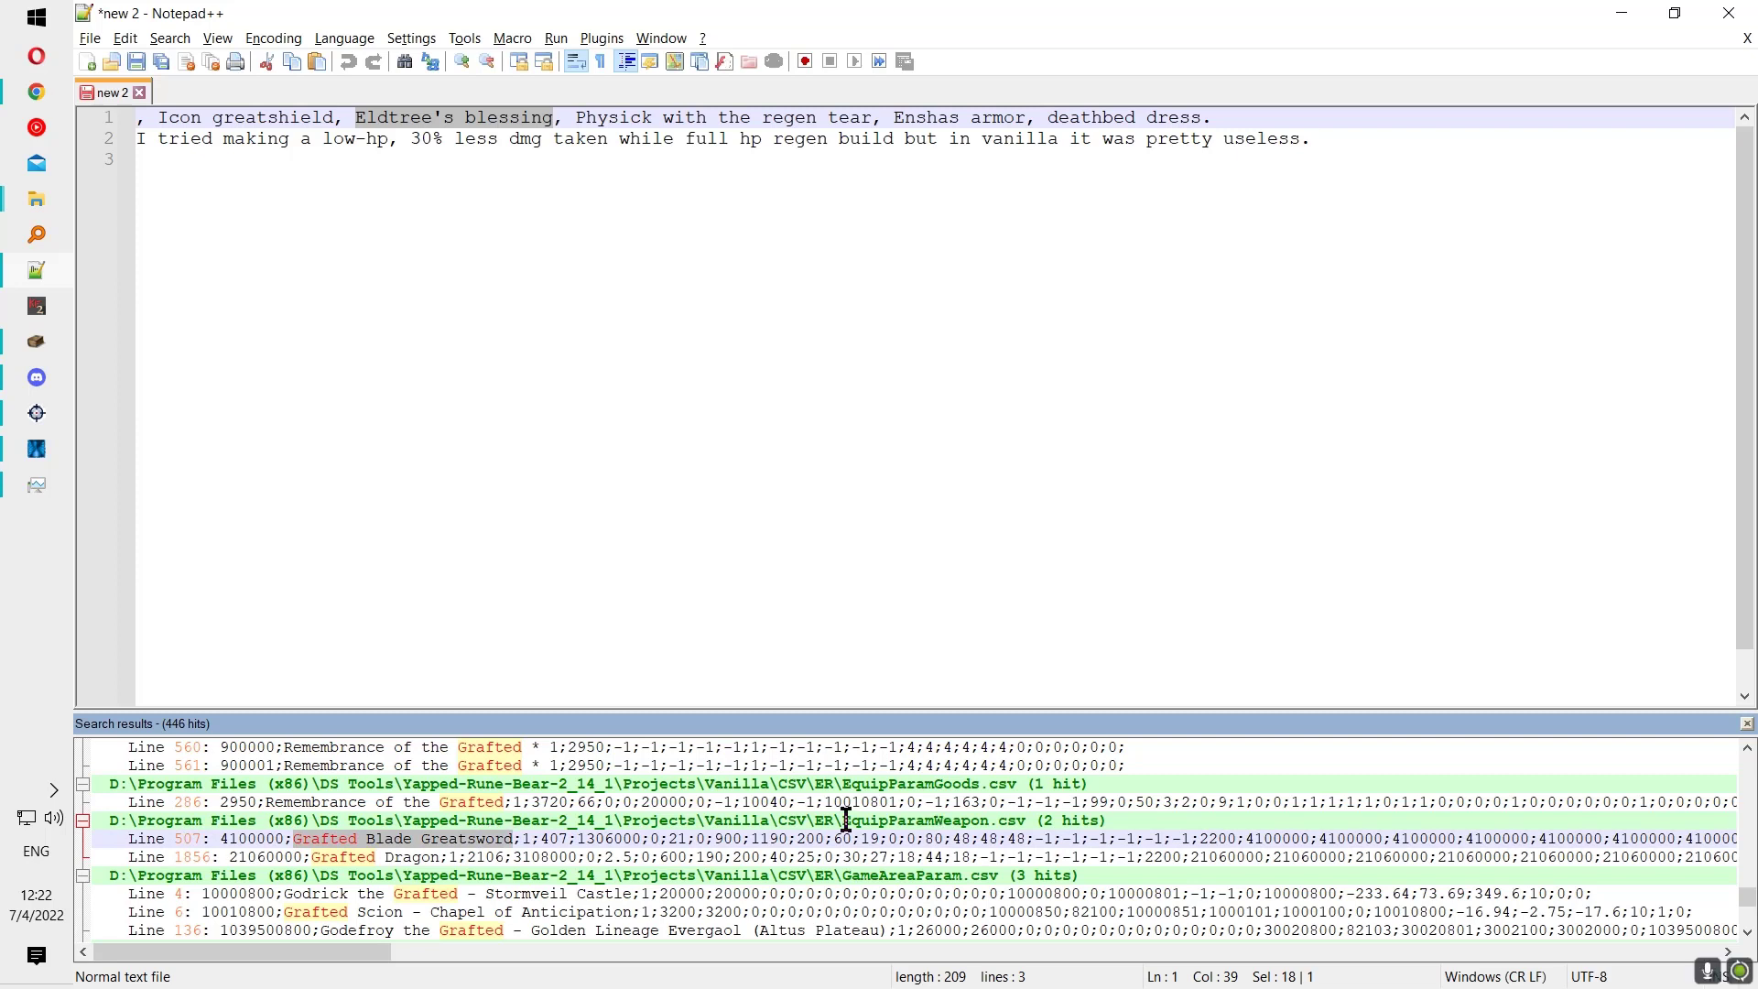
click(266, 803)
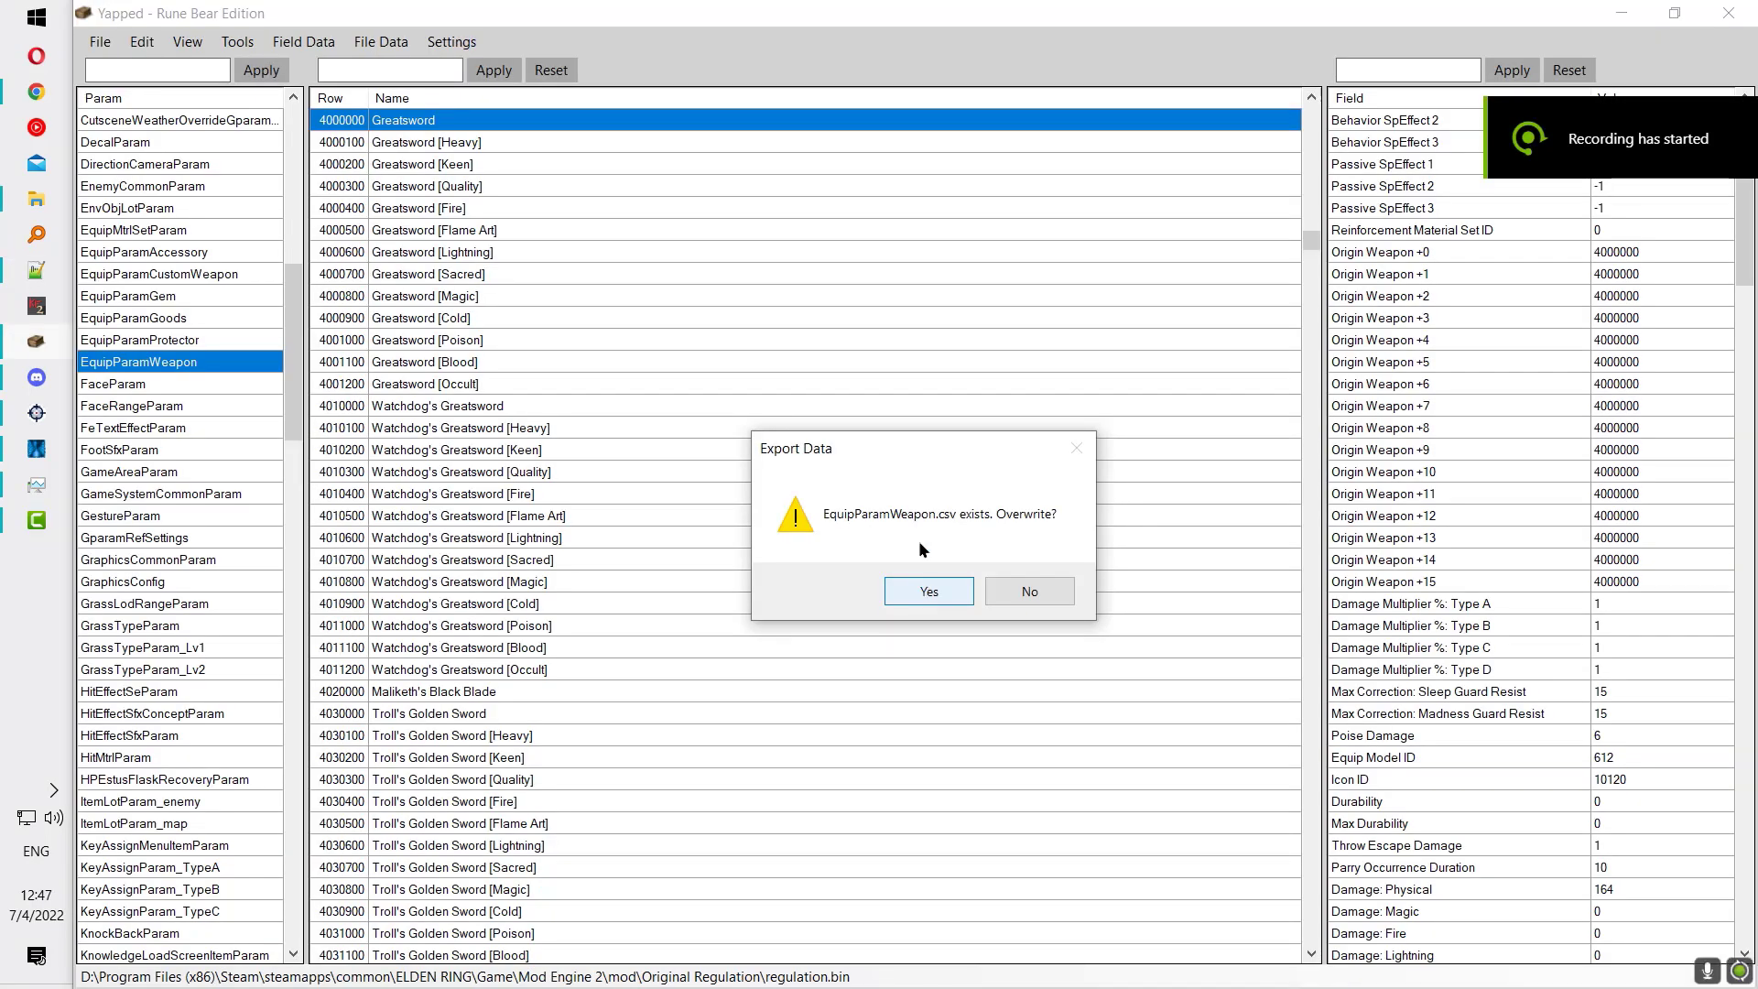
Step: Switch to Yapped and export the EquipParamWeapon data to CSV, overwriting the existing file
click(927, 591)
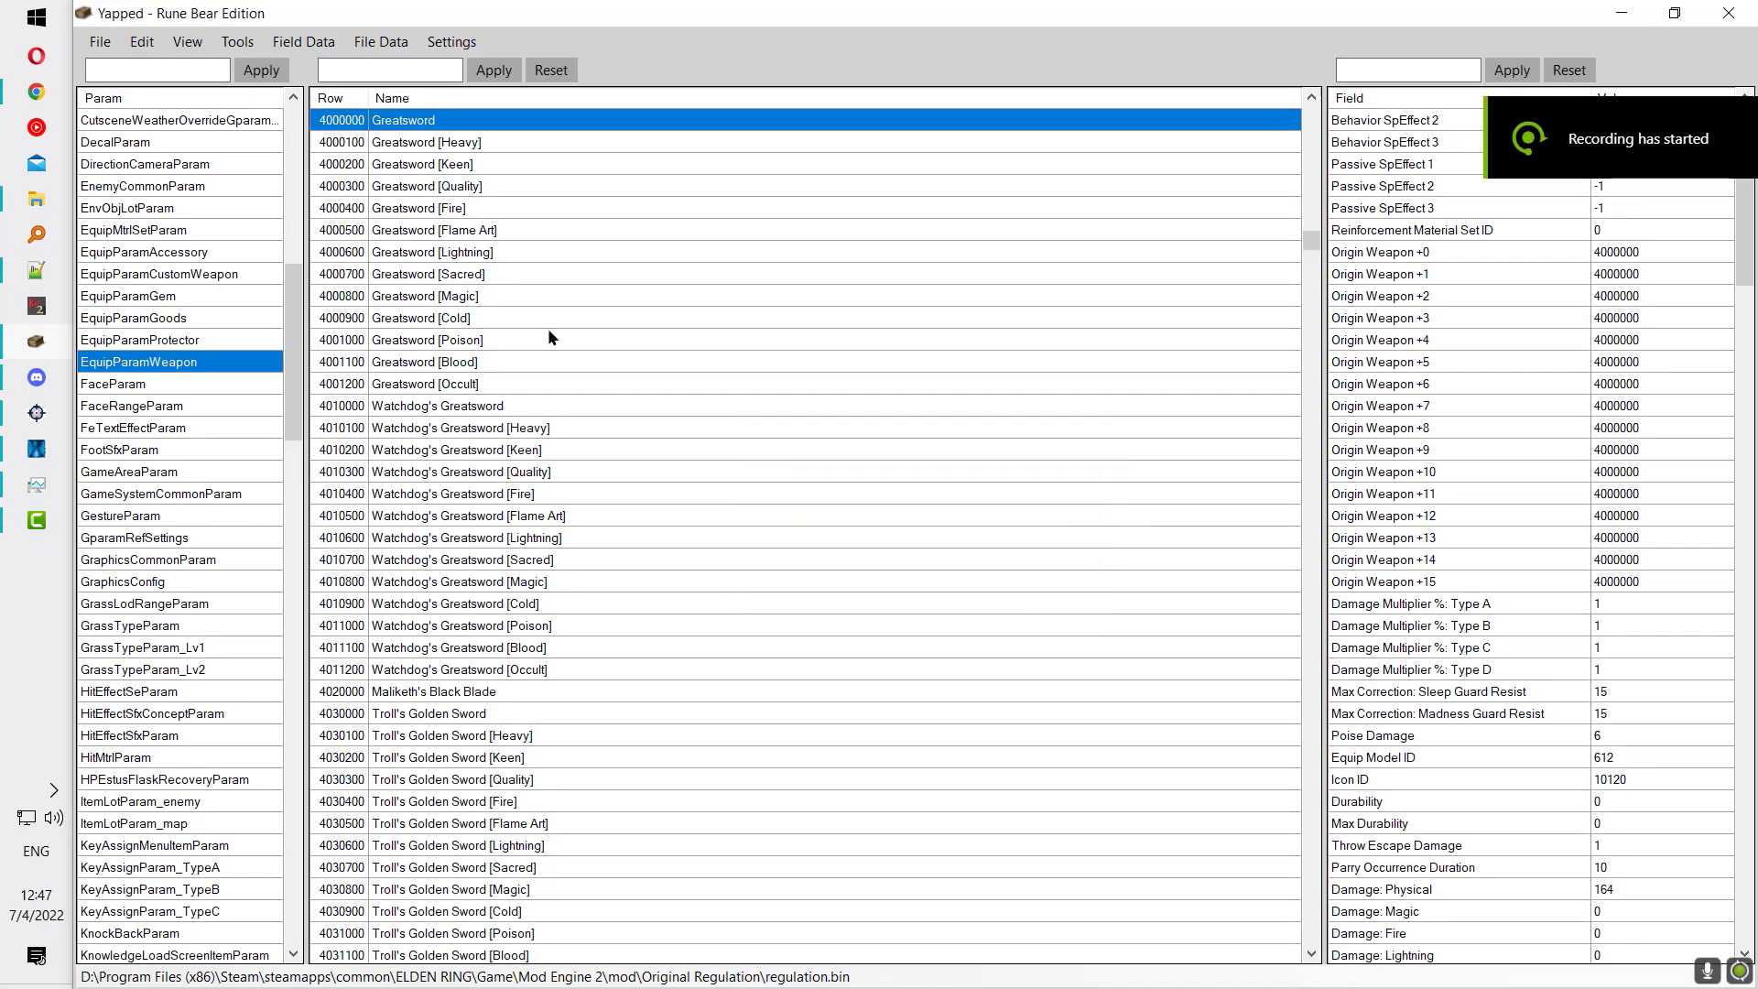
click(302, 42)
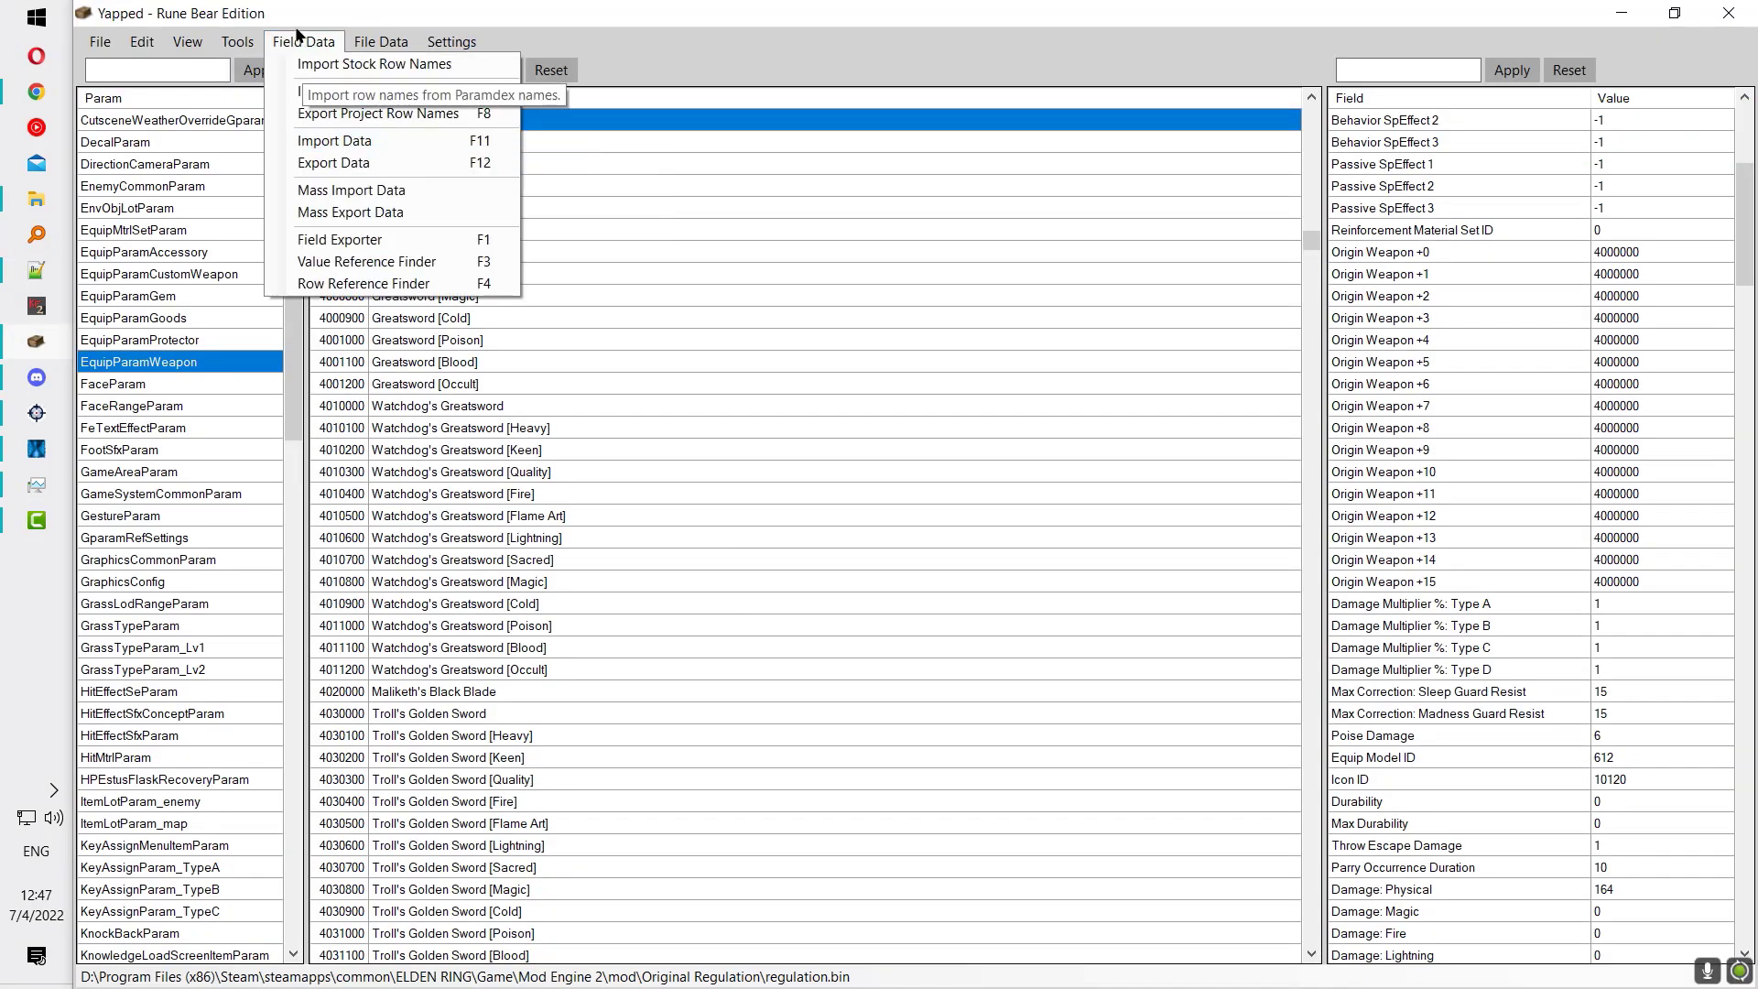
click(333, 163)
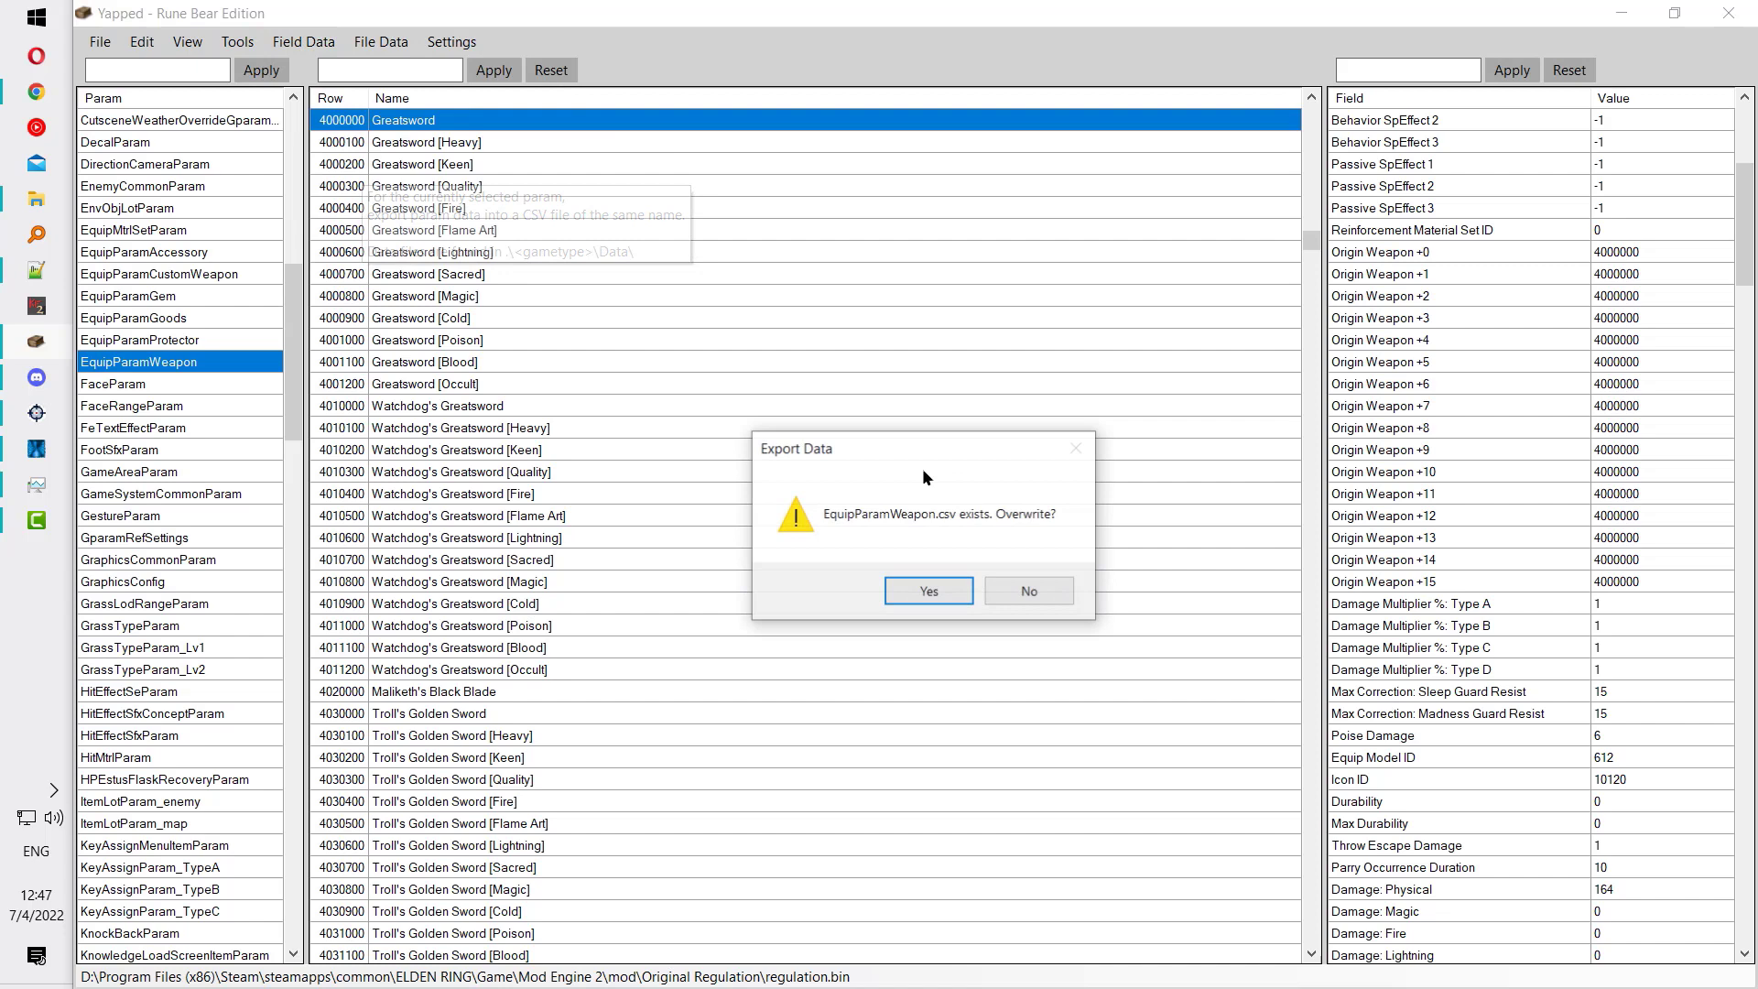
click(928, 591)
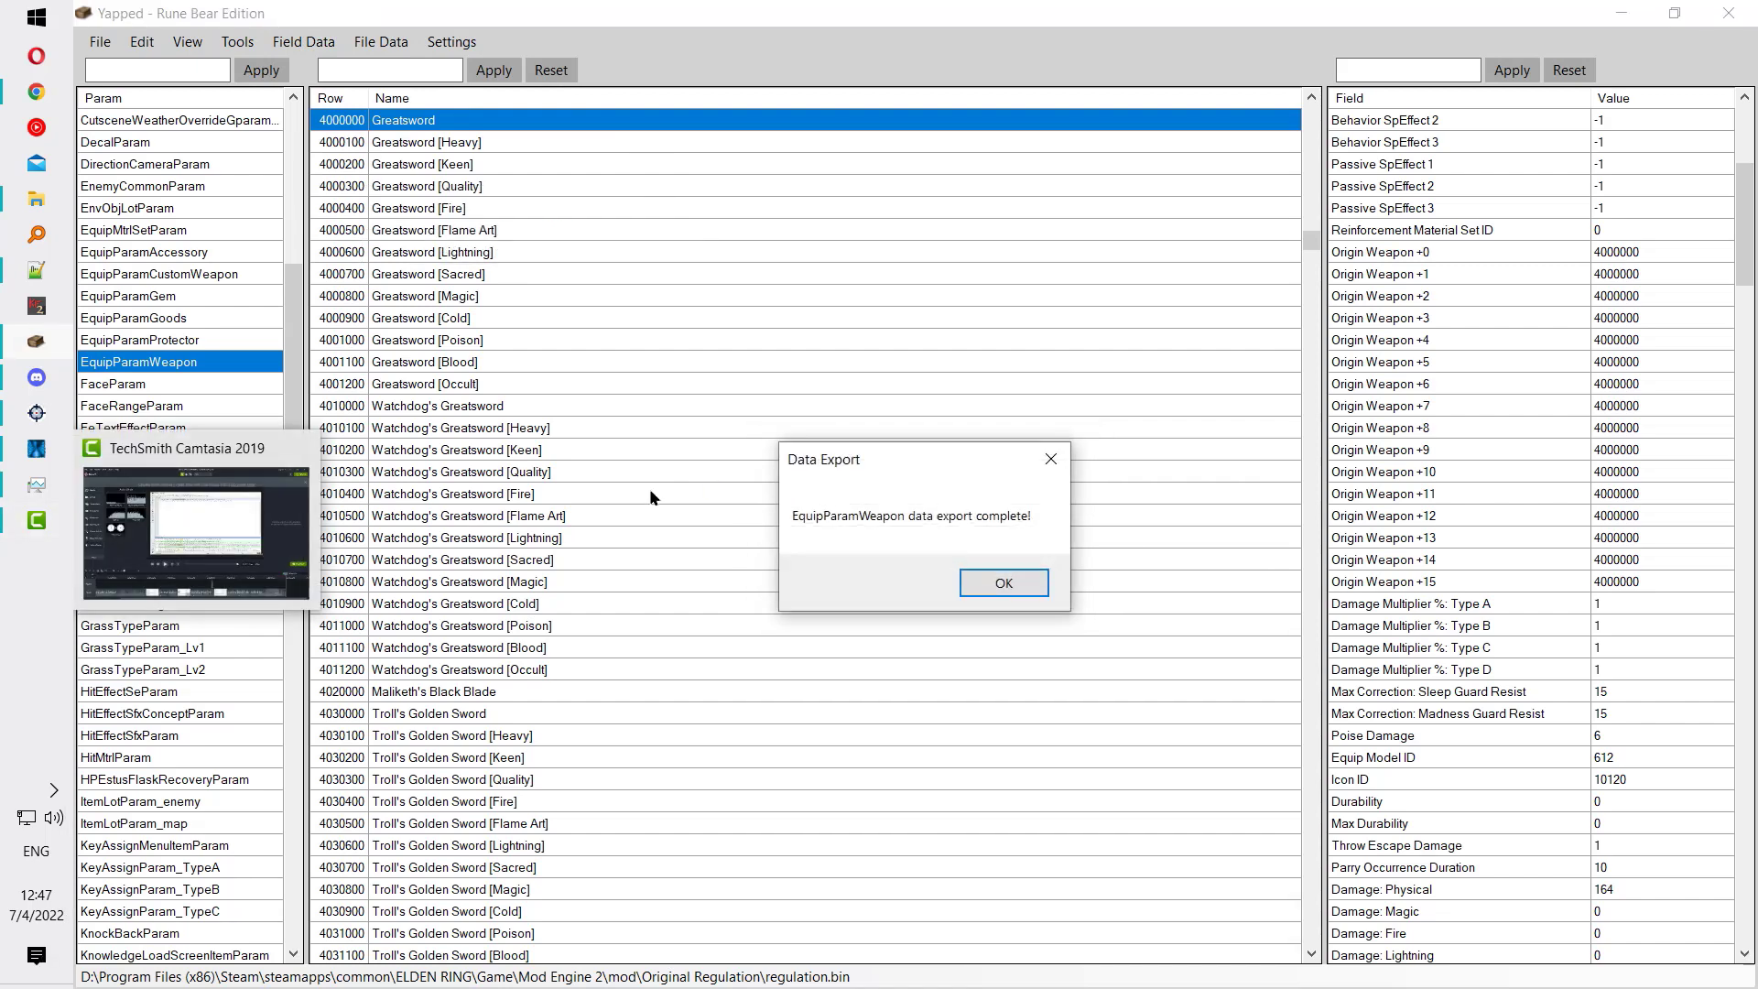
click(1004, 586)
Step: Open the exported EquipParamWeapon.csv from the ExampleMod CSV\ER folder in LibreOffice Calc, accepting the semicolon-separated import settings
click(48, 211)
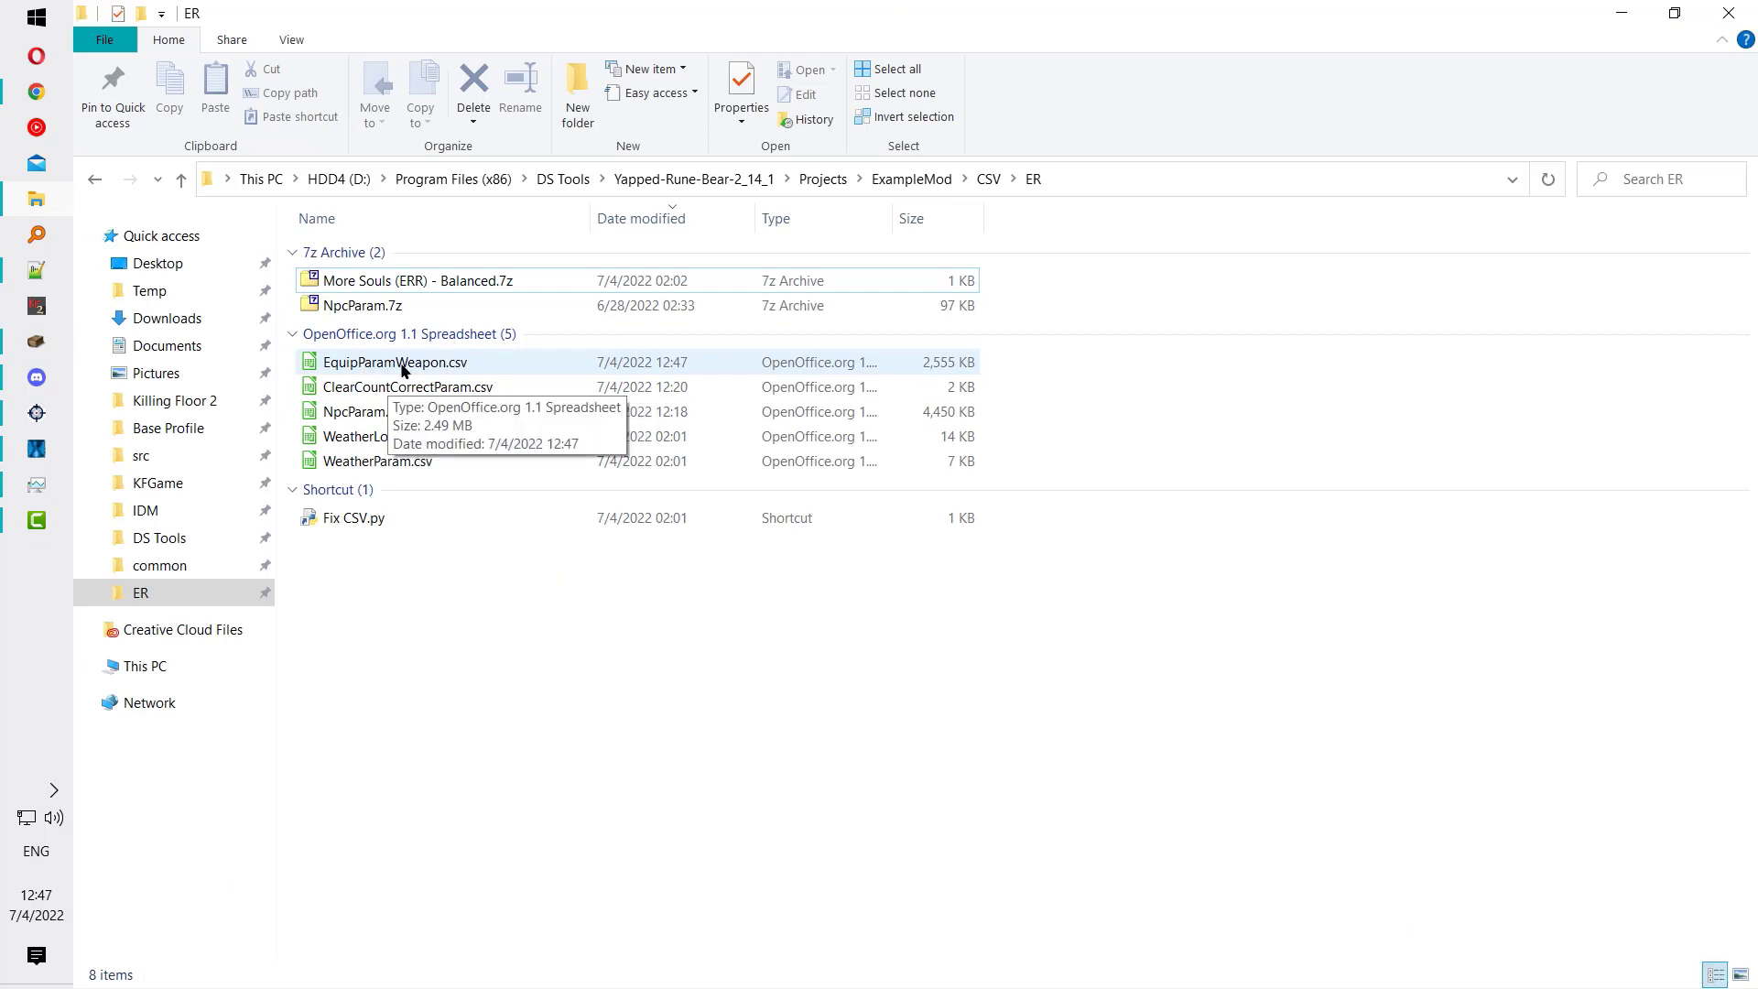
double_click(451, 363)
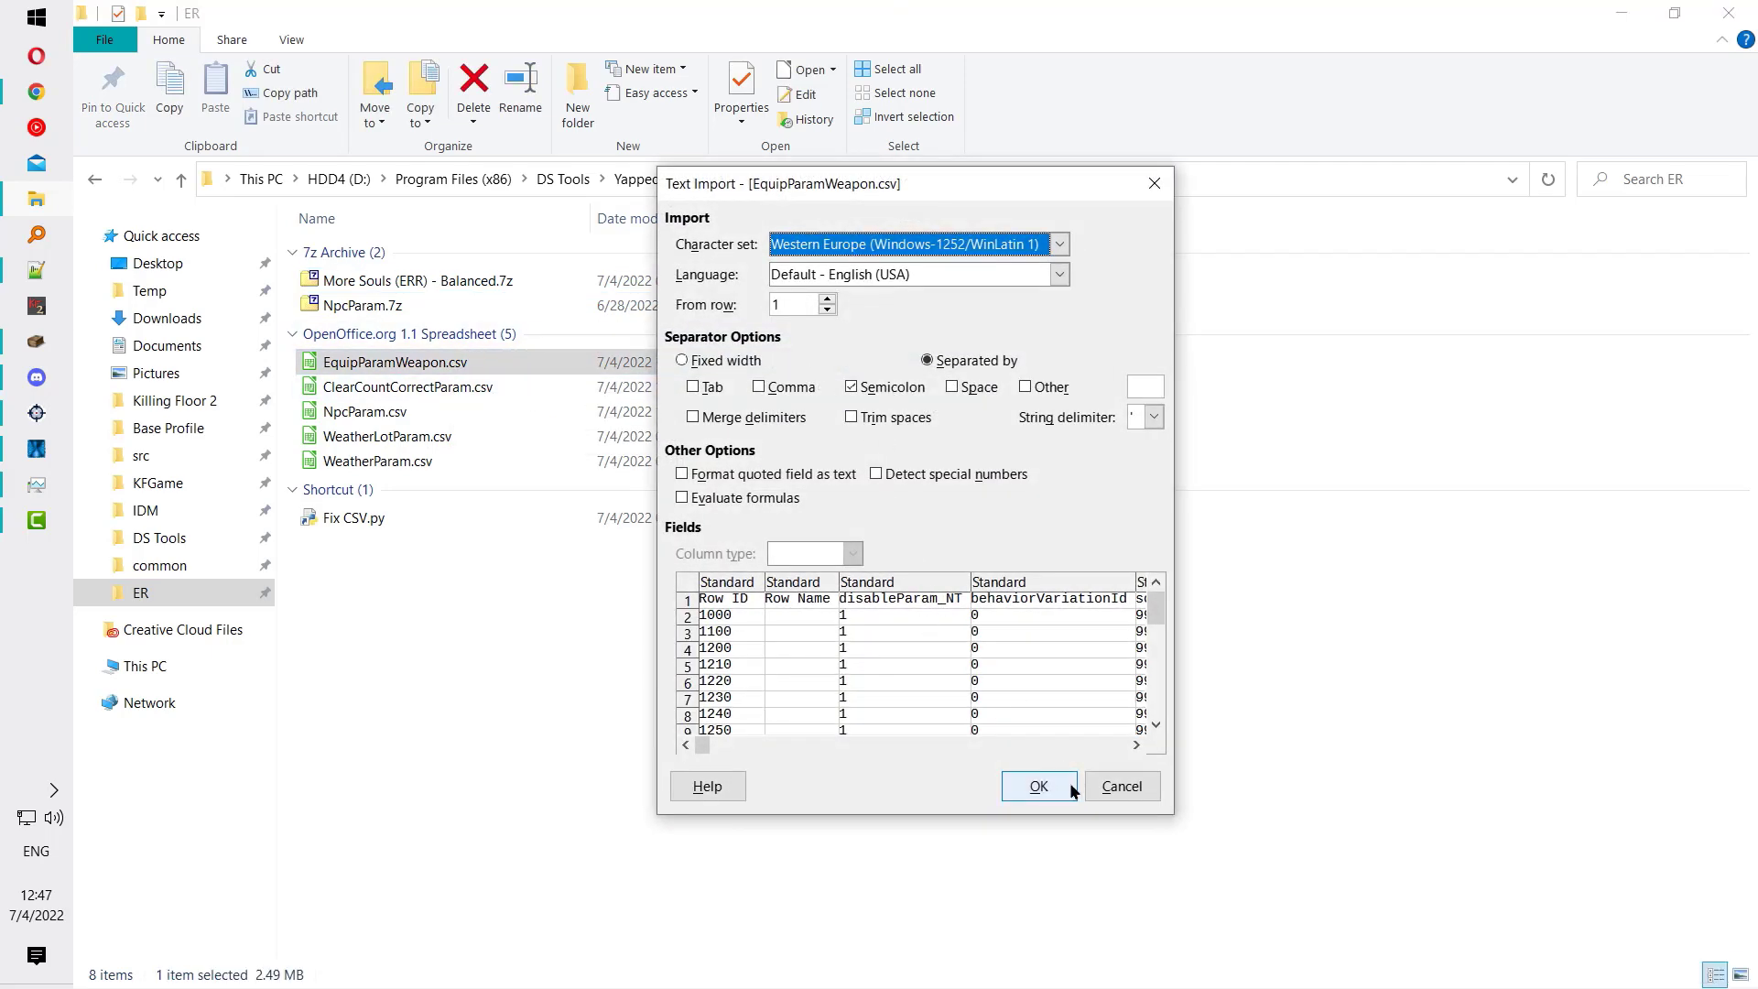
click(1056, 787)
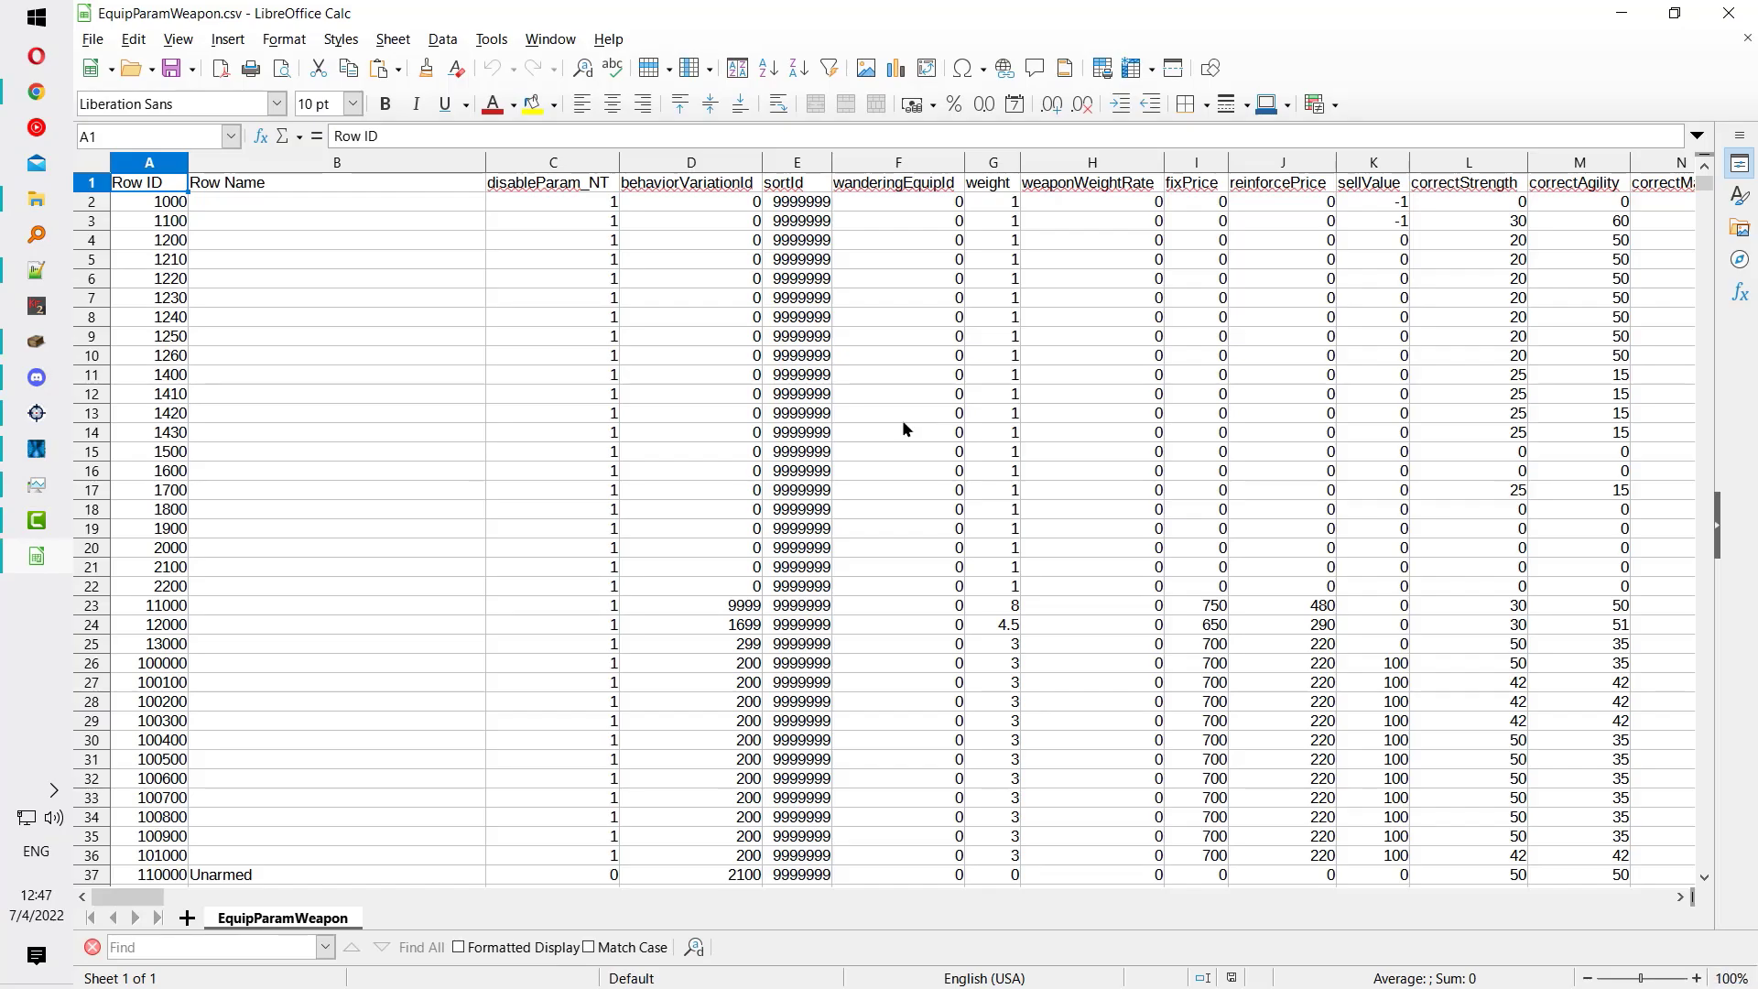
Step: Look across the weapon param columns from first to last and search for "saweapon" to locate the saWeaponDamage column
click(802, 263)
key(Up)
key(Right)
key(Right)
key(Right)
key(Right)
key(Up)
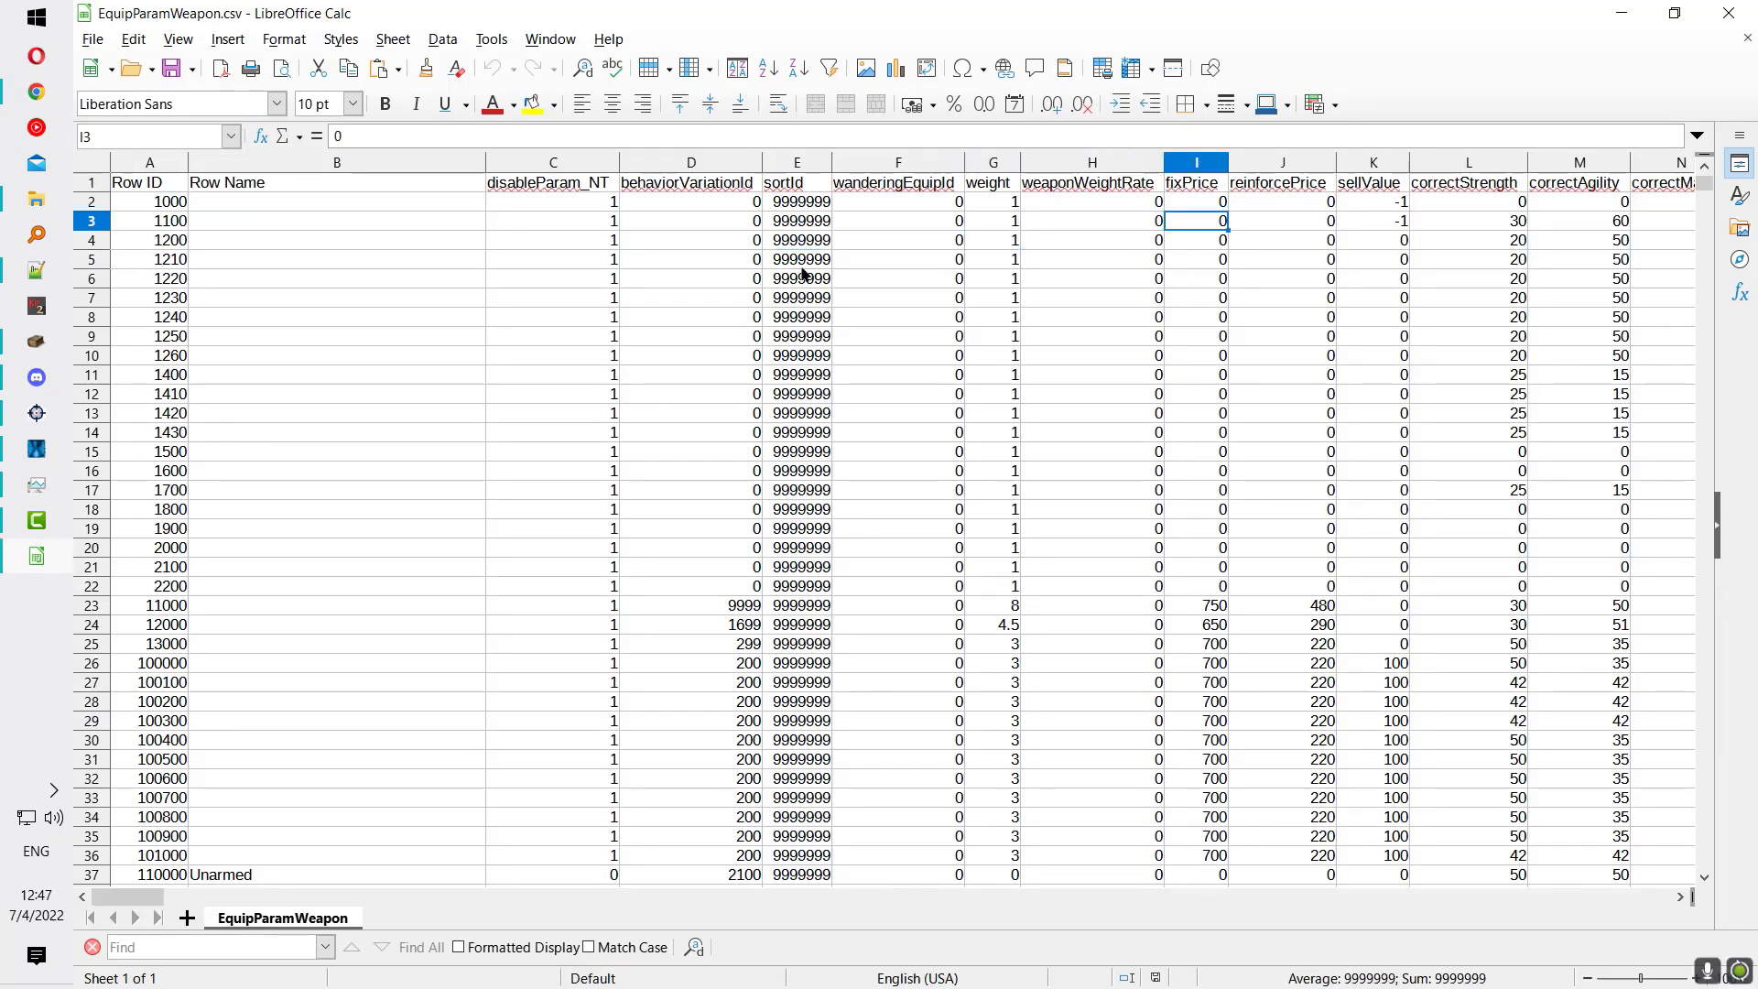
key(ctrl+Right)
key(Left)
key(Up)
key(Left)
key(Left)
key(Left)
key(Left)
key(Left)
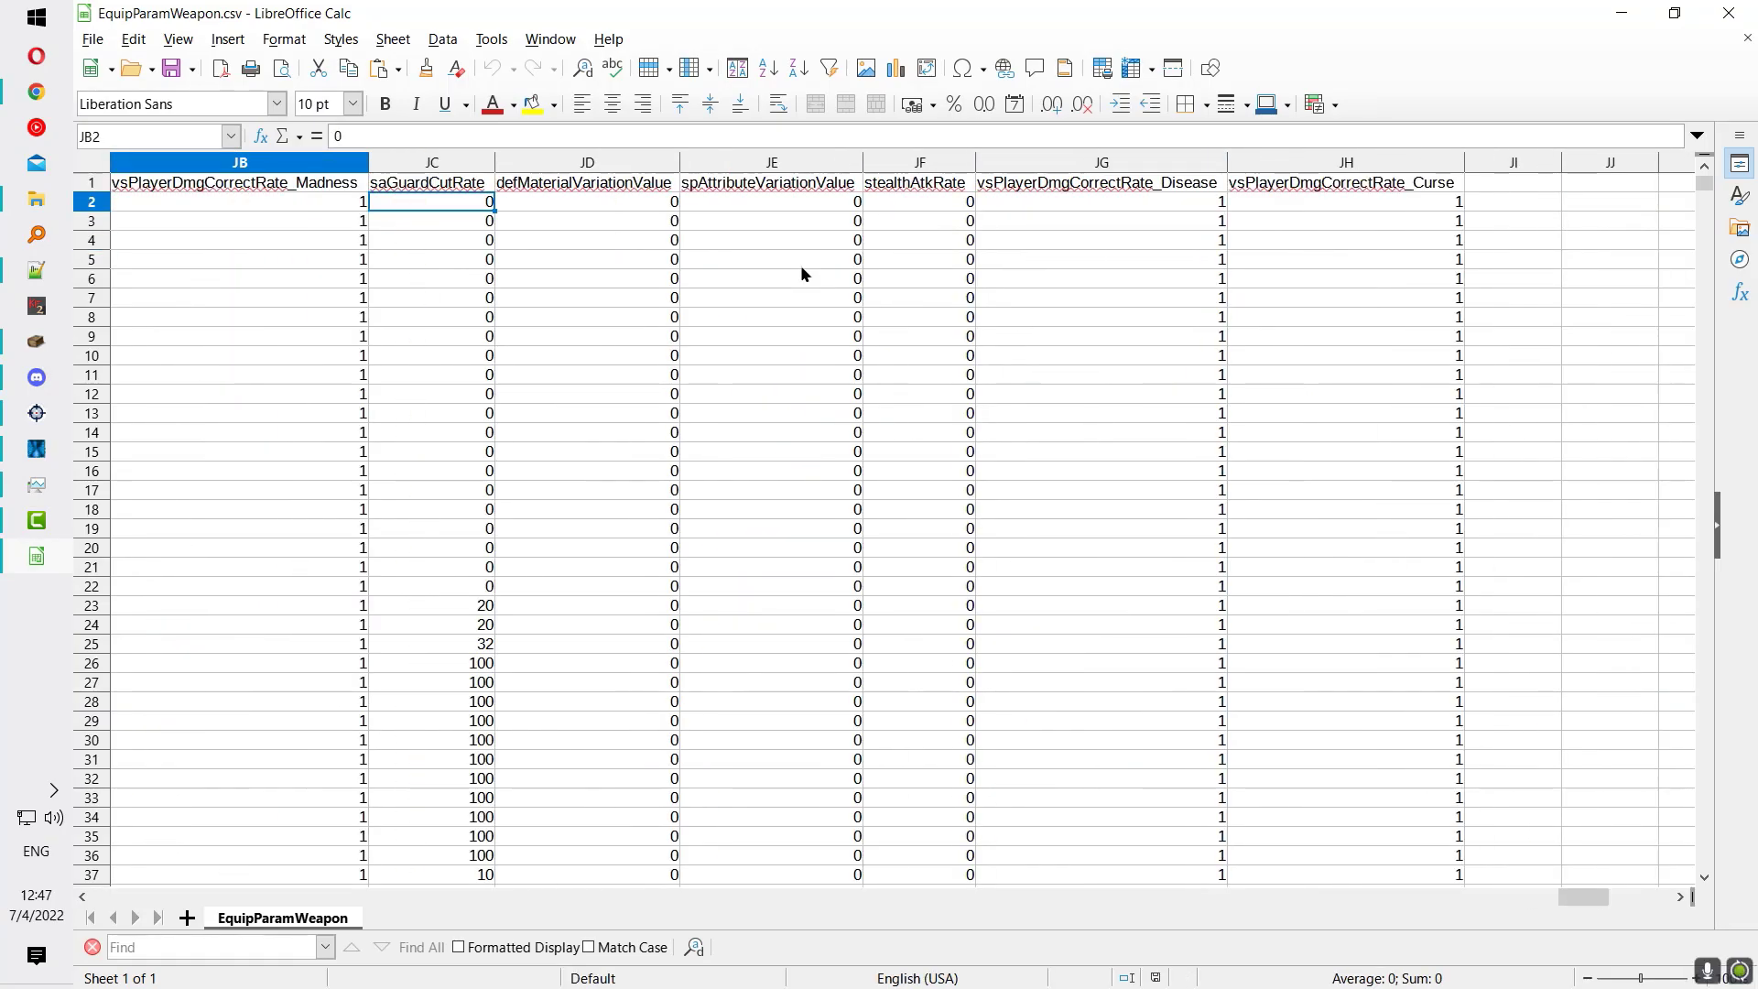
key(ctrl+f)
text(saweapon)
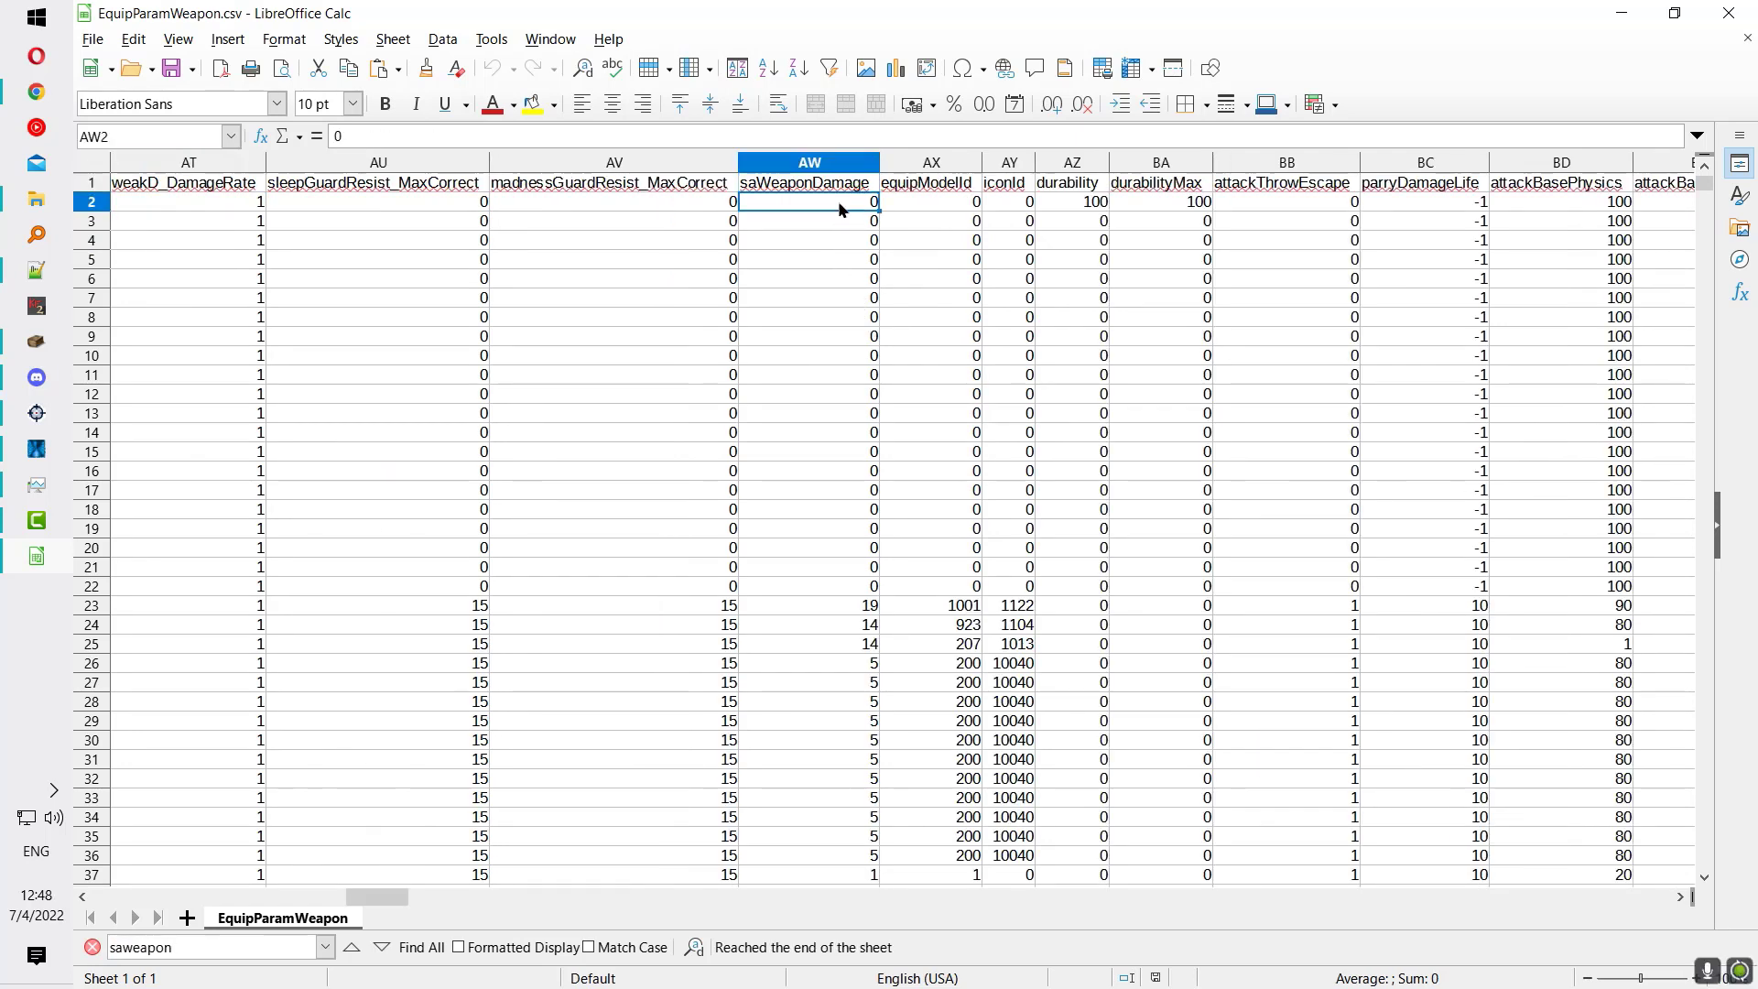
Step: Select header row 1 and turn on AutoFilter for all its columns
click(92, 182)
click(443, 38)
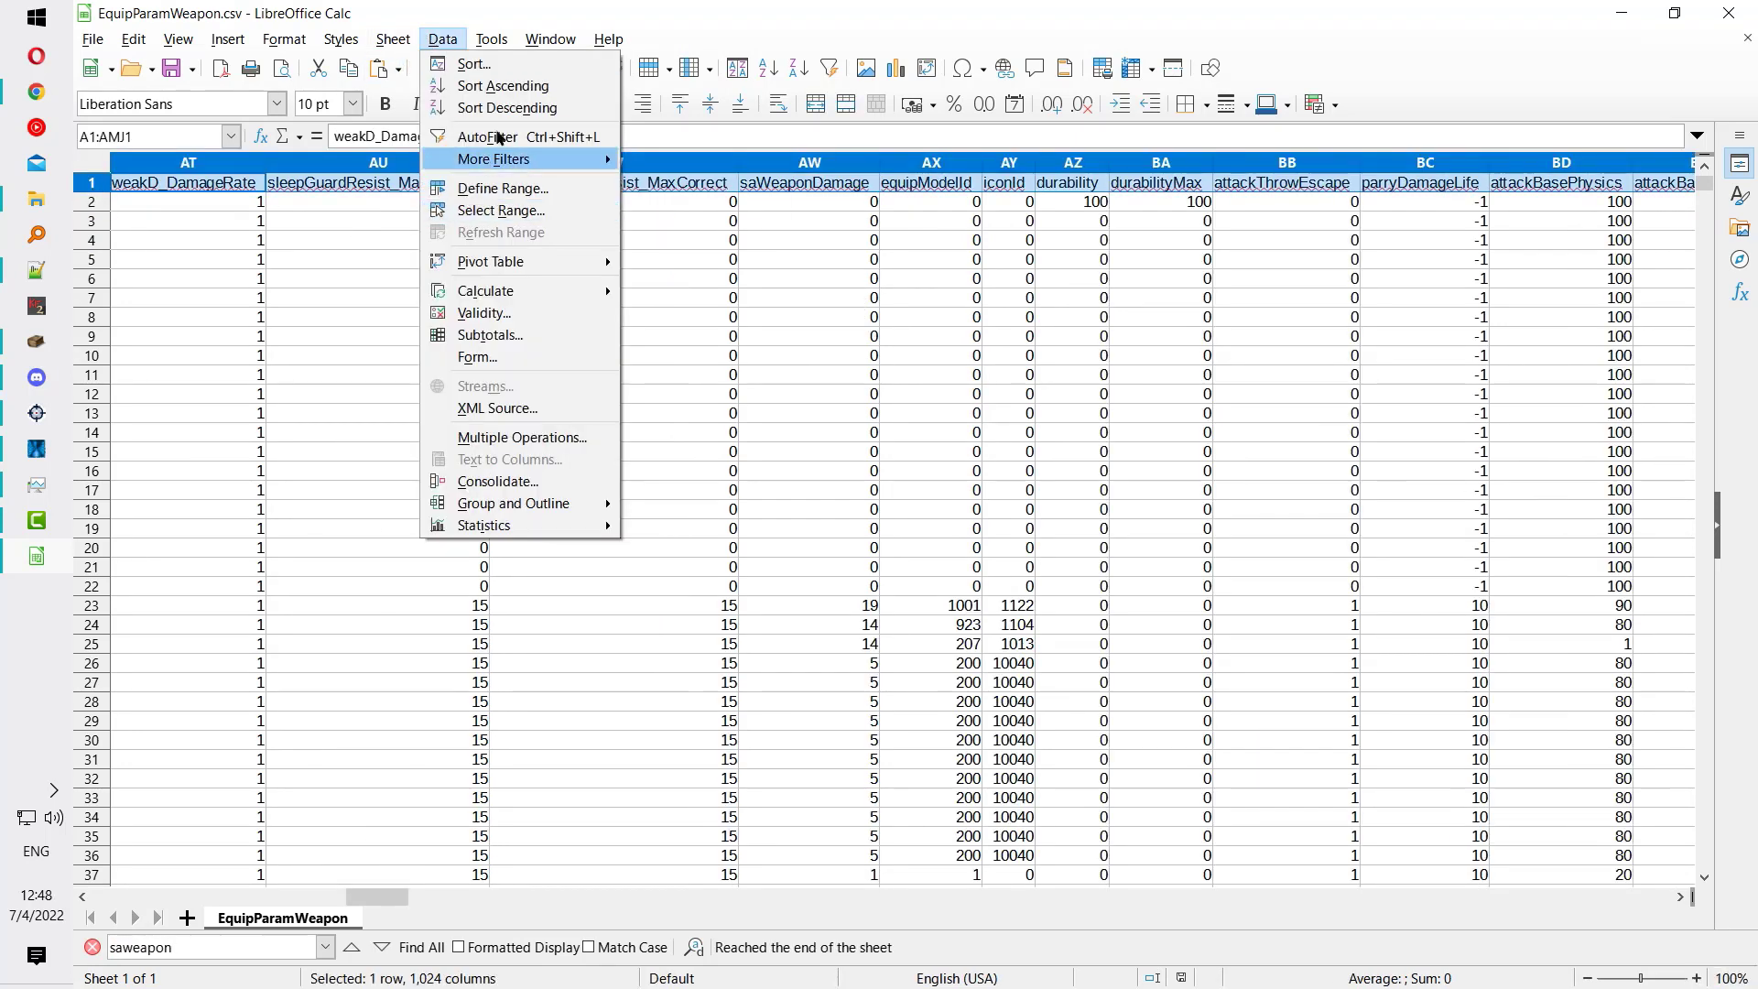
click(449, 38)
click(454, 38)
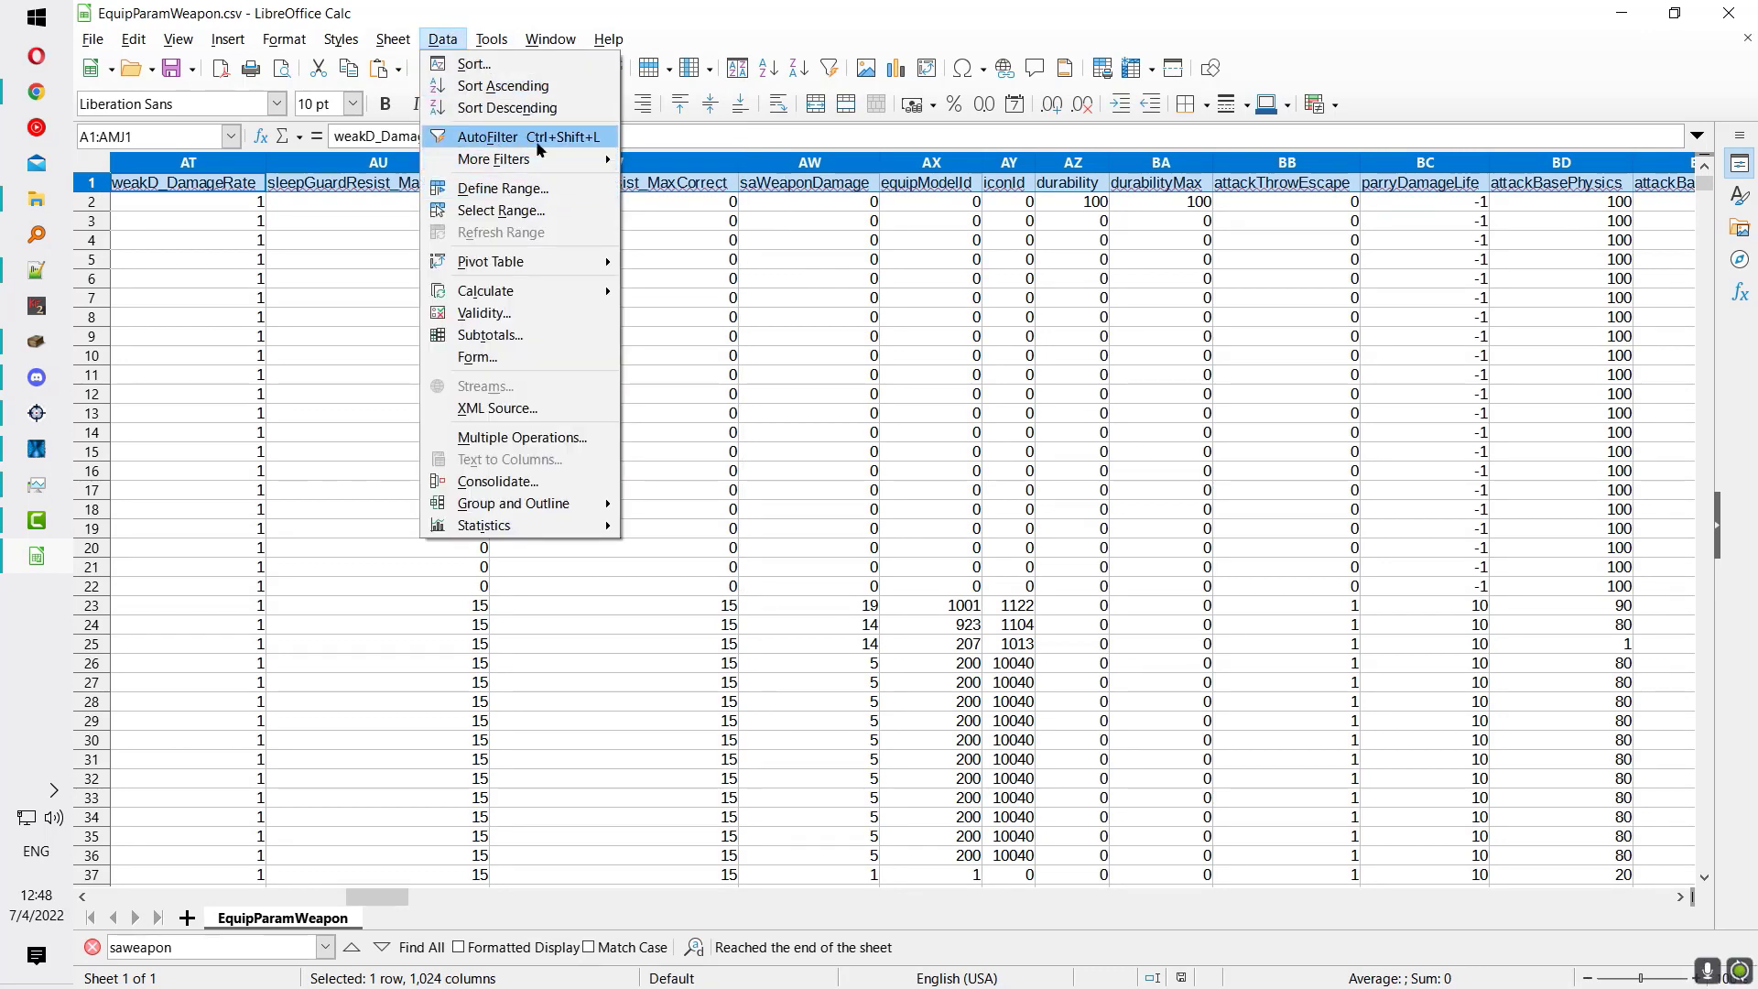
click(513, 137)
Step: Sort the sheet by the saWeaponDamage column in descending order and select its first value
click(871, 185)
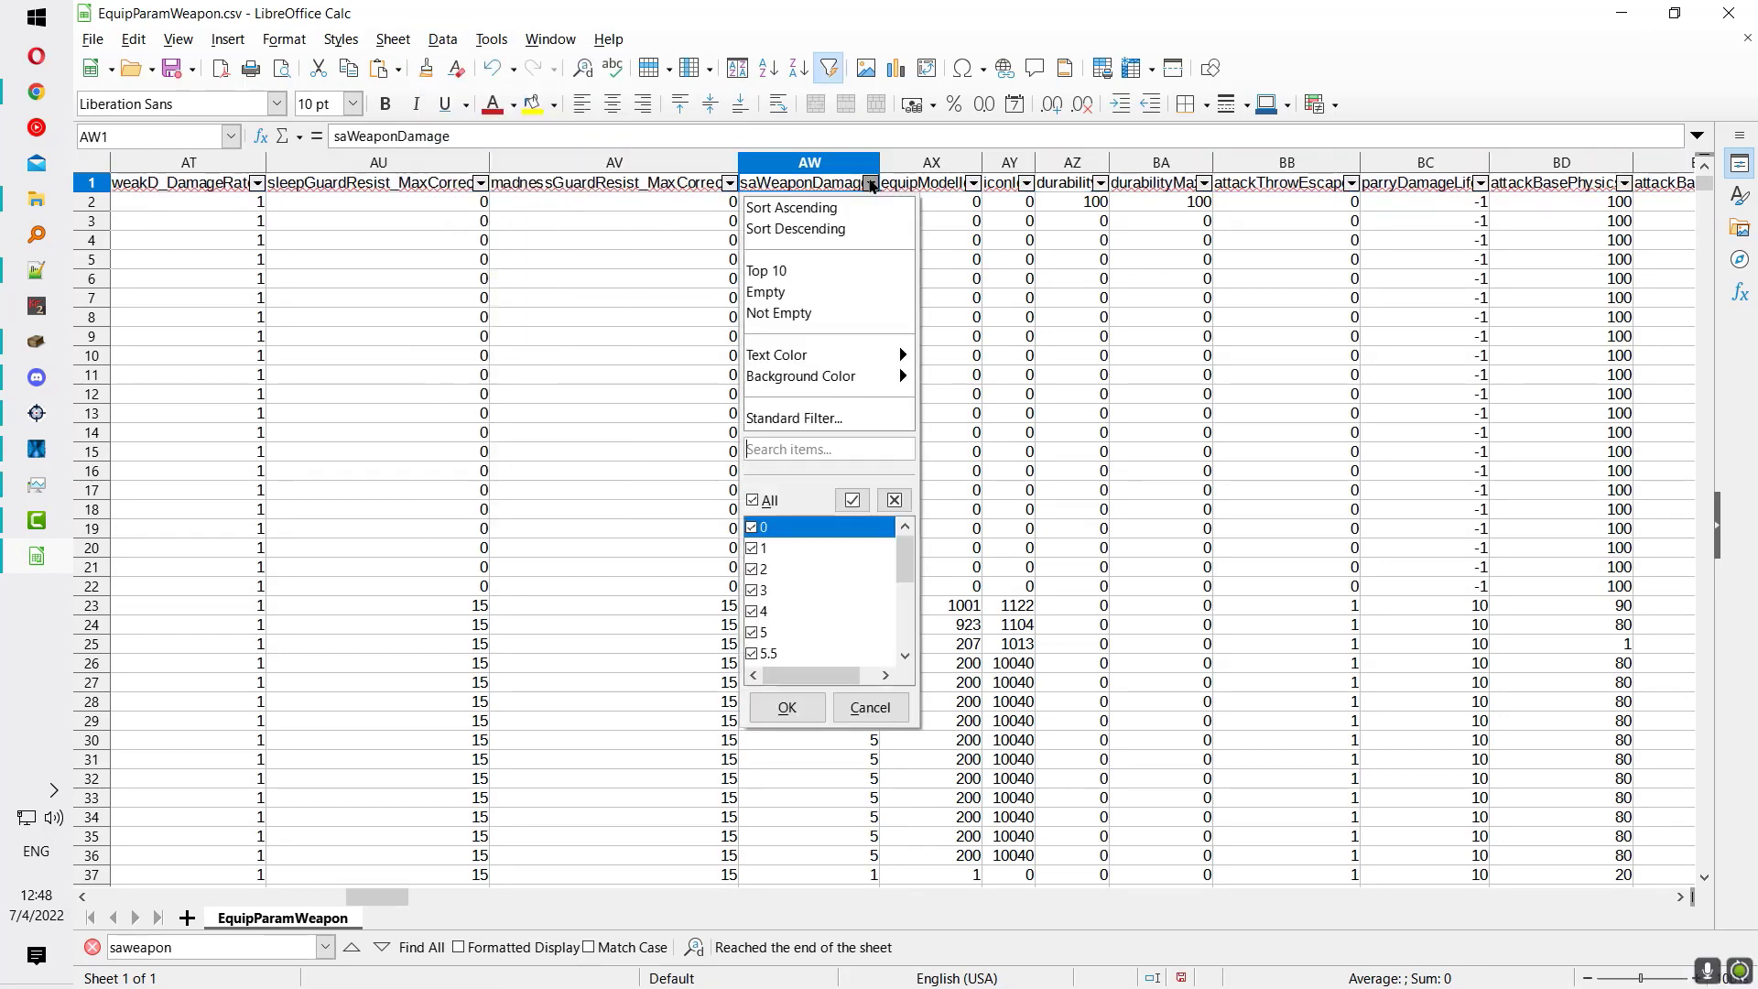
click(830, 140)
click(871, 185)
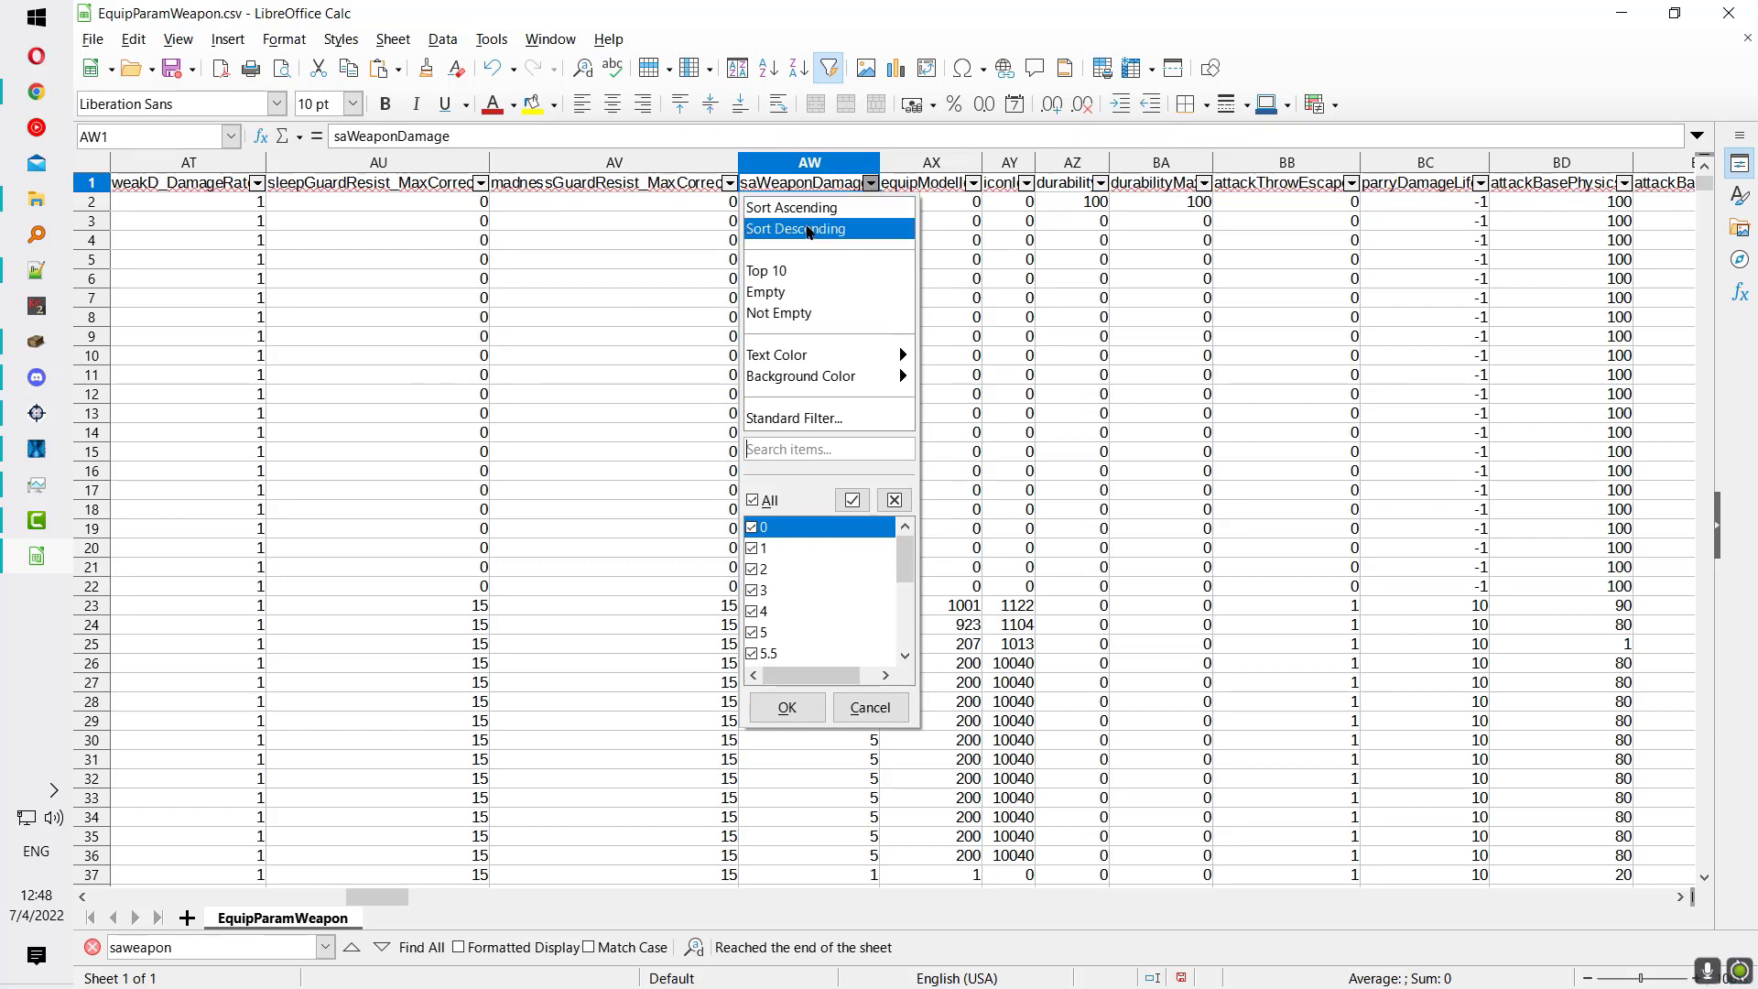
click(809, 228)
click(837, 200)
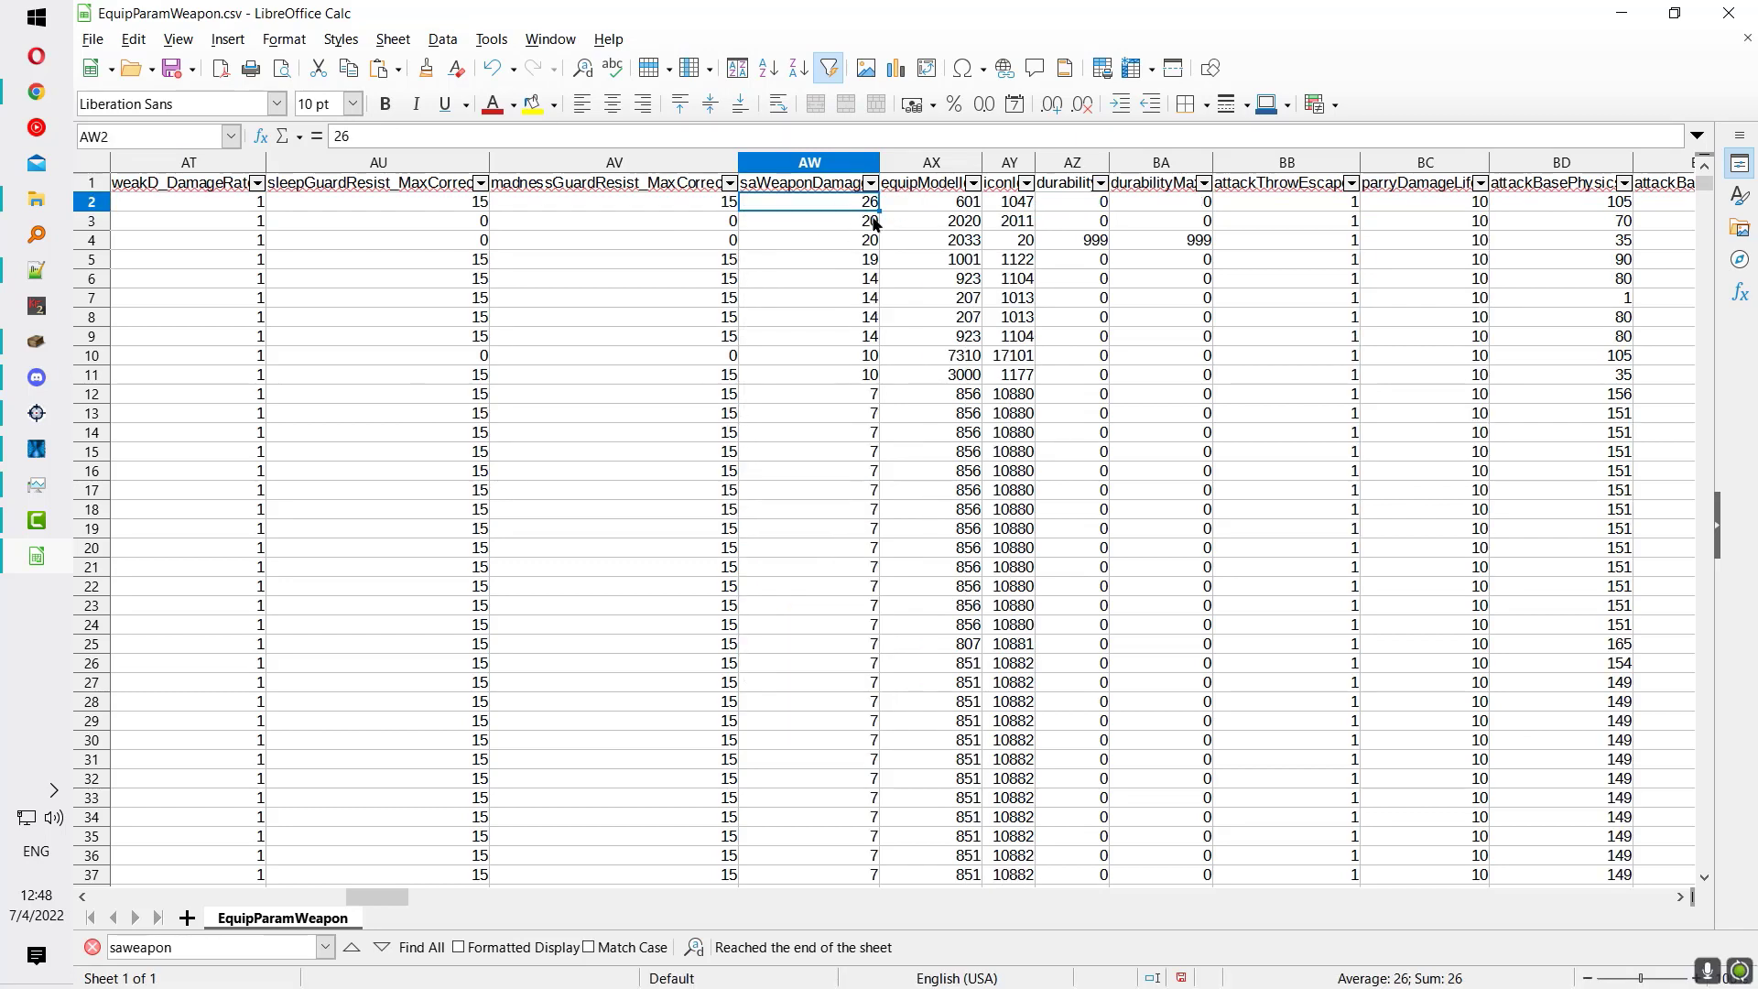
Step: Examine the sorted rows' IDs and names at the sheet's start and their values in the last columns
key(ctrl+Left)
key(ctrl+Left)
key(Right)
key(Right)
key(Right)
key(Right)
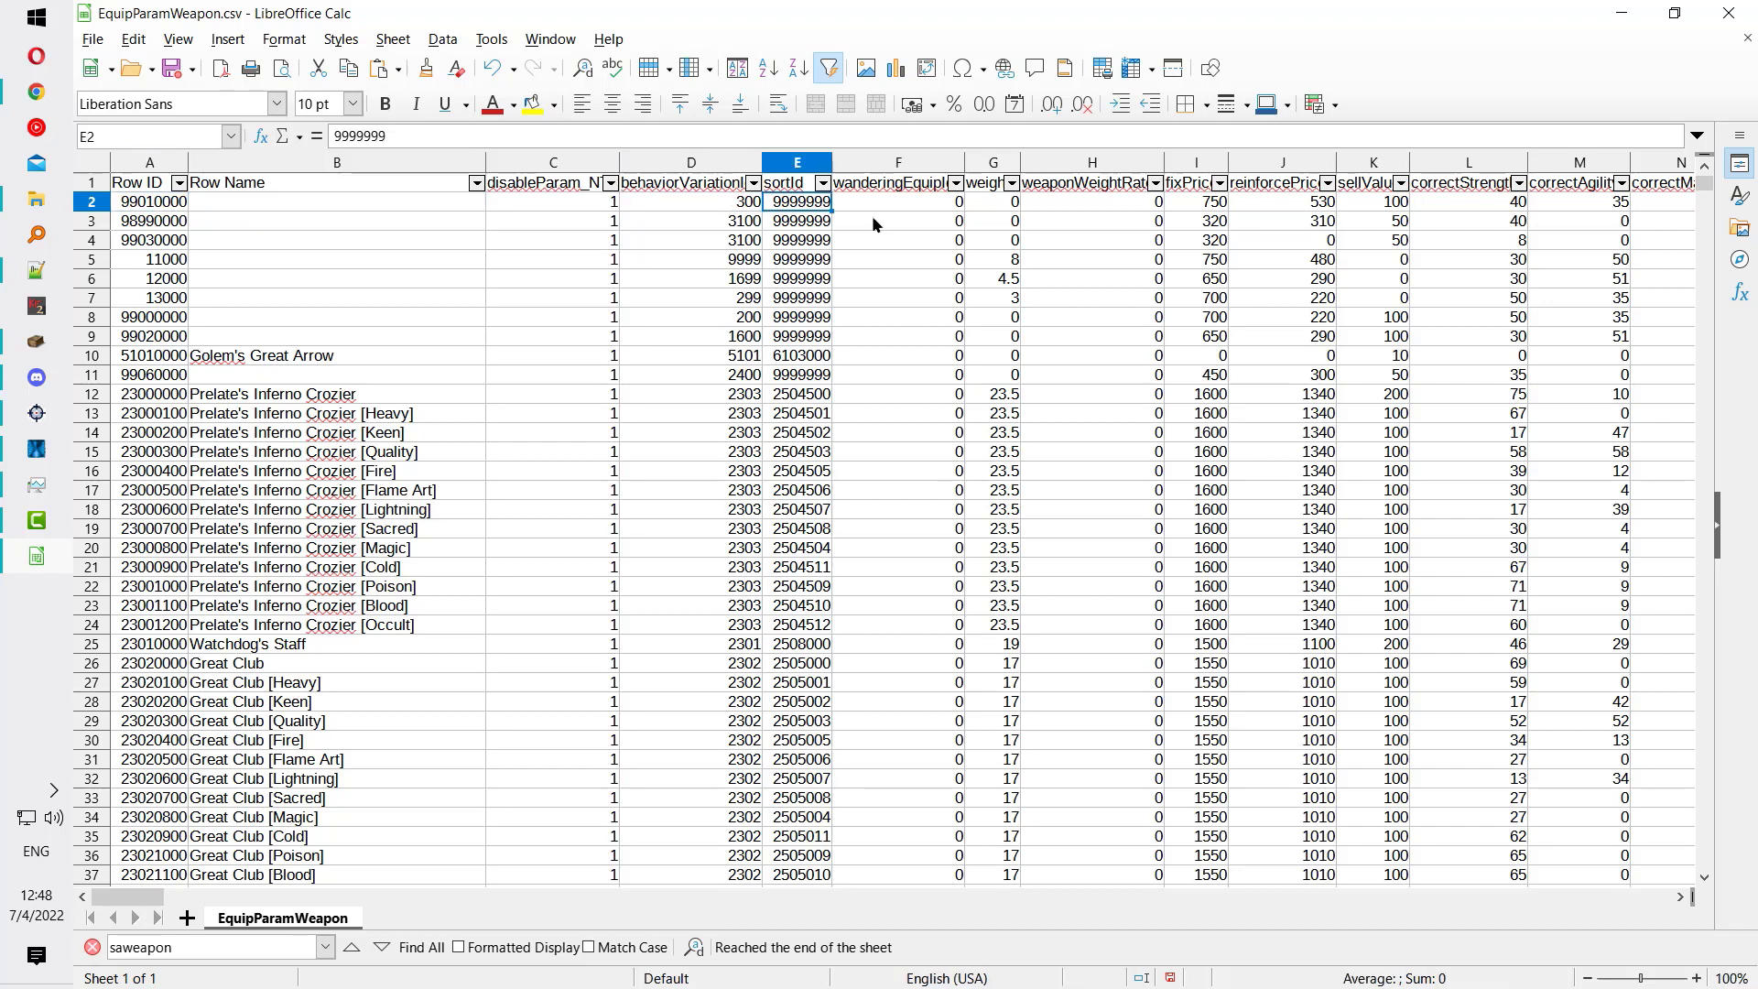
key(ctrl+Right)
key(Left)
key(Left)
key(Left)
key(Left)
key(Left)
key(Left)
key(Left)
key(Left)
key(Left)
key(Left)
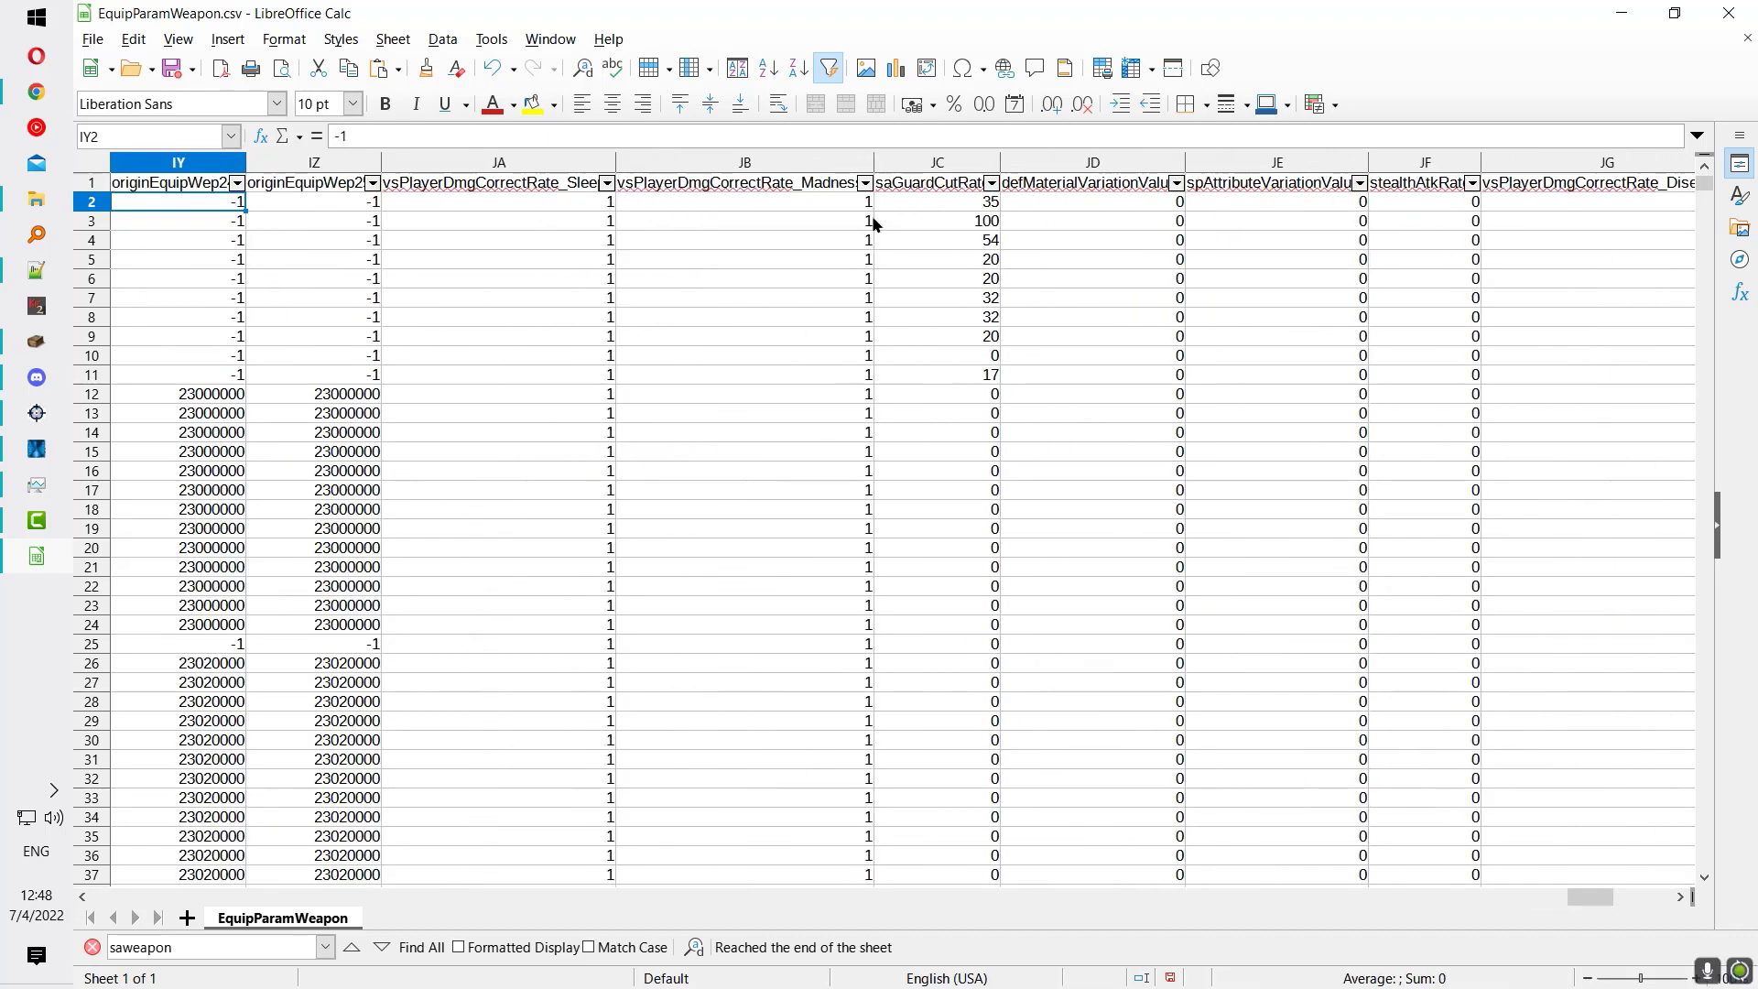
key(Left)
key(Left)
key(Left)
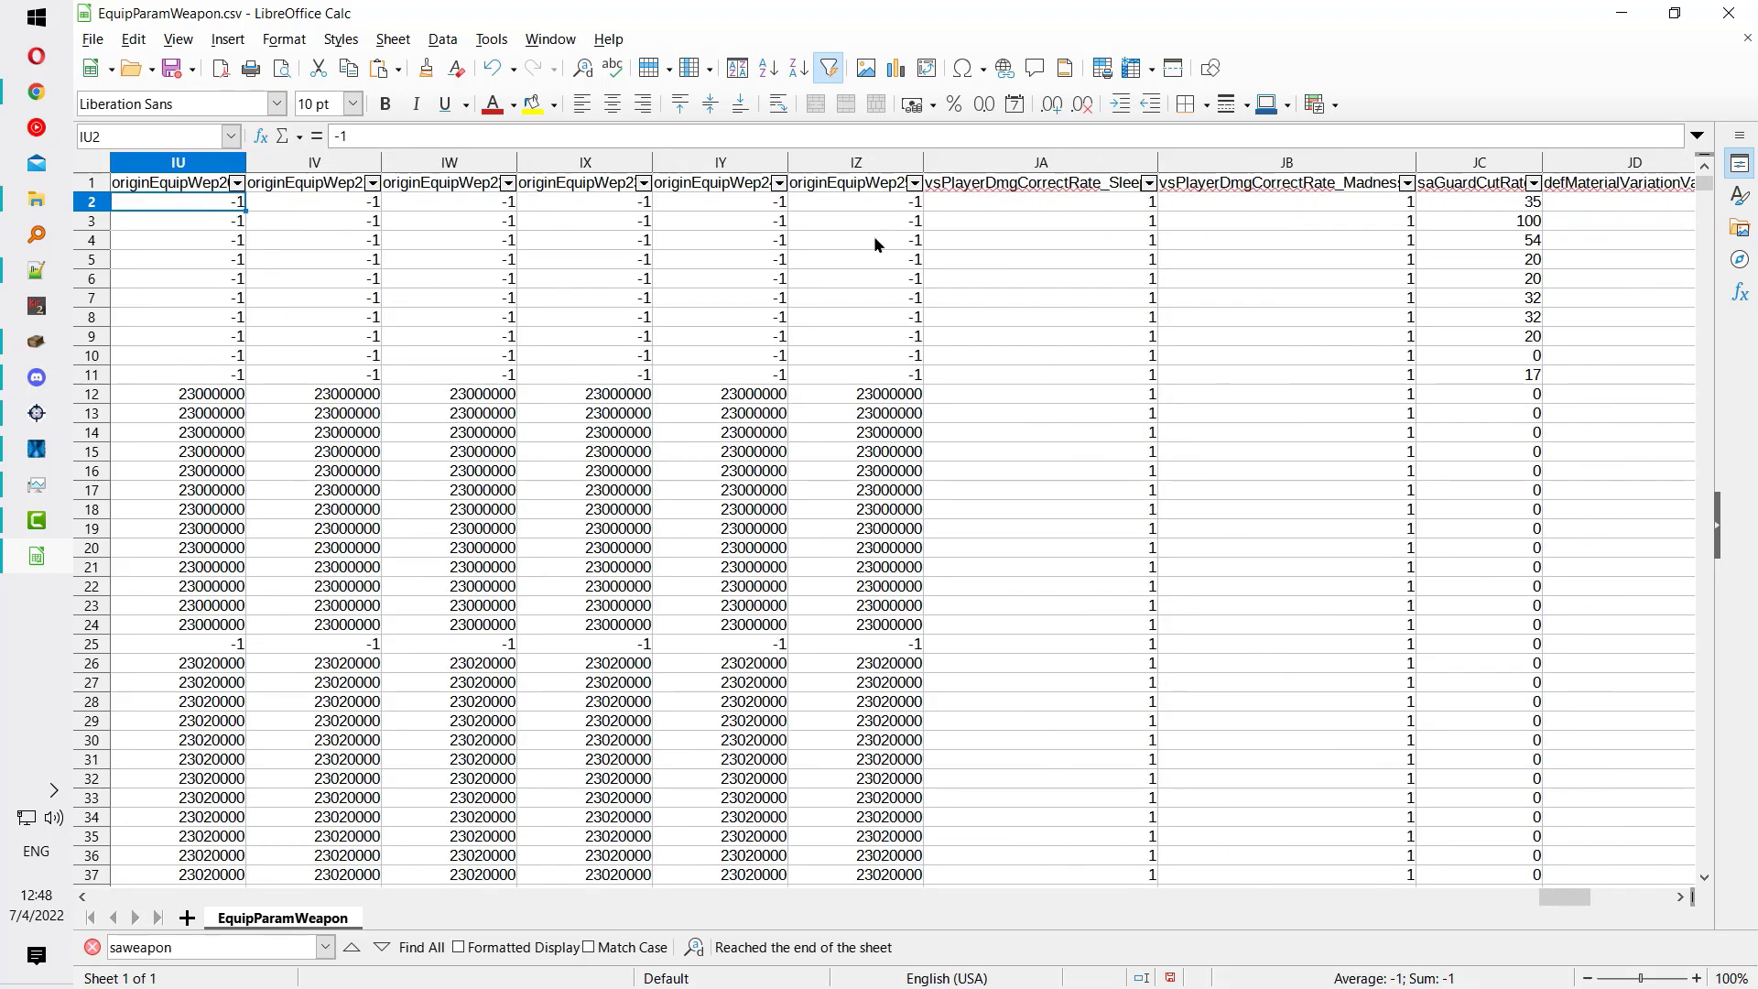
Step: Find "saweapon" again and check the top saWeaponDamage values against the weapon names in the Row Name column
key(ctrl+f)
key(Return)
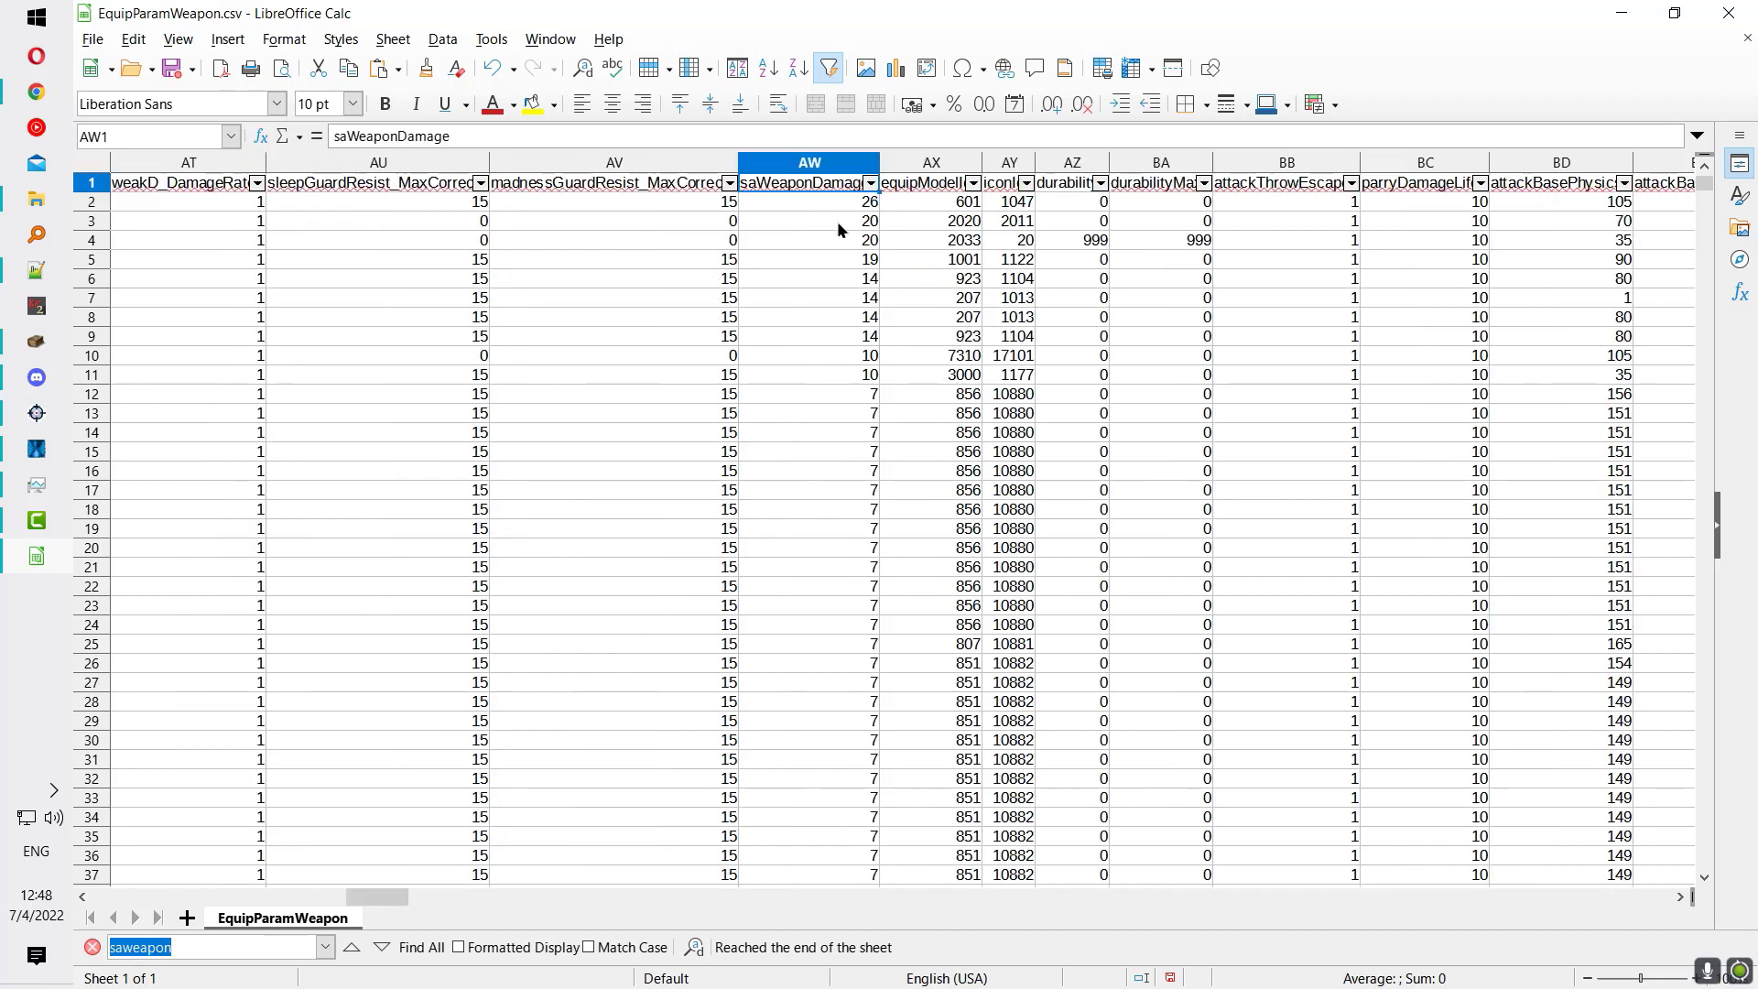
click(850, 201)
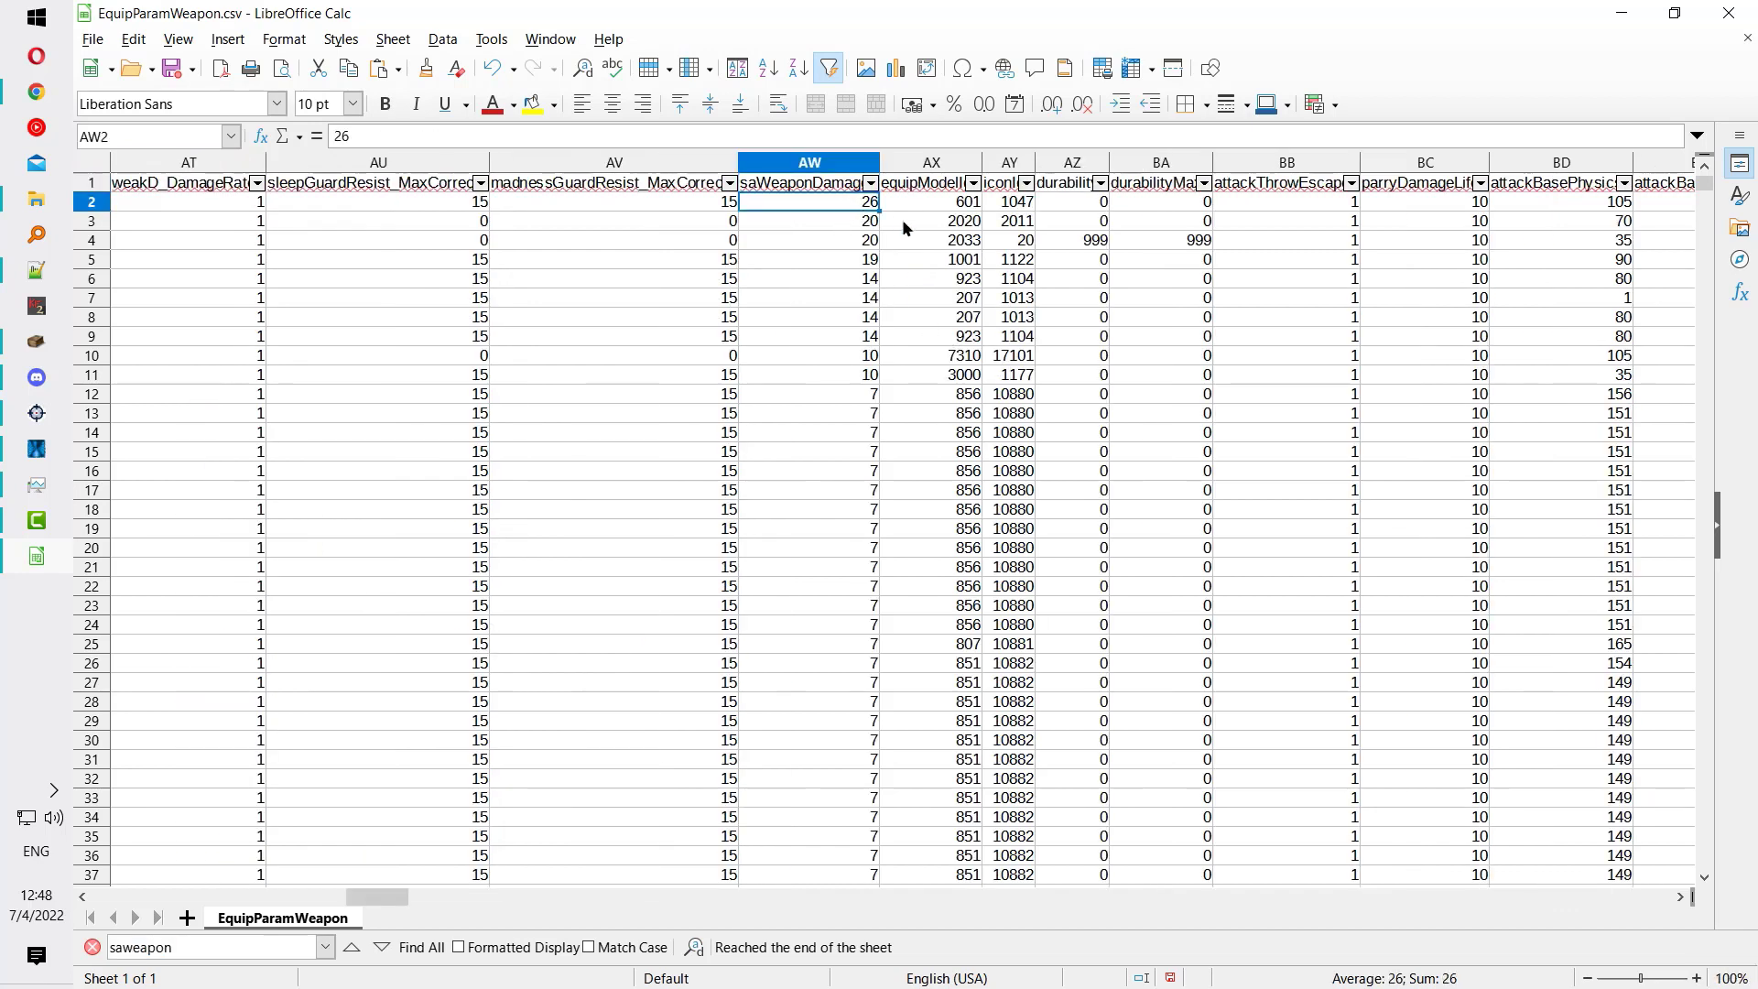
key(Home)
click(384, 221)
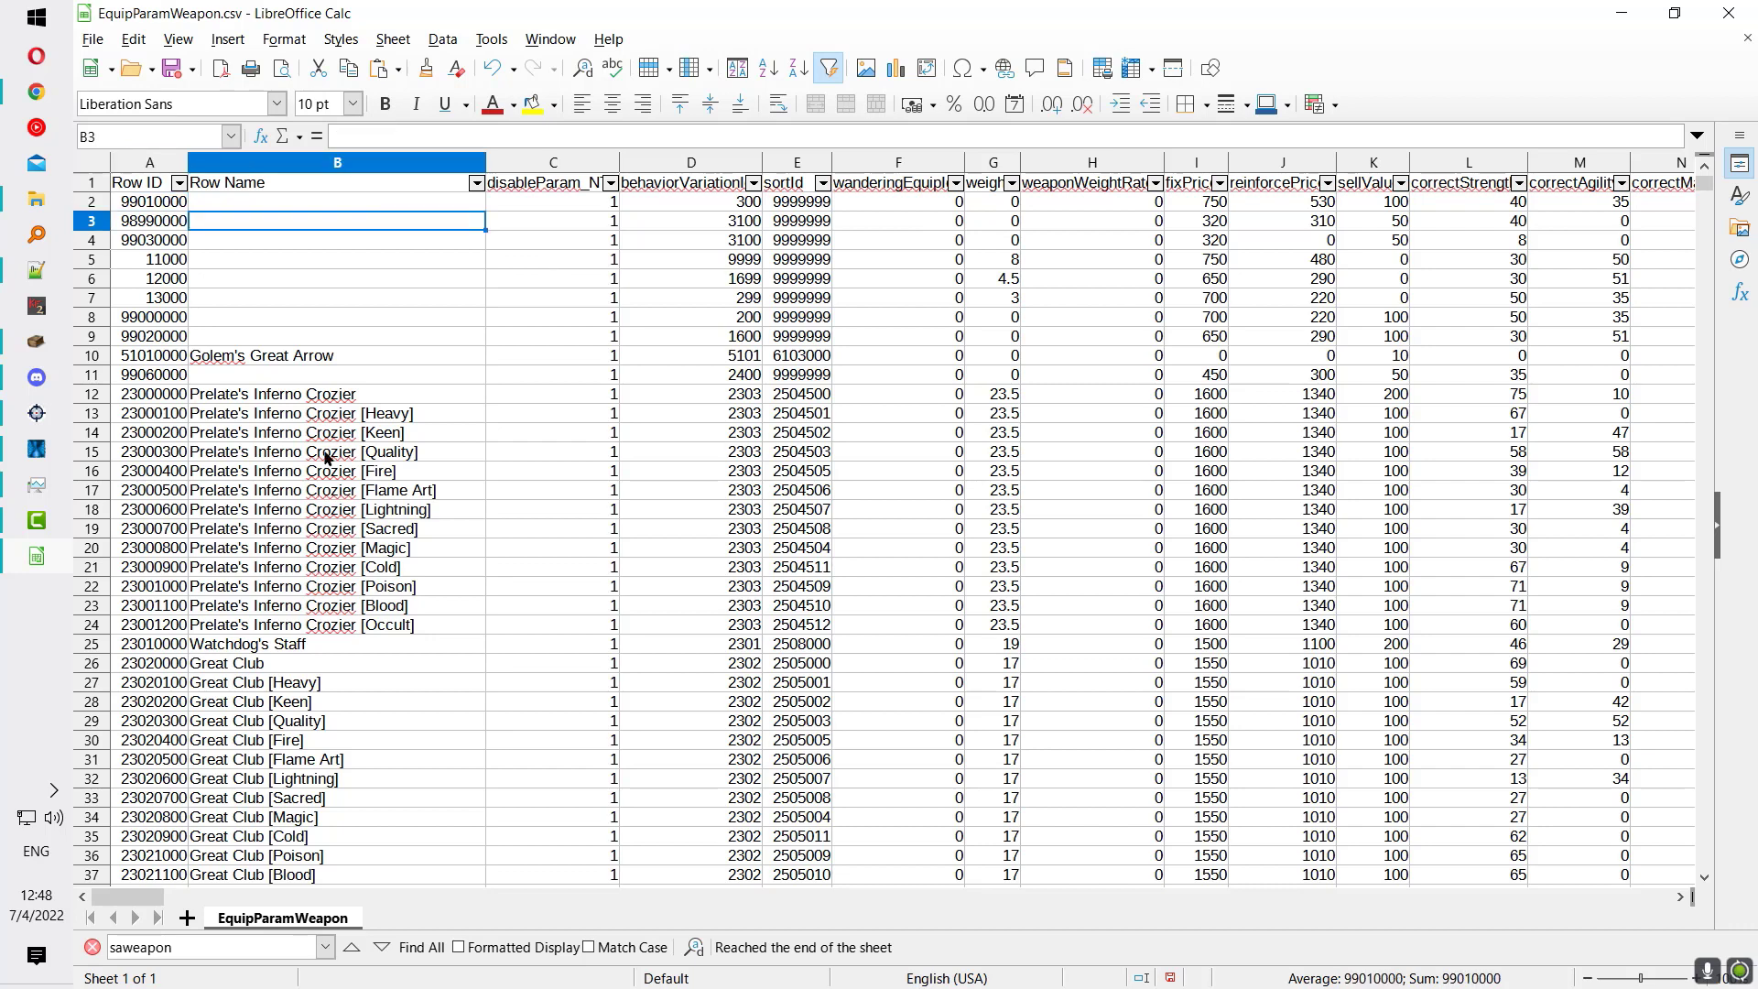
click(329, 452)
Step: Select the Row ID and Row Name columns and freeze the sheet's first column
click(387, 165)
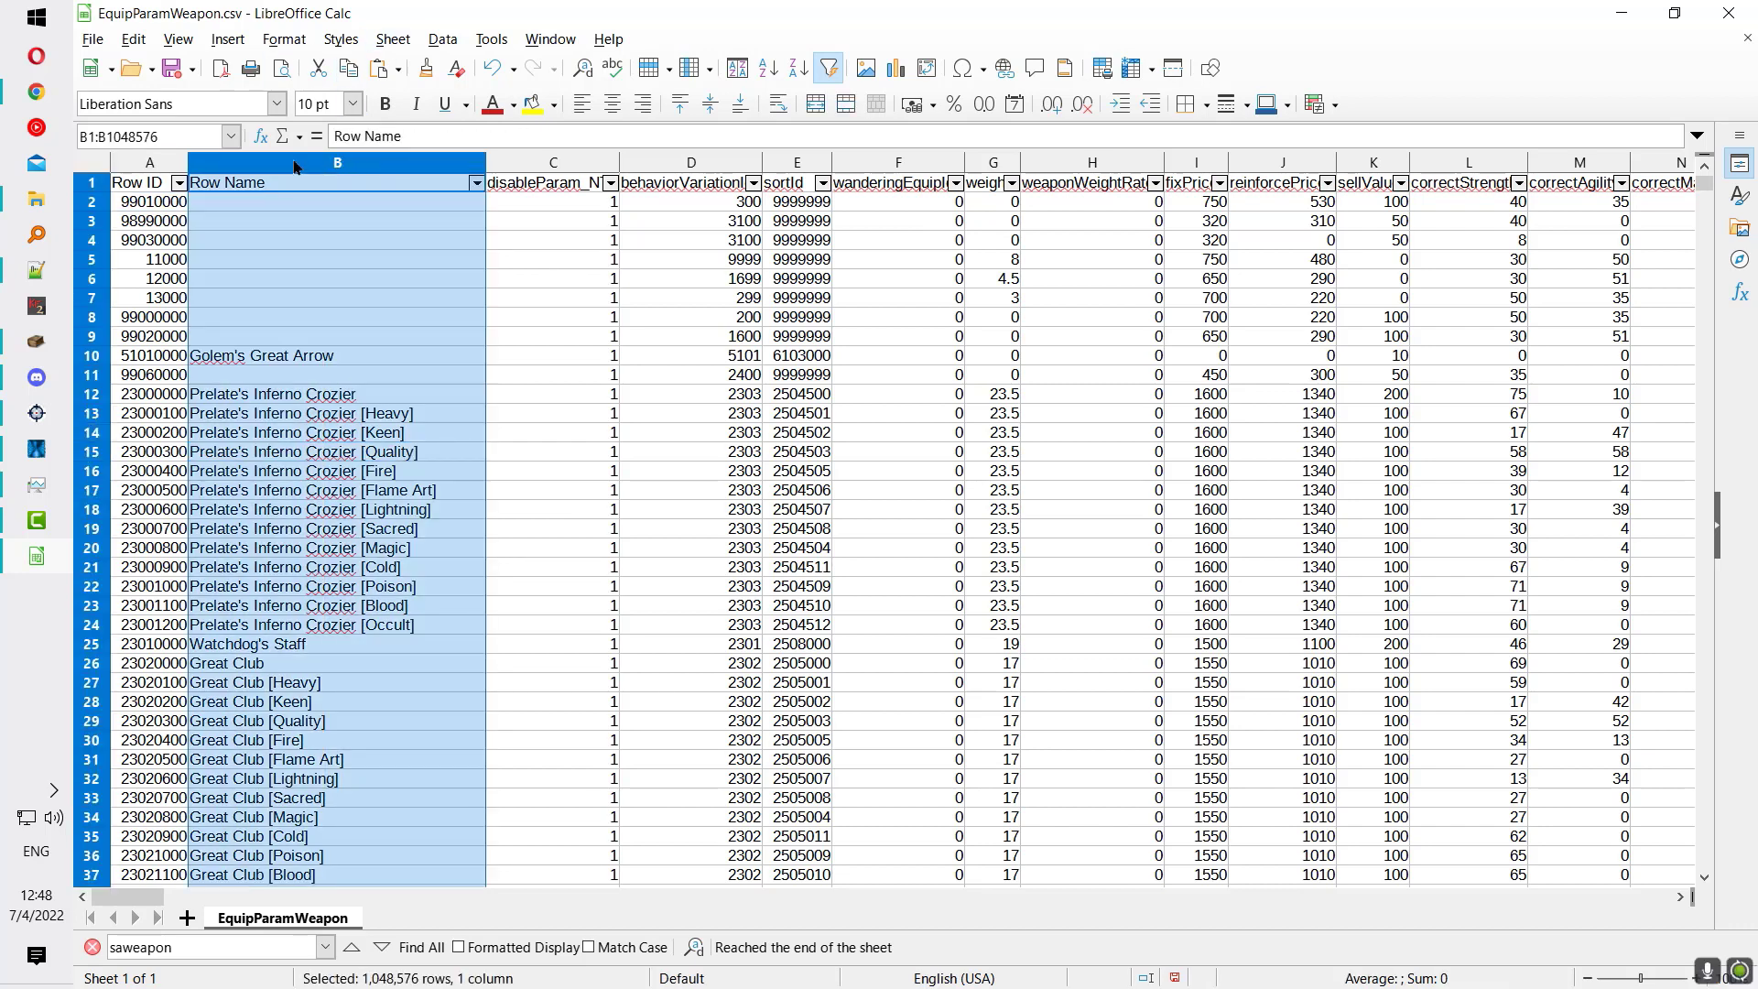
key(shift+Left)
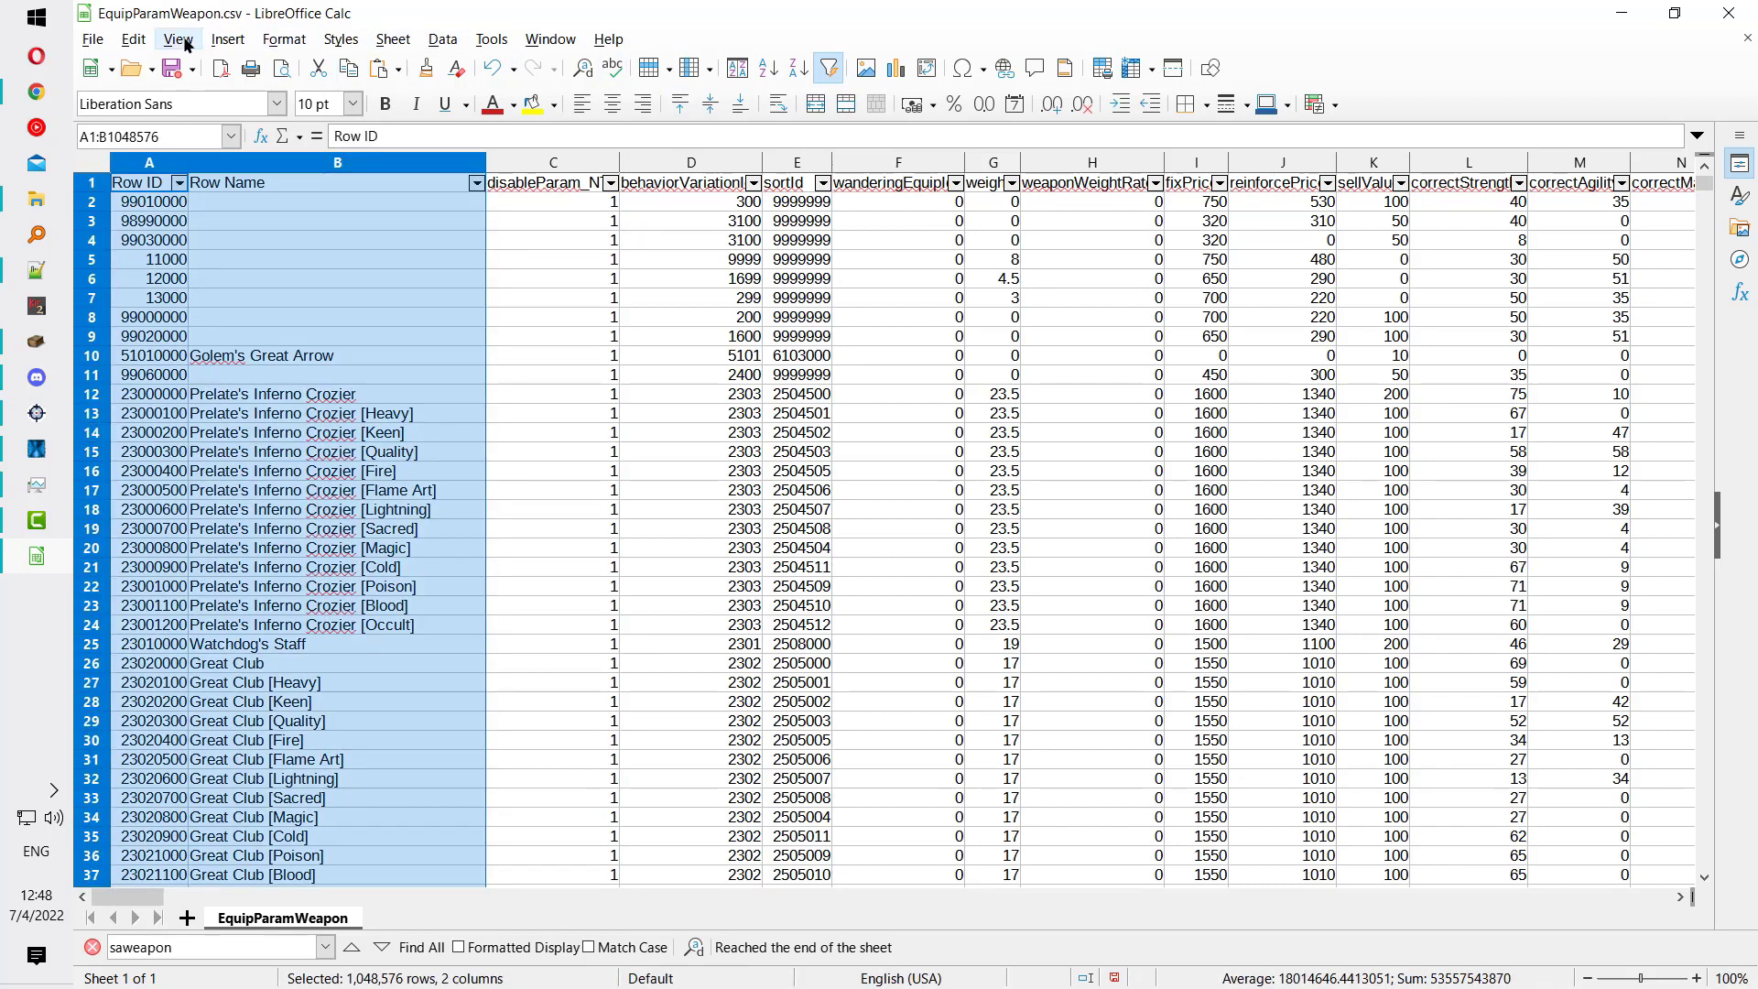
click(177, 38)
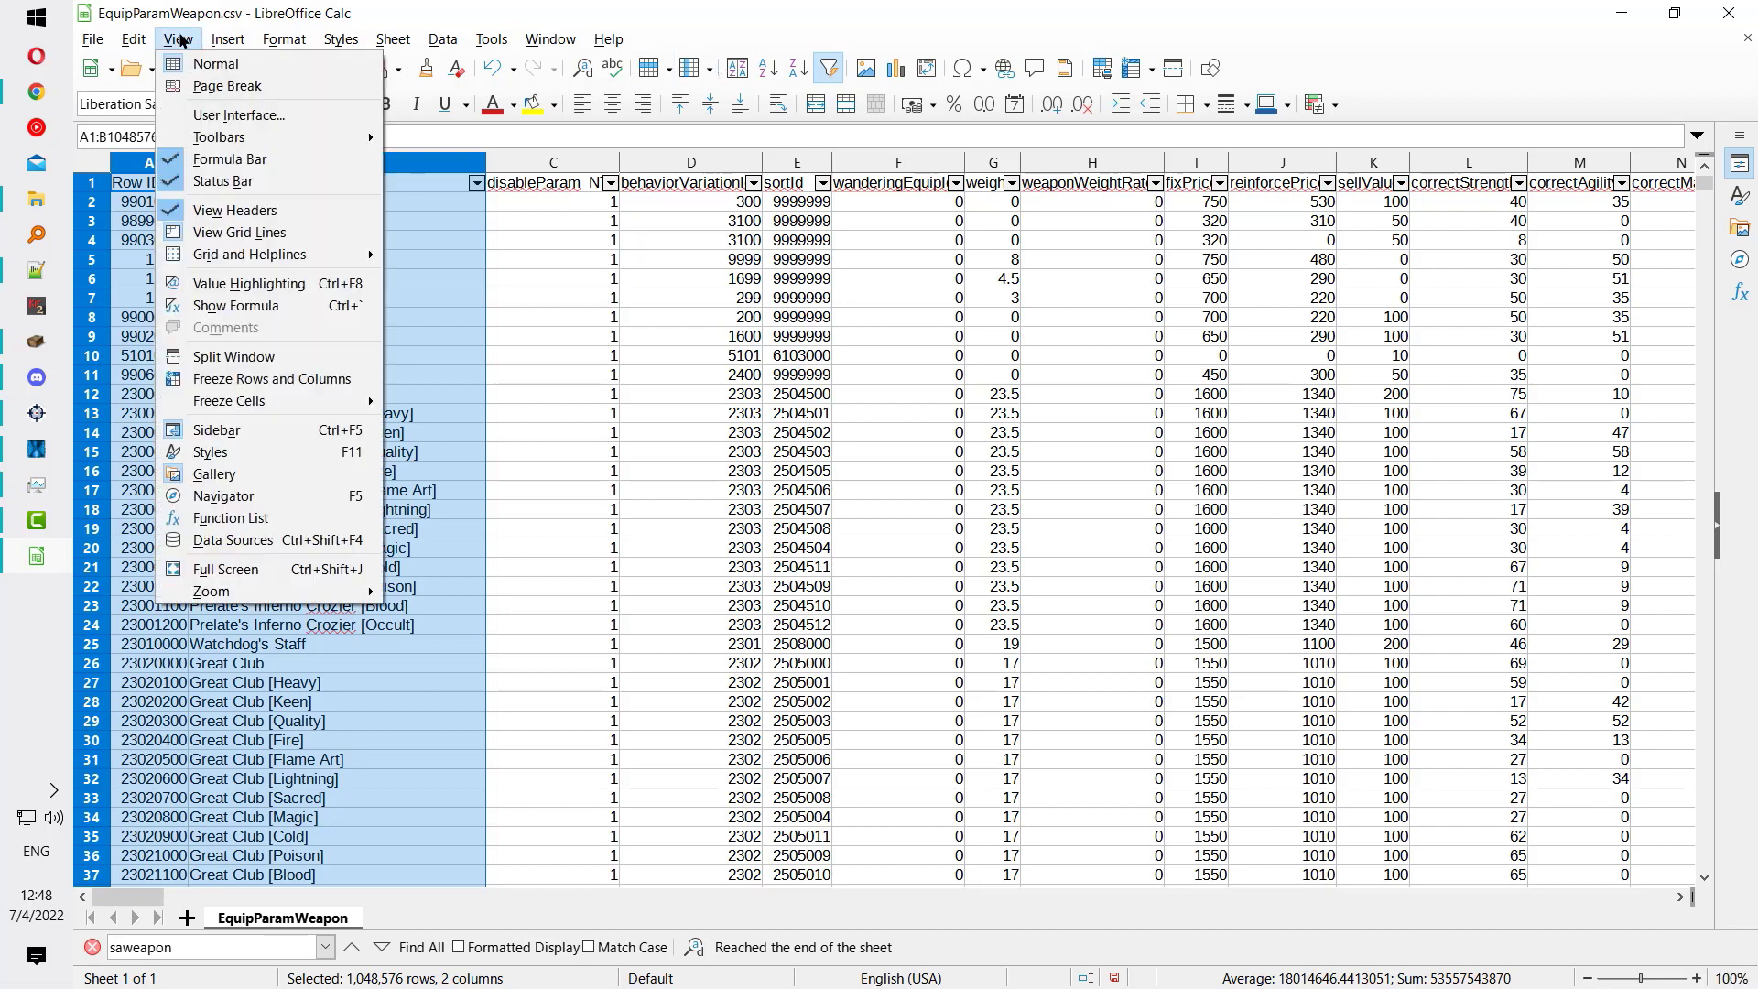
mouse_move(221, 396)
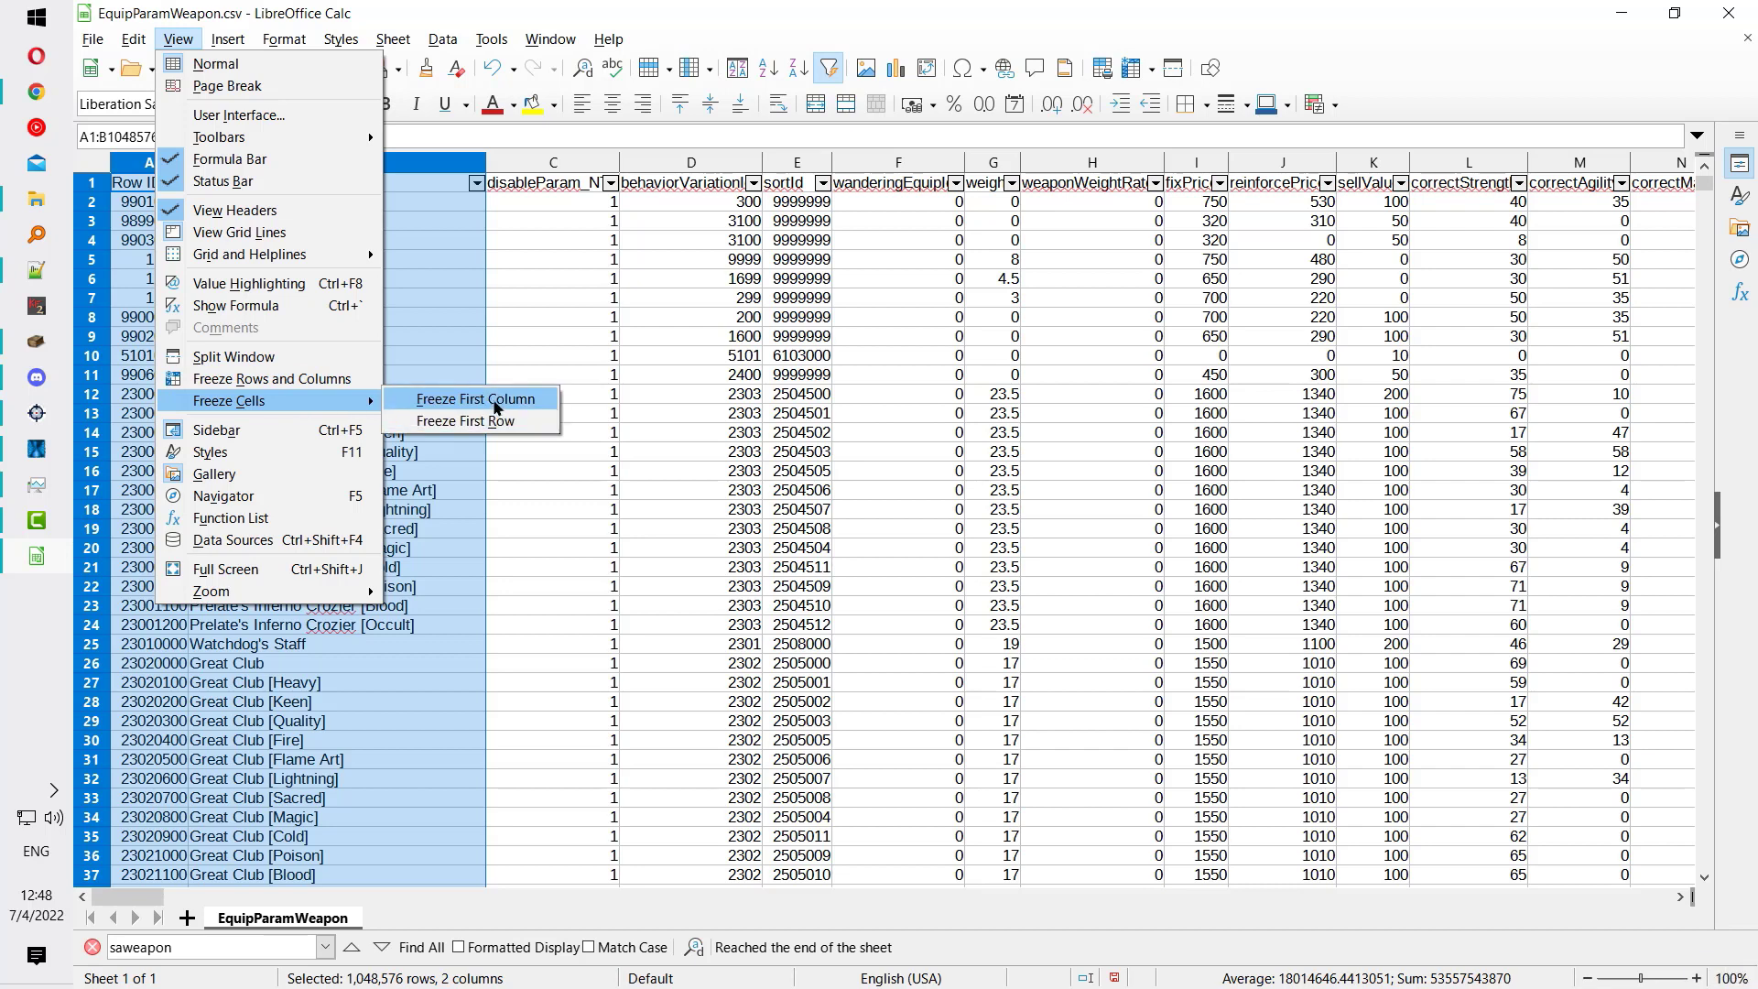
click(496, 400)
click(569, 299)
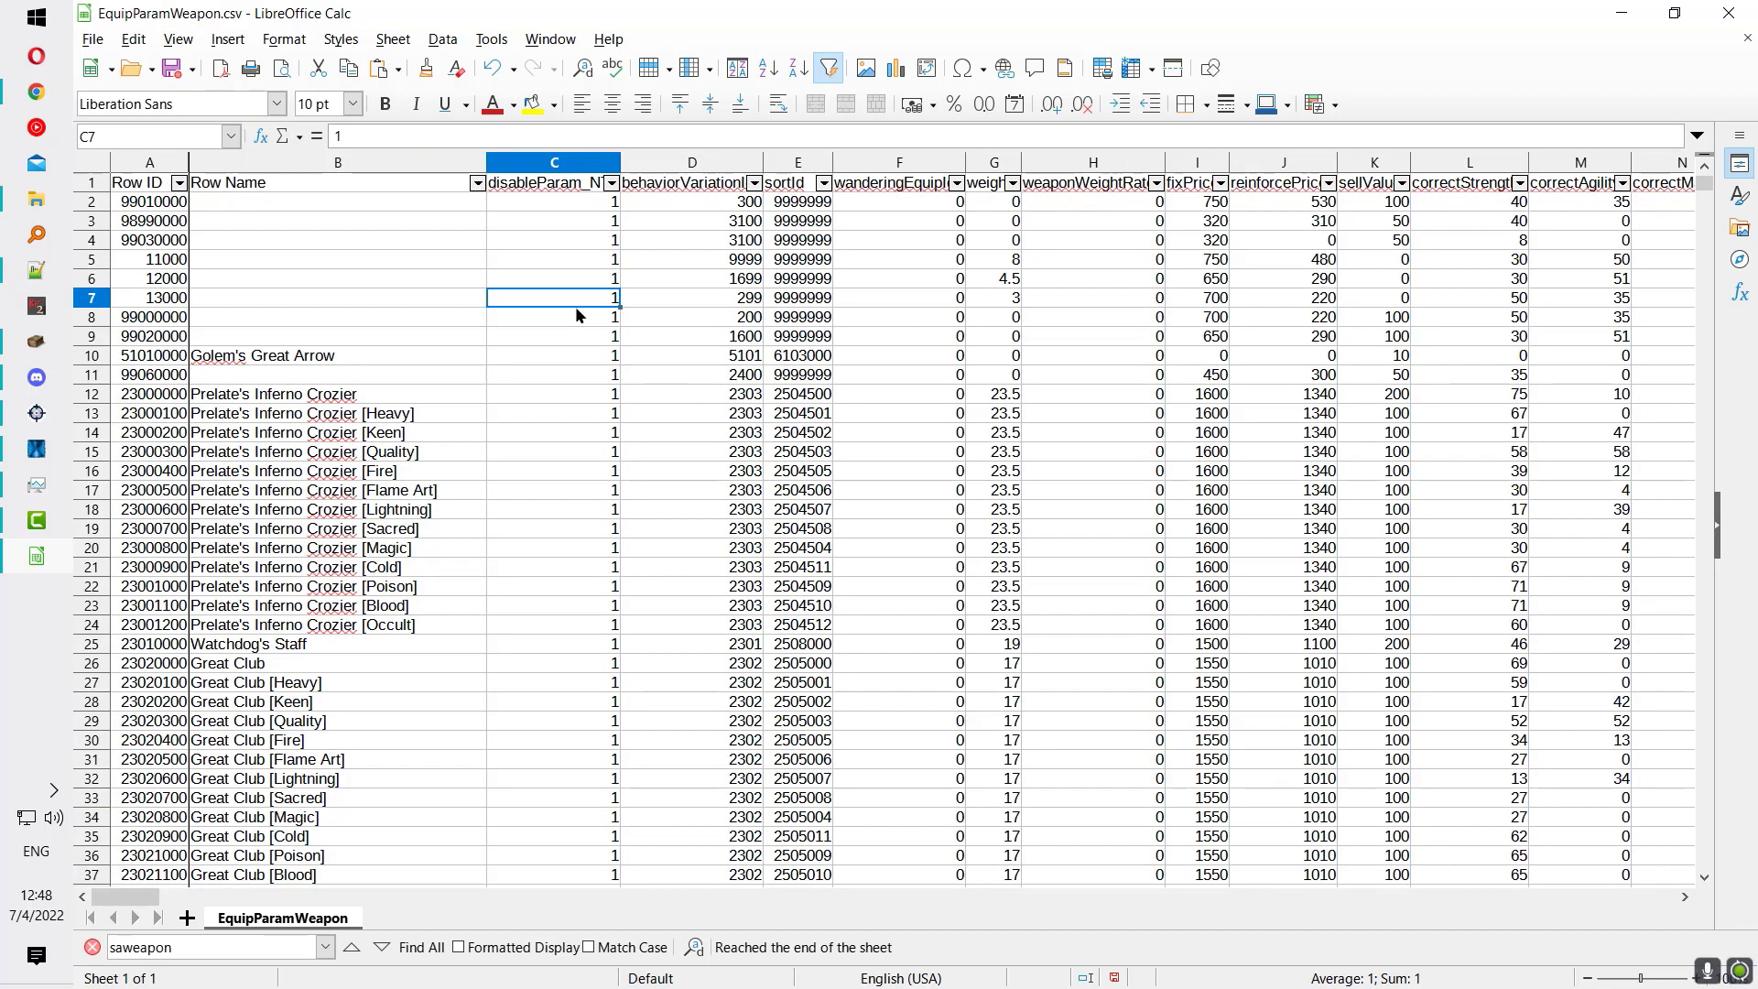
Step: Remove the existing freeze from the sheet's first column
key(Left)
click(338, 162)
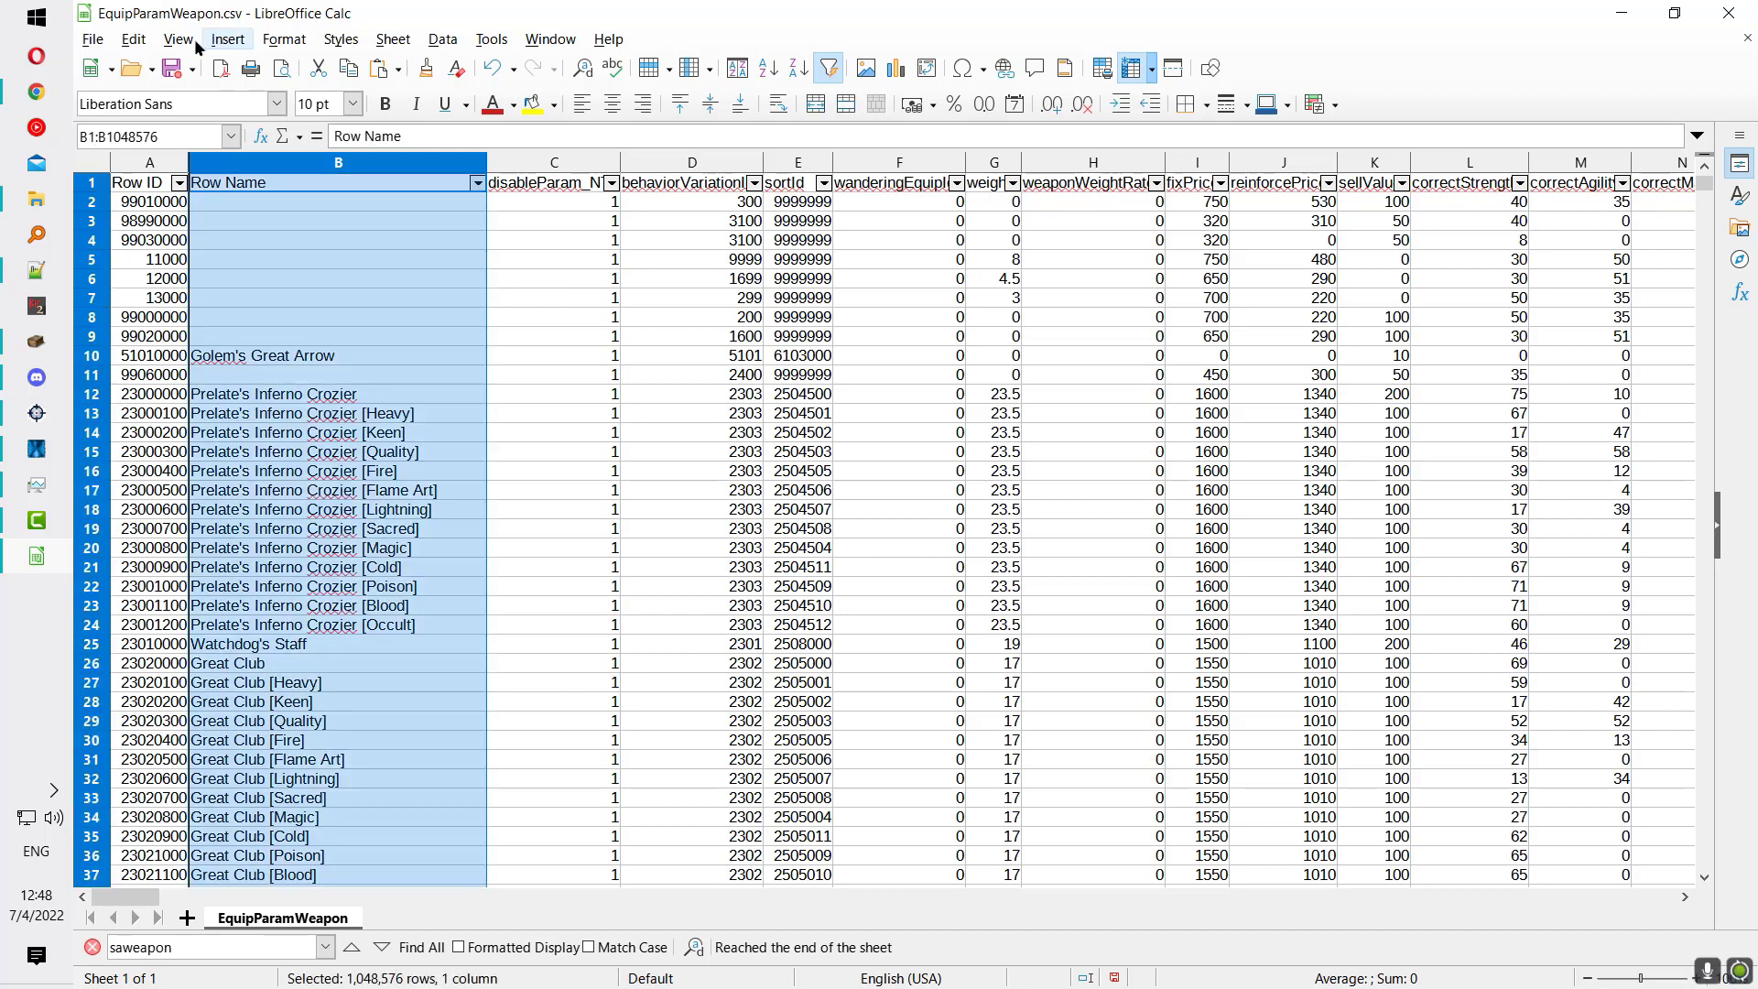
click(178, 39)
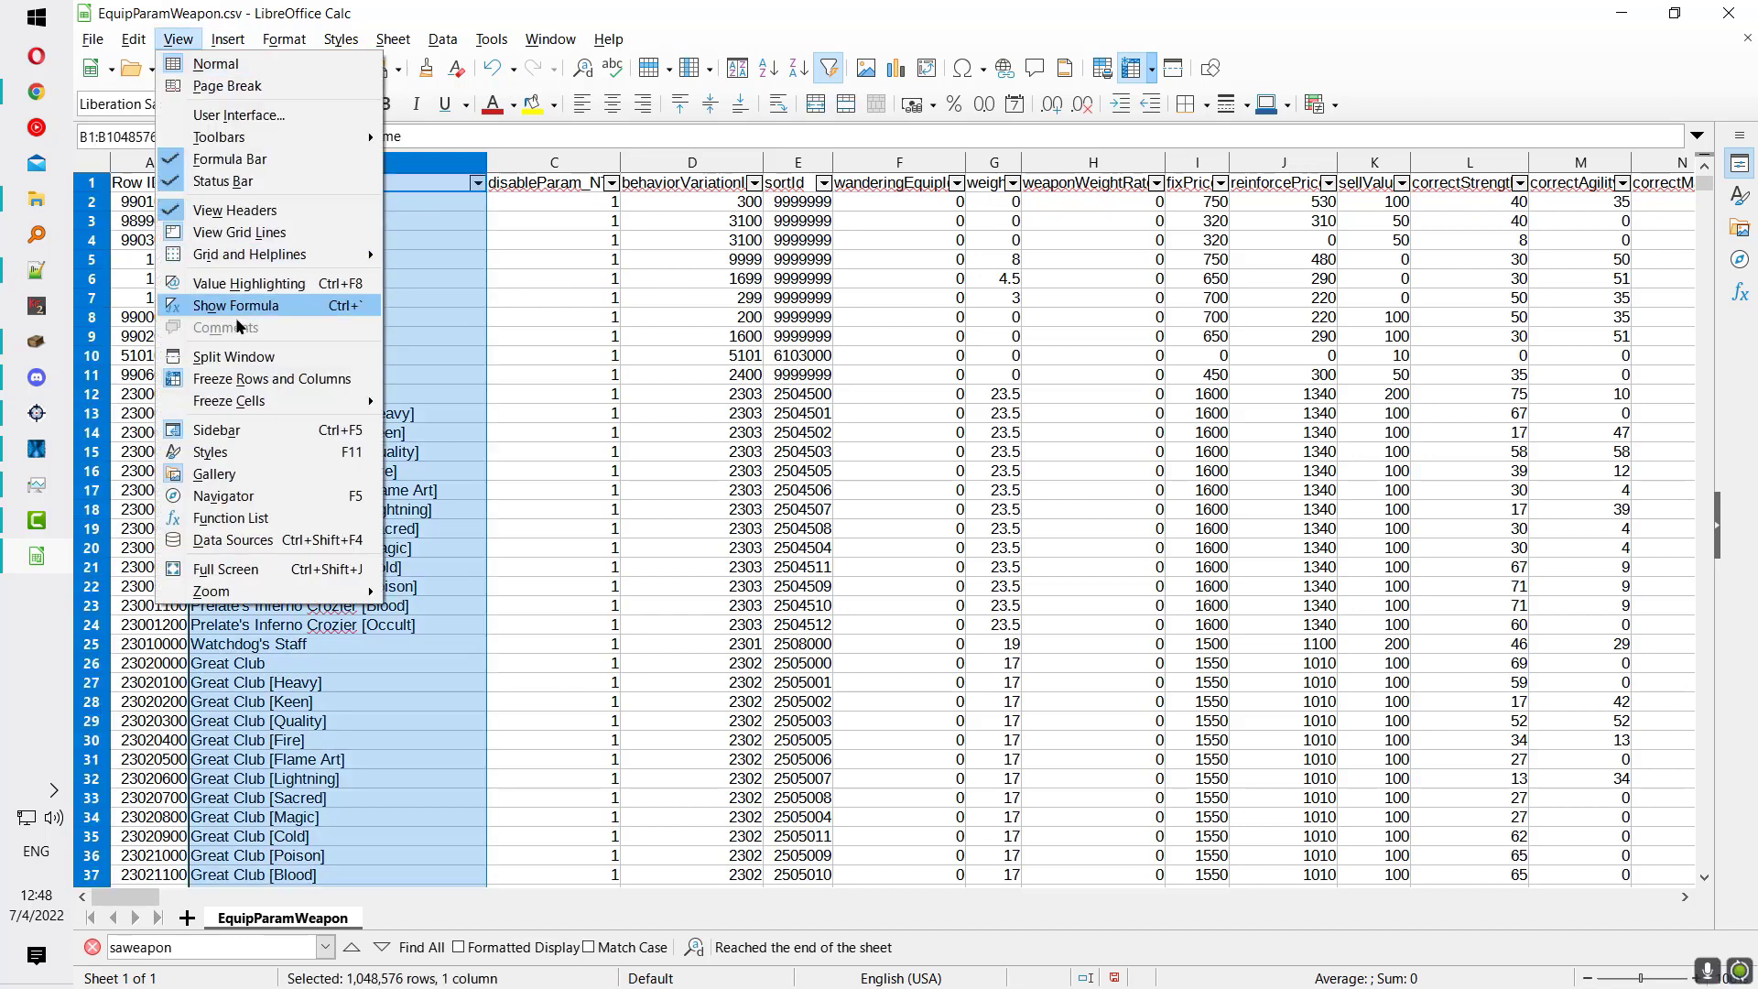
click(257, 383)
click(628, 210)
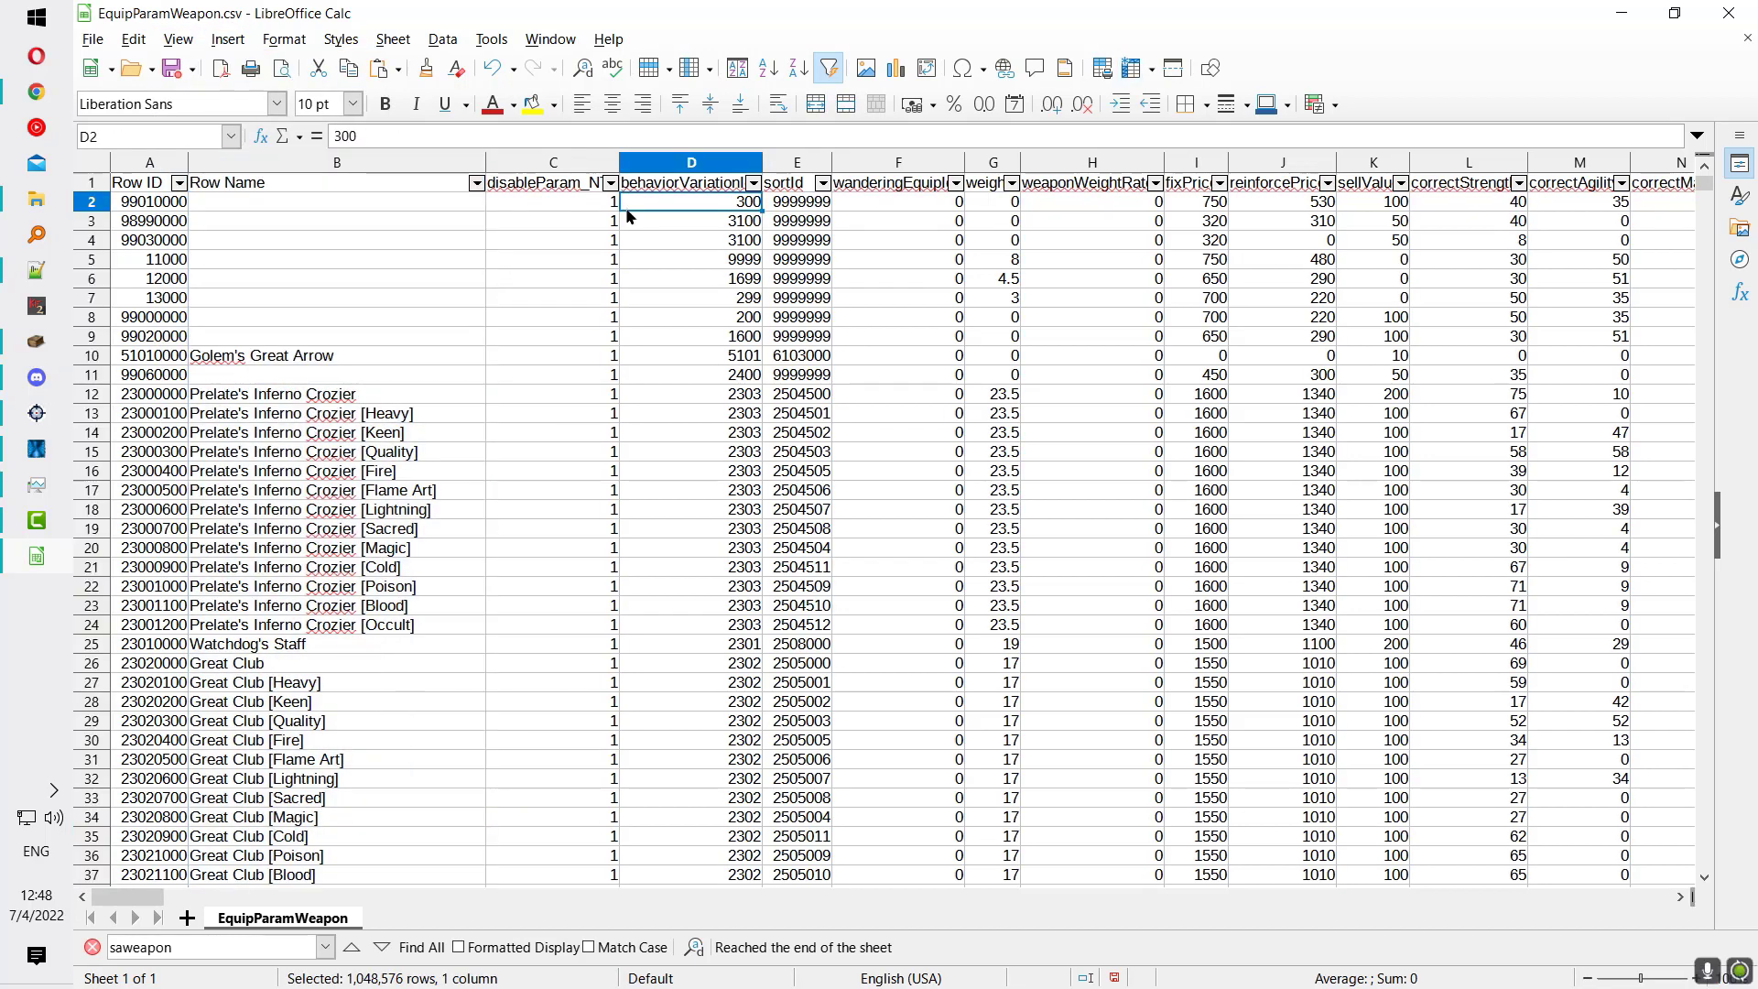
Step: Select the disableParam_NT column and freeze the Row ID and Row Name columns before it
click(395, 163)
click(526, 177)
click(526, 164)
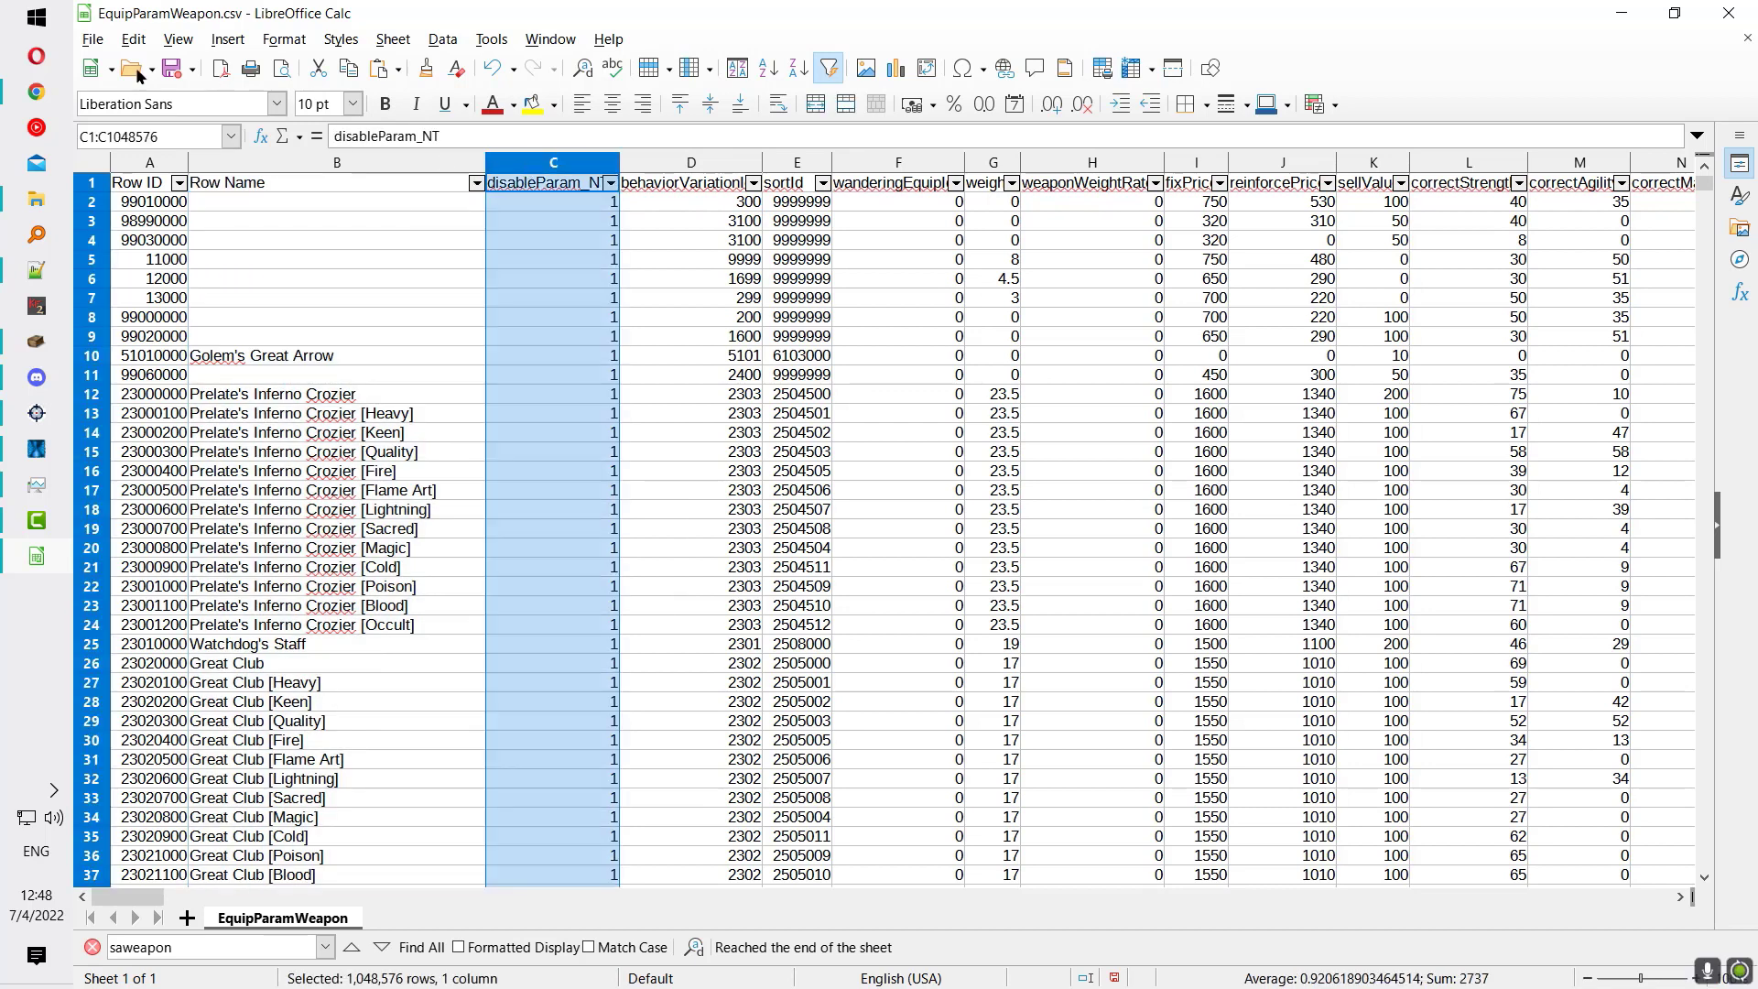
click(140, 40)
mouse_move(178, 40)
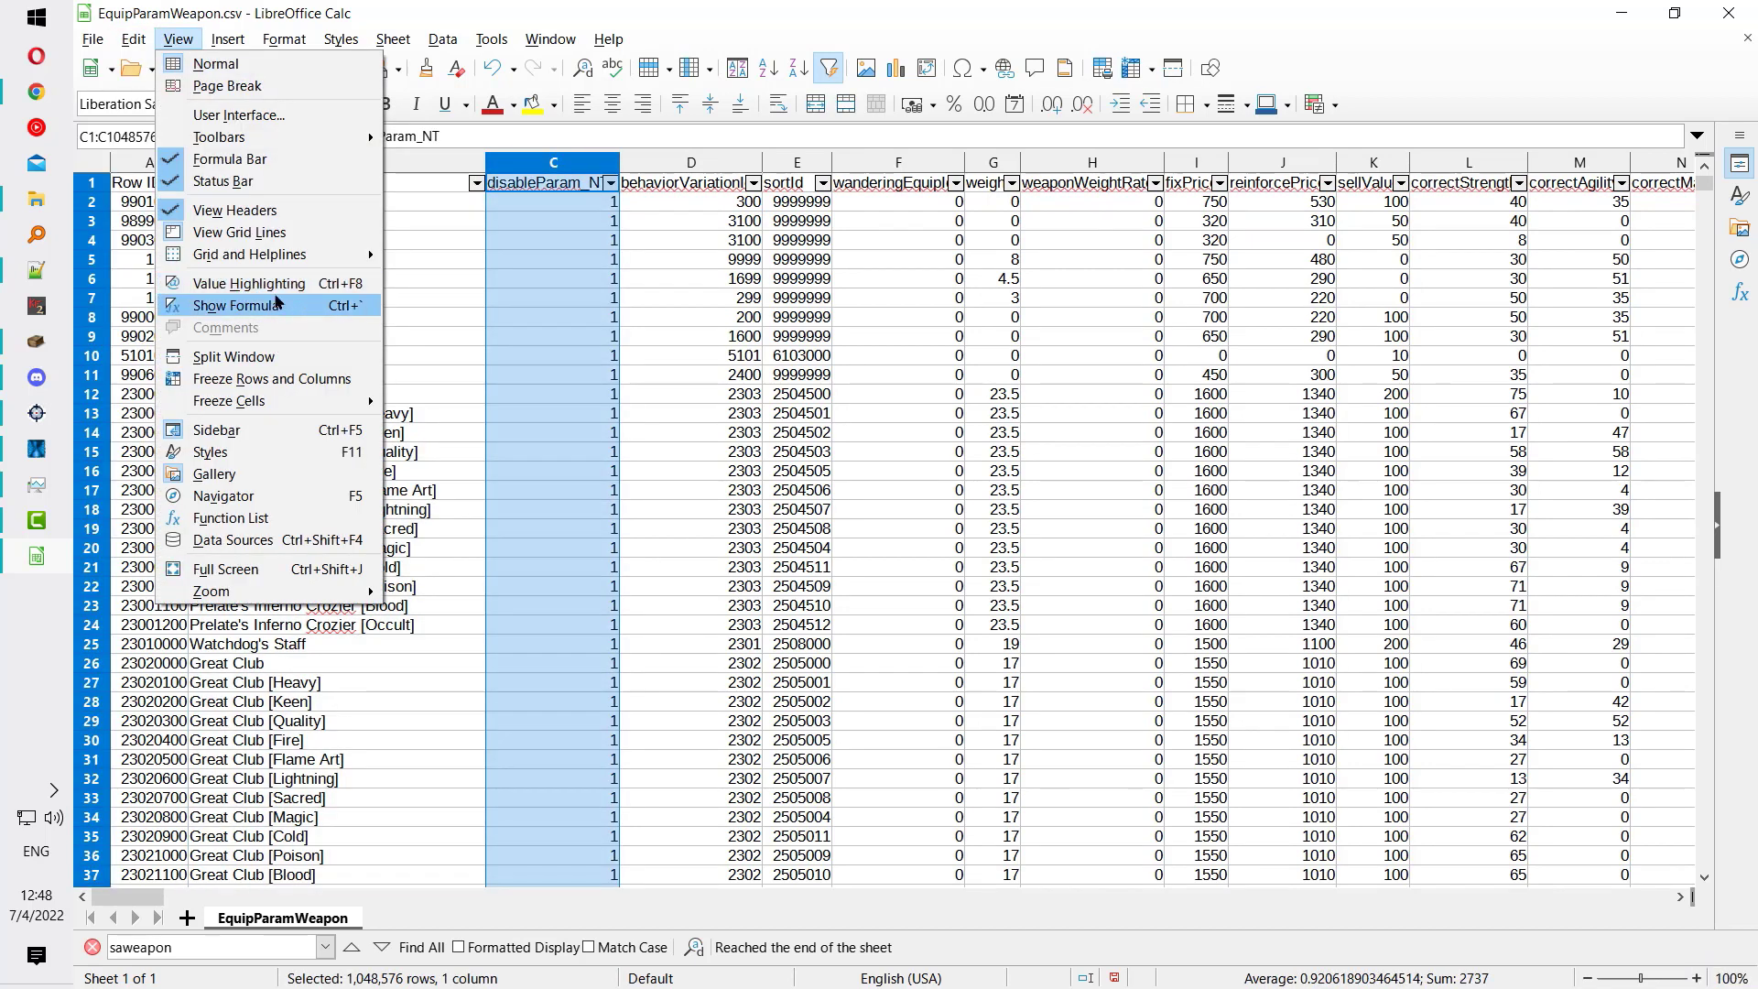
click(272, 378)
click(688, 224)
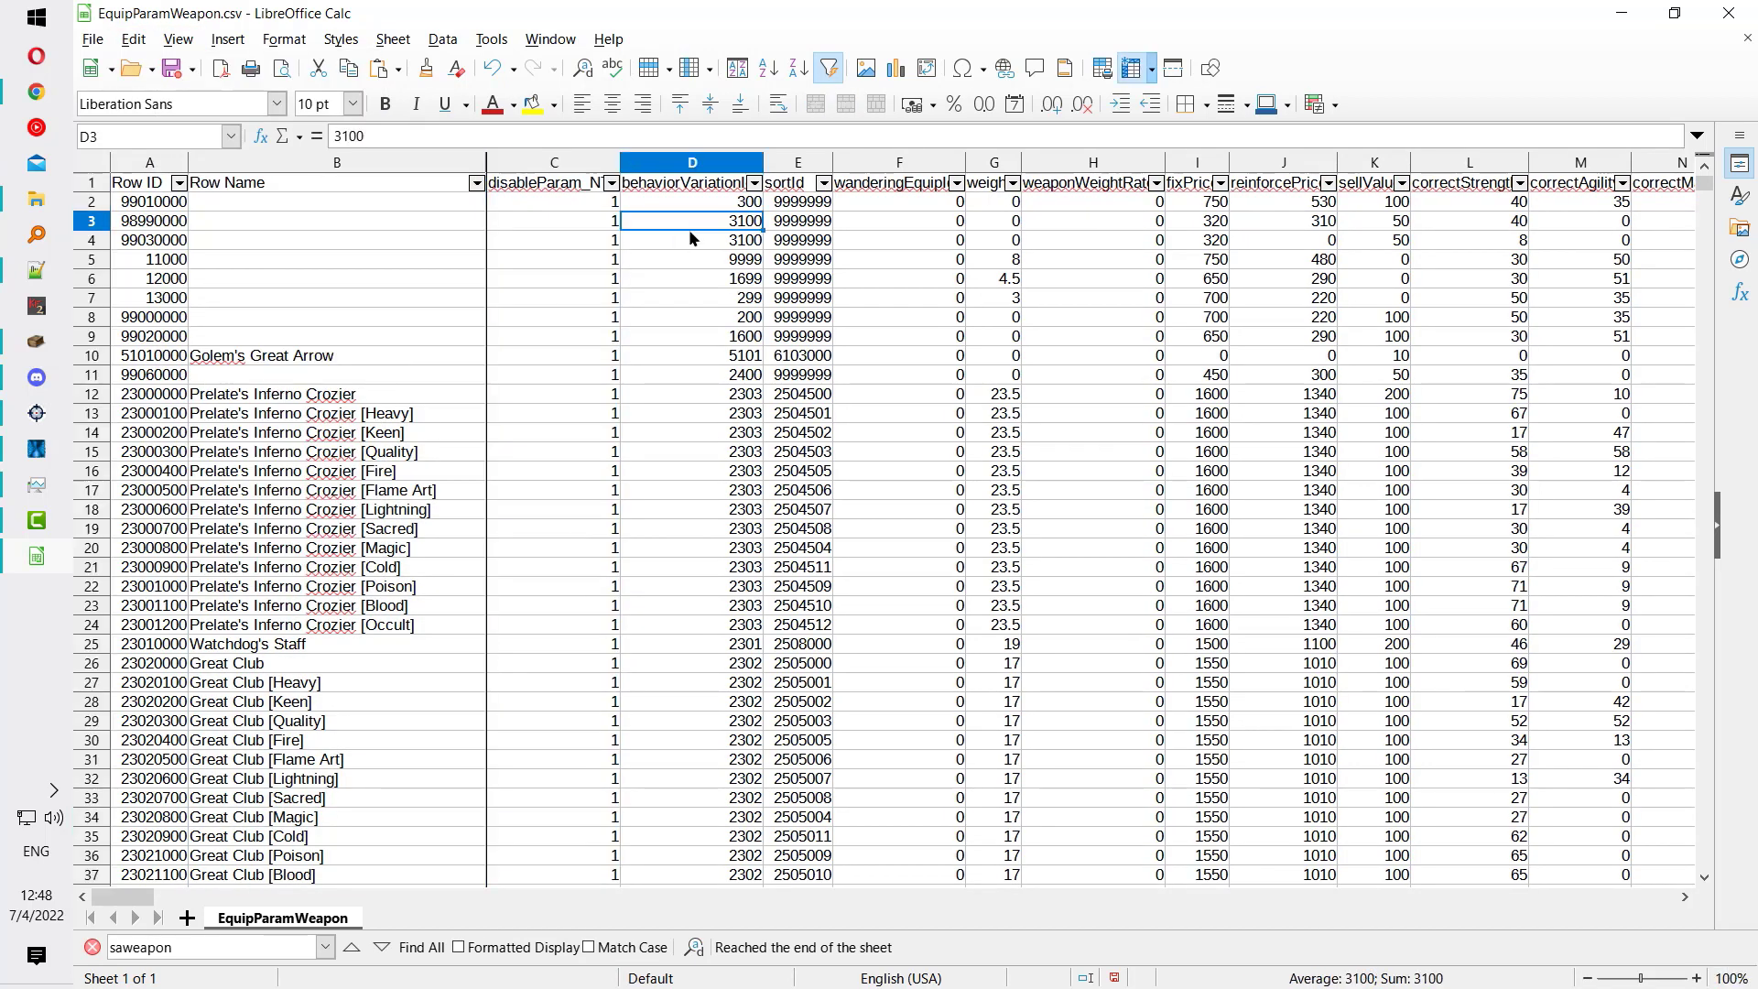
Step: Browse across the parameter columns to attackBaseFire to check that Row ID and Row Name remain beside them
key(Right)
key(Right)
key(Right)
key(Right)
key(Right)
key(Right)
key(Right)
key(Right)
key(Right)
key(Right)
key(Right)
key(Right)
key(Right)
key(Right)
key(Right)
key(Right)
key(Right)
key(Right)
key(Right)
key(Right)
key(Right)
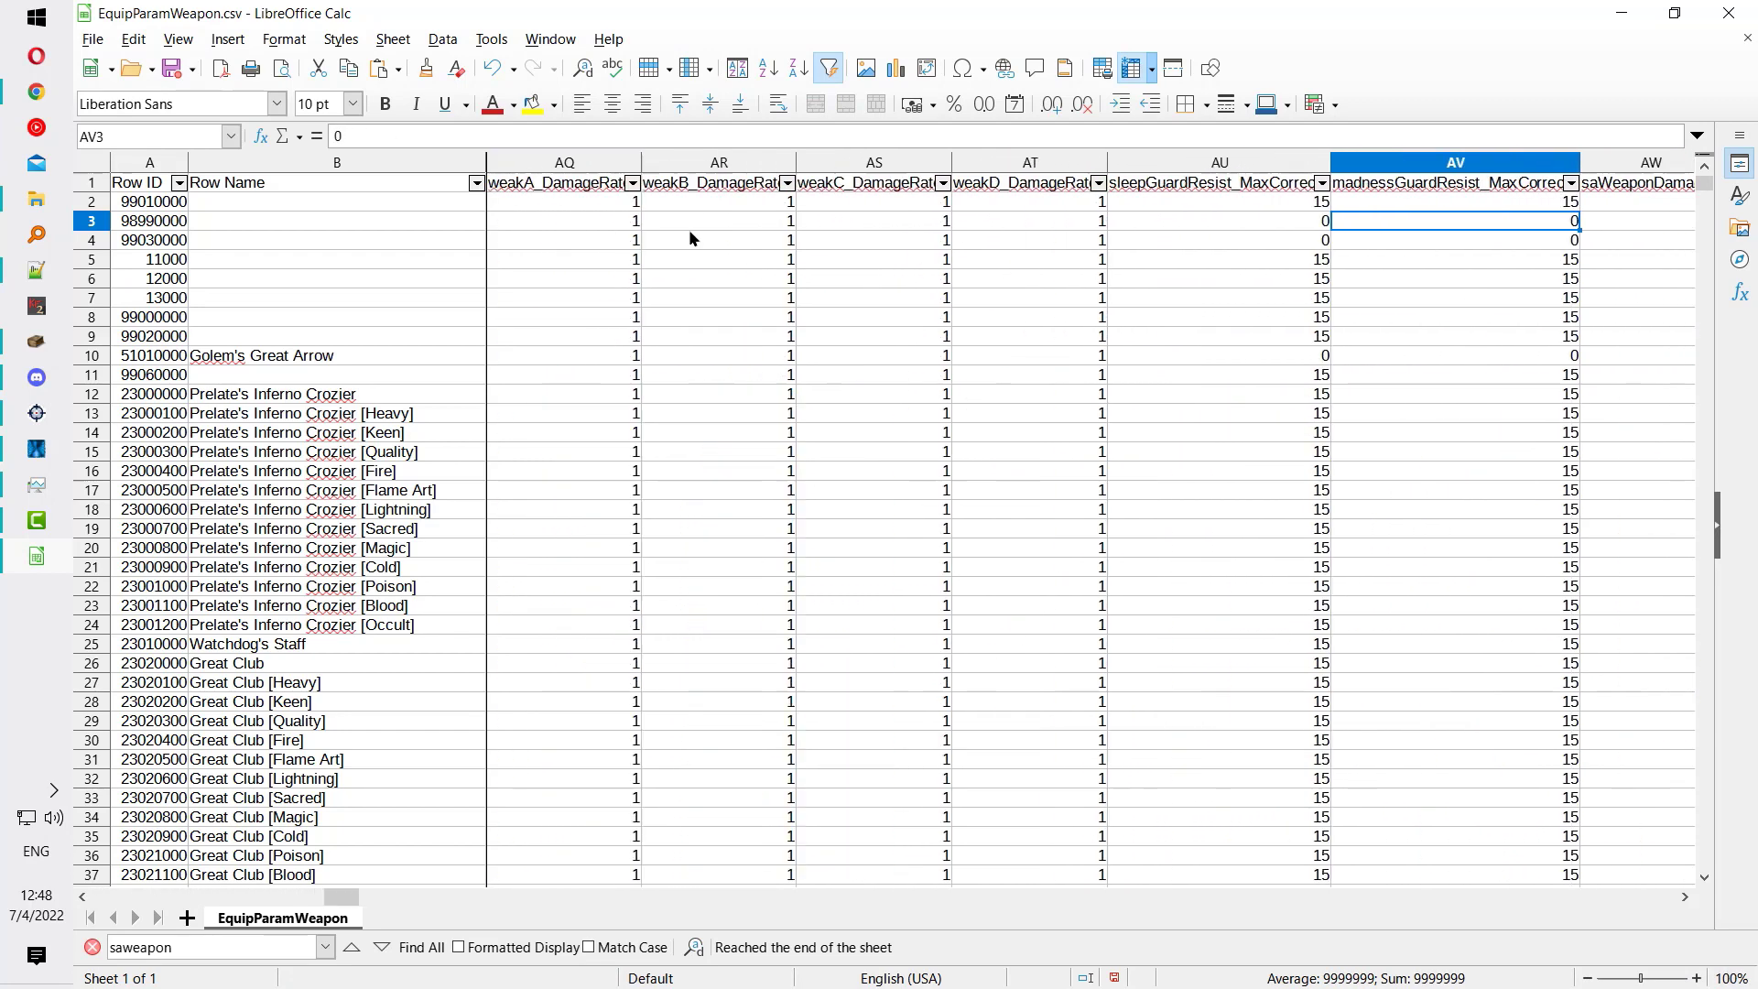
key(Right)
key(Right)
click(647, 242)
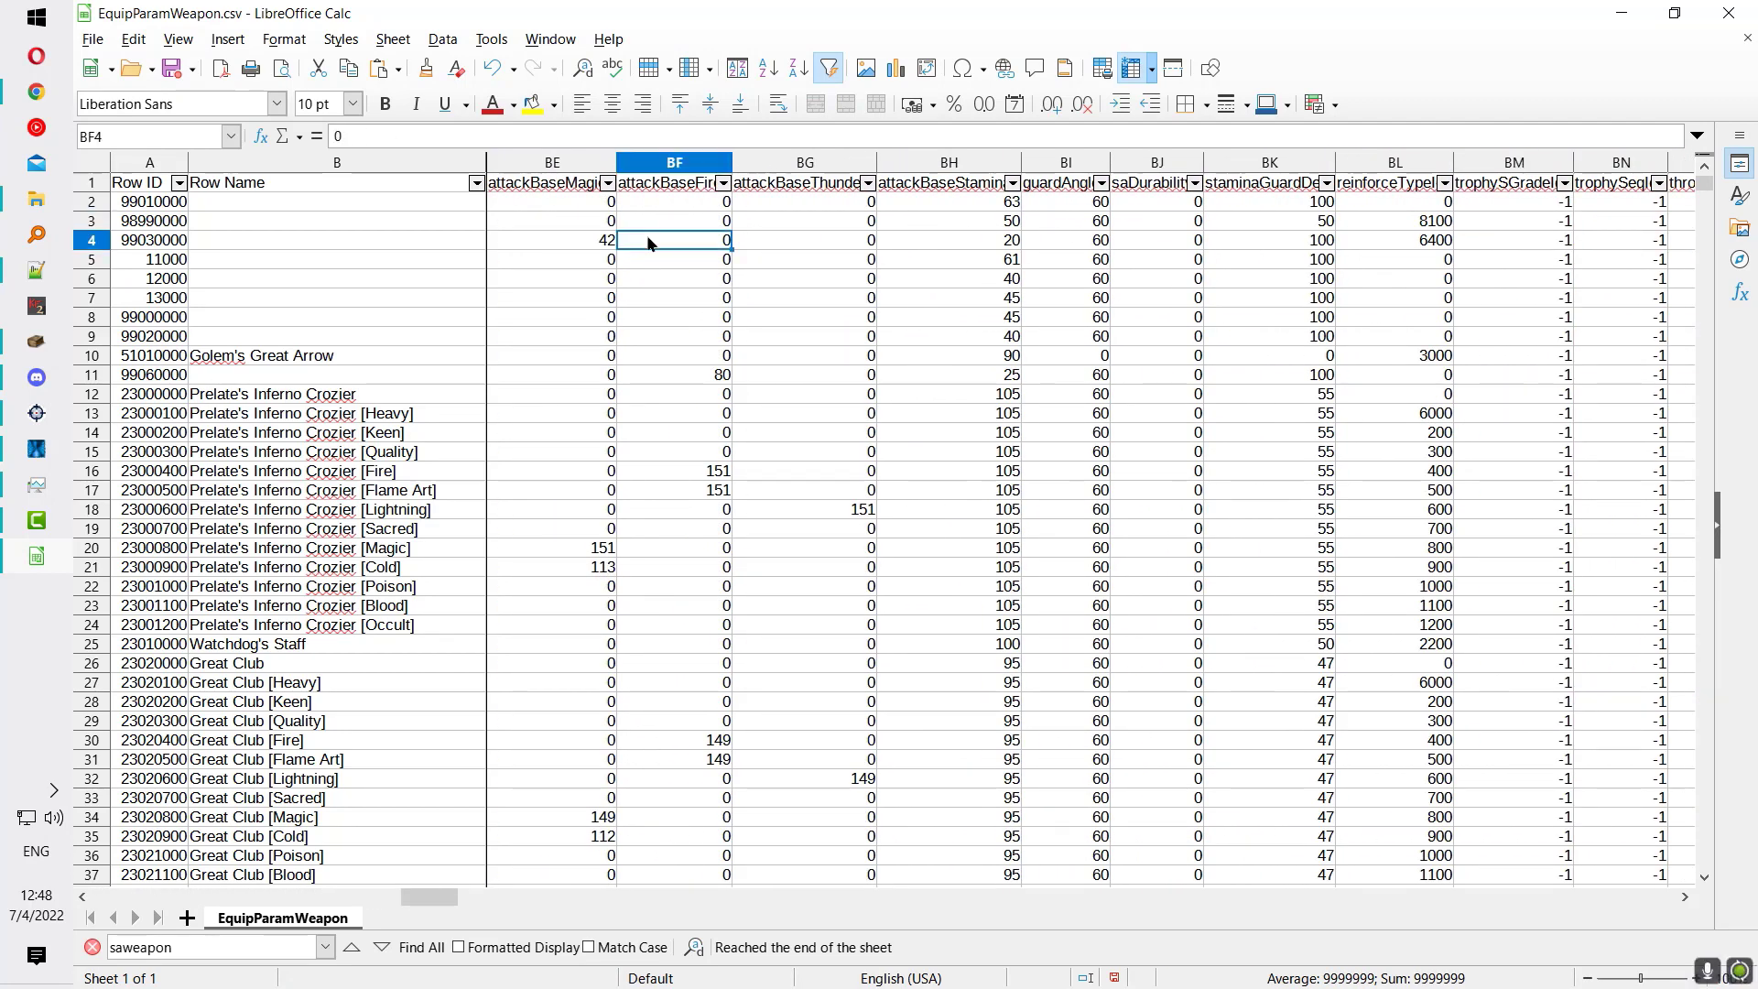
Step: Find "saweapon" again and examine the values in the saWeaponDamage column from its first row down
key(ctrl+f)
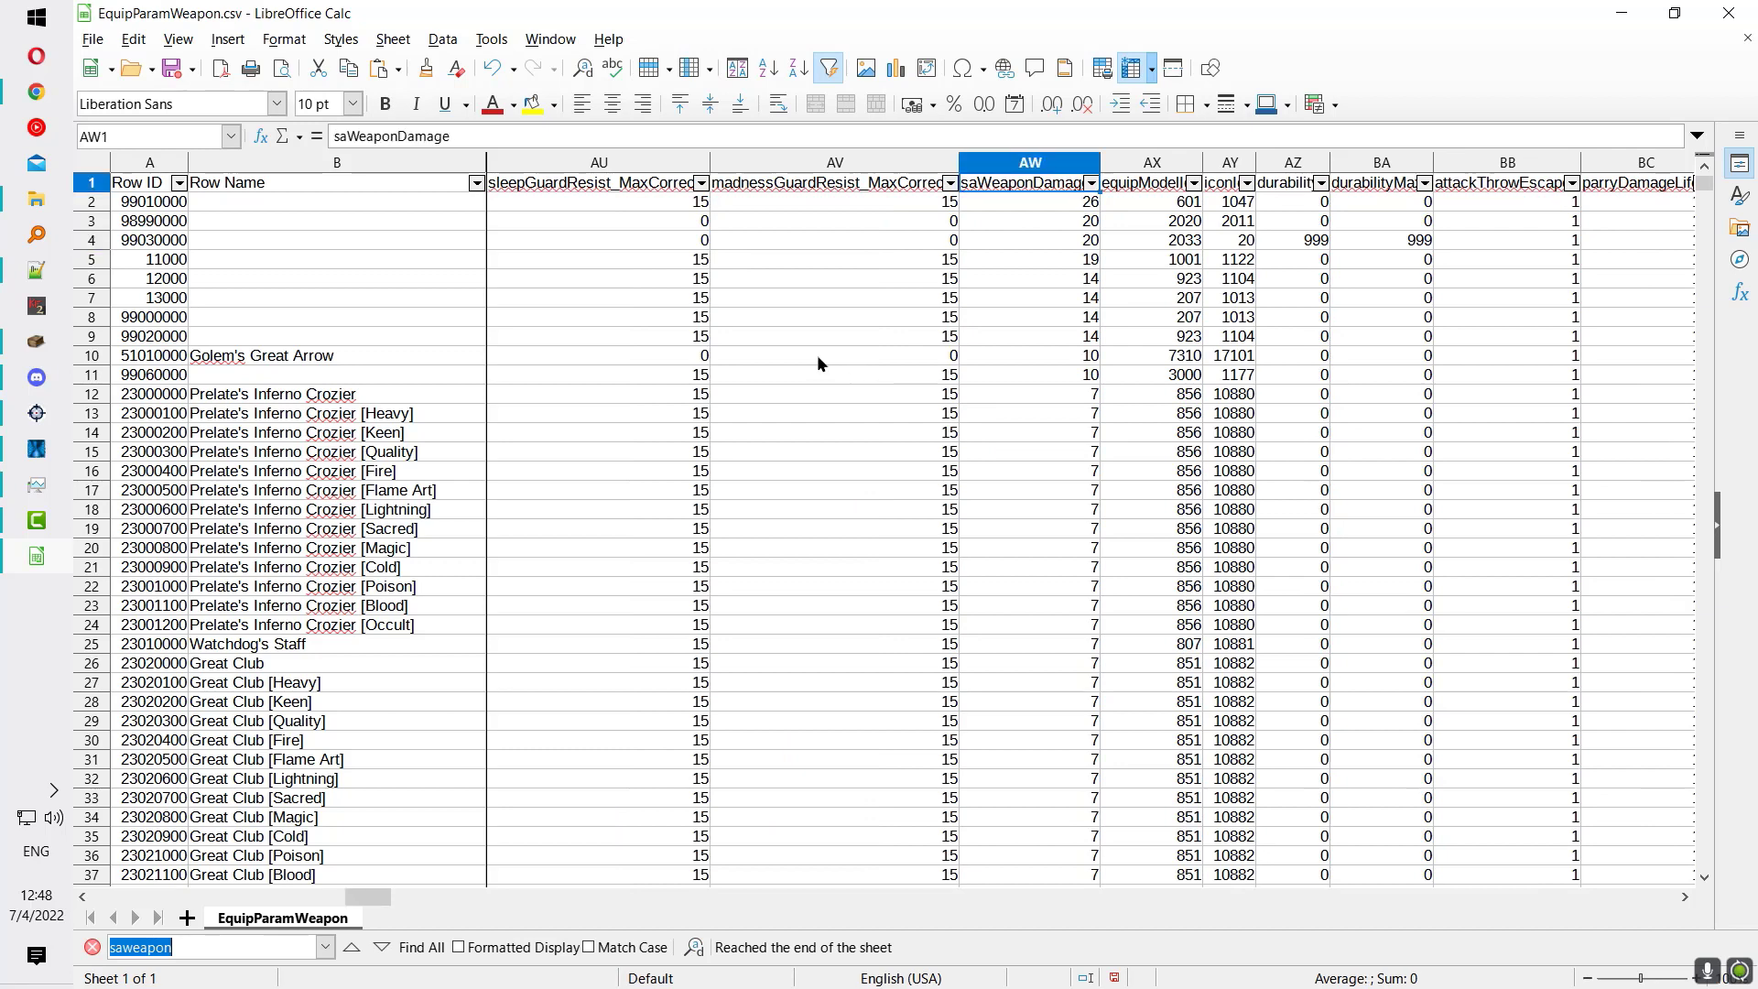
click(1059, 221)
click(1053, 203)
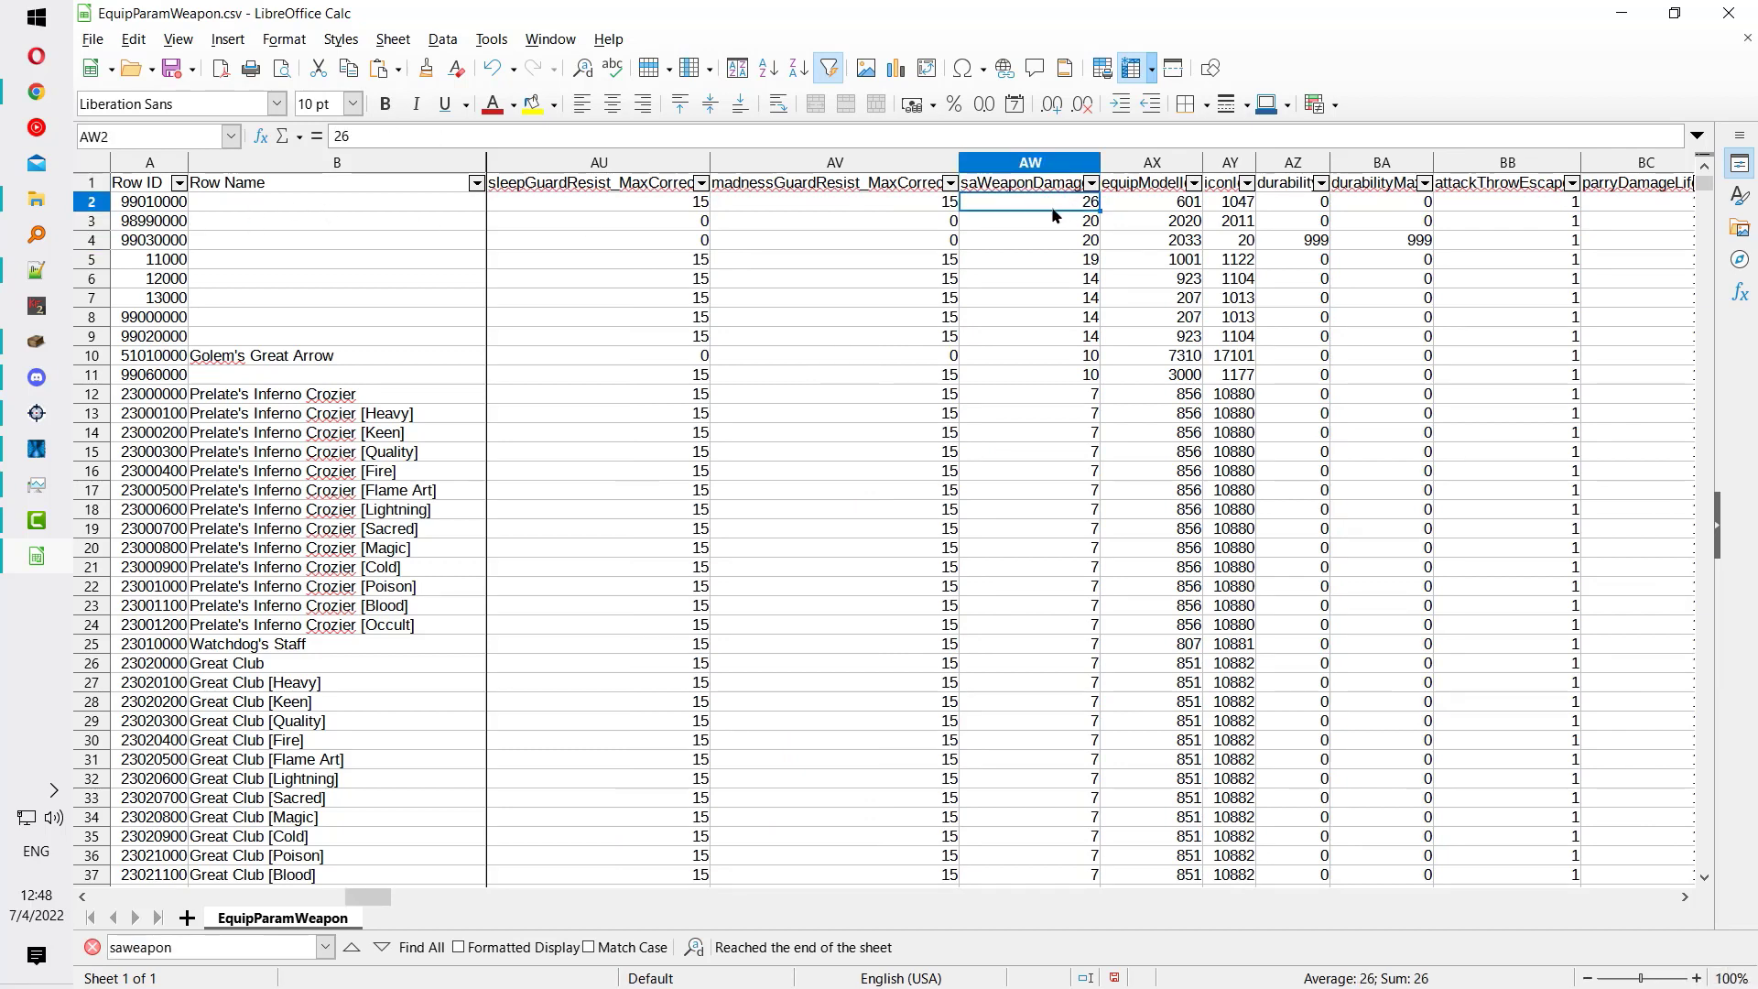
click(1060, 240)
click(1067, 375)
key(Down)
key(Down)
key(Down)
key(Down)
key(Down)
key(Down)
key(Down)
key(Down)
key(Down)
key(Down)
key(Down)
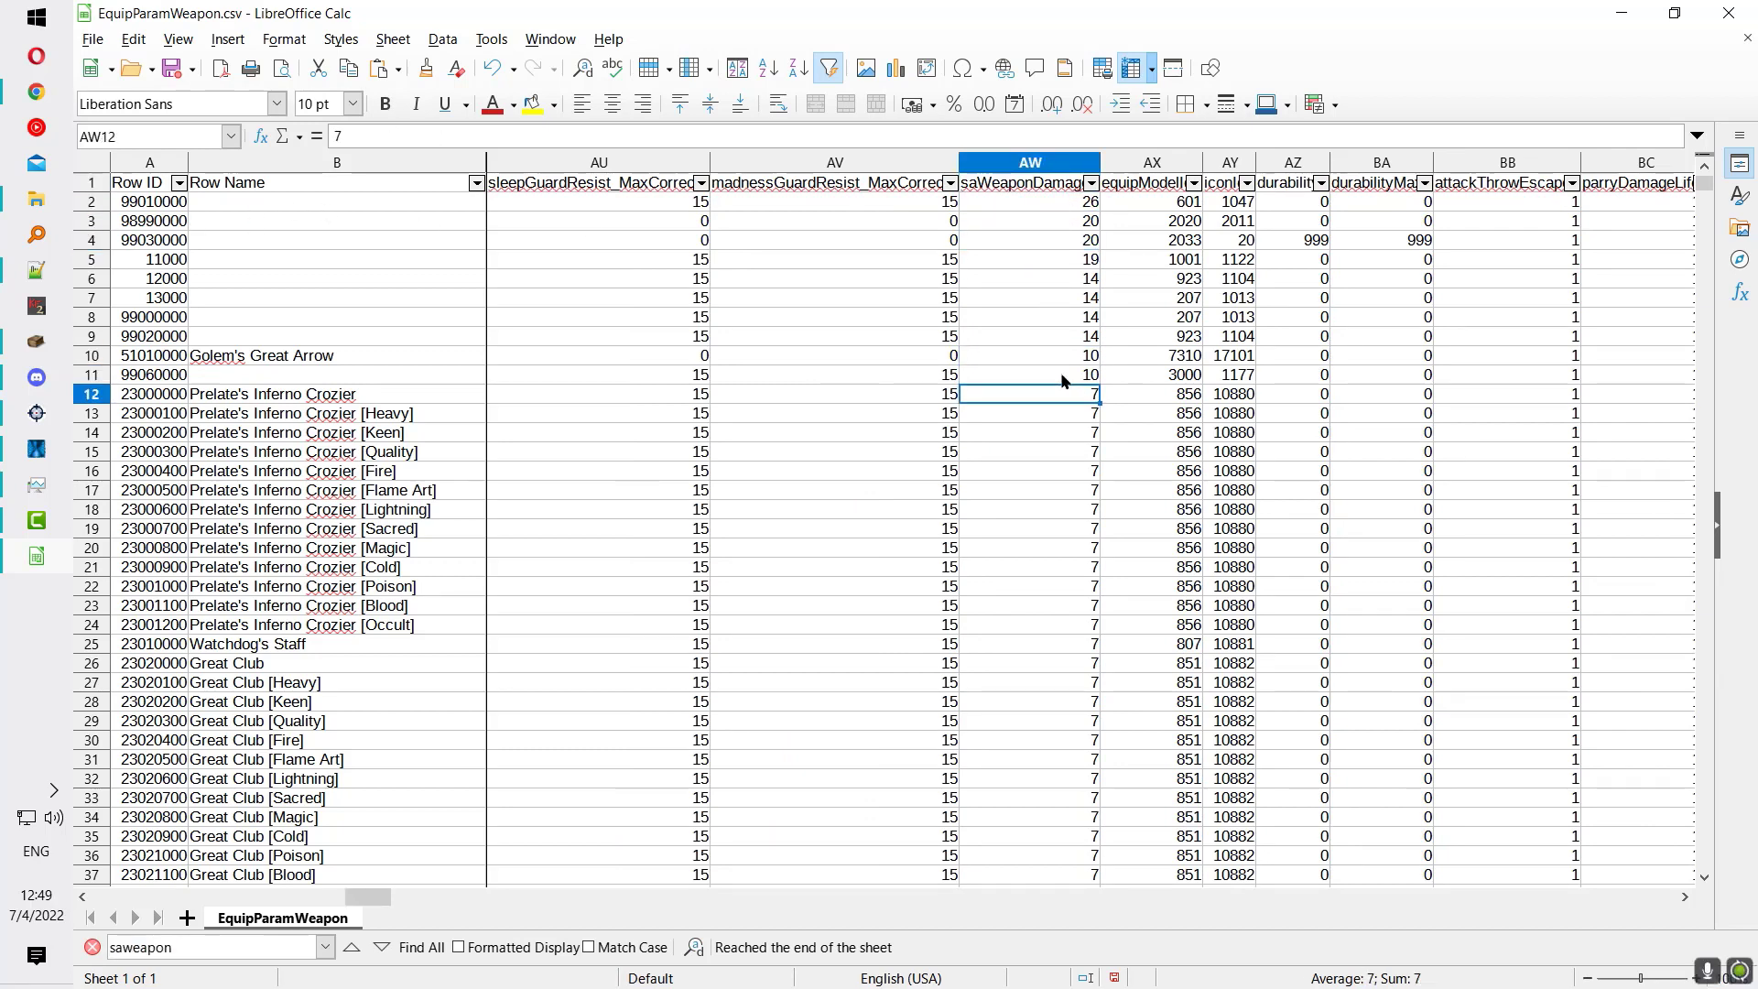
key(Down)
key(Down)
key(Down)
key(Down)
key(Down)
key(Down)
key(Down)
key(Down)
key(Down)
key(Down)
key(Down)
key(Down)
Step: Compare the names Prelate's Inferno Crozier and Great Club with their saWeaponDamage values
click(266, 394)
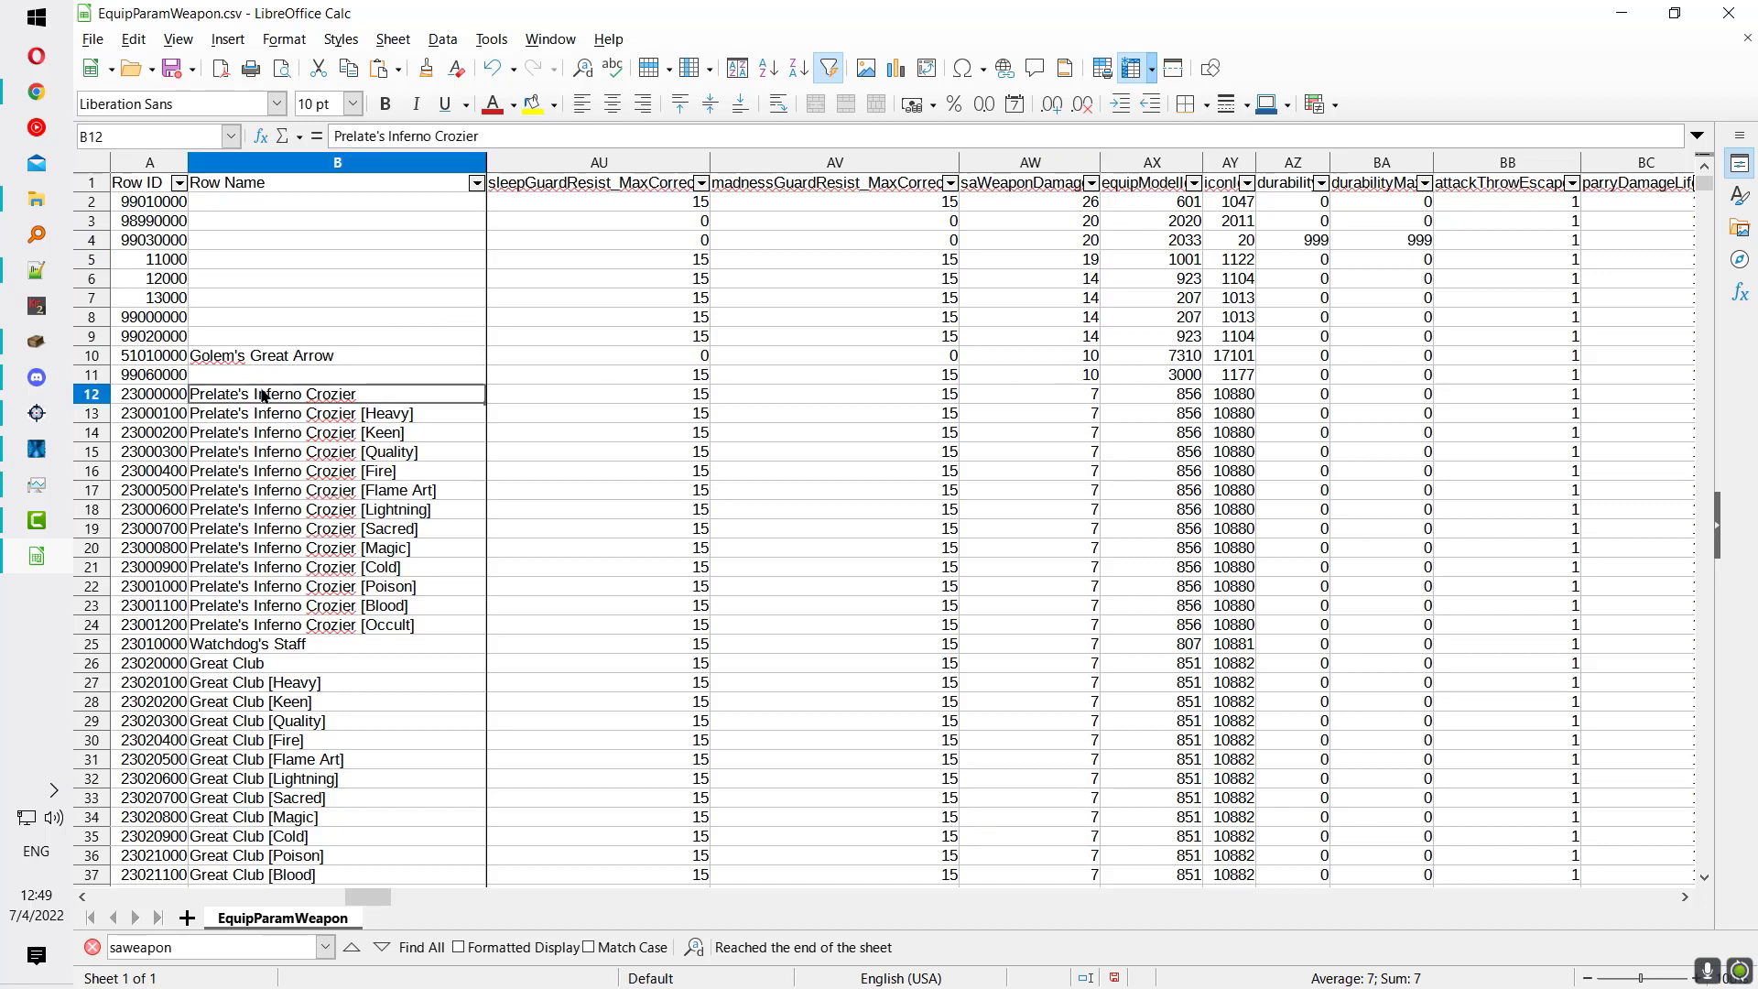
drag(412, 398, 64, 398)
click(390, 398)
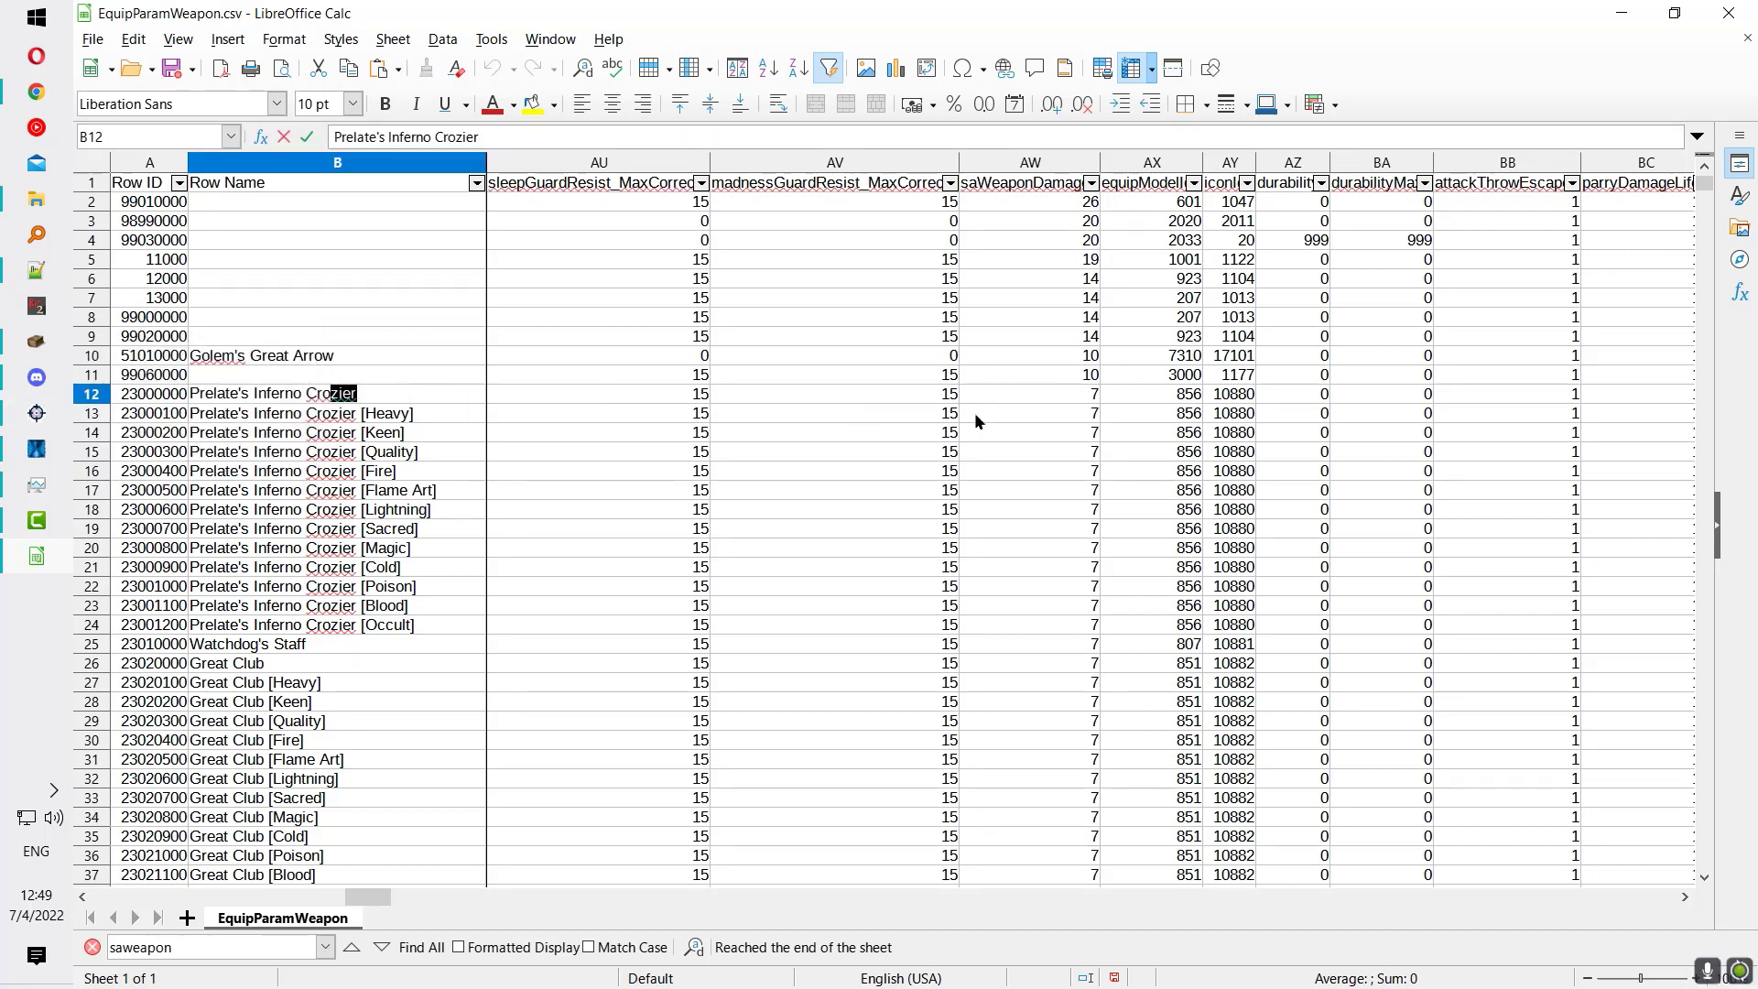
click(1069, 395)
scroll(915, 618, down, 5)
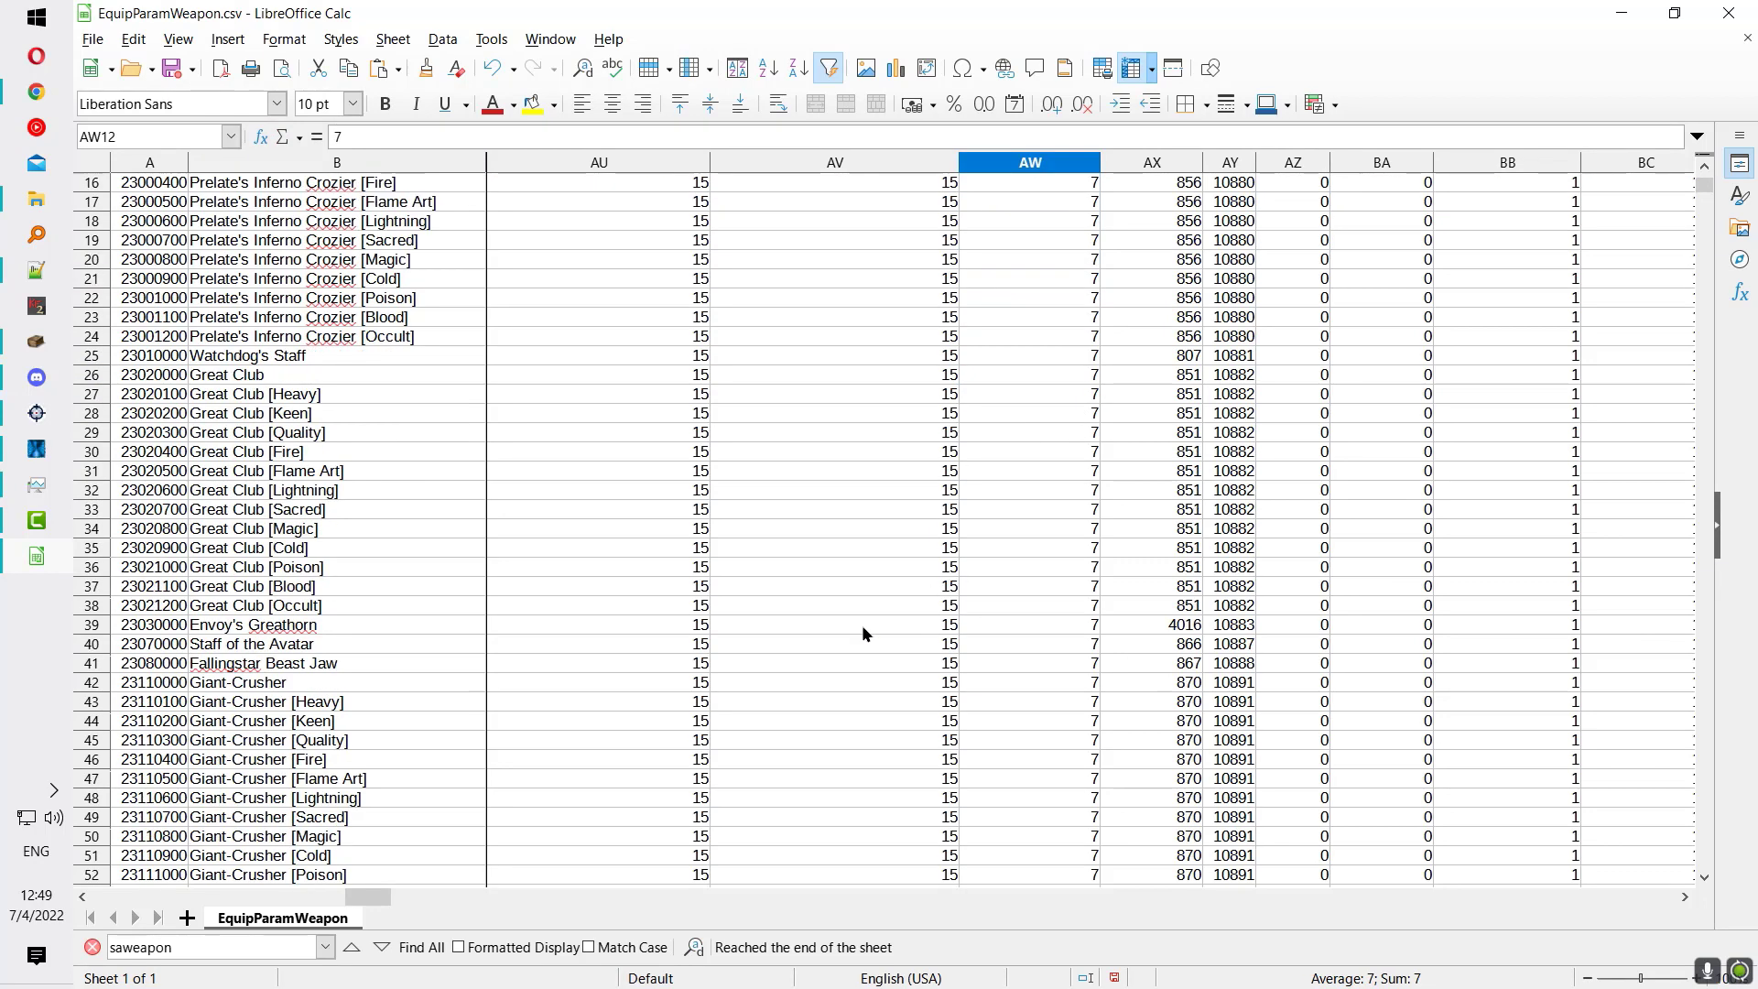
click(275, 374)
click(997, 381)
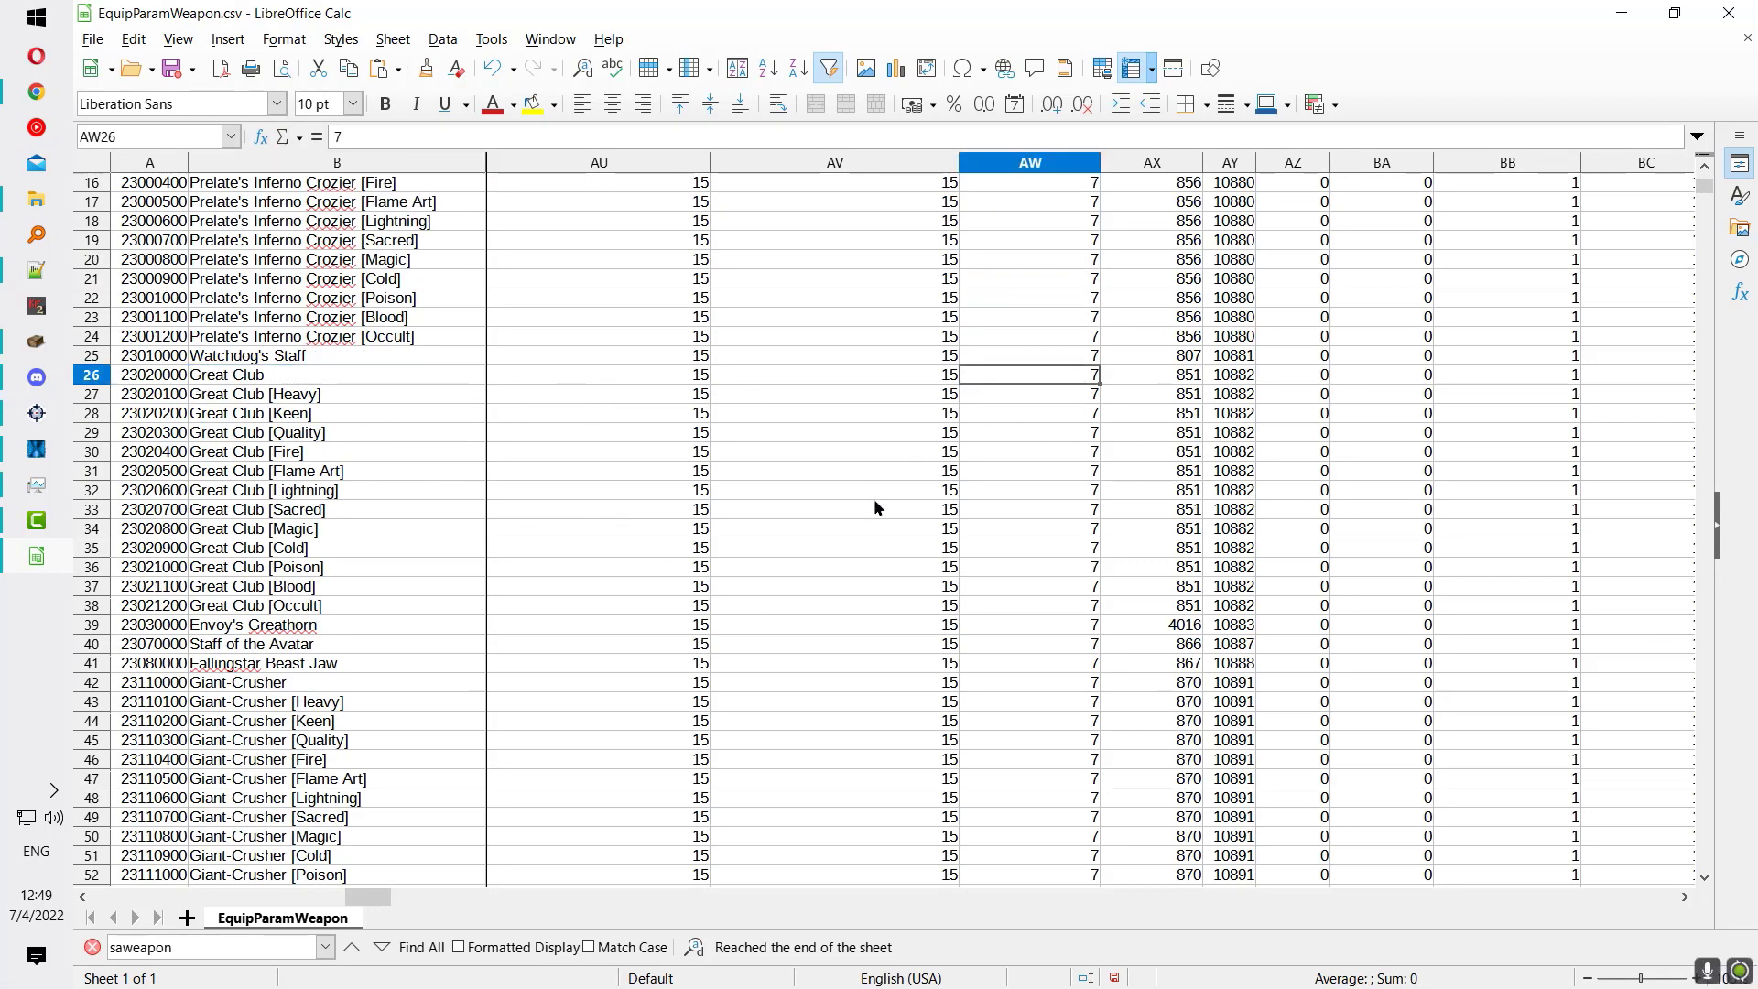
Step: Check the saWeaponDamage values of the Giant-Crusher and Troll's Hammer rows
scroll(877, 498, down, 7)
click(265, 491)
scroll(317, 529, down, 3)
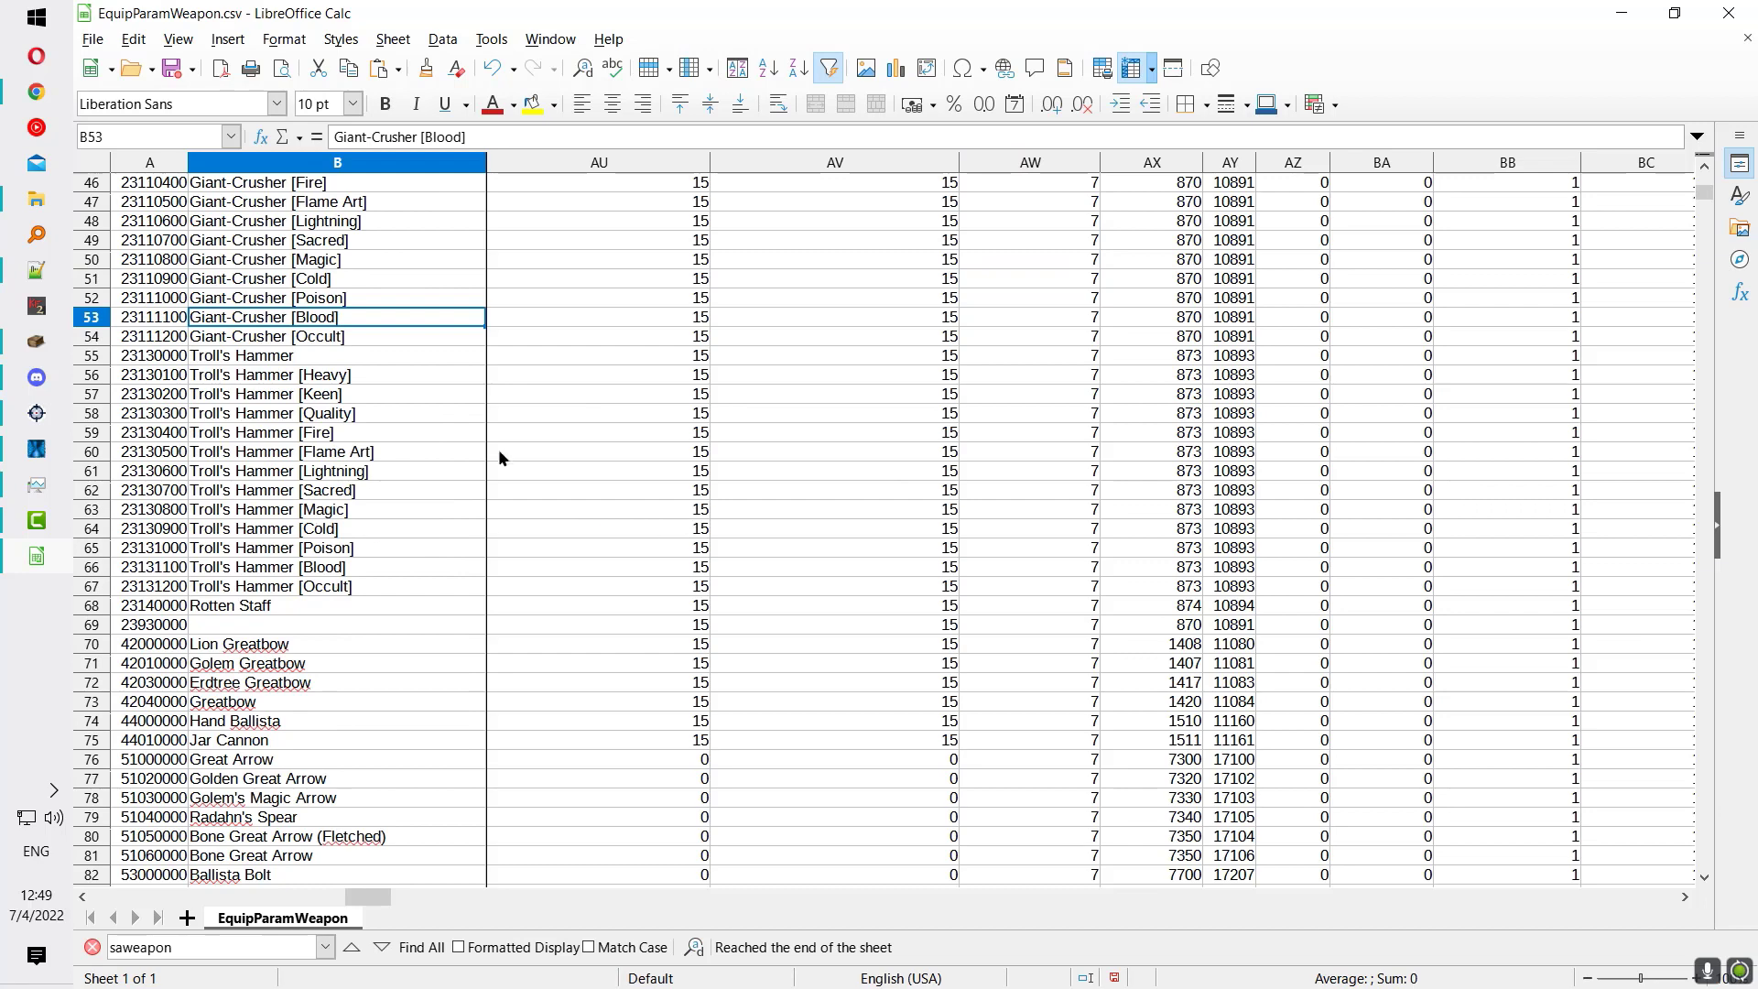
scroll(498, 451, down, 1)
click(259, 337)
click(1085, 354)
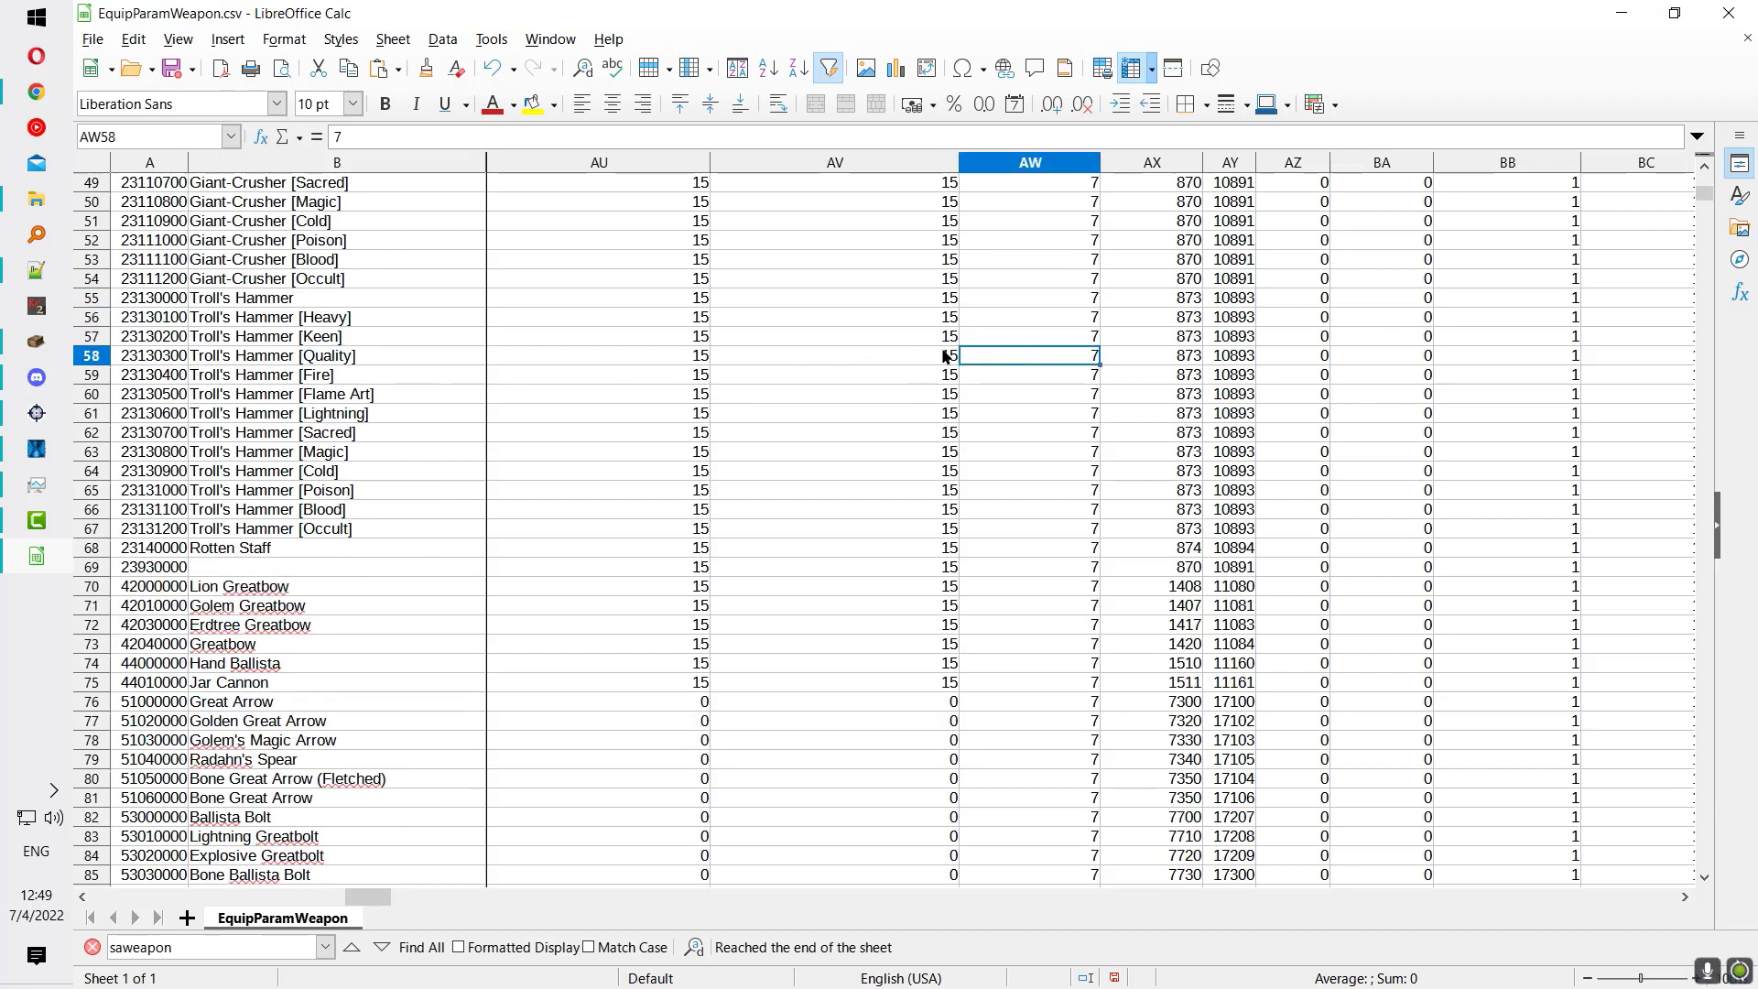
click(952, 375)
click(1025, 434)
scroll(1011, 505, down, 7)
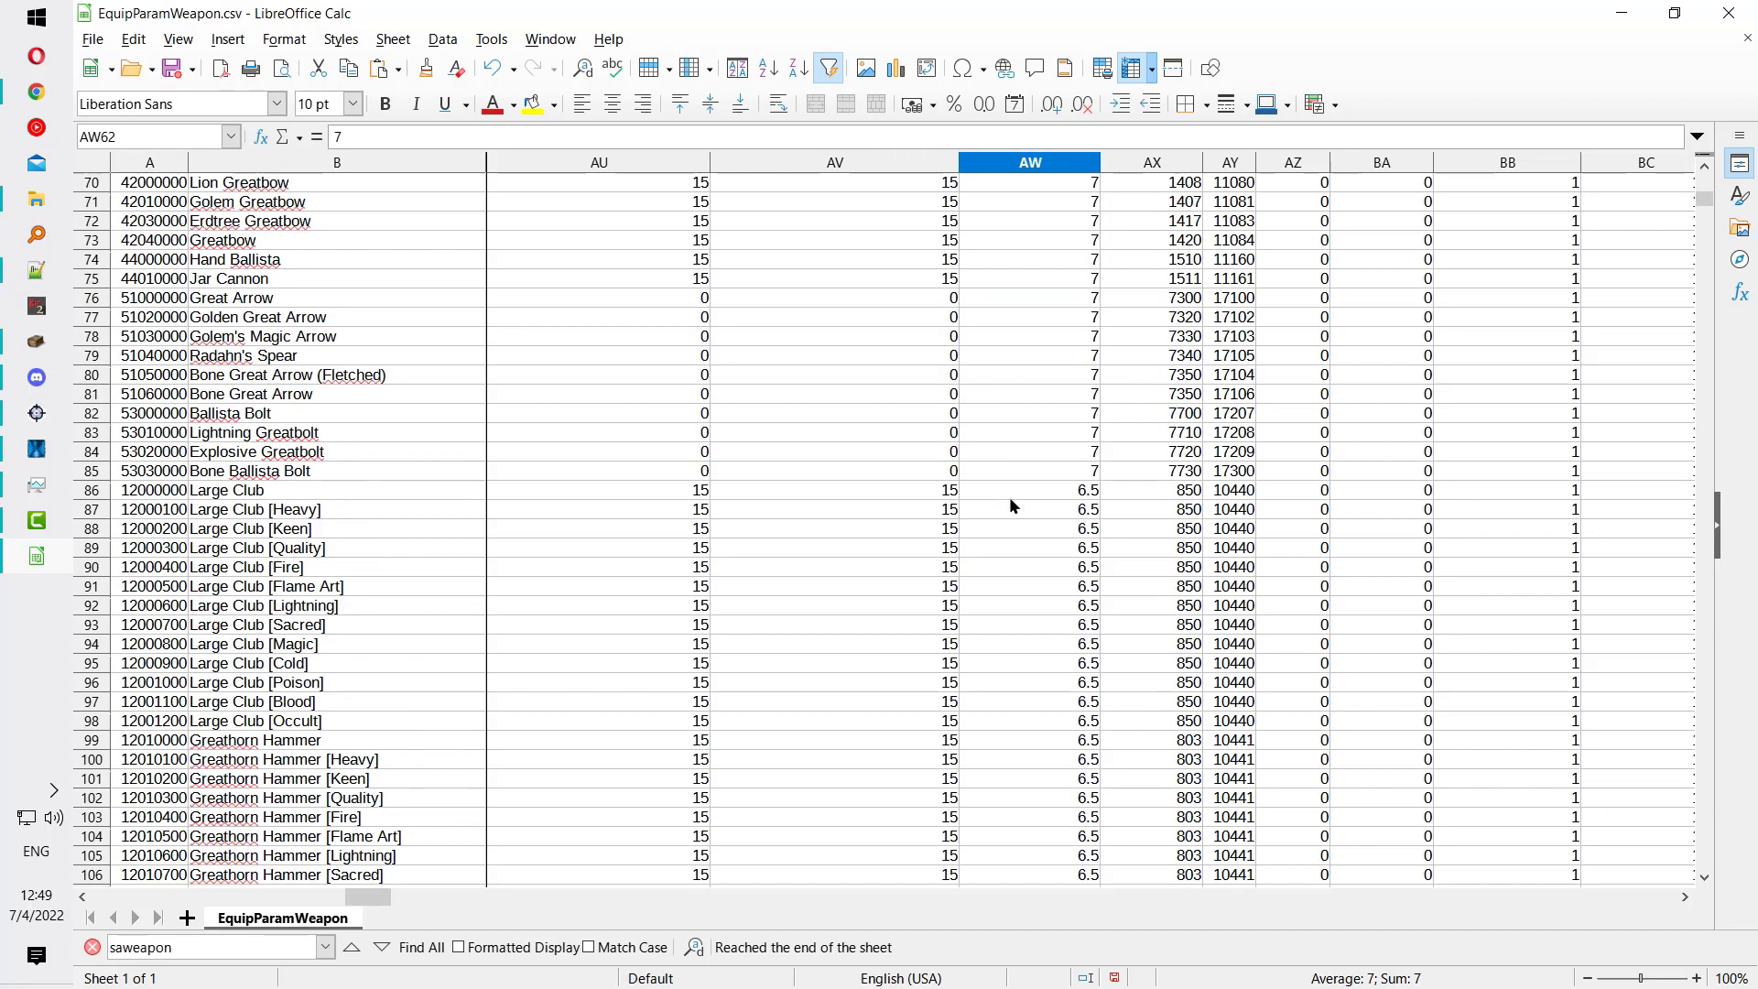
Step: Examine the weapon names and saWeaponDamage values from Large Club down to the first Greatsword row
click(471, 495)
click(247, 547)
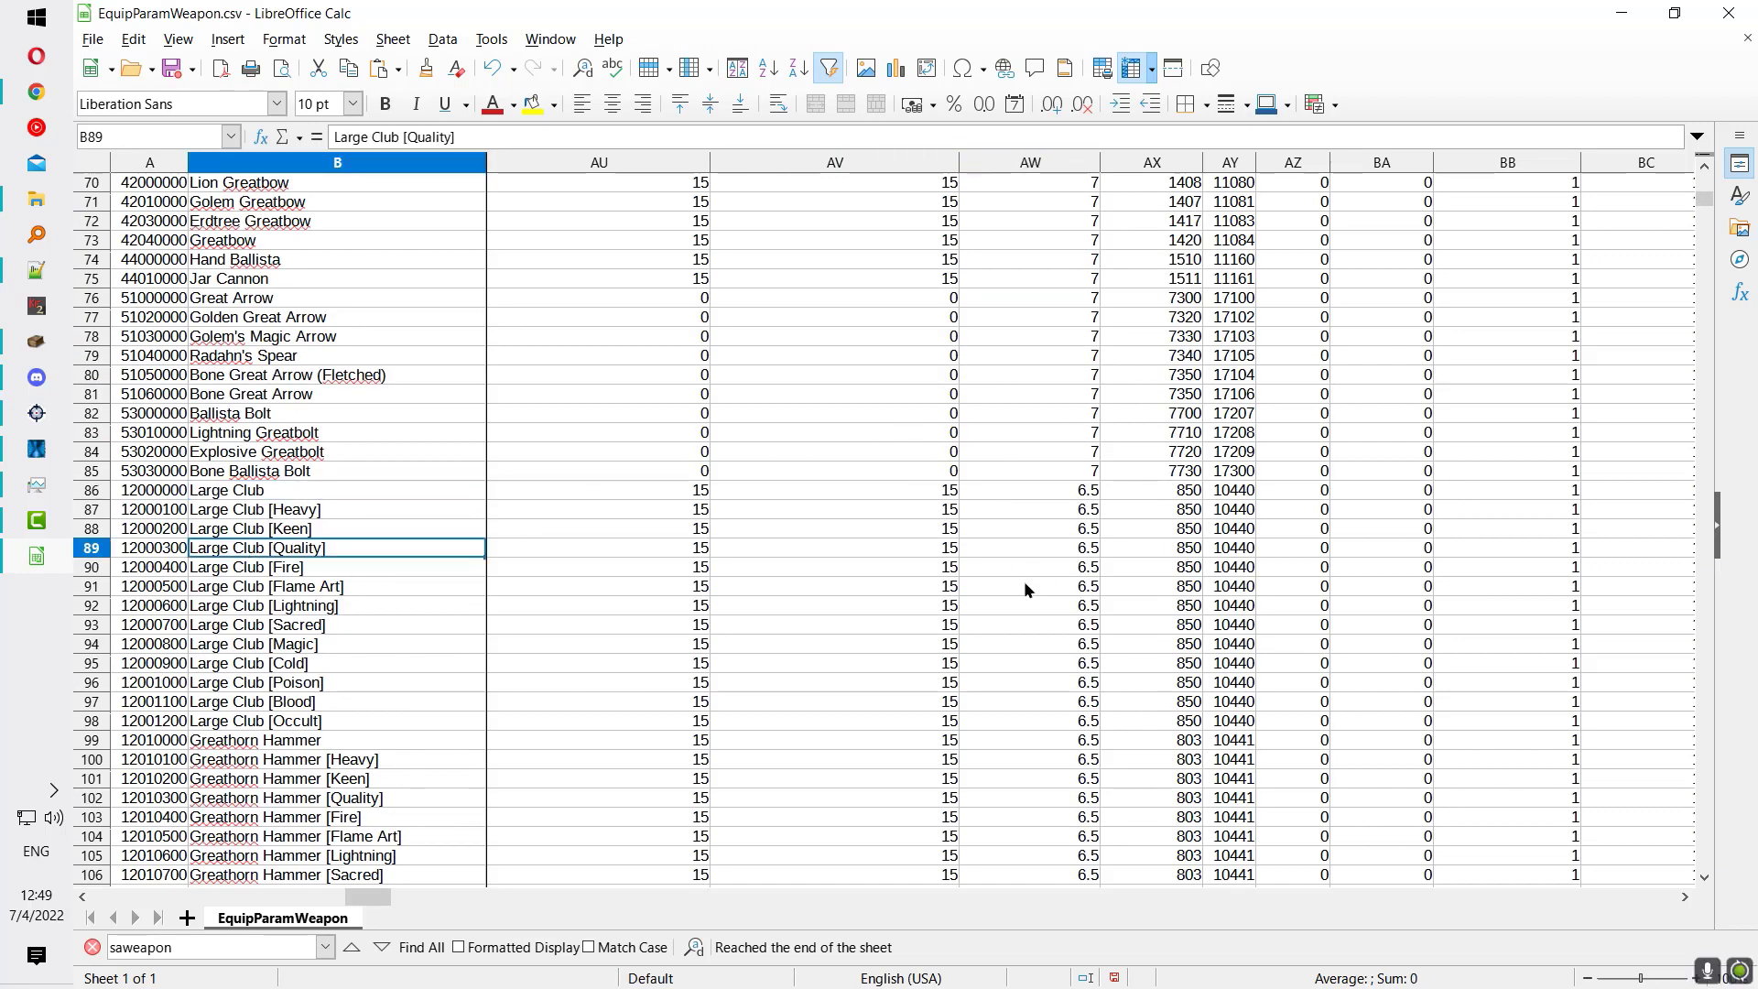
scroll(565, 601, down, 20)
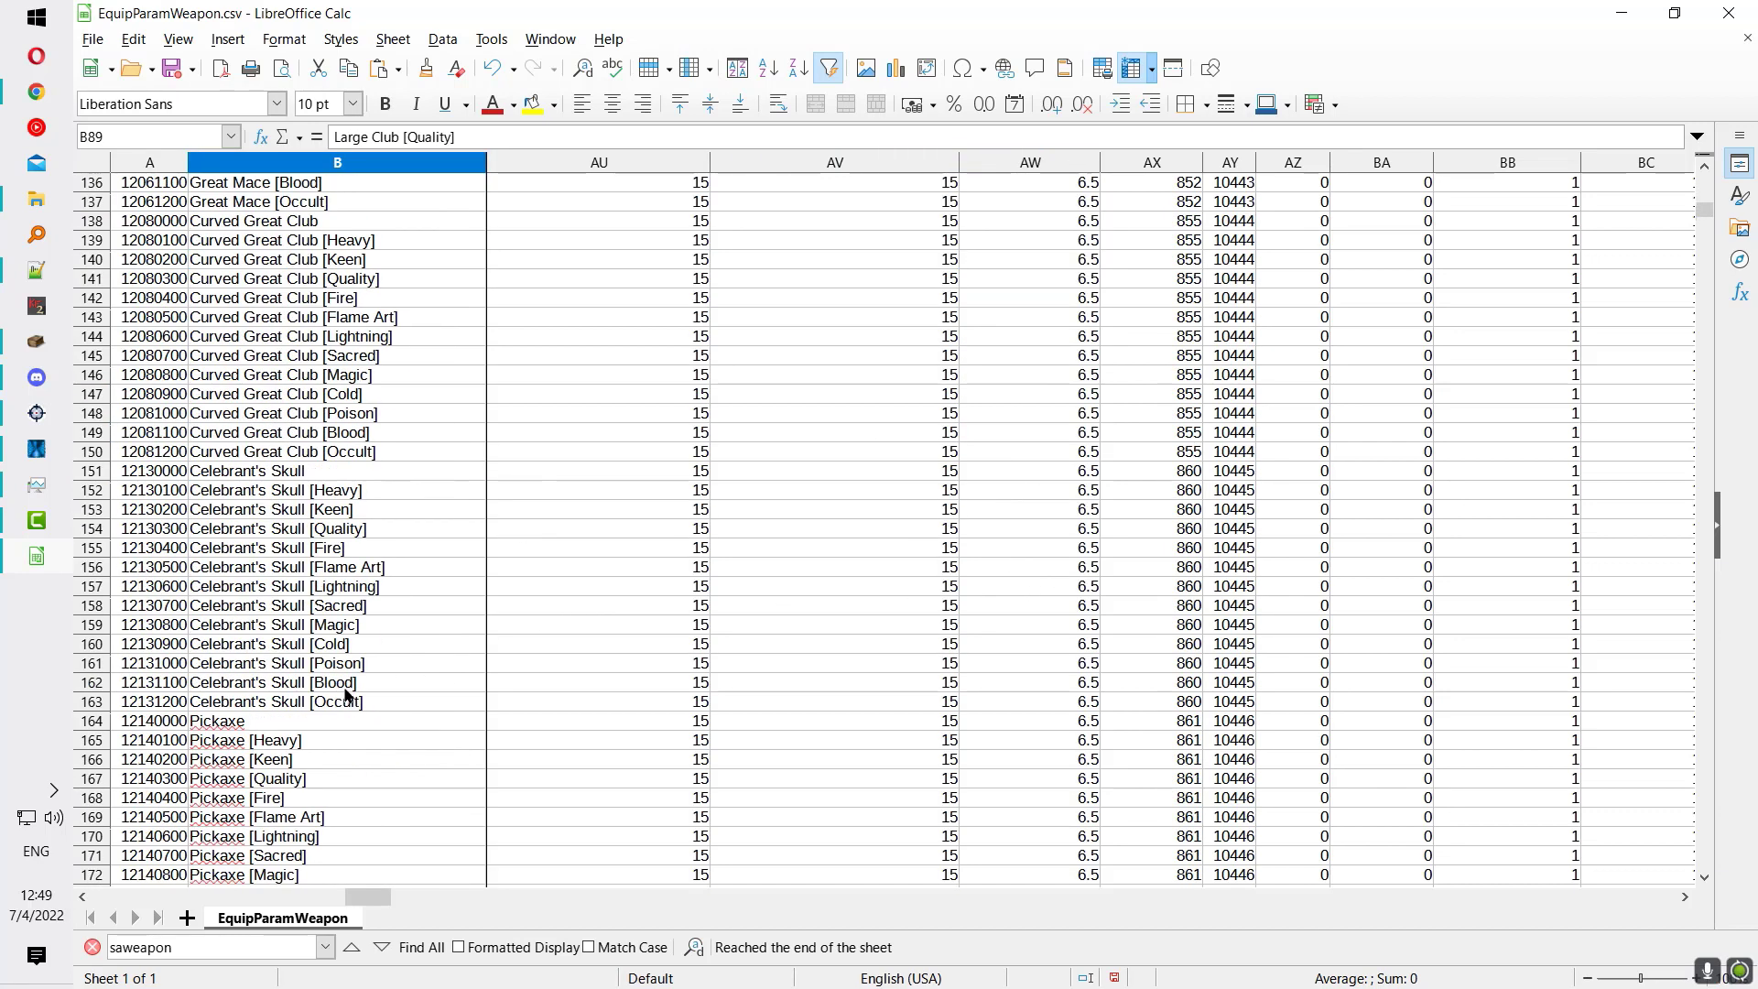
scroll(347, 696, down, 19)
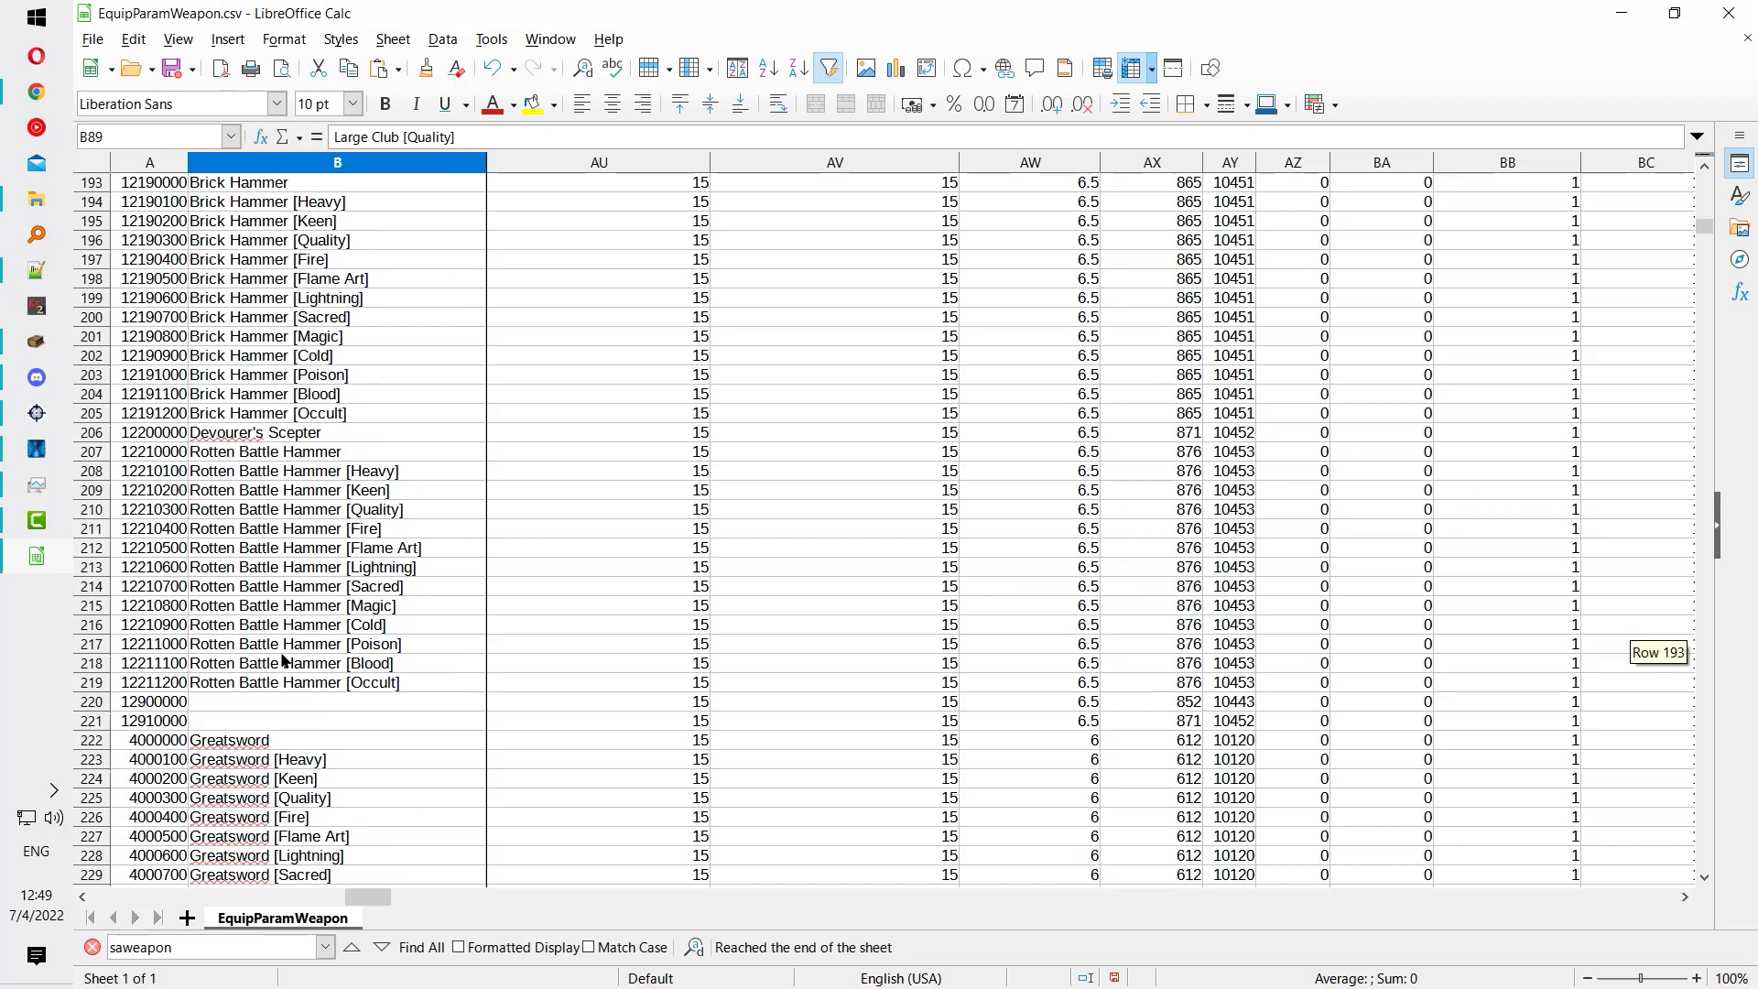
scroll(282, 659, down, 5)
click(279, 548)
click(238, 454)
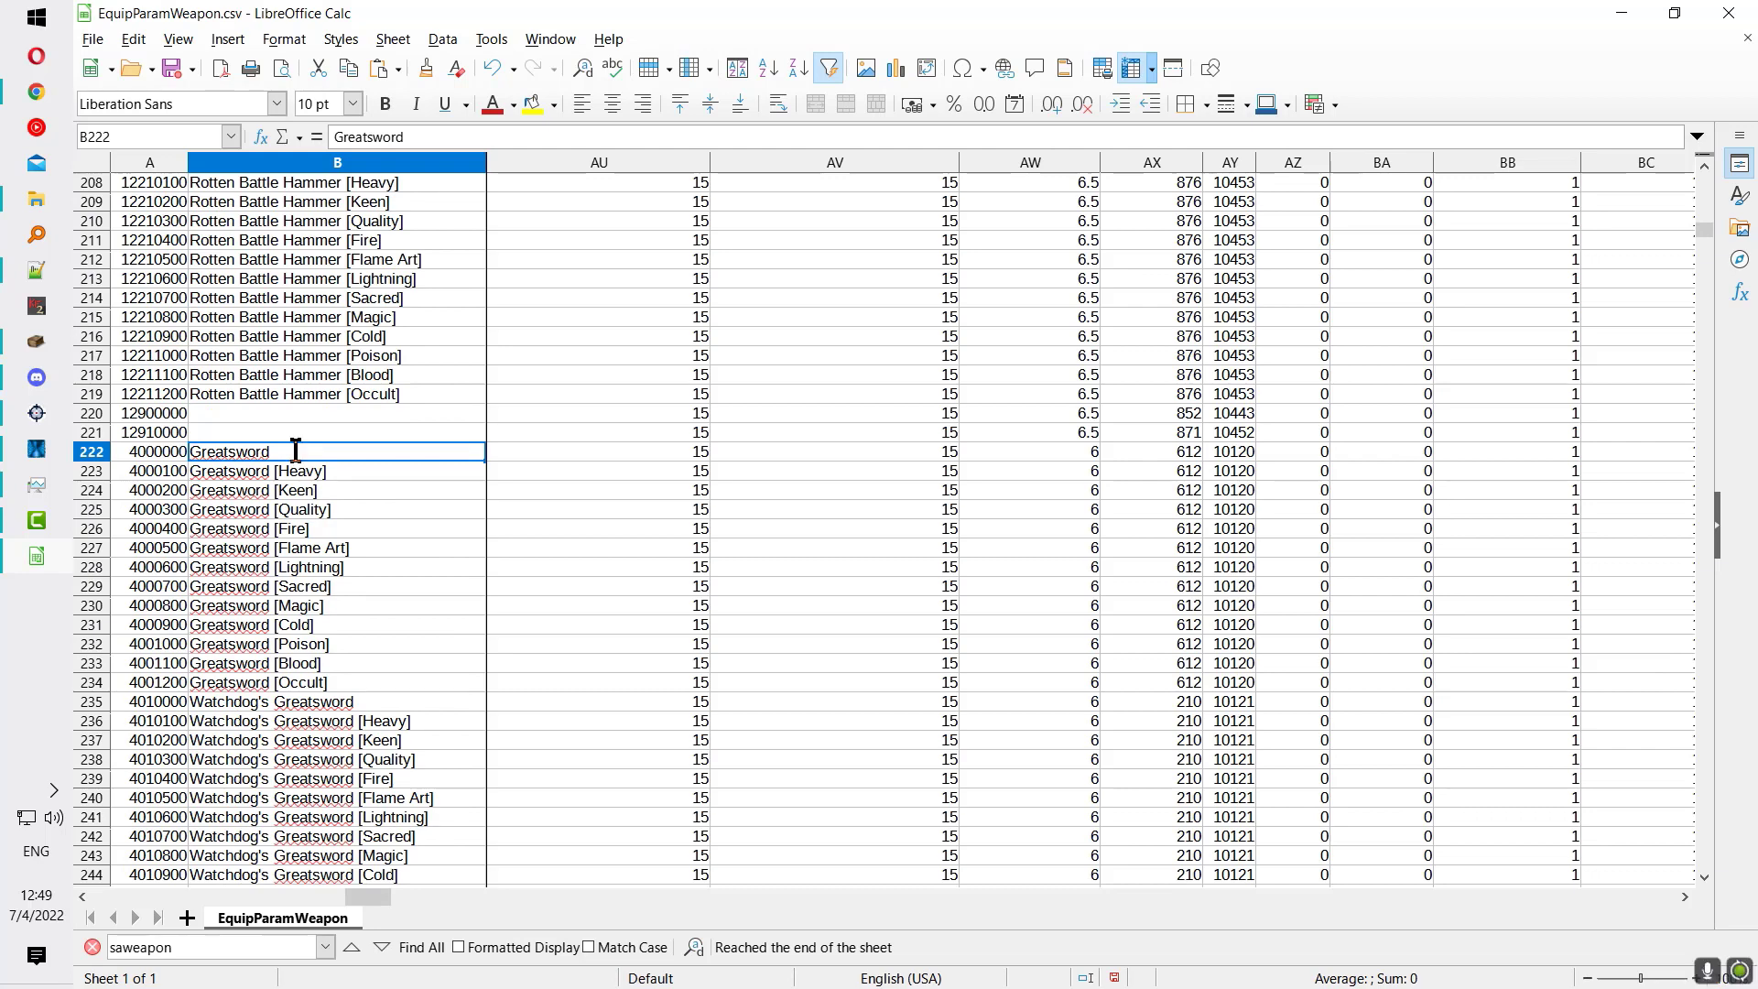
Step: Review the weapon names from Greatsword through Watchdog's Greatsword and Troll's Golden Sword to Zweihander
double_click(267, 448)
key(ctrl+a)
click(296, 475)
click(312, 456)
scroll(302, 455, down, 3)
click(251, 552)
scroll(409, 650, down, 3)
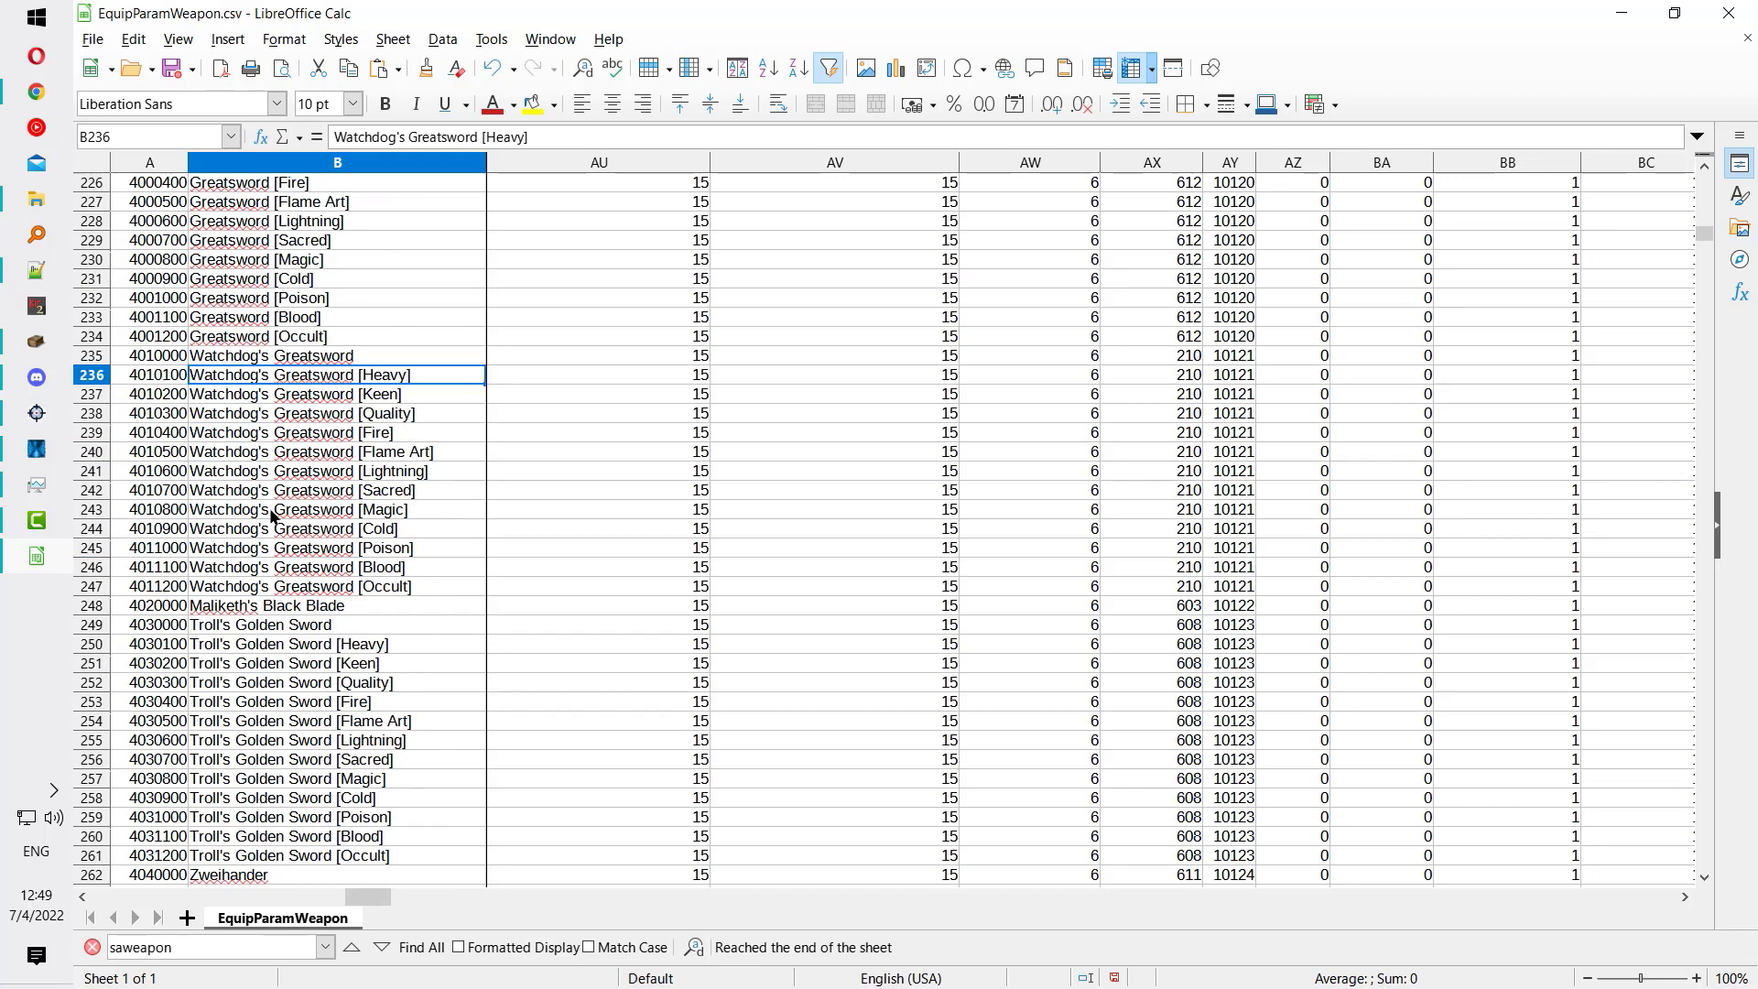
click(272, 511)
scroll(366, 615, down, 1)
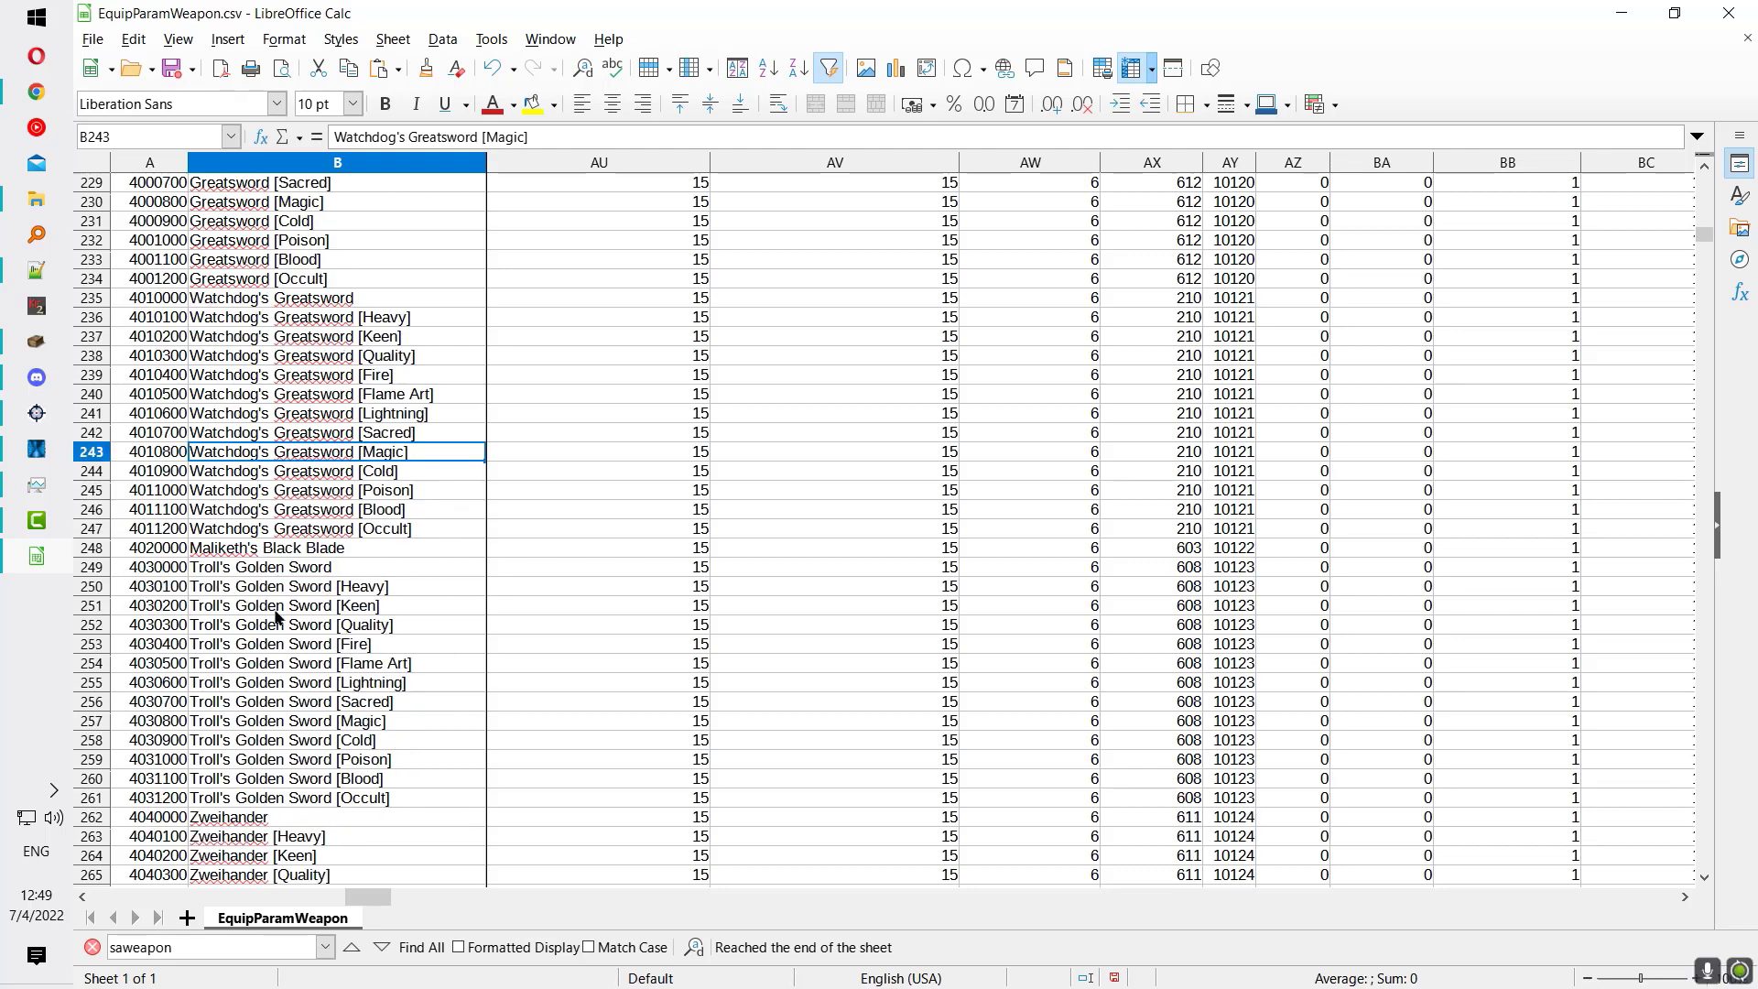
click(276, 607)
scroll(313, 628, down, 4)
click(240, 627)
click(236, 589)
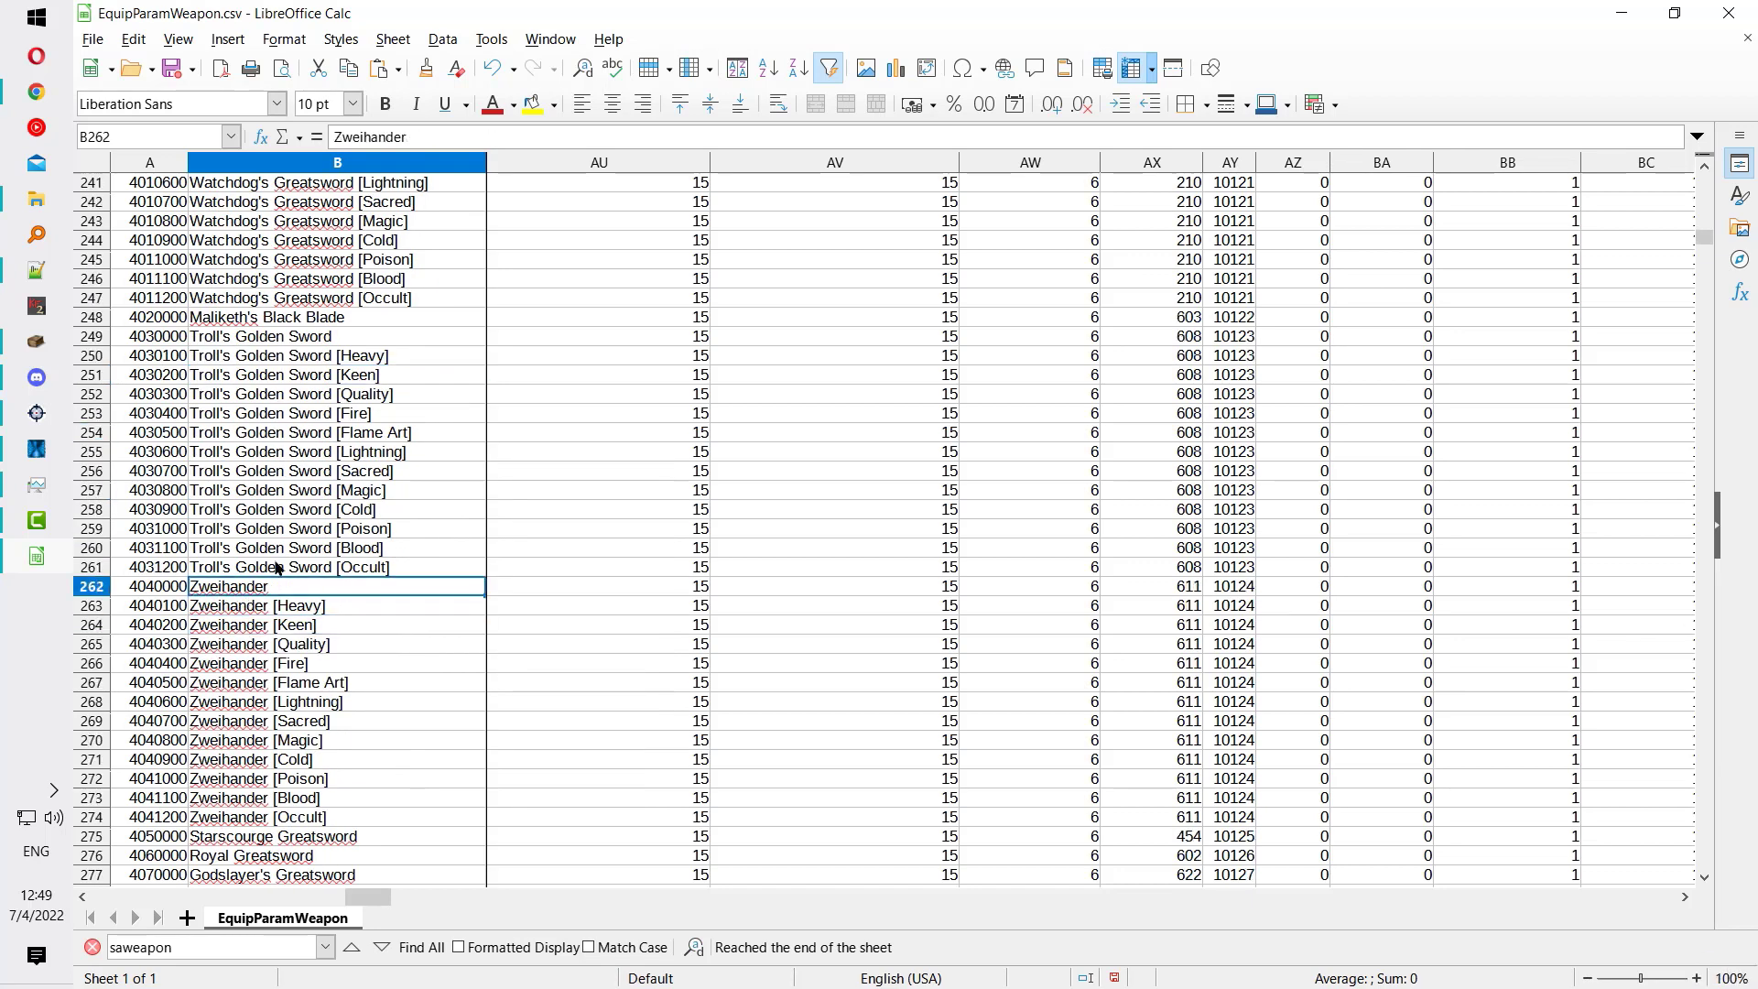
Step: Set the saWeaponDamage value of Greatsword [Heavy] to 8
scroll(970, 574, up, 8)
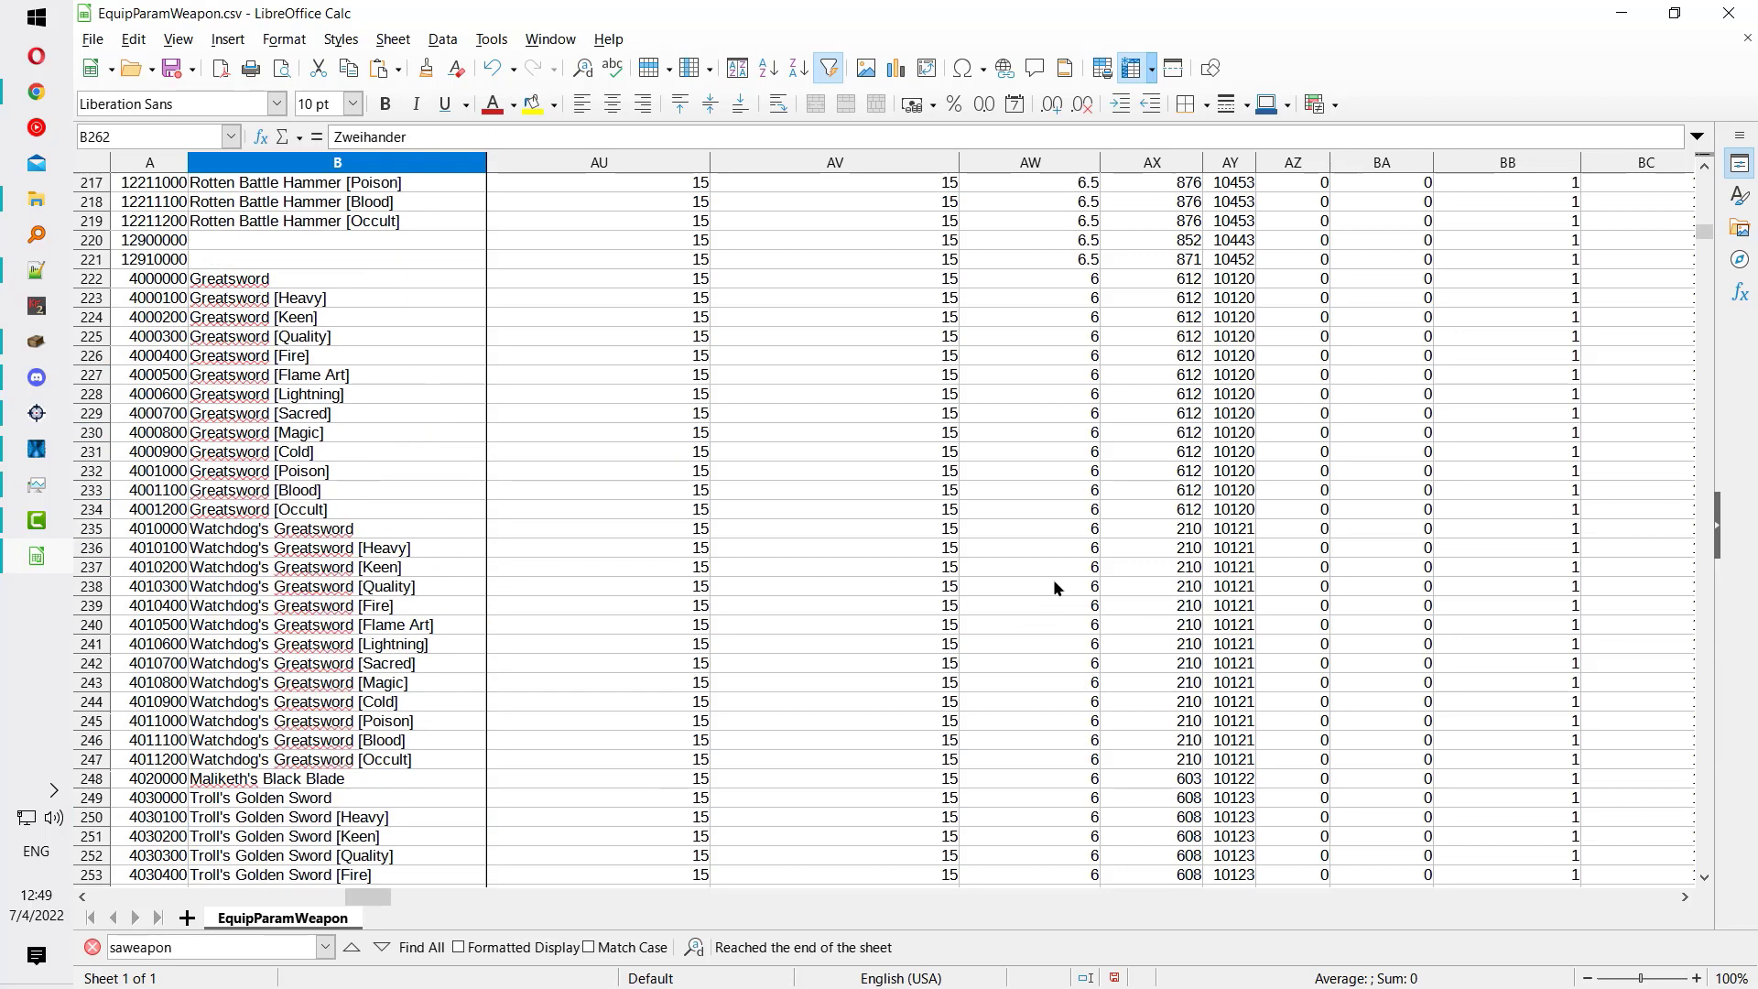
click(1065, 342)
scroll(1053, 403, up, 3)
click(1041, 470)
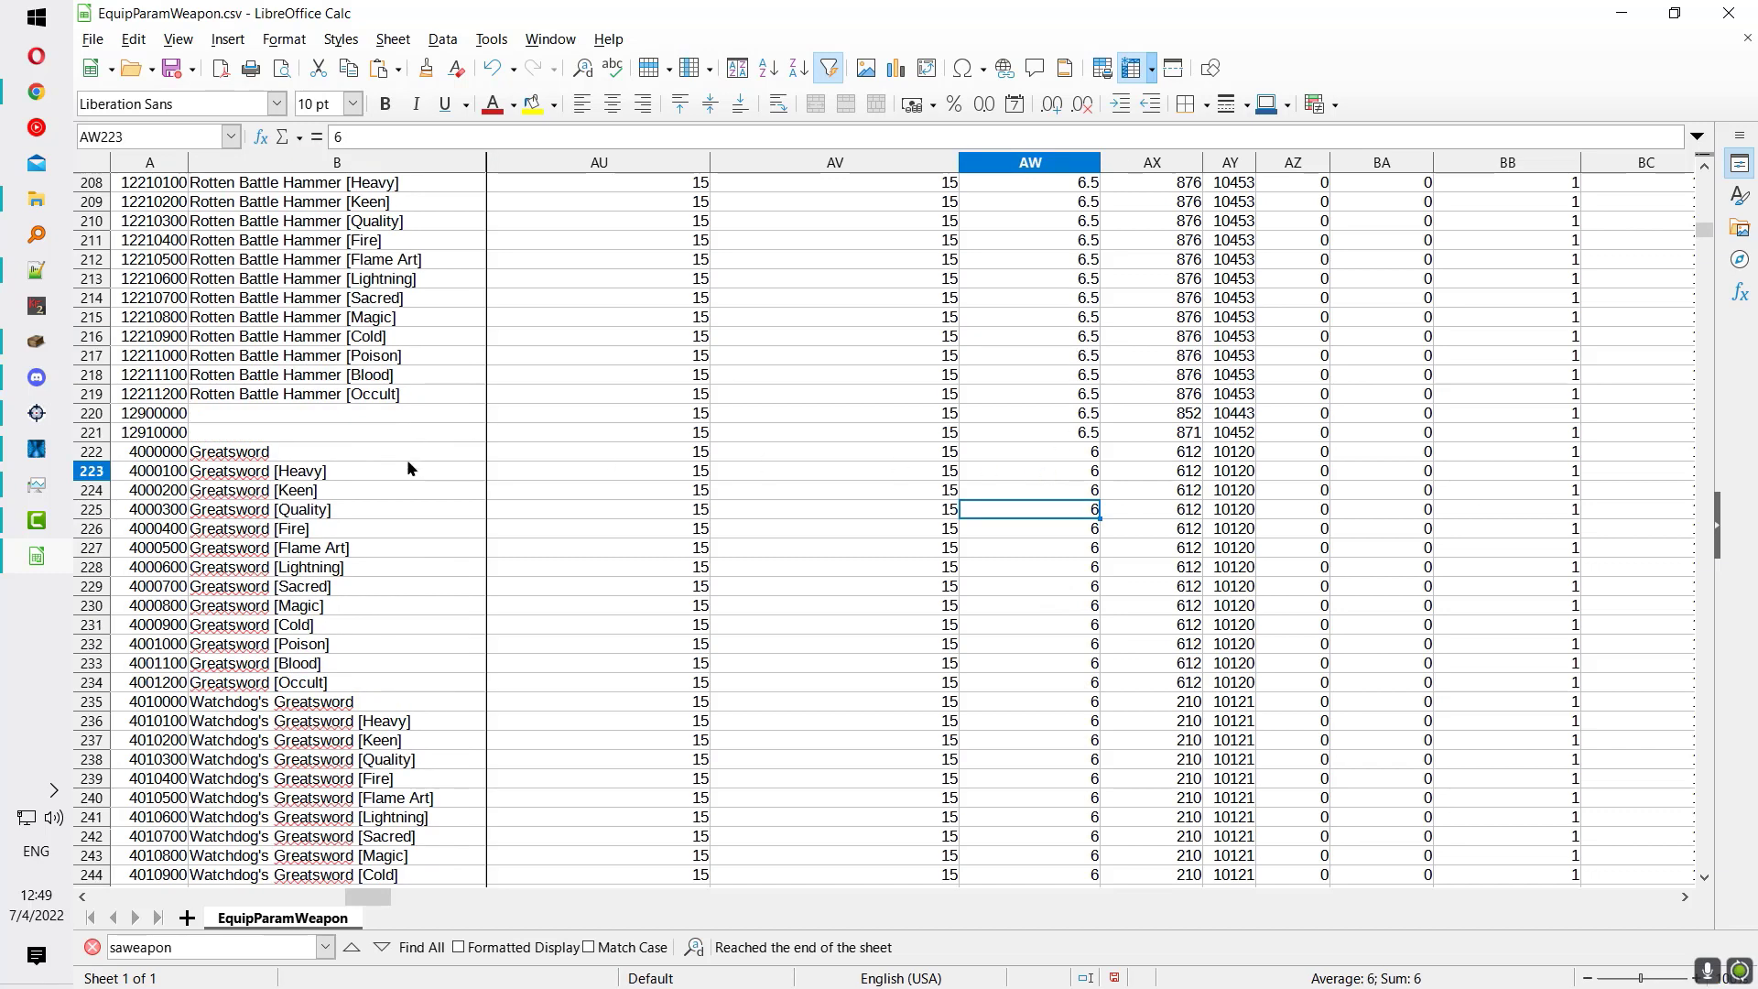
click(1087, 455)
click(1068, 468)
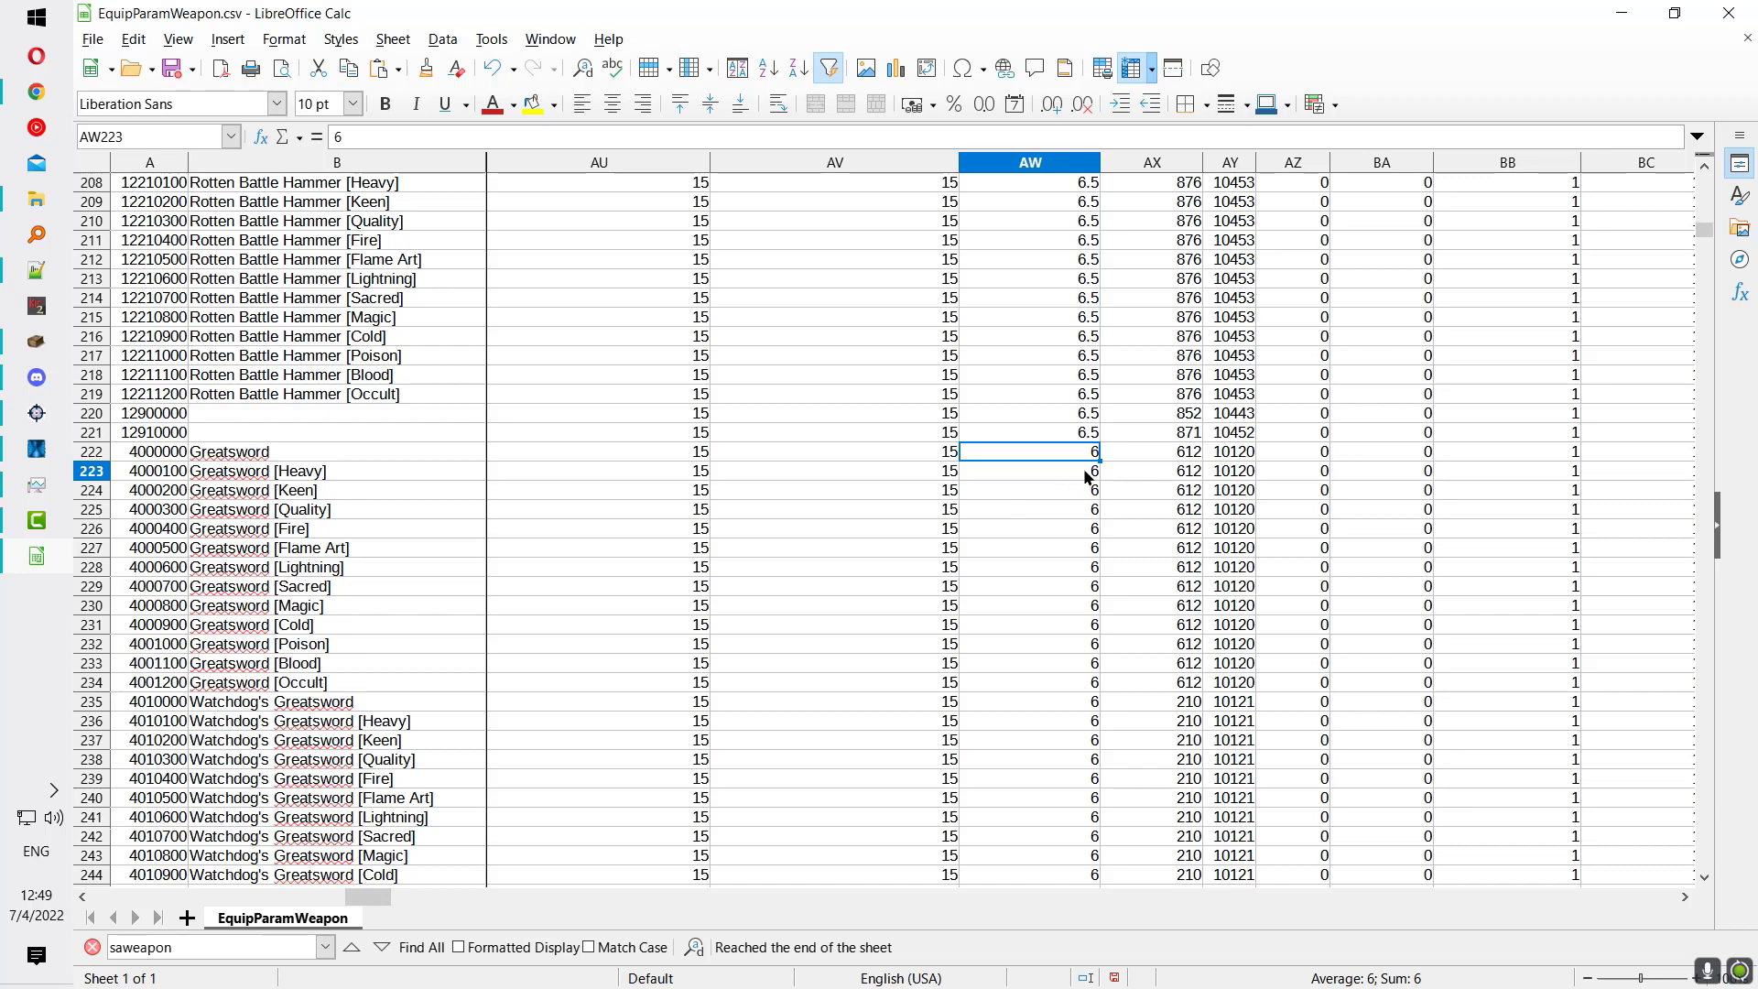
text(8)
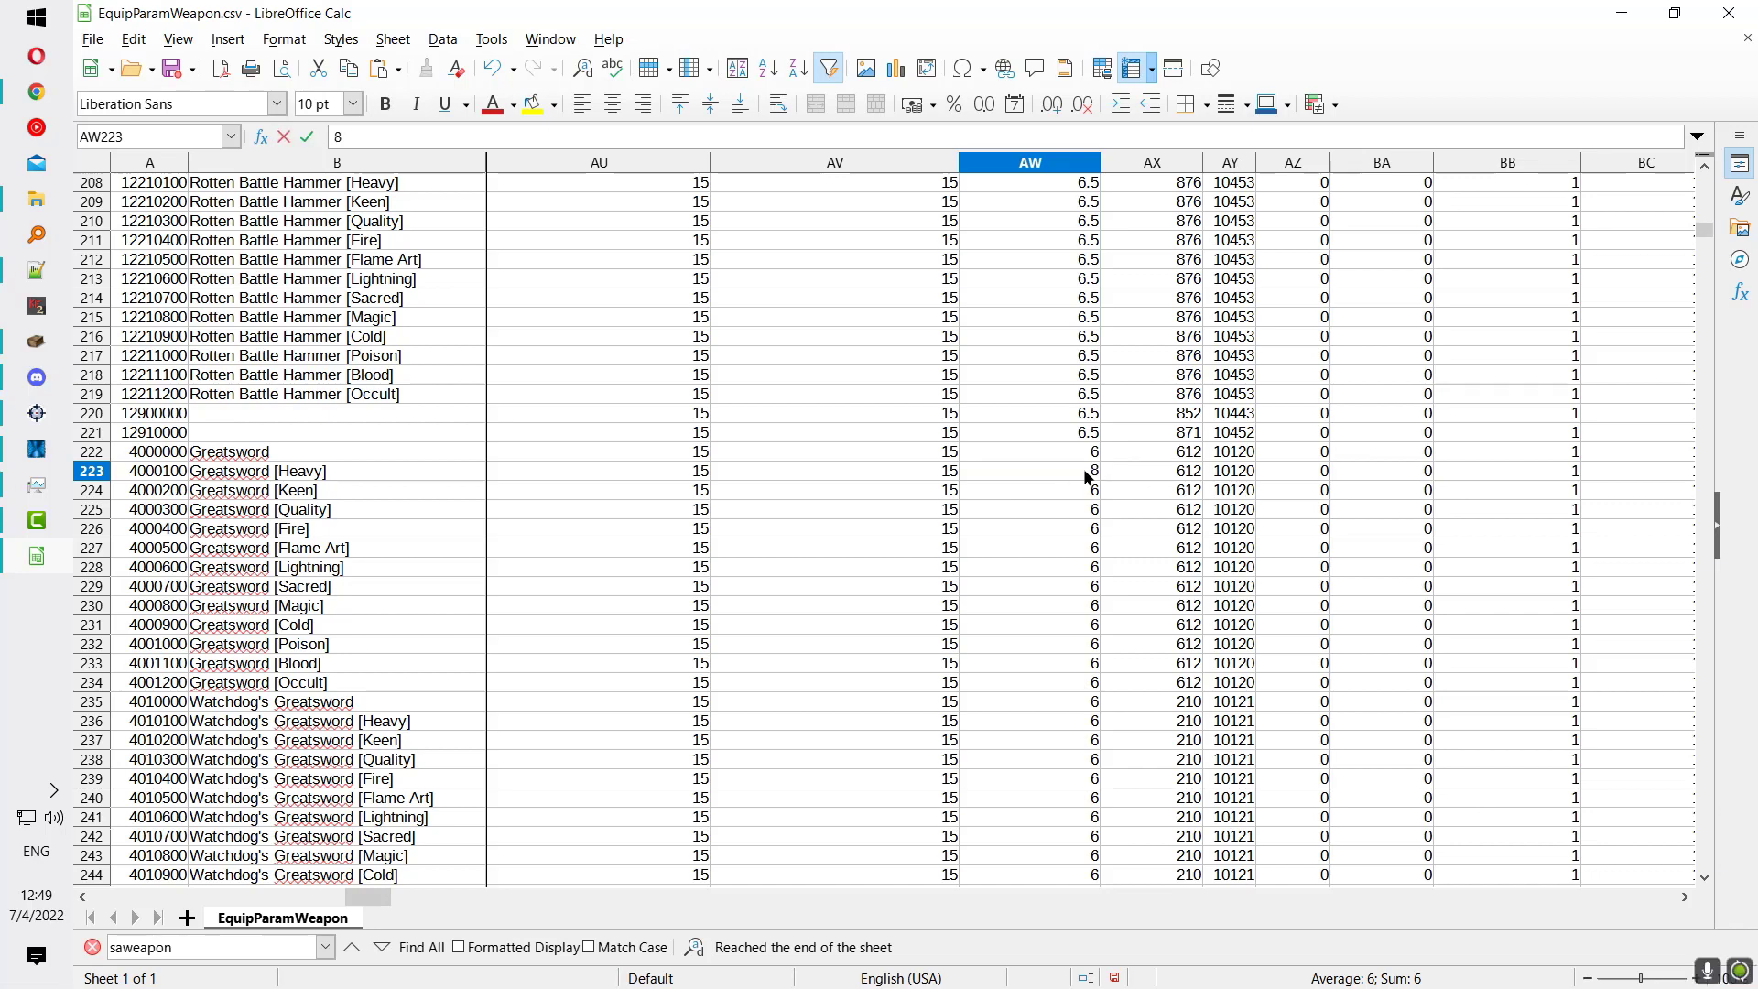
key(Return)
Step: Select the Greatsword [Heavy] cells from Row Name to saWeaponDamage and undo the accidental move of them
click(1031, 473)
drag(314, 475, 1085, 476)
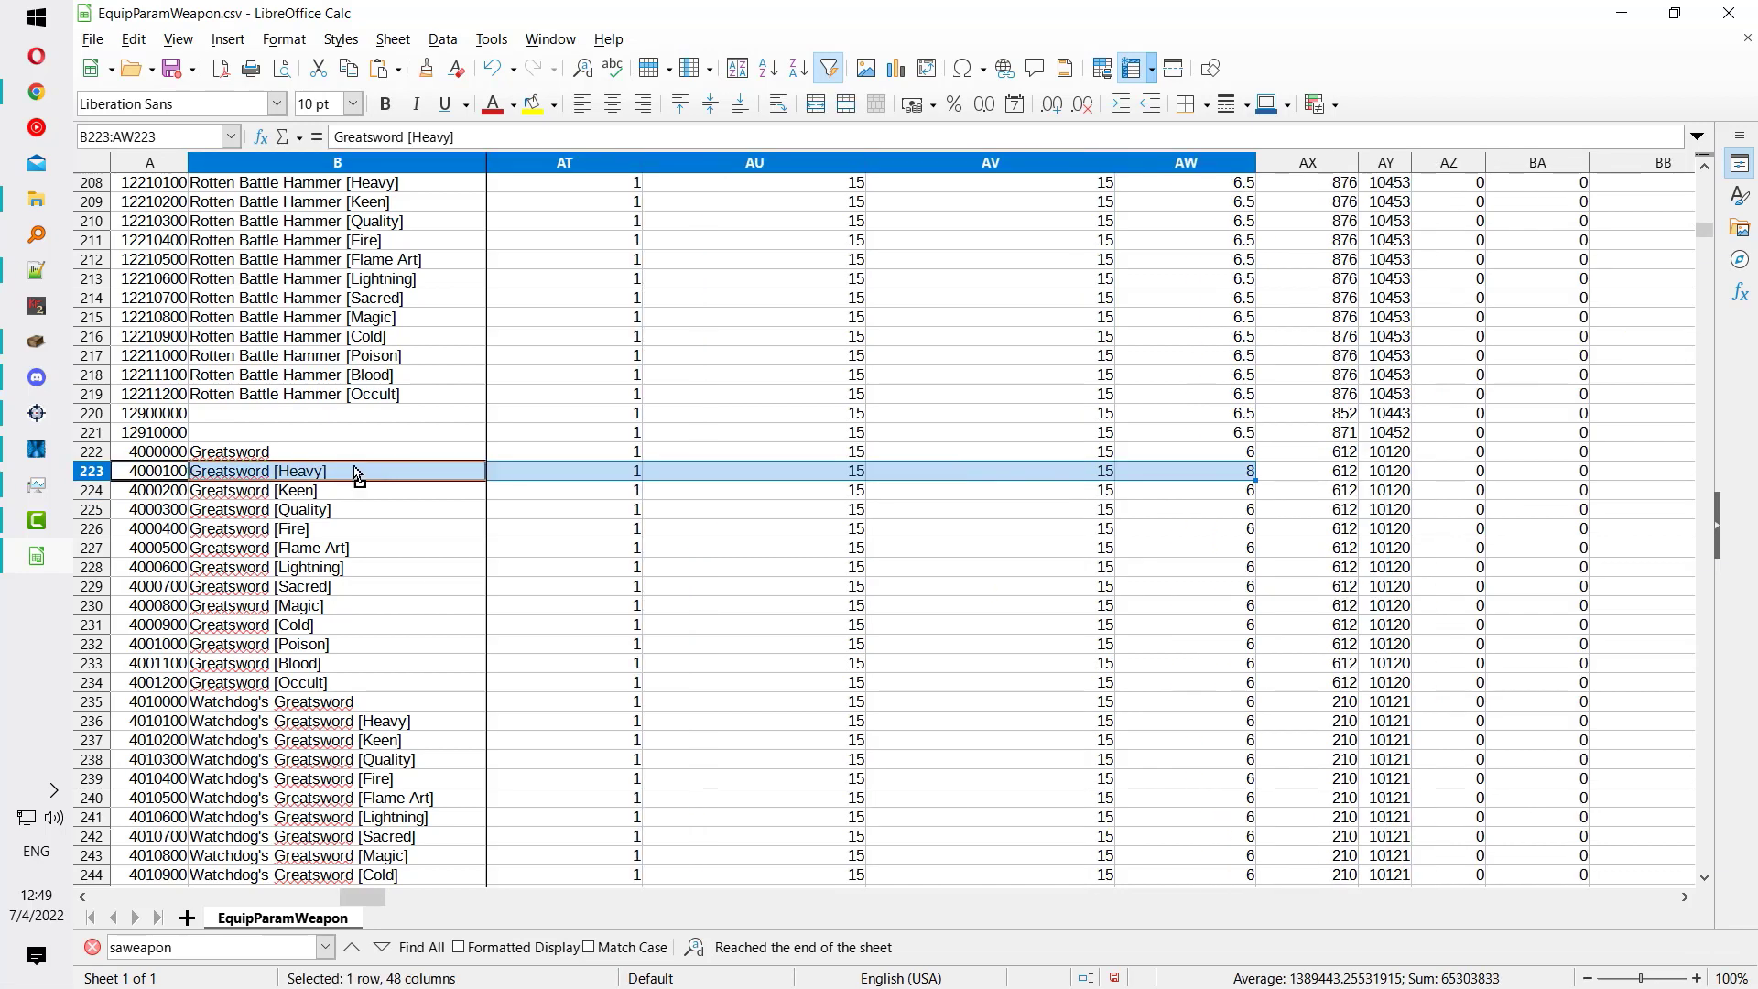
mouse_move(357, 472)
mouse_down()
mouse_move(678, 497)
mouse_move(129, 481)
mouse_move(814, 485)
mouse_move(213, 493)
mouse_move(342, 492)
mouse_up()
key(ctrl+z)
click(166, 476)
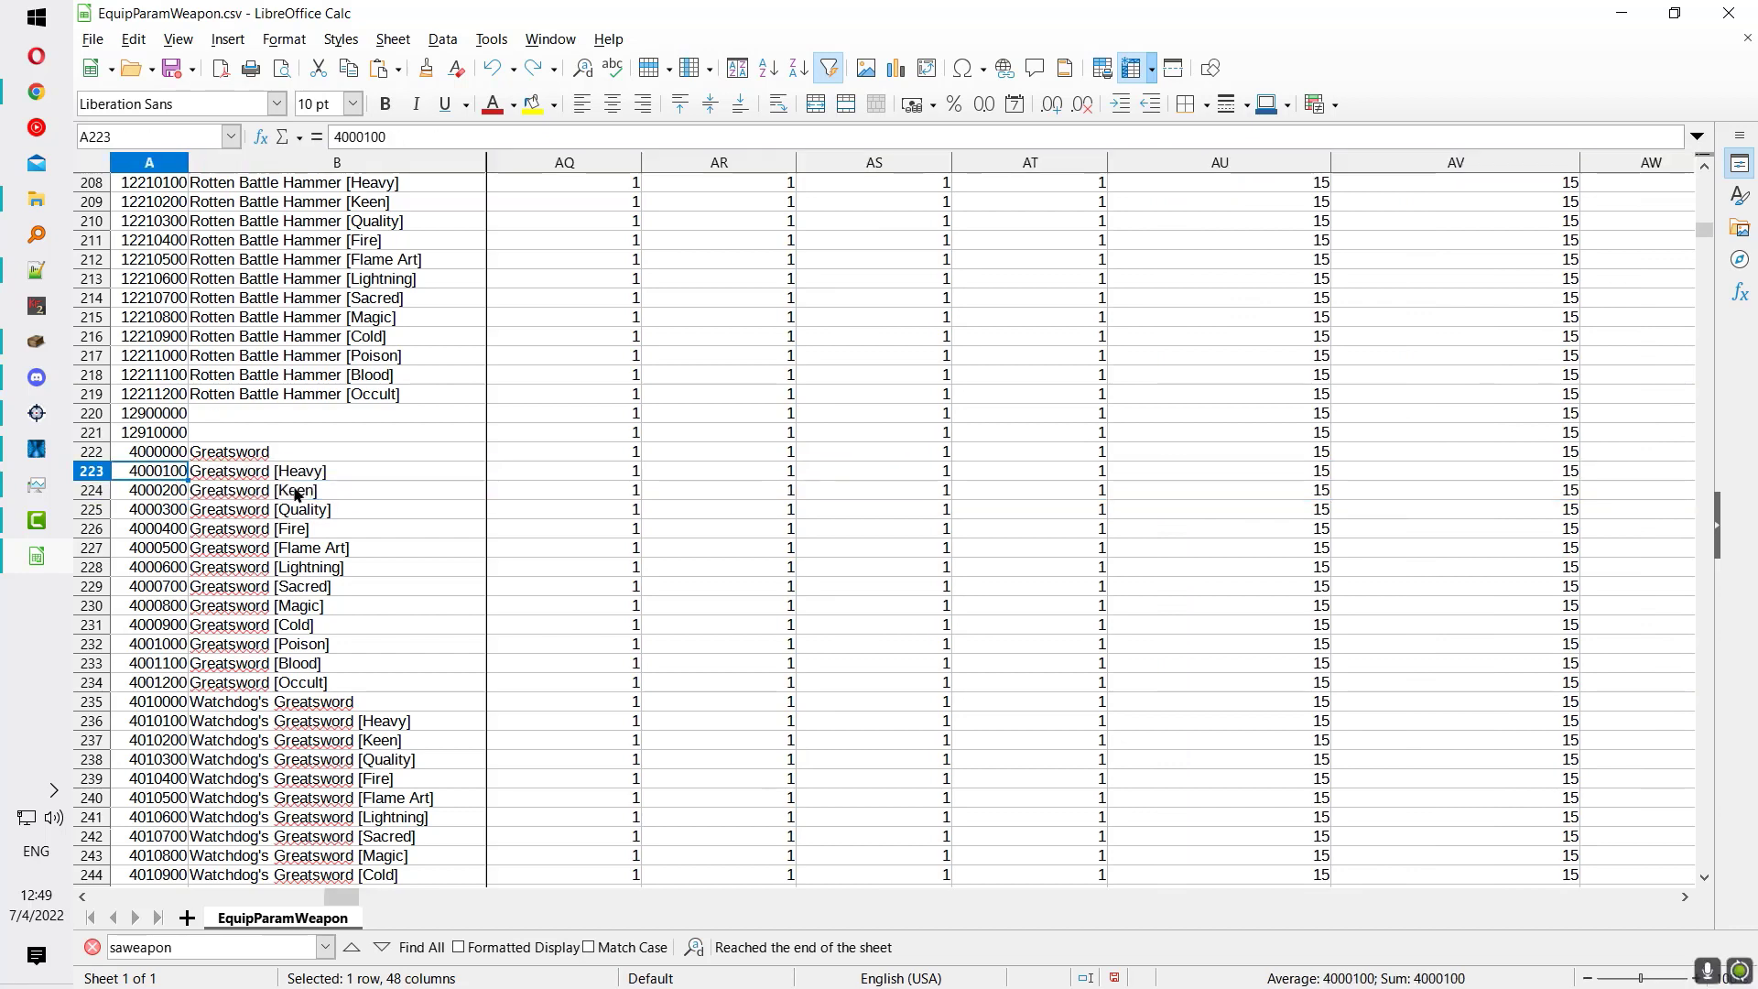
click(358, 471)
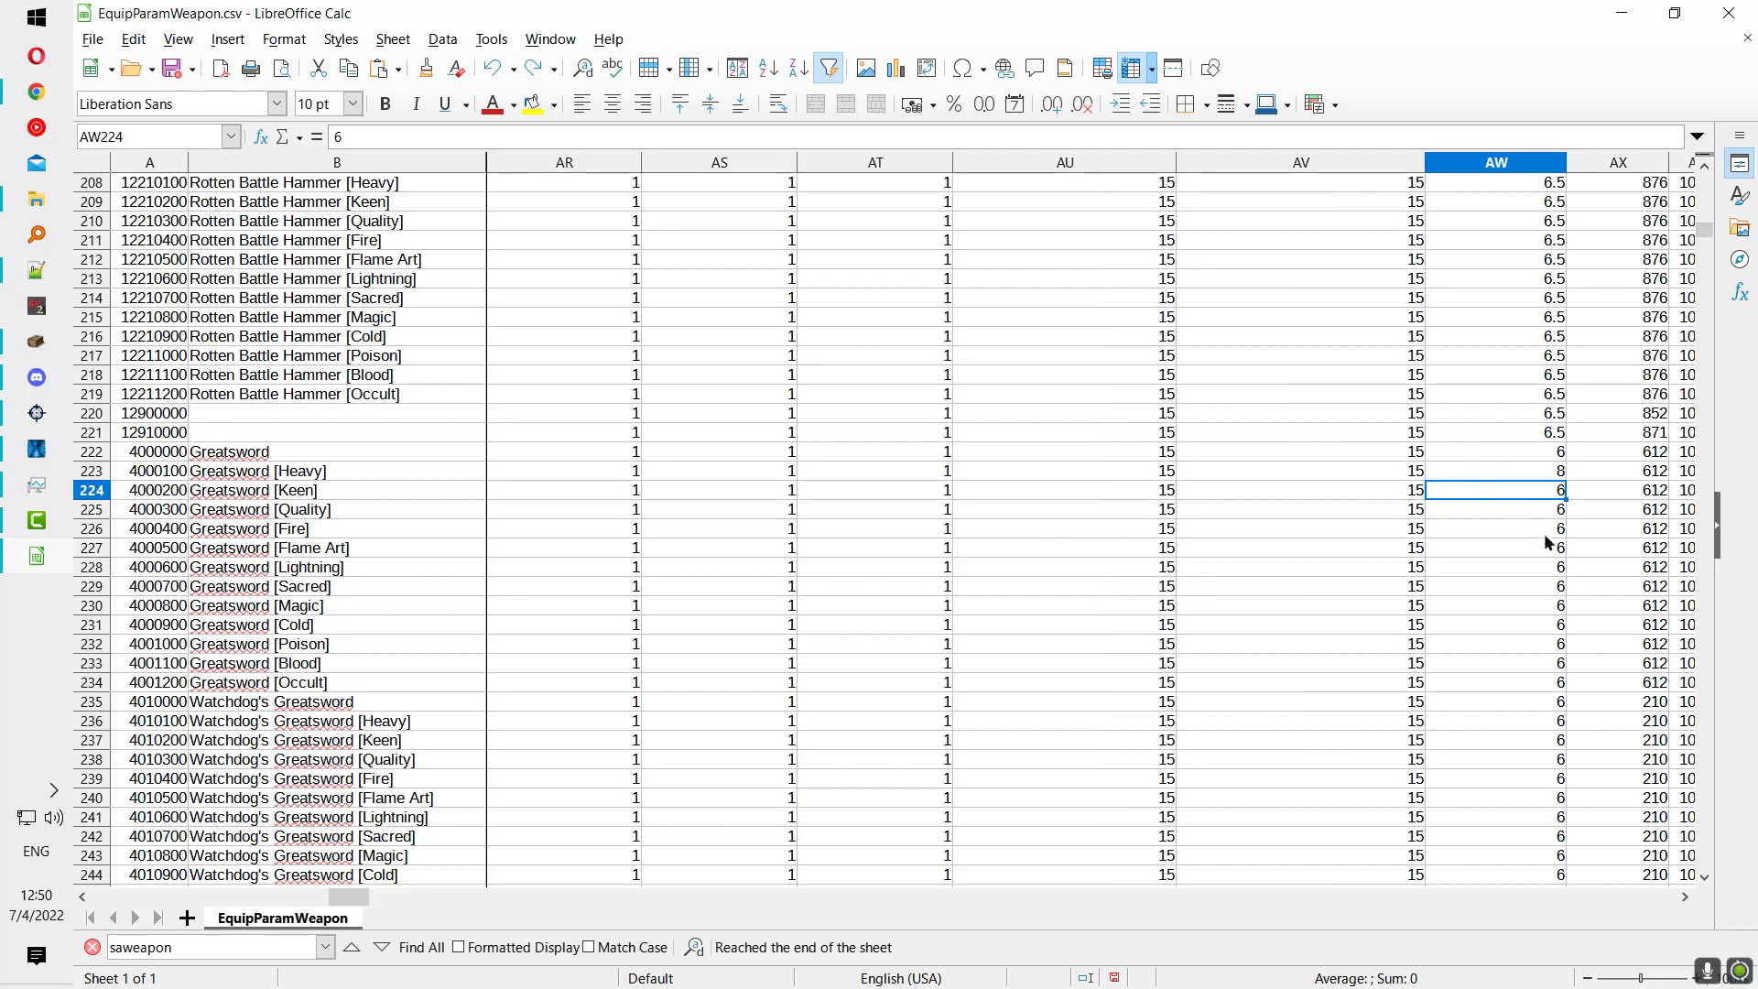
Step: Check the edited Greatsword [Heavy] value and look through the saWeaponDamage column from its header down
scroll(1544, 542, up, 2)
click(1534, 587)
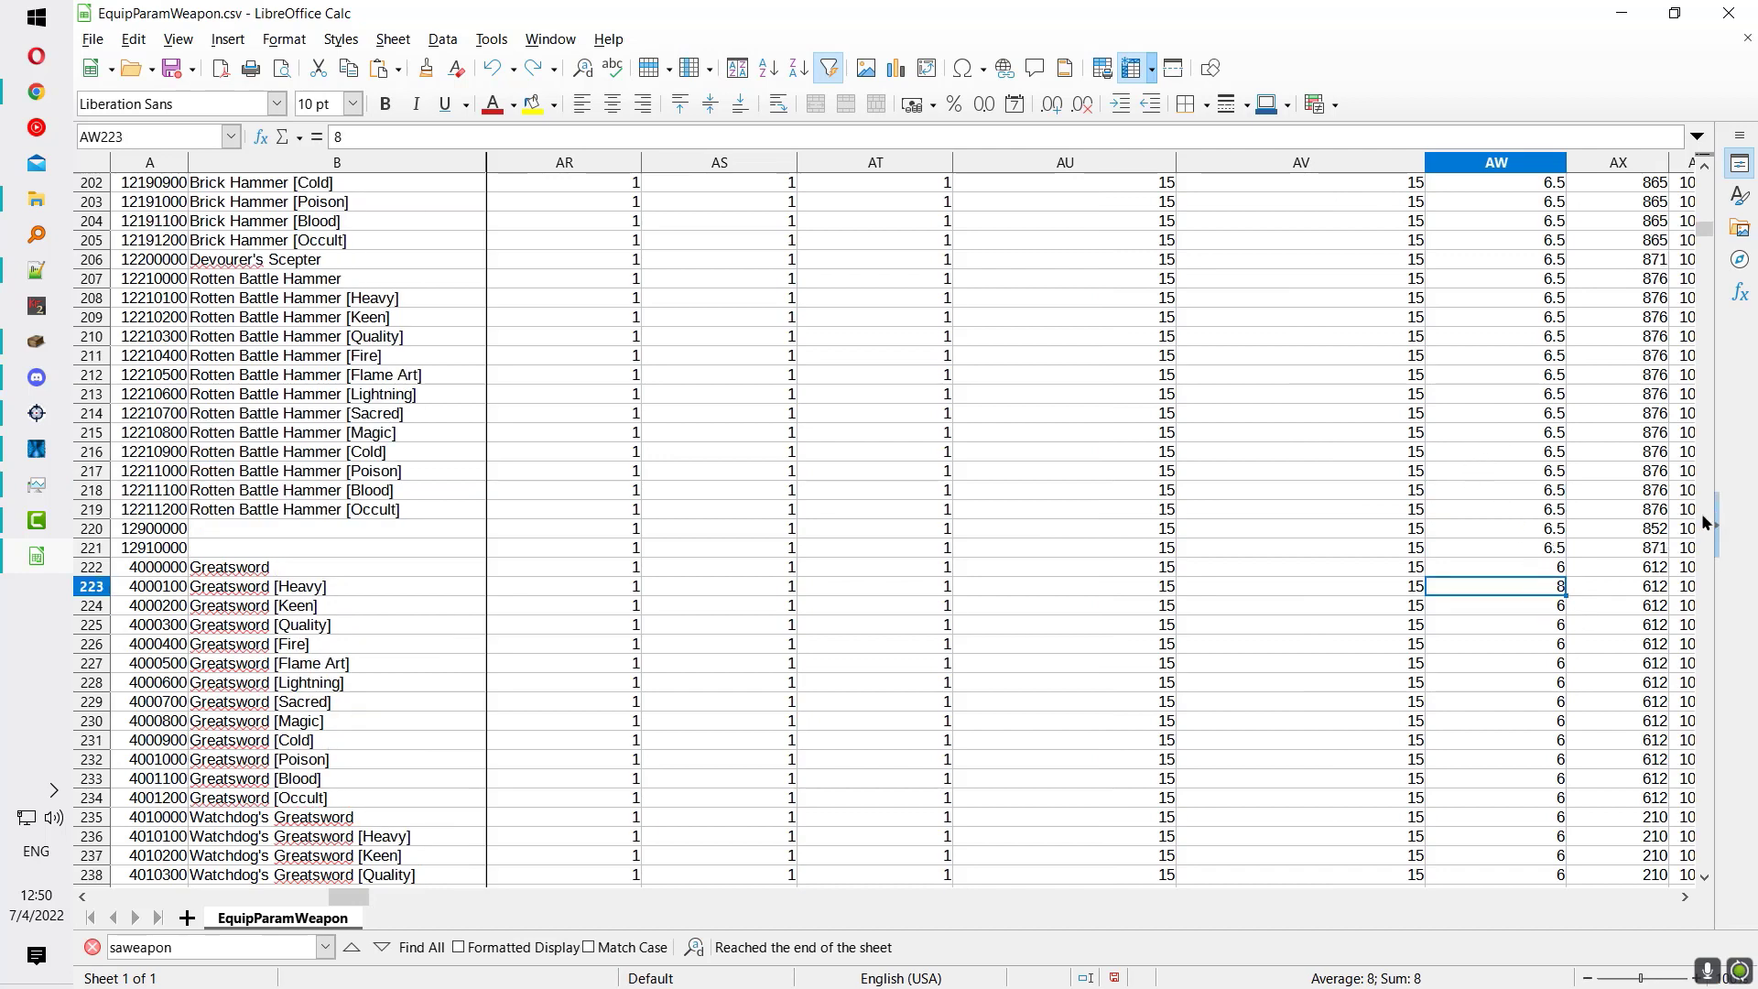
key(ctrl+Up)
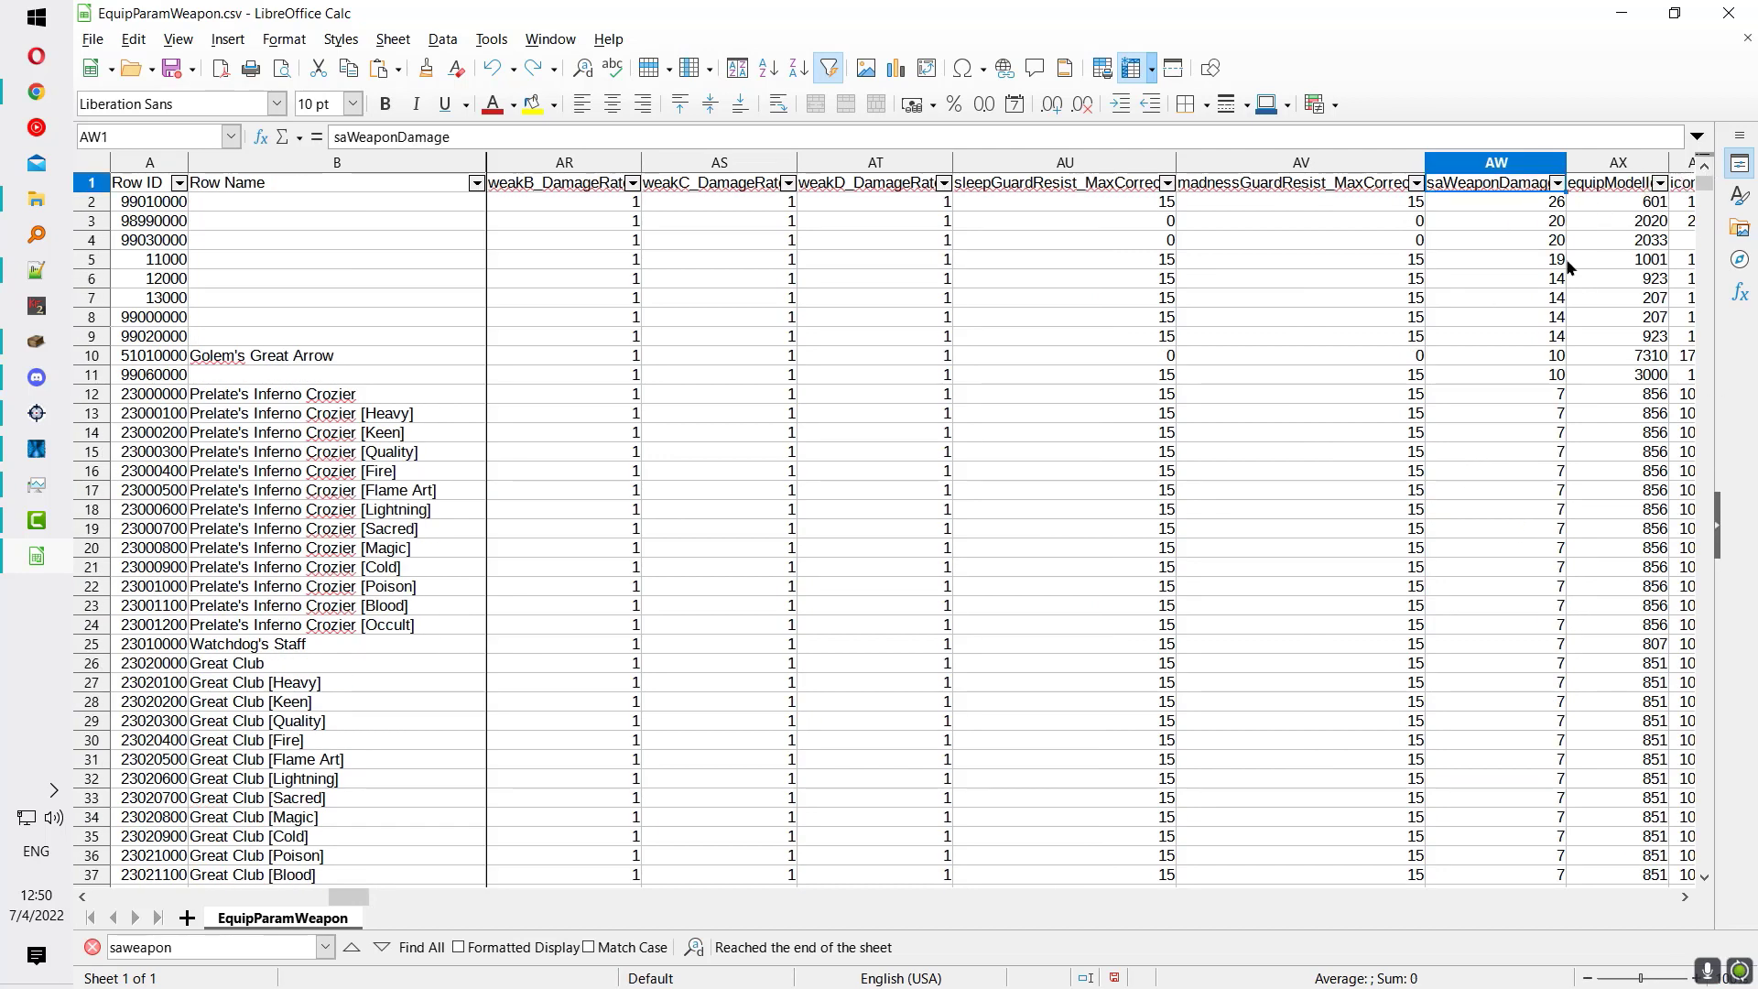
scroll(1486, 471, down, 20)
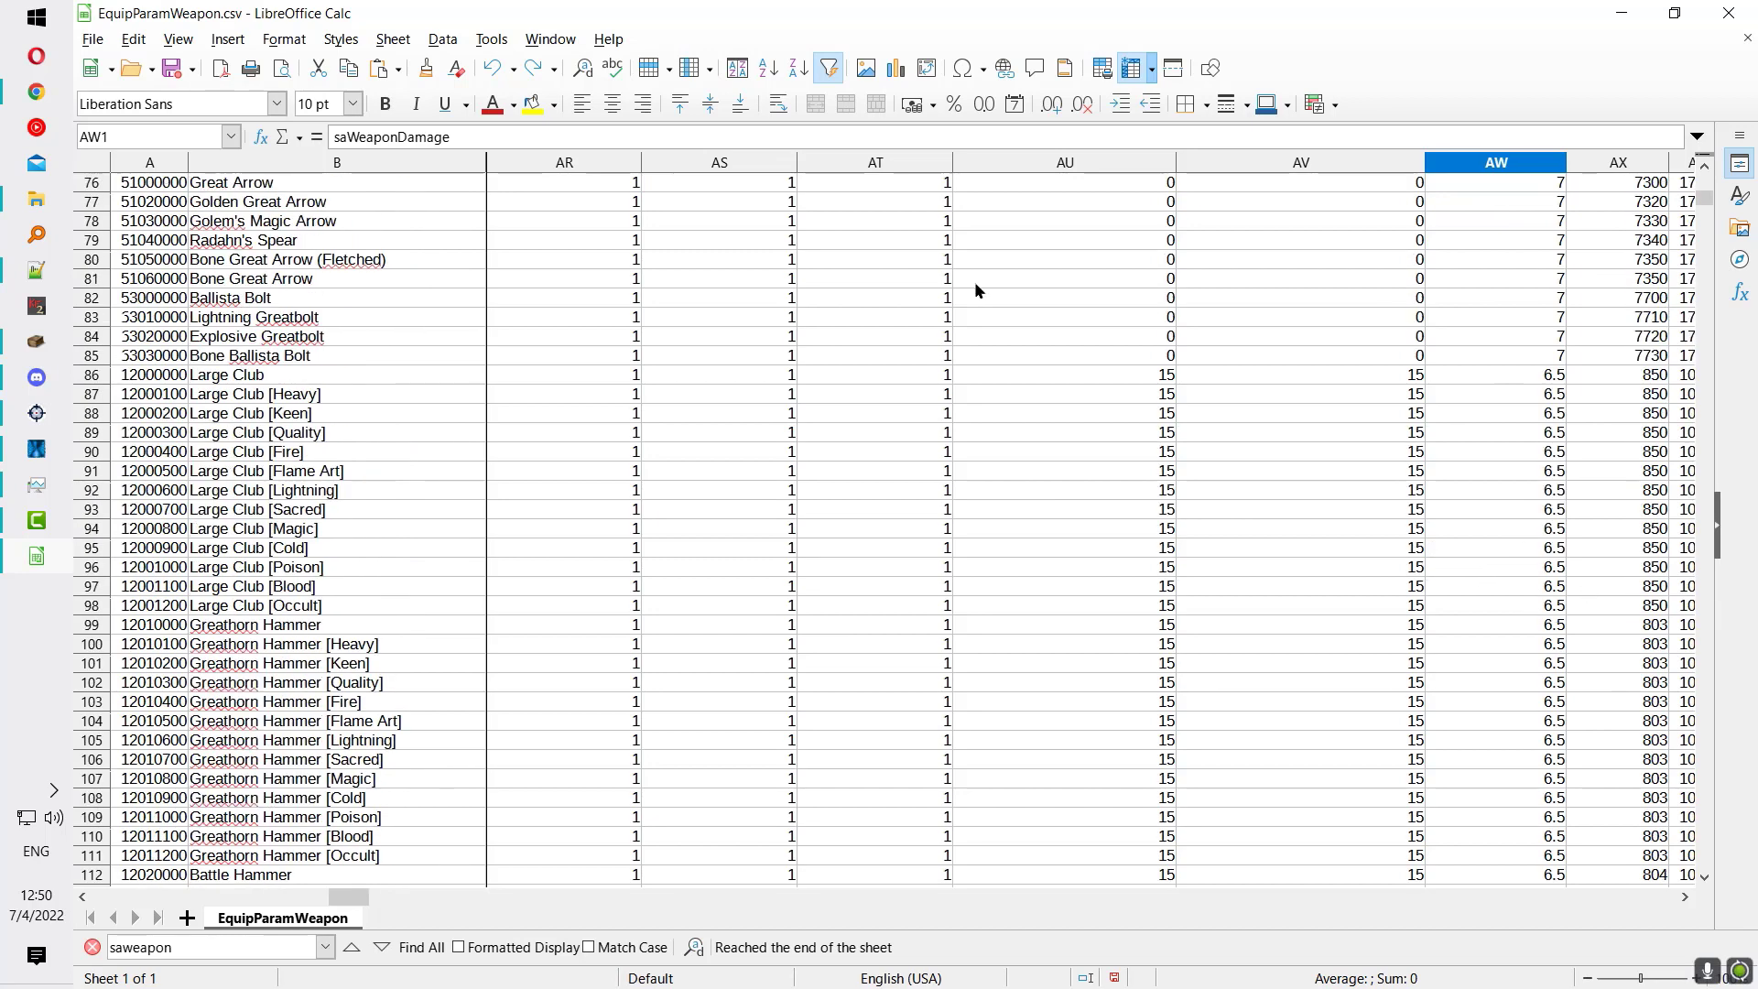
Step: Save EquipParamWeapon.csv in the Text CSV format and minimize the spreadsheet
click(93, 38)
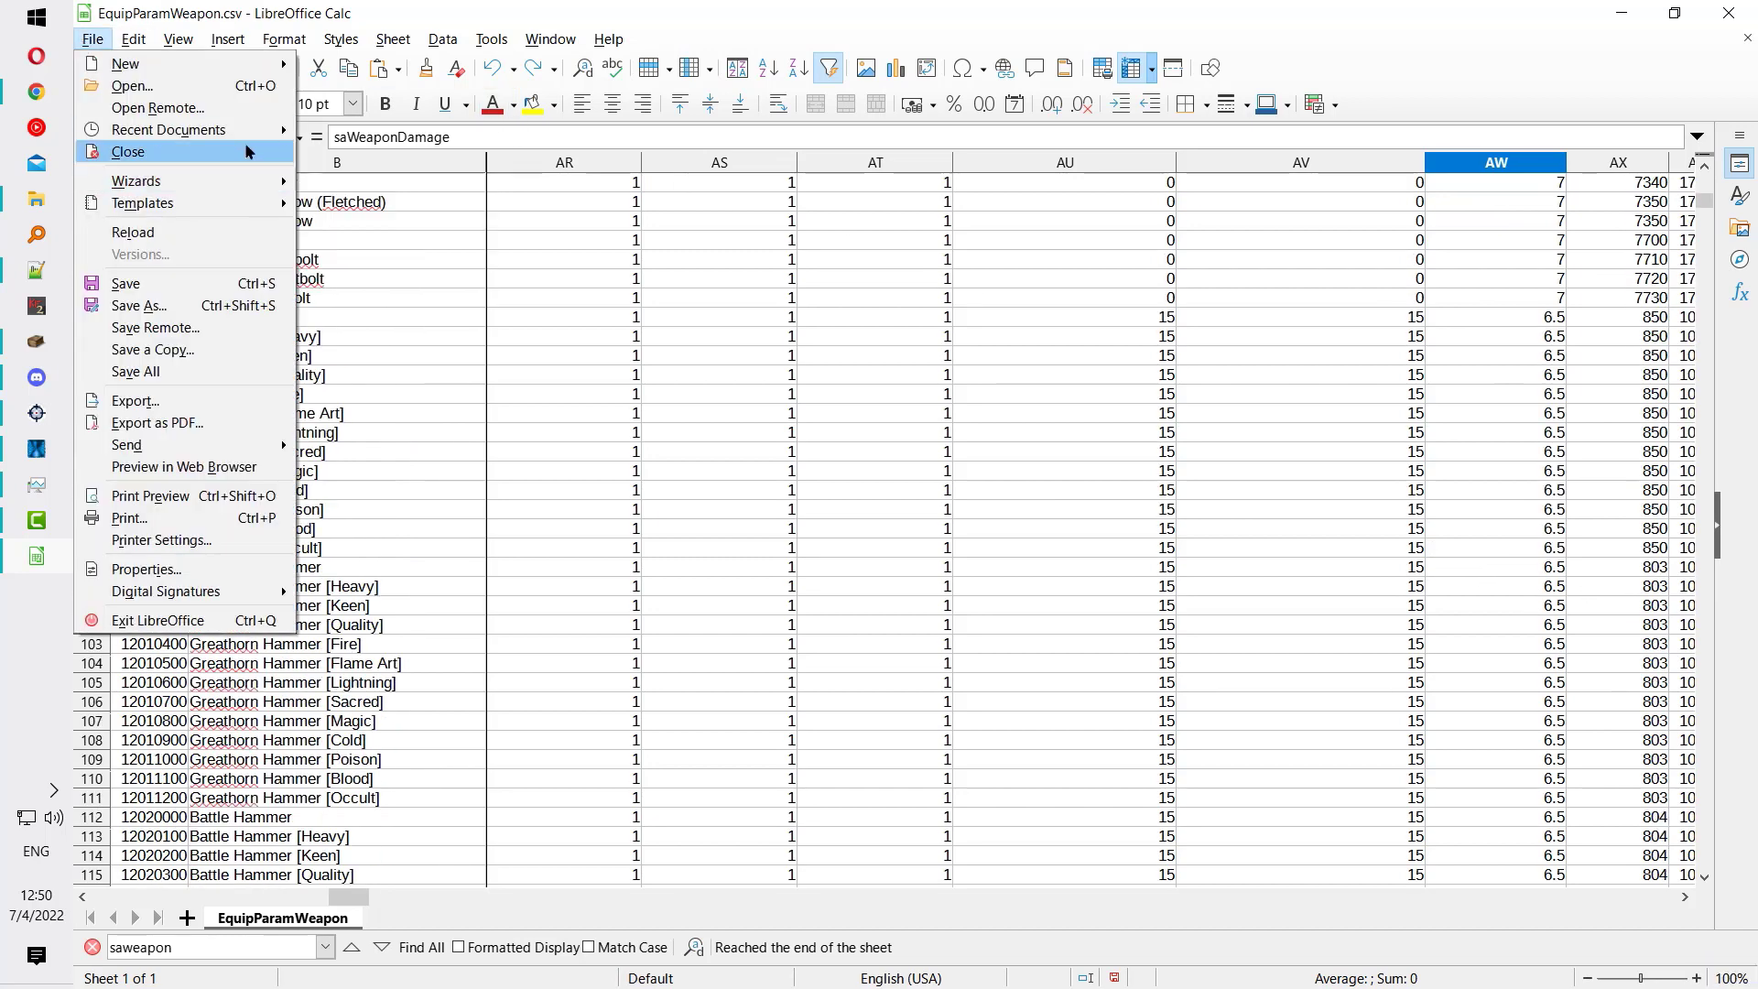
click(176, 292)
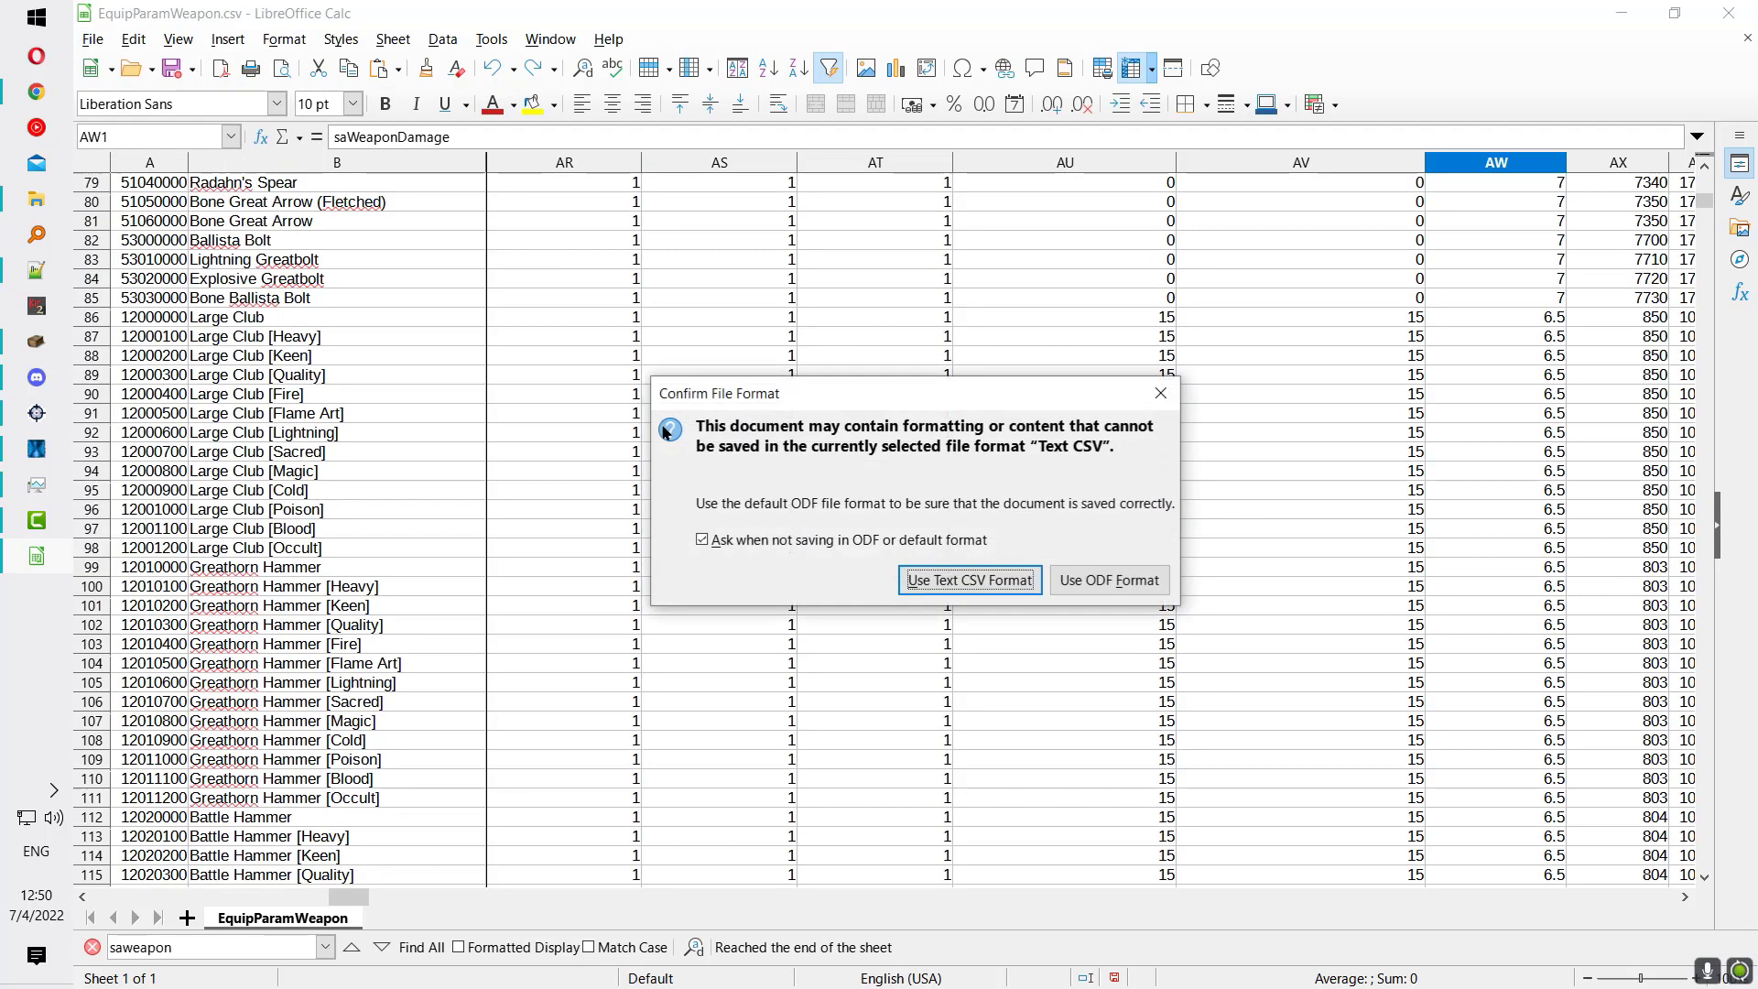
click(978, 582)
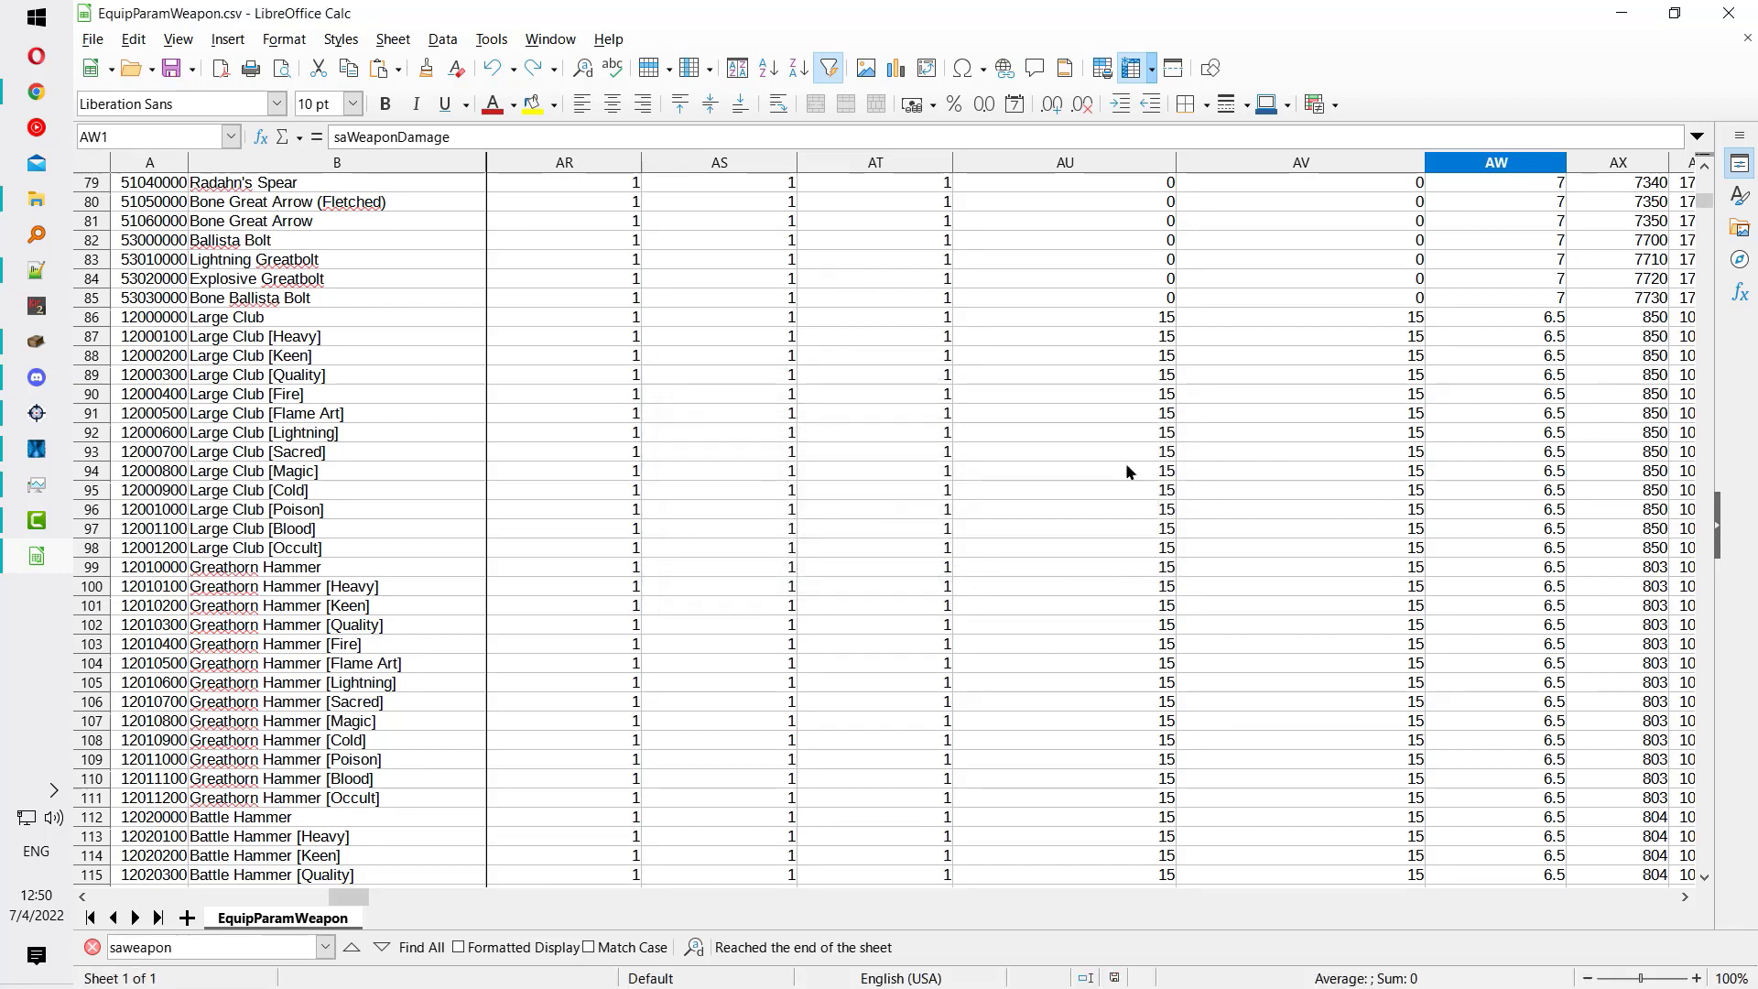
click(1622, 13)
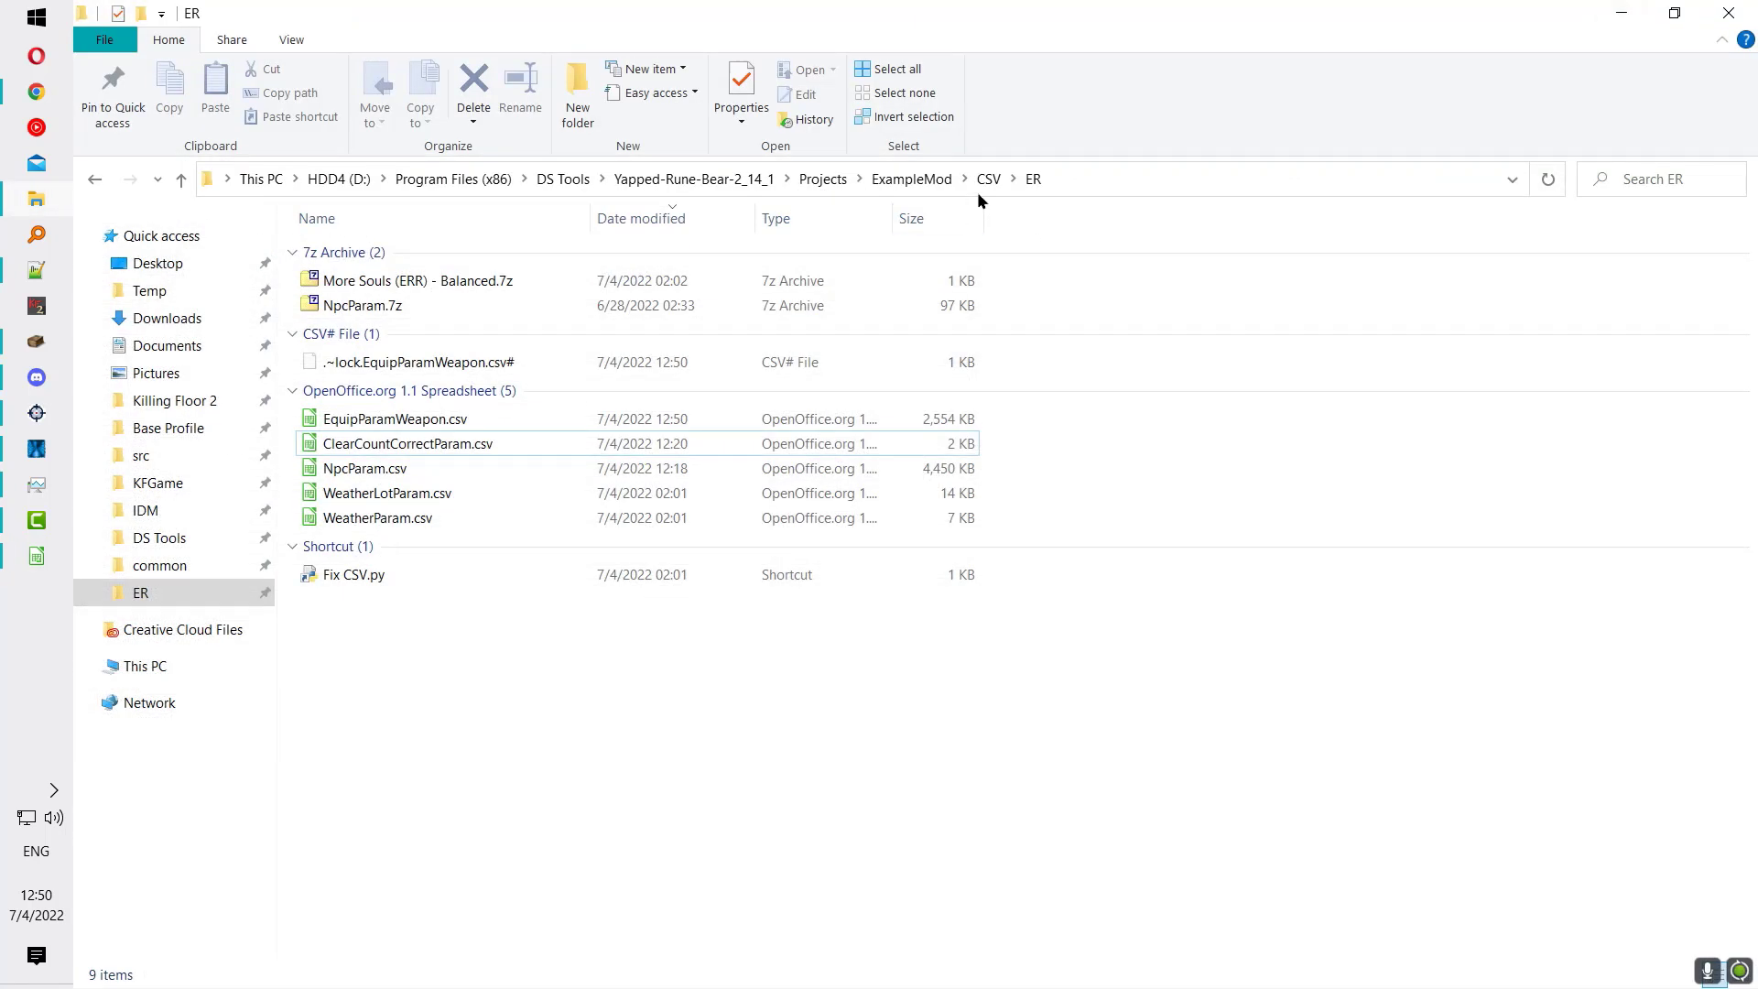
Step: Open the saved EquipParamWeapon.csv in Notepad++, reload it from disk and examine the rows around Distinguished Greatshield
right_click(392, 423)
click(499, 502)
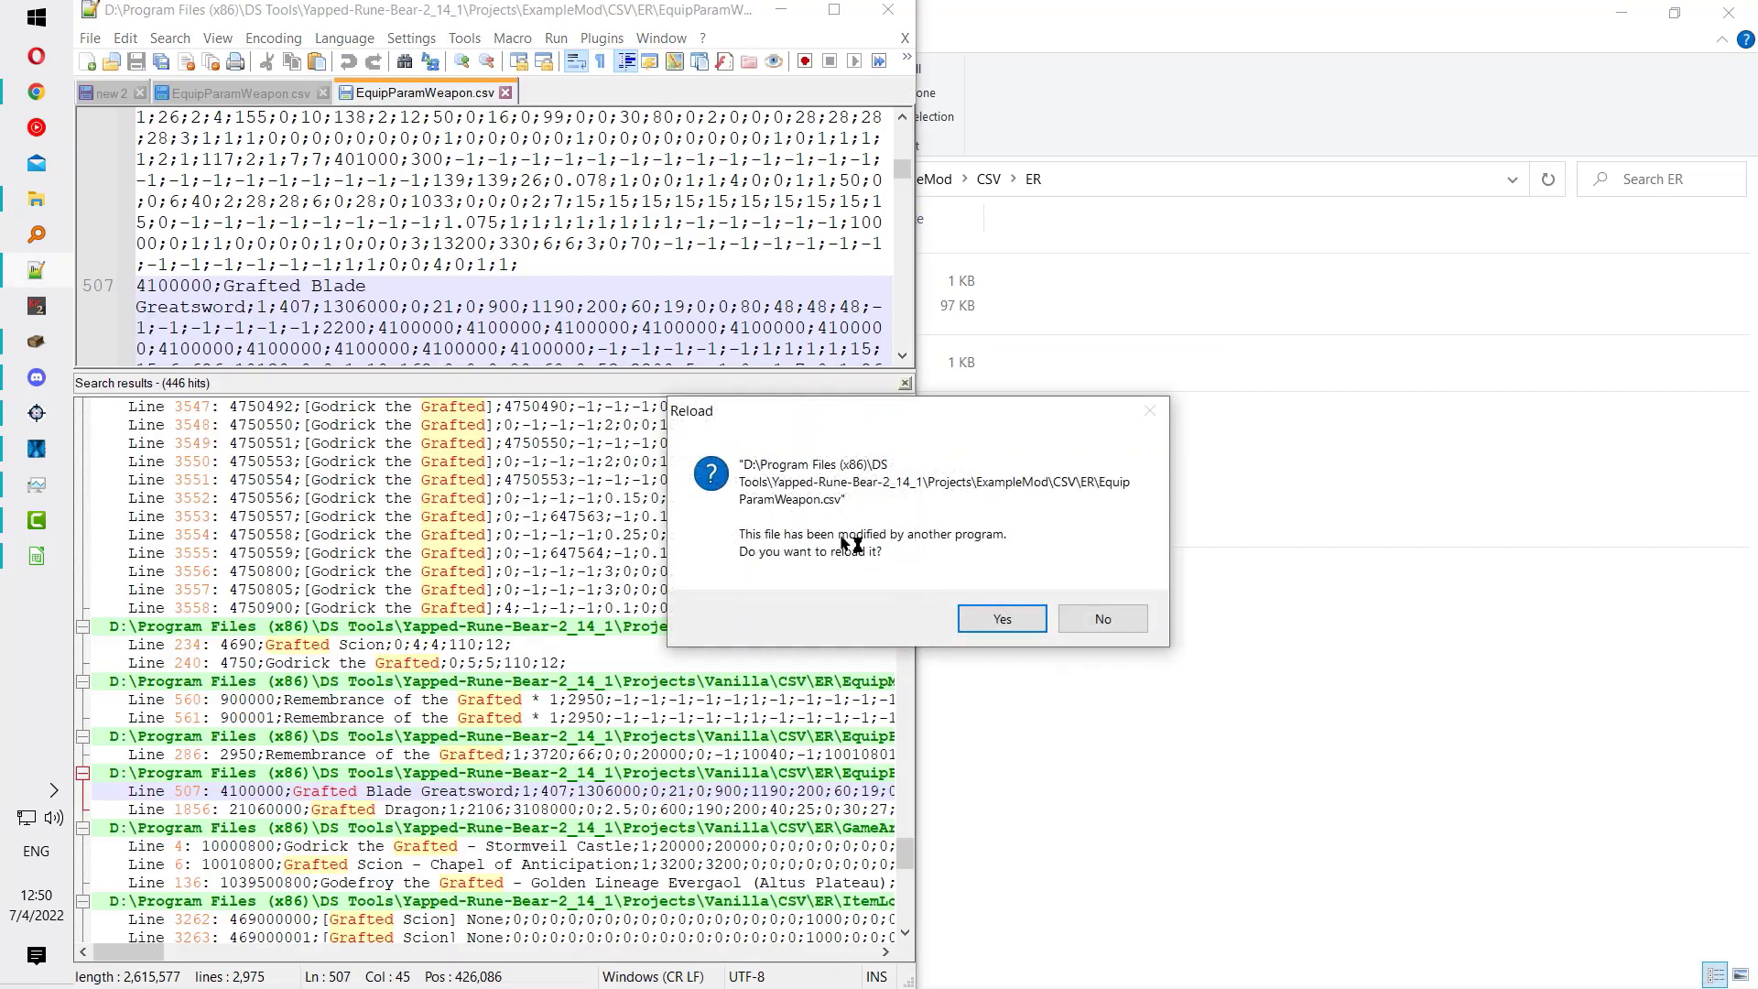
click(1003, 616)
drag(602, 8, 641, 99)
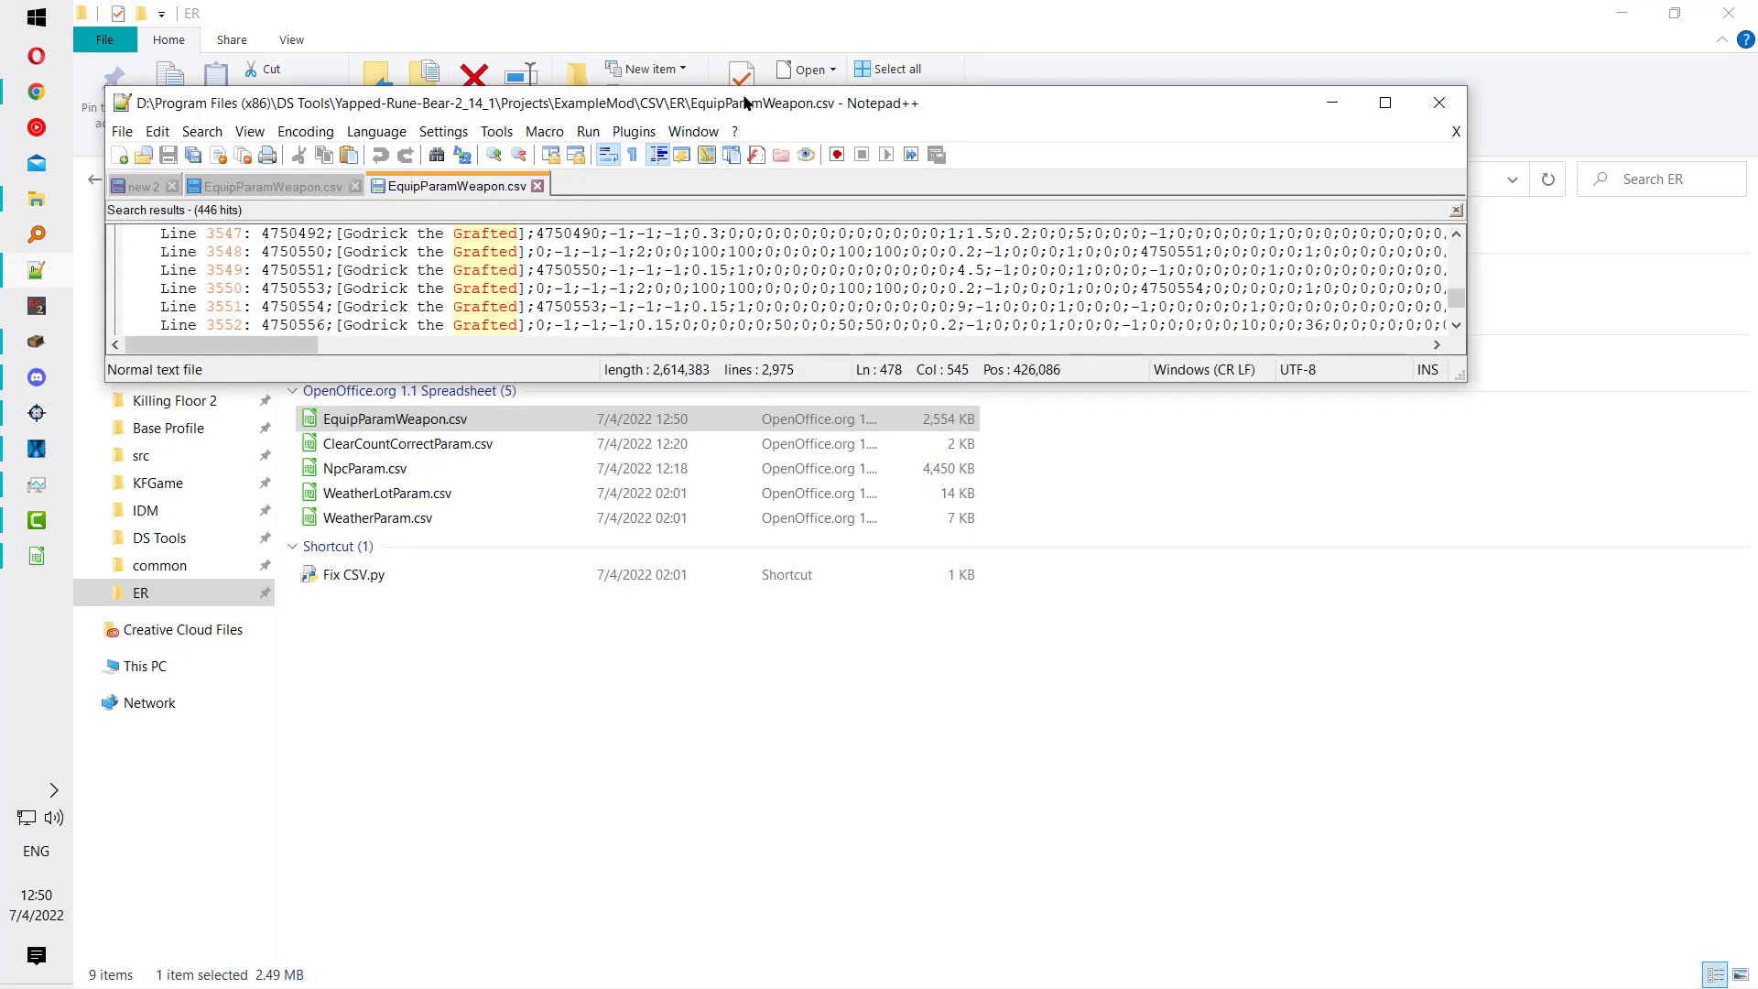
double_click(746, 102)
click(196, 269)
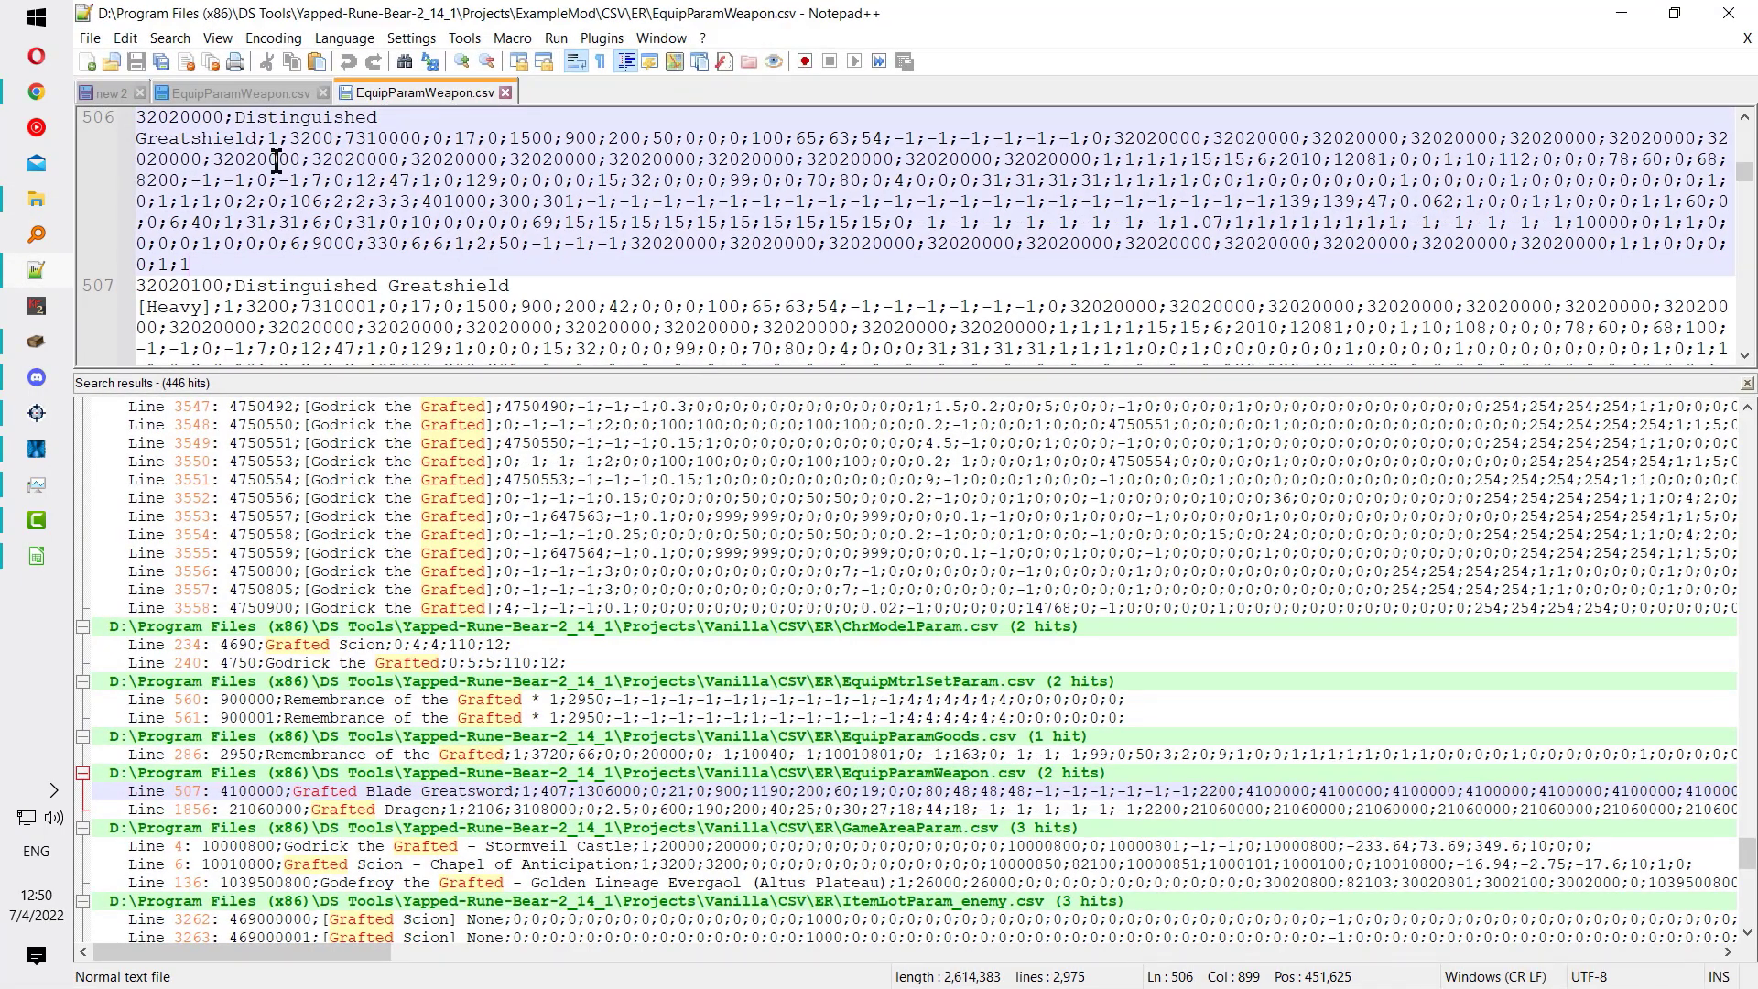
click(304, 214)
scroll(463, 325, up, 4)
scroll(366, 311, down, 3)
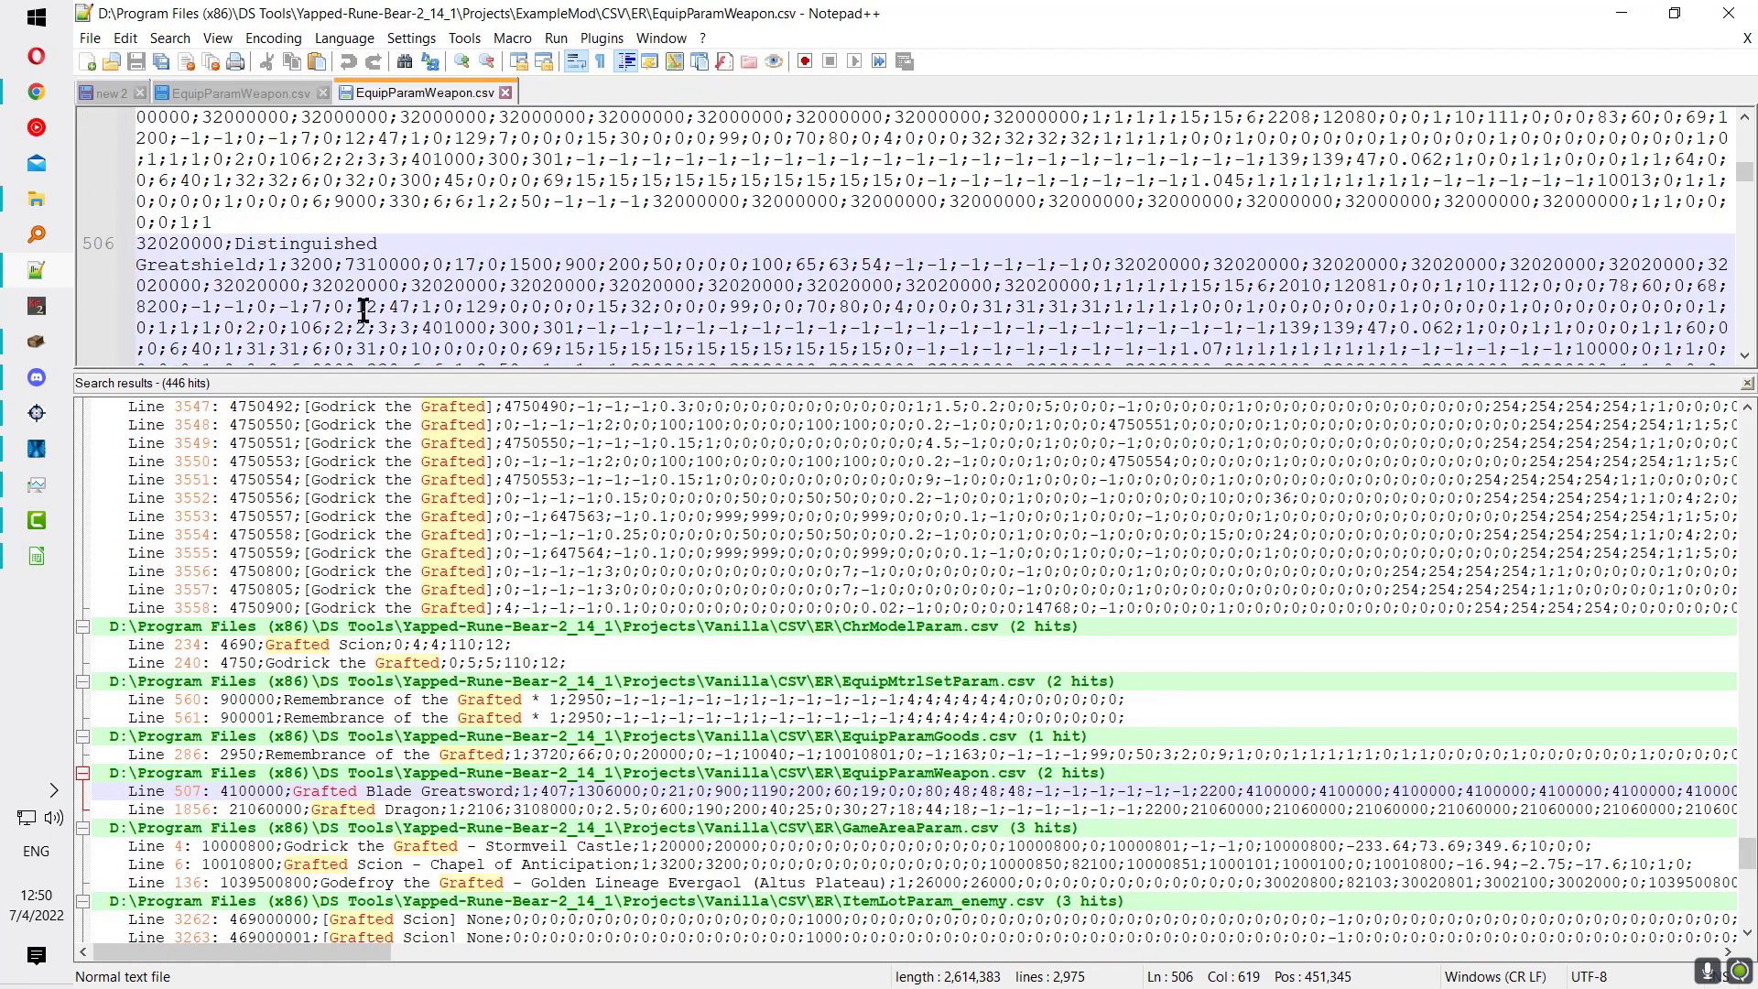
Step: Close the ExampleMod EquipParamWeapon.csv in the text editor and close the spreadsheet window
middle_click(469, 98)
click(55, 551)
click(1728, 13)
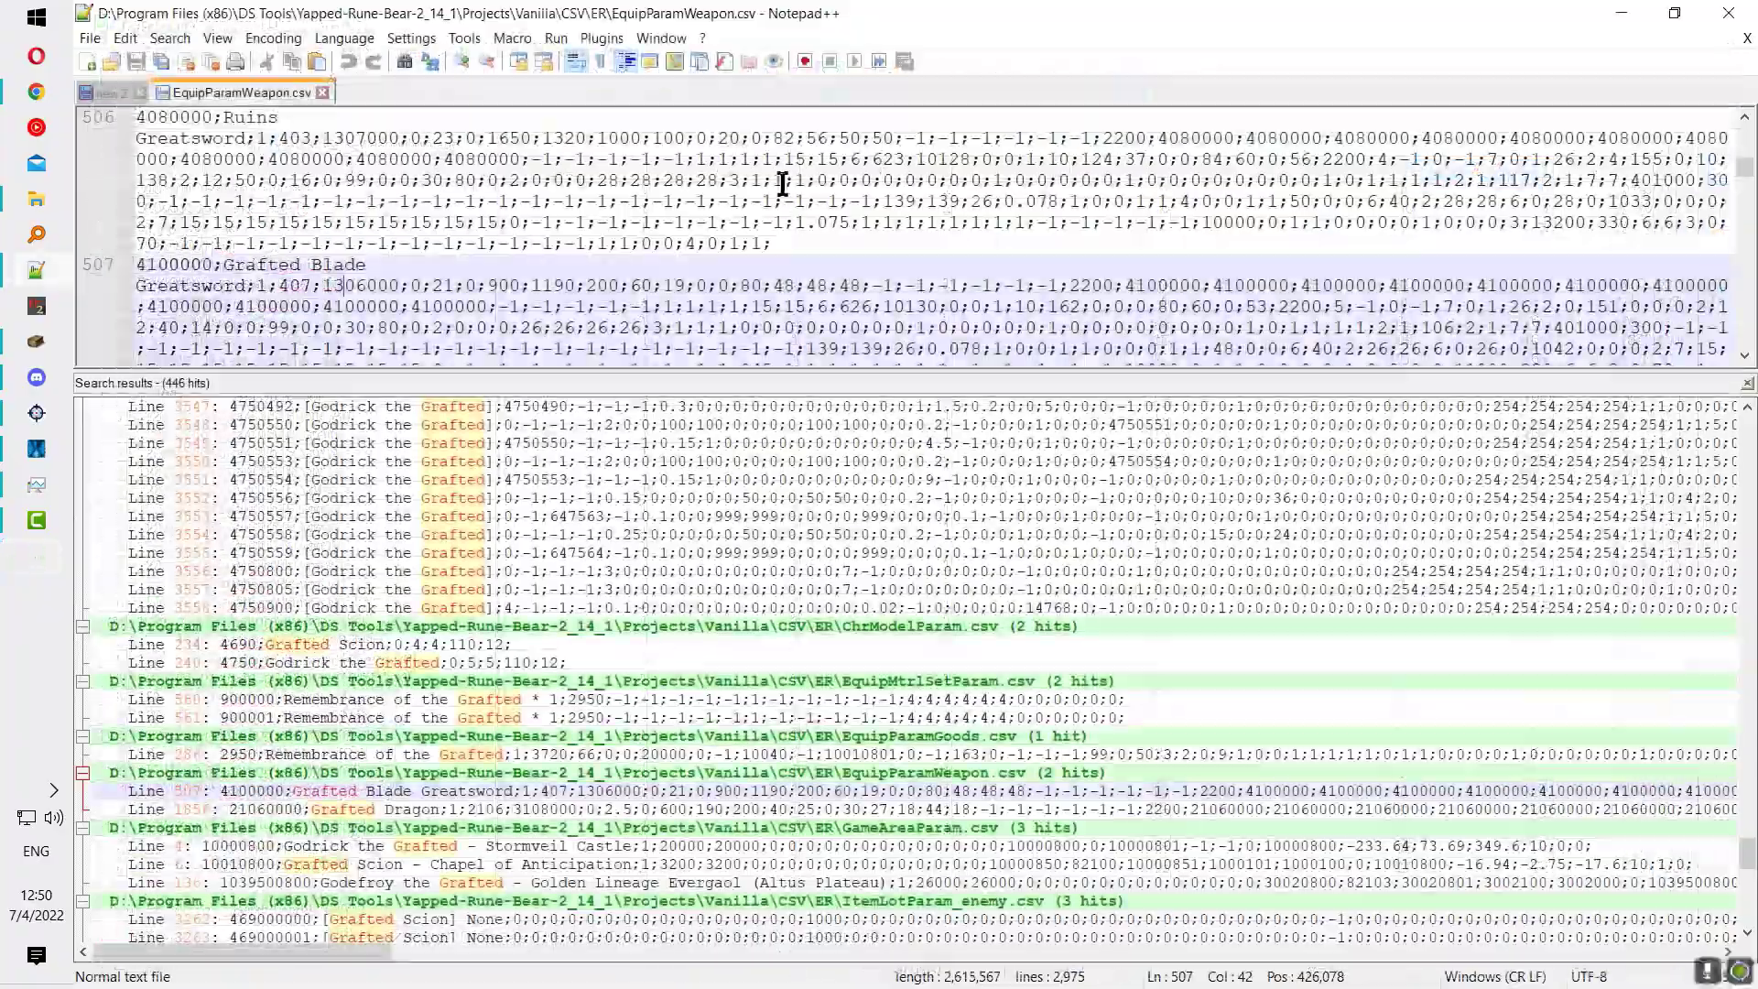
Step: Switch to Yapped and import the EquipParamWeapon data from its CSV file, accepting the overwrite
click(38, 344)
click(303, 41)
click(302, 138)
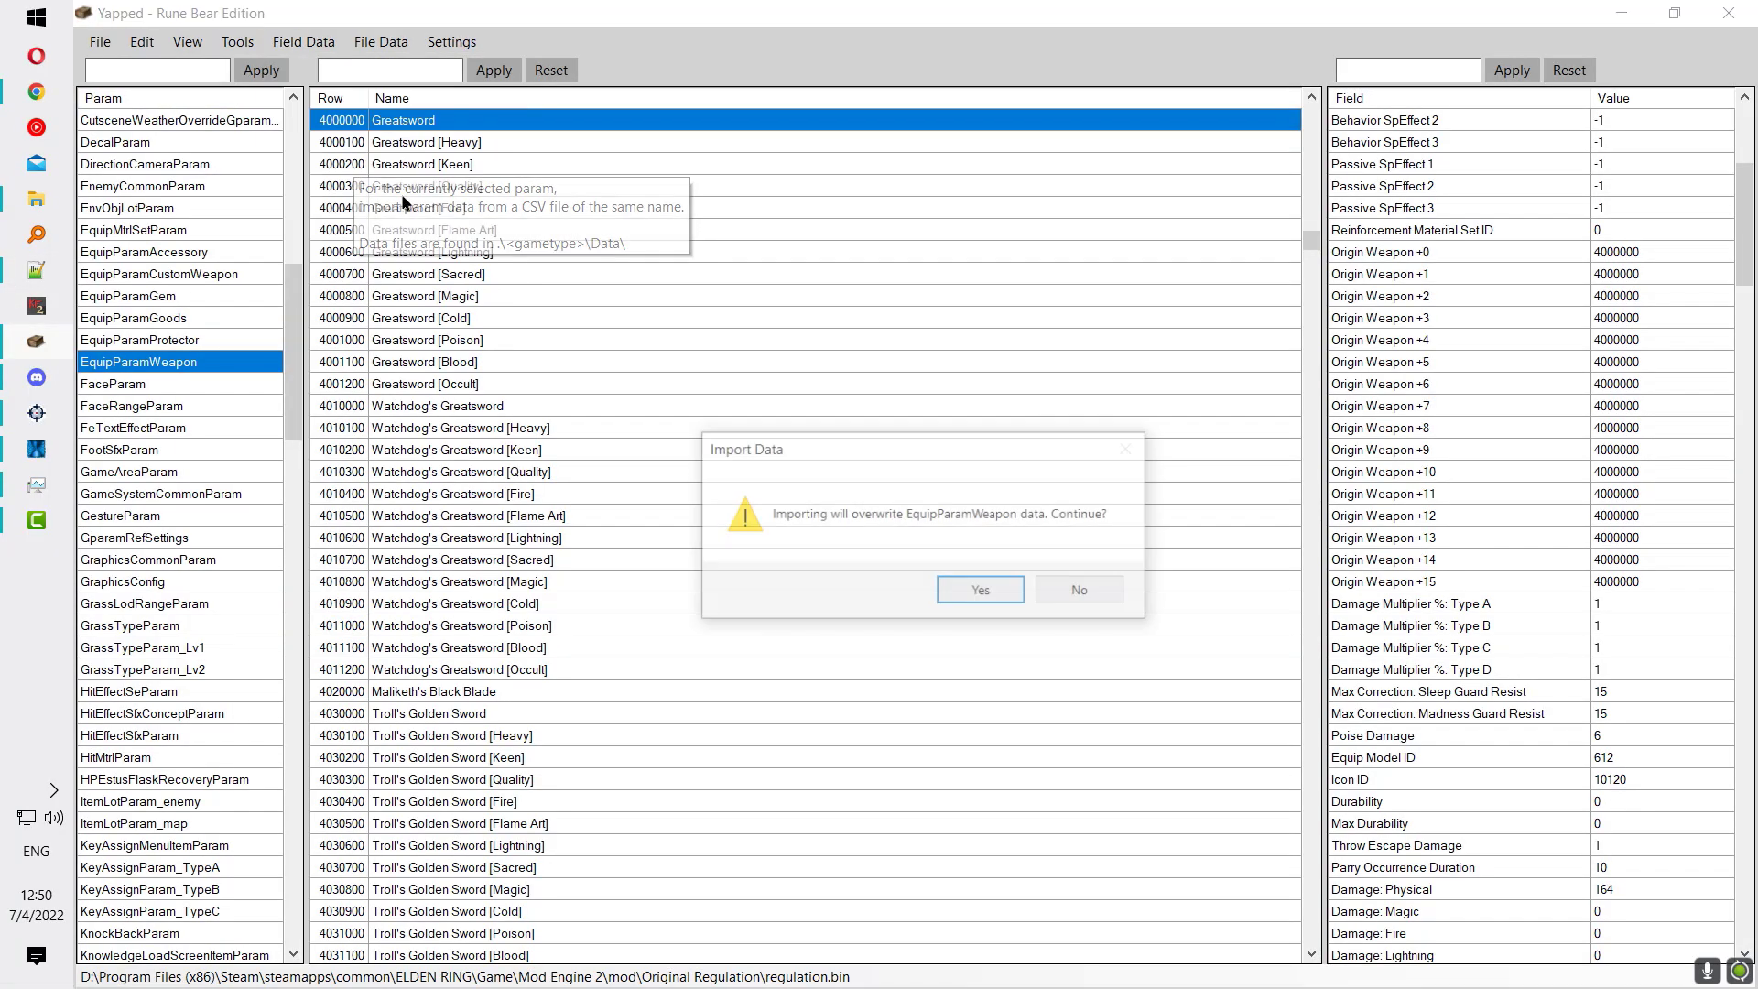
click(996, 588)
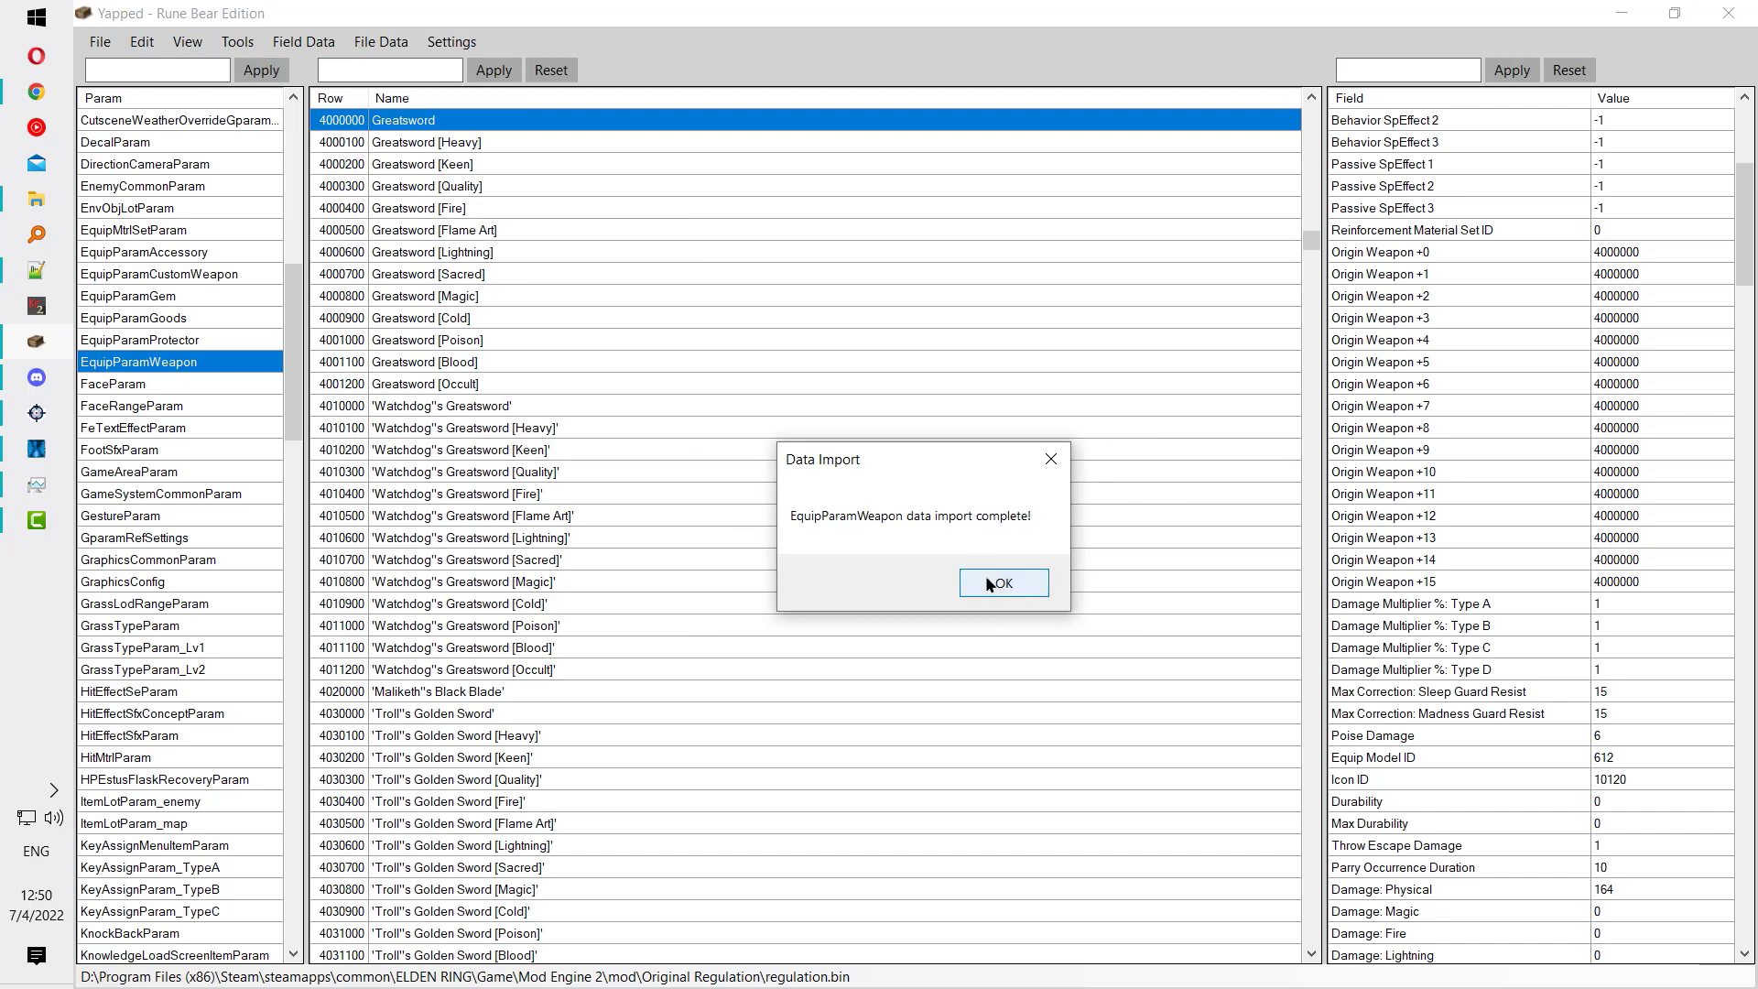
click(1003, 580)
Step: Check the quotation marks in the imported row names of Greatsword, Watchdog's Greatsword, Maliketh's Black Blade and Troll's Golden Sword
click(576, 436)
click(549, 384)
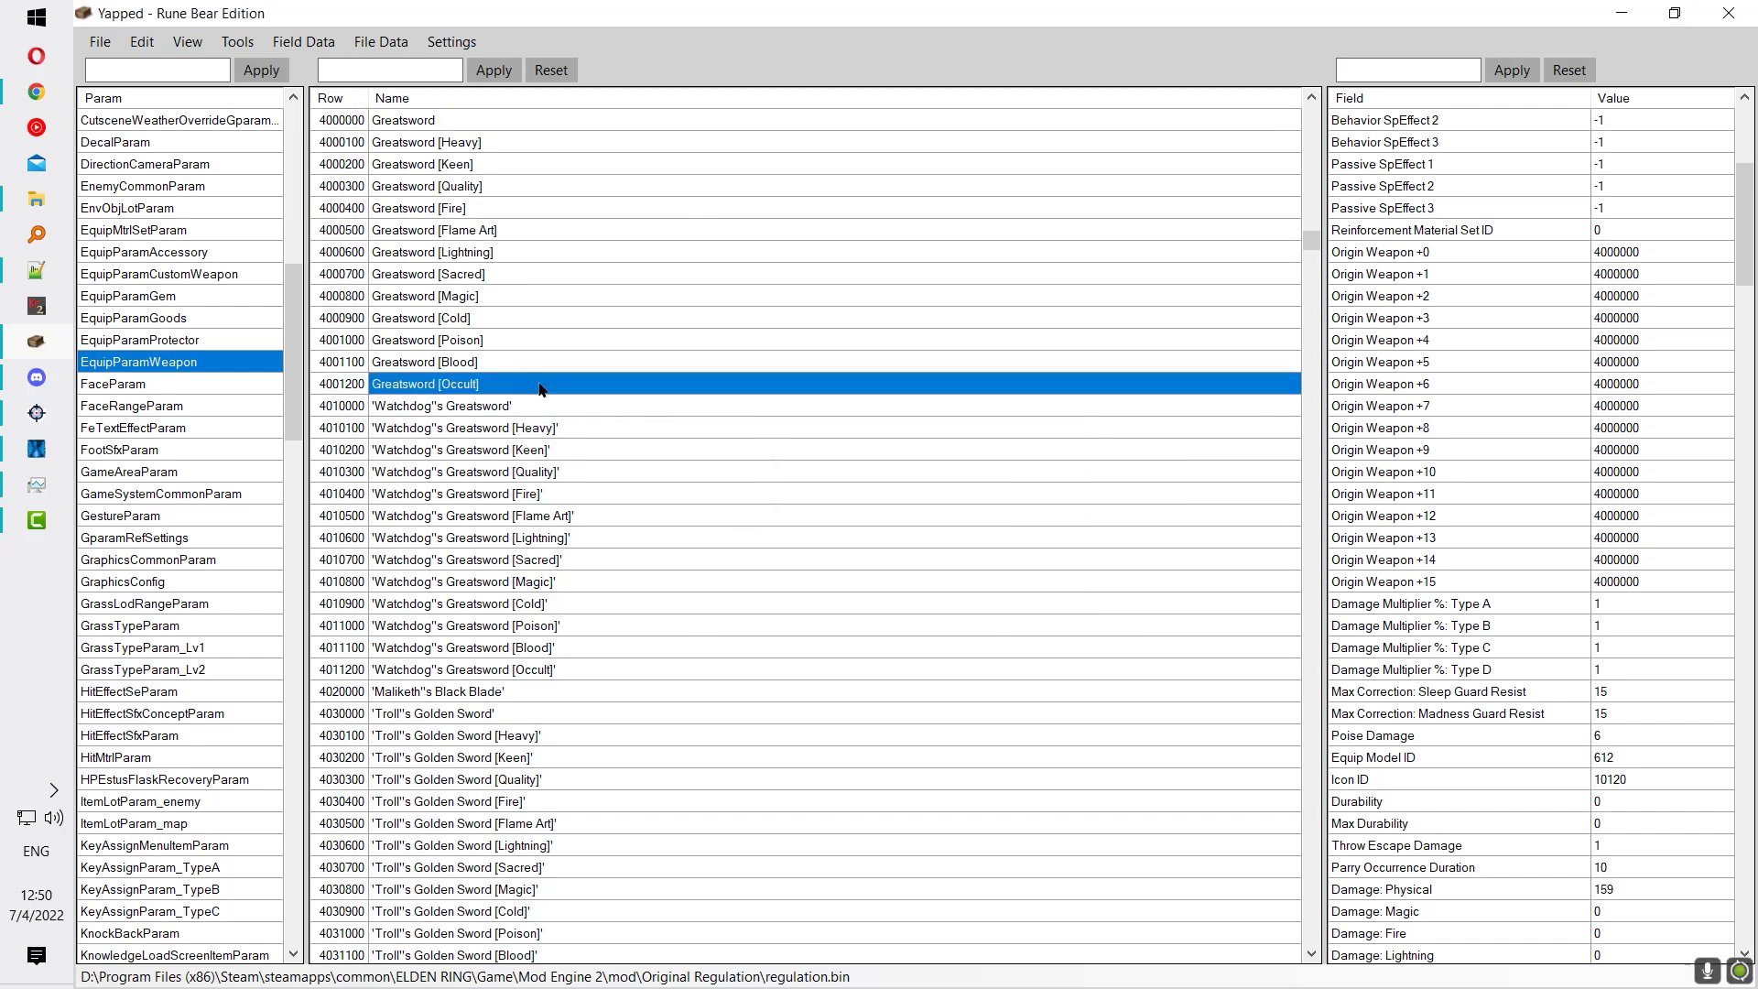
click(521, 339)
click(533, 406)
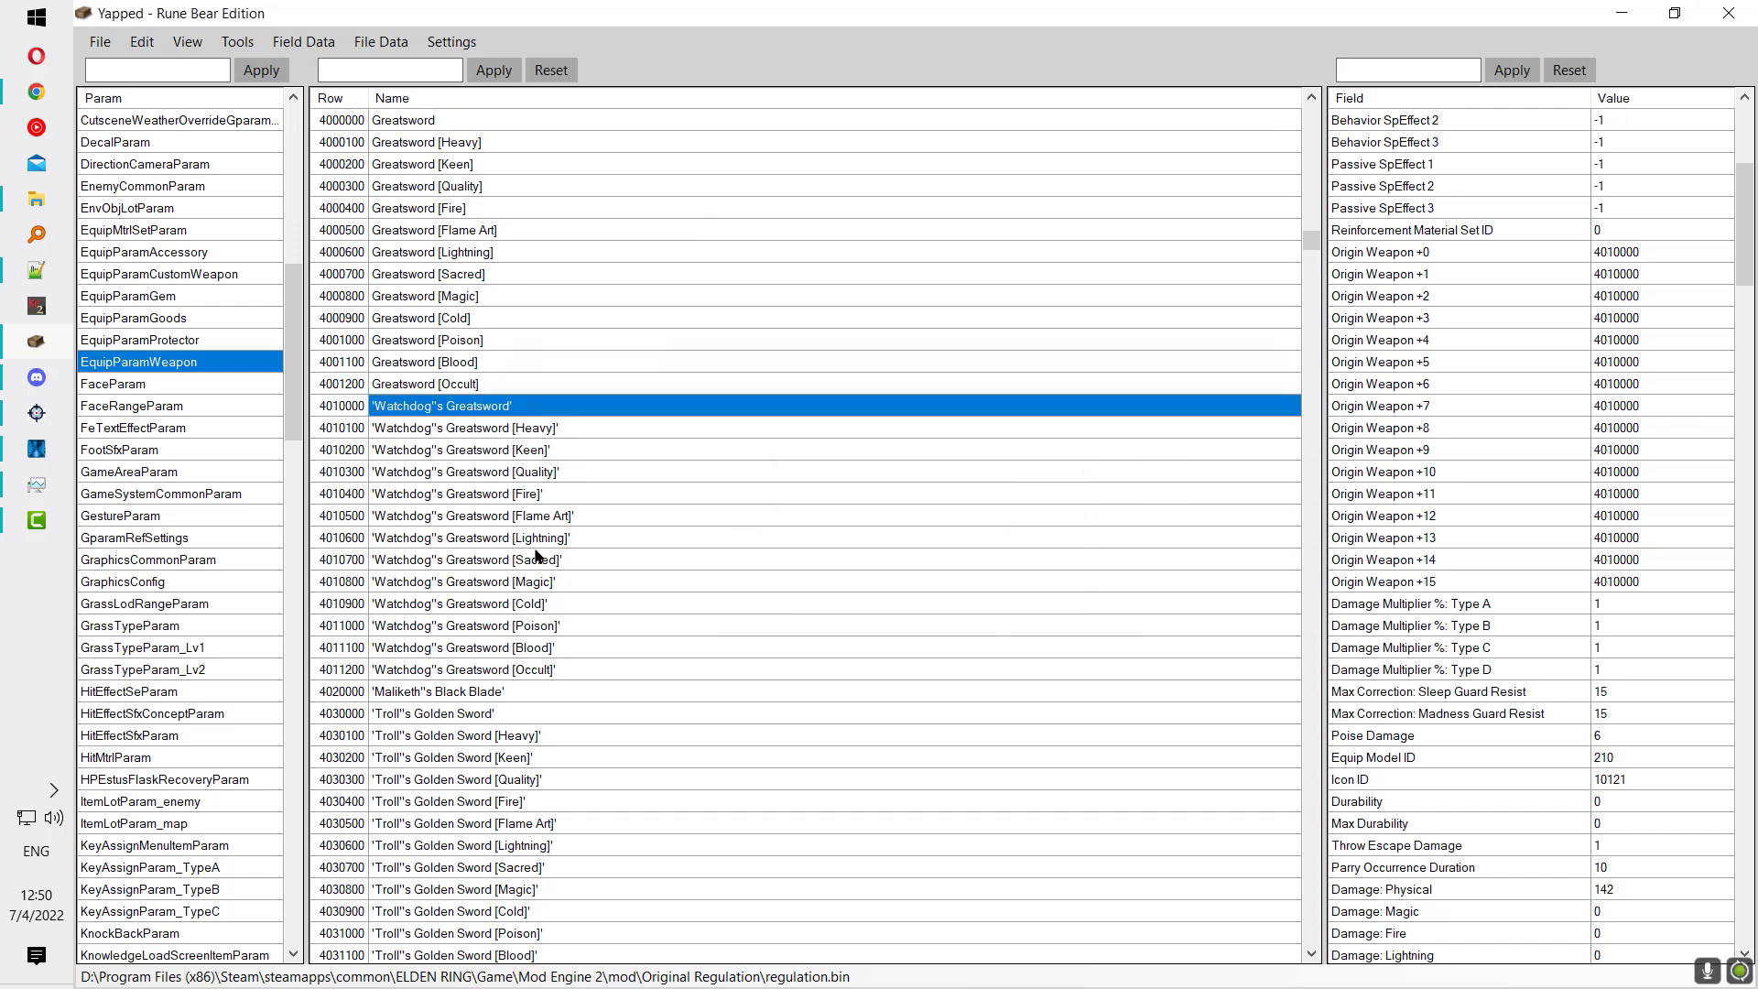
click(428, 585)
click(394, 695)
click(479, 692)
drag(509, 691, 495, 691)
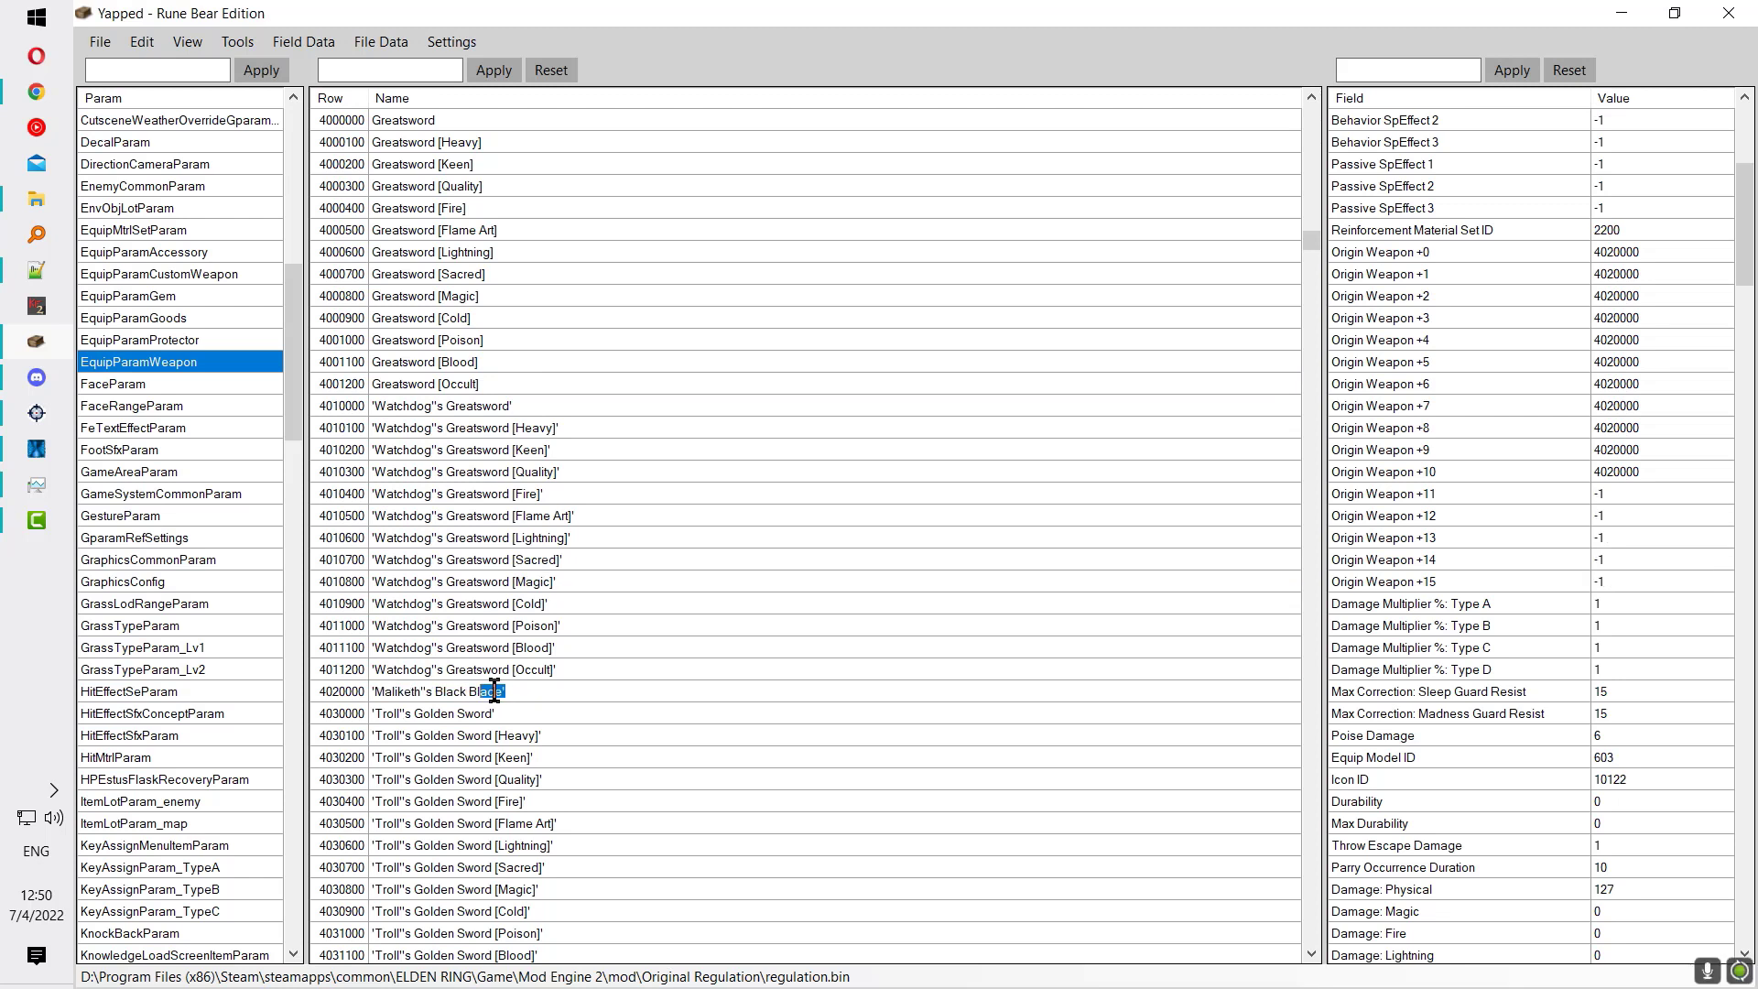
click(443, 719)
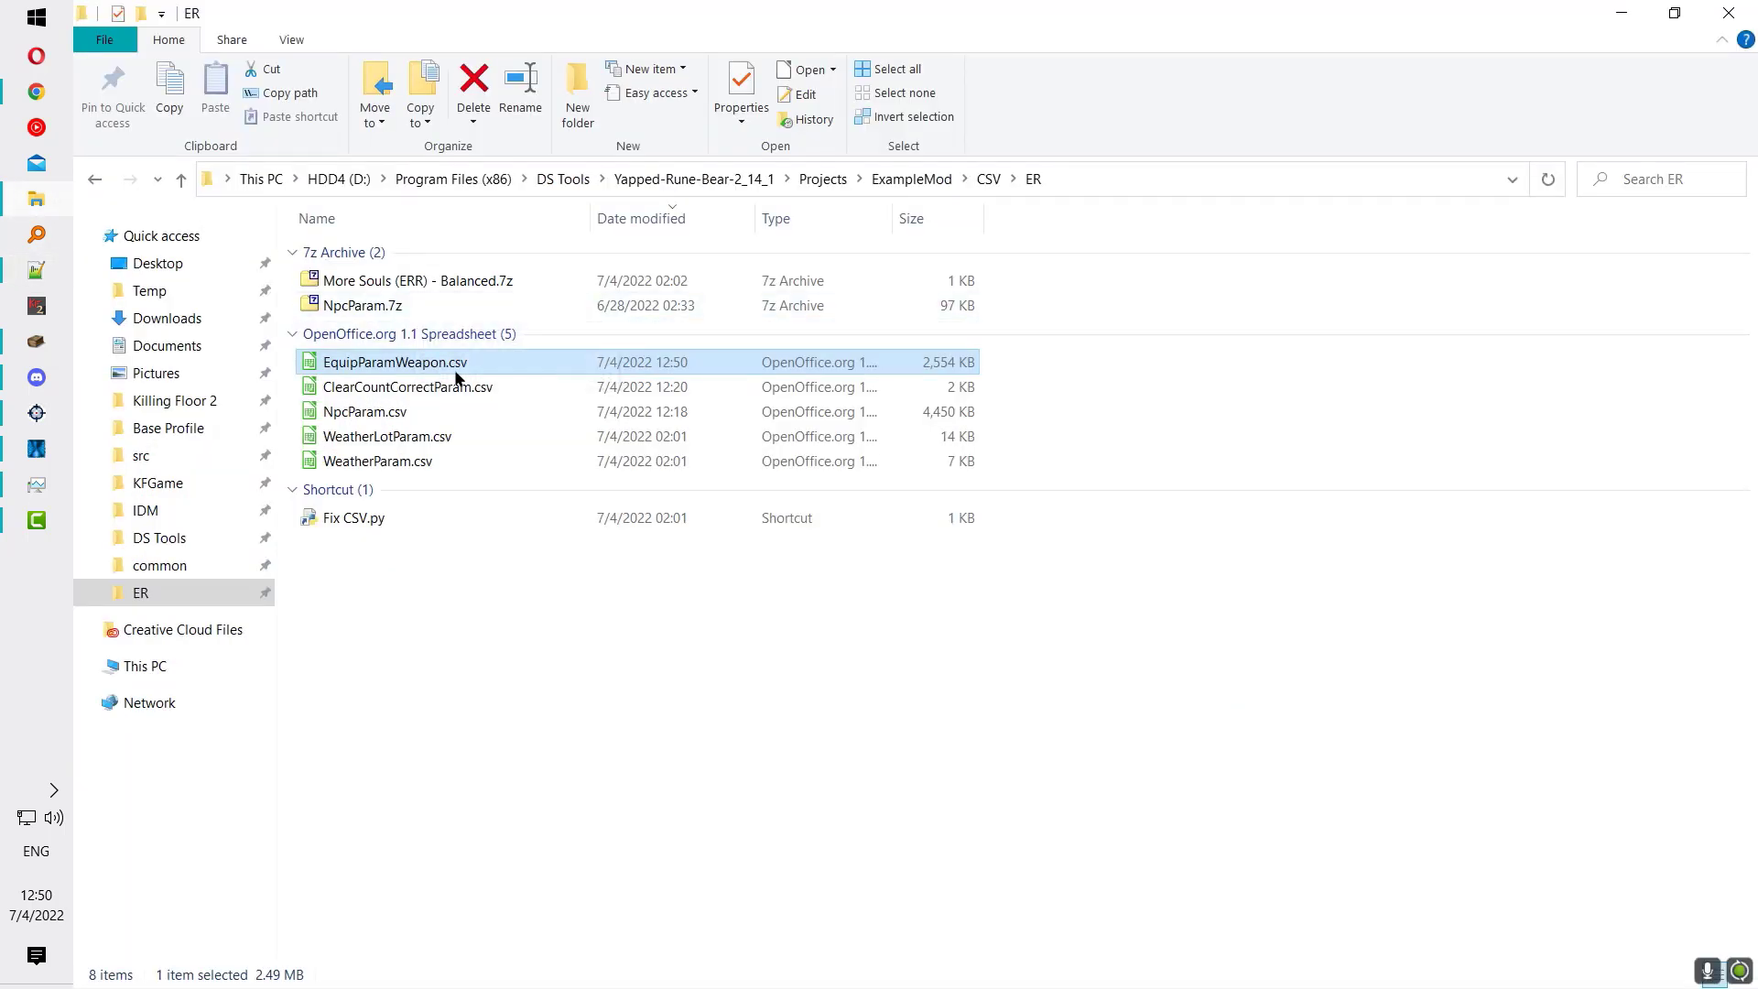
Step: Open EquipParamWeapon.csv for text import from the ER folder and compare the double-quote and single-quote string delimiters
double_click(457, 377)
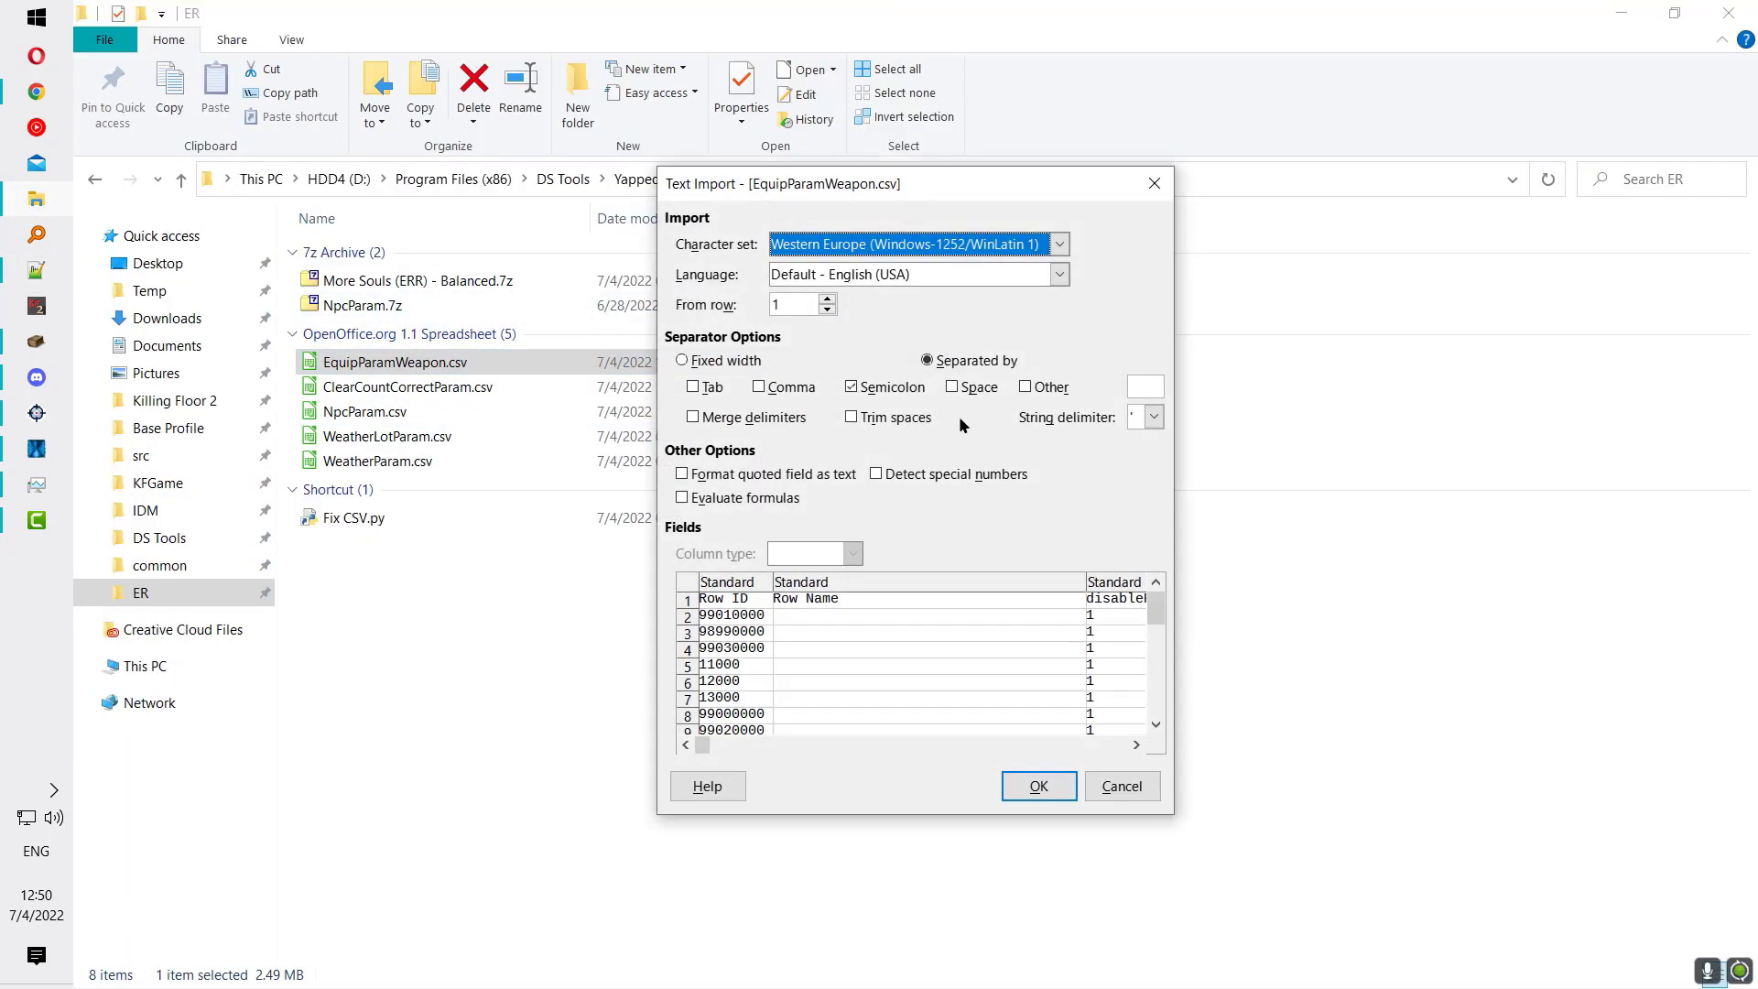
click(1153, 416)
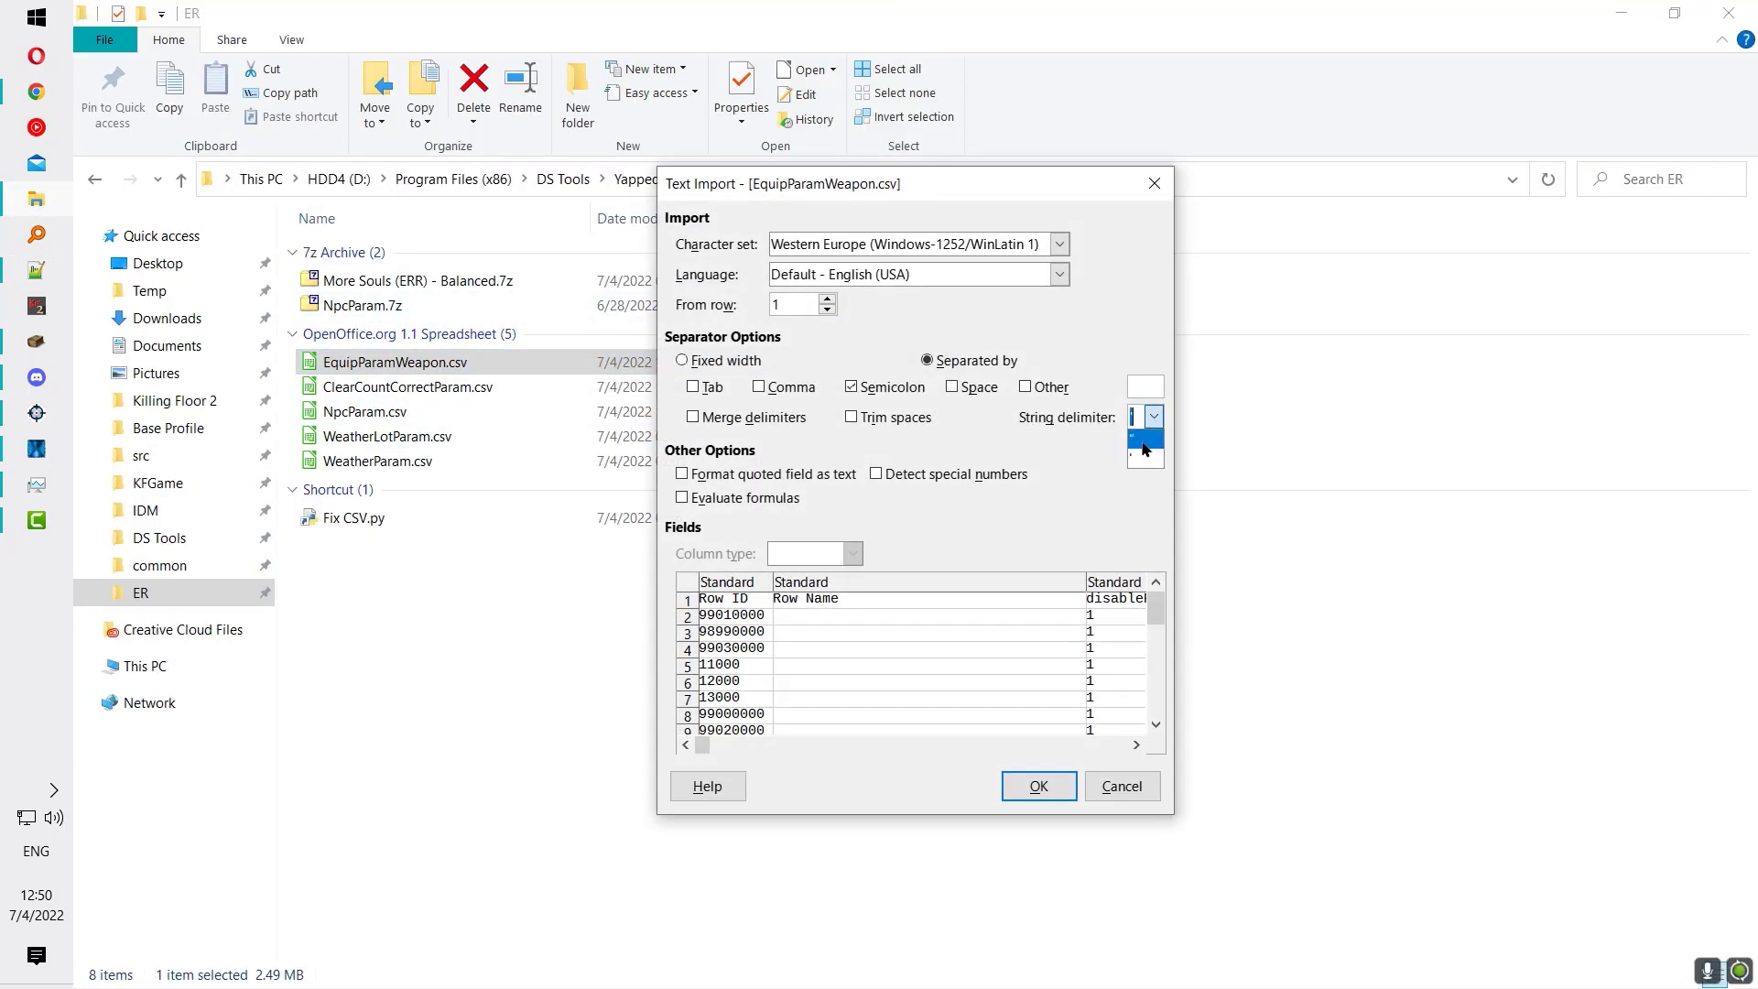
click(1145, 442)
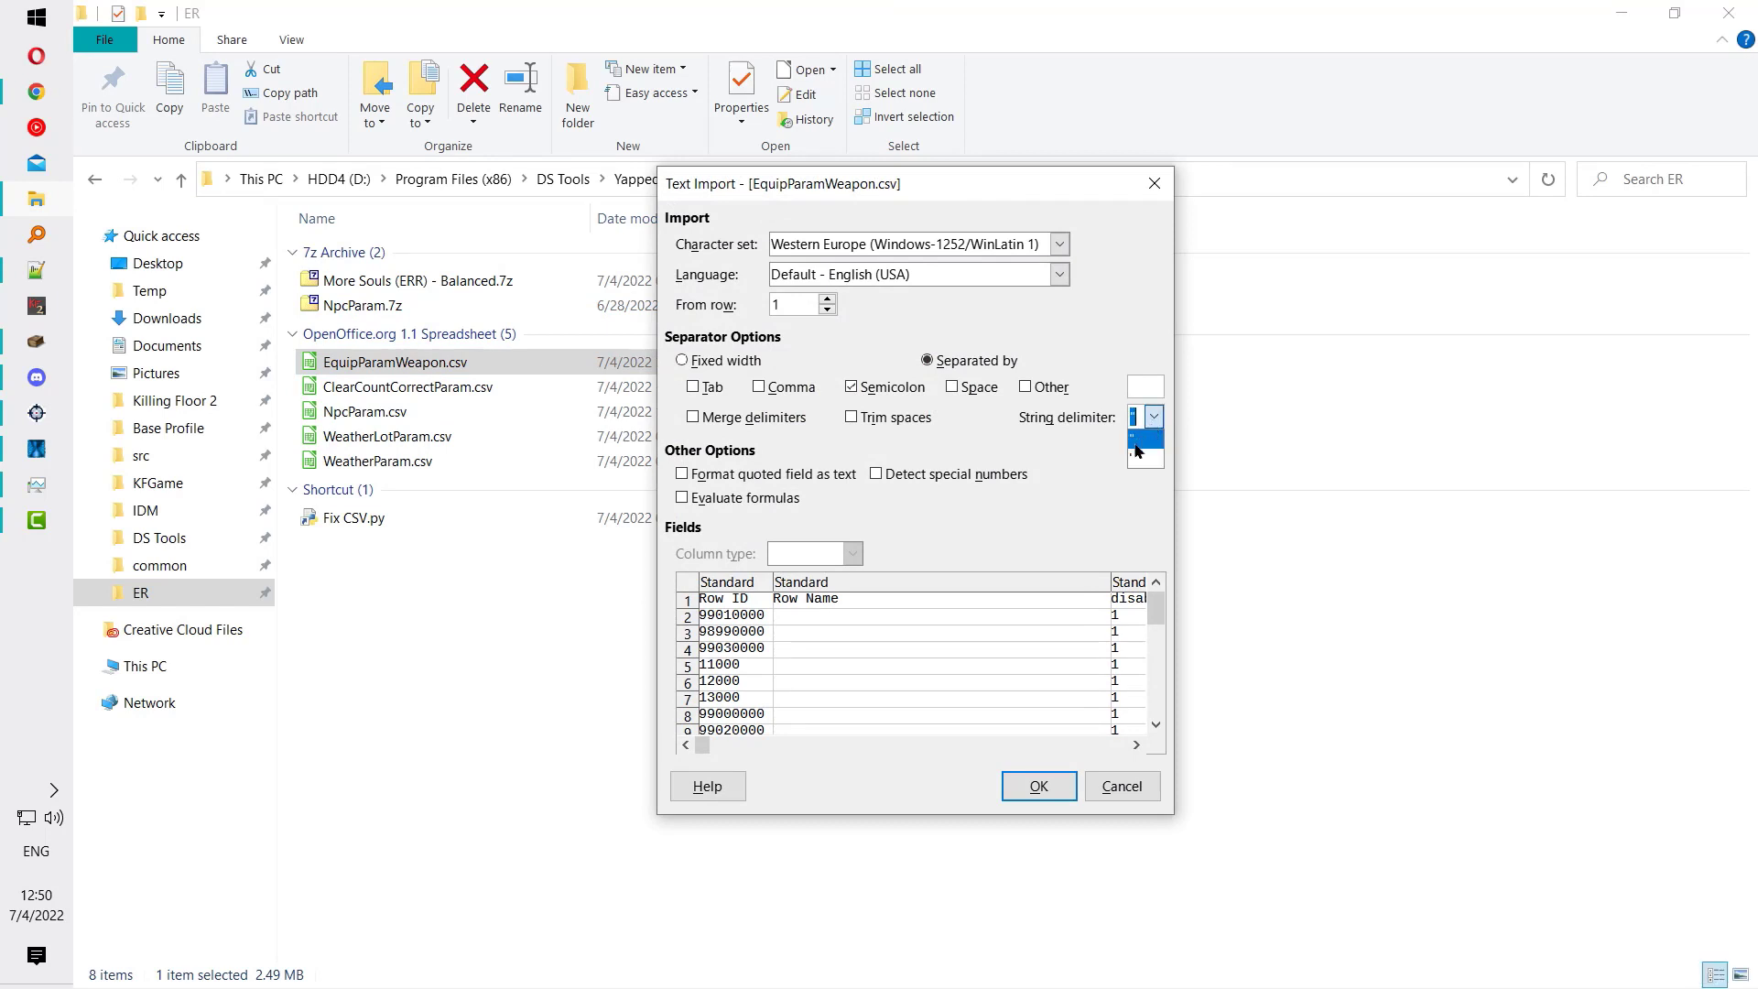
click(1144, 417)
click(1141, 458)
Step: Return to Yapped and step through the weapon rows from Troll's Golden Sword down to the Zweihander variants
click(36, 341)
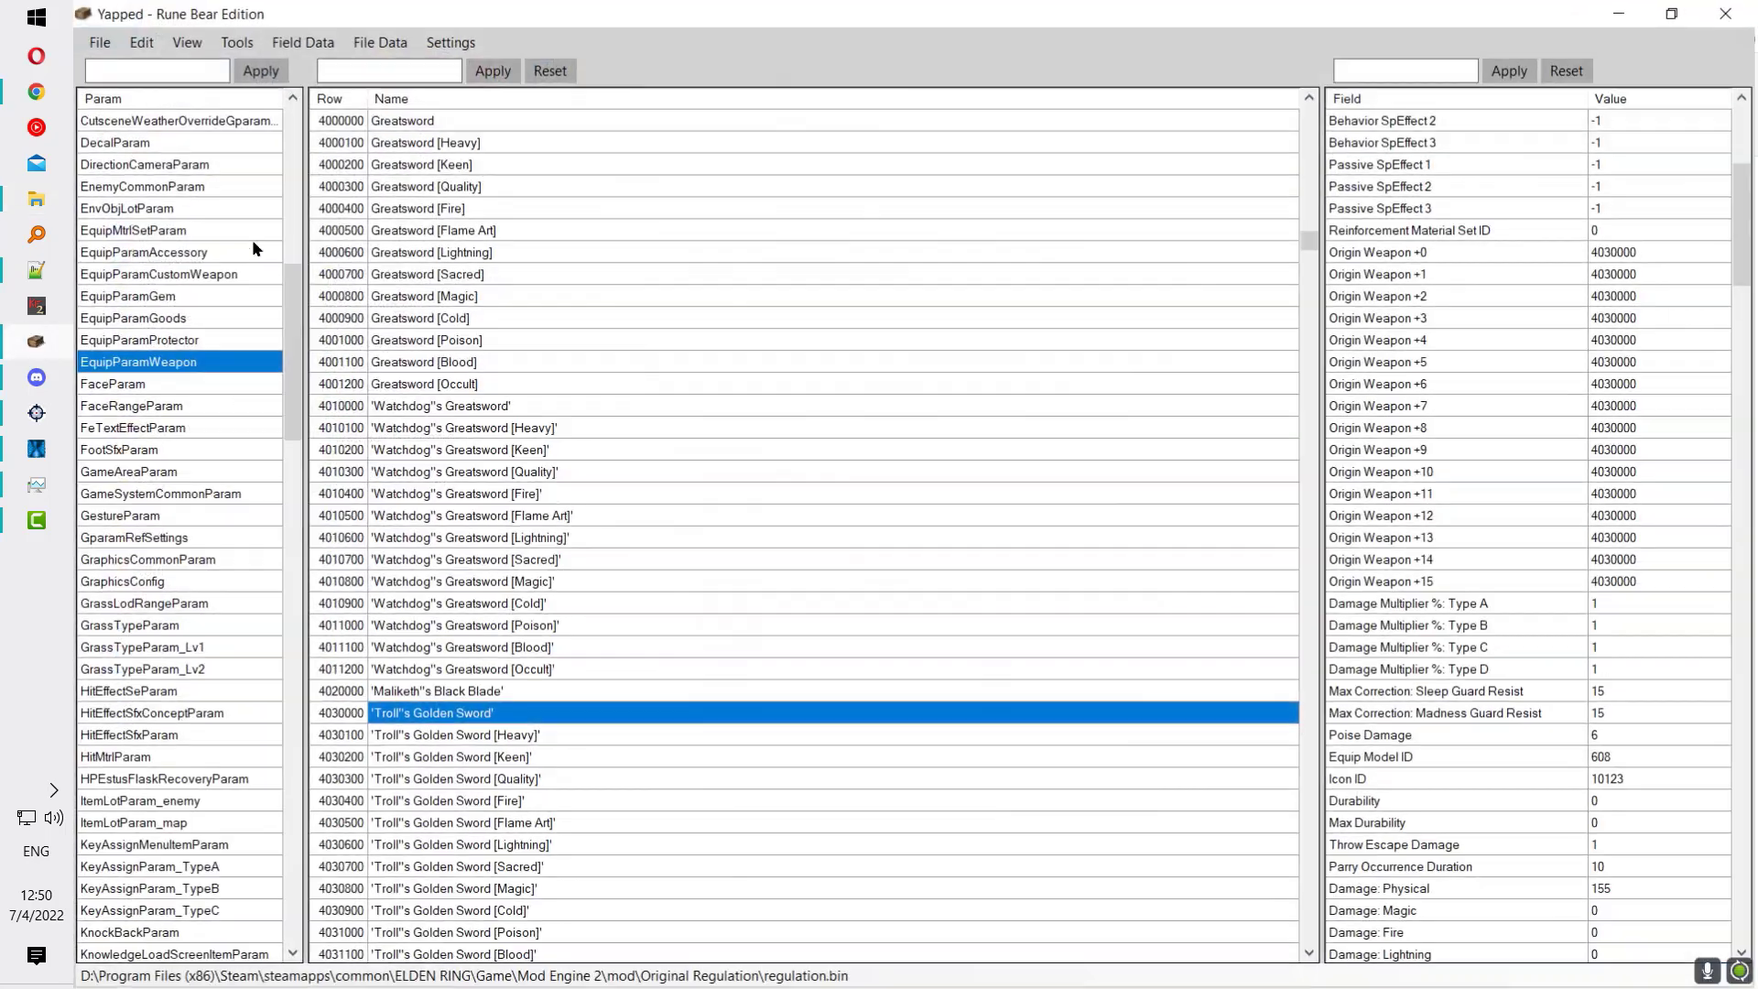
key(Down)
key(Down)
key(Down)
key(Down)
key(Down)
key(Down)
key(Down)
key(Down)
key(Down)
key(Down)
key(Down)
key(Down)
key(Down)
key(Down)
key(Down)
key(Down)
key(Down)
key(Down)
key(Down)
key(Down)
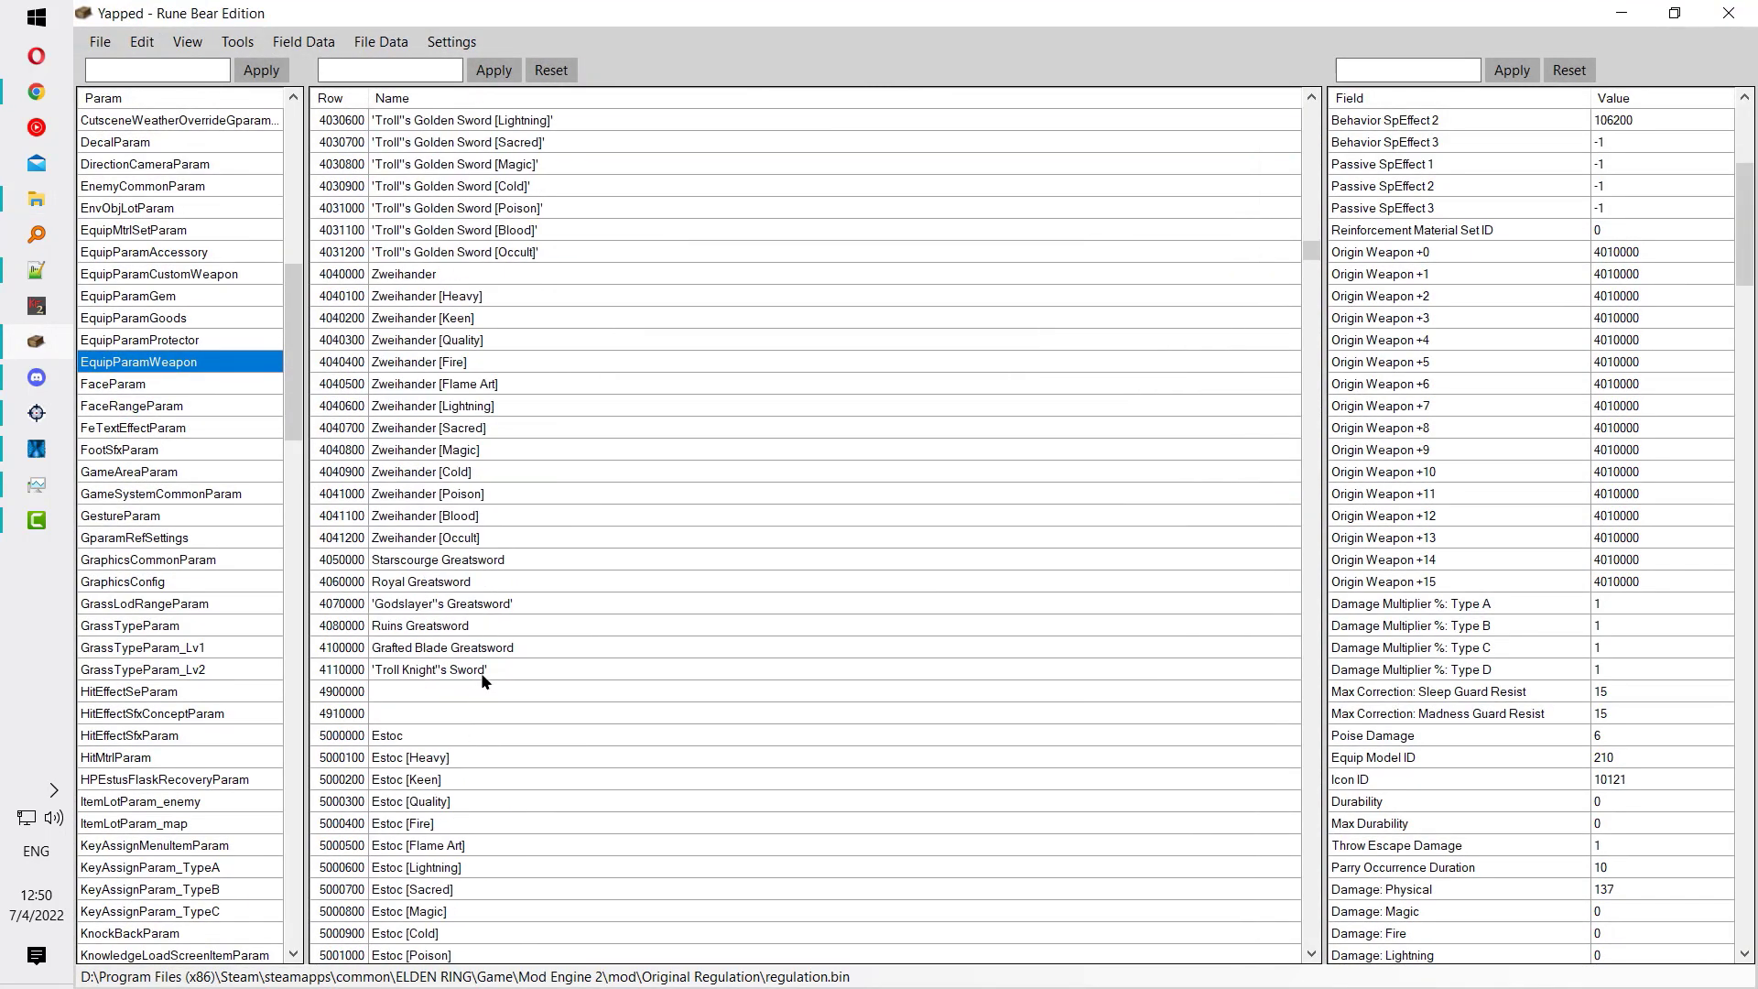
Step: Save the changes to the regulation file and select the Troll's Golden Sword [Occult] row
click(100, 42)
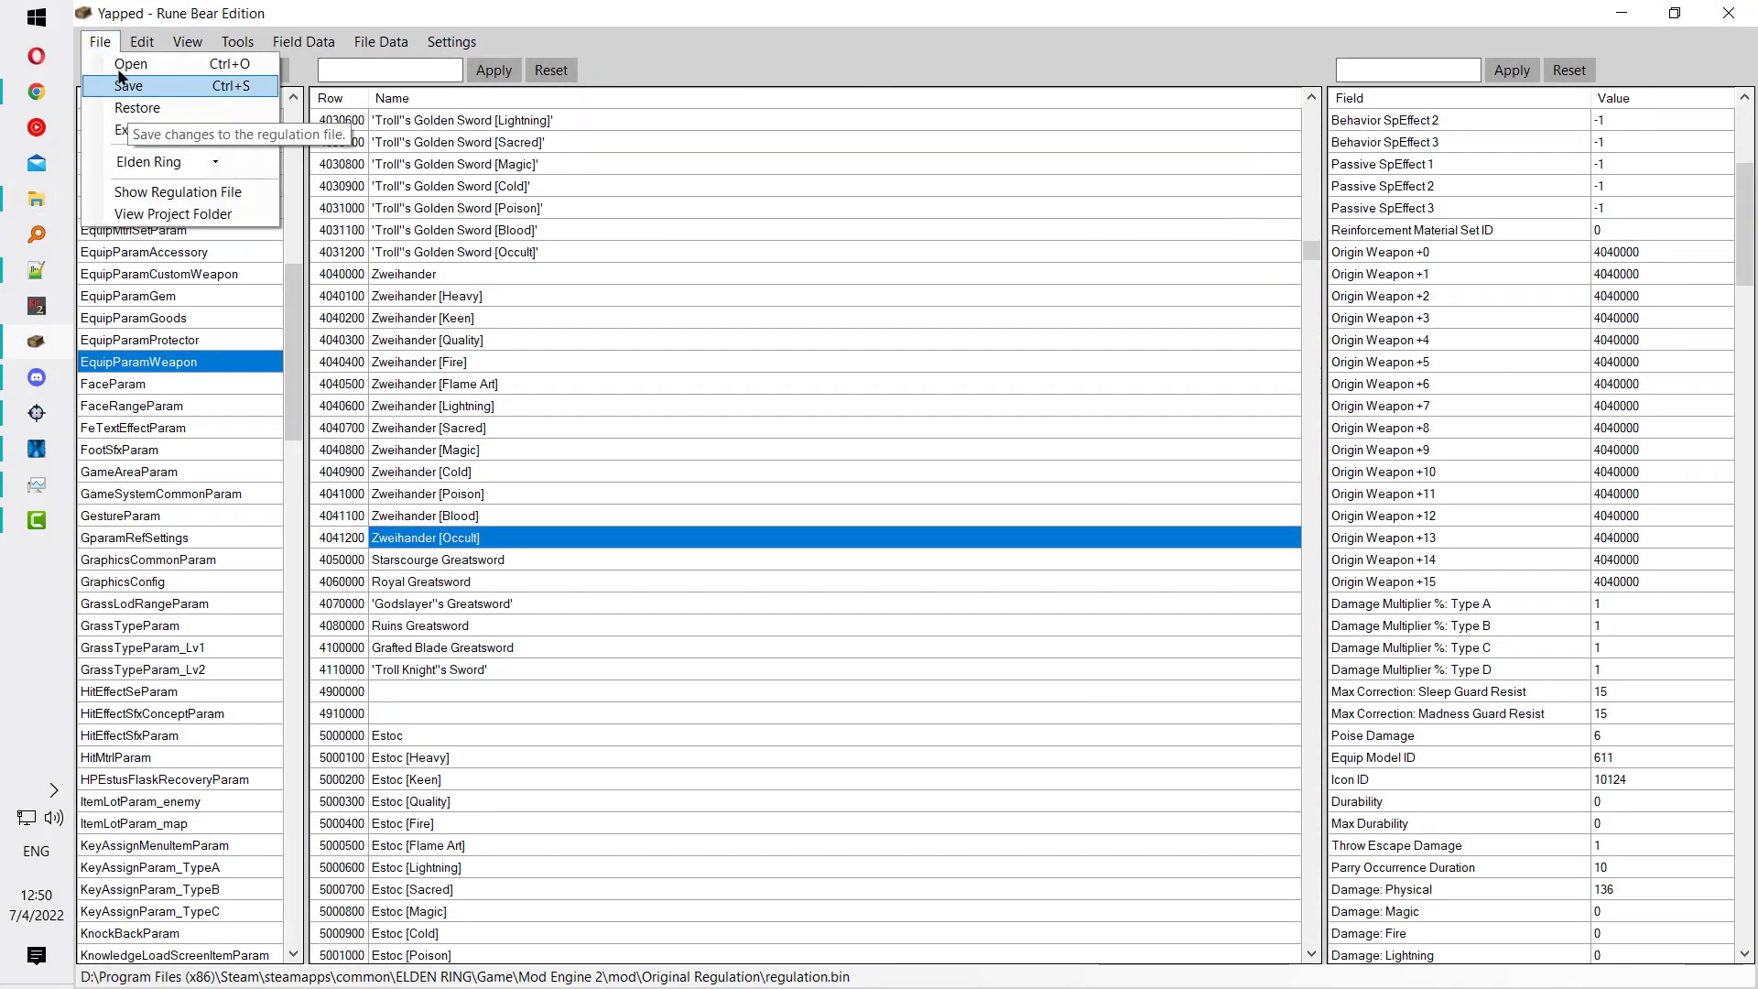
click(134, 86)
click(641, 254)
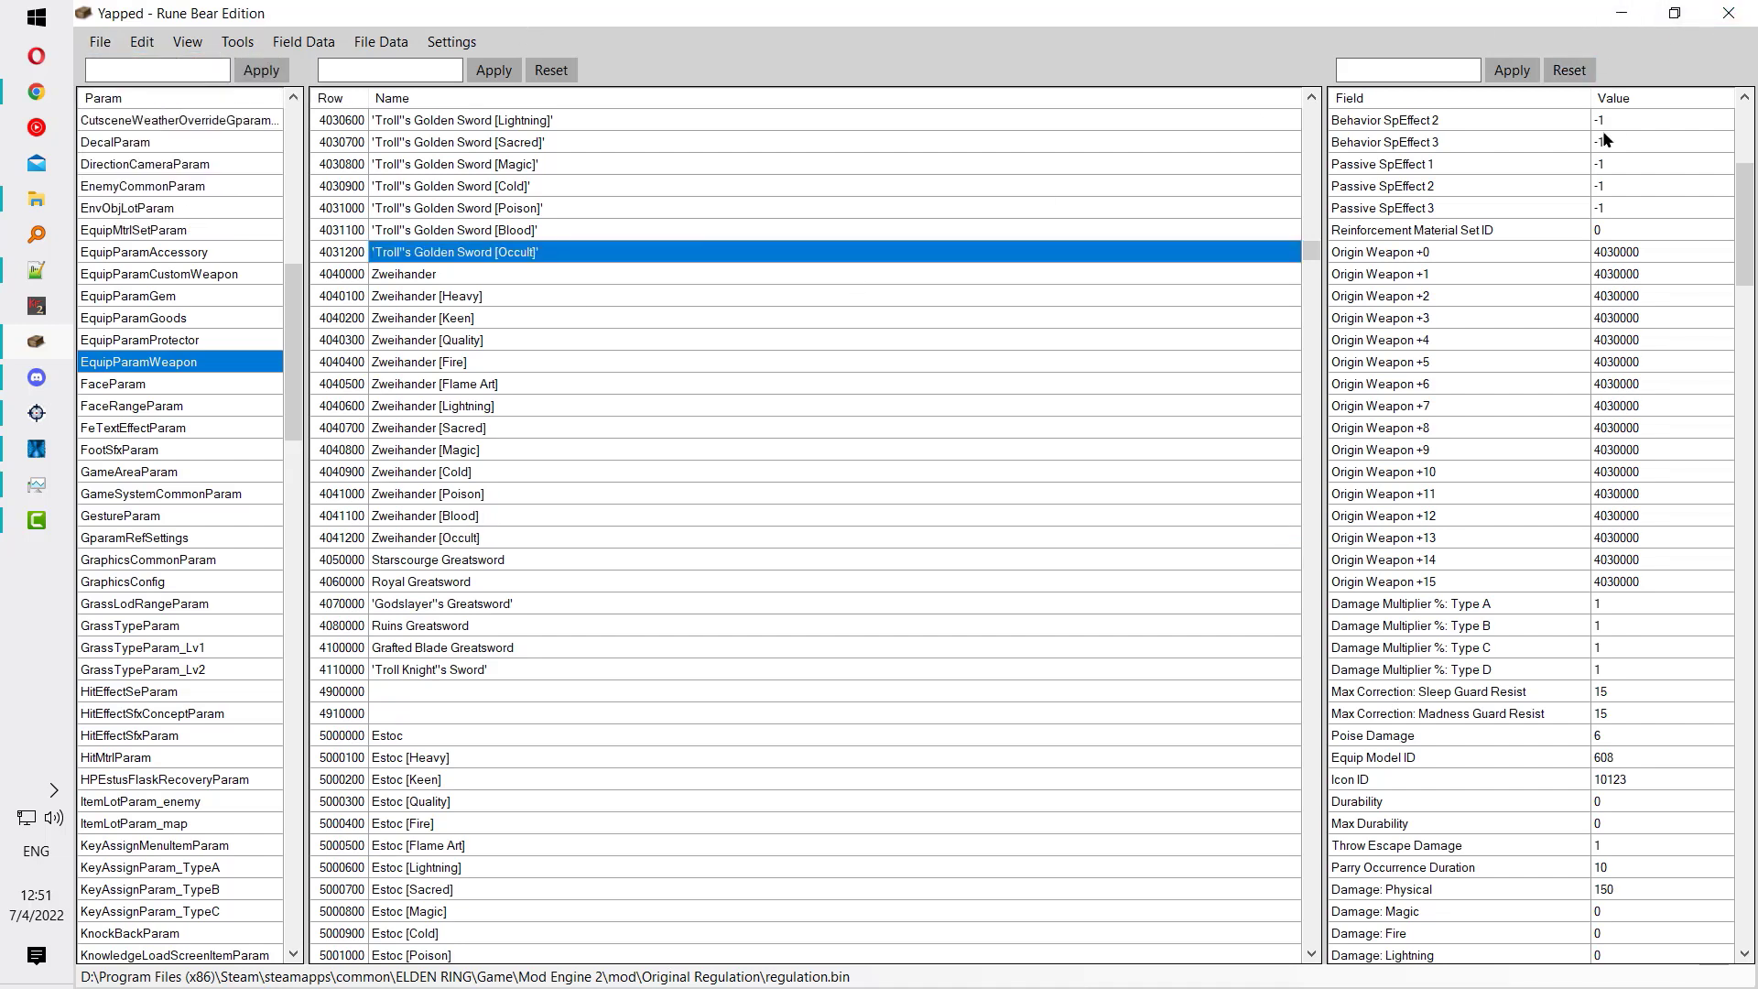
Step: Look through the weapon names from the Greatsword rows and from the throwing pots to the Bloodstained Dagger variants
scroll(1292, 228, up, 20)
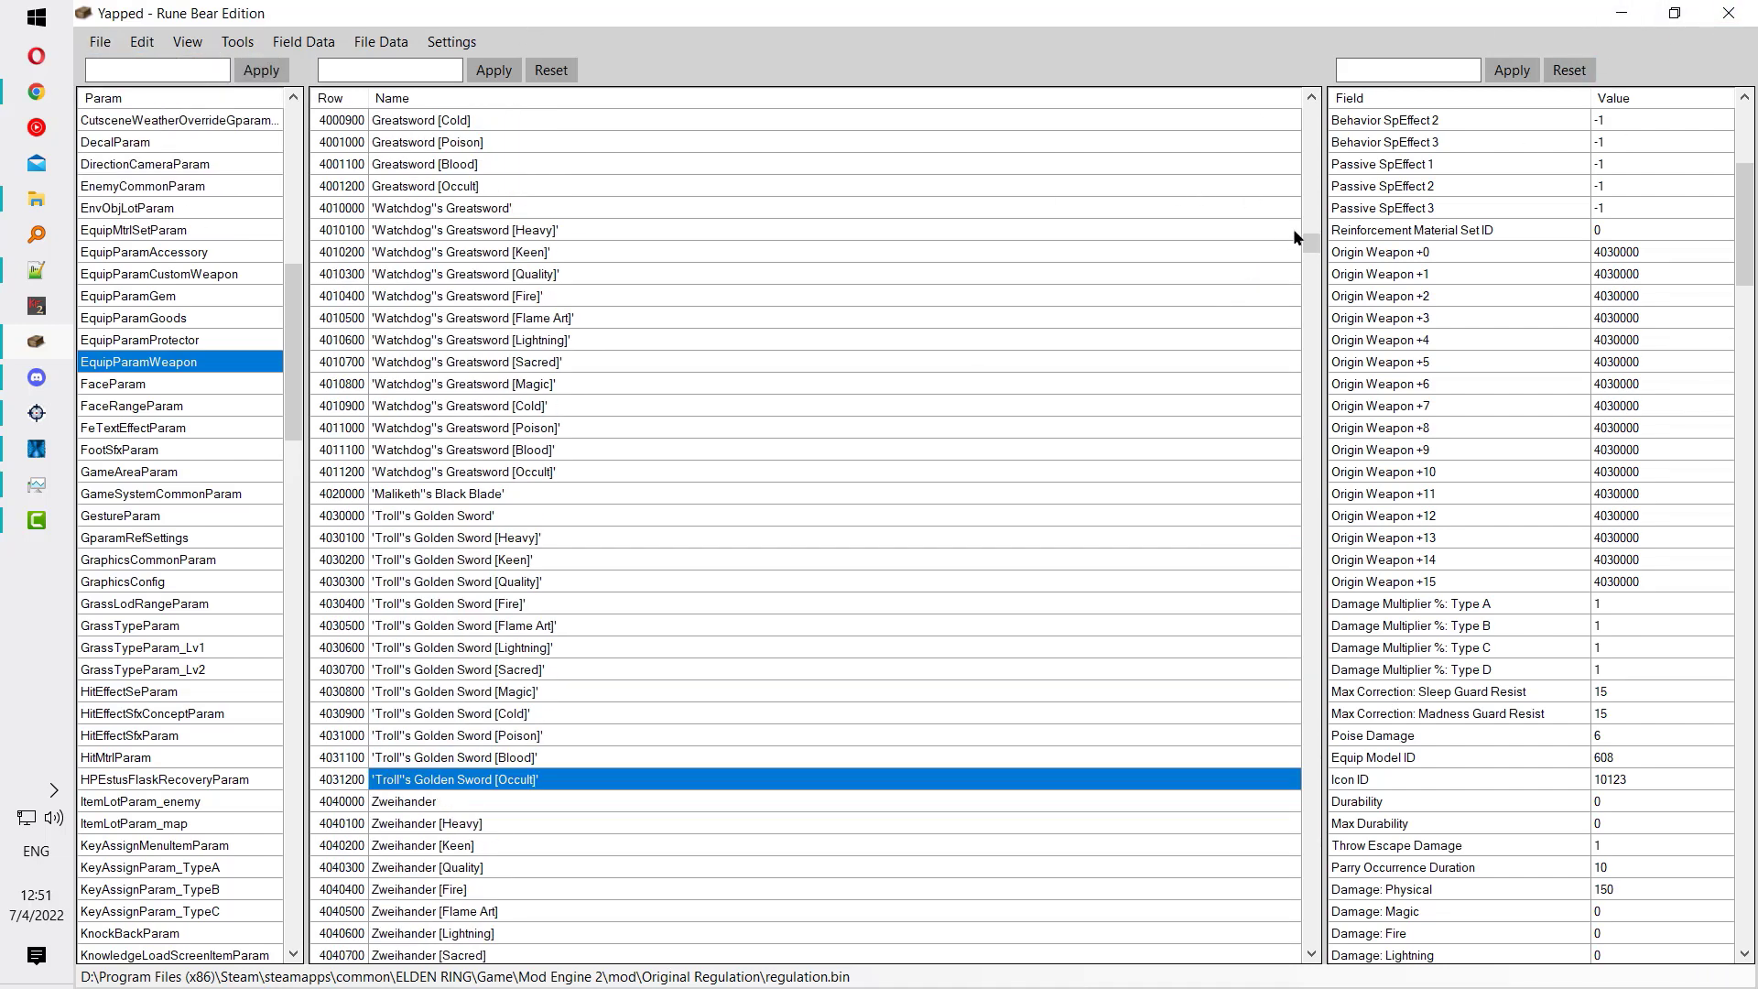
click(716, 165)
scroll(664, 318, down, 20)
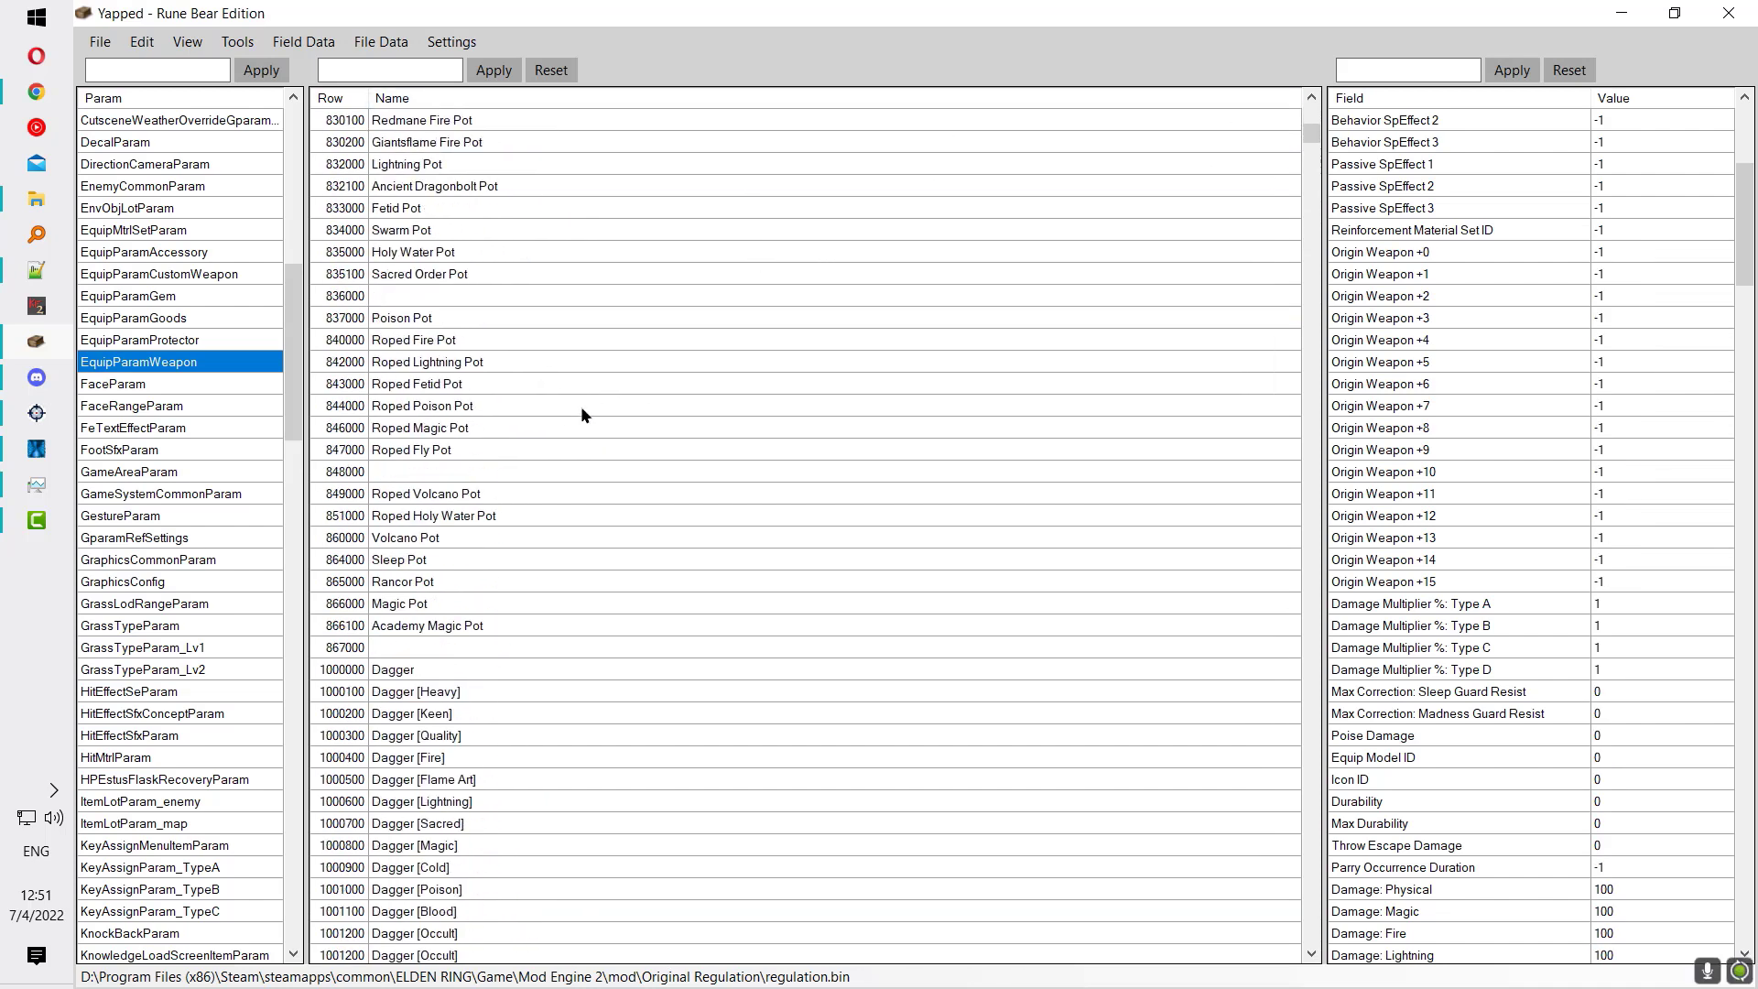
scroll(418, 415, down, 2)
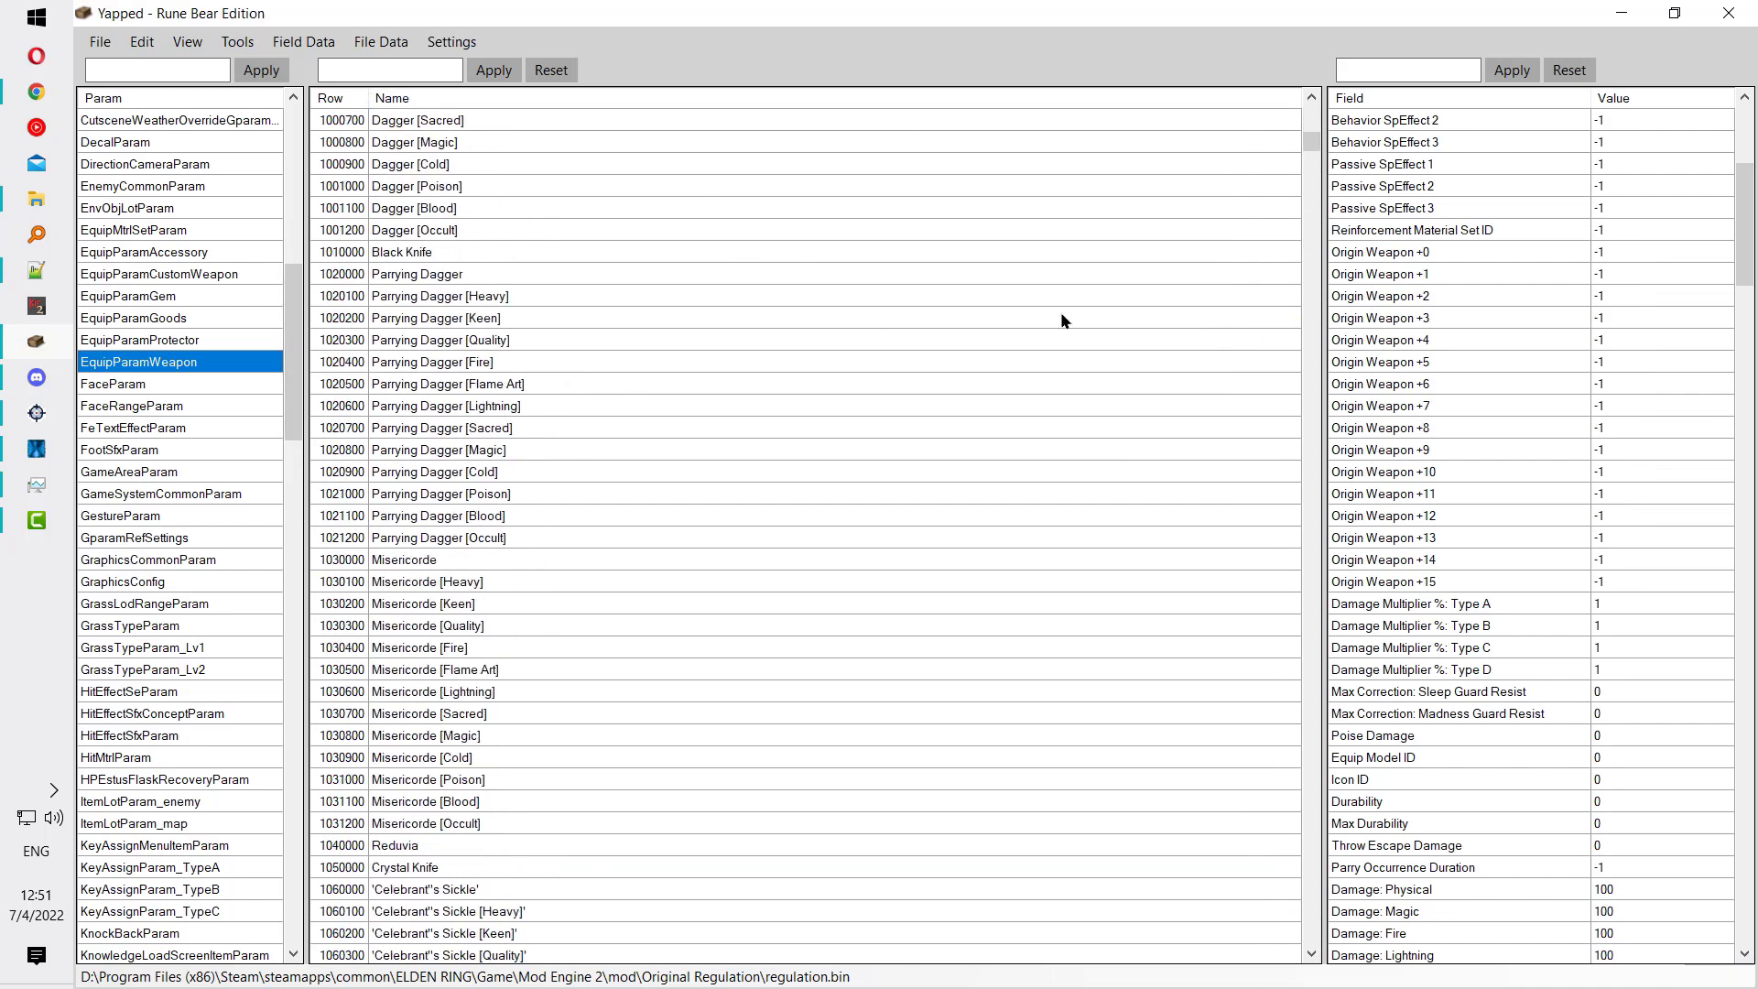
click(785, 406)
scroll(785, 406, down, 20)
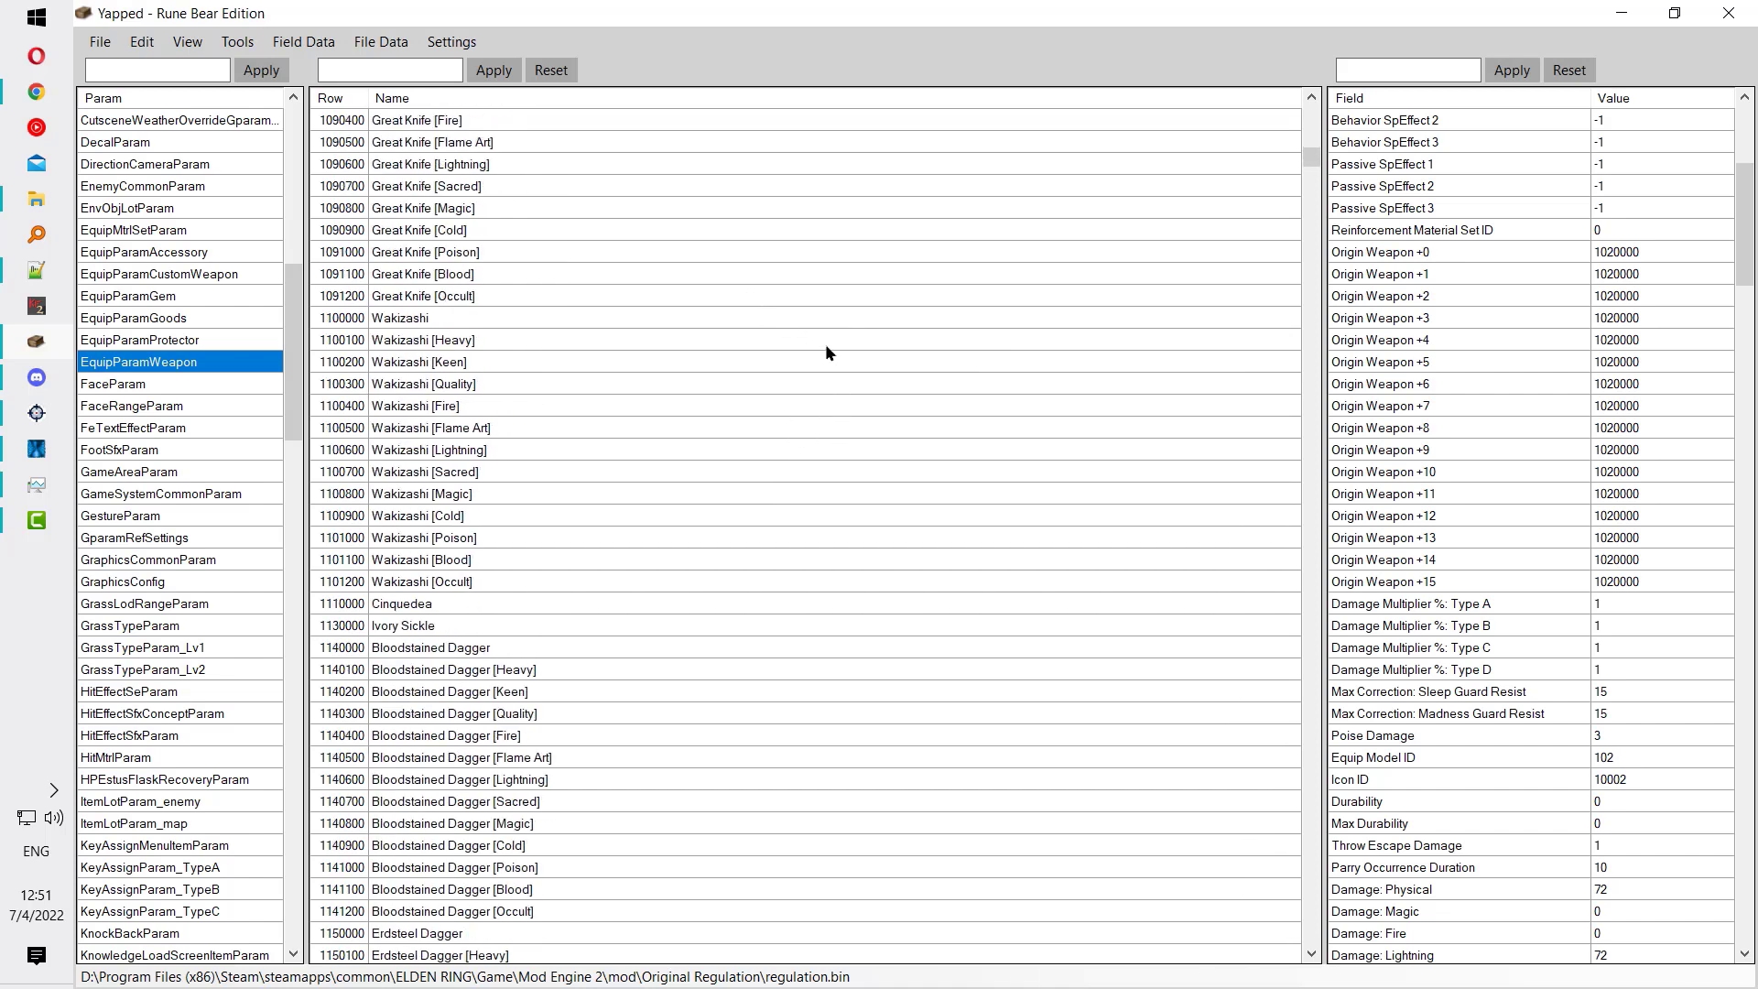
scroll(797, 373, down, 2)
click(925, 255)
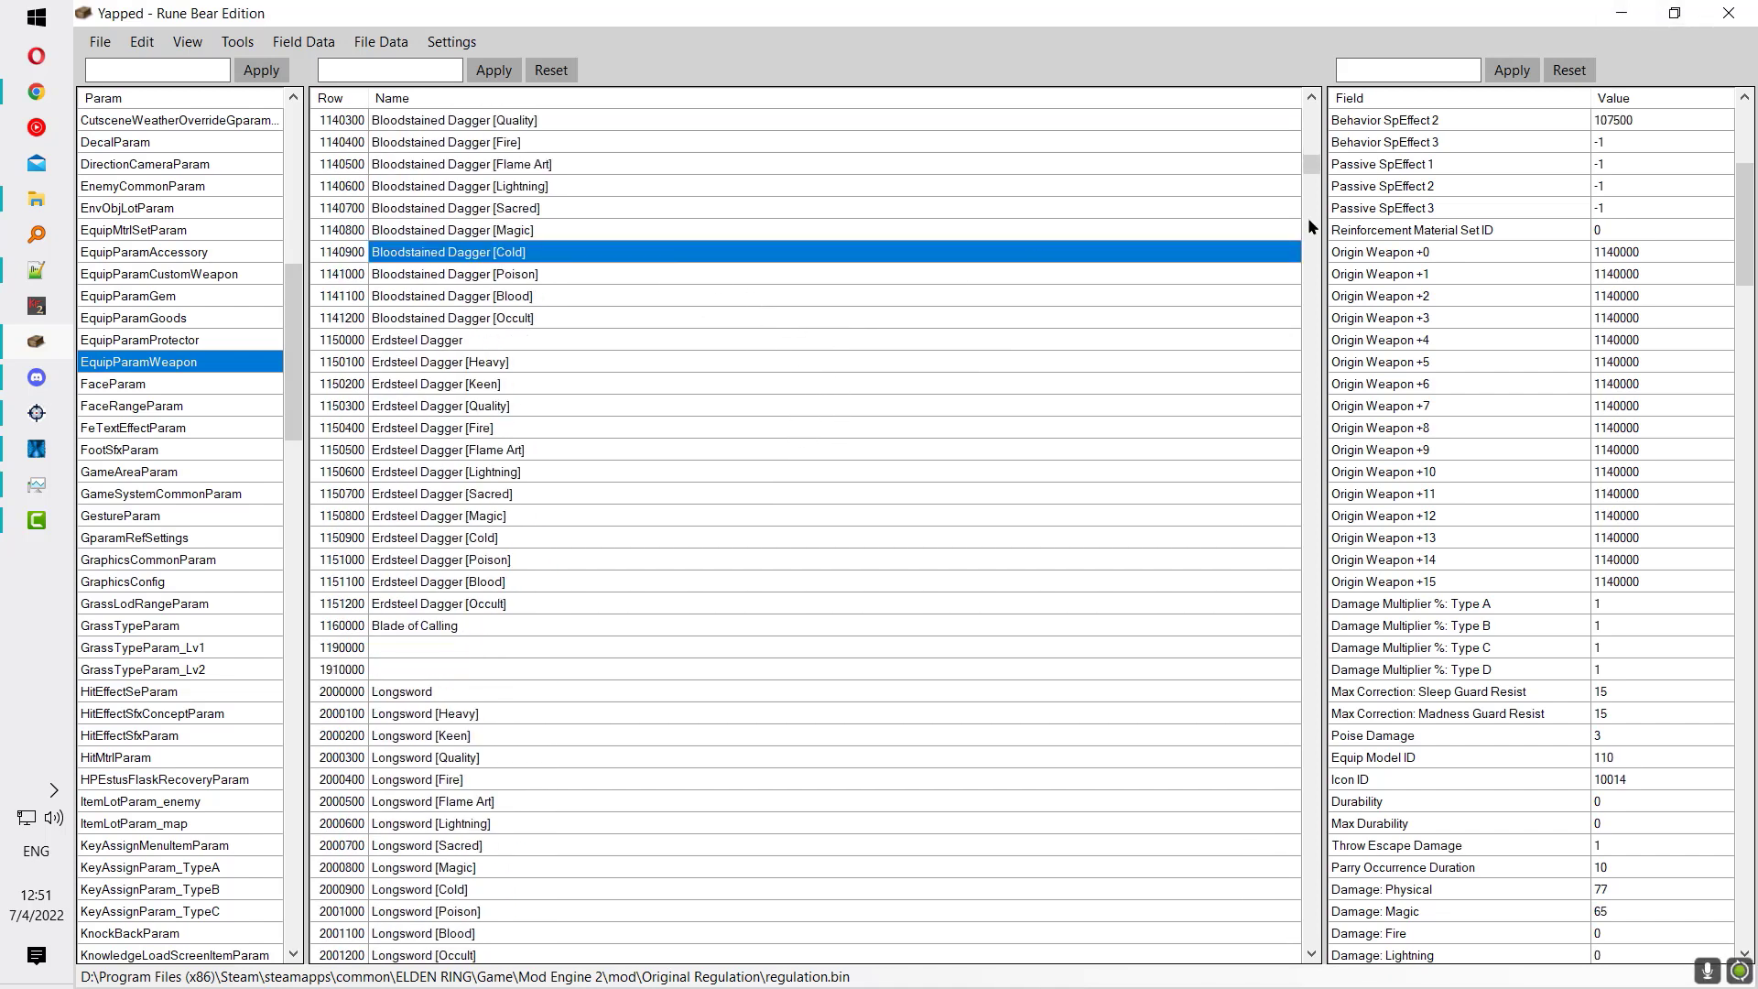